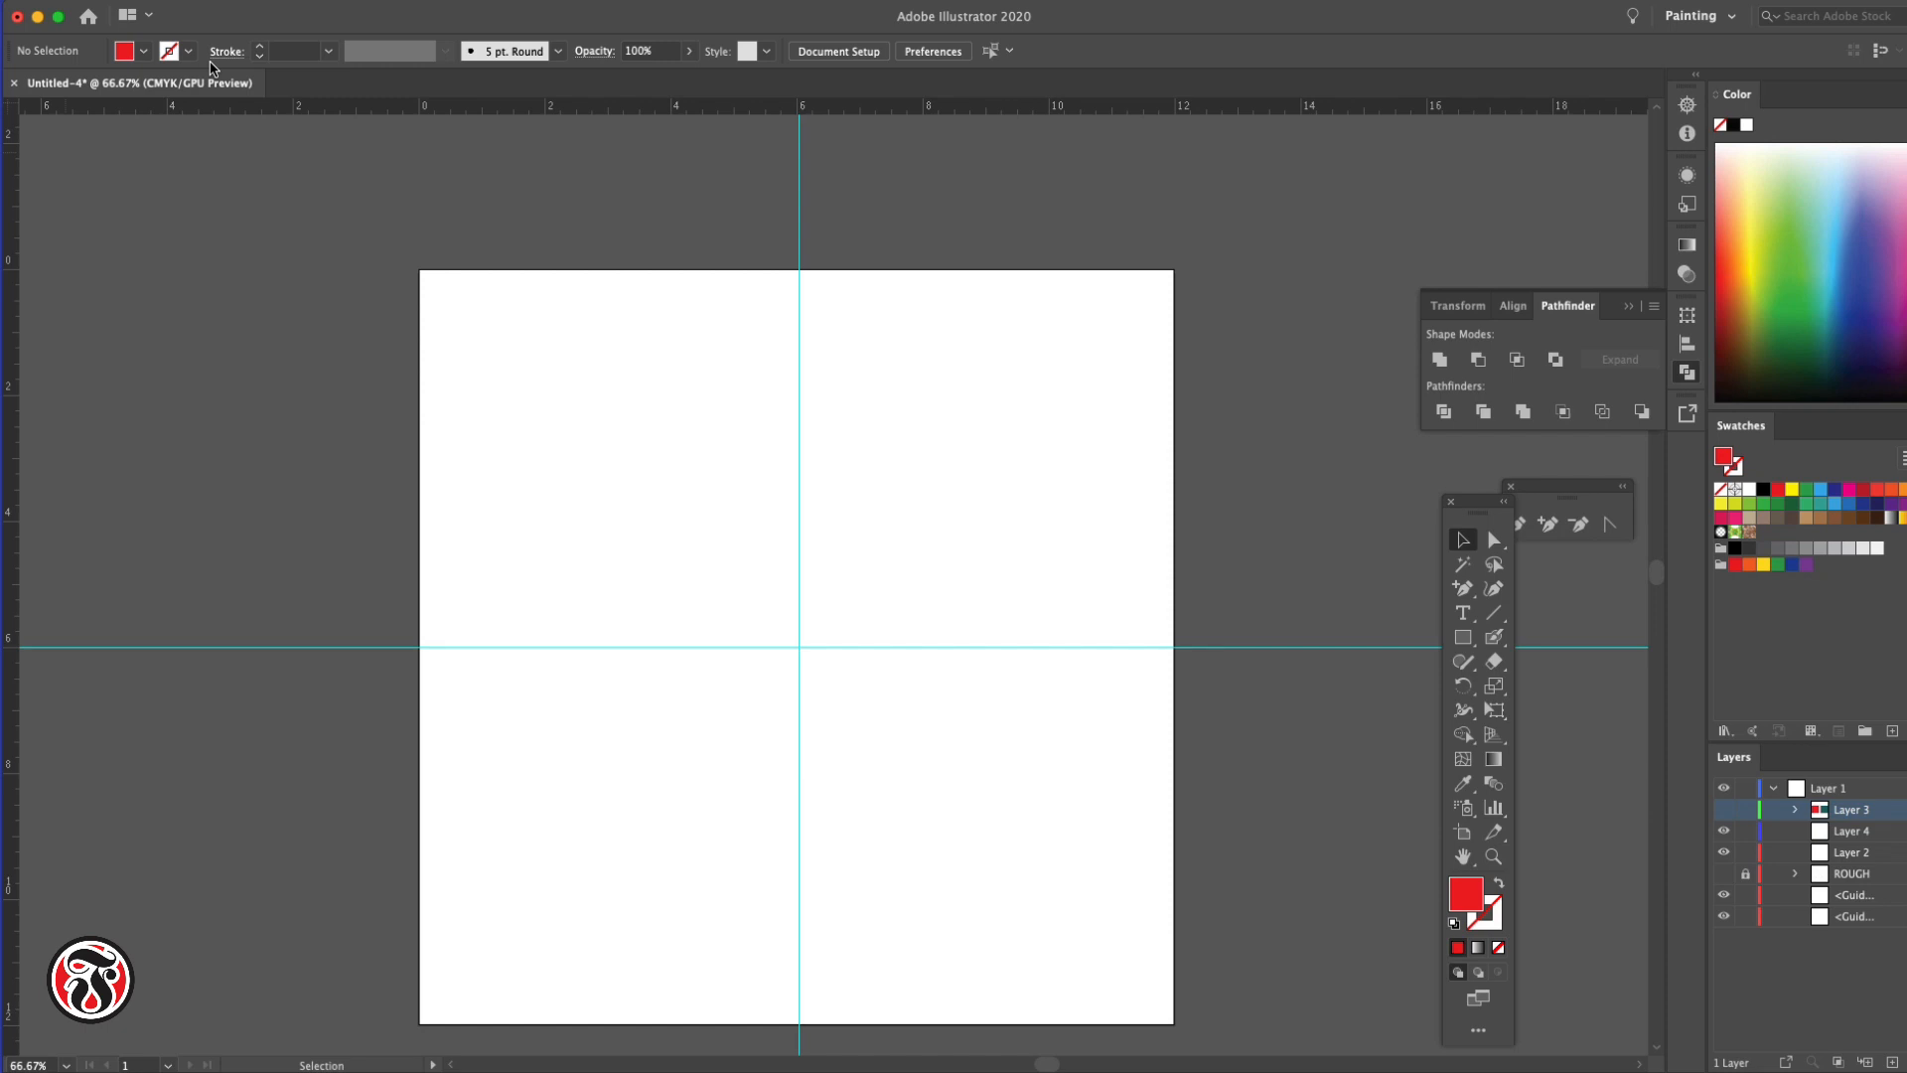
Show the hidden ROUGH sketch layer and delete Layer 4
click(1724, 874)
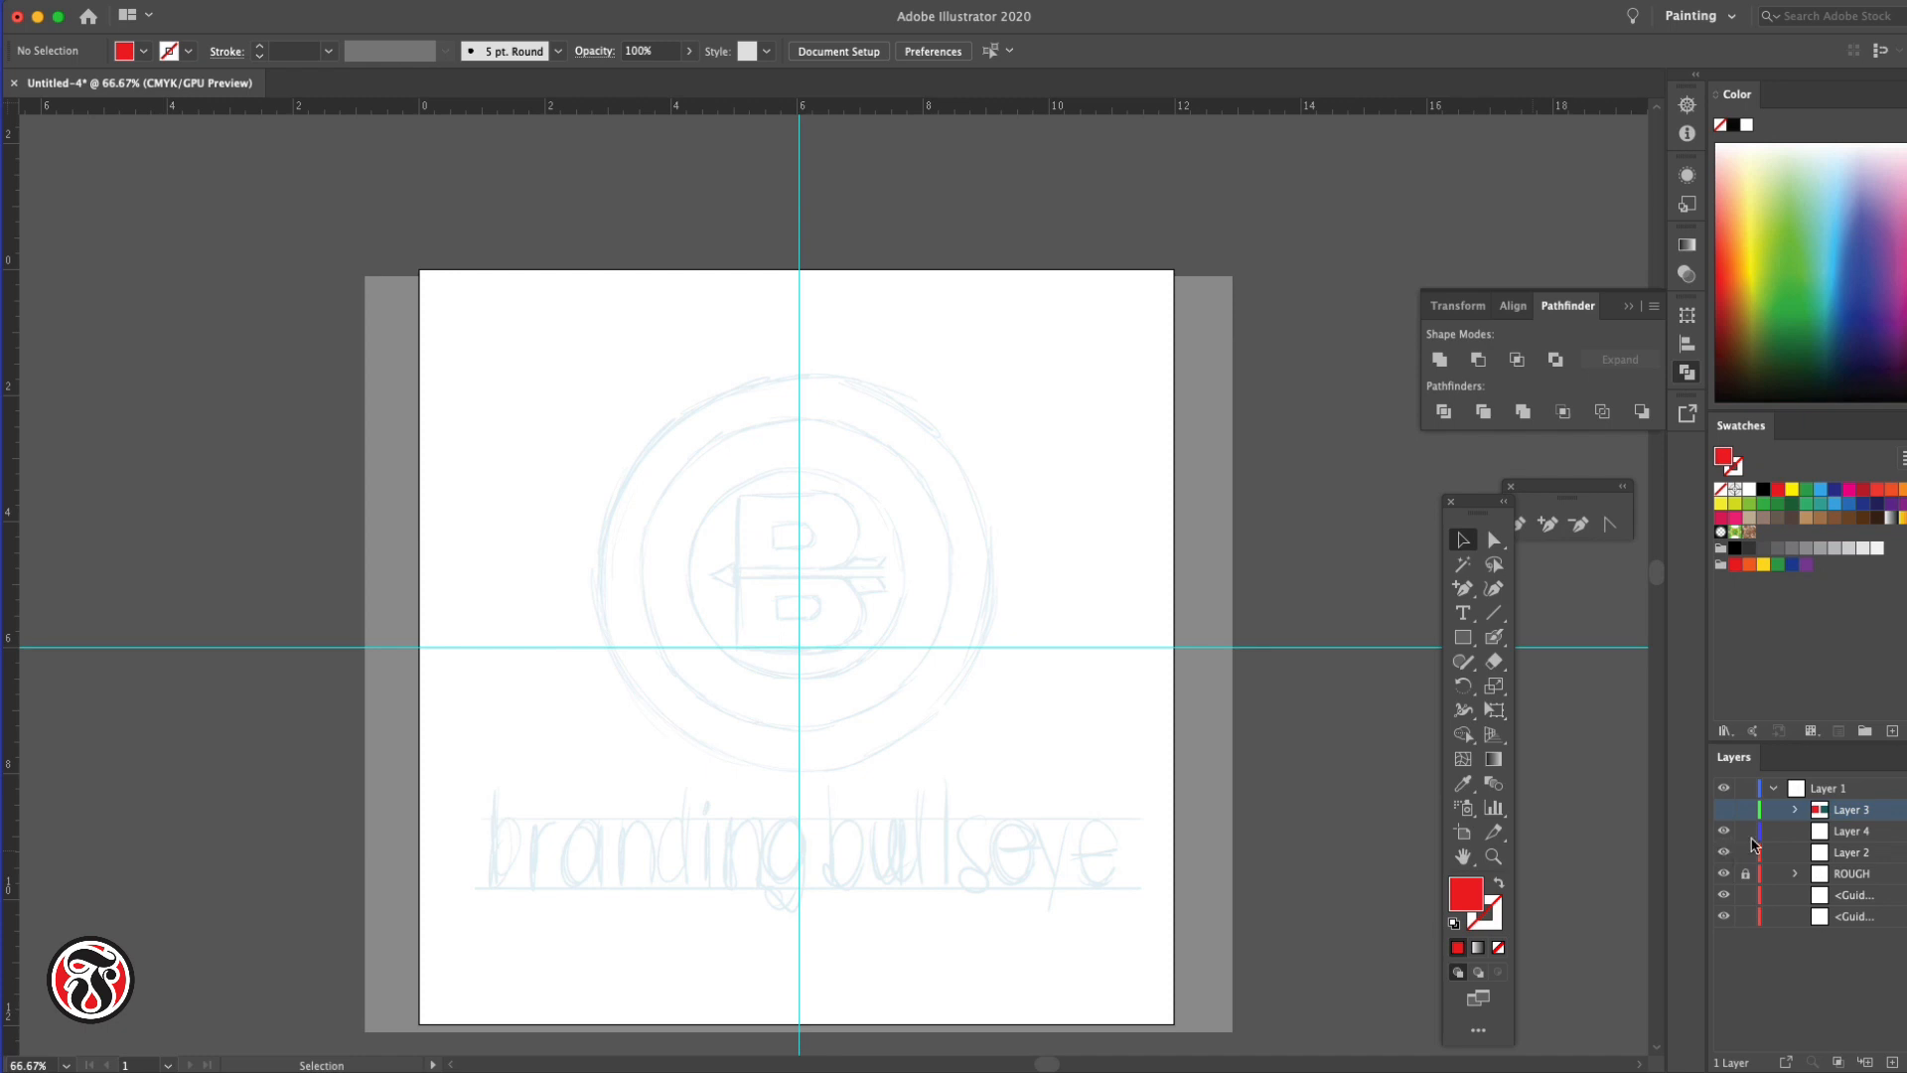
click(1889, 836)
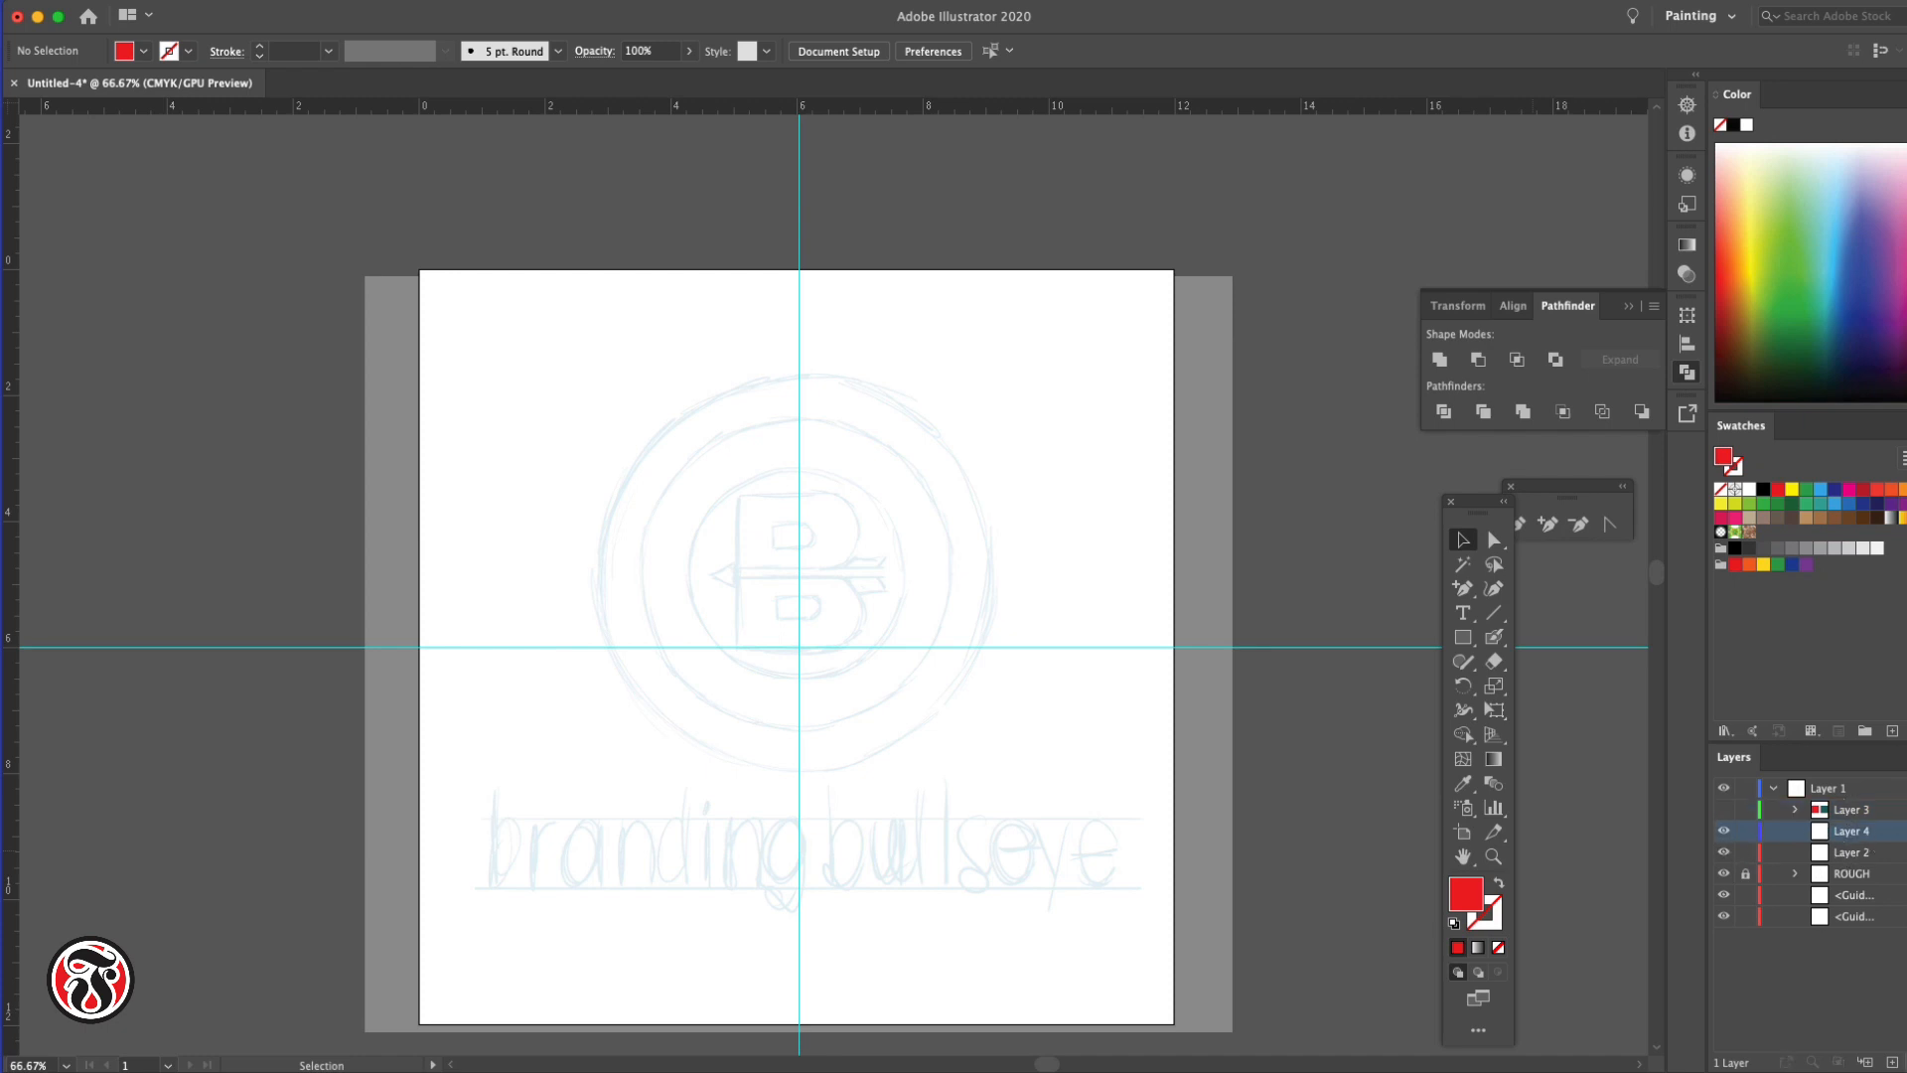
click(1892, 1063)
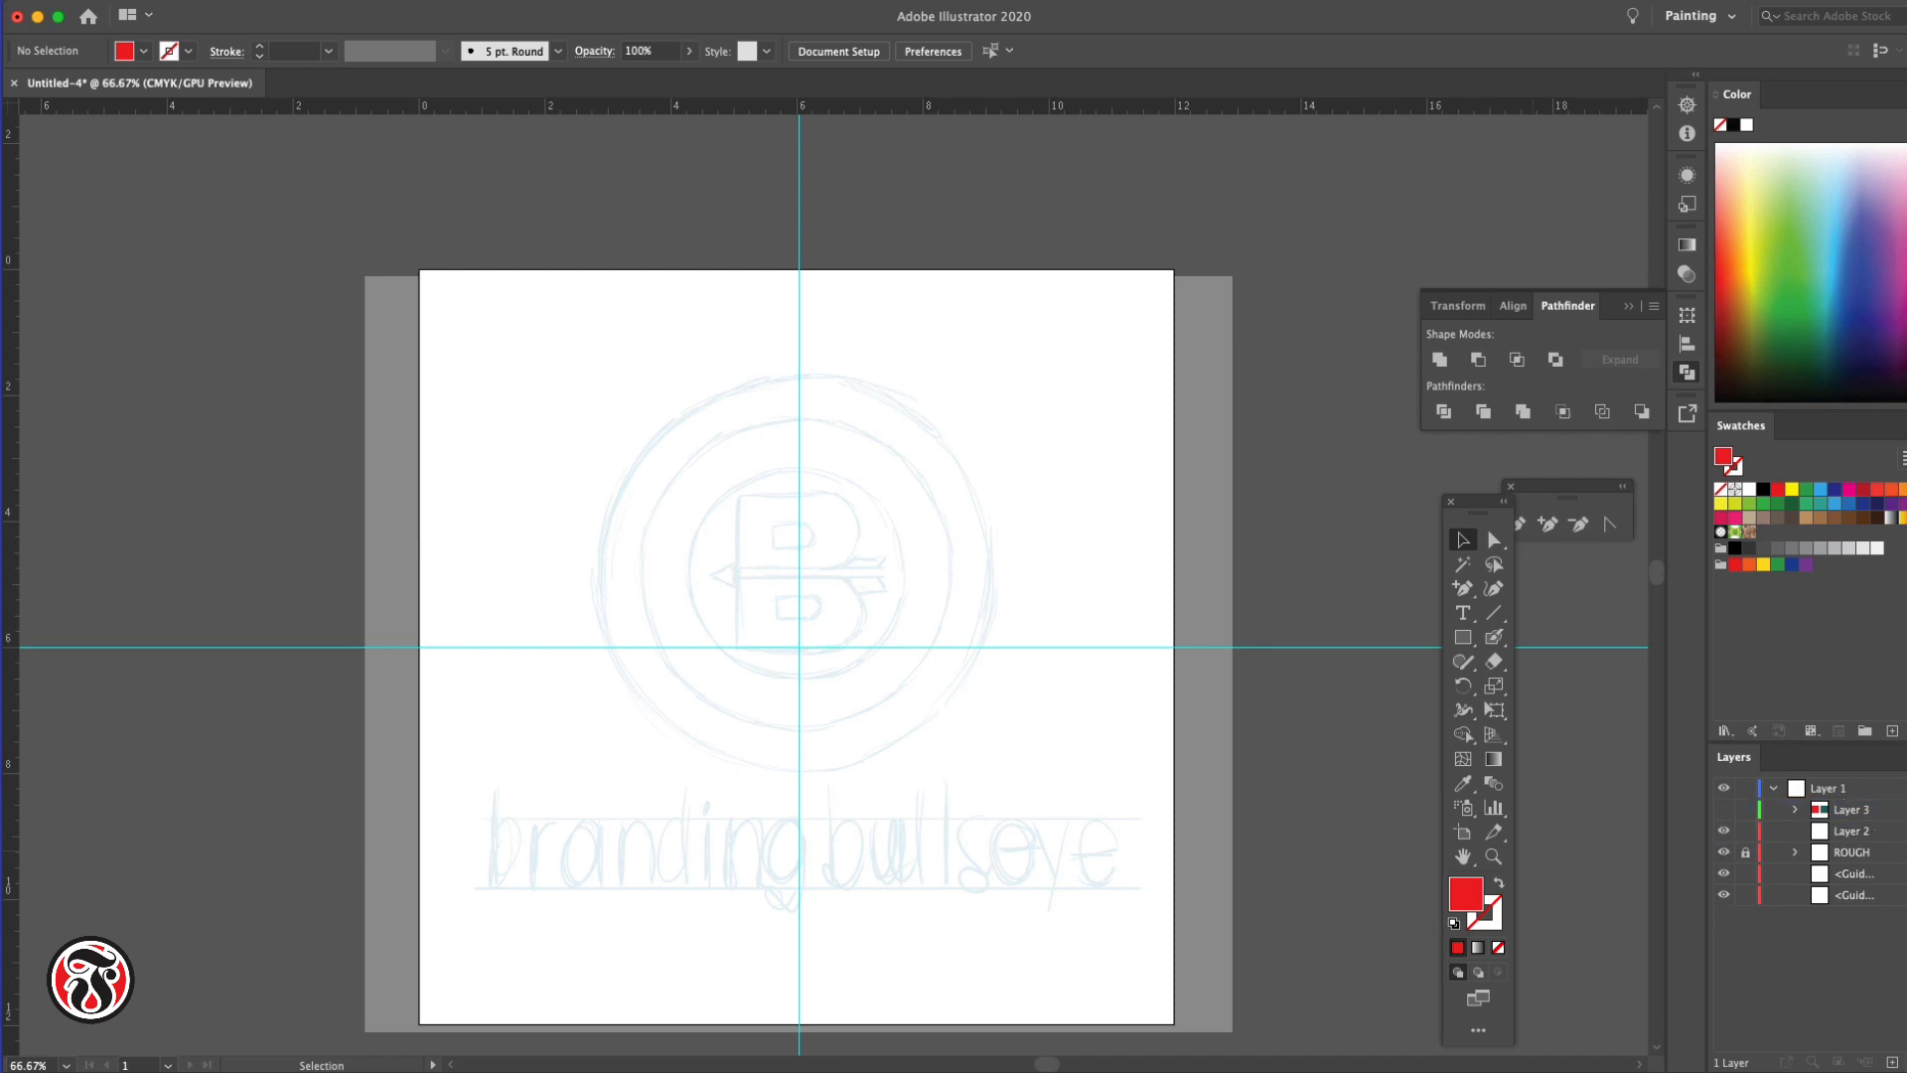
Check the colour squares on Layer 3, leaving that layer hidden
click(1724, 810)
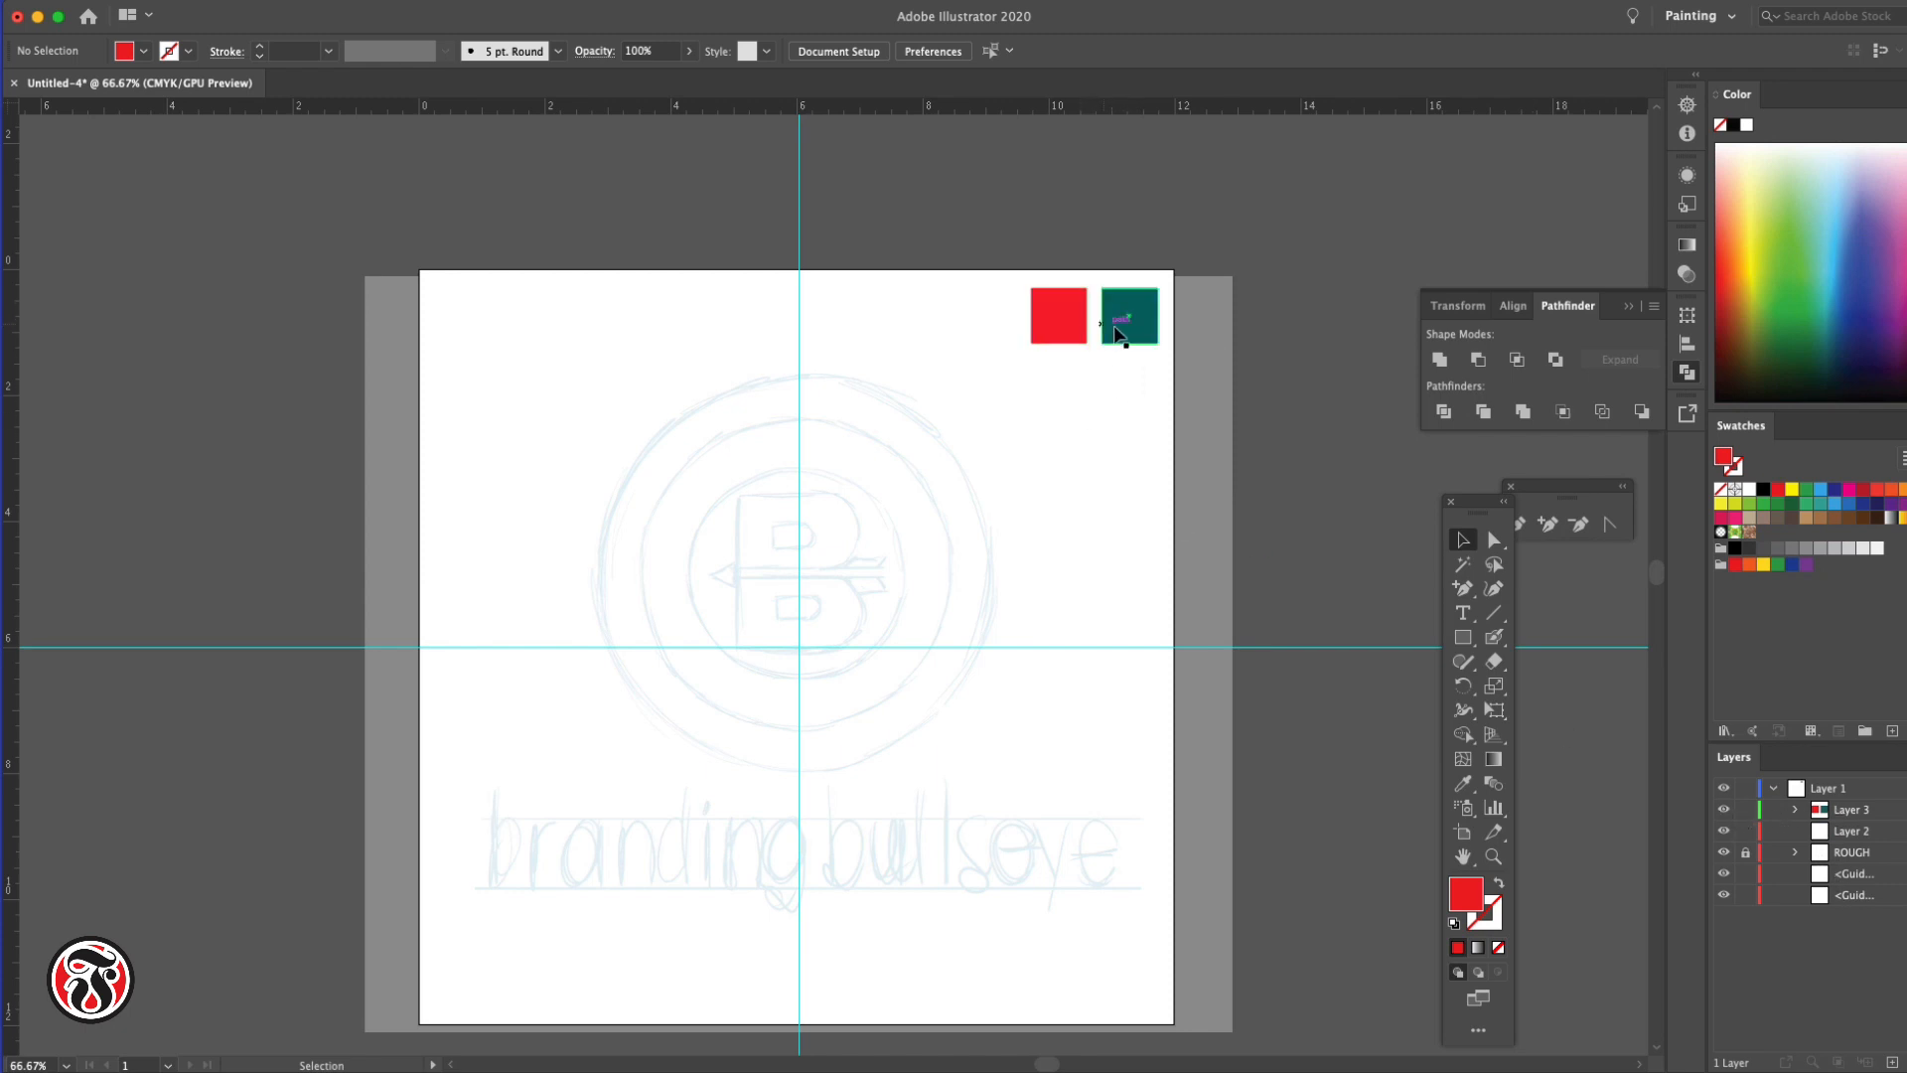
click(1724, 811)
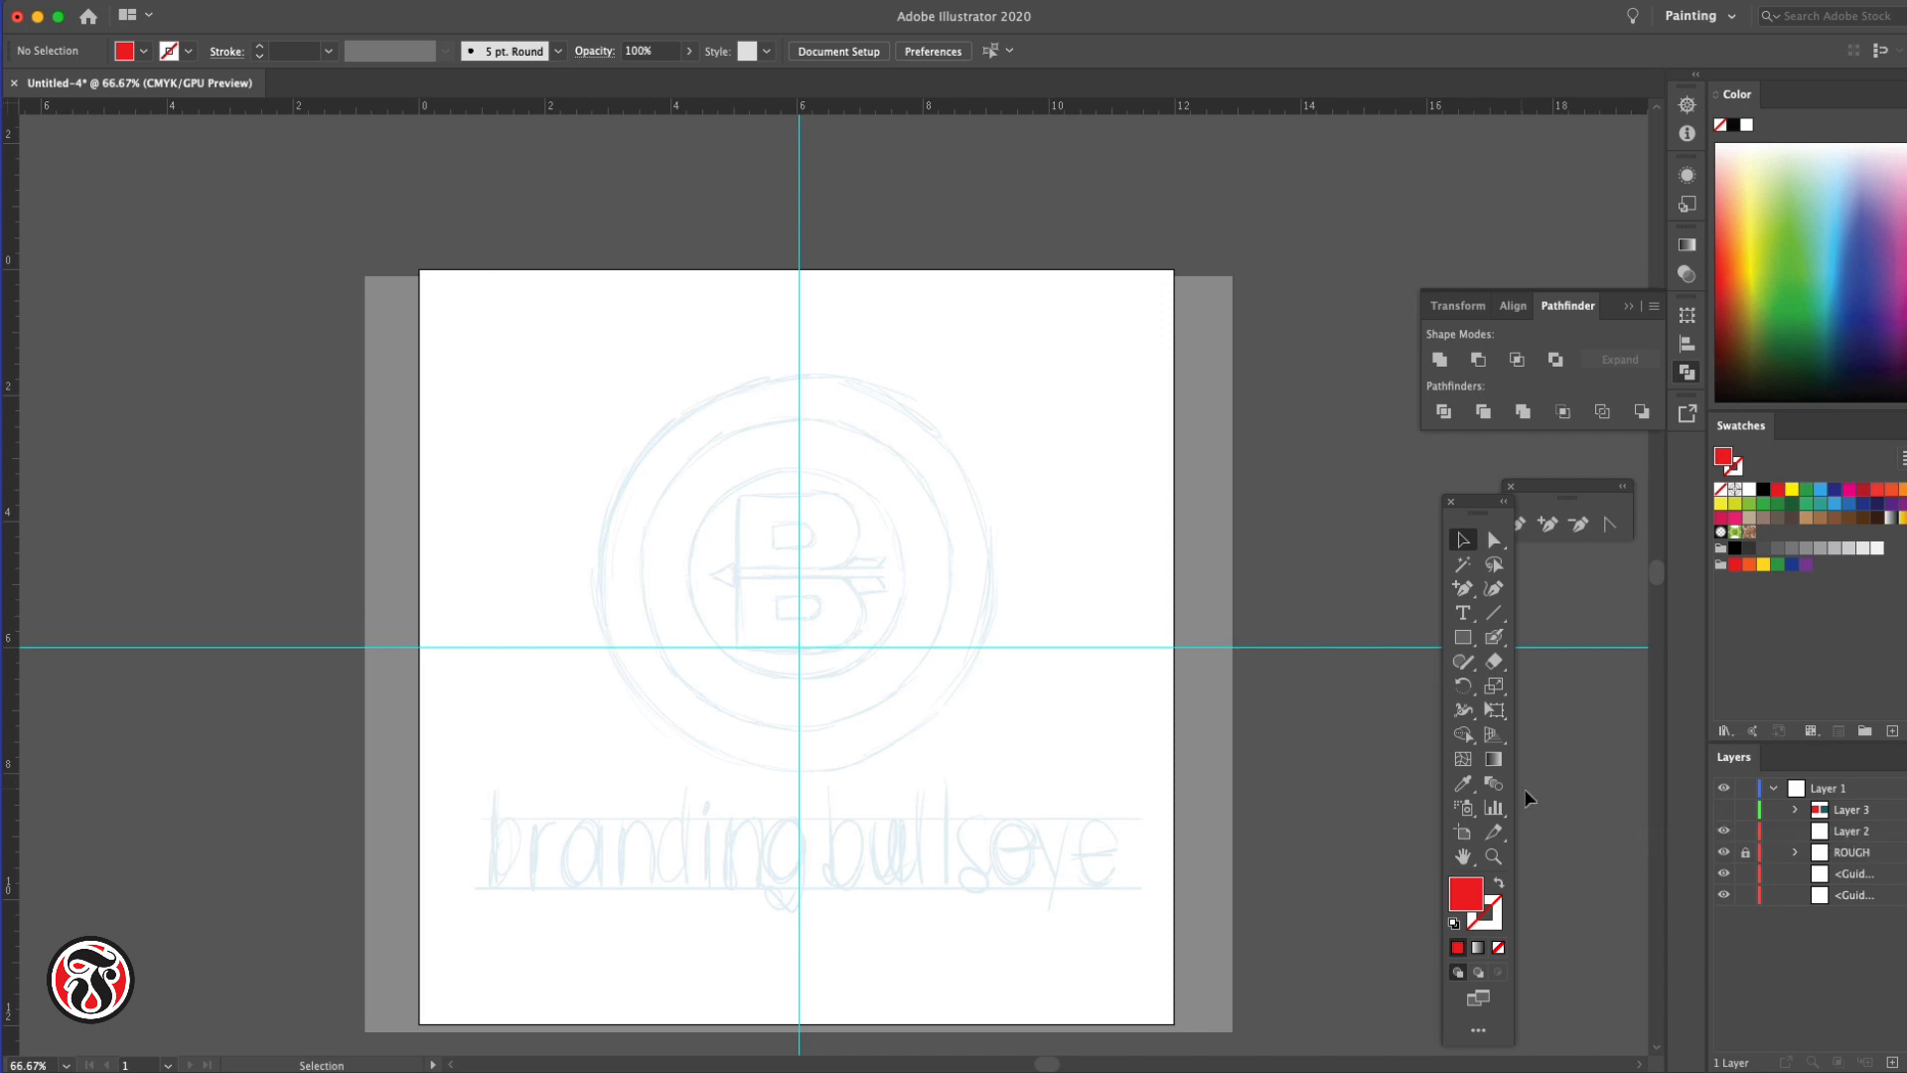
Draw a circle about 2.99 in wide centred on the guides' intersection, with a red stroke and no fill
click(1492, 857)
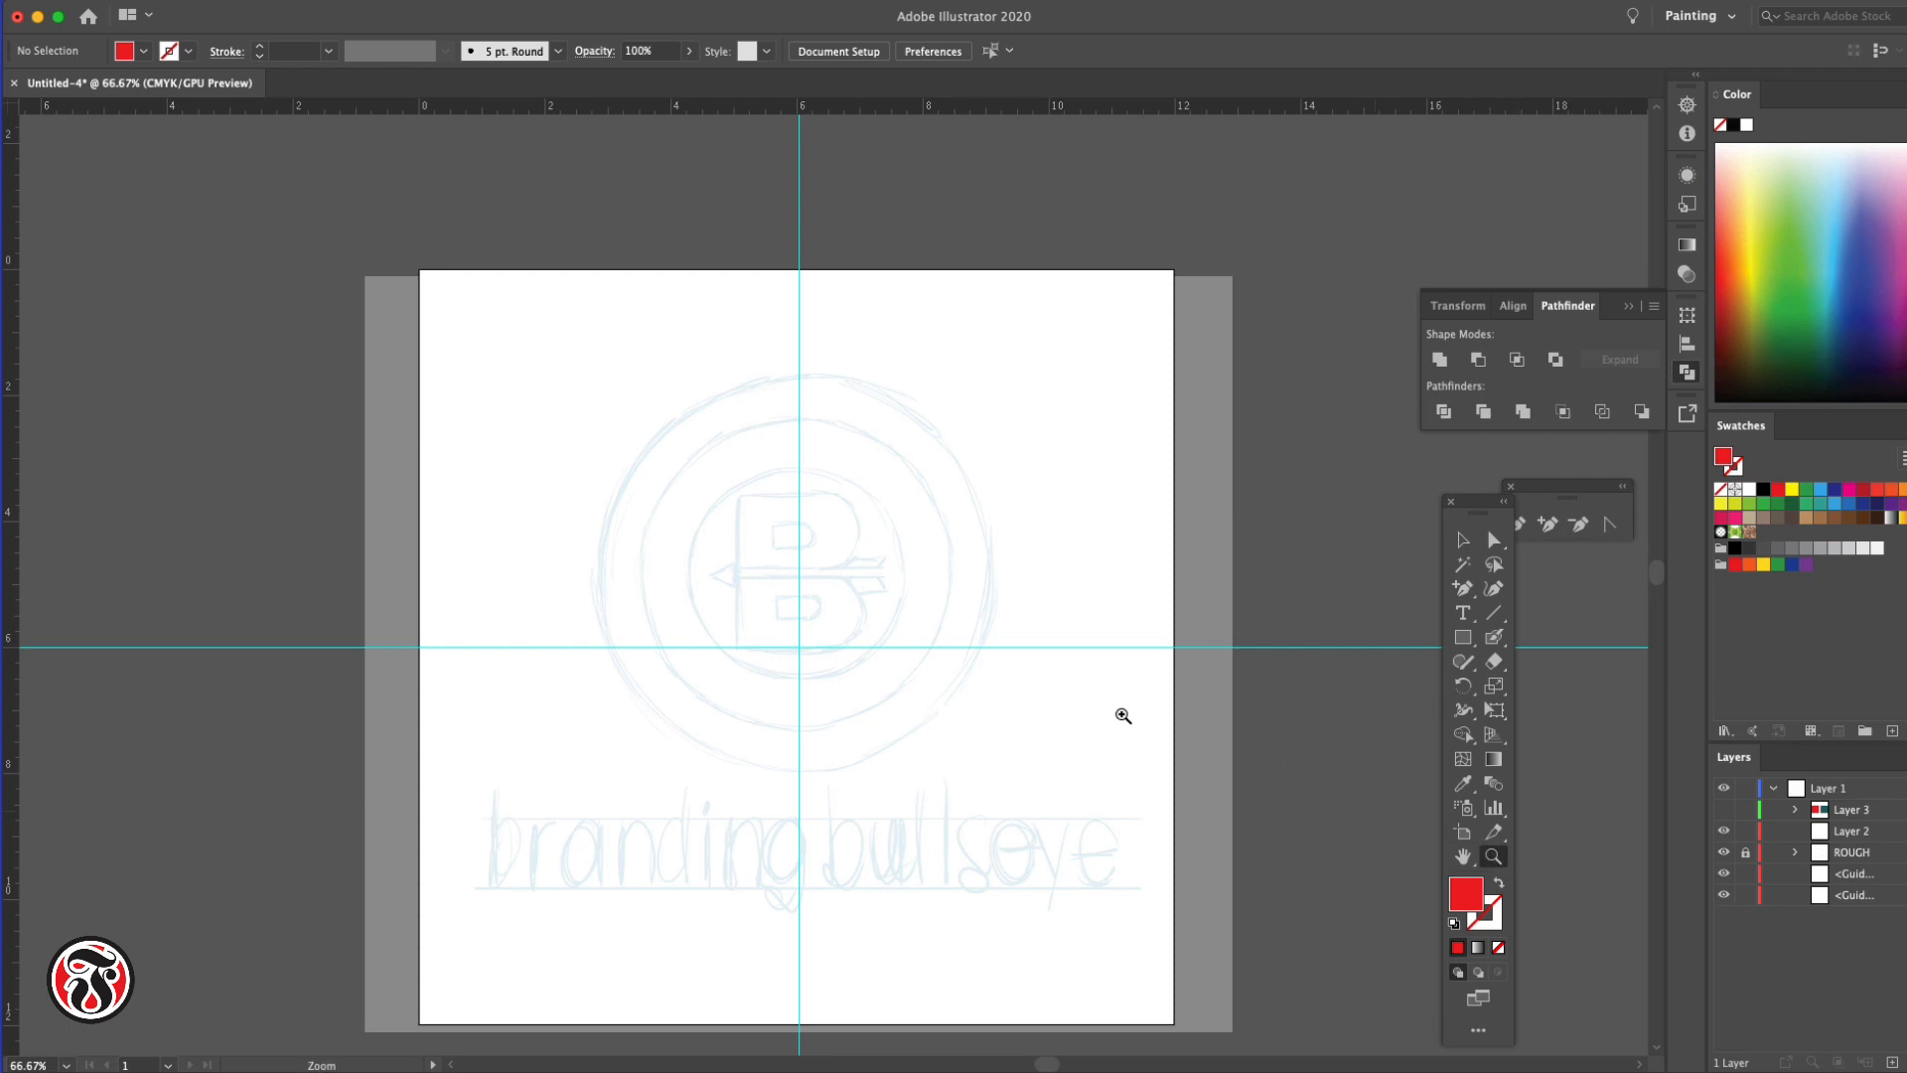
click(804, 575)
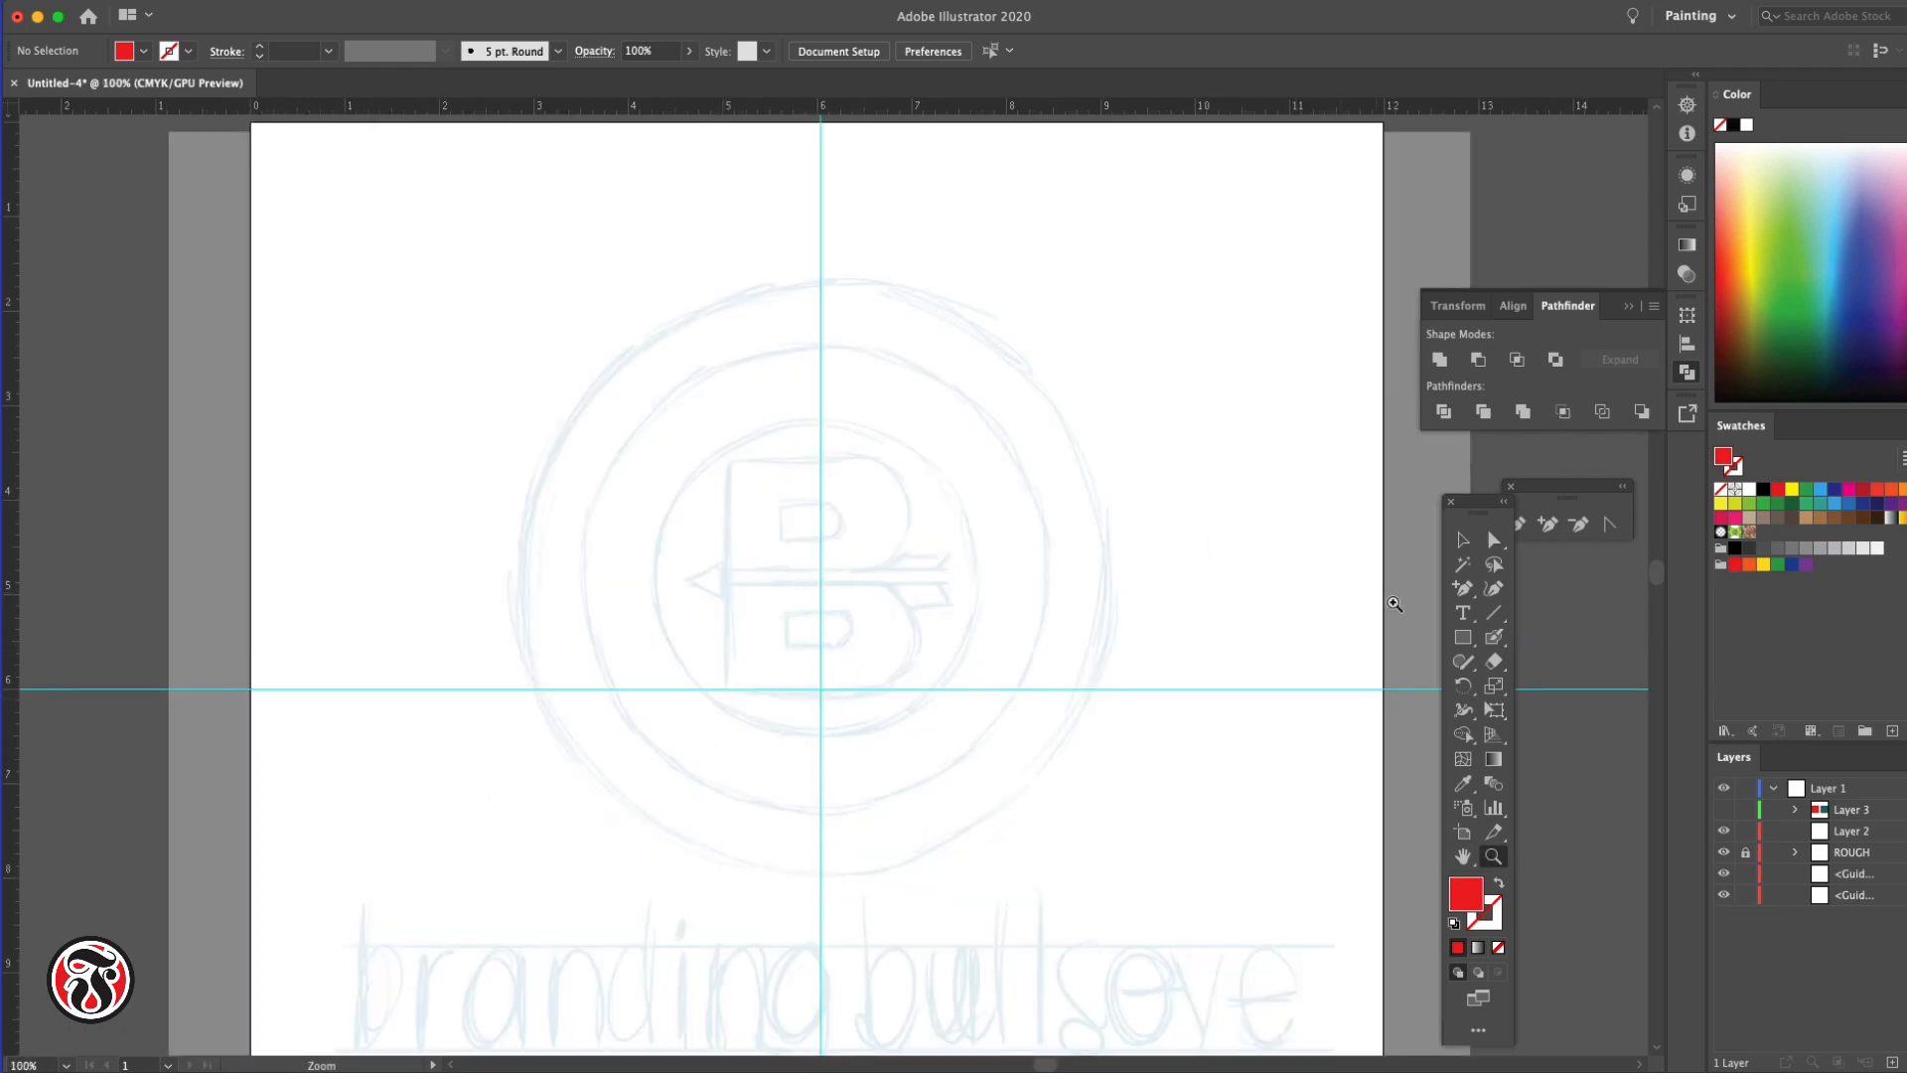
click(1462, 539)
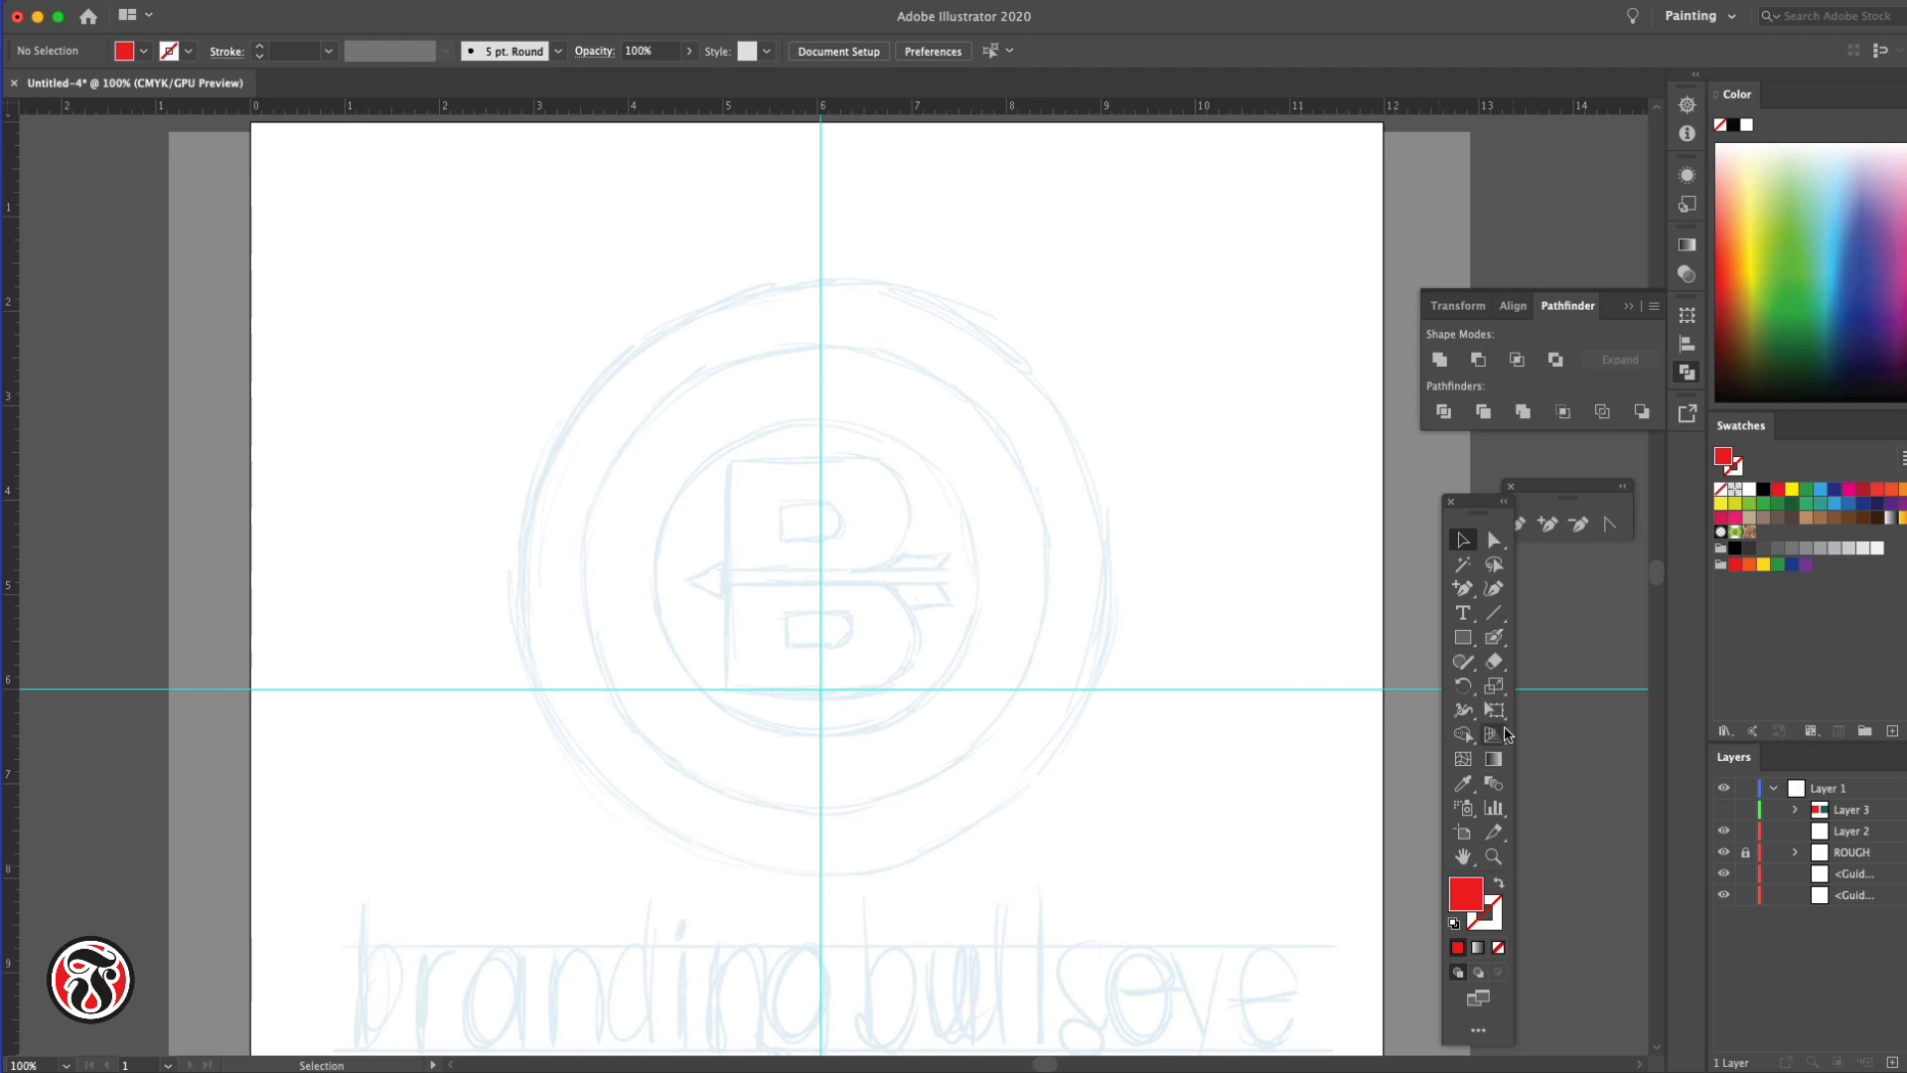
click(1467, 640)
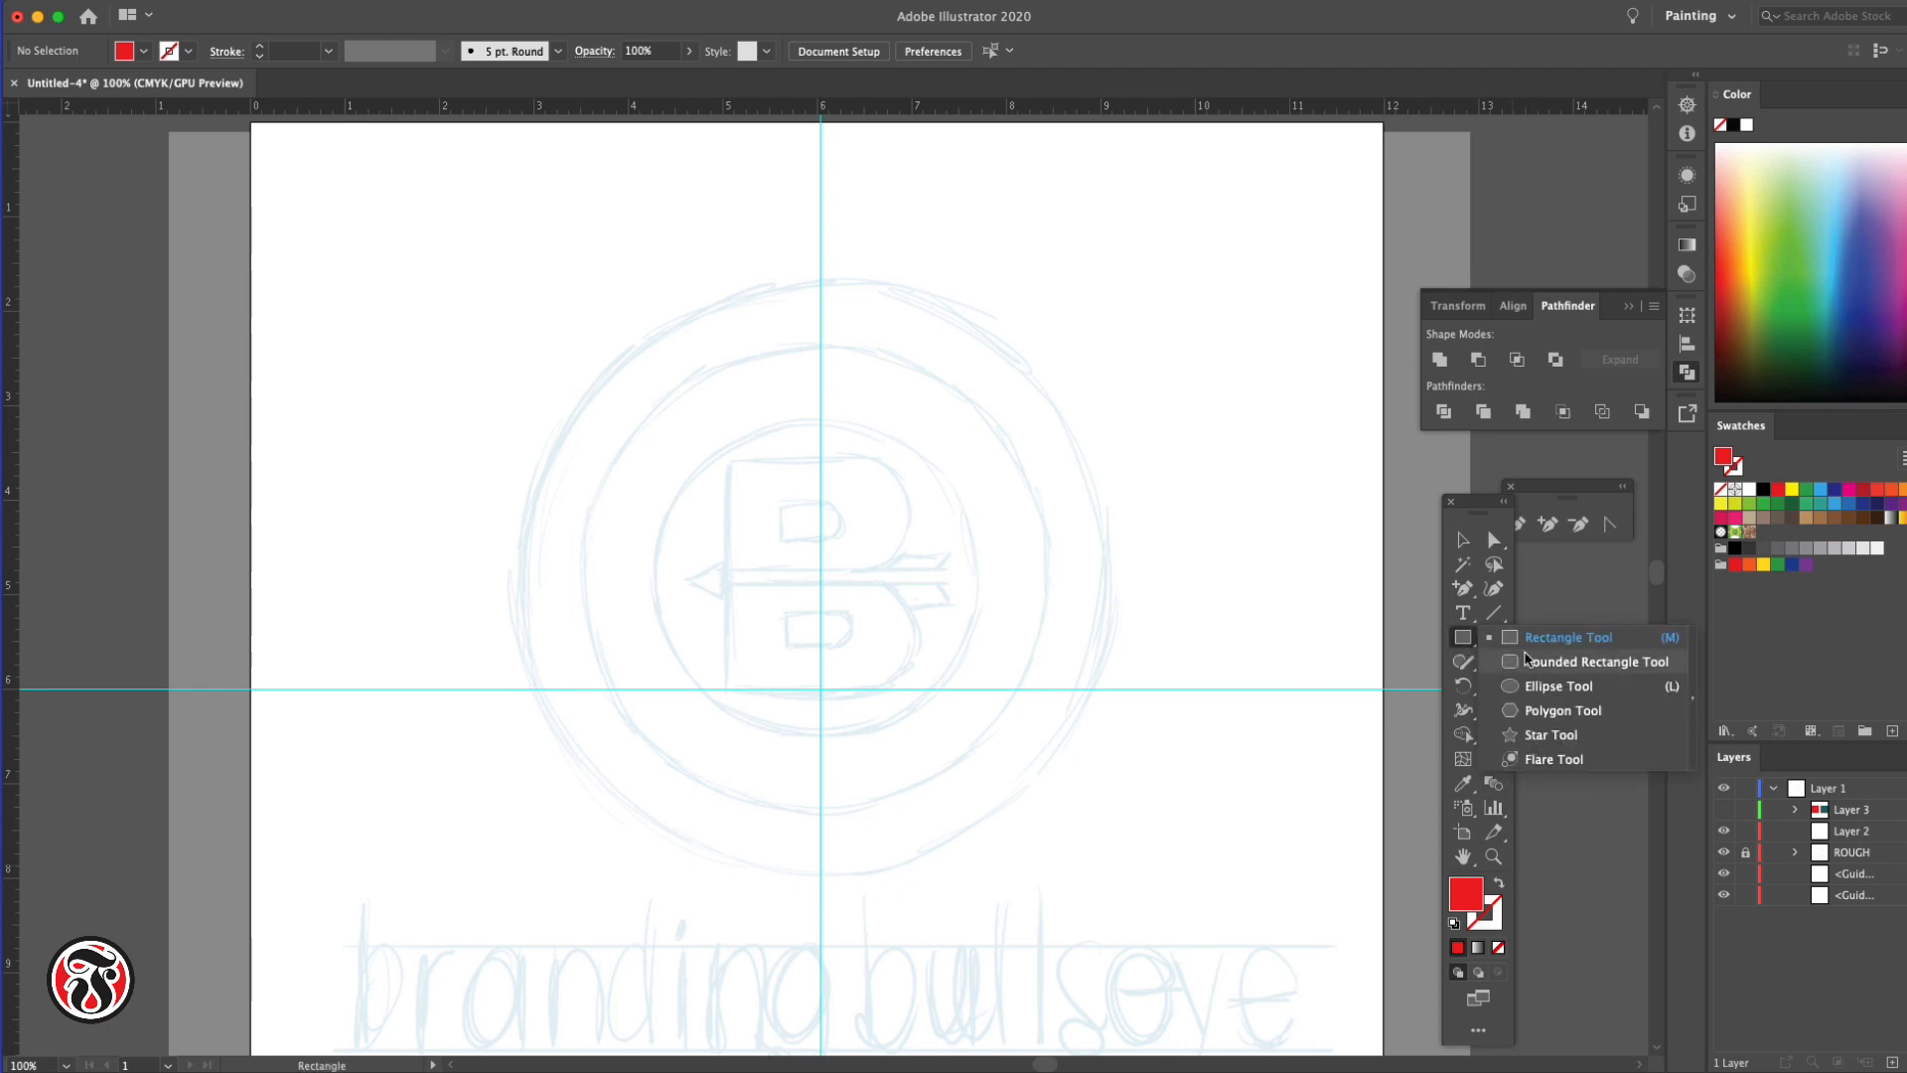
click(1549, 686)
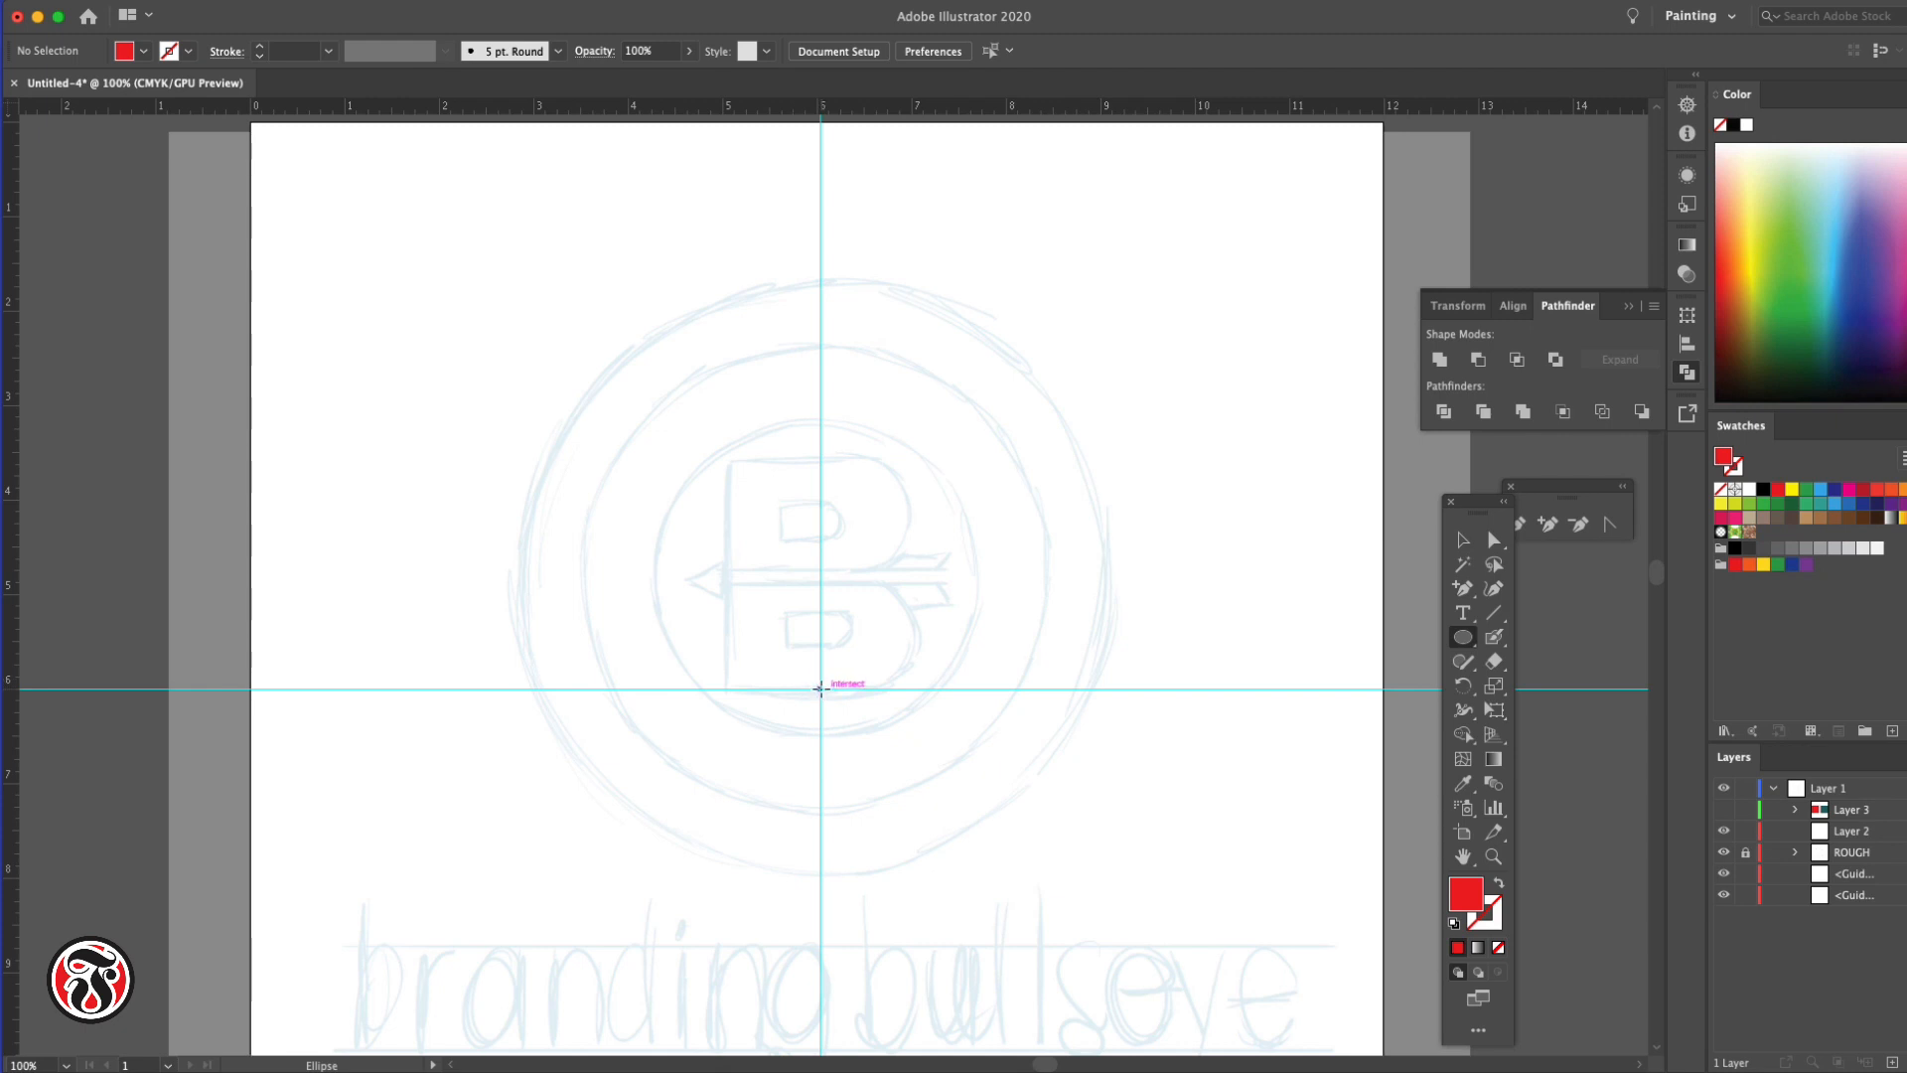
drag(820, 687, 925, 547)
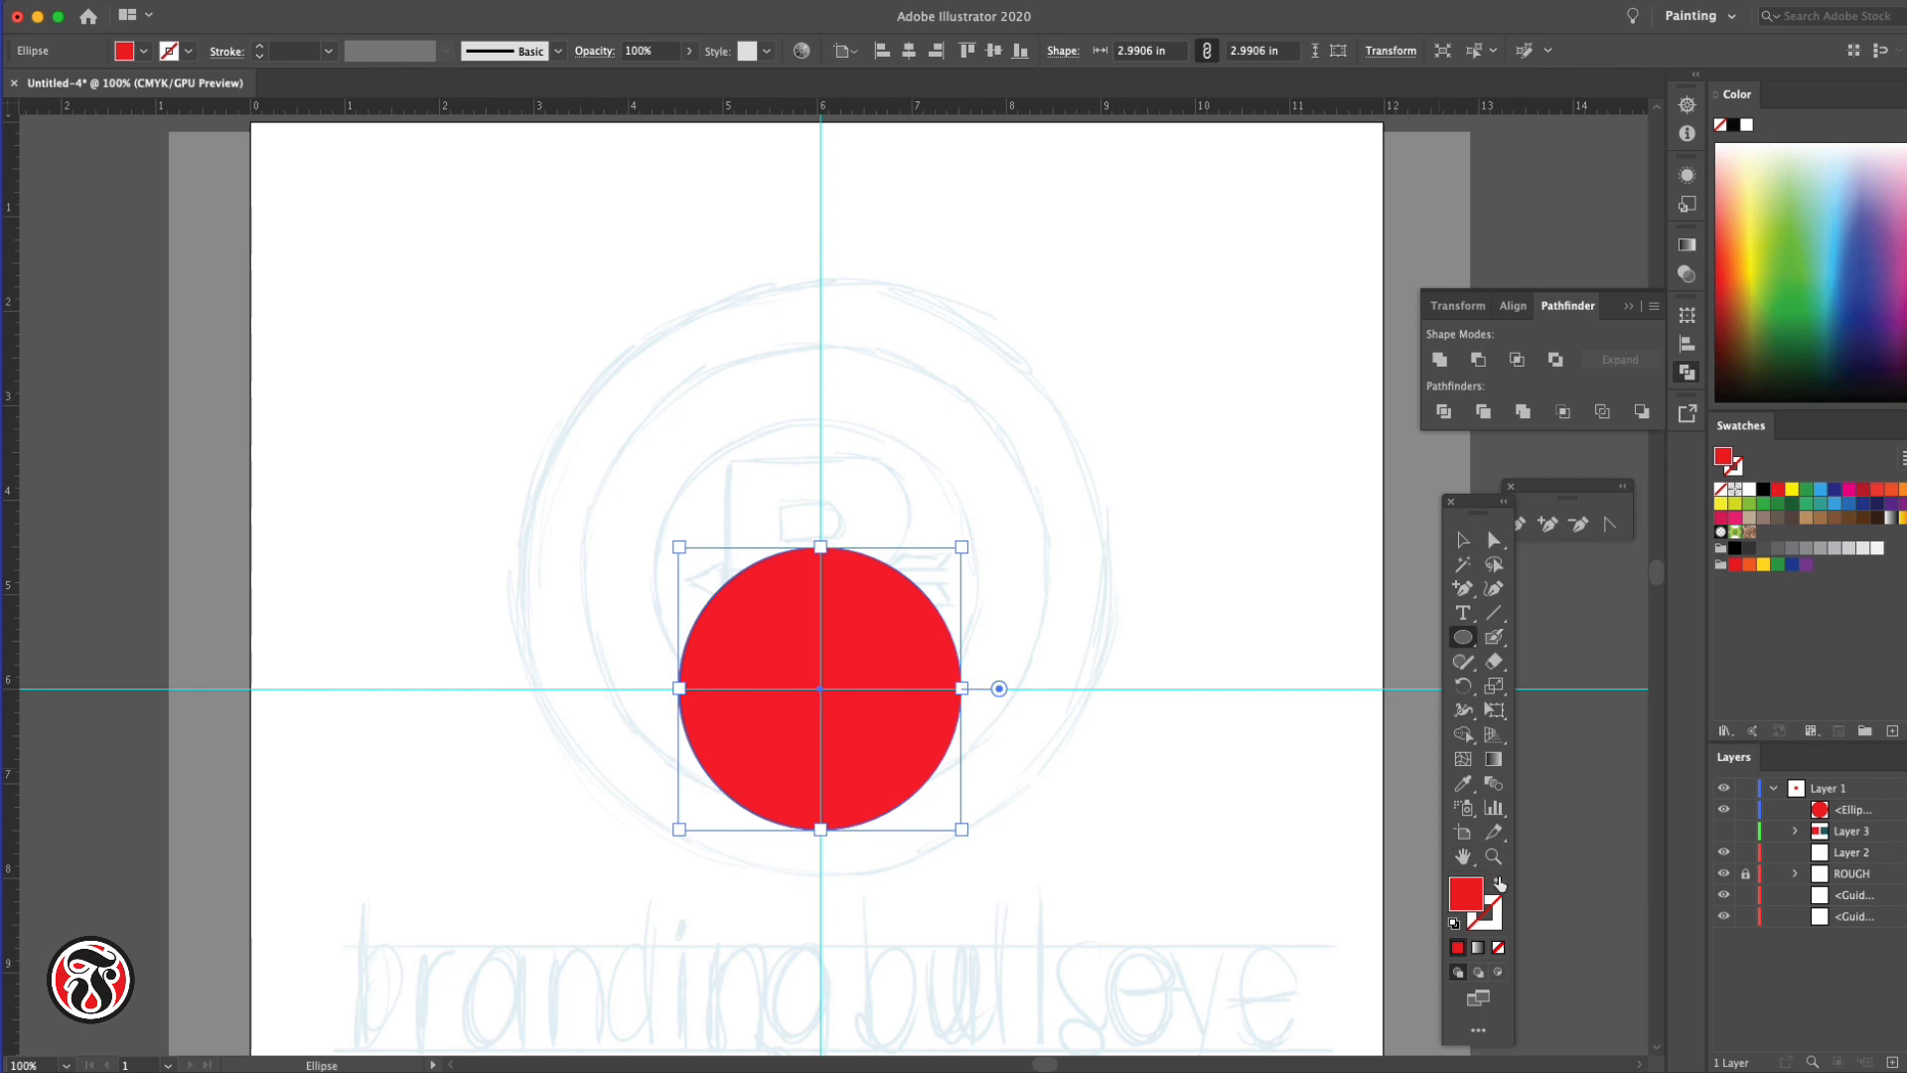
click(1499, 882)
Move the red circle up over the sketch's inner ring and enlarge it to about 3.63 in
click(1463, 539)
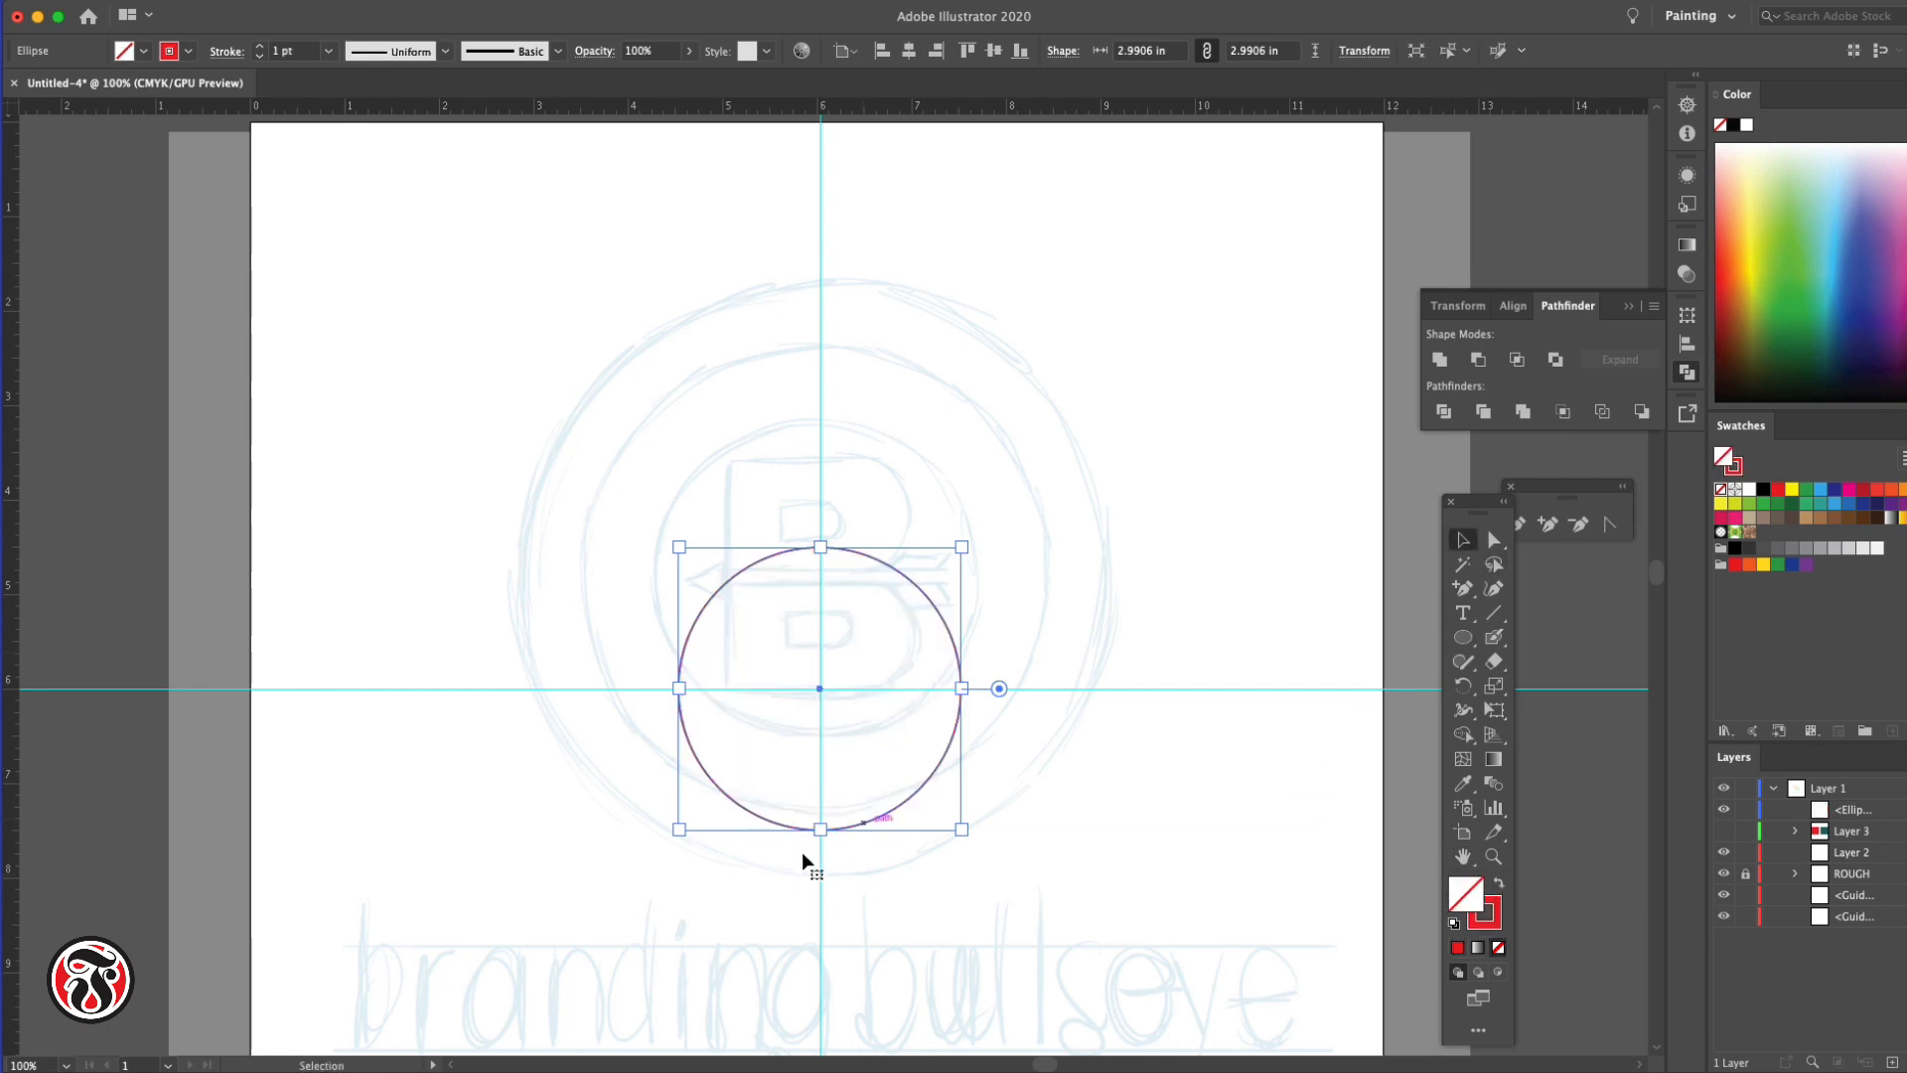
drag(878, 820, 884, 682)
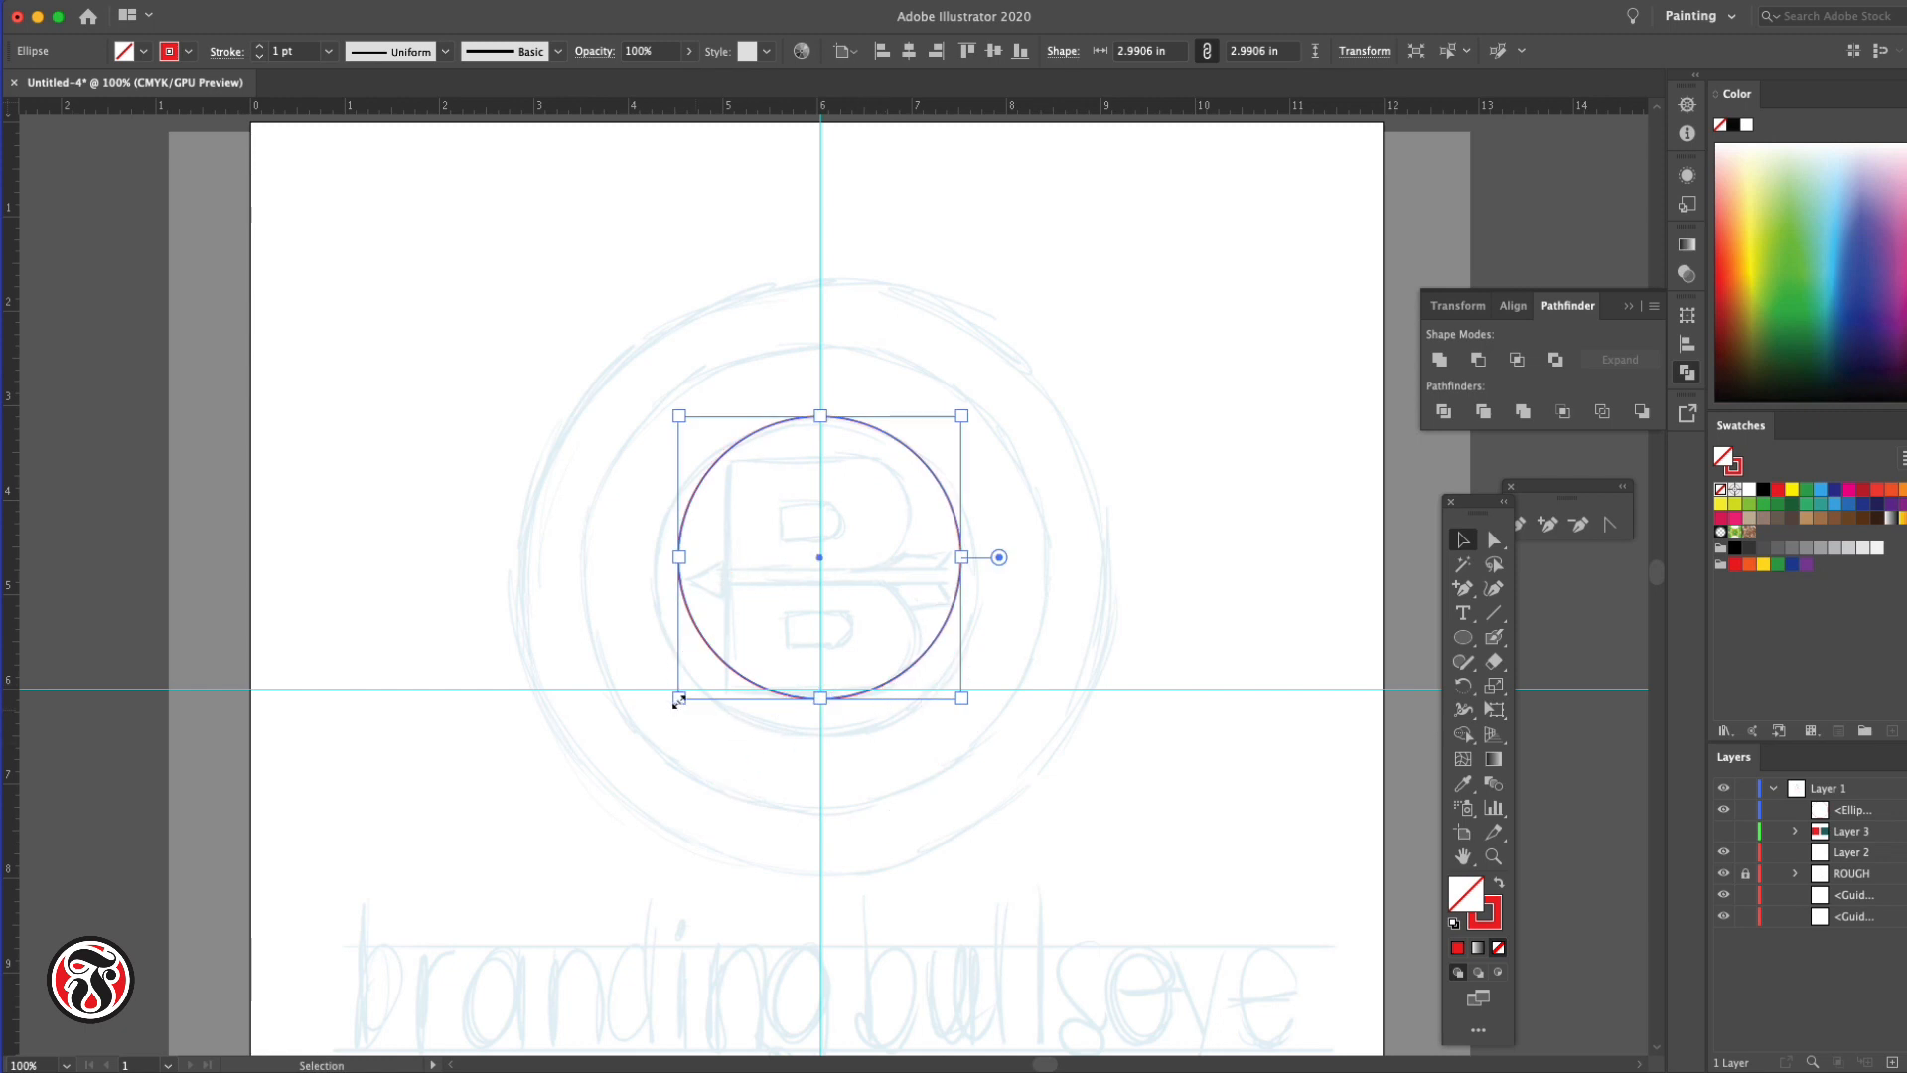
drag(679, 699, 650, 728)
drag(963, 727, 1019, 767)
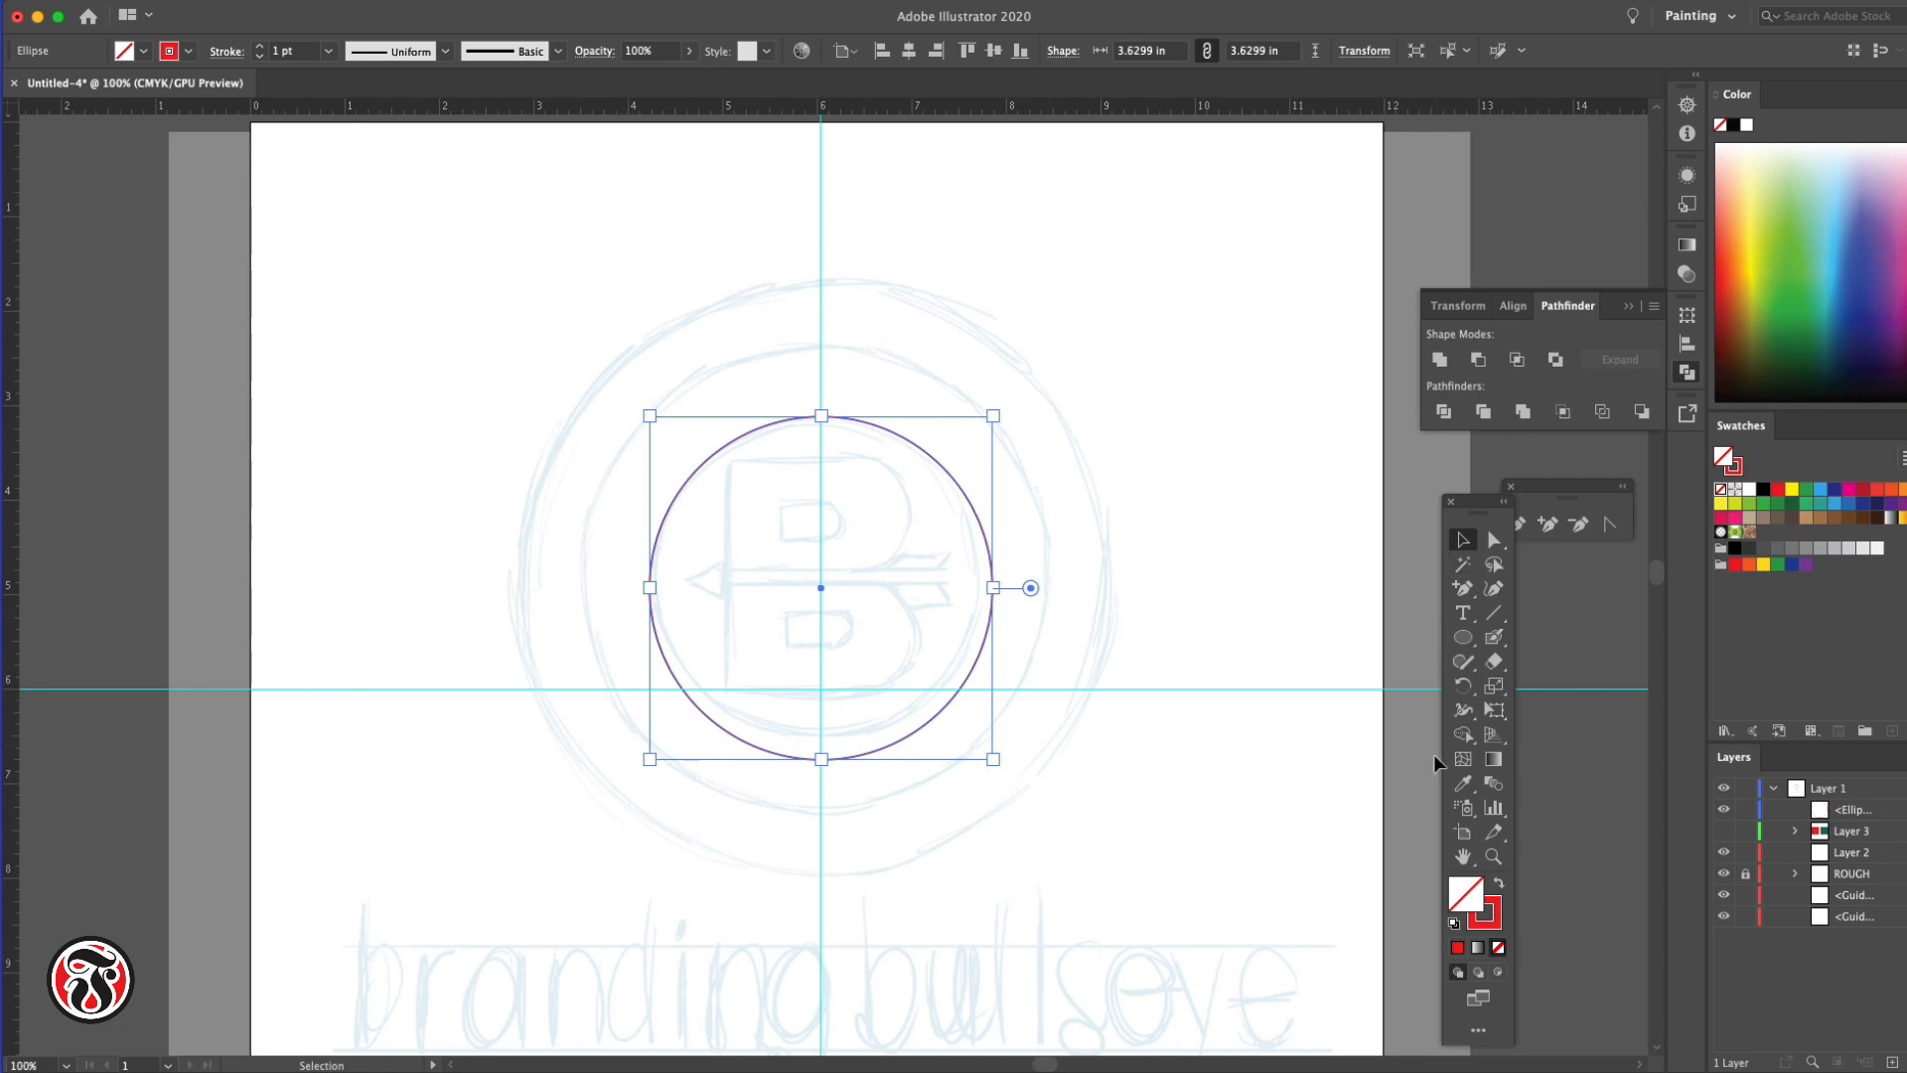
Unlock the ROUGH sketch, move it down until its rings centre on the guides' intersection at about Y 7.3 in, and relock it
click(1745, 873)
click(1323, 778)
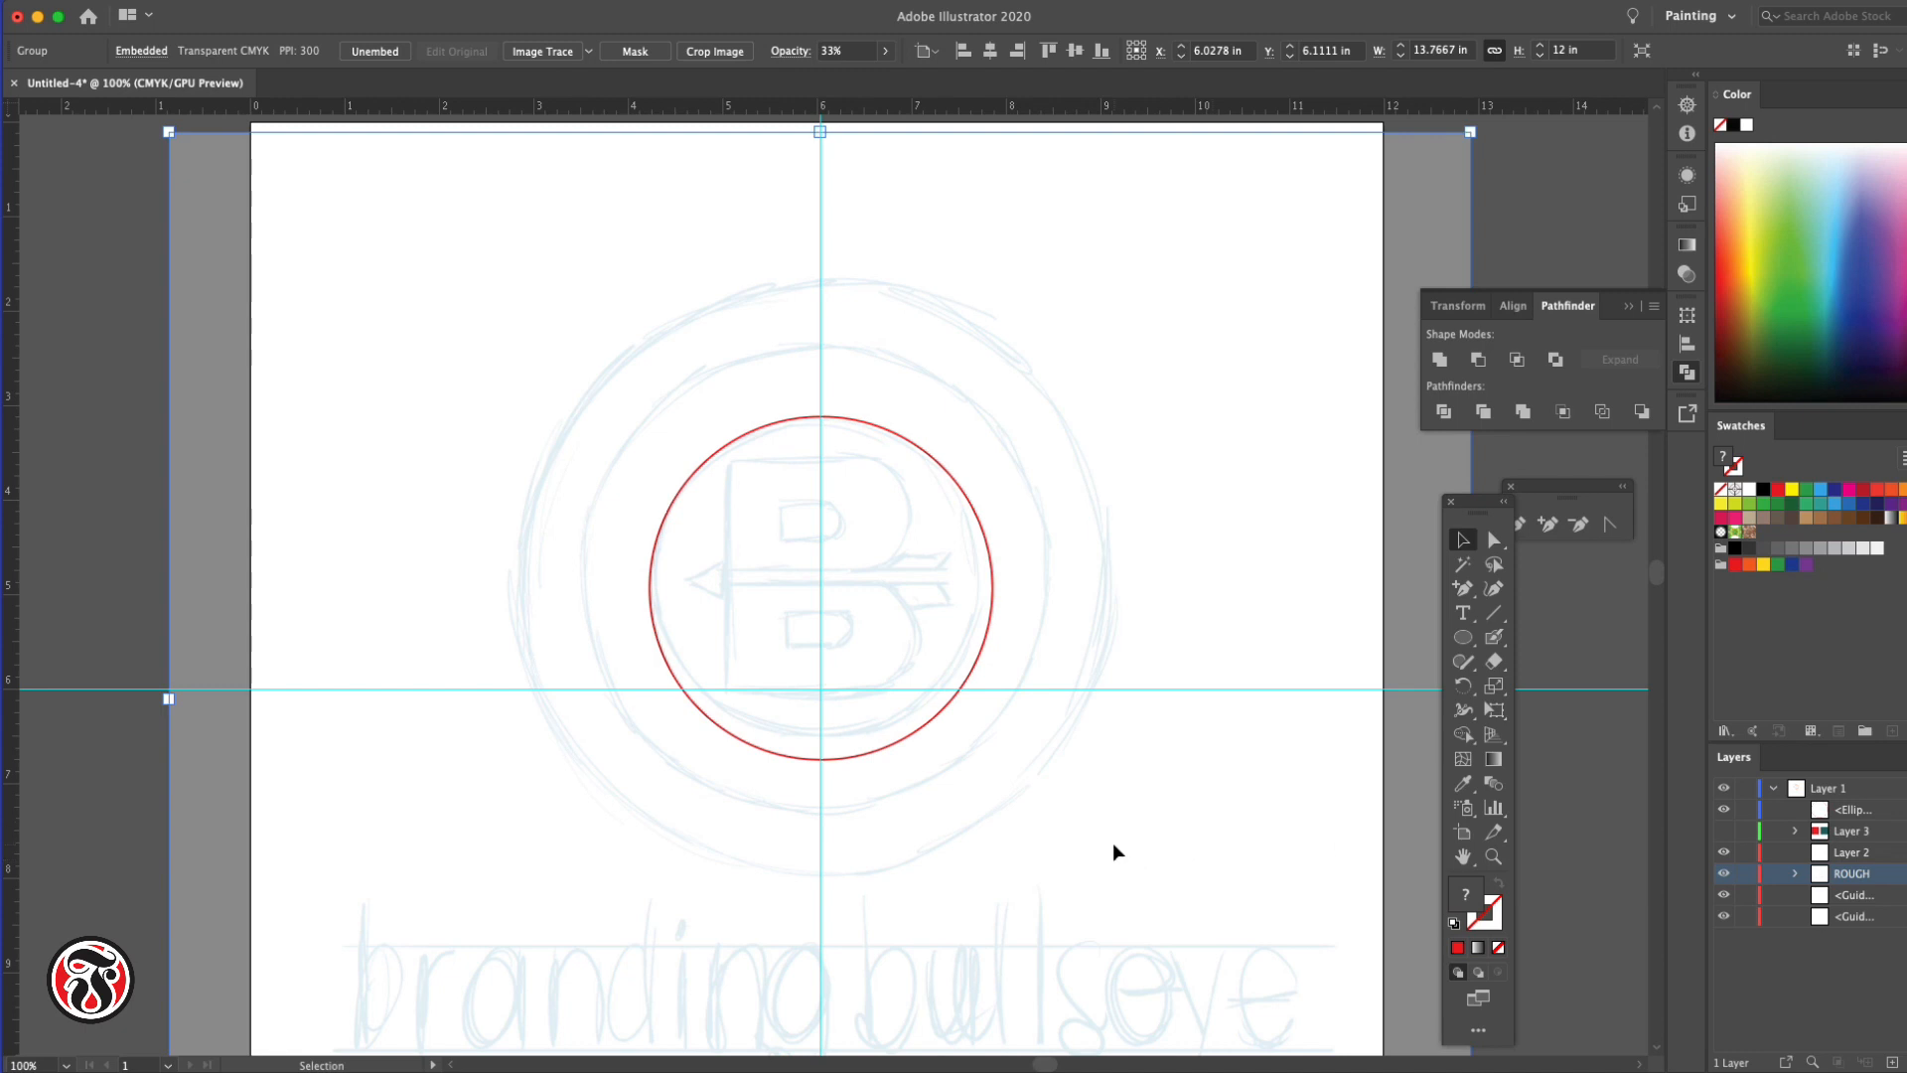
drag(1112, 851, 1113, 875)
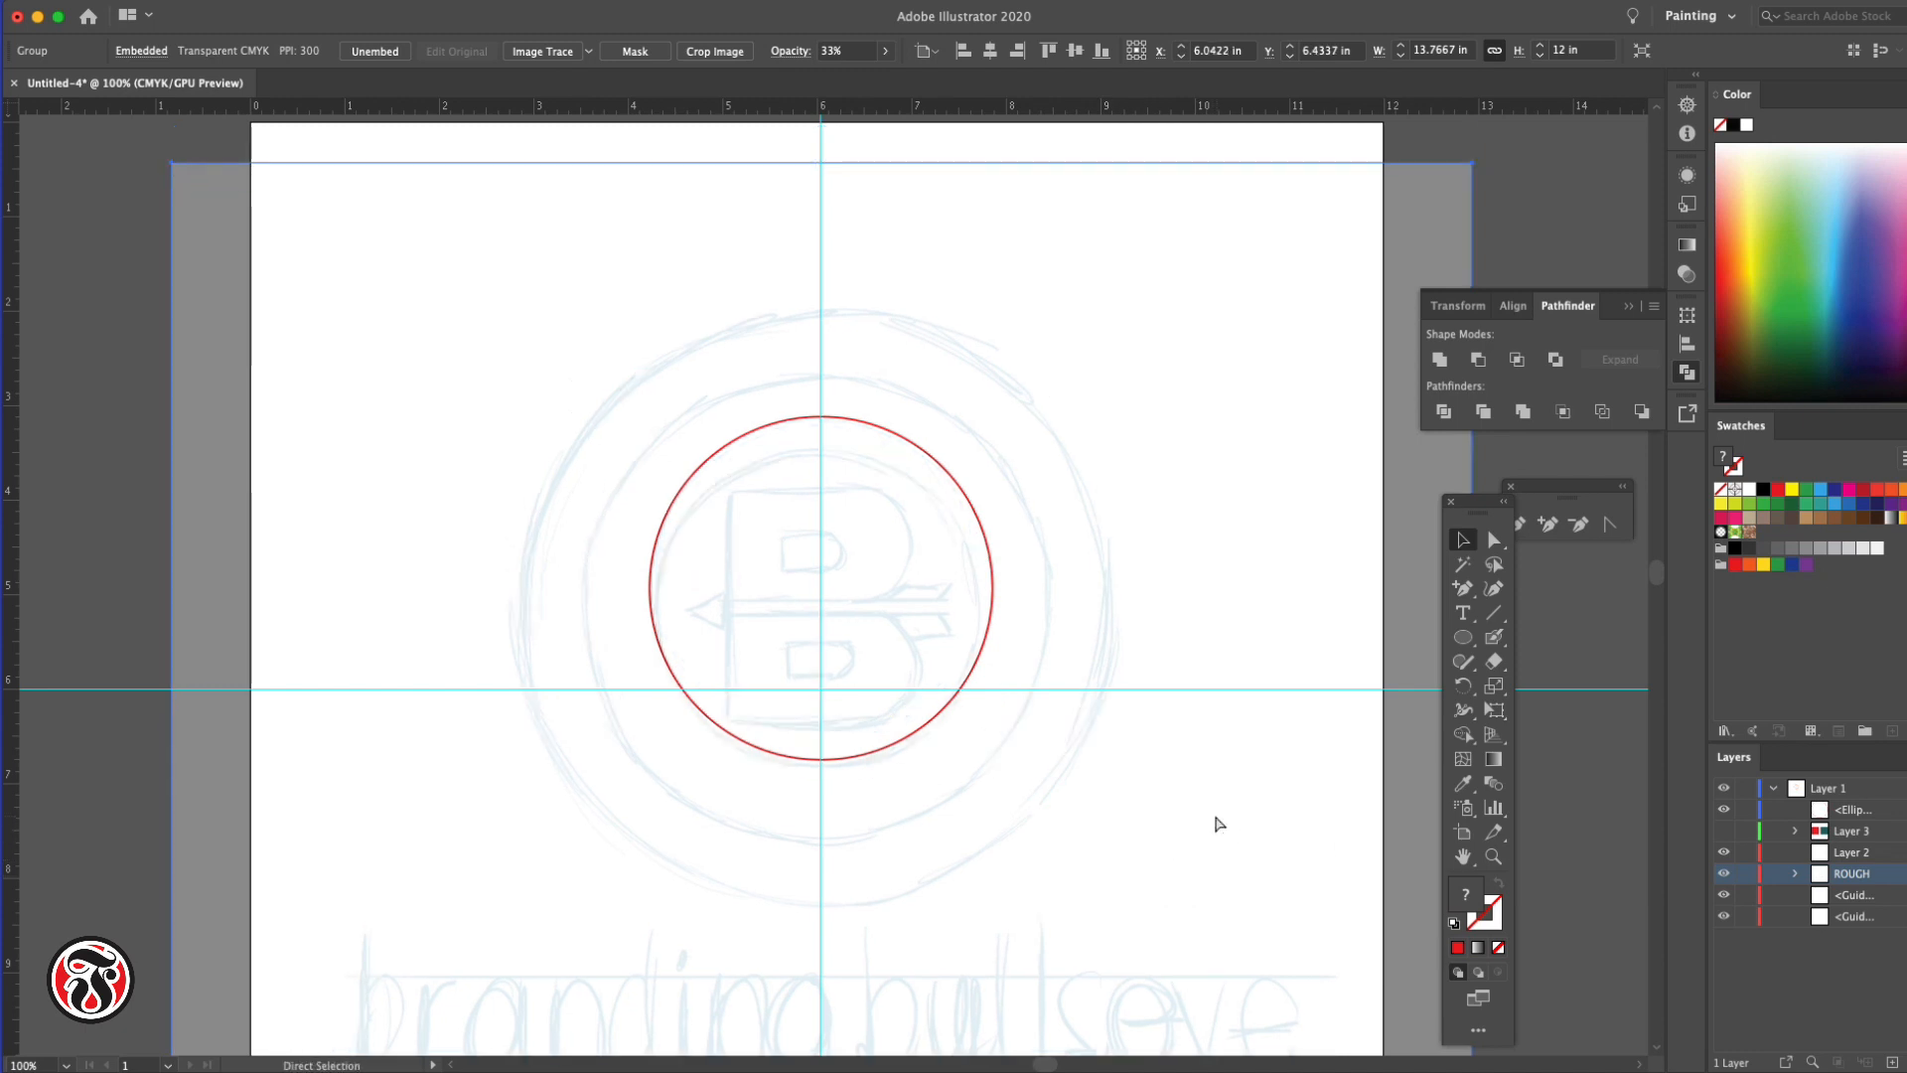
key(super+z)
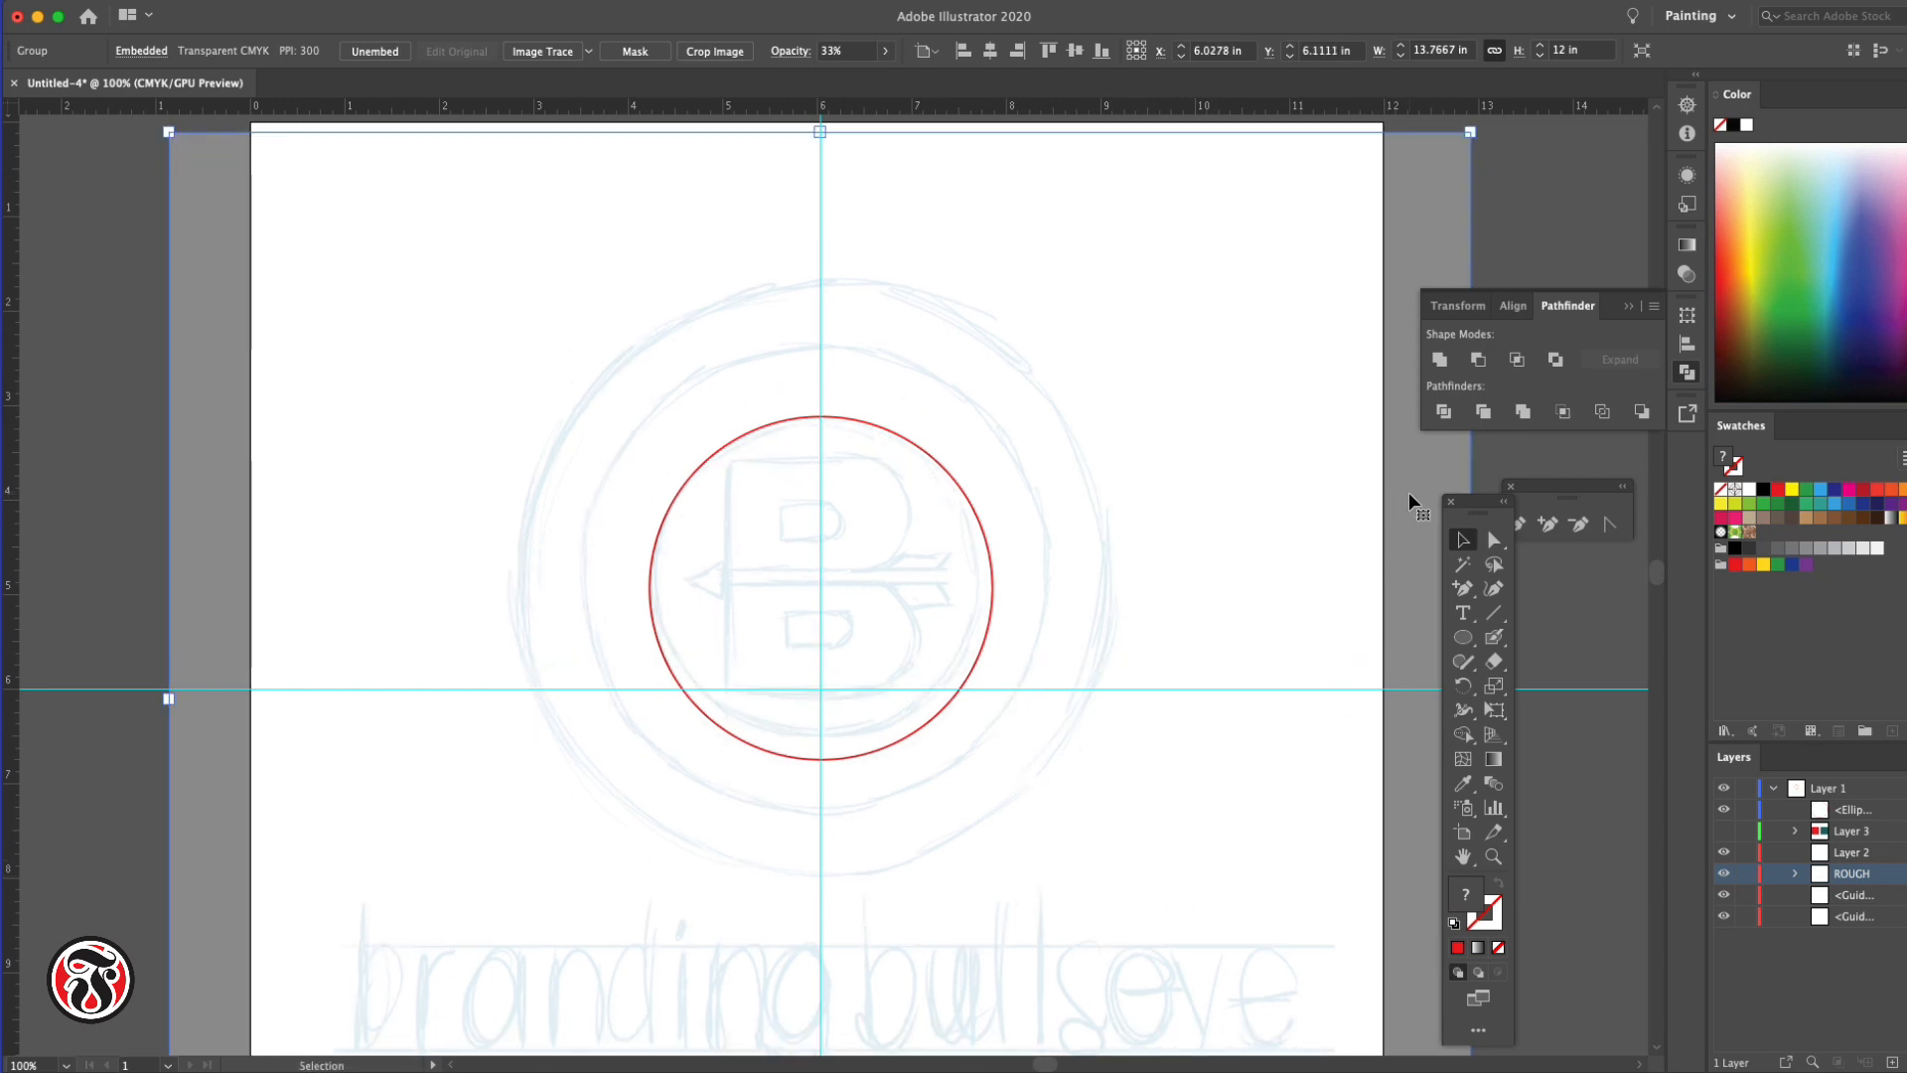
drag(1410, 491, 1408, 543)
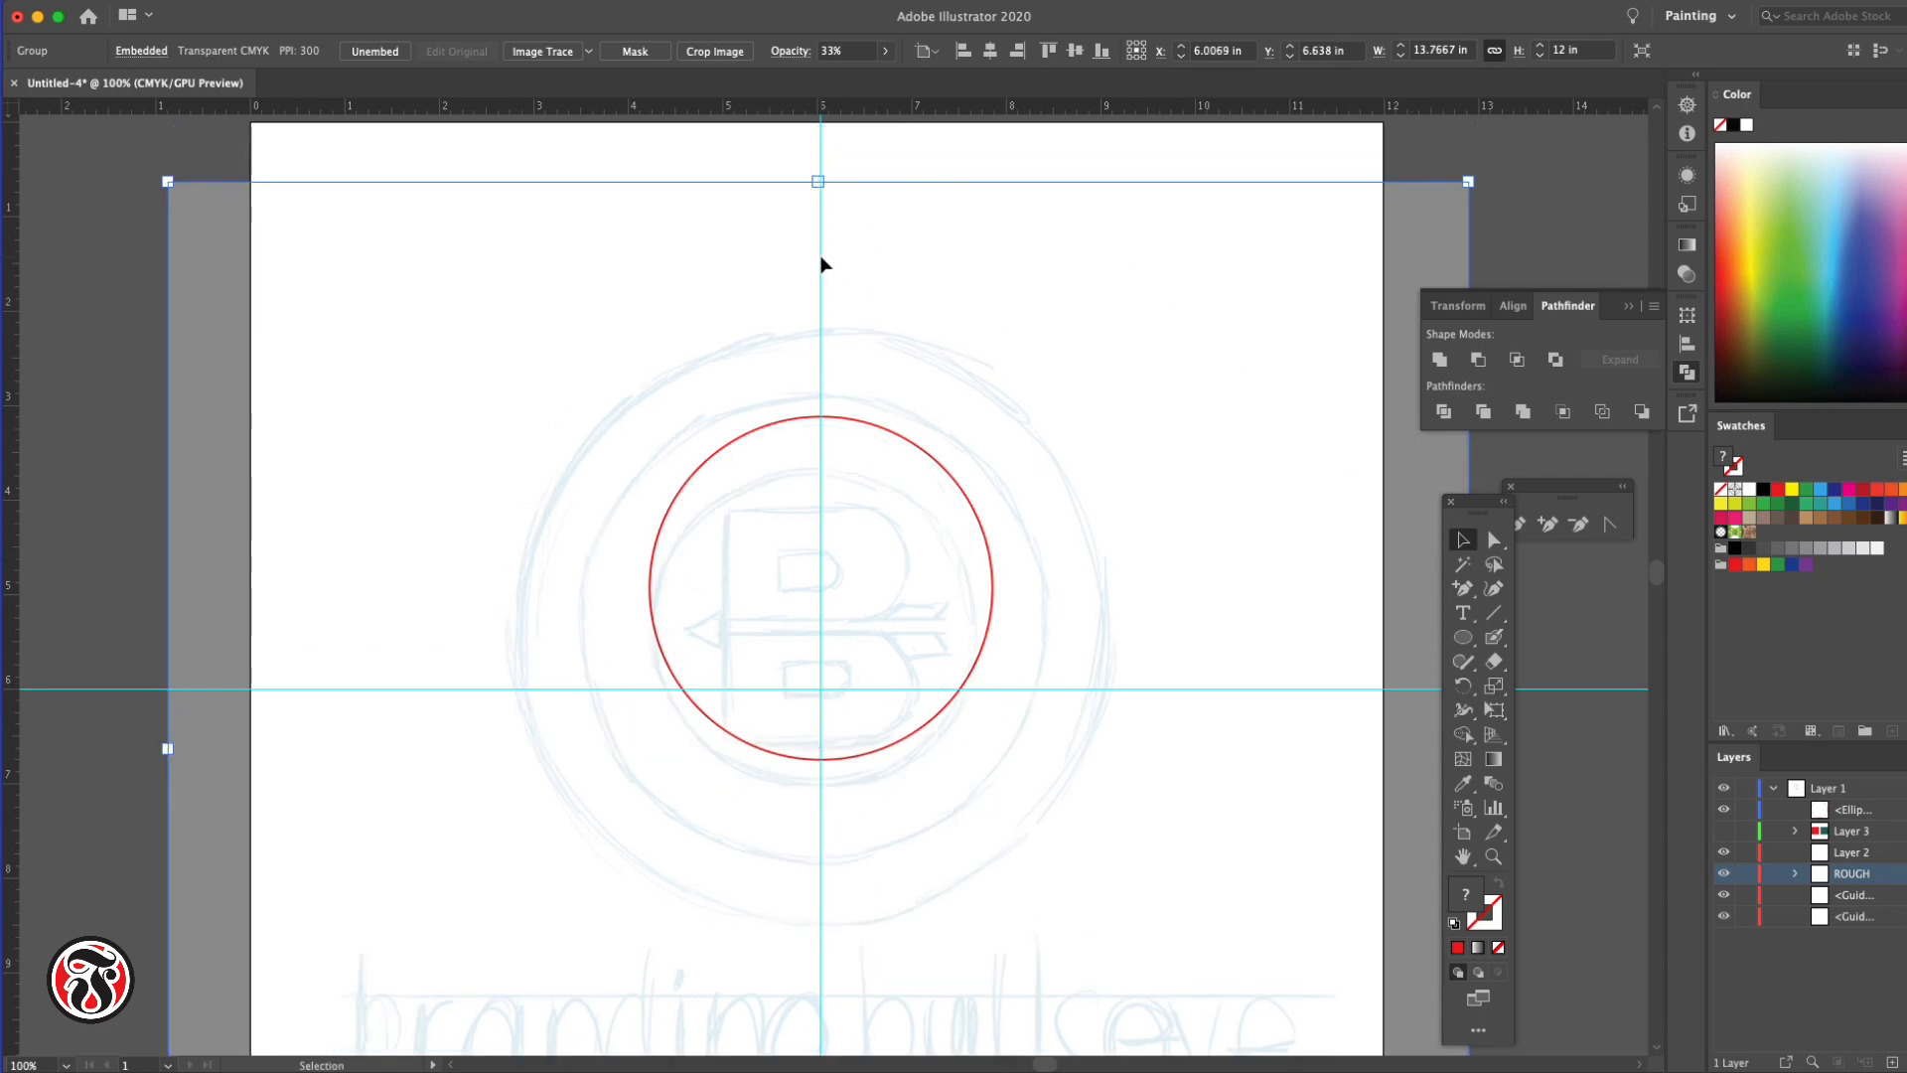
drag(827, 265, 844, 357)
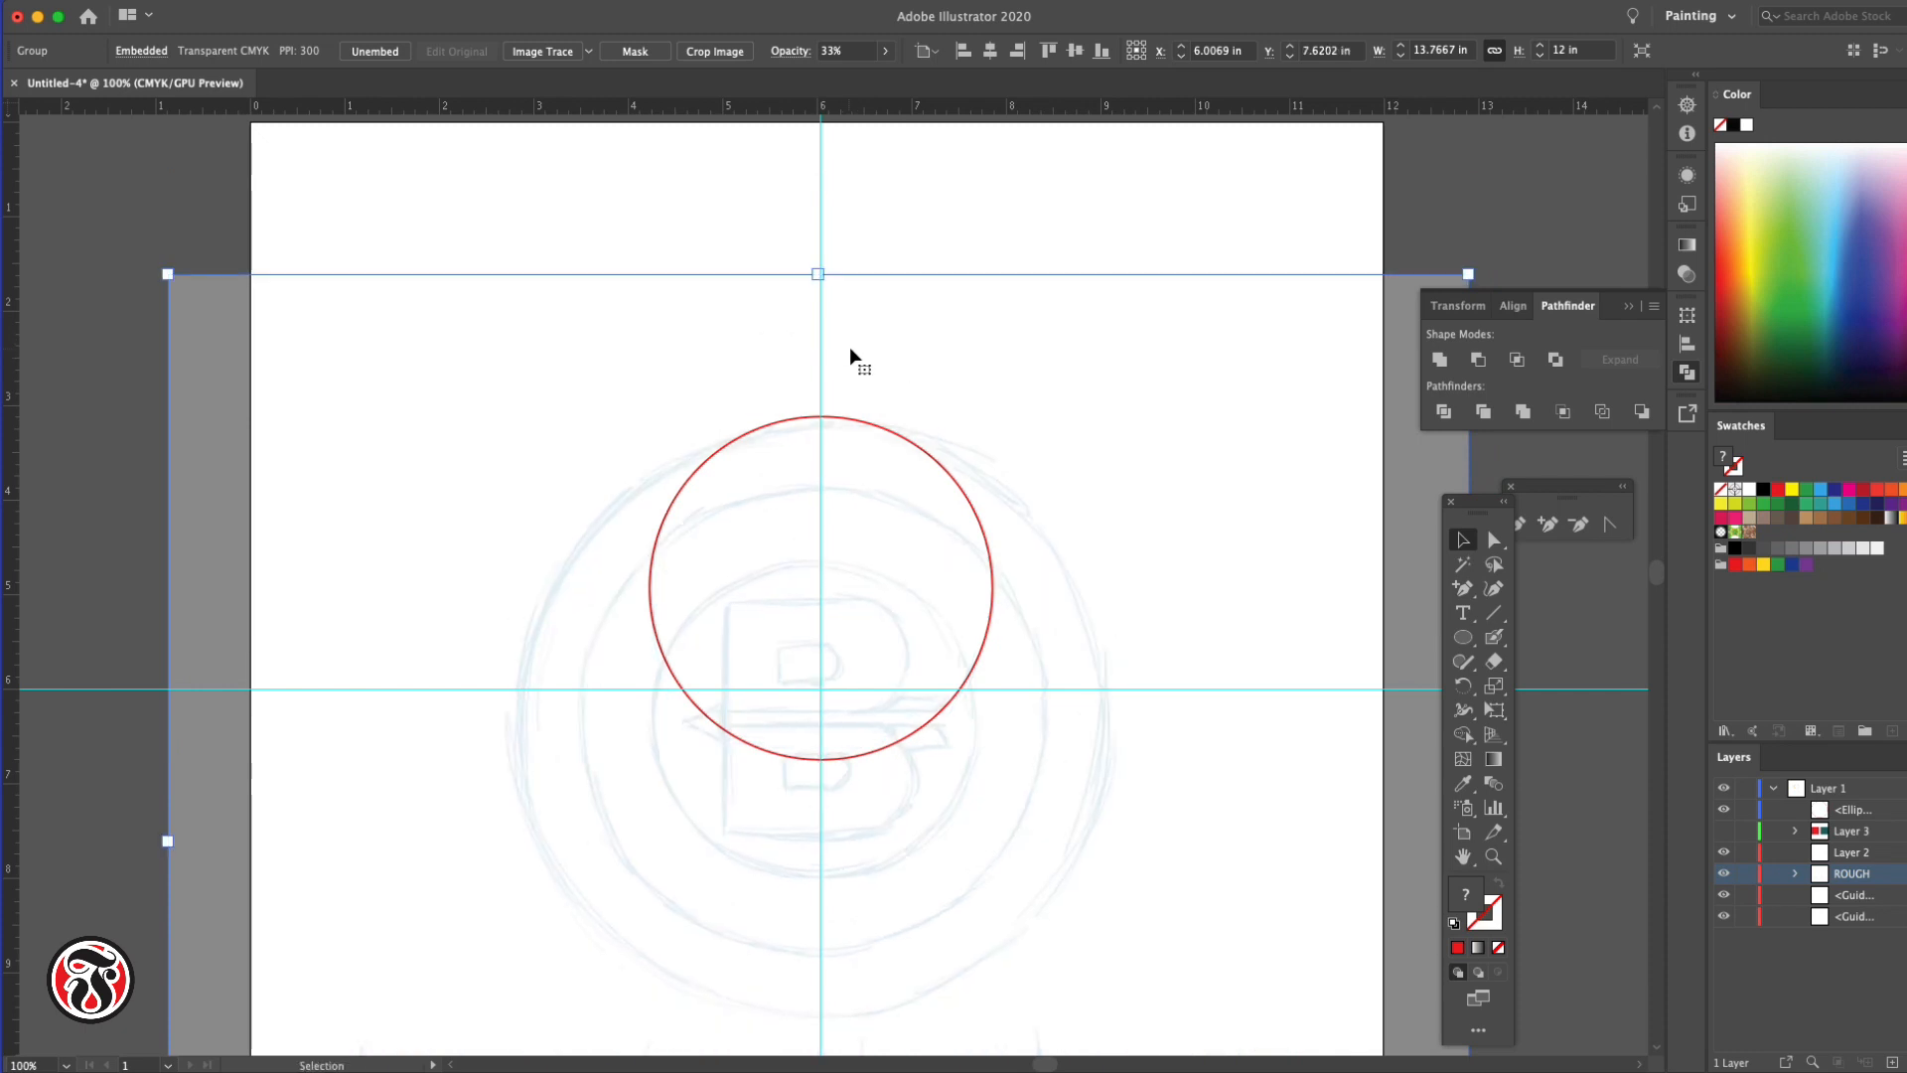
drag(849, 349, 885, 325)
drag(886, 320, 883, 315)
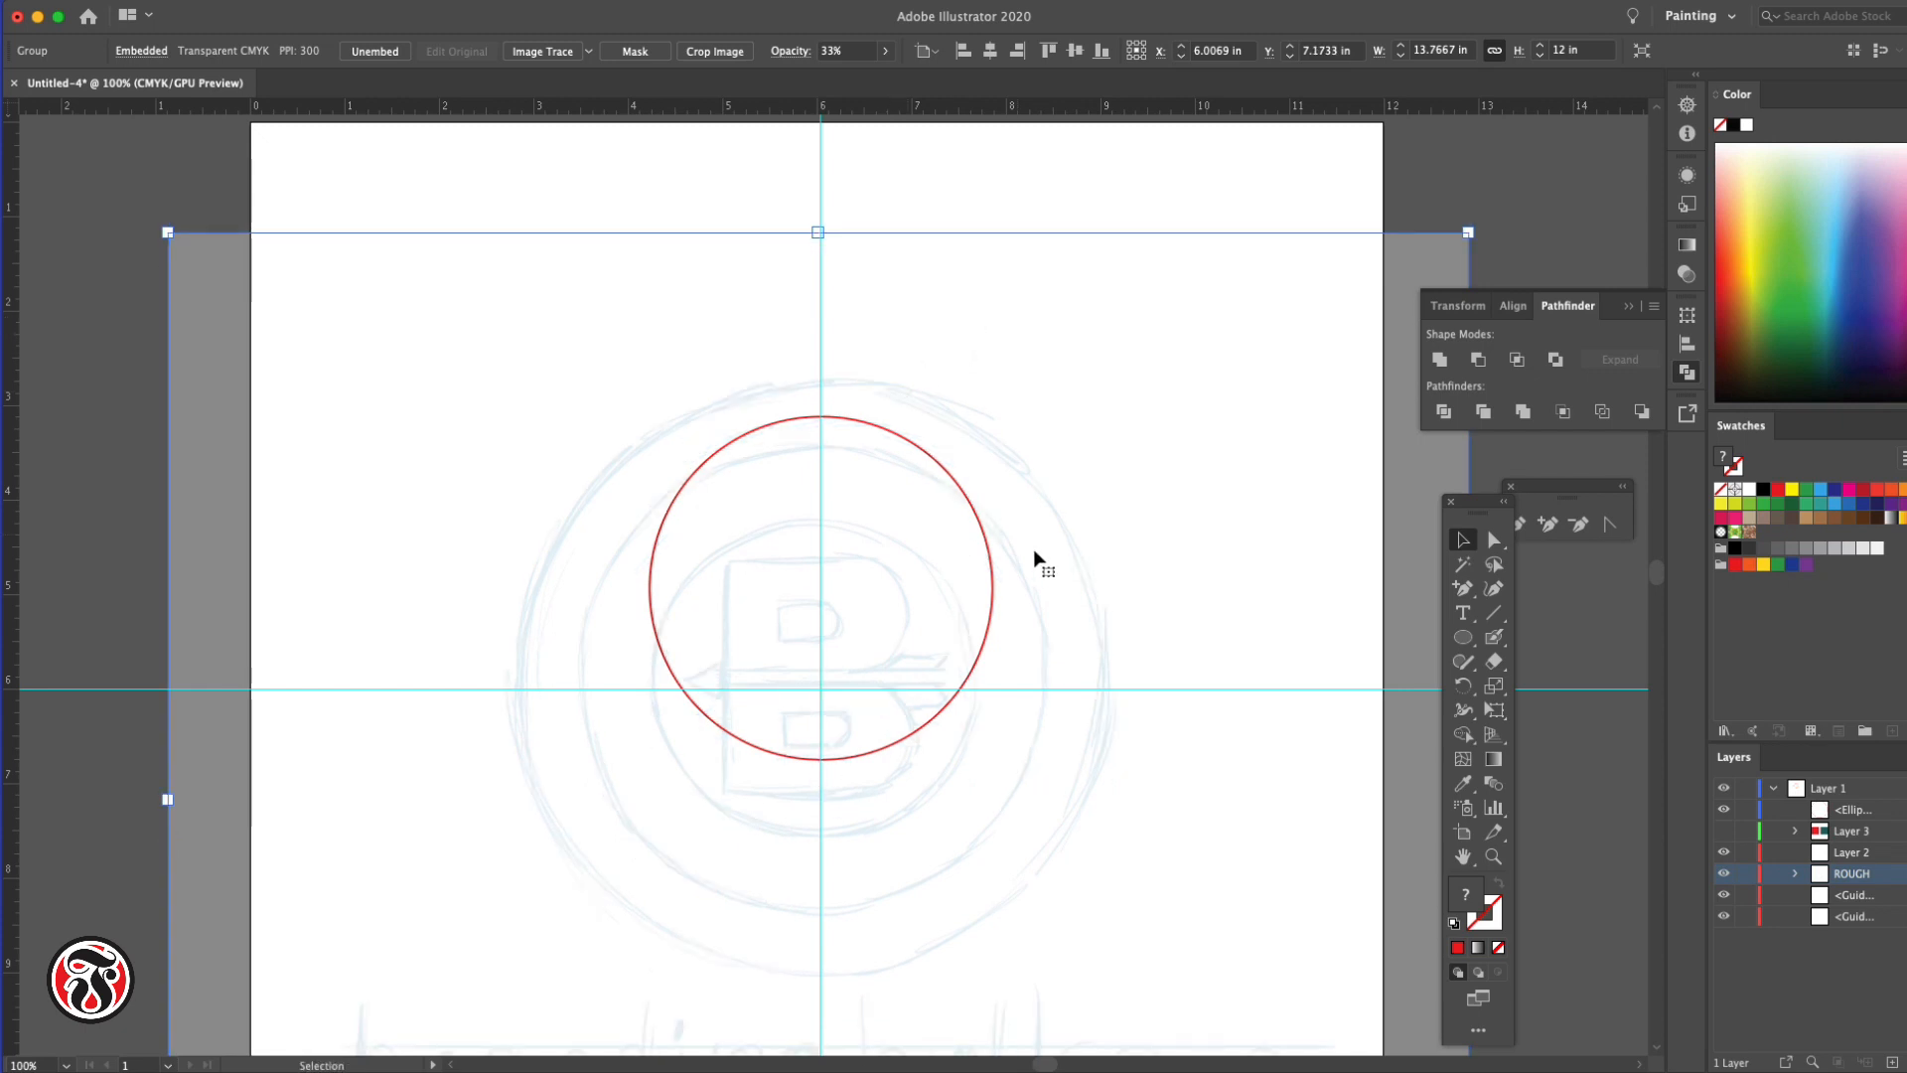
drag(1070, 548, 1072, 558)
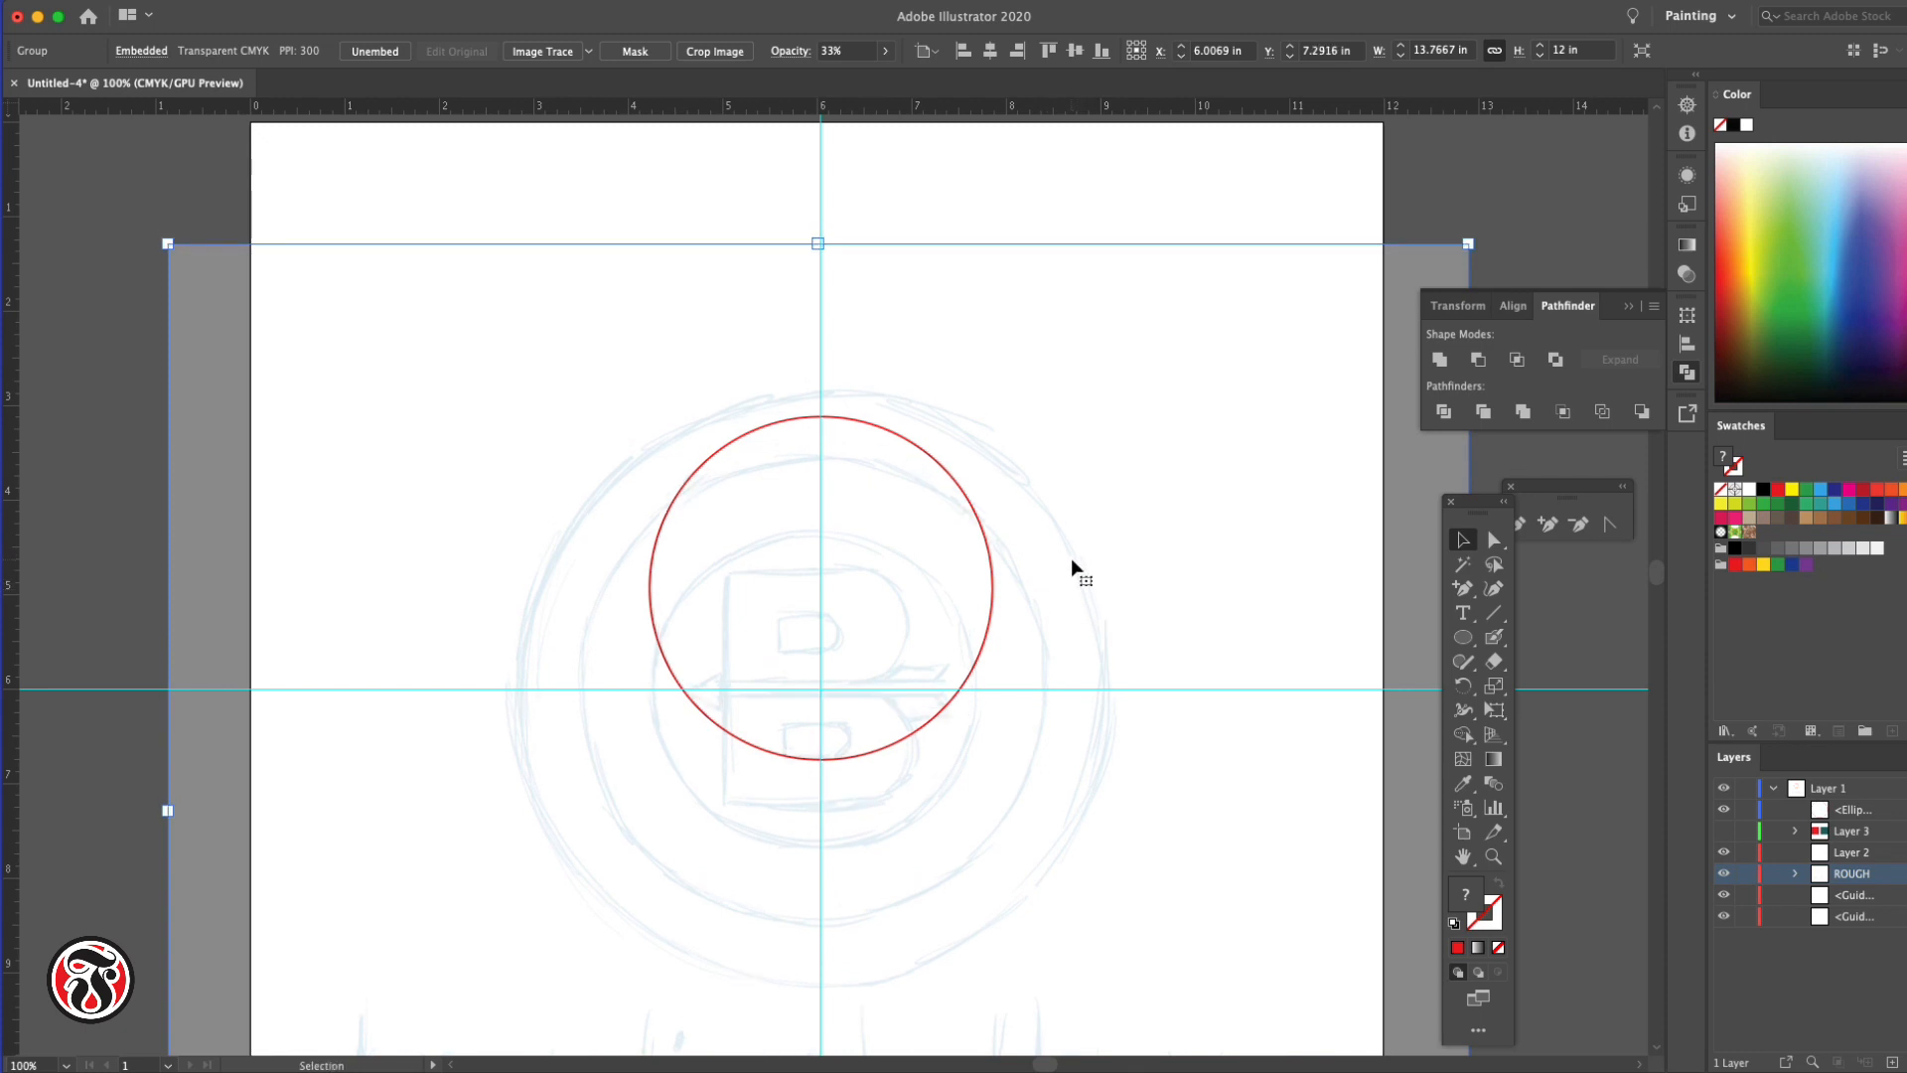
key(super+shift+a)
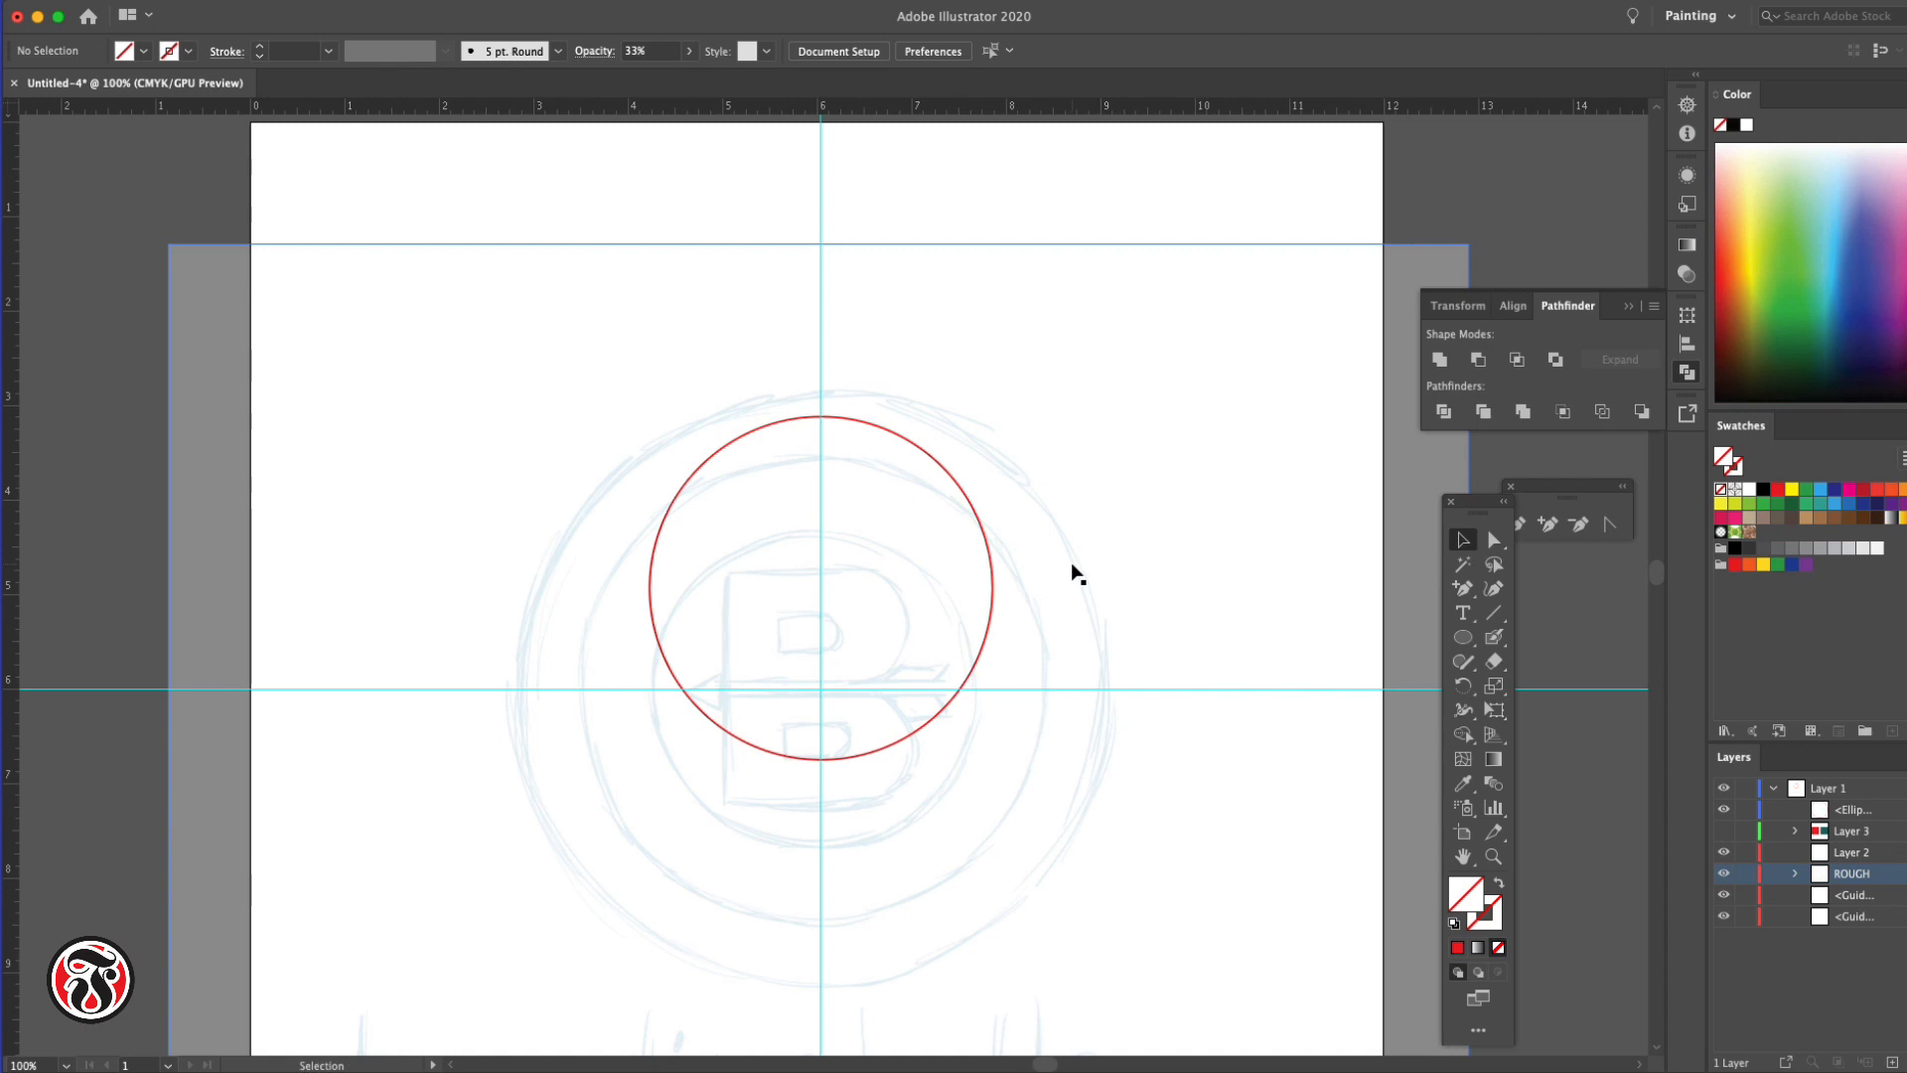
click(1071, 574)
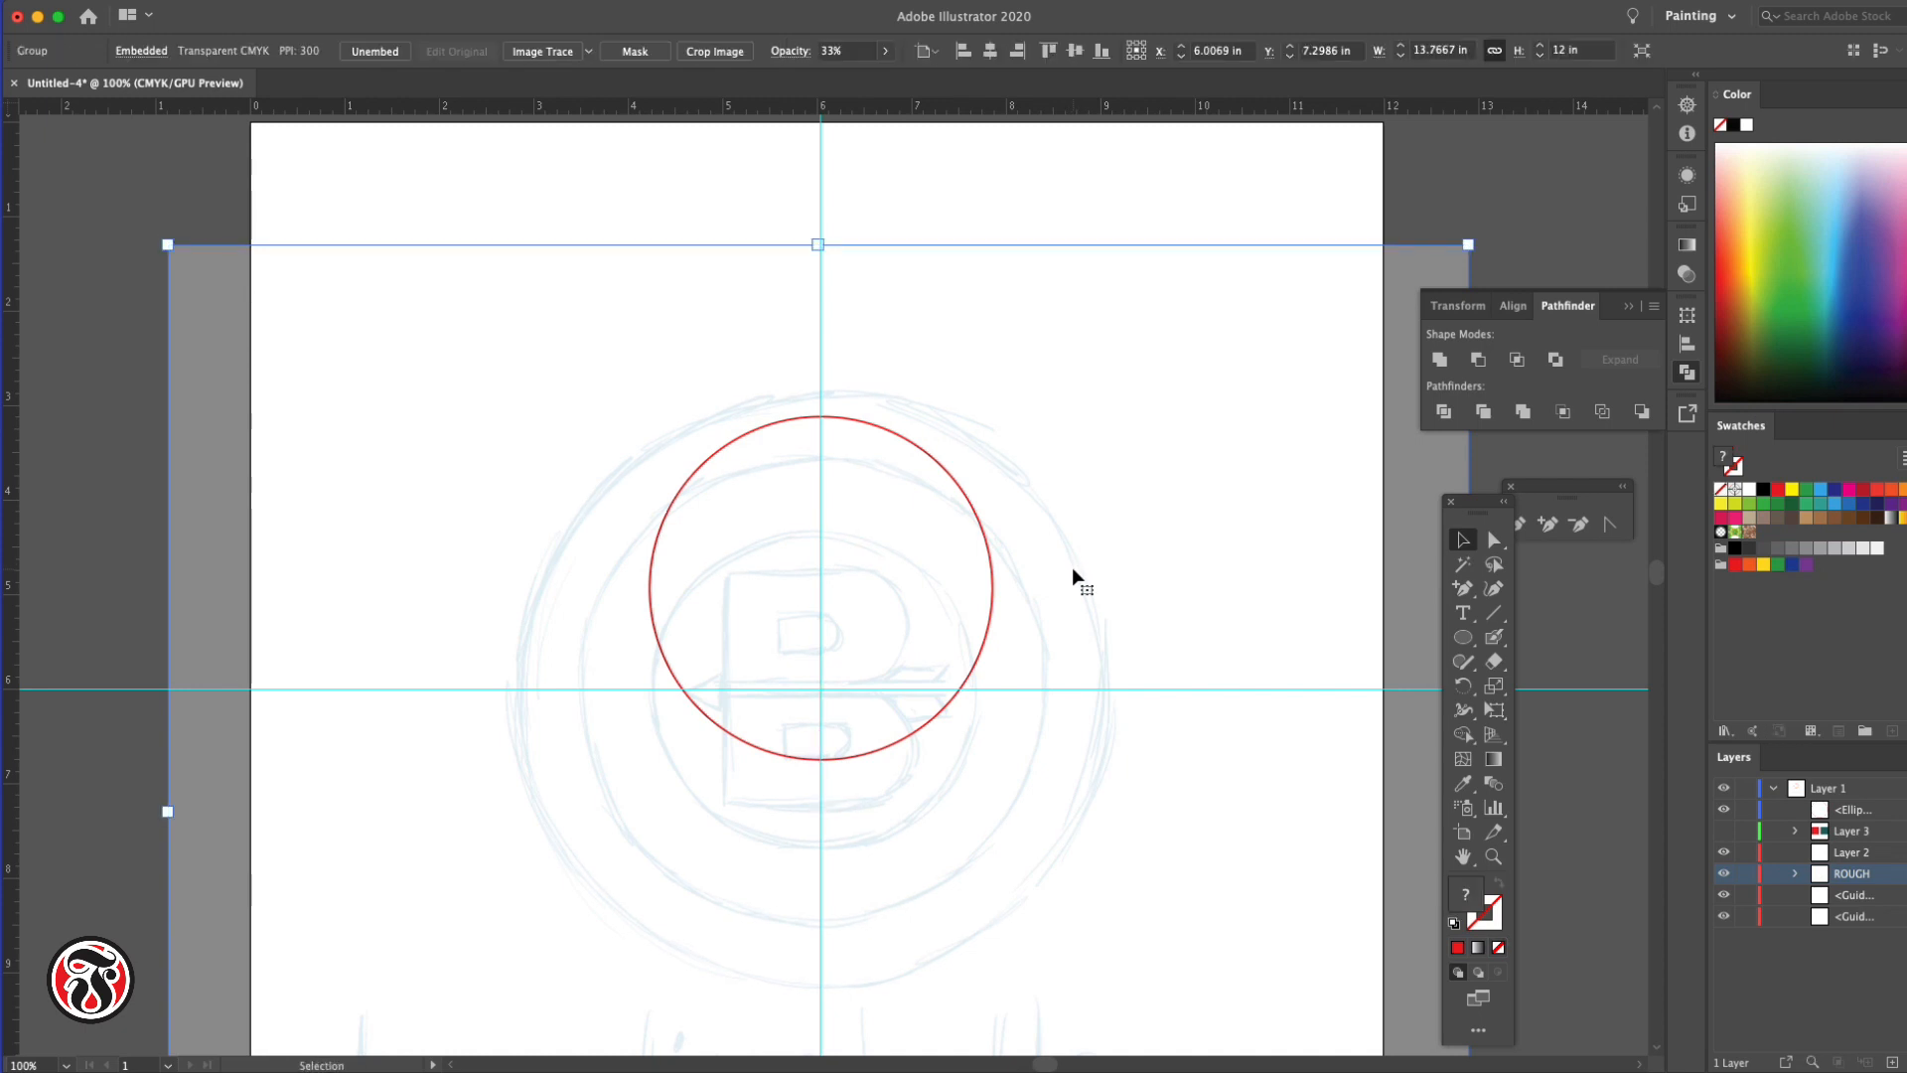
click(1746, 874)
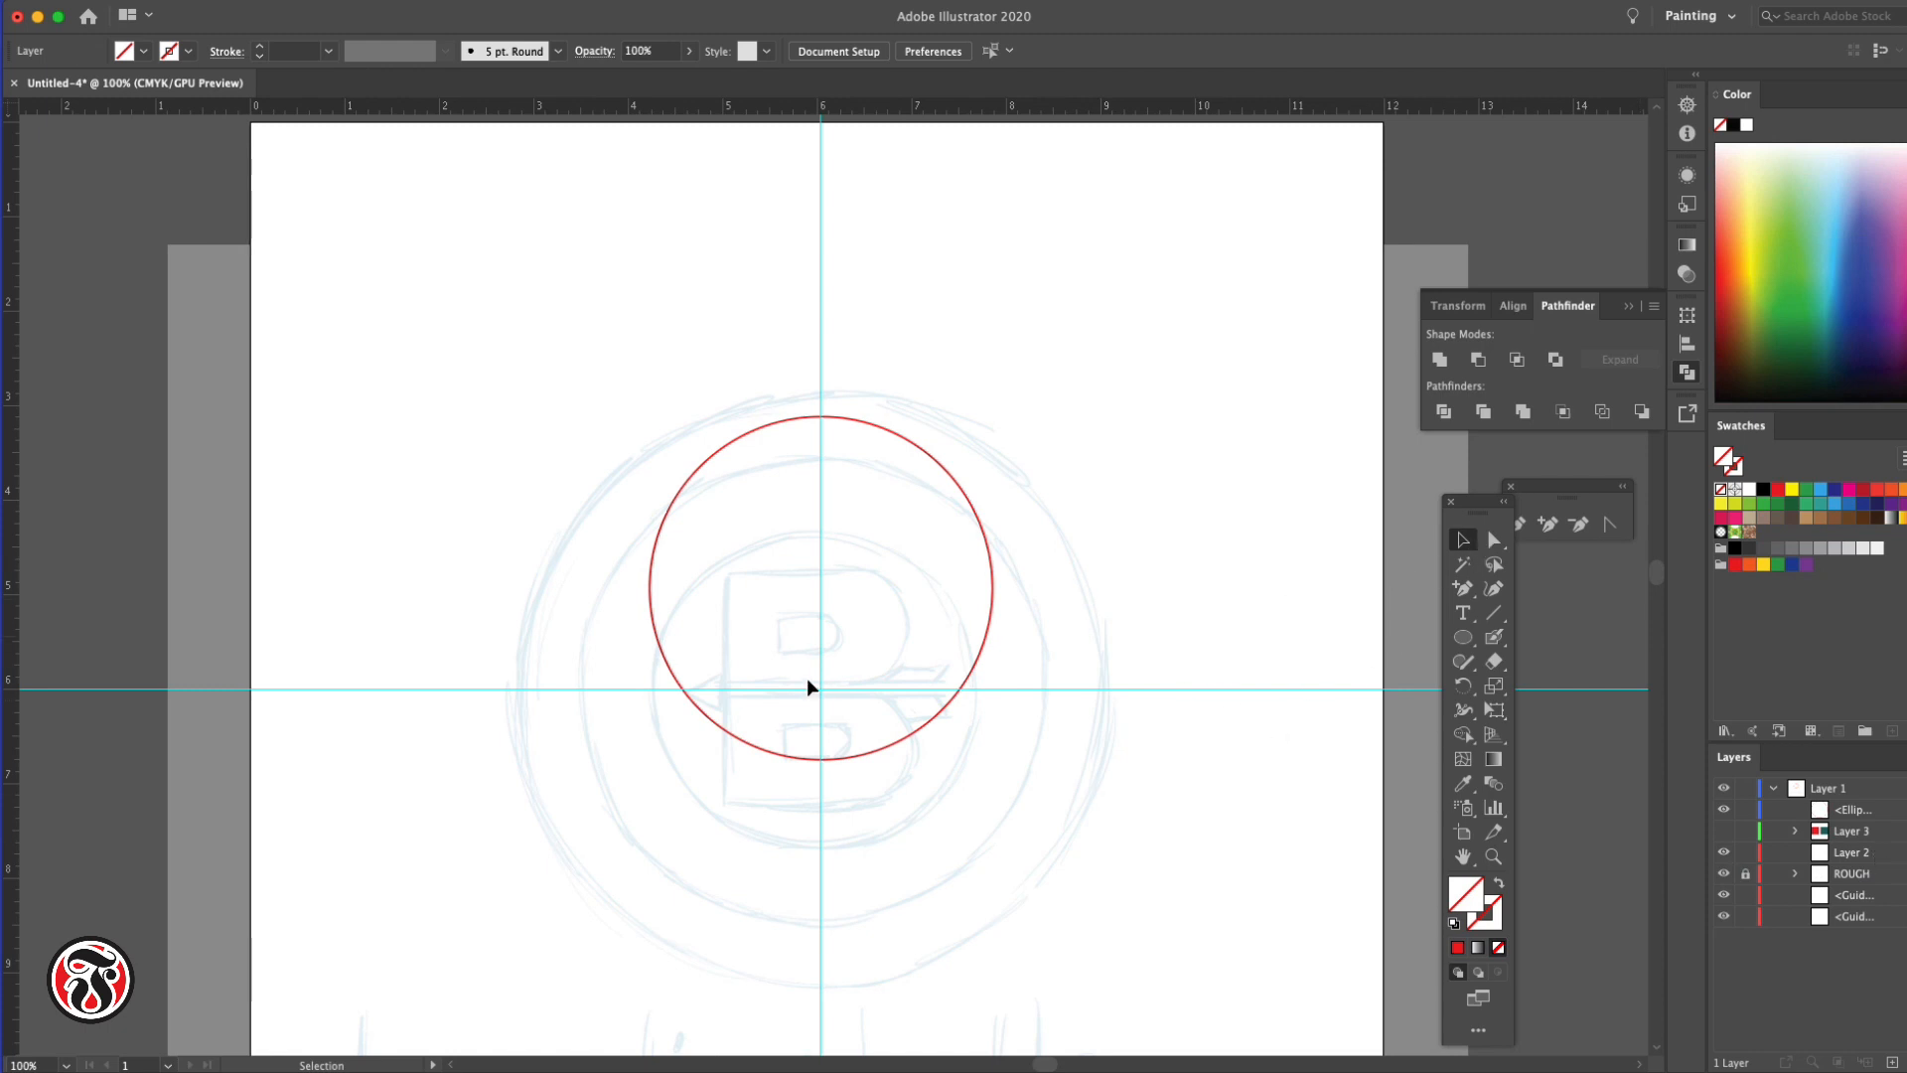
Centre the red circle on the guides' intersection, sized about 3.36 in to match the sketch's inner ring
drag(902, 744, 980, 846)
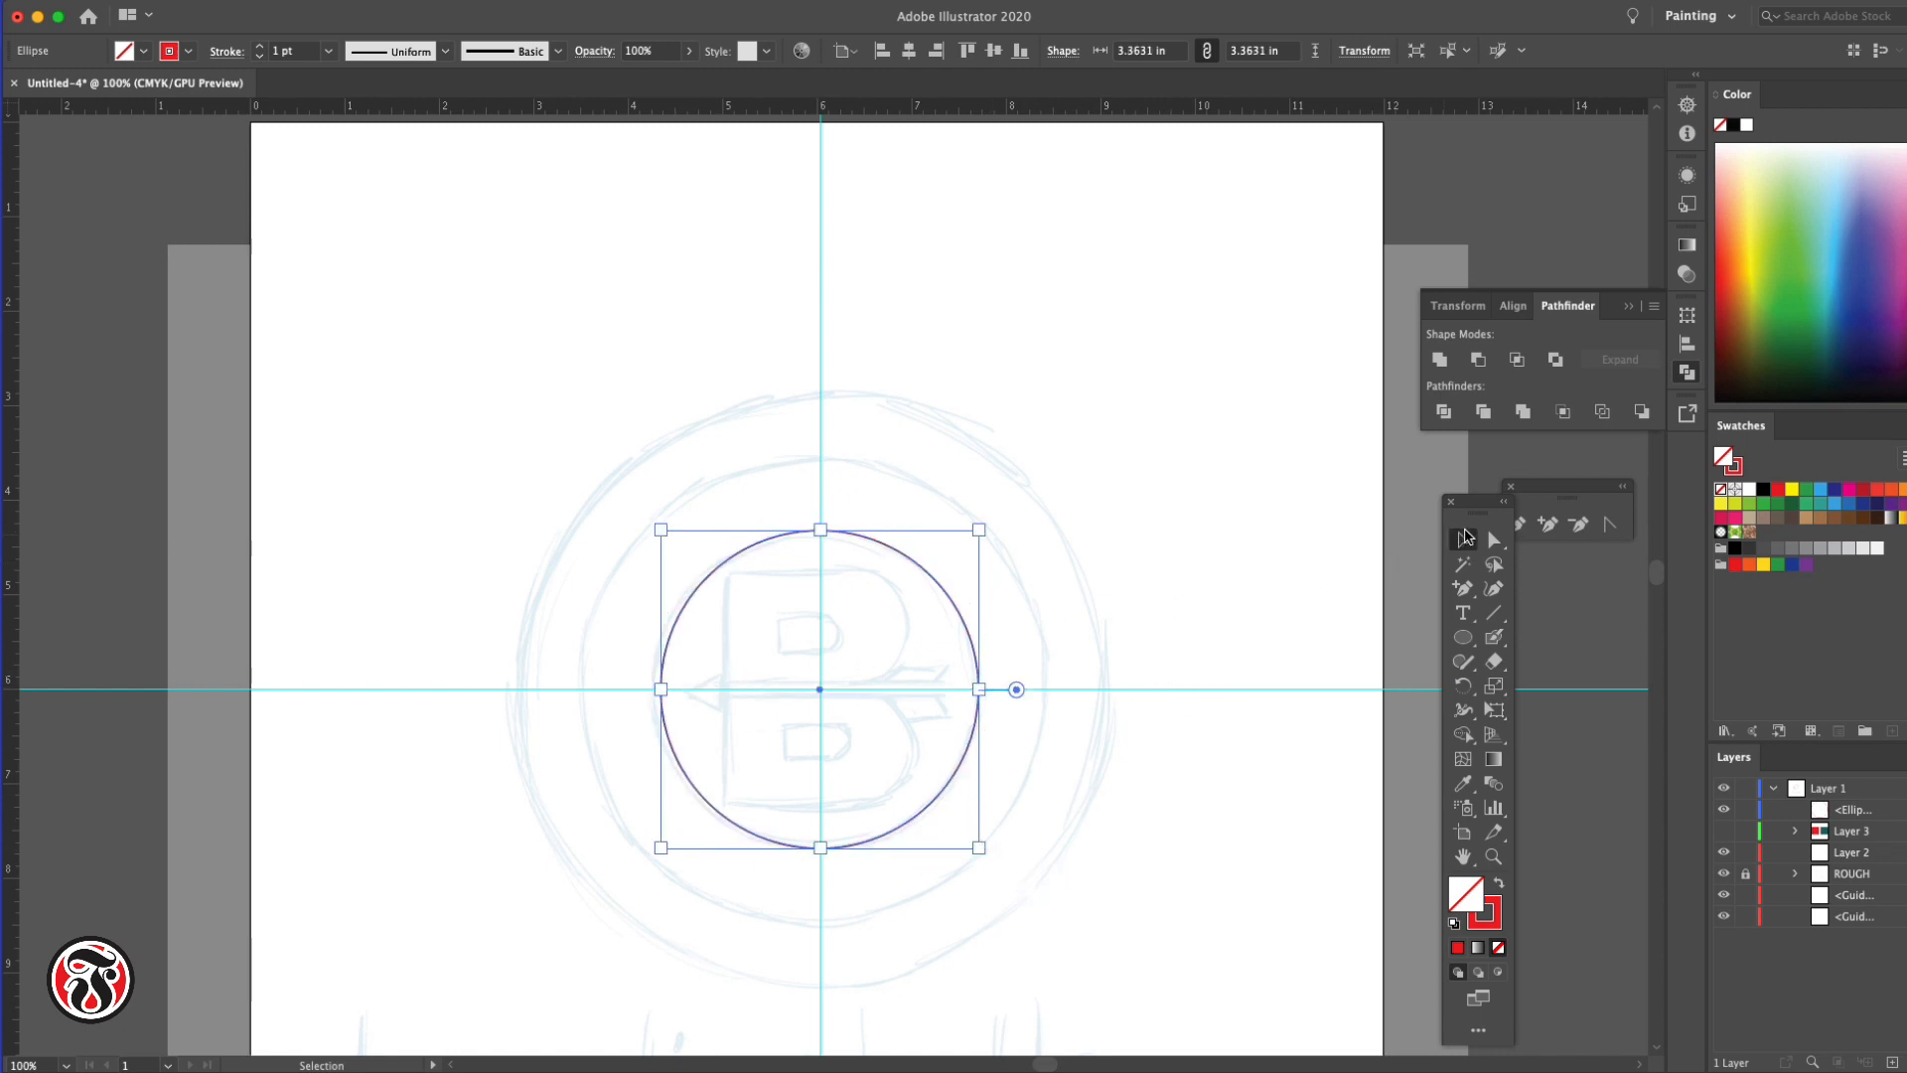
click(1208, 603)
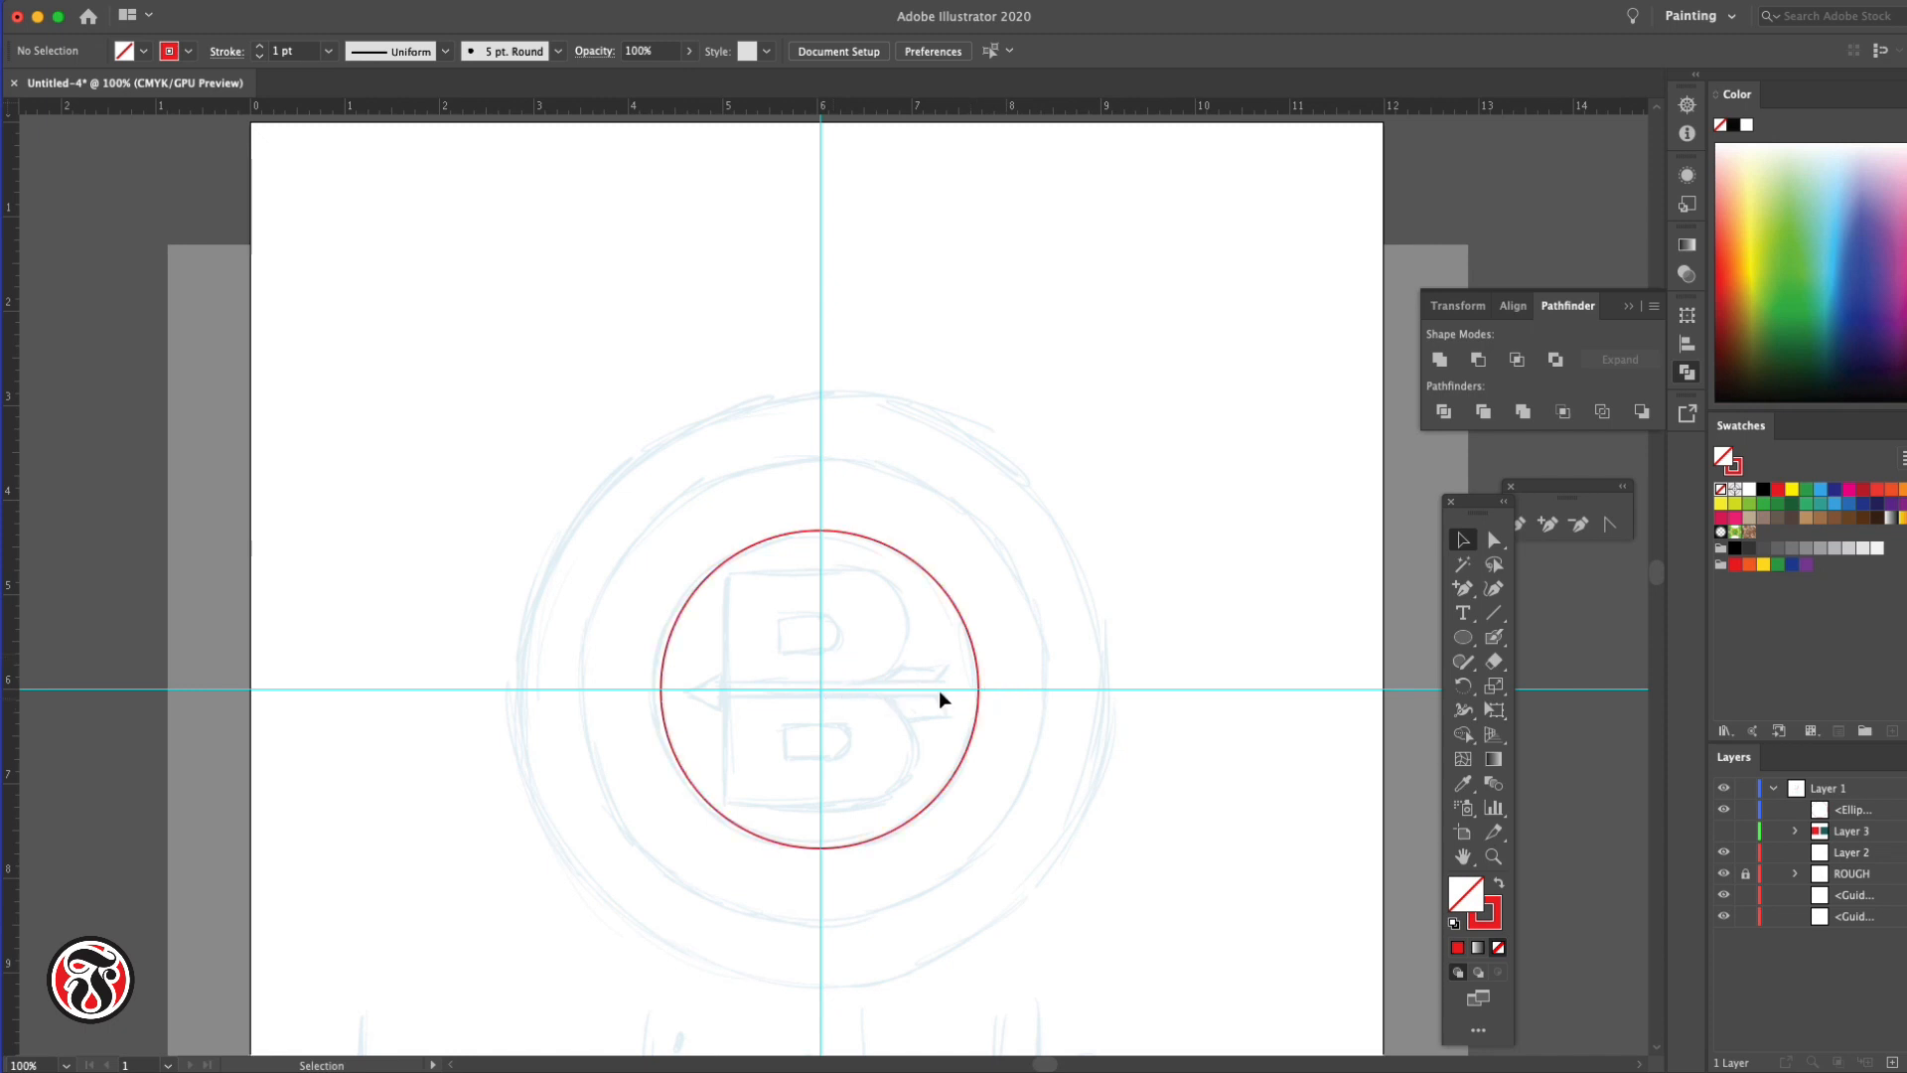
Duplicate the inner circle in place and enlarge the copy from its centre to about 4.84 in, matching the sketch's middle ring
click(975, 726)
key(super)
key(super)
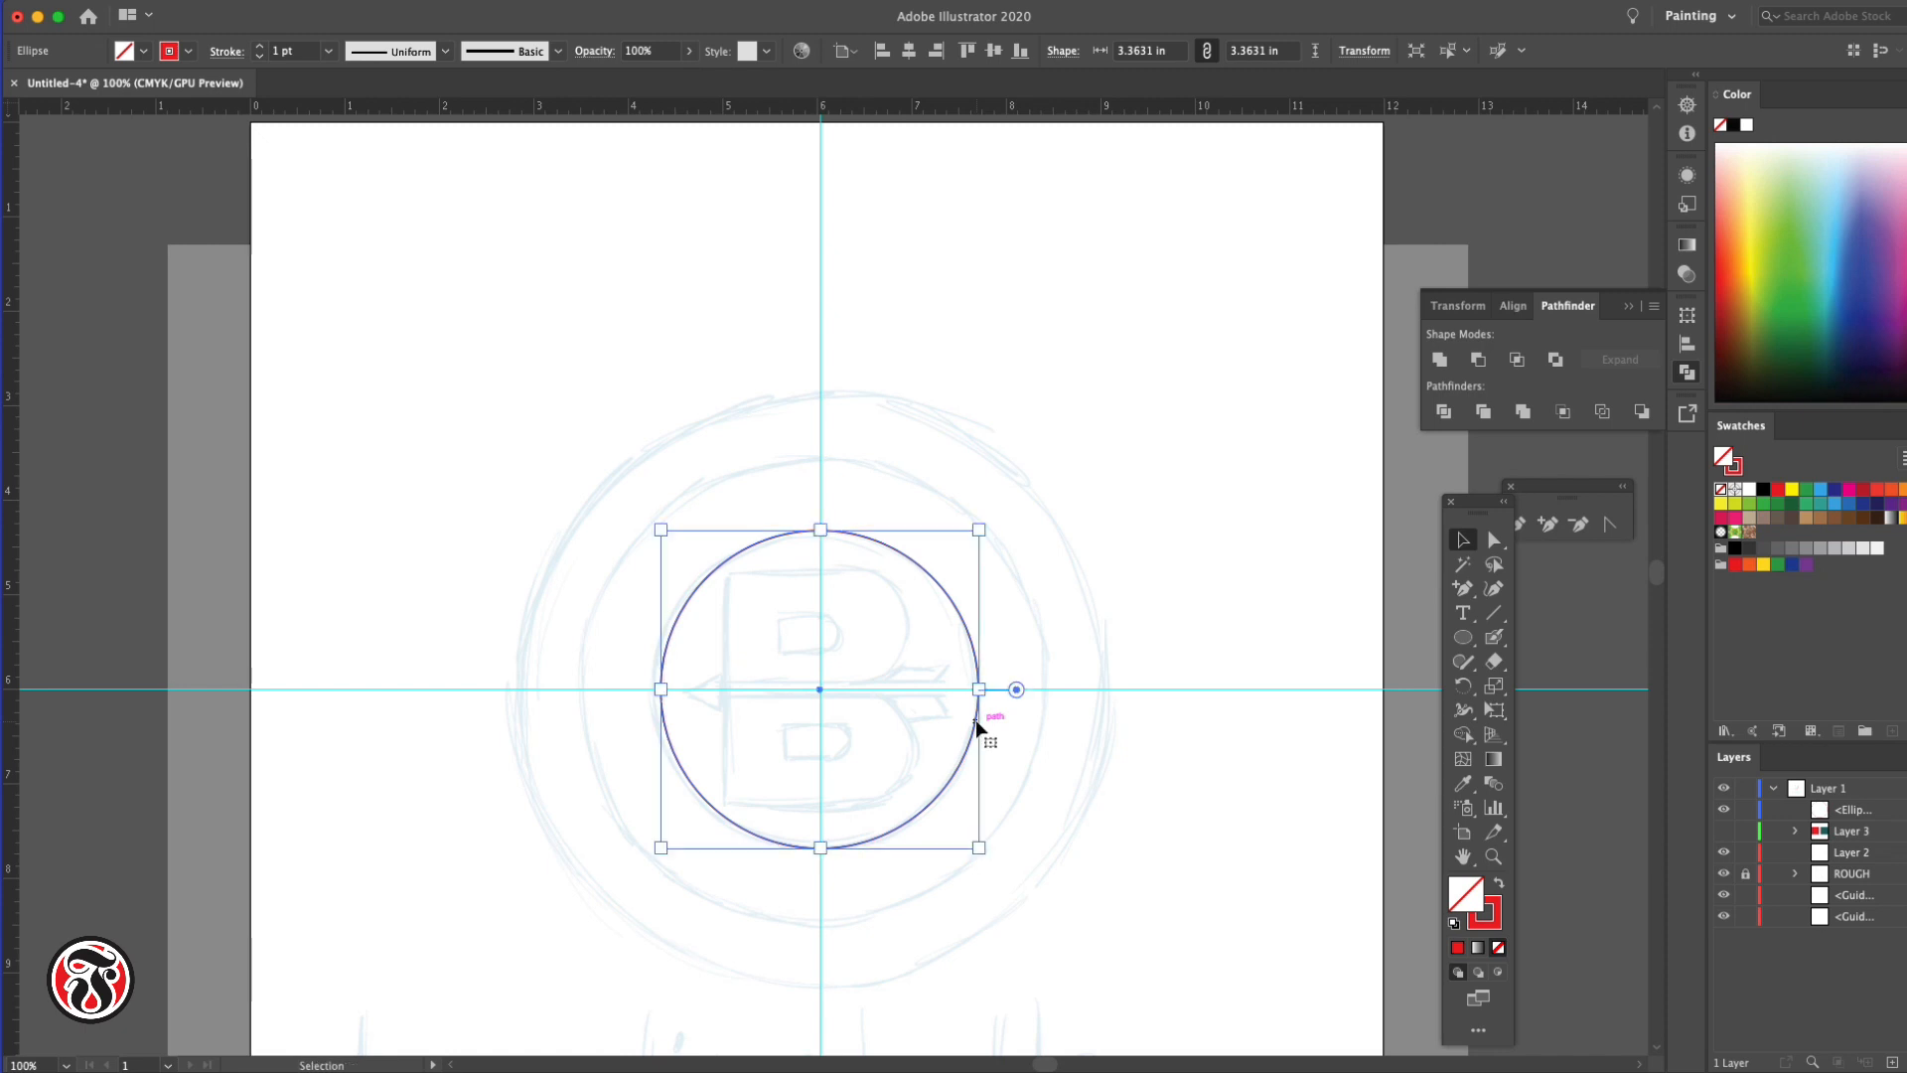
key(super+c)
key(super+f)
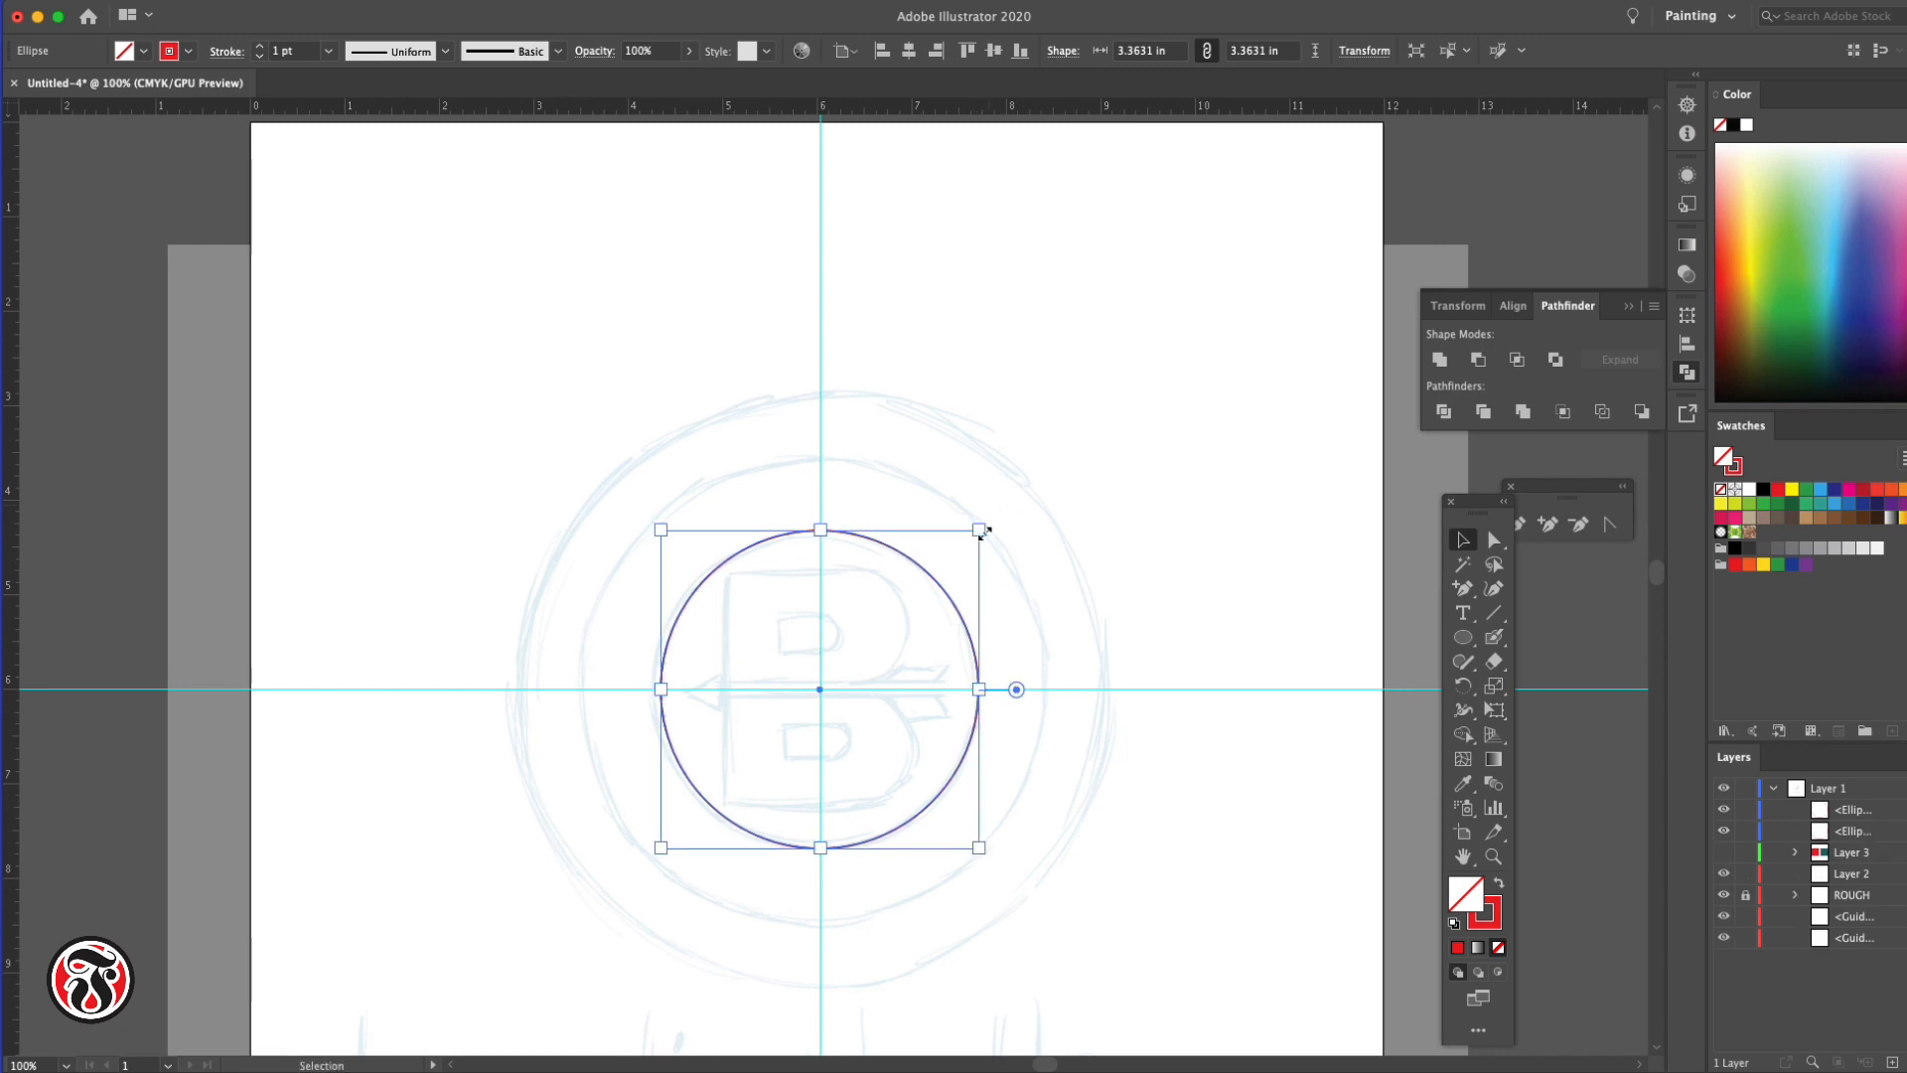
drag(984, 531, 1052, 467)
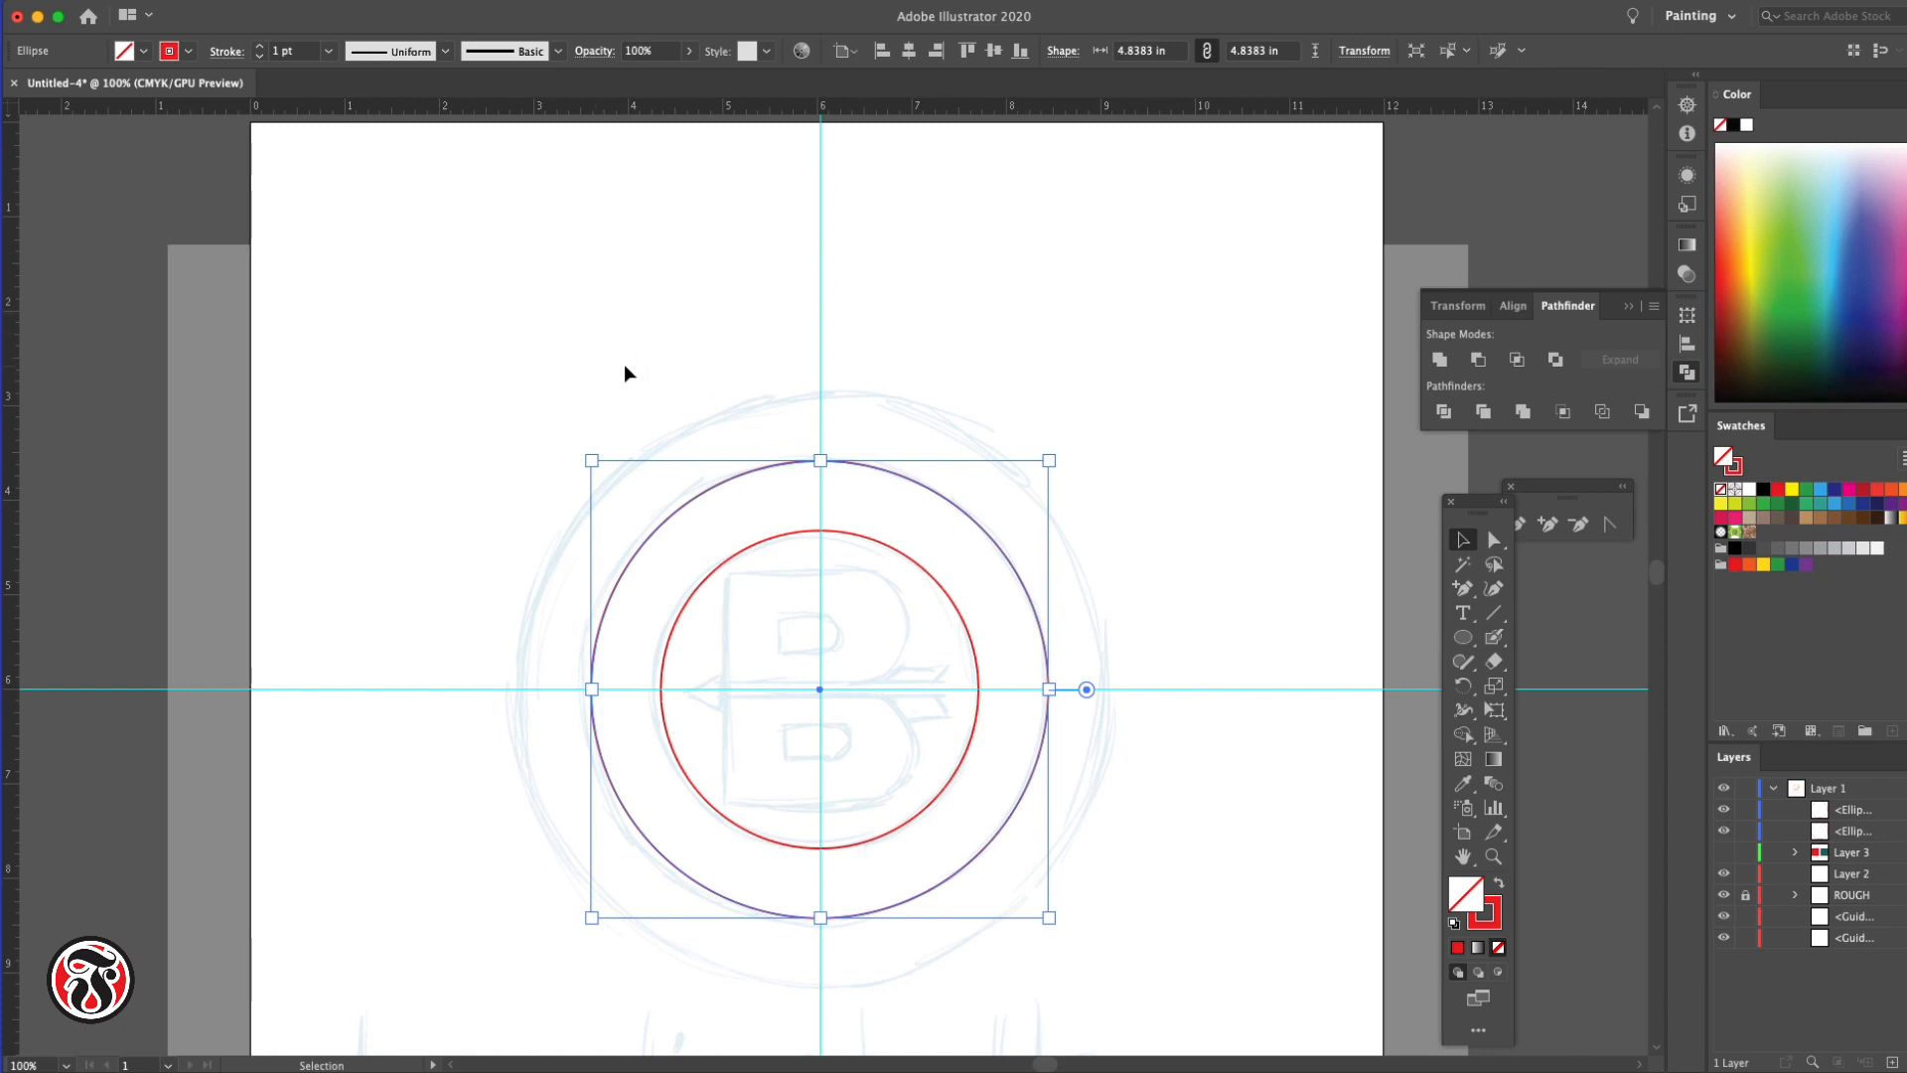
Duplicate the middle circle in place and enlarge the copy from its centre to match the sketch's outer ring
key(super+c)
key(super+f)
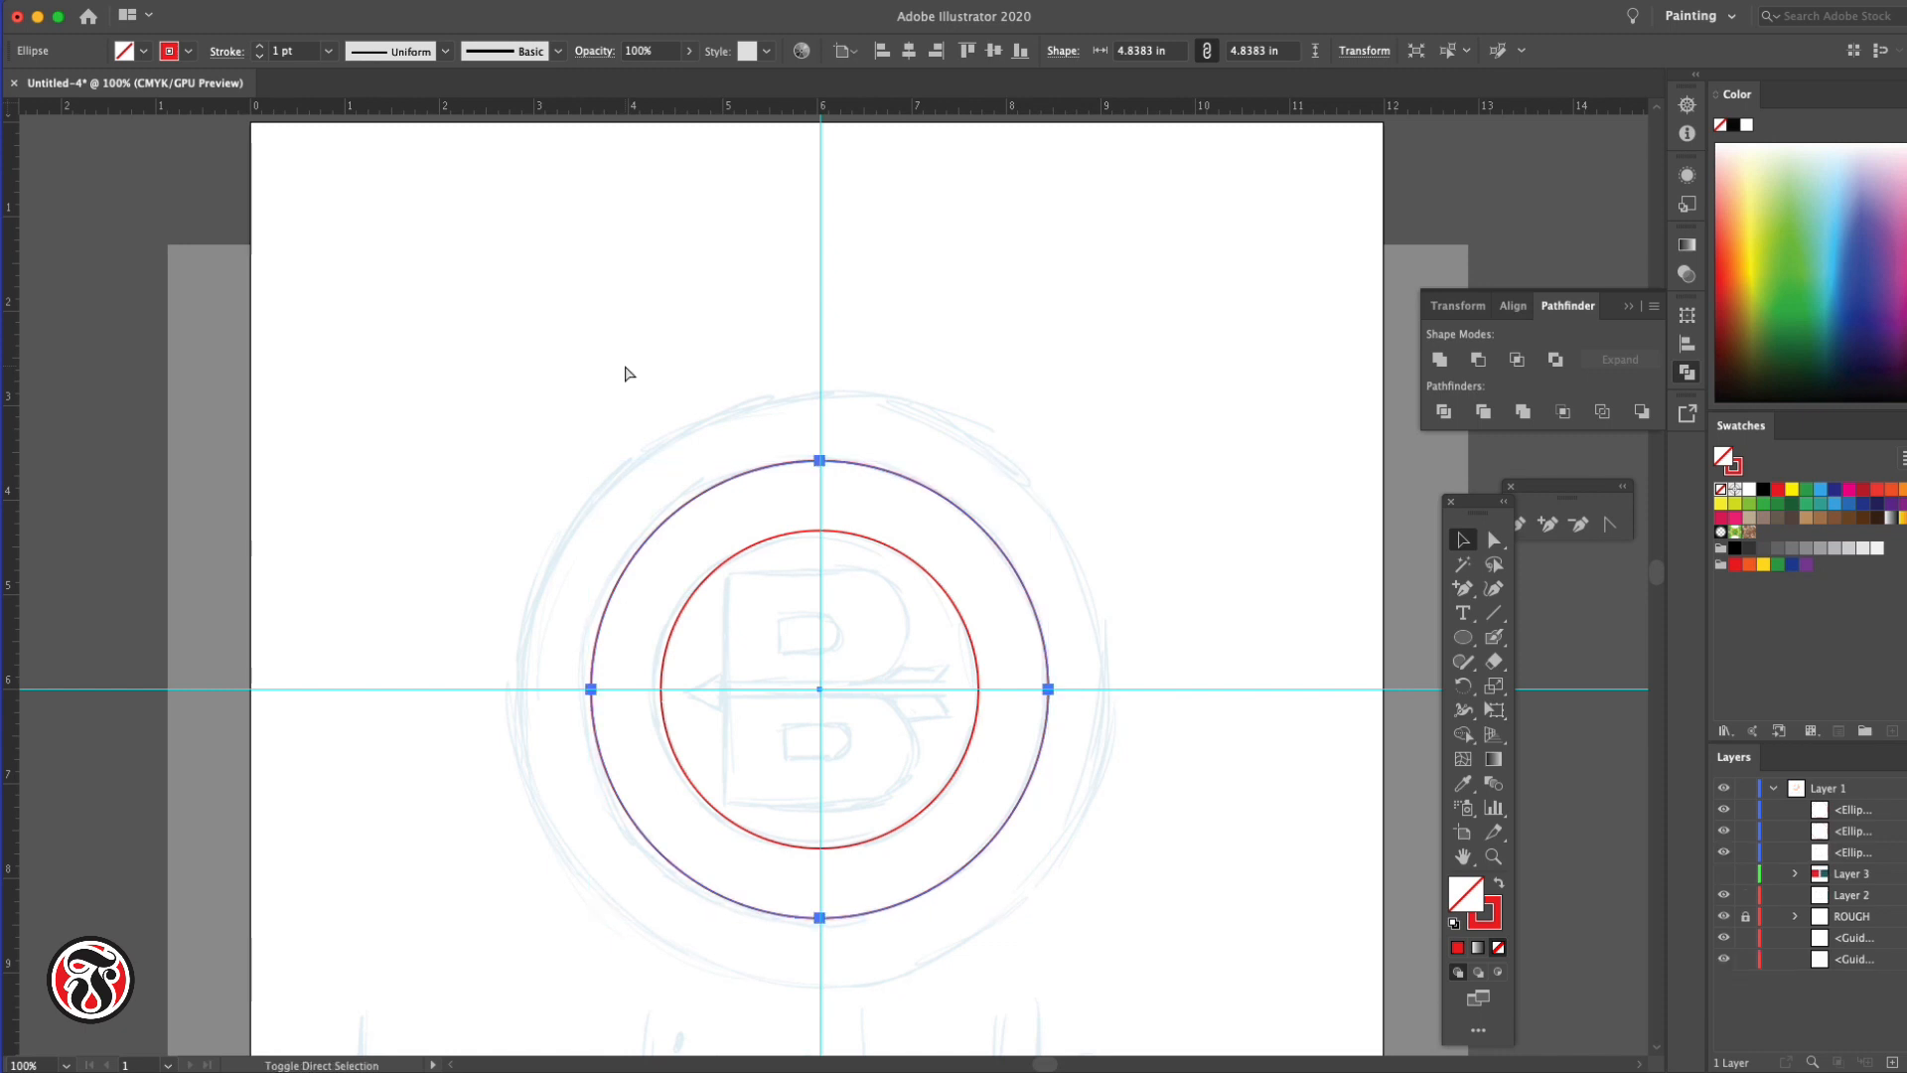
drag(1049, 459, 1126, 391)
click(1202, 467)
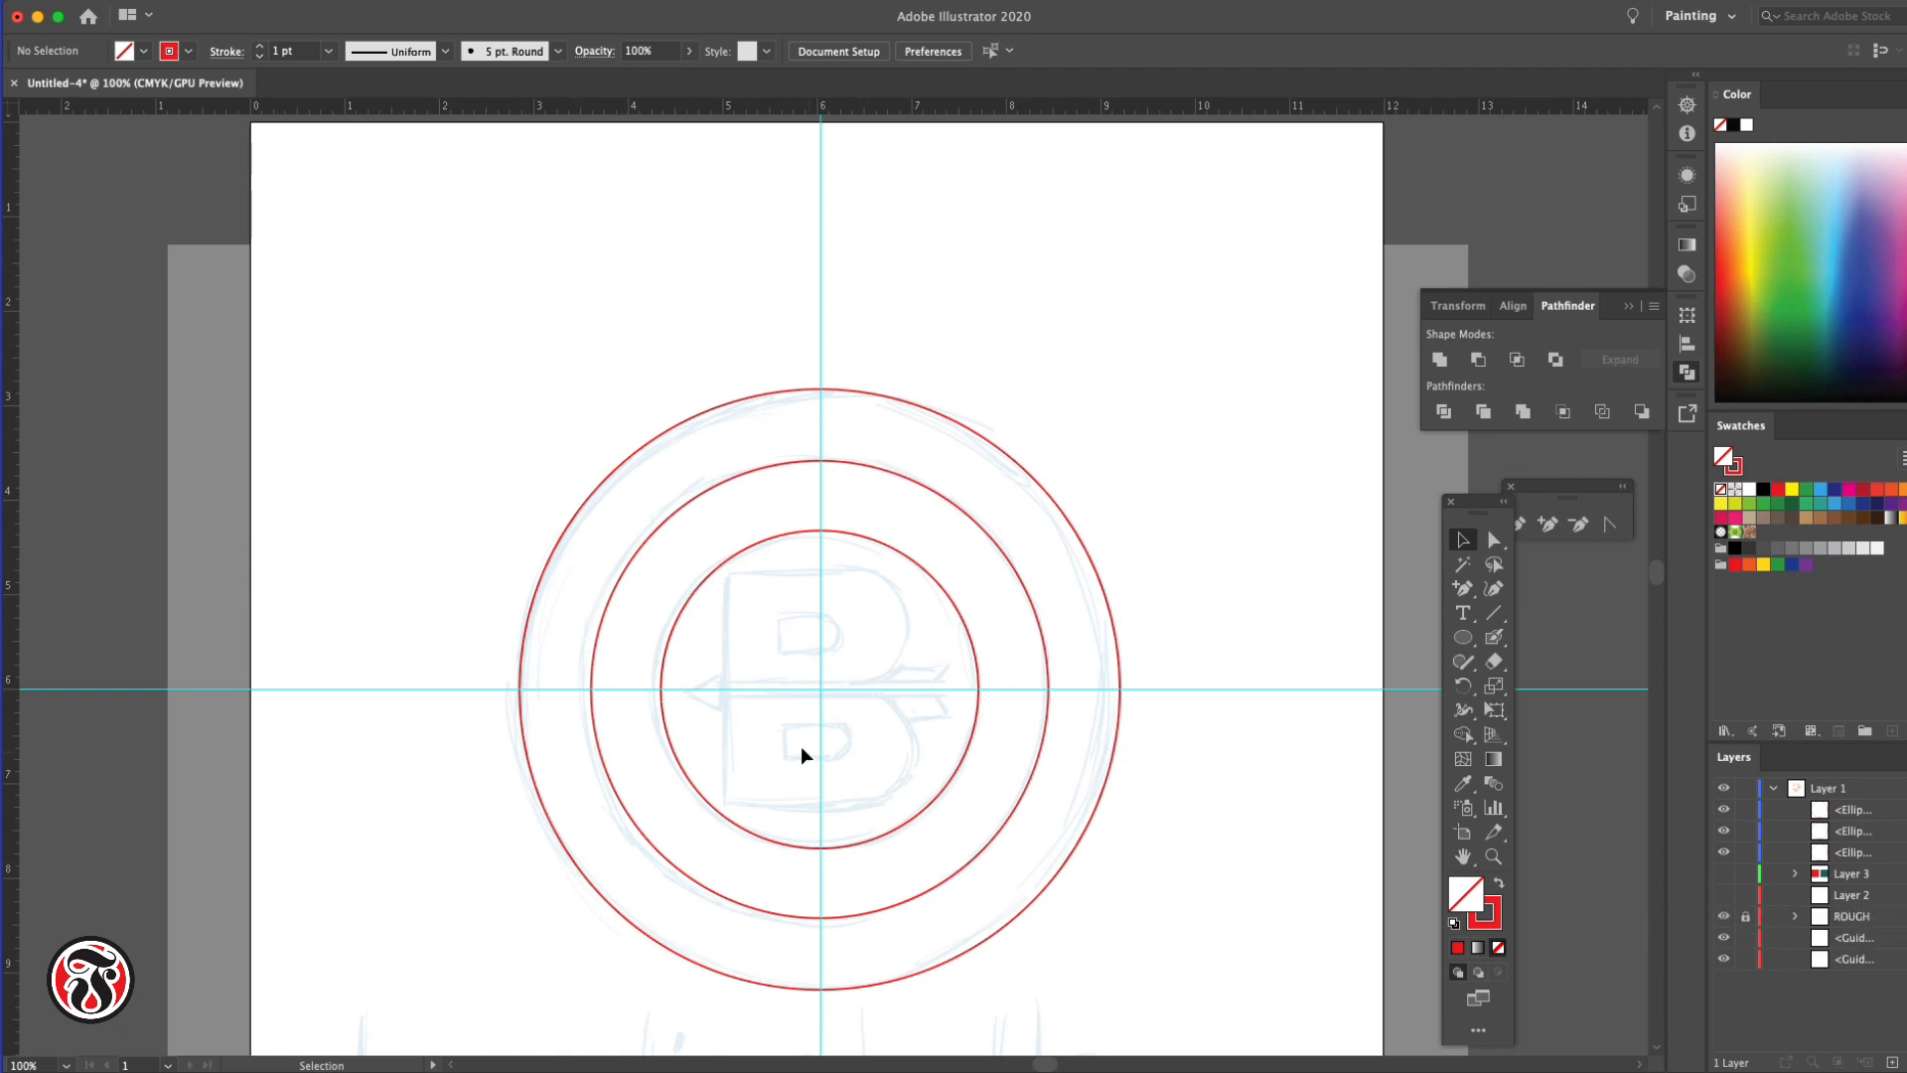
Select the three concentric circles, hide them, and make Layer 2 the active layer
click(960, 765)
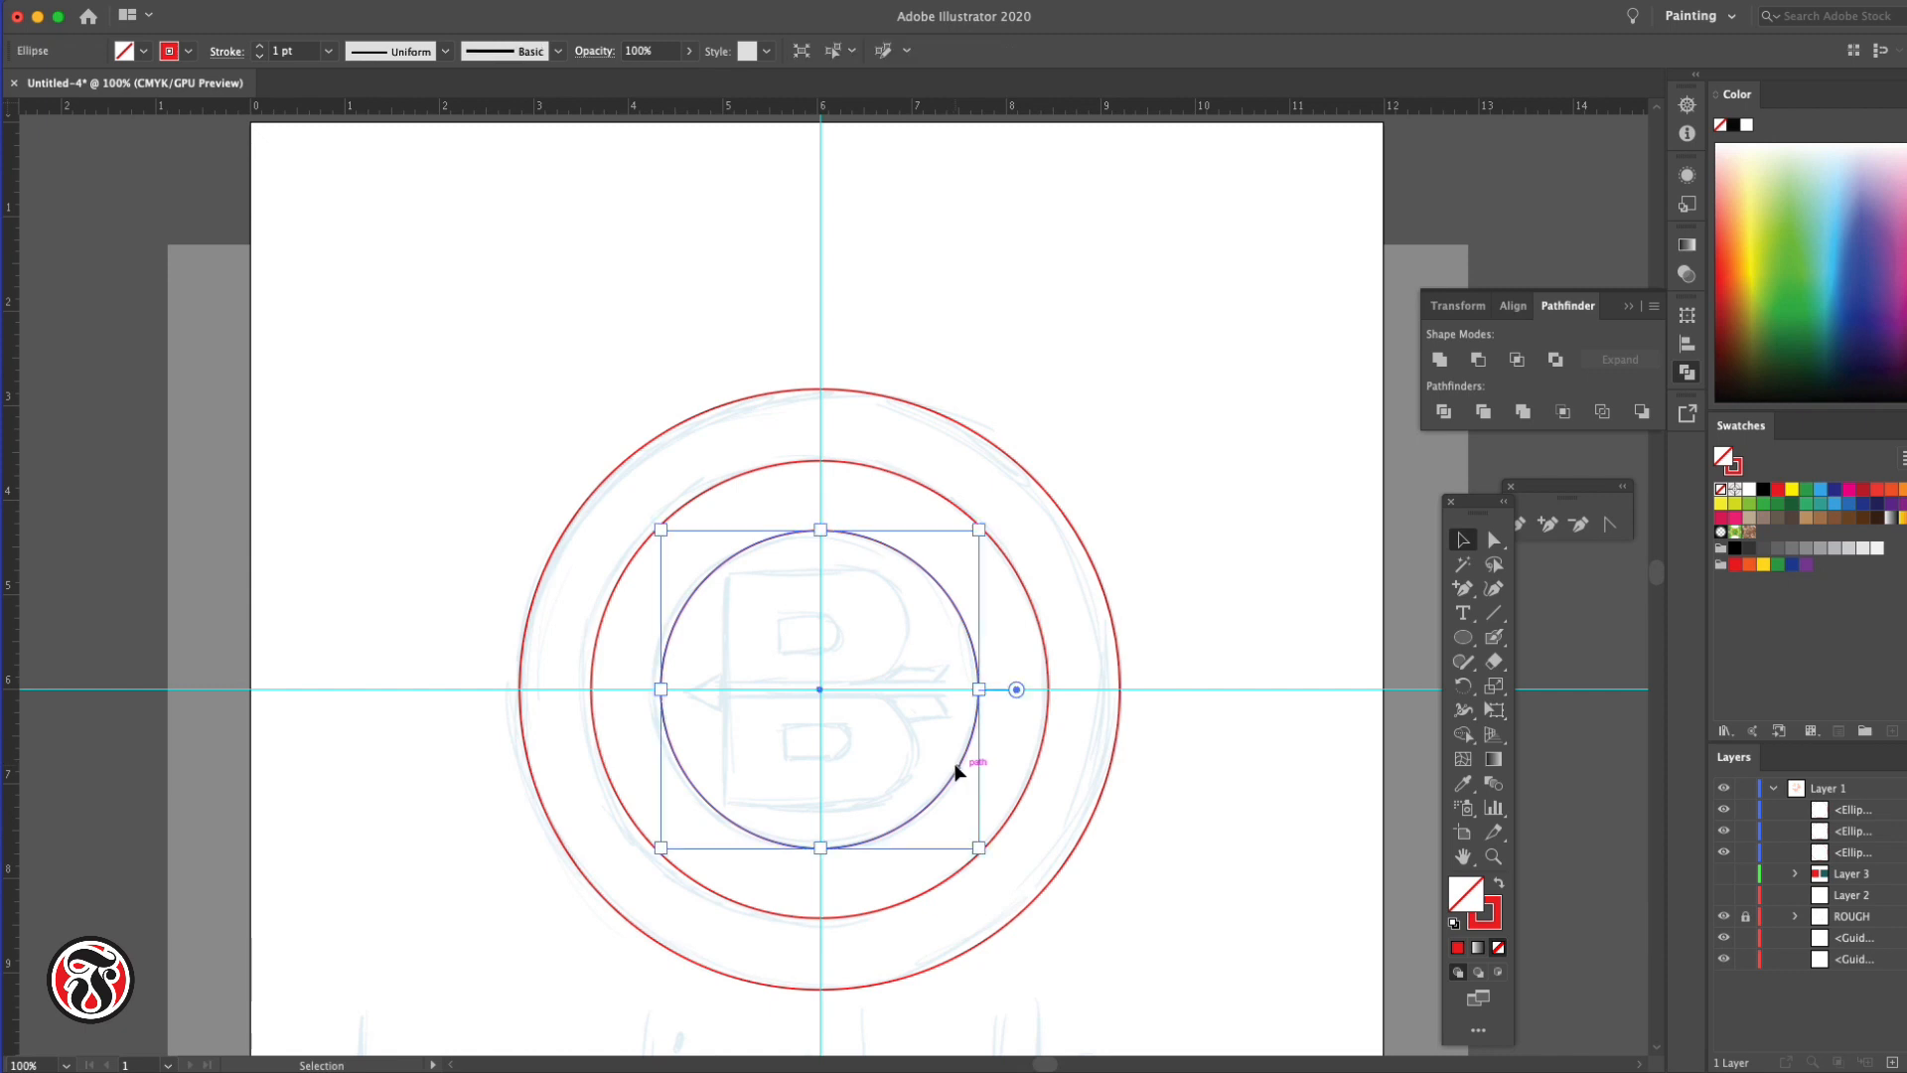
shift+click(1033, 773)
shift+click(1099, 797)
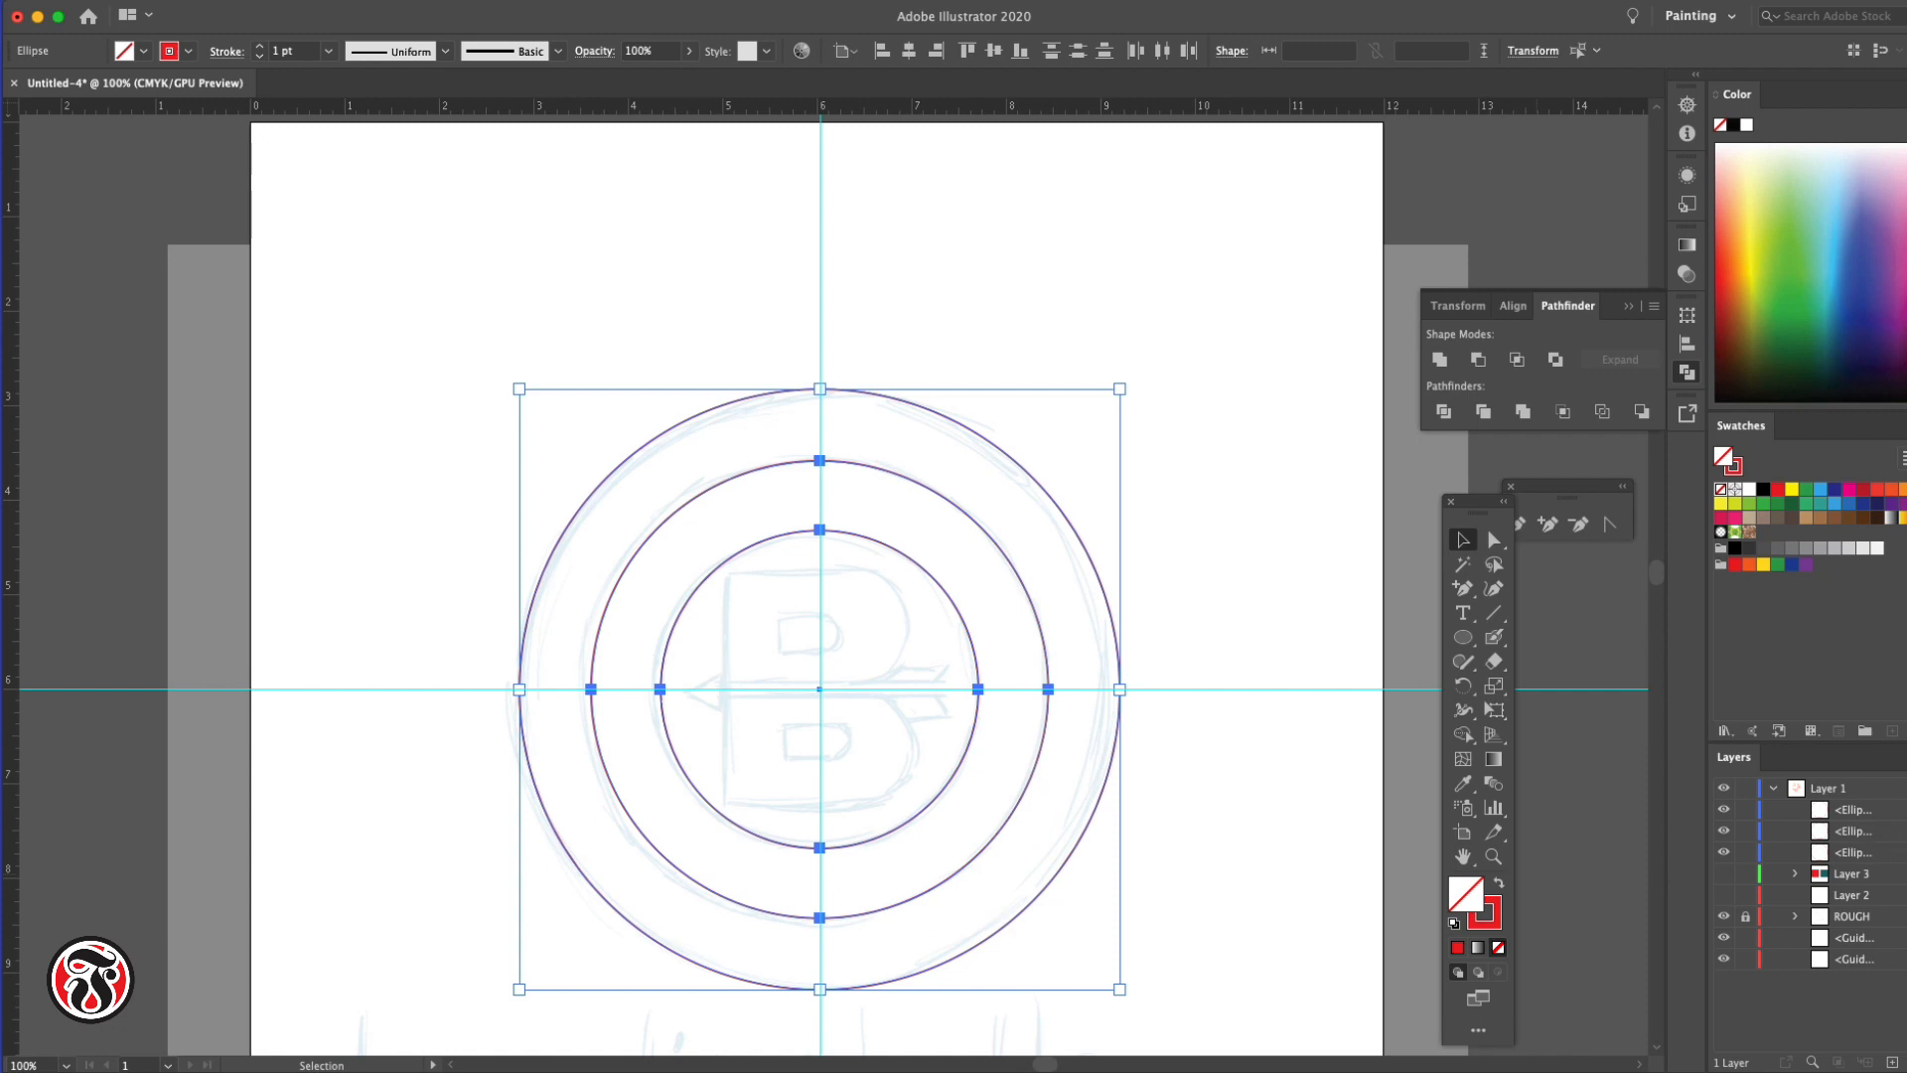
click(1733, 853)
click(1728, 832)
click(1728, 810)
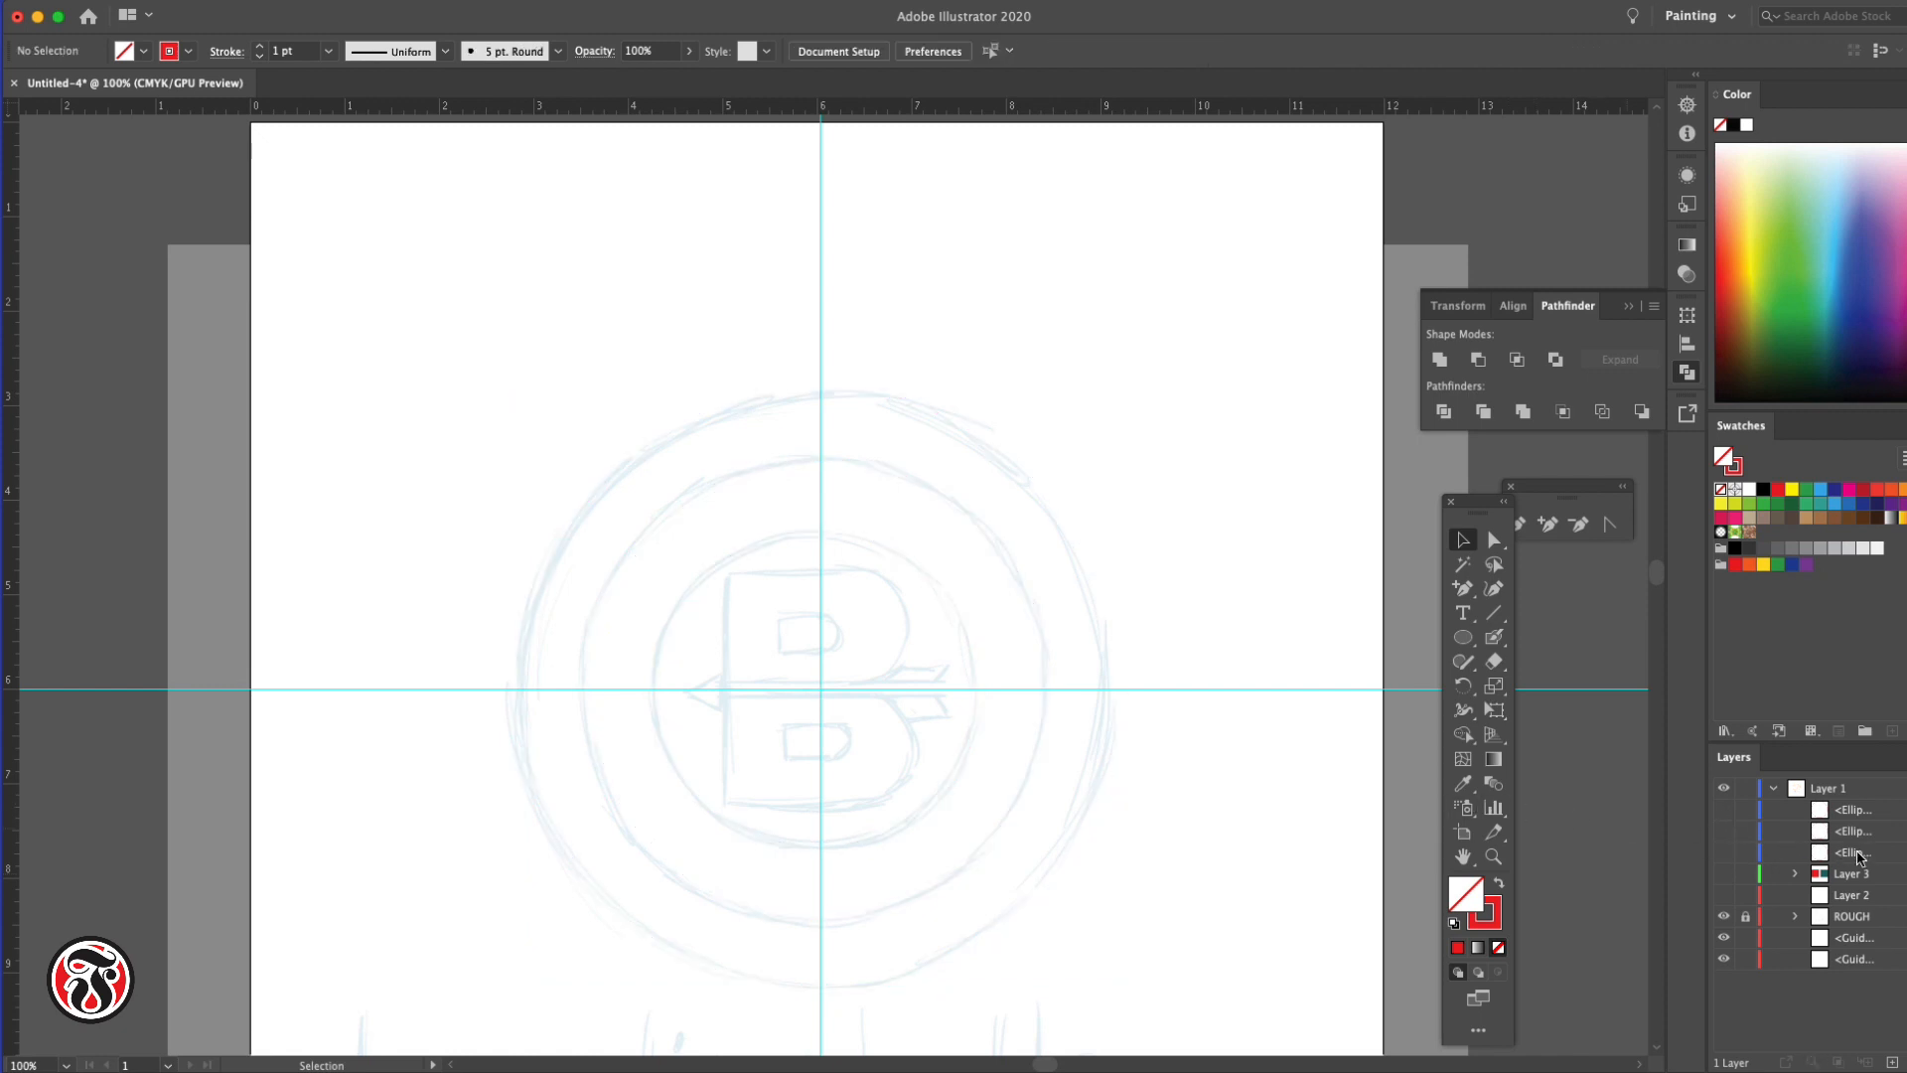
click(1870, 898)
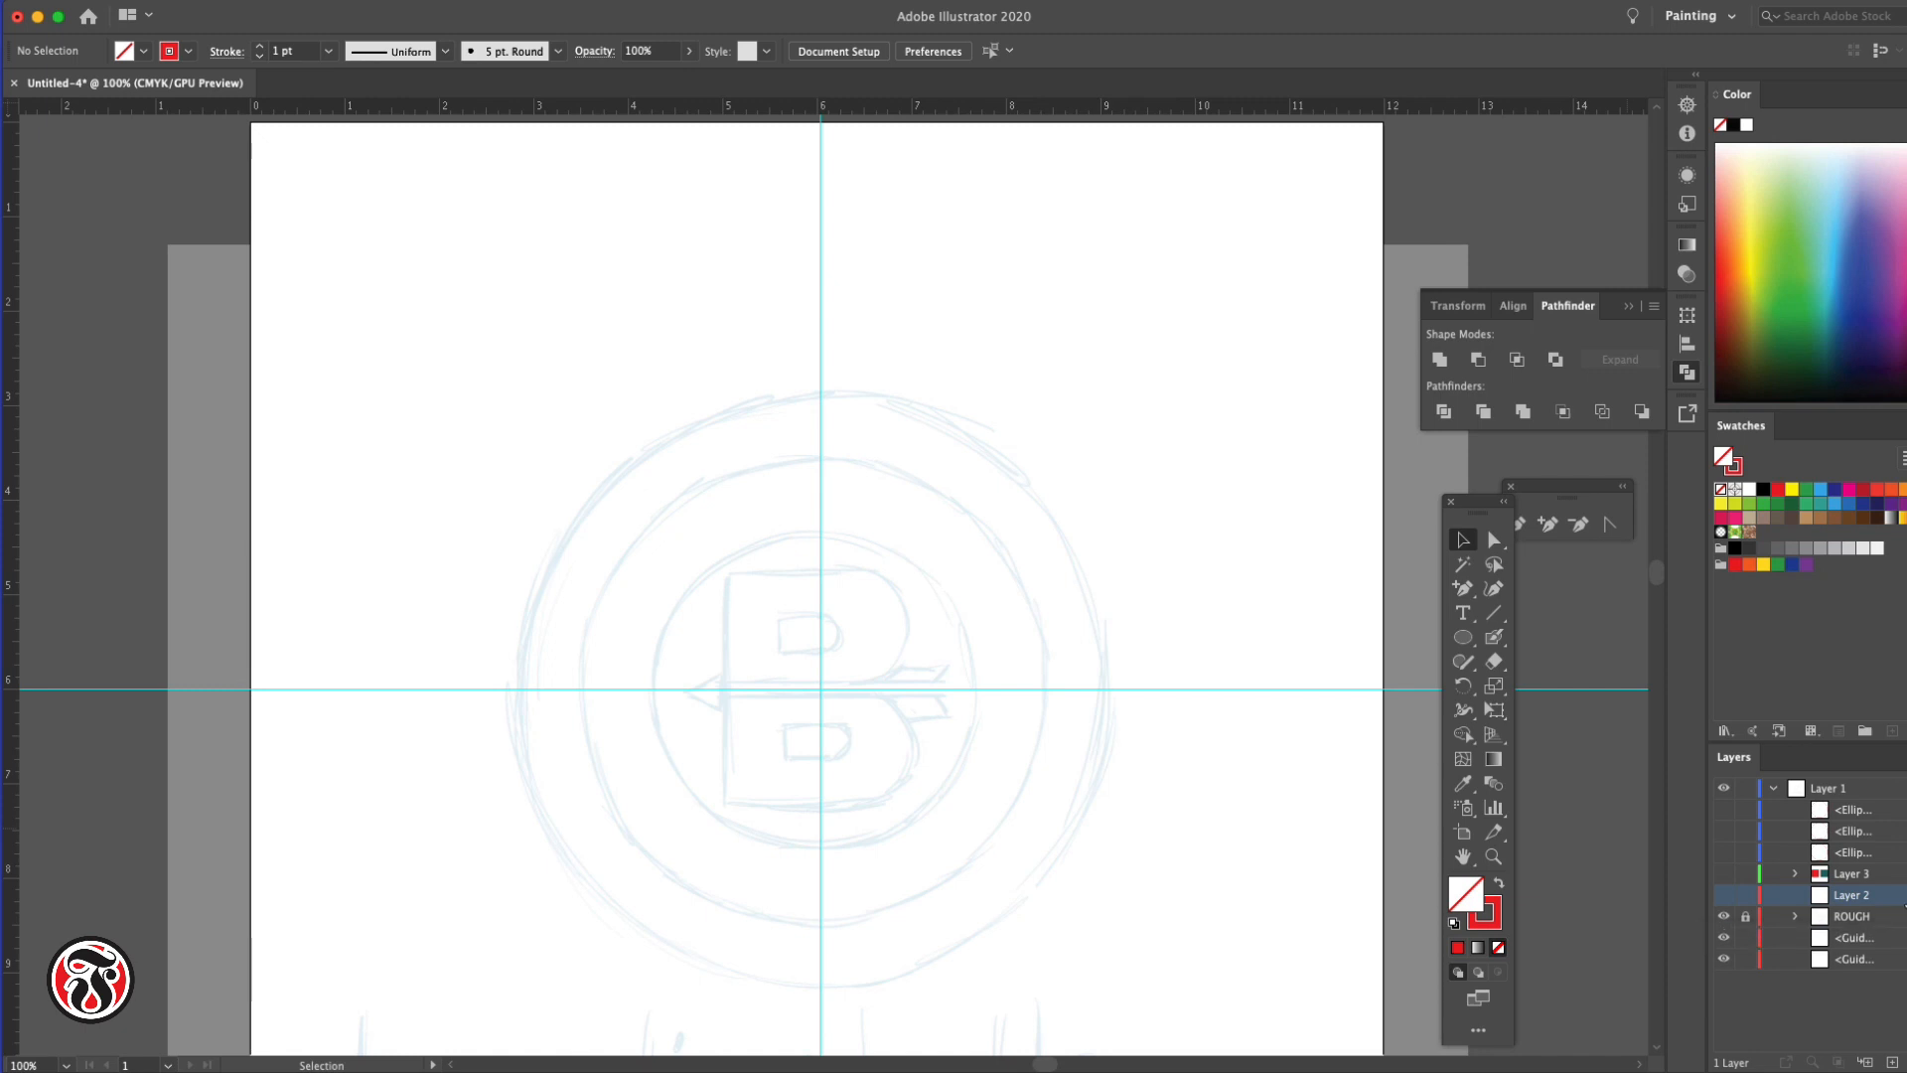
Show Layer 2 and draw a rectangle about 1.97 by 1.22 in over the sketched B's upper half, ending on the horizontal guide
click(1721, 896)
click(1489, 860)
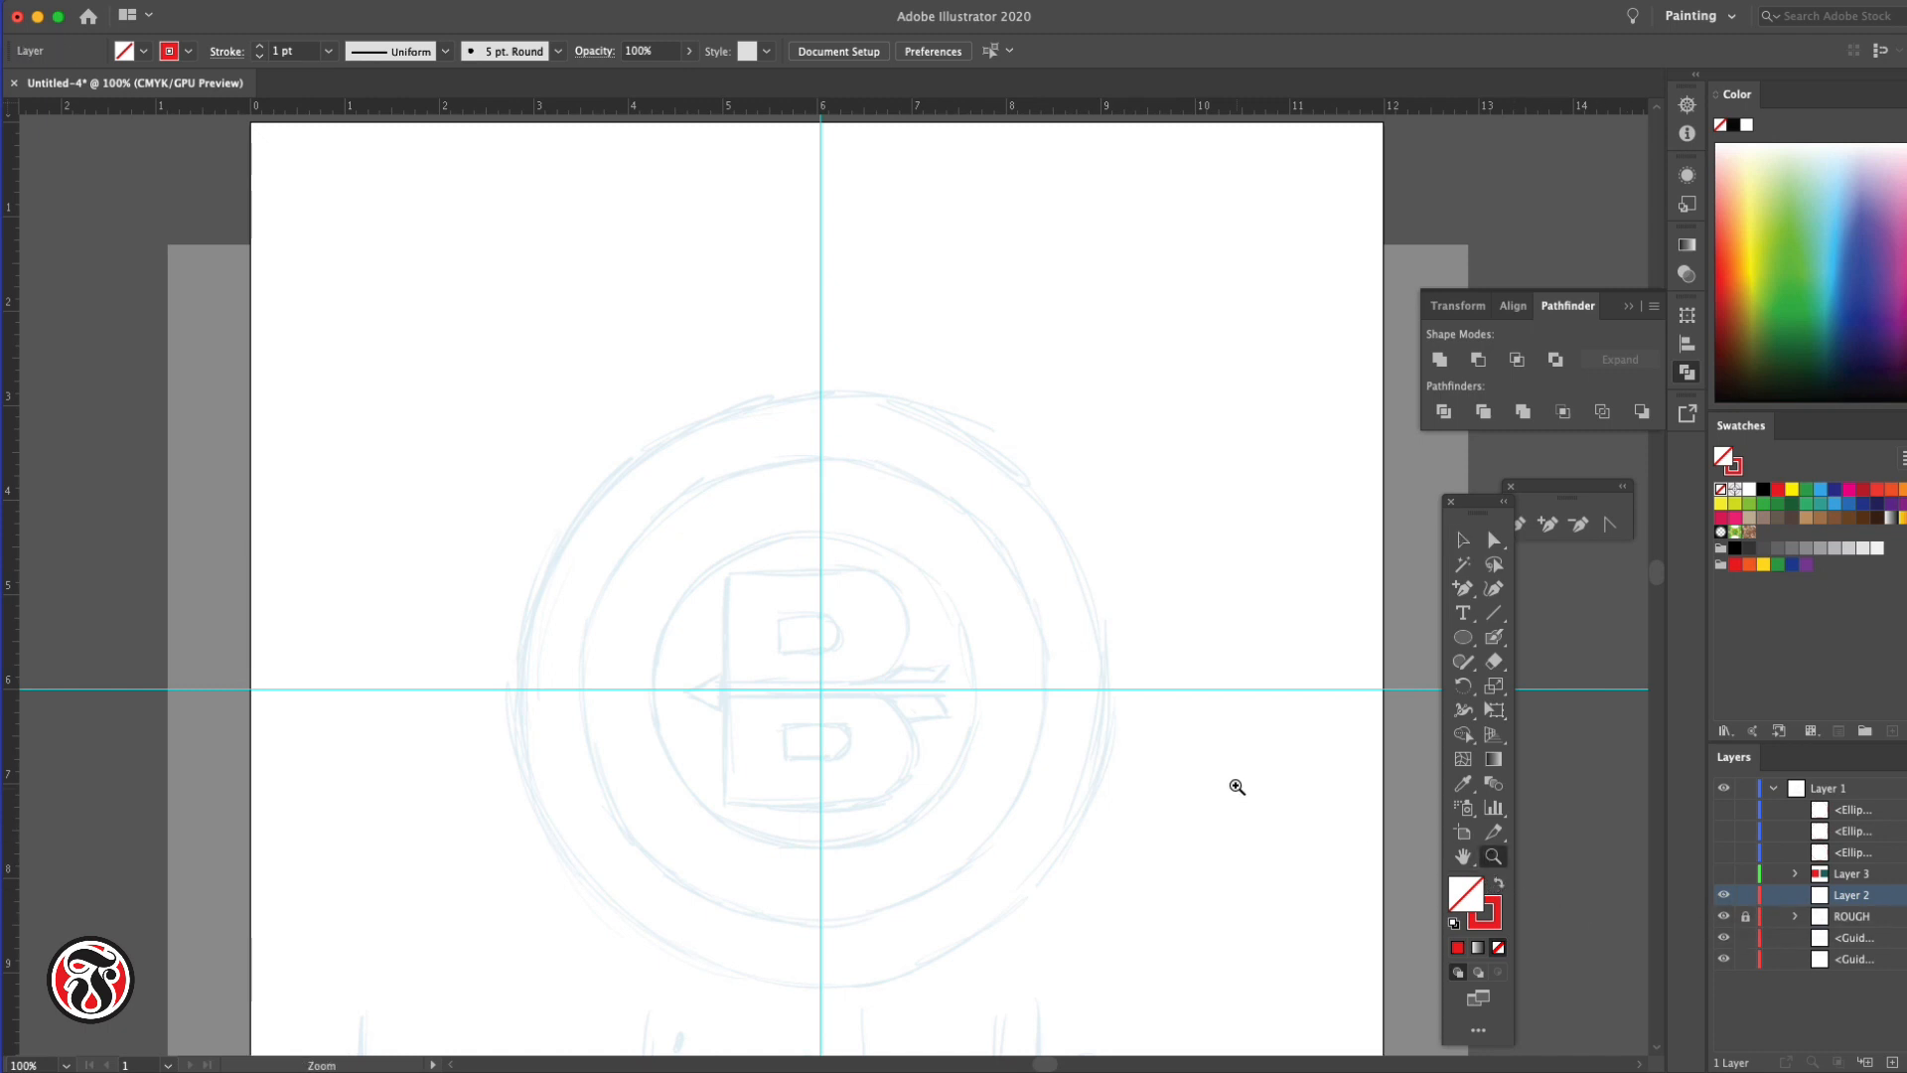
click(822, 707)
click(837, 563)
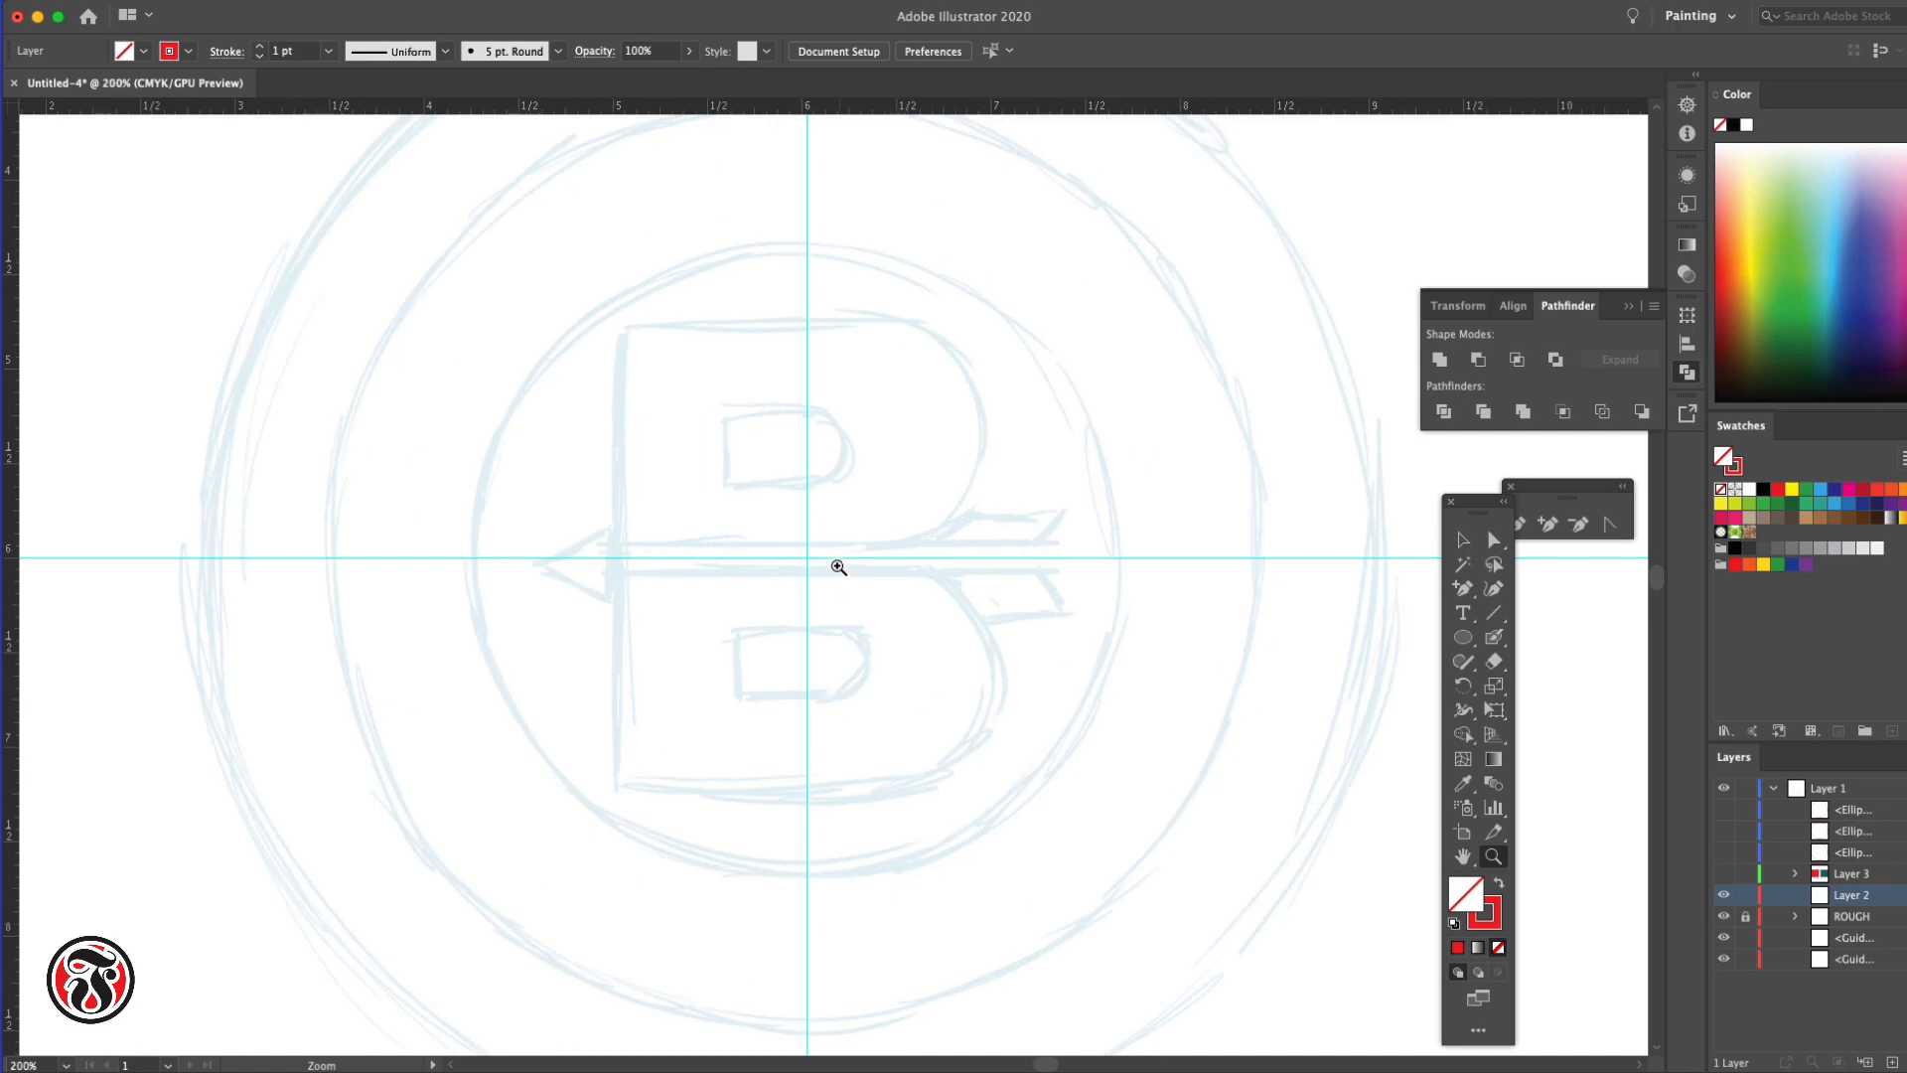
click(829, 562)
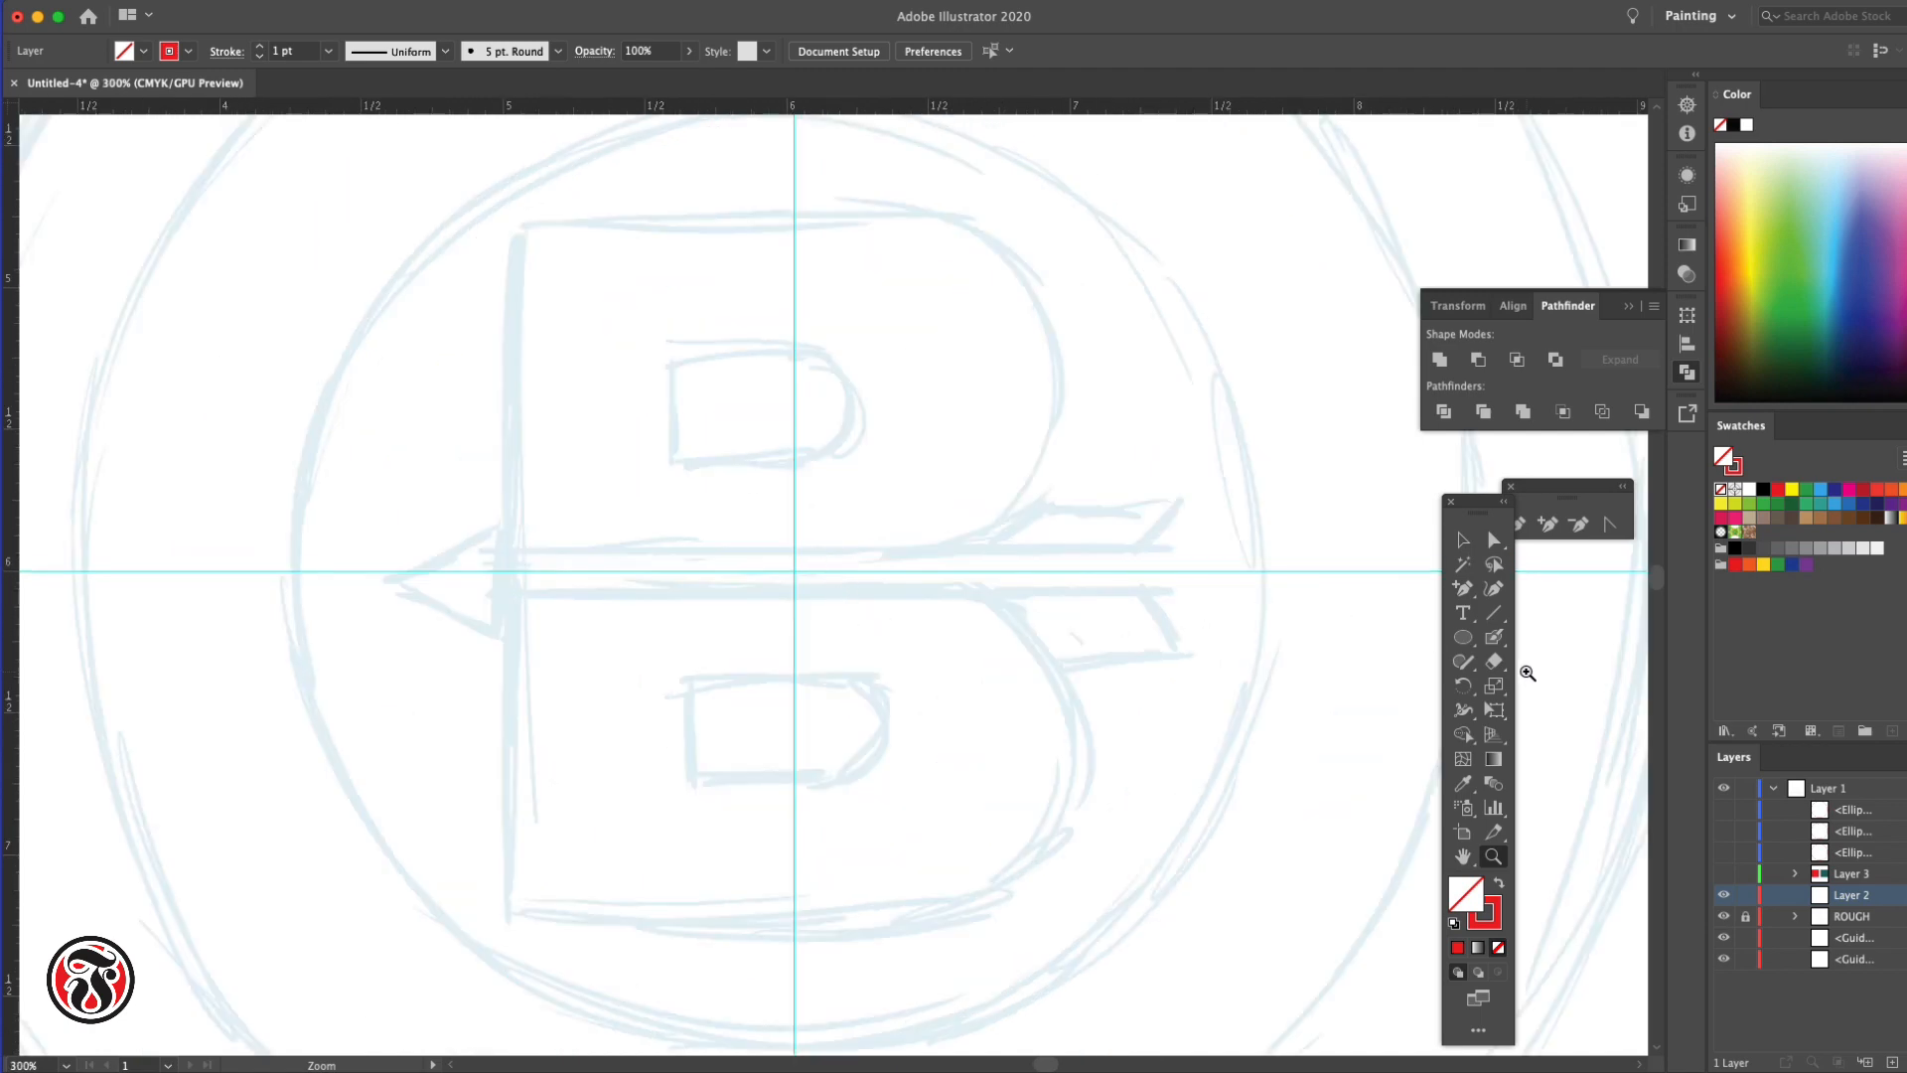
click(1463, 613)
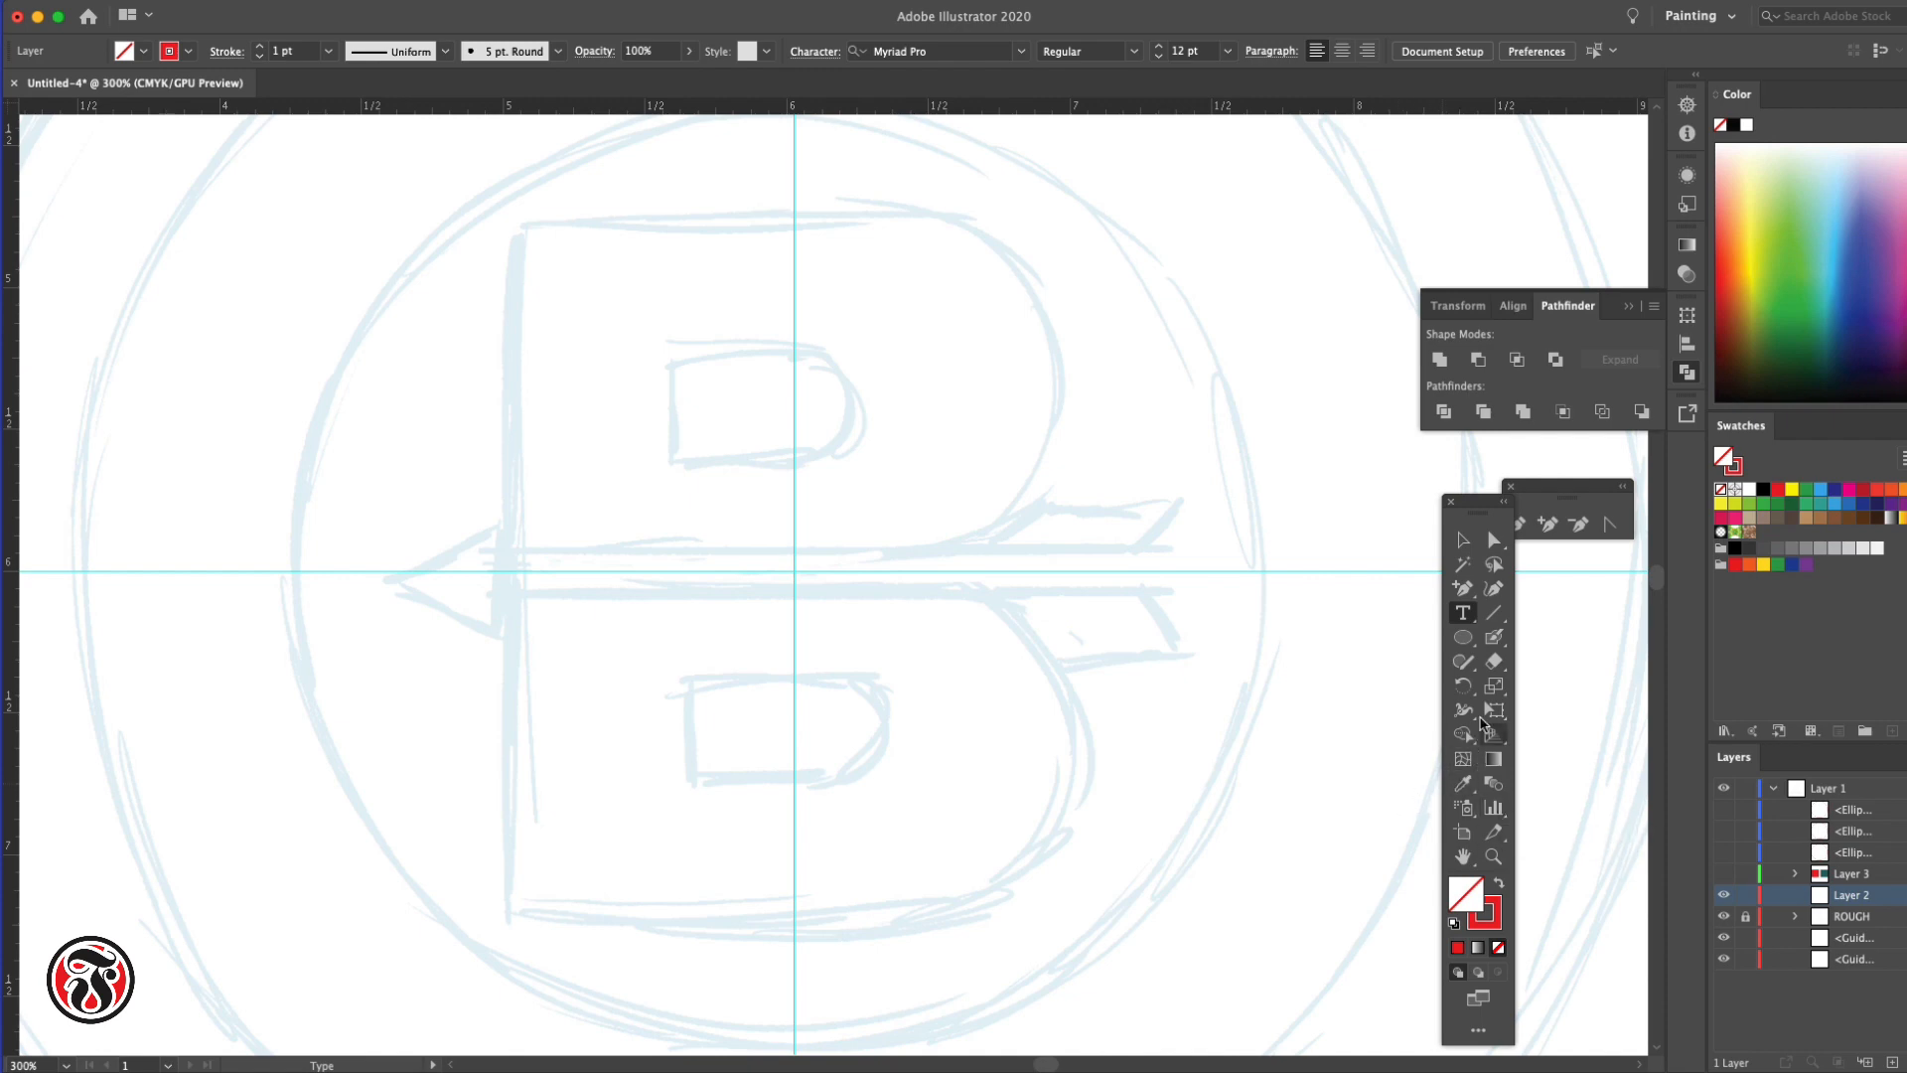
click(1471, 643)
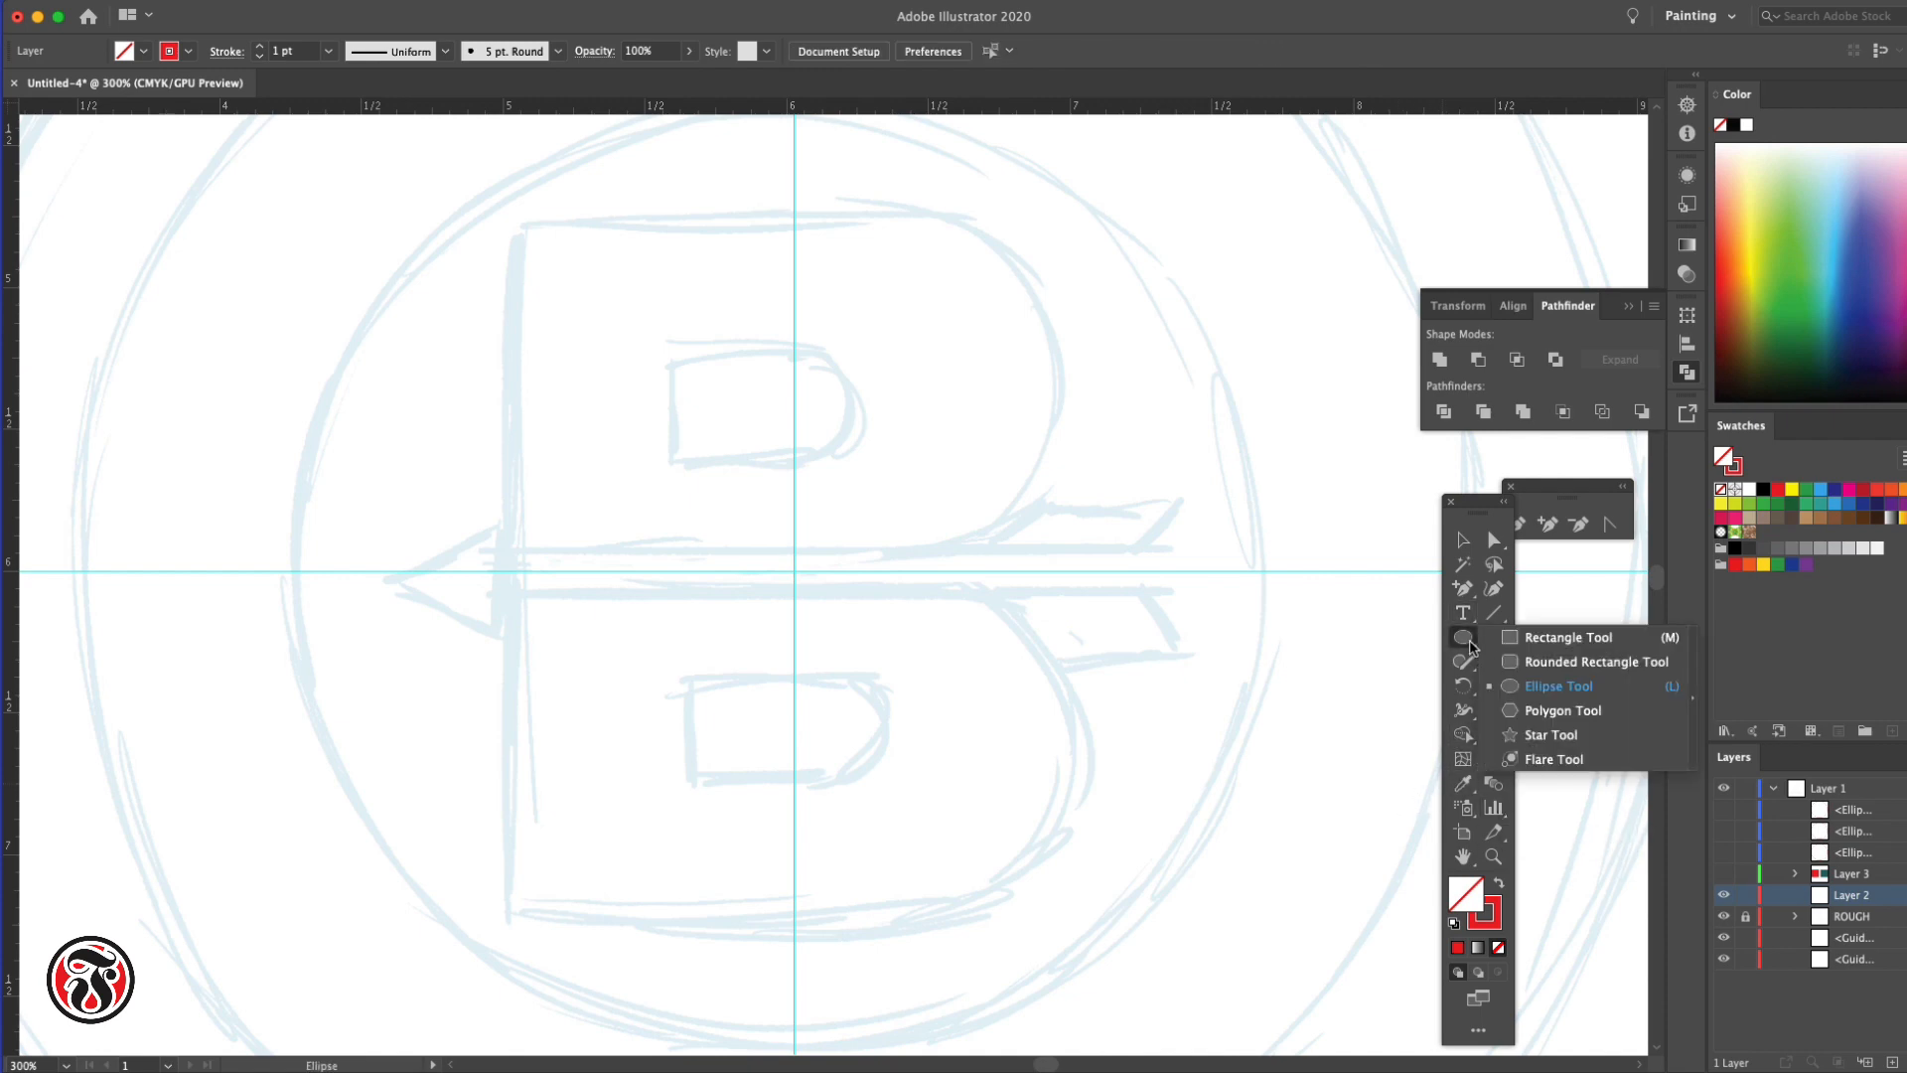
click(1529, 643)
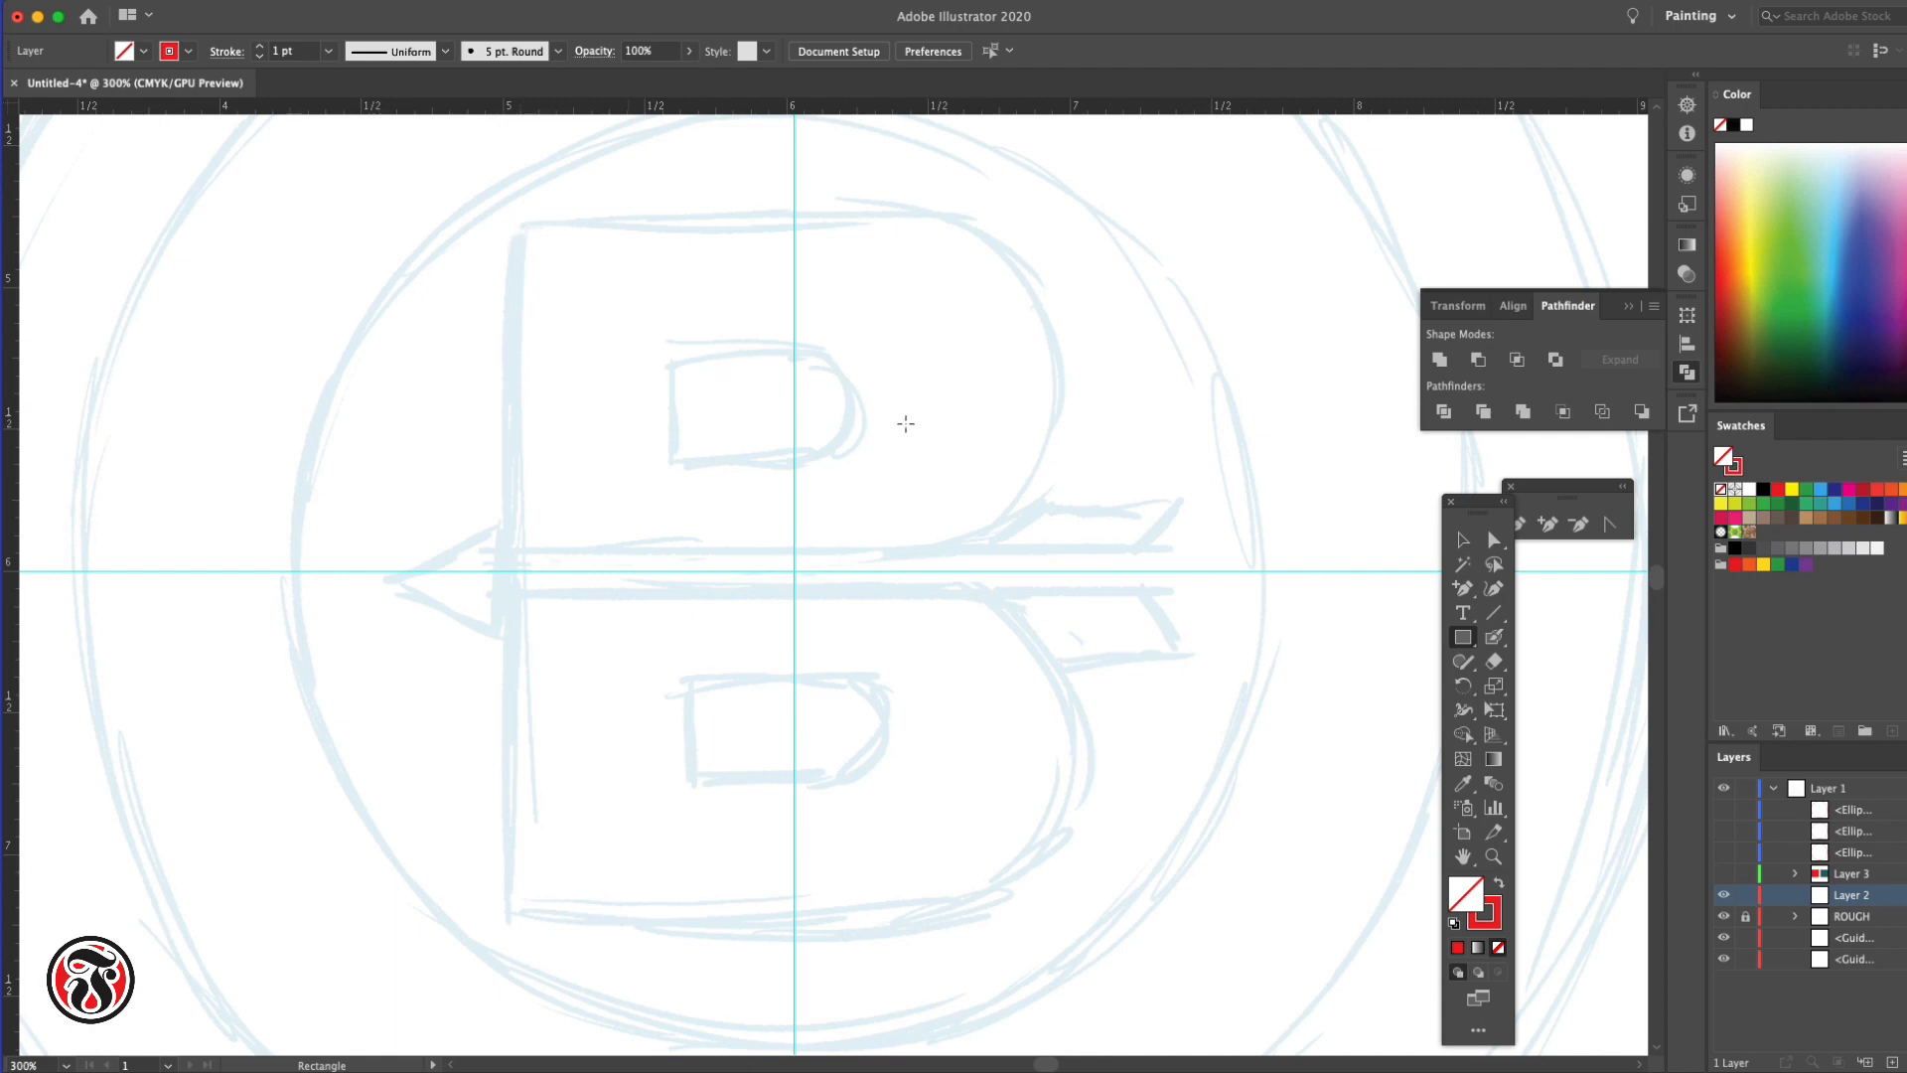
drag(515, 224, 1072, 570)
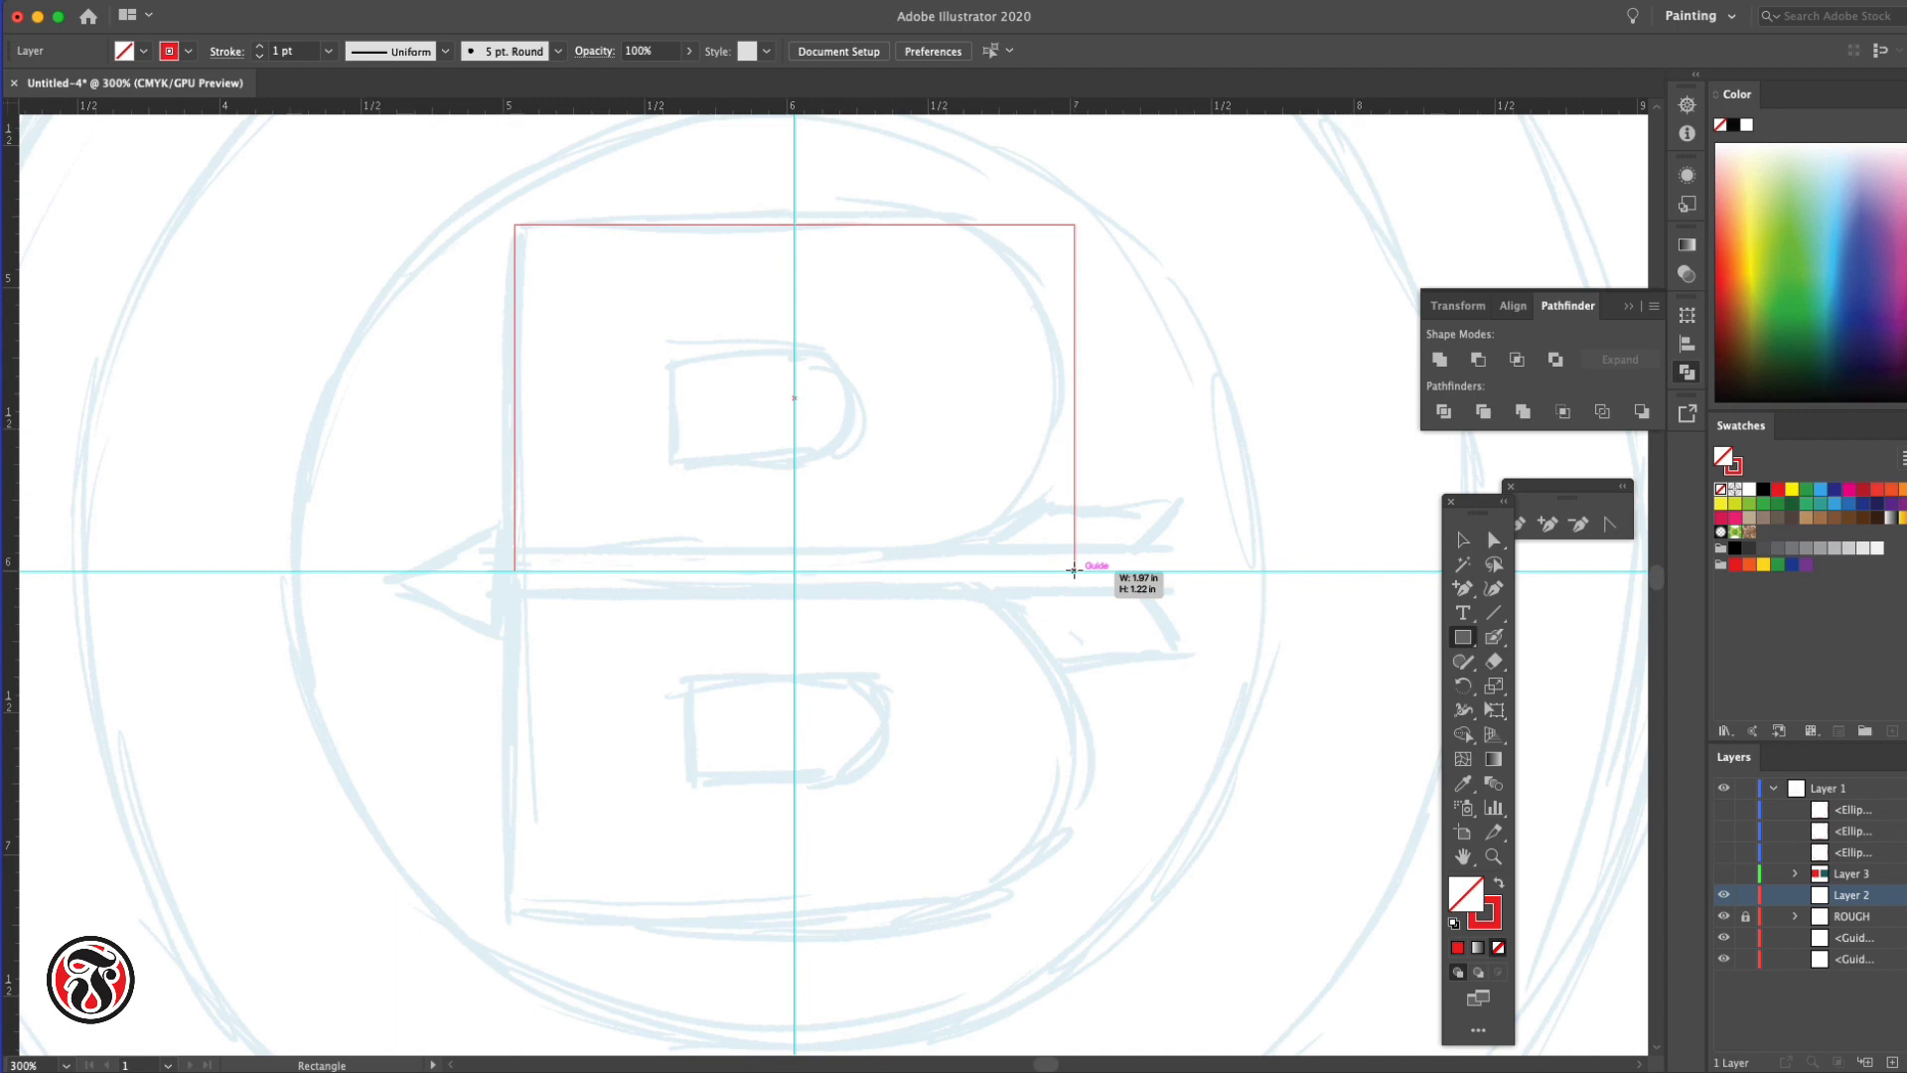
drag(1073, 570, 1072, 570)
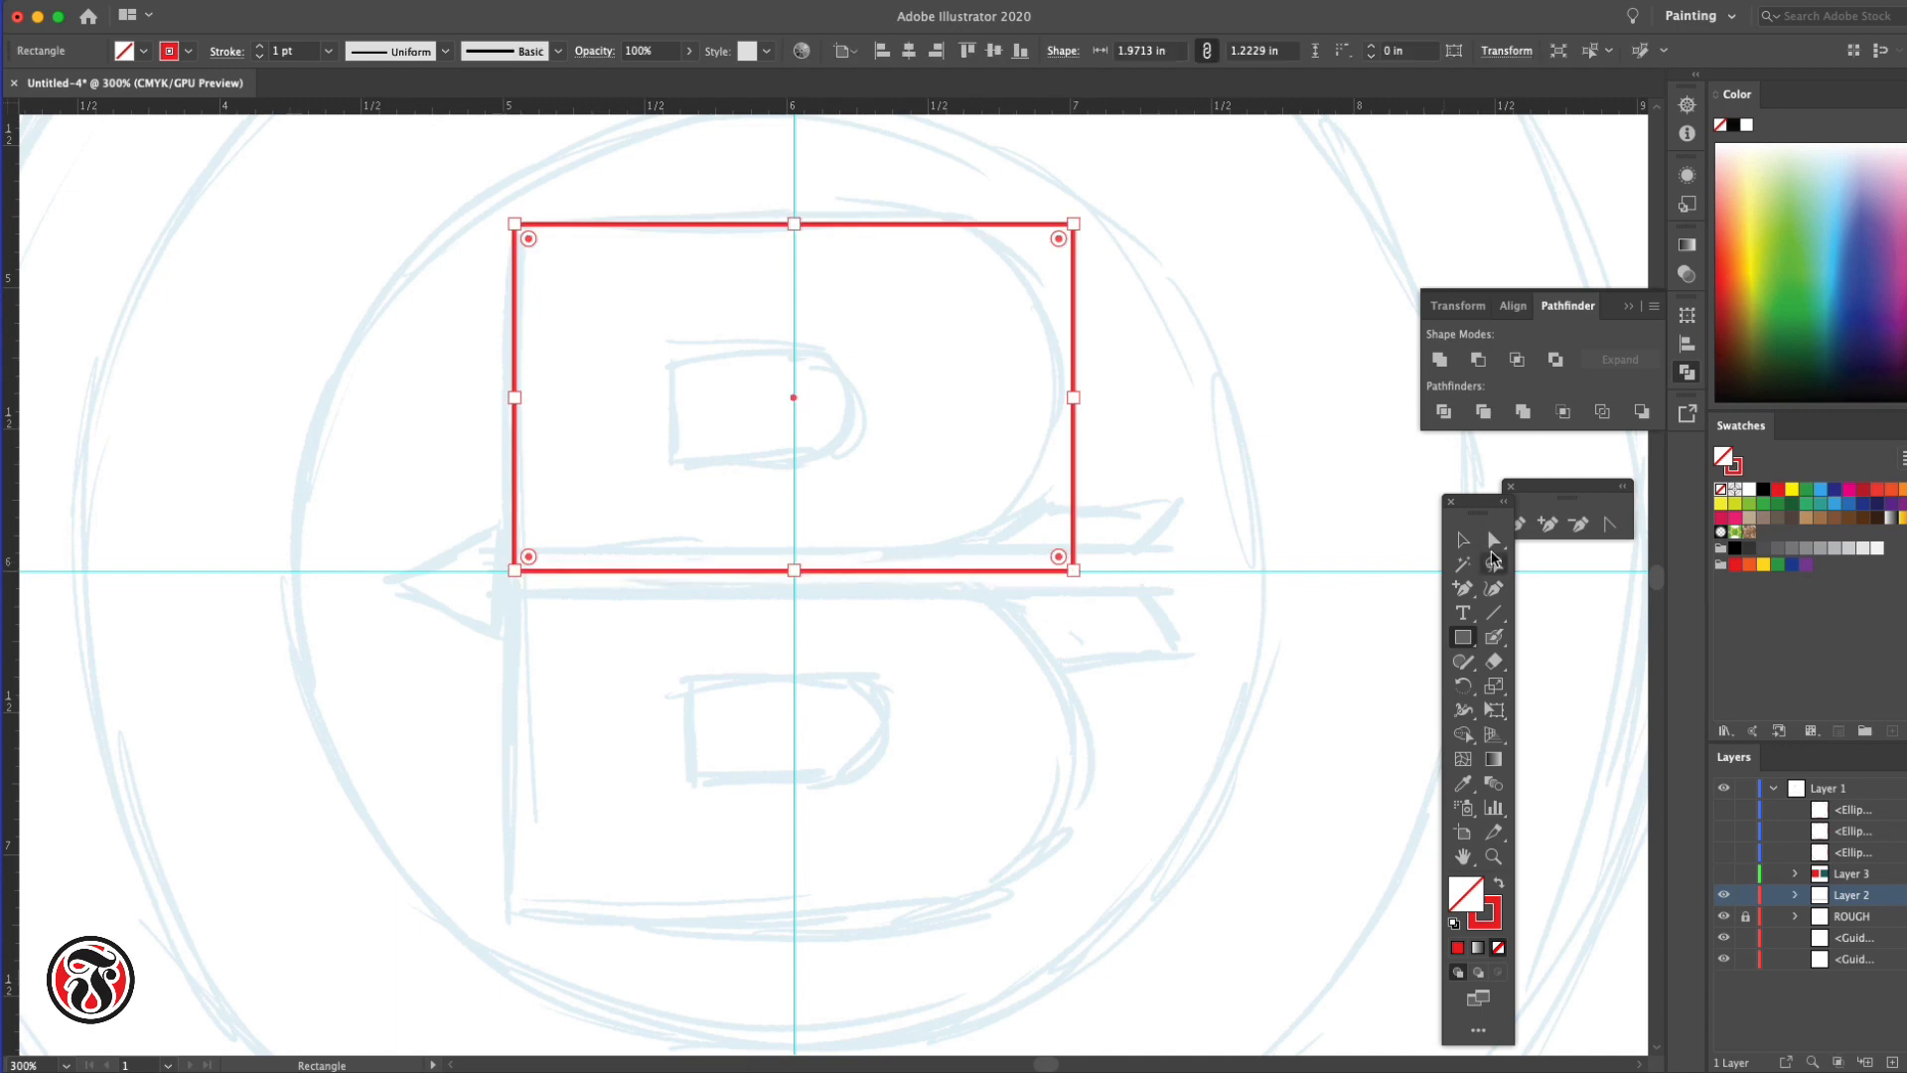
click(1462, 541)
click(1209, 662)
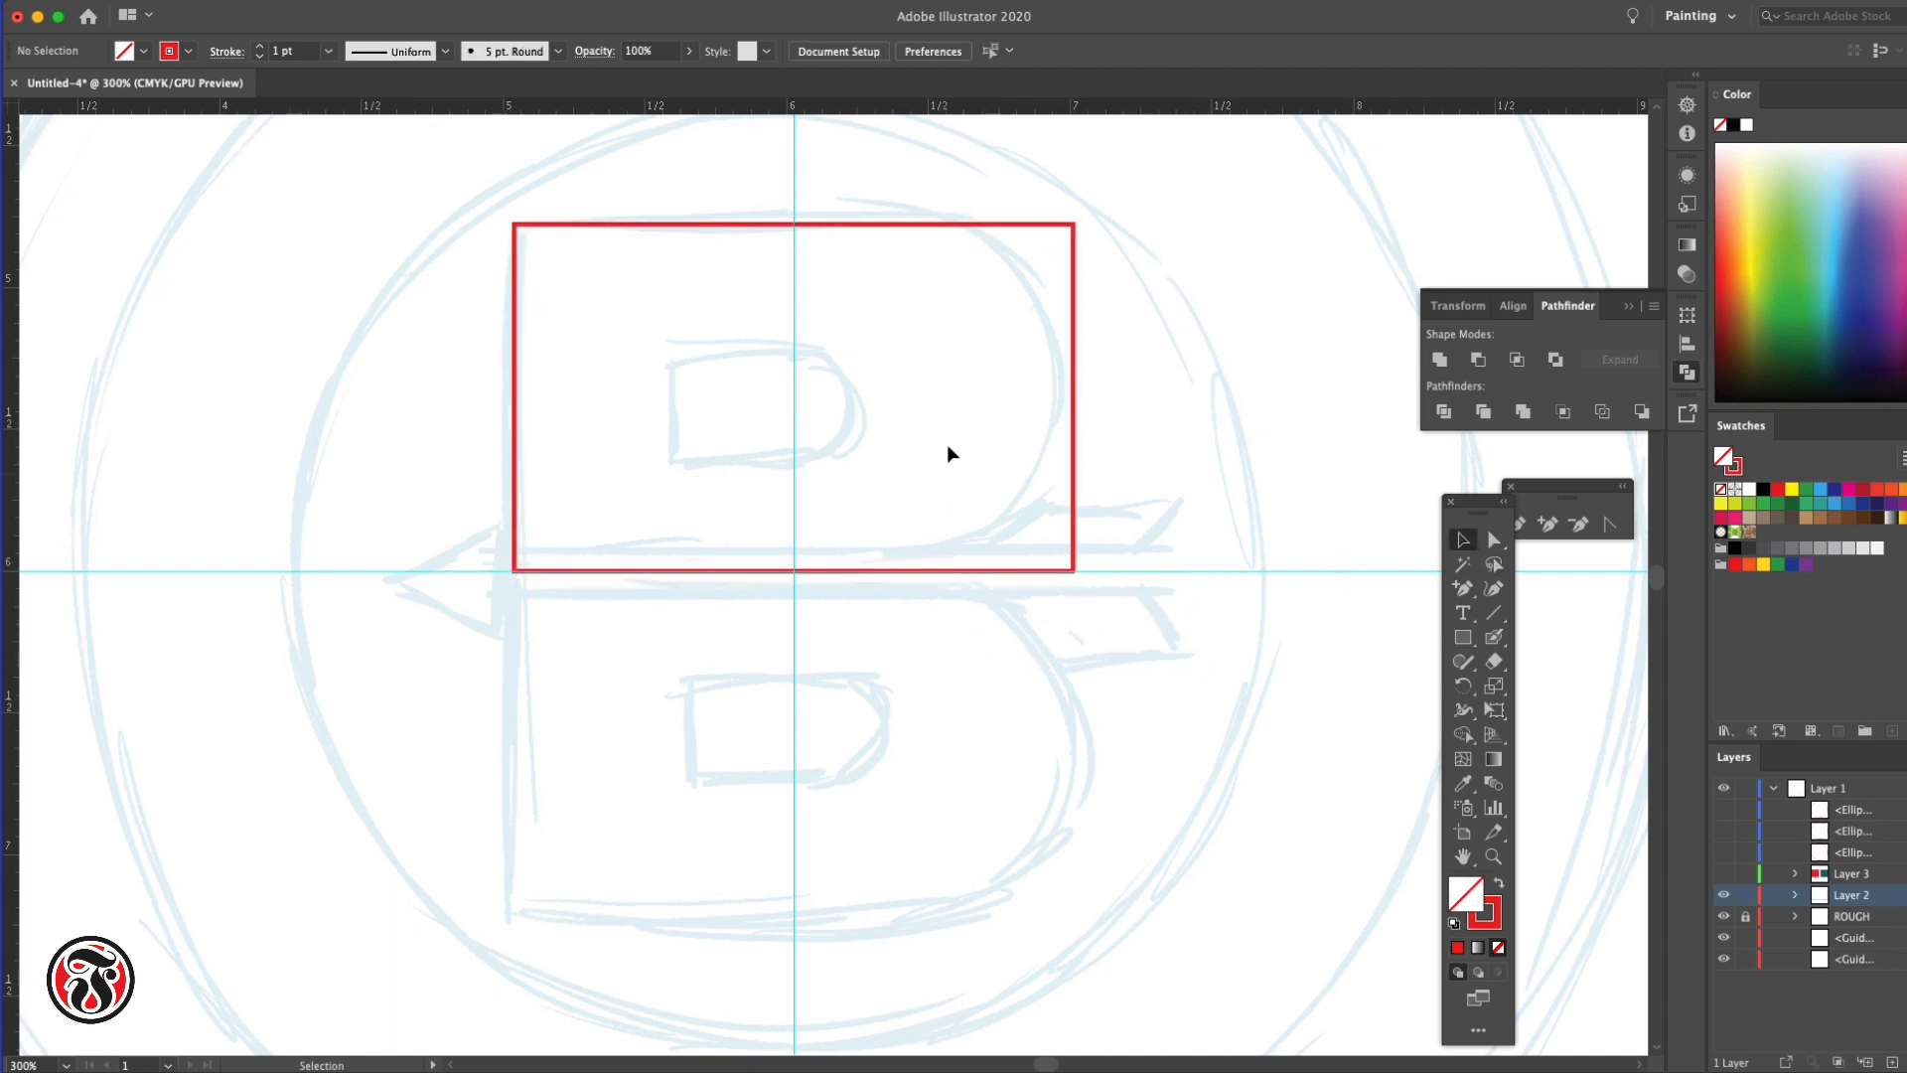
Draw a smaller rectangle about 0.66 by 0.39 in over the sketched upper counter of the B
click(1462, 636)
drag(673, 353, 860, 462)
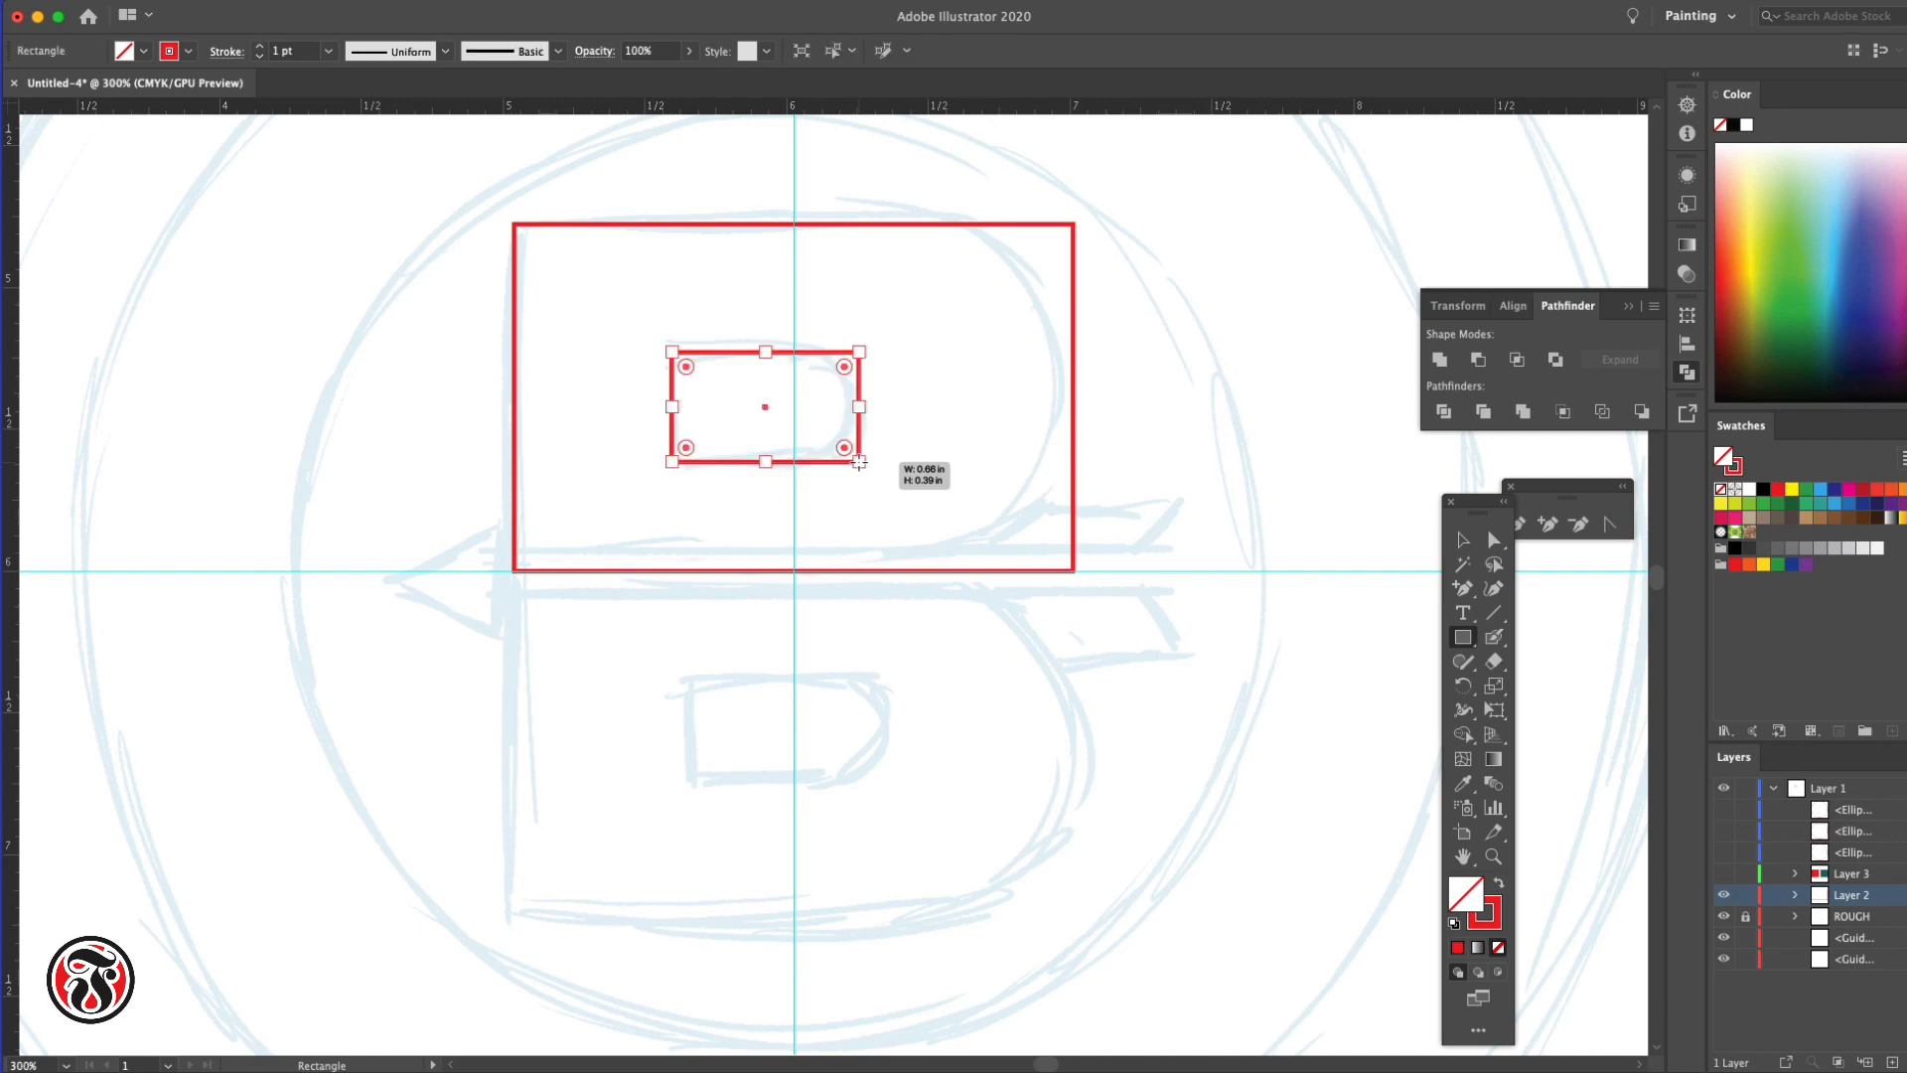
click(1462, 539)
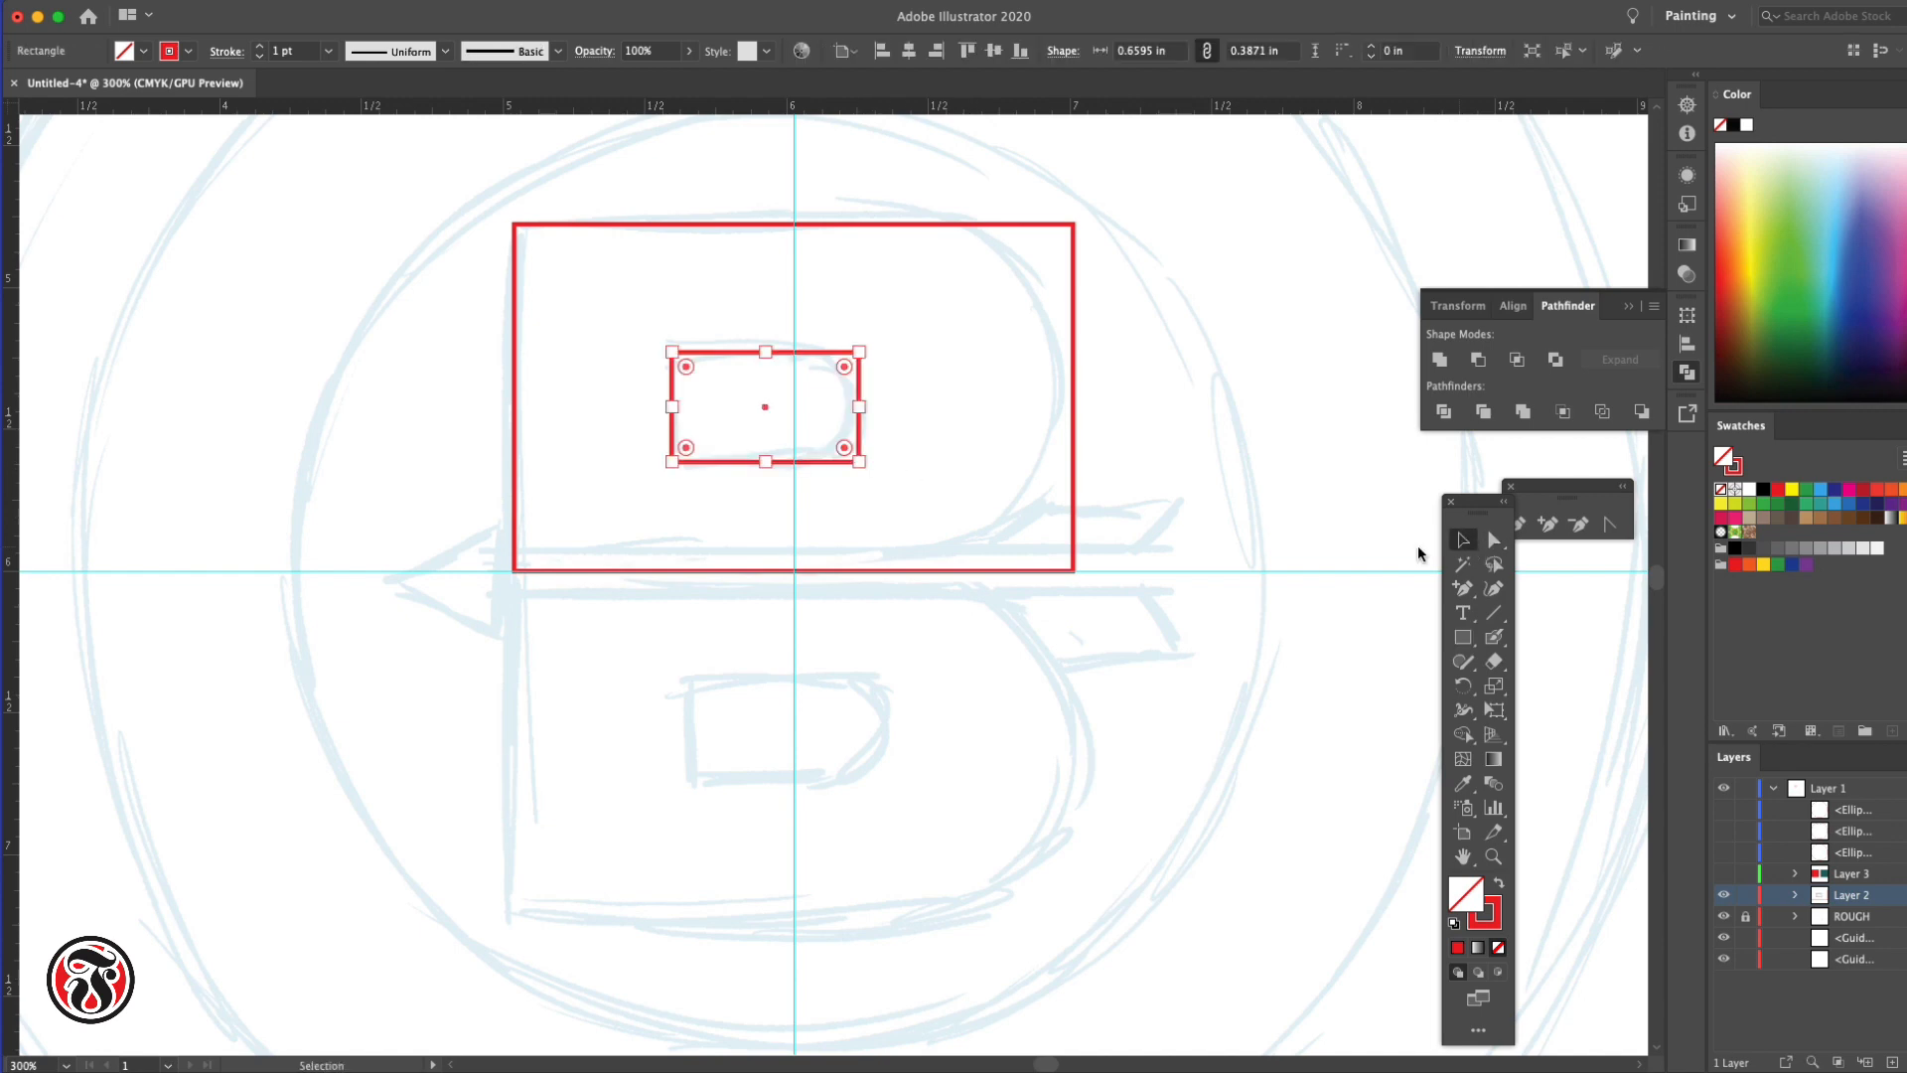
click(1267, 570)
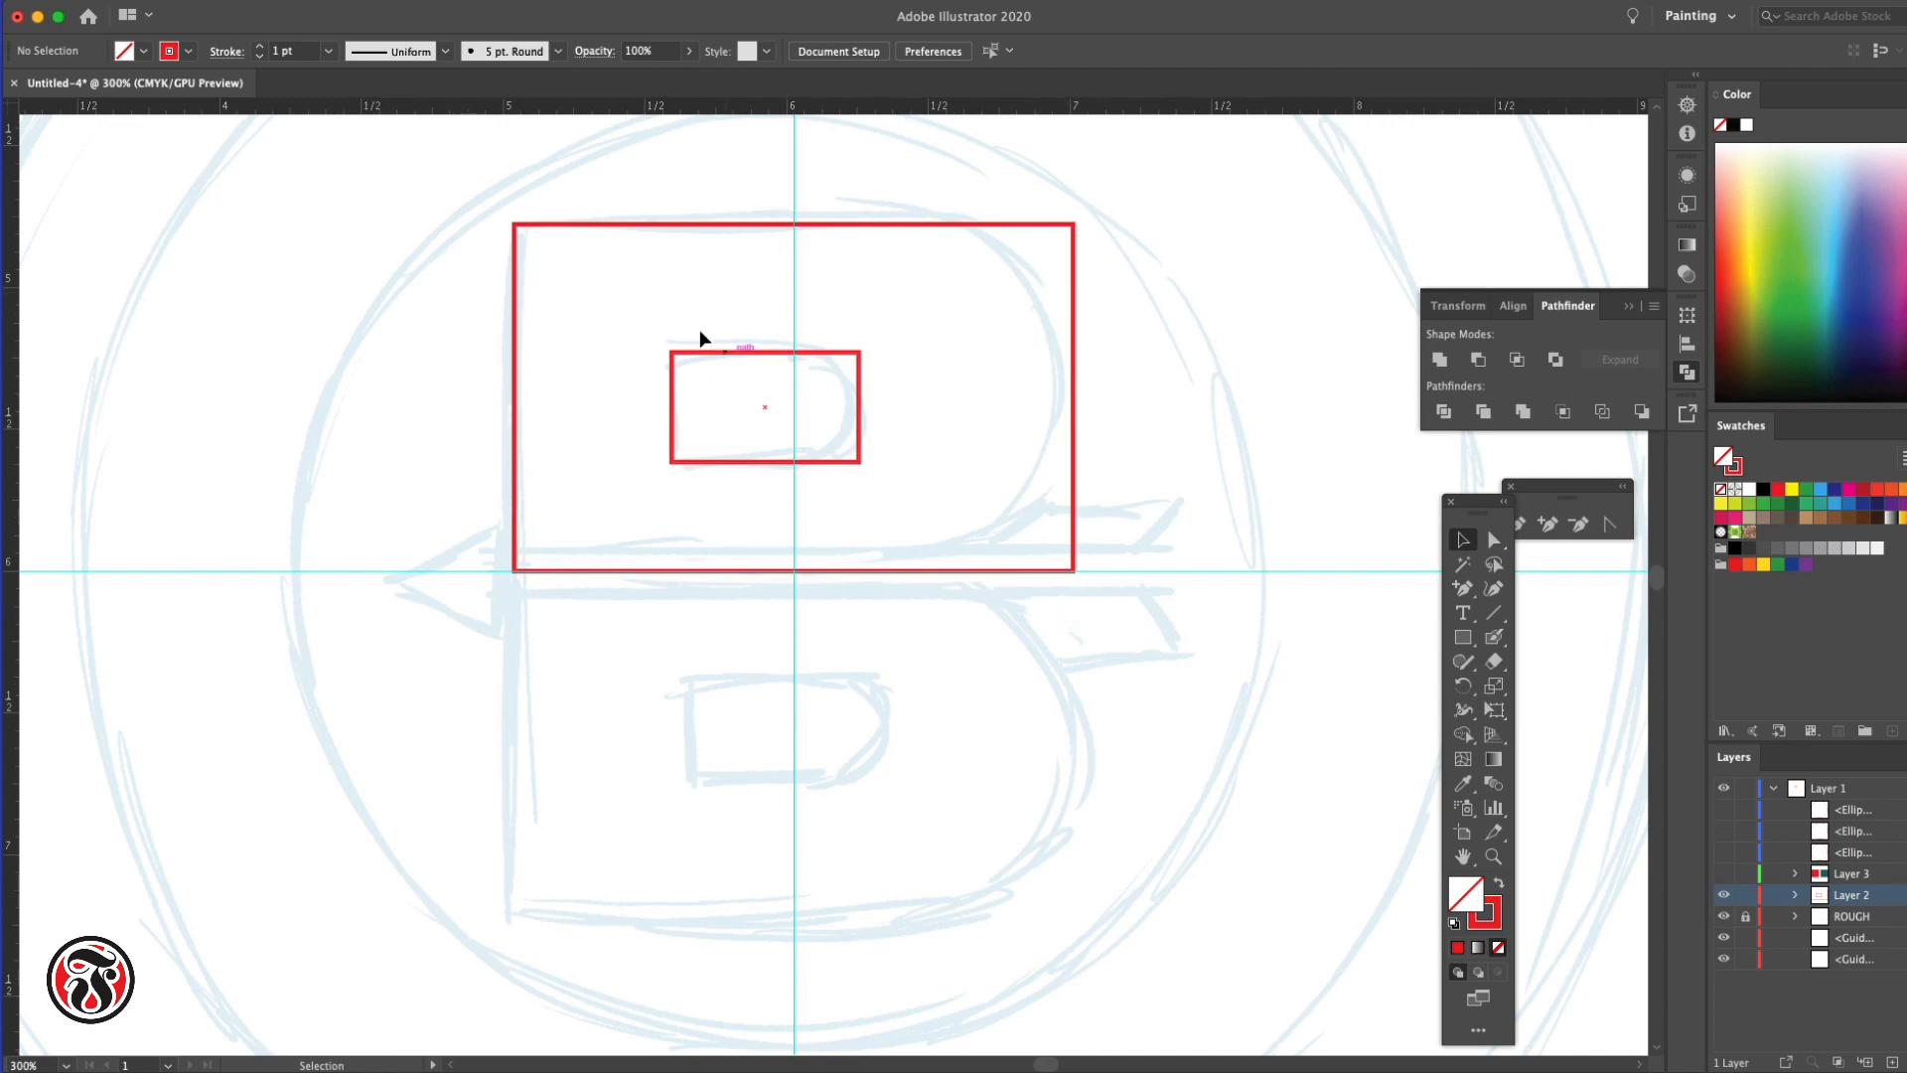
click(860, 407)
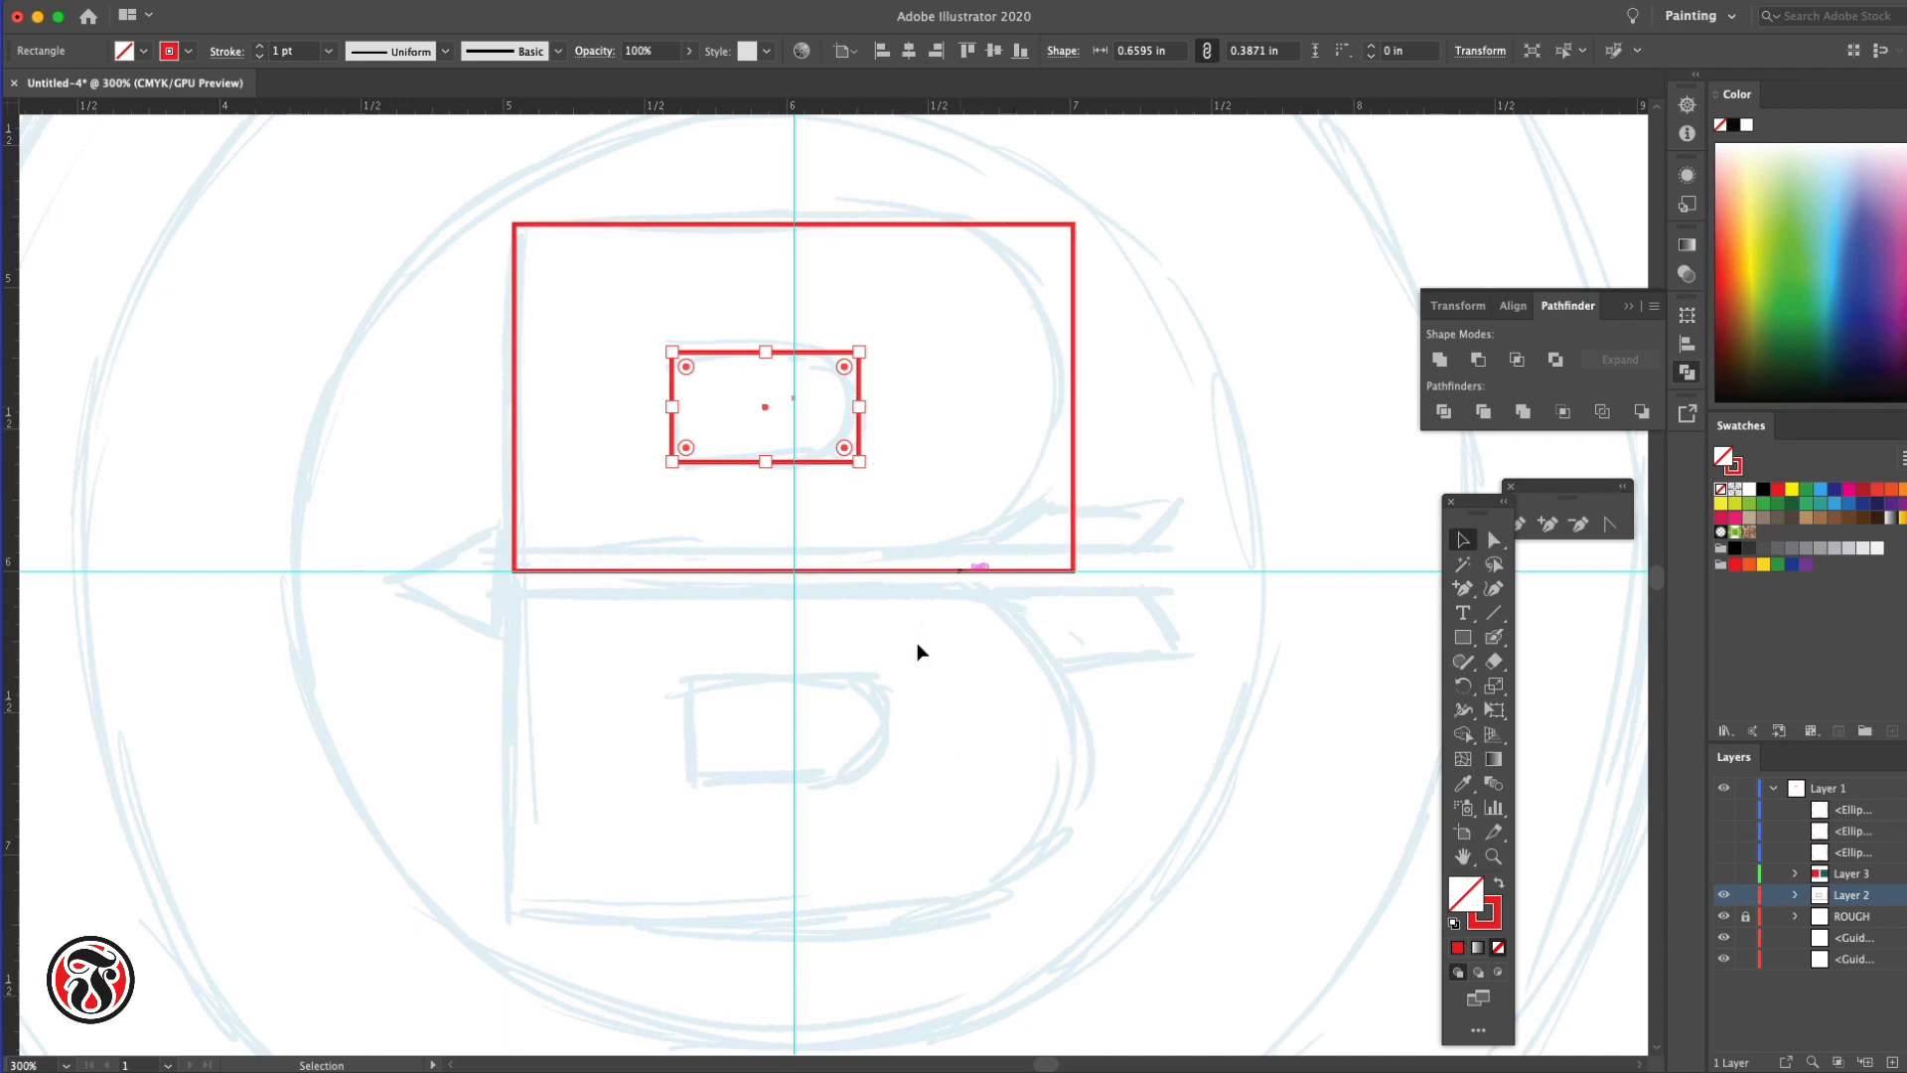
click(928, 388)
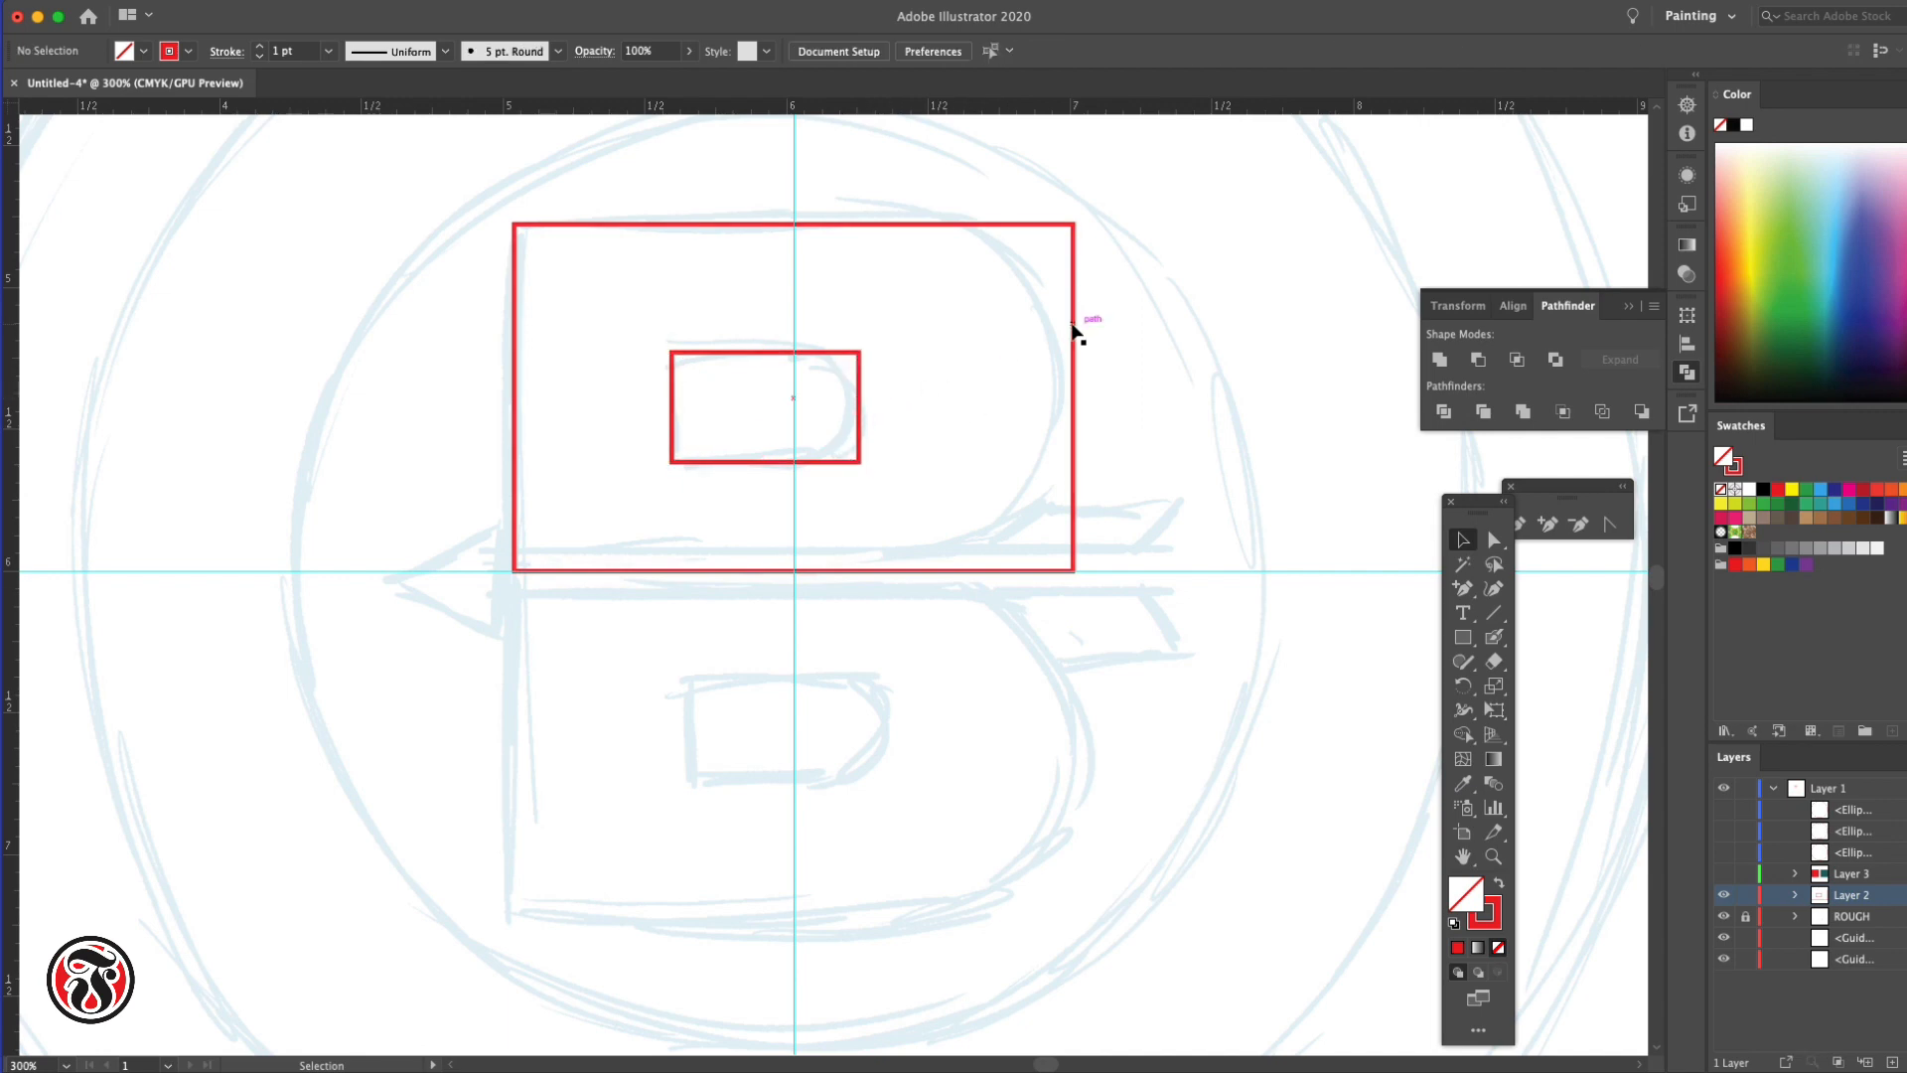
Give the small counter rectangle a white fill and no stroke
click(860, 383)
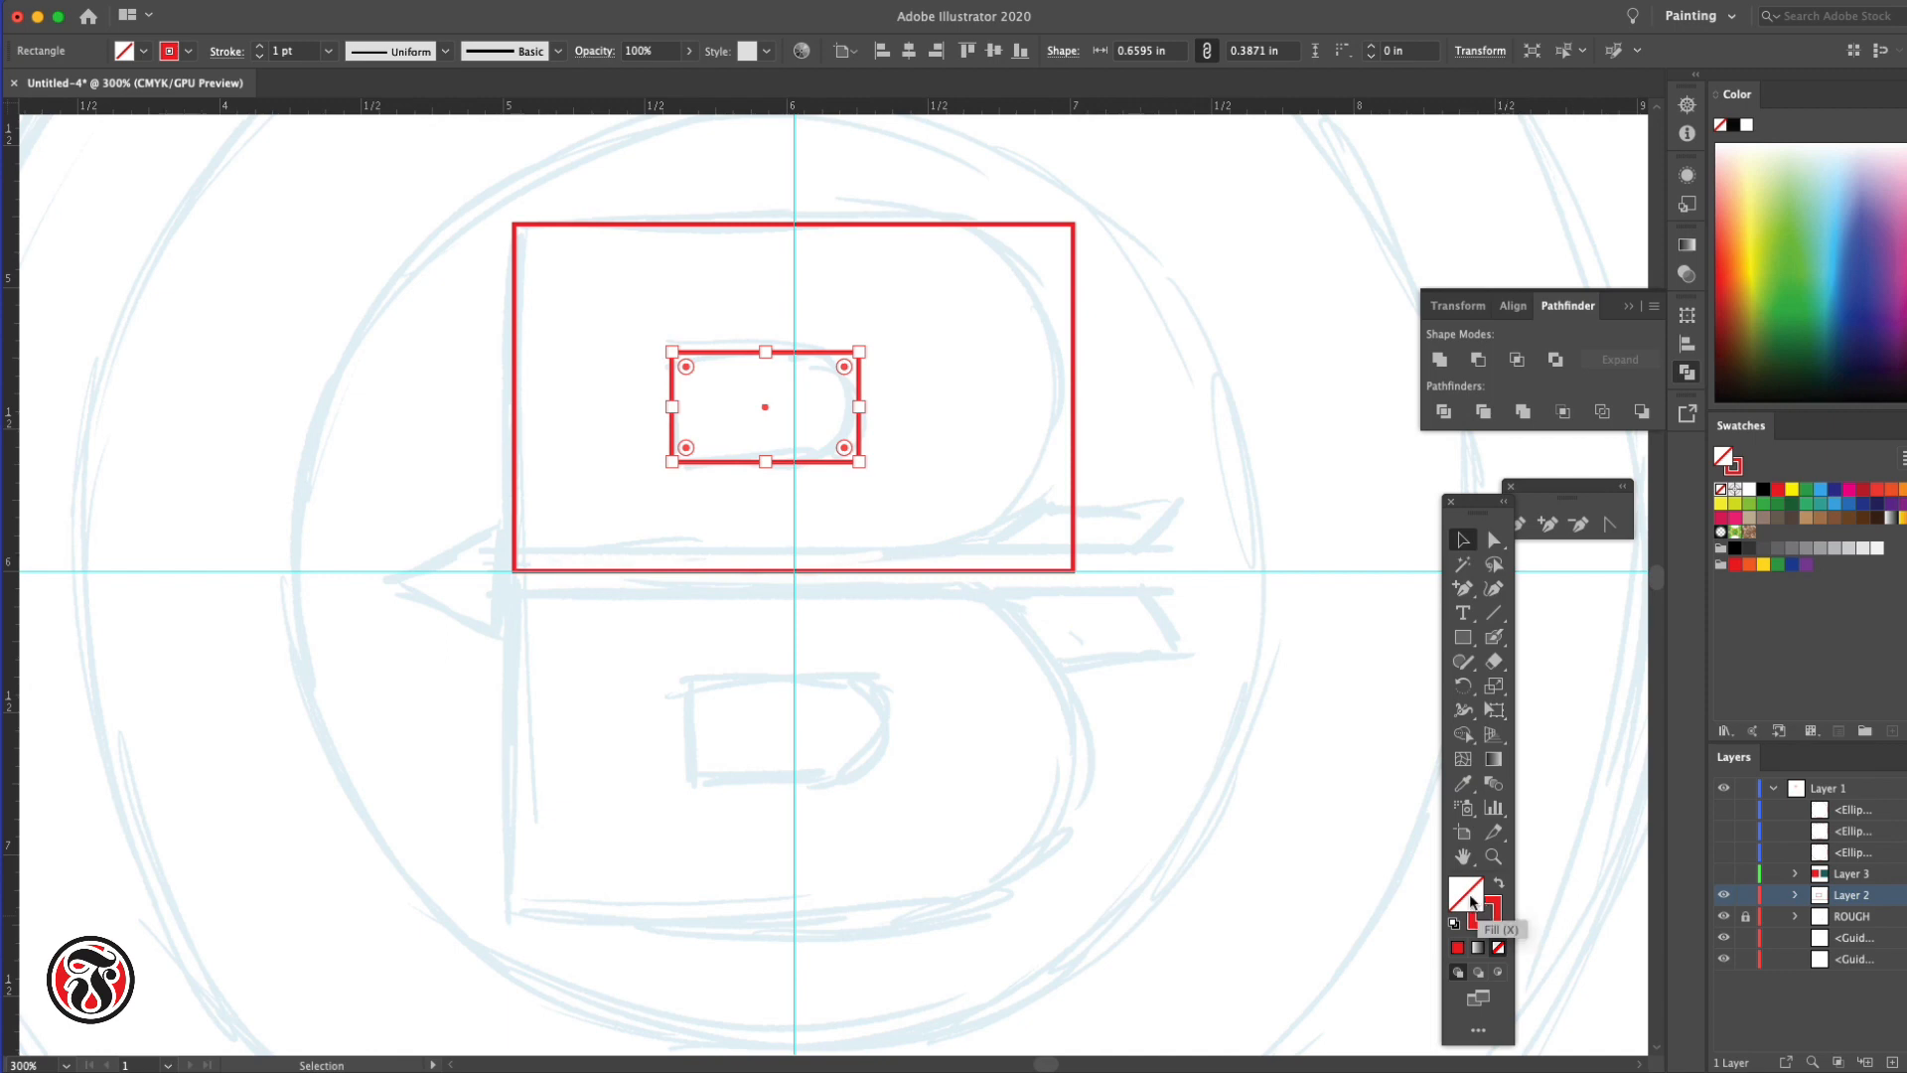
double_click(1471, 901)
mouse_move(842, 527)
mouse_down()
mouse_move(770, 520)
mouse_move(700, 389)
mouse_up()
click(1218, 413)
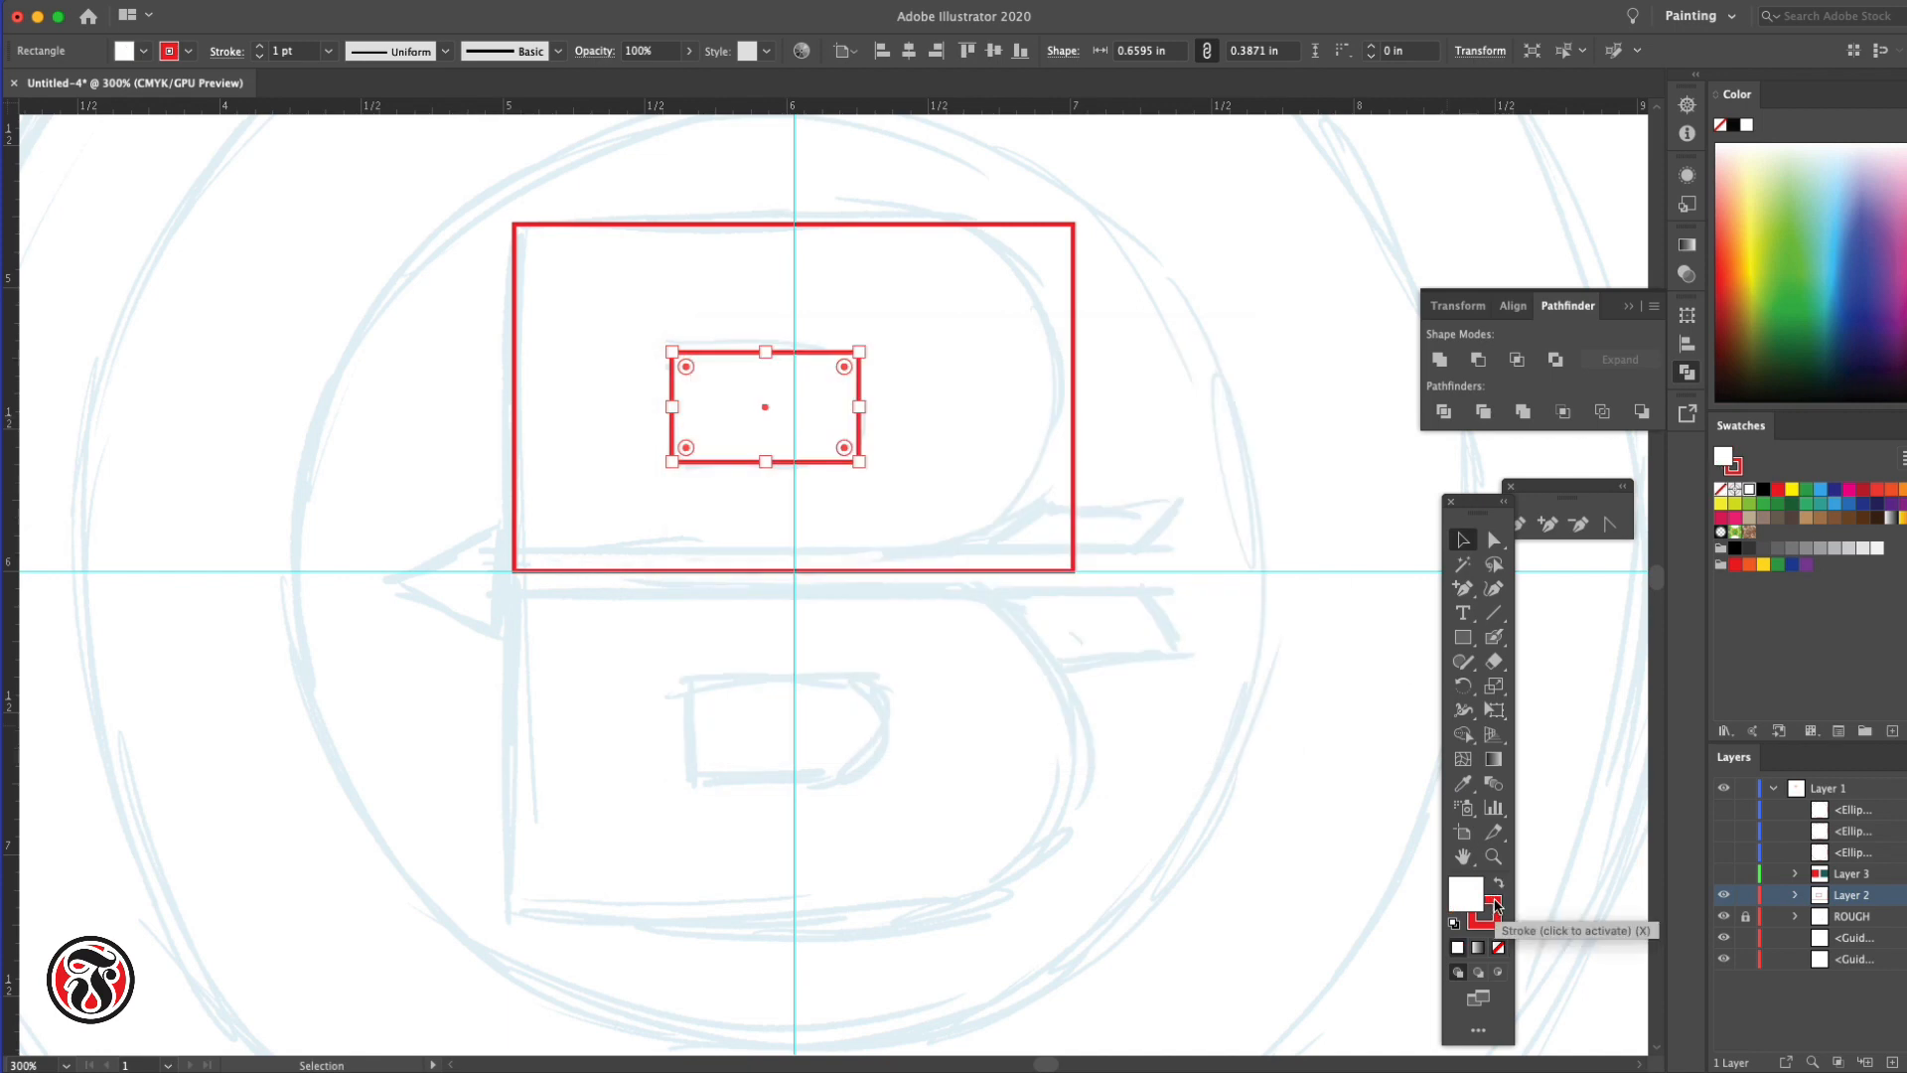
click(1490, 932)
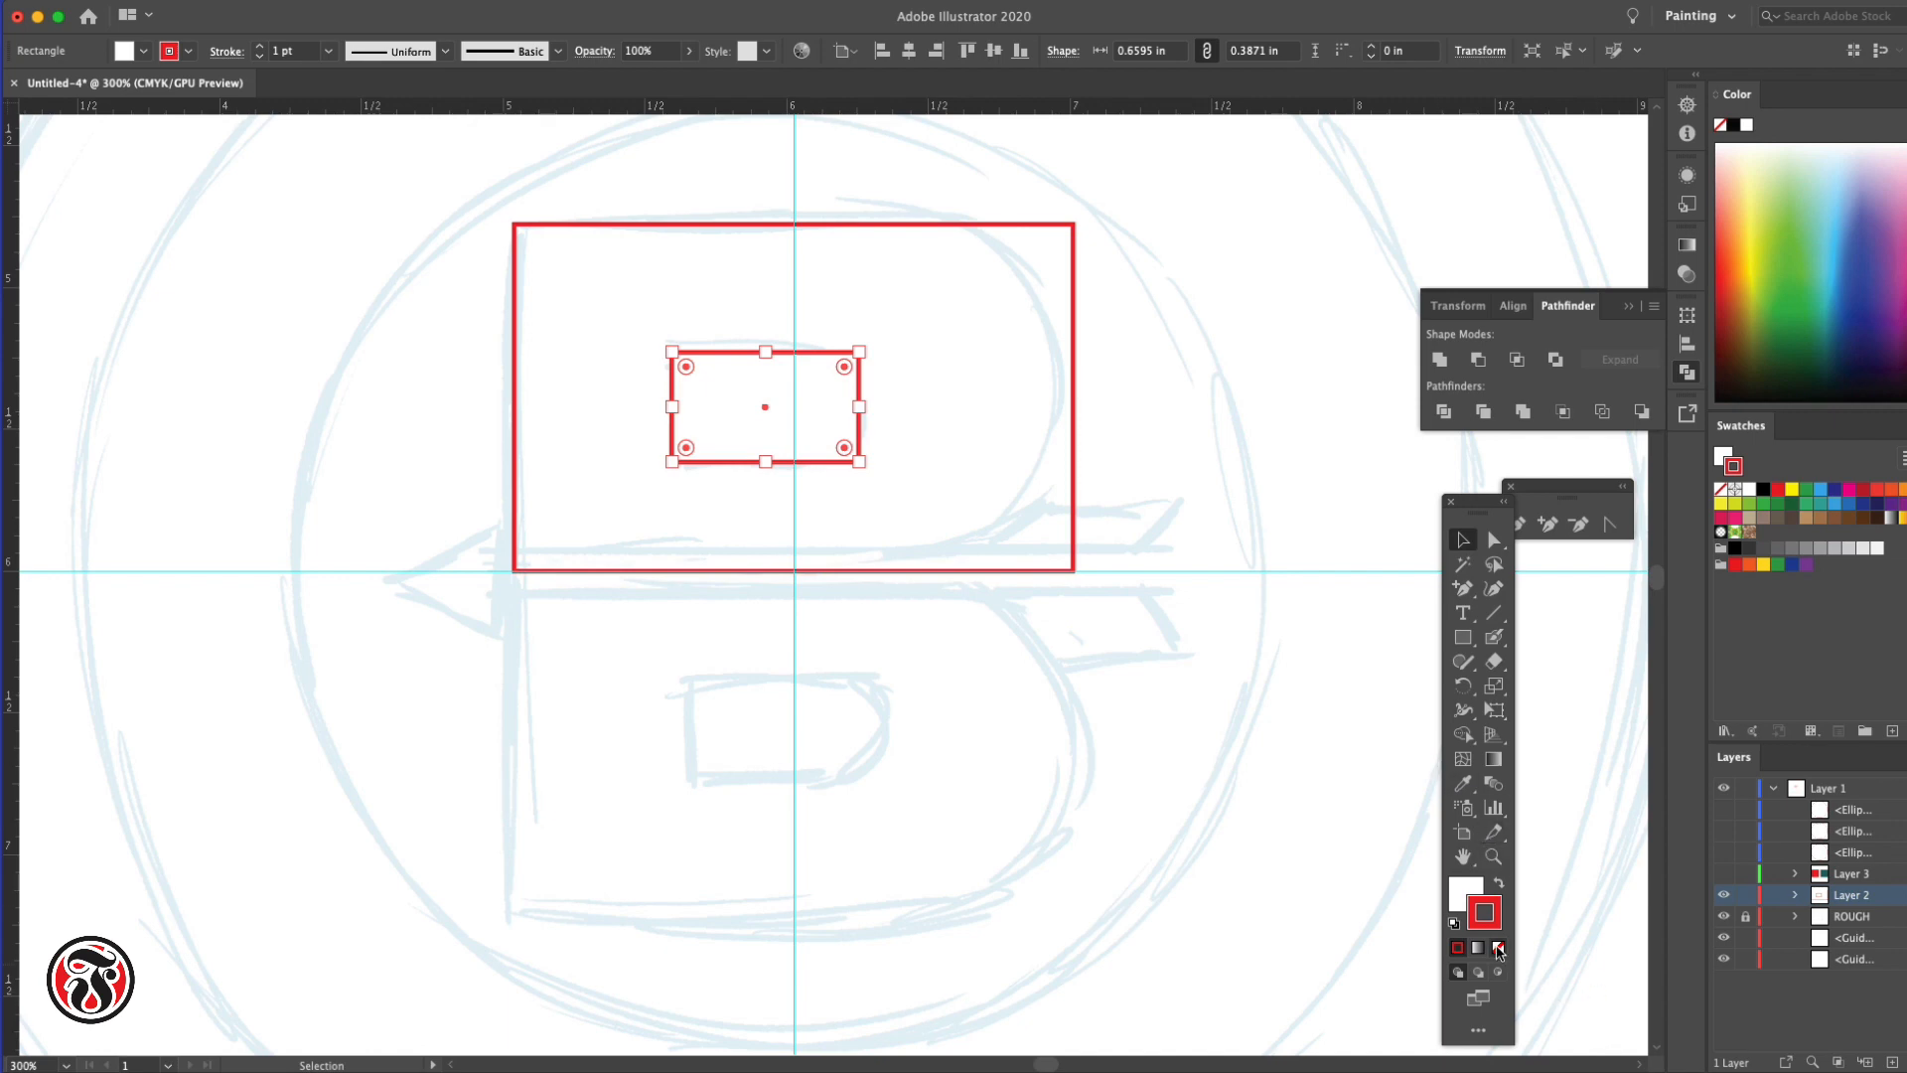
click(1498, 948)
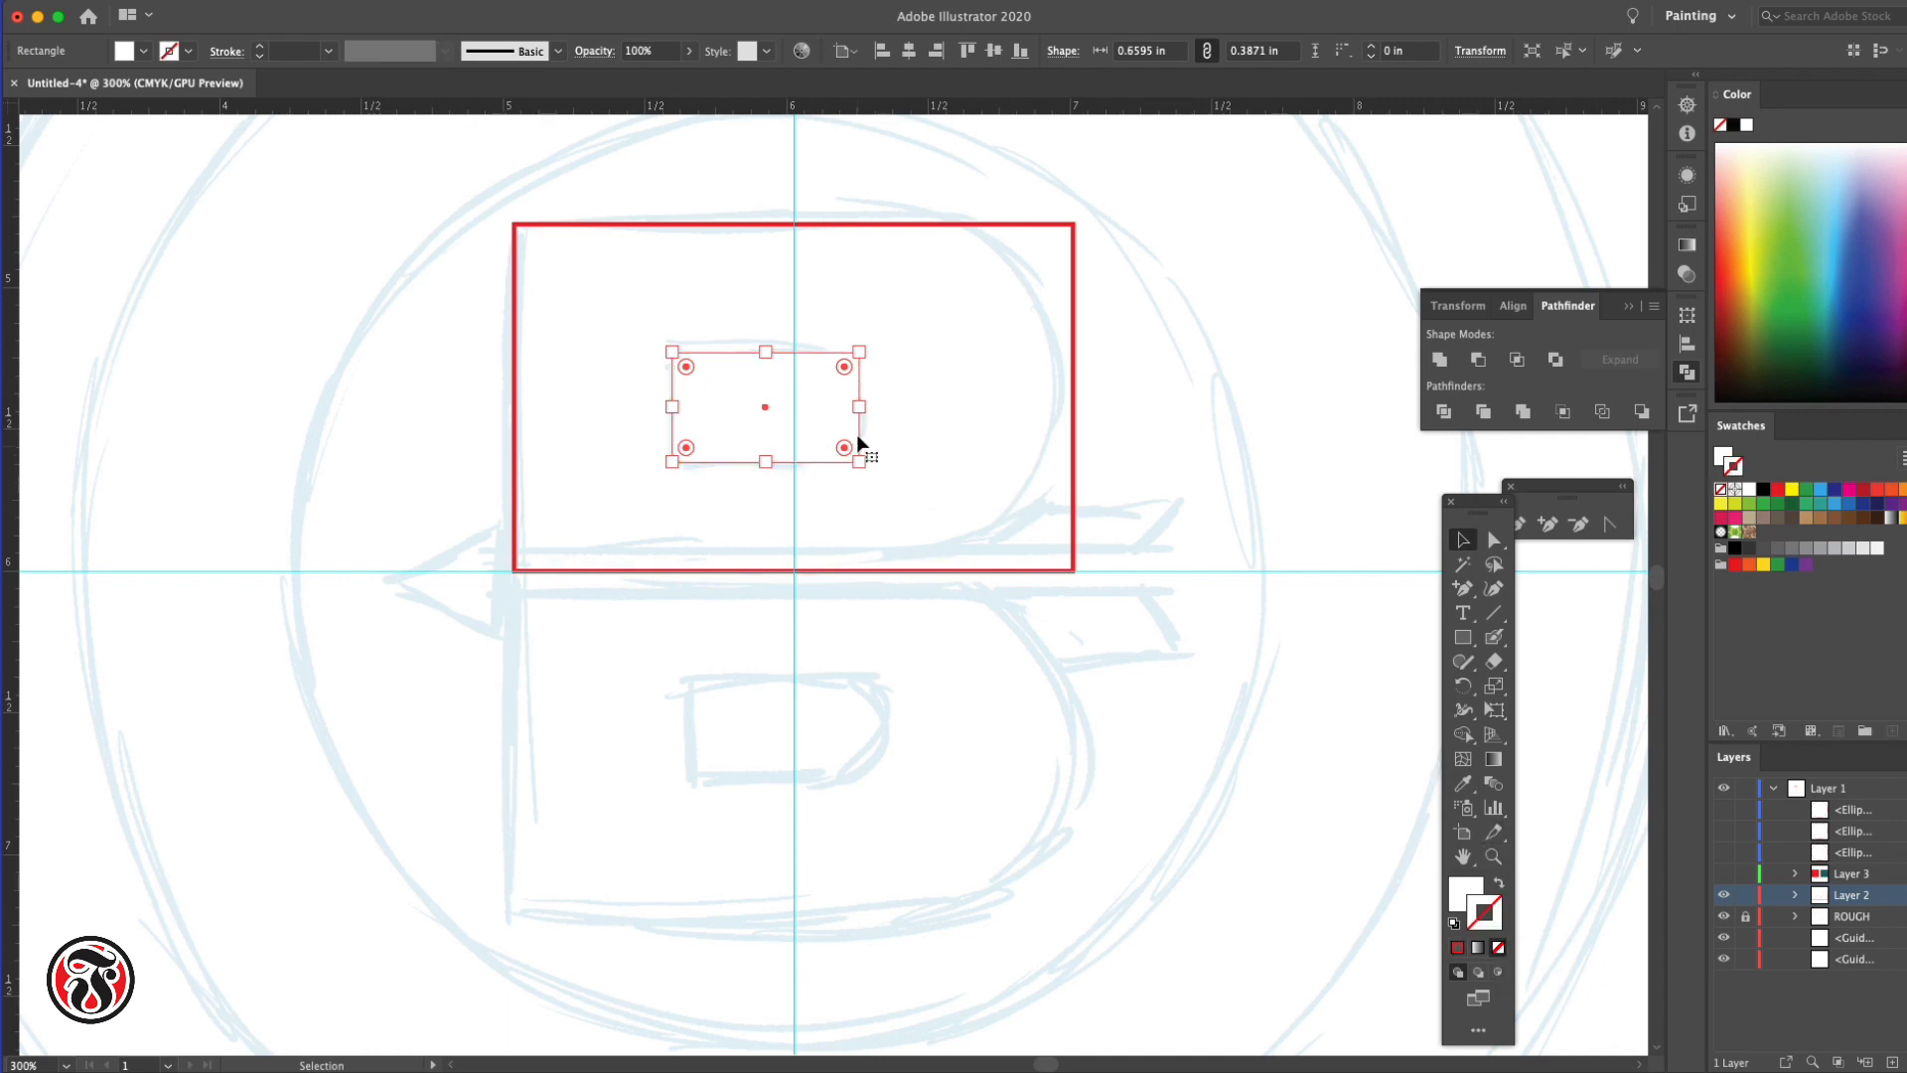
click(1178, 486)
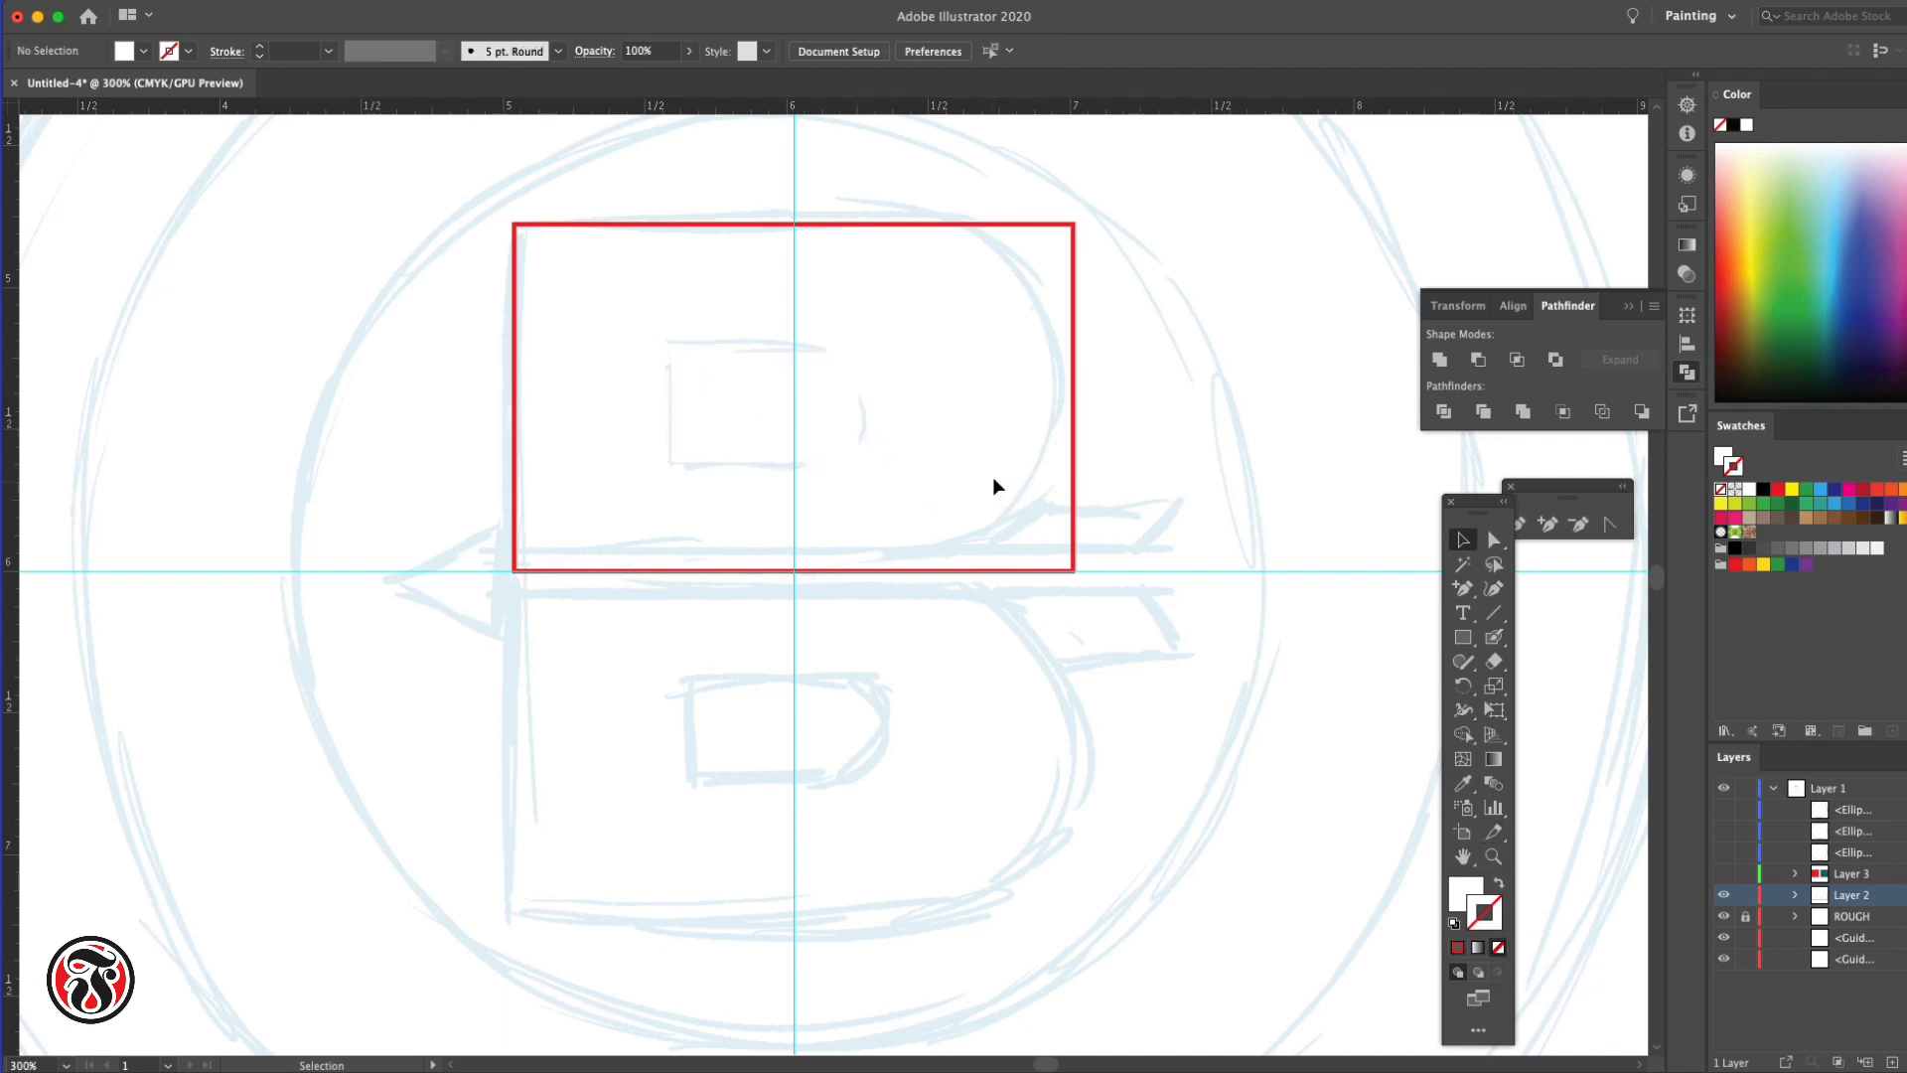
Swap the large rectangle's fill and stroke, making it solid red without an outline
click(1074, 467)
click(1499, 884)
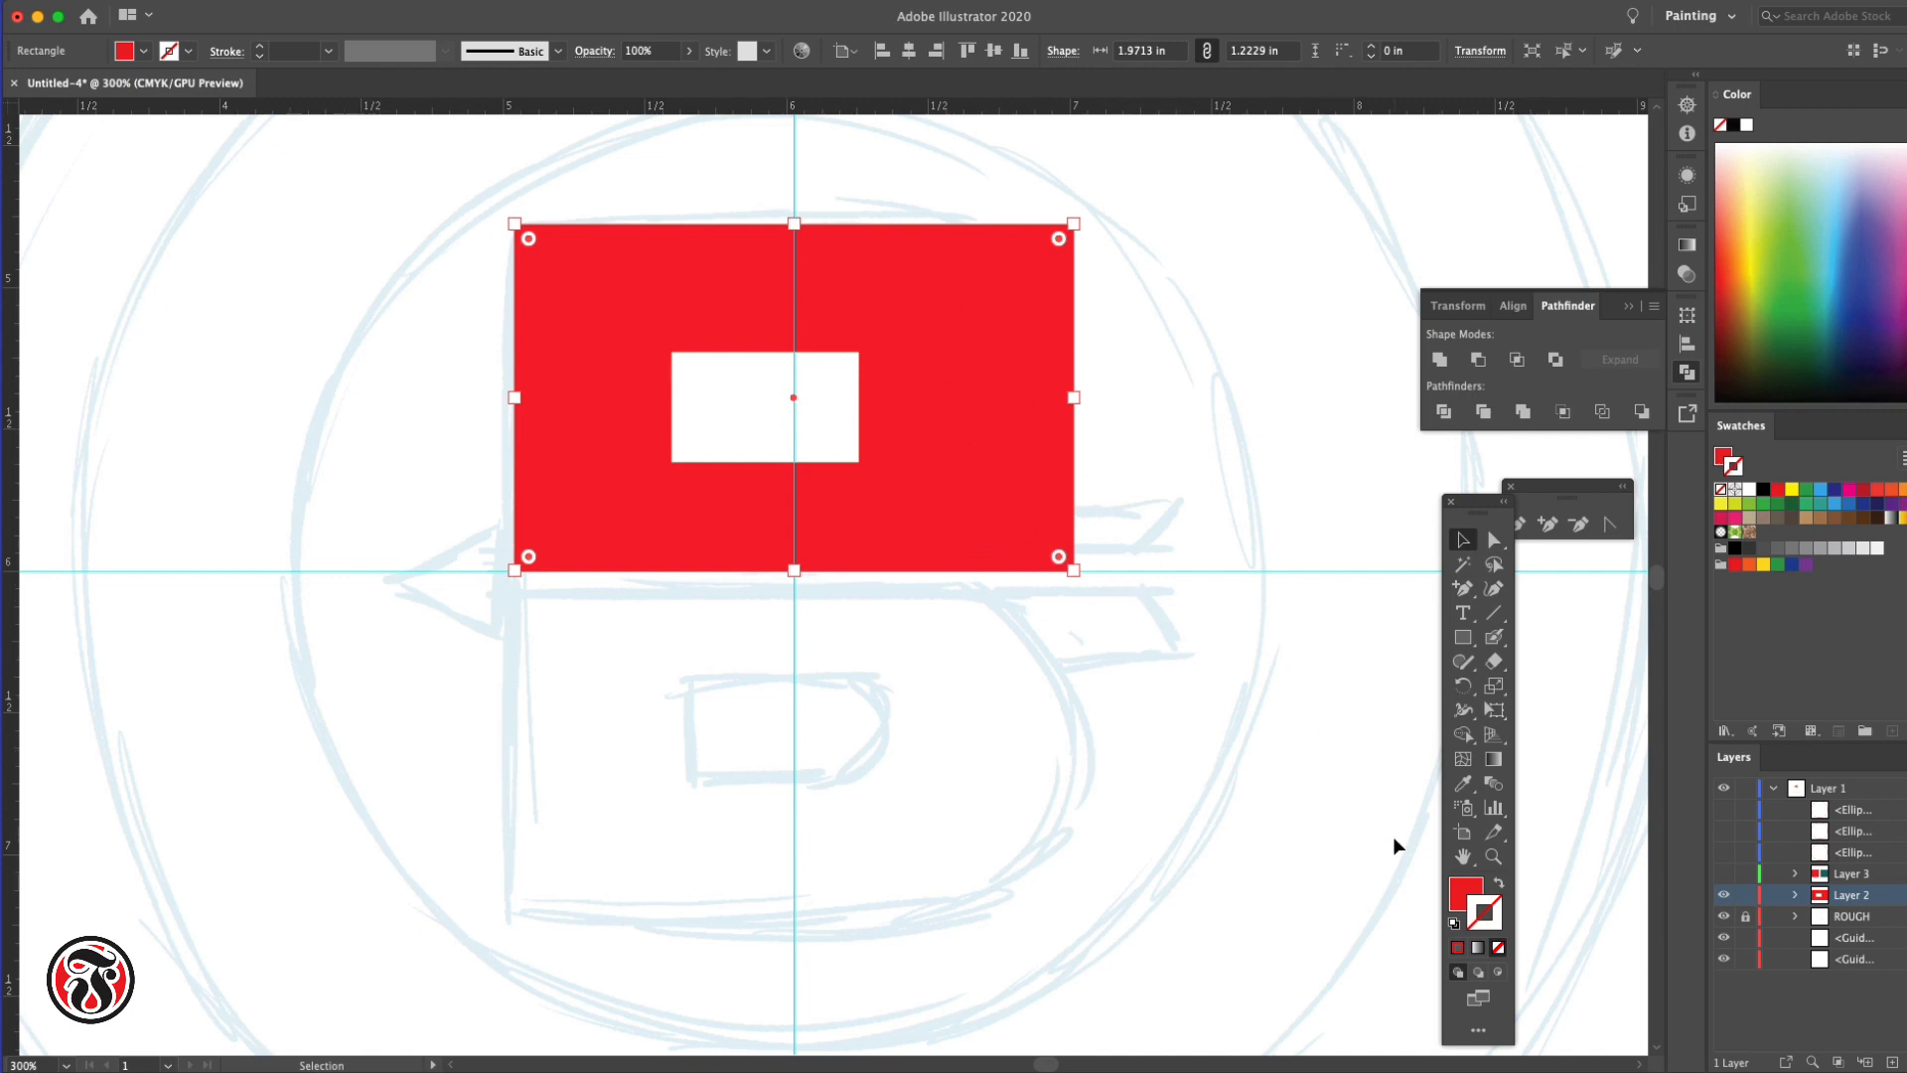
click(1316, 586)
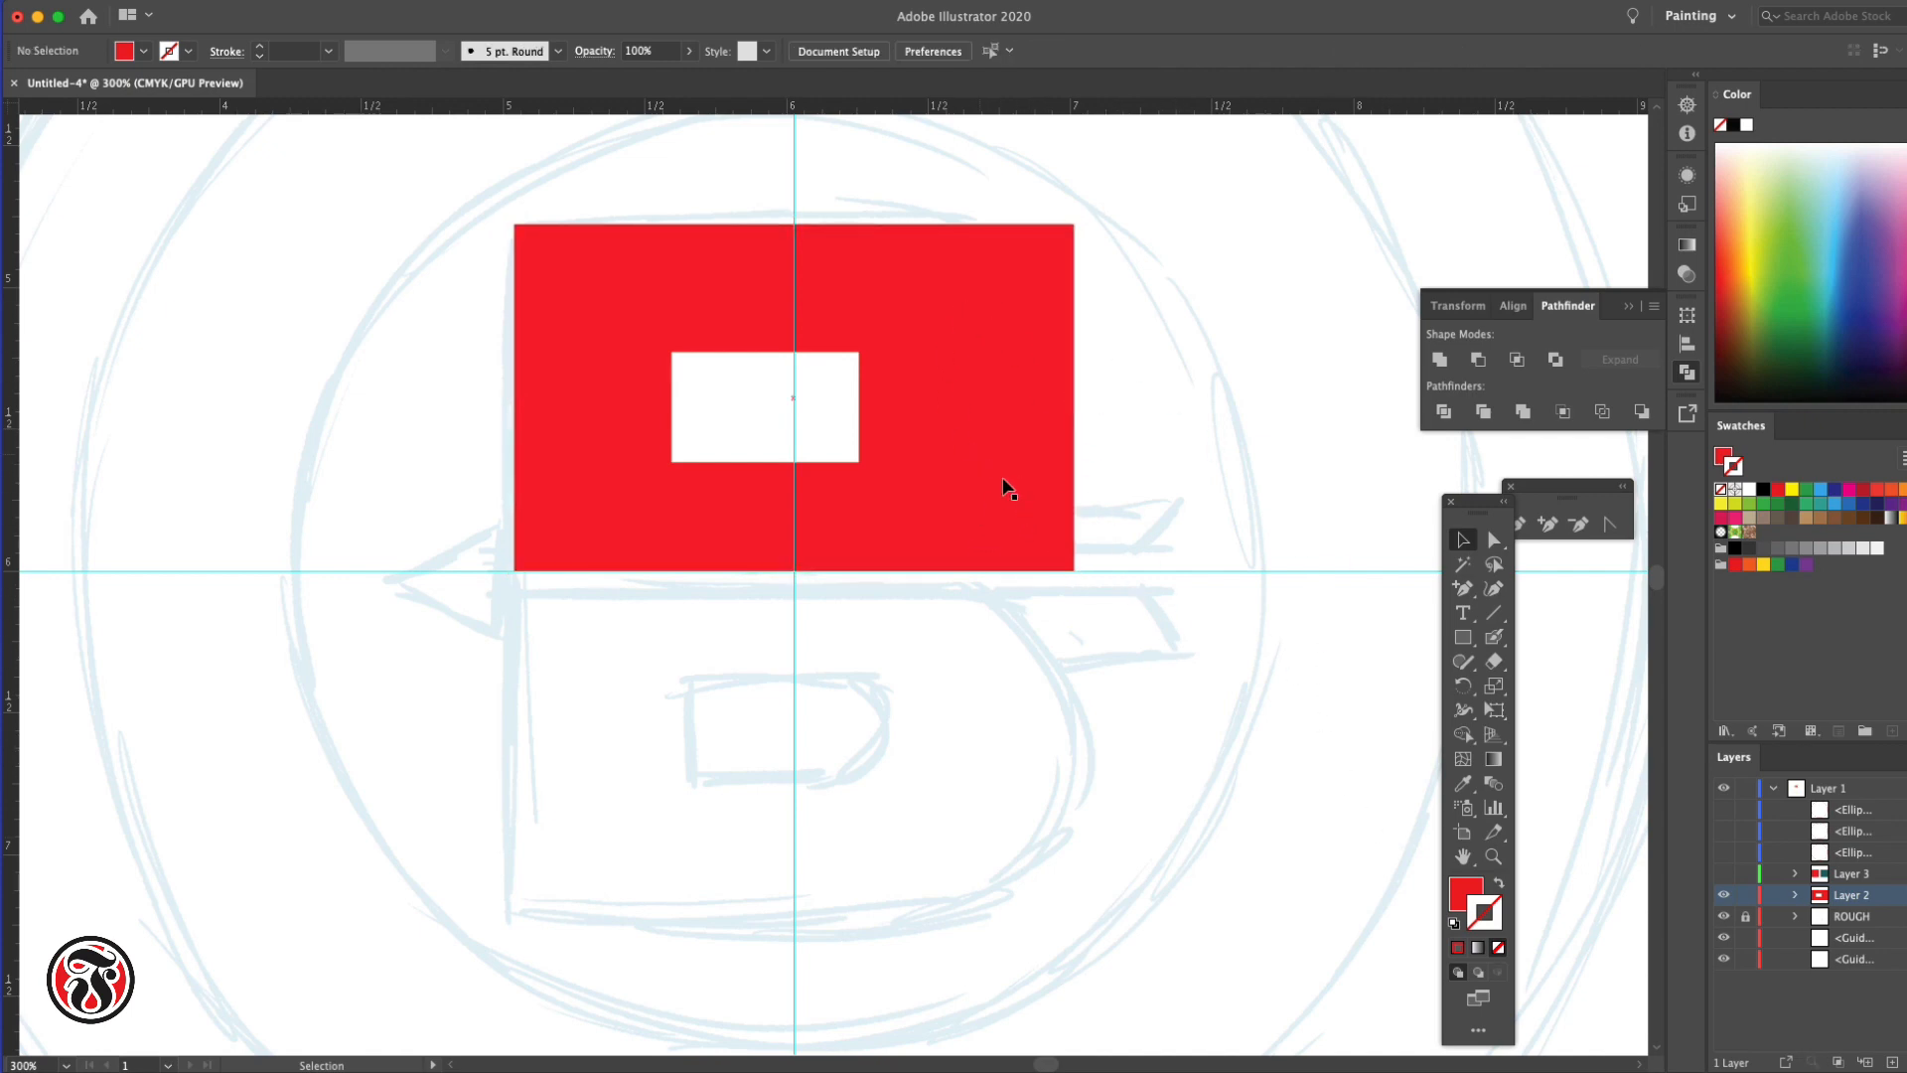
click(1059, 548)
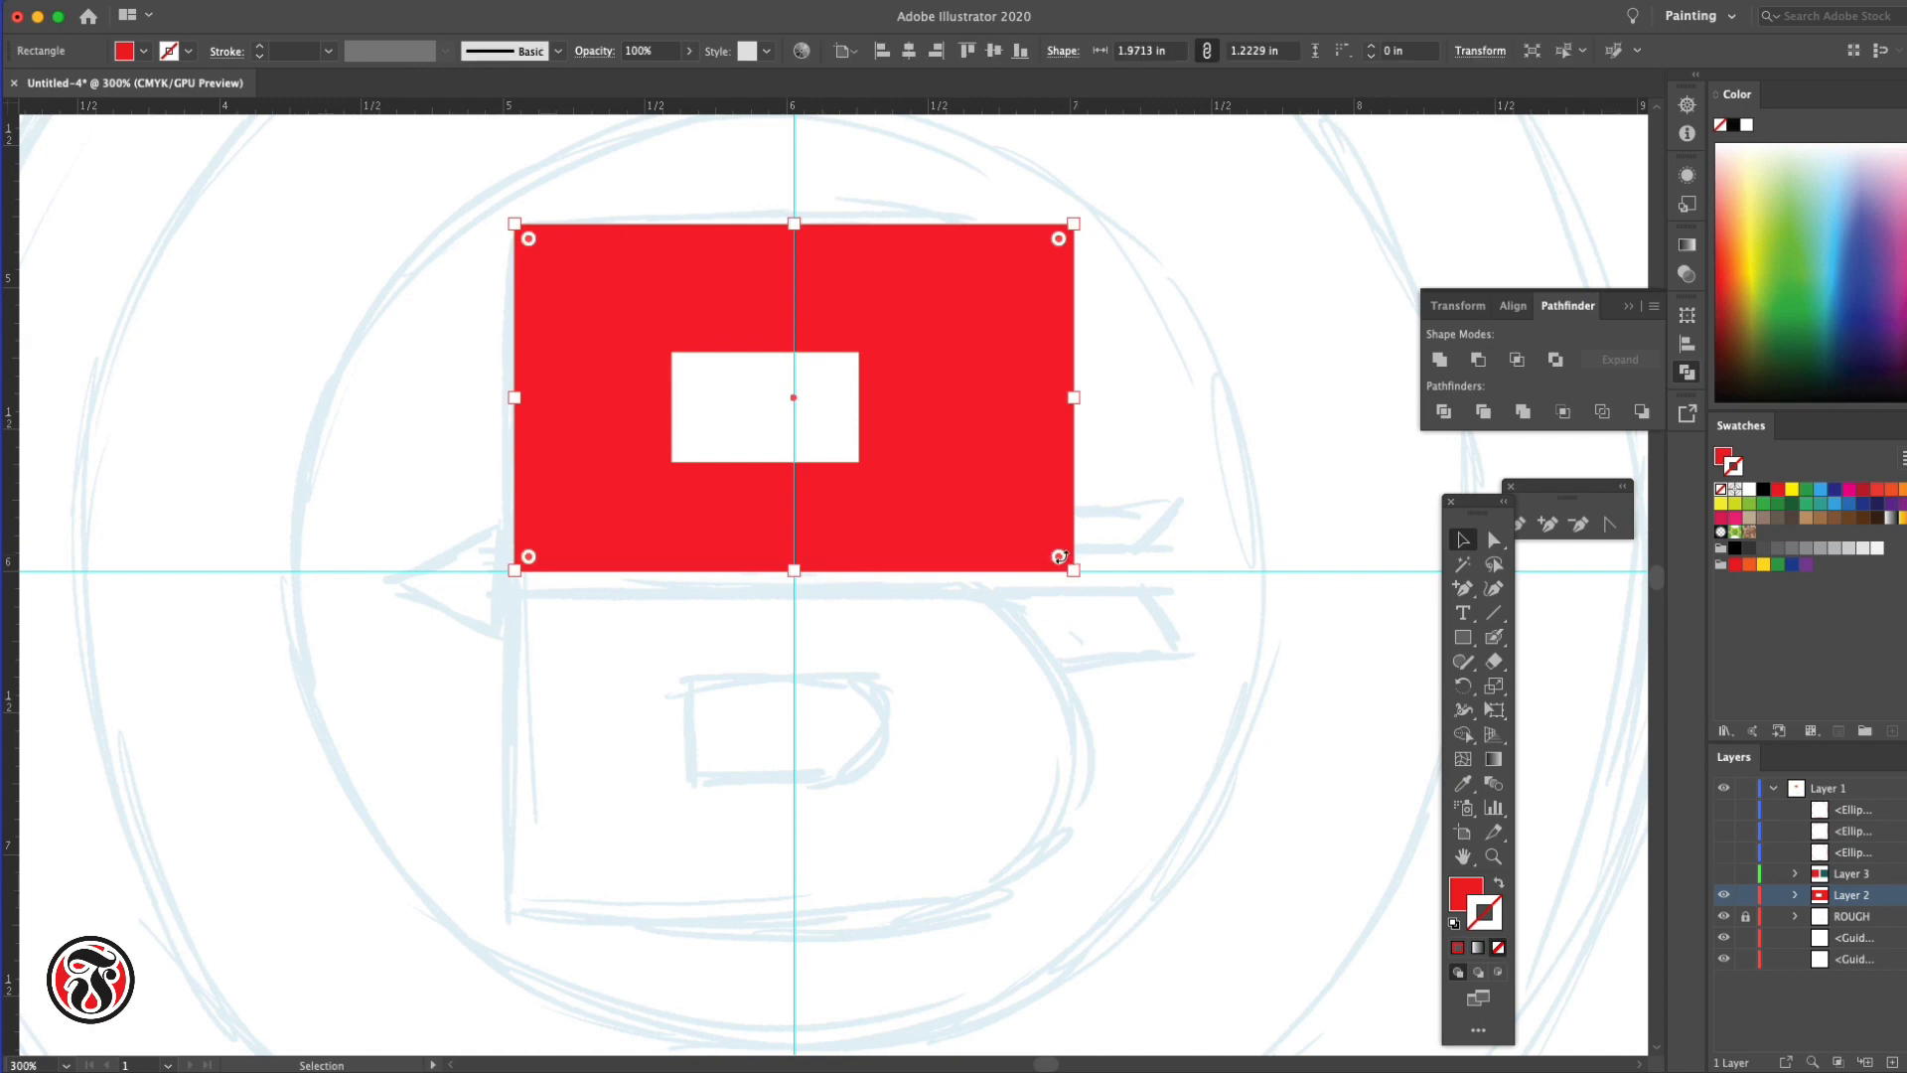
click(1494, 539)
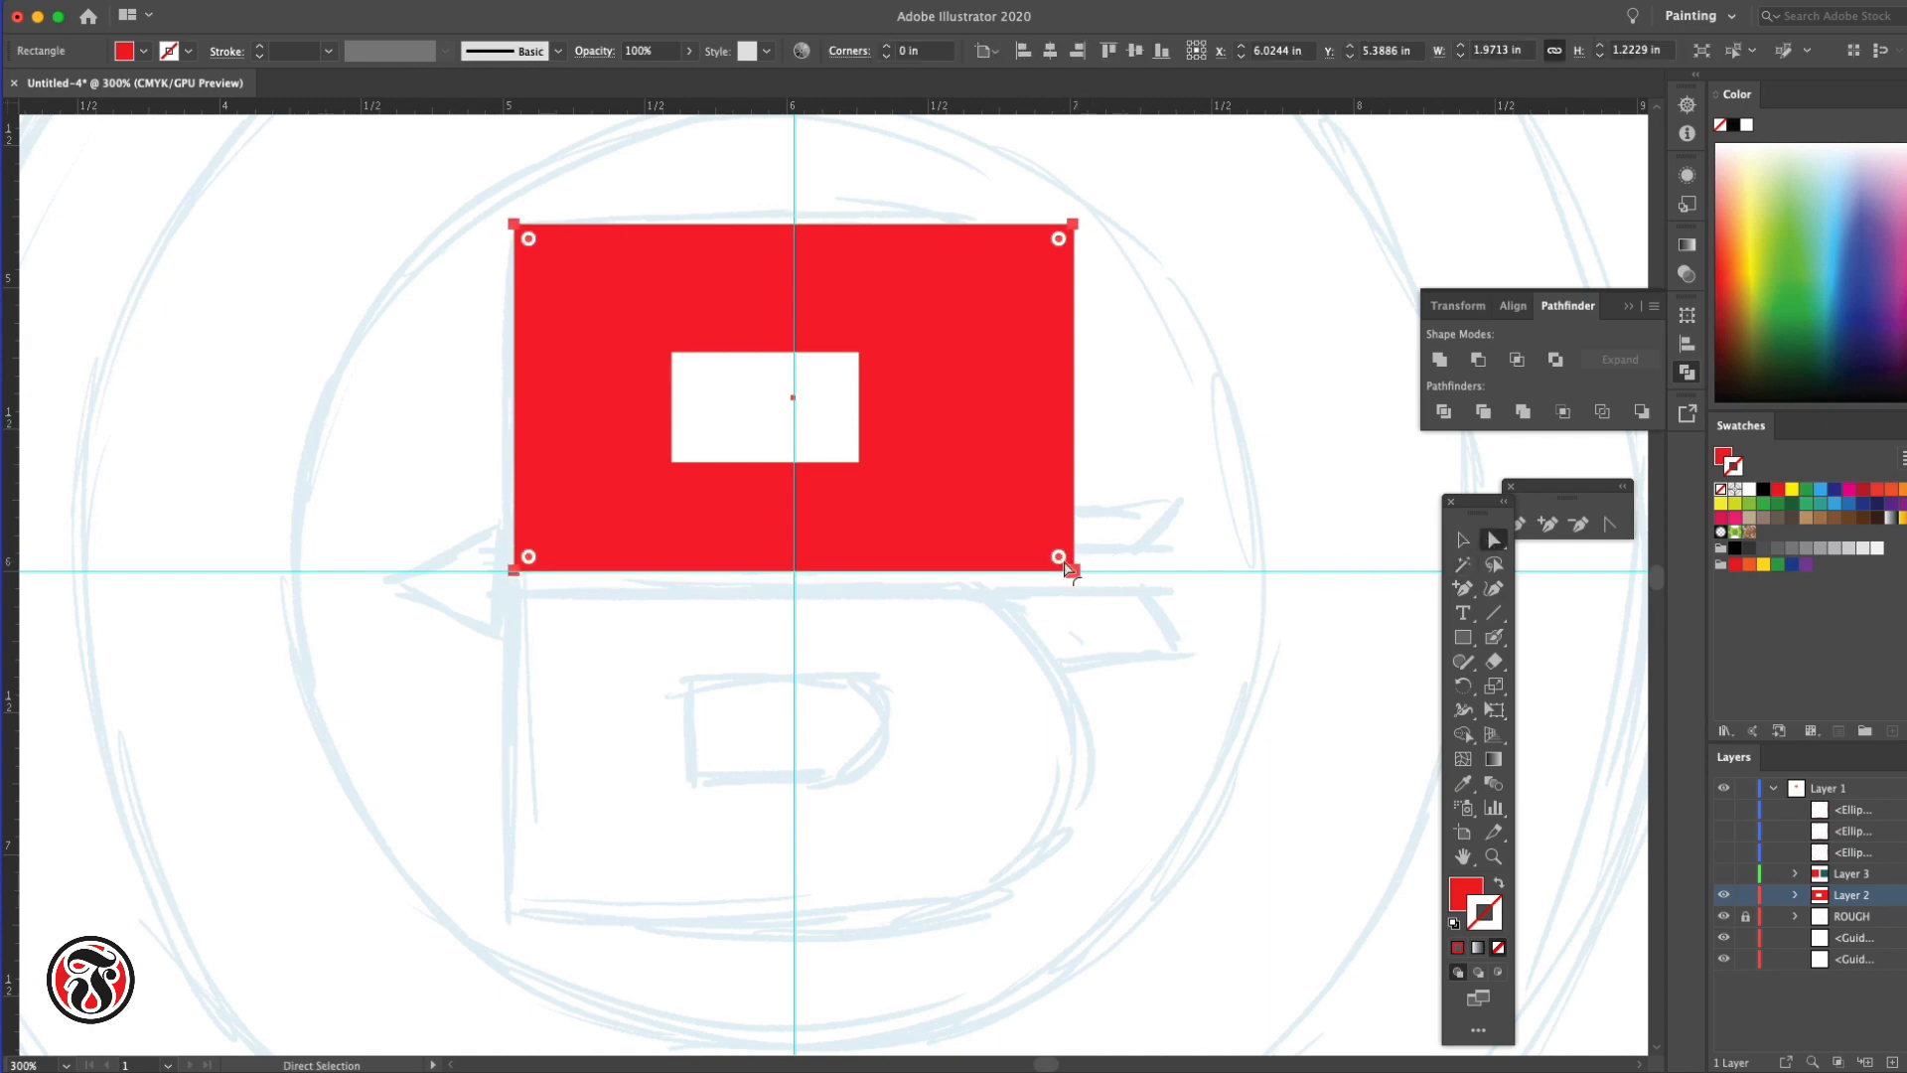
drag(1059, 557, 1050, 548)
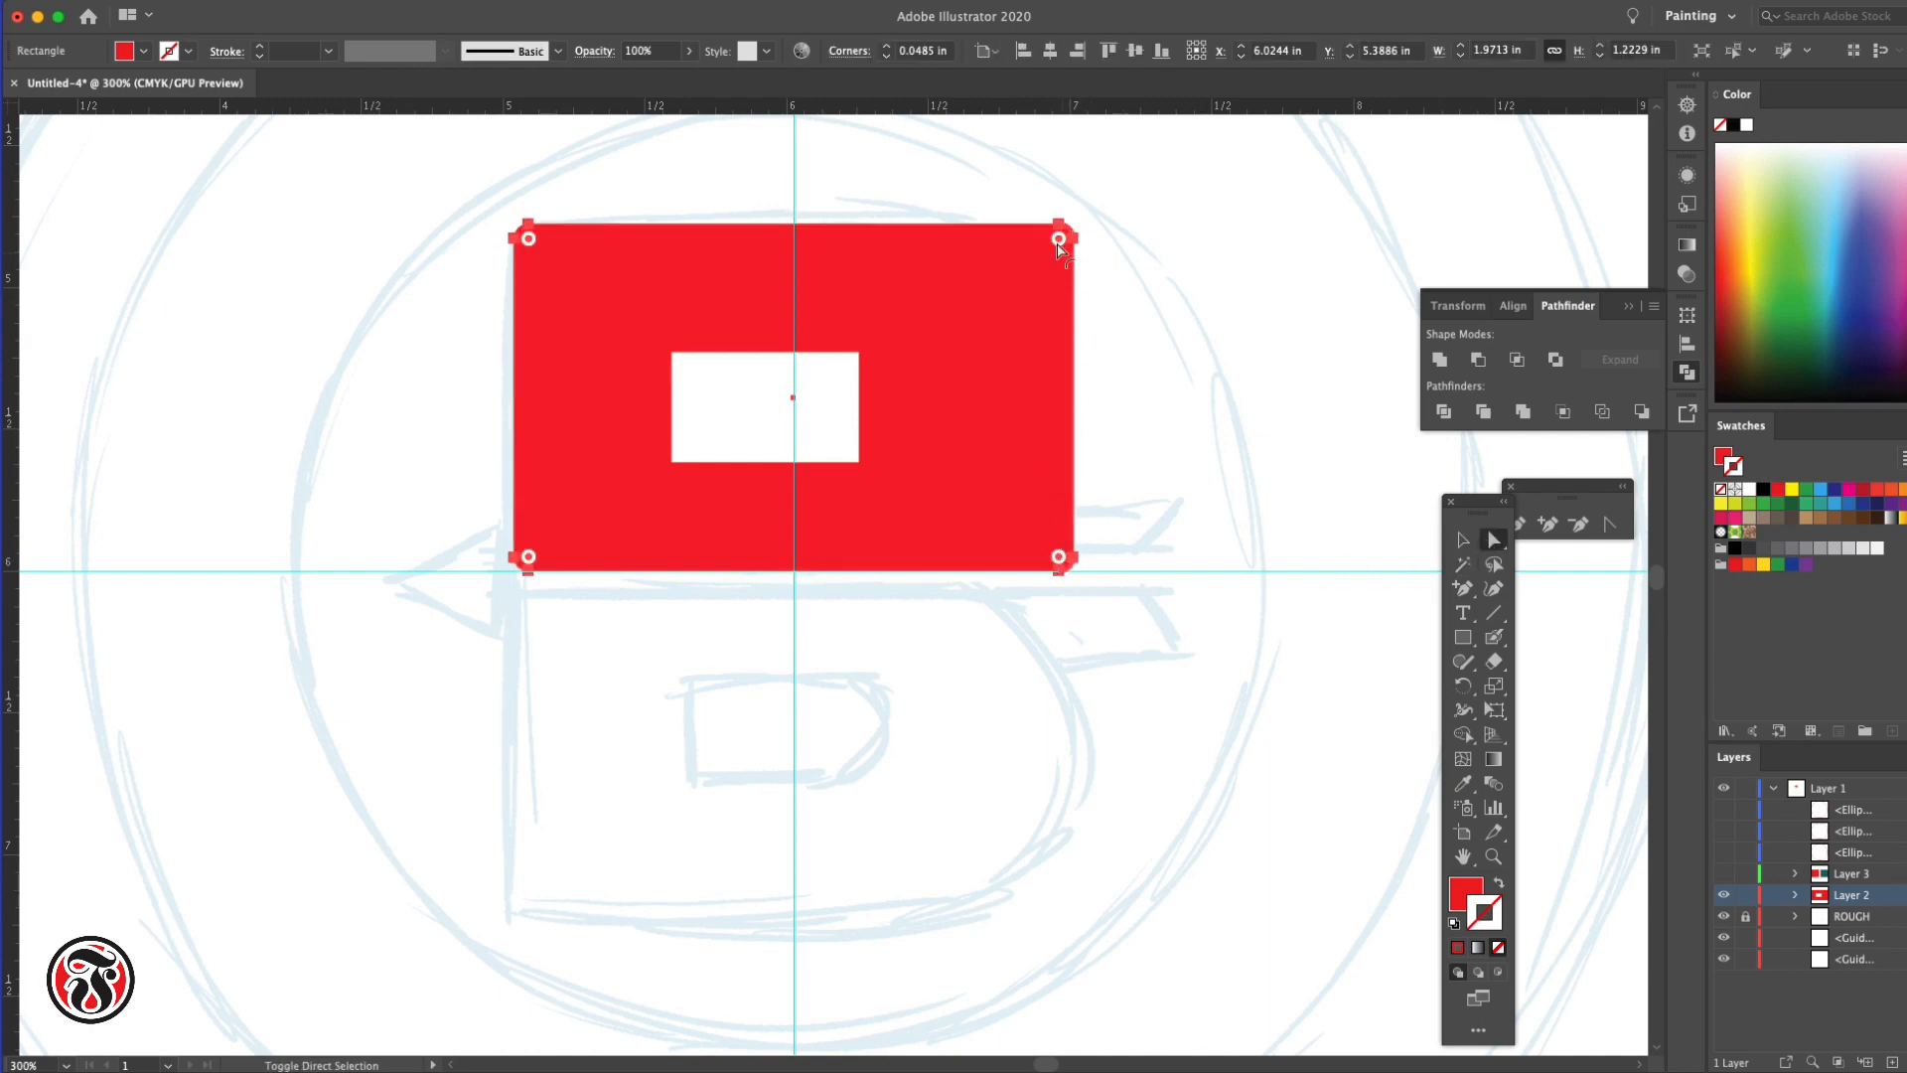
drag(1059, 238, 876, 338)
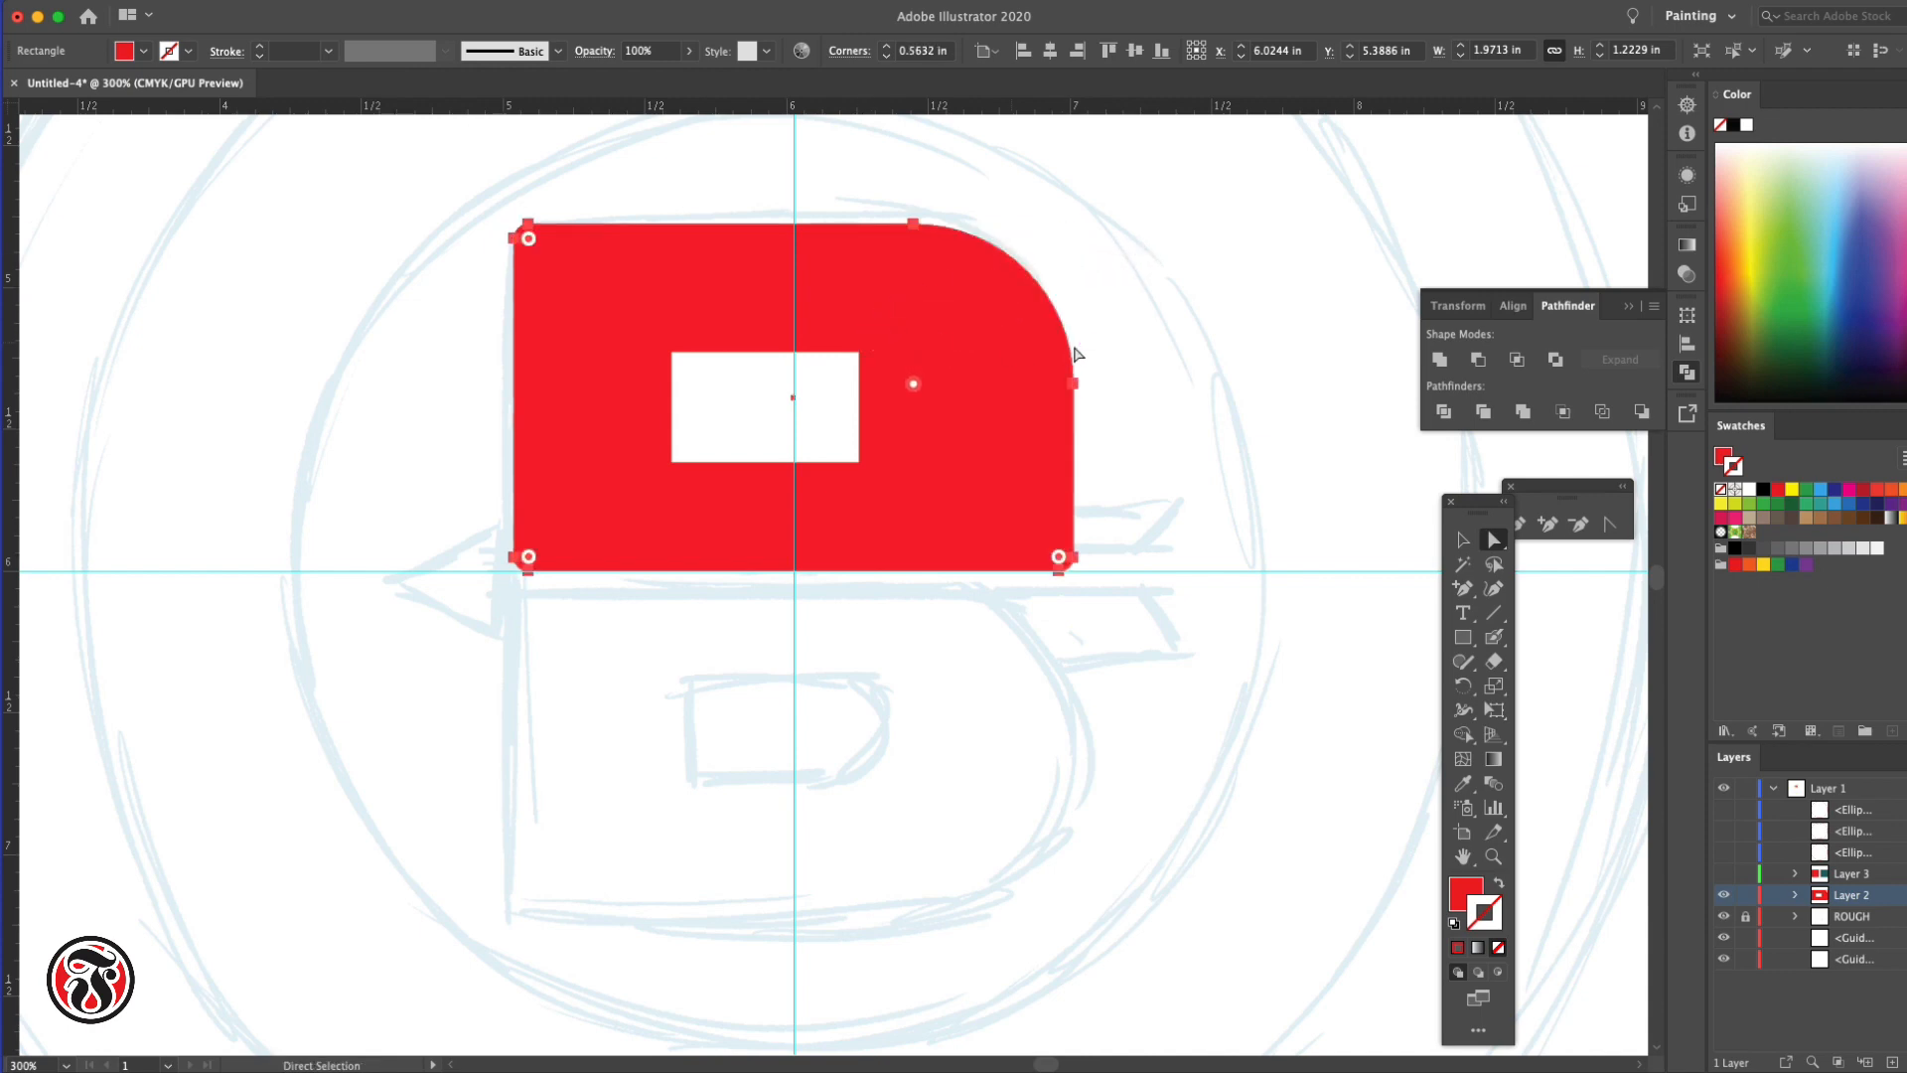
key(super+z)
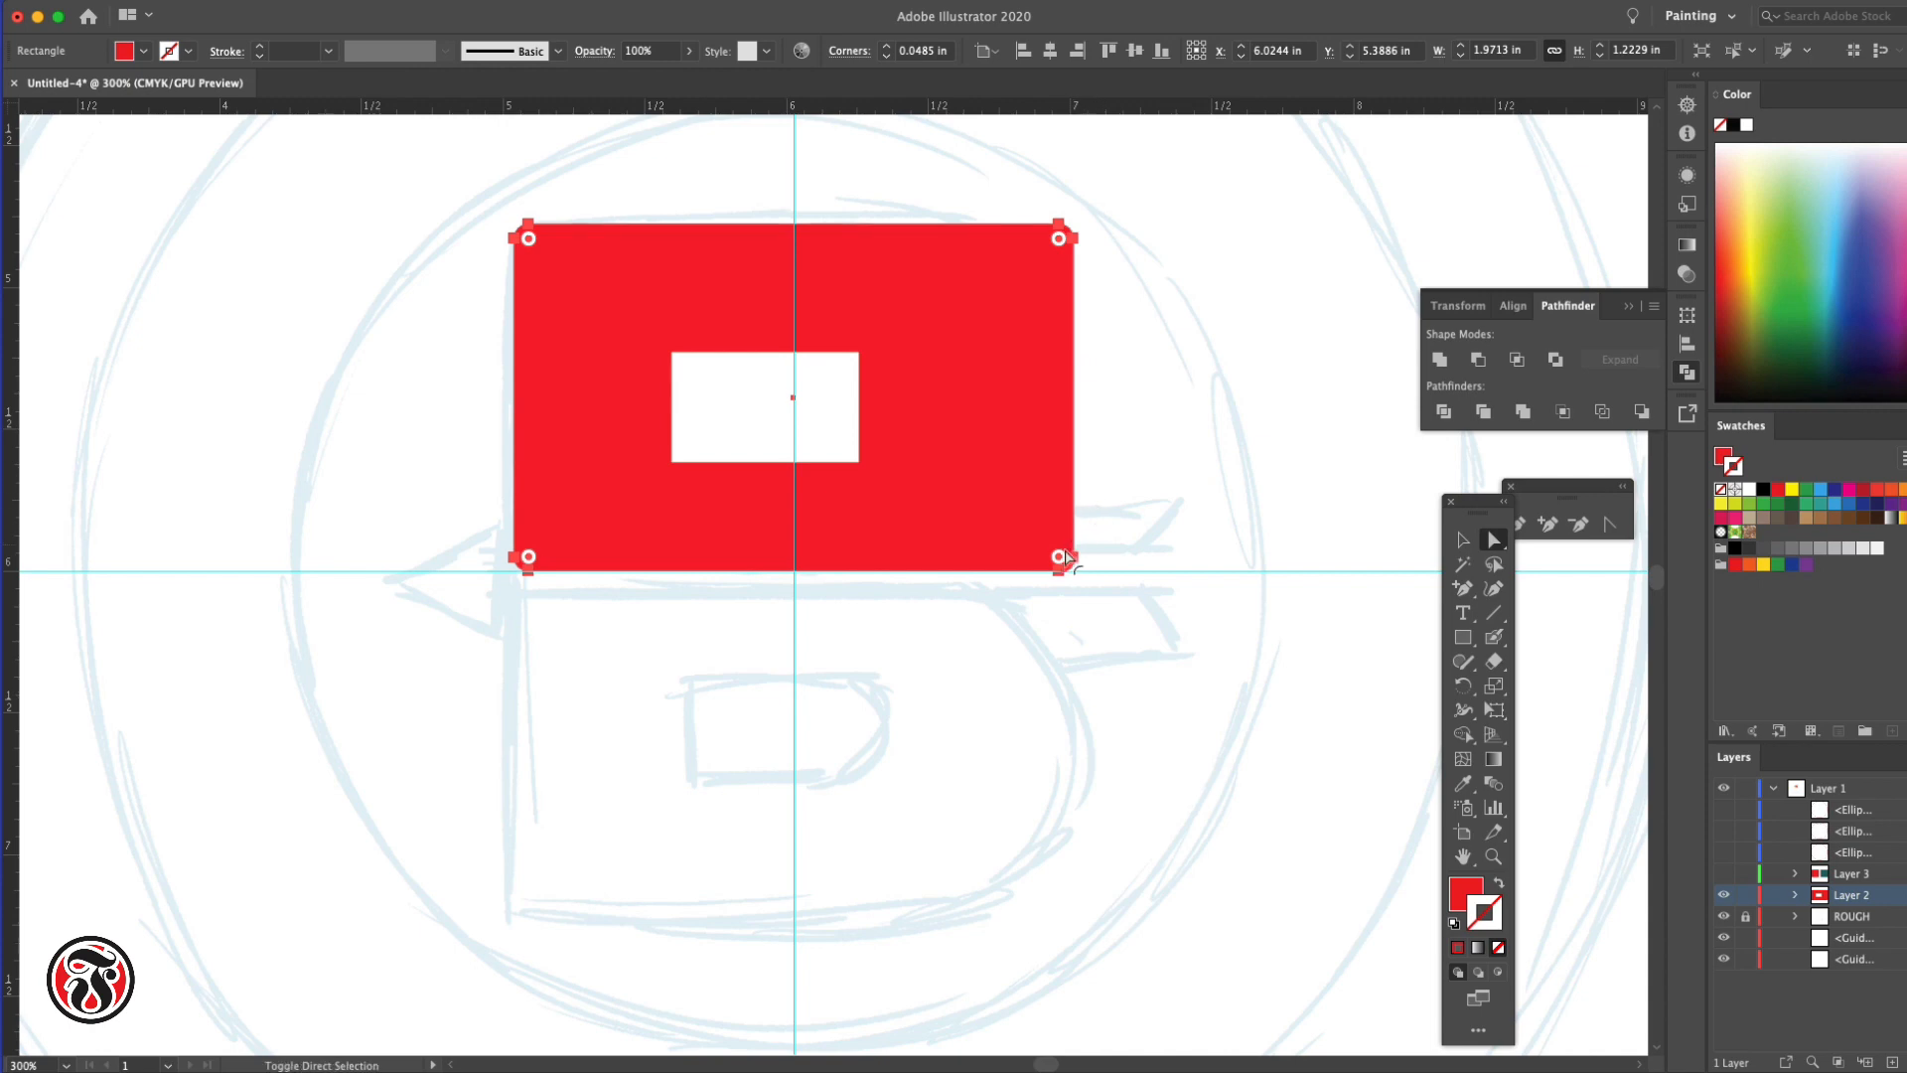
drag(1058, 558, 933, 422)
key(super+z)
click(1403, 537)
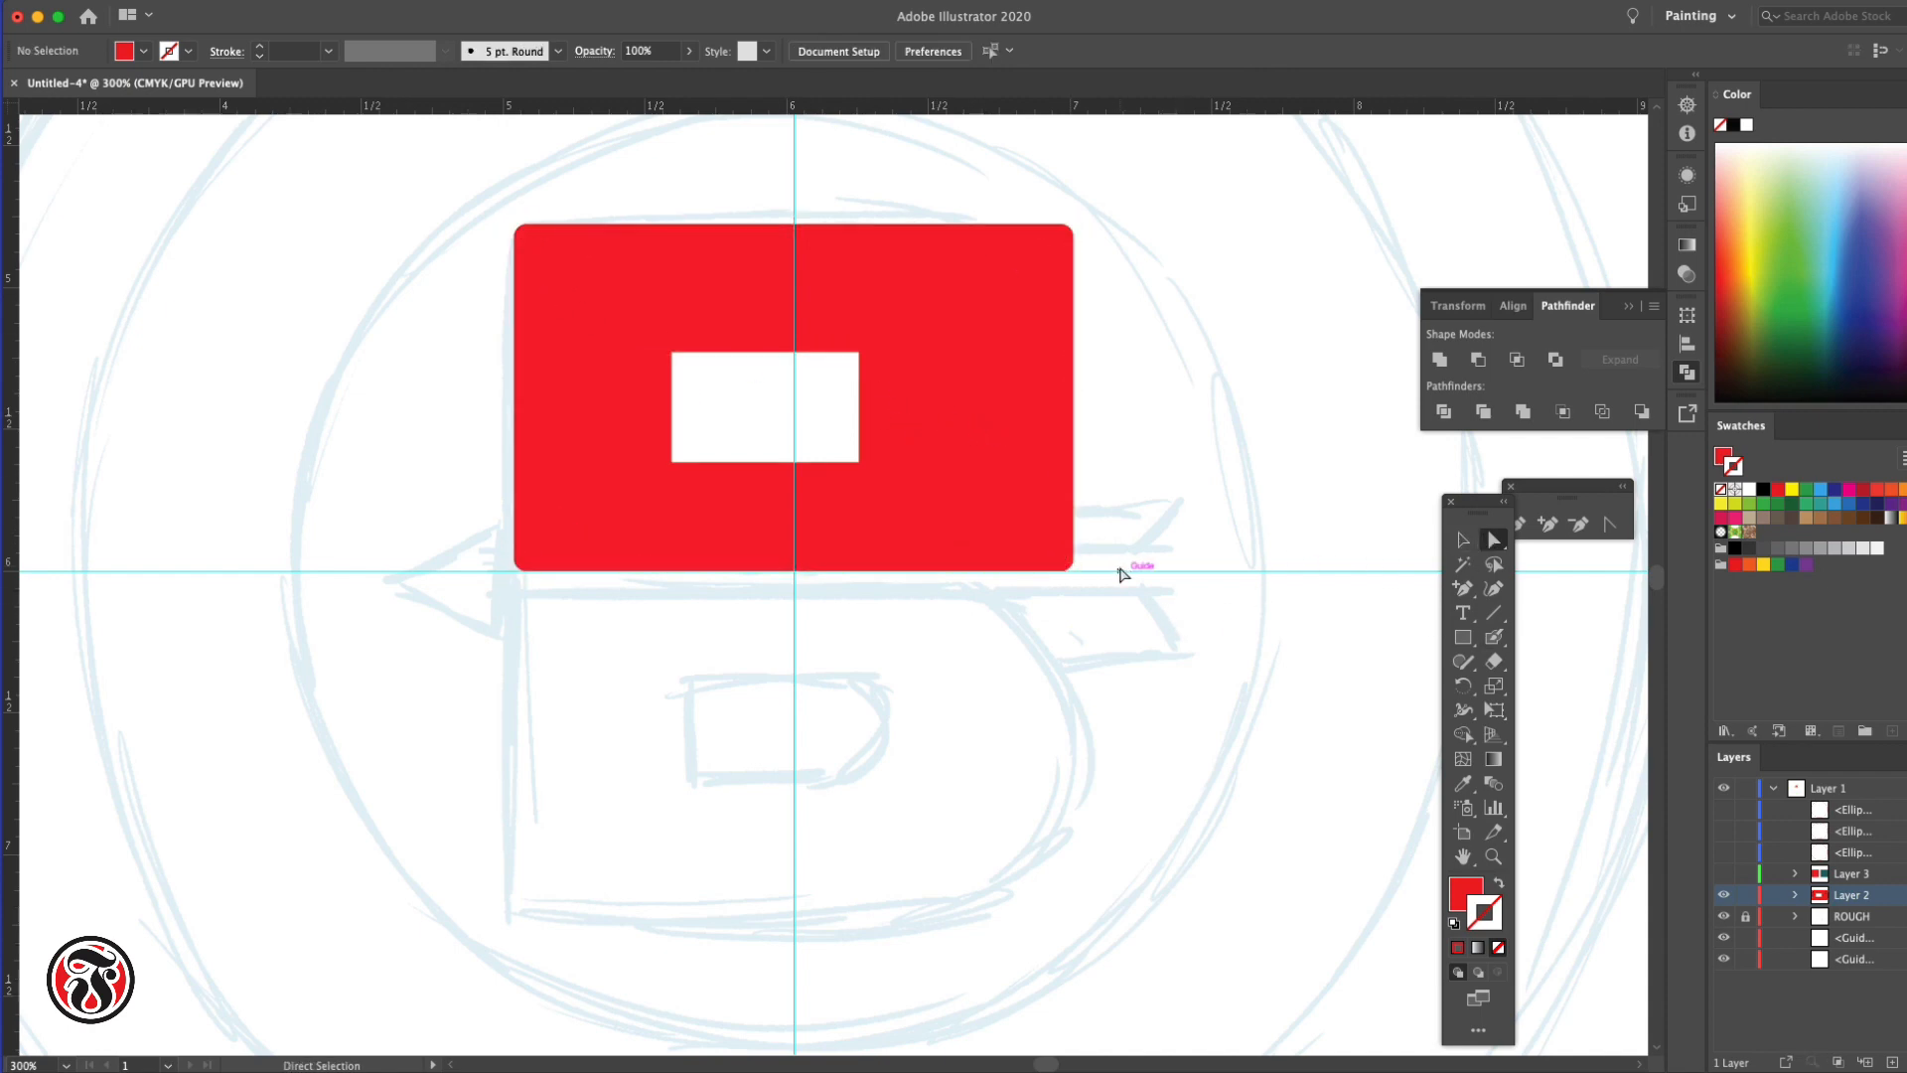
key(super+a)
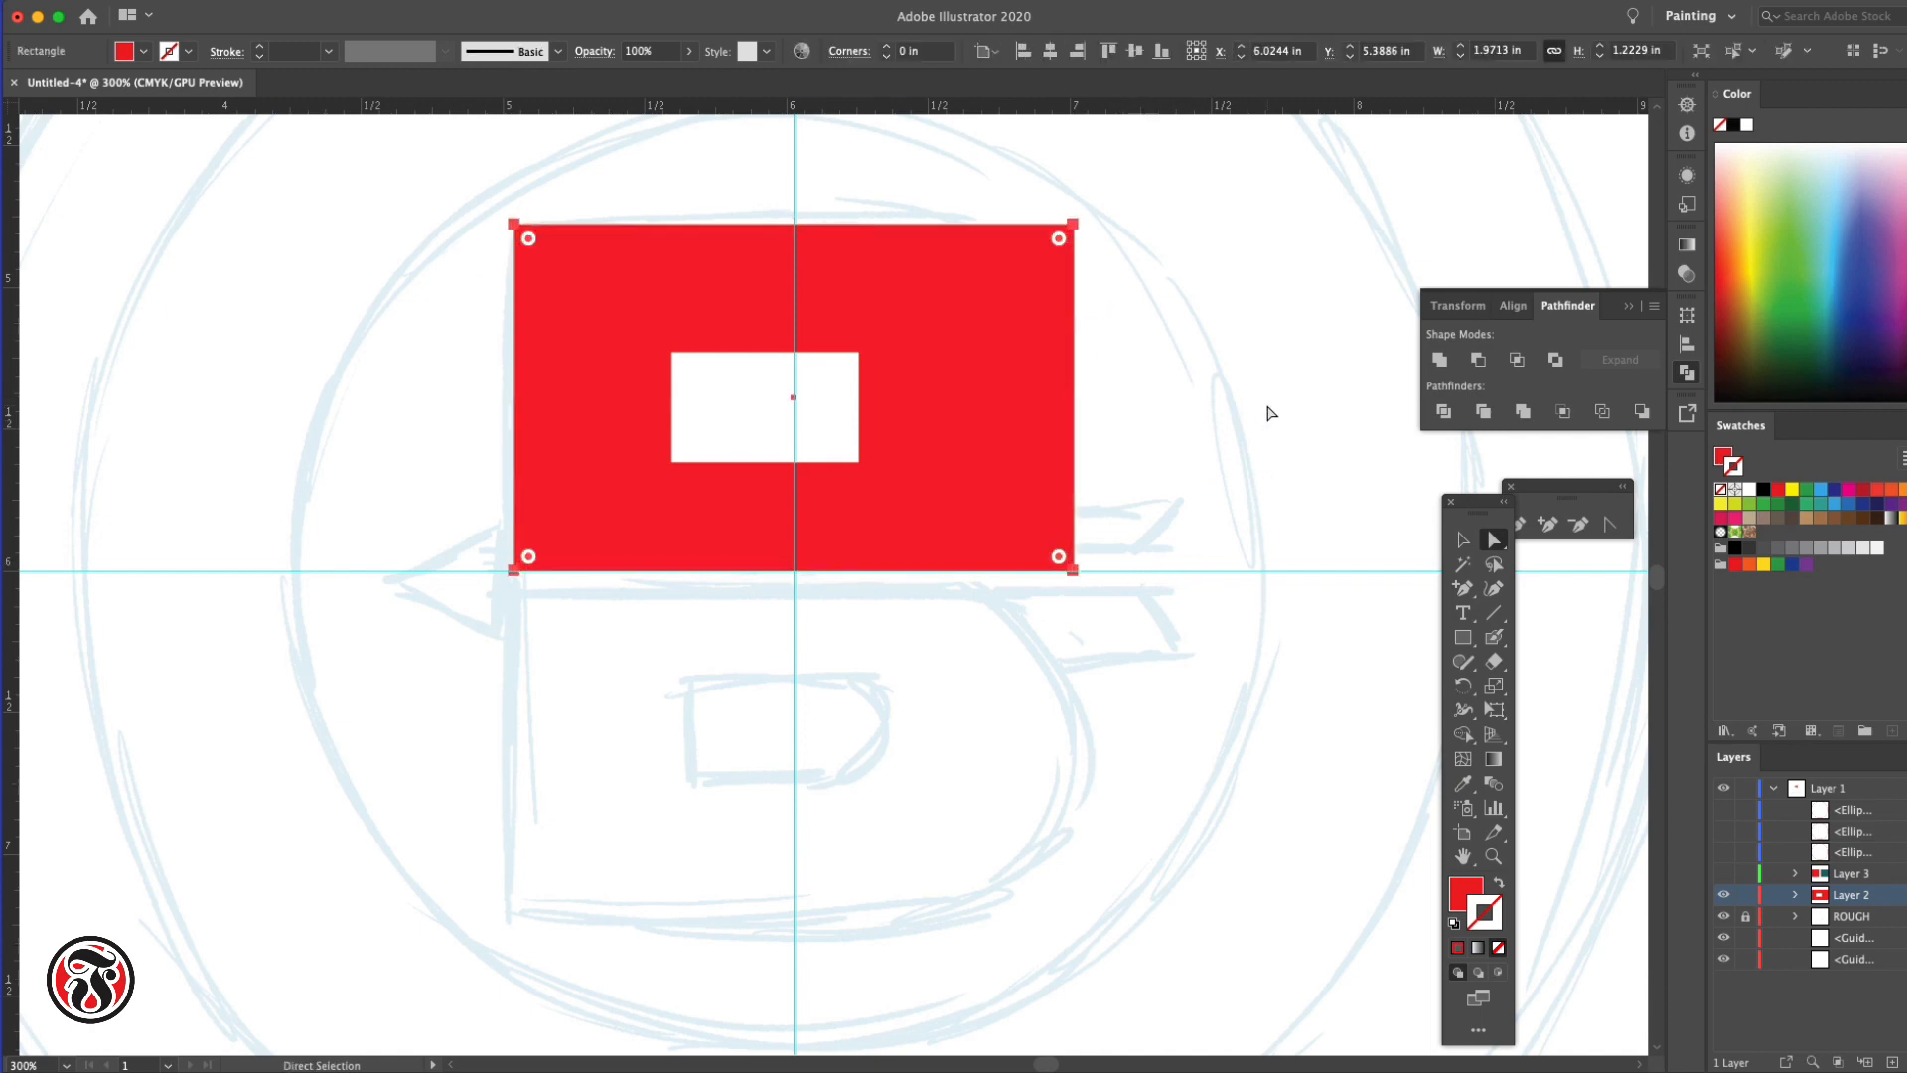
click(1463, 539)
click(1296, 526)
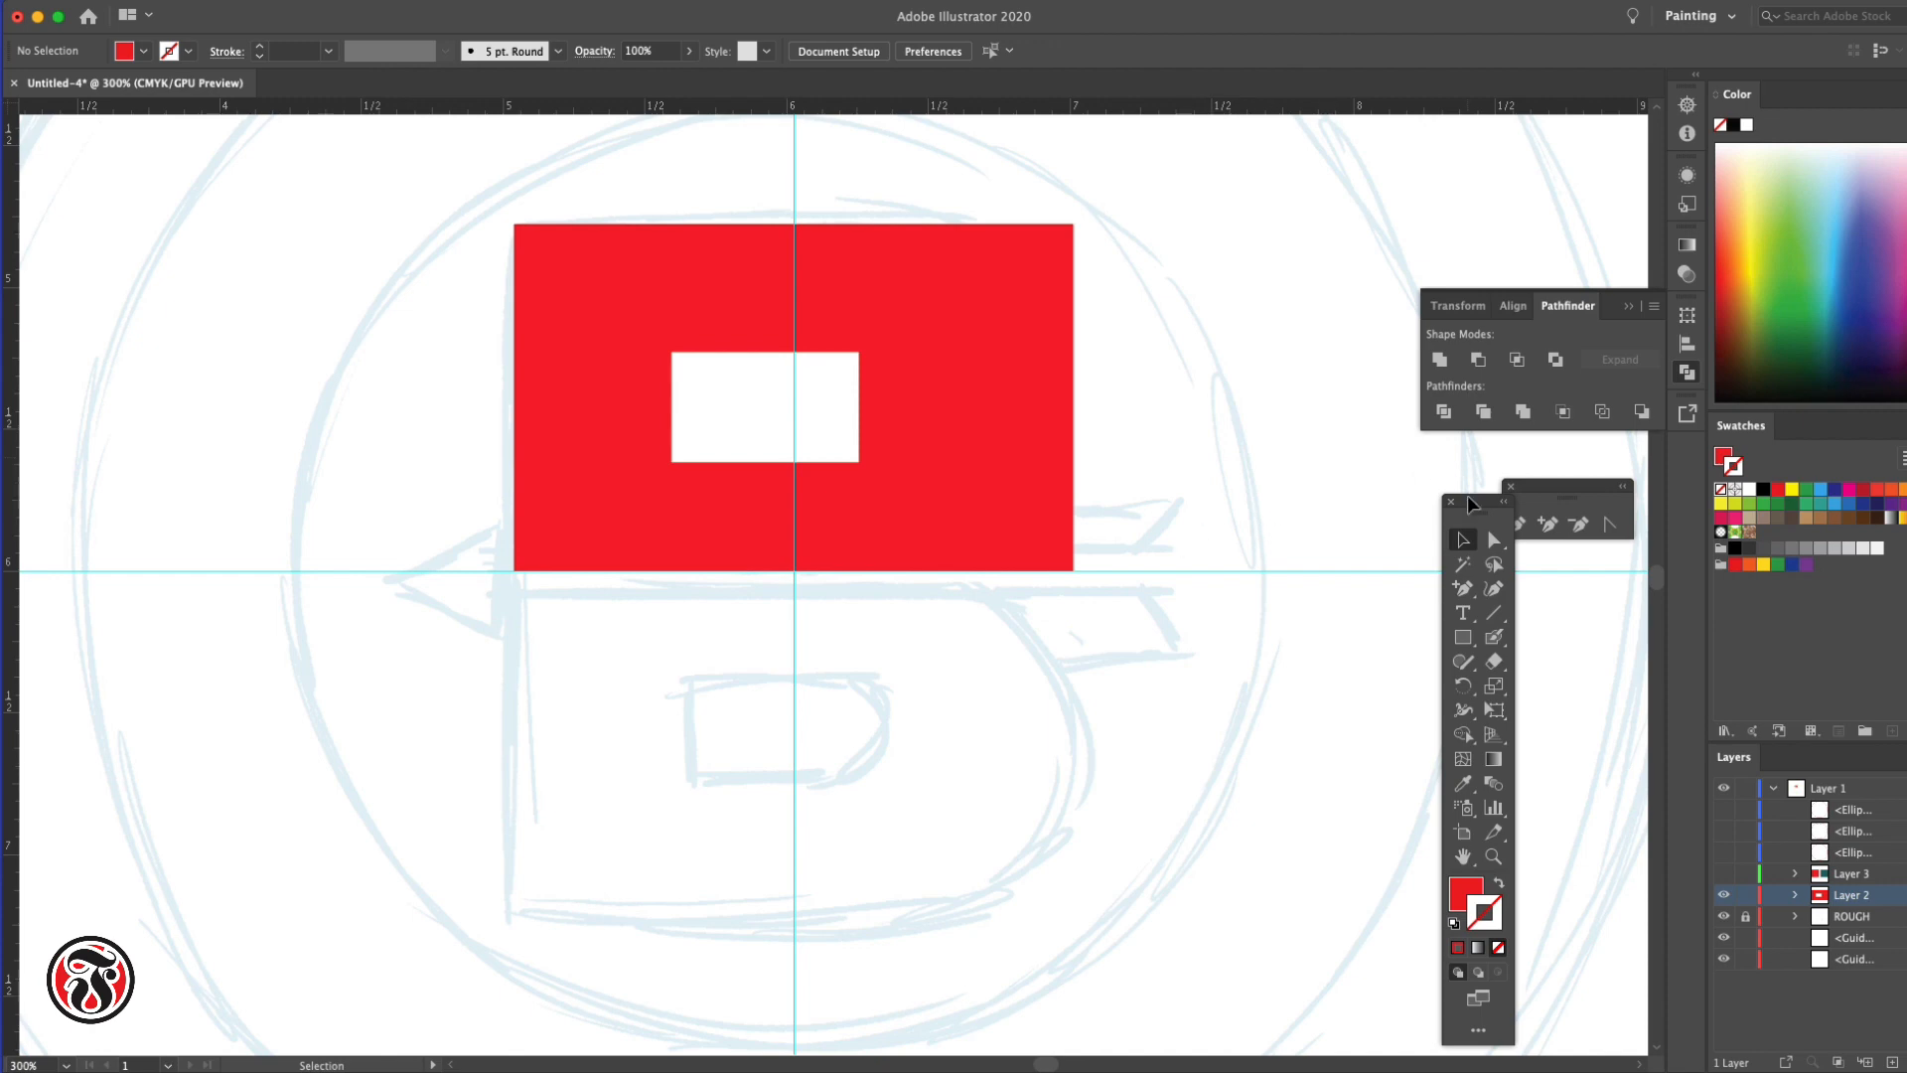
Round only the red rectangle's two right-hand corners to a radius of about 0.61 in, forming the B's upper bowl
click(1493, 539)
click(1022, 523)
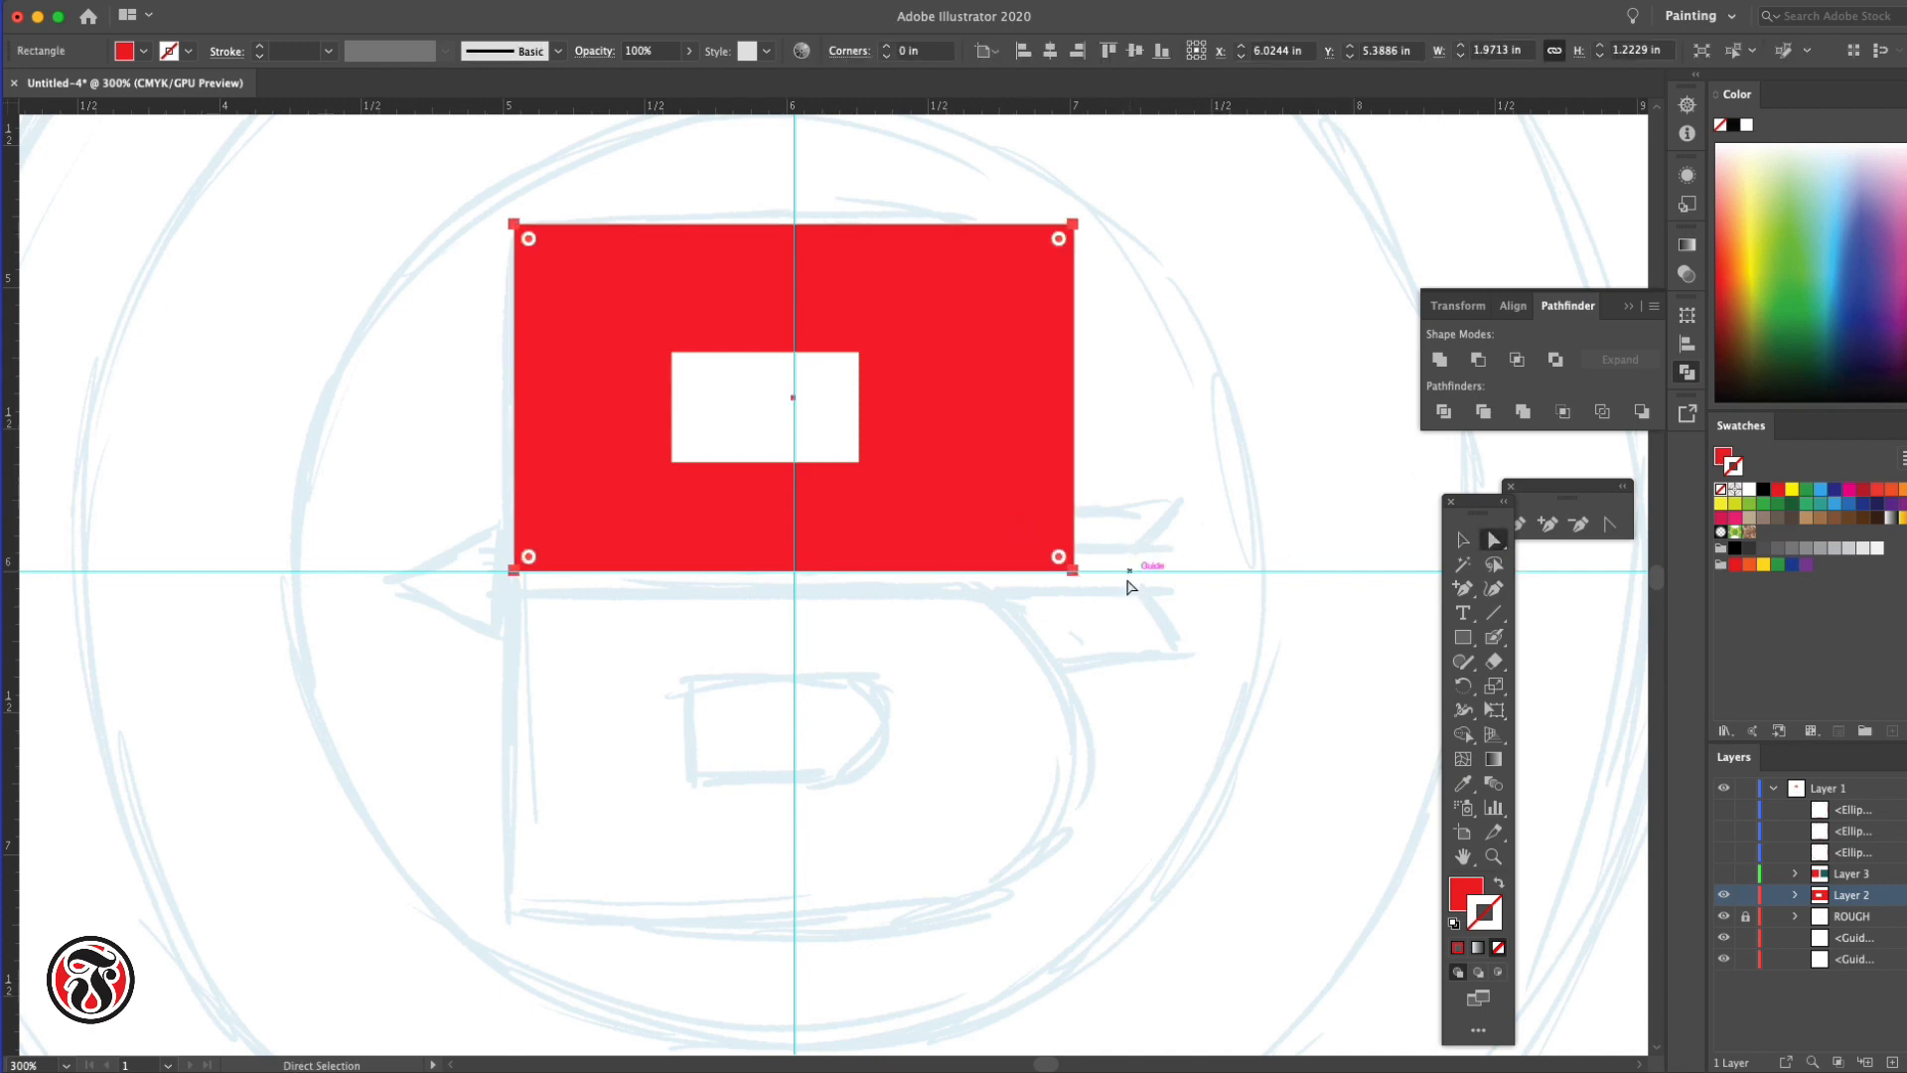
drag(1101, 606, 1043, 528)
drag(1133, 204, 849, 415)
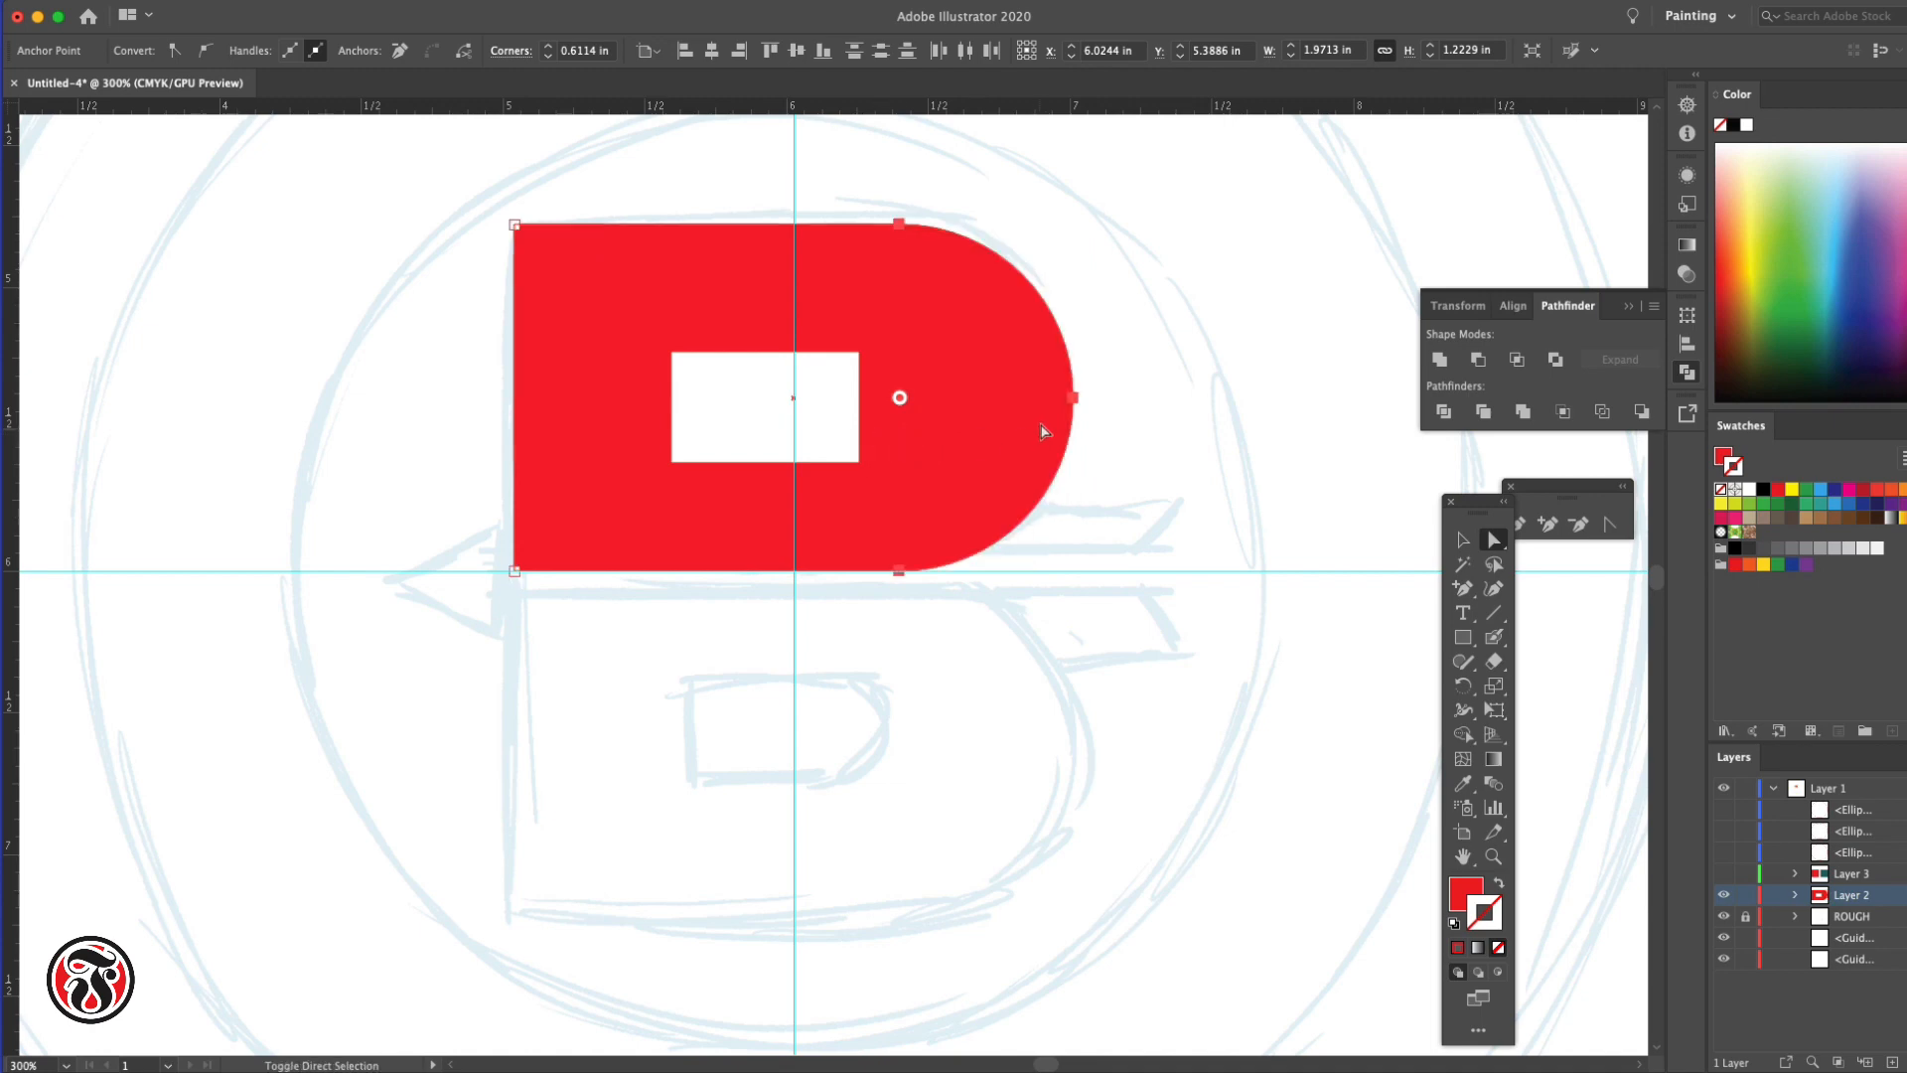
click(1256, 407)
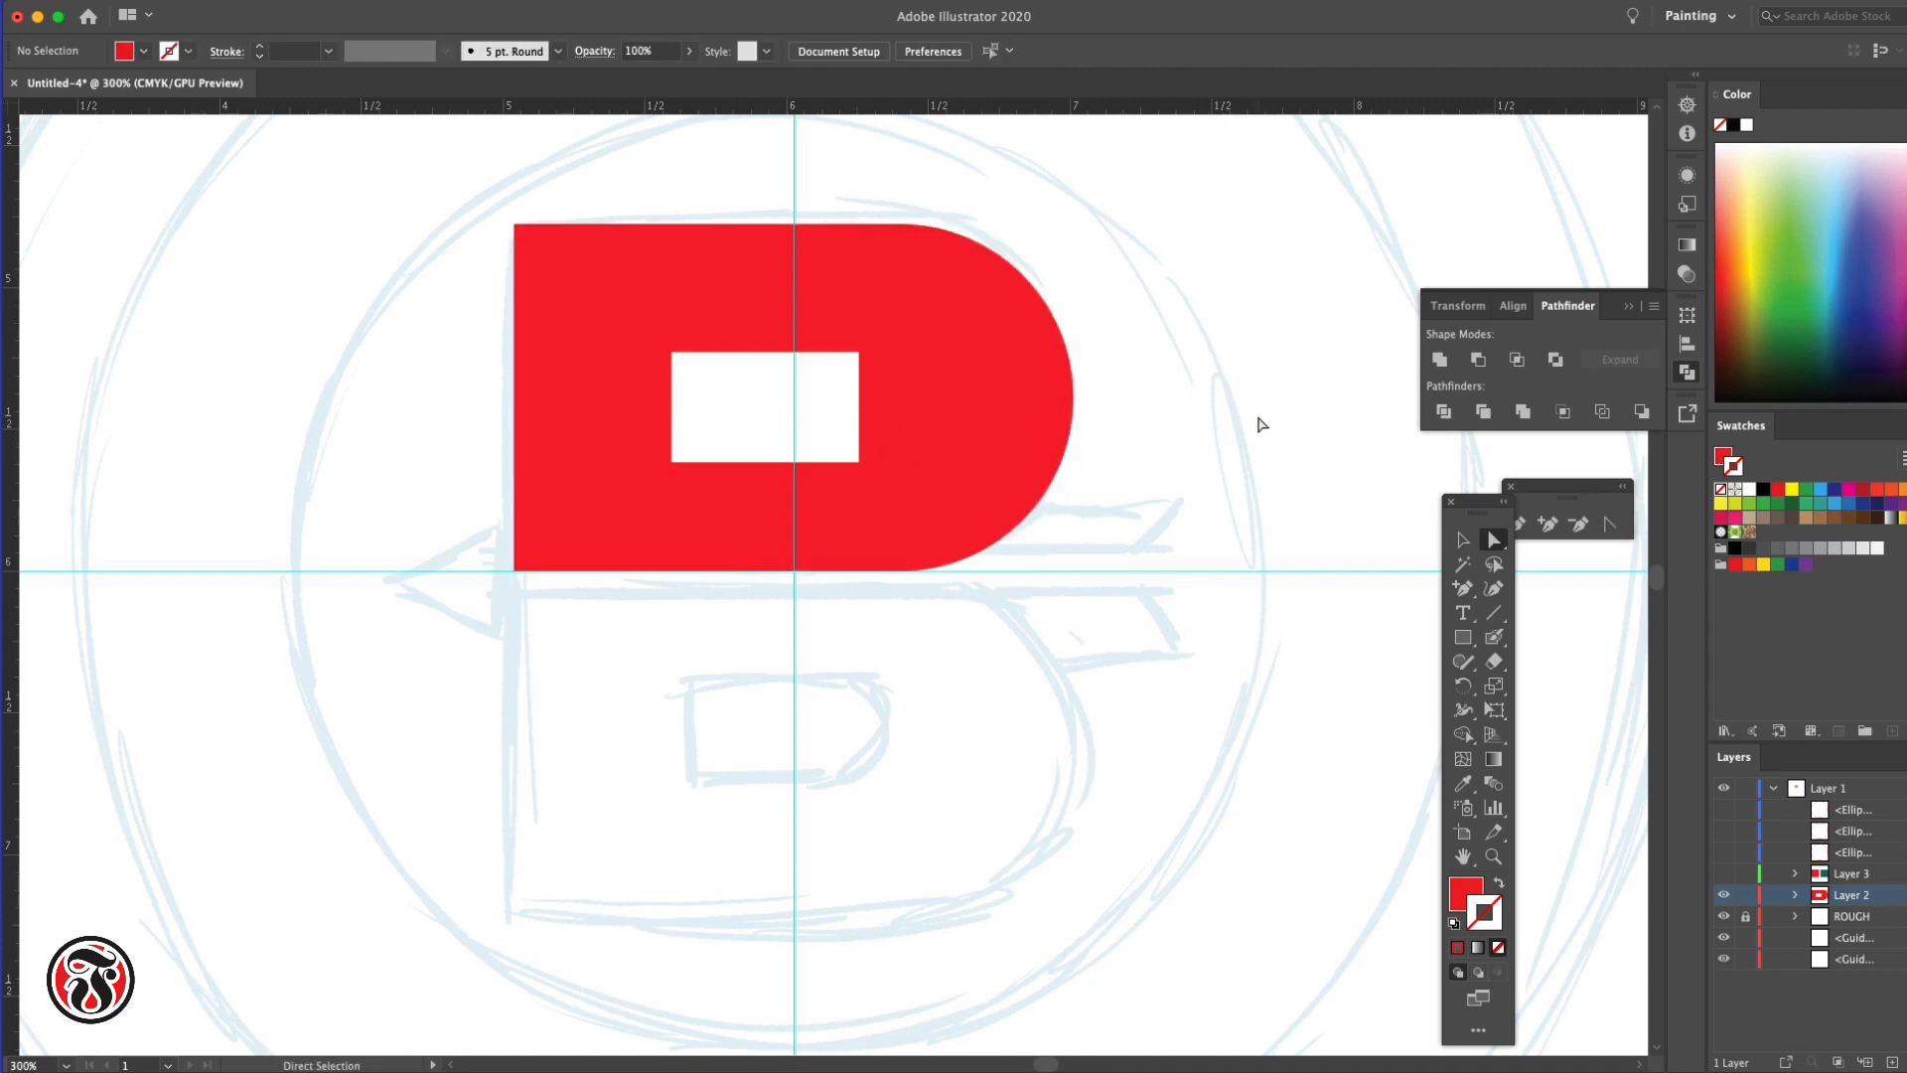
Round the white counter rectangle's two right-hand corners fully, to a radius of about 0.19 in
click(843, 421)
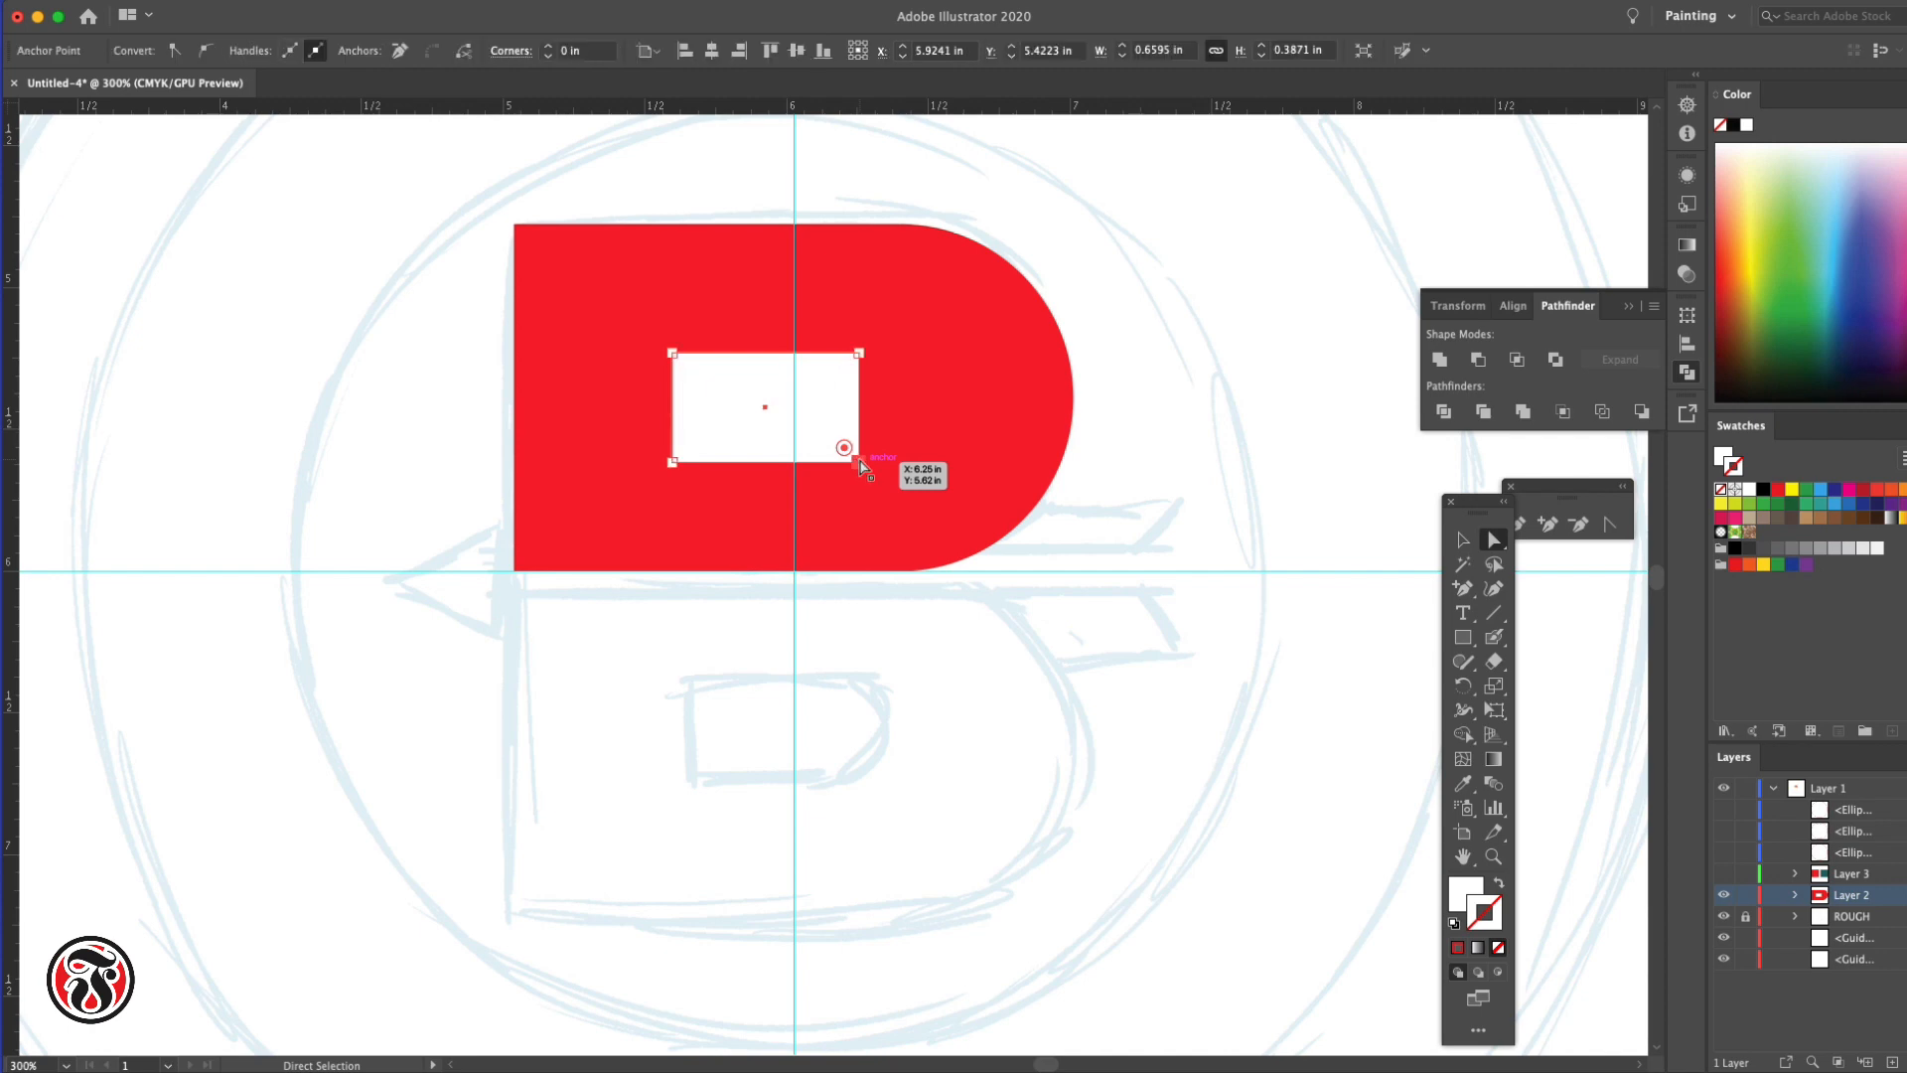
click(859, 462)
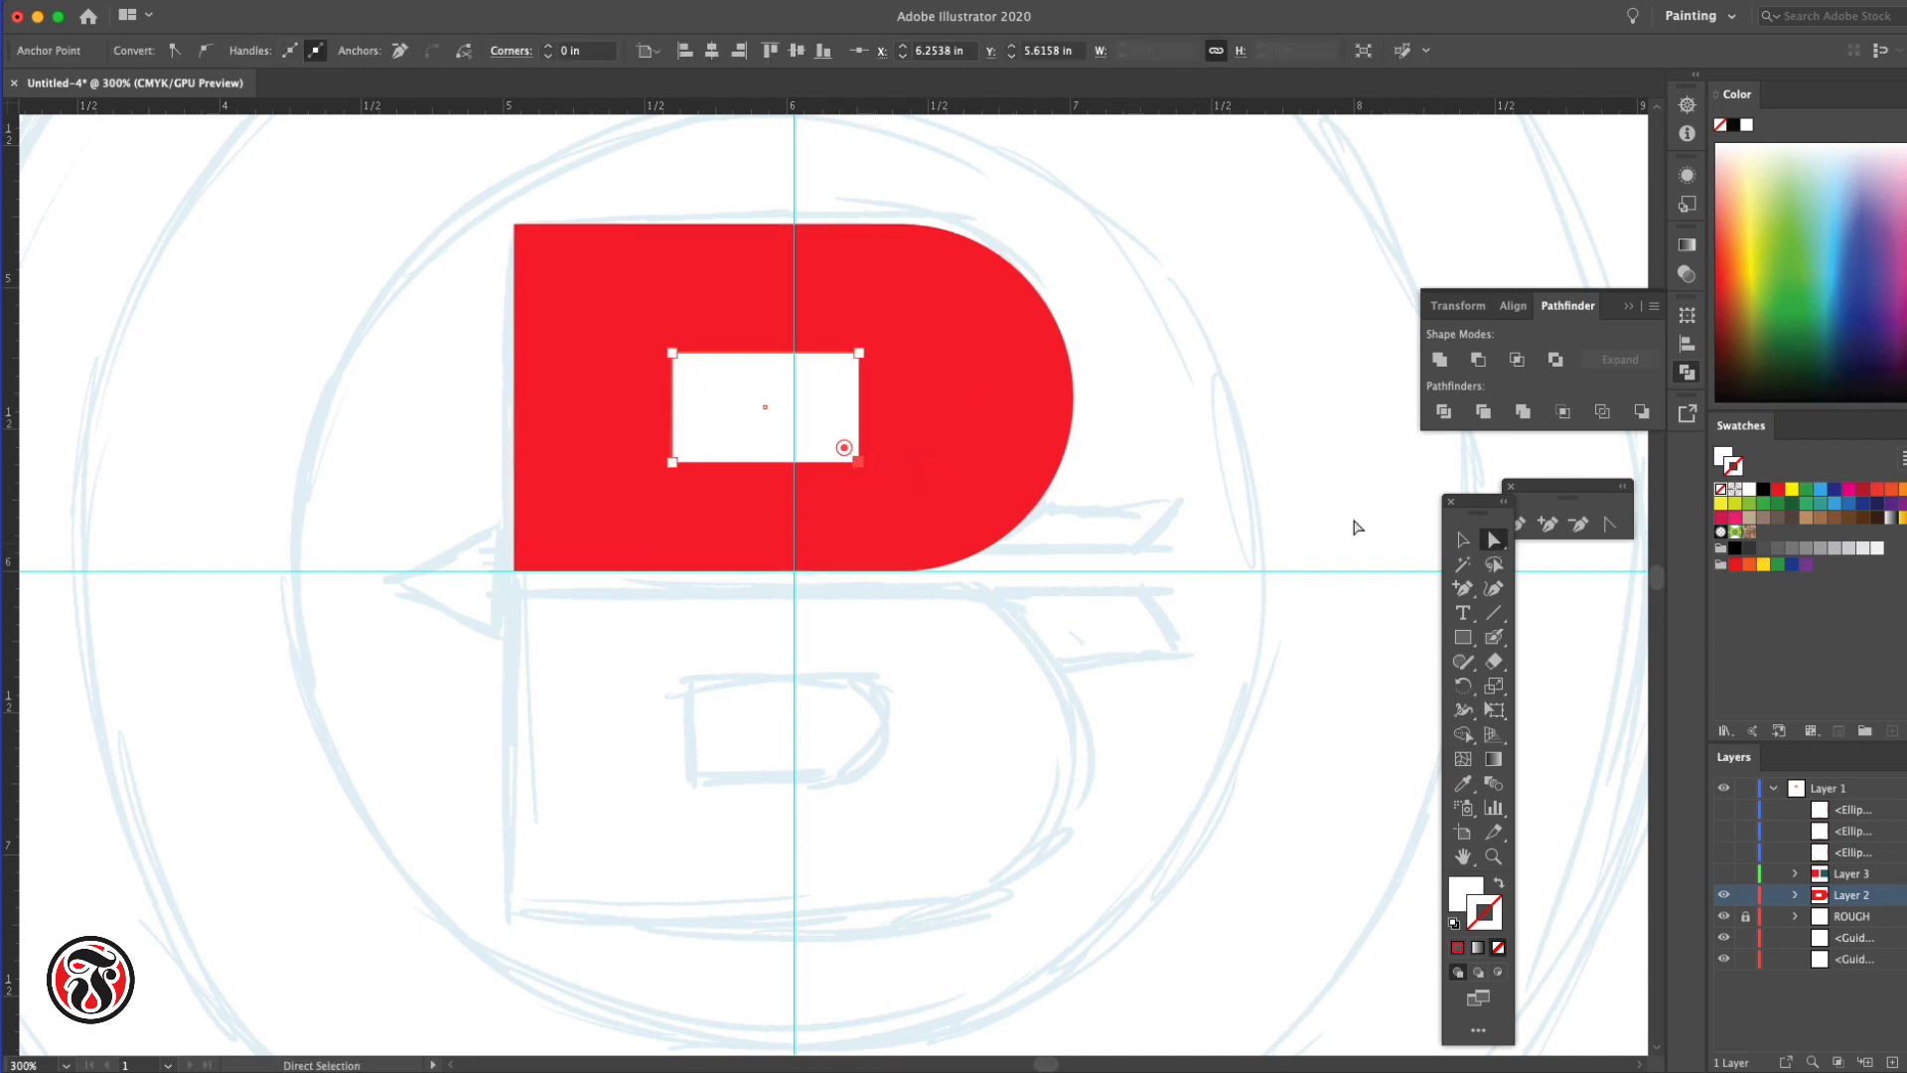
shift+click(859, 352)
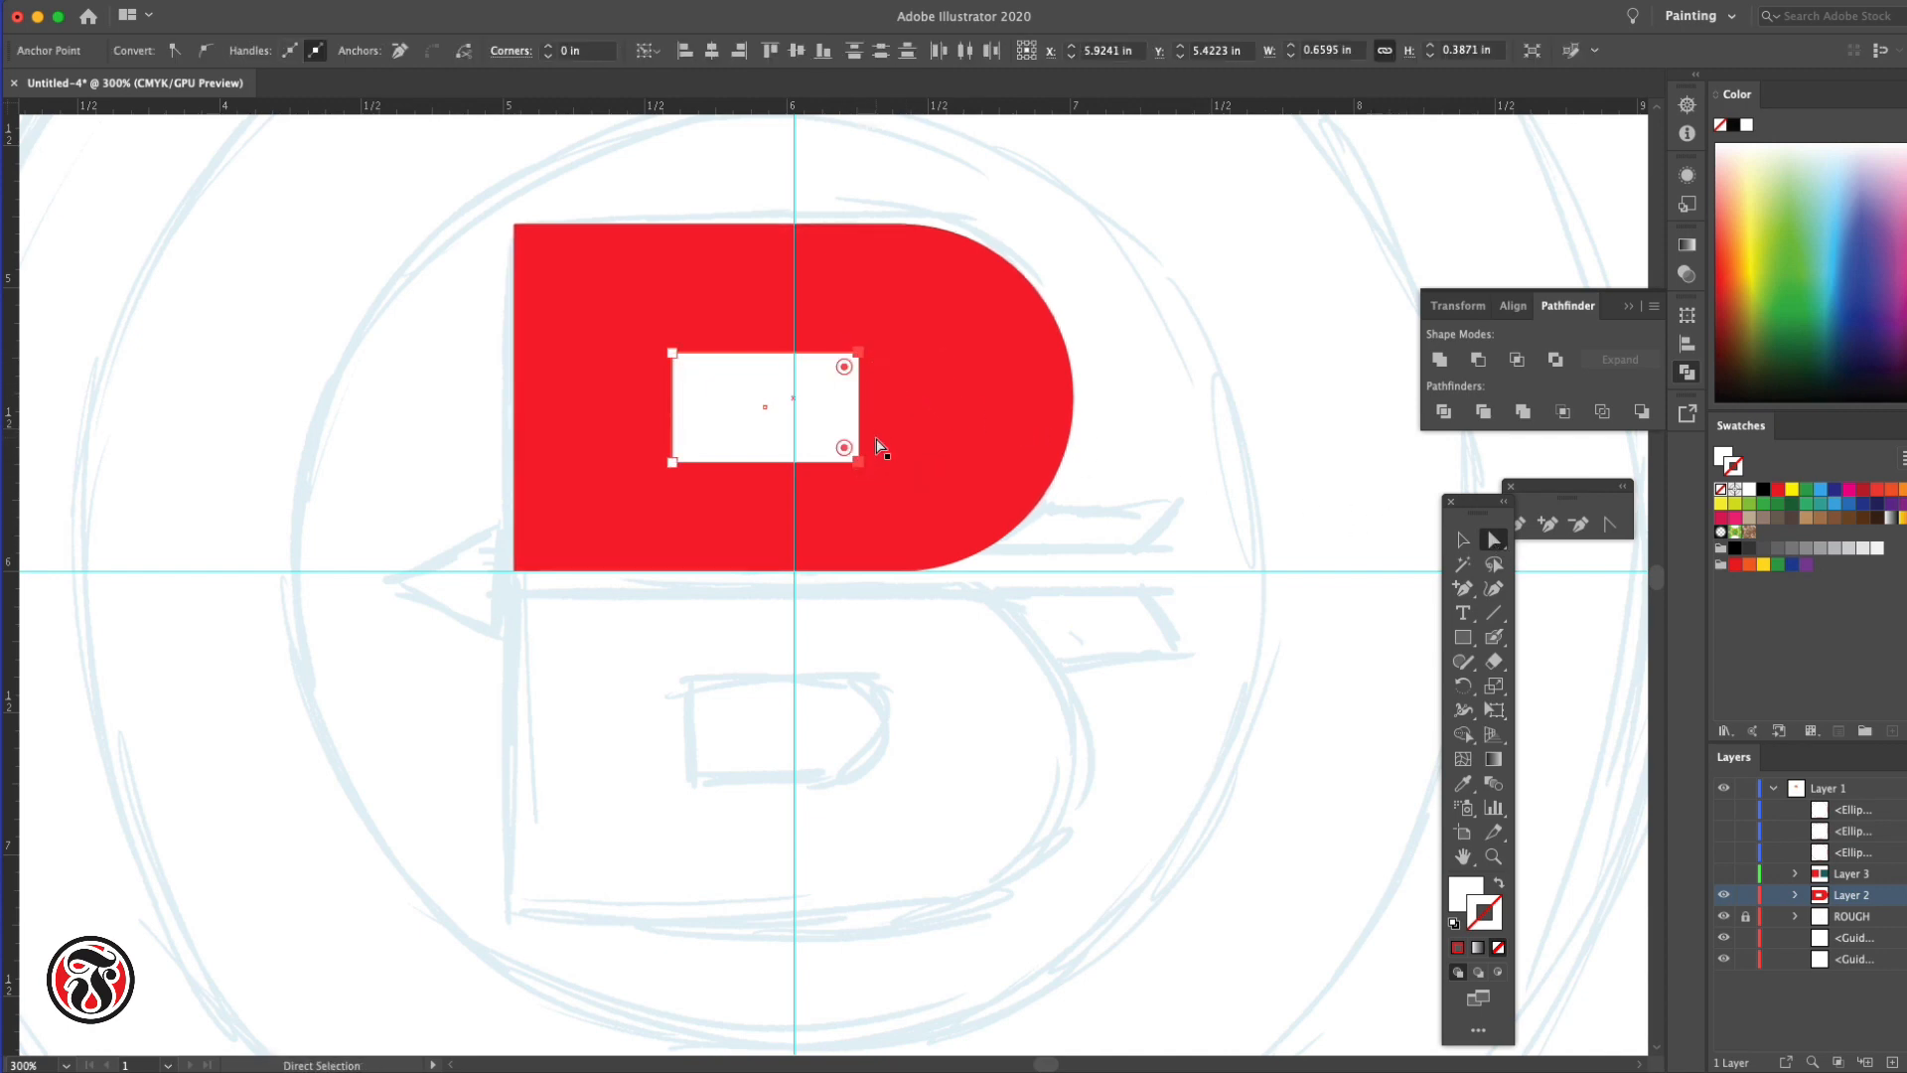
drag(843, 447, 742, 402)
click(1313, 477)
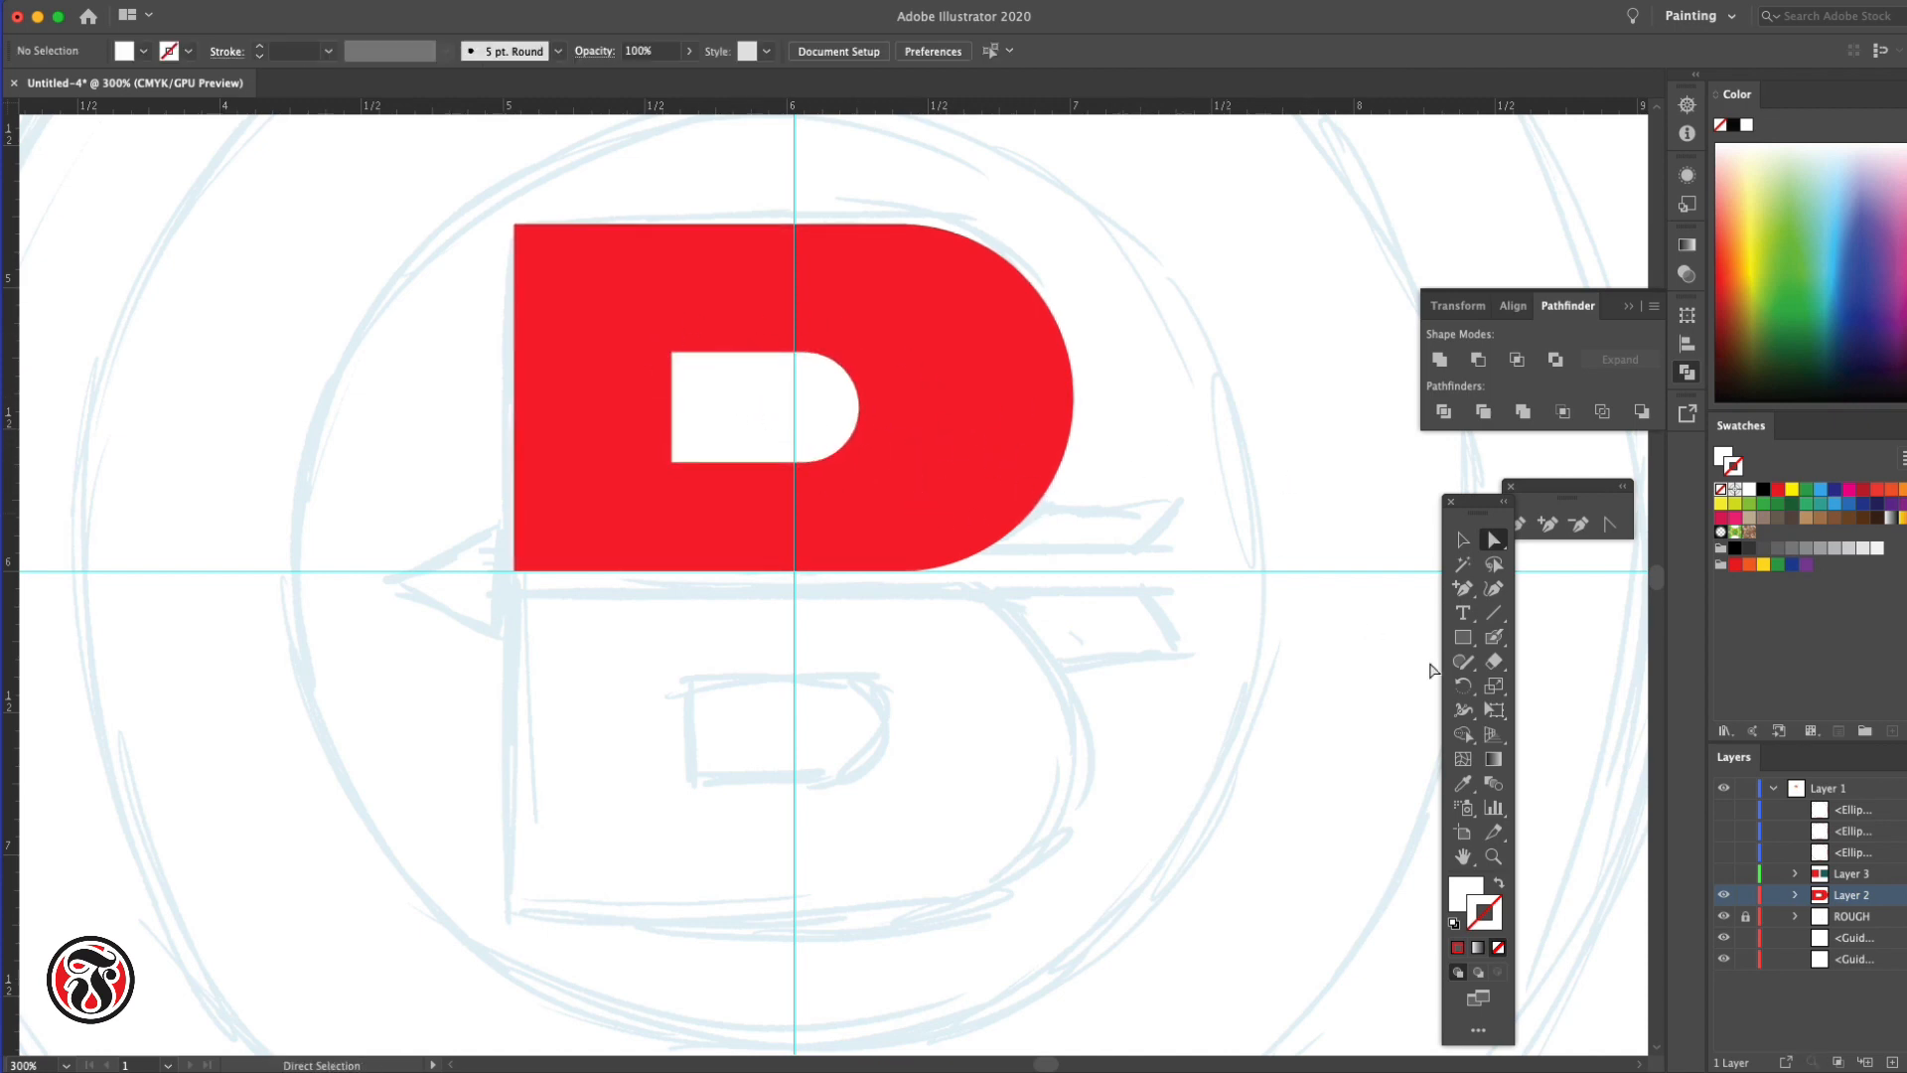
Subtract the white counter from the red upper bowl with Minus Front, cutting it out as a hole
click(1462, 540)
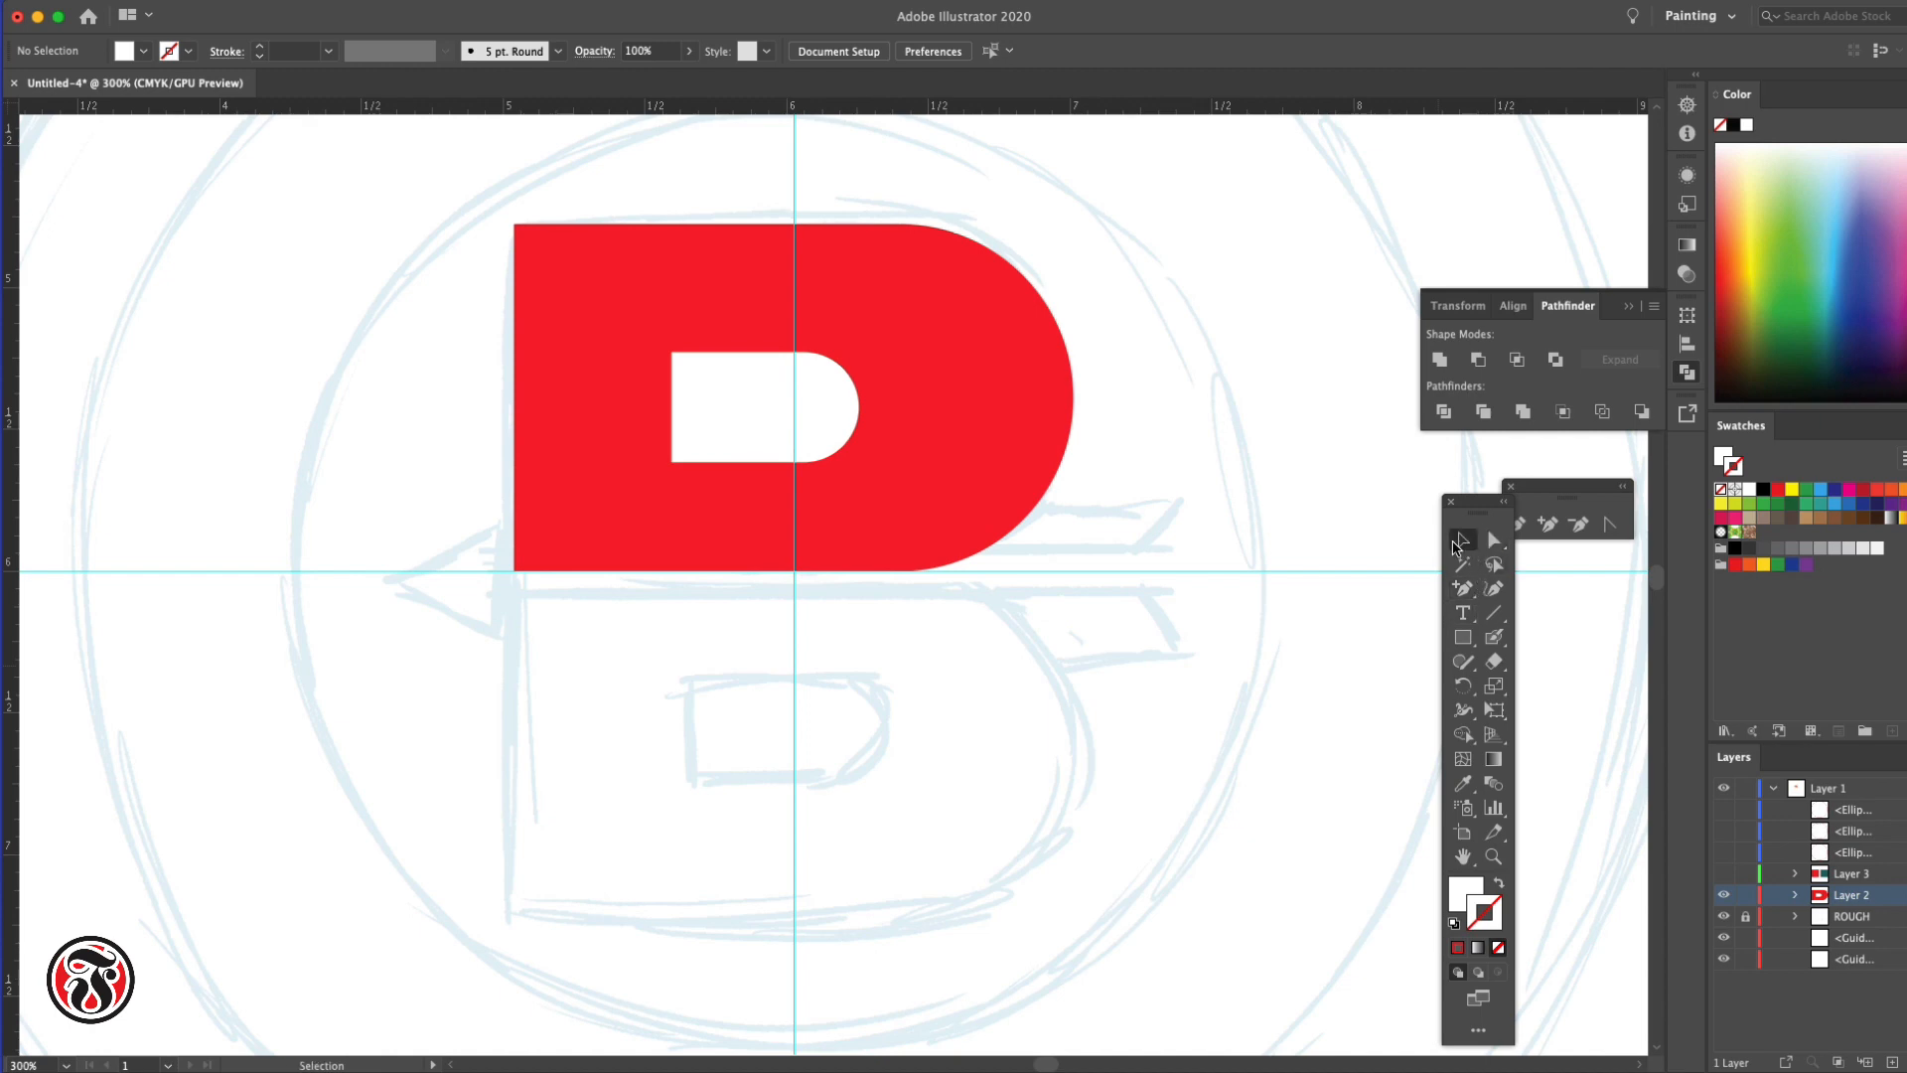
click(856, 434)
shift+click(968, 410)
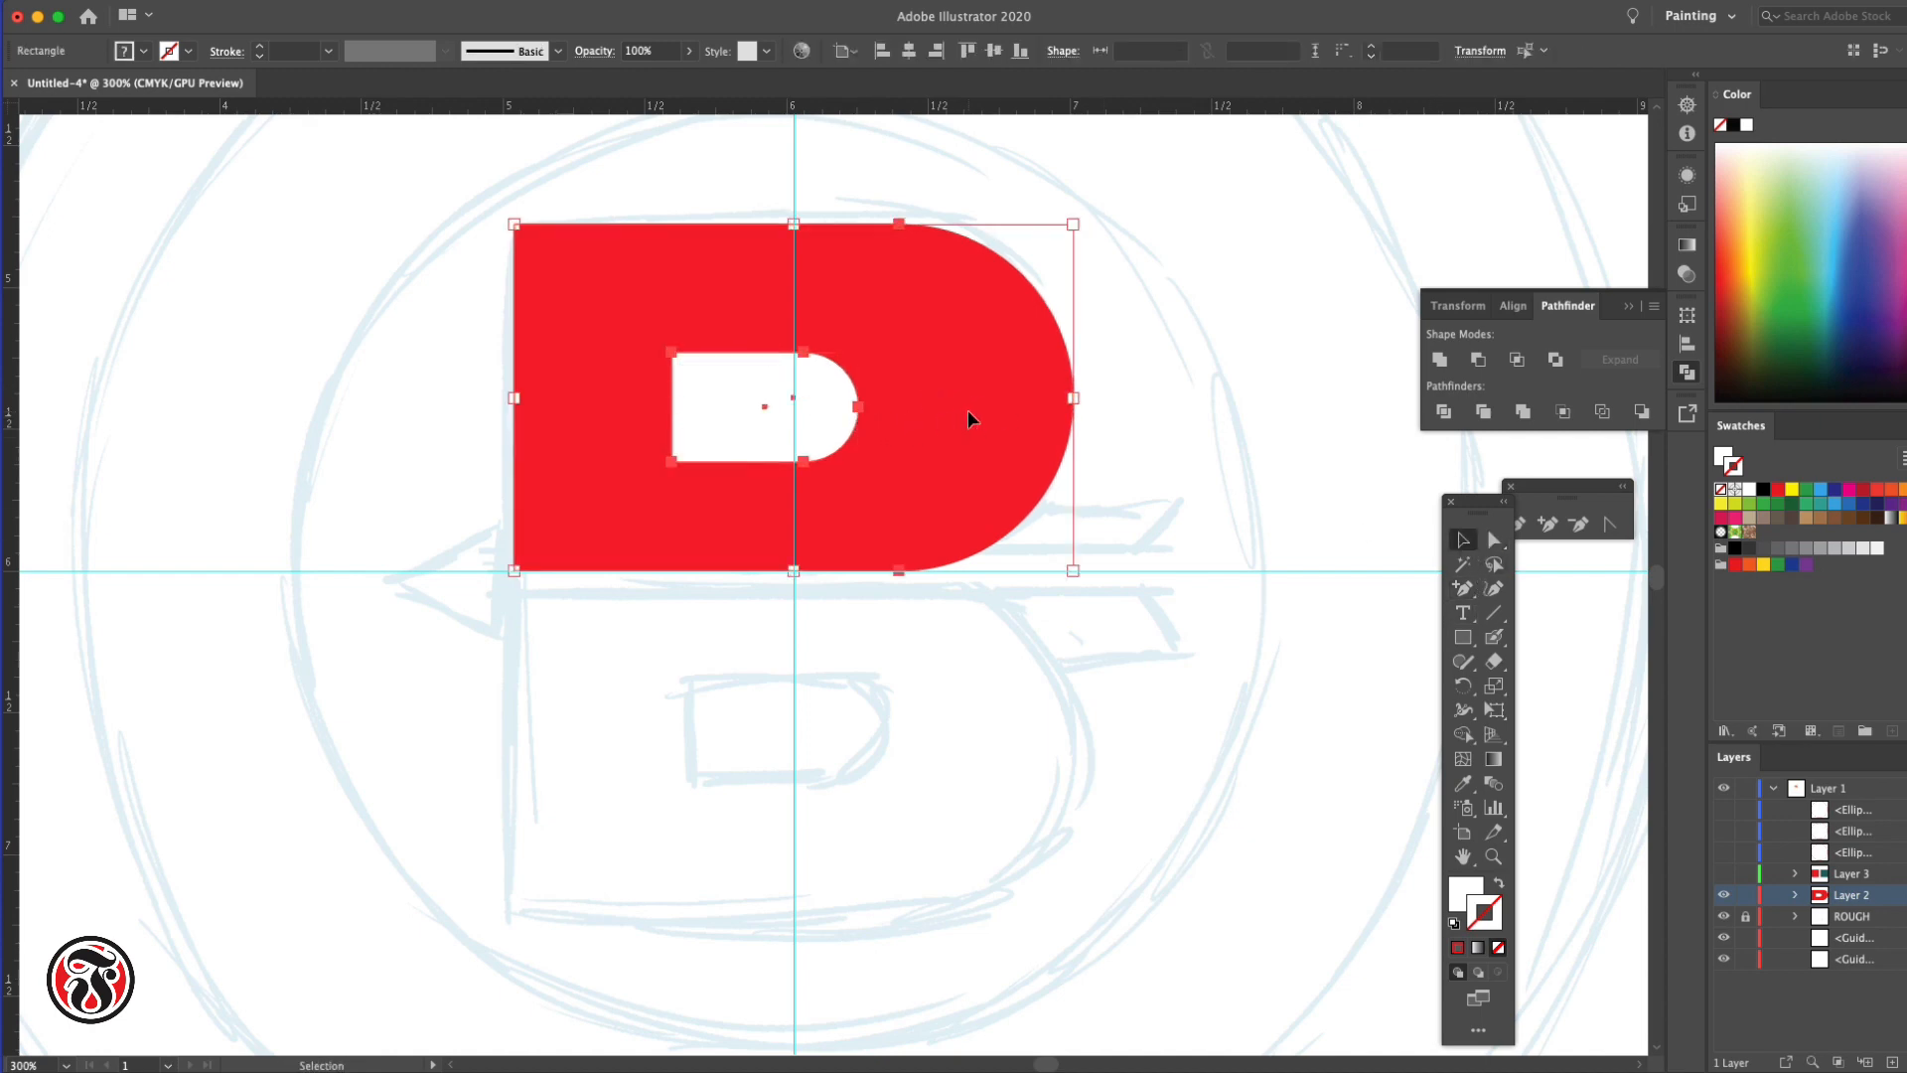
click(1479, 362)
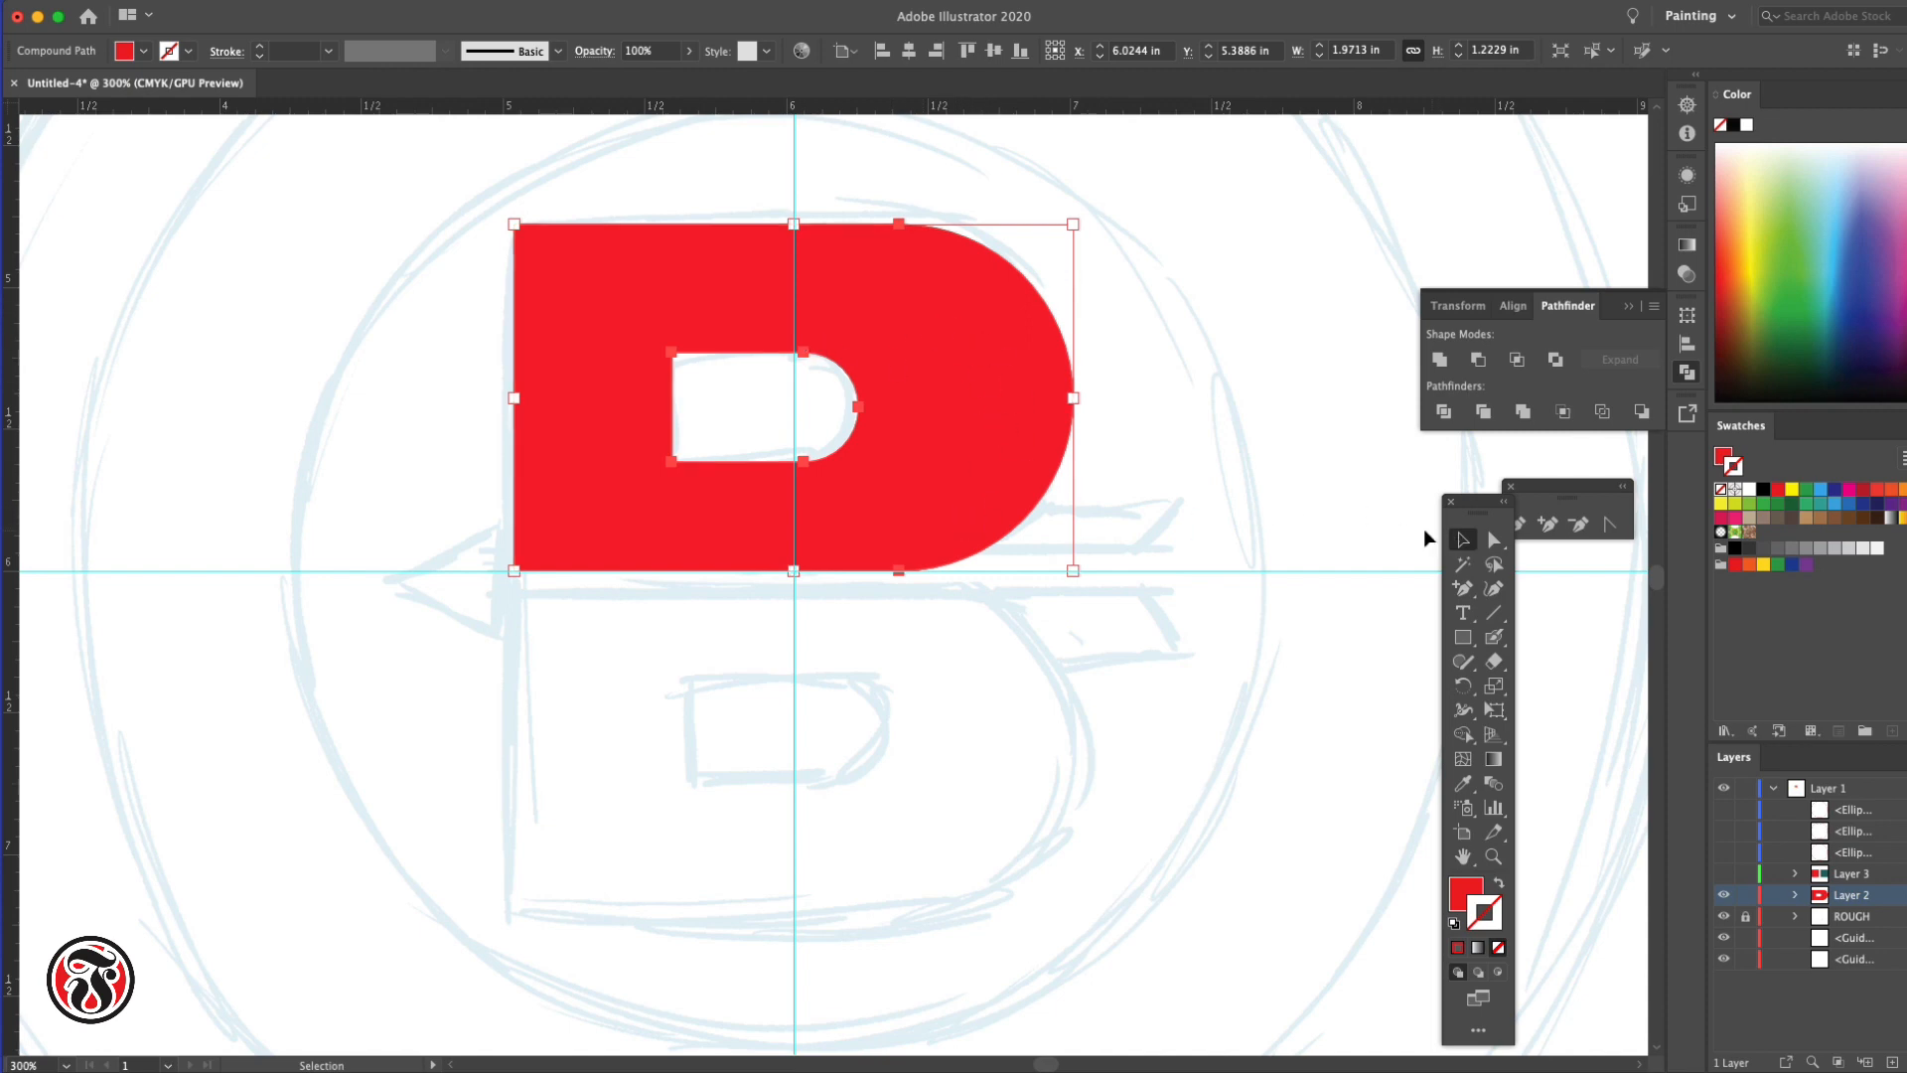
click(1052, 516)
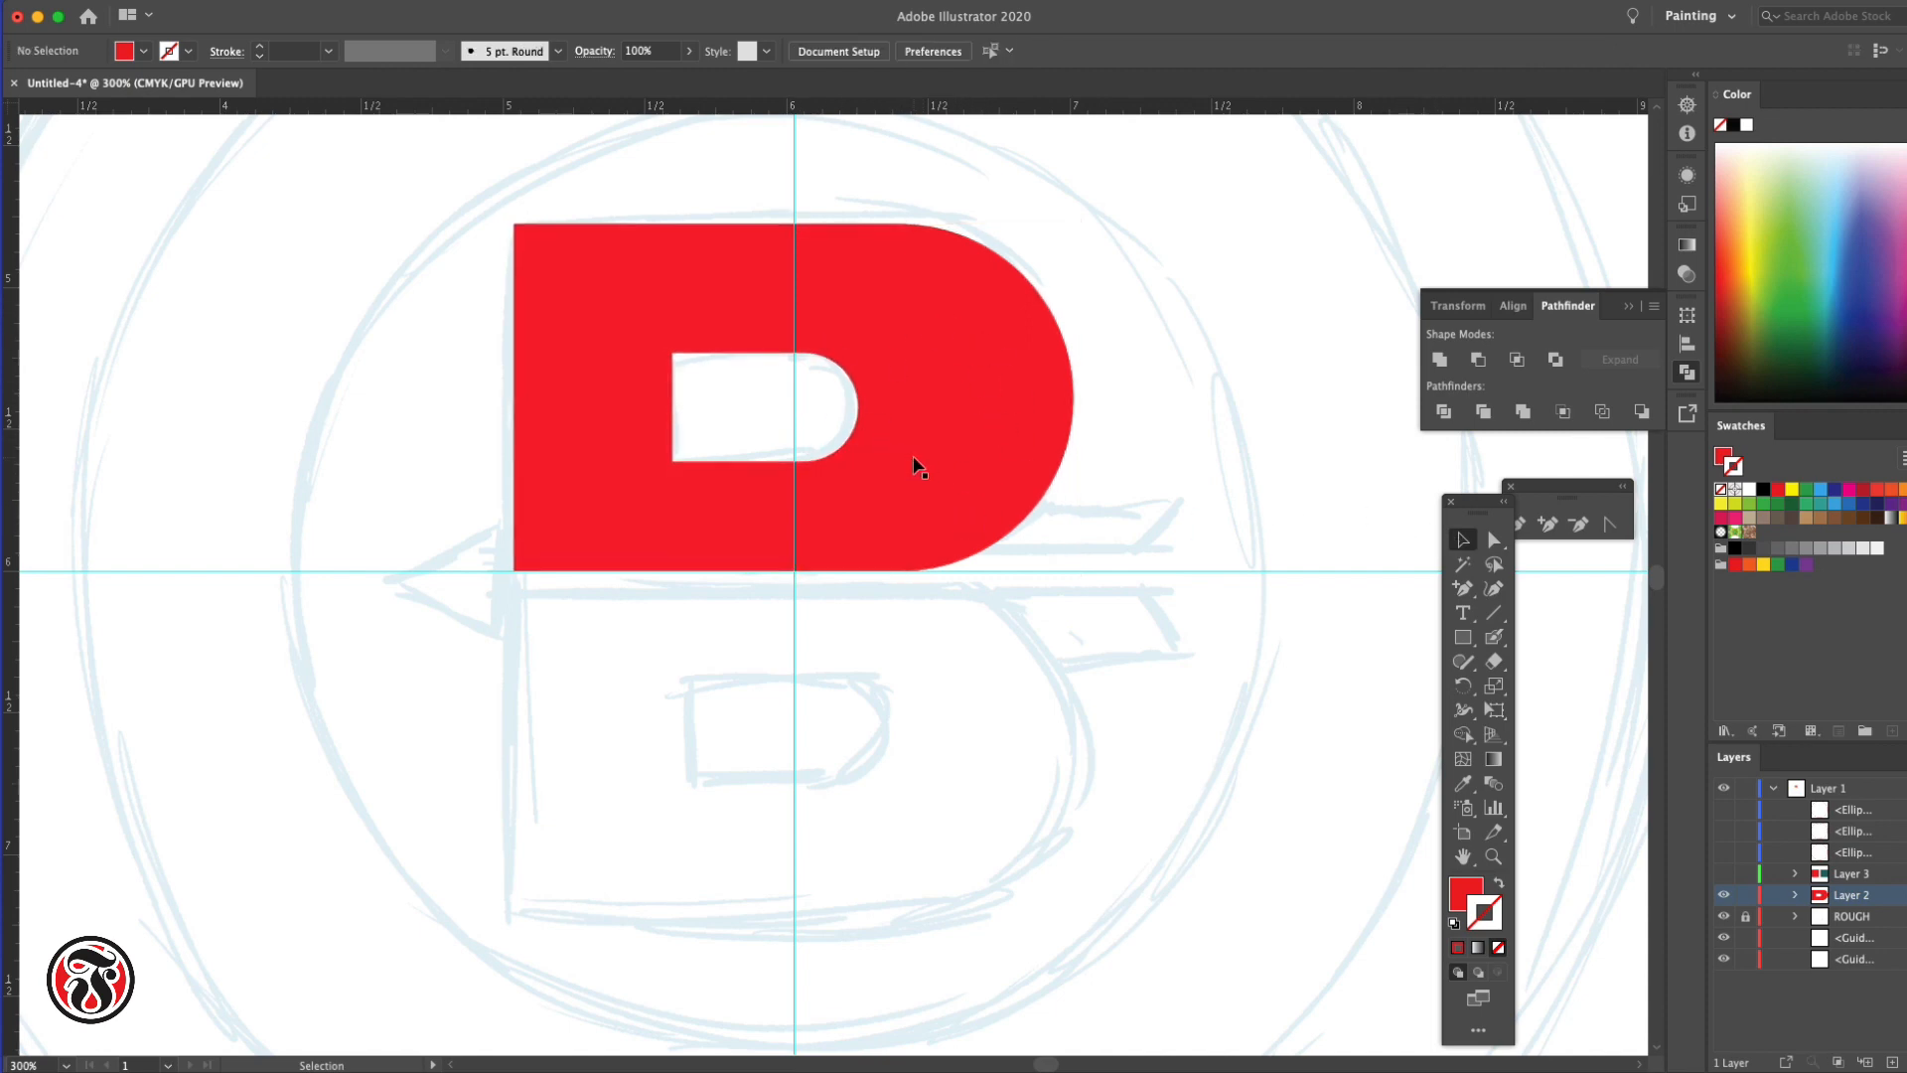
Center the red bowl on the vertical guide and copy it straight down about 1.23 in, directly against its lower edge
drag(914, 463, 943, 414)
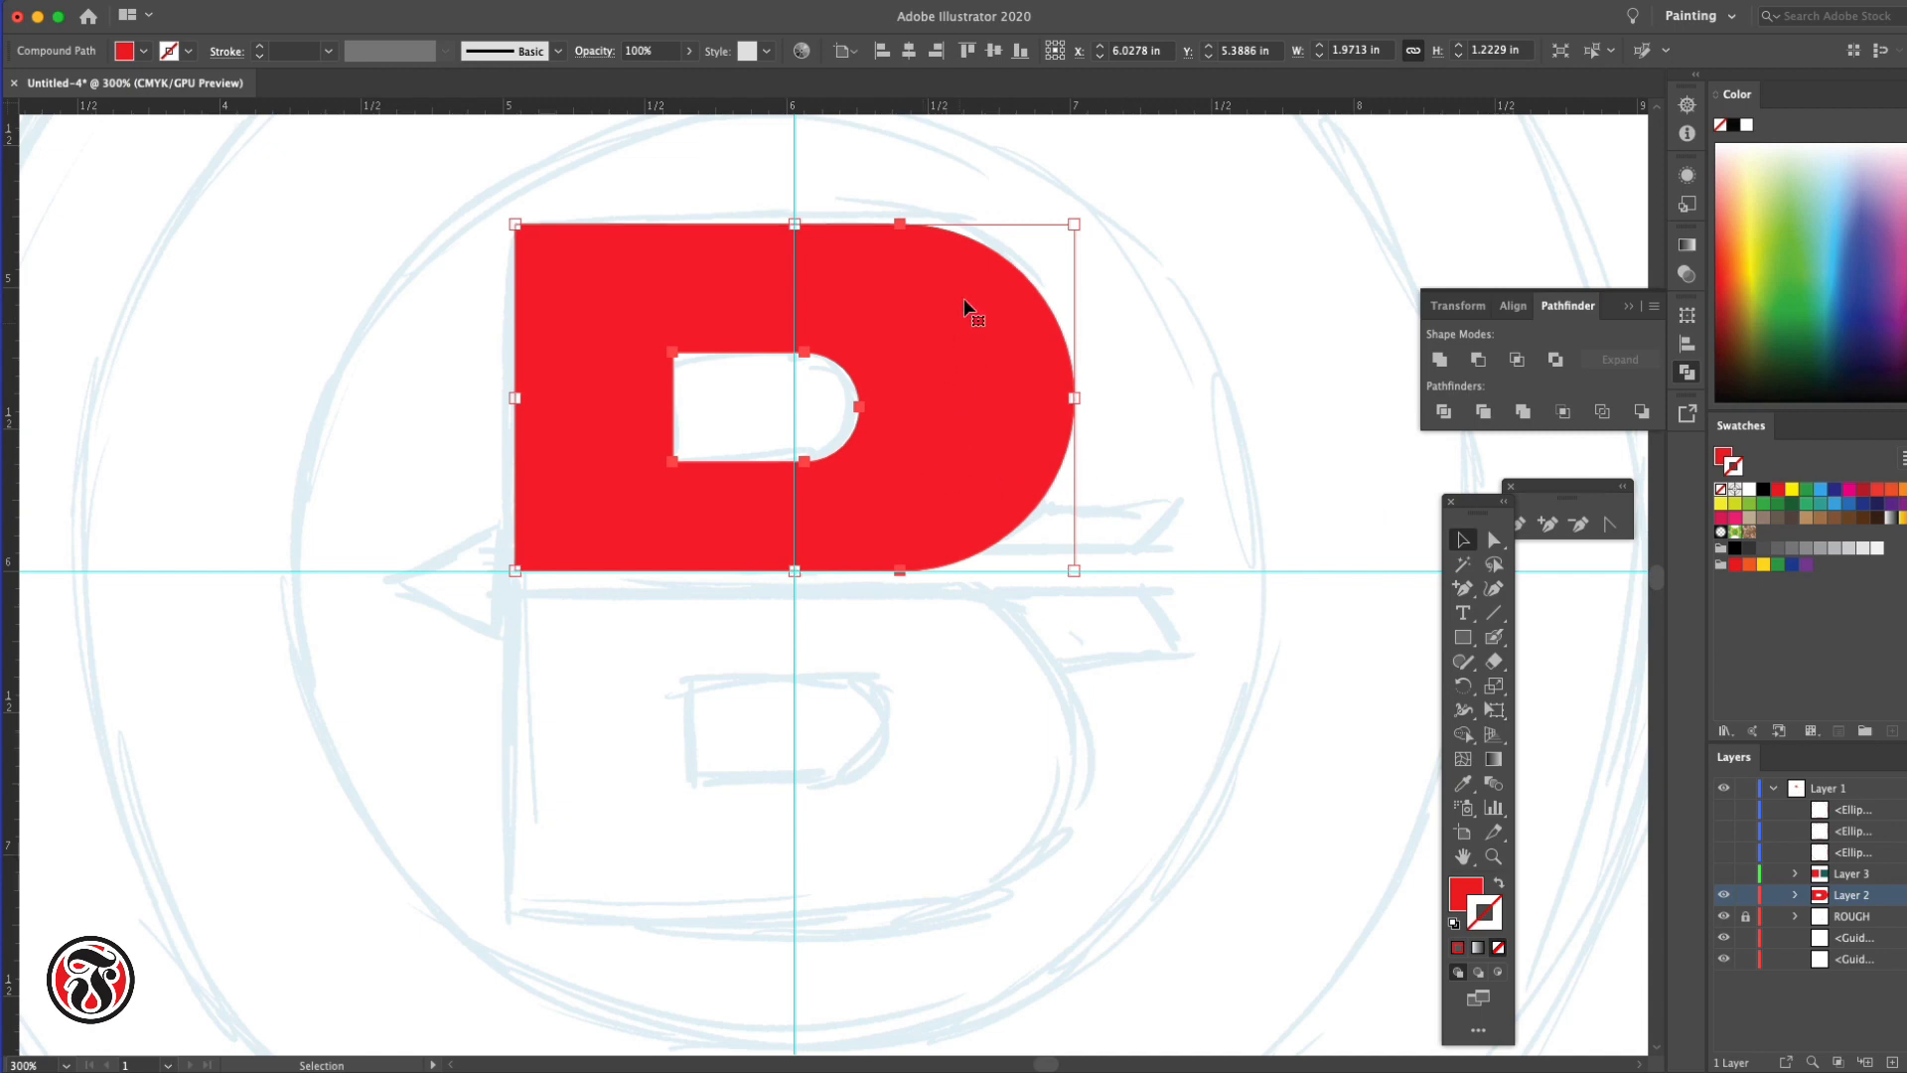
drag(927, 310, 902, 688)
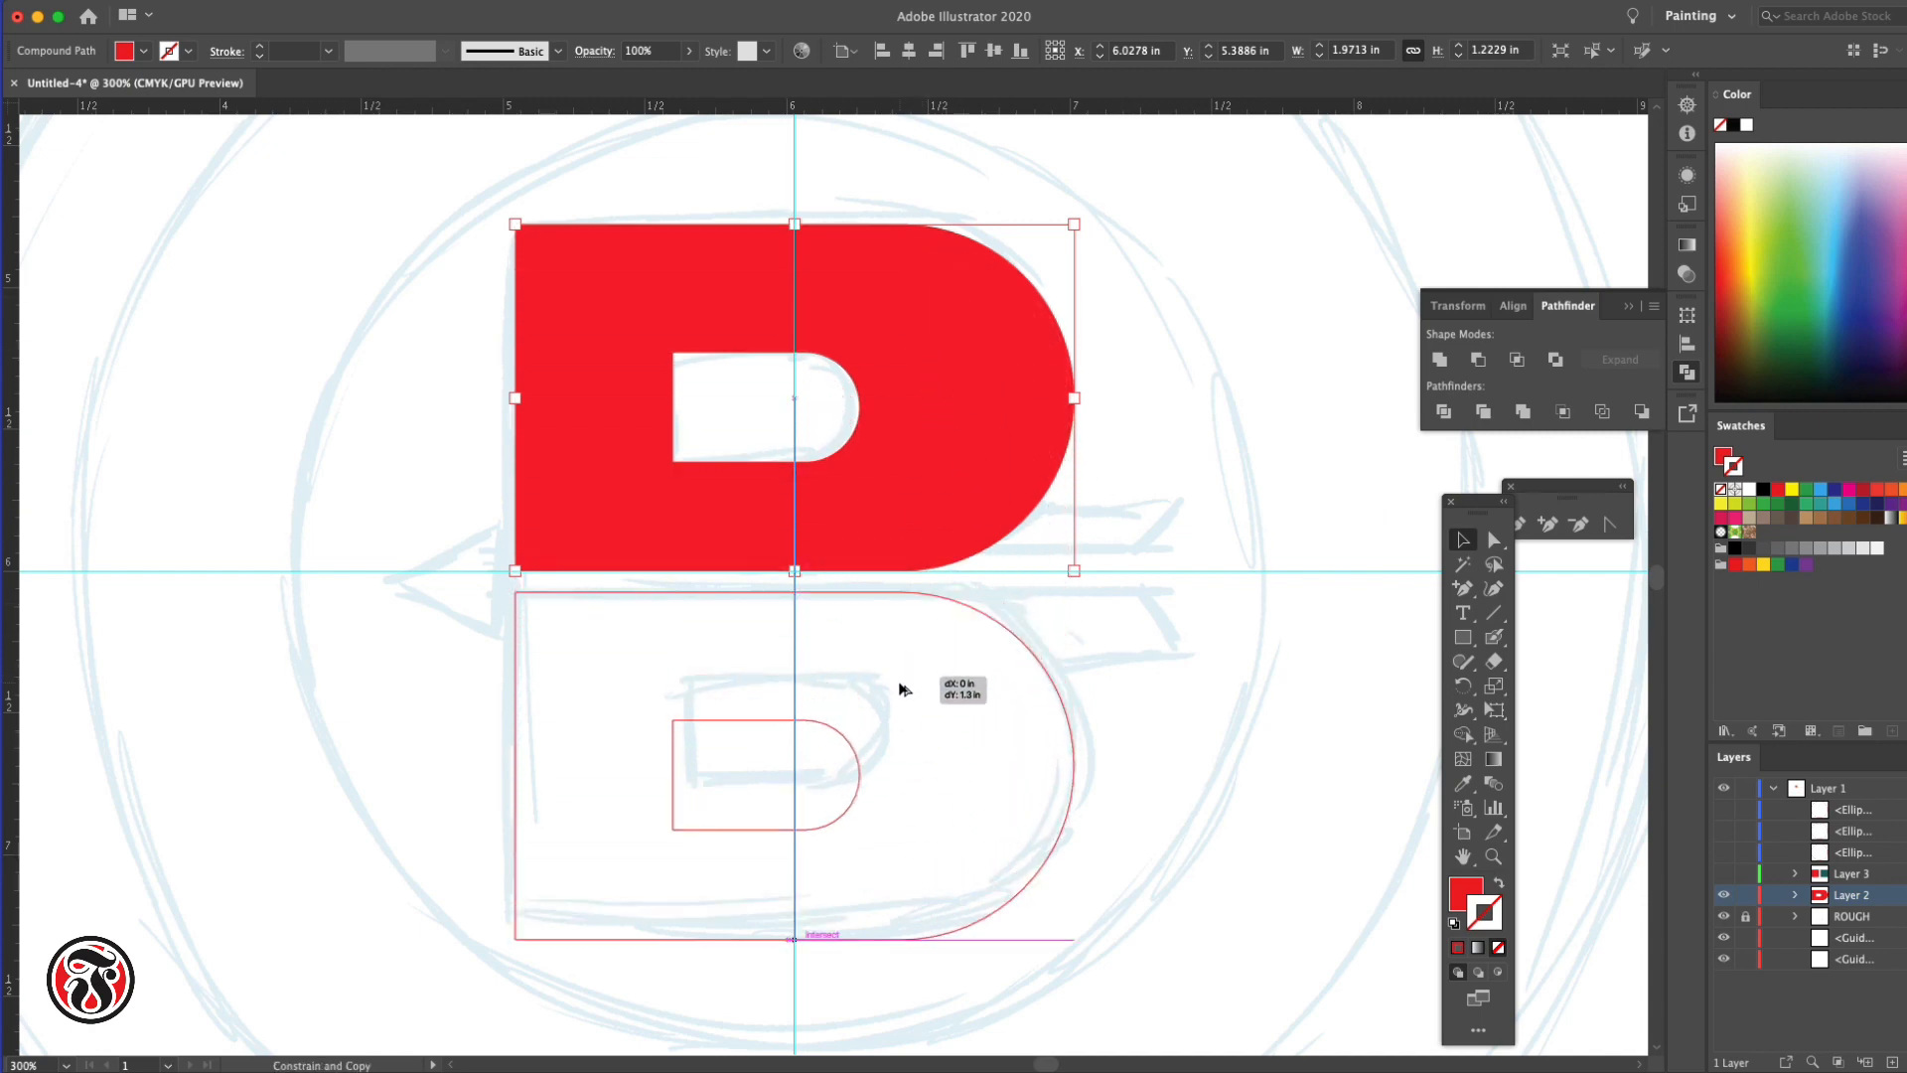
drag(901, 684, 902, 659)
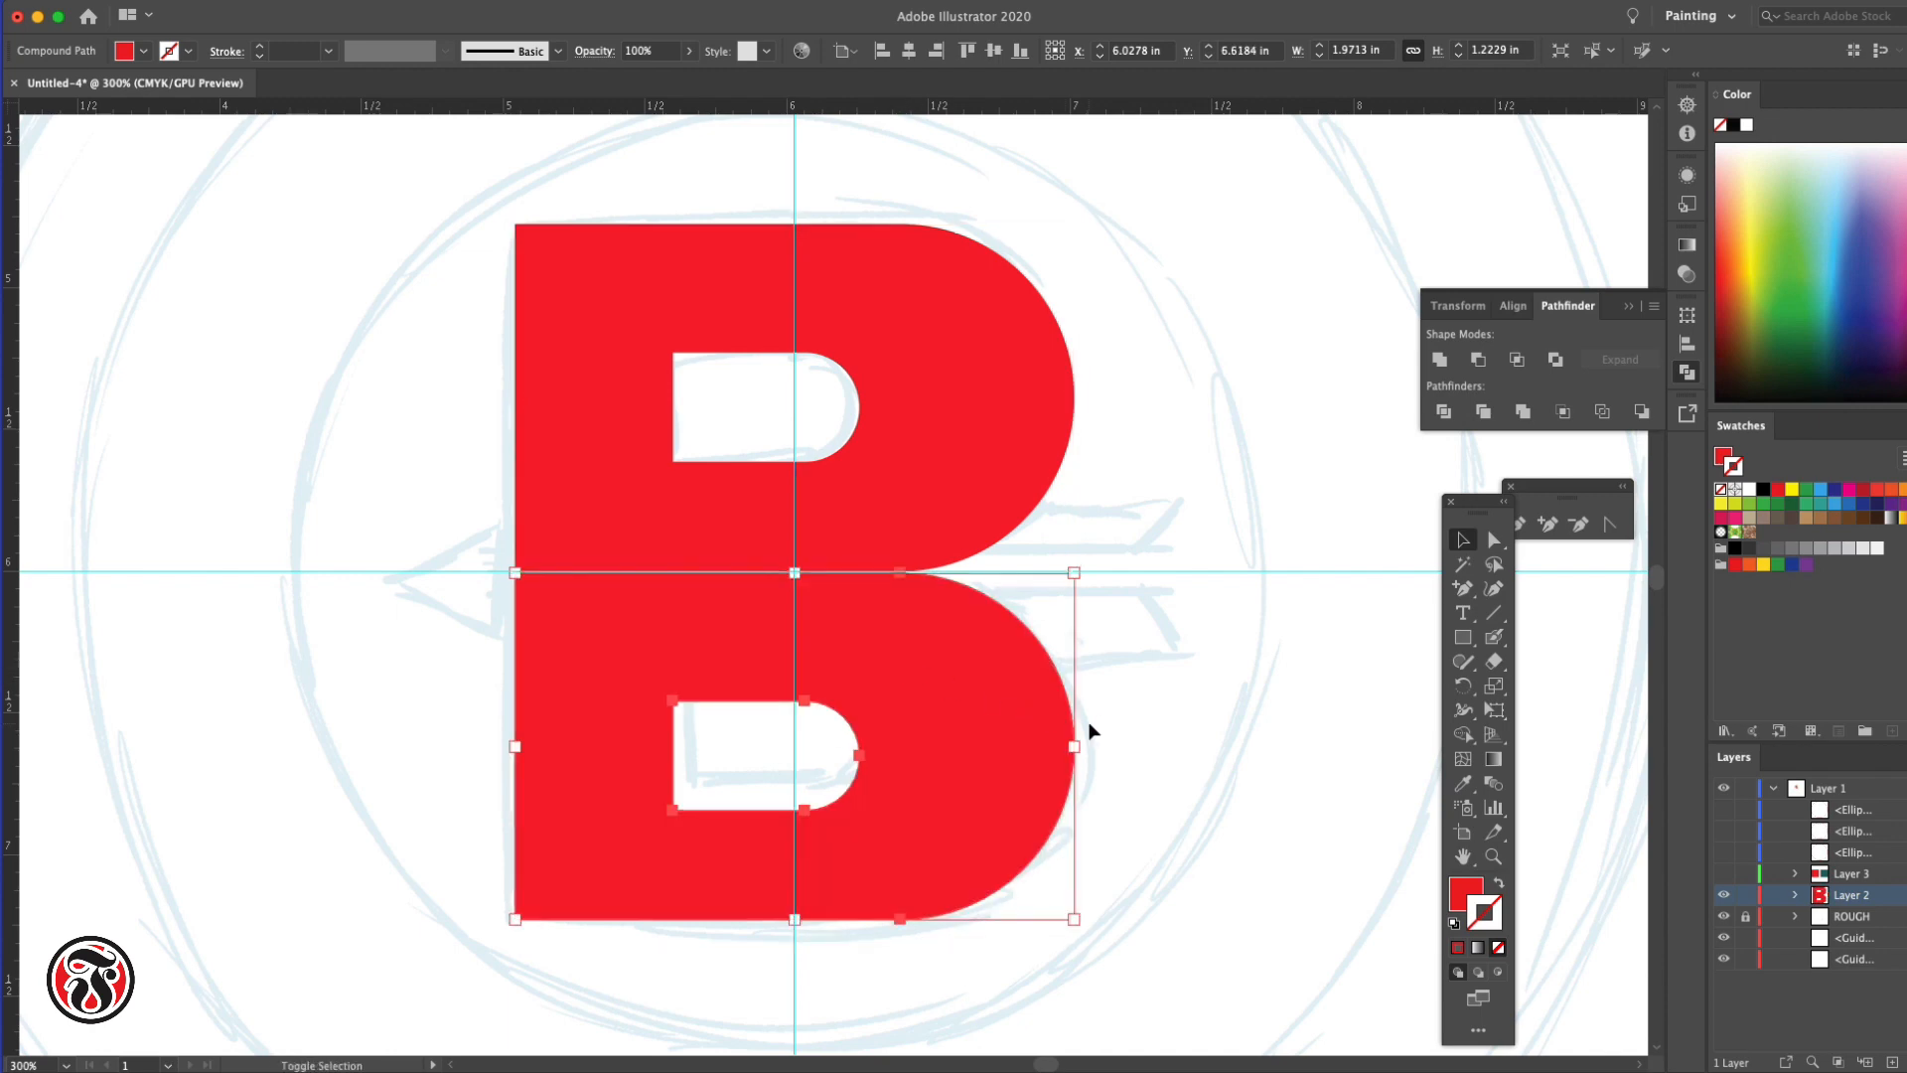
click(1196, 735)
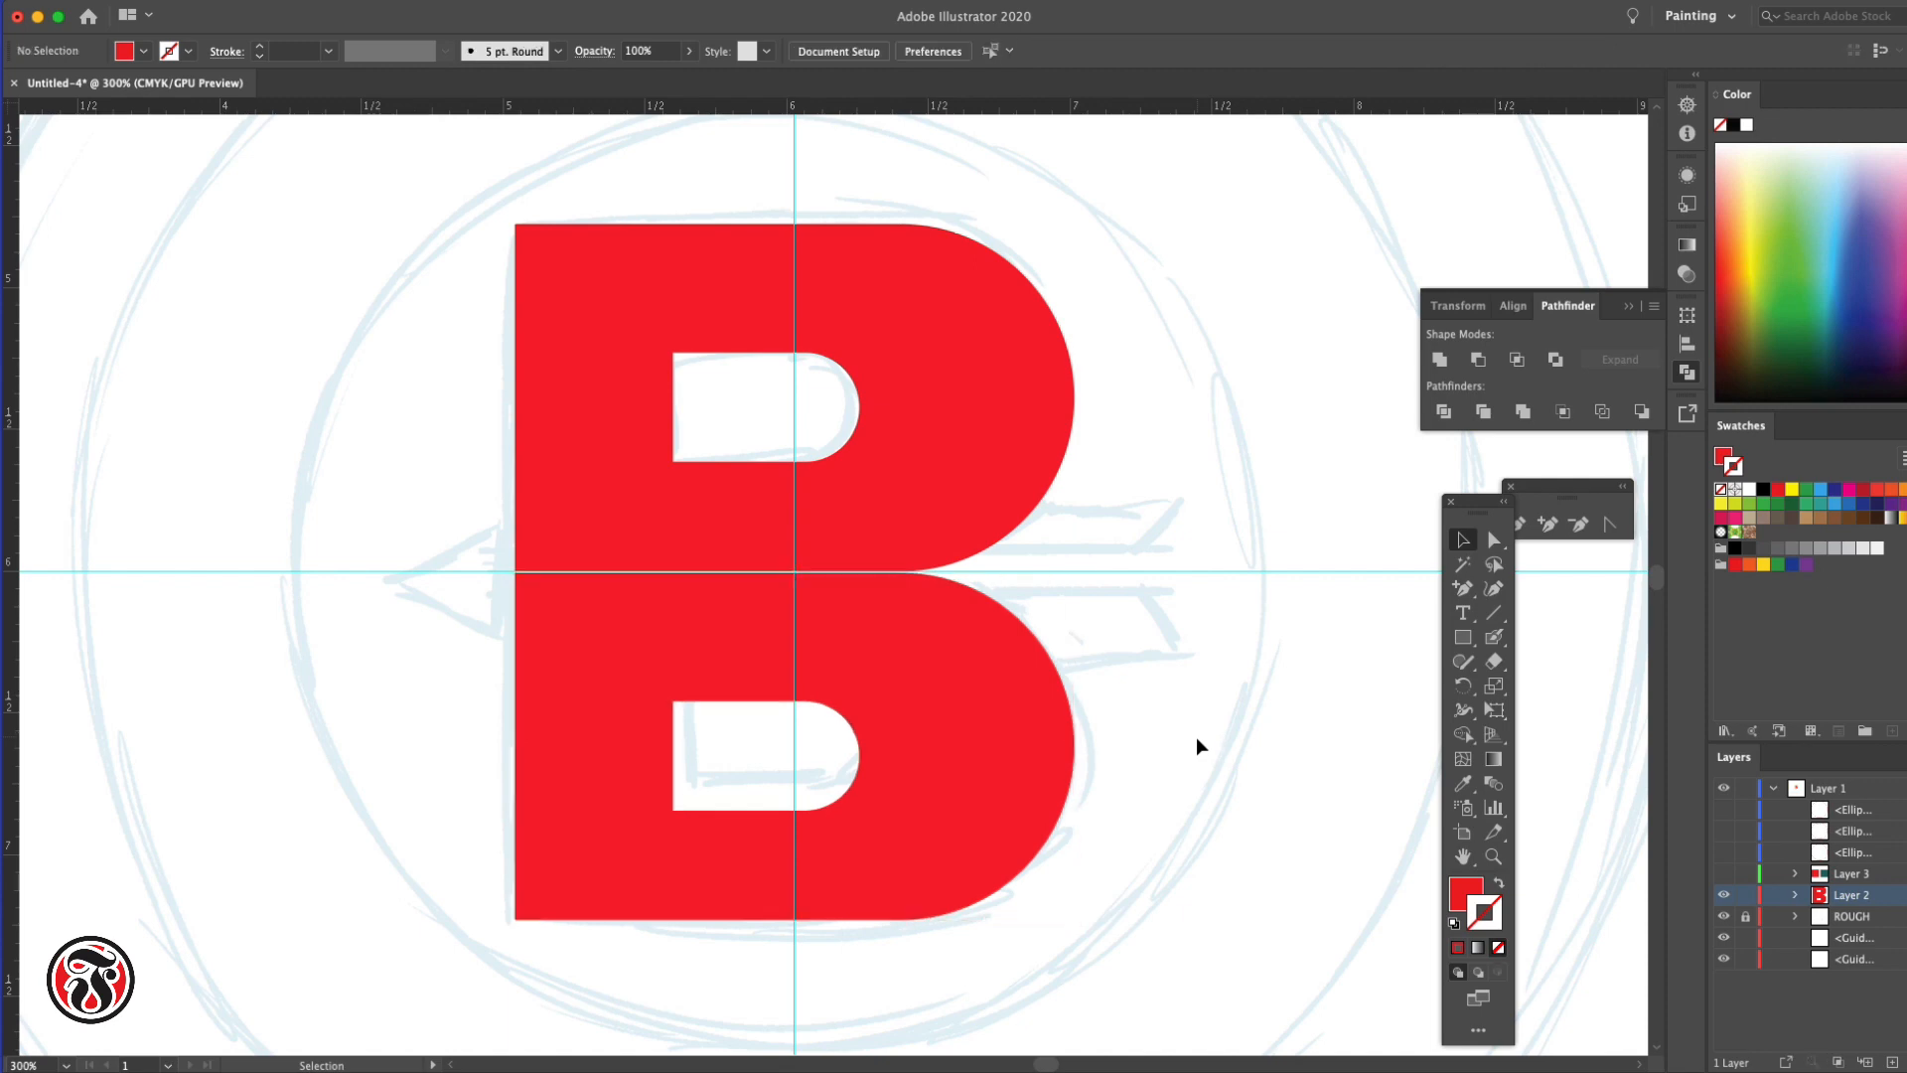
Try to move the lower bowl's counter upward on its own
click(1493, 539)
click(675, 703)
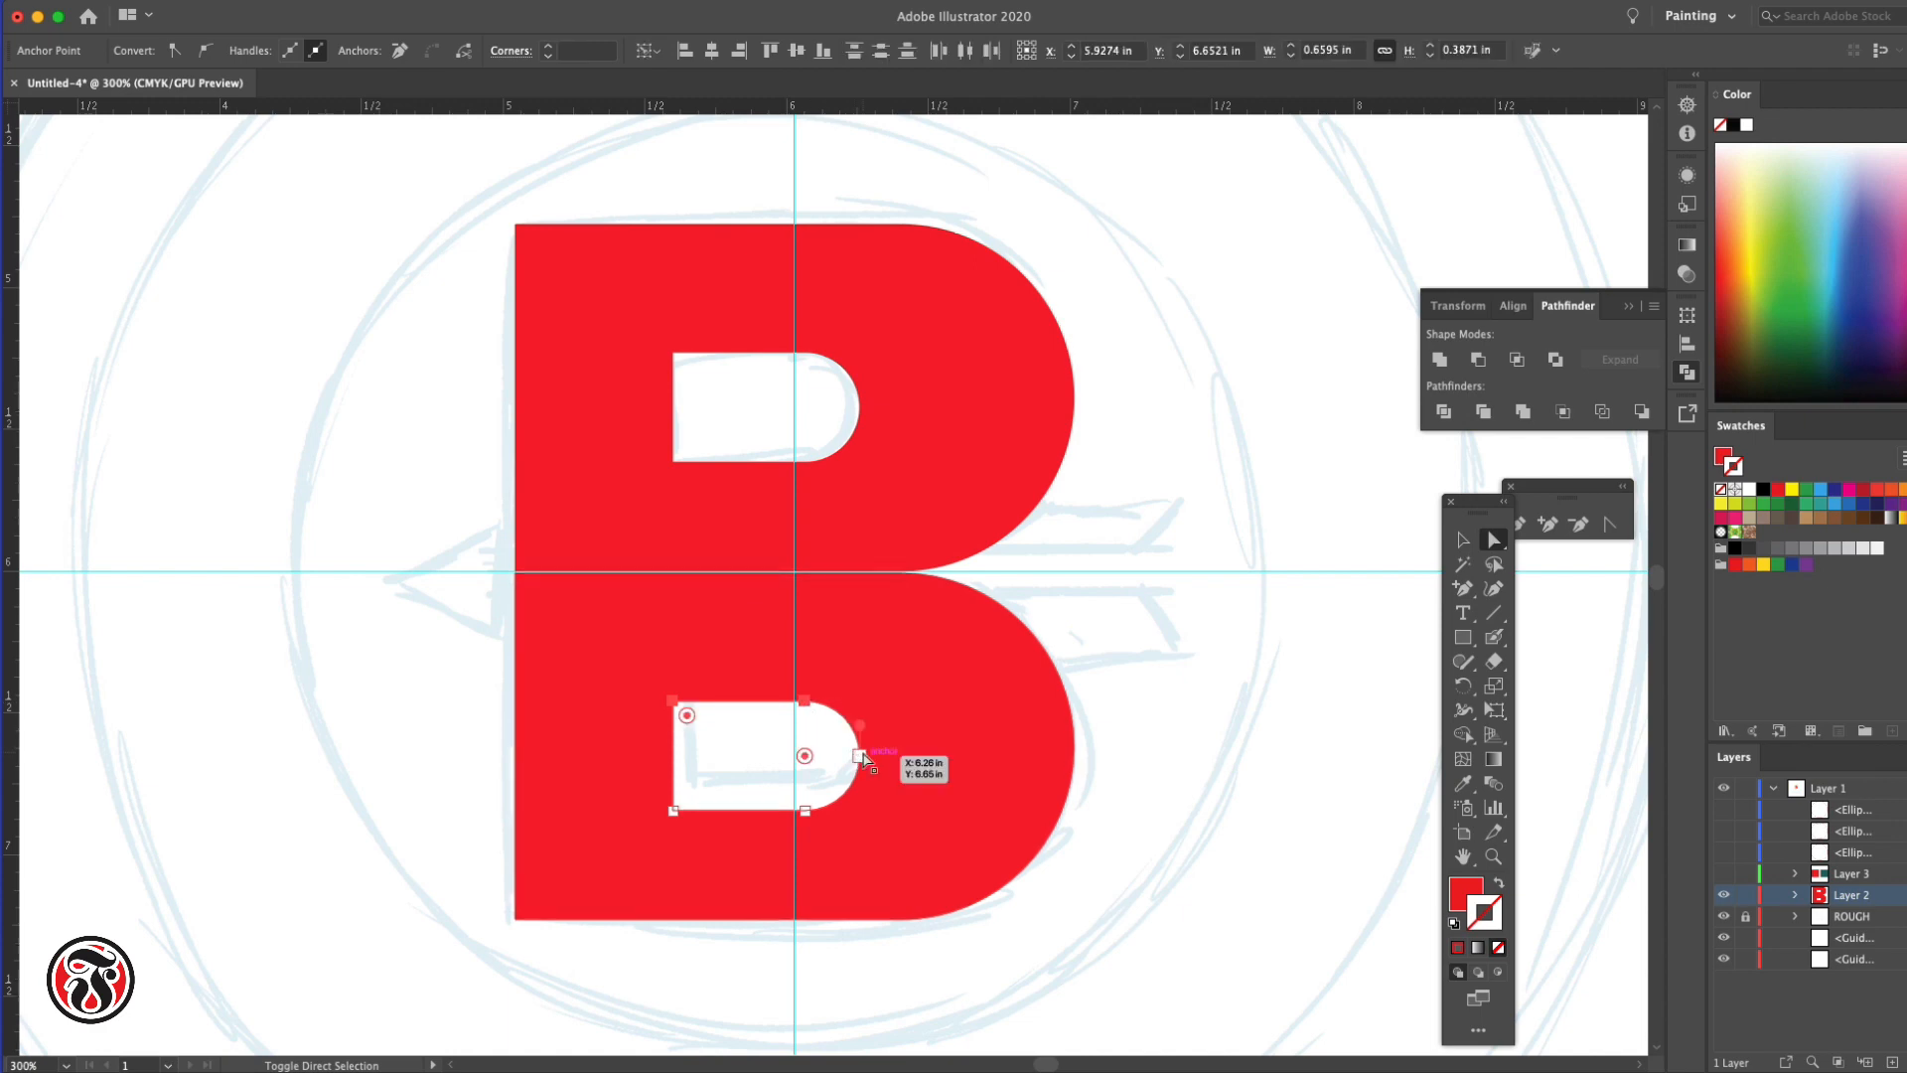
click(701, 811)
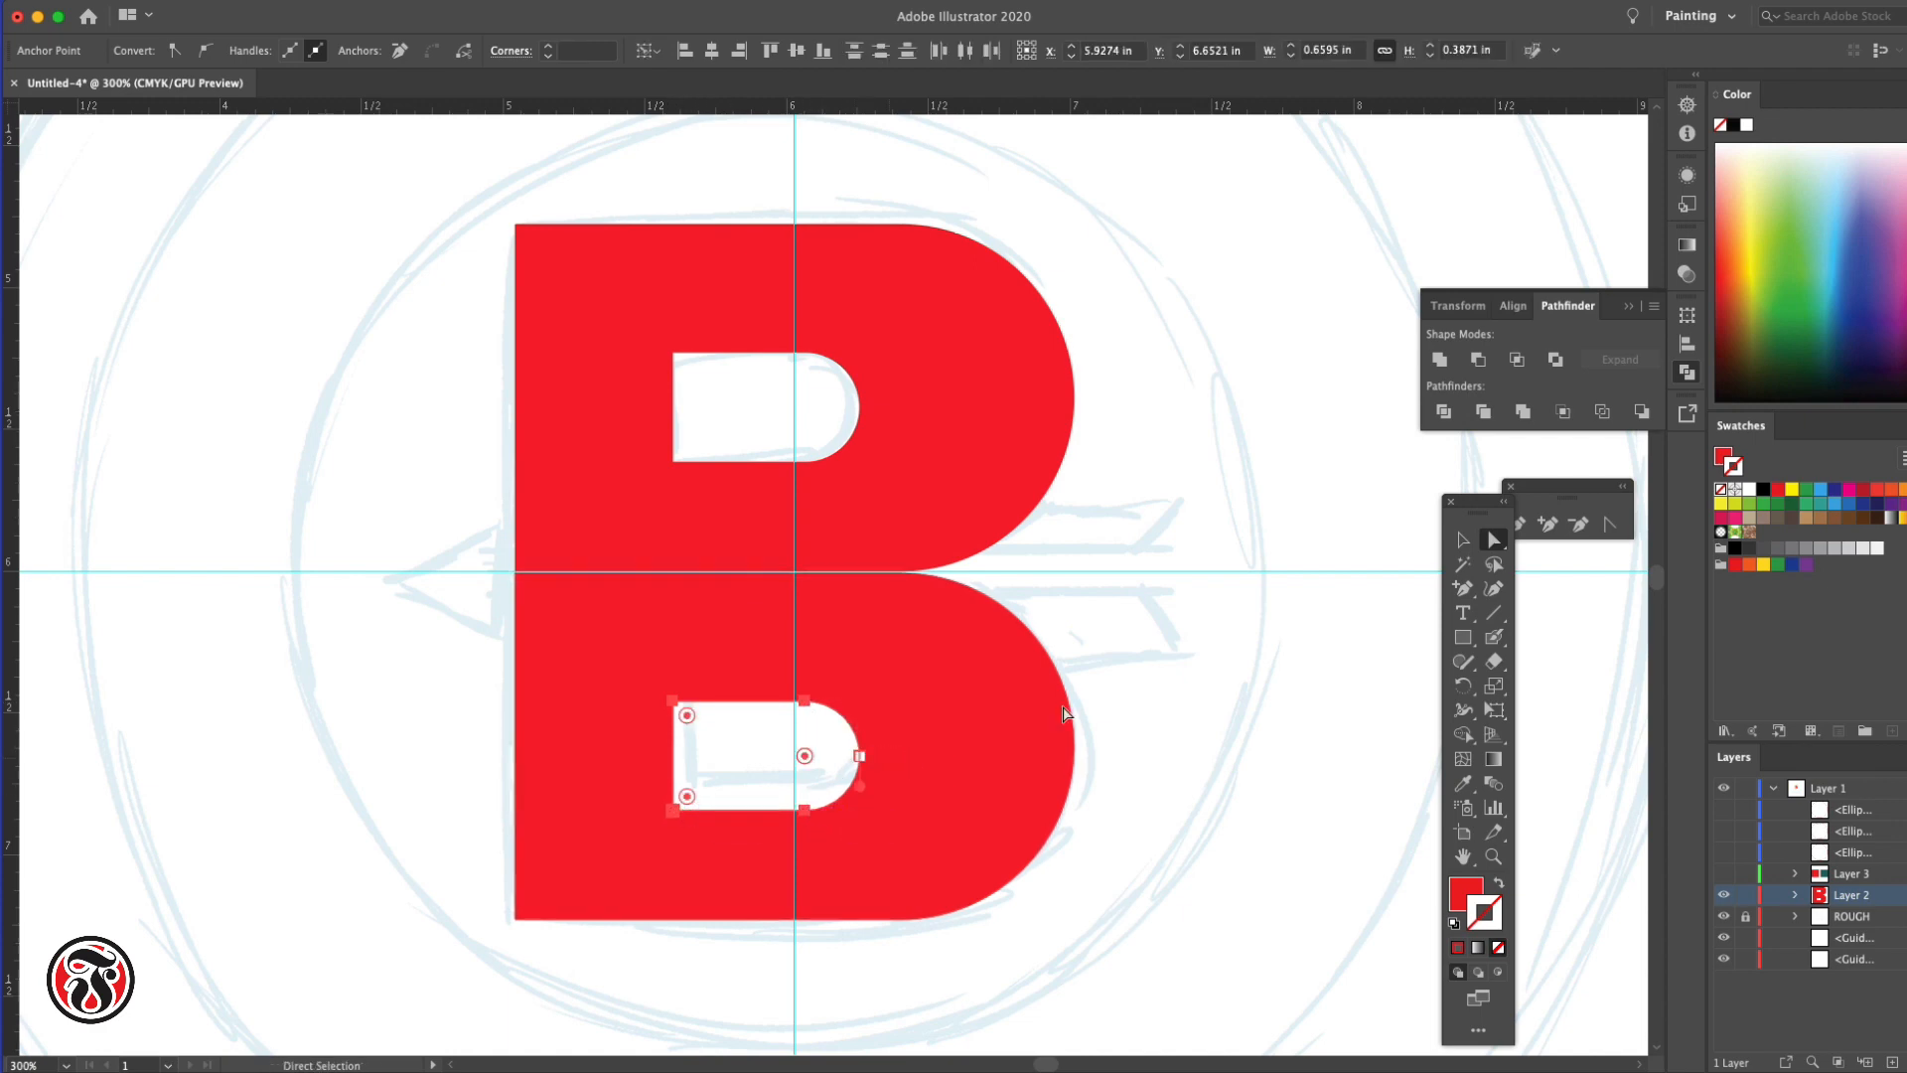
click(1461, 539)
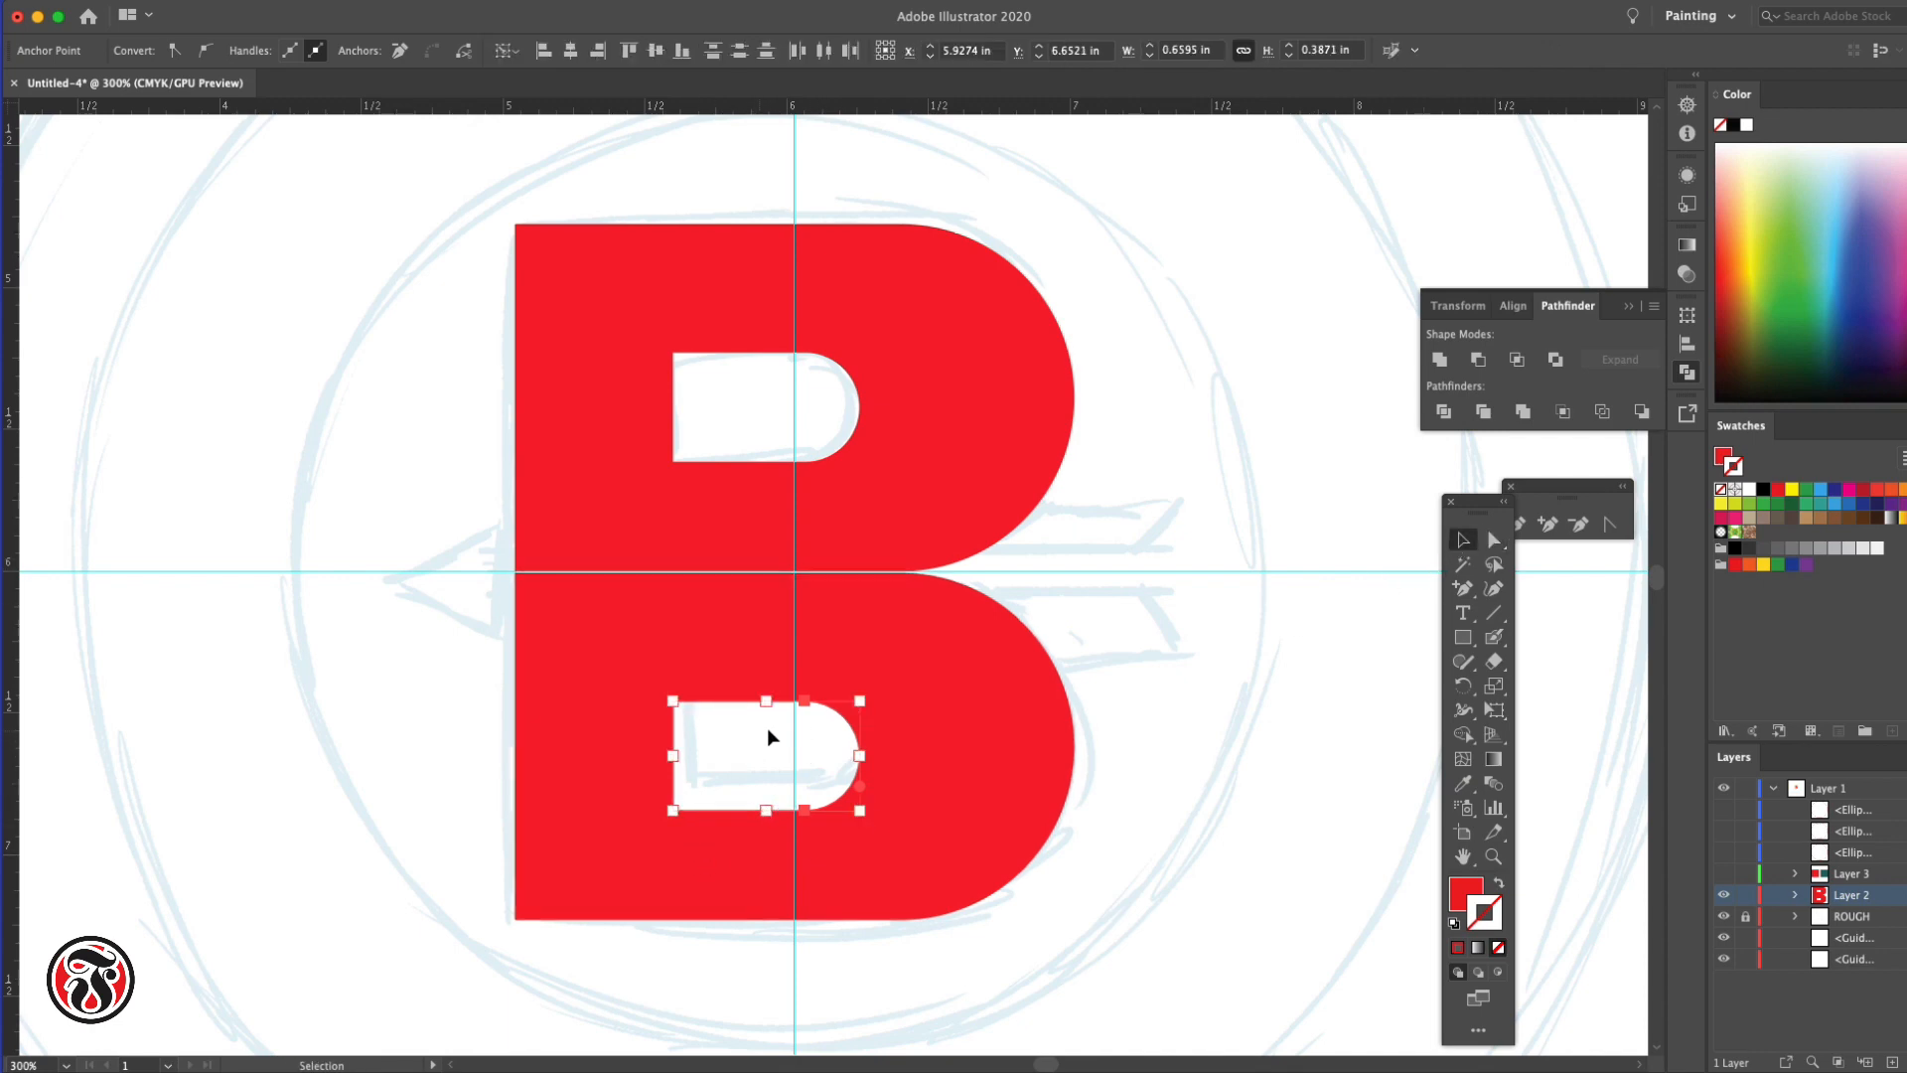
drag(807, 709, 808, 663)
key(ctrl+z)
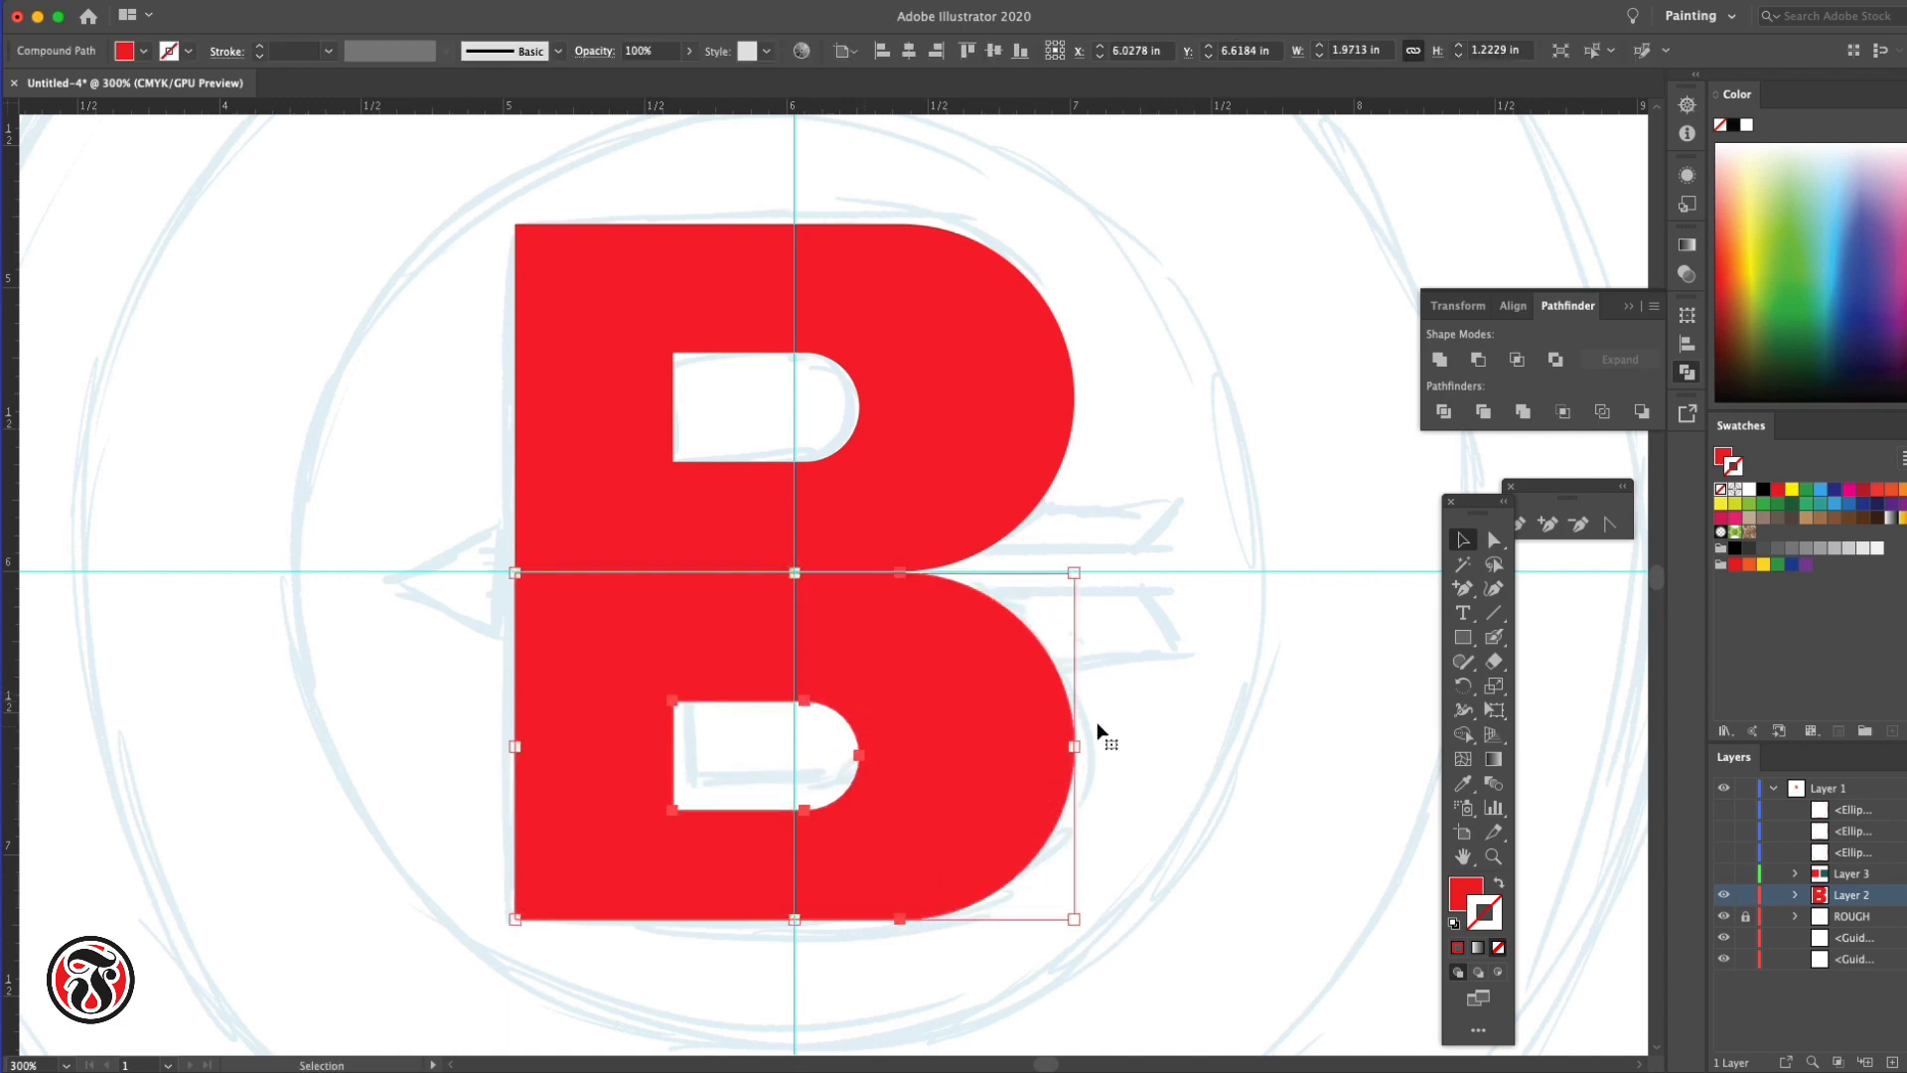
click(1195, 709)
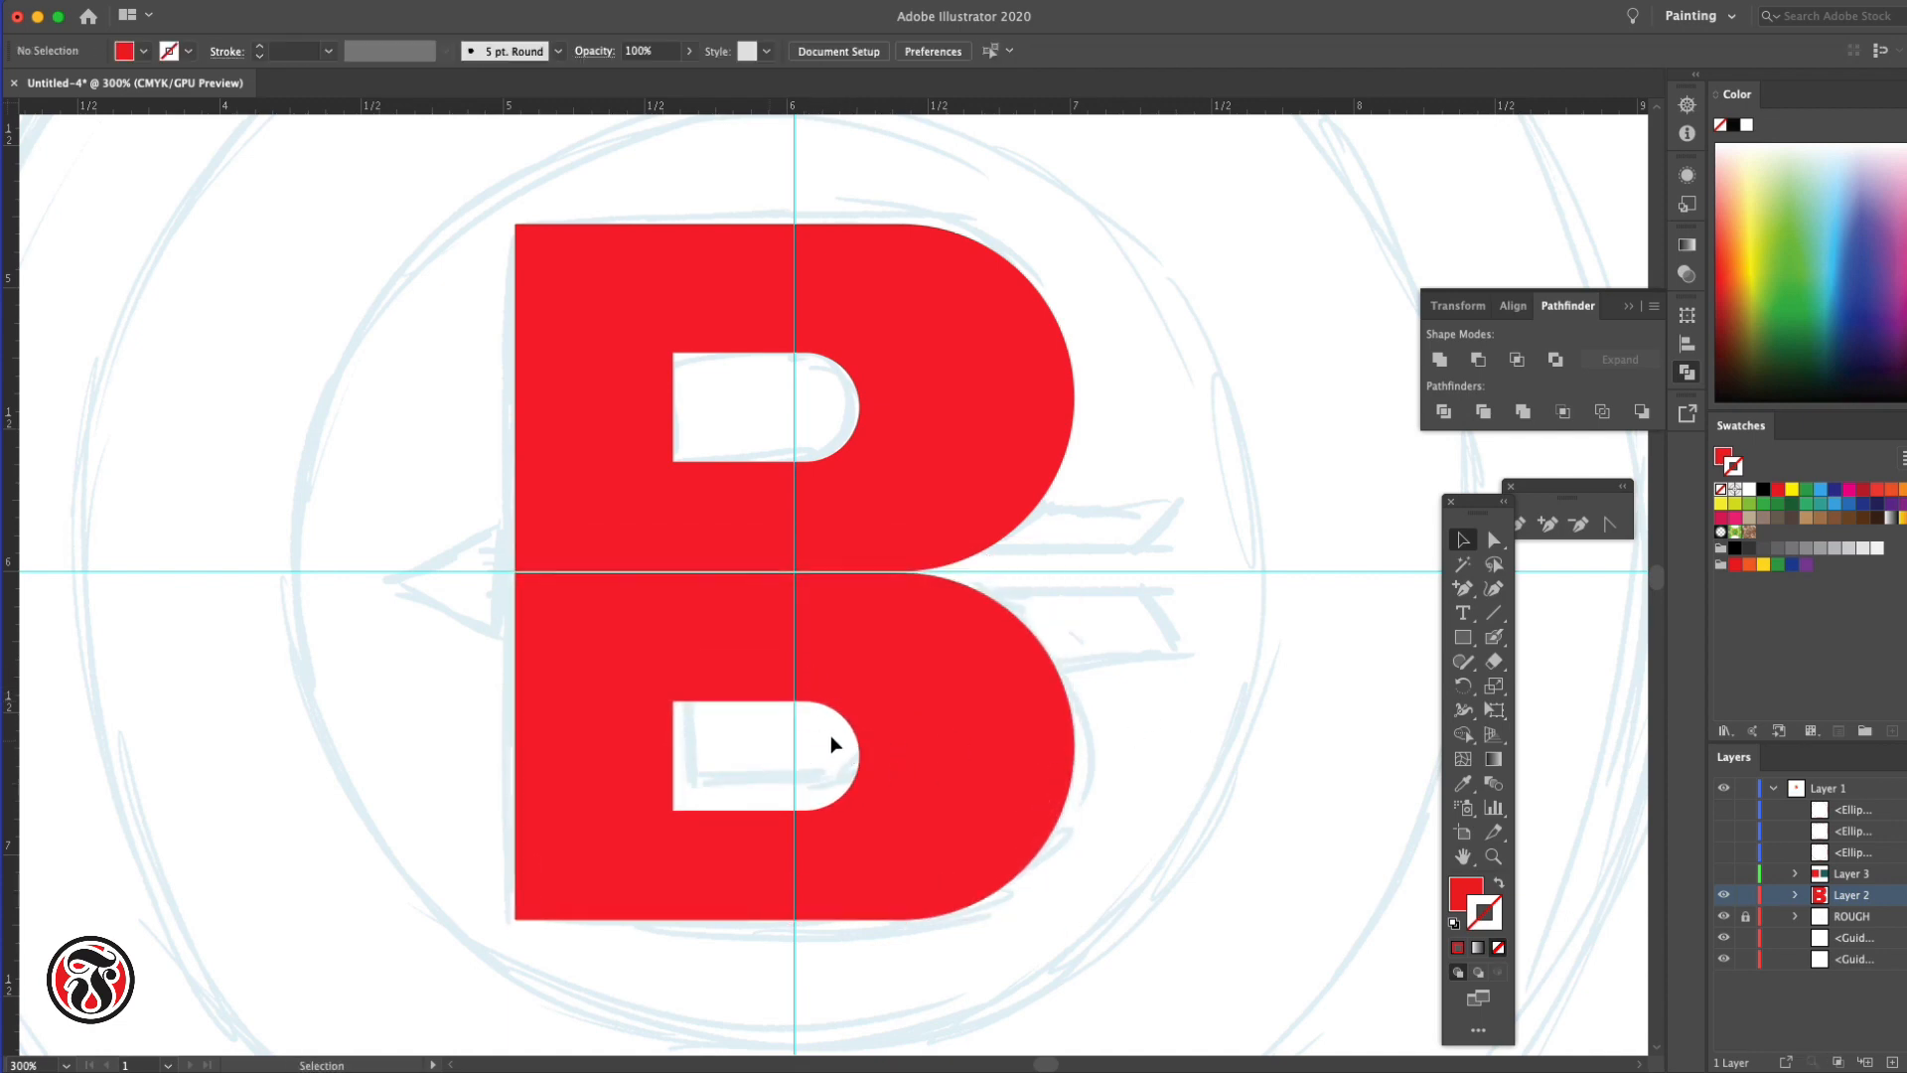
Delete the counter cutout from the lower bowl, leaving that bowl solid
click(1494, 539)
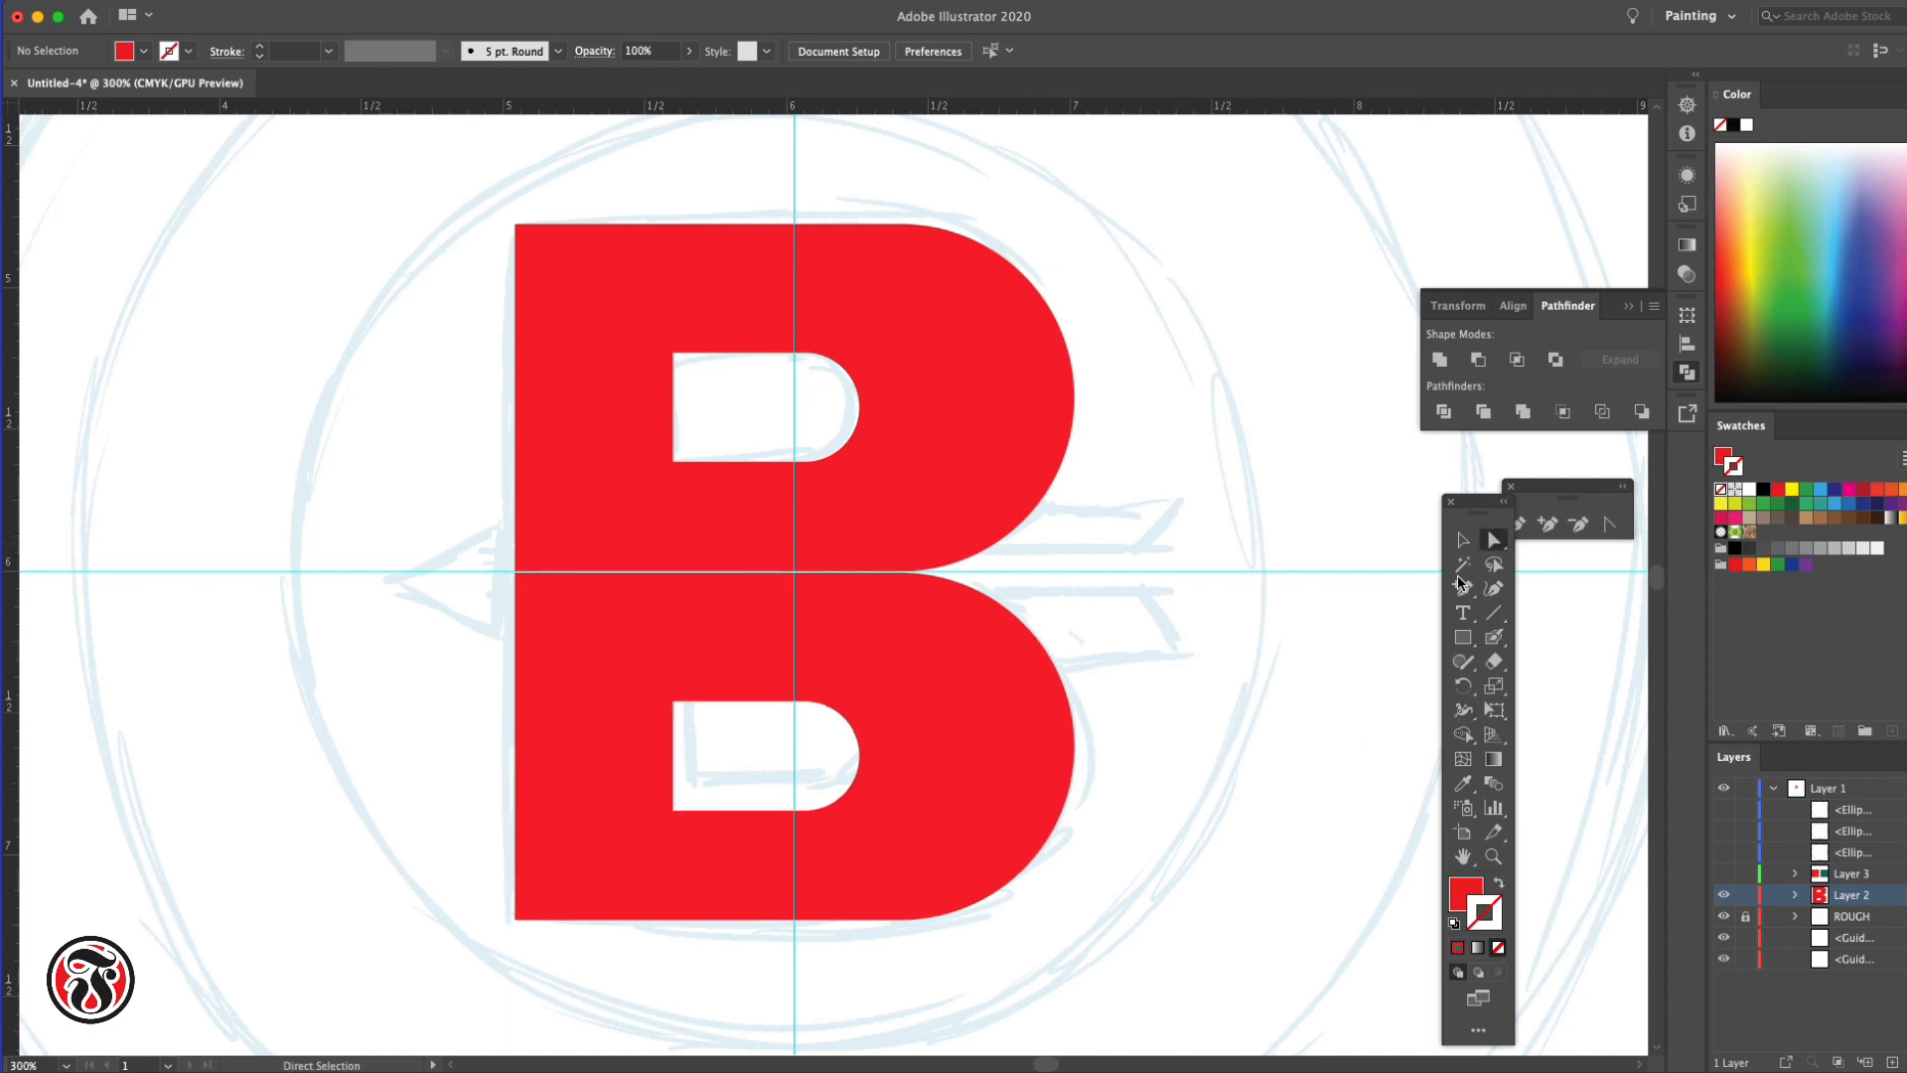
click(859, 774)
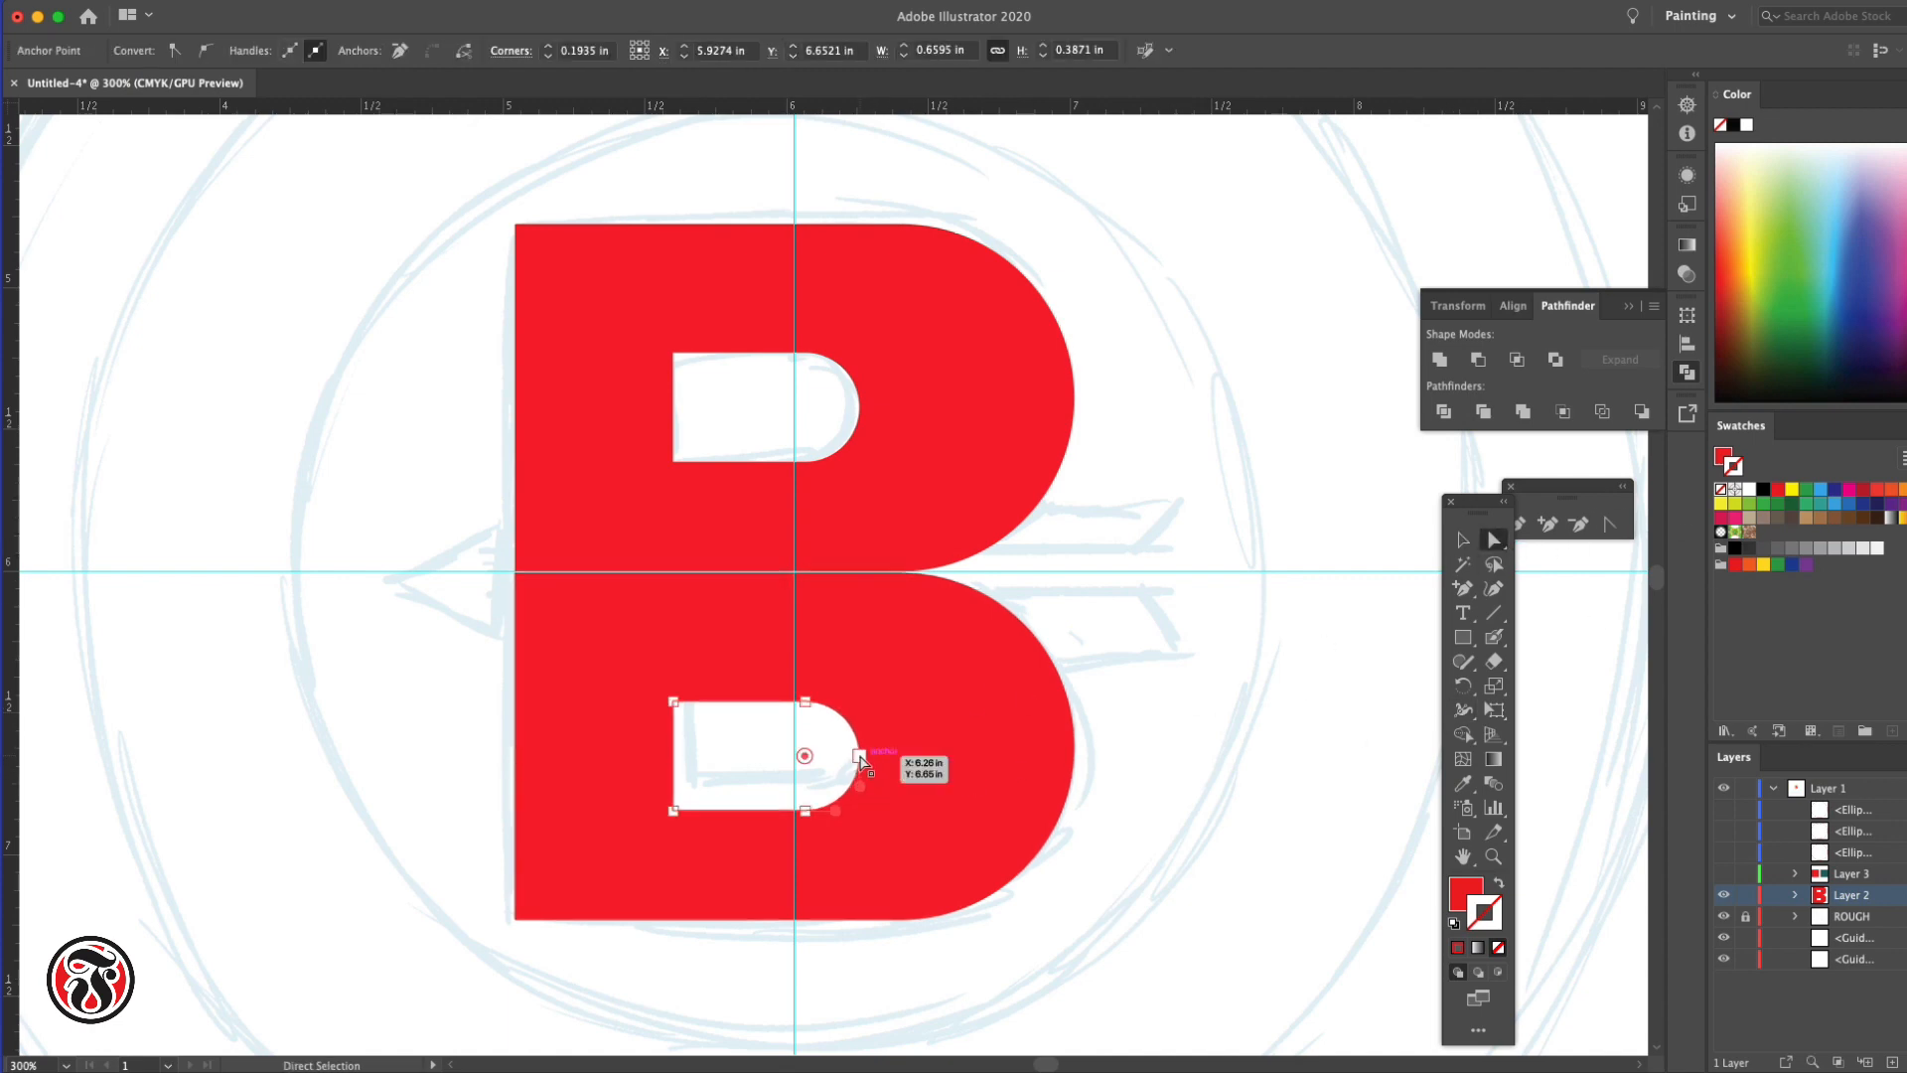
key(Delete)
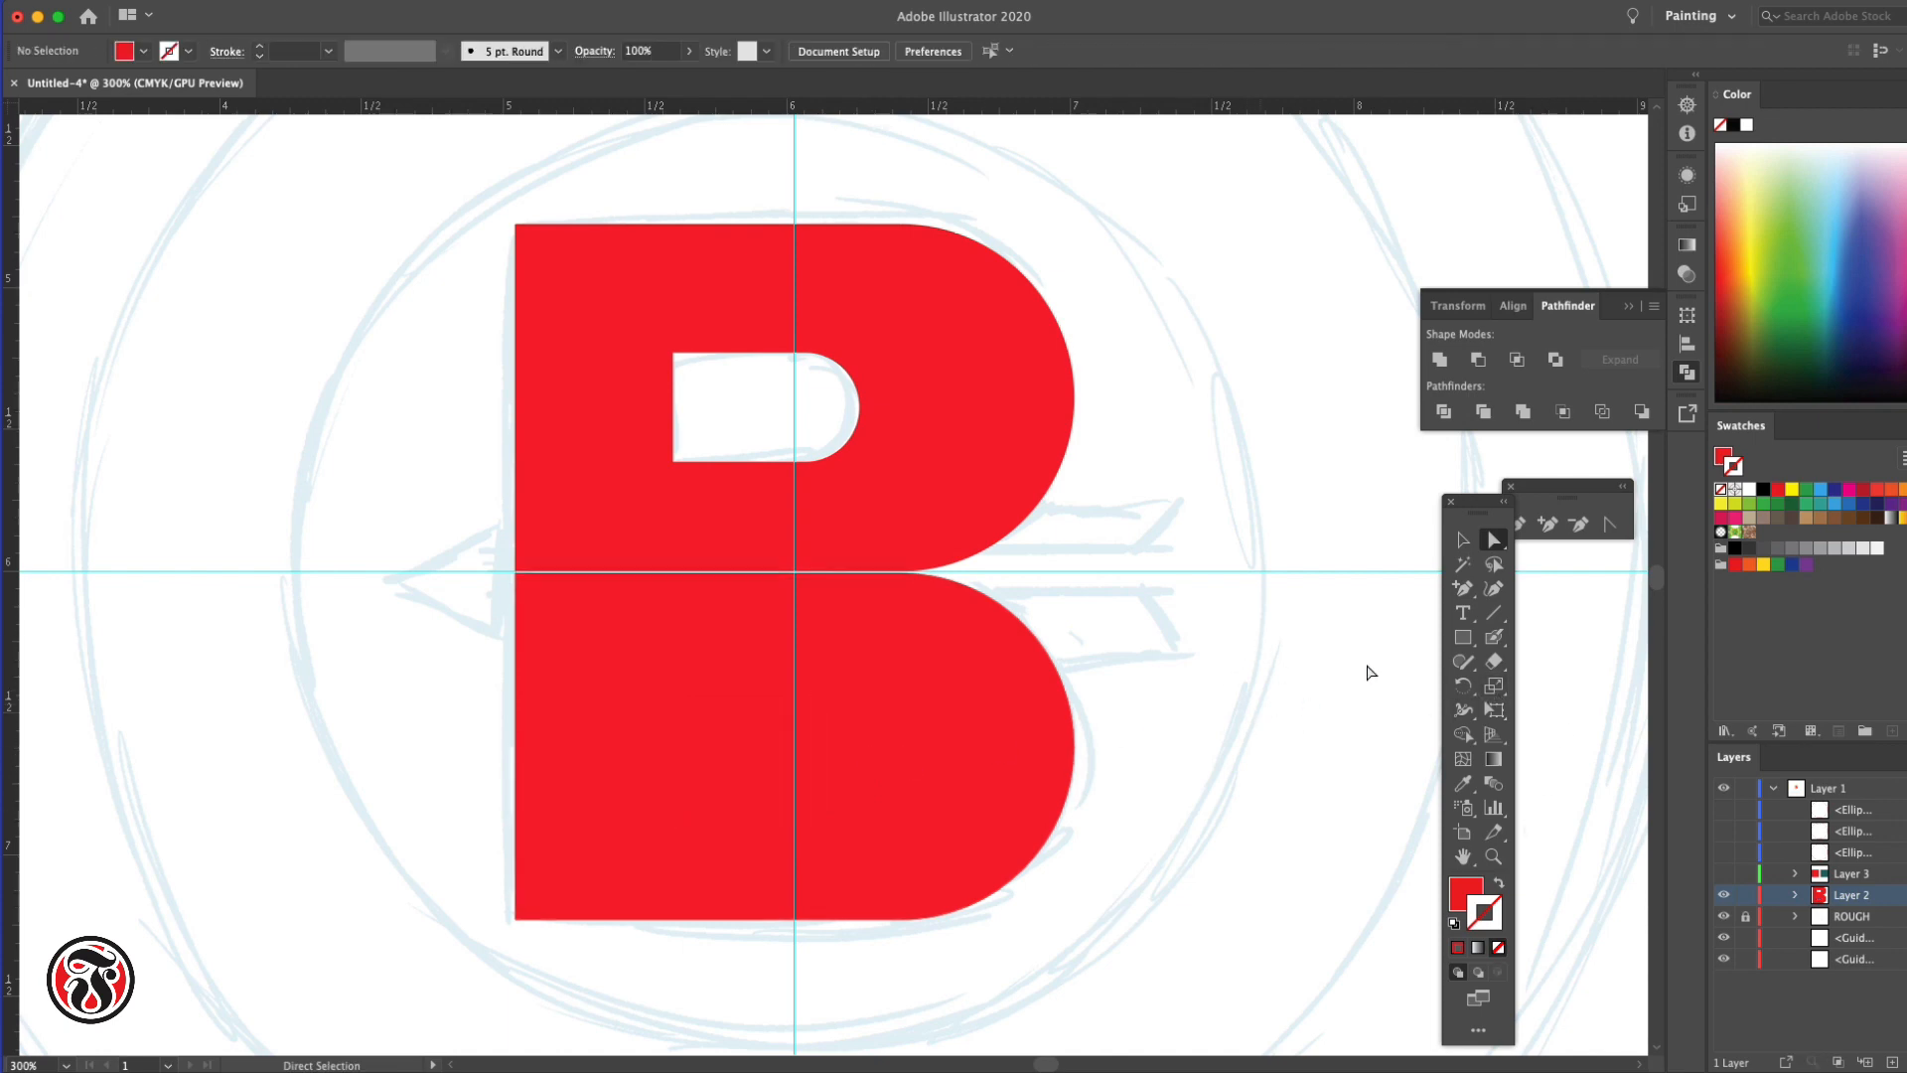
Swap the lower bowl's fill and stroke so it is only a red outline over the sketch
click(1463, 637)
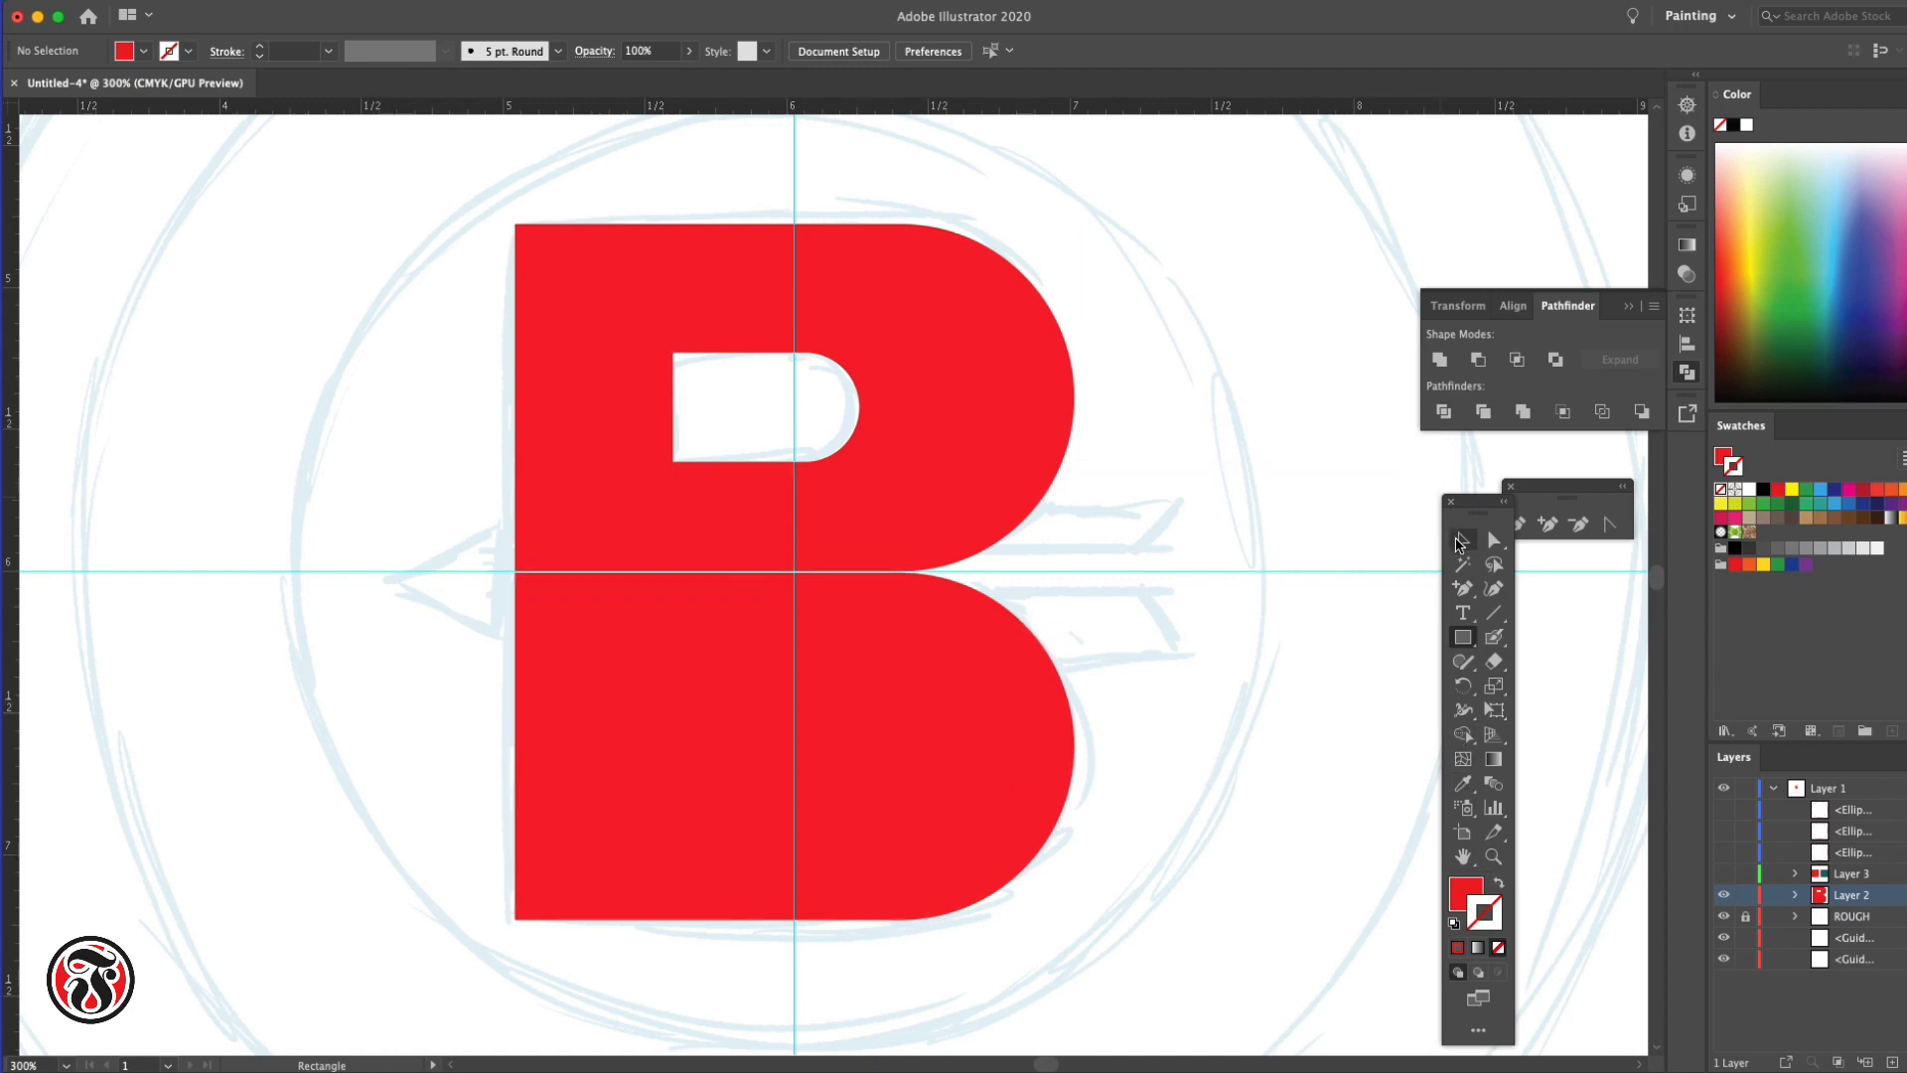
click(1460, 541)
click(873, 771)
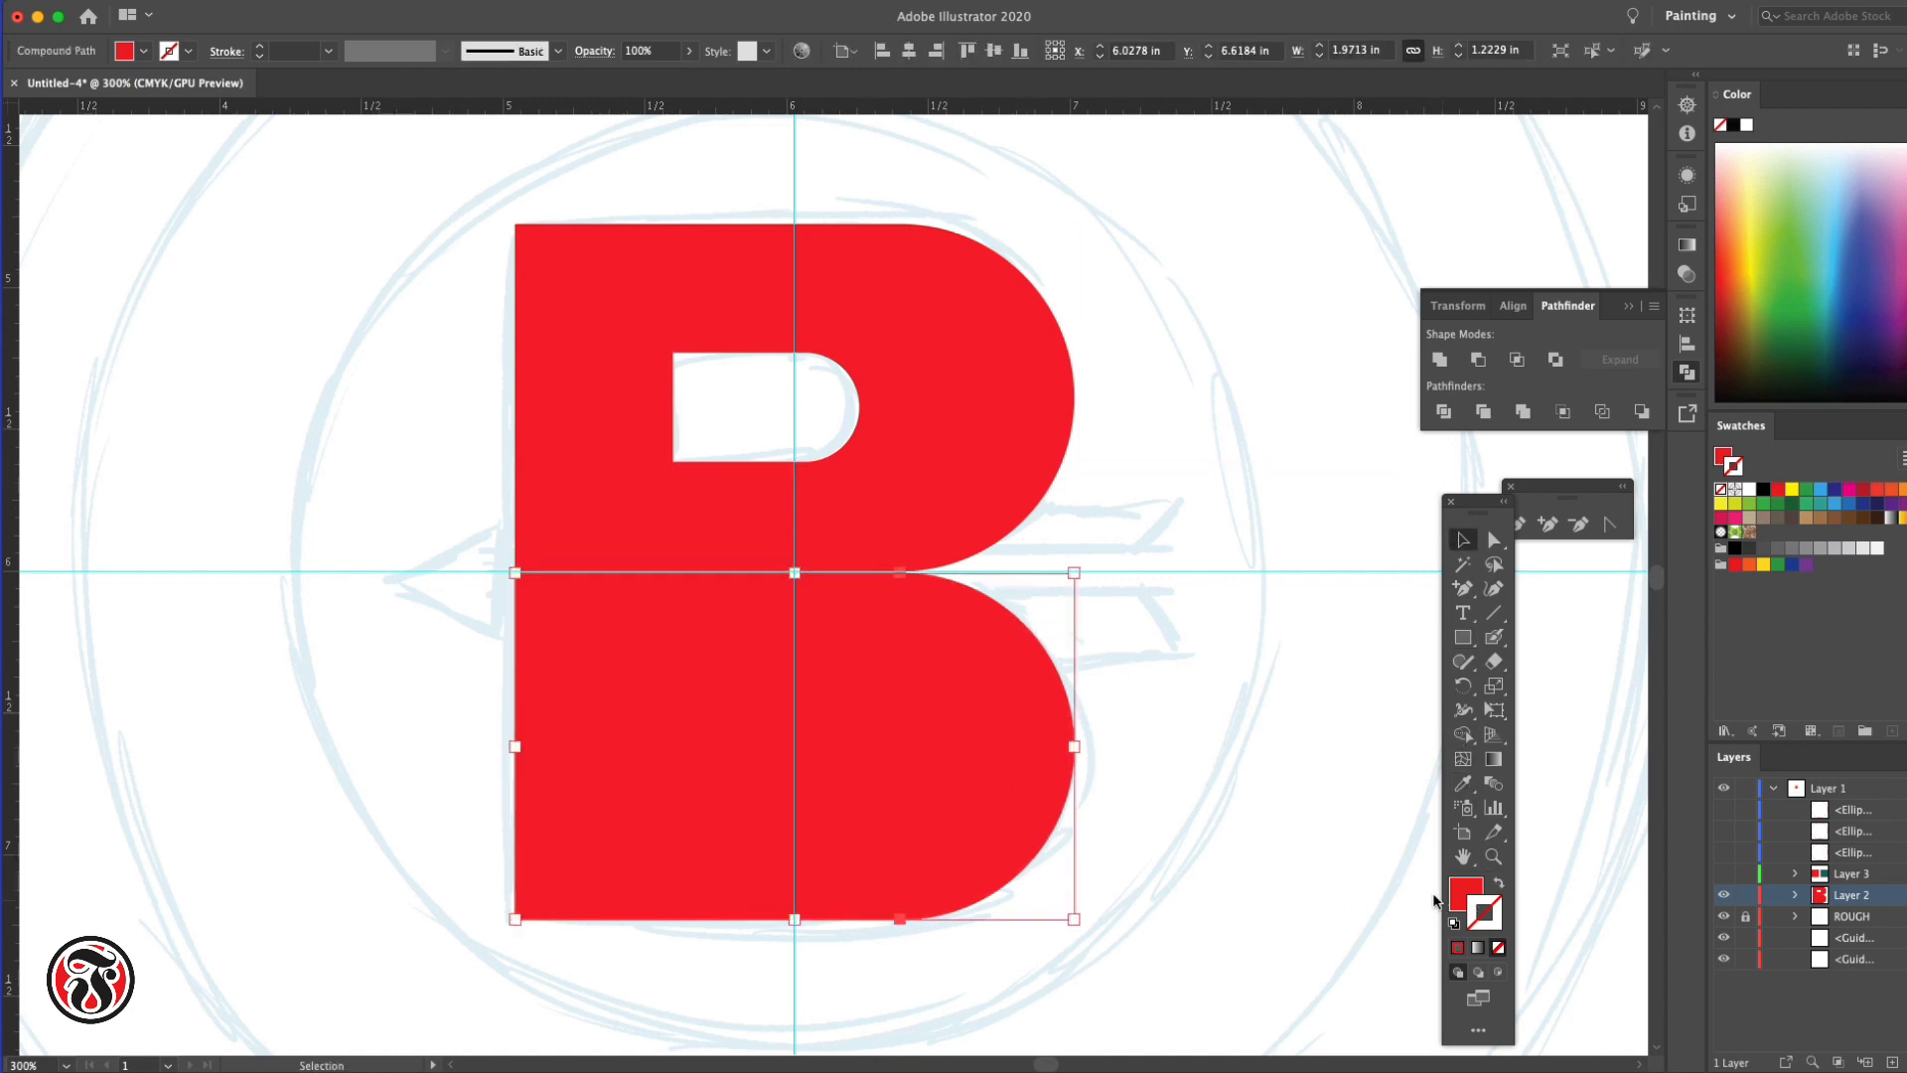
click(1498, 883)
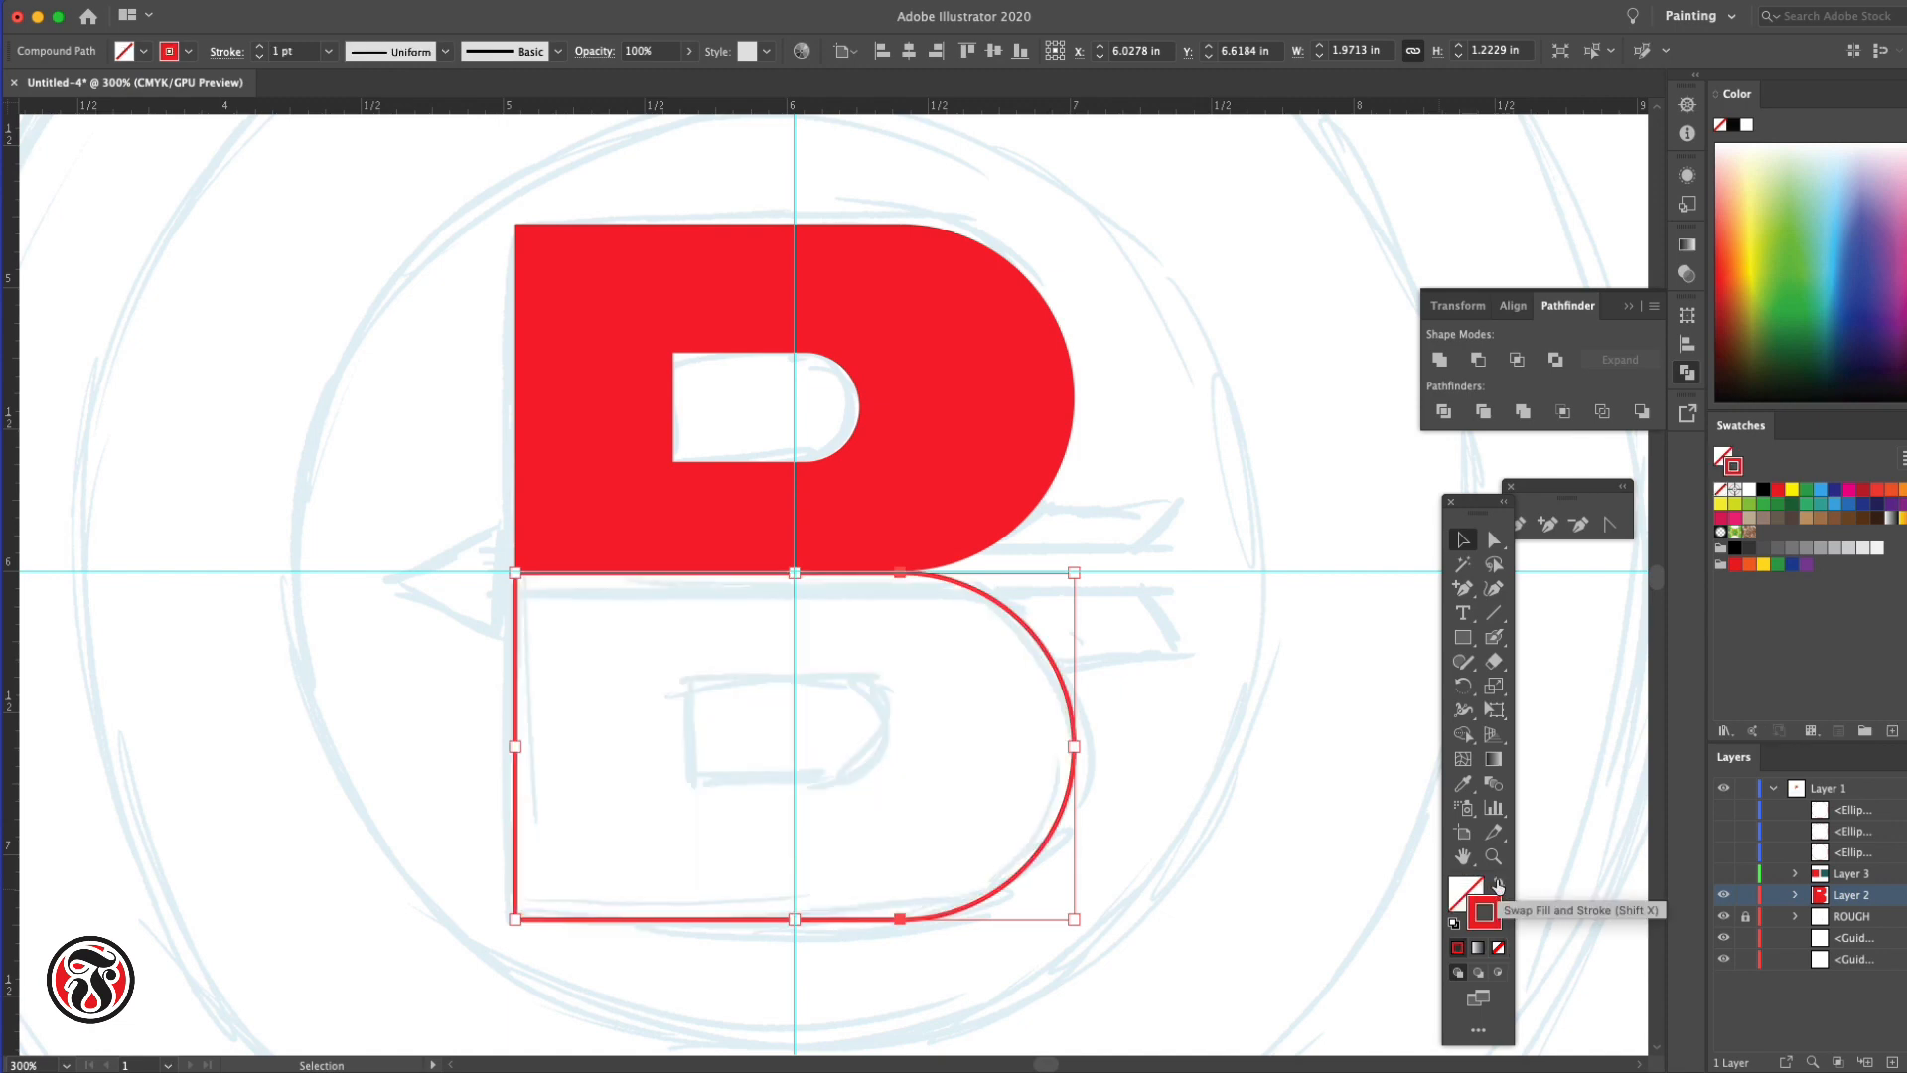
click(844, 733)
Draw an unfilled, red-stroked rectangle over the upper counter and fit it to about 0.66 by 0.39 in
click(1463, 637)
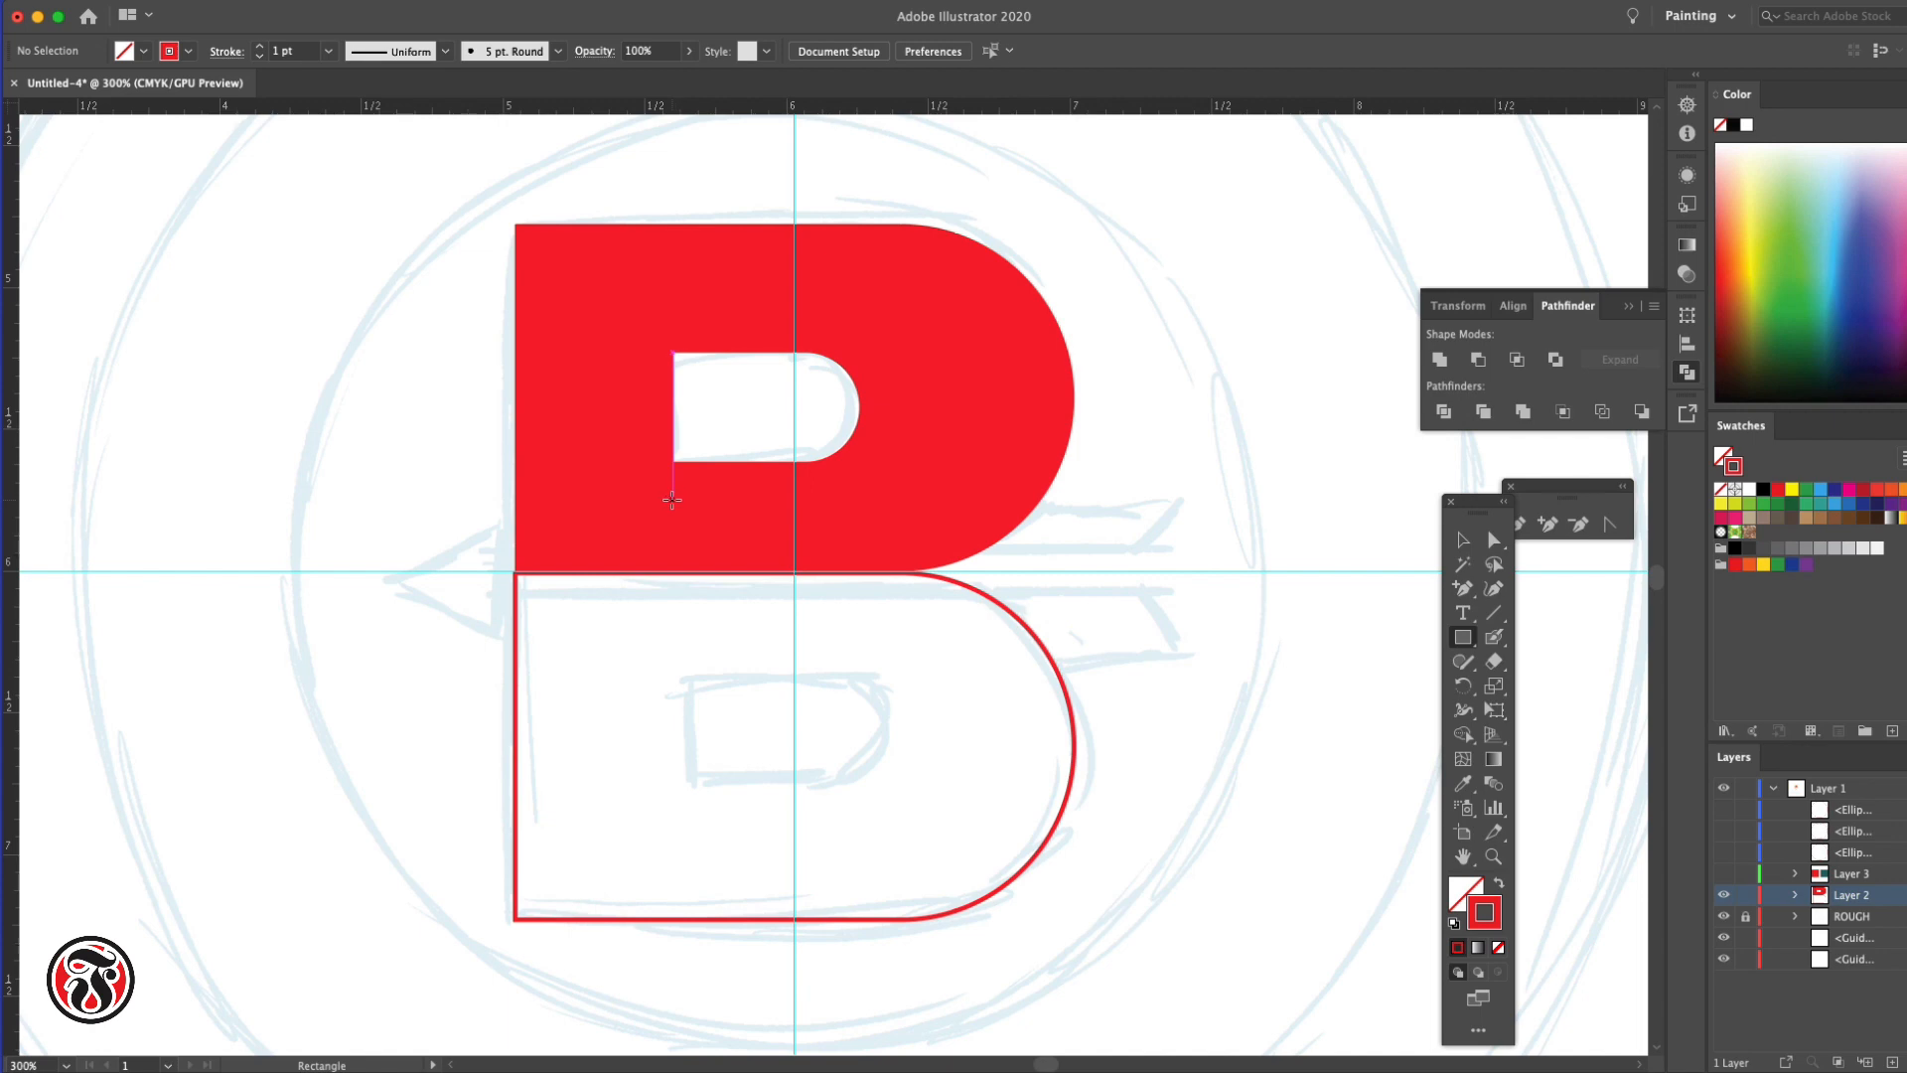
drag(673, 500, 847, 448)
click(1463, 539)
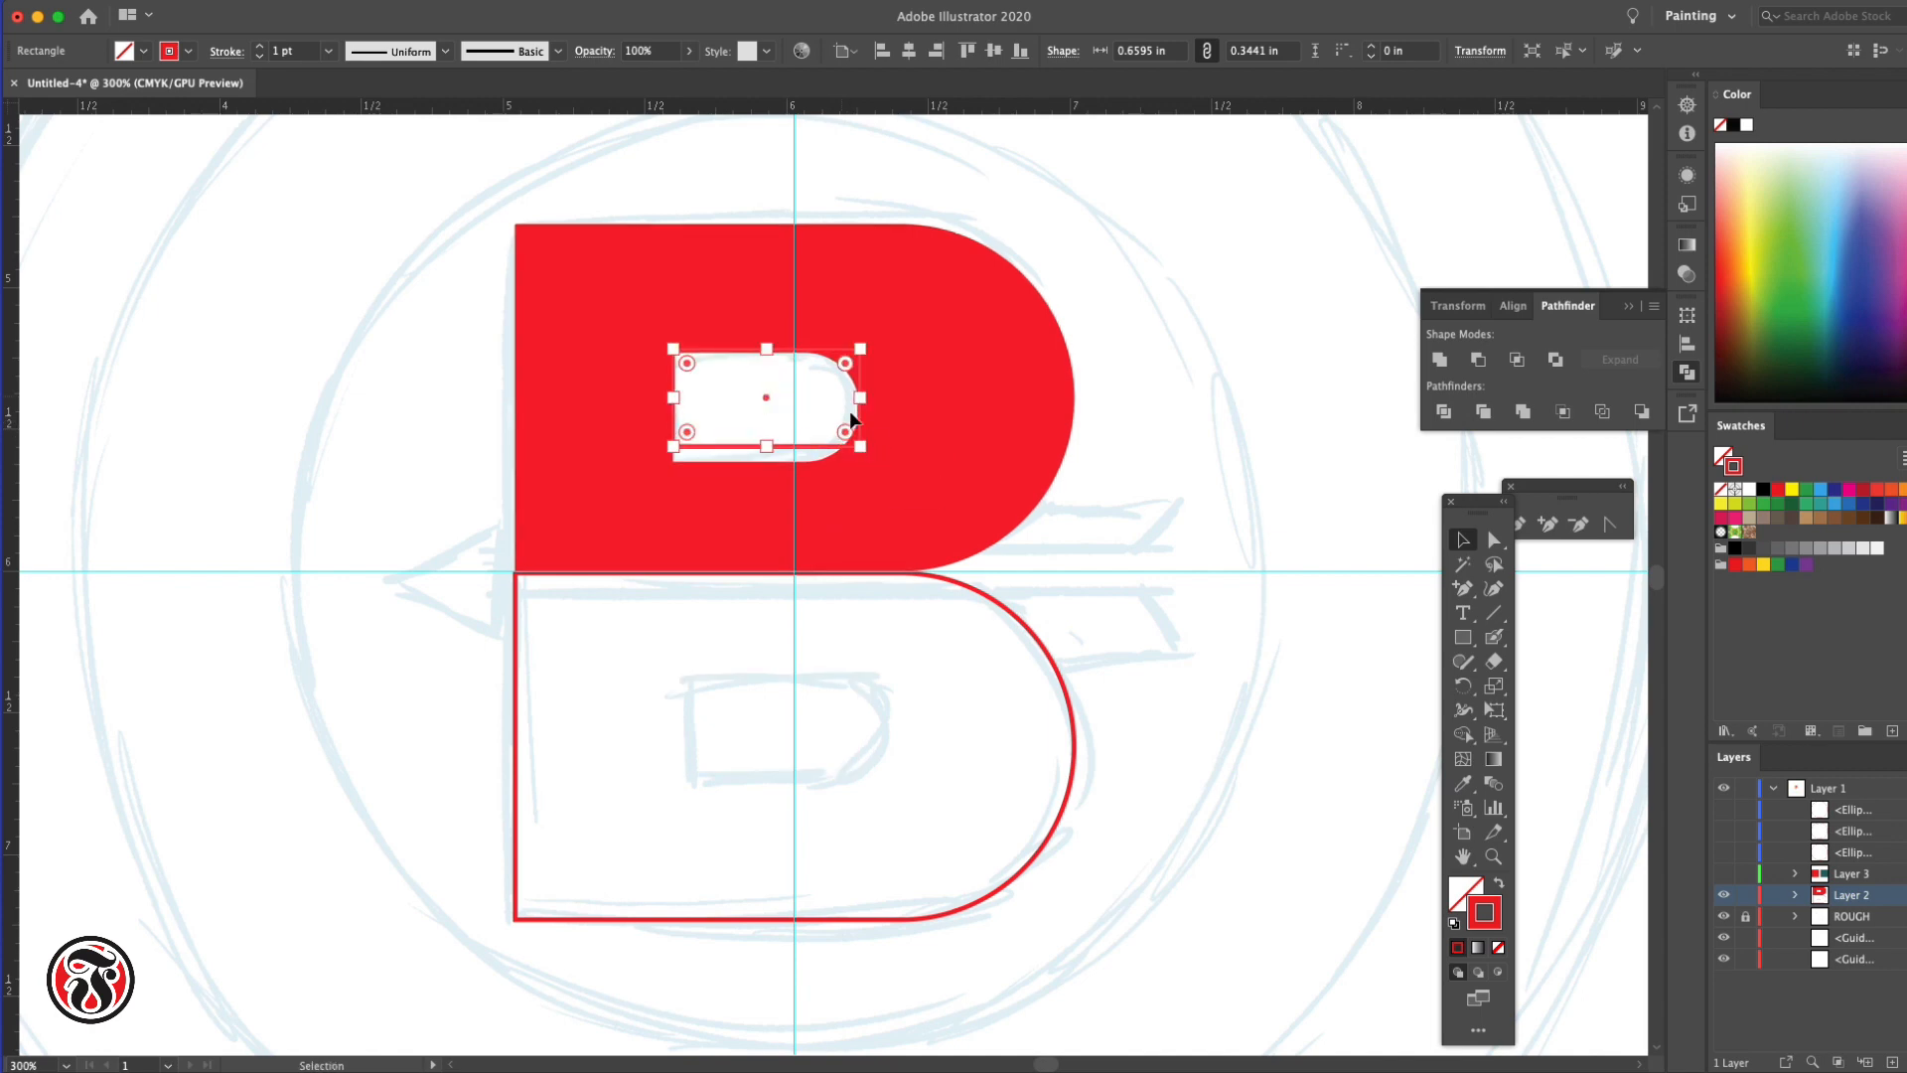
key(Down)
key(Down)
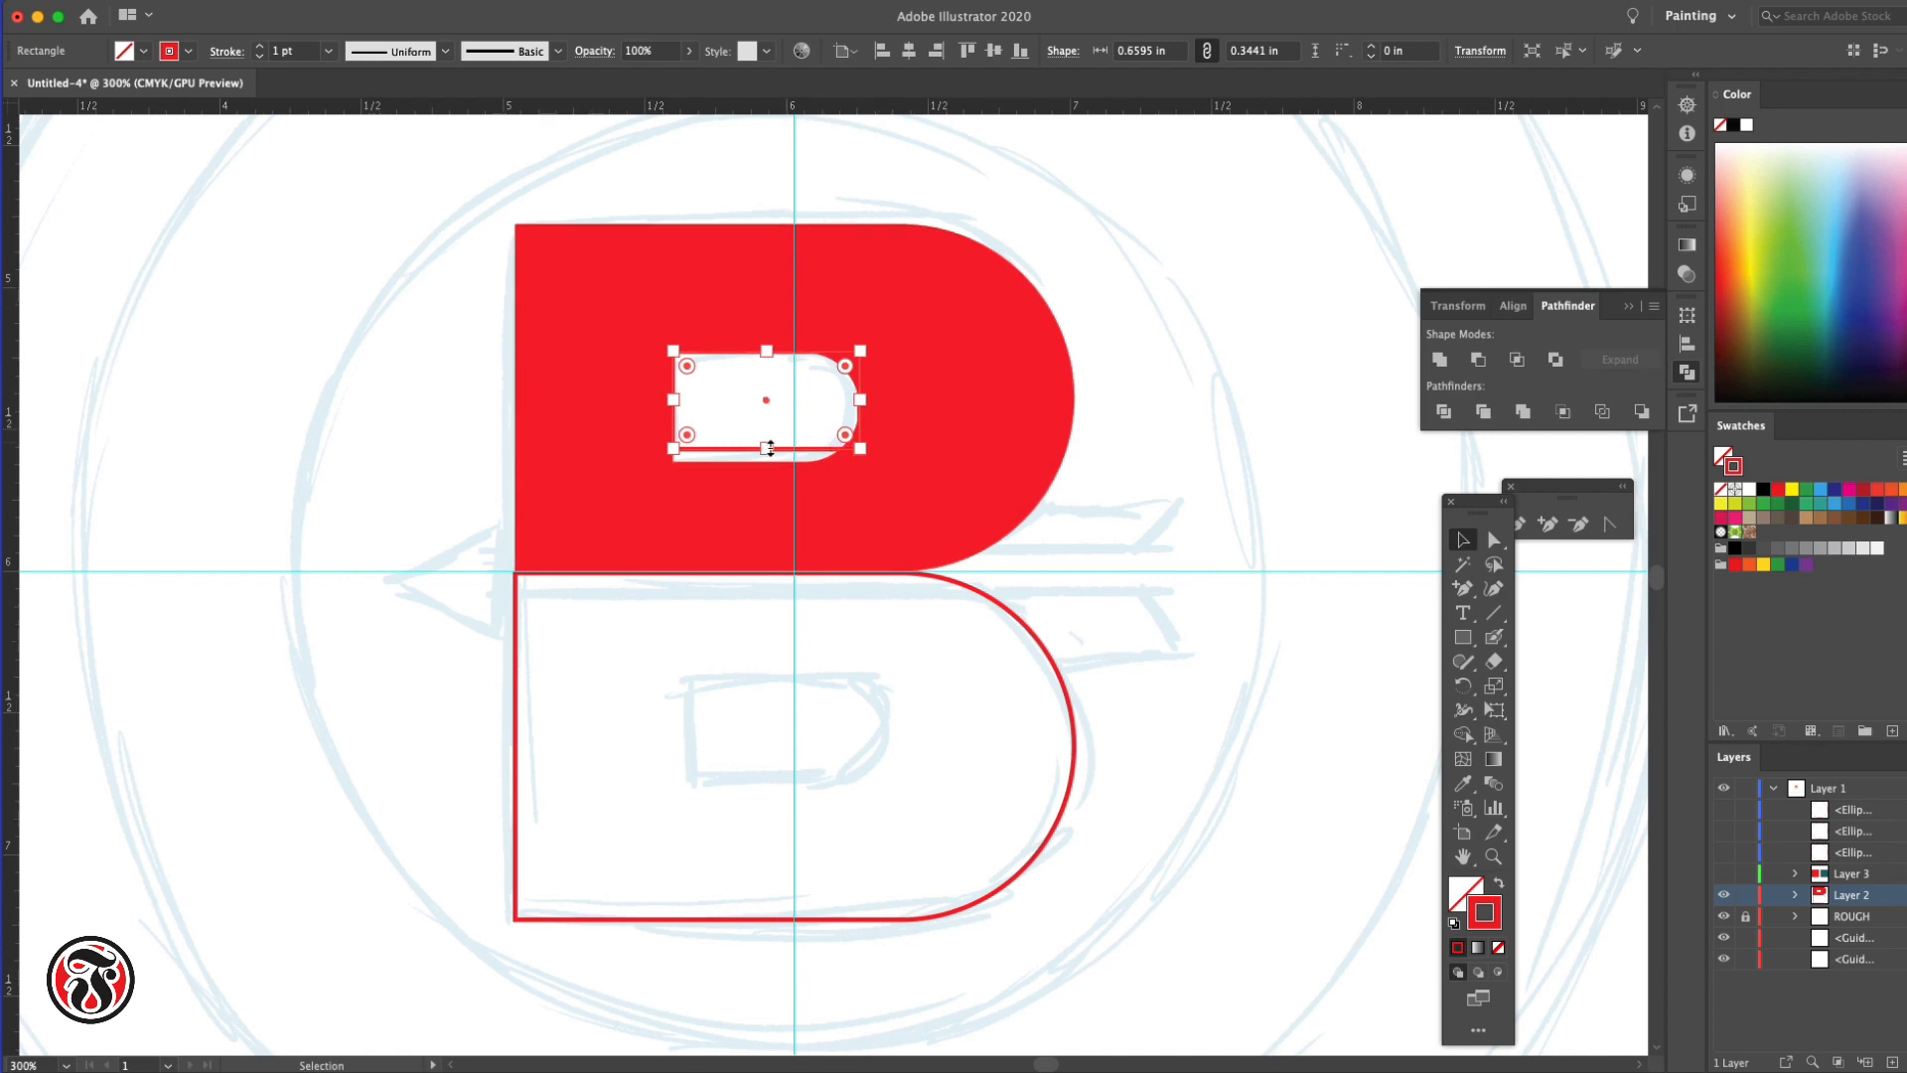
drag(770, 448, 771, 461)
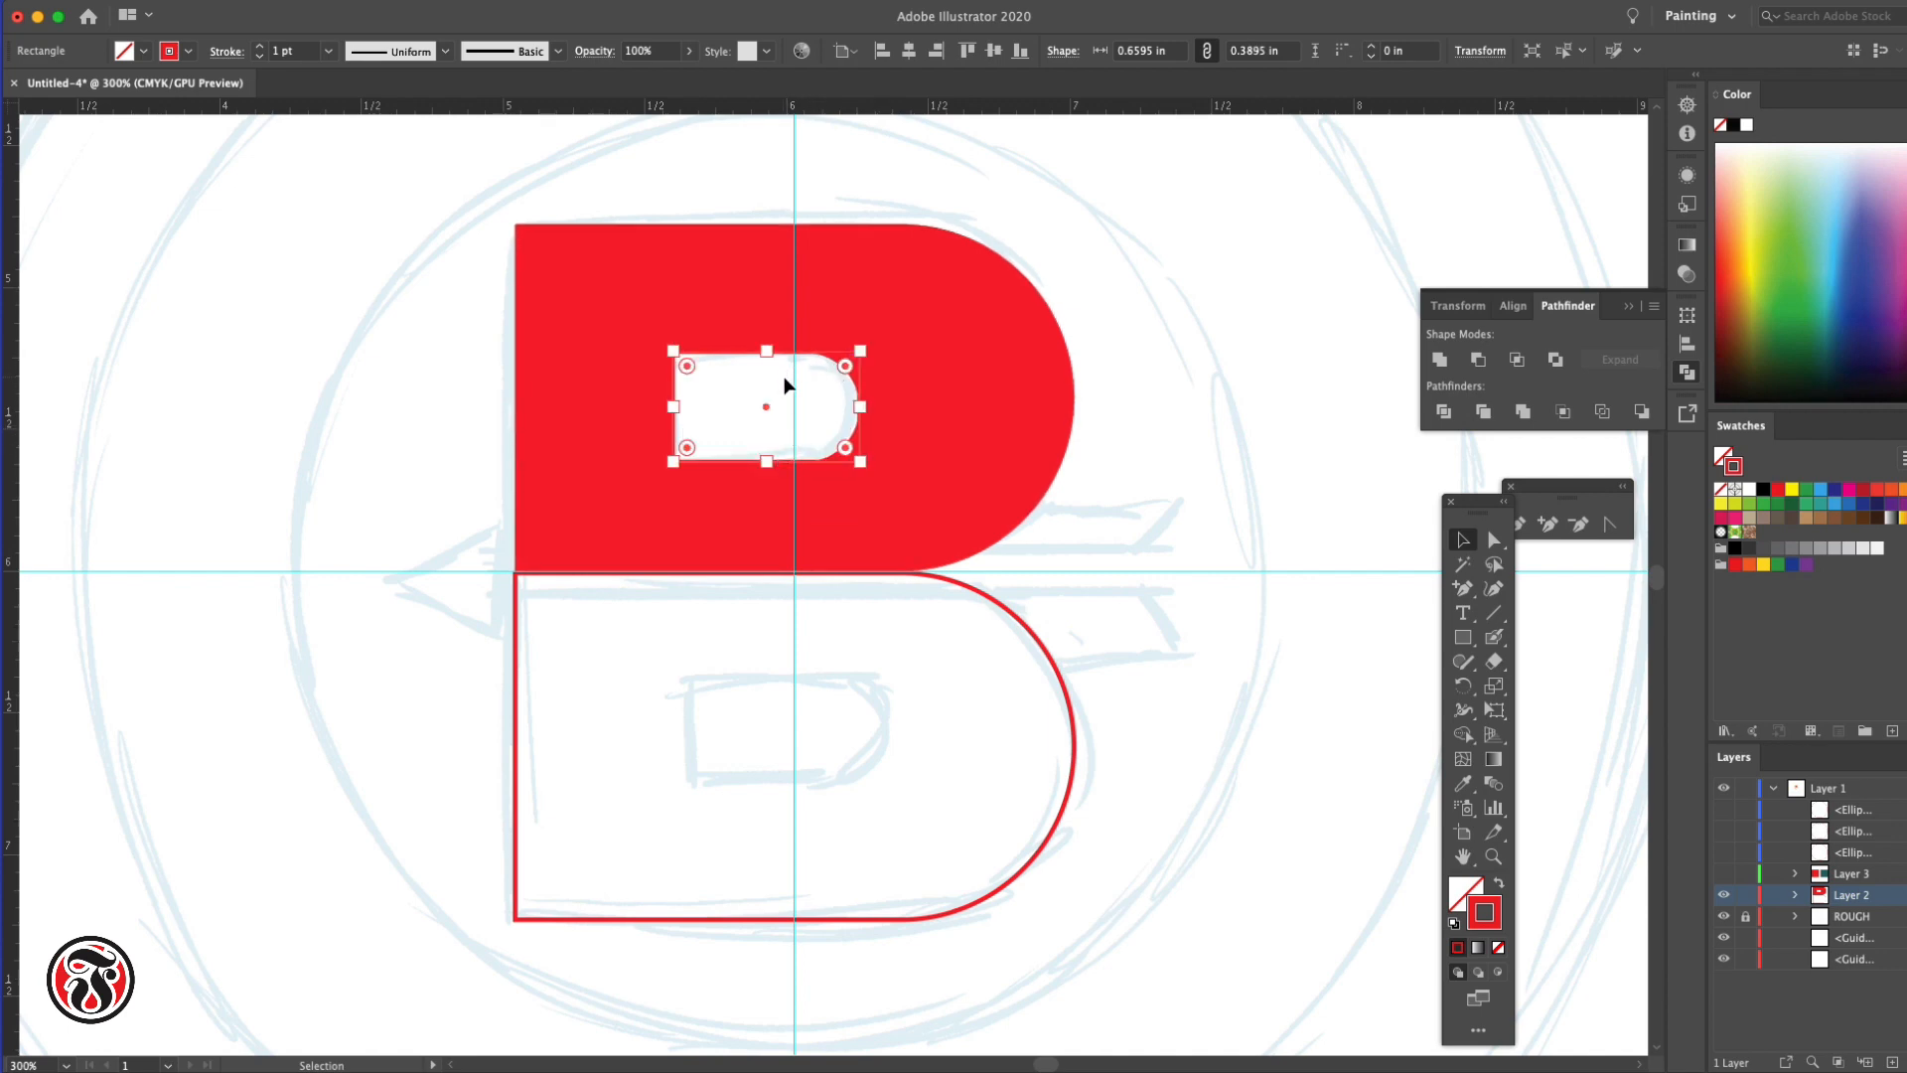
click(1257, 408)
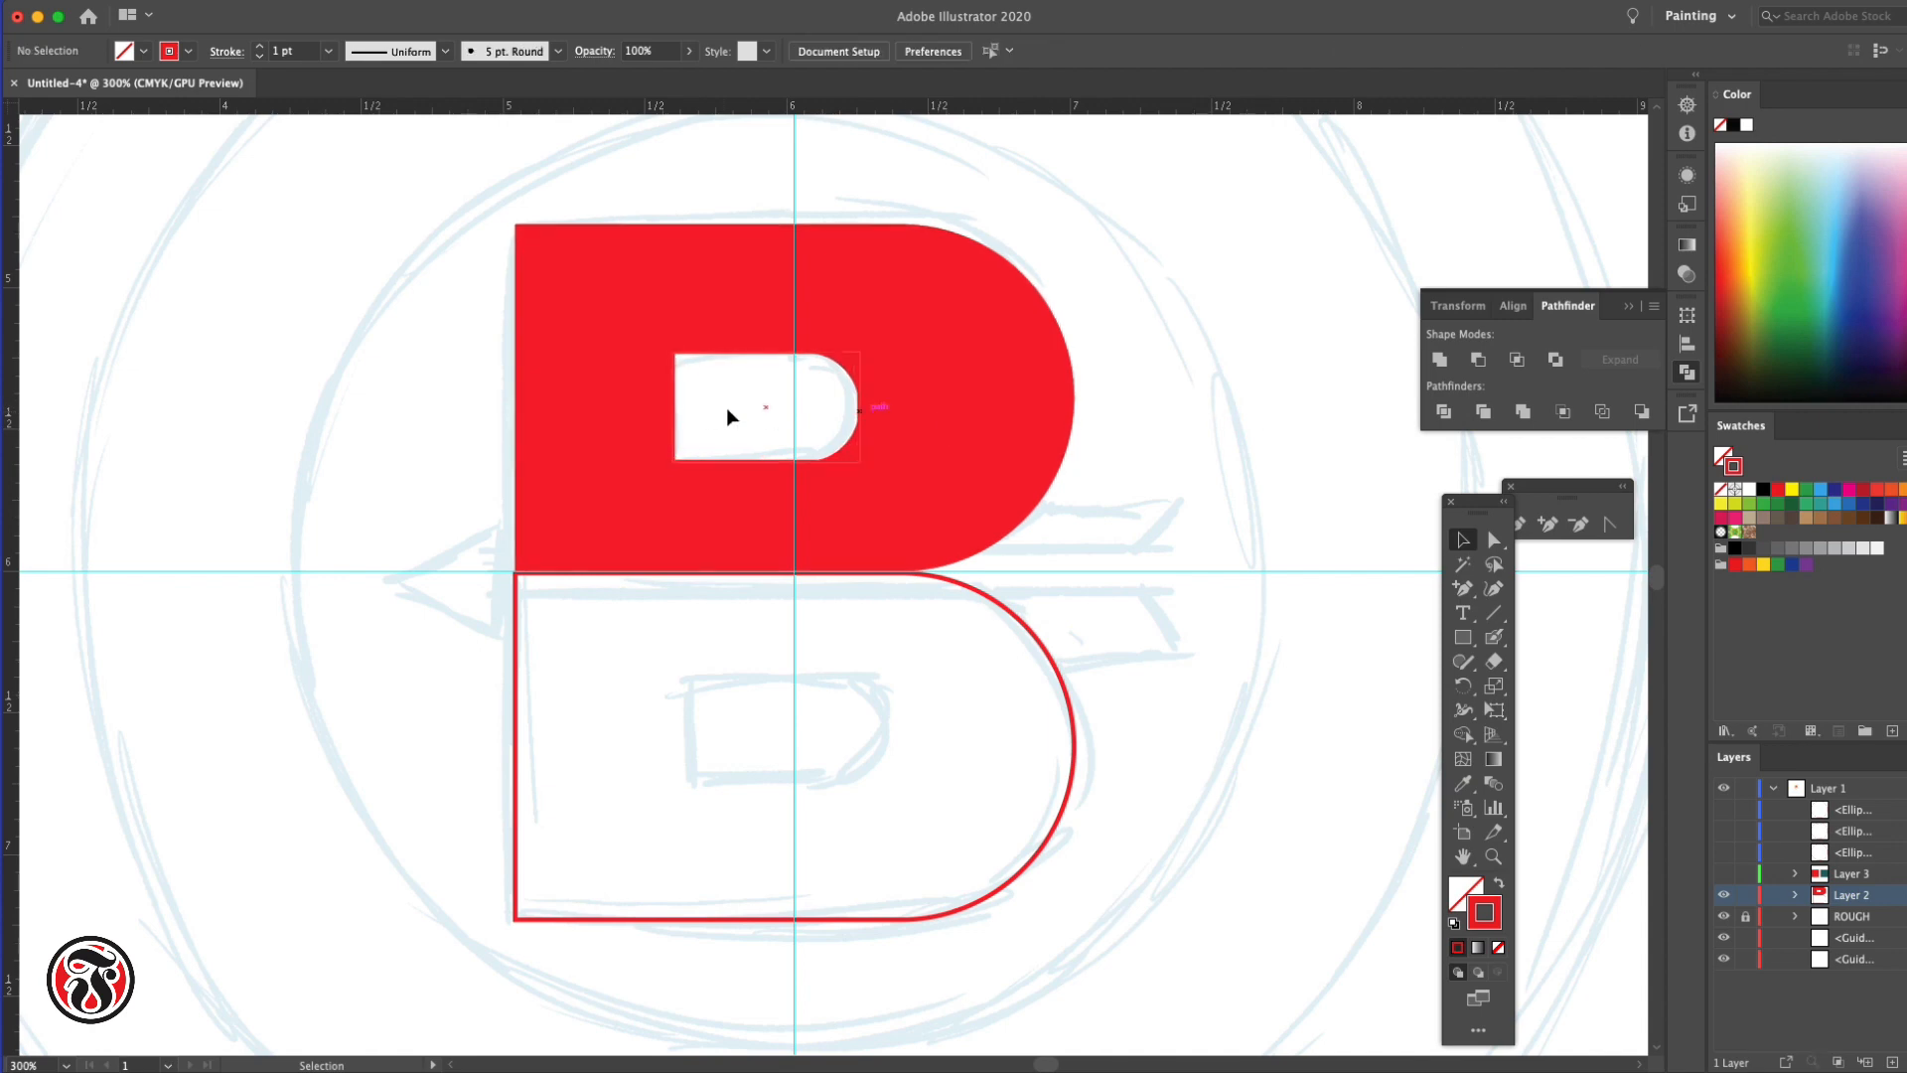
Move the unfilled rectangle straight down about 1.16 in from the upper counter onto the sketched lower counter
click(751, 353)
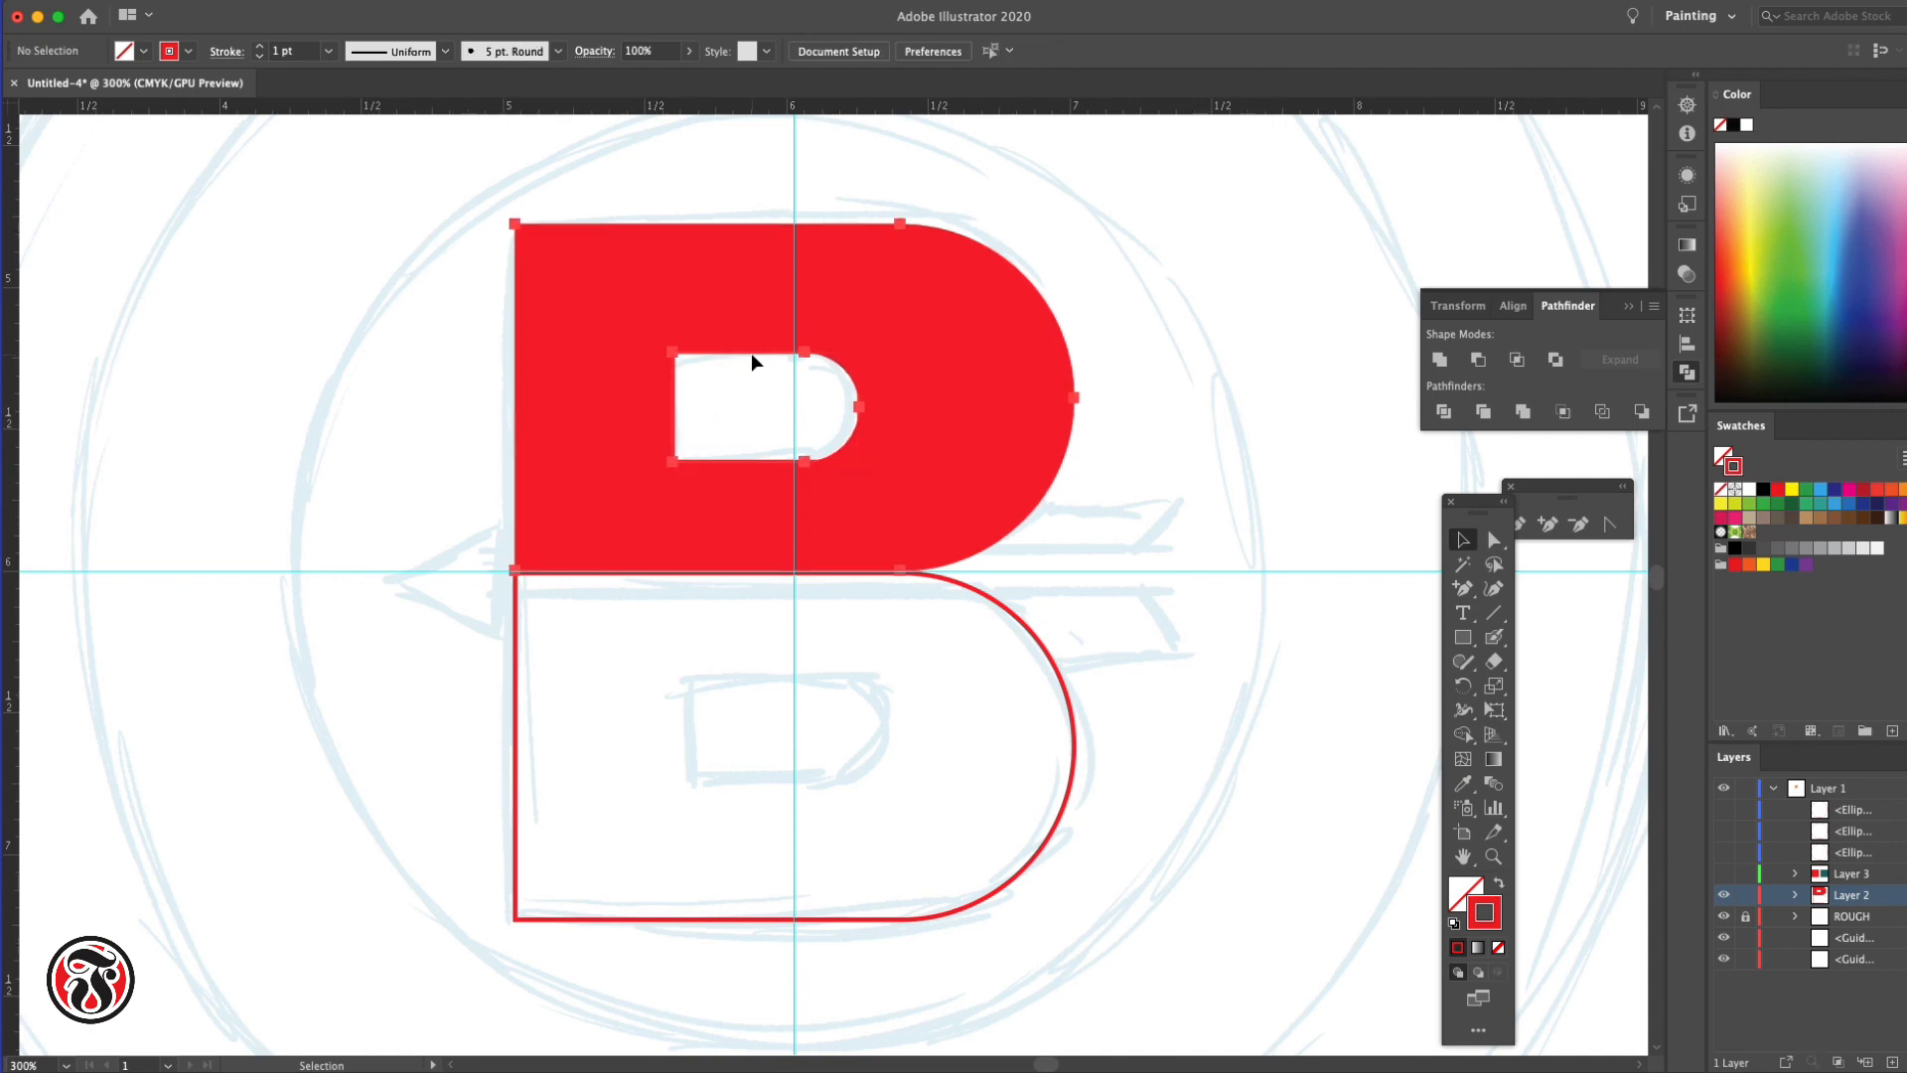
click(1086, 442)
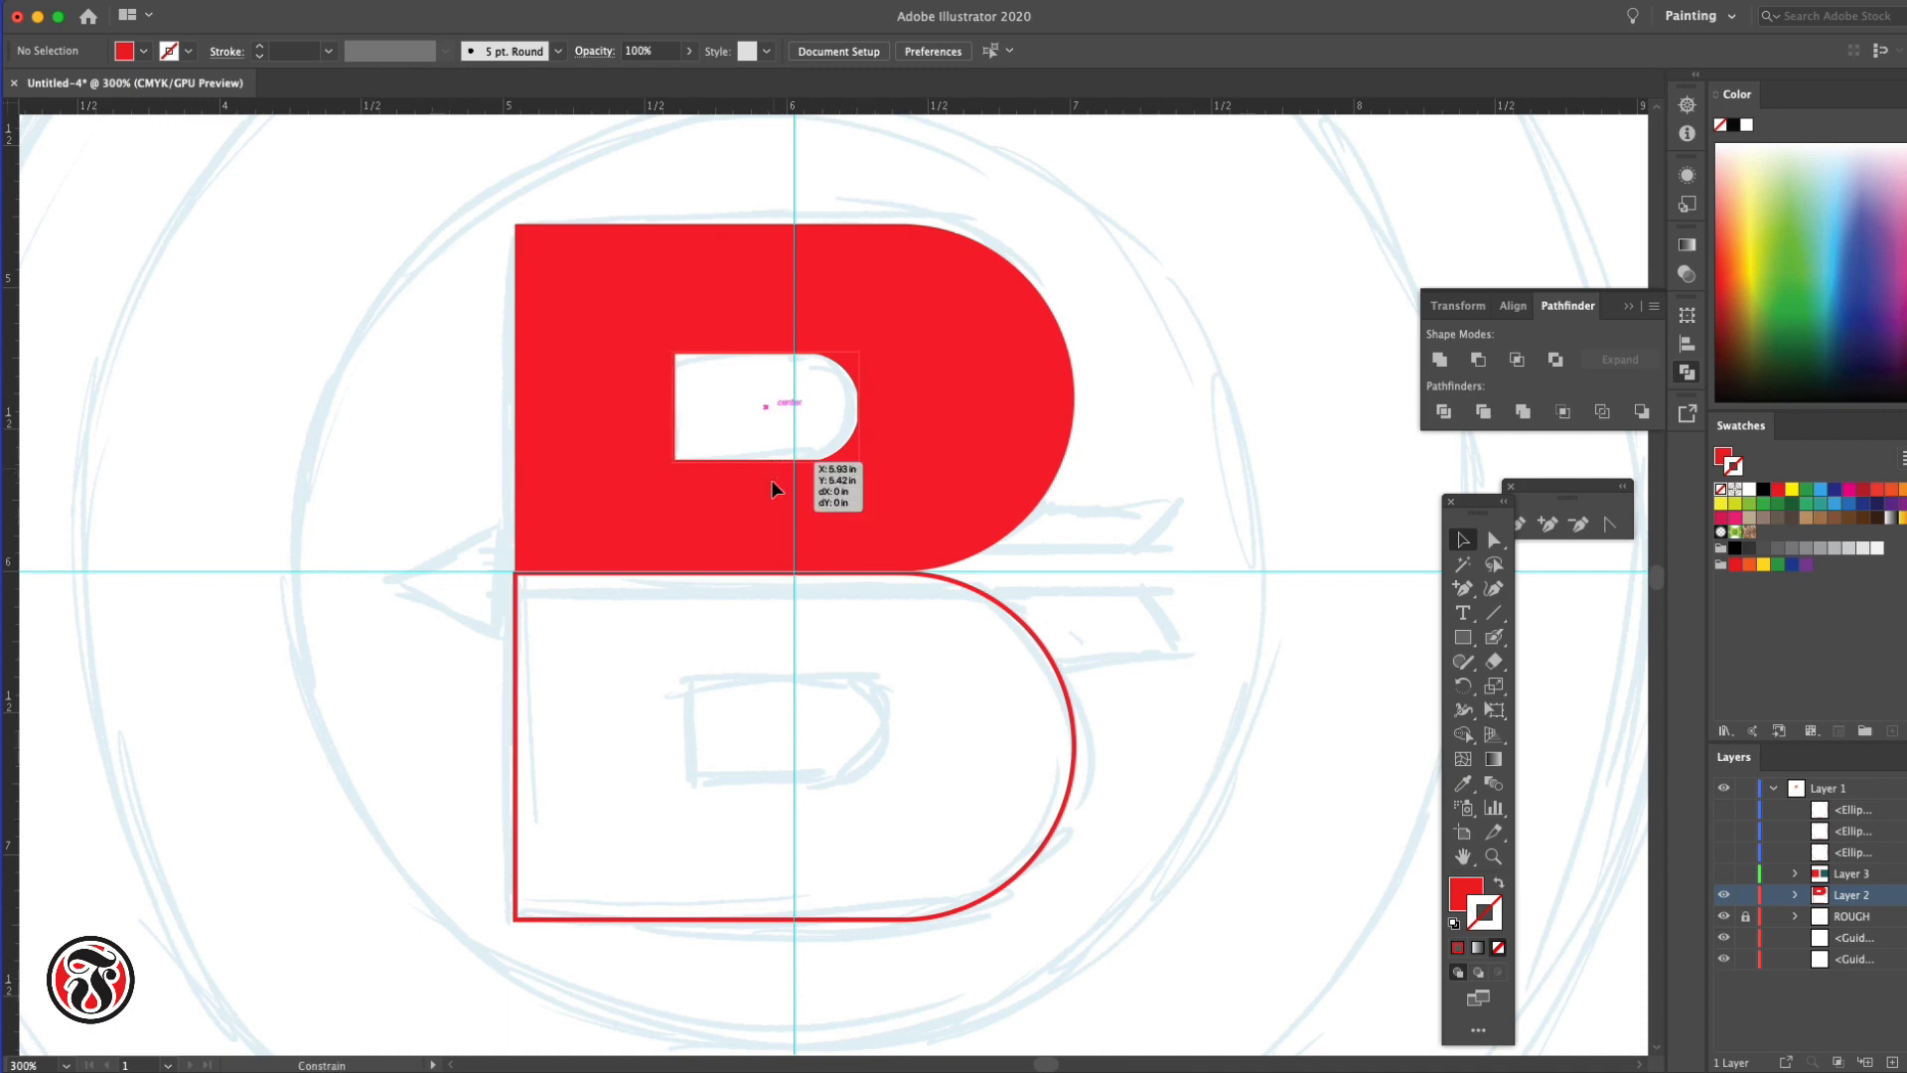
drag(770, 479, 772, 789)
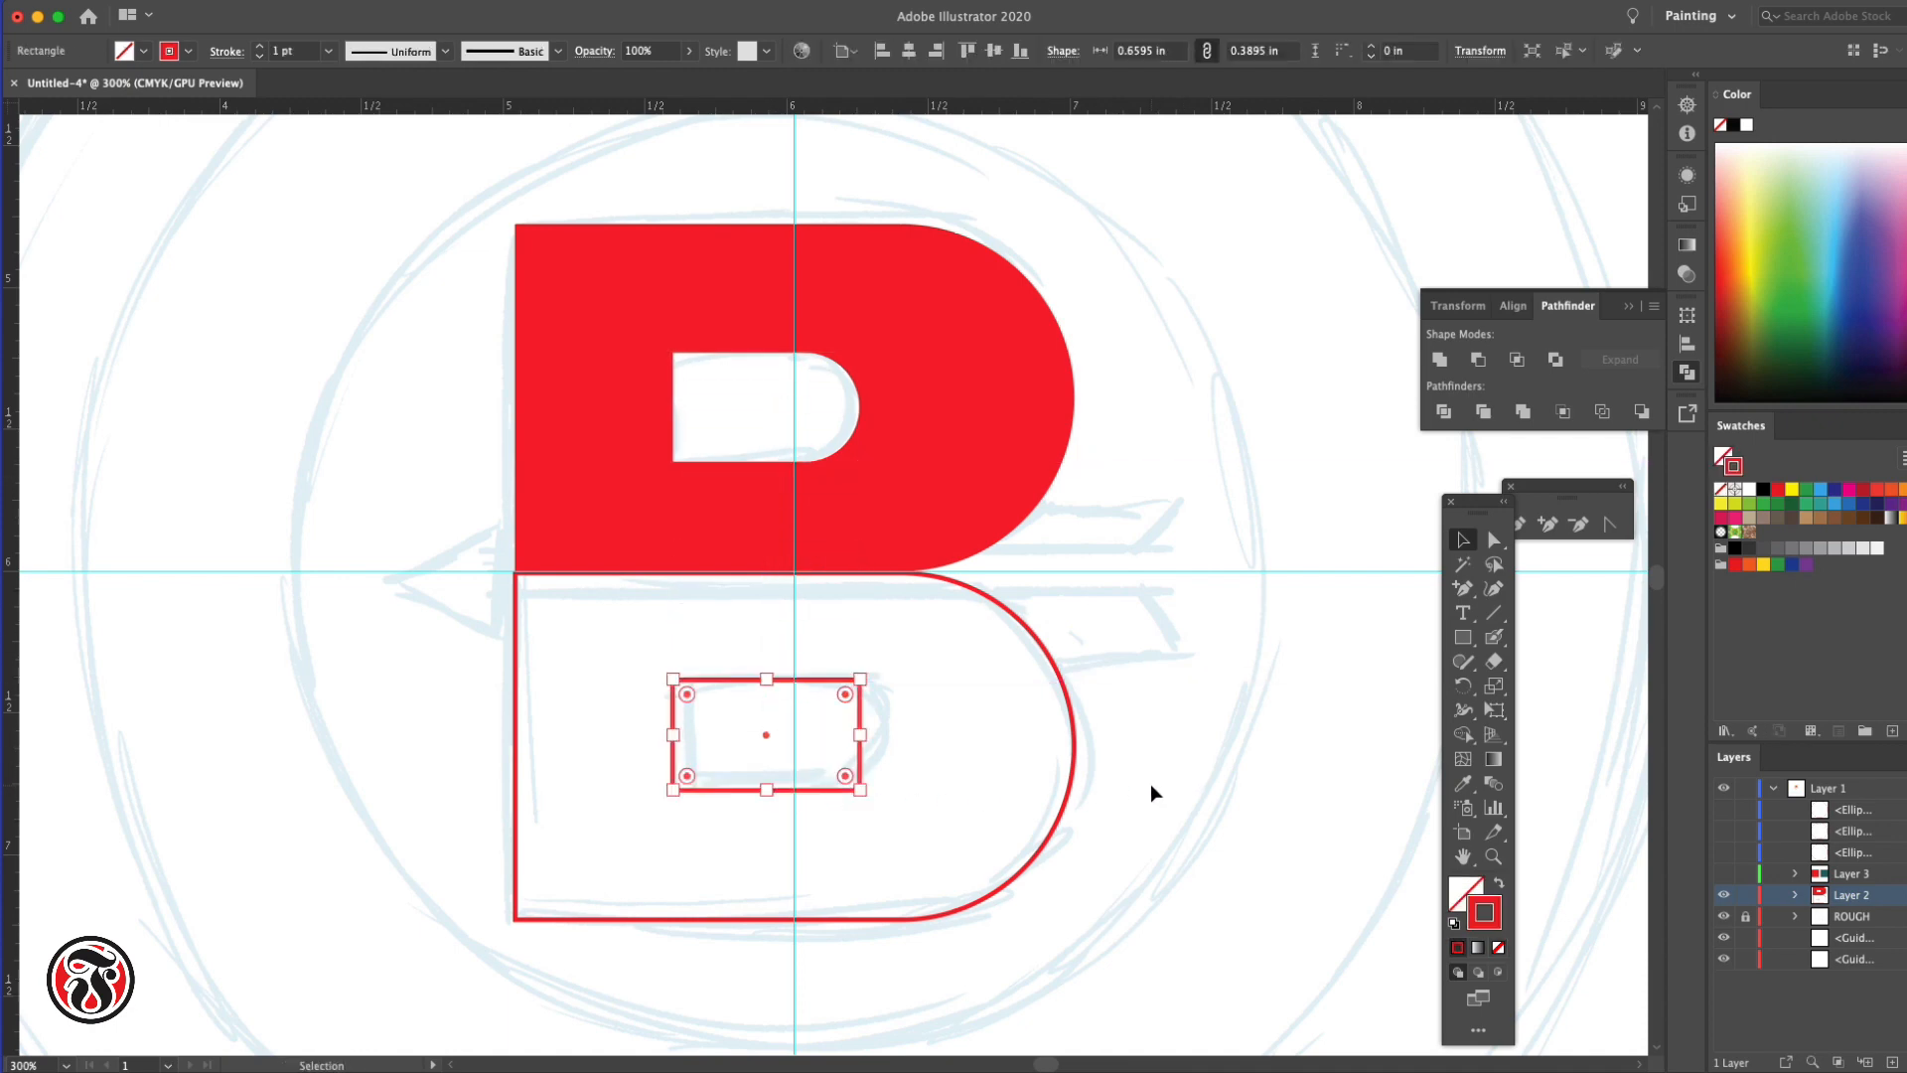
Round the lower counter rectangle's two right-hand corners to a radius of about 0.19 in
click(1492, 539)
click(1257, 601)
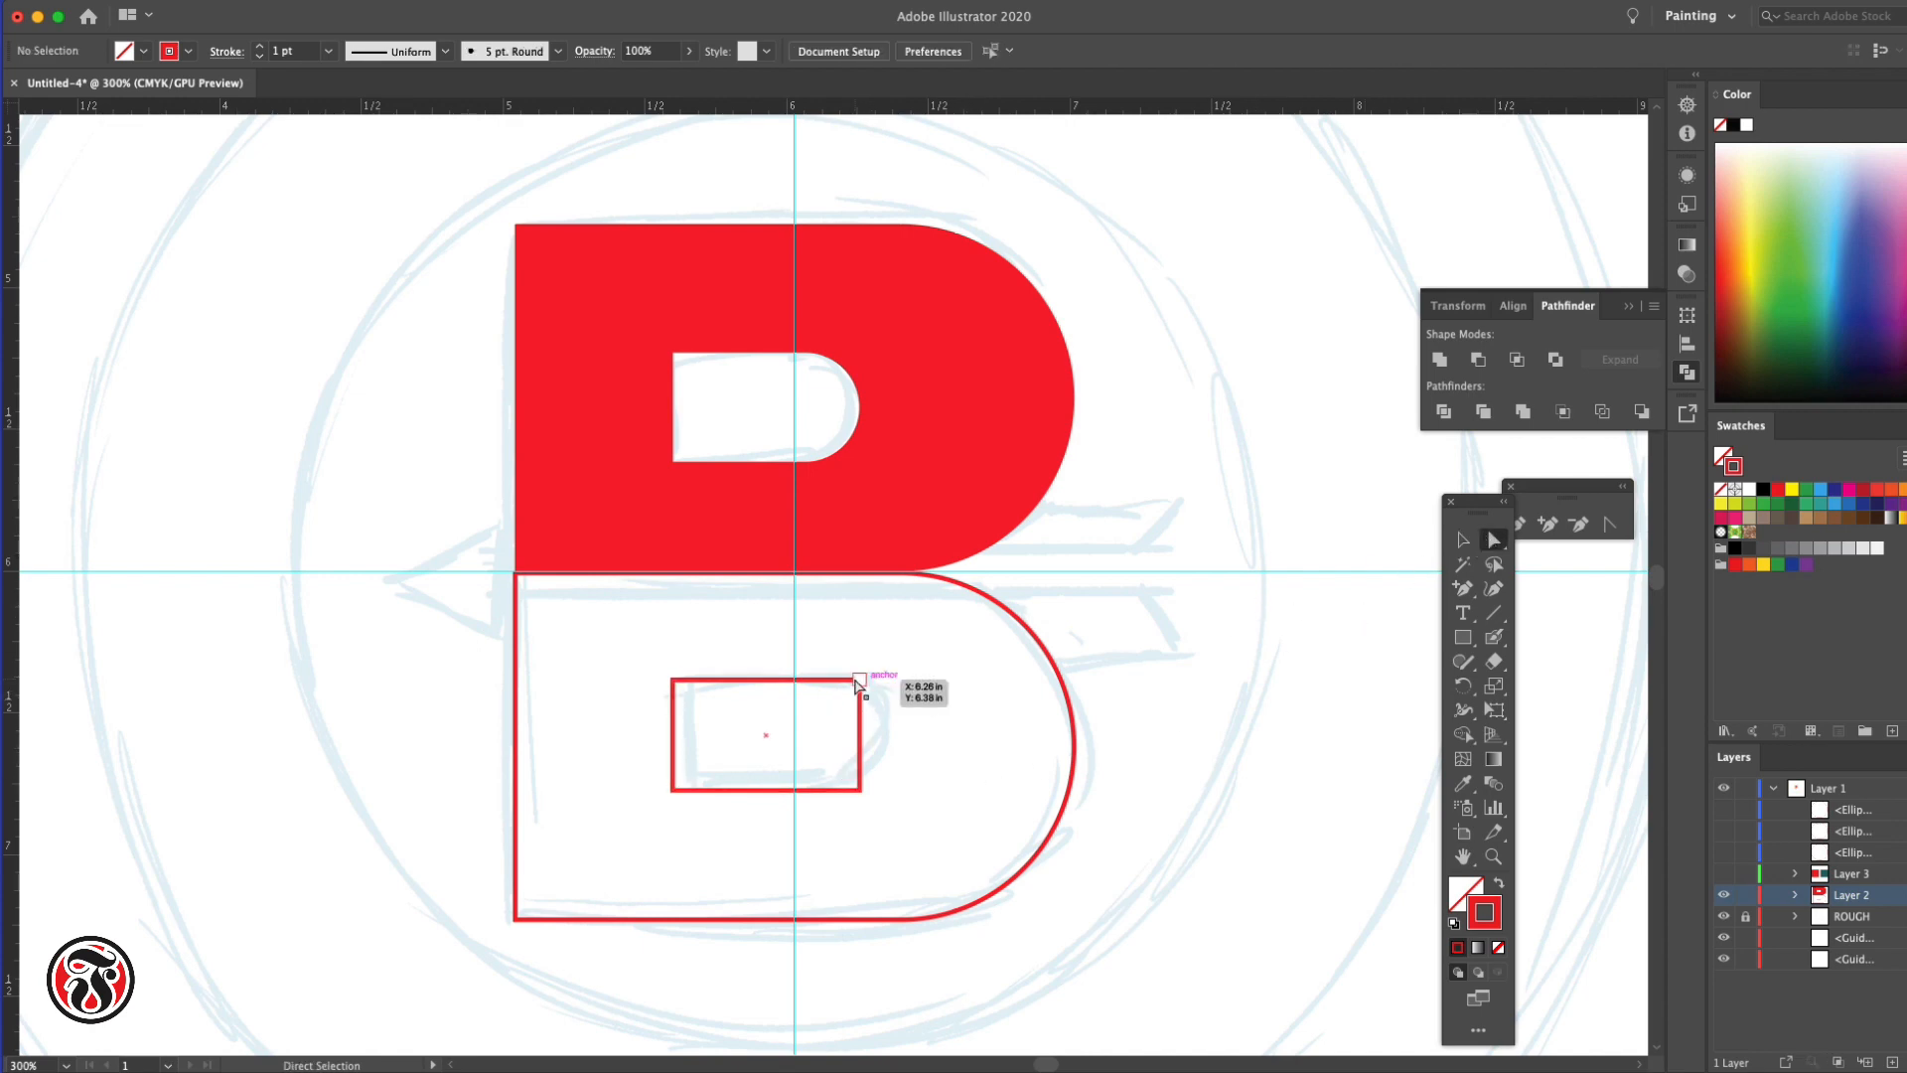
click(860, 680)
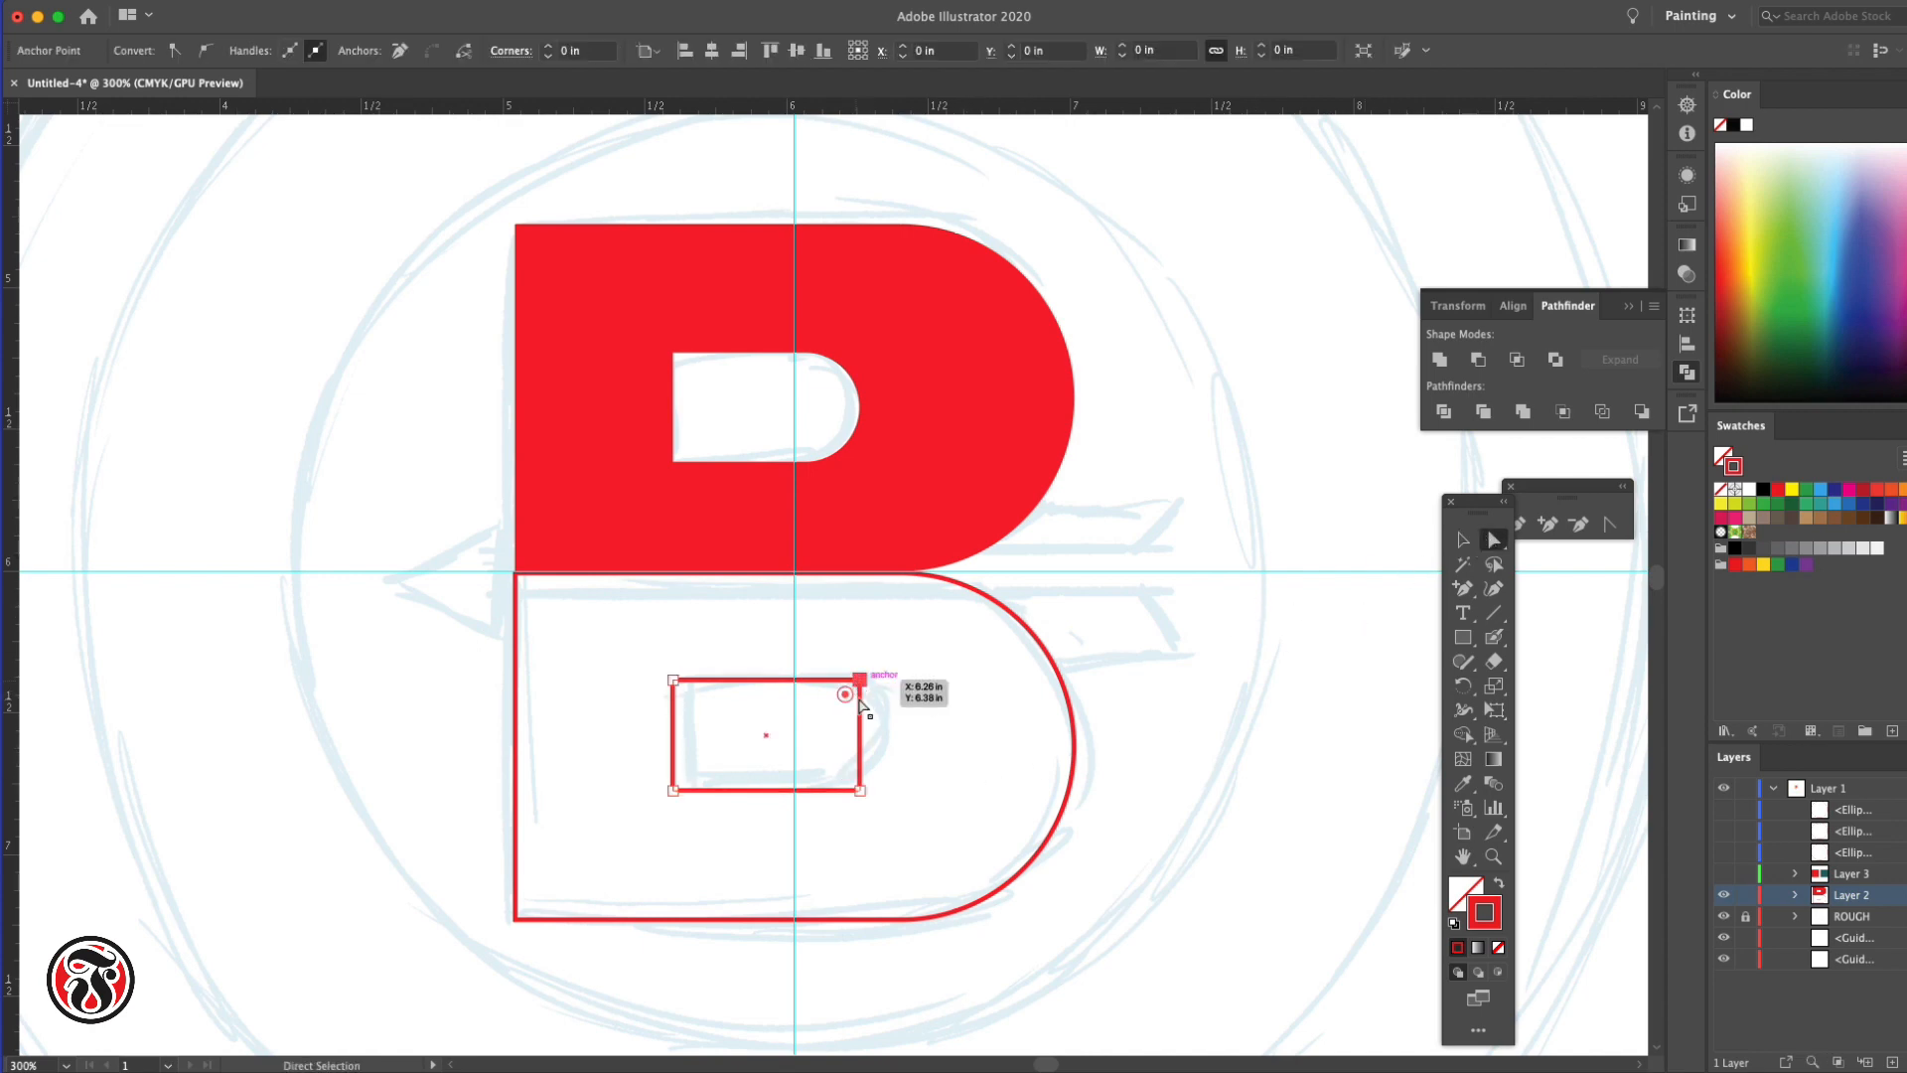
shift+click(860, 790)
drag(846, 776, 752, 750)
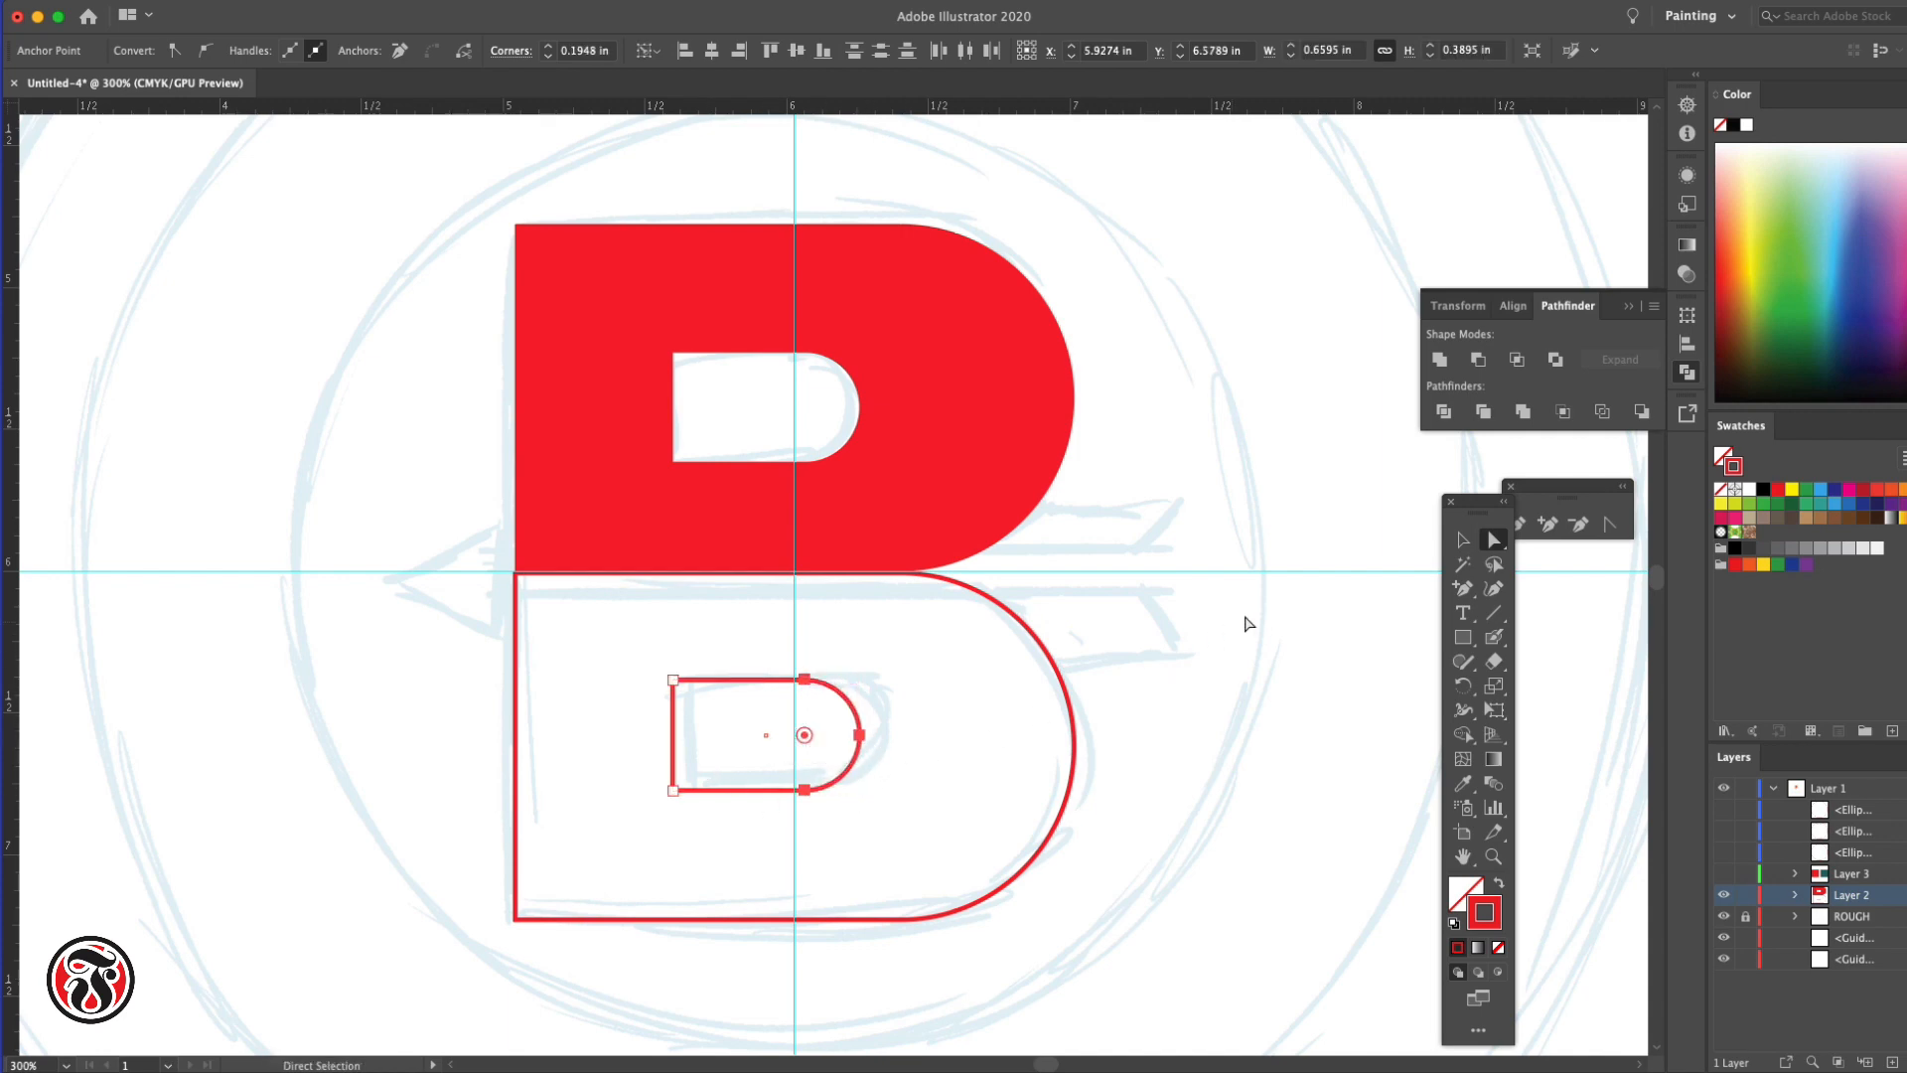
key(v)
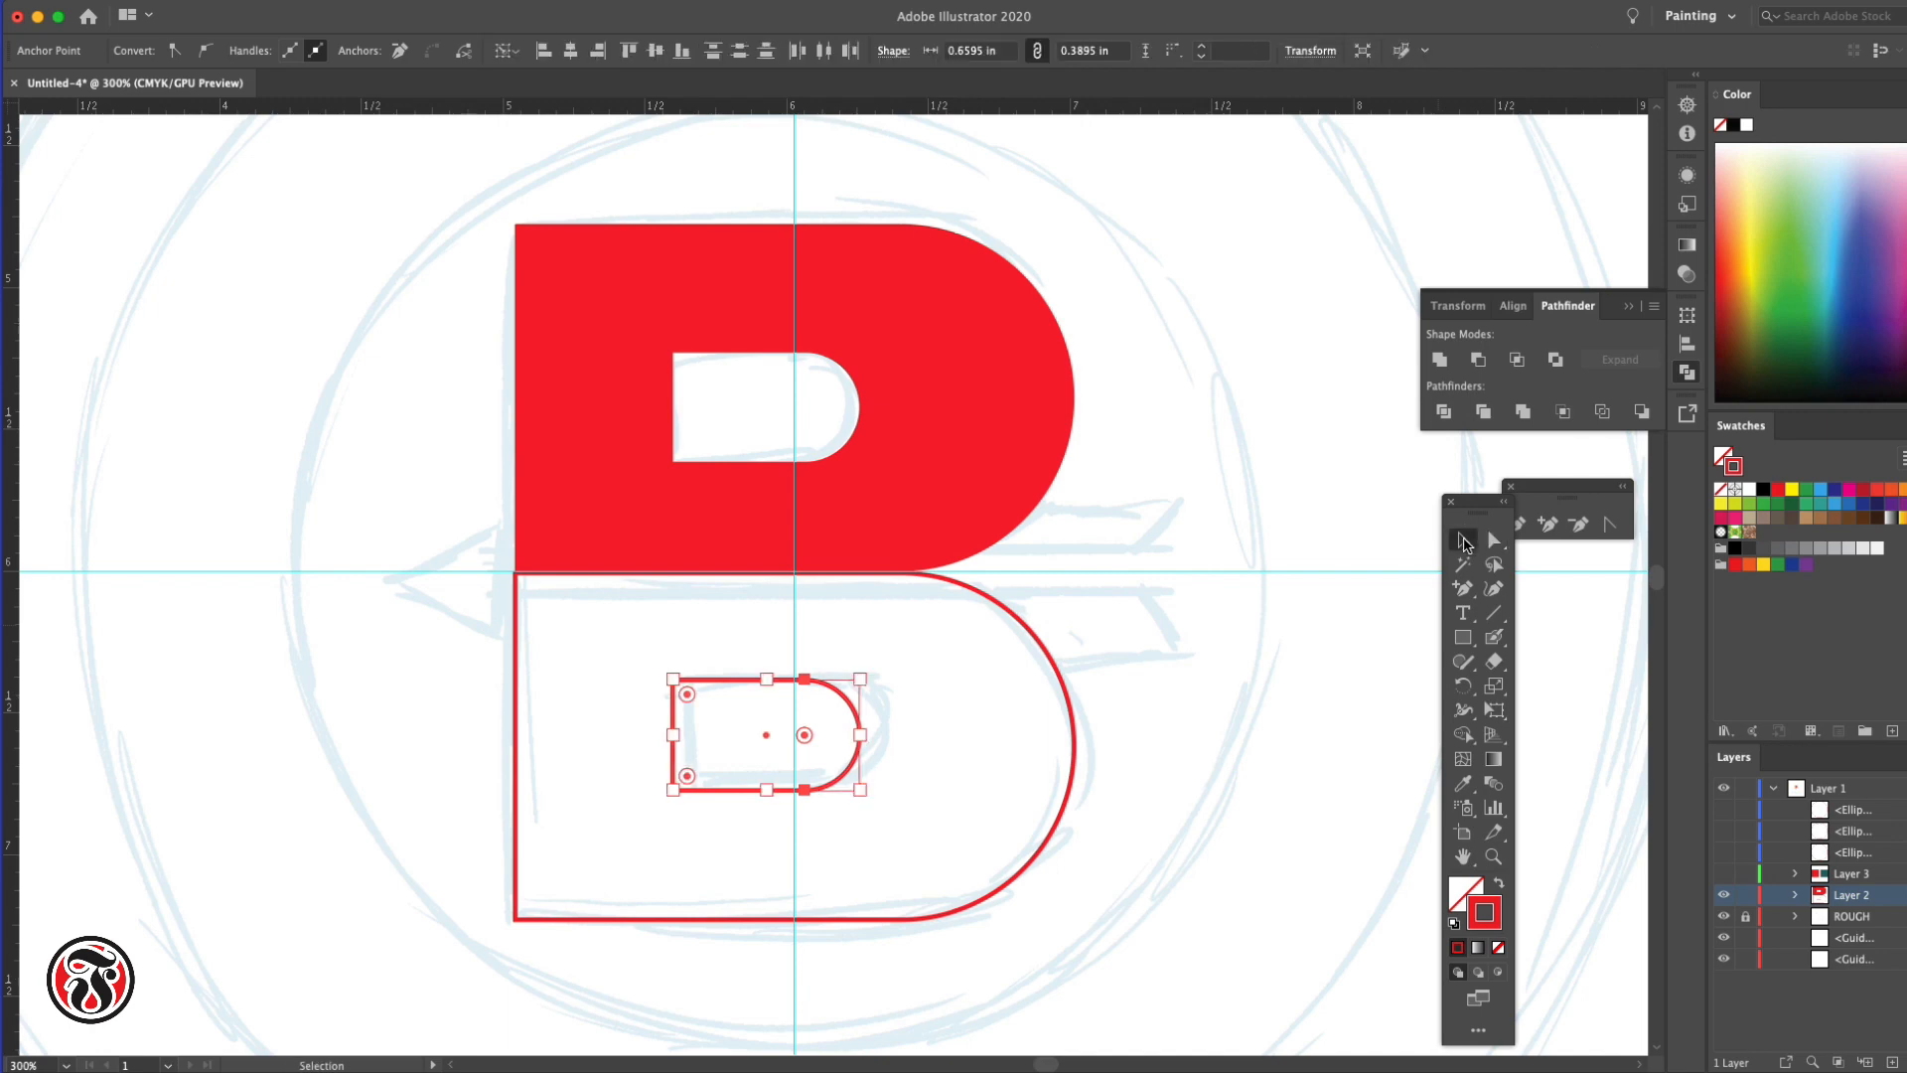
Remove the lower counter's stroke and fill the shape with white, ffffff
click(1146, 725)
click(862, 726)
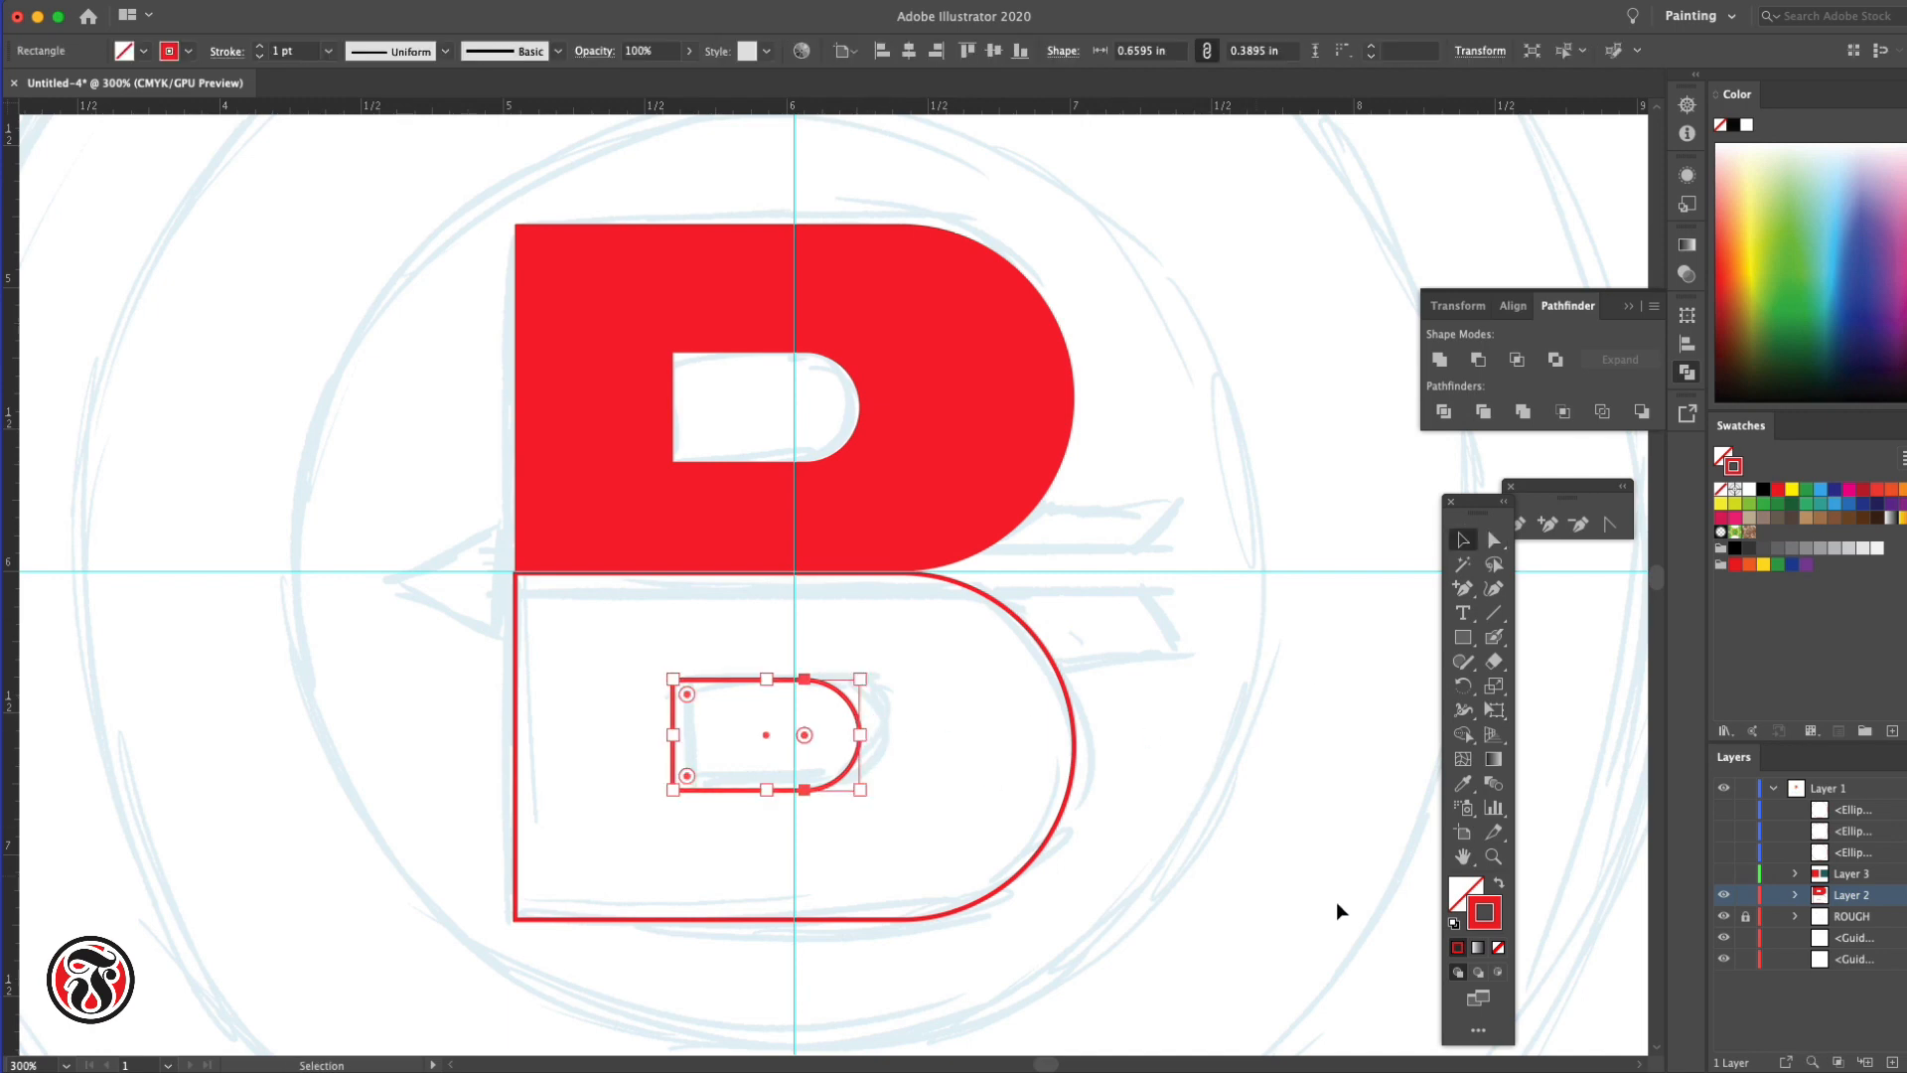
click(1496, 947)
double_click(1459, 901)
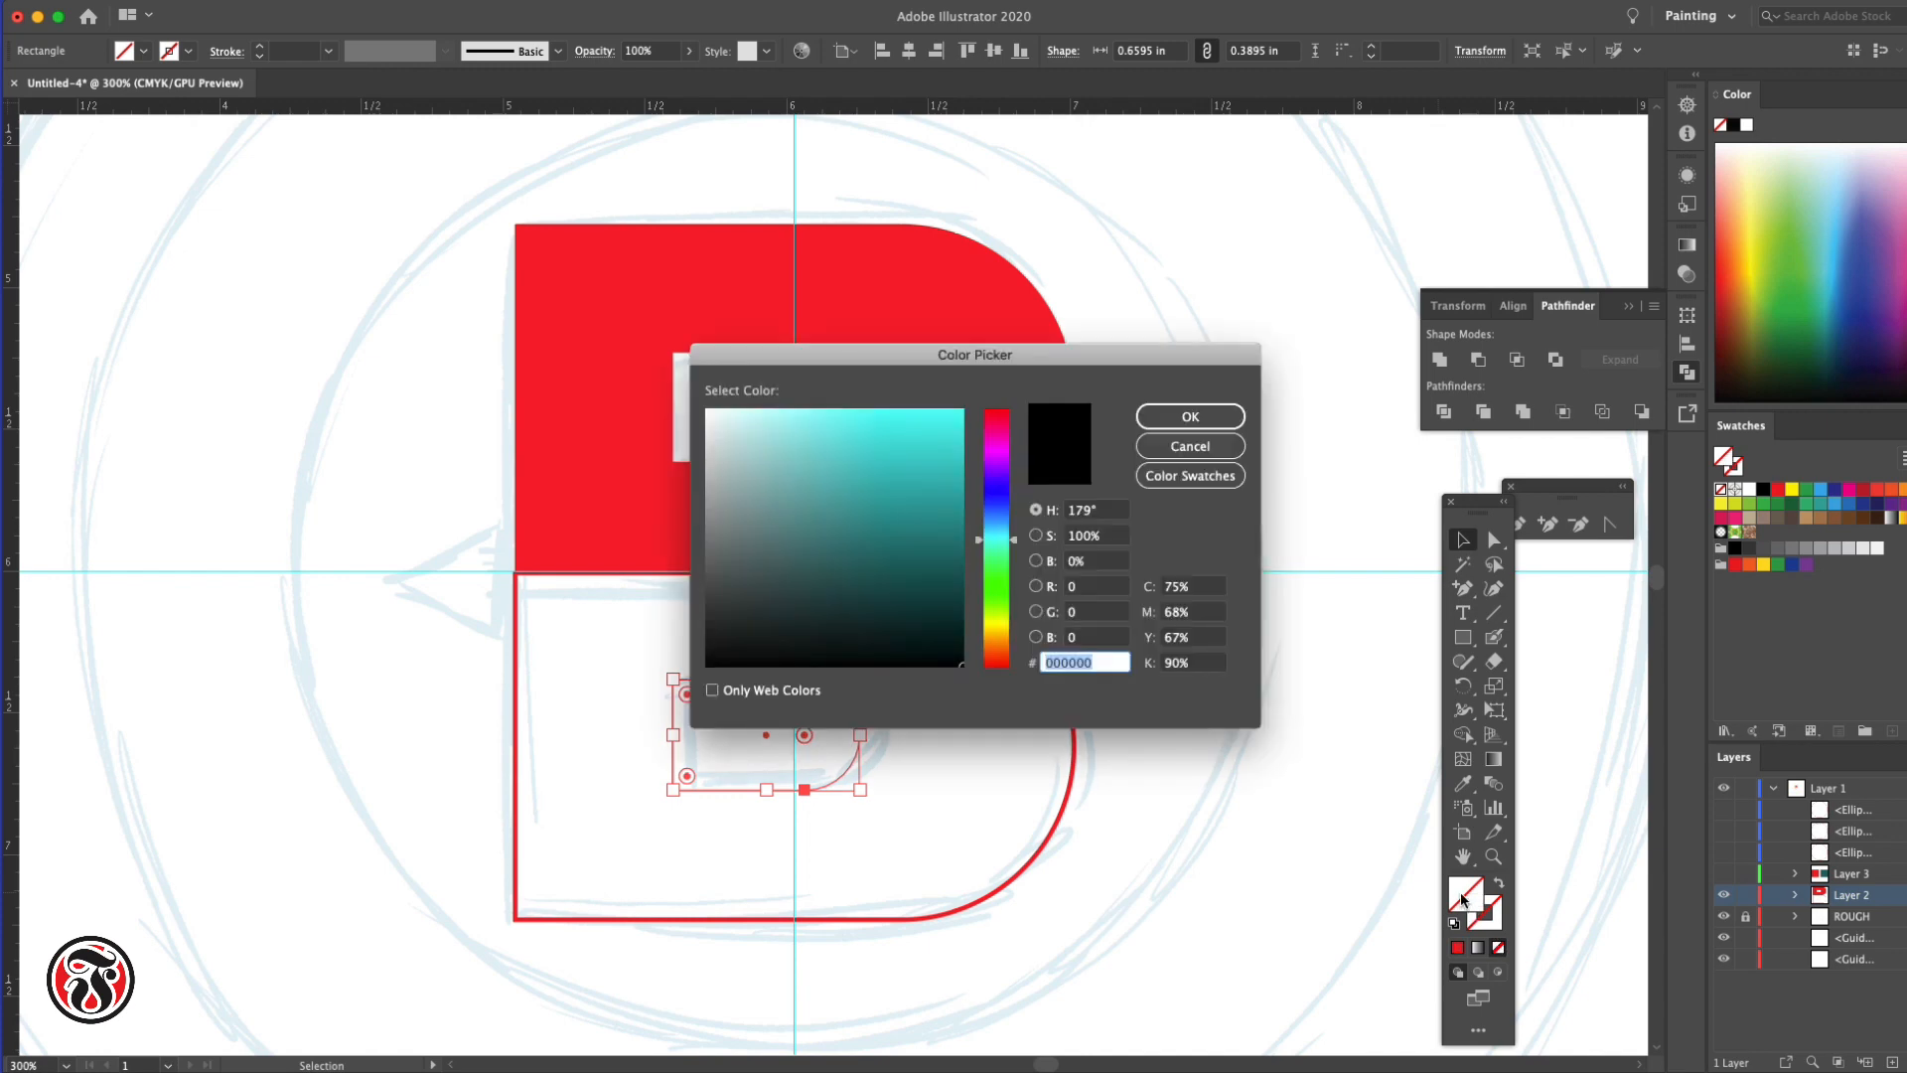
text(4d9e9c)
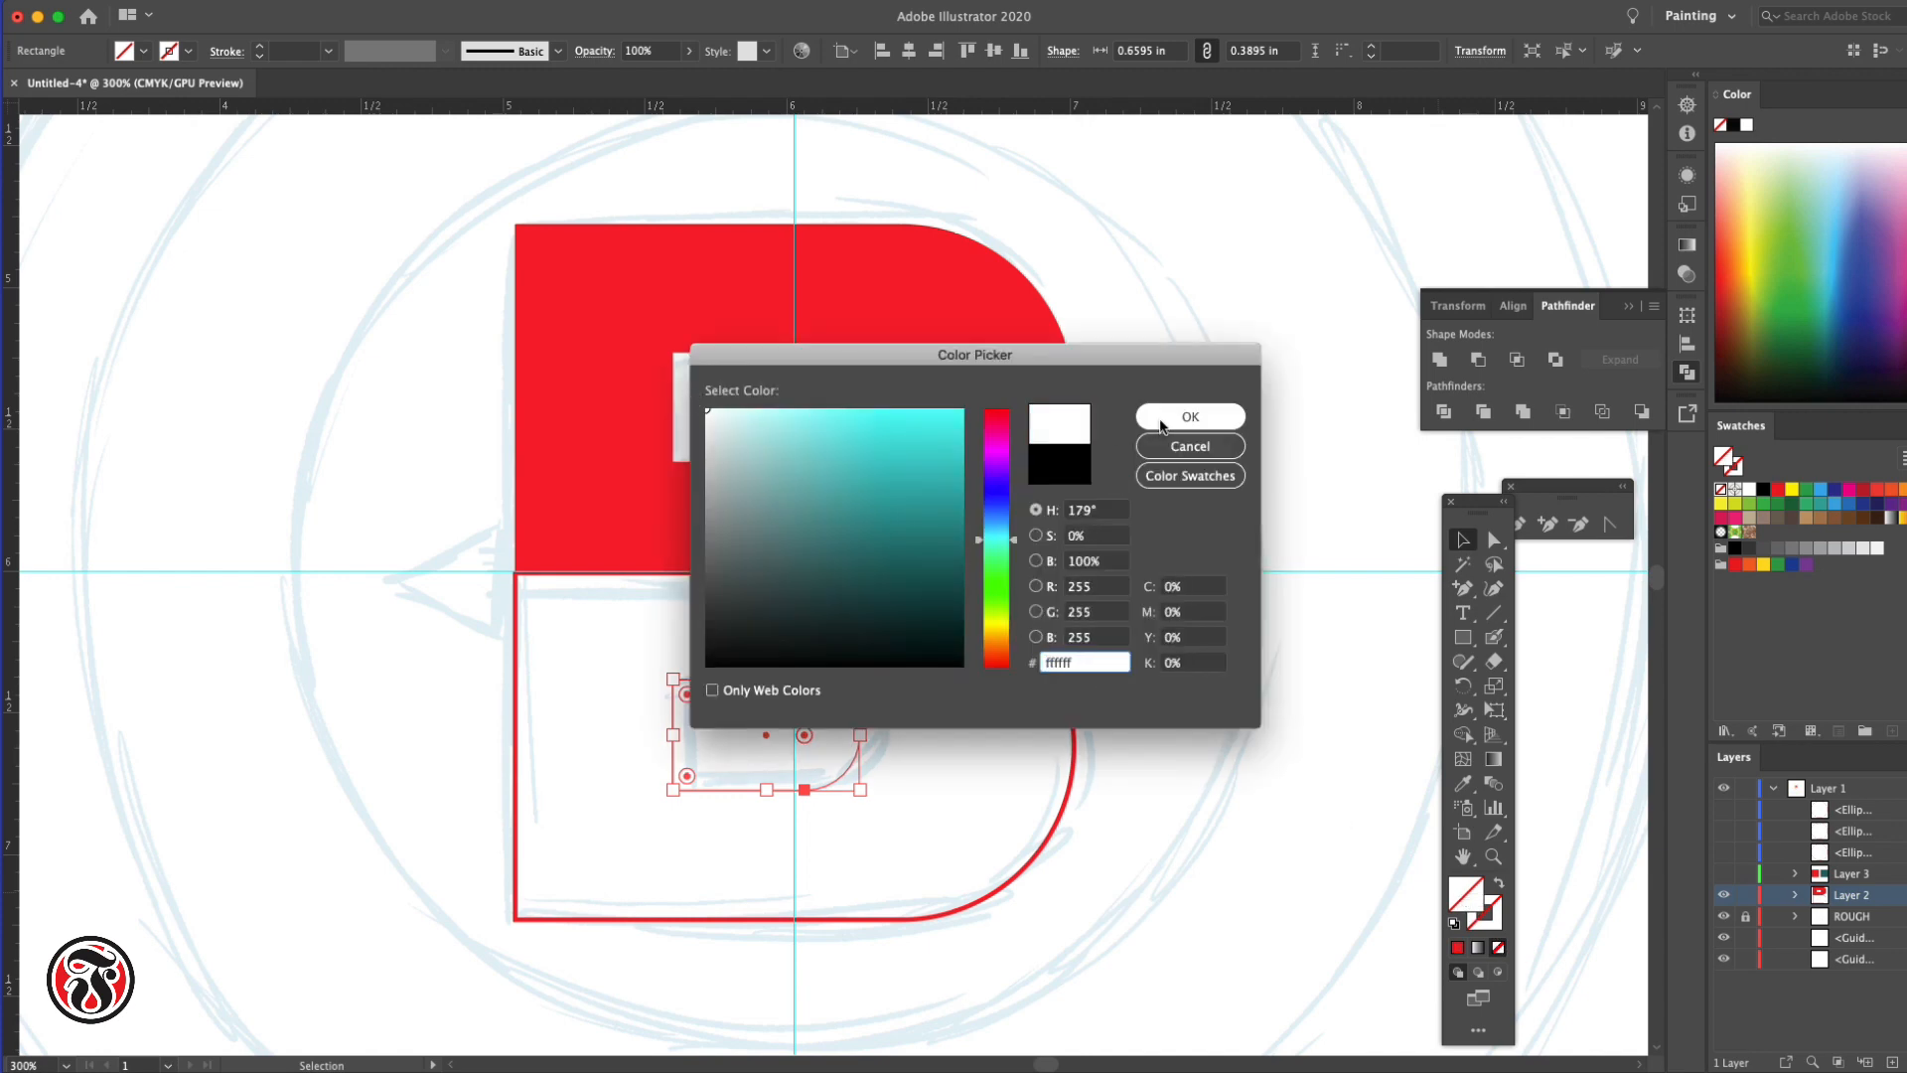
click(1162, 427)
click(1197, 663)
Swap the lower bowl's fill and stroke so it is solid red without an outline
click(1067, 818)
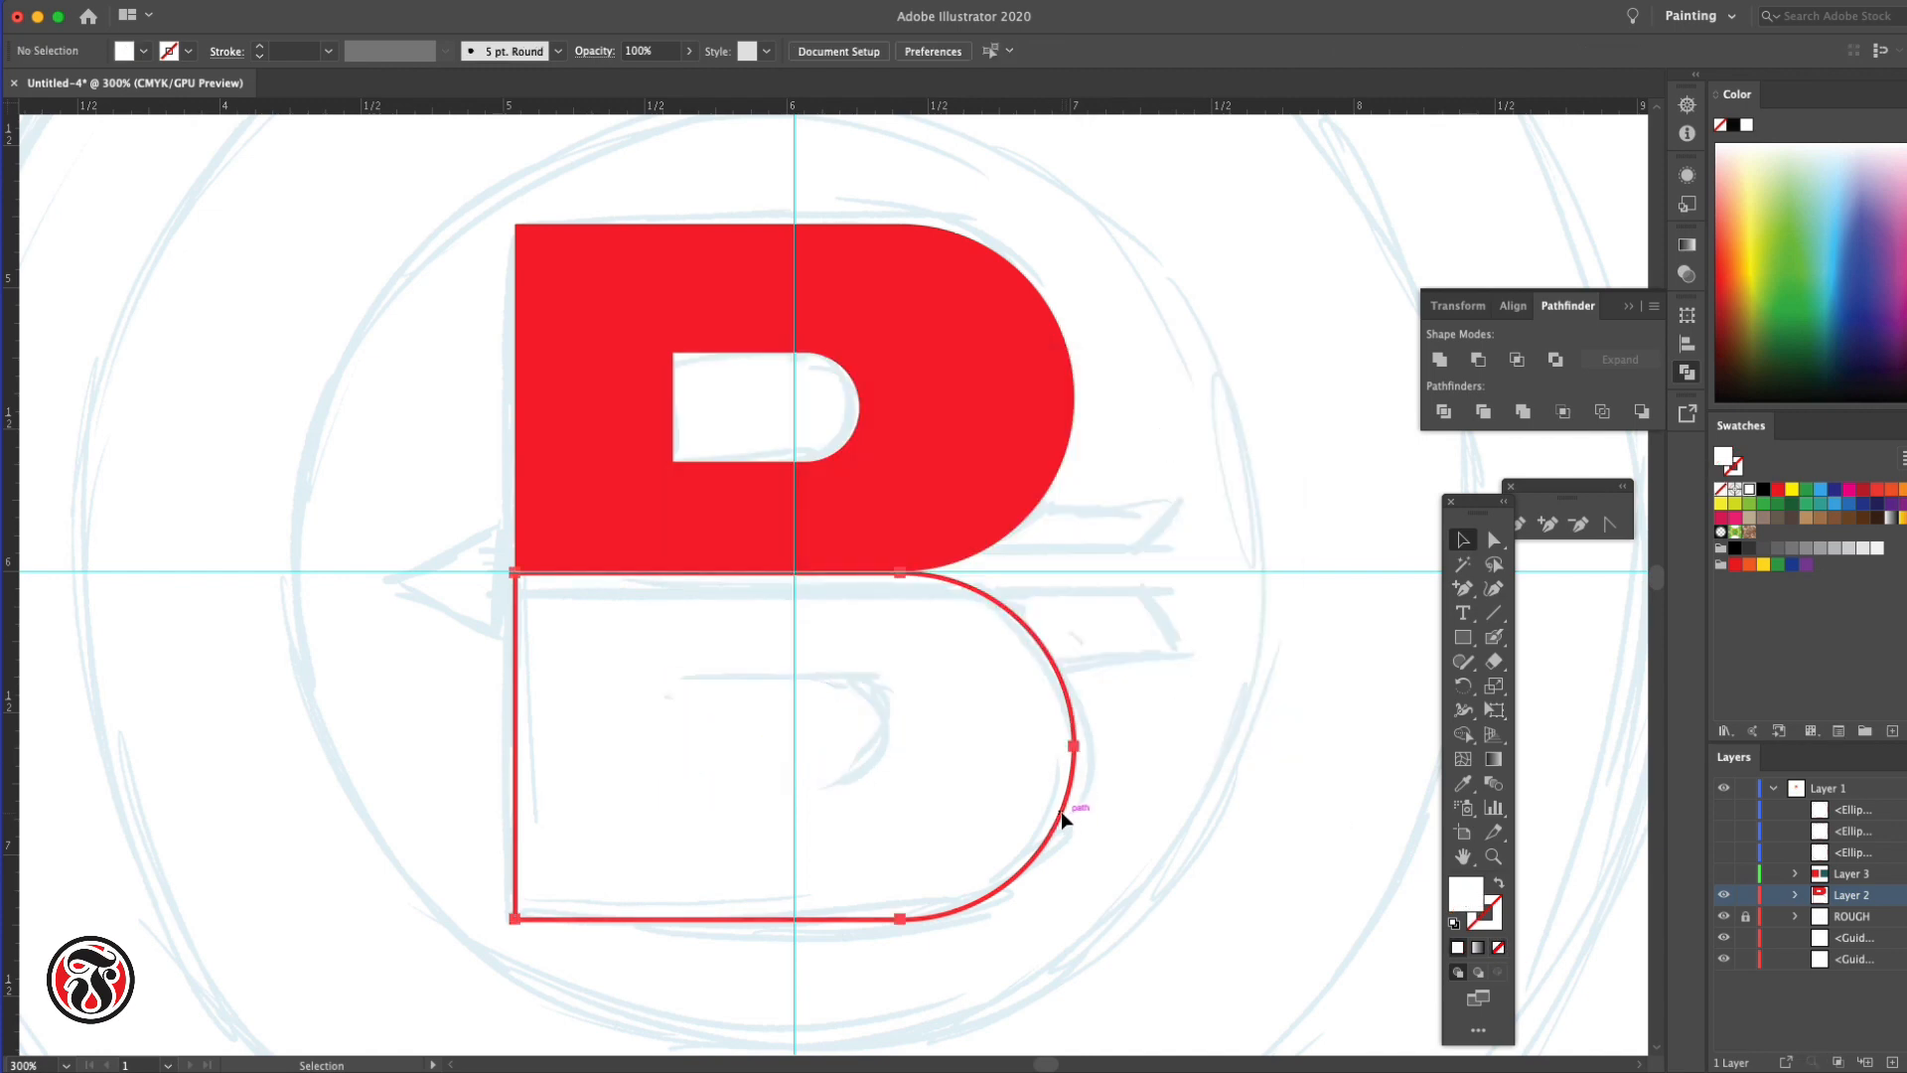
click(1498, 887)
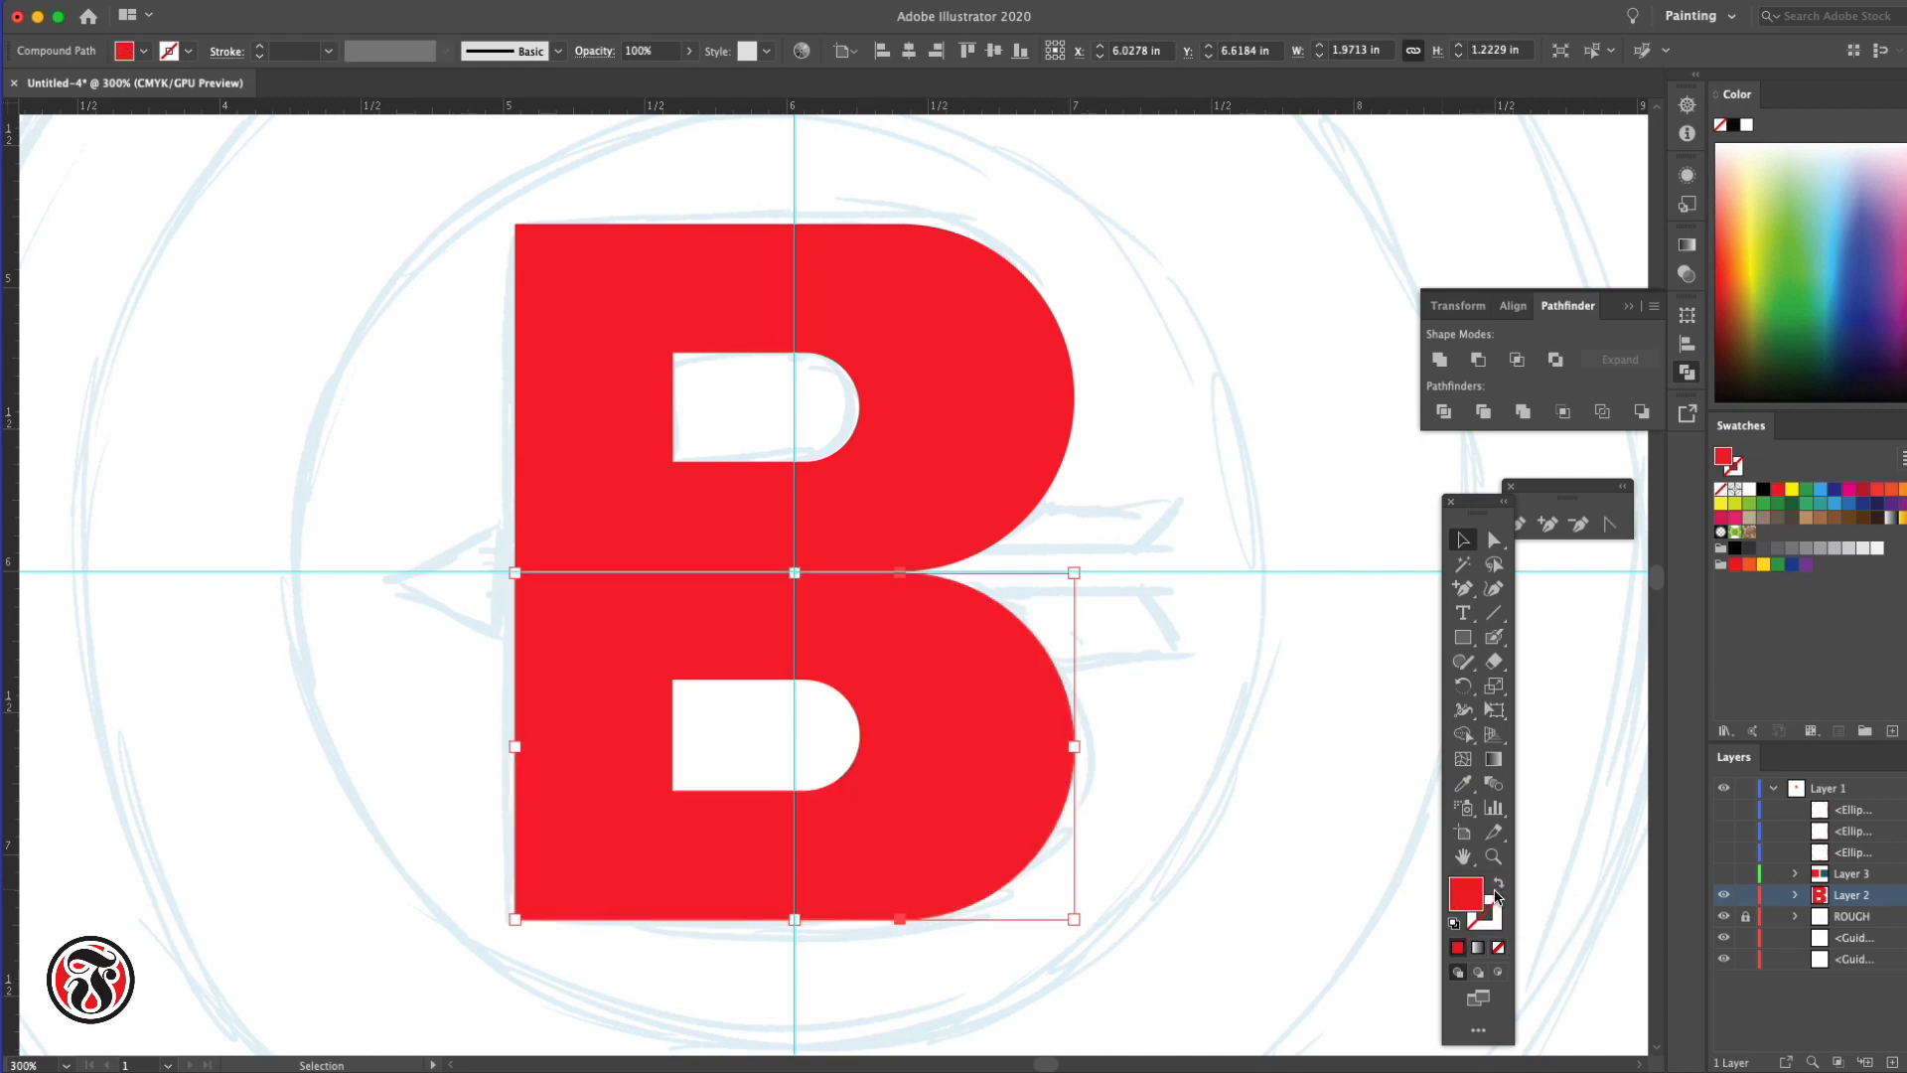
click(1198, 830)
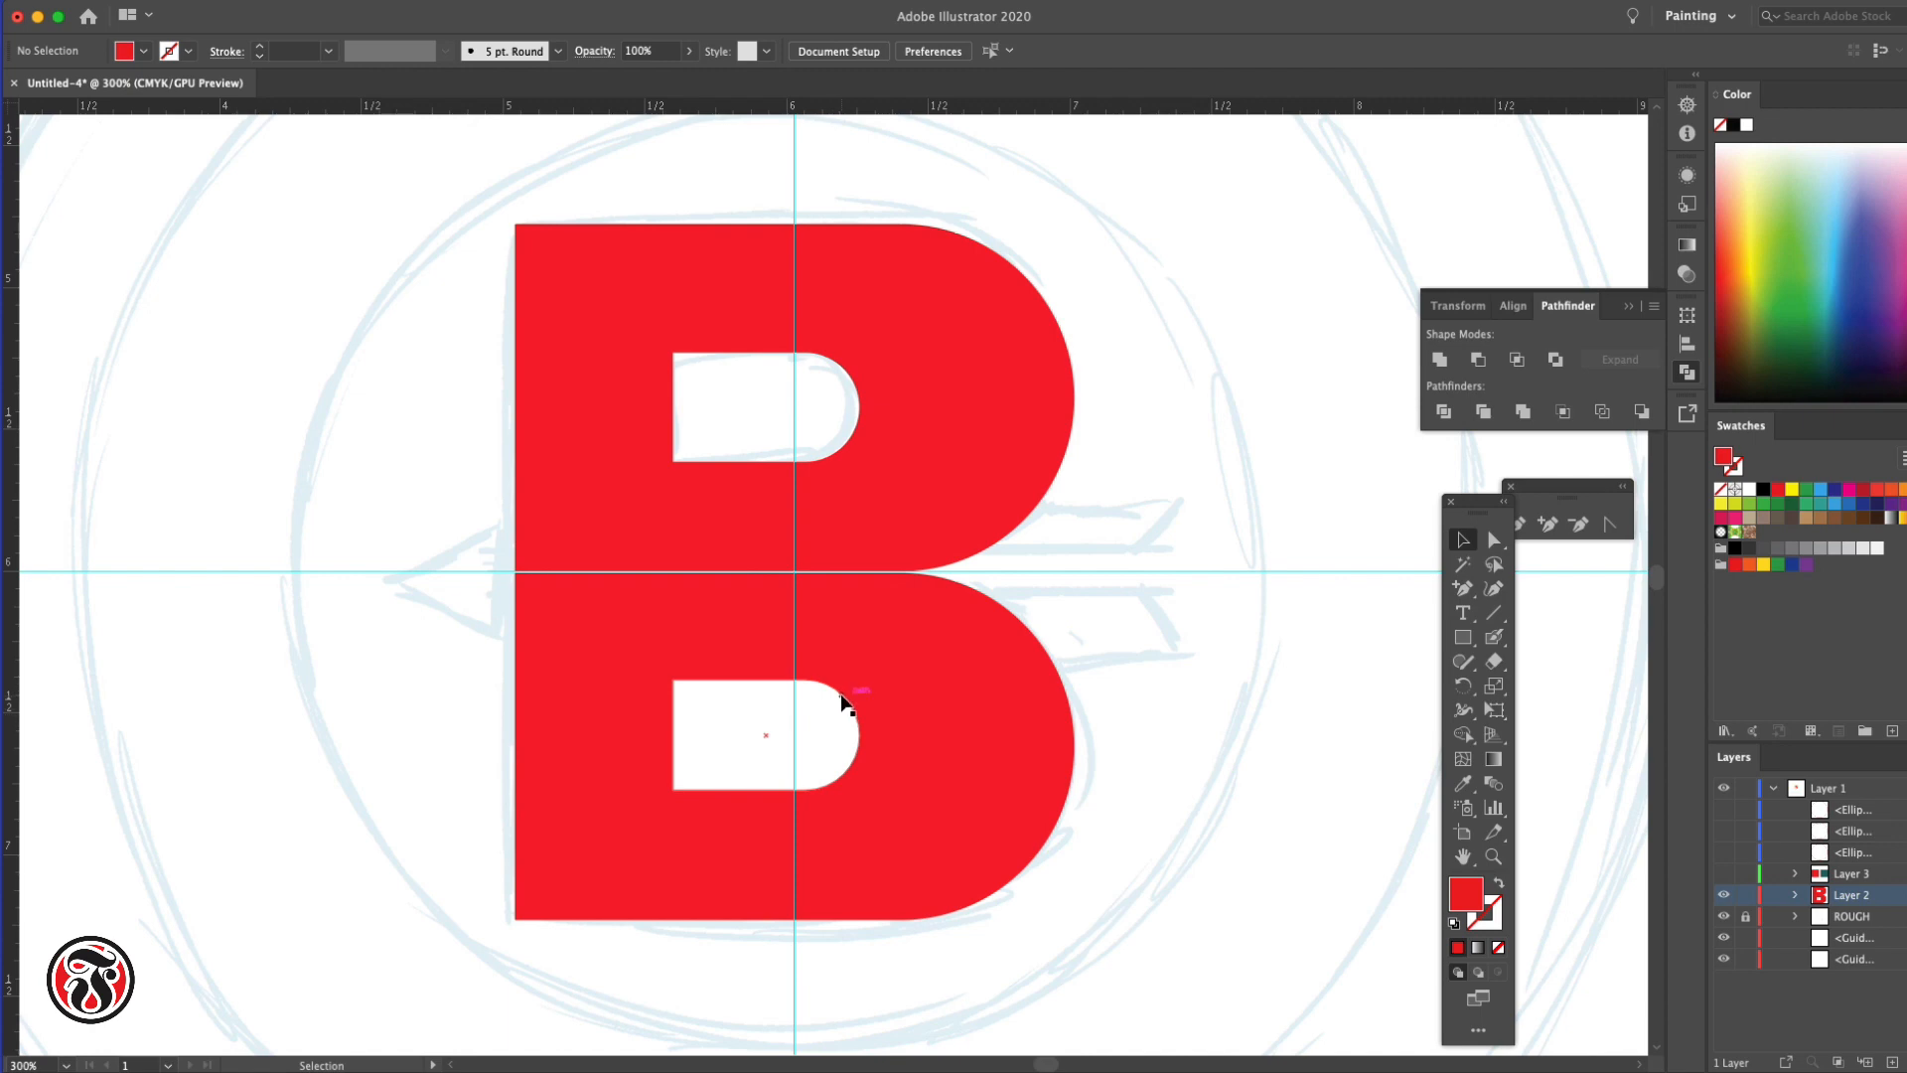
Move the white lower counter straight up slightly, about 0.05 in, inside the lower bowl
click(842, 705)
drag(842, 702, 842, 689)
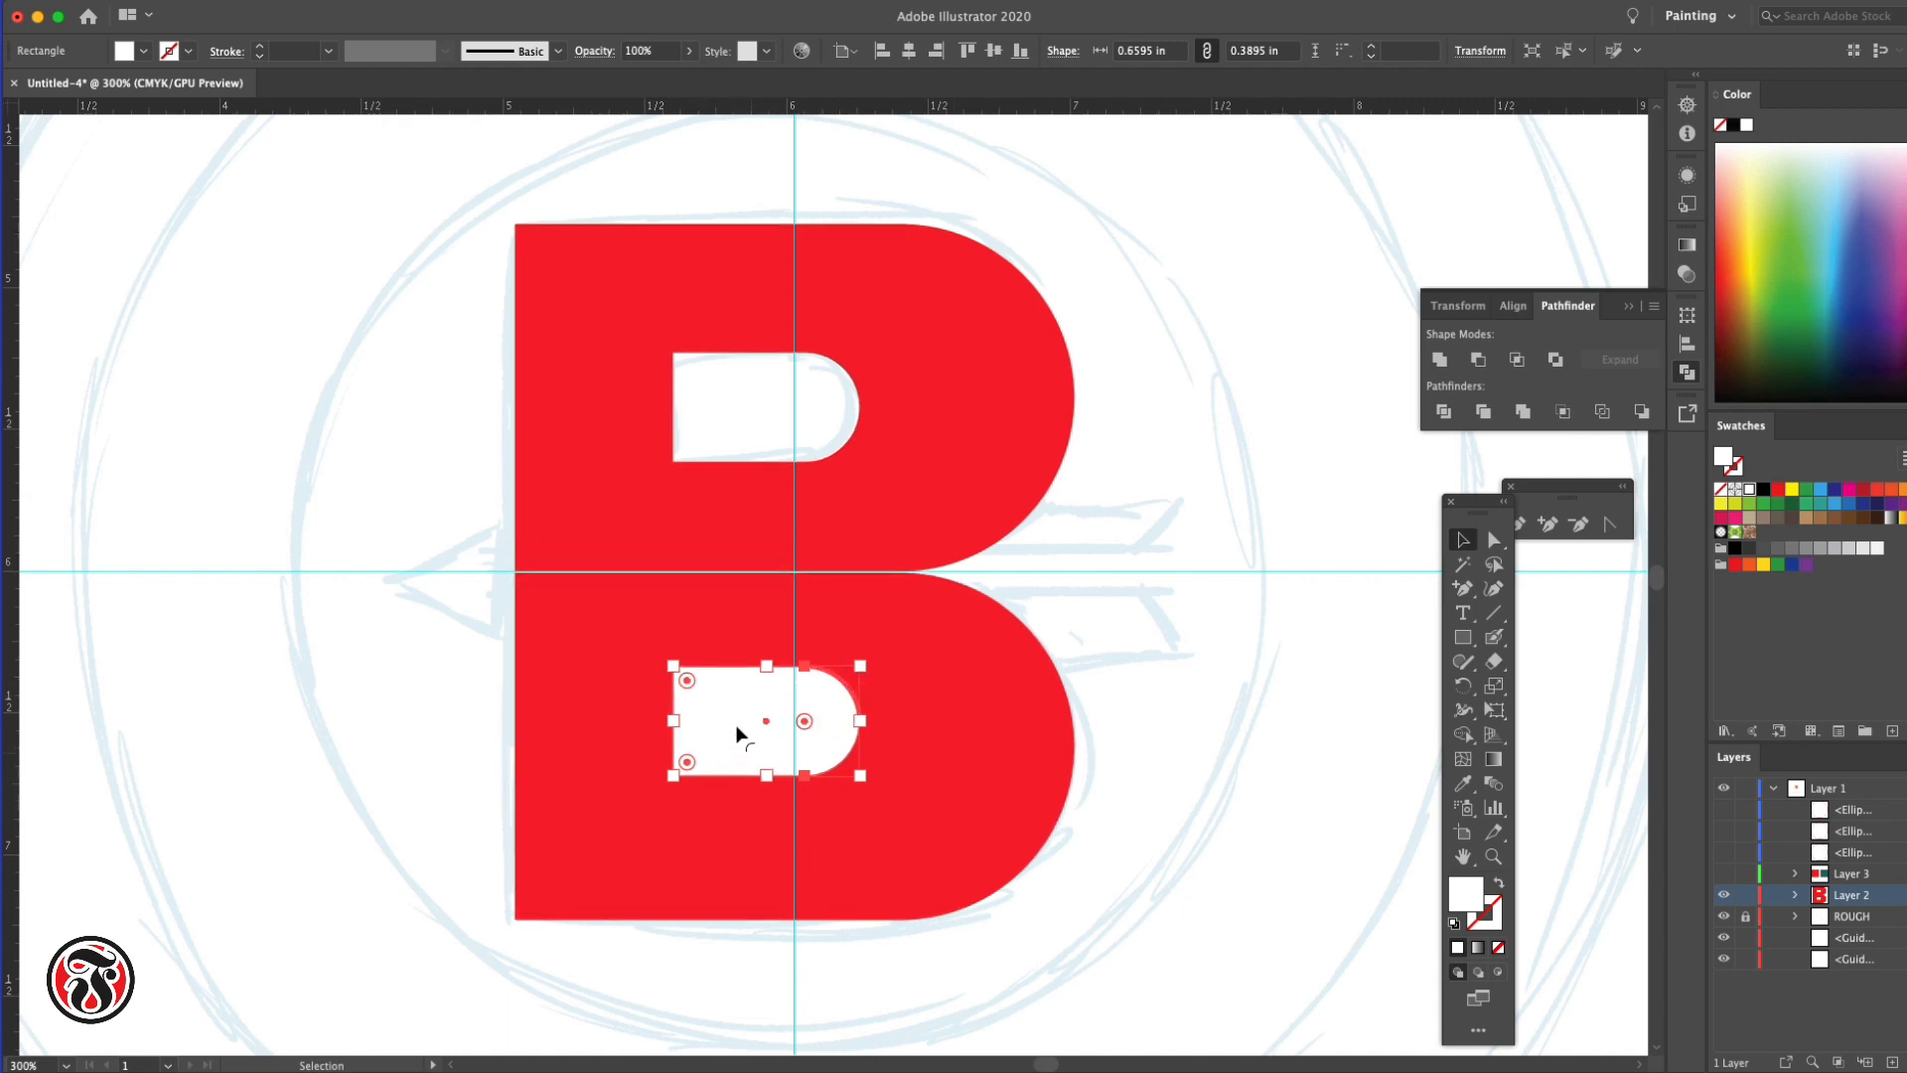
click(1208, 594)
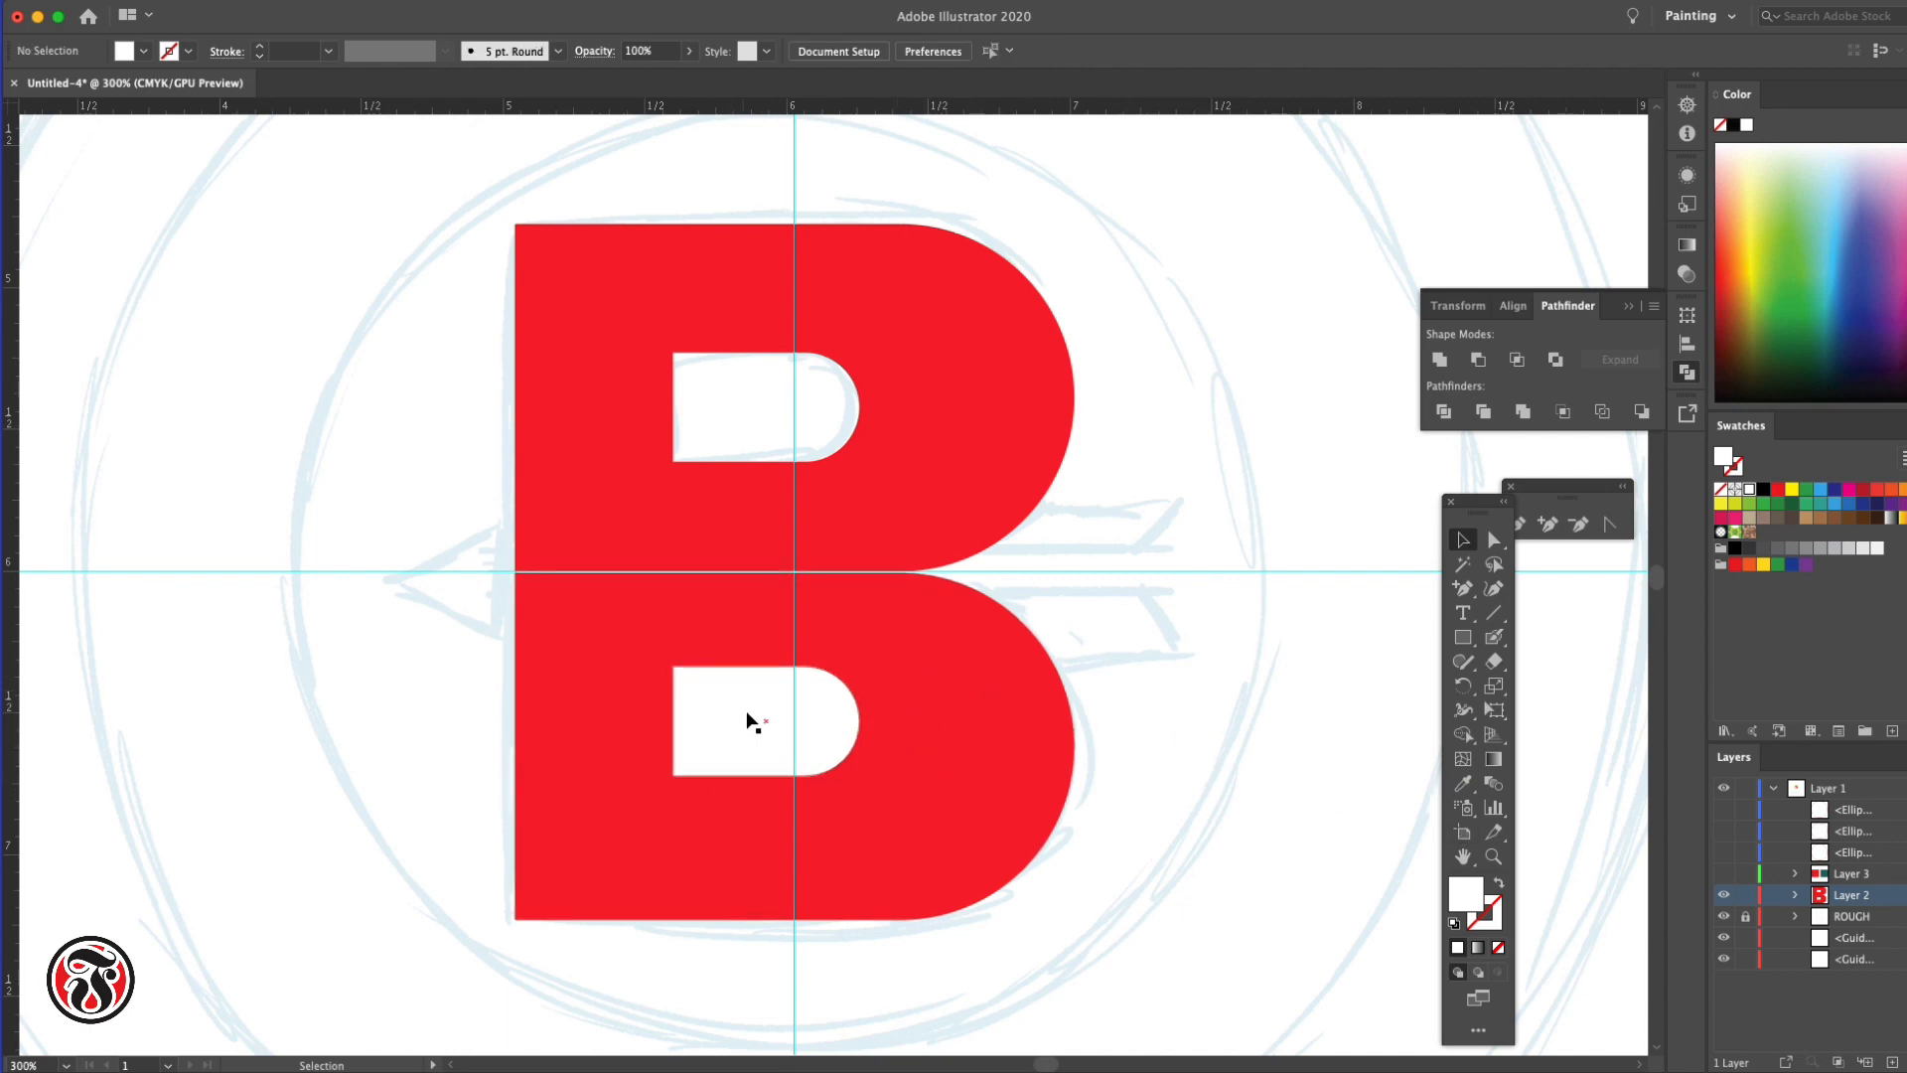
Move the lower bowl and its counter straight down about 0.52 in and the upper bowl straight up about 0.33 in
click(807, 720)
shift+click(907, 717)
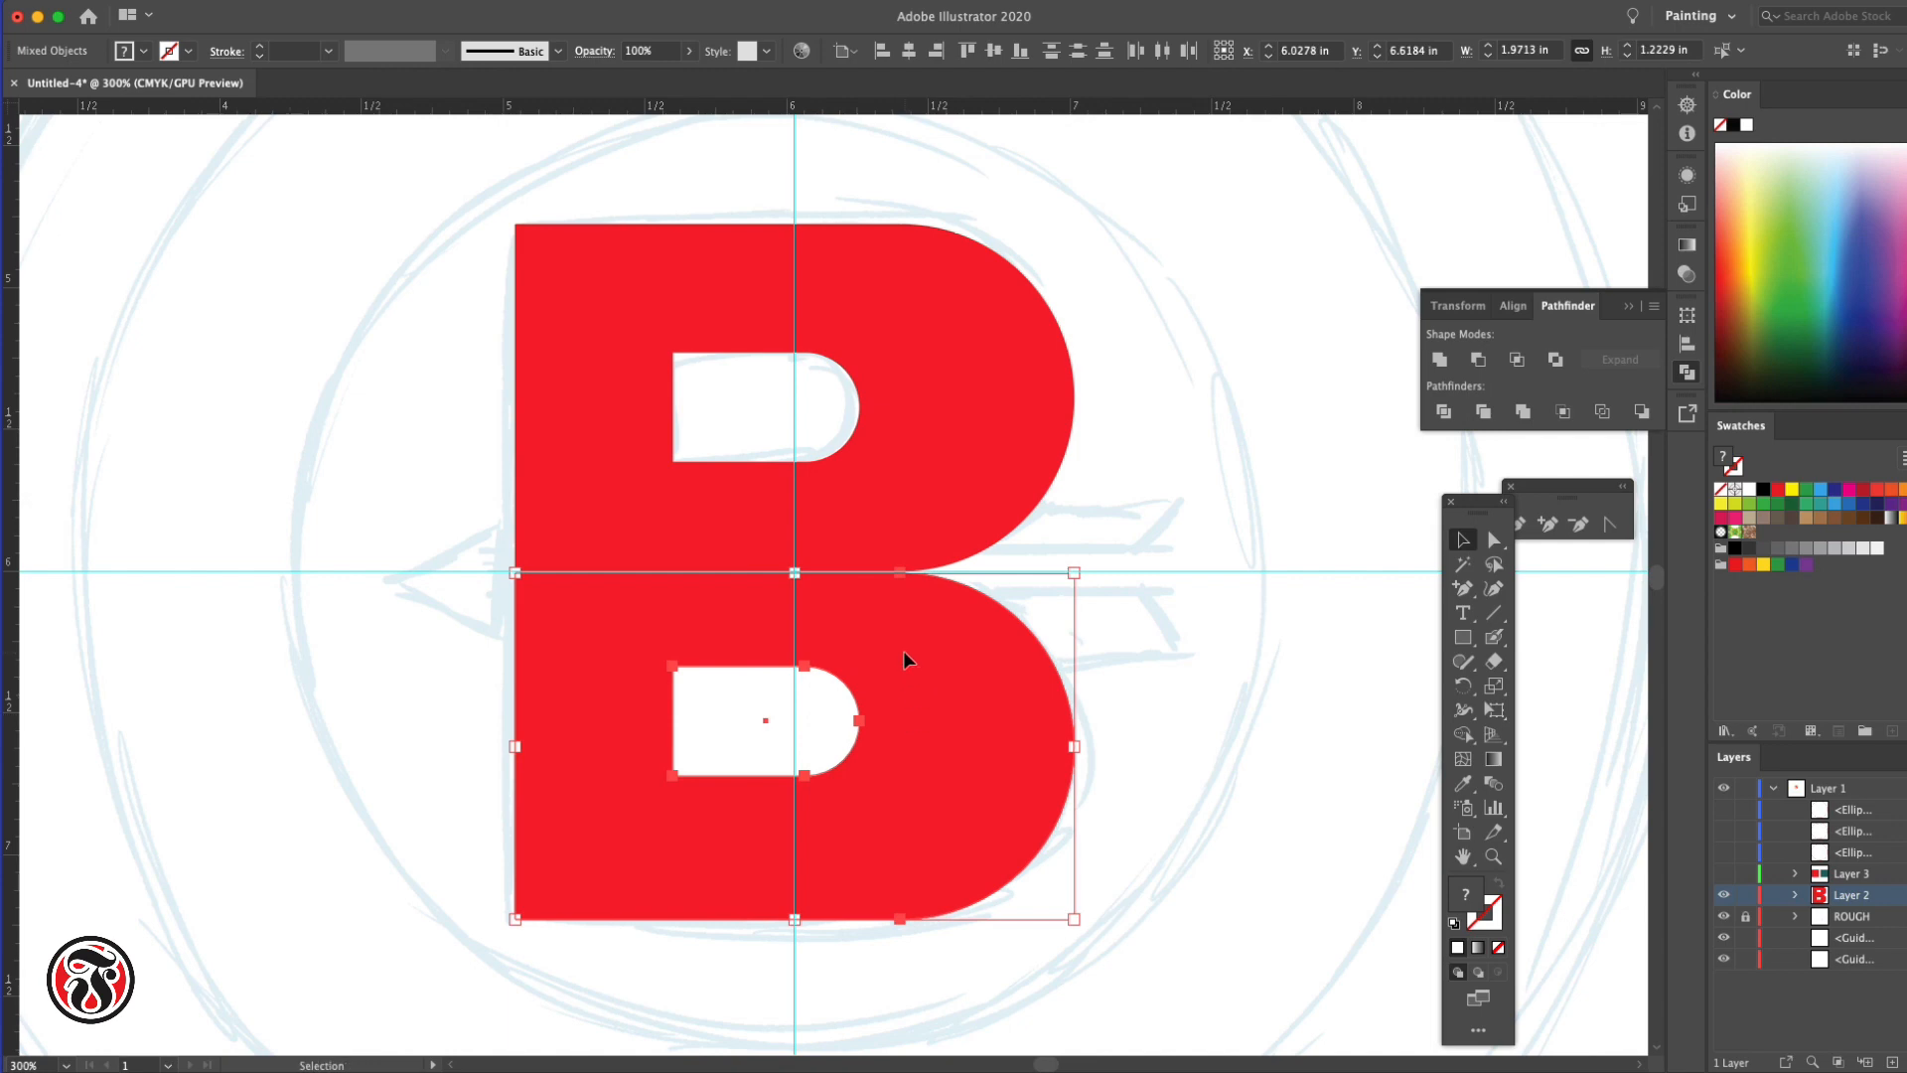
drag(903, 651, 902, 795)
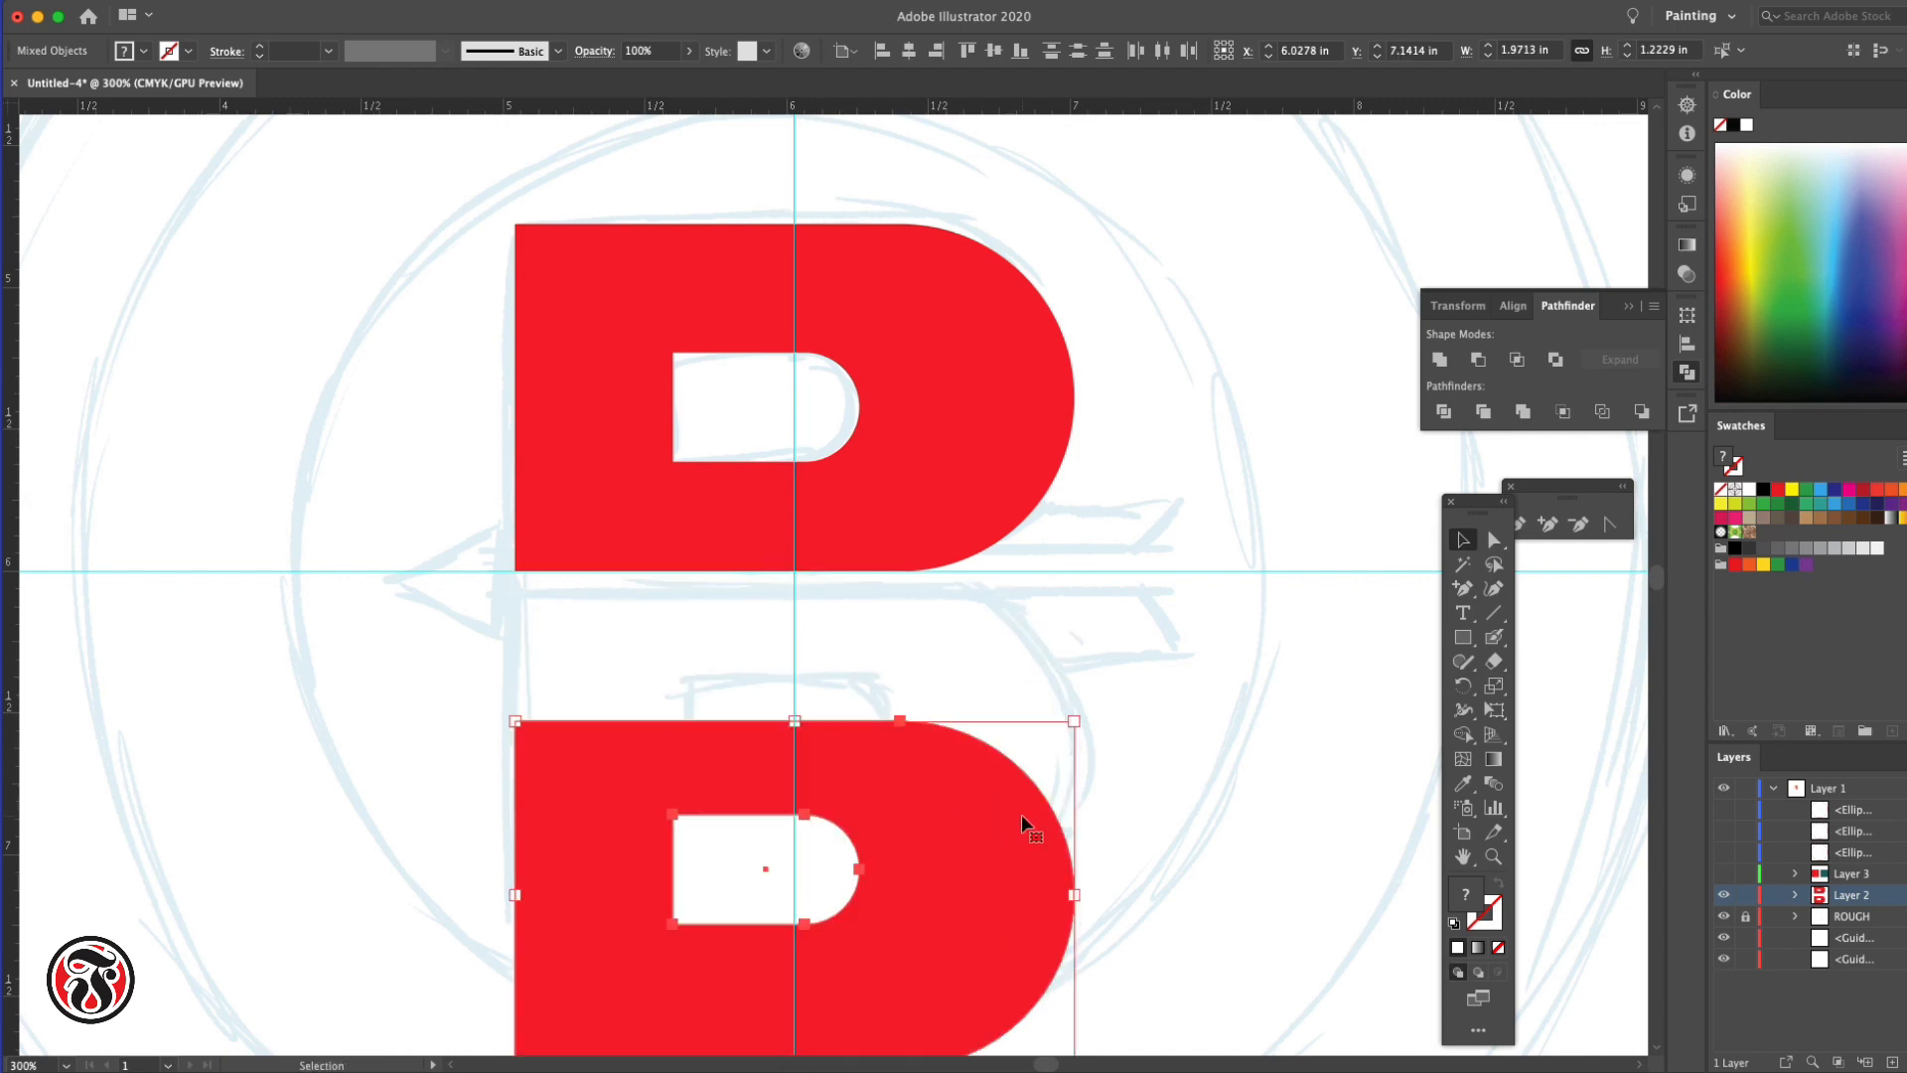
click(1092, 650)
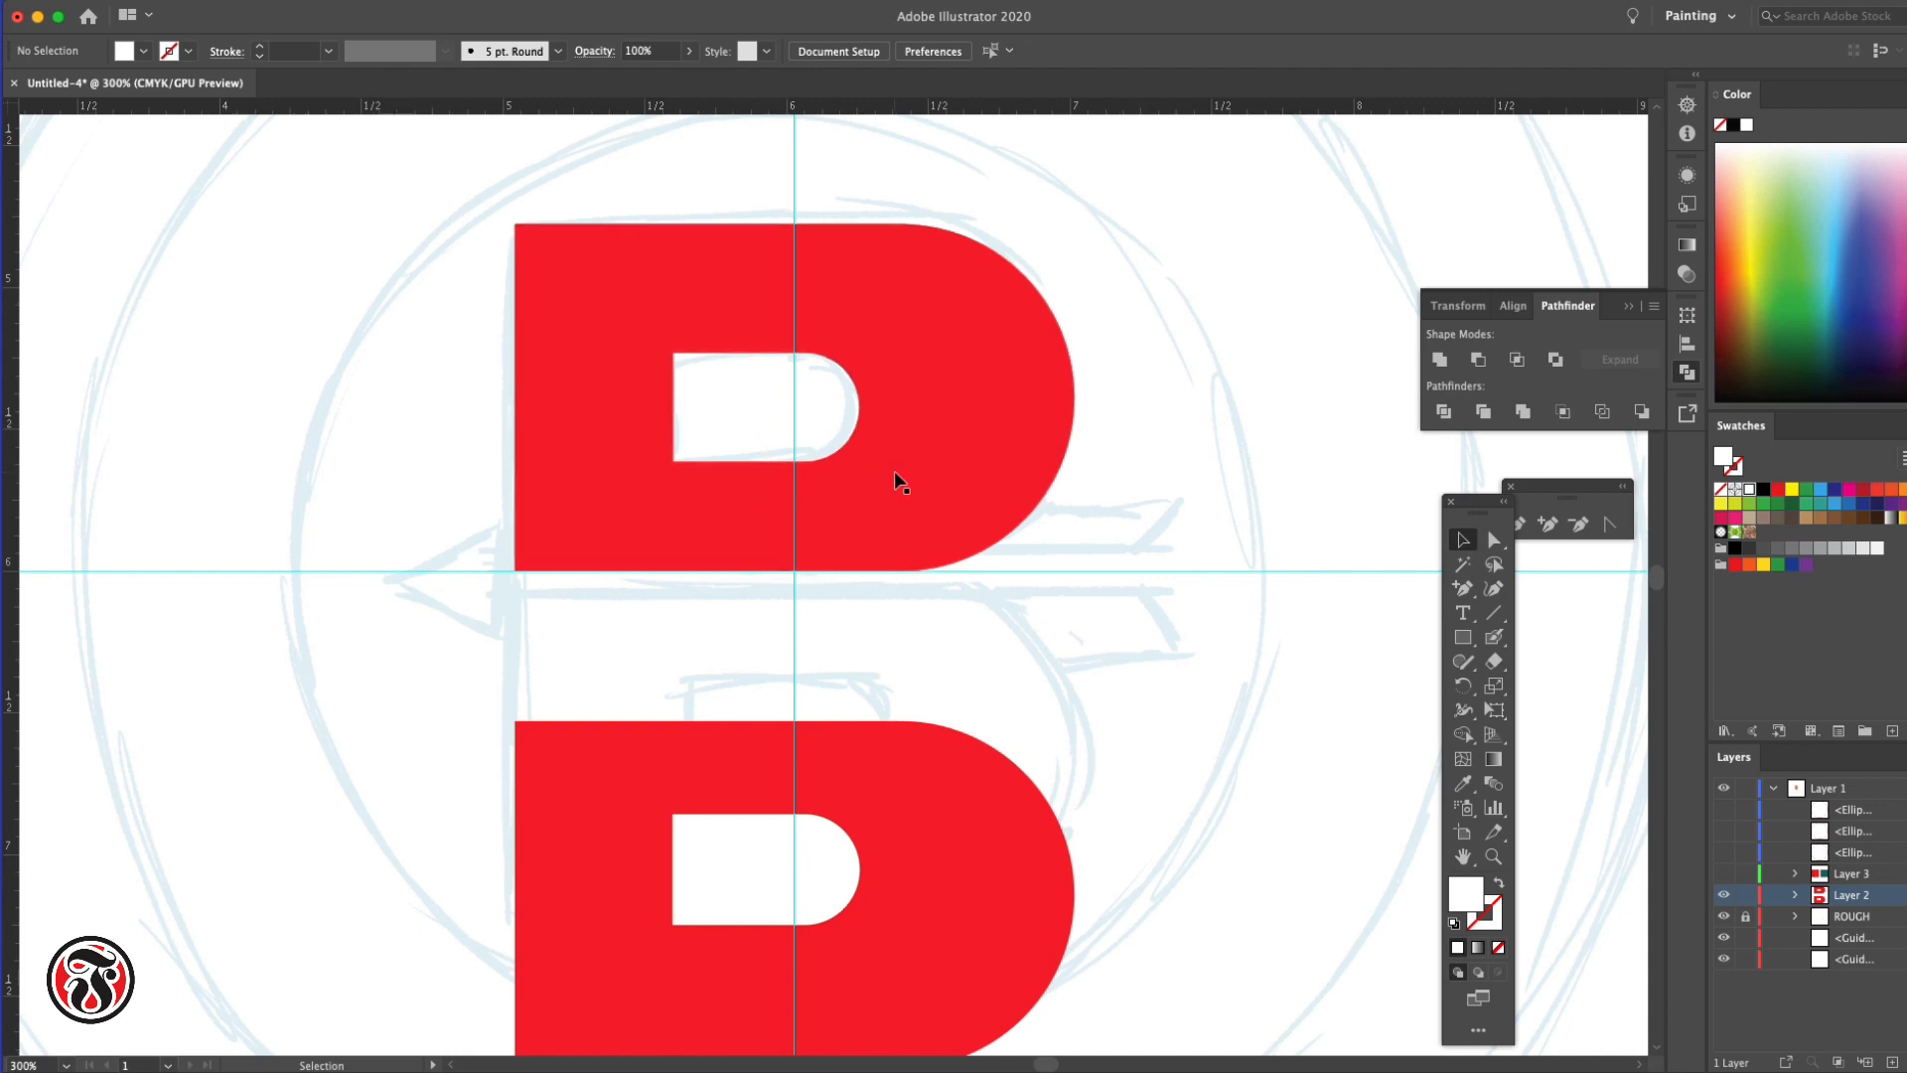
drag(894, 471, 913, 419)
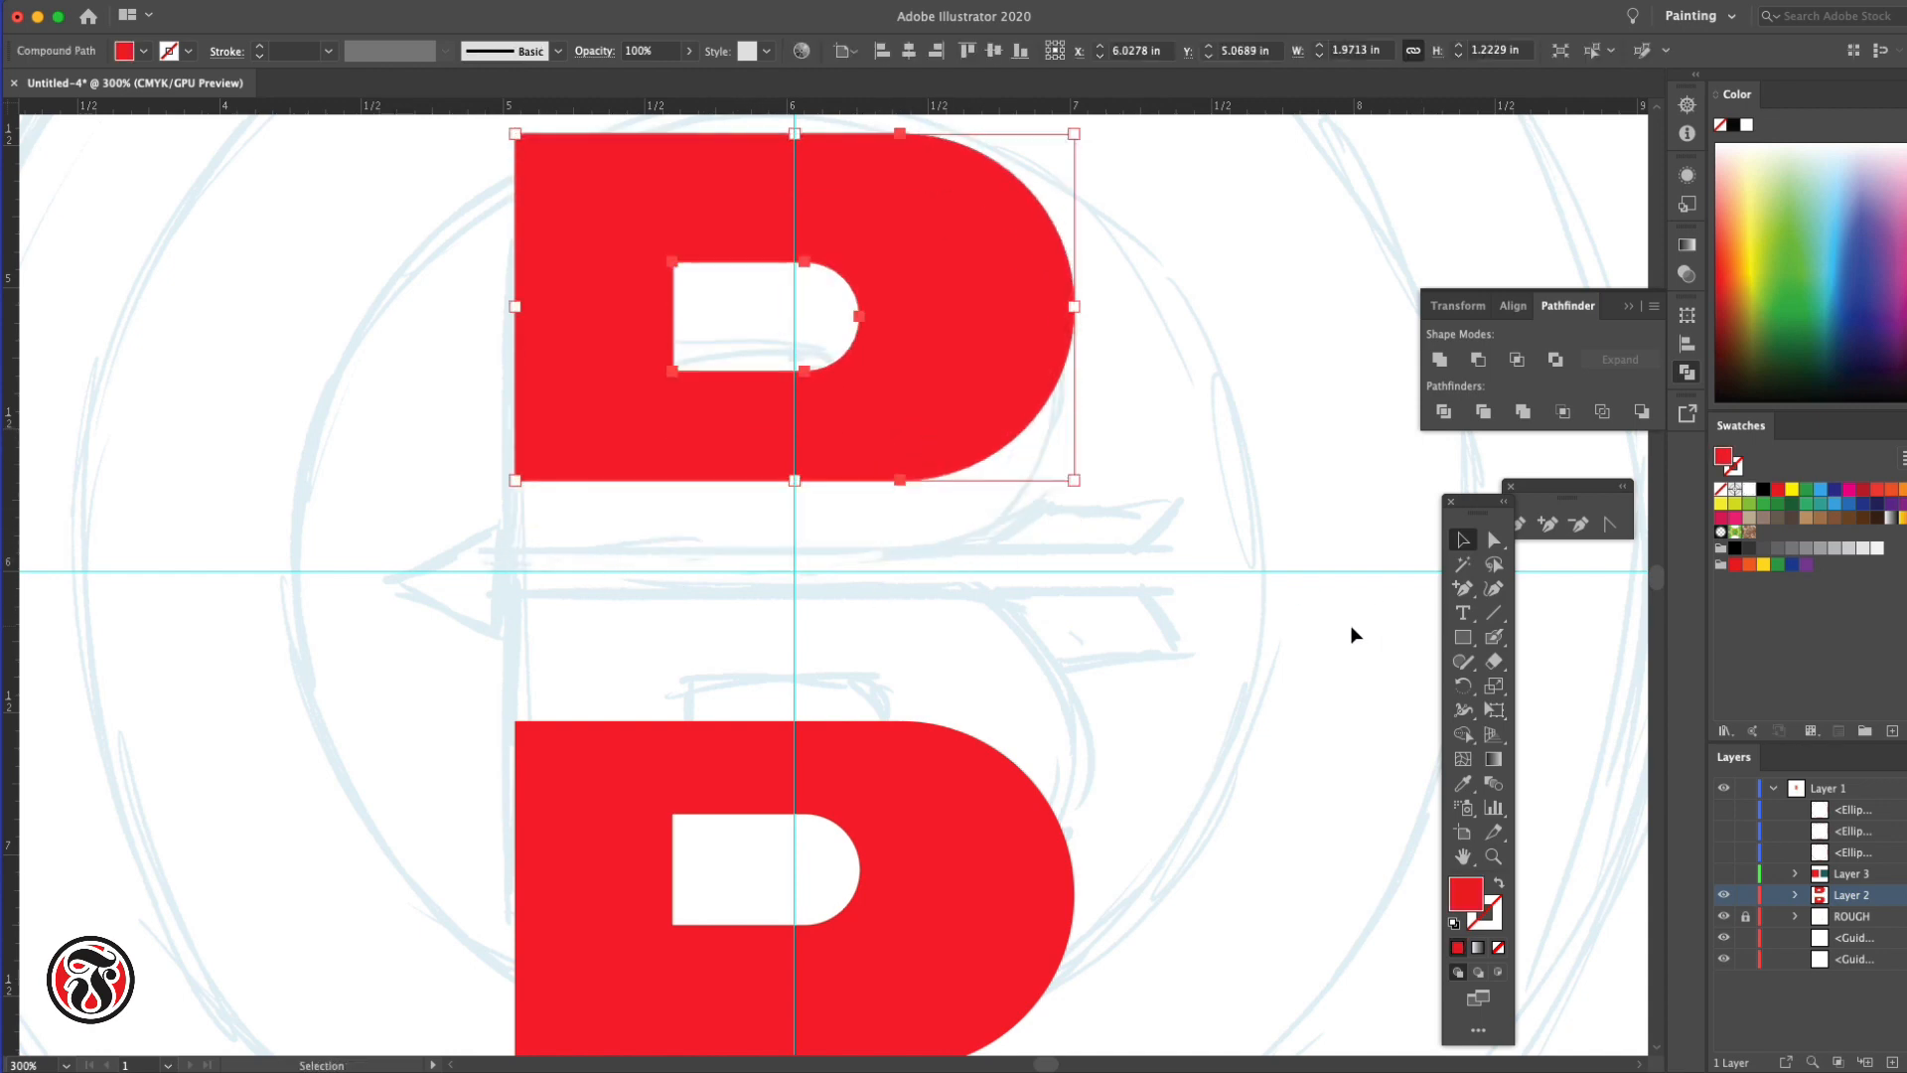
click(1396, 752)
Draw a red rectangle about 2.35 by 0.15 in over the sketched arrow shaft between the two bowls
click(1462, 636)
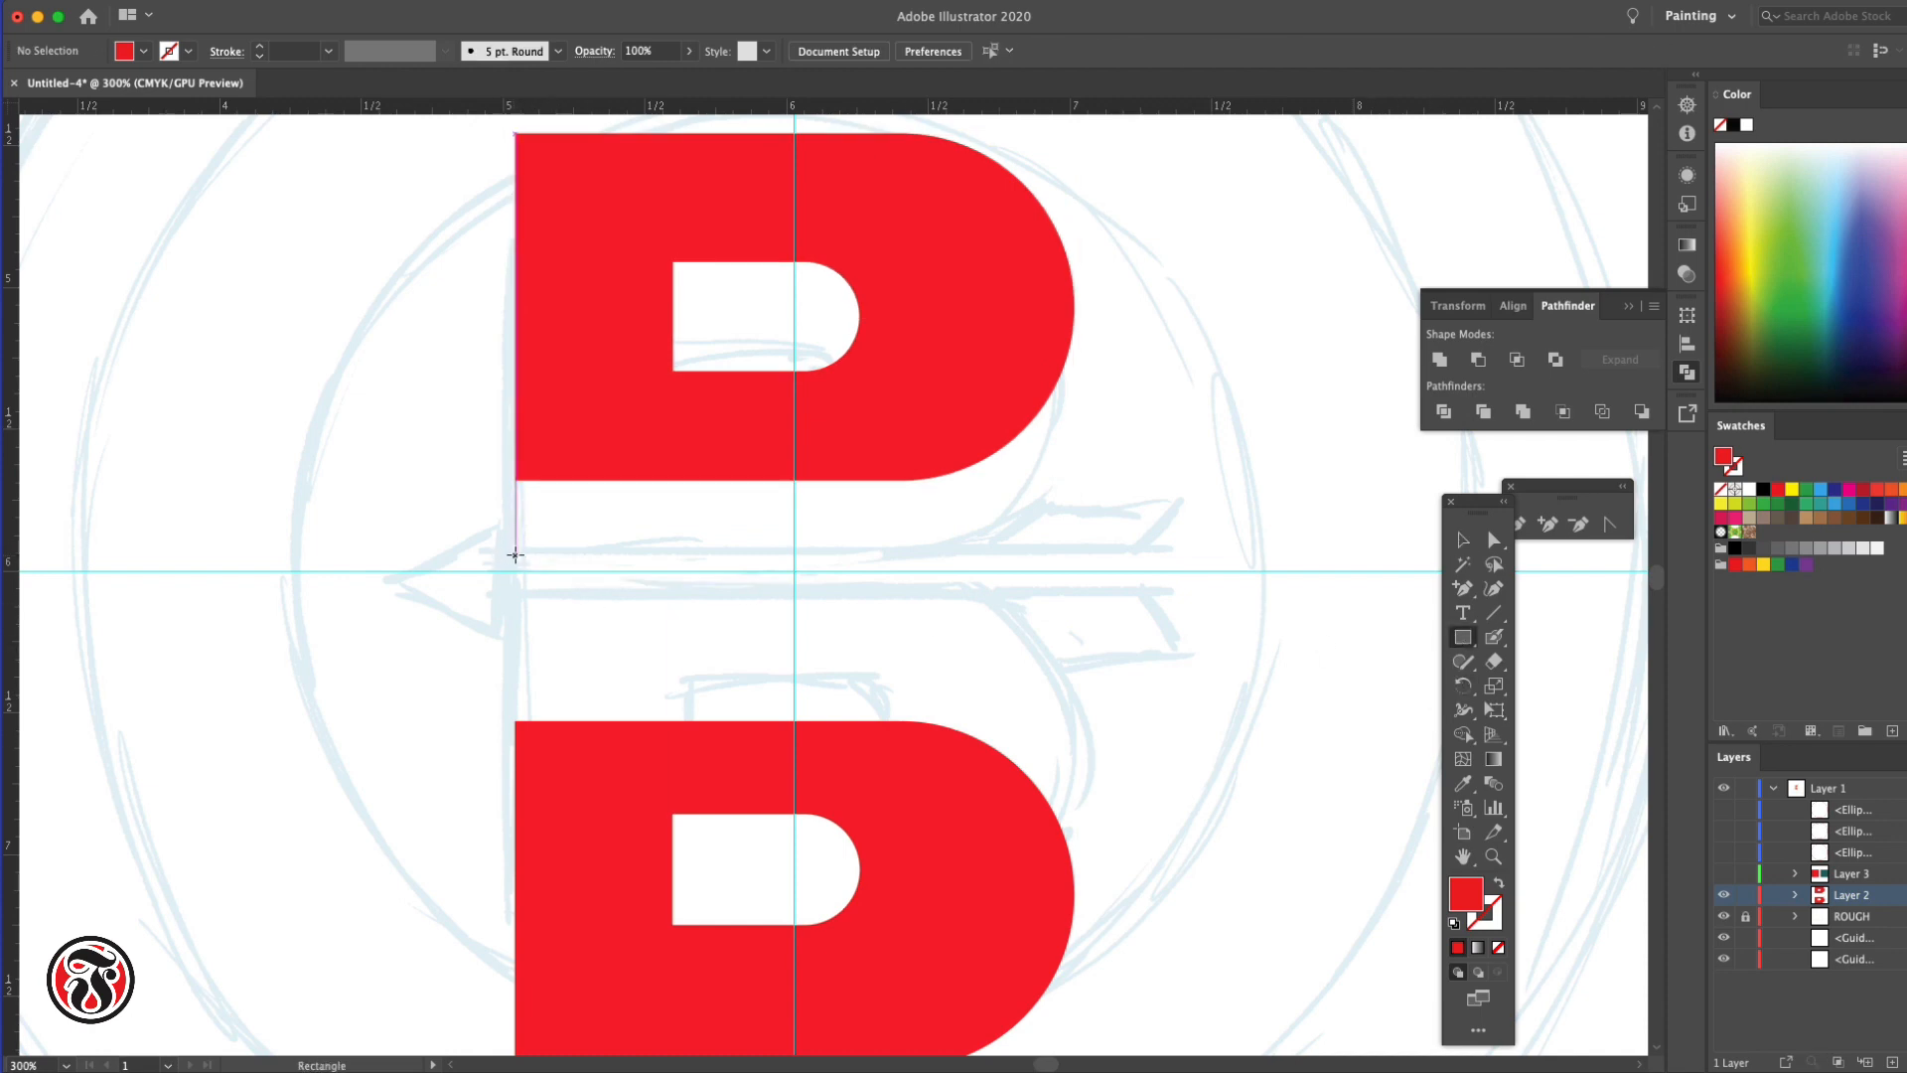
drag(517, 552, 1181, 594)
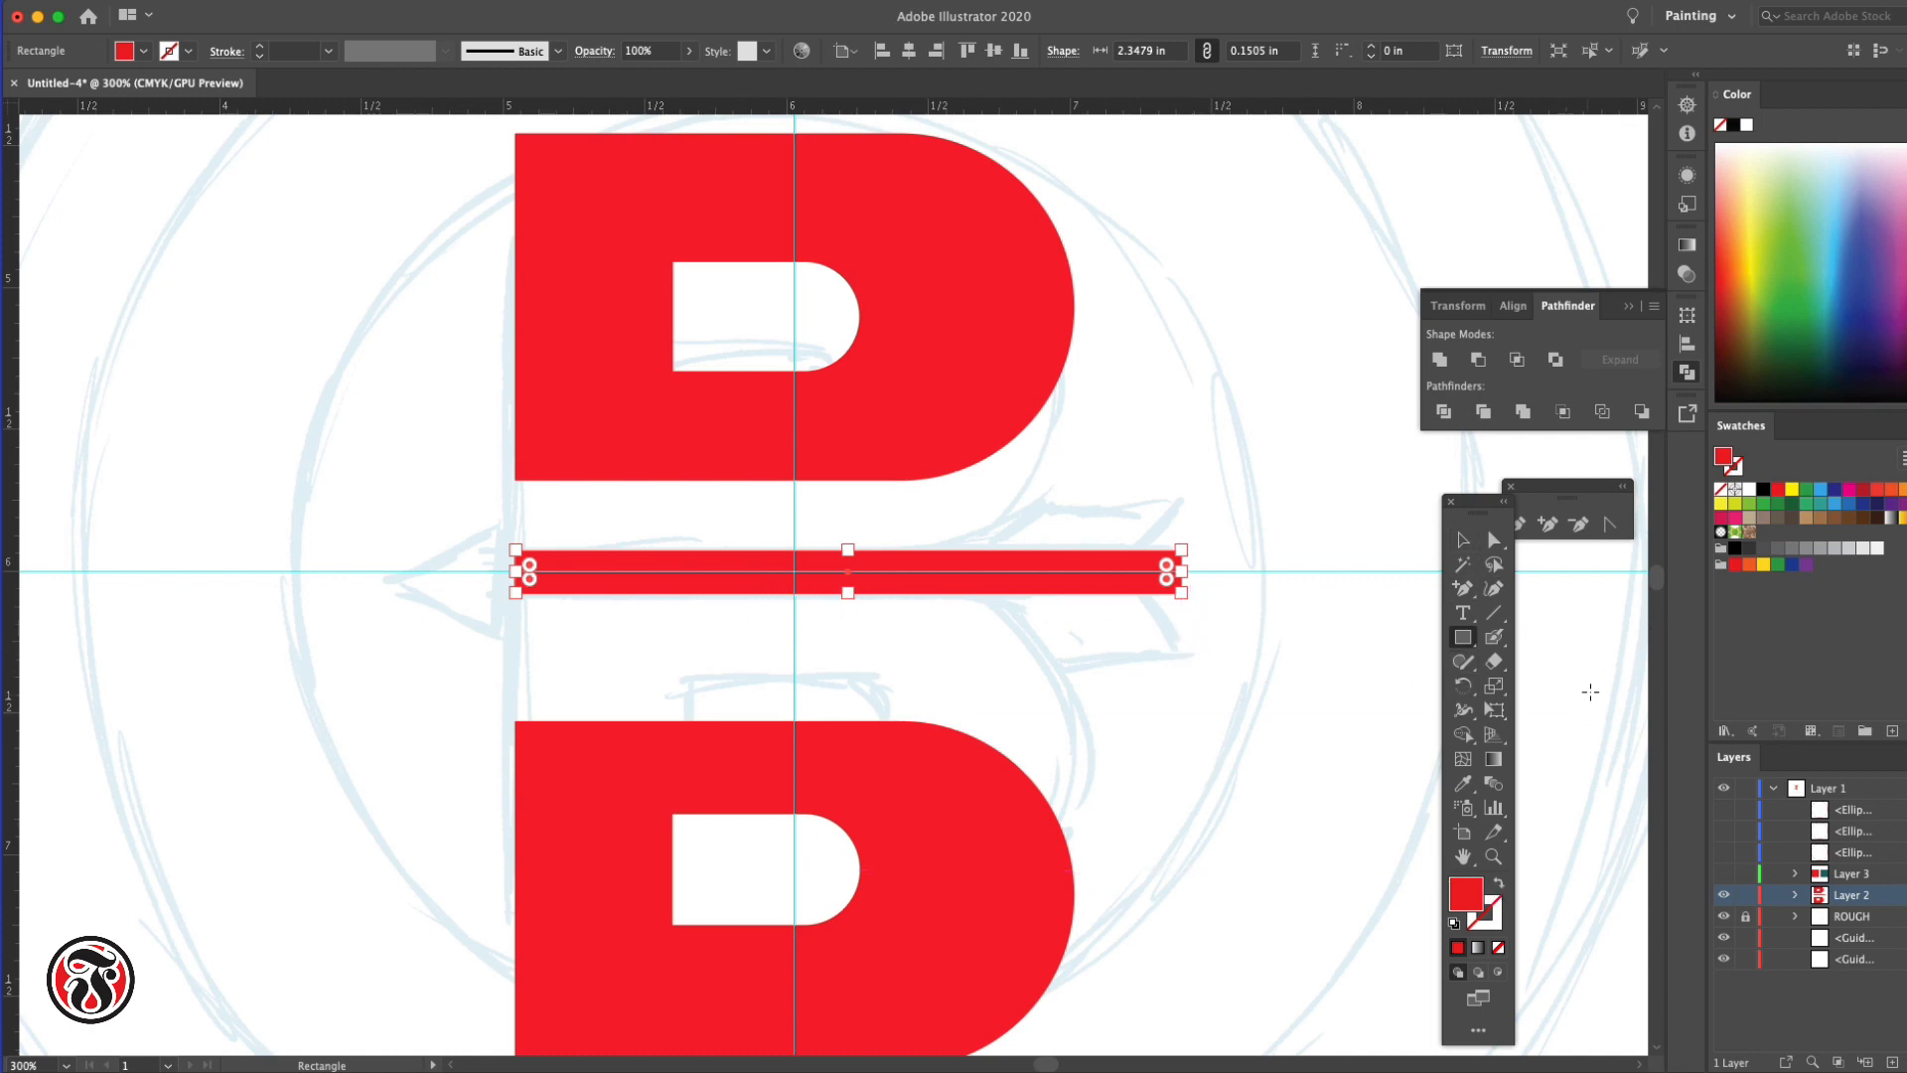
Show Layer 3 and move its red and teal colour sample group down beside the B, near the horizontal guide
click(1724, 874)
key(super+minus)
key(super+minus)
key(super+minus)
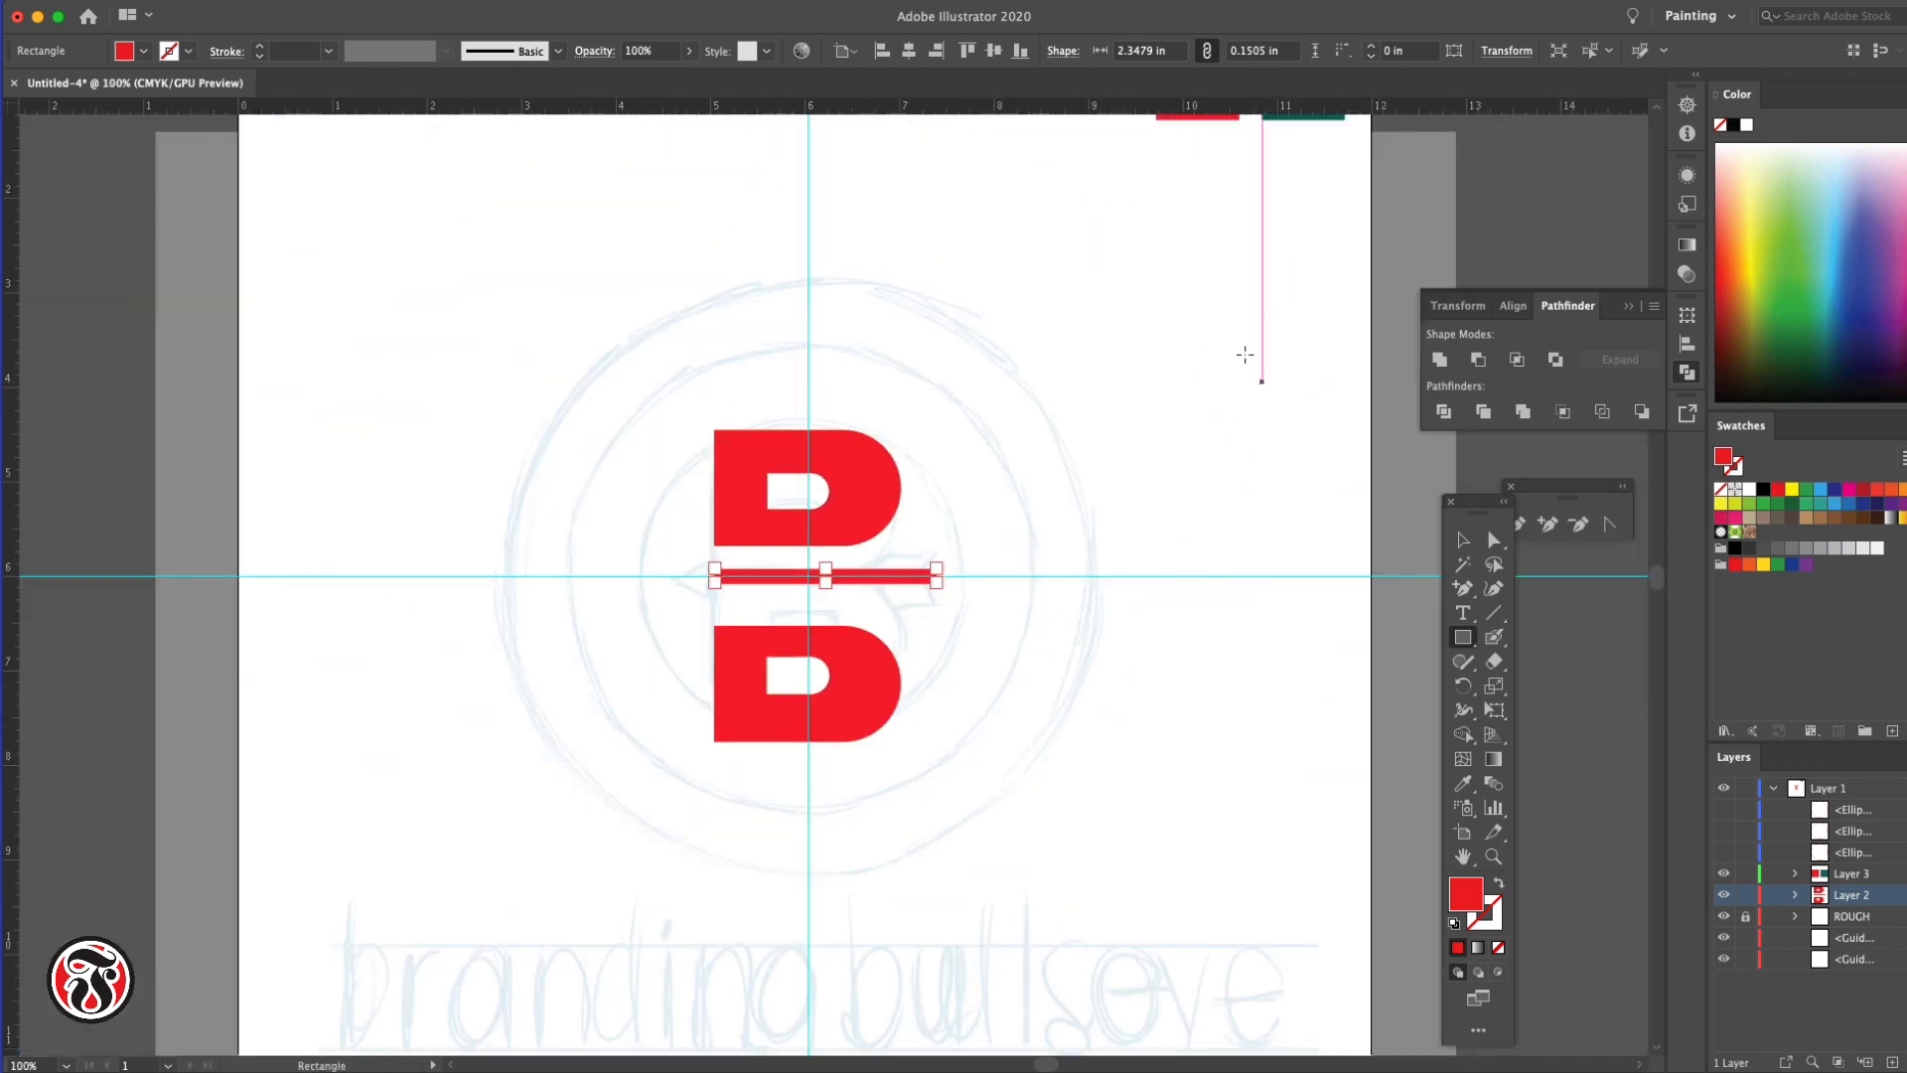
key(v)
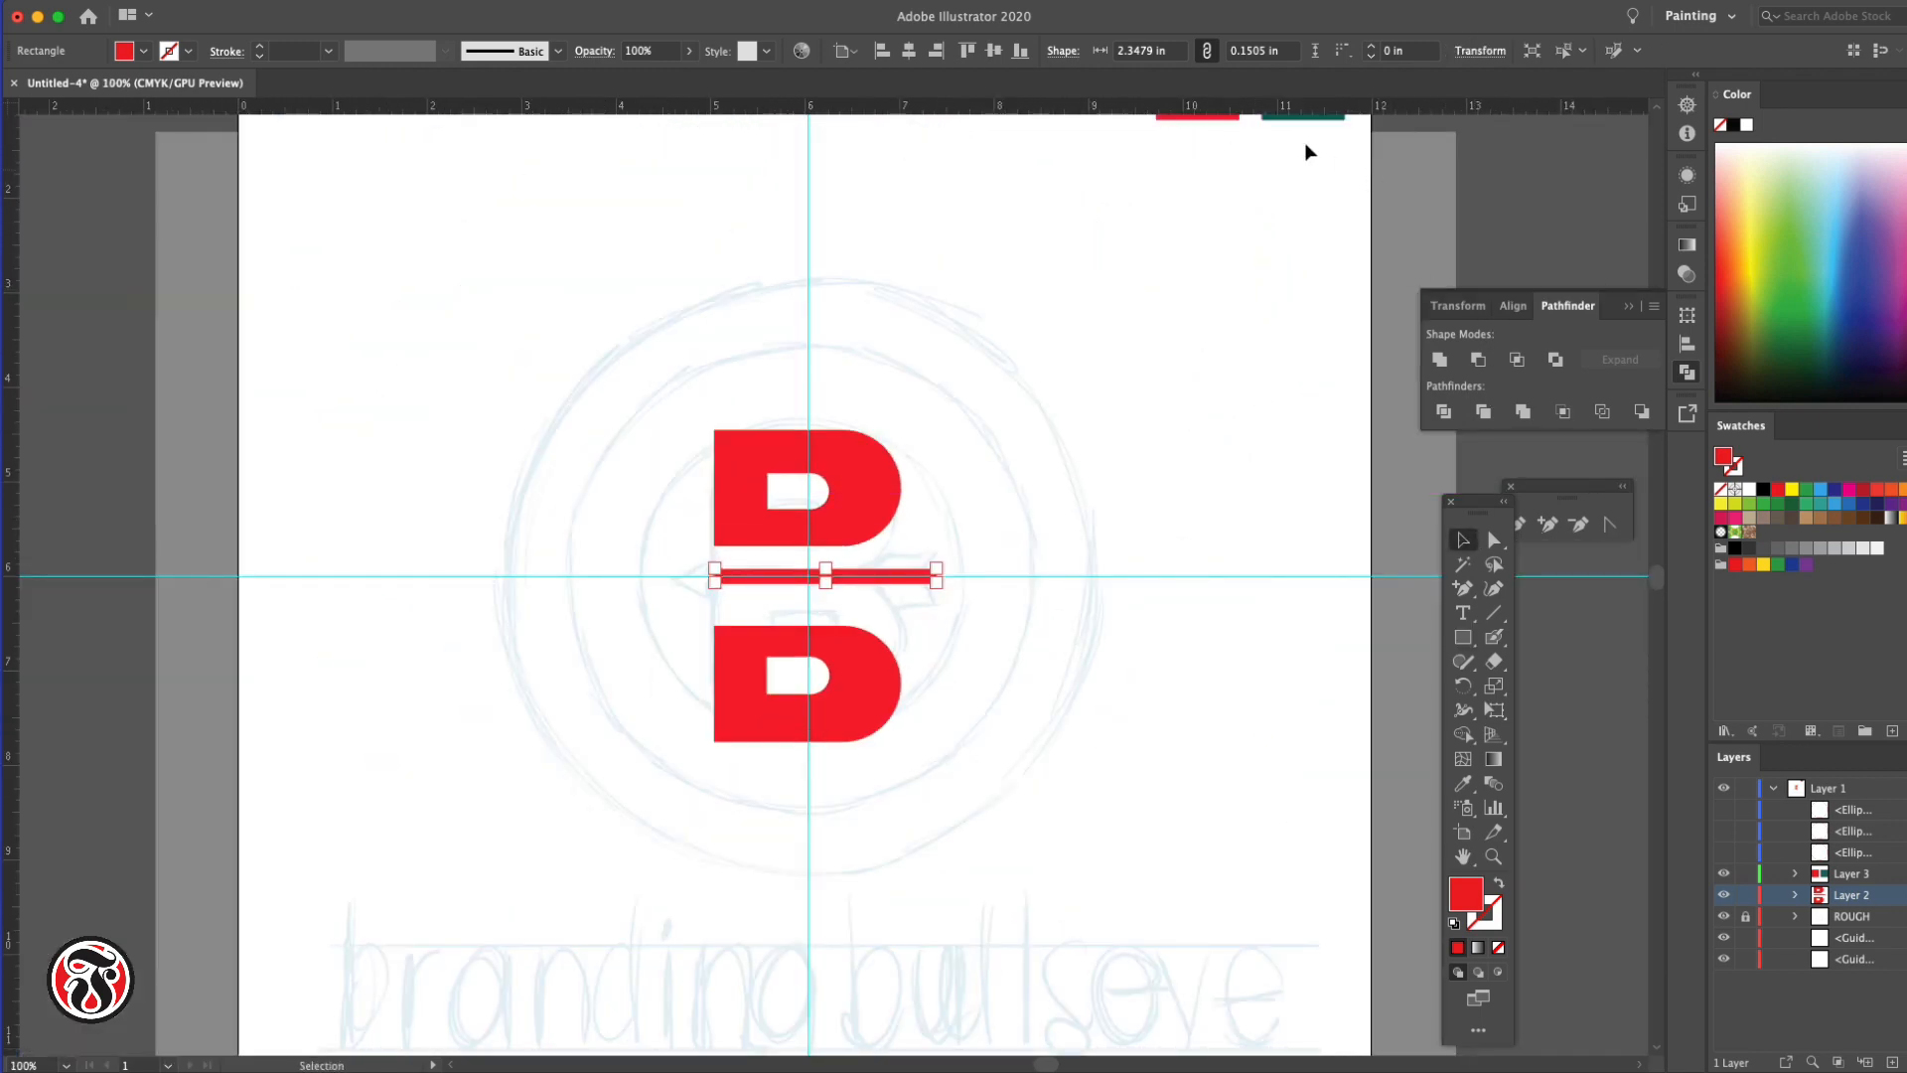
drag(1296, 124, 1223, 655)
Recolour the arrow shaft rectangle with the dark teal sampled from the teal colour square
key(z)
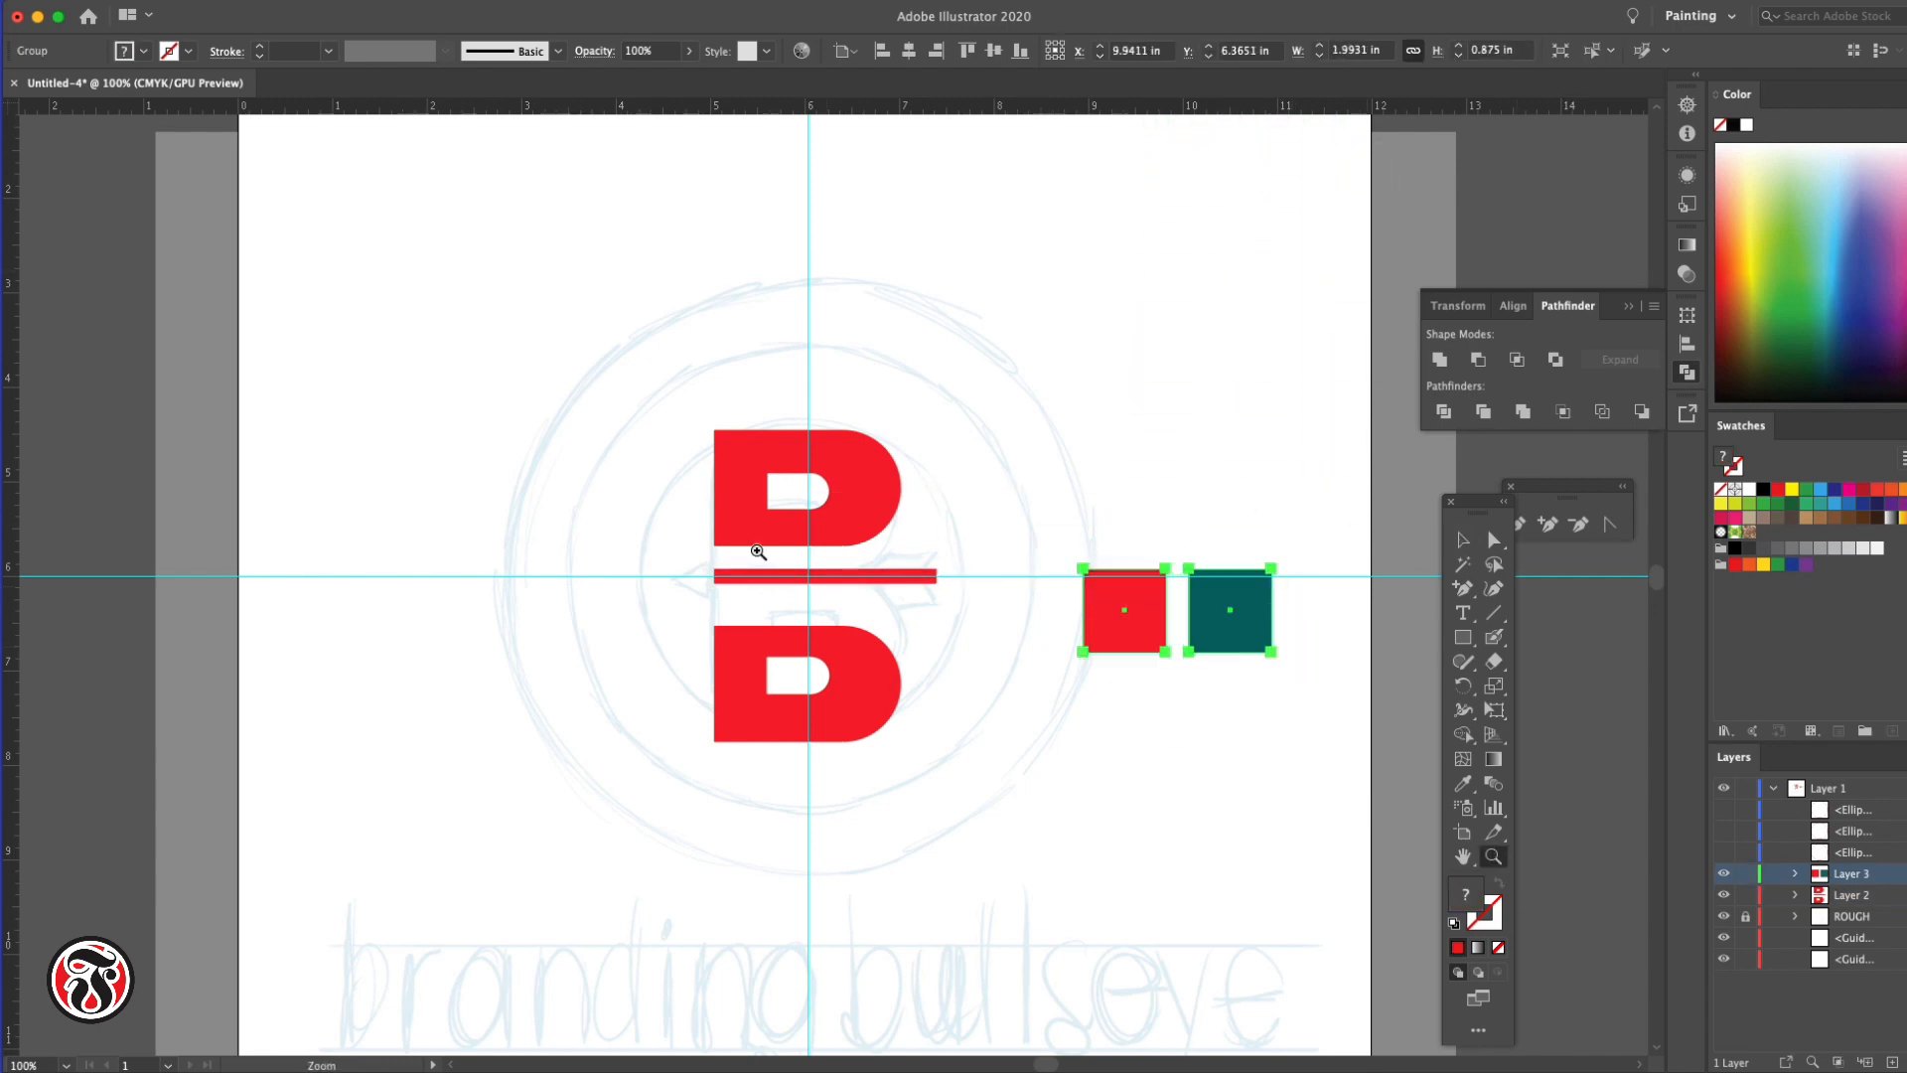
click(795, 546)
click(864, 607)
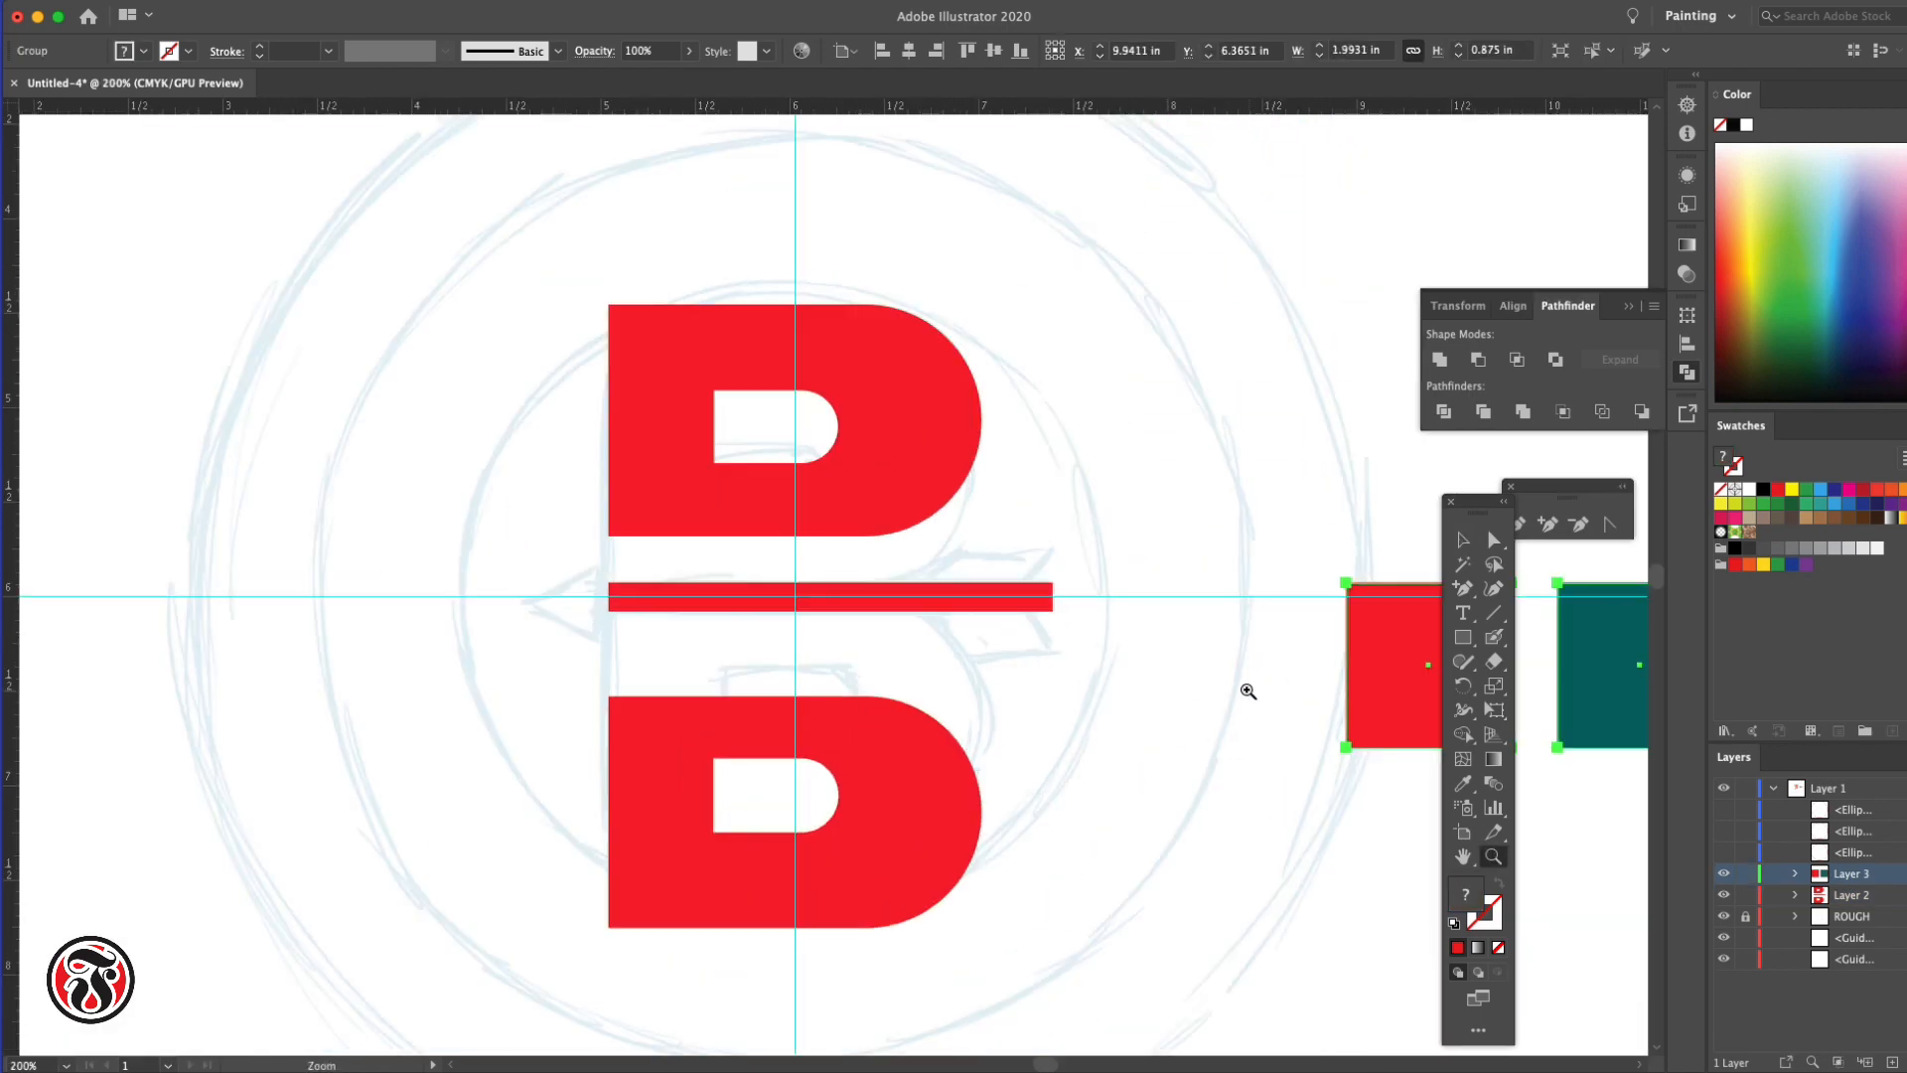
drag(1222, 681, 979, 633)
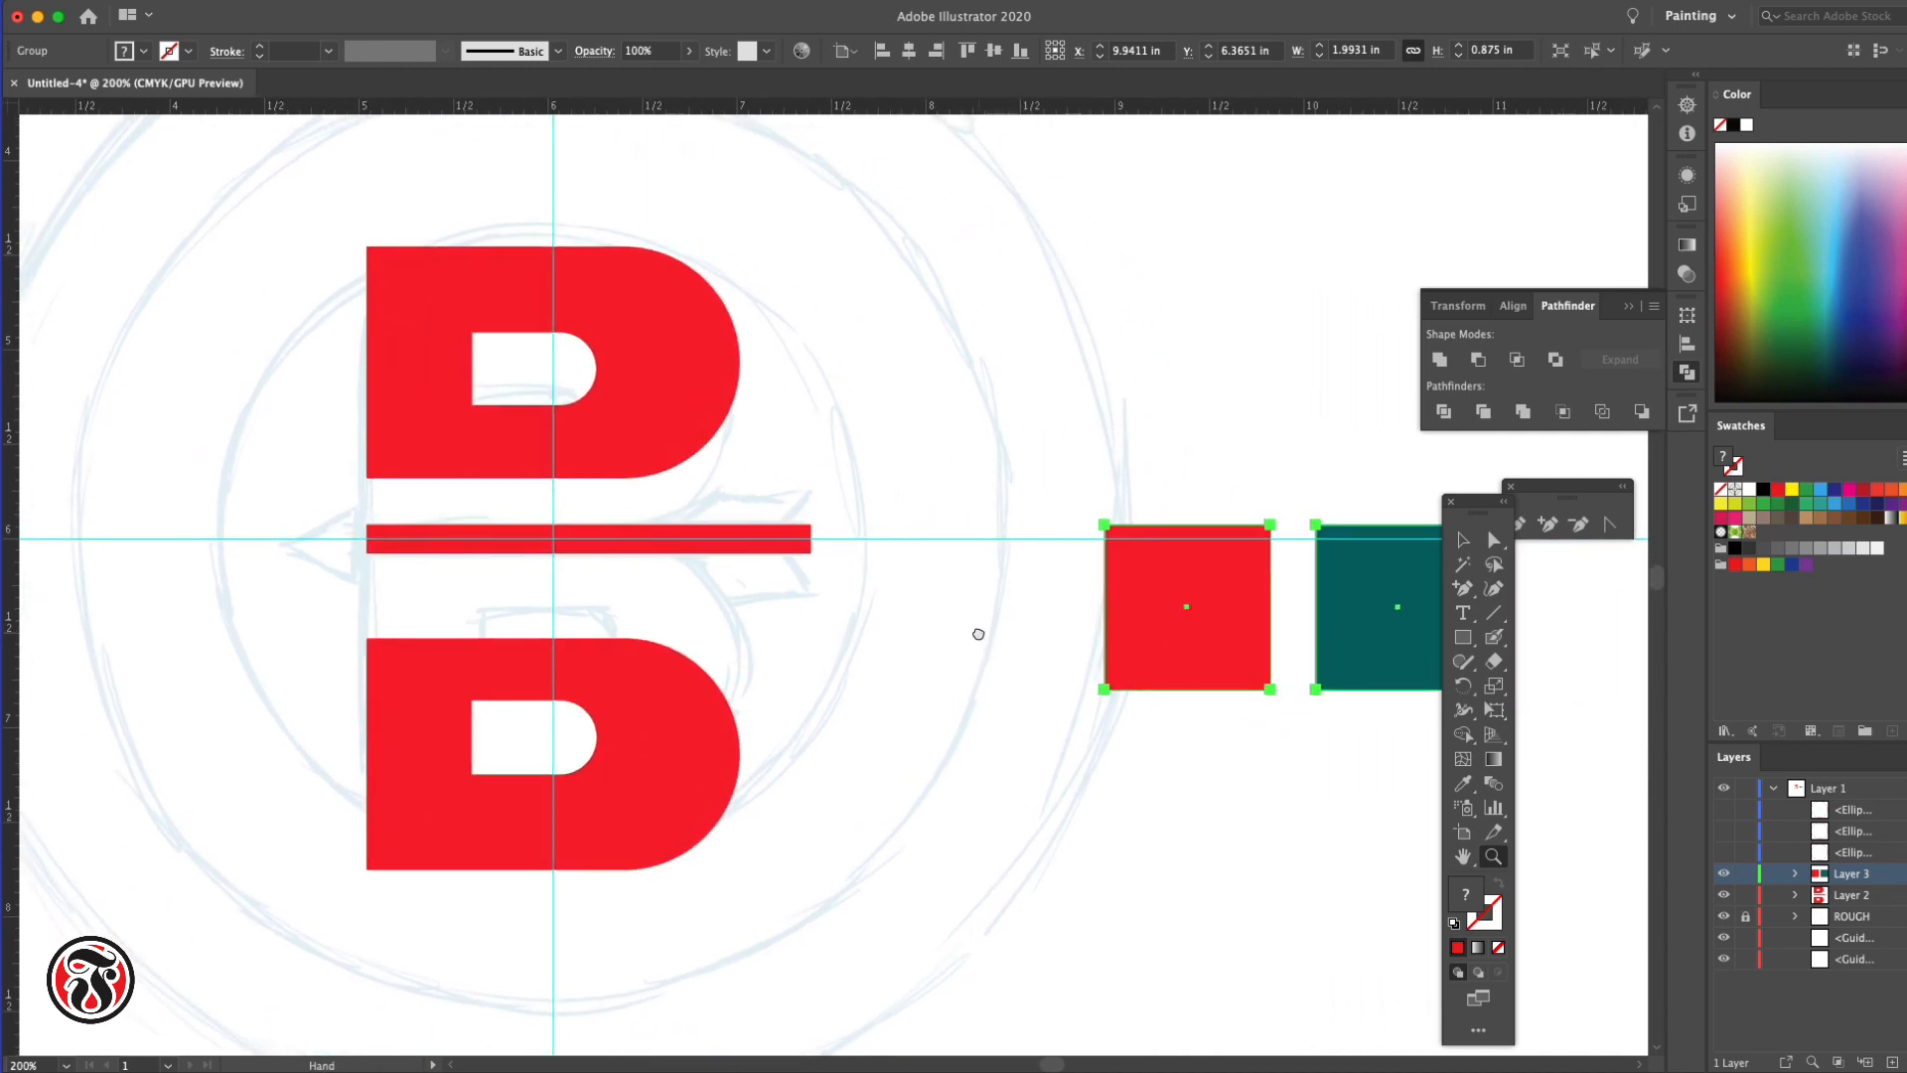
drag(1472, 503, 1581, 568)
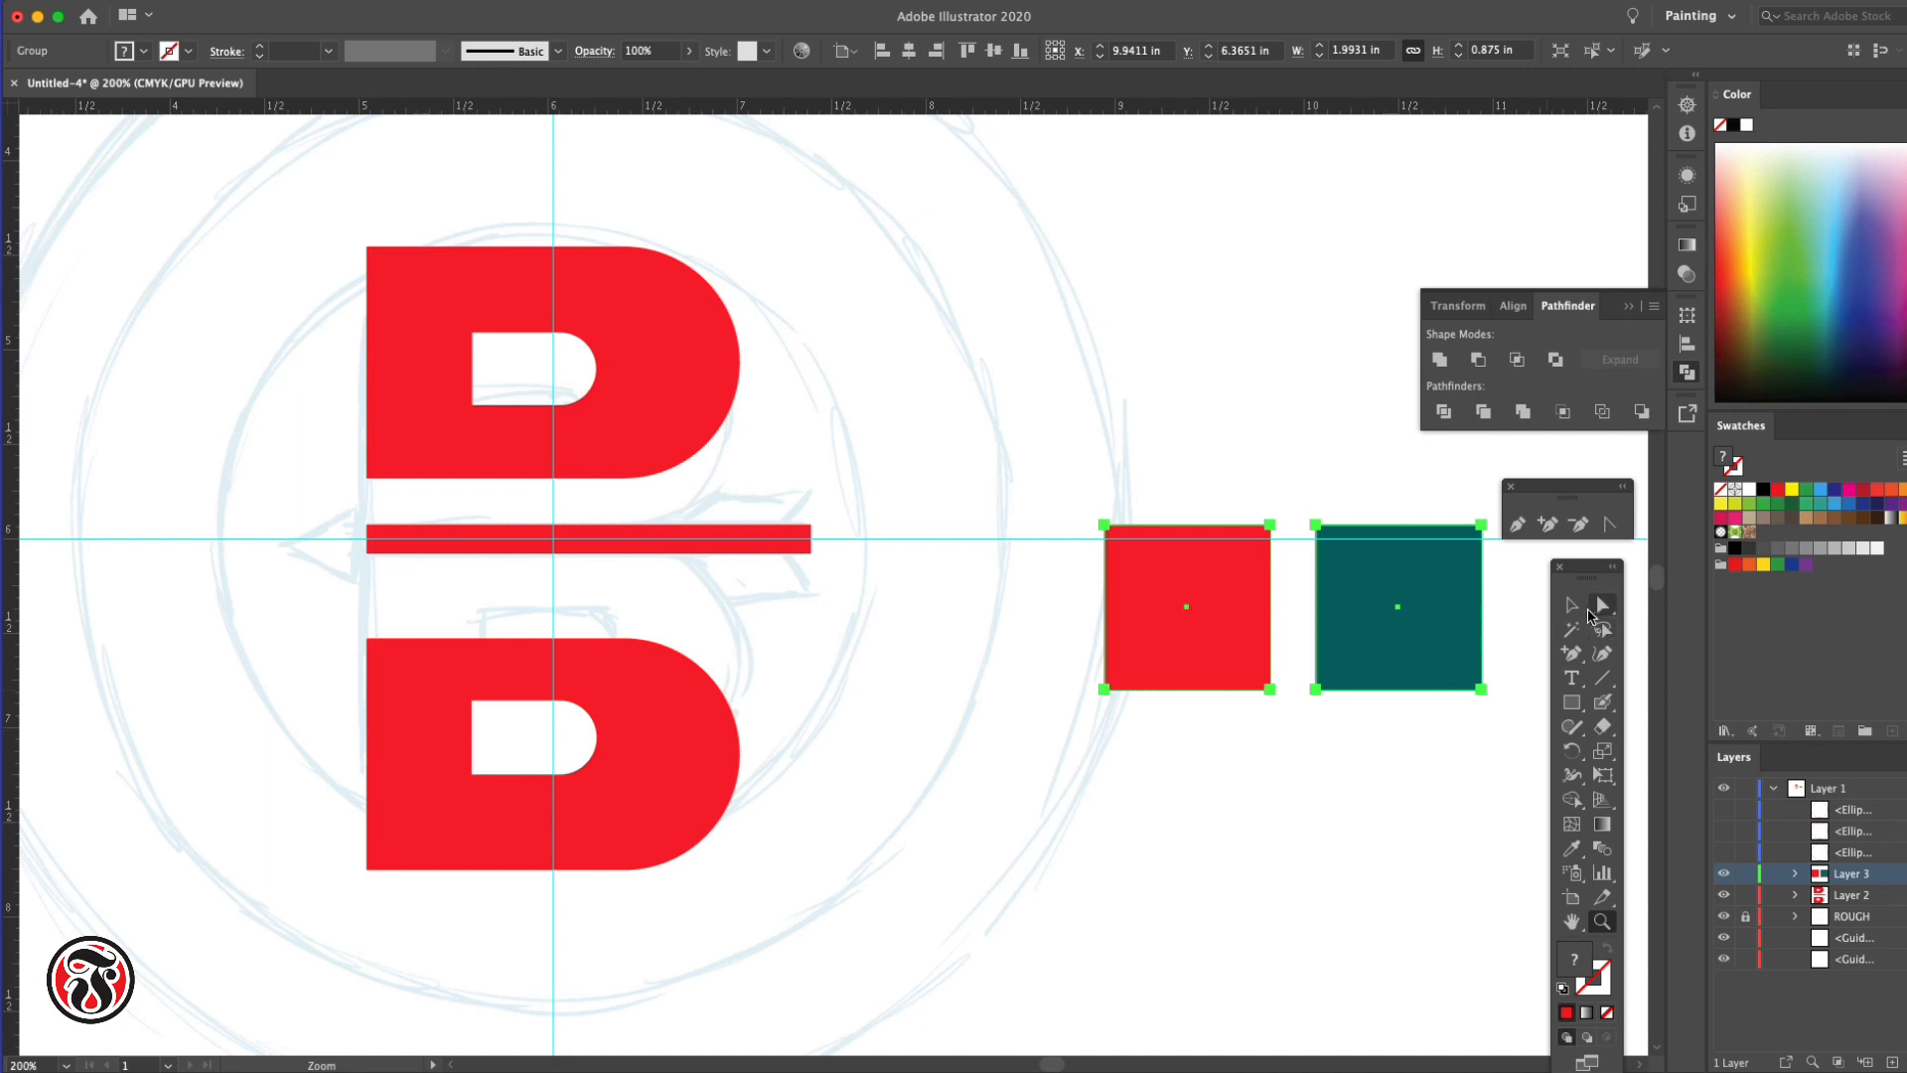
click(1404, 839)
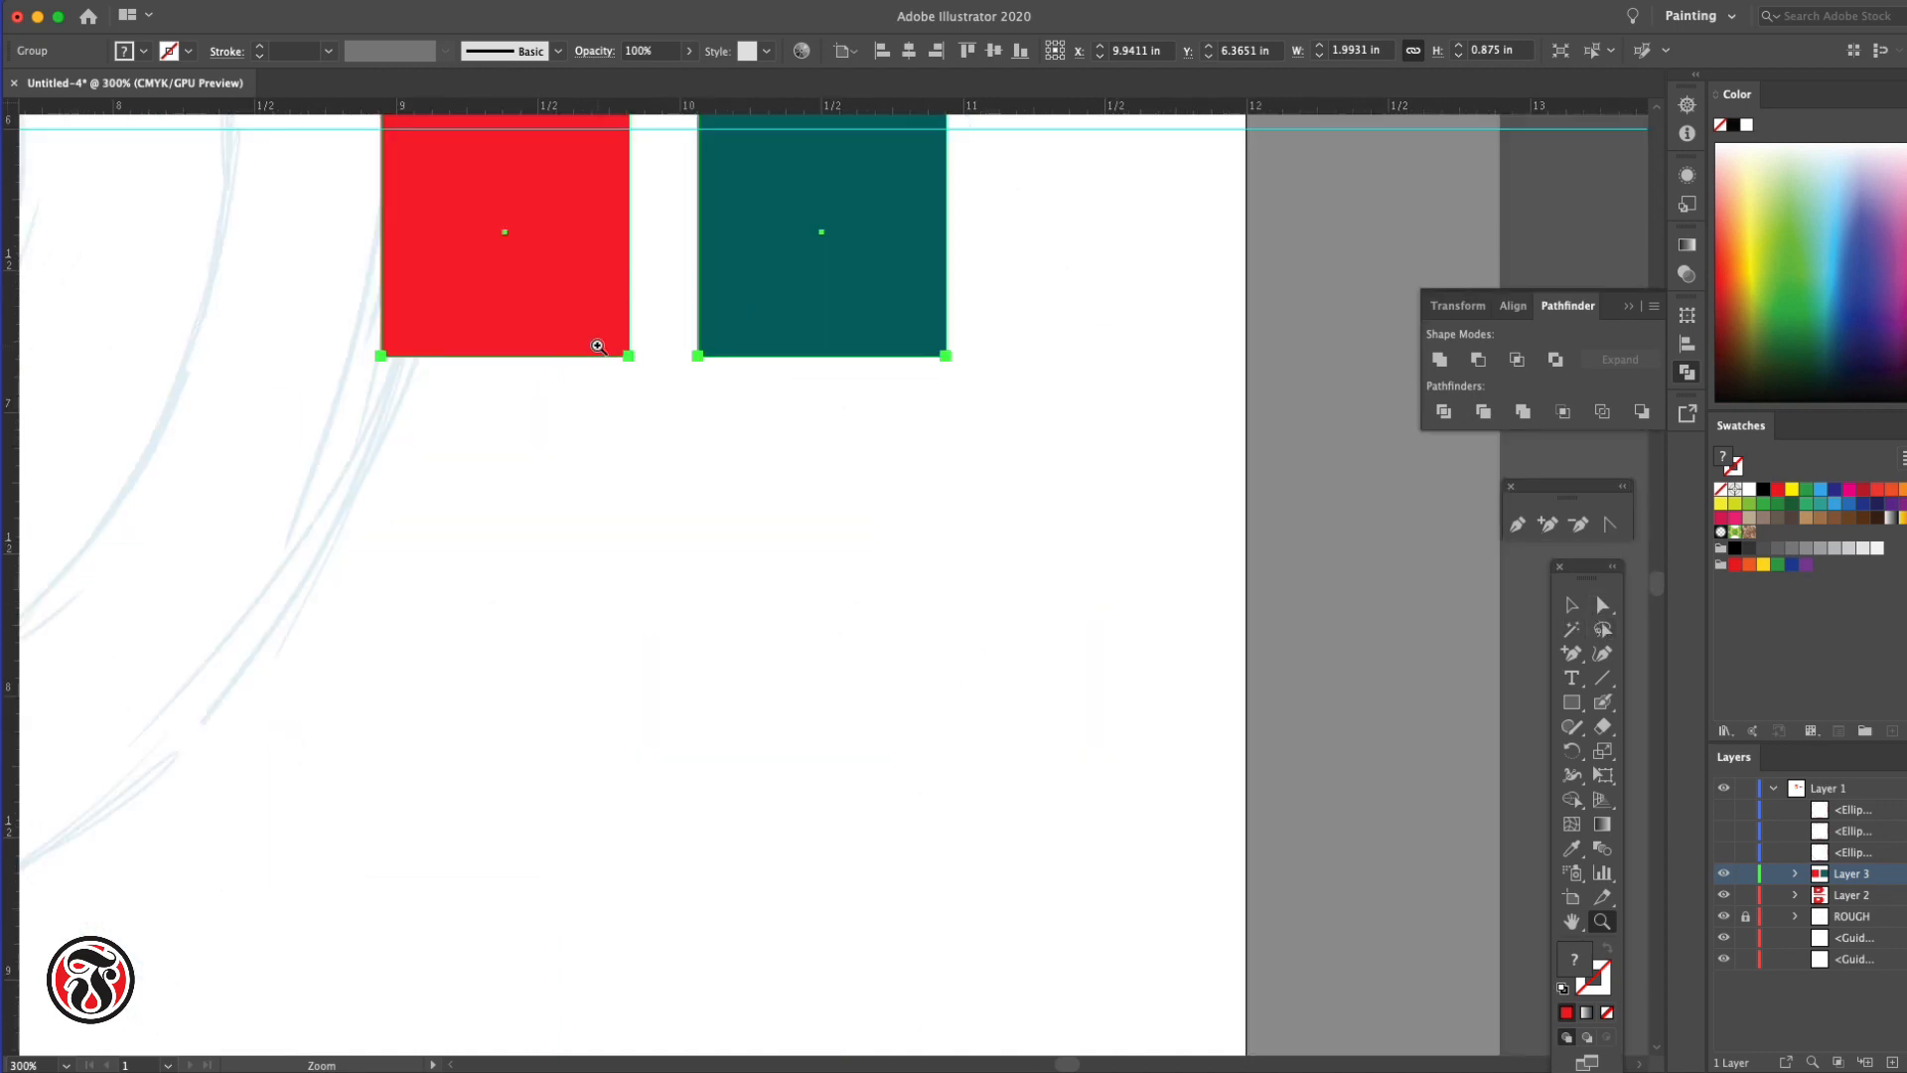
key(super+minus)
key(super+minus)
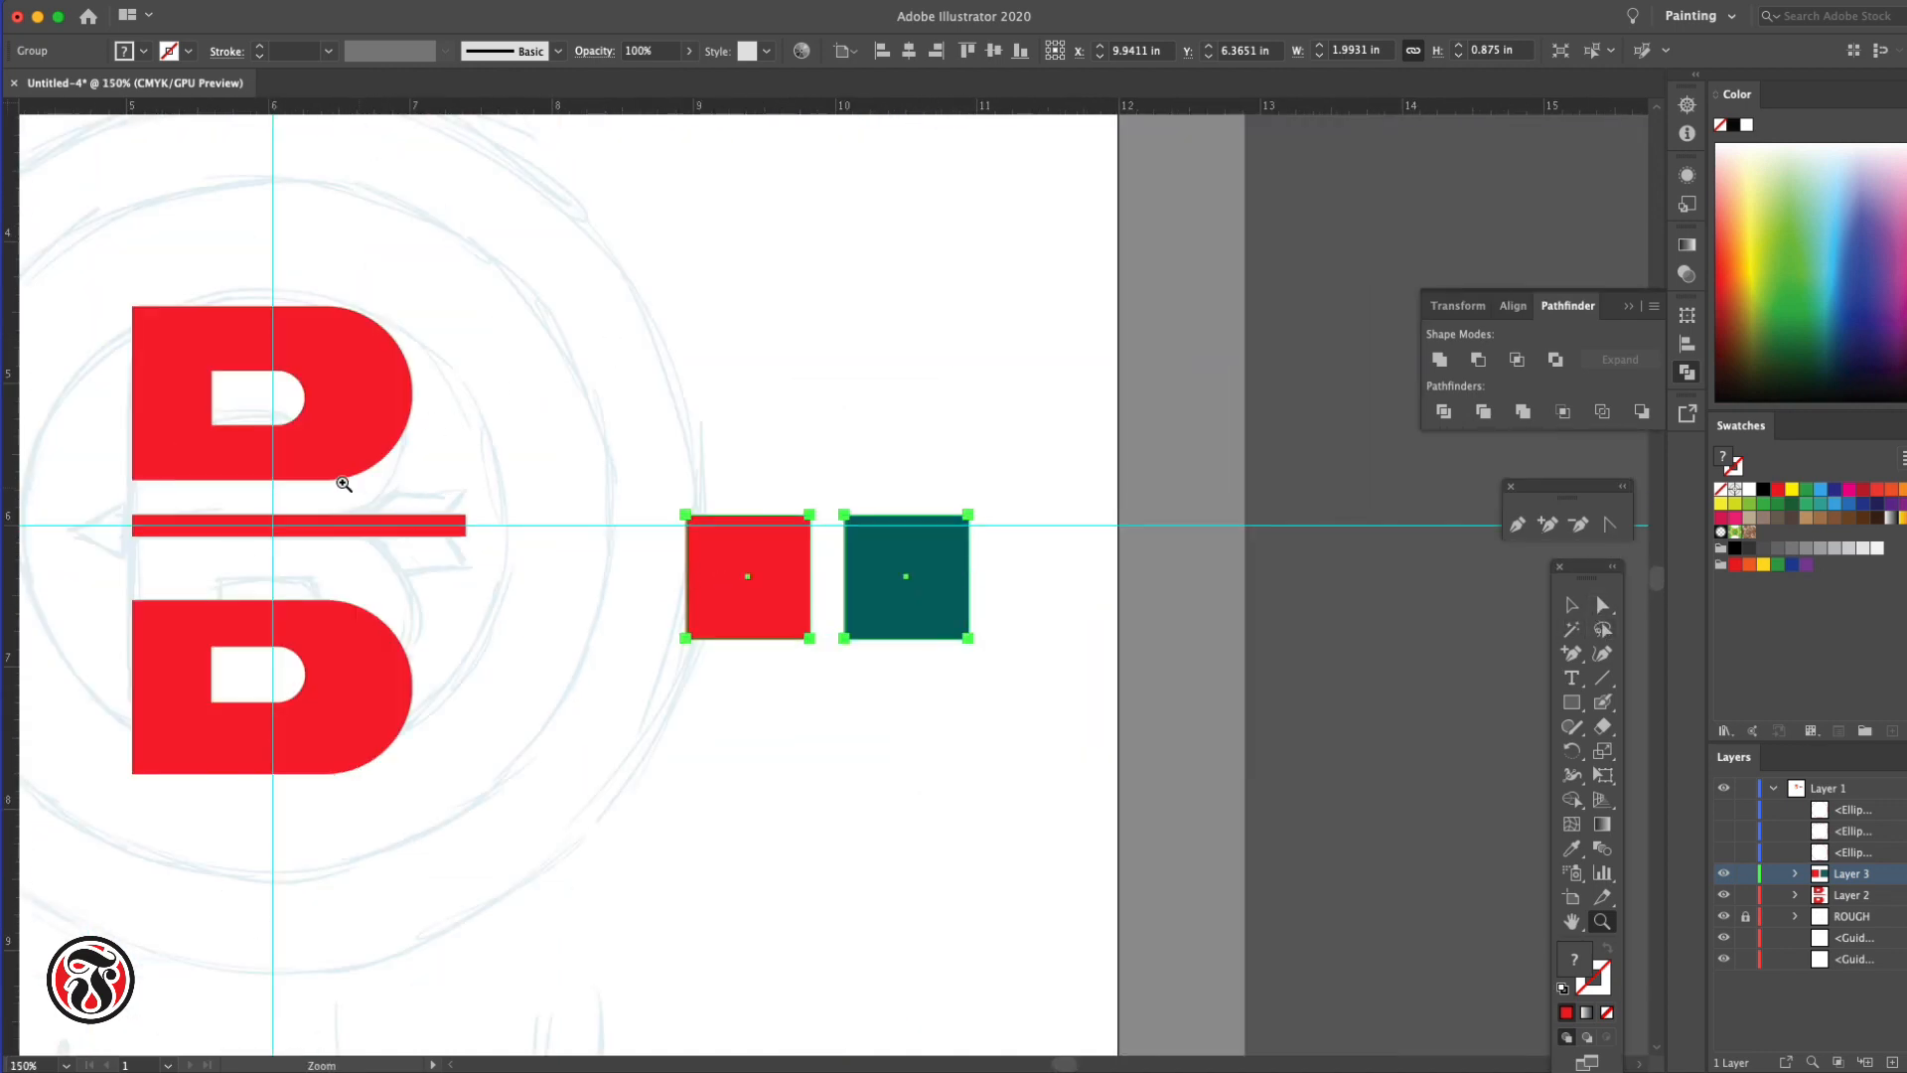
key(space)
drag(326, 450, 644, 470)
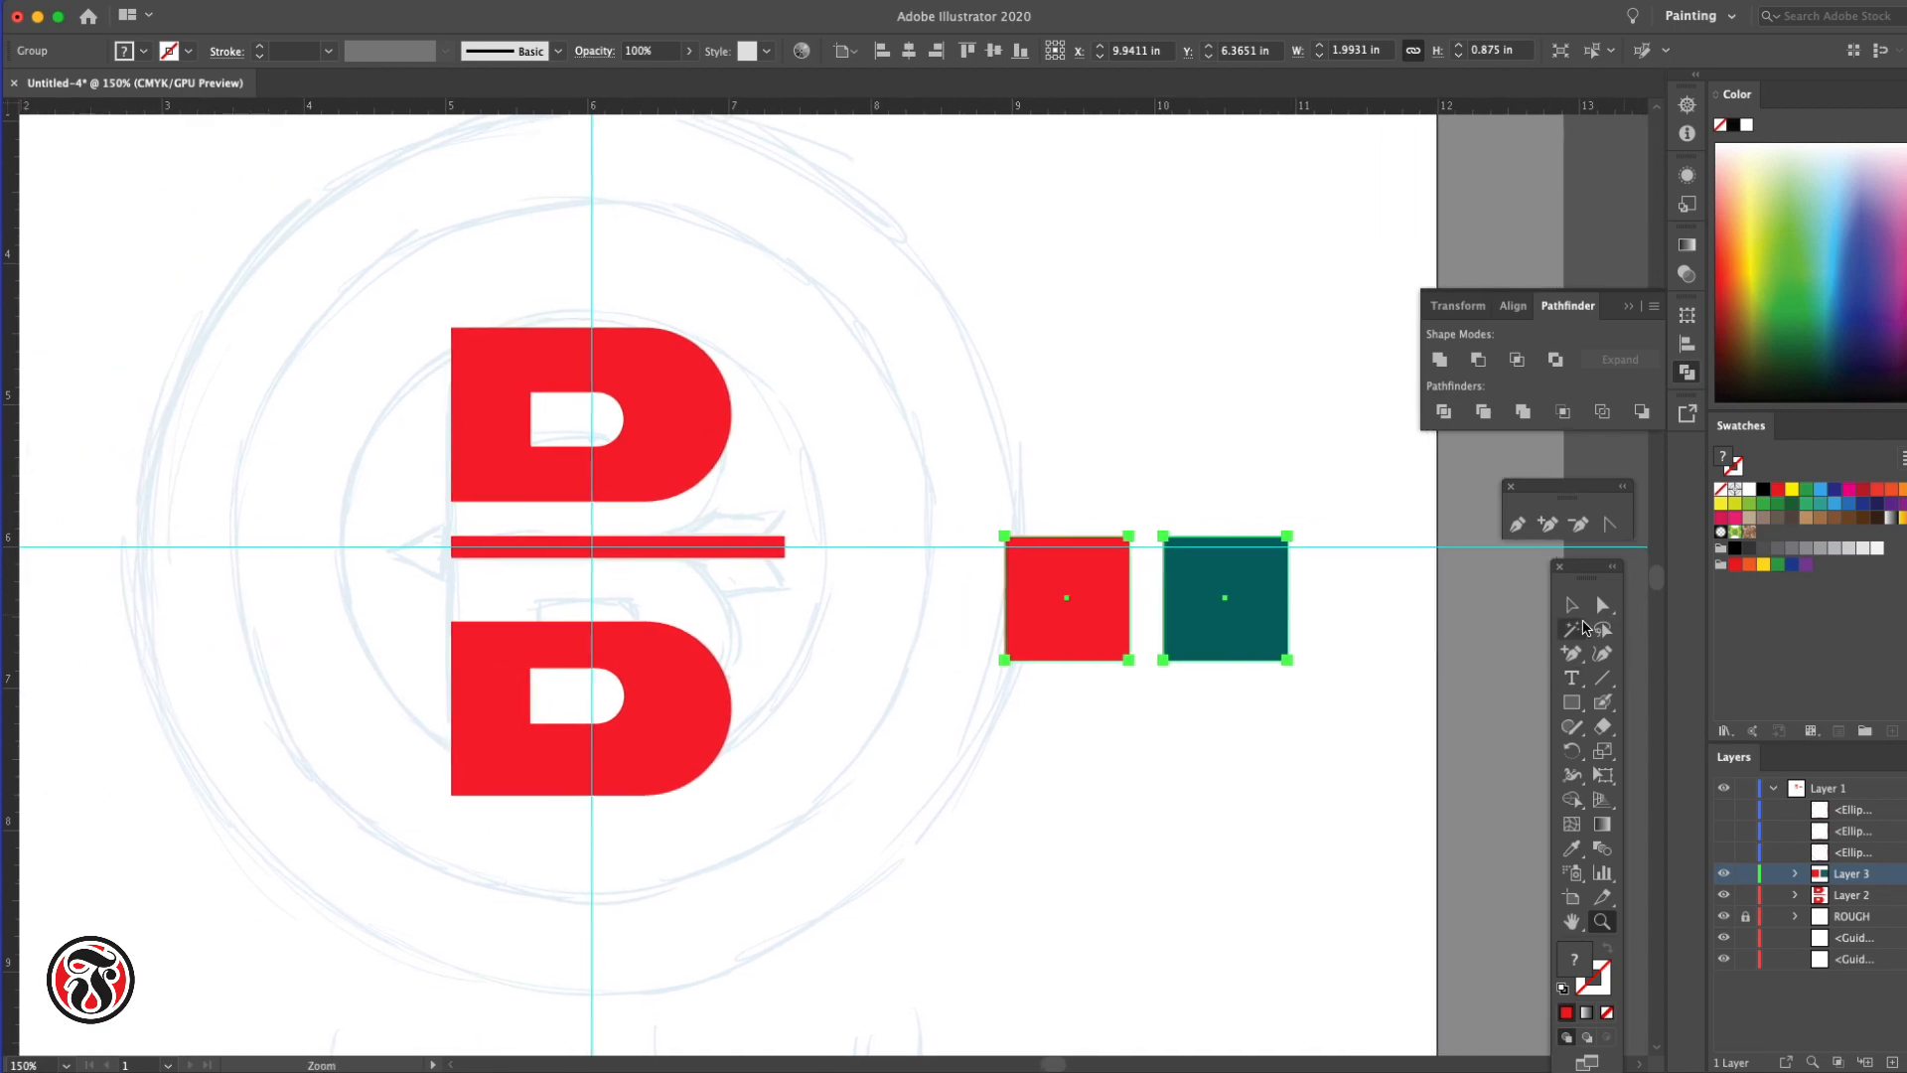
click(778, 547)
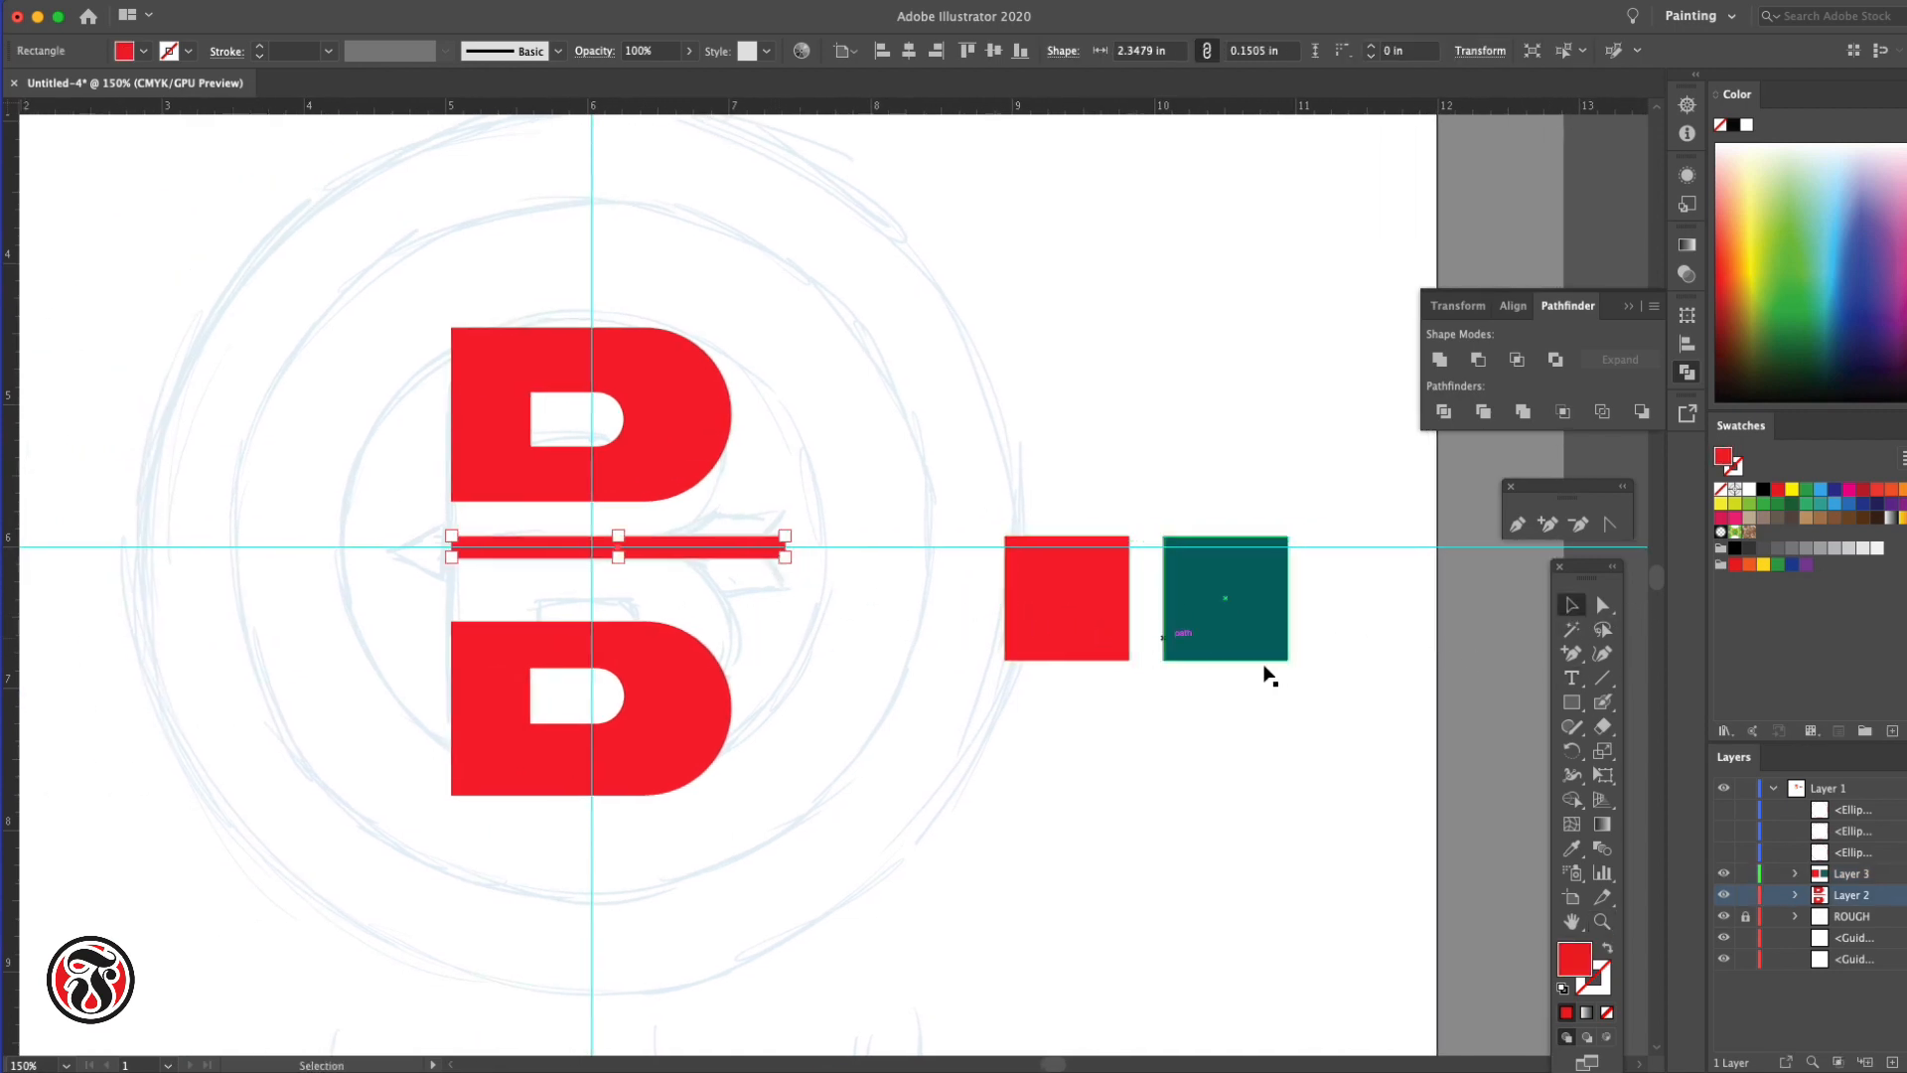
key(i)
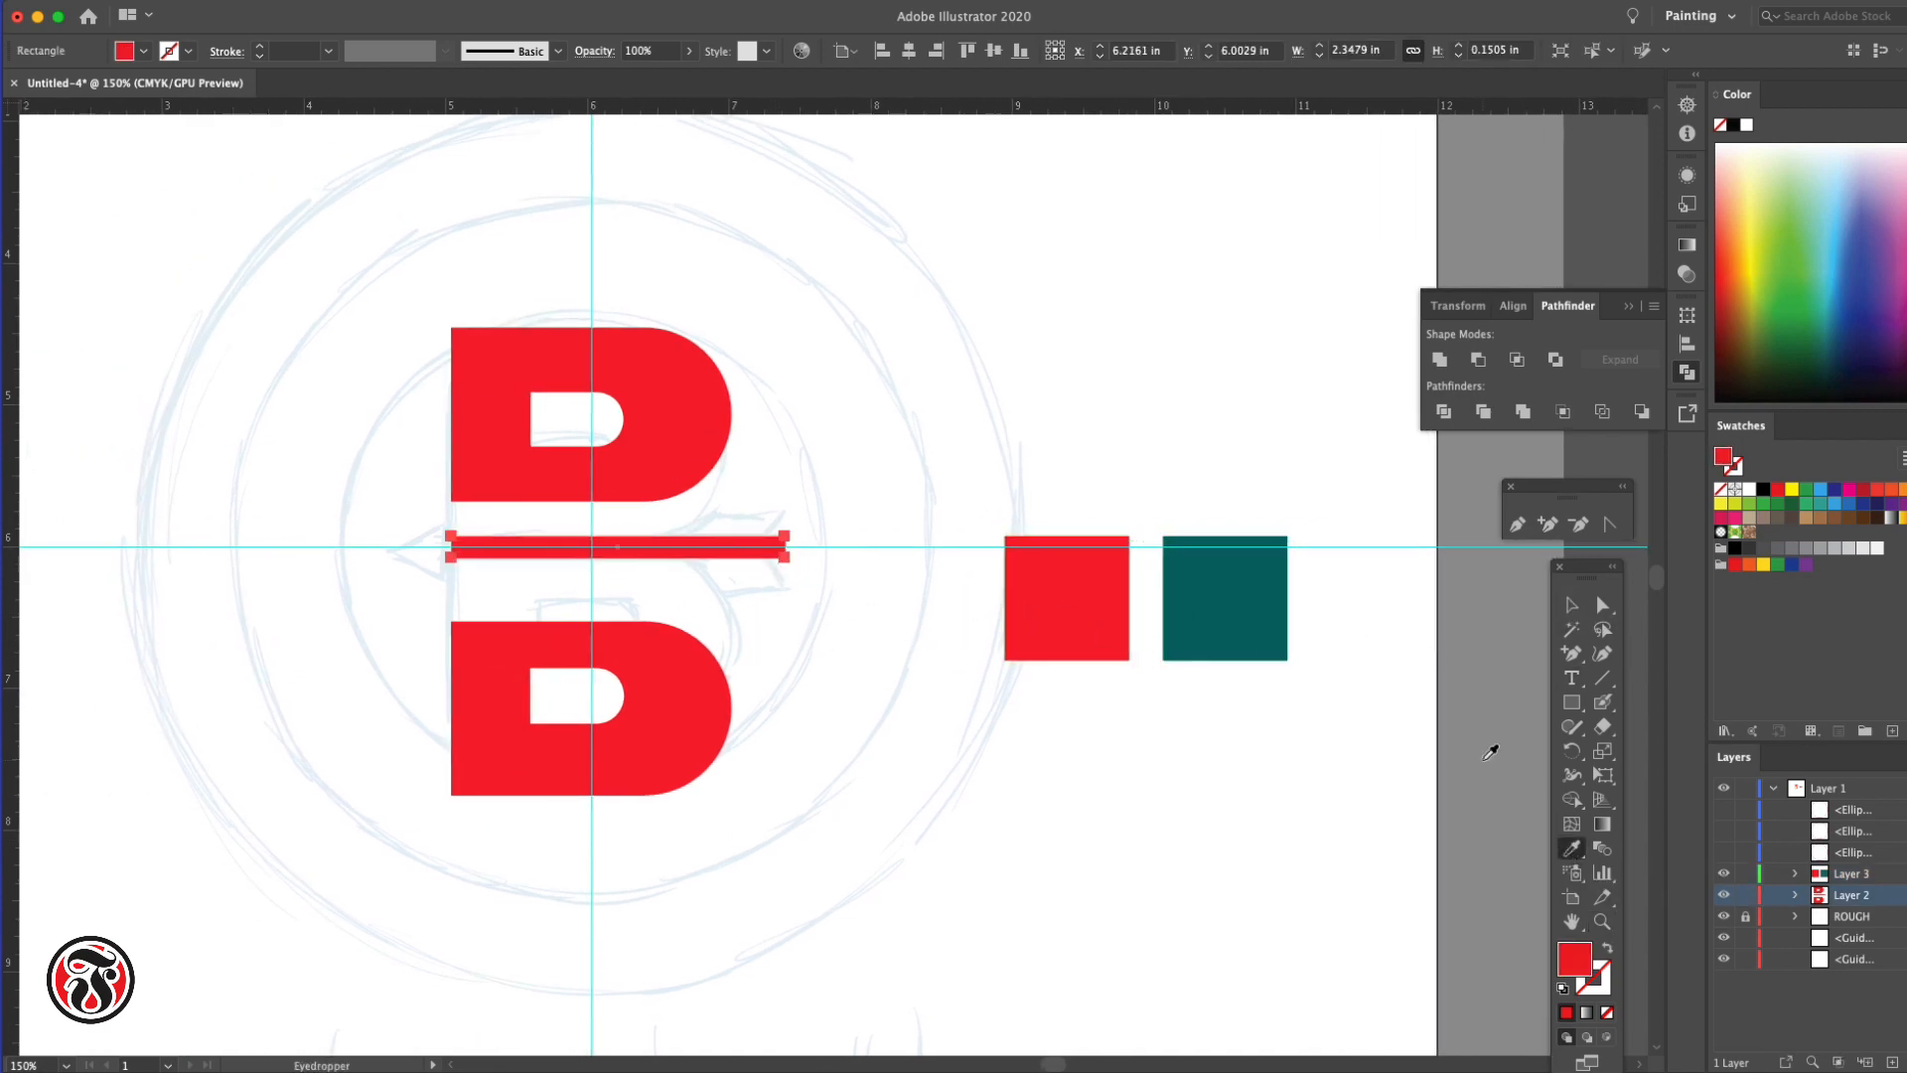
click(1217, 616)
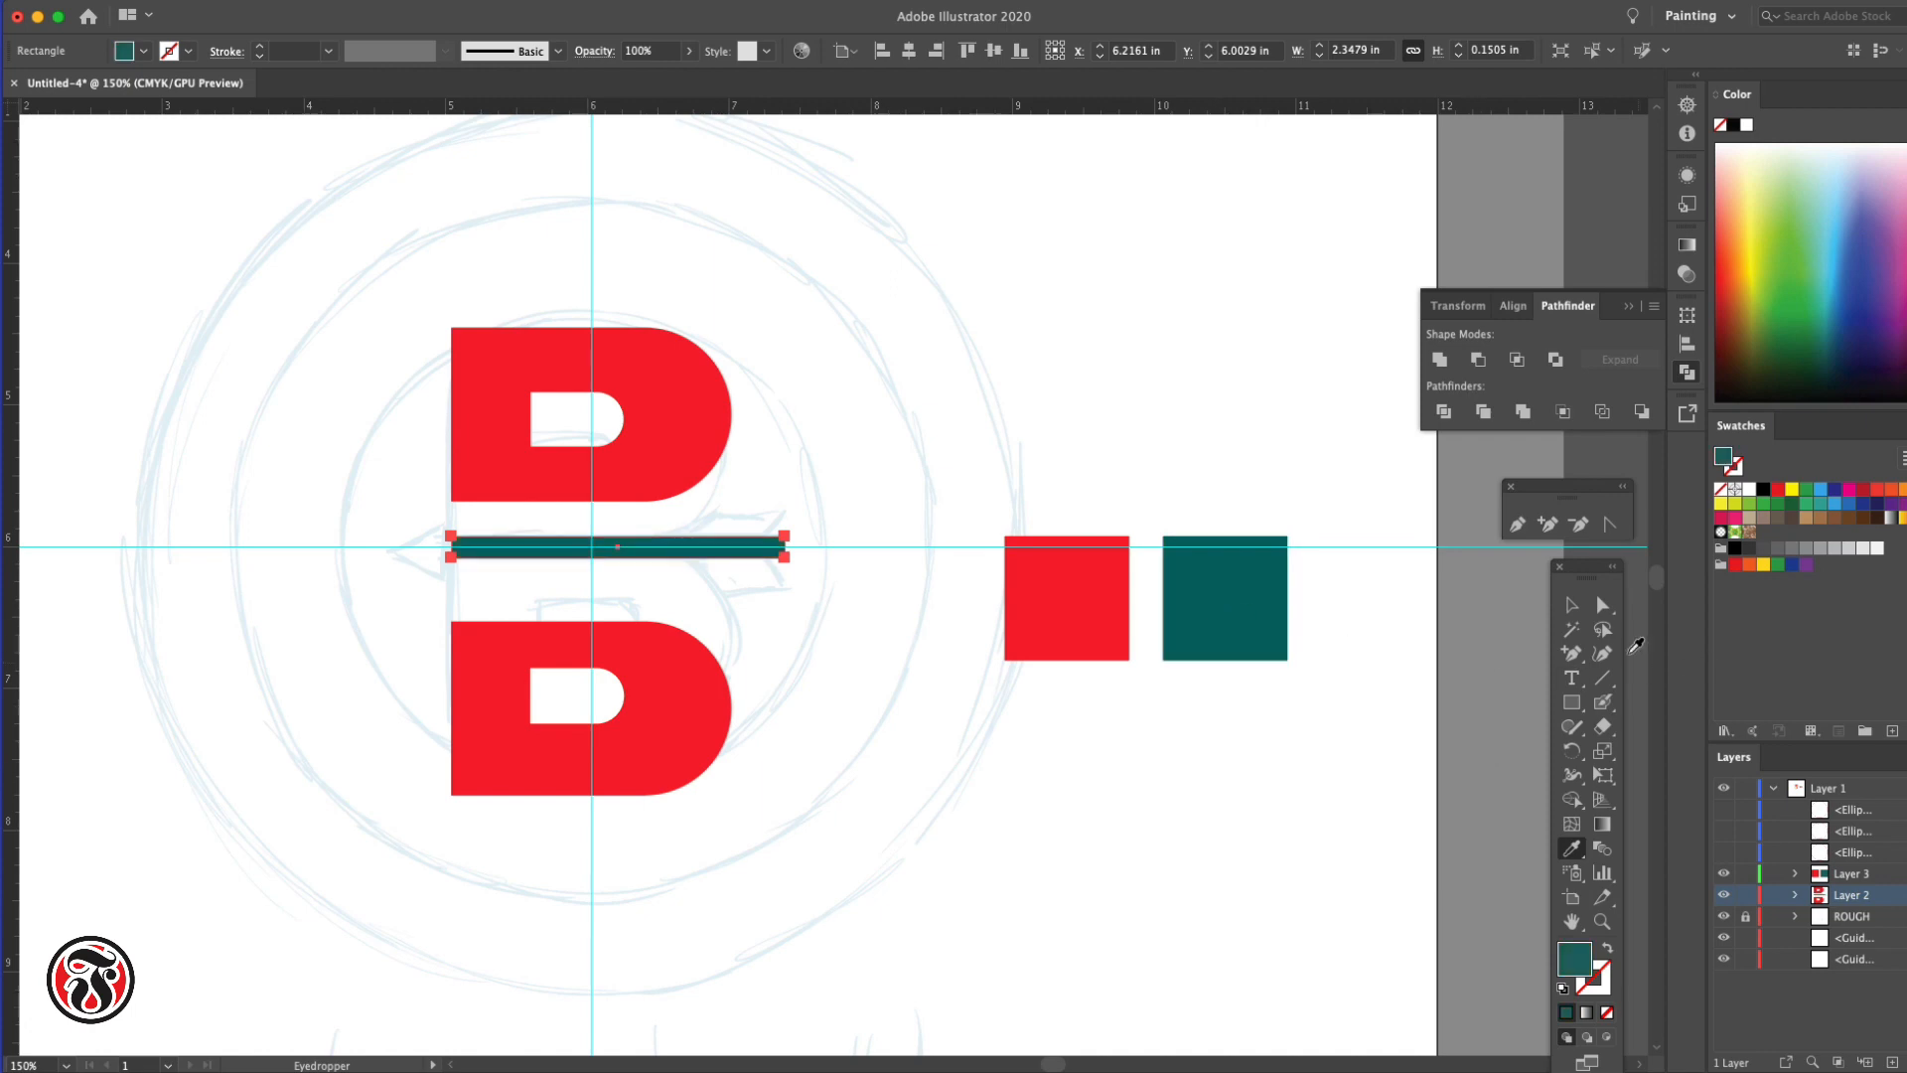
key(v)
click(946, 349)
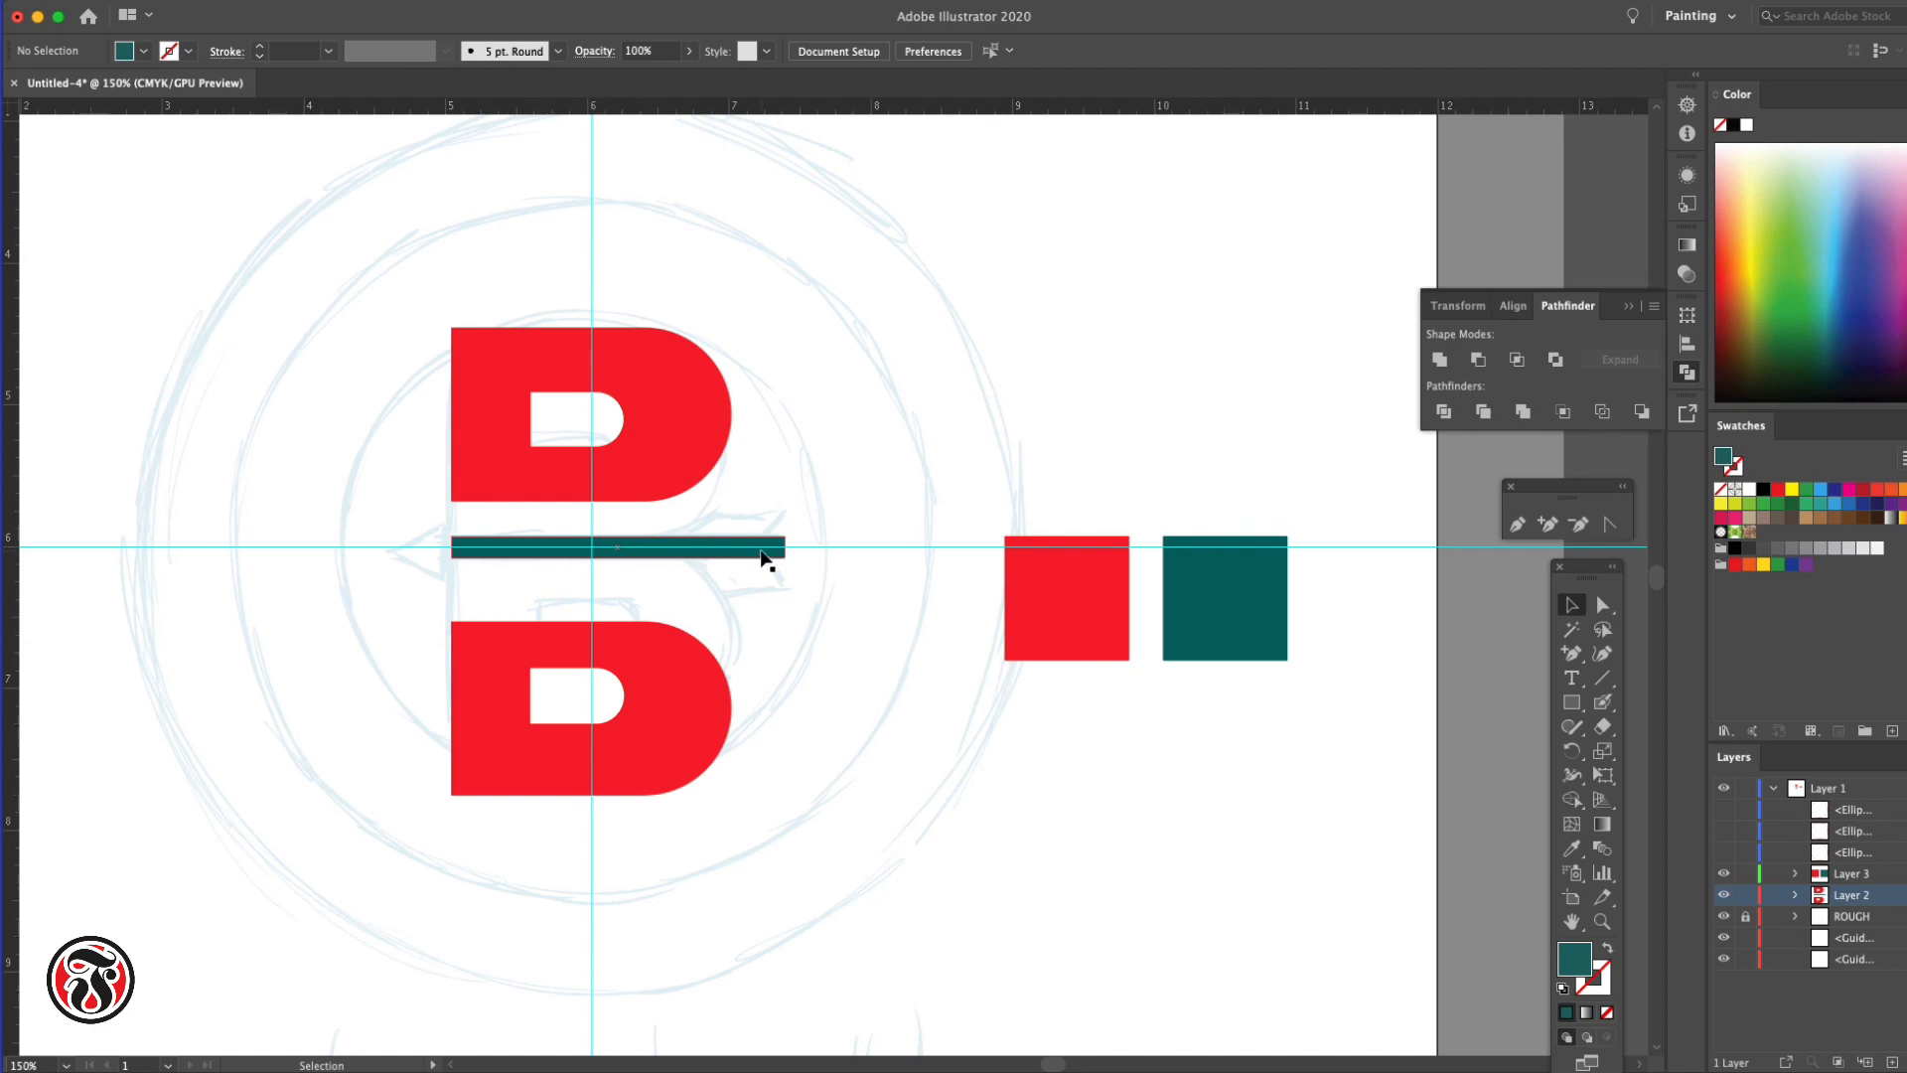
Draw a teal square about 0.41 in wide, centred on the horizontal guide over the sketched arrowhead
click(1601, 920)
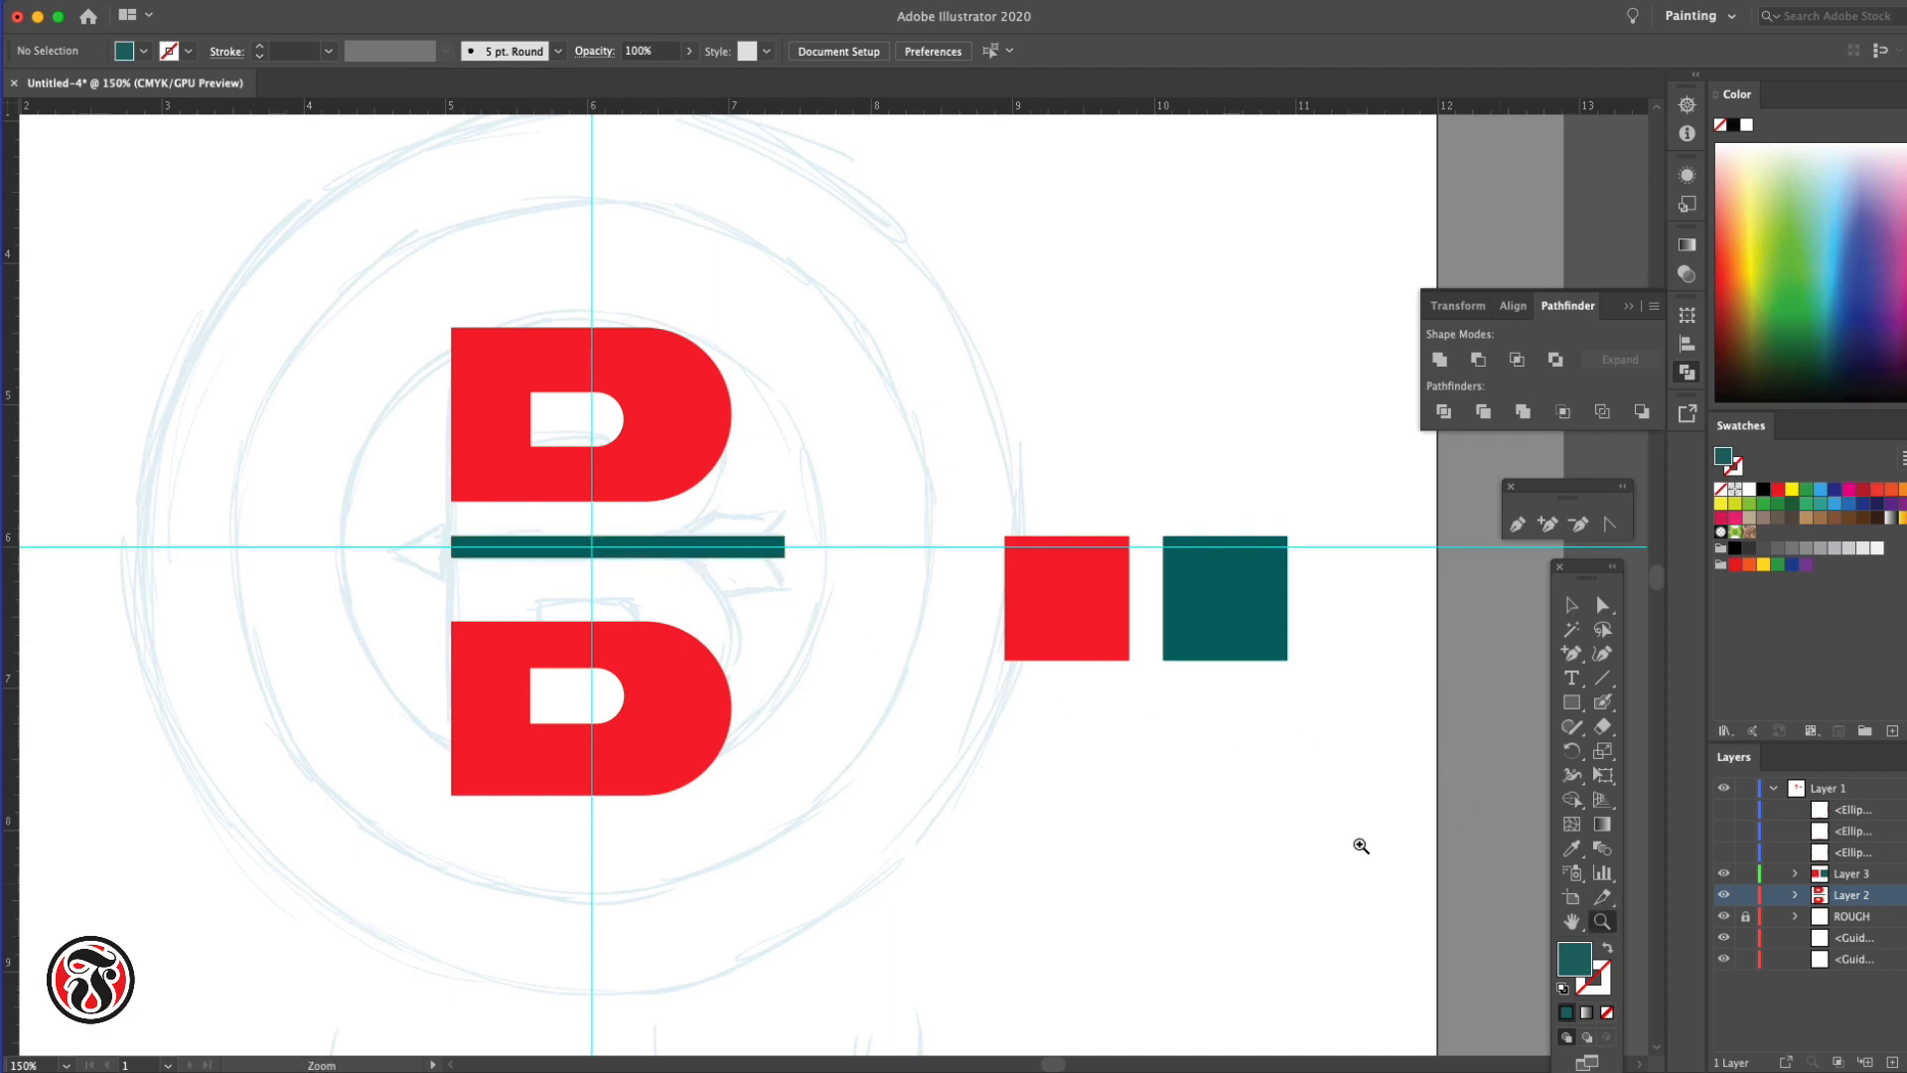
click(594, 554)
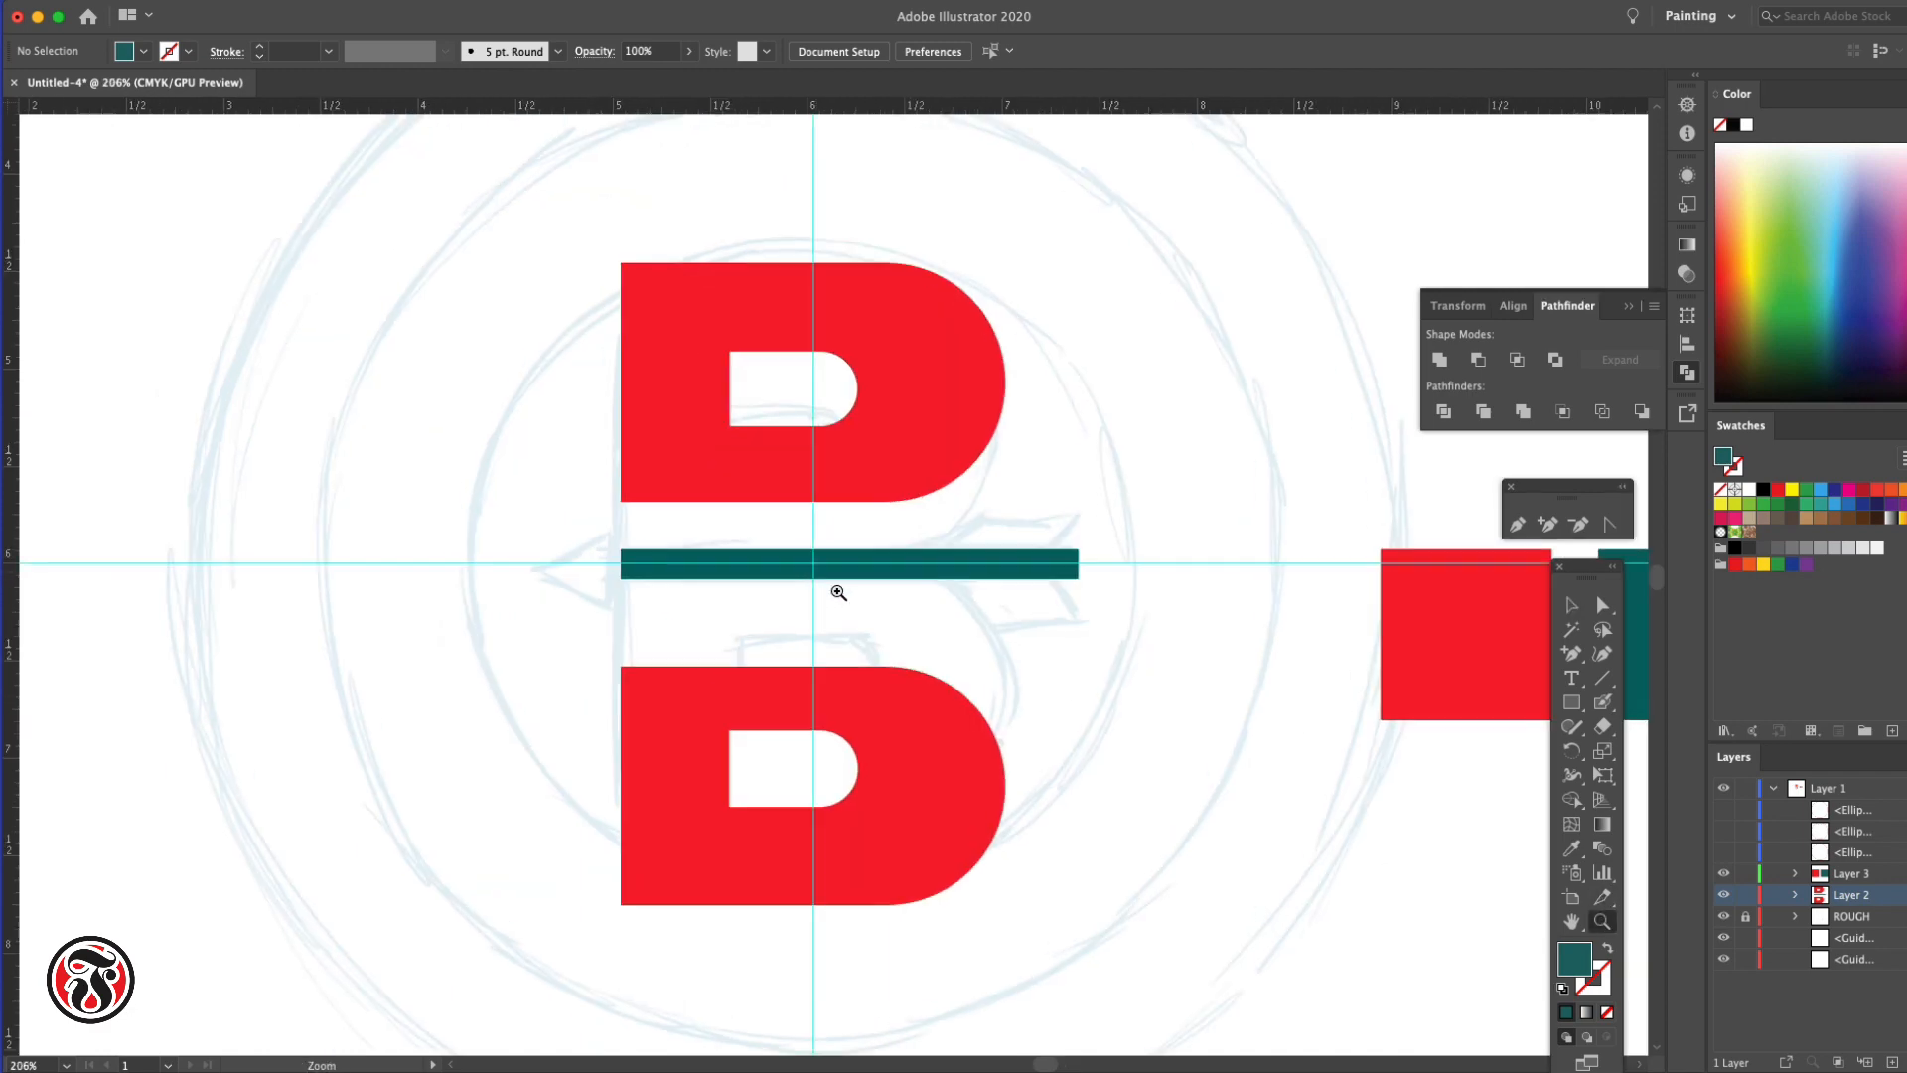
click(846, 590)
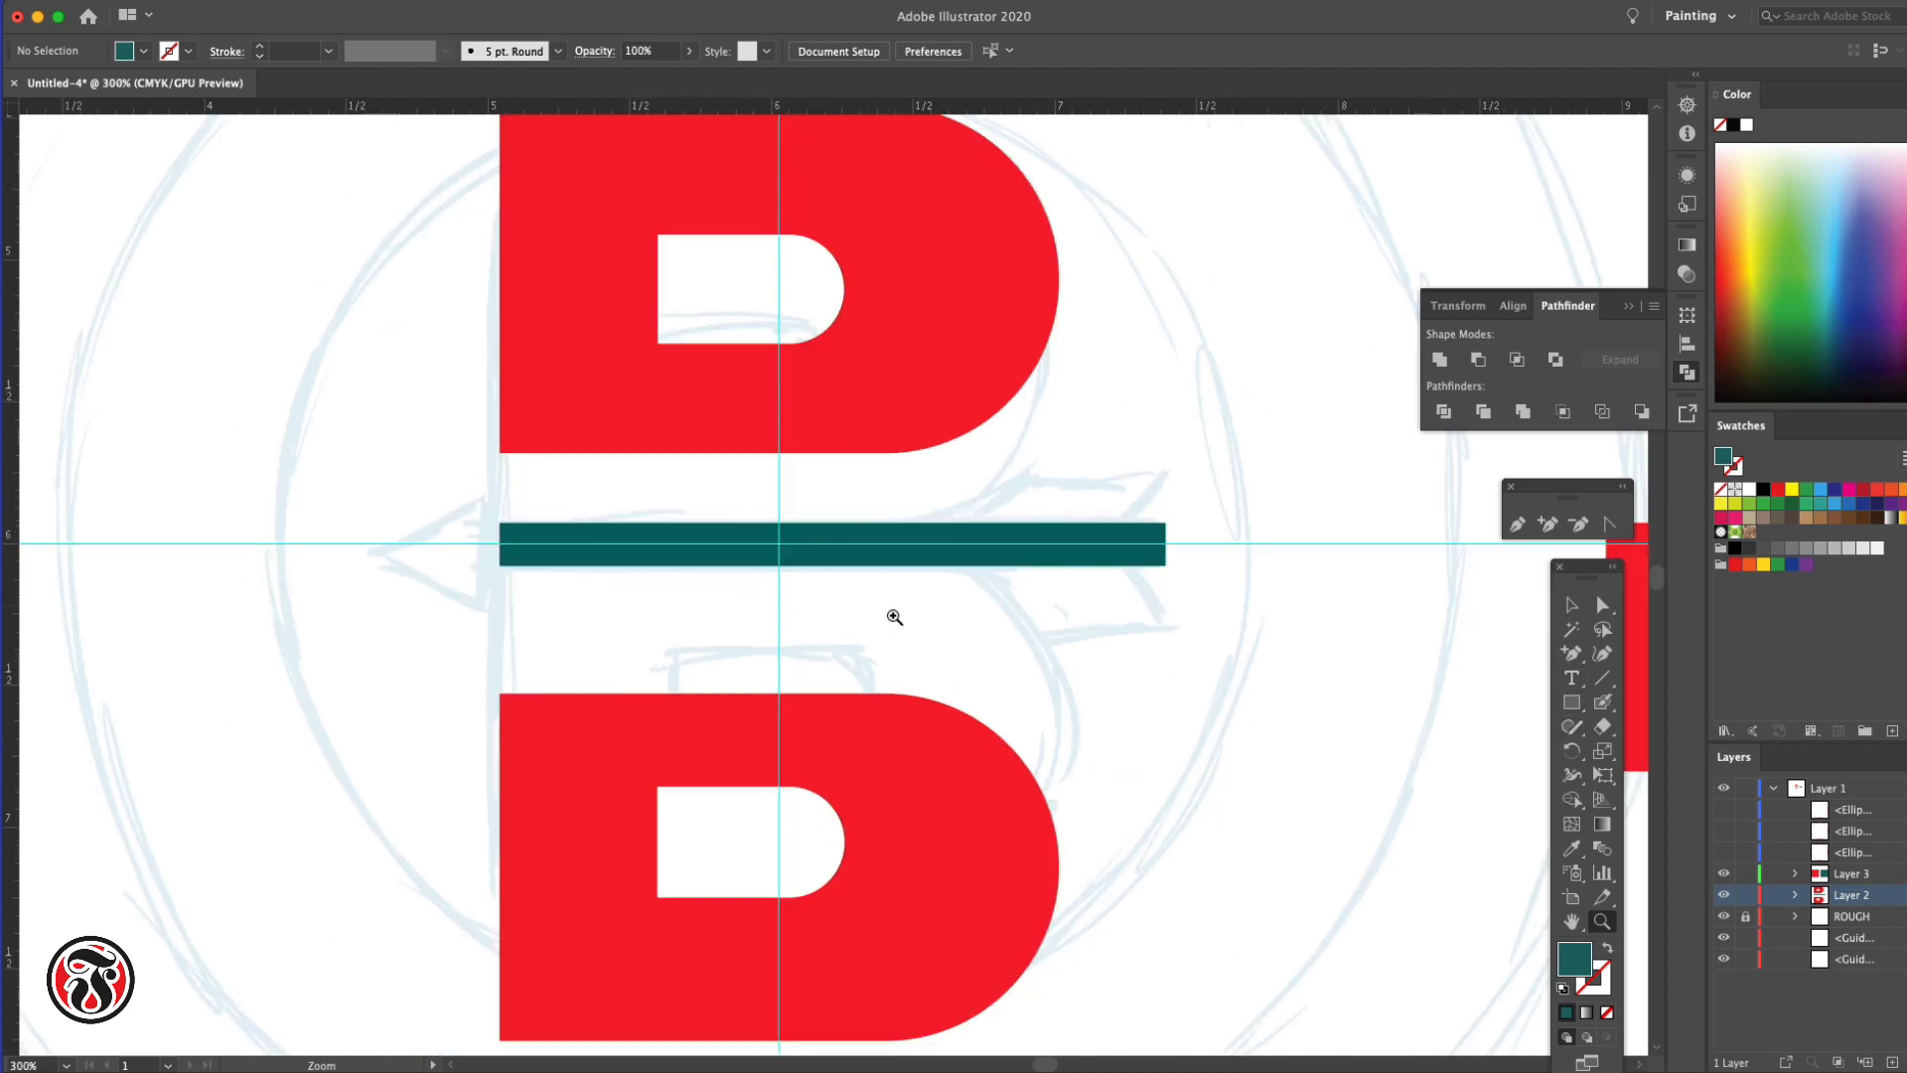
click(1571, 605)
click(1573, 702)
drag(402, 542, 459, 485)
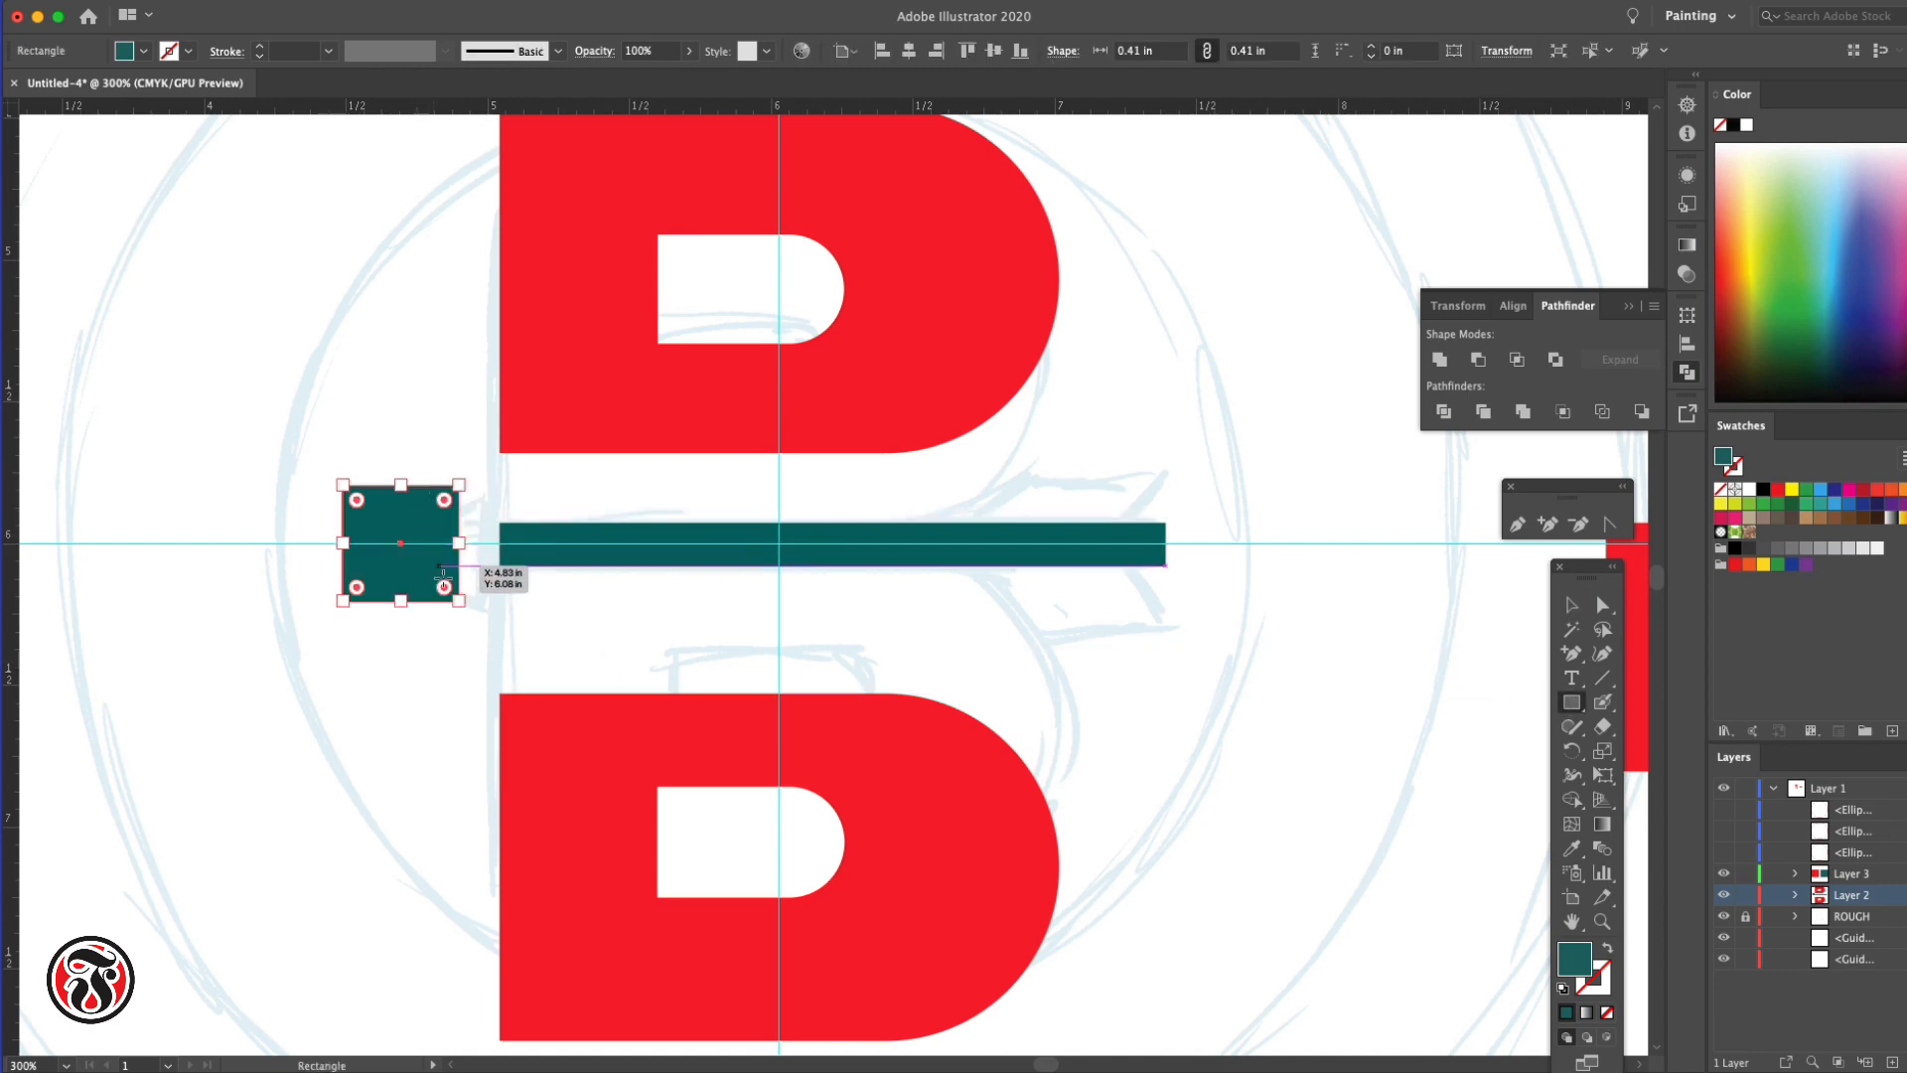
Rotate the teal square 45° into a diamond and convert it to a plain path with Pathfinder Unite
drag(477, 615, 489, 542)
key(super+z)
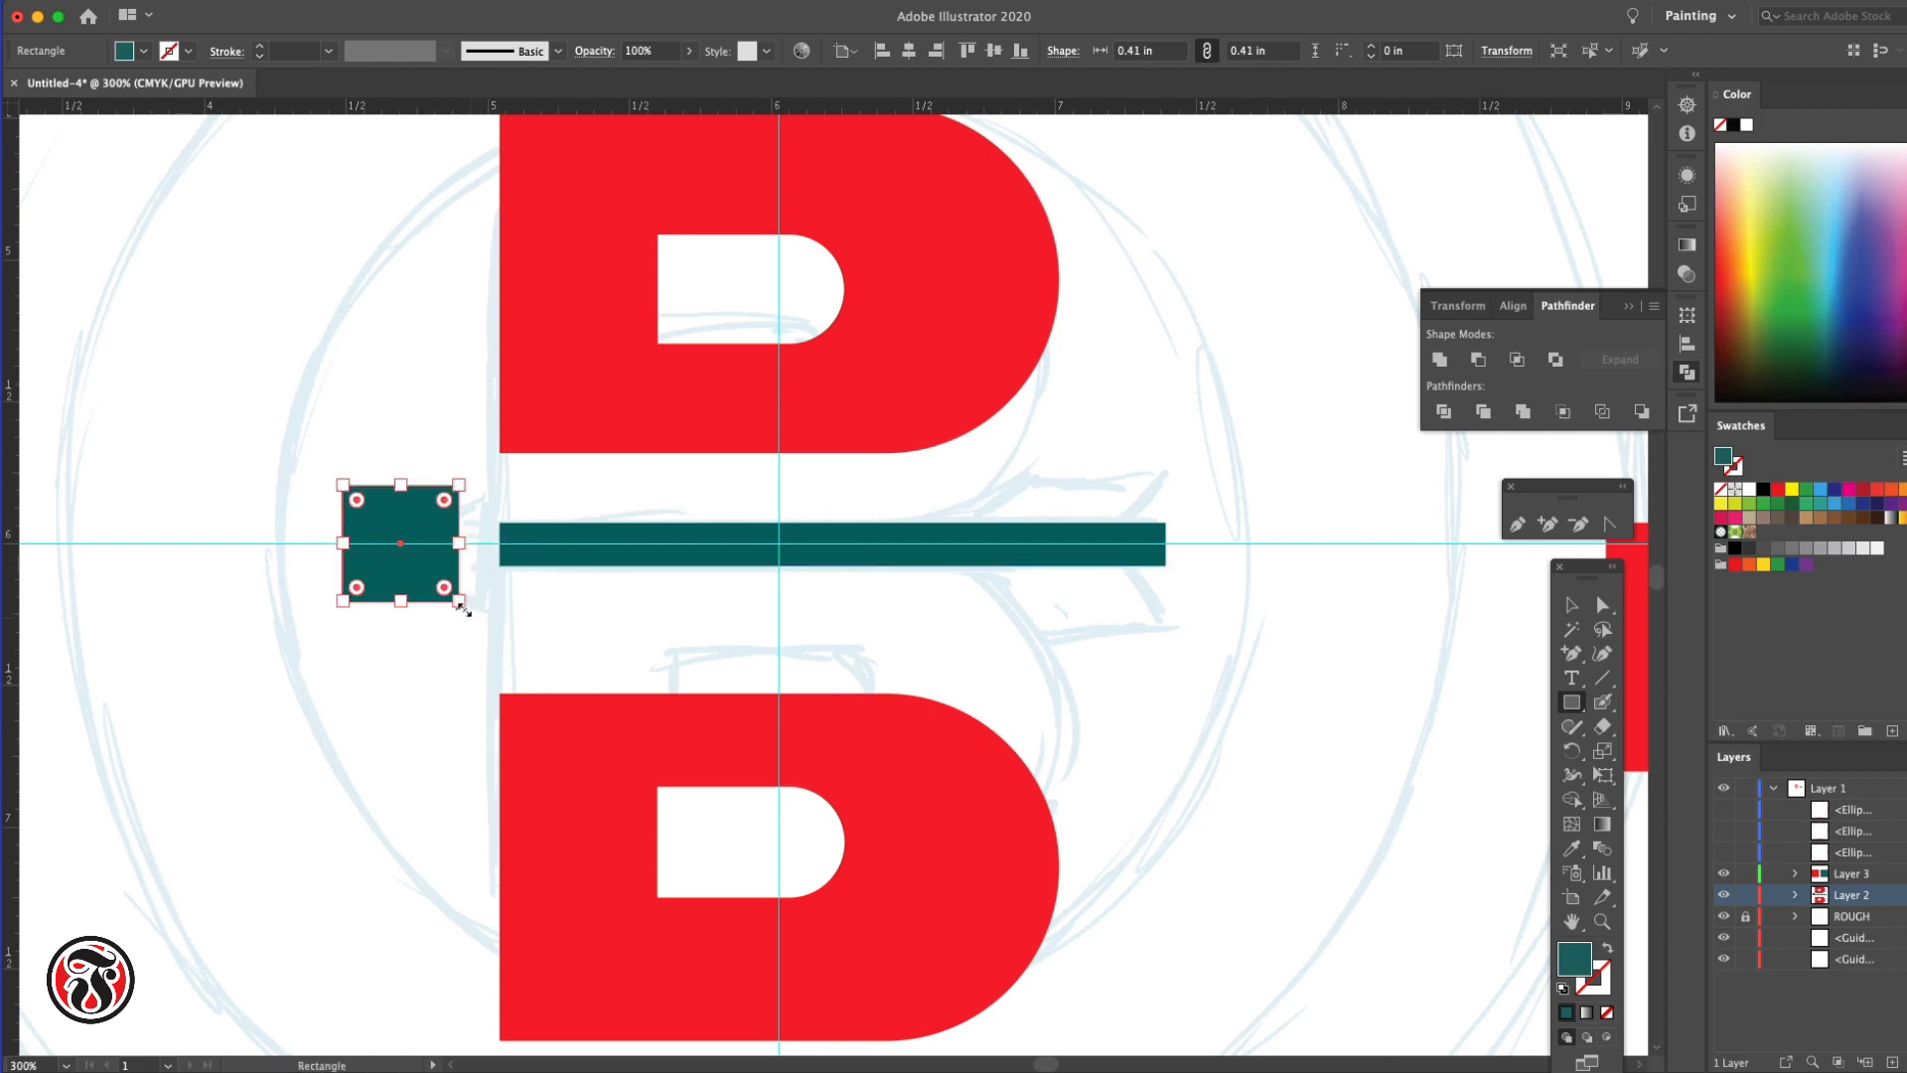
drag(463, 608, 500, 528)
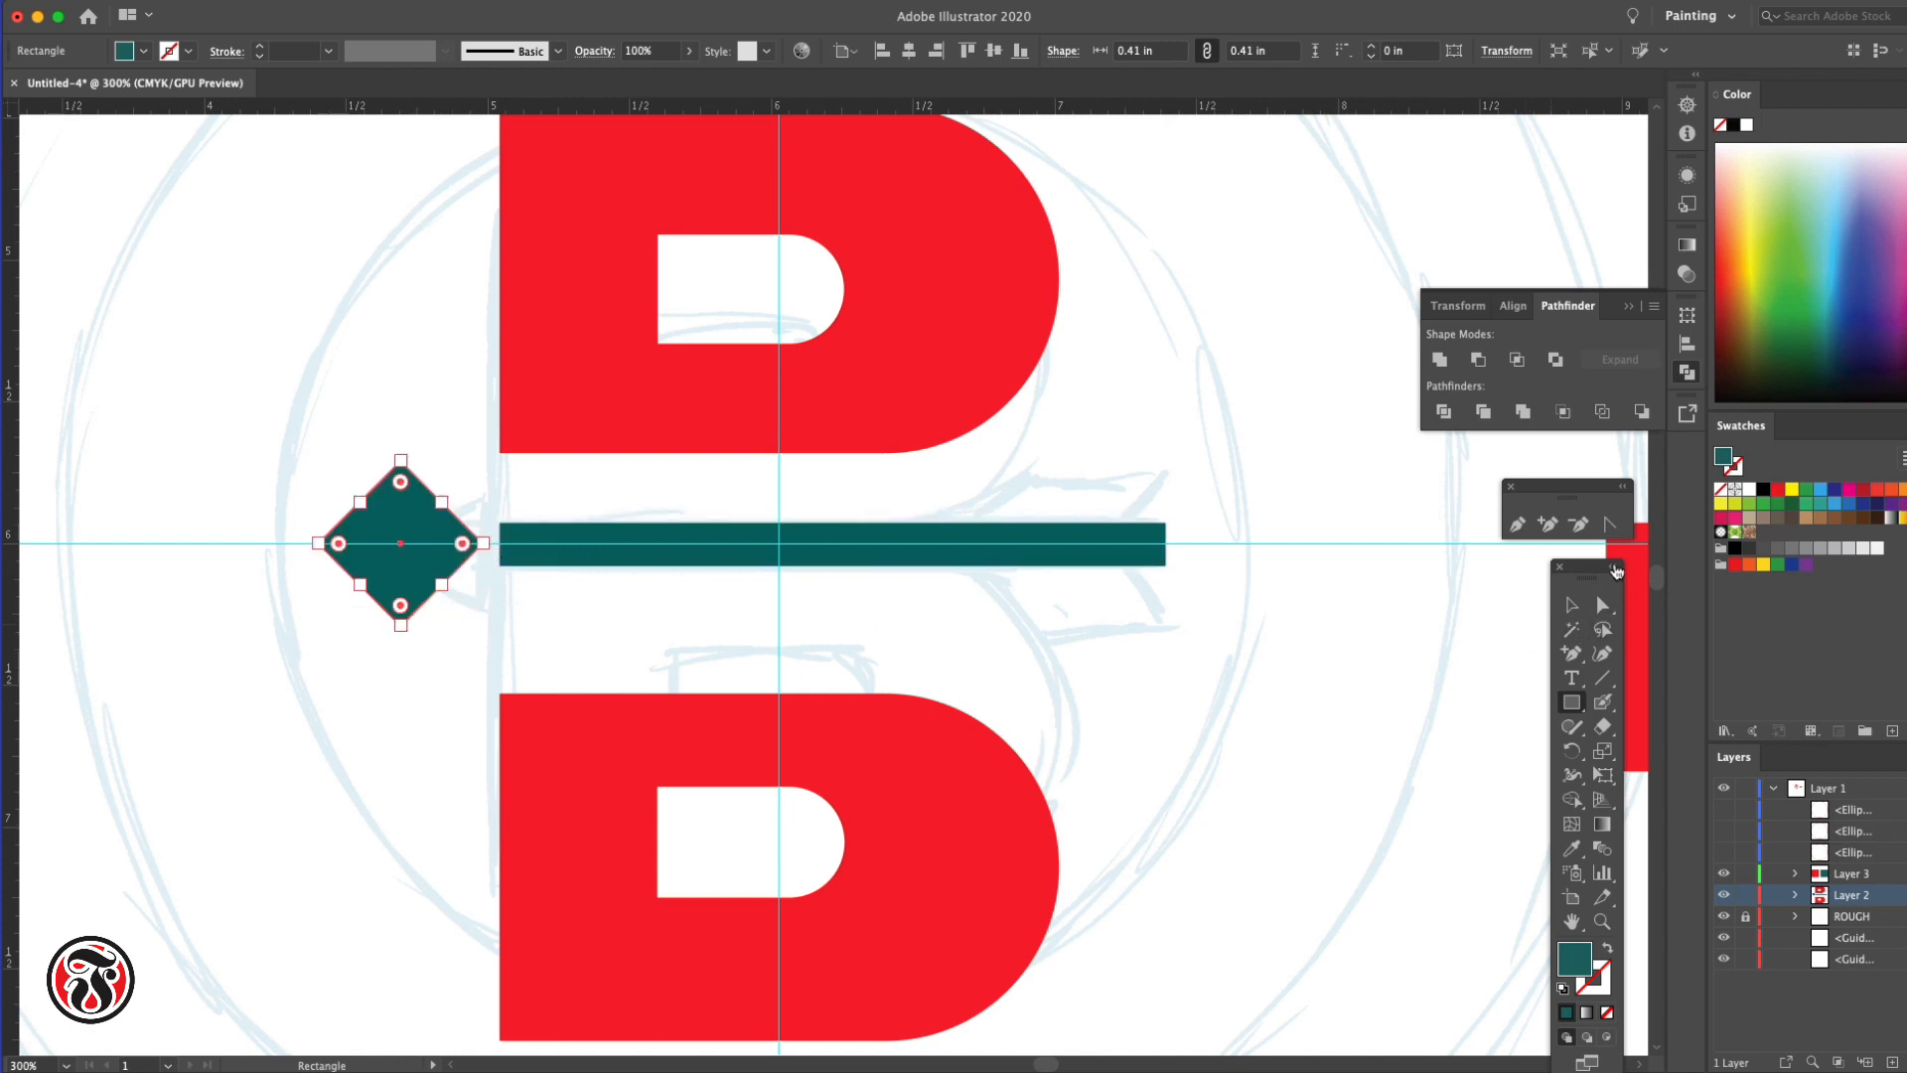
click(1439, 360)
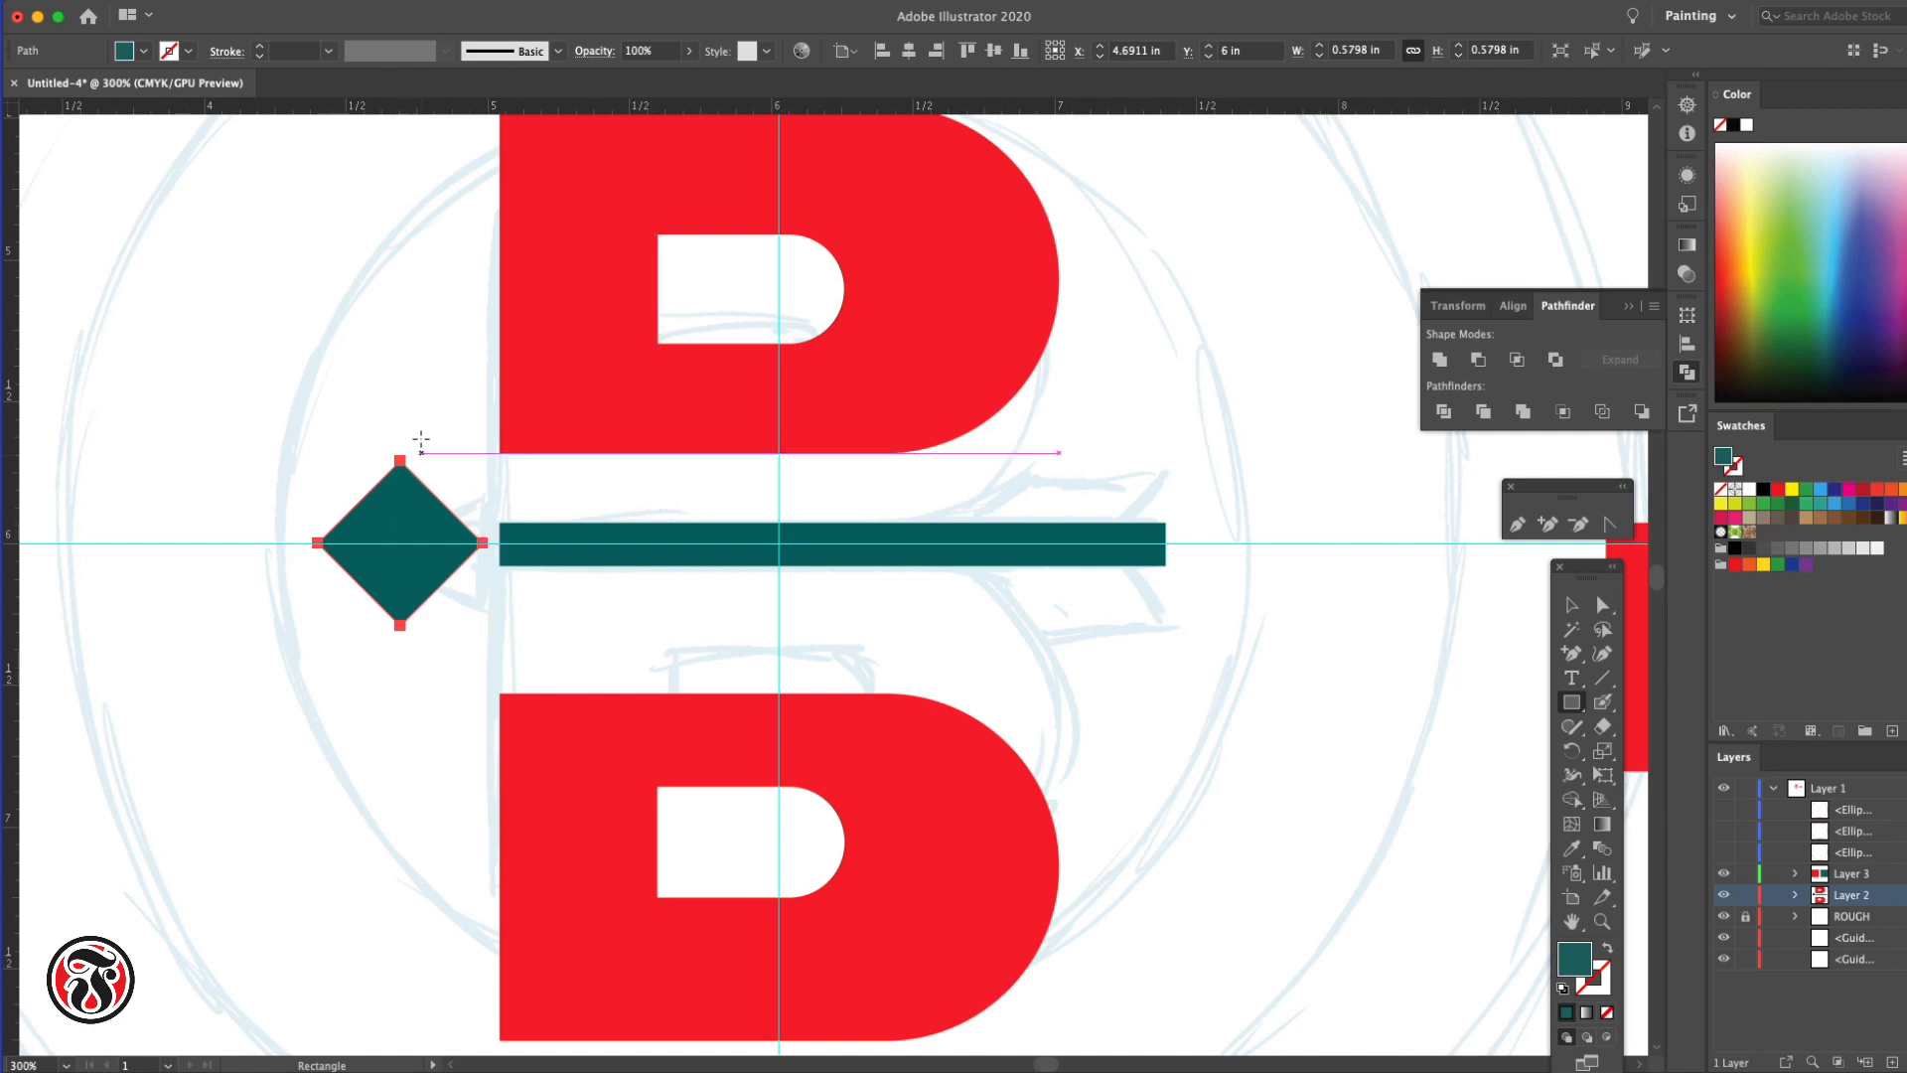
Draw a teal rectangle about 0.32 by 0.86 in covering the diamond's right half from its vertical centre line
drag(401, 422, 491, 666)
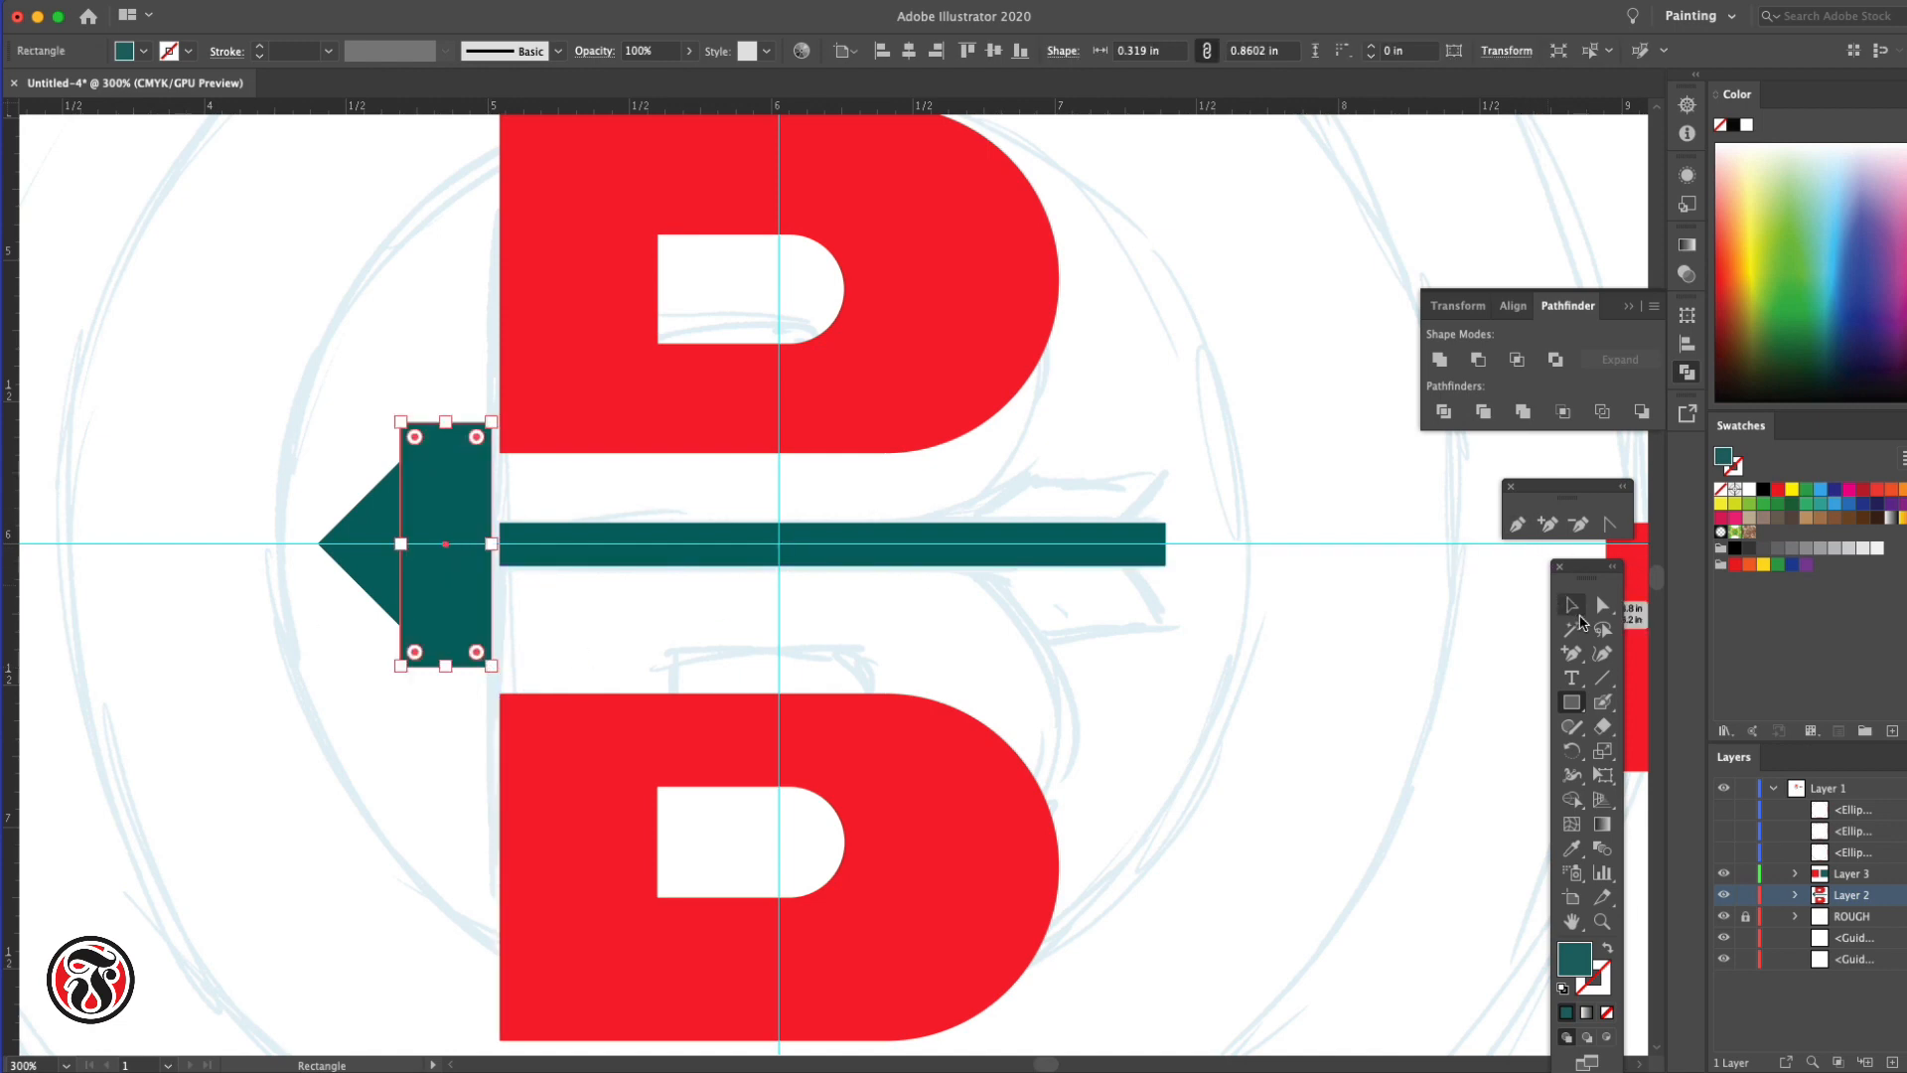
Subtract the teal rectangle from the diamond with Pathfinder Minus Front to form a left-pointing arrowhead triangle
key(v)
shift+click(367, 537)
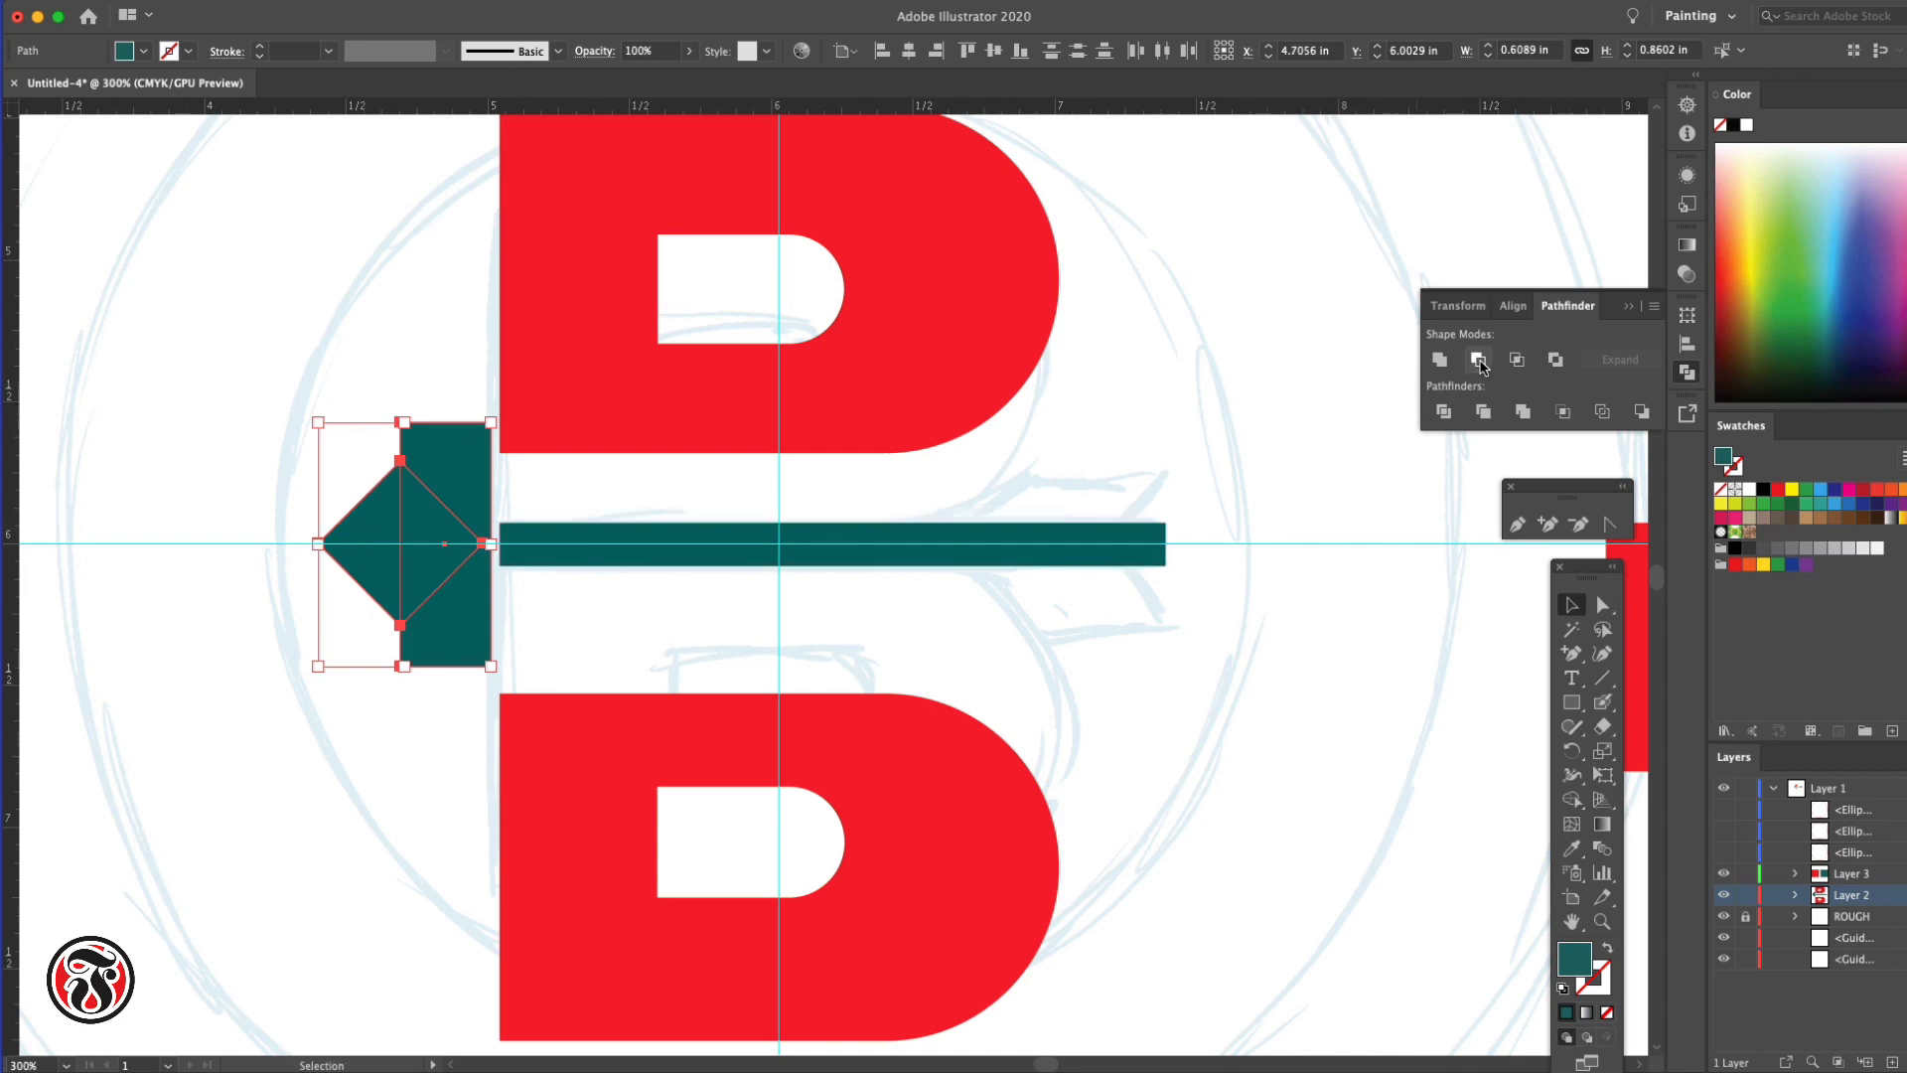
click(1487, 362)
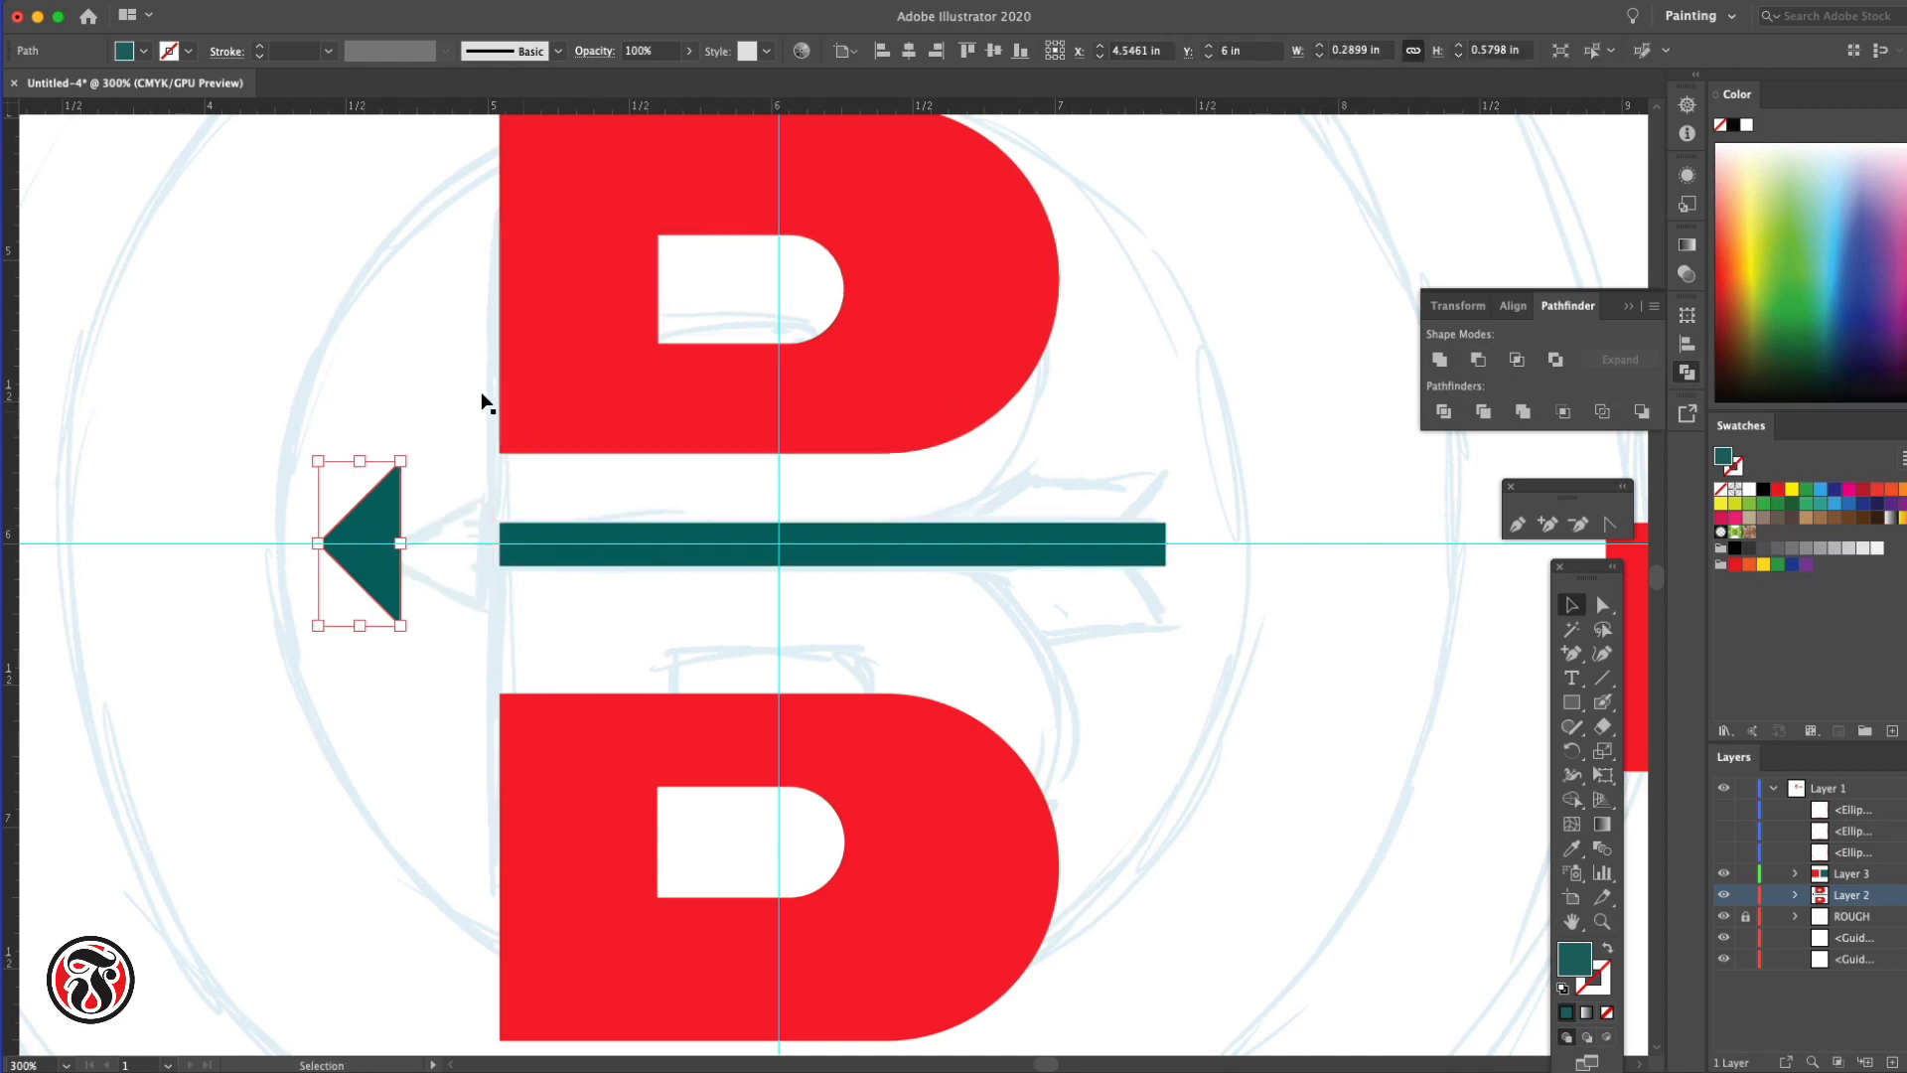
click(388, 385)
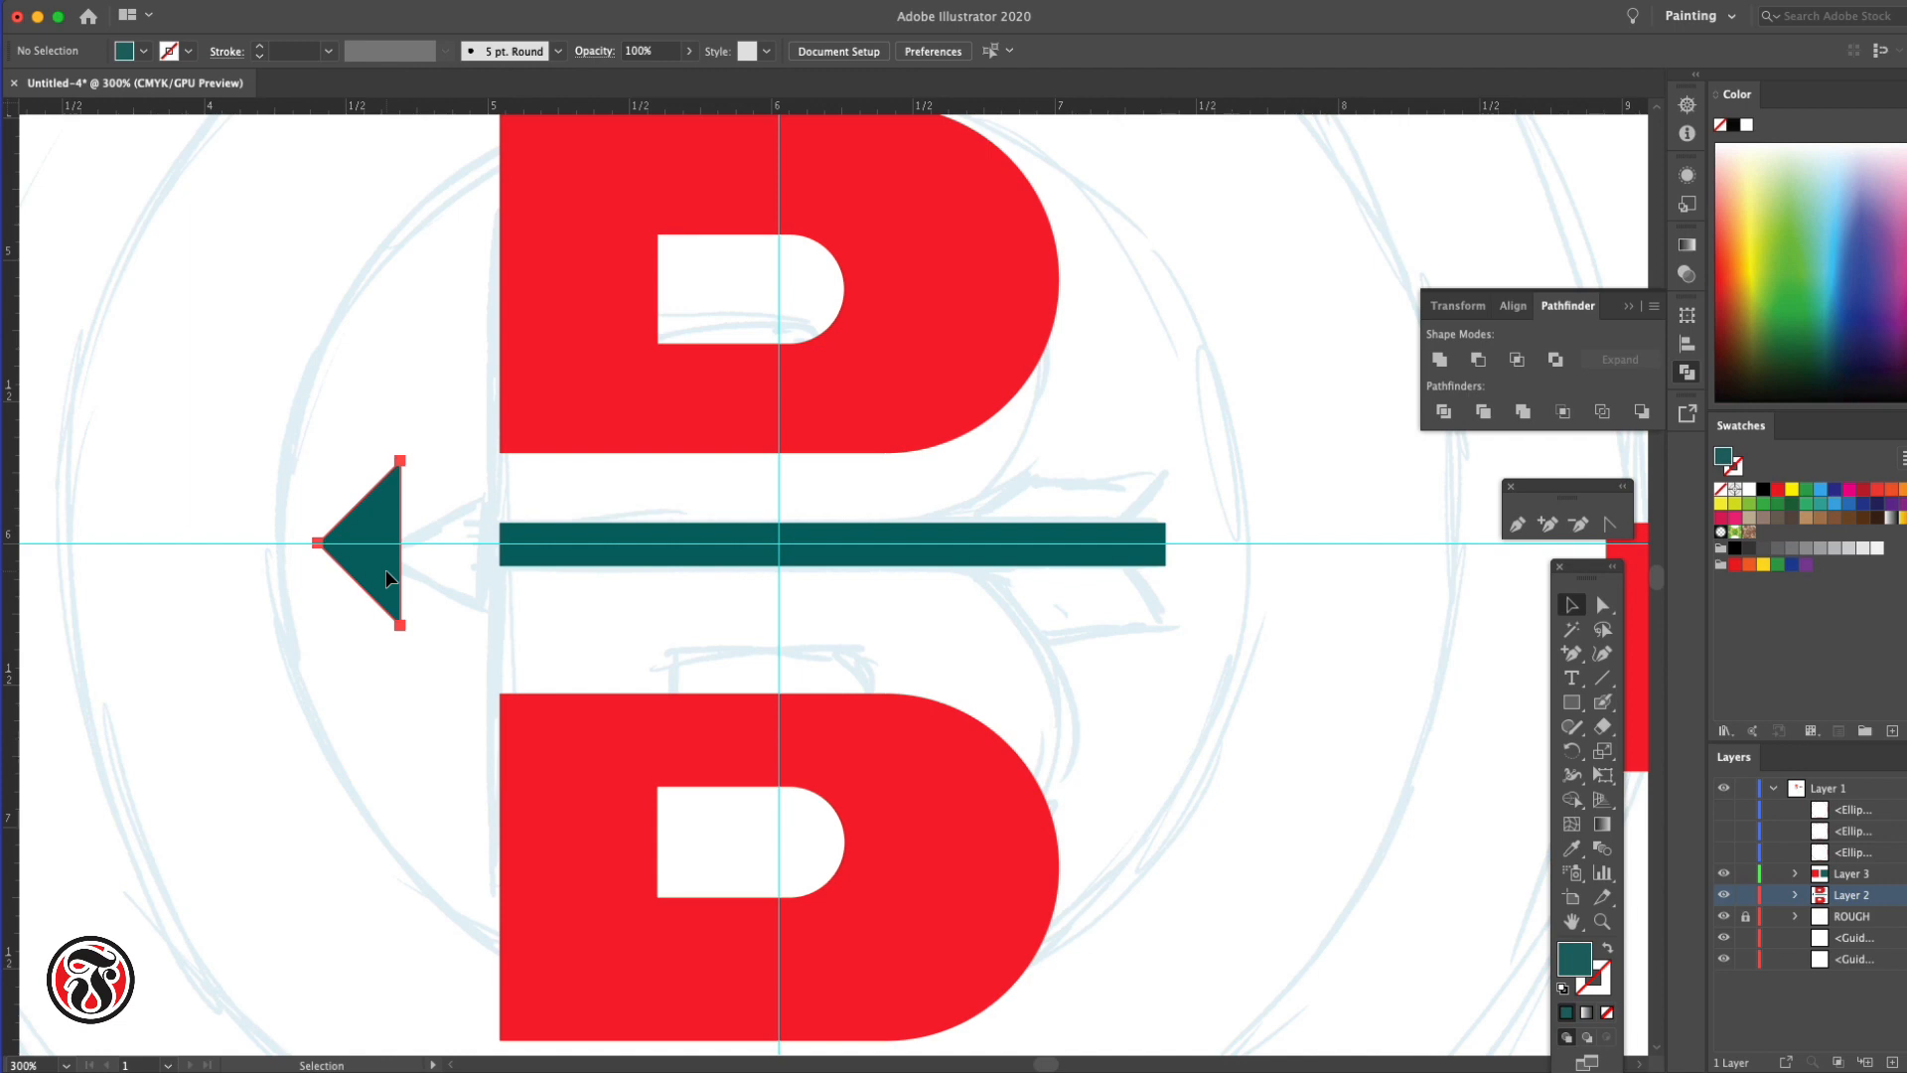
Resize the arrowhead to about 0.42 by 0.42 in and place it just left of the shaft on the horizontal guide
click(387, 578)
drag(357, 462, 464, 541)
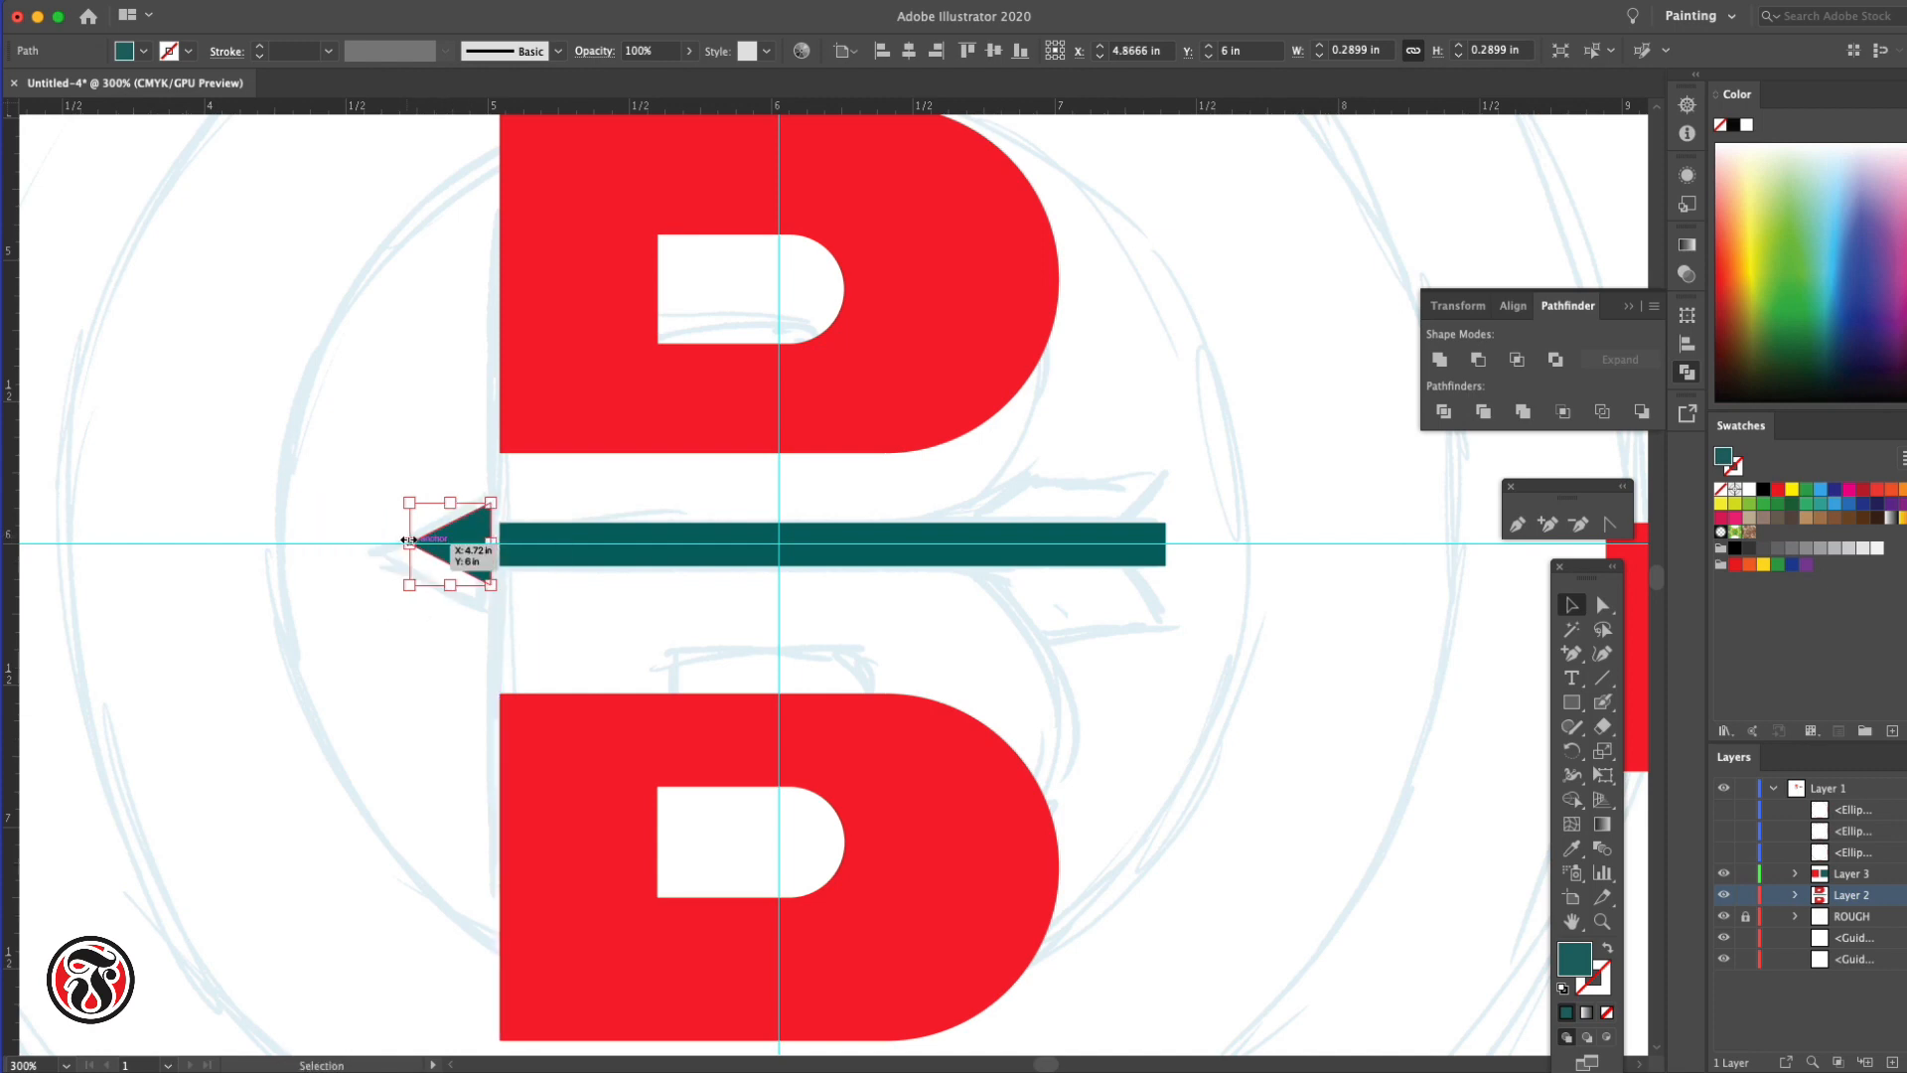
drag(409, 501, 332, 467)
drag(437, 526, 436, 546)
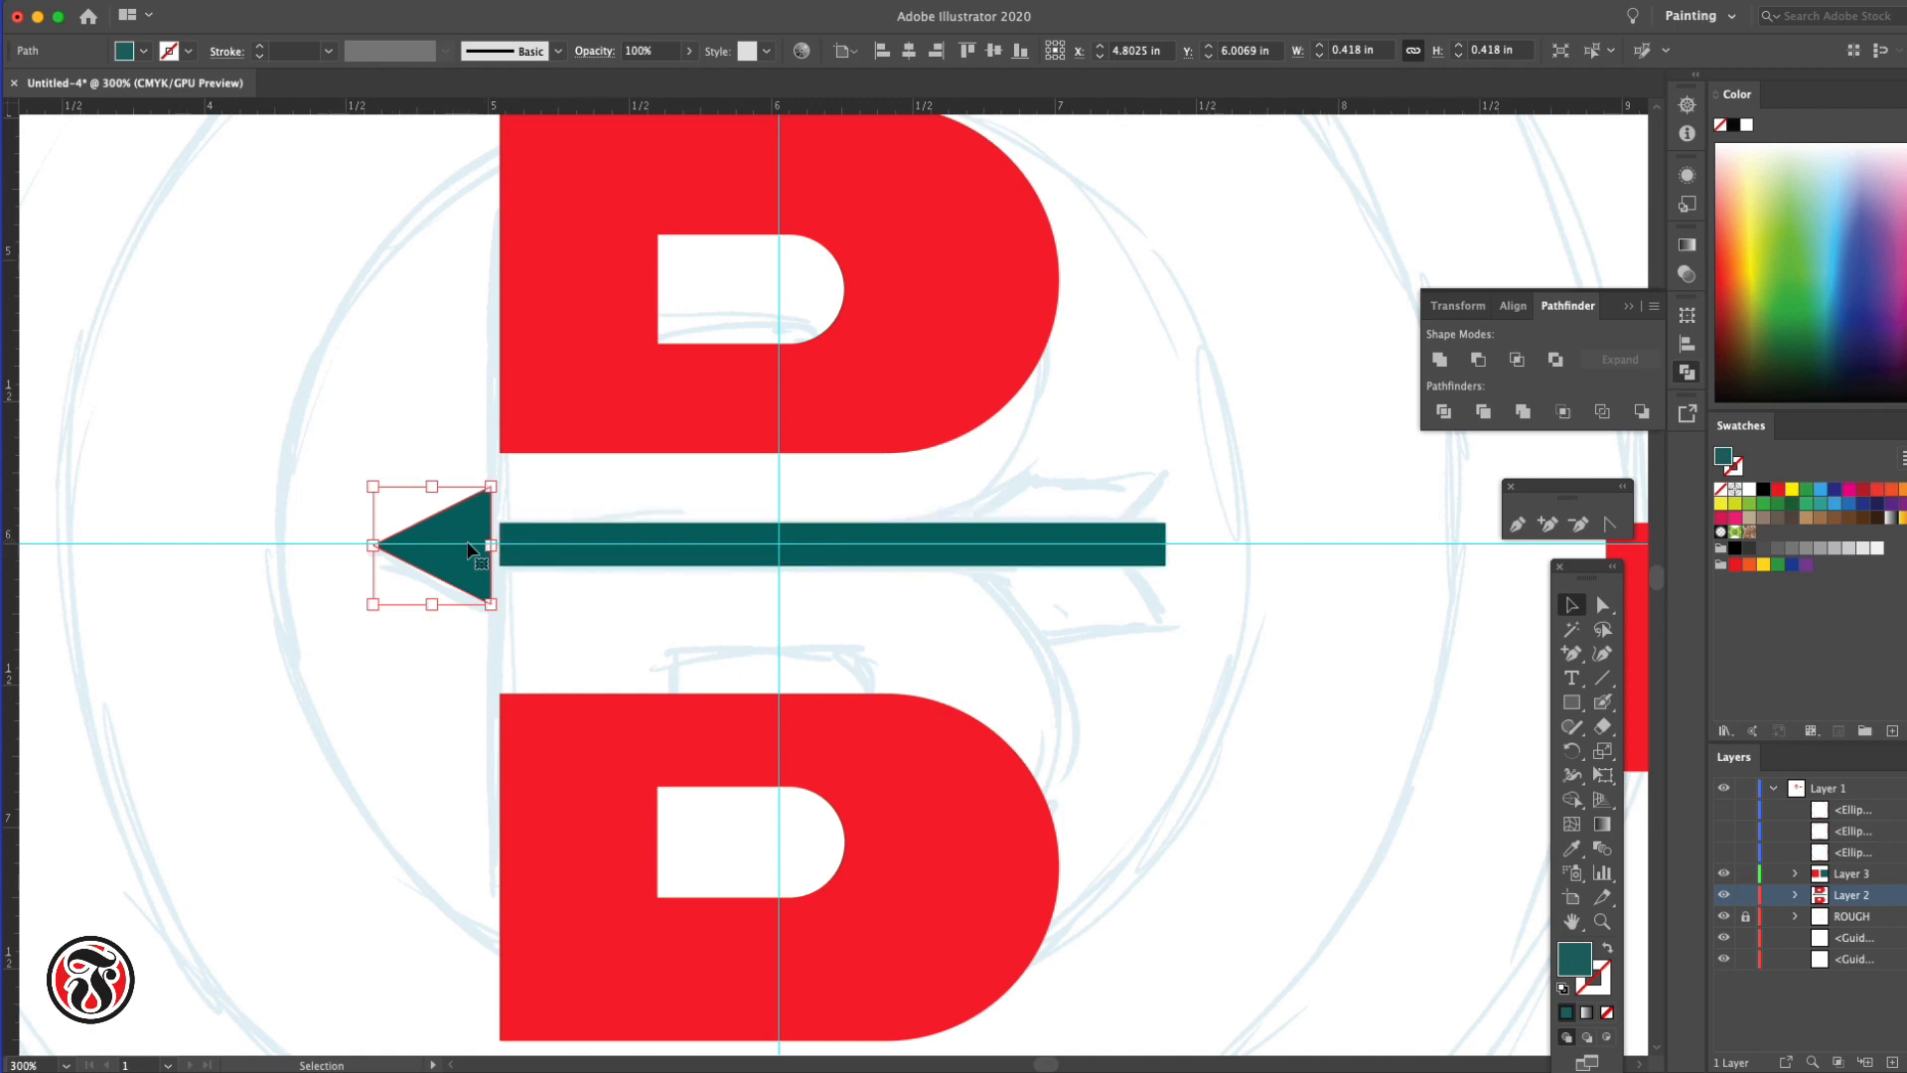
click(665, 679)
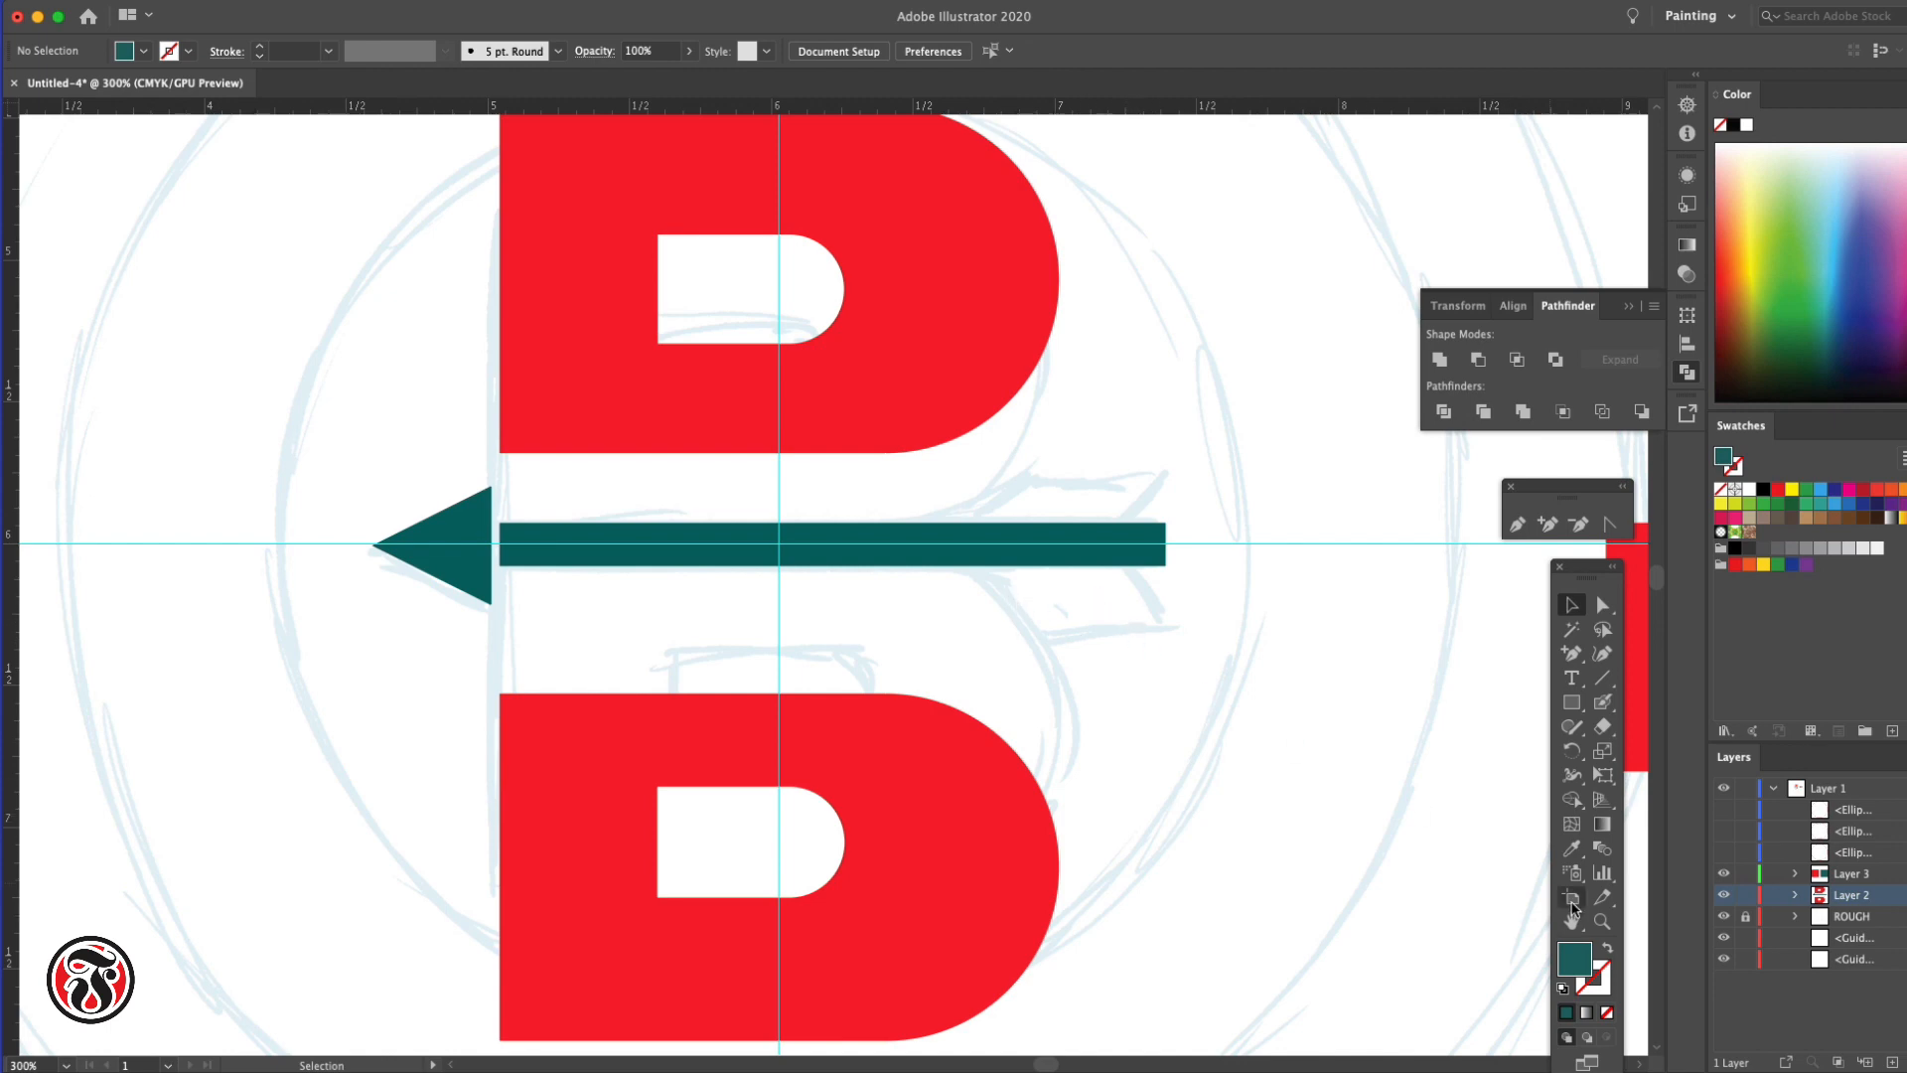
Draw a rectangle about 0.70 by 0.33 in over the lower sketched fletching at the shaft's right end and fill it yellow
click(1571, 702)
drag(957, 555, 1154, 645)
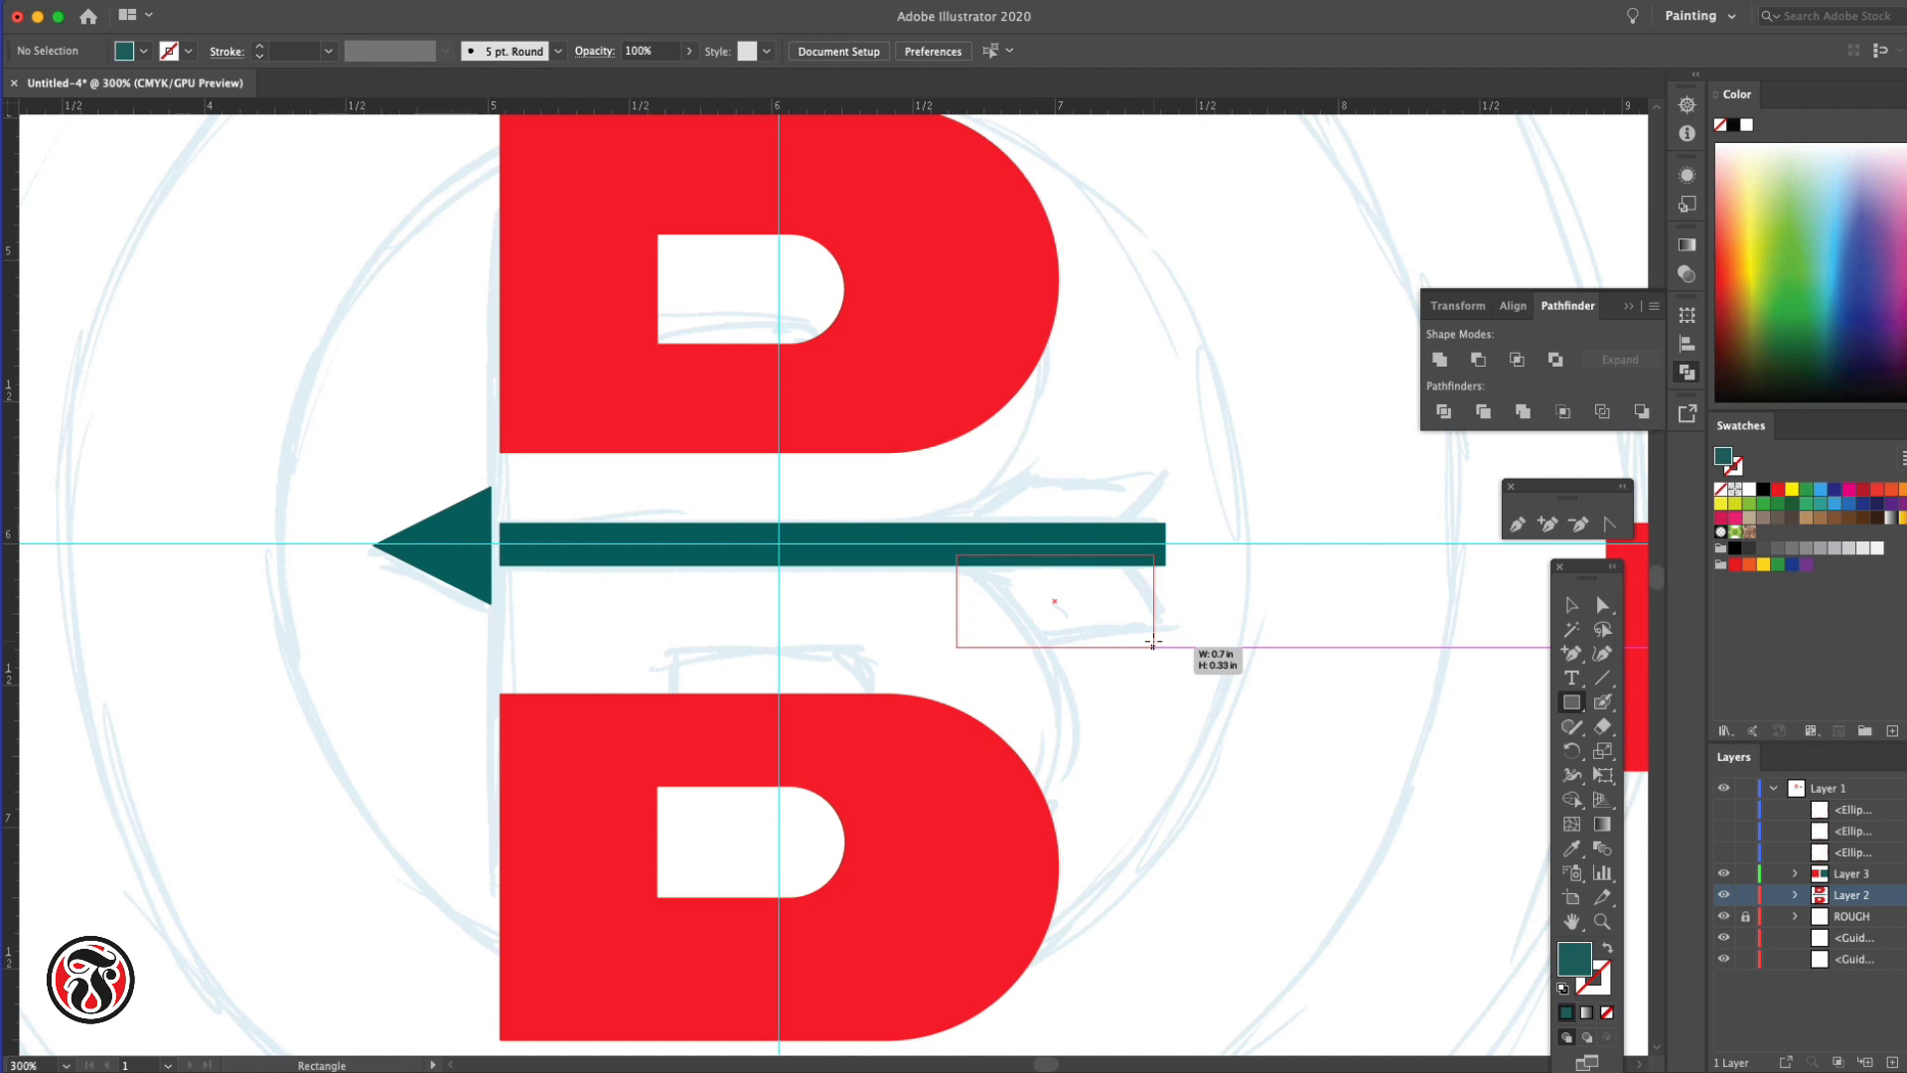
drag(1152, 643, 1154, 642)
drag(1154, 643, 1155, 646)
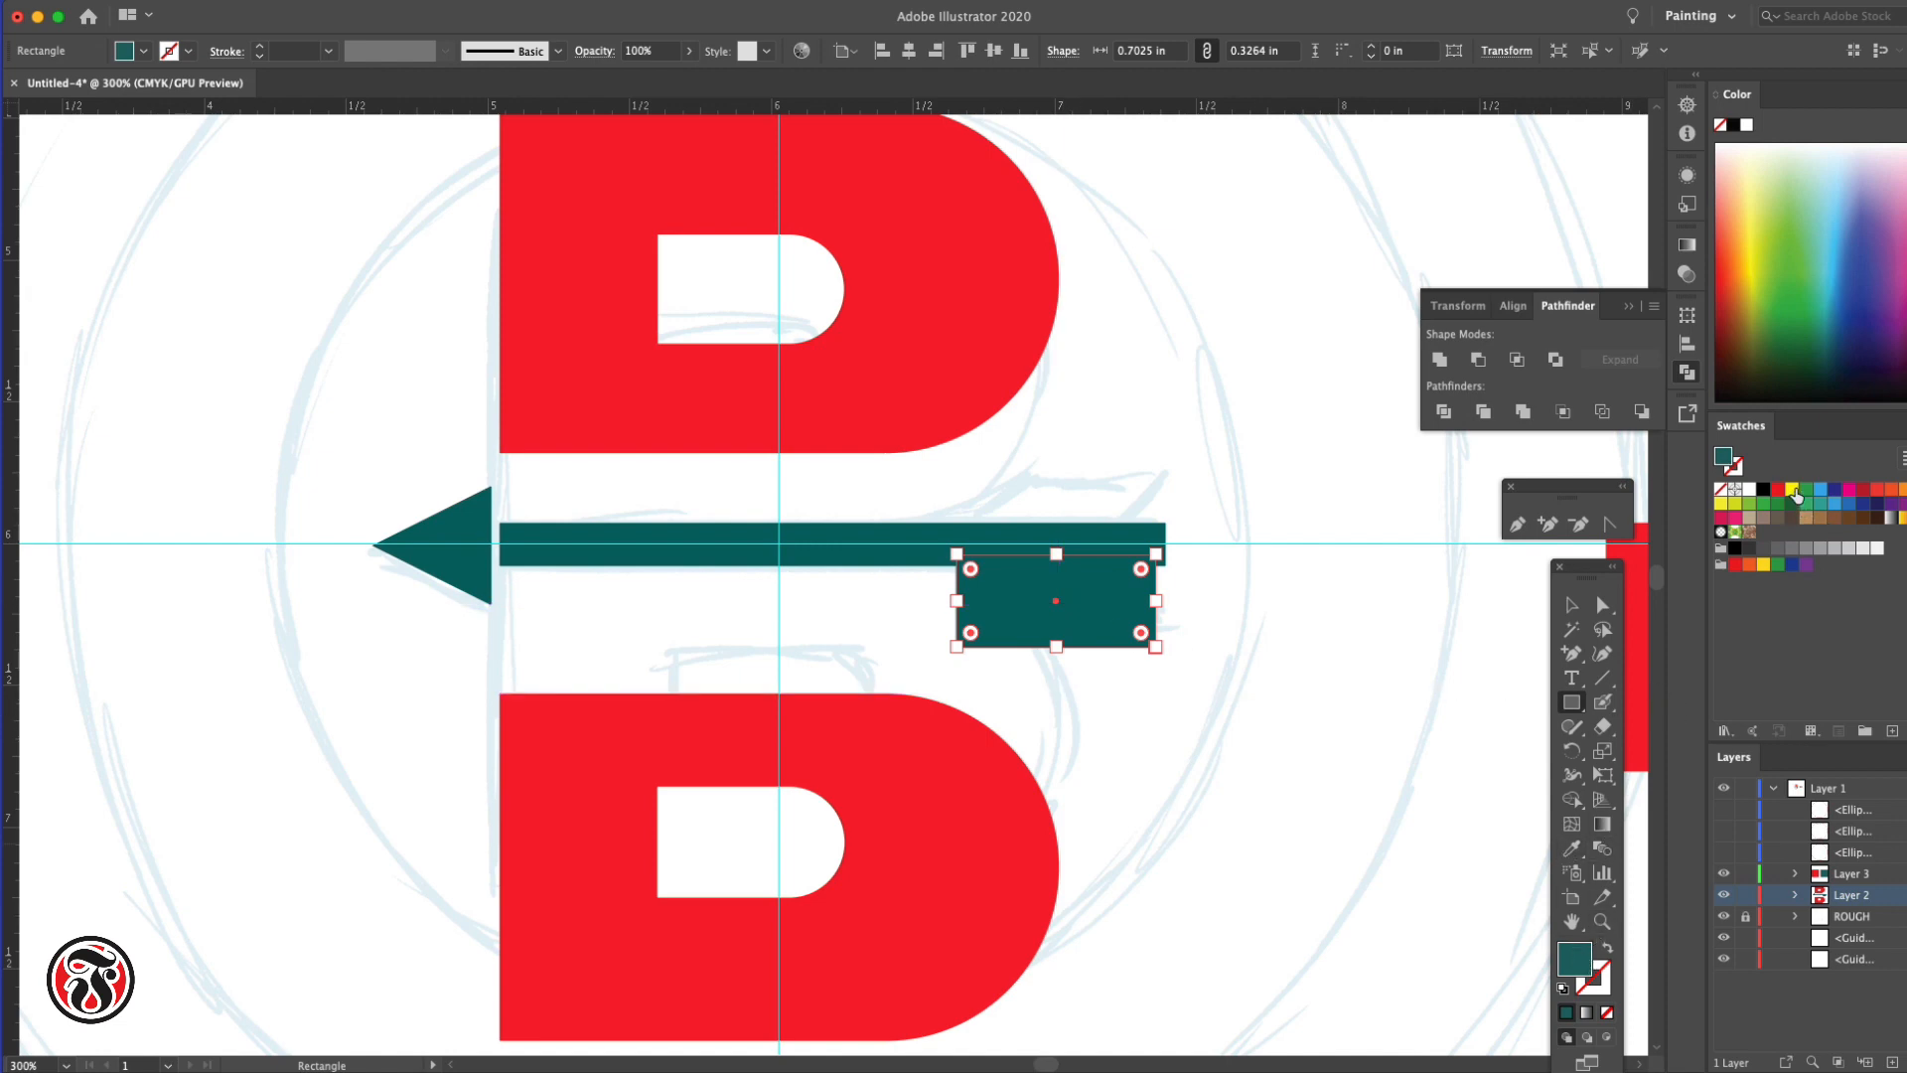
click(1791, 488)
click(1575, 608)
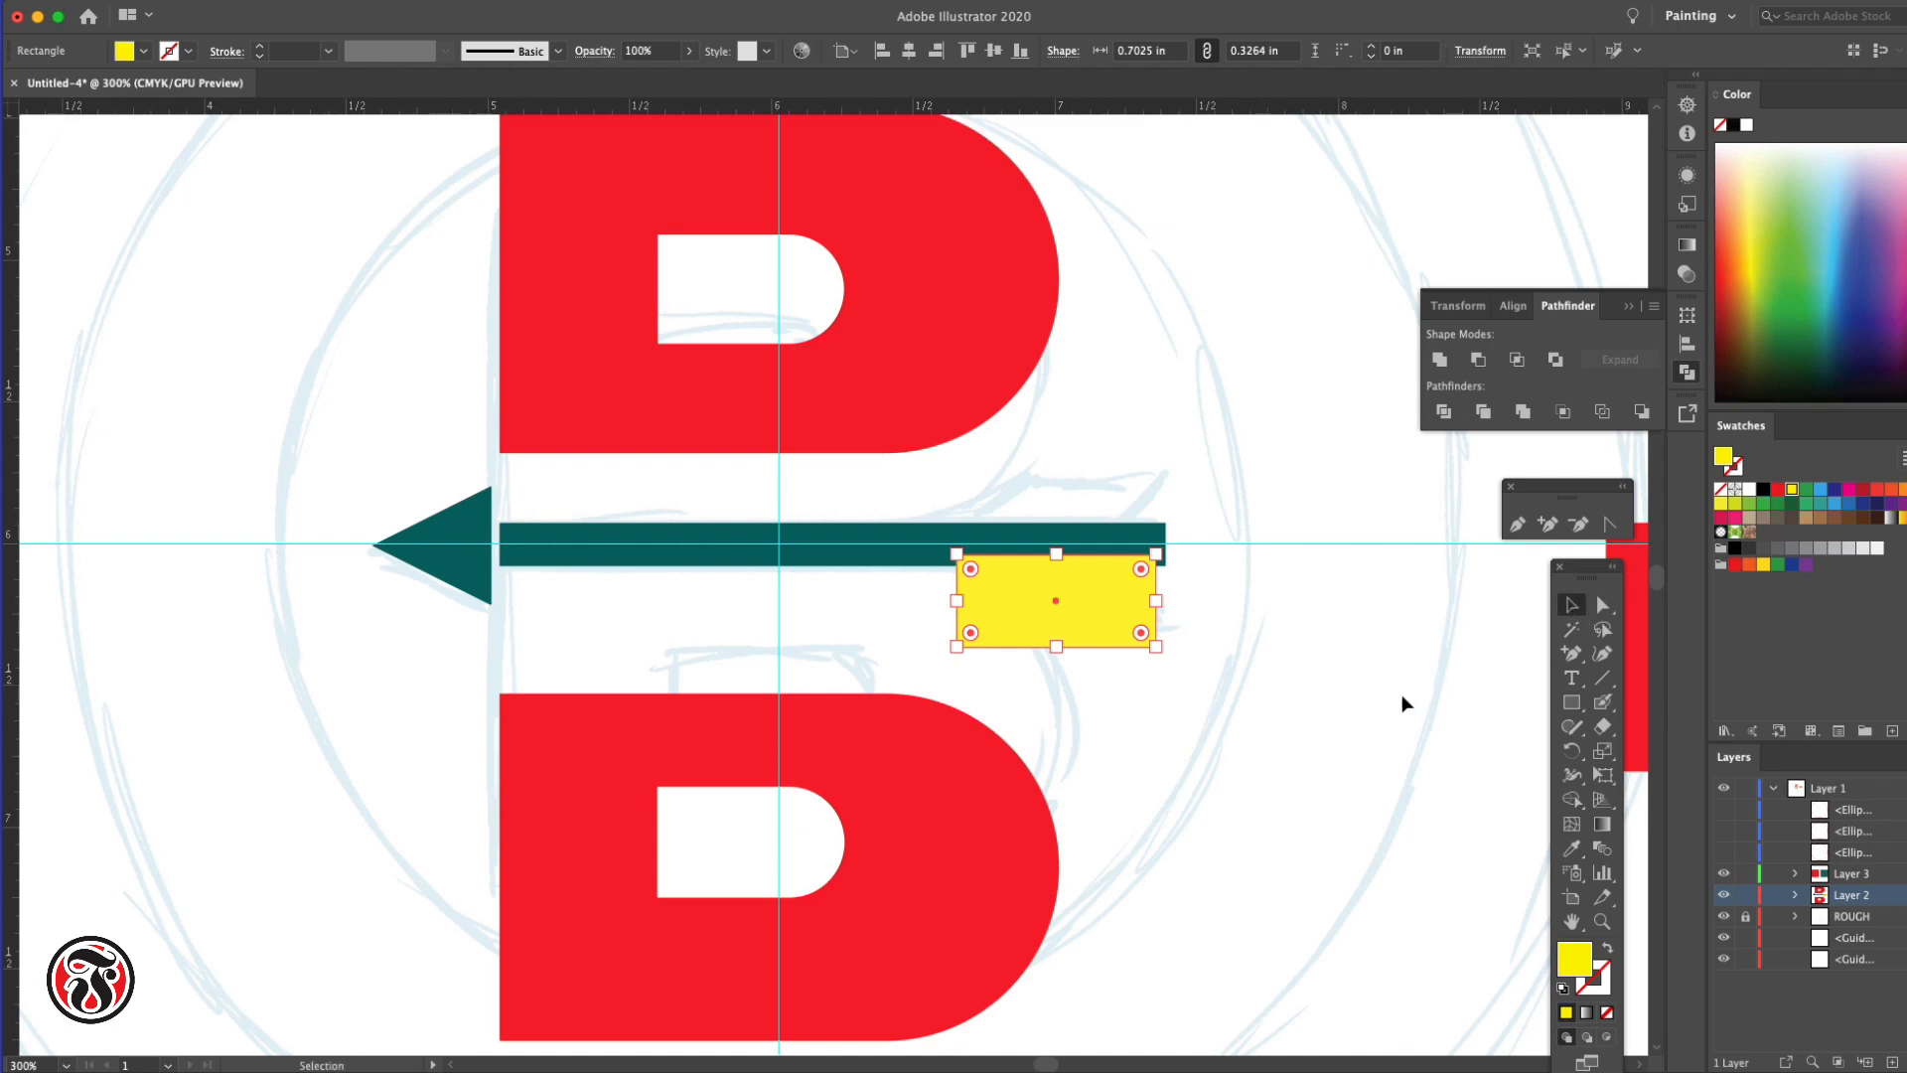
click(1267, 596)
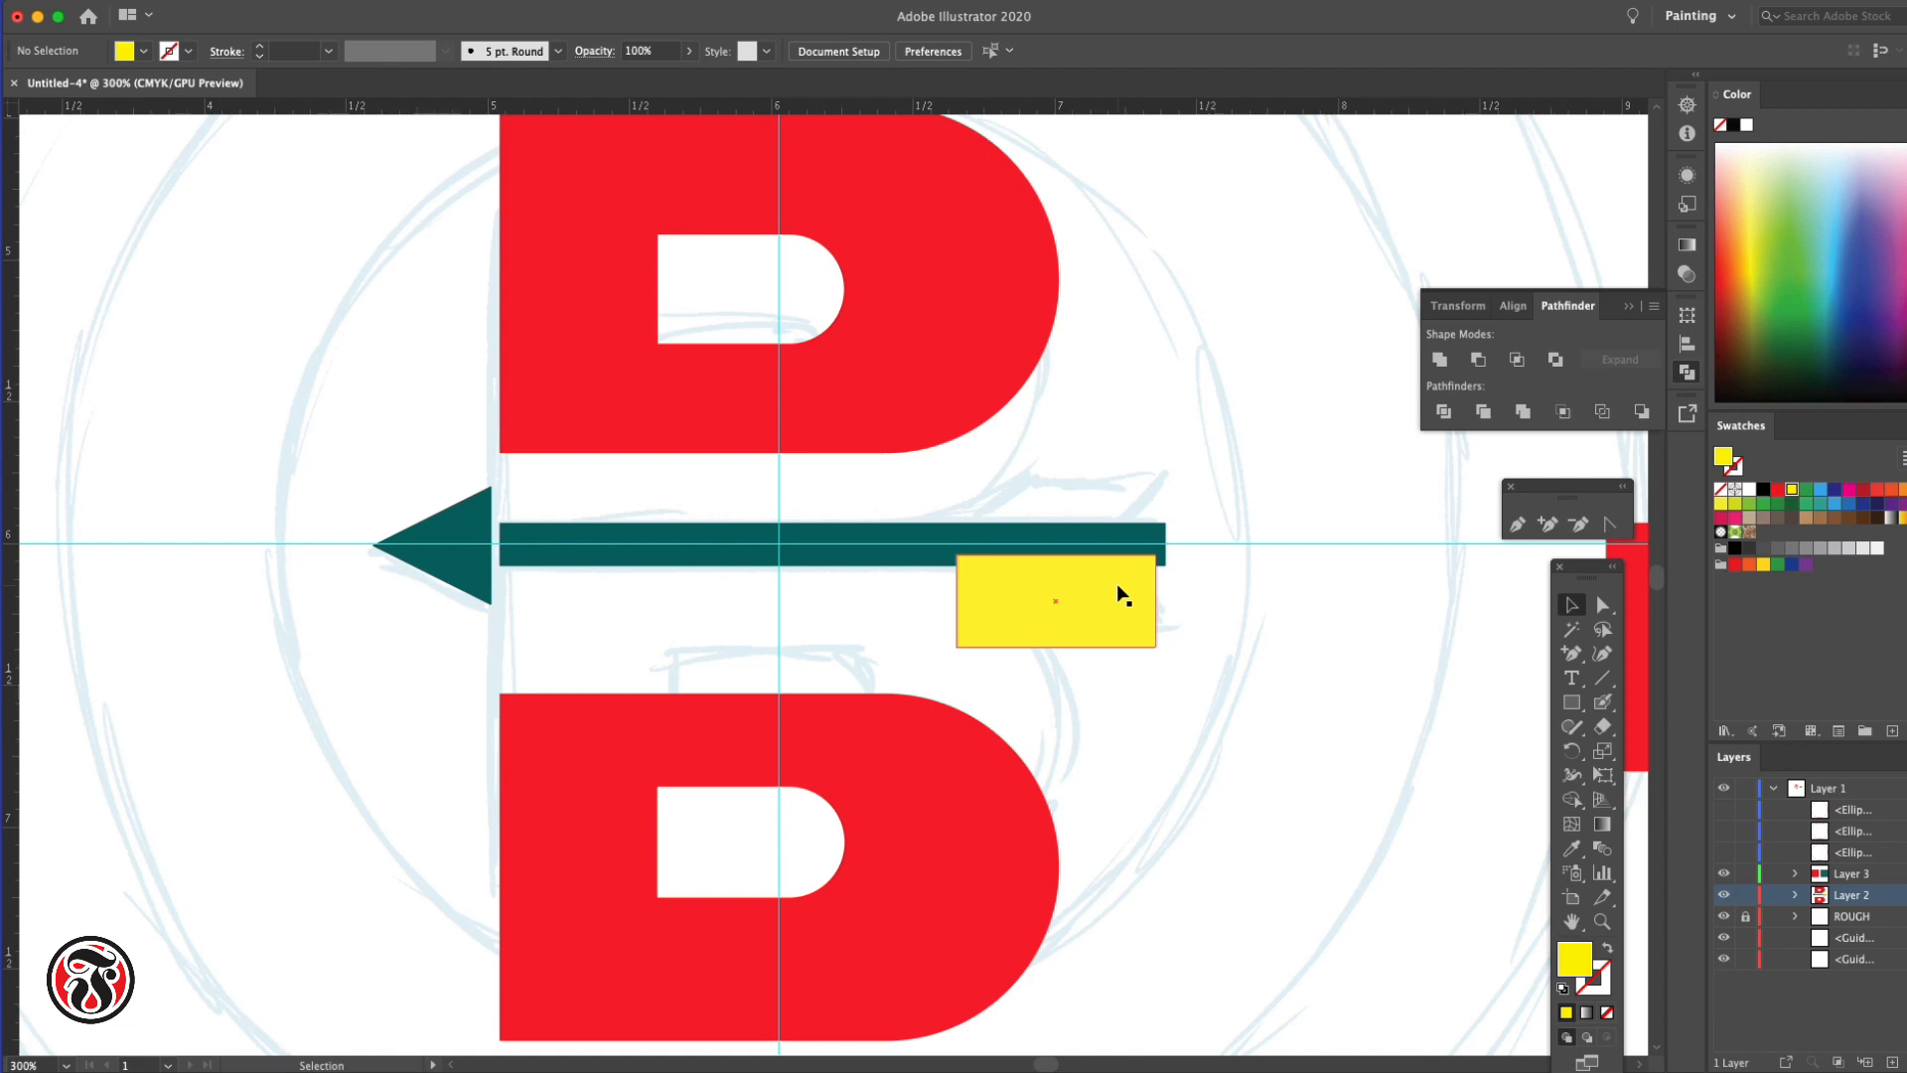
Extend the yellow rectangle upward past the shaft to about 0.73 in high
click(1055, 560)
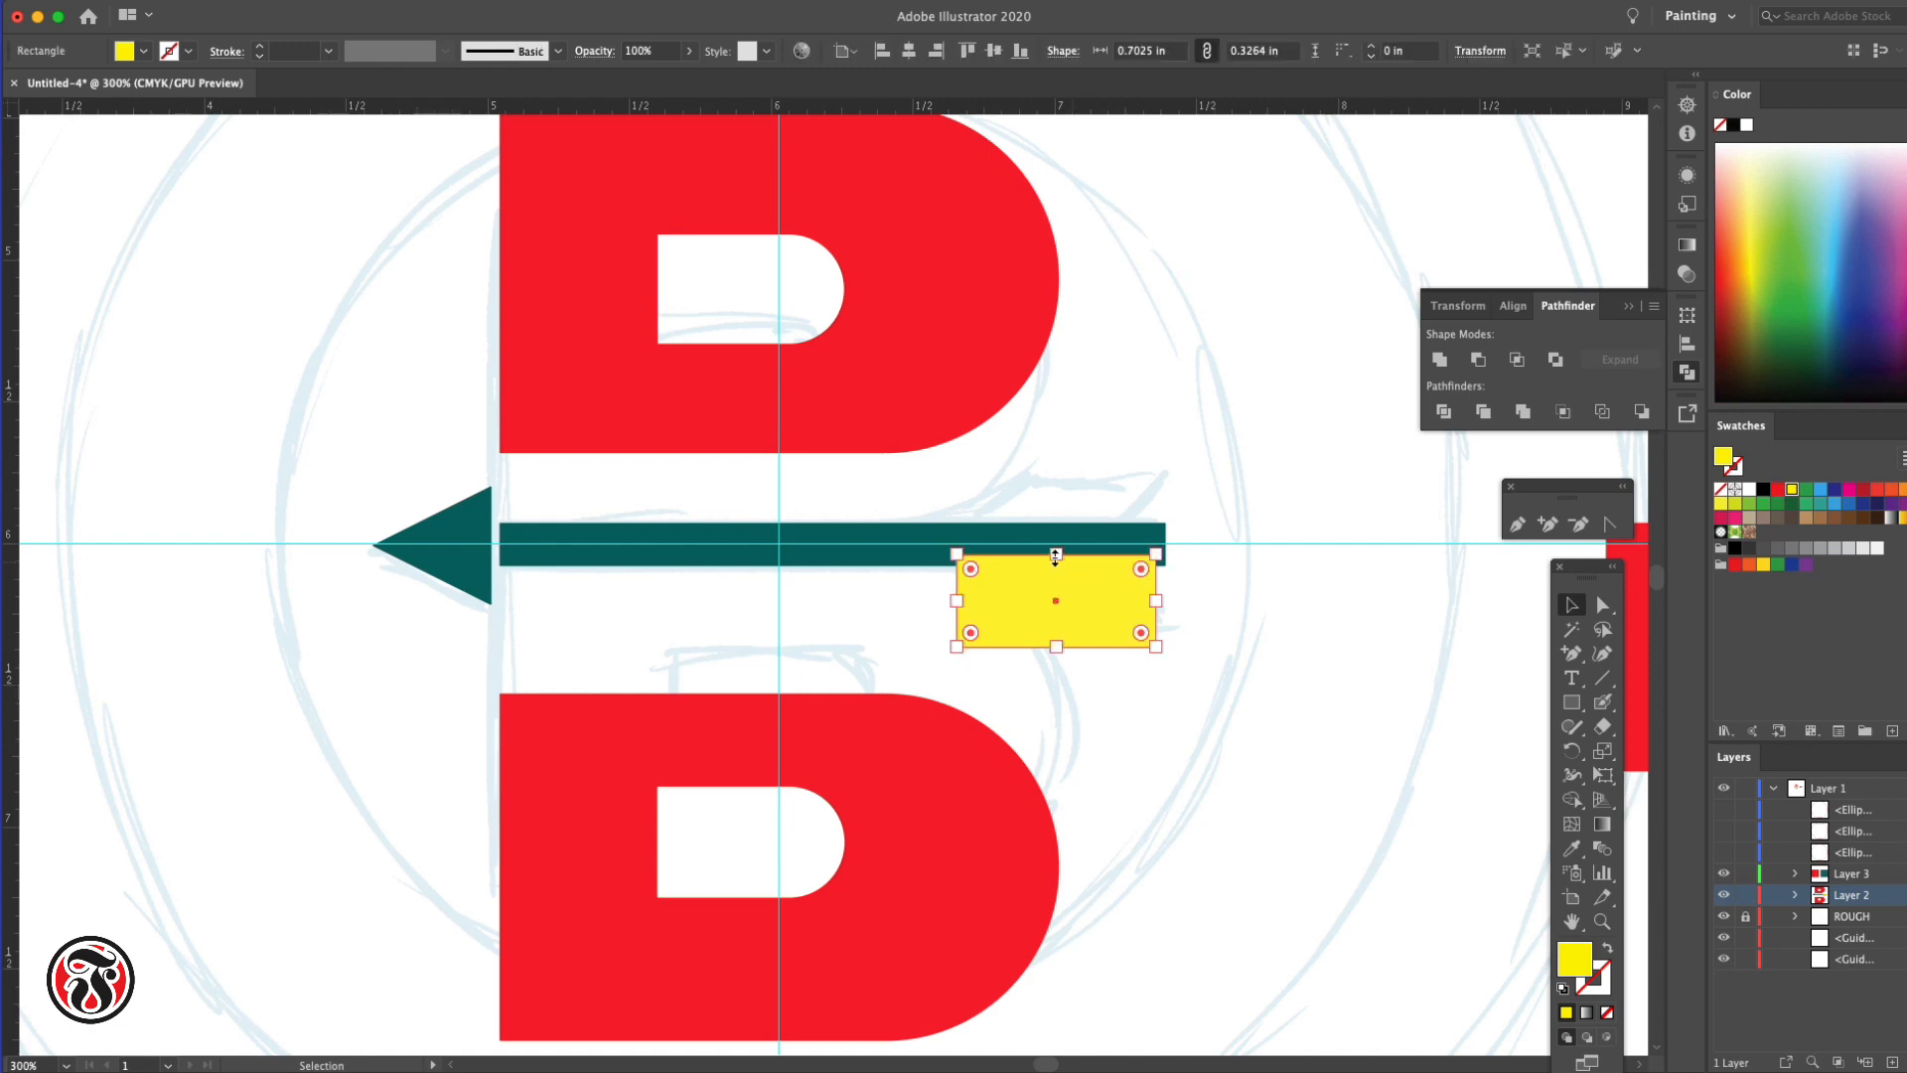
drag(1056, 555, 1062, 439)
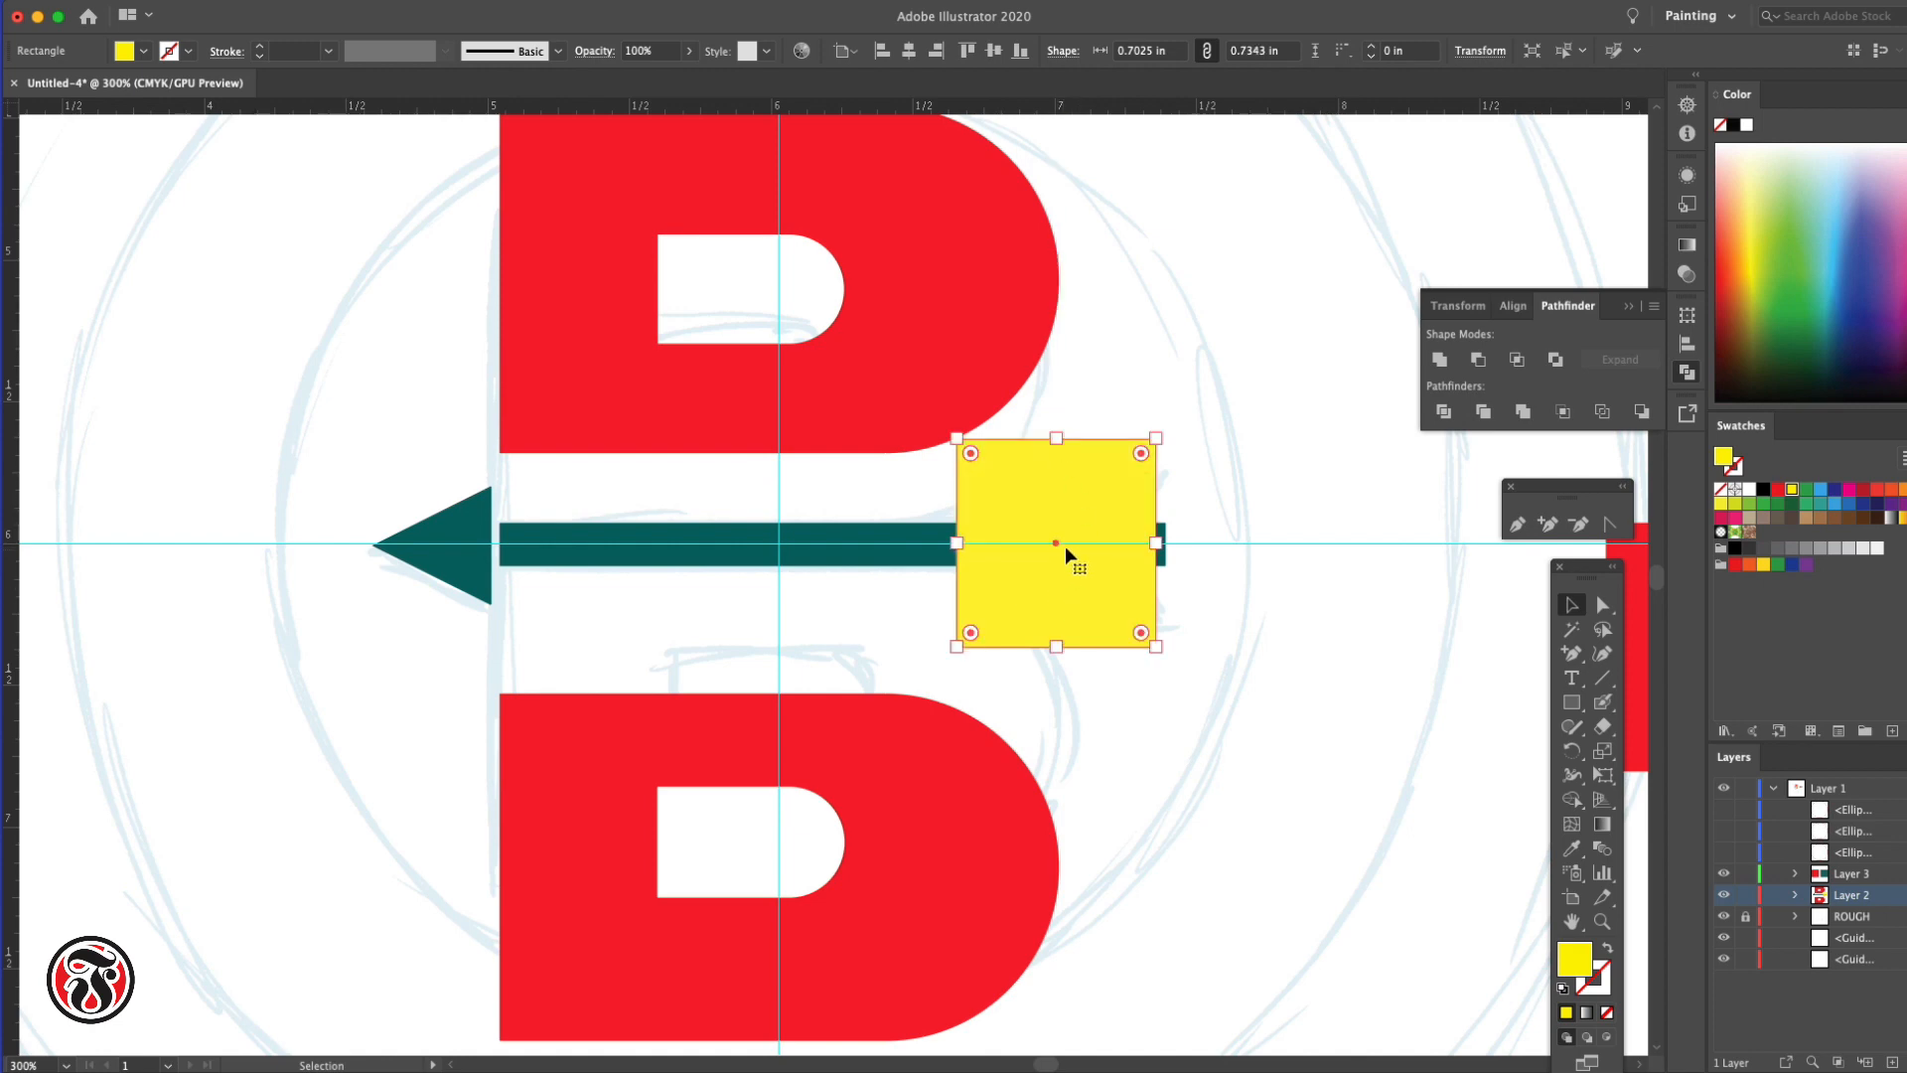
click(1343, 648)
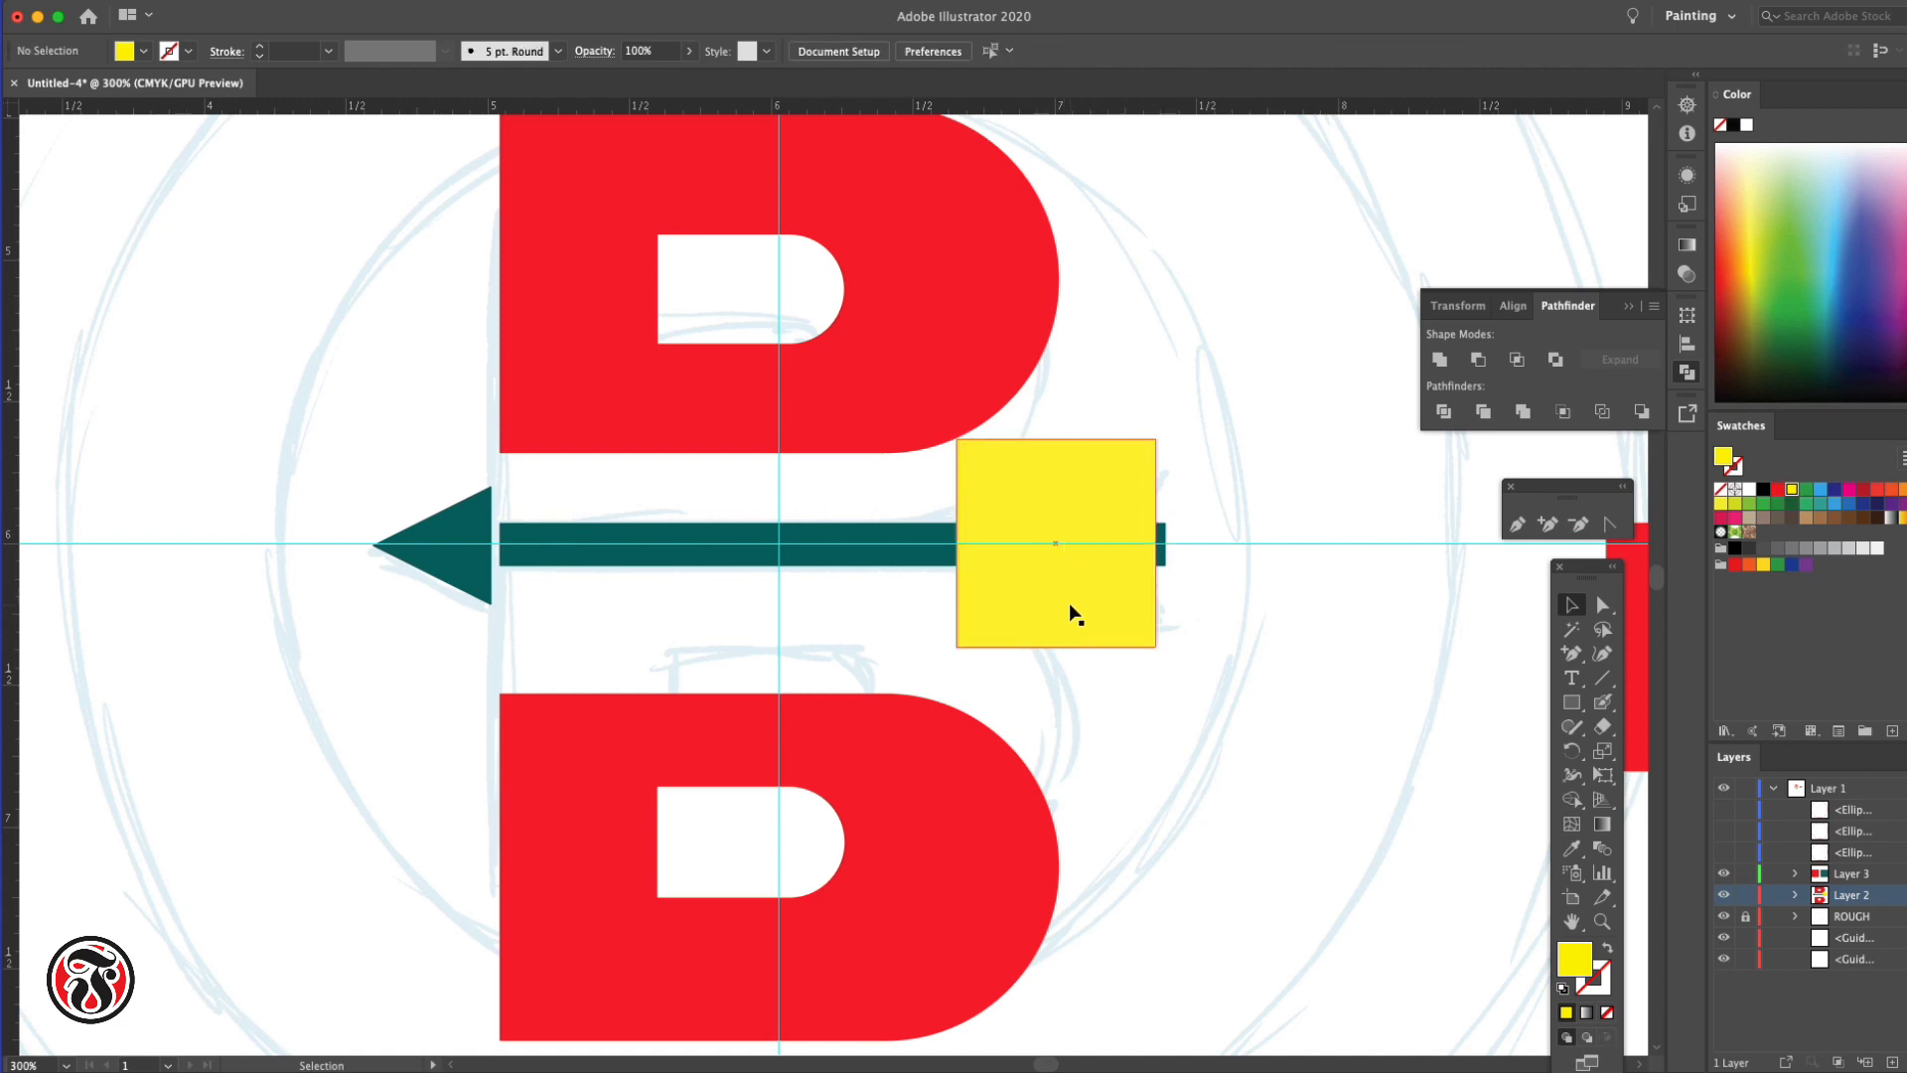
Bring the teal arrow shaft to the front, above the yellow rectangle
click(903, 554)
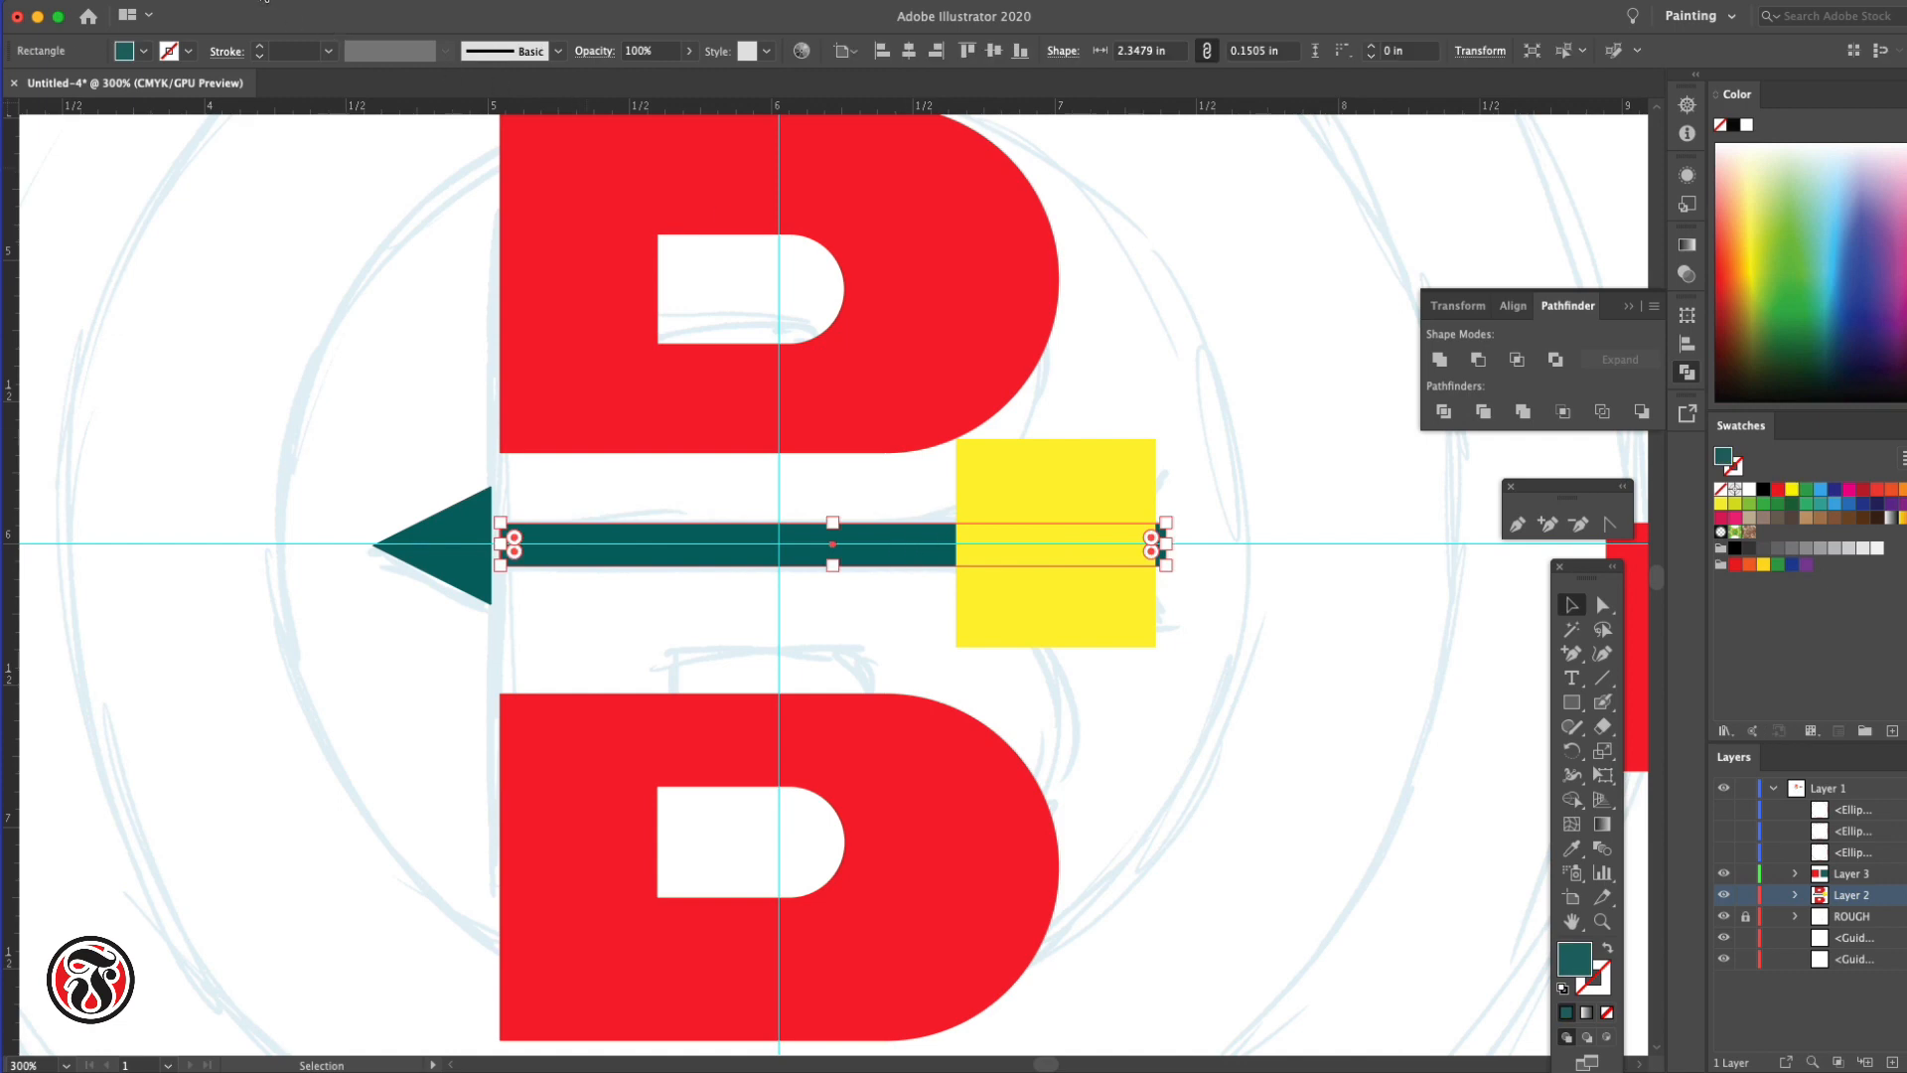
click(267, 0)
mouse_move(267, 33)
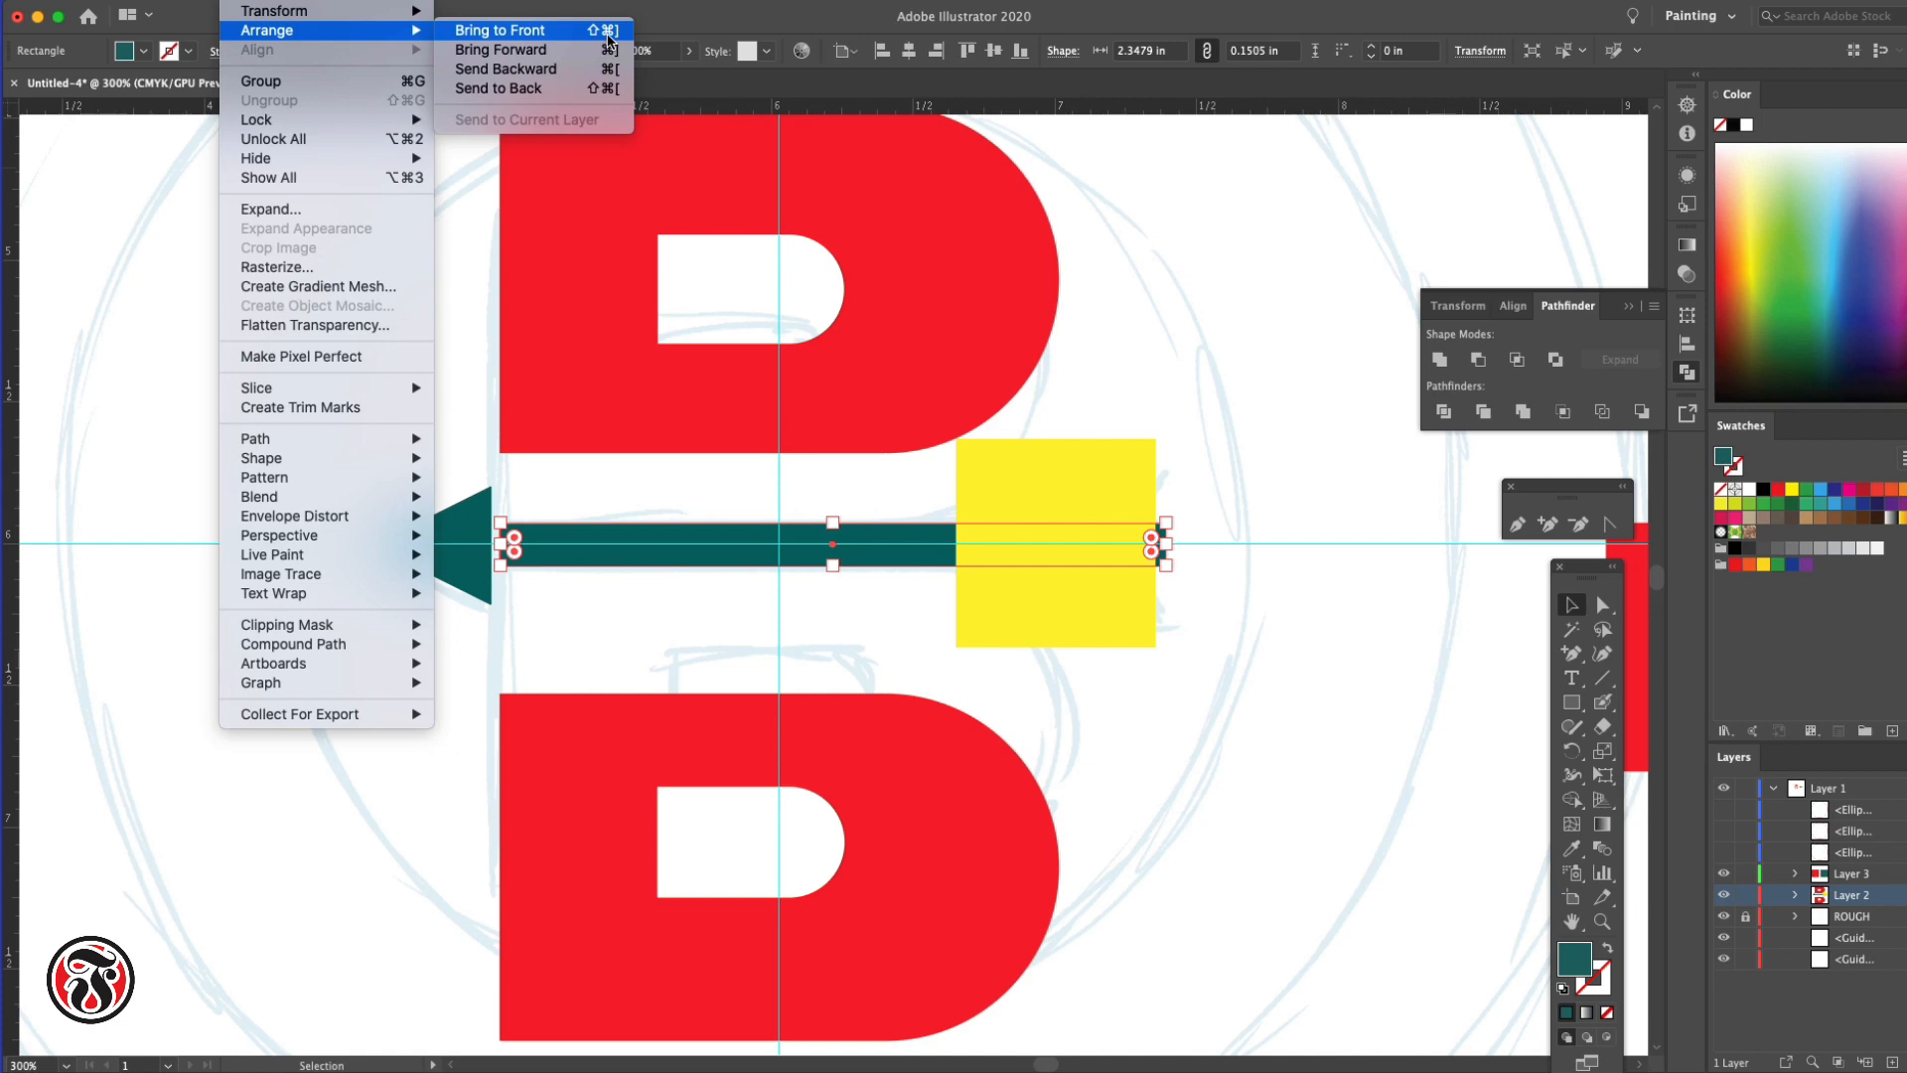
click(610, 32)
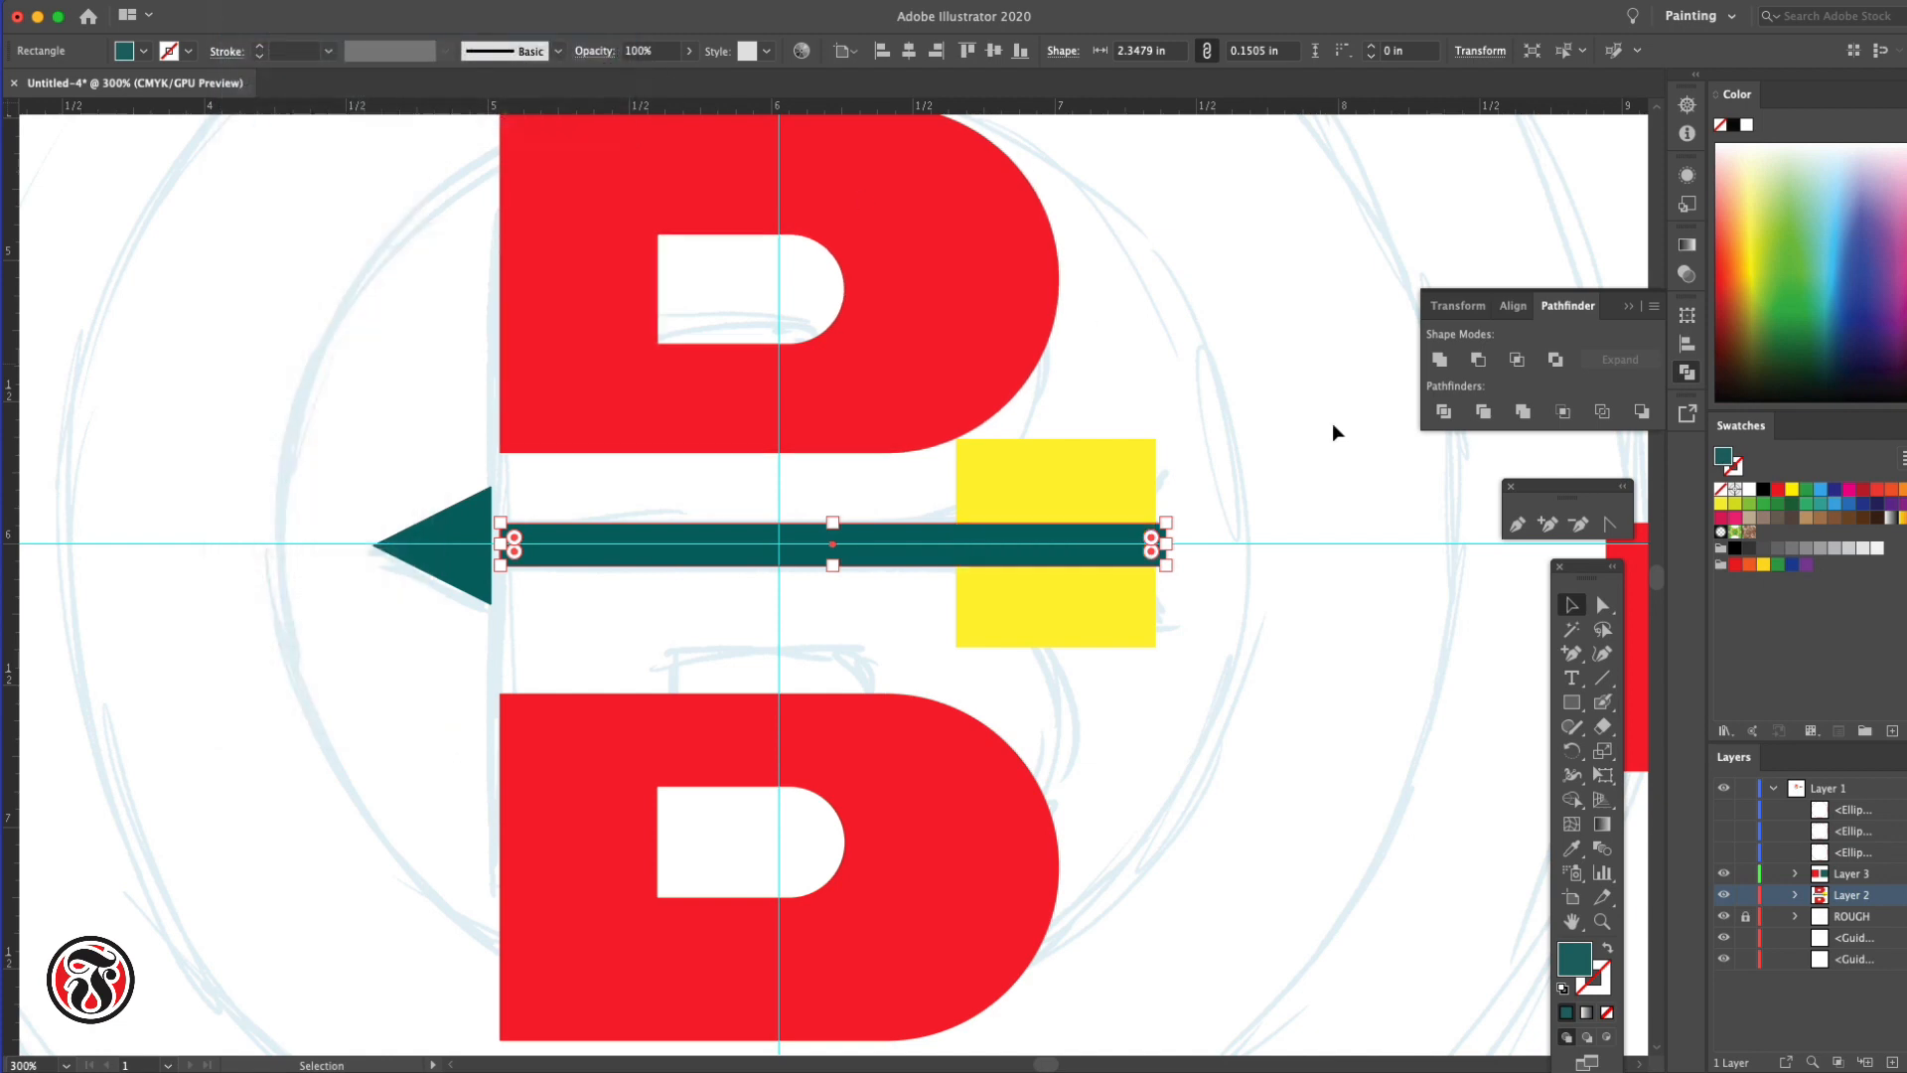
click(1301, 464)
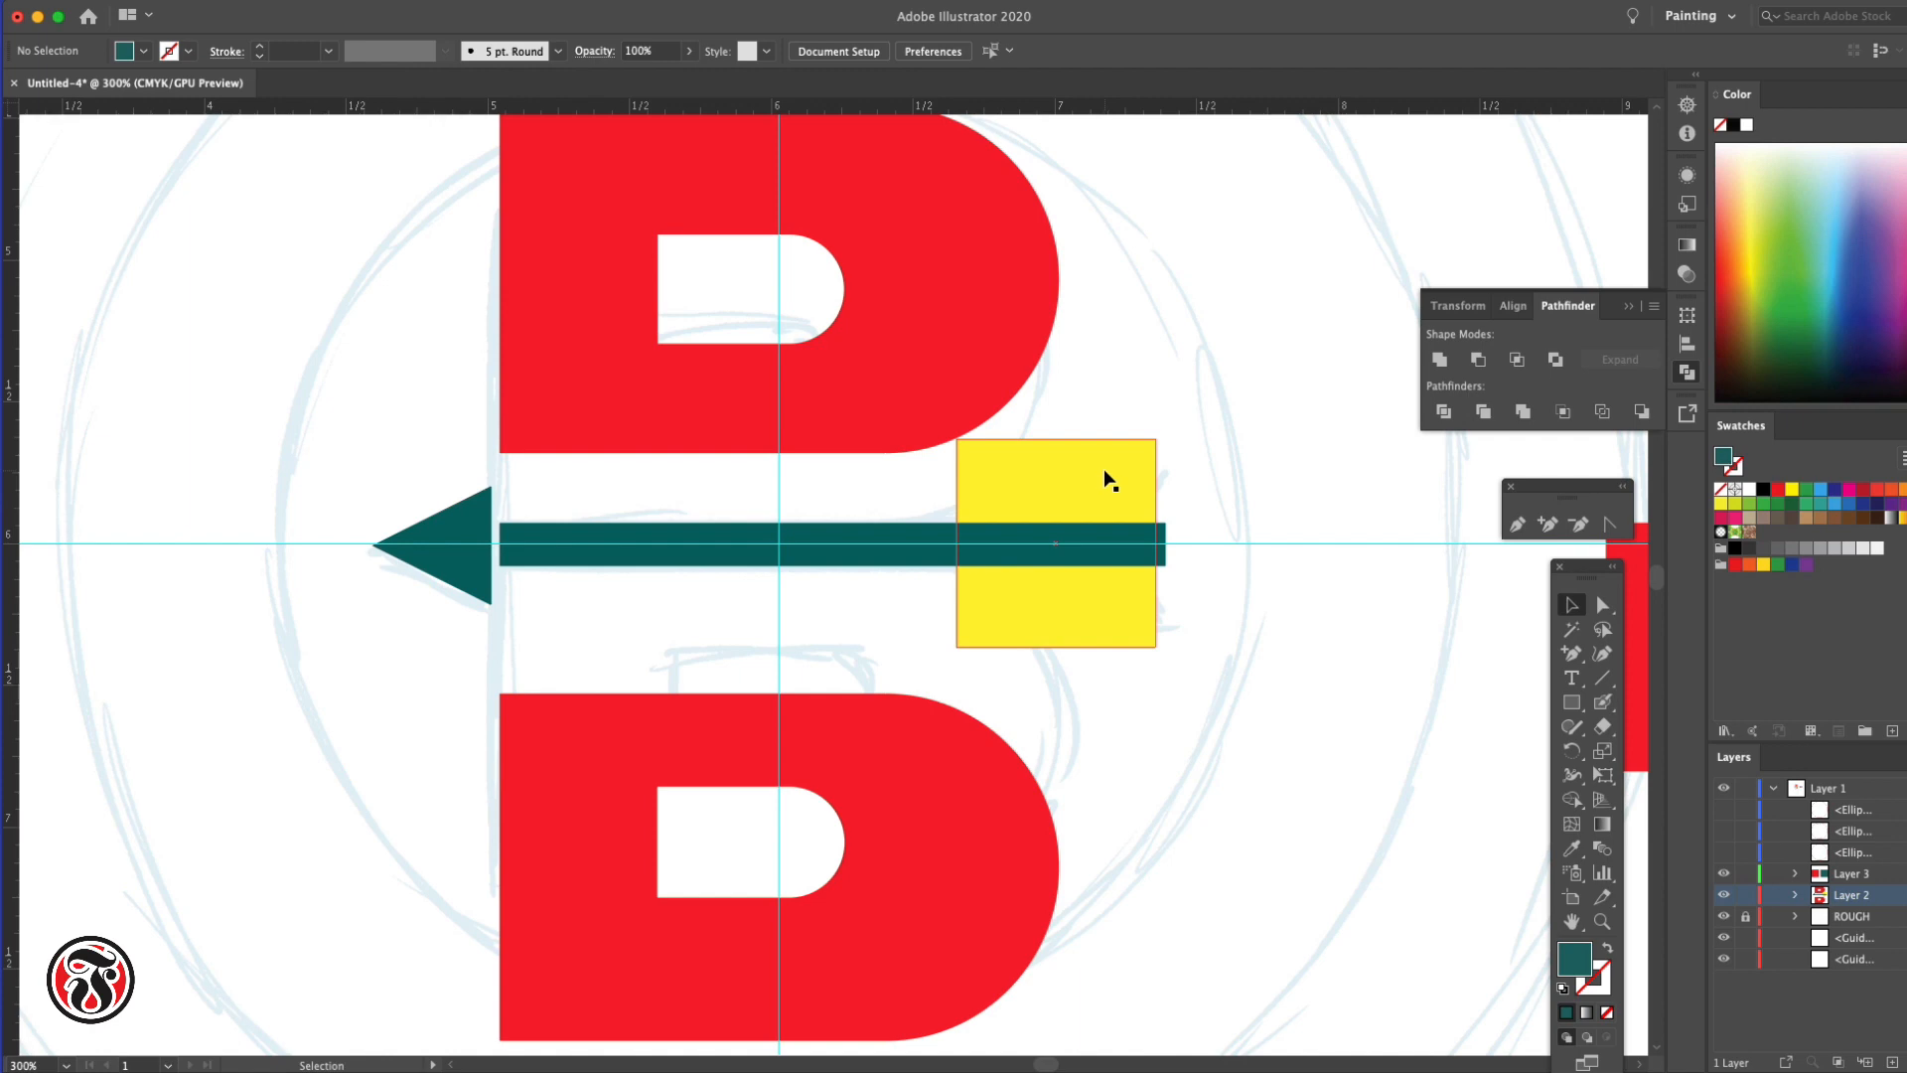
Lower the yellow rectangle's top edge to the horizontal guide, about 0.37 in high, and round its upper-right corner to about 0.31 in
click(1134, 487)
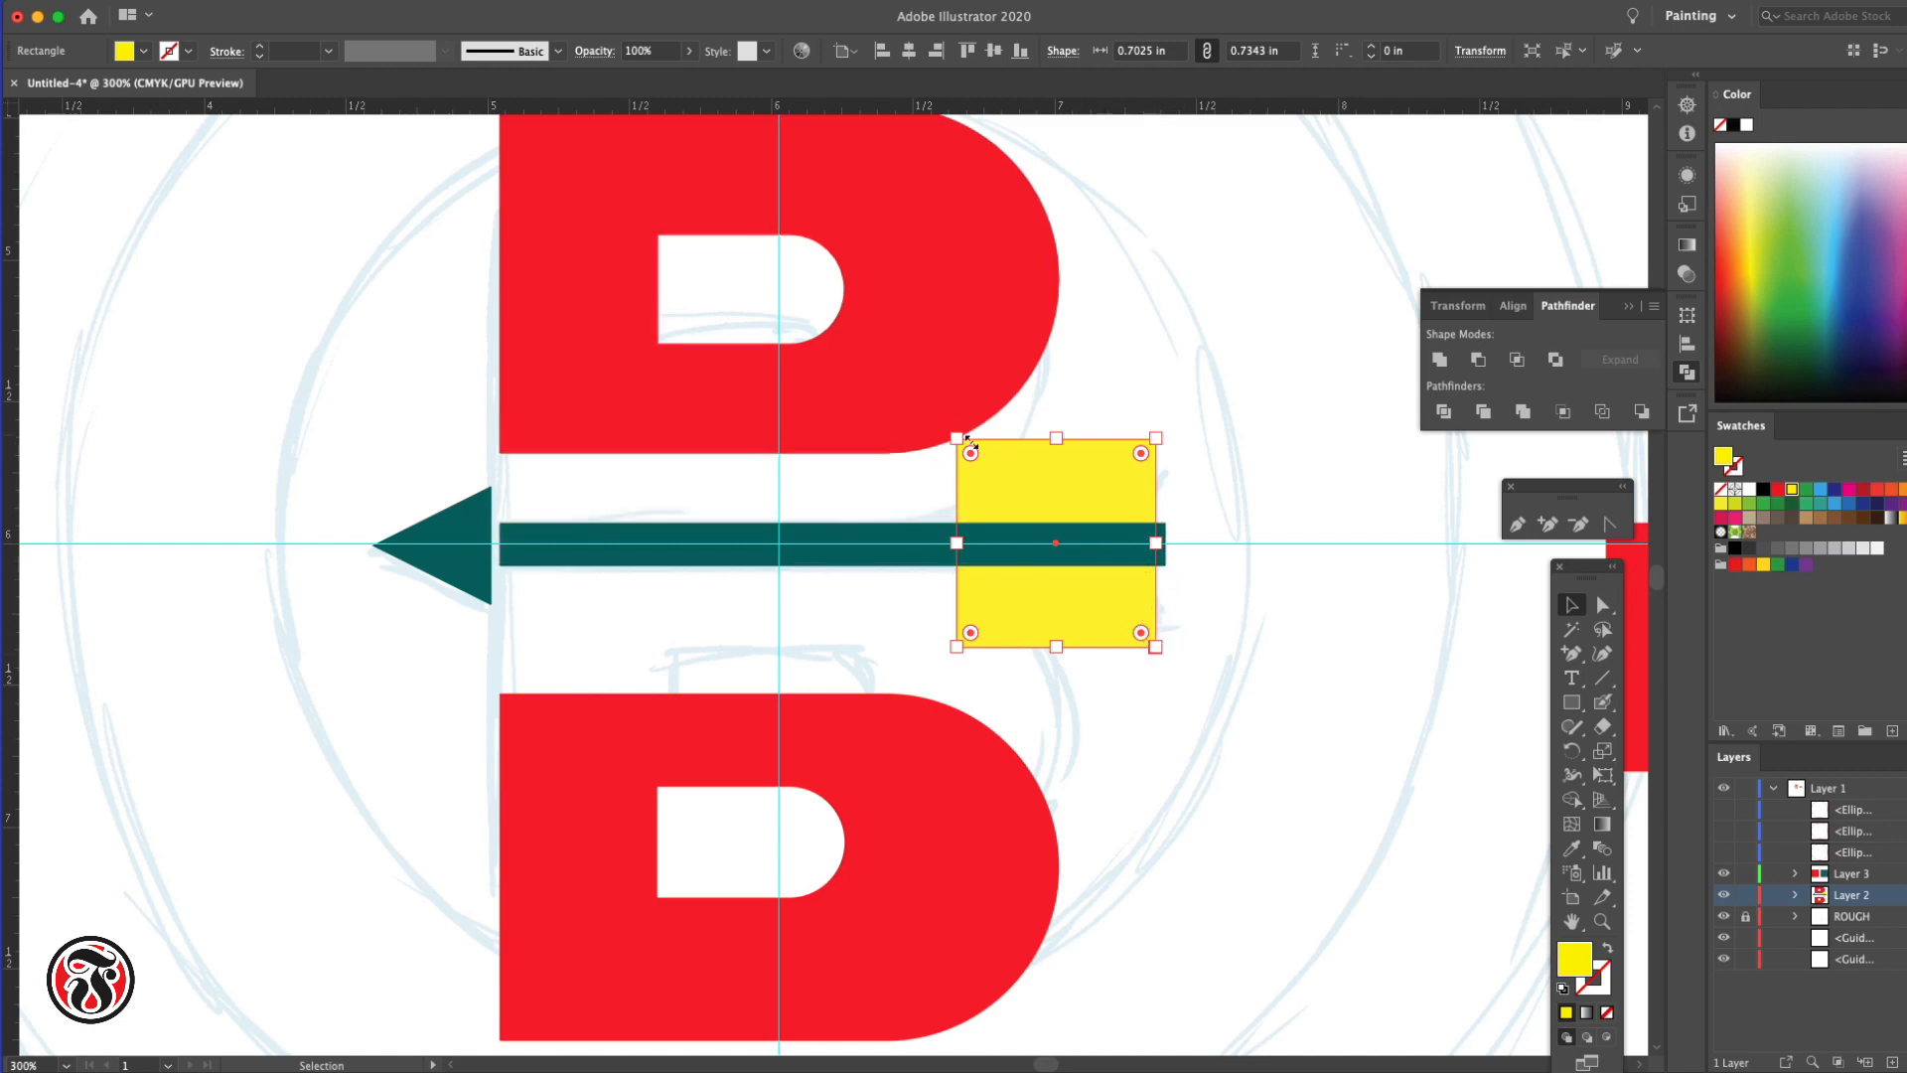
drag(1056, 439, 1056, 543)
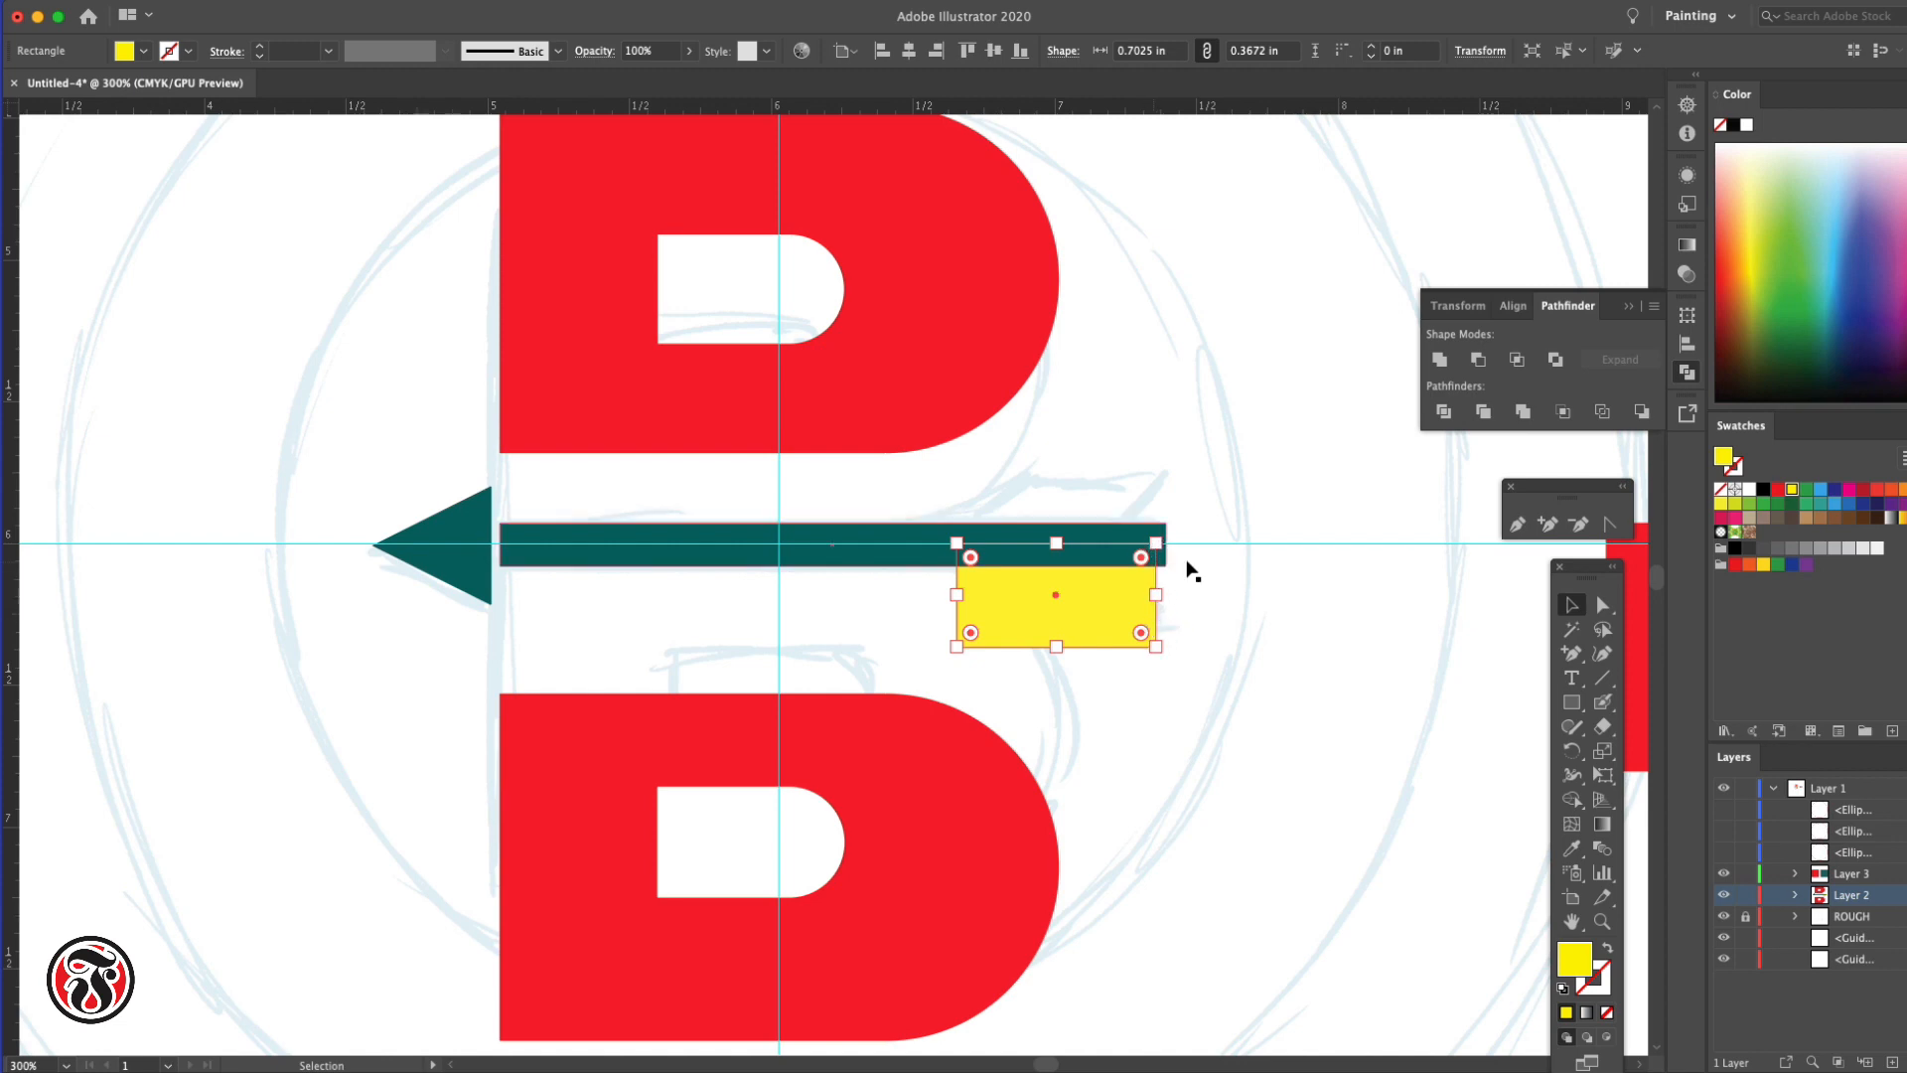
click(1602, 604)
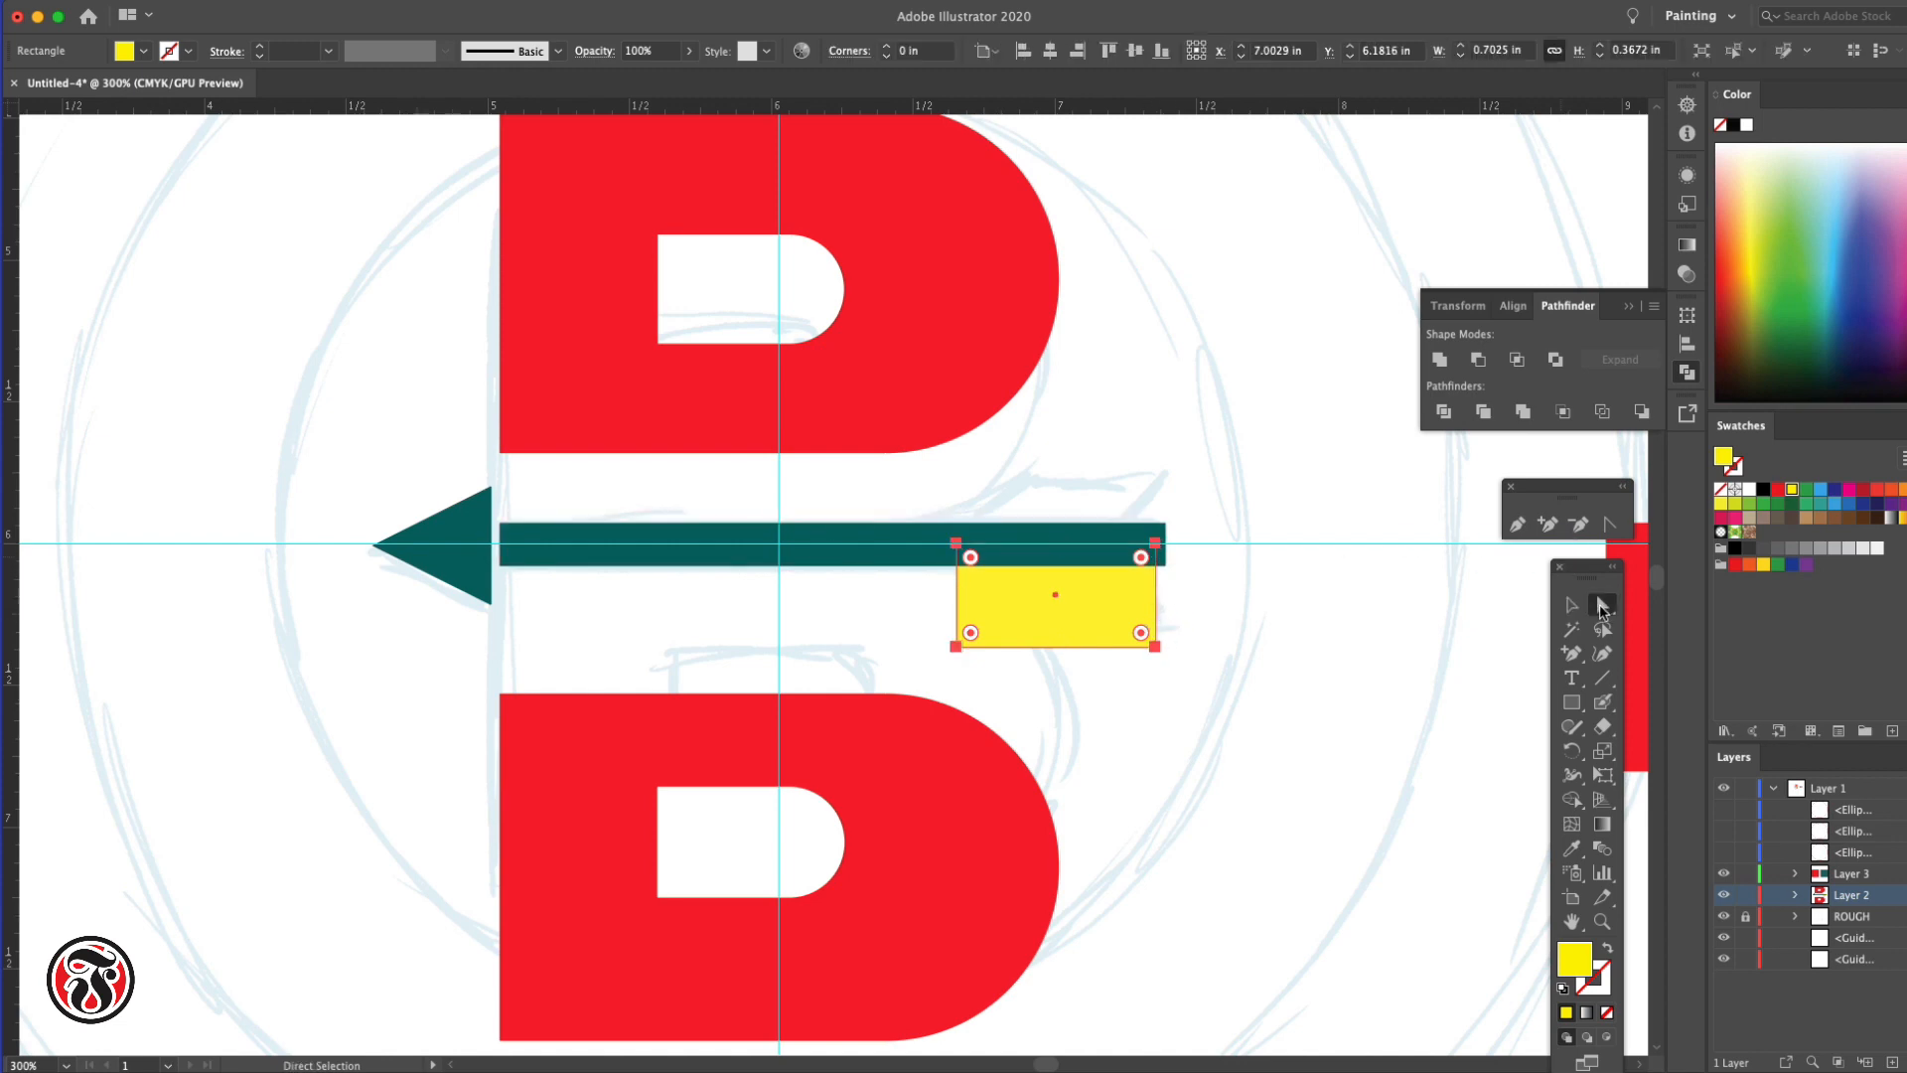
click(1148, 558)
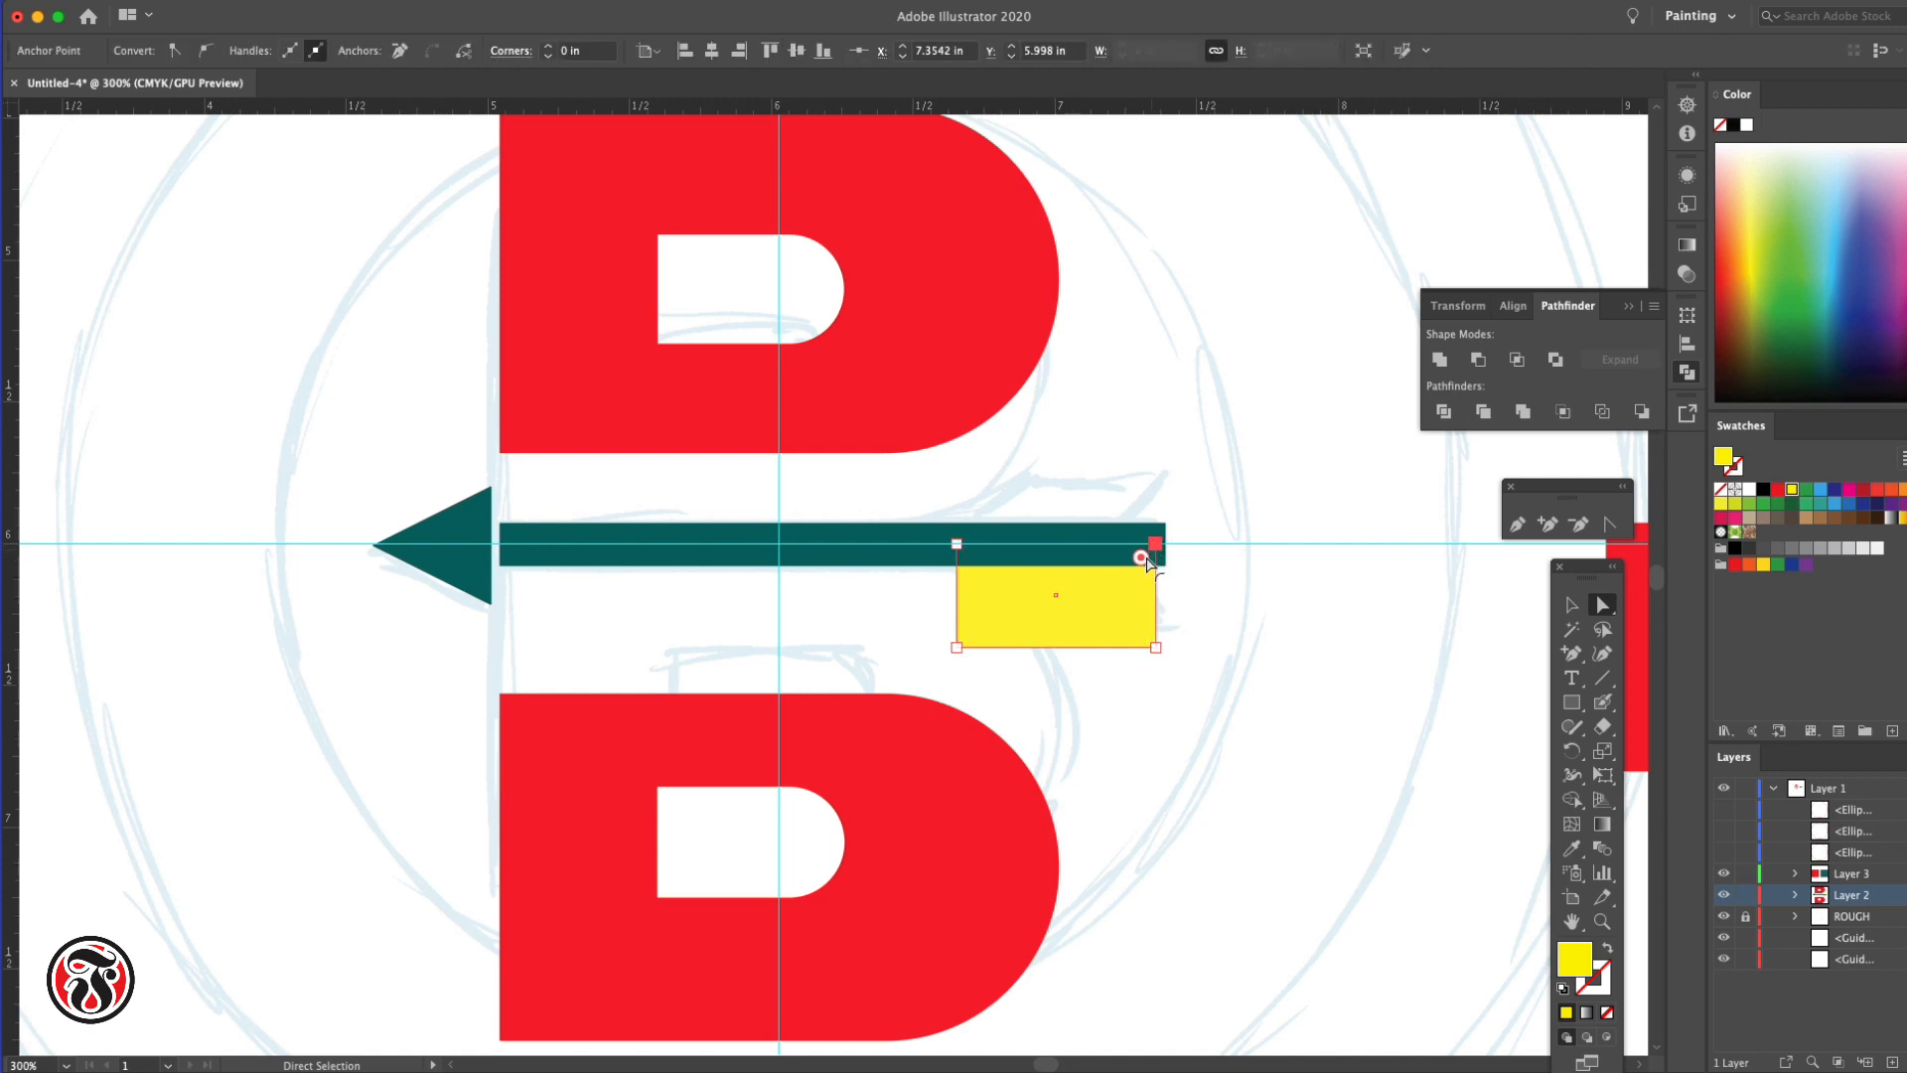
drag(1147, 559, 1056, 626)
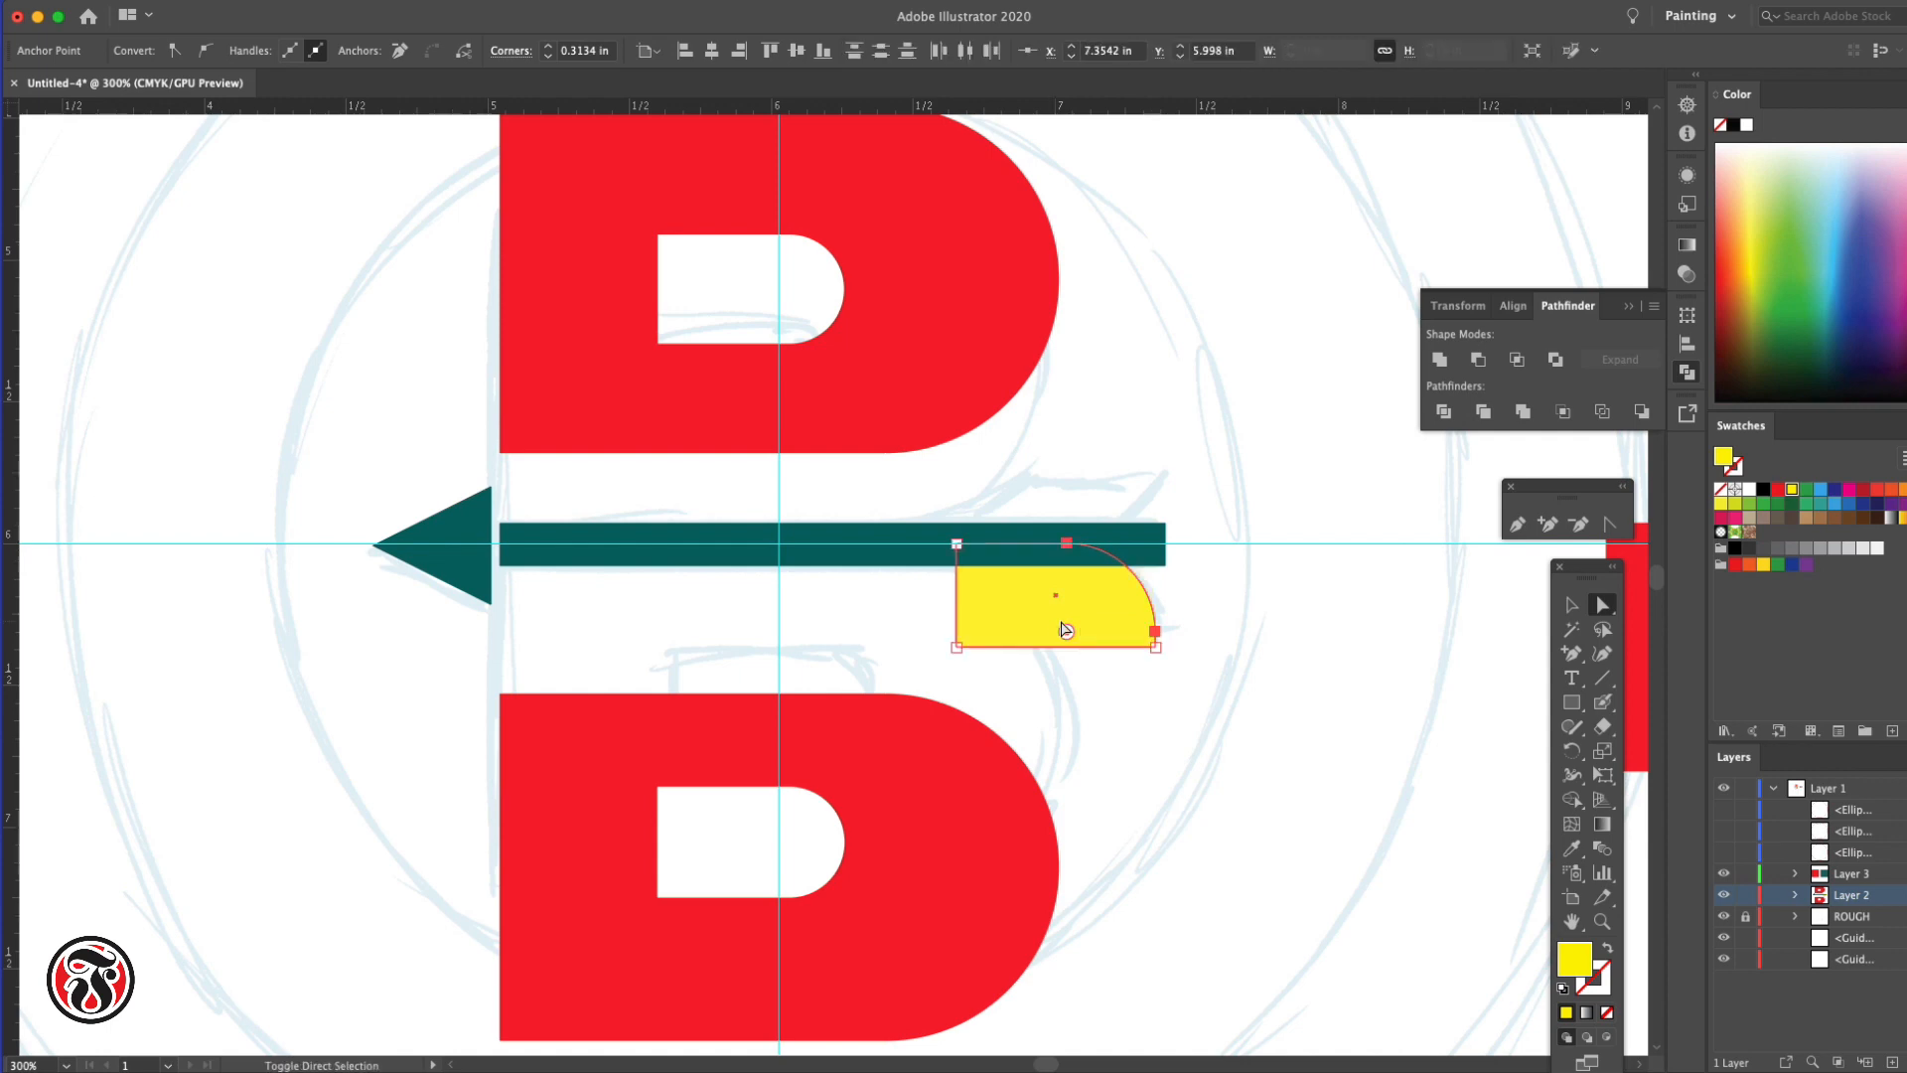
click(1570, 604)
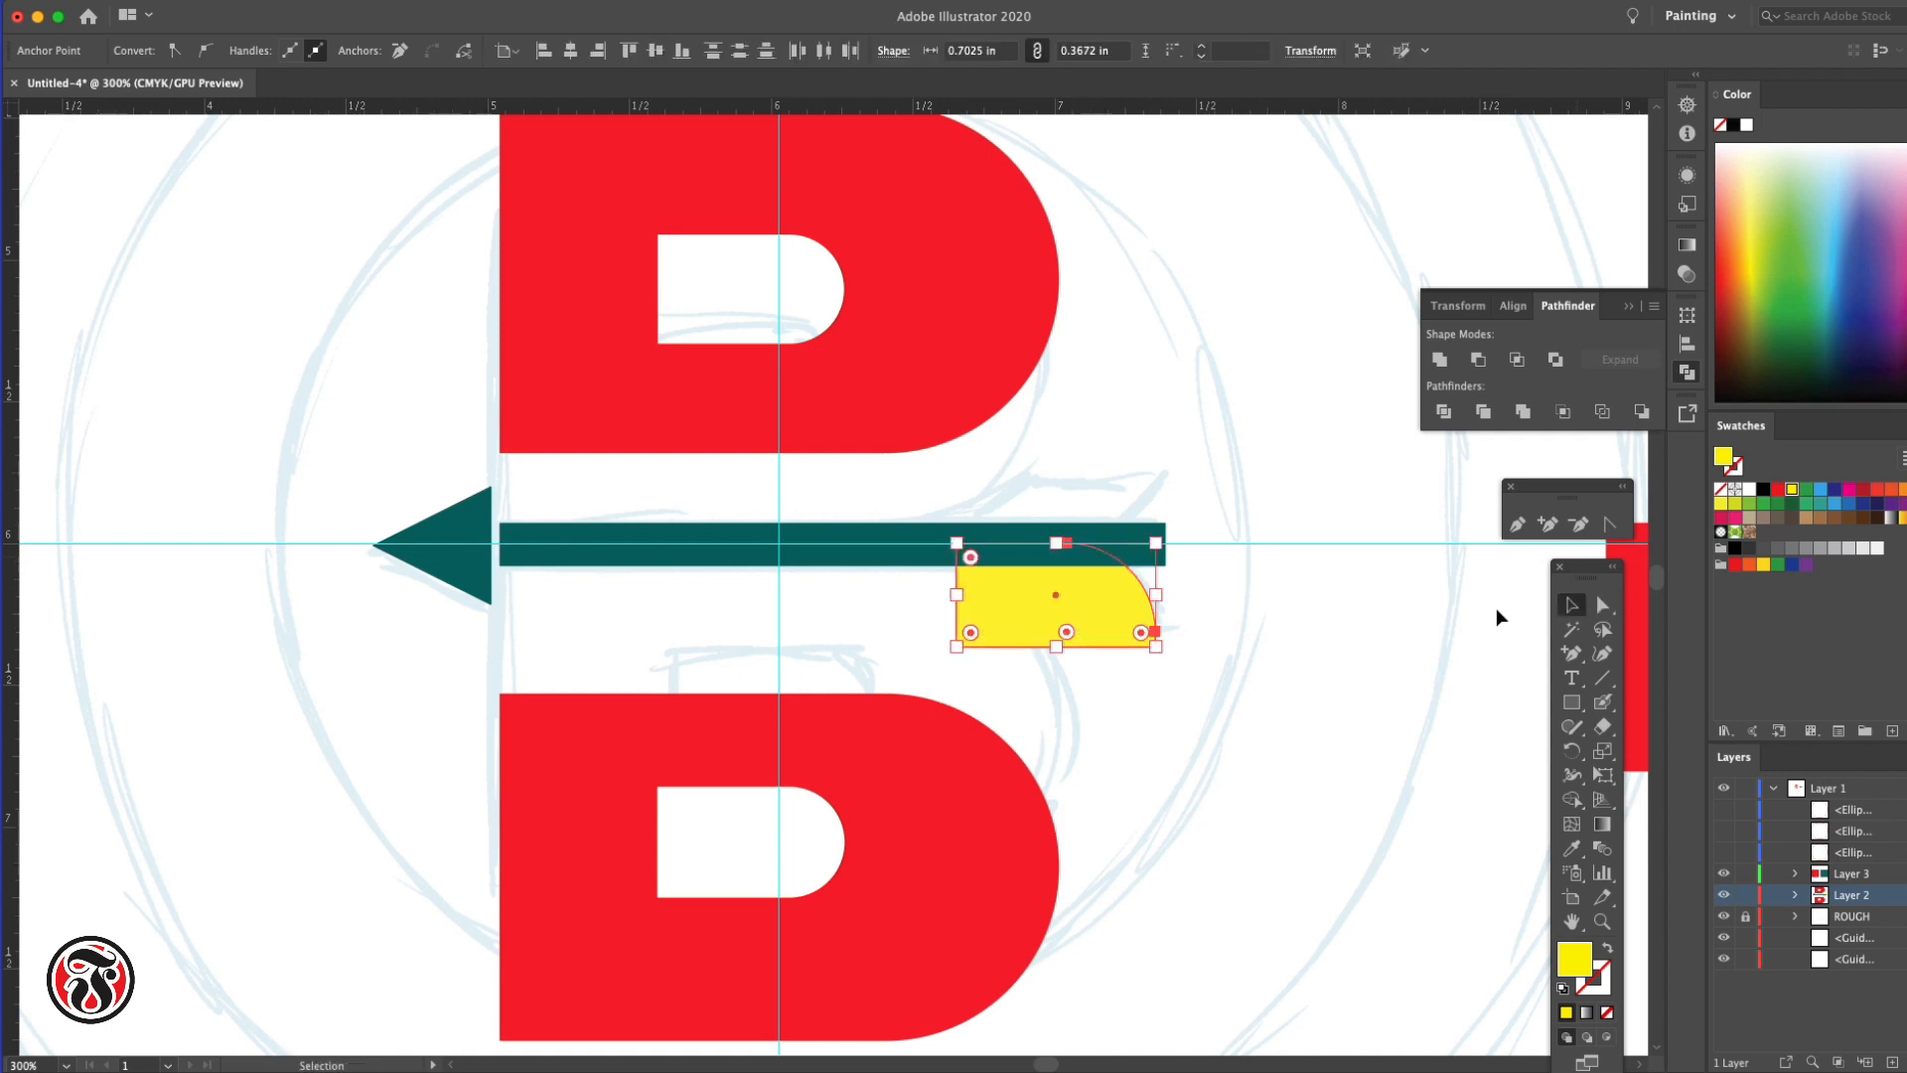
click(1327, 667)
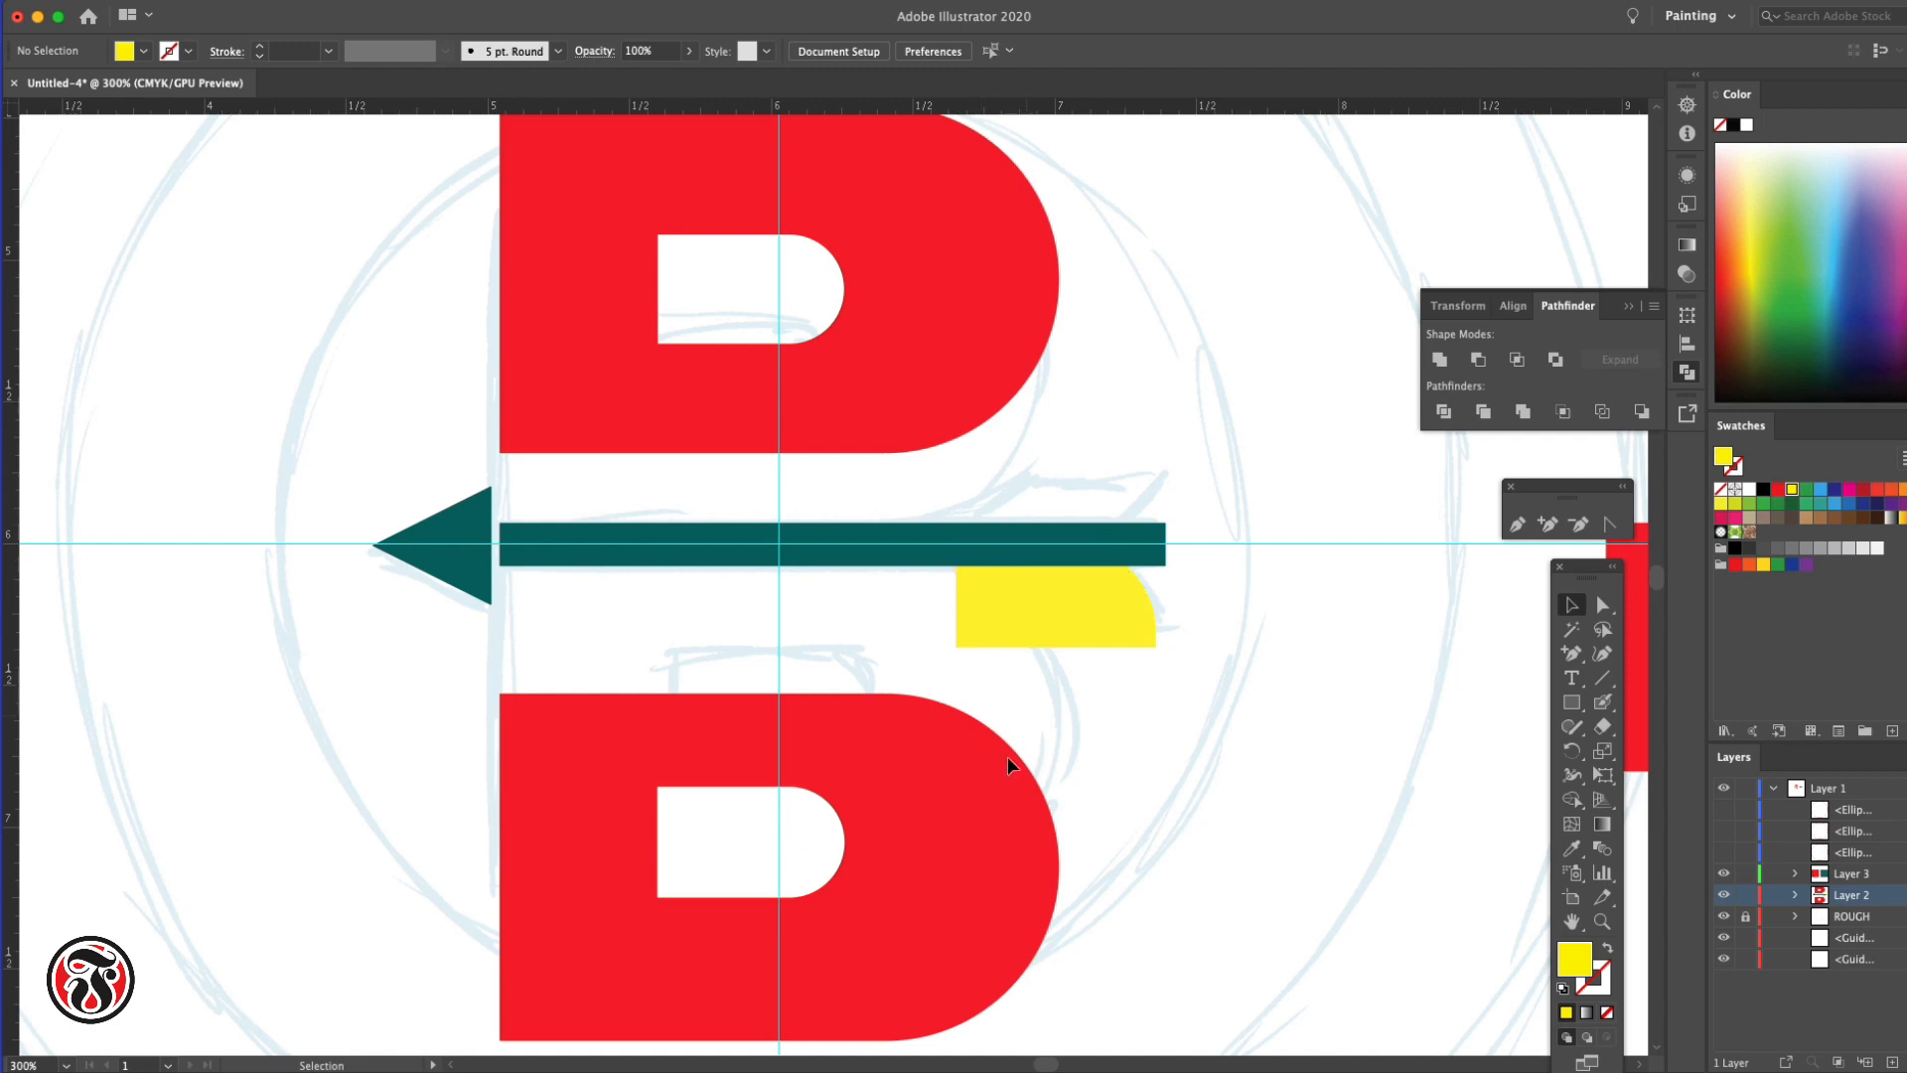
Duplicate the lower red half of the B straight upward so the copy's top edge sits on the horizontal guide
click(913, 815)
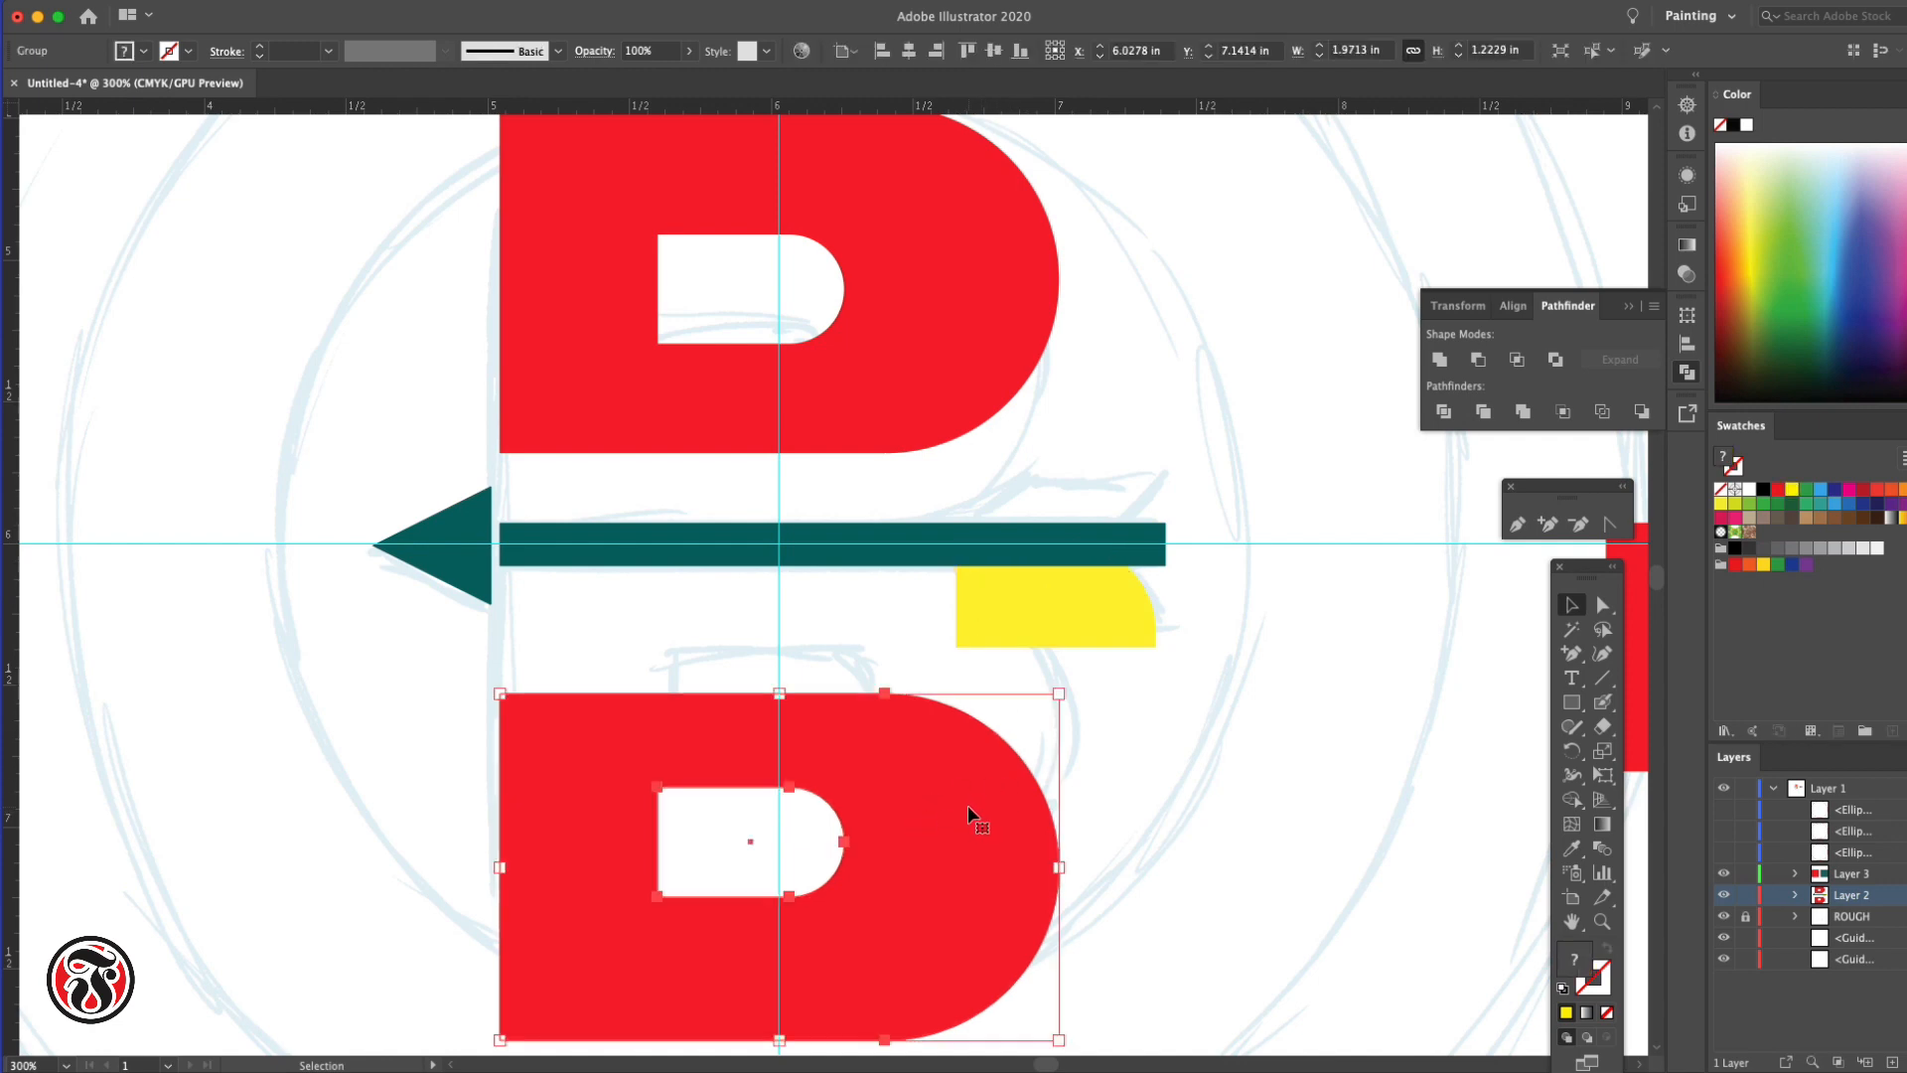
key(super)
key(super)
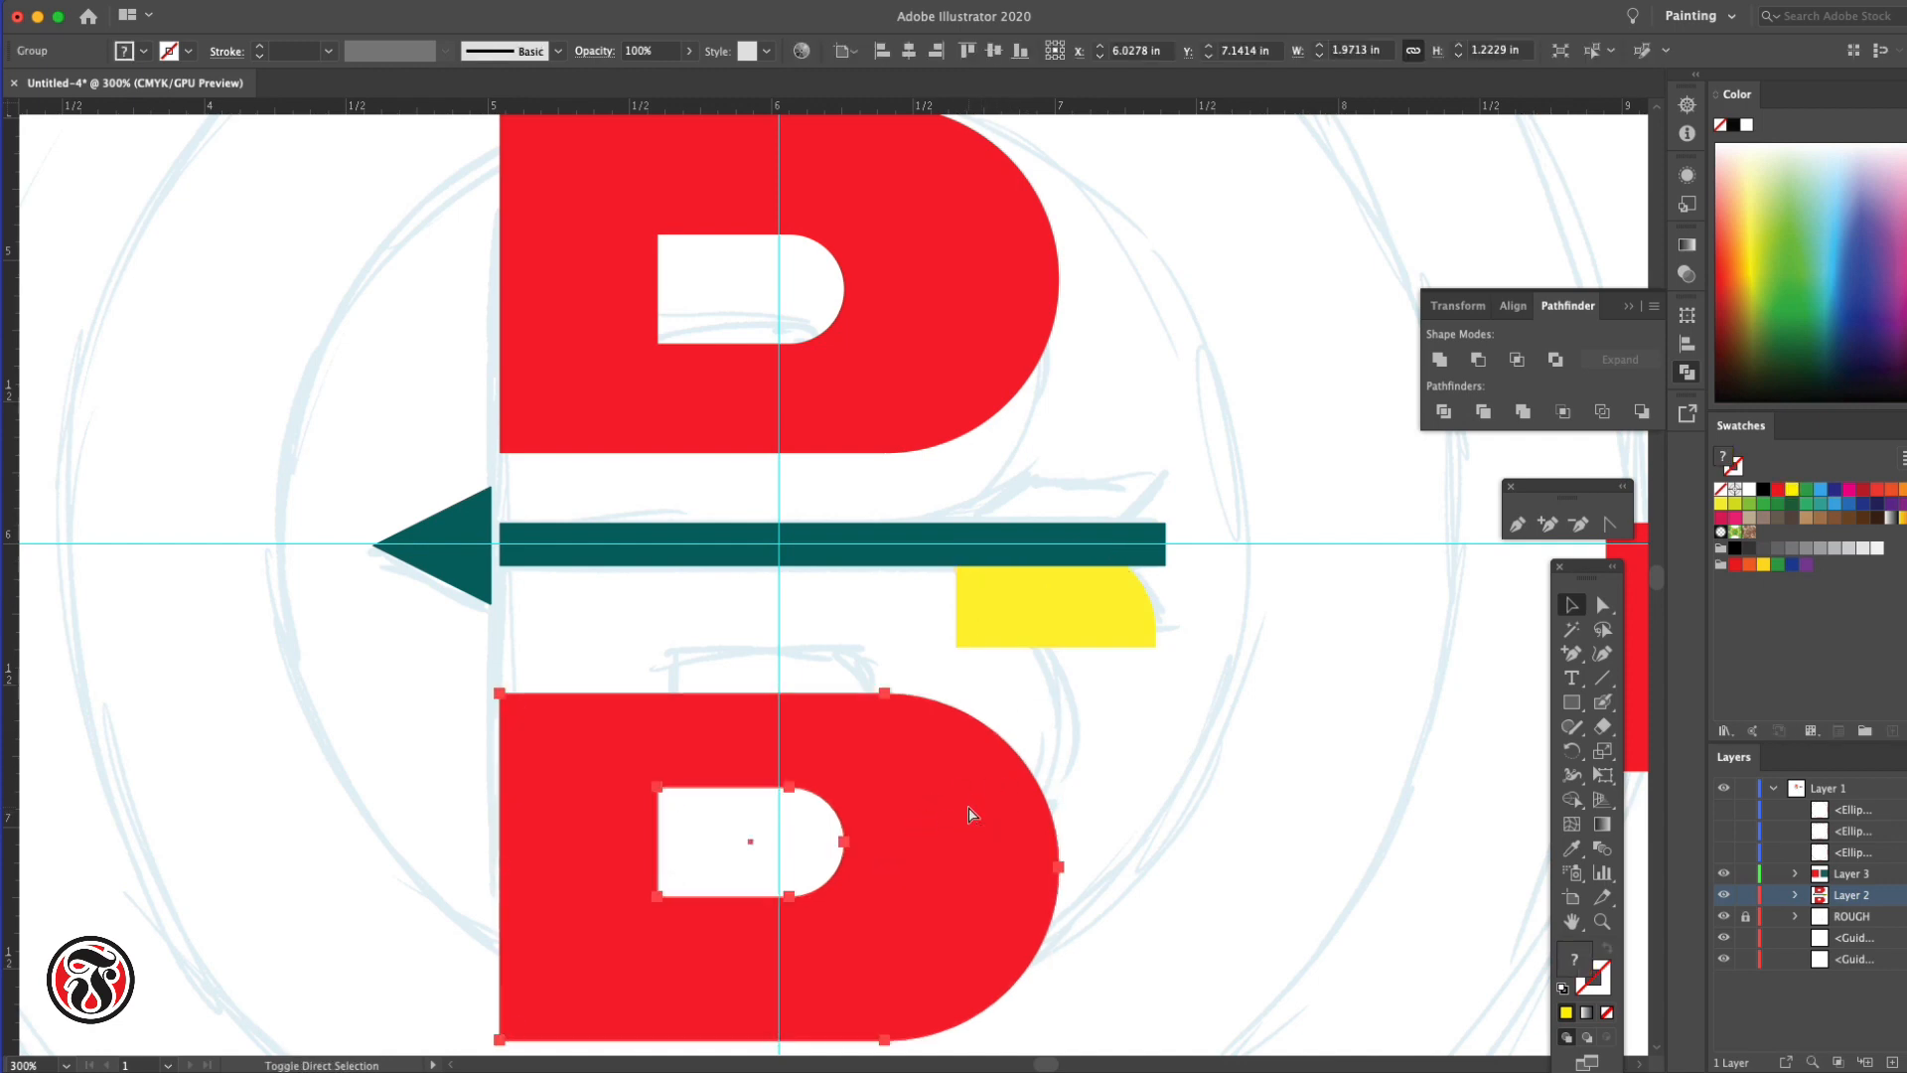
drag(973, 805, 975, 677)
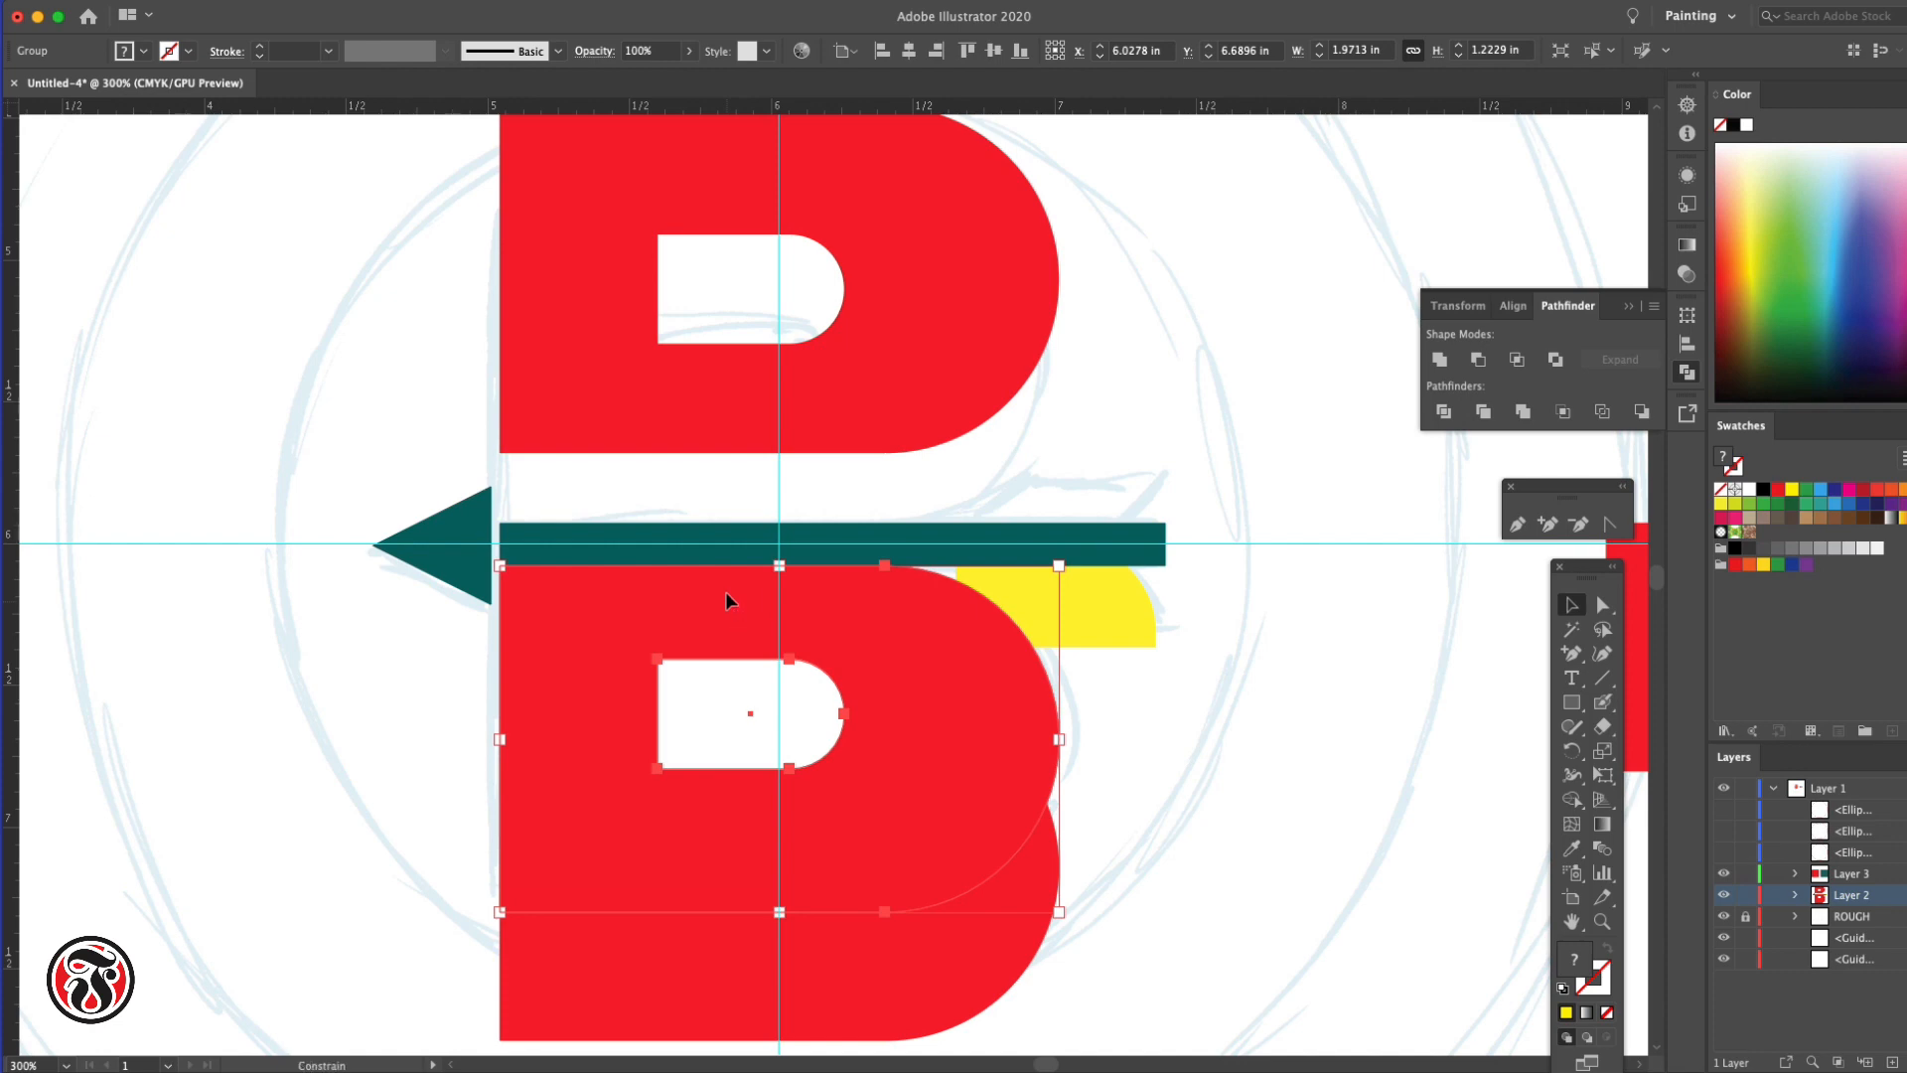
drag(725, 600, 725, 586)
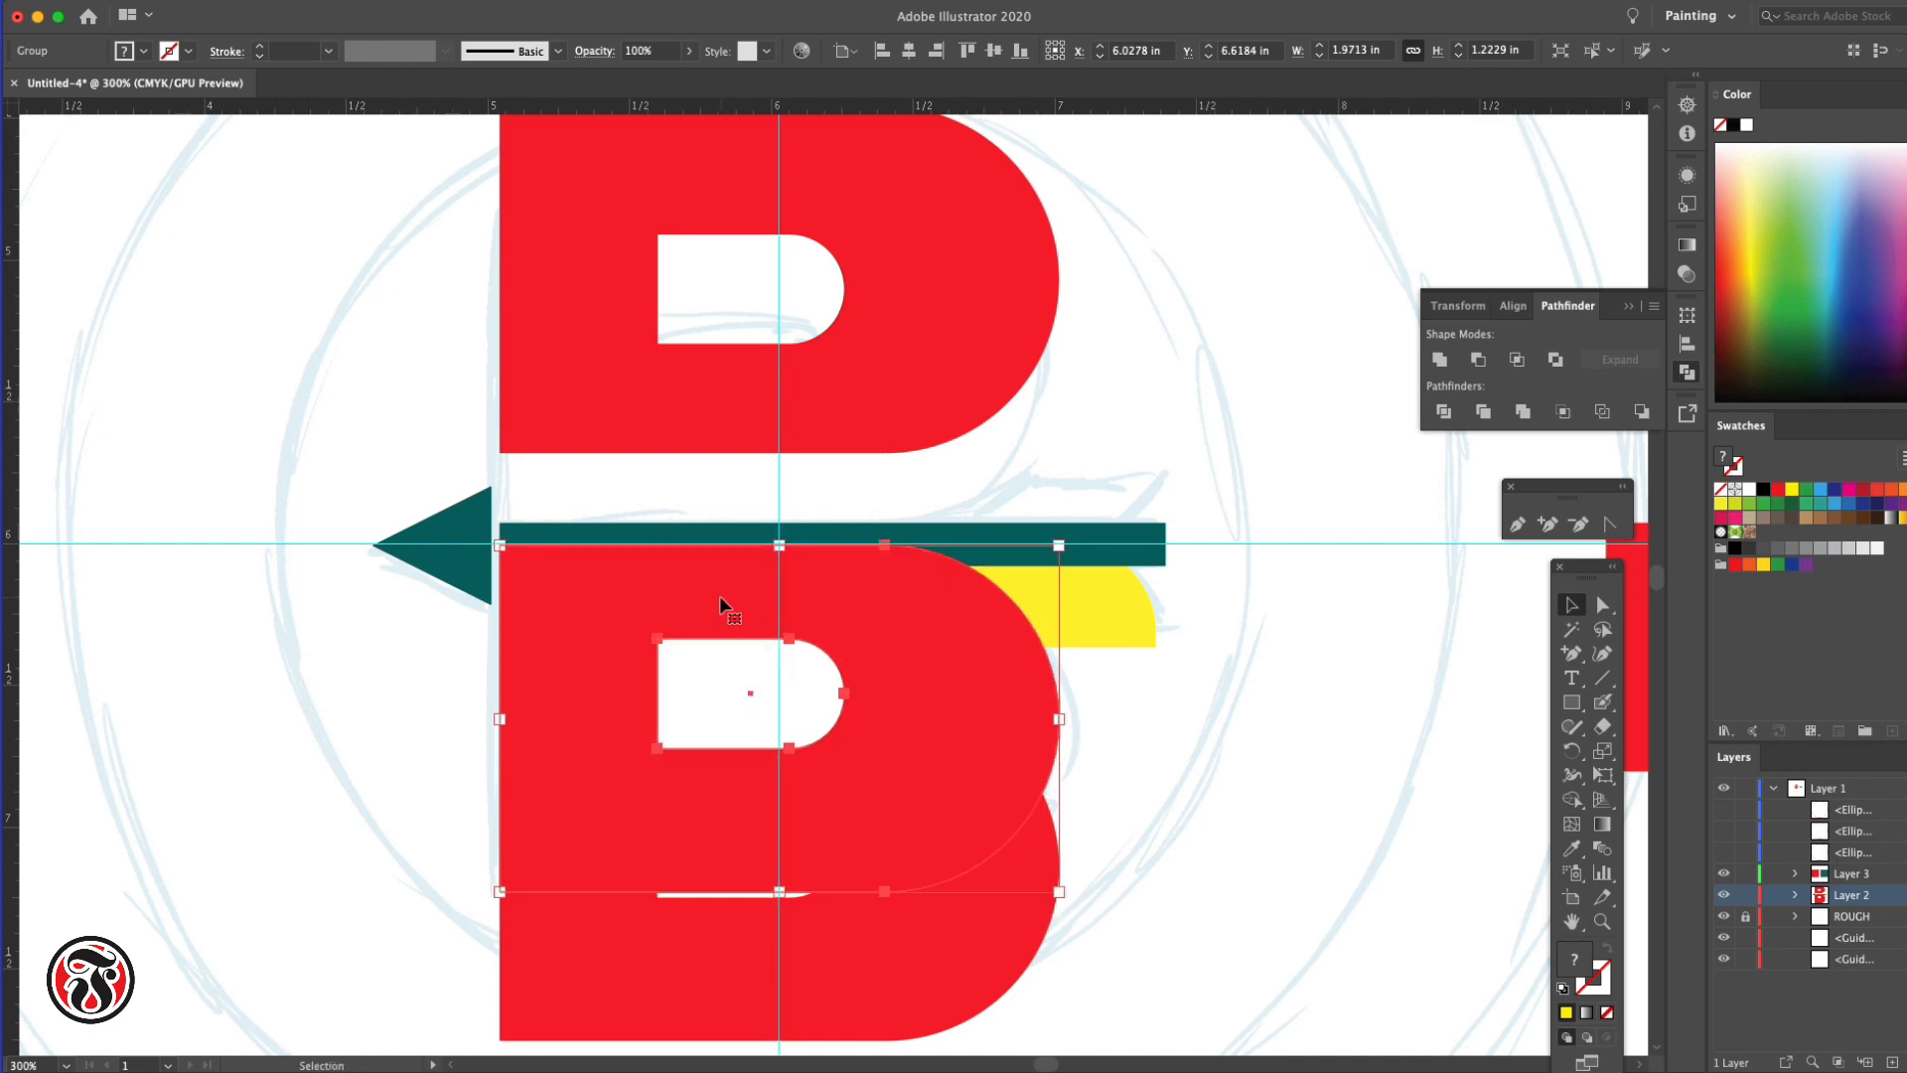
Bring the teal arrow shaft in front of the duplicated red half
click(1019, 537)
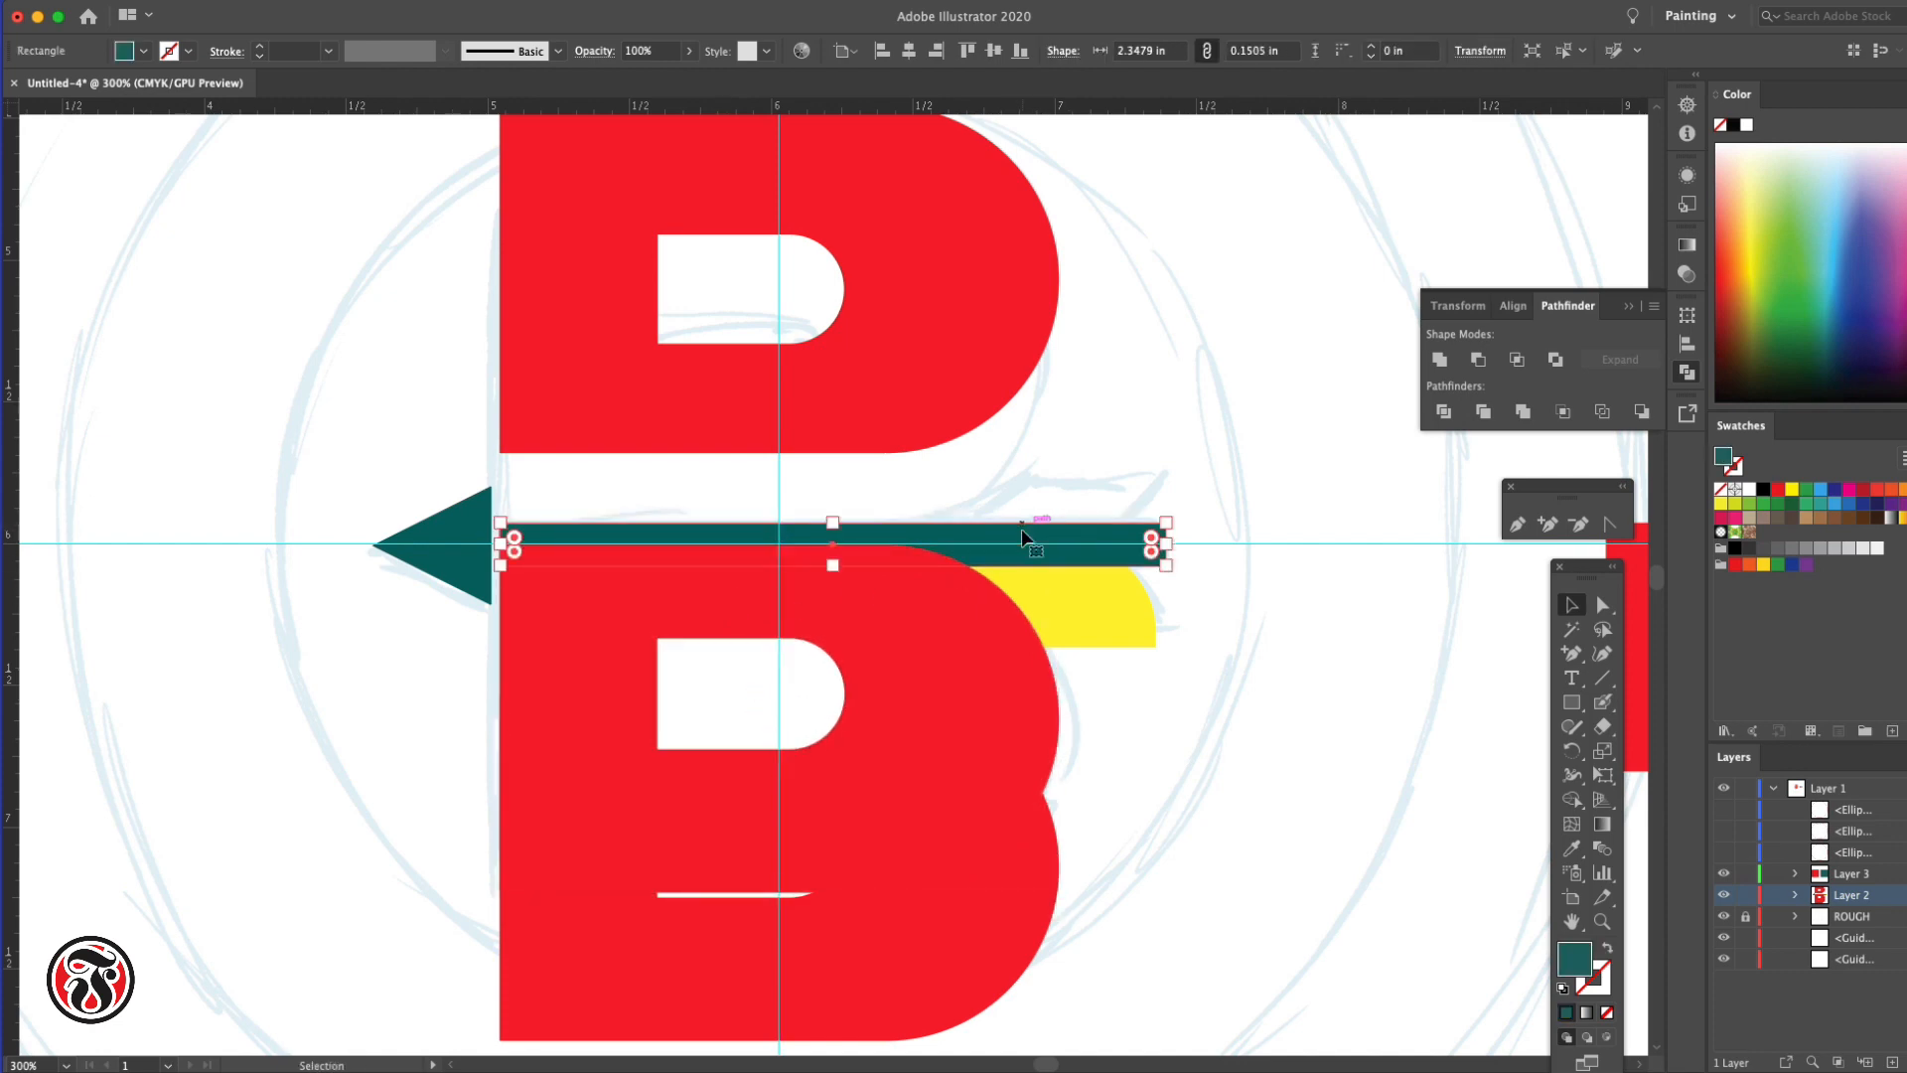
key(super)
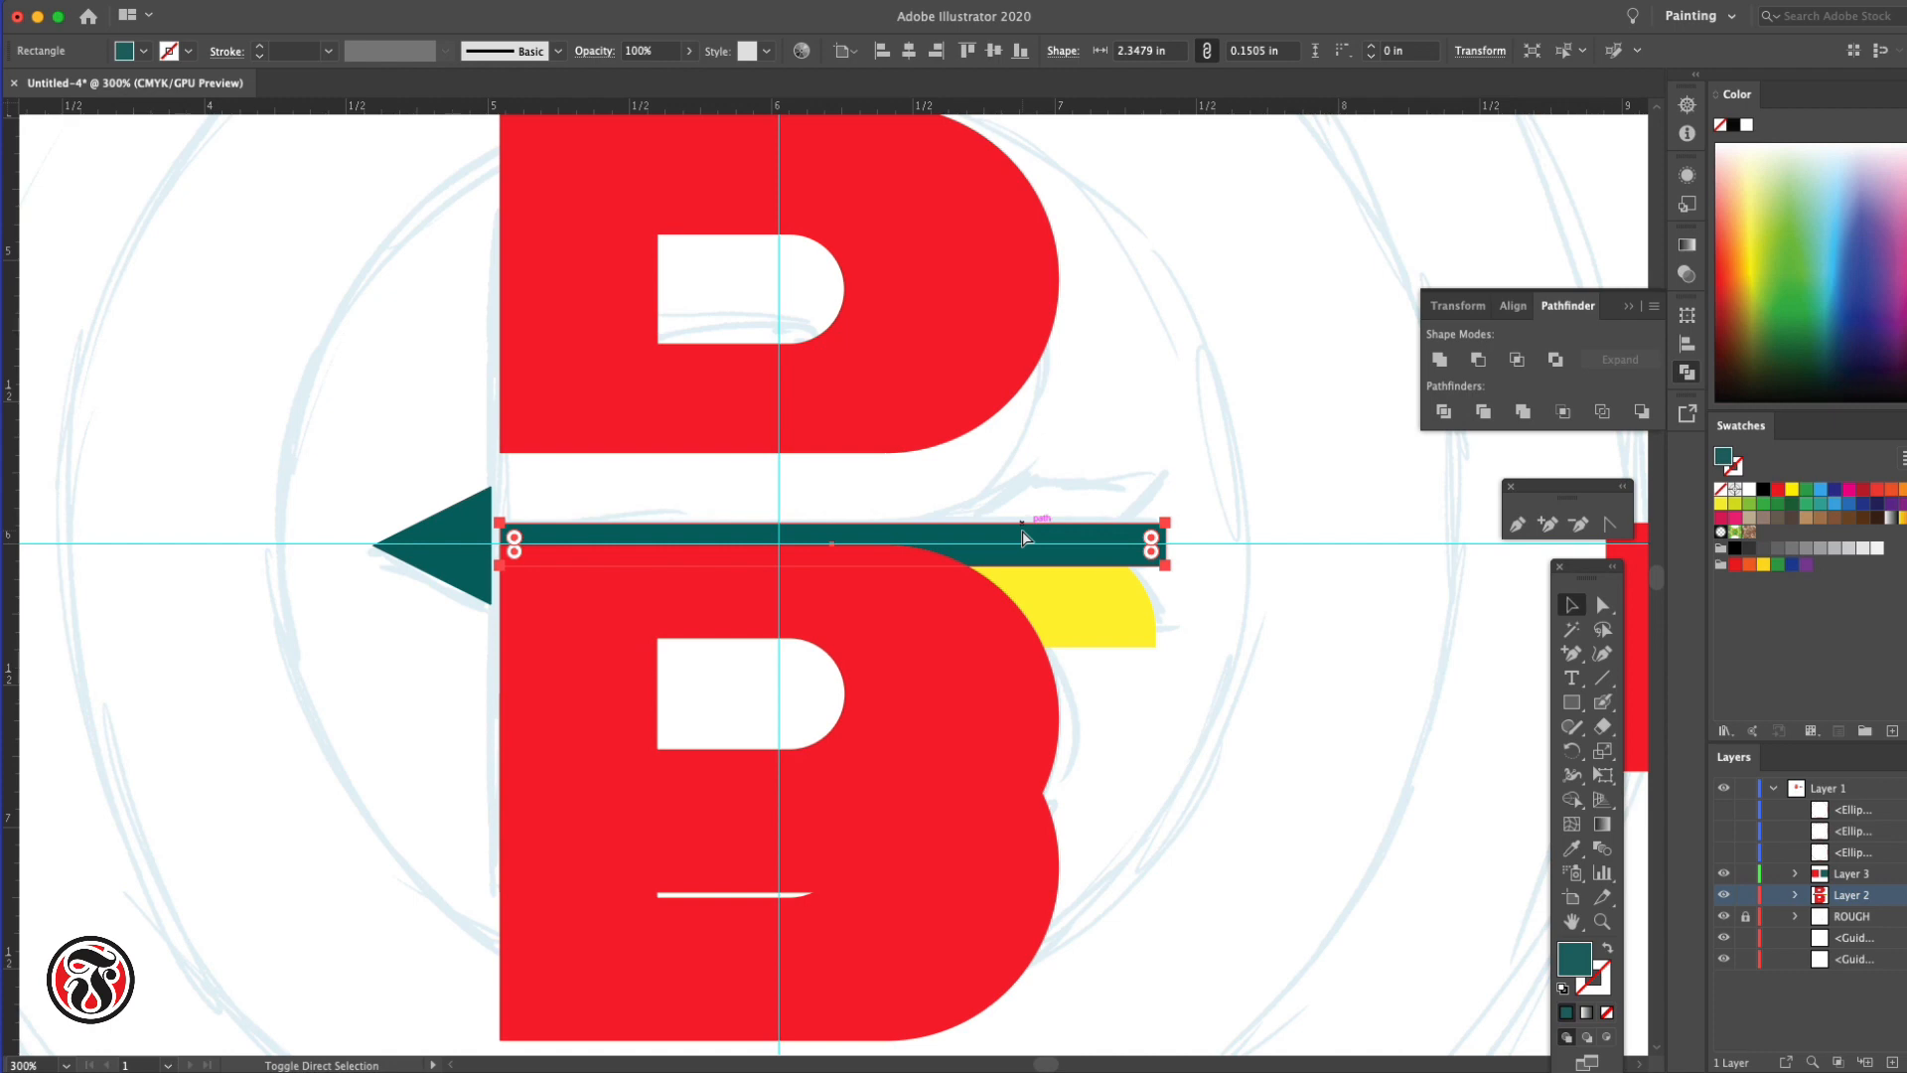
key(super+bracketleft)
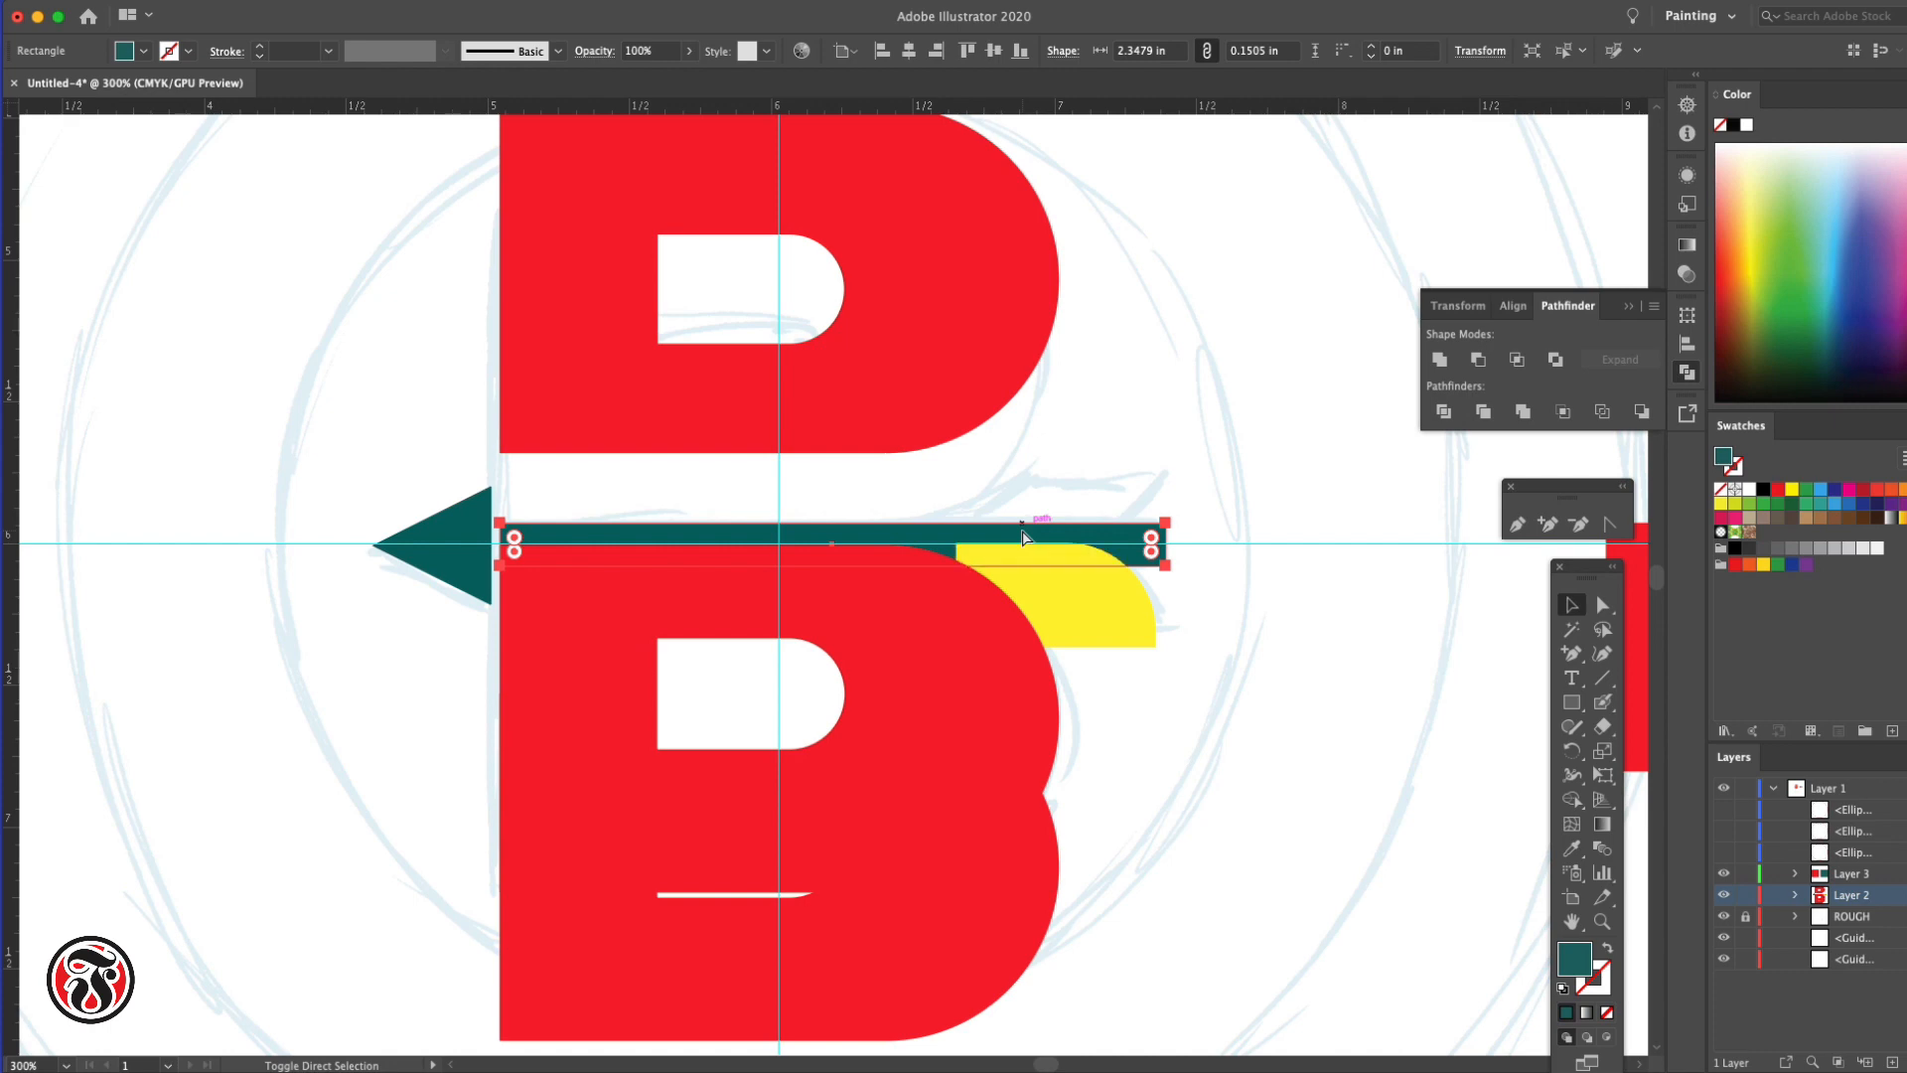
key(super+bracketright)
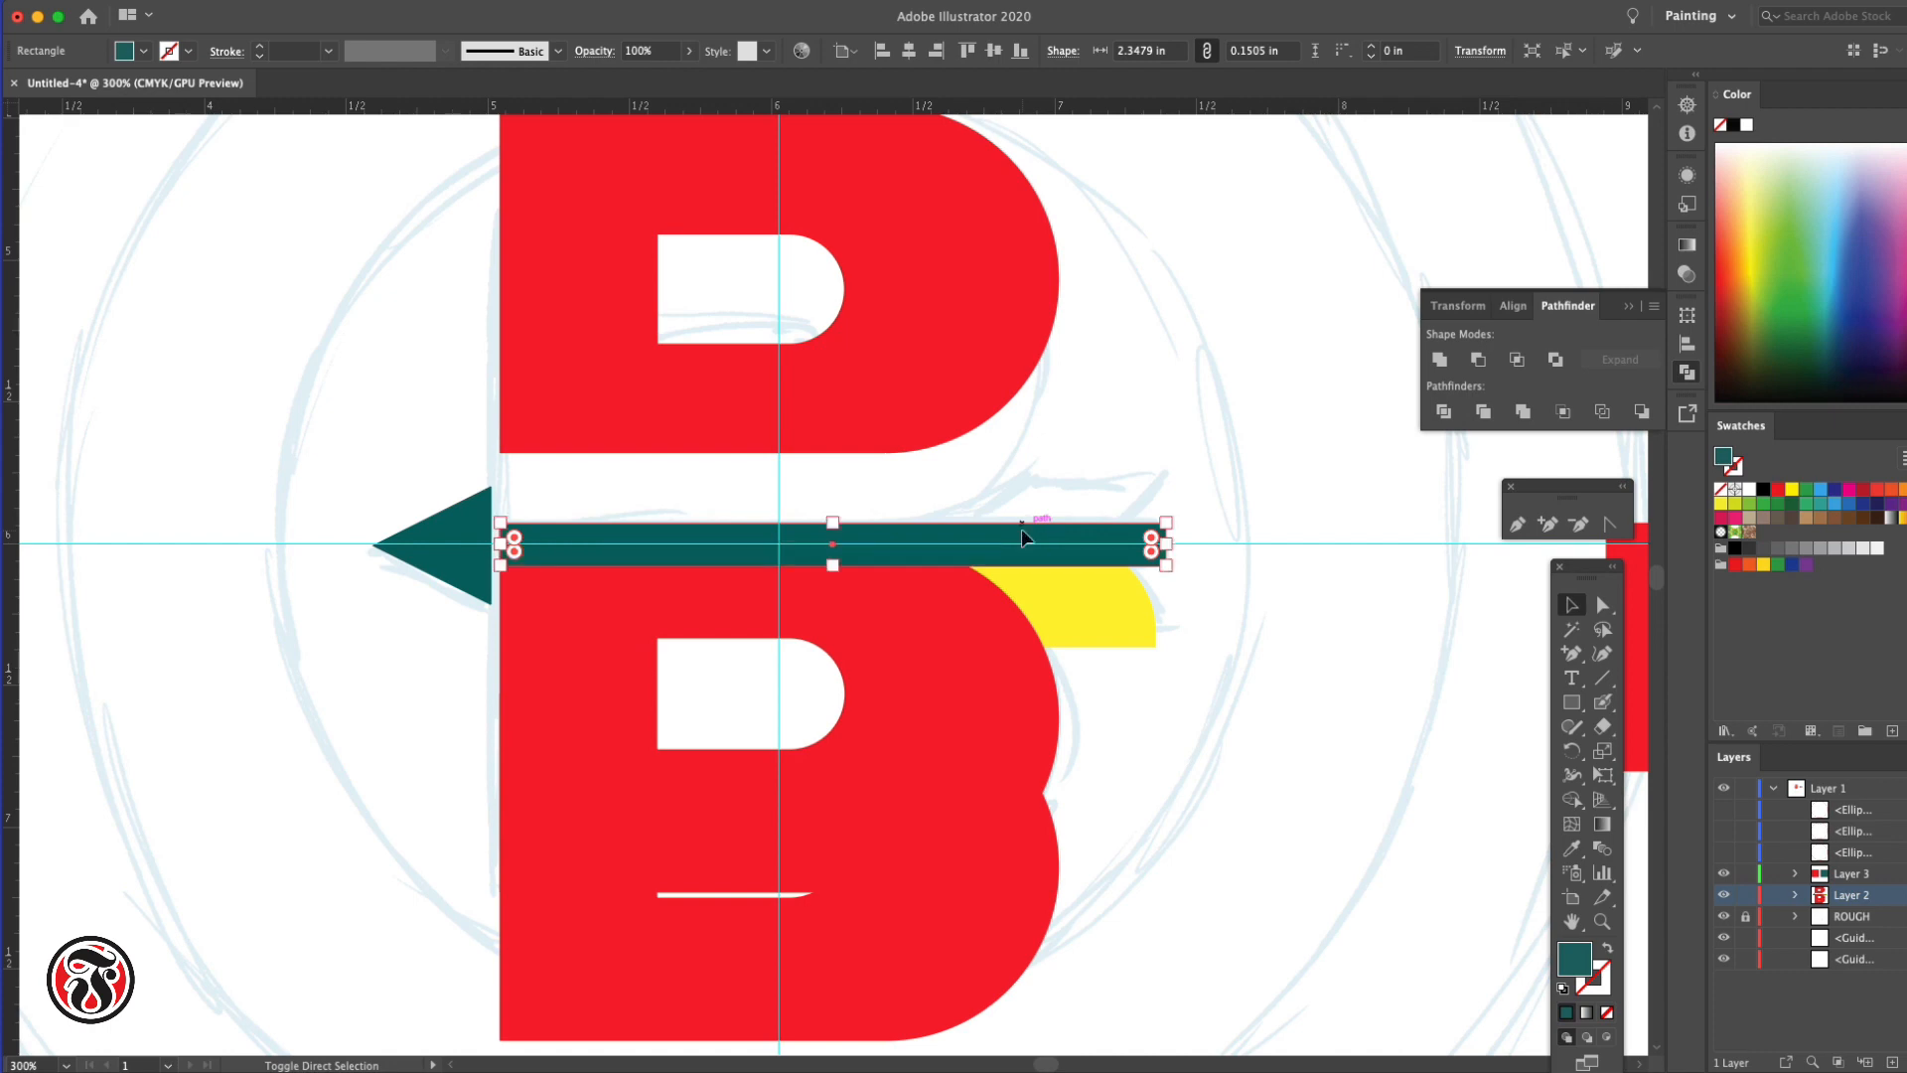
scroll(1021, 528, down, 1)
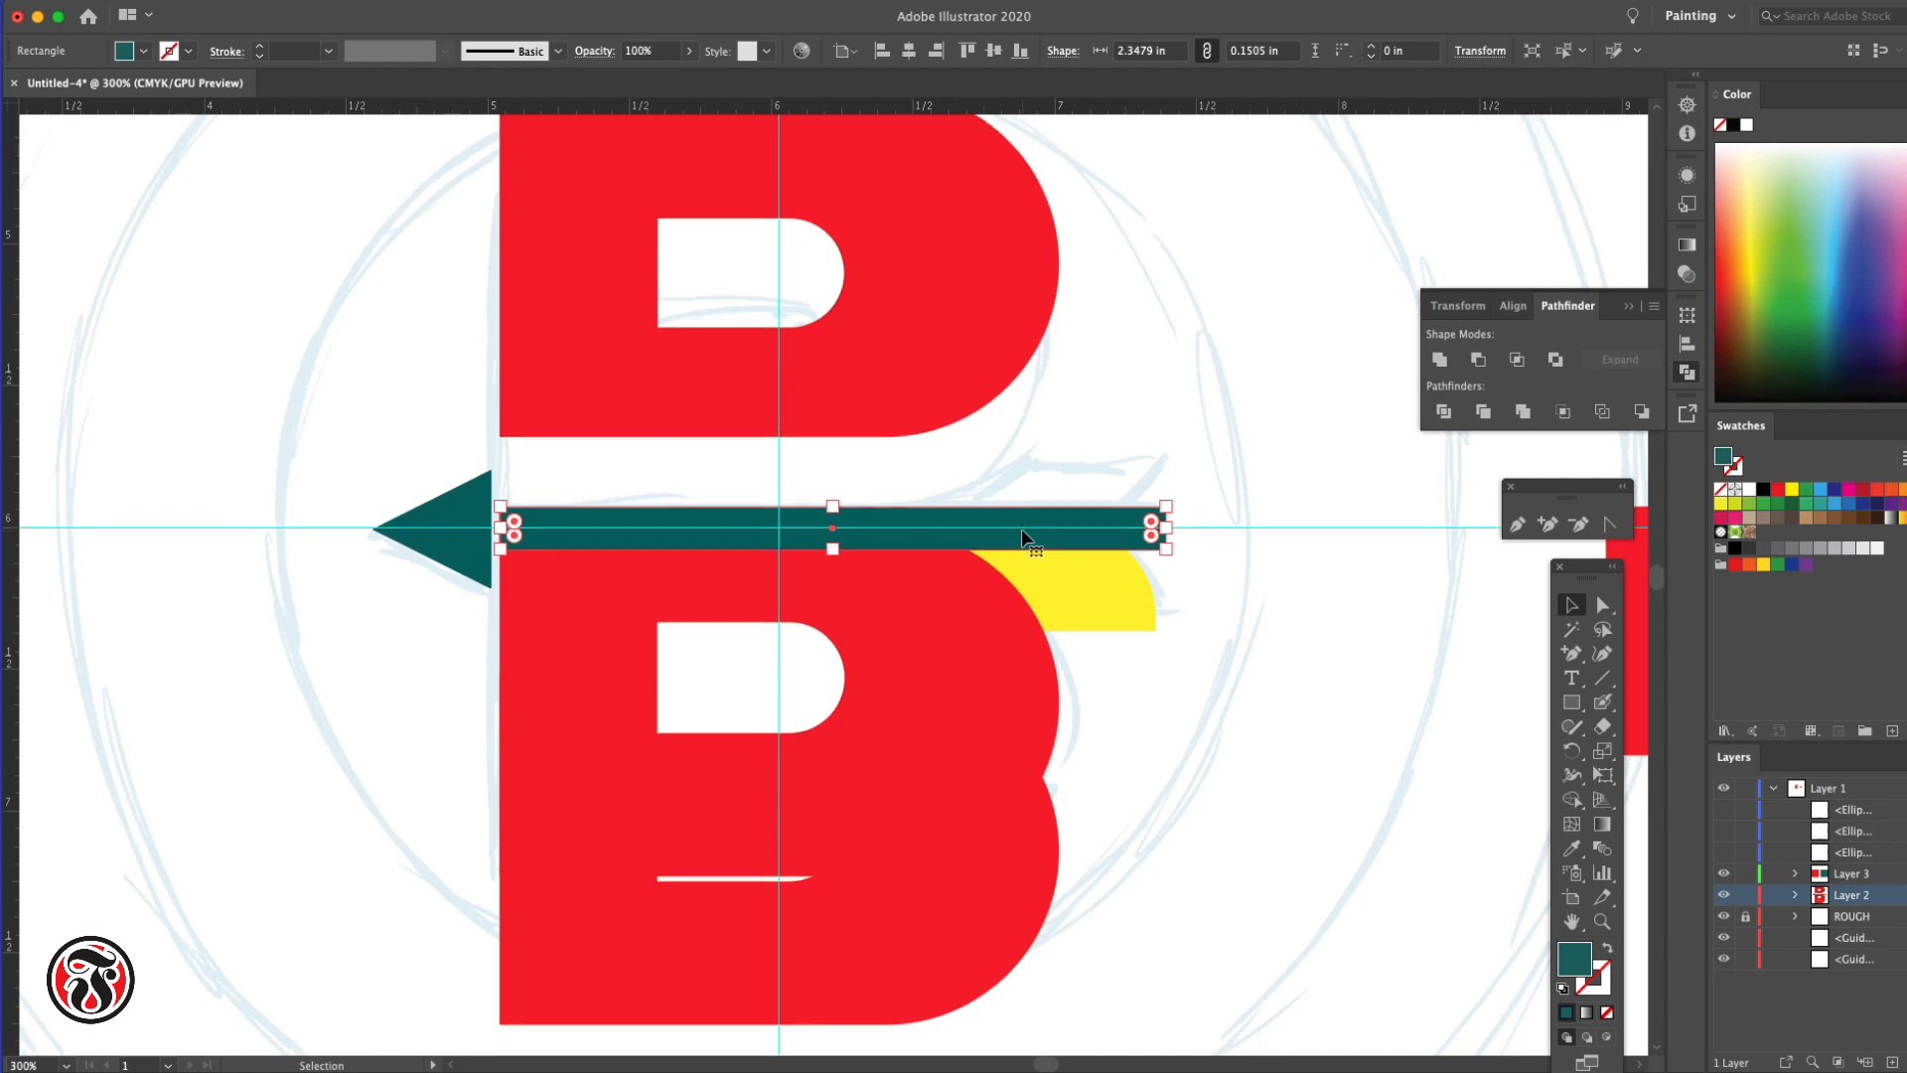
Move the lower red half and its duplicate down, clear of the yellow fletching shape
click(937, 926)
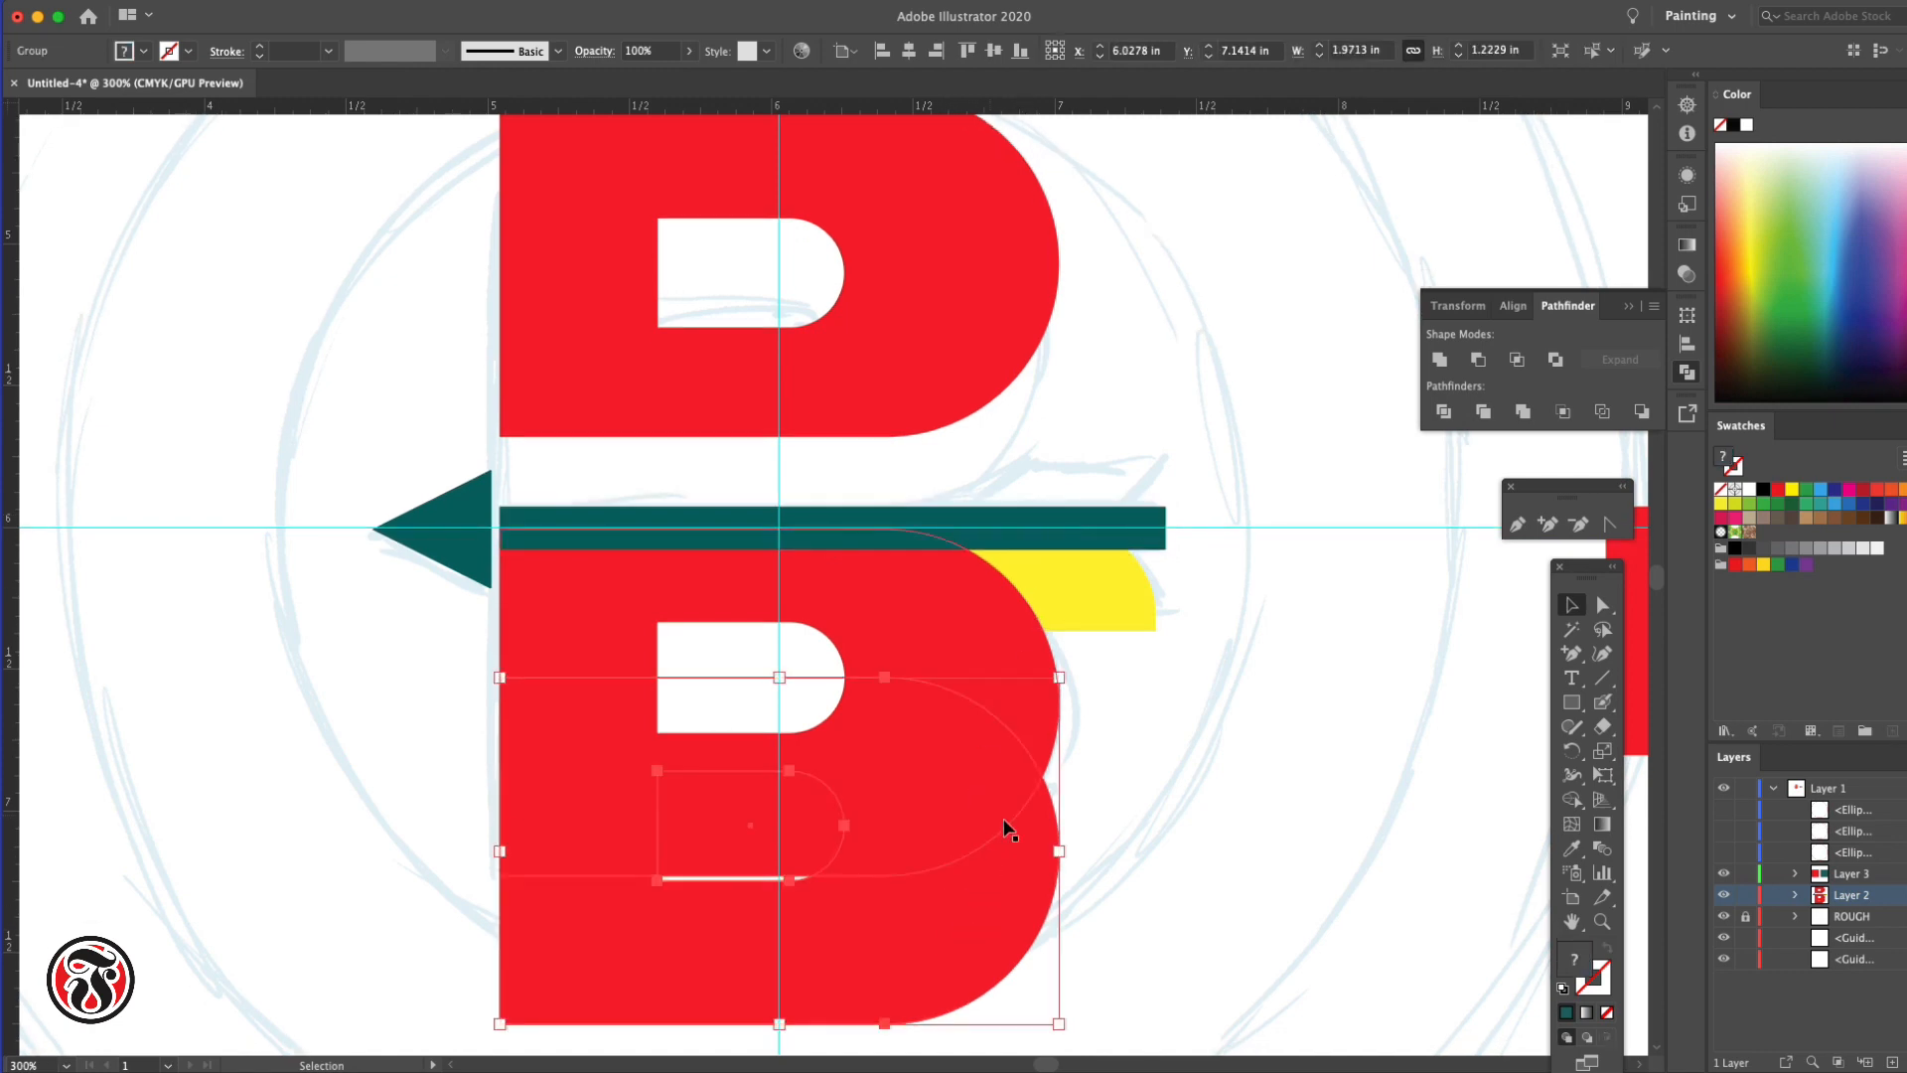
drag(1028, 855, 971, 974)
key(a)
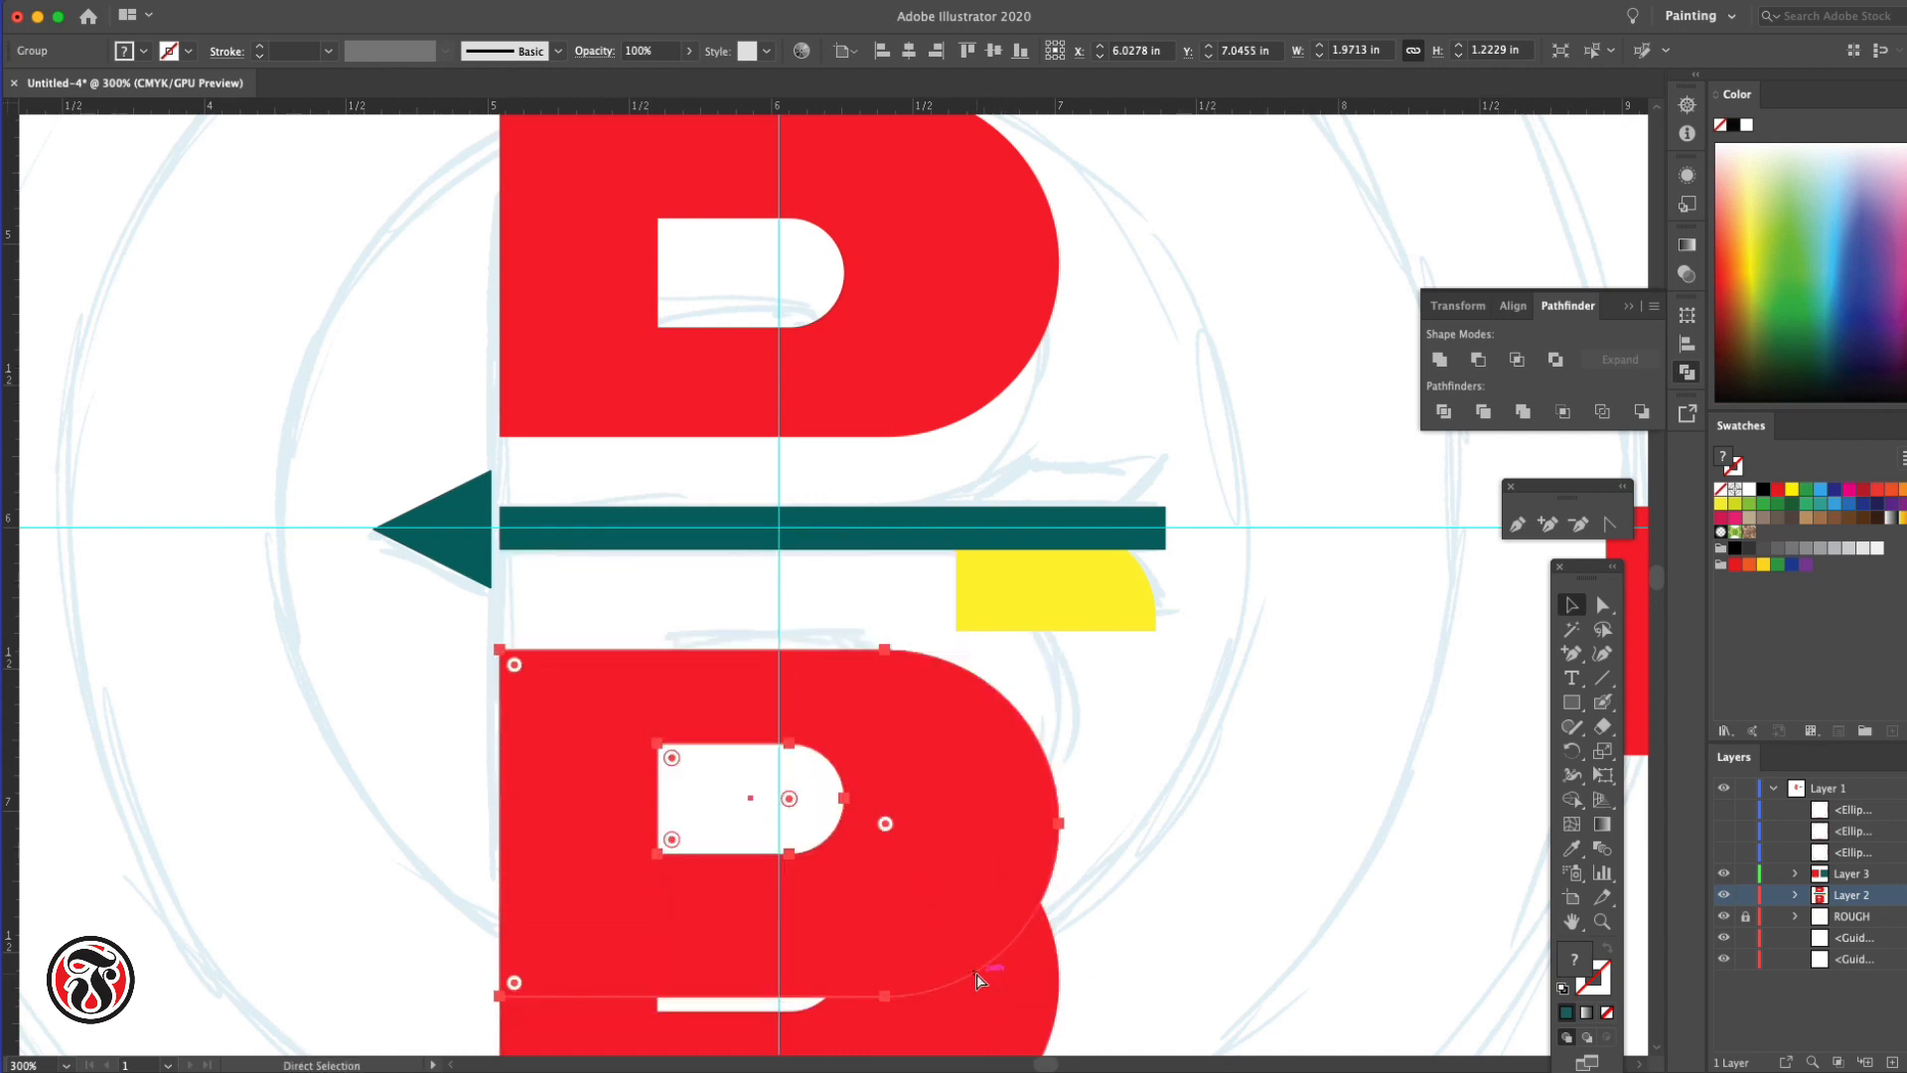
Undo the last move of the upper duplicated red half and move the lowest red half straight down to about Y 8.12 in
key(super+z)
key(v)
scroll(1235, 844, down, 3)
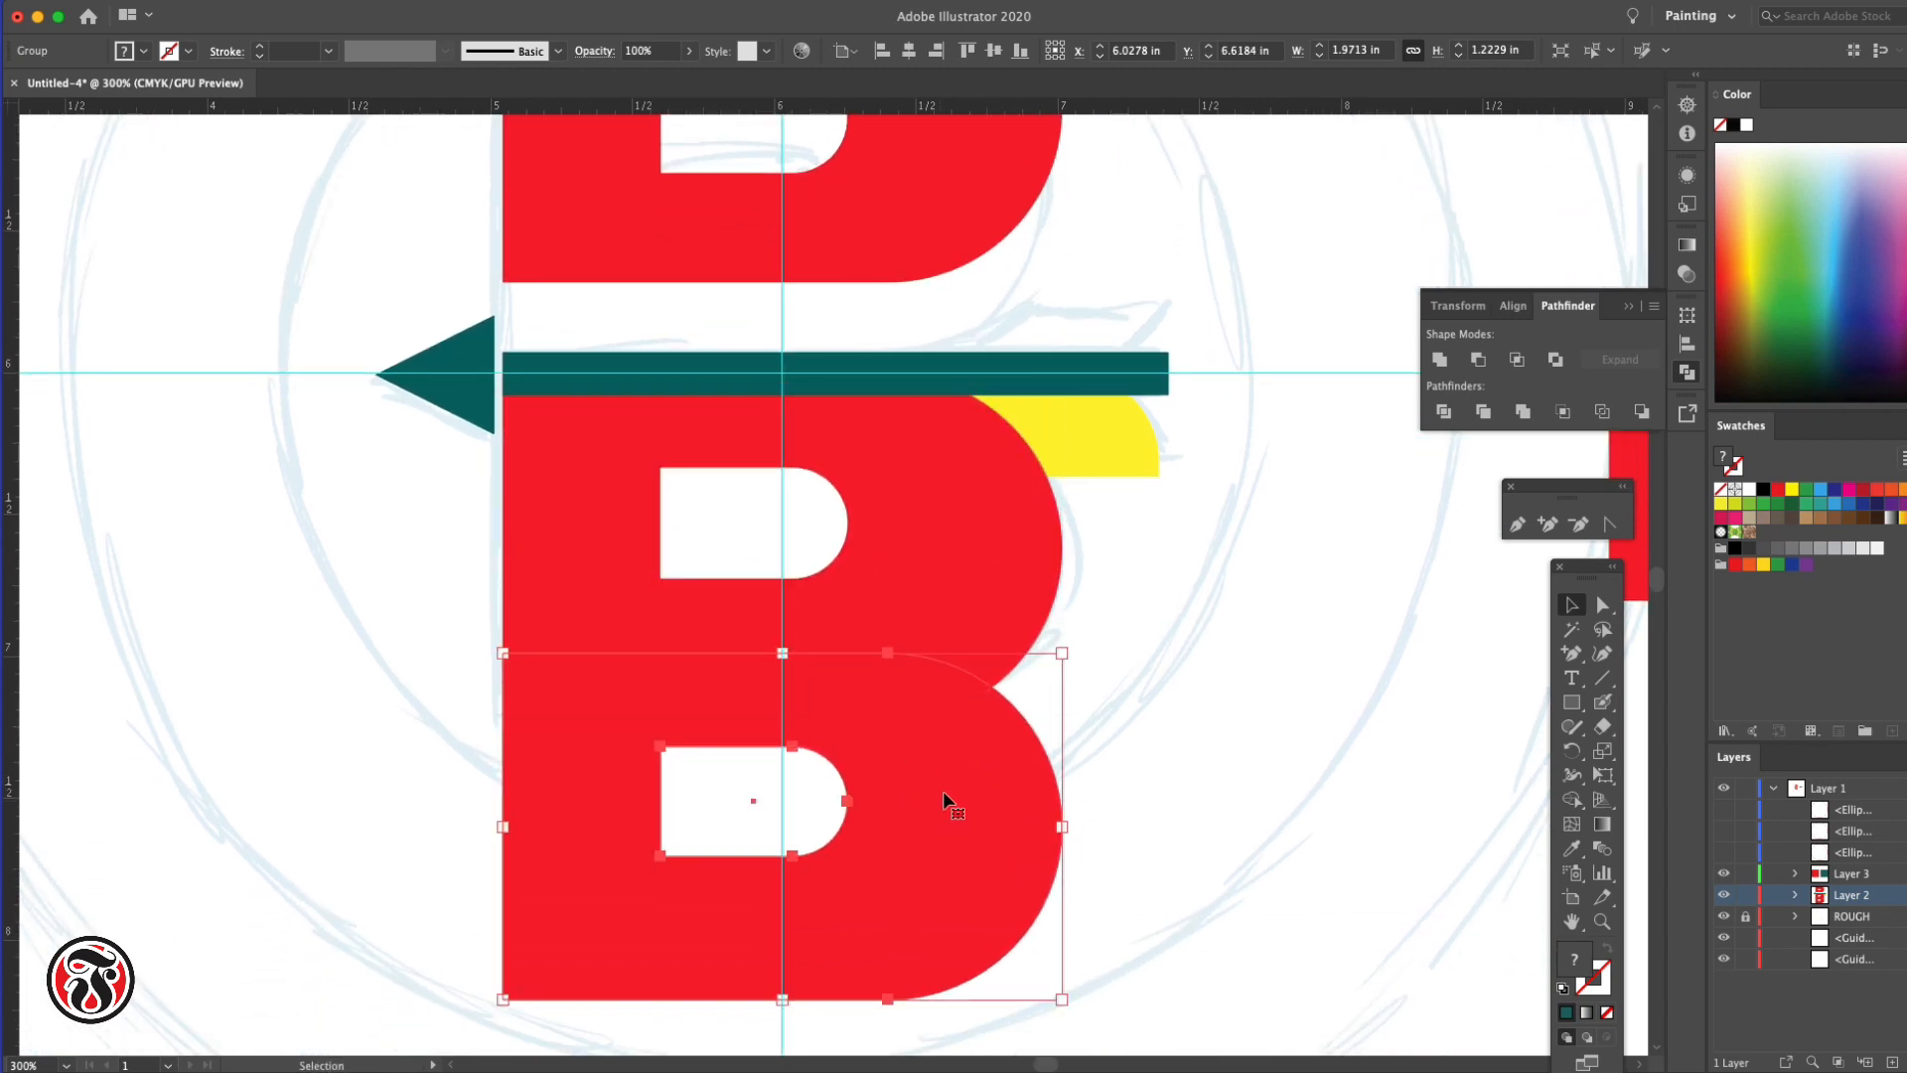
drag(943, 793, 939, 924)
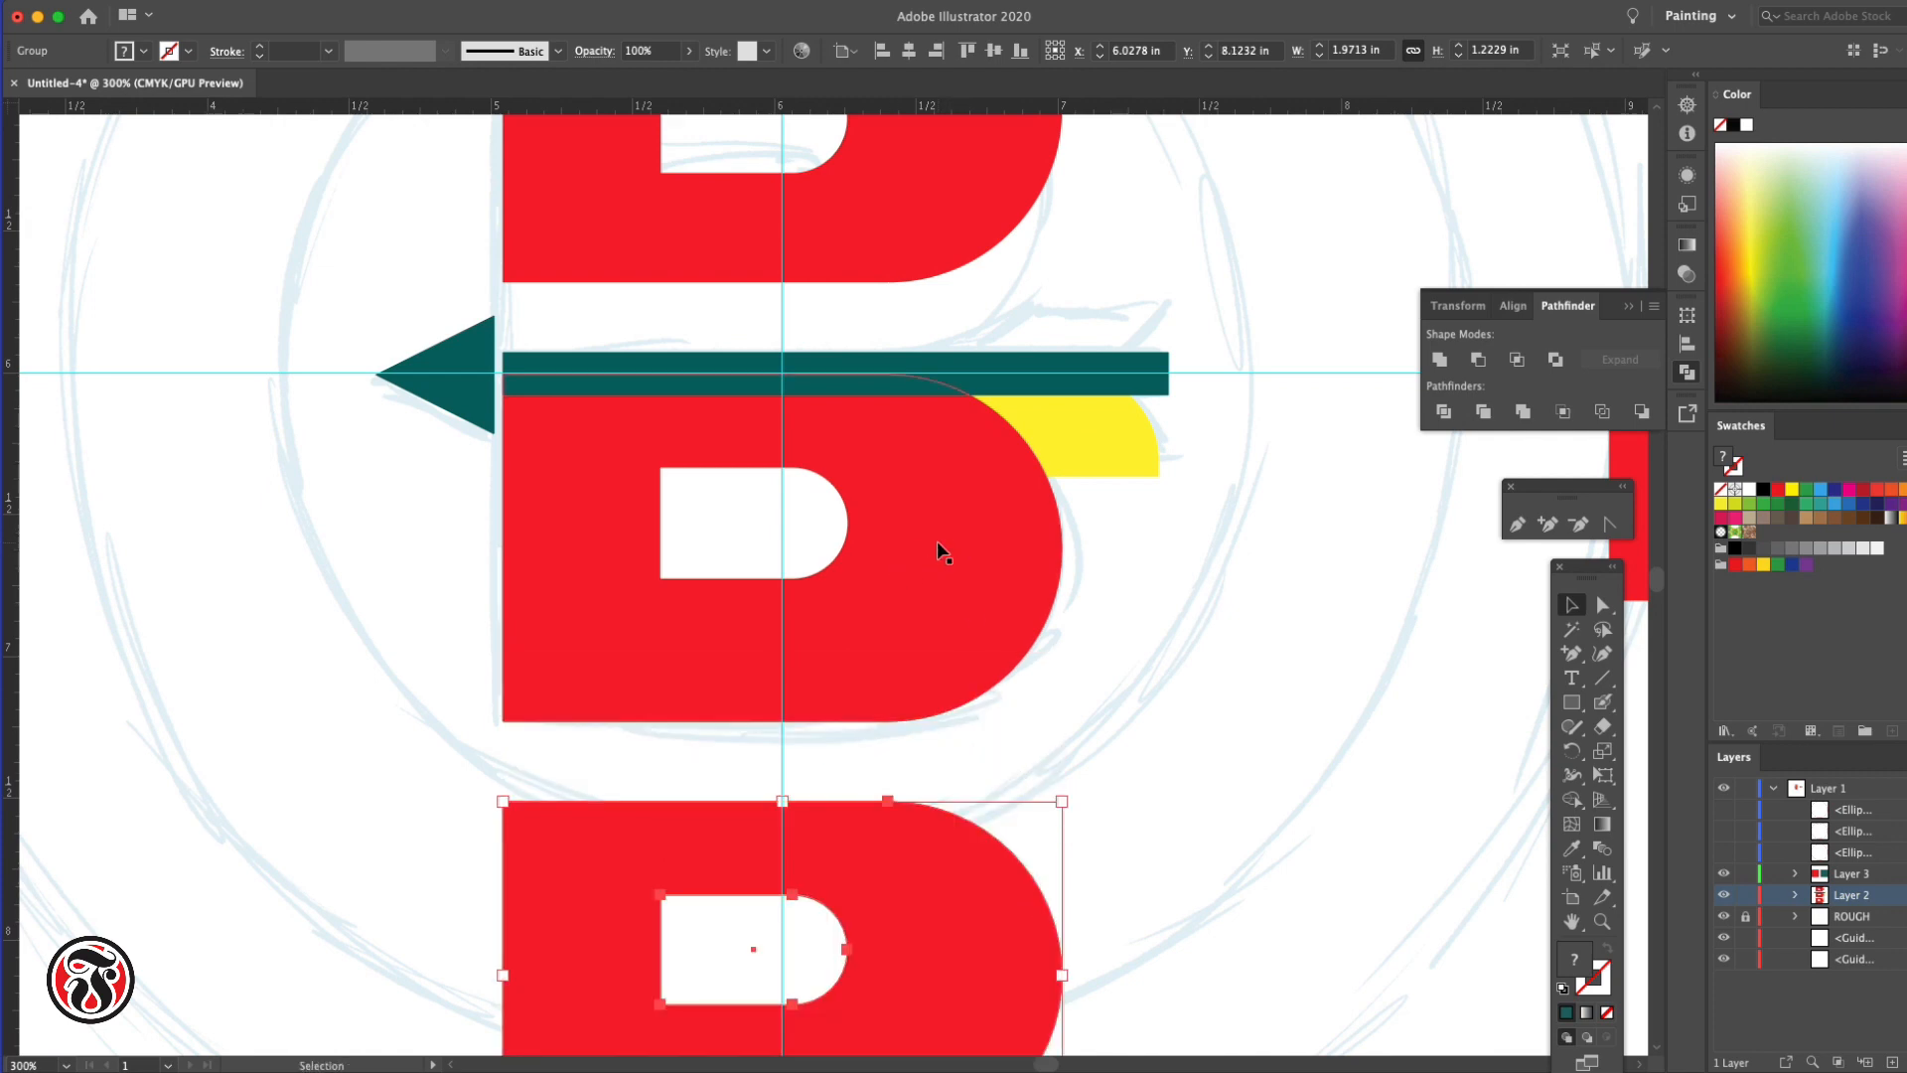
Try to subtract the red half below the arrow shaft from the yellow fletching shape with Minus Front
click(937, 540)
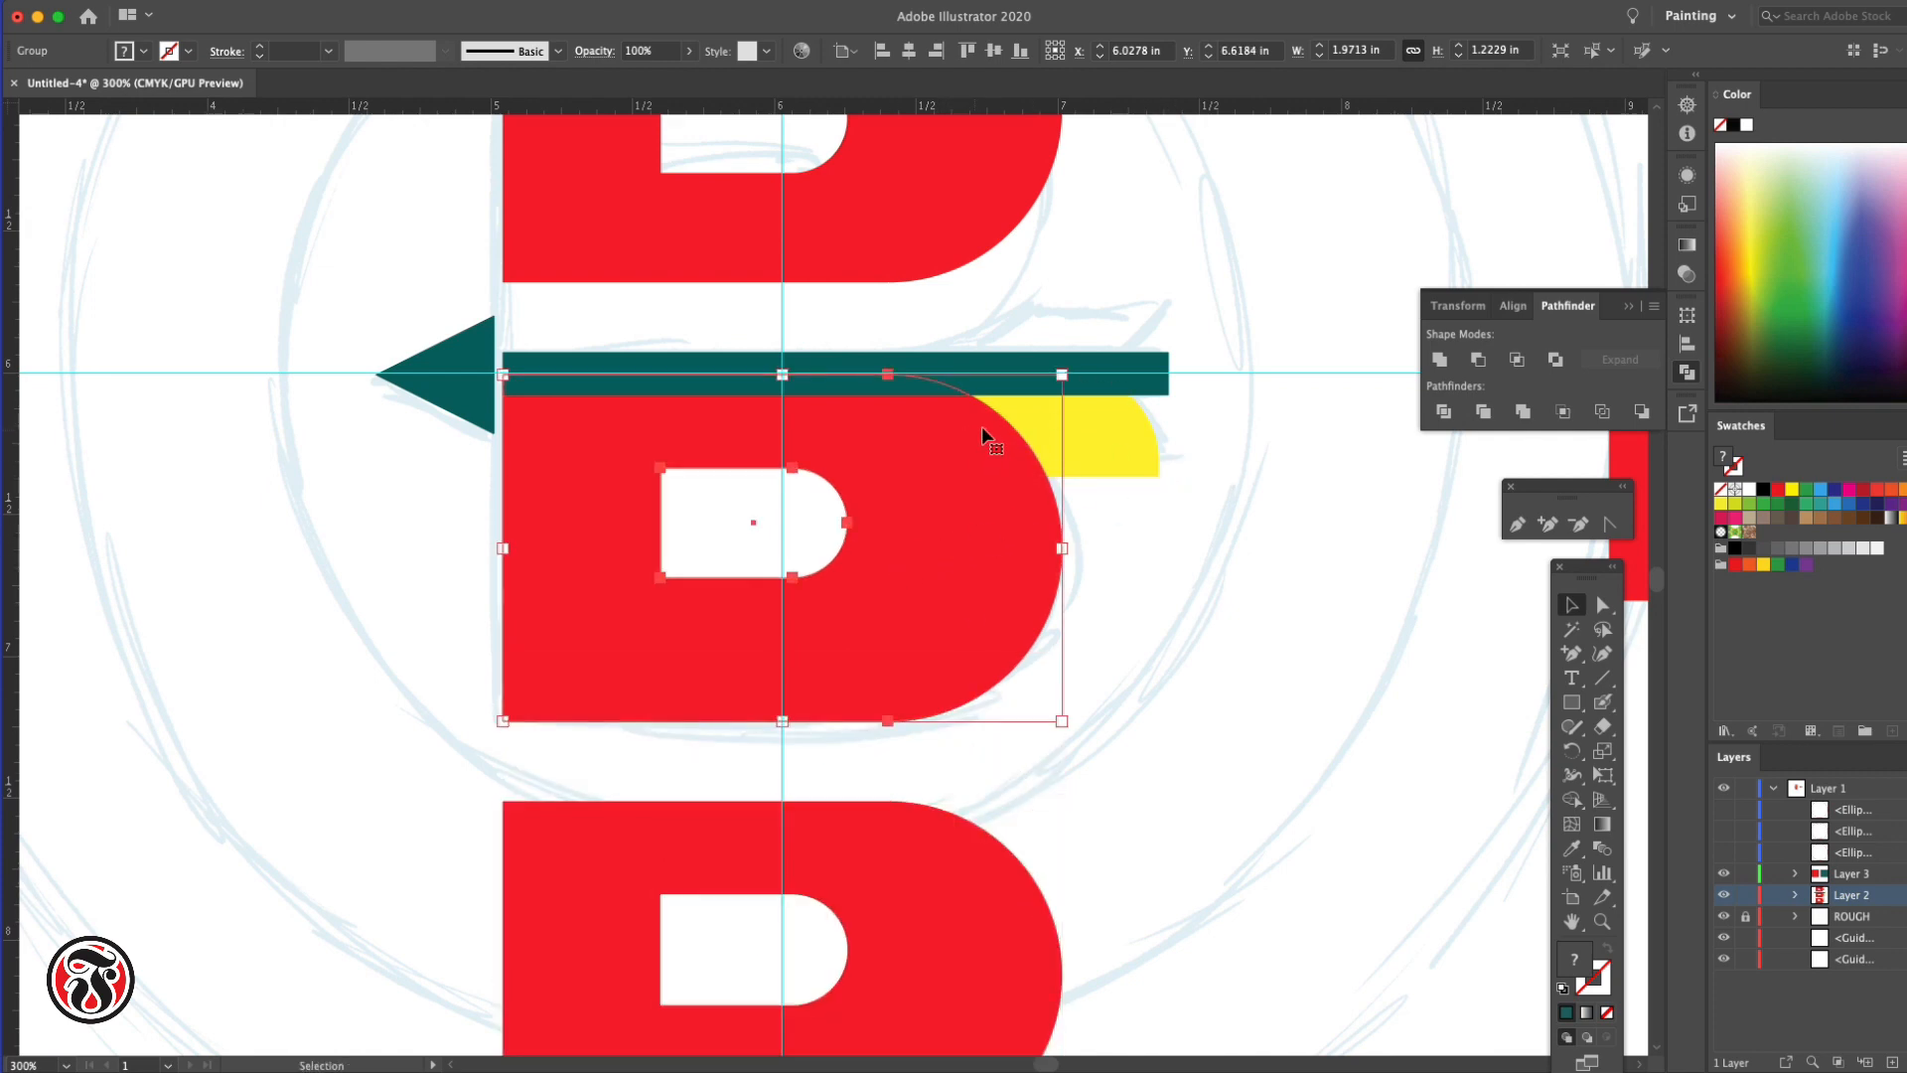
shift+click(1120, 435)
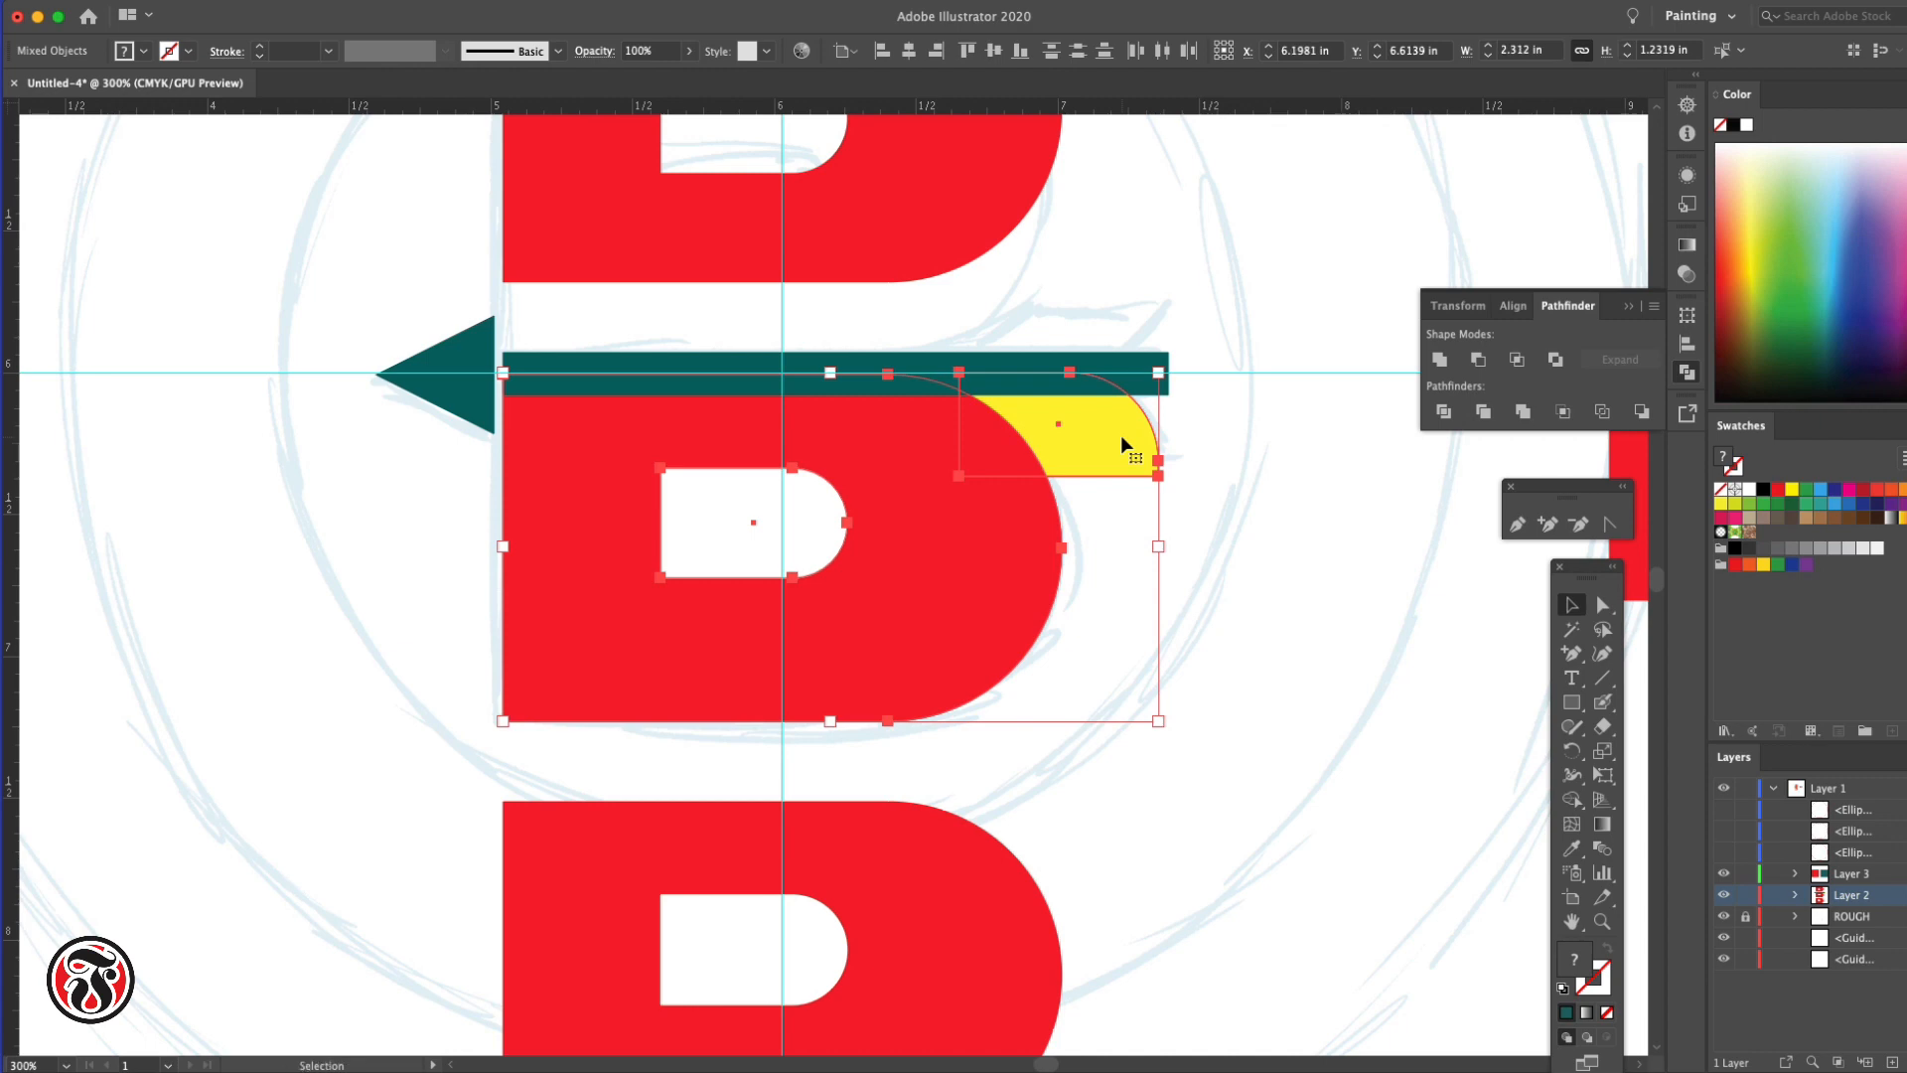
click(1479, 360)
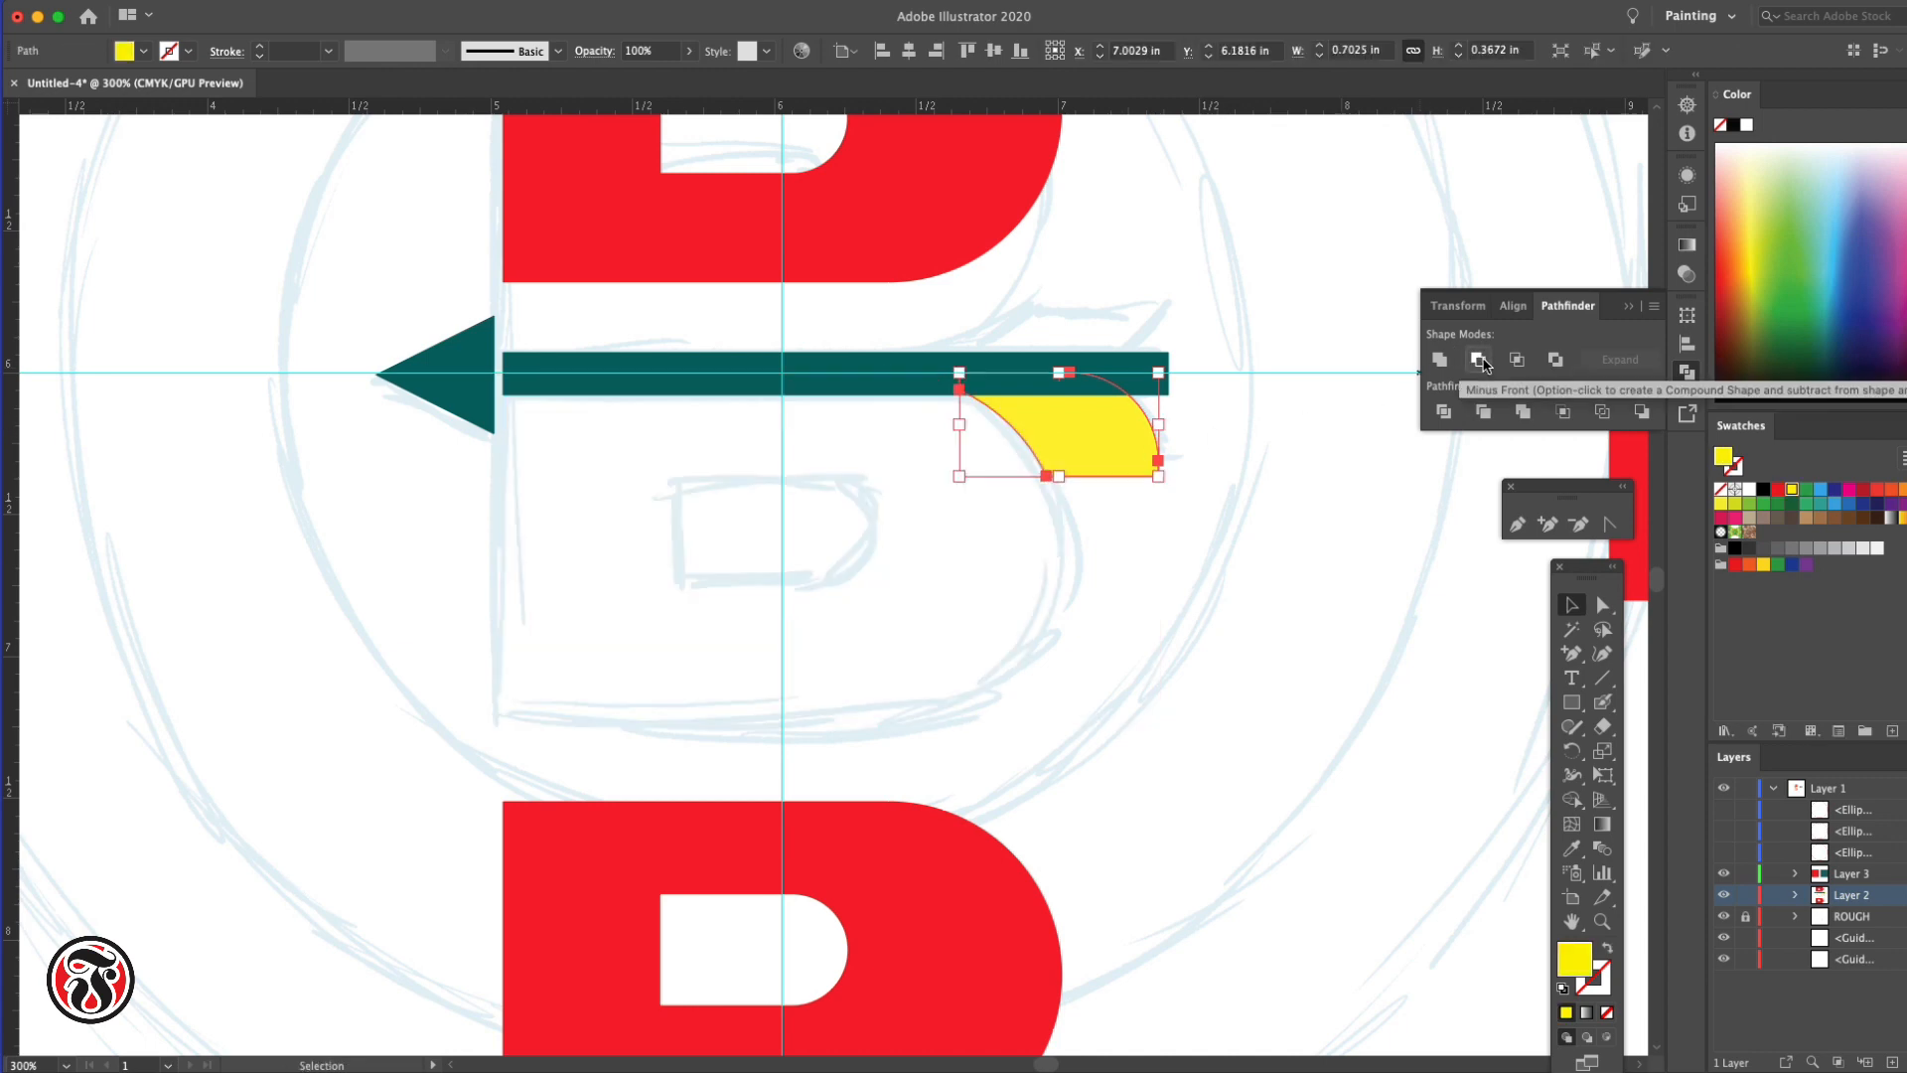
key(super+z)
key(super+z)
click(1304, 534)
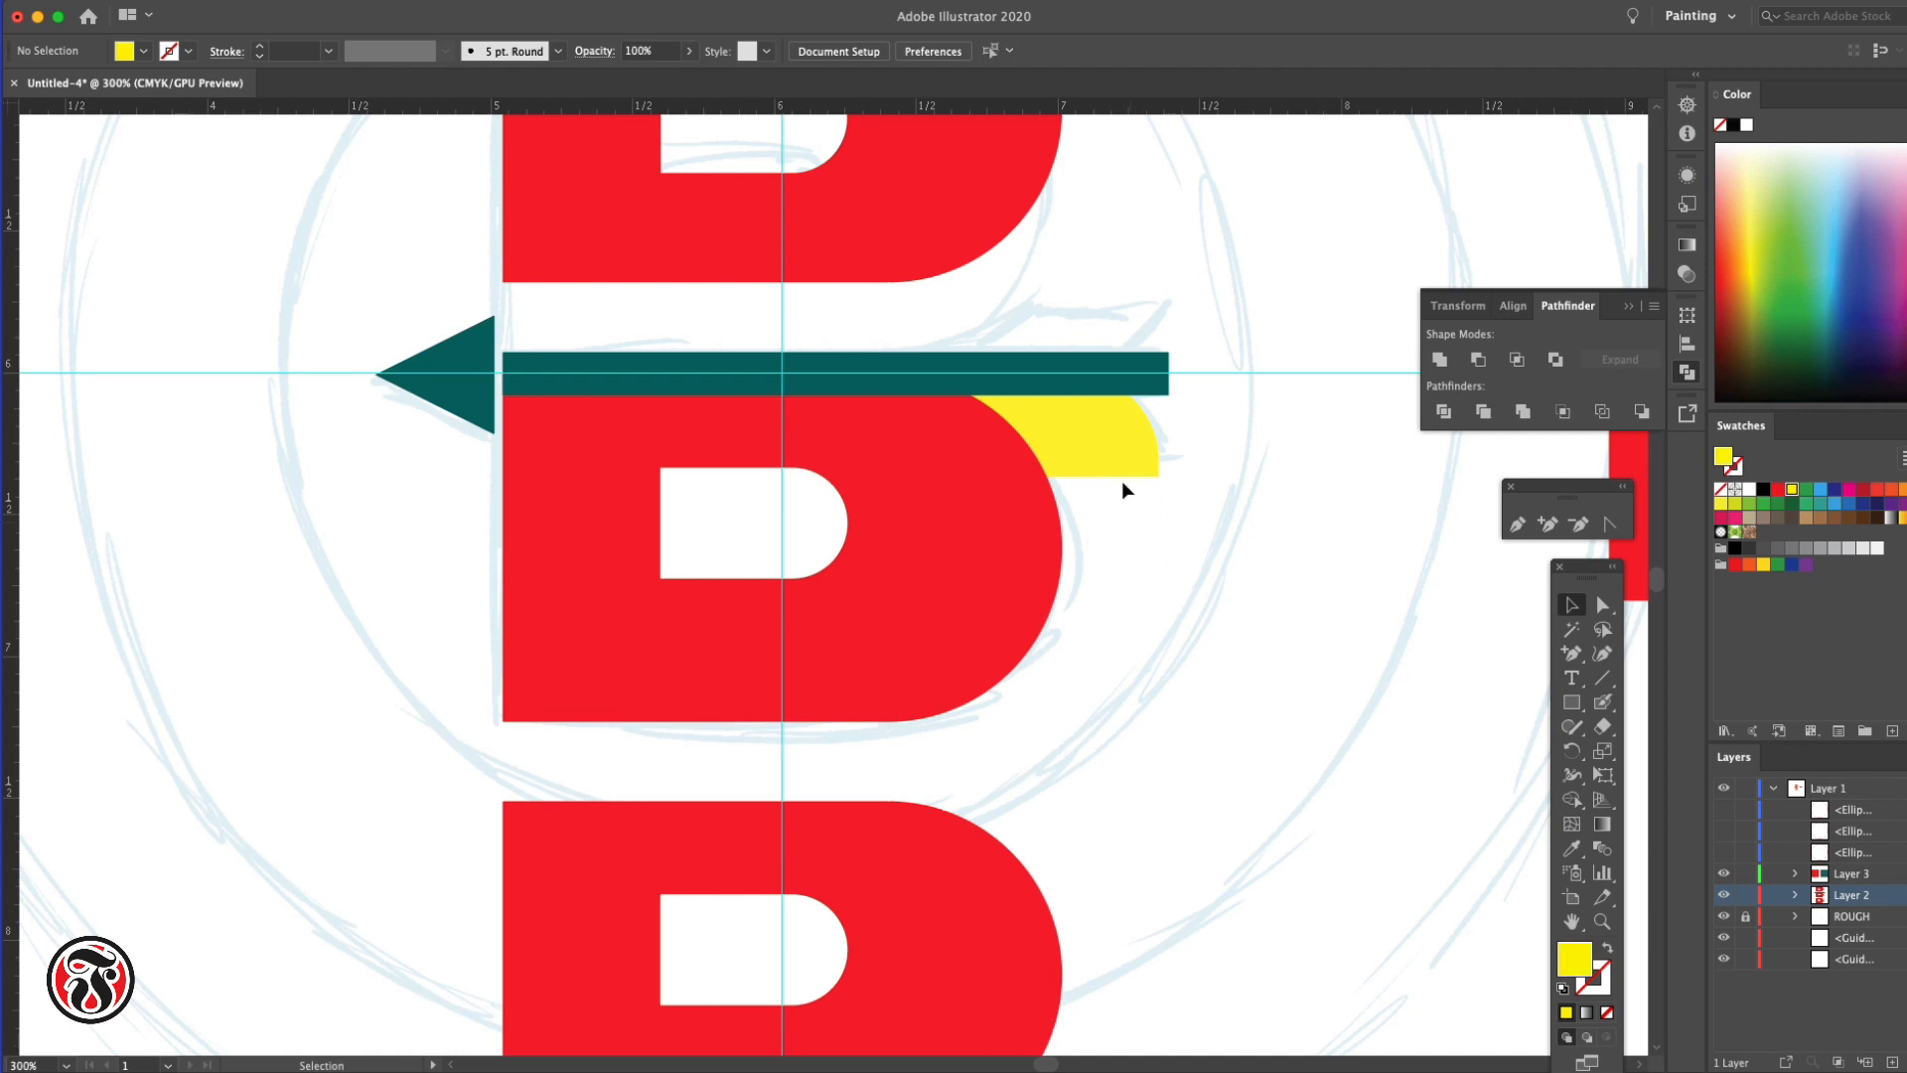
click(991, 548)
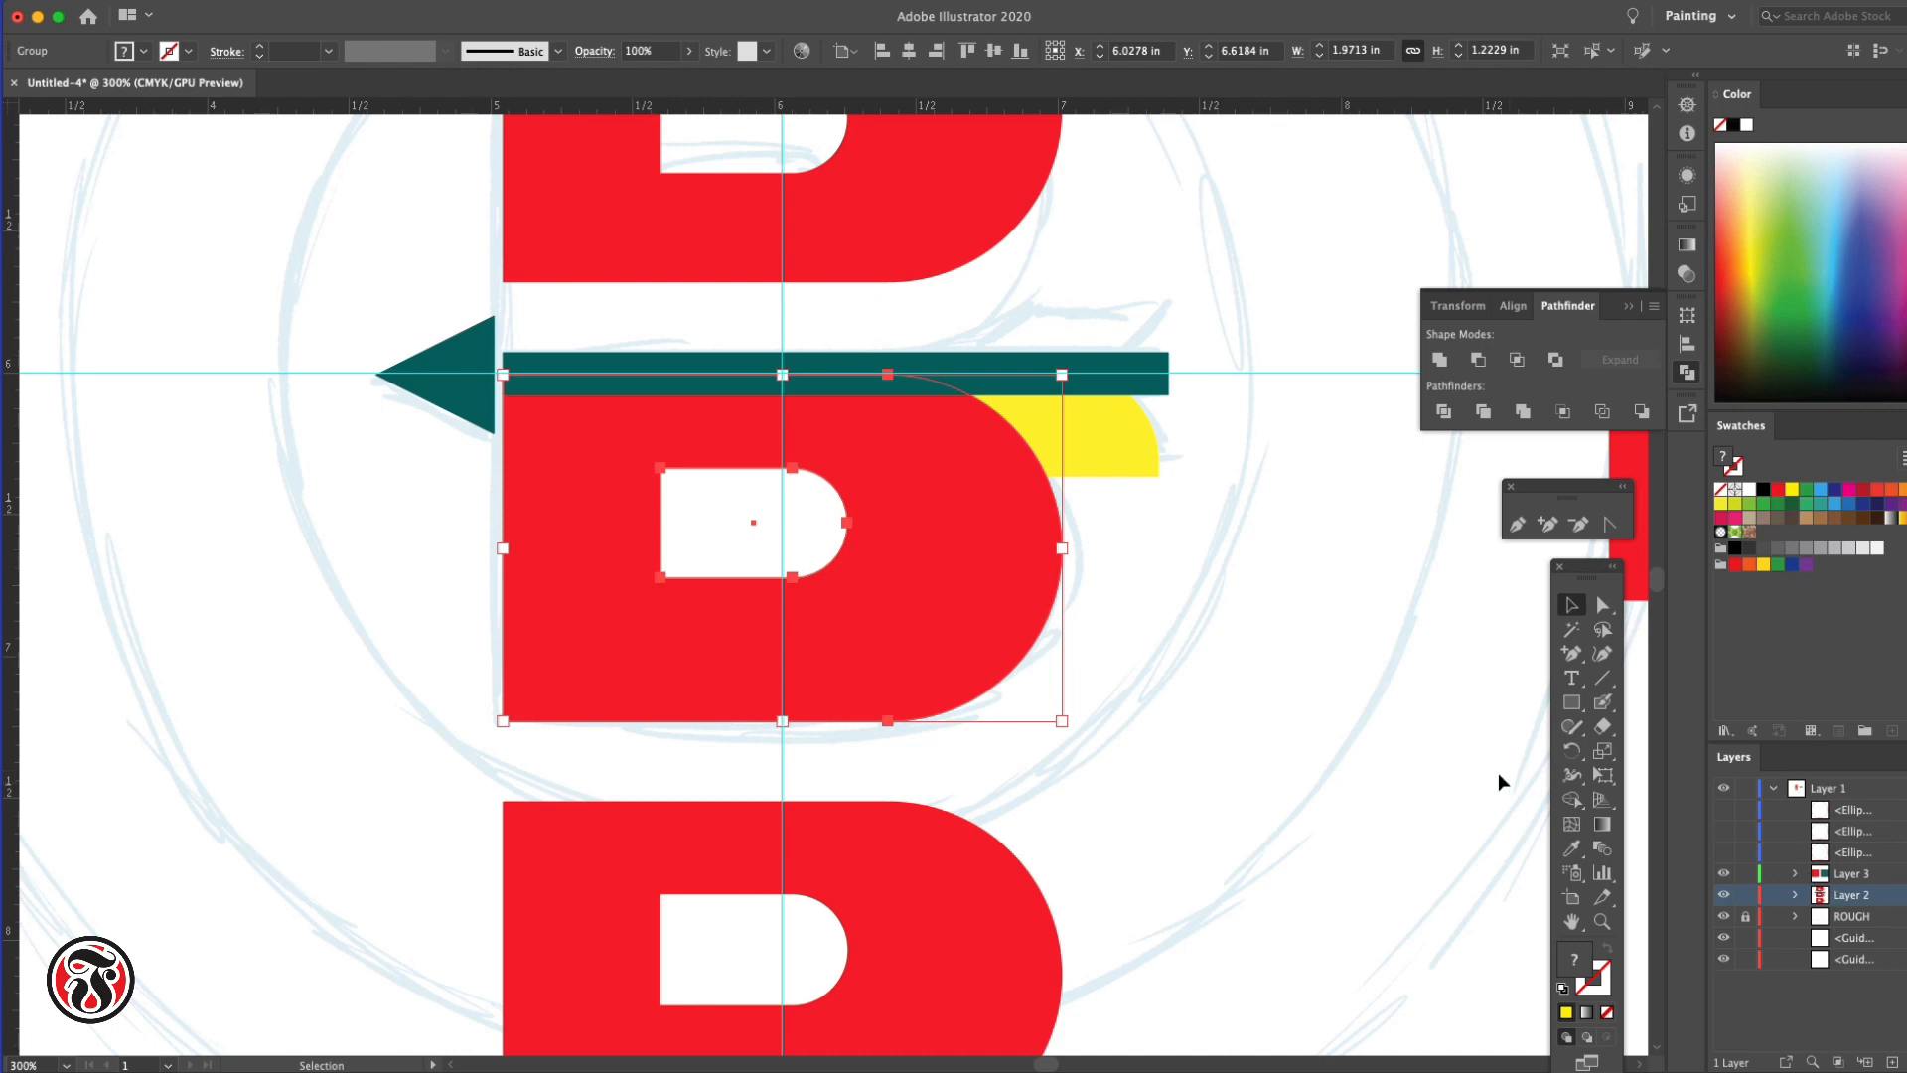
click(1115, 445)
click(1278, 539)
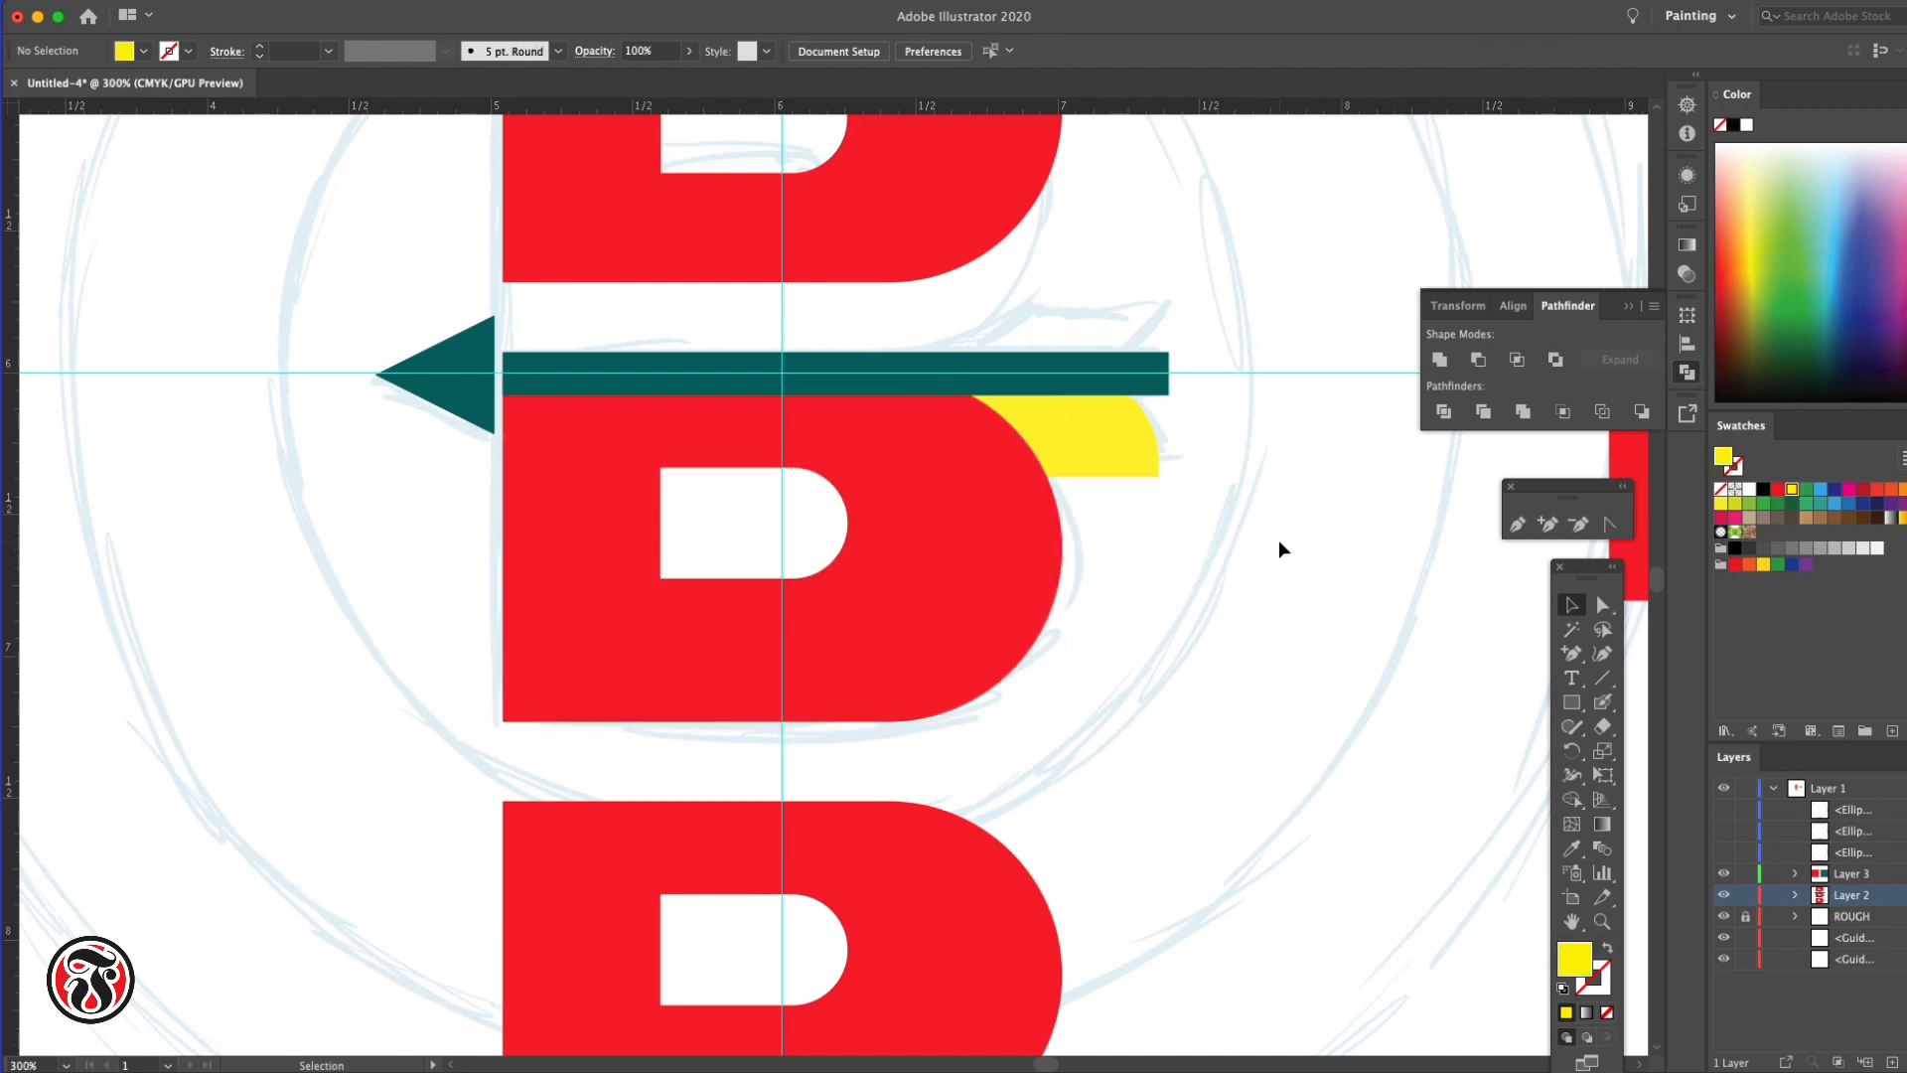
click(1083, 446)
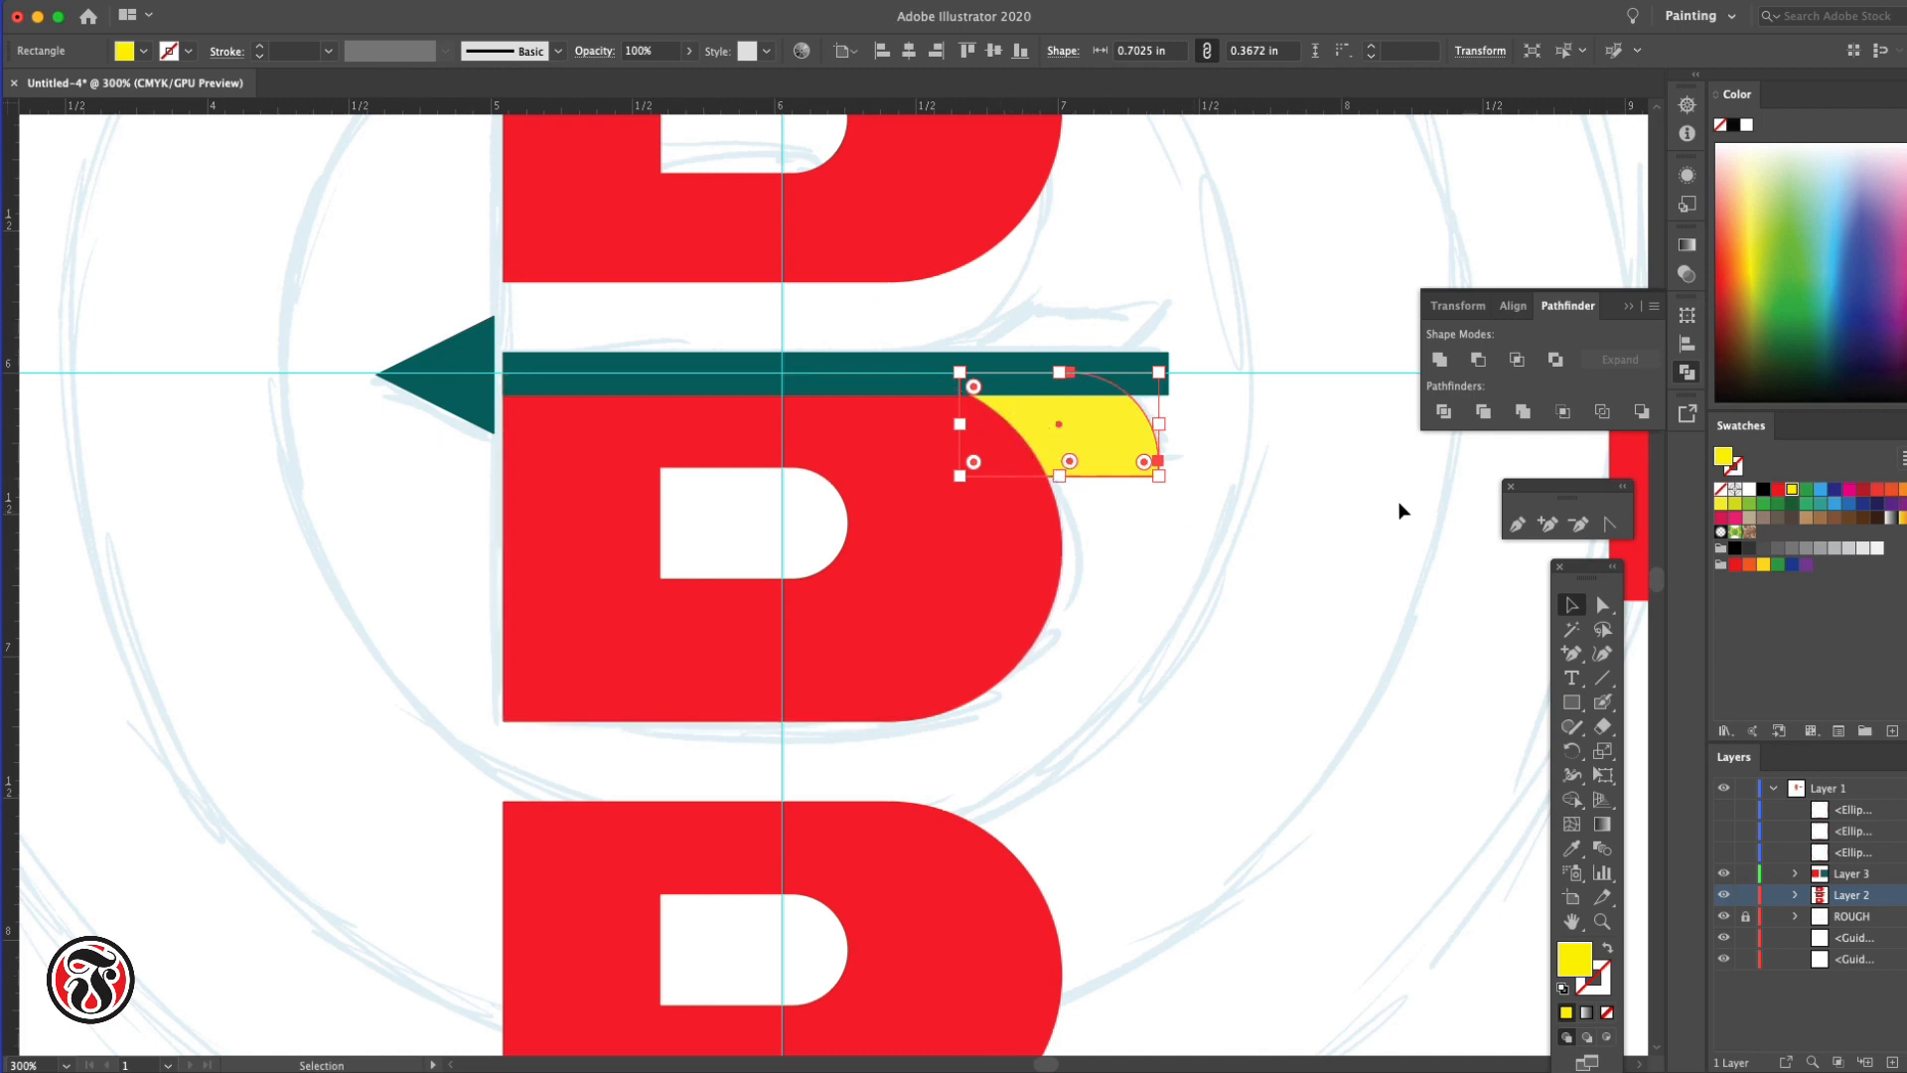
click(1013, 558)
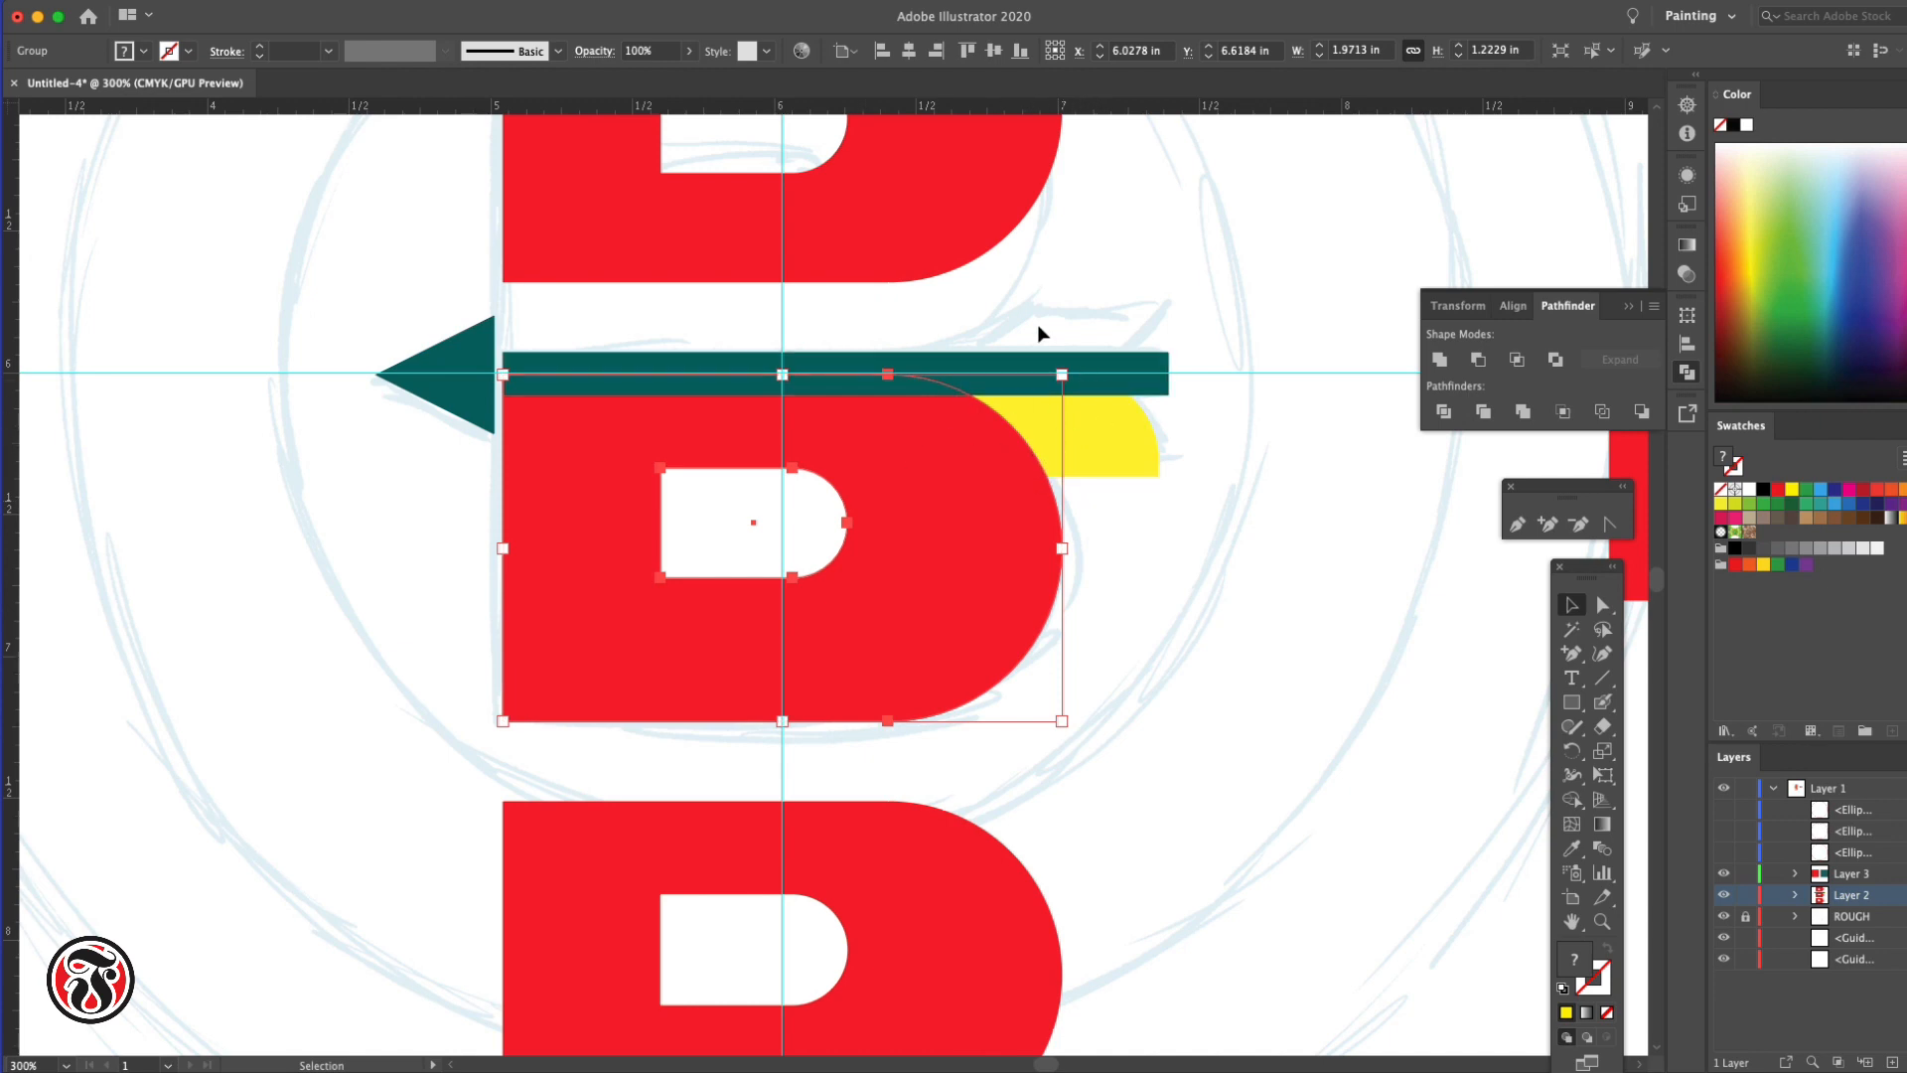
click(1095, 453)
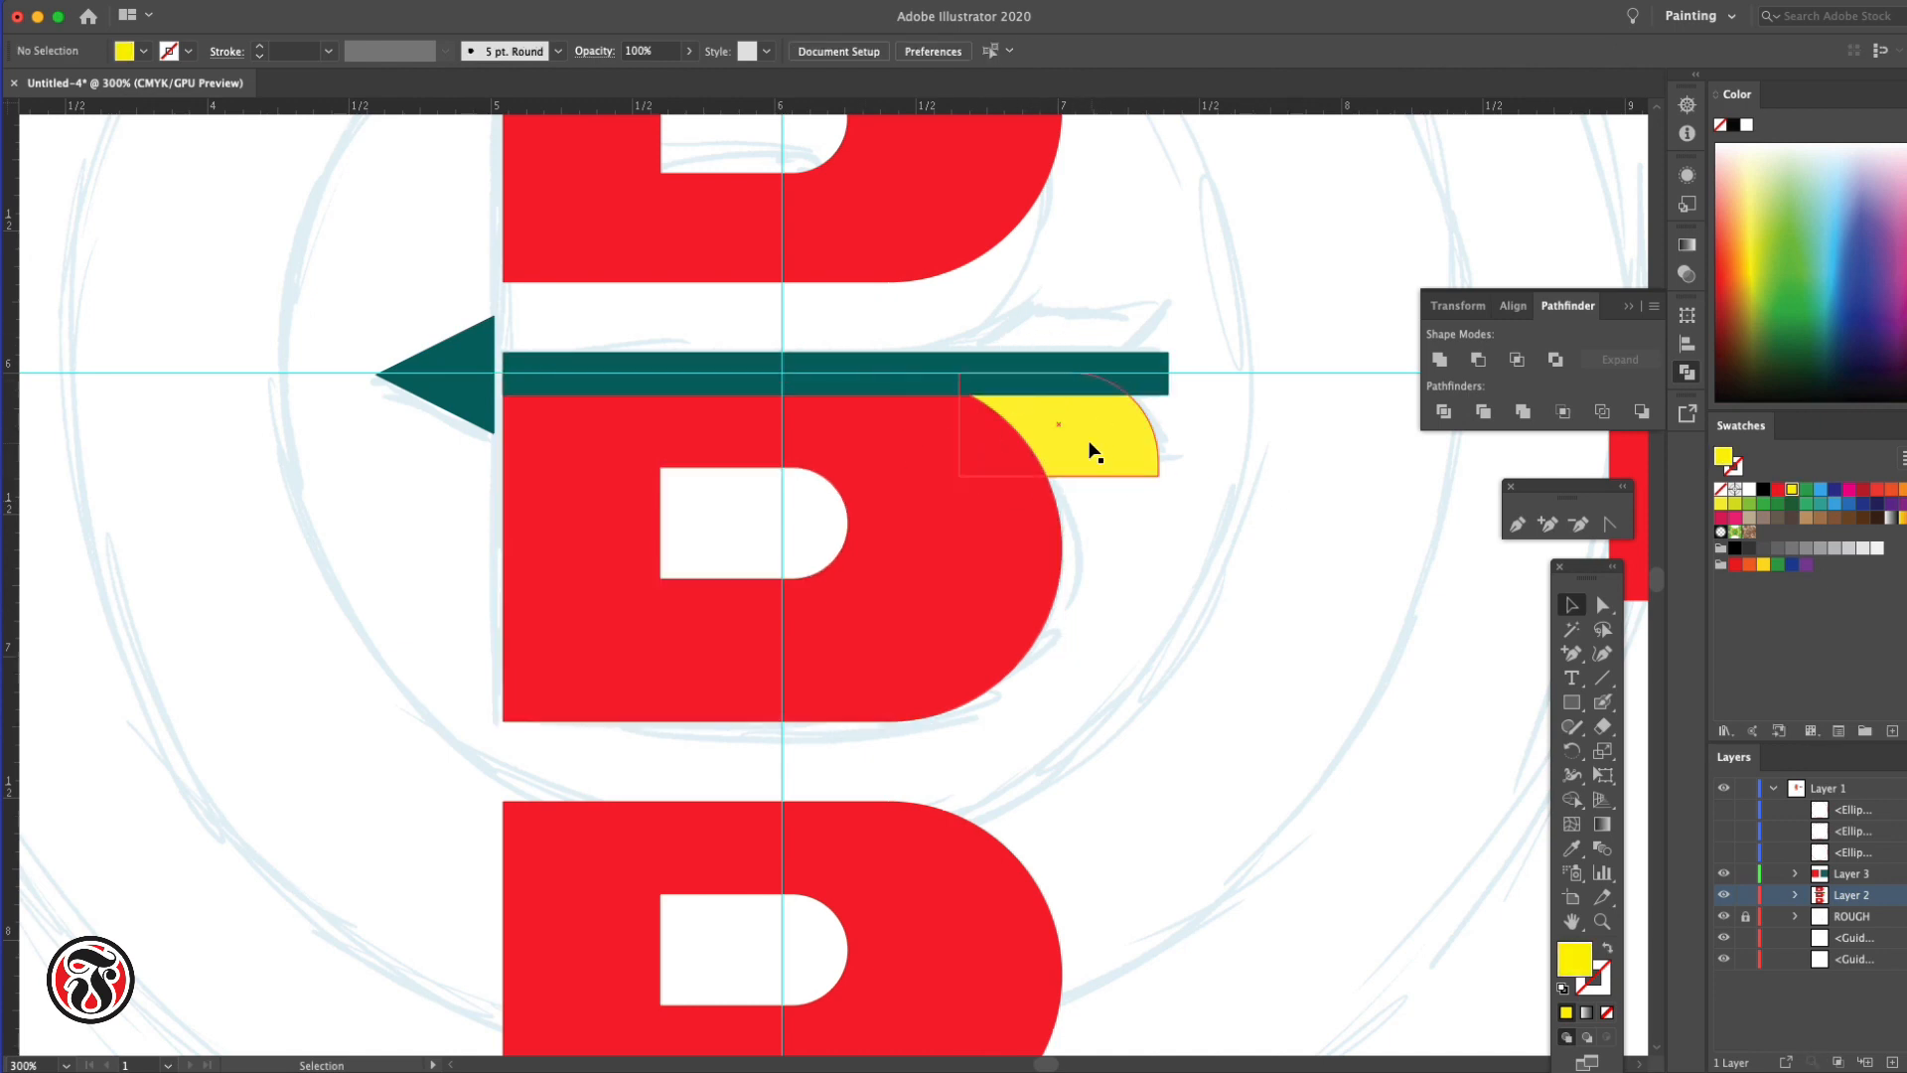
Duplicate the yellow fletching shape straight upward and reflect the copy across the horizontal axis
click(1090, 450)
drag(1100, 437, 1098, 359)
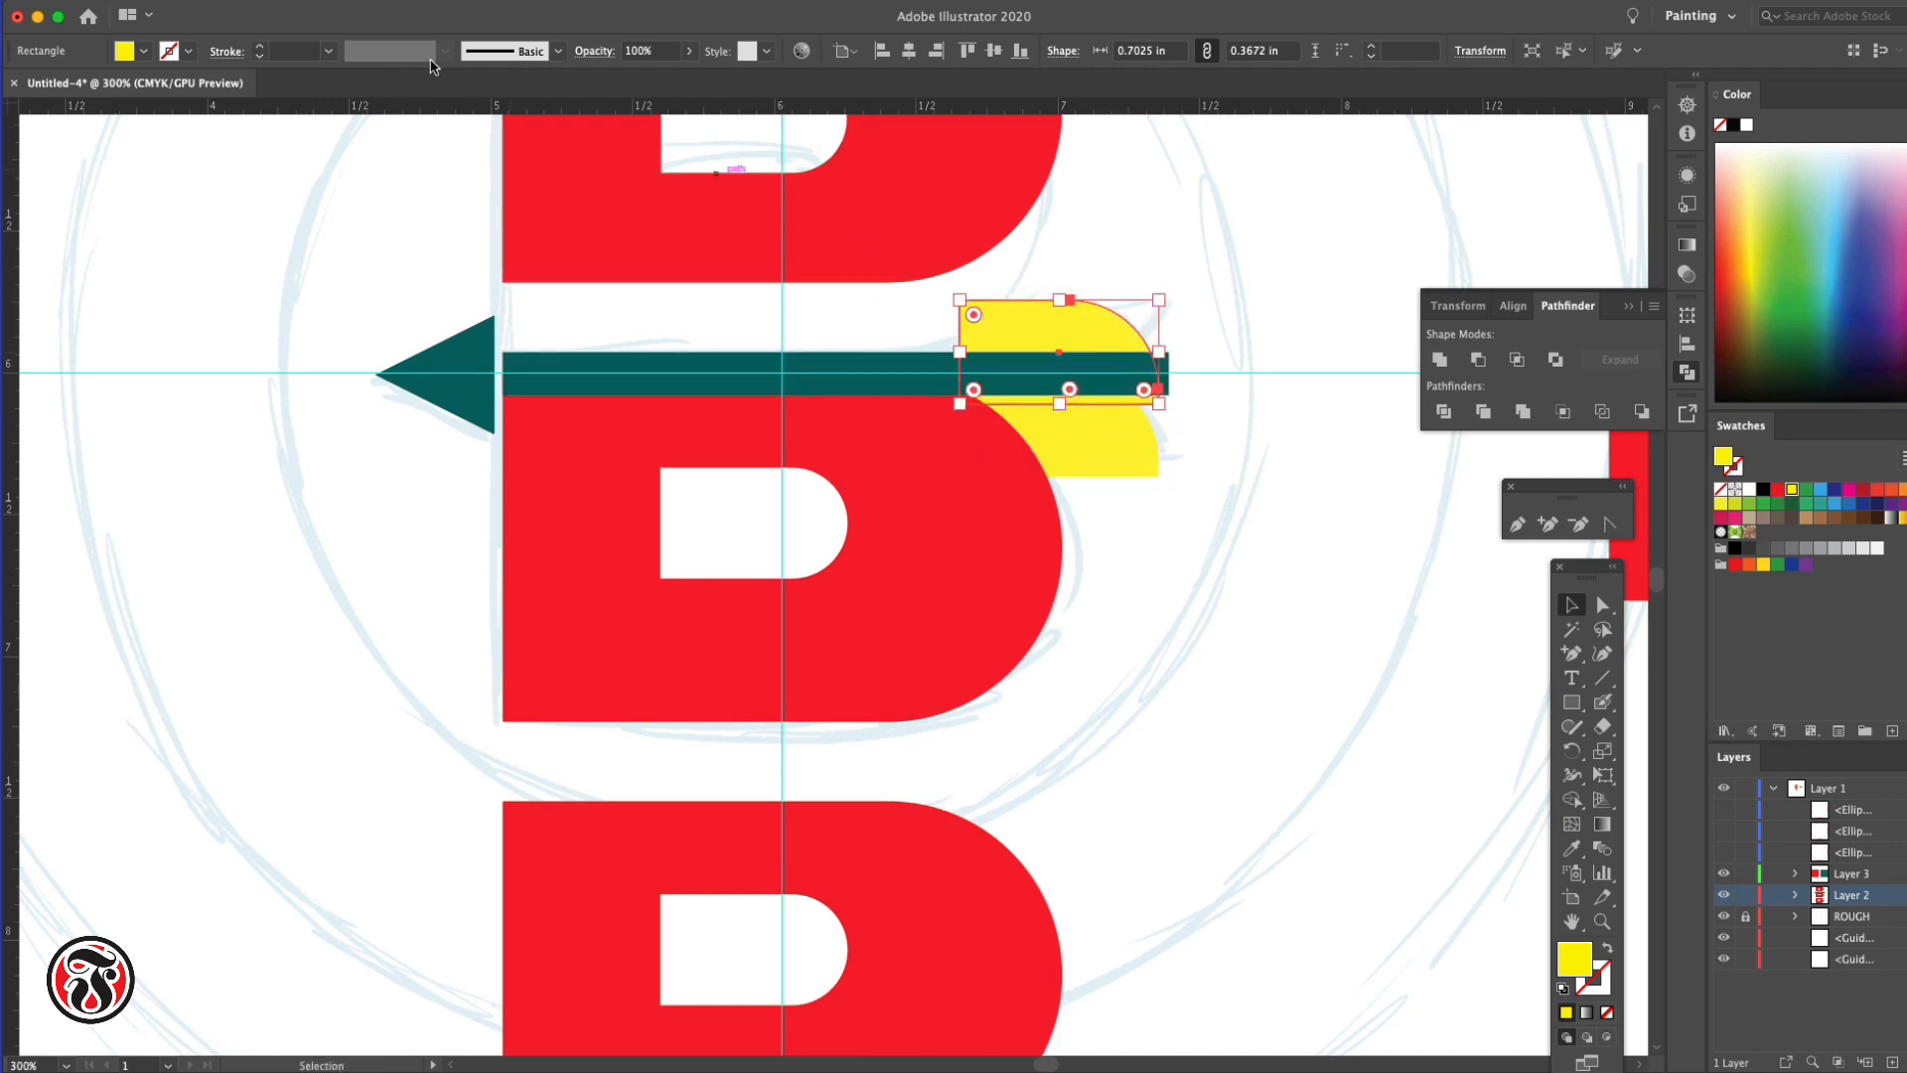
click(266, 3)
mouse_move(283, 40)
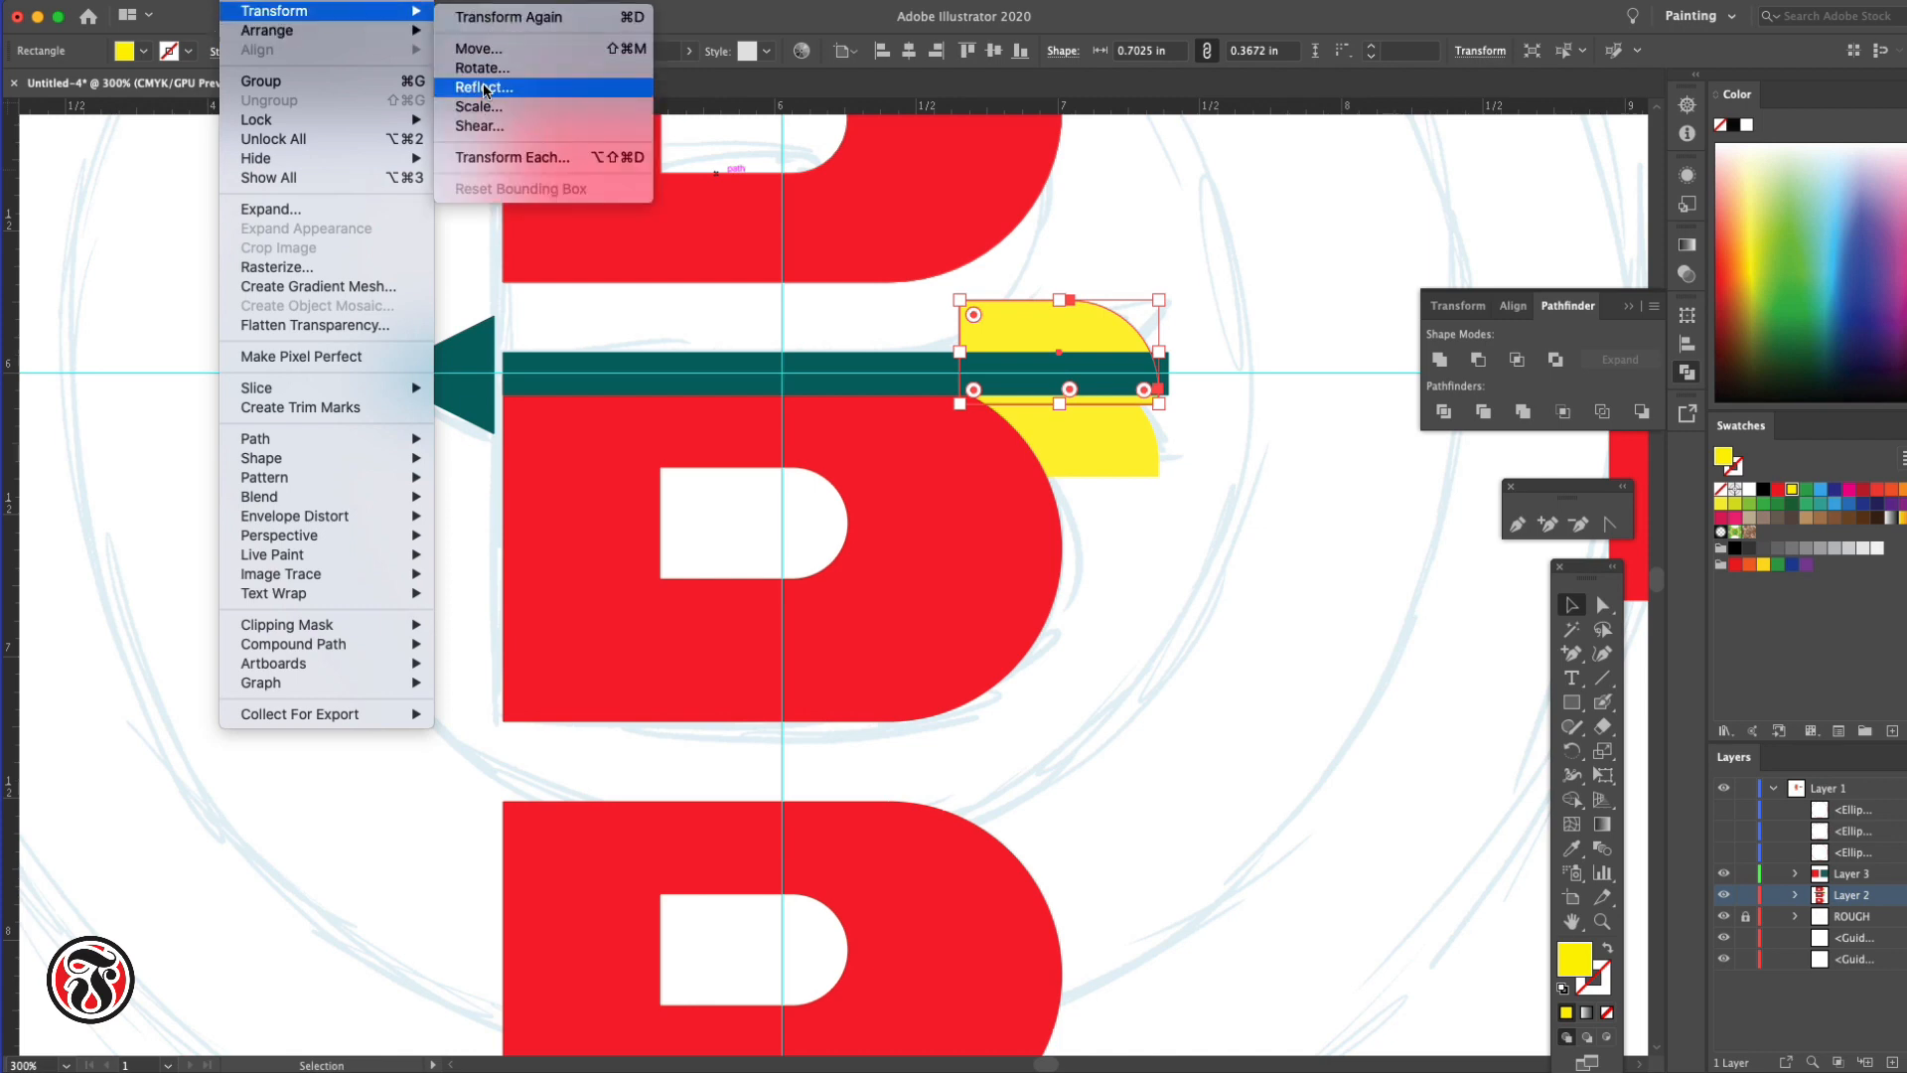
click(486, 89)
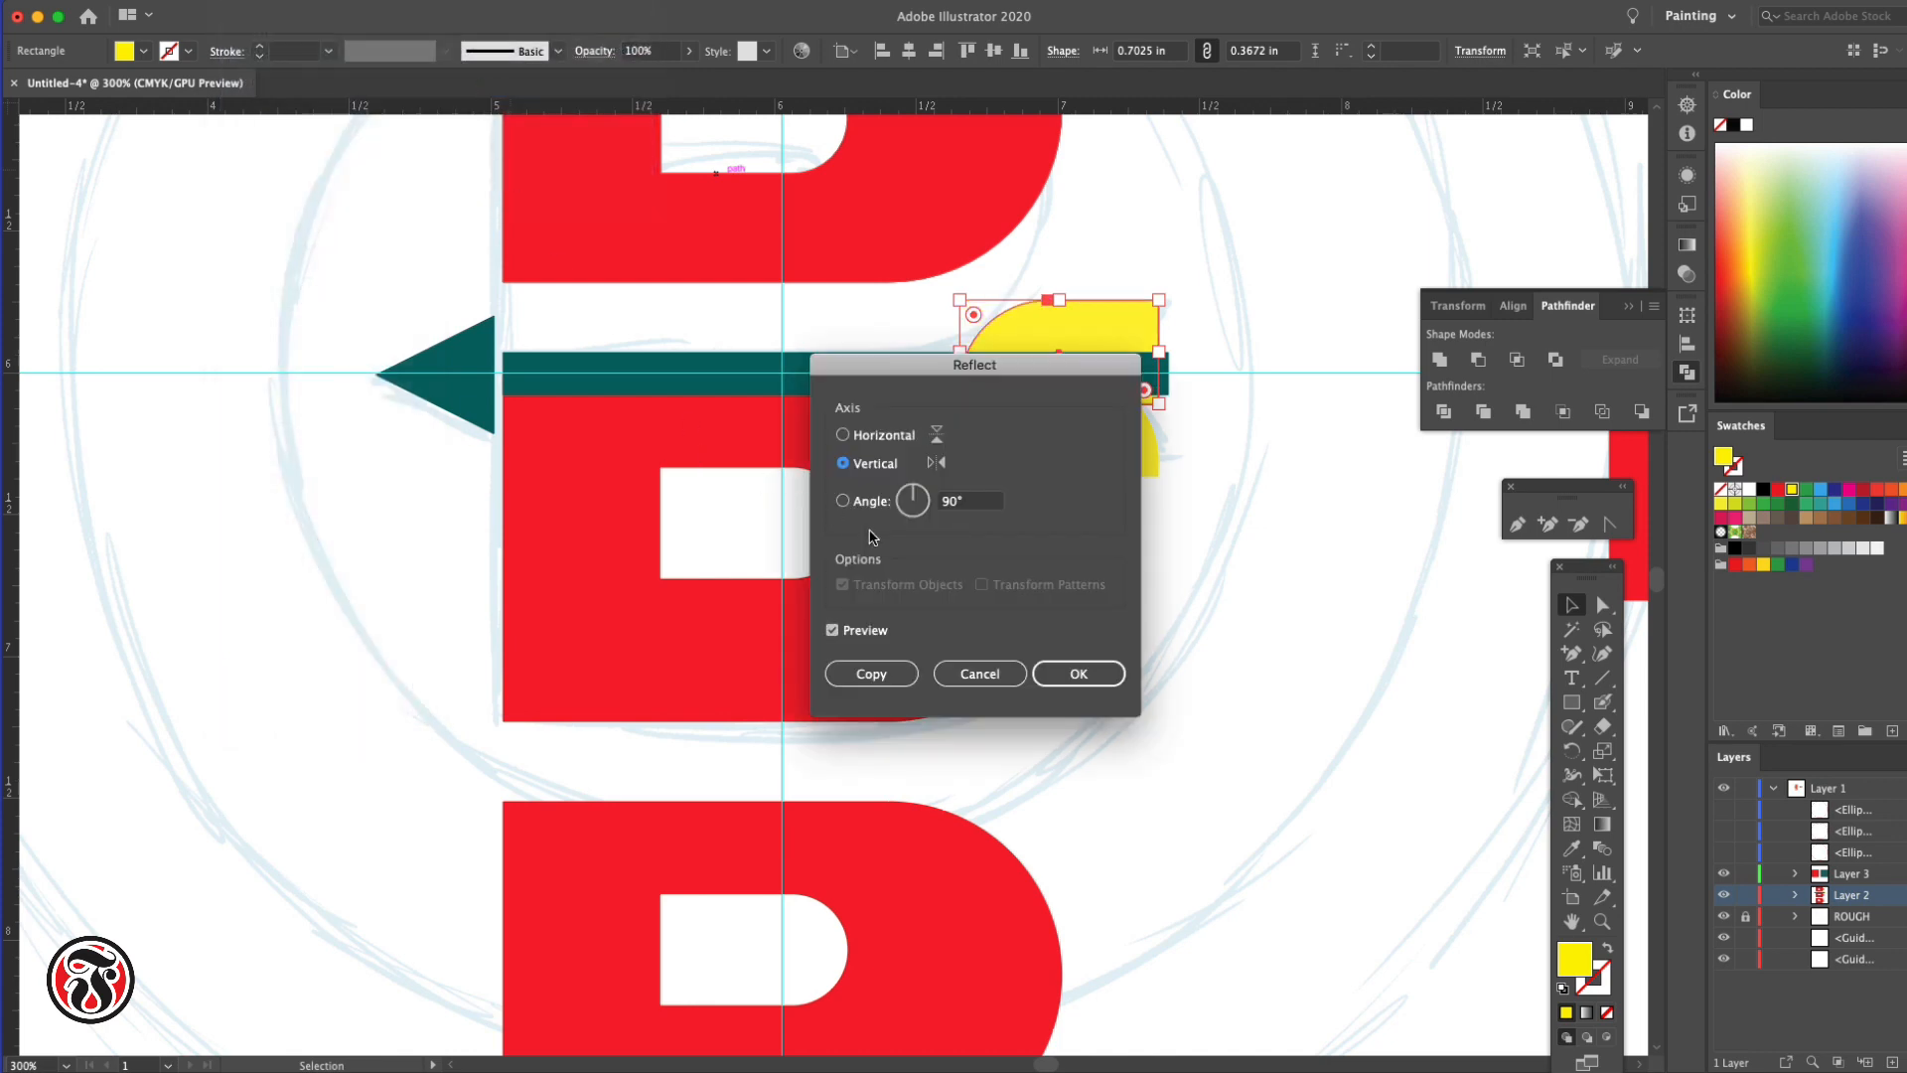
drag(1015, 375, 598, 483)
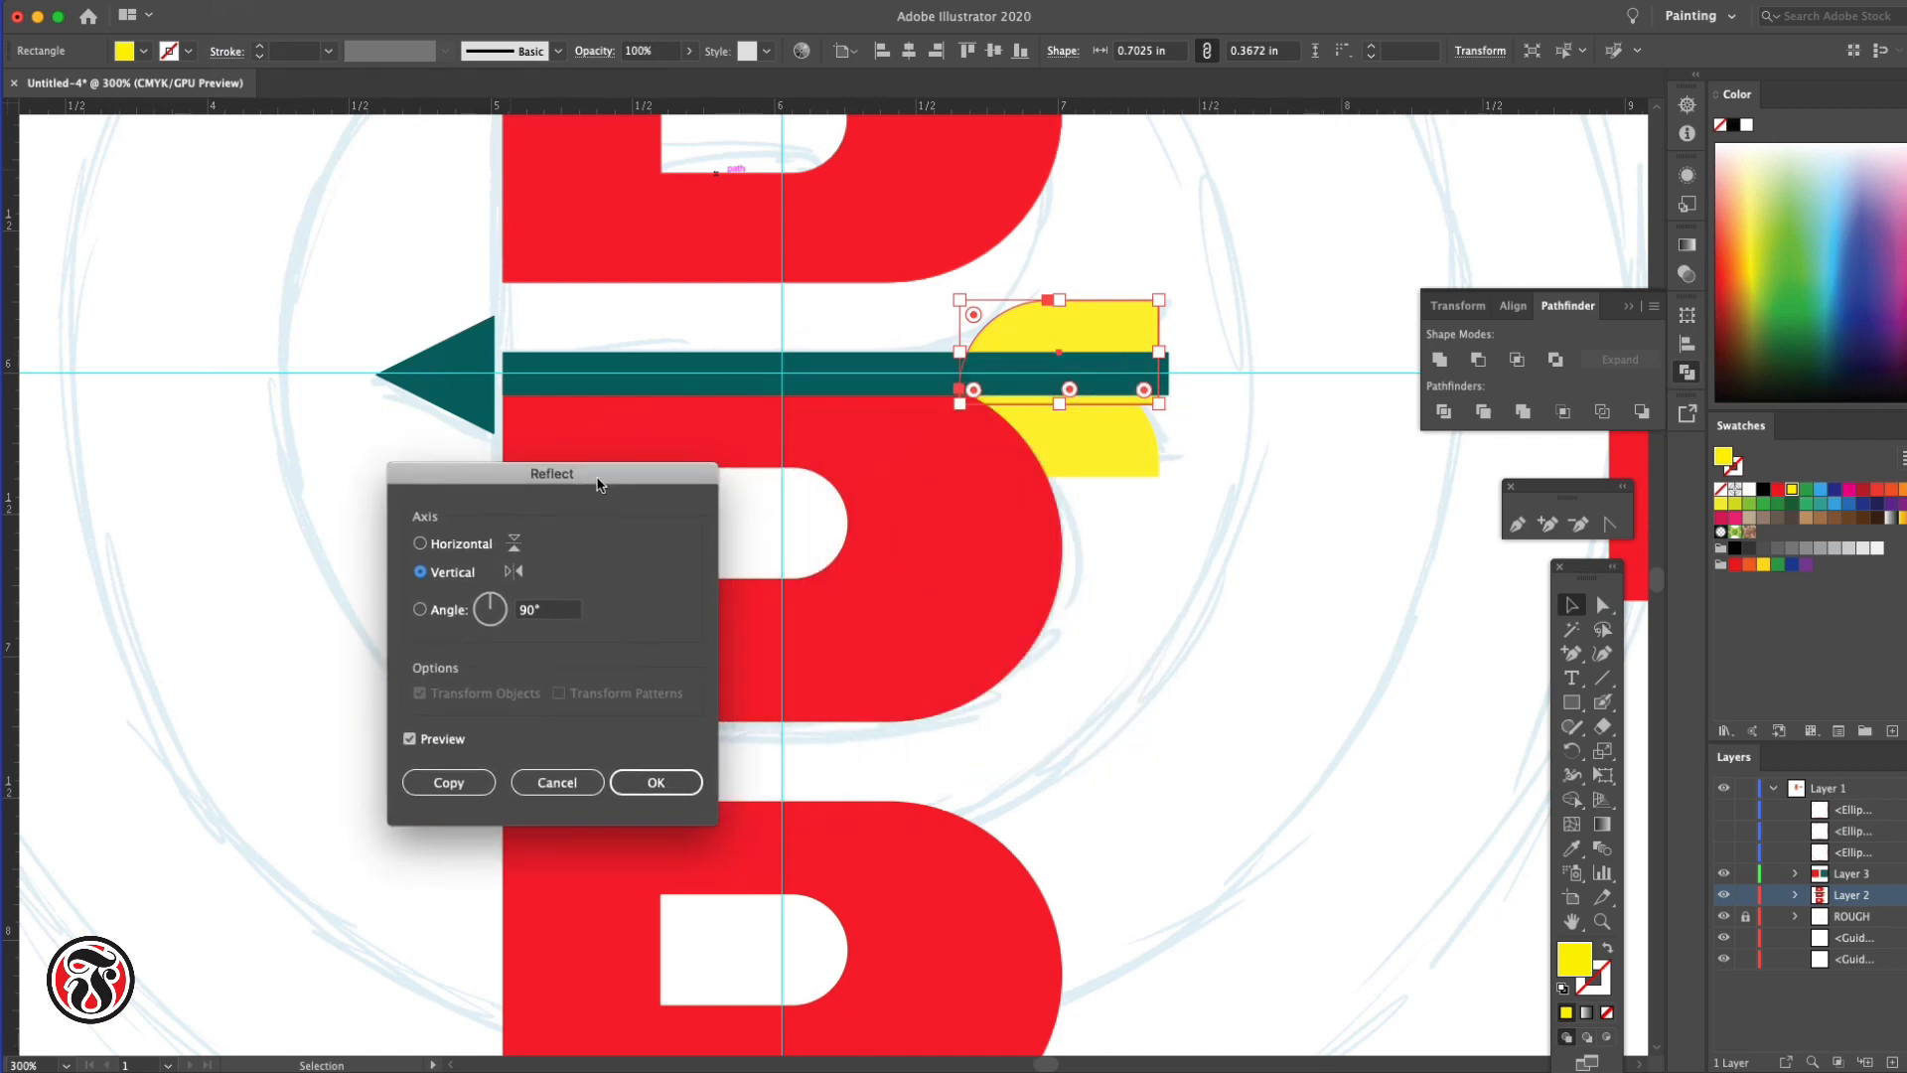
click(513, 549)
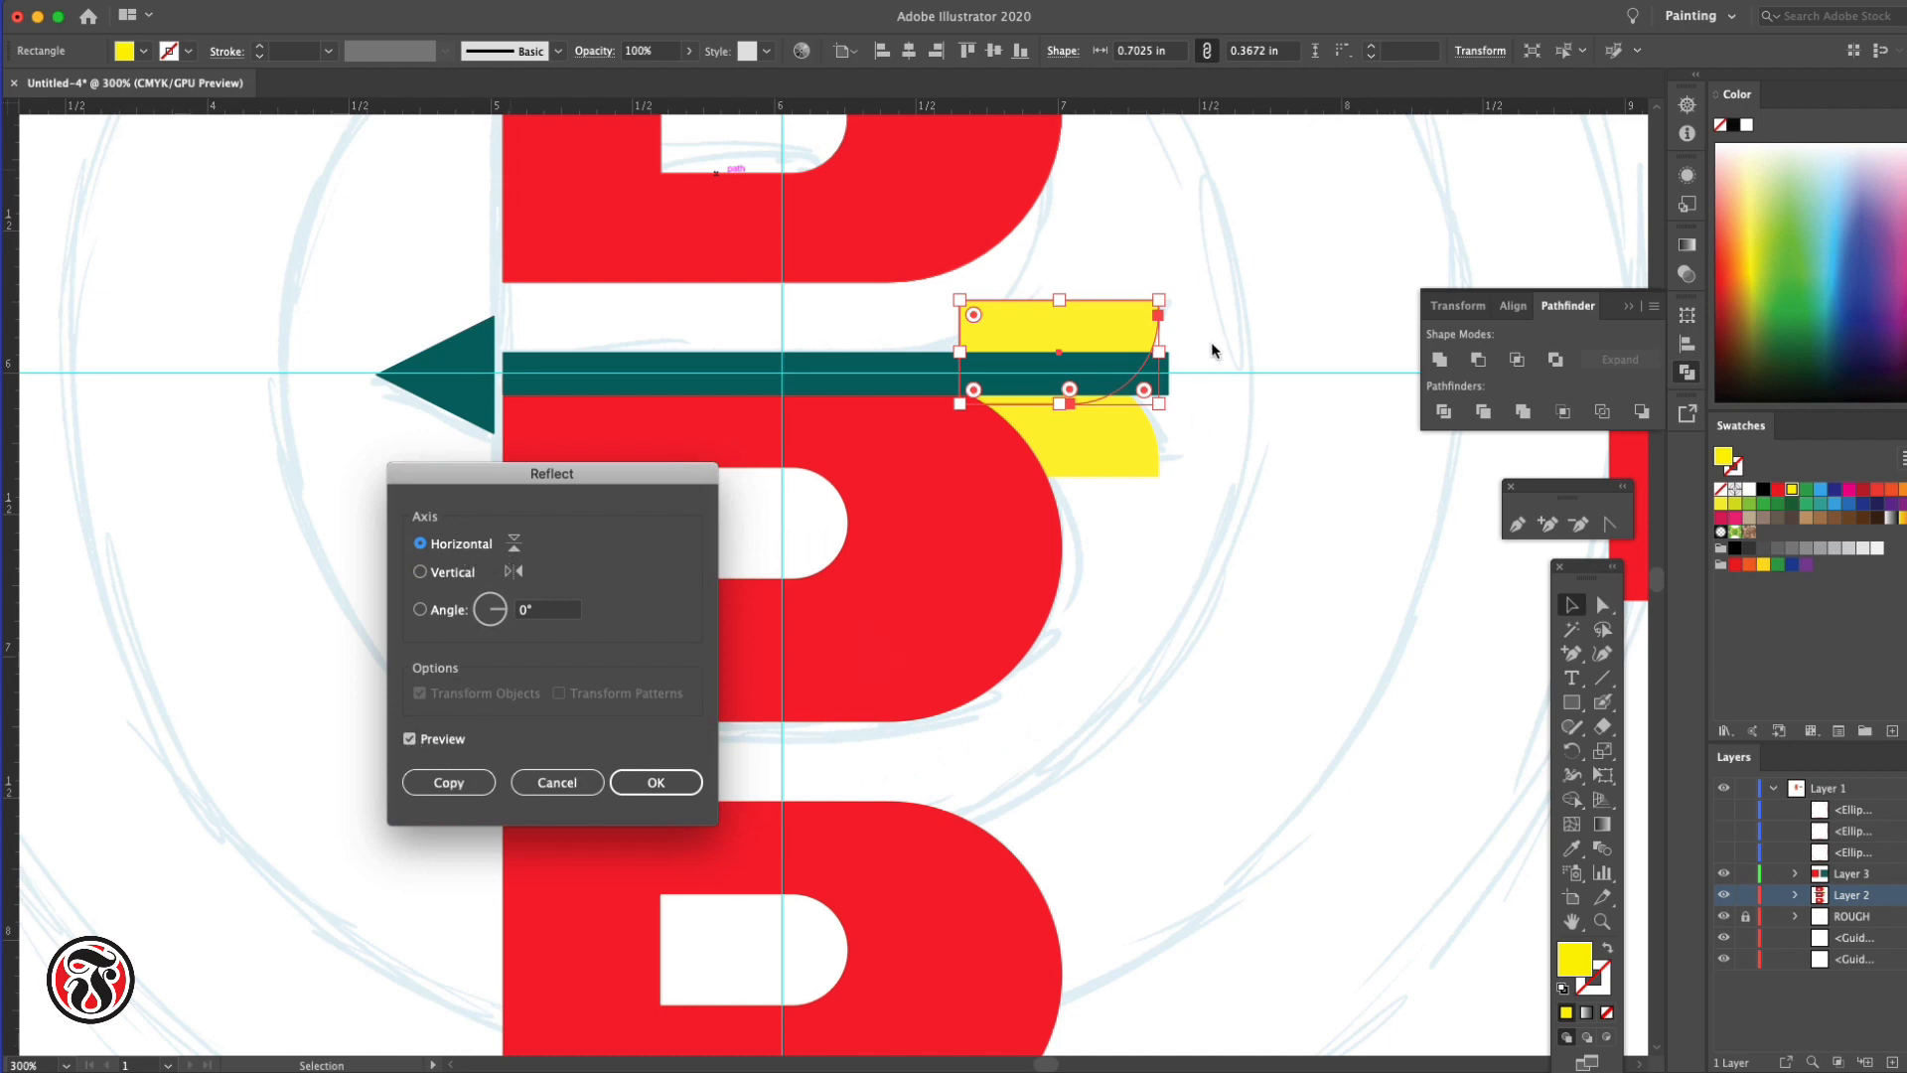
click(660, 783)
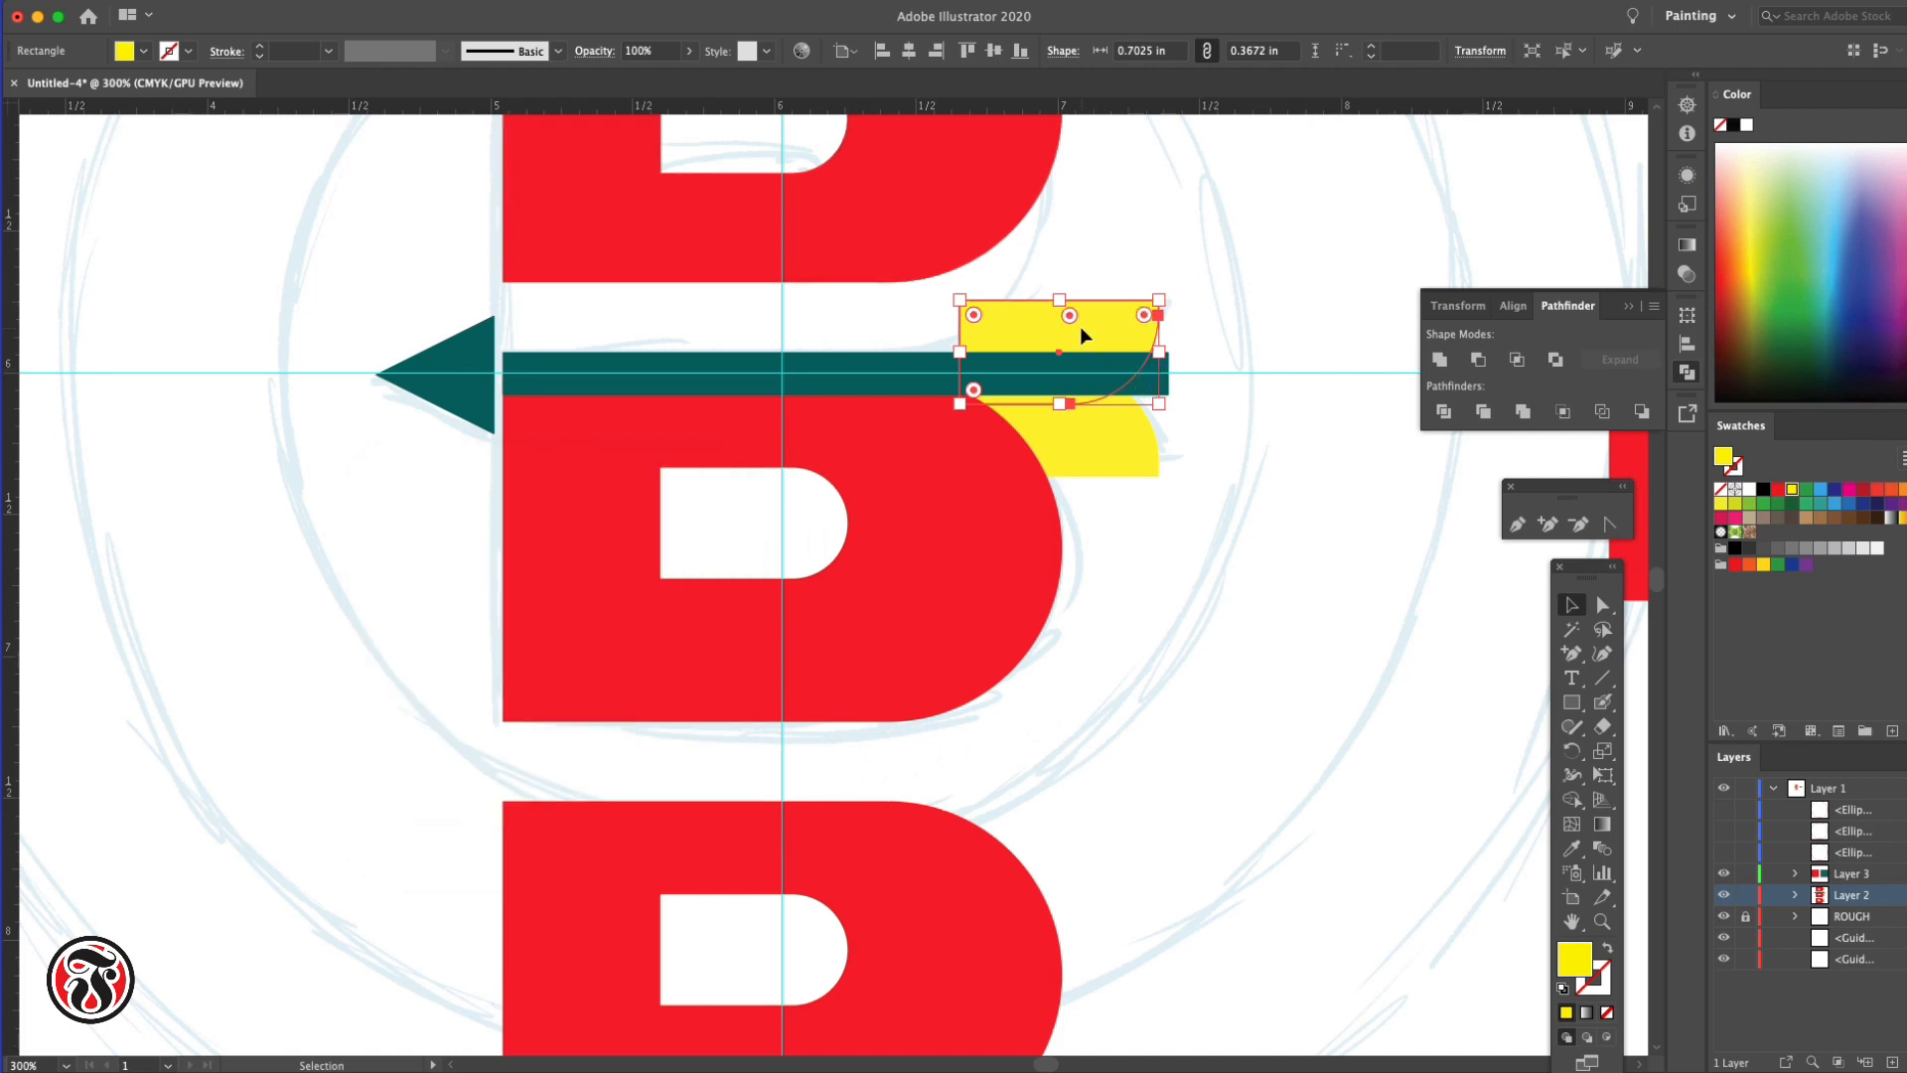
Move the reflected yellow copy up so its lower edge tucks behind the teal shaft near the horizontal guide
drag(1099, 341, 1100, 317)
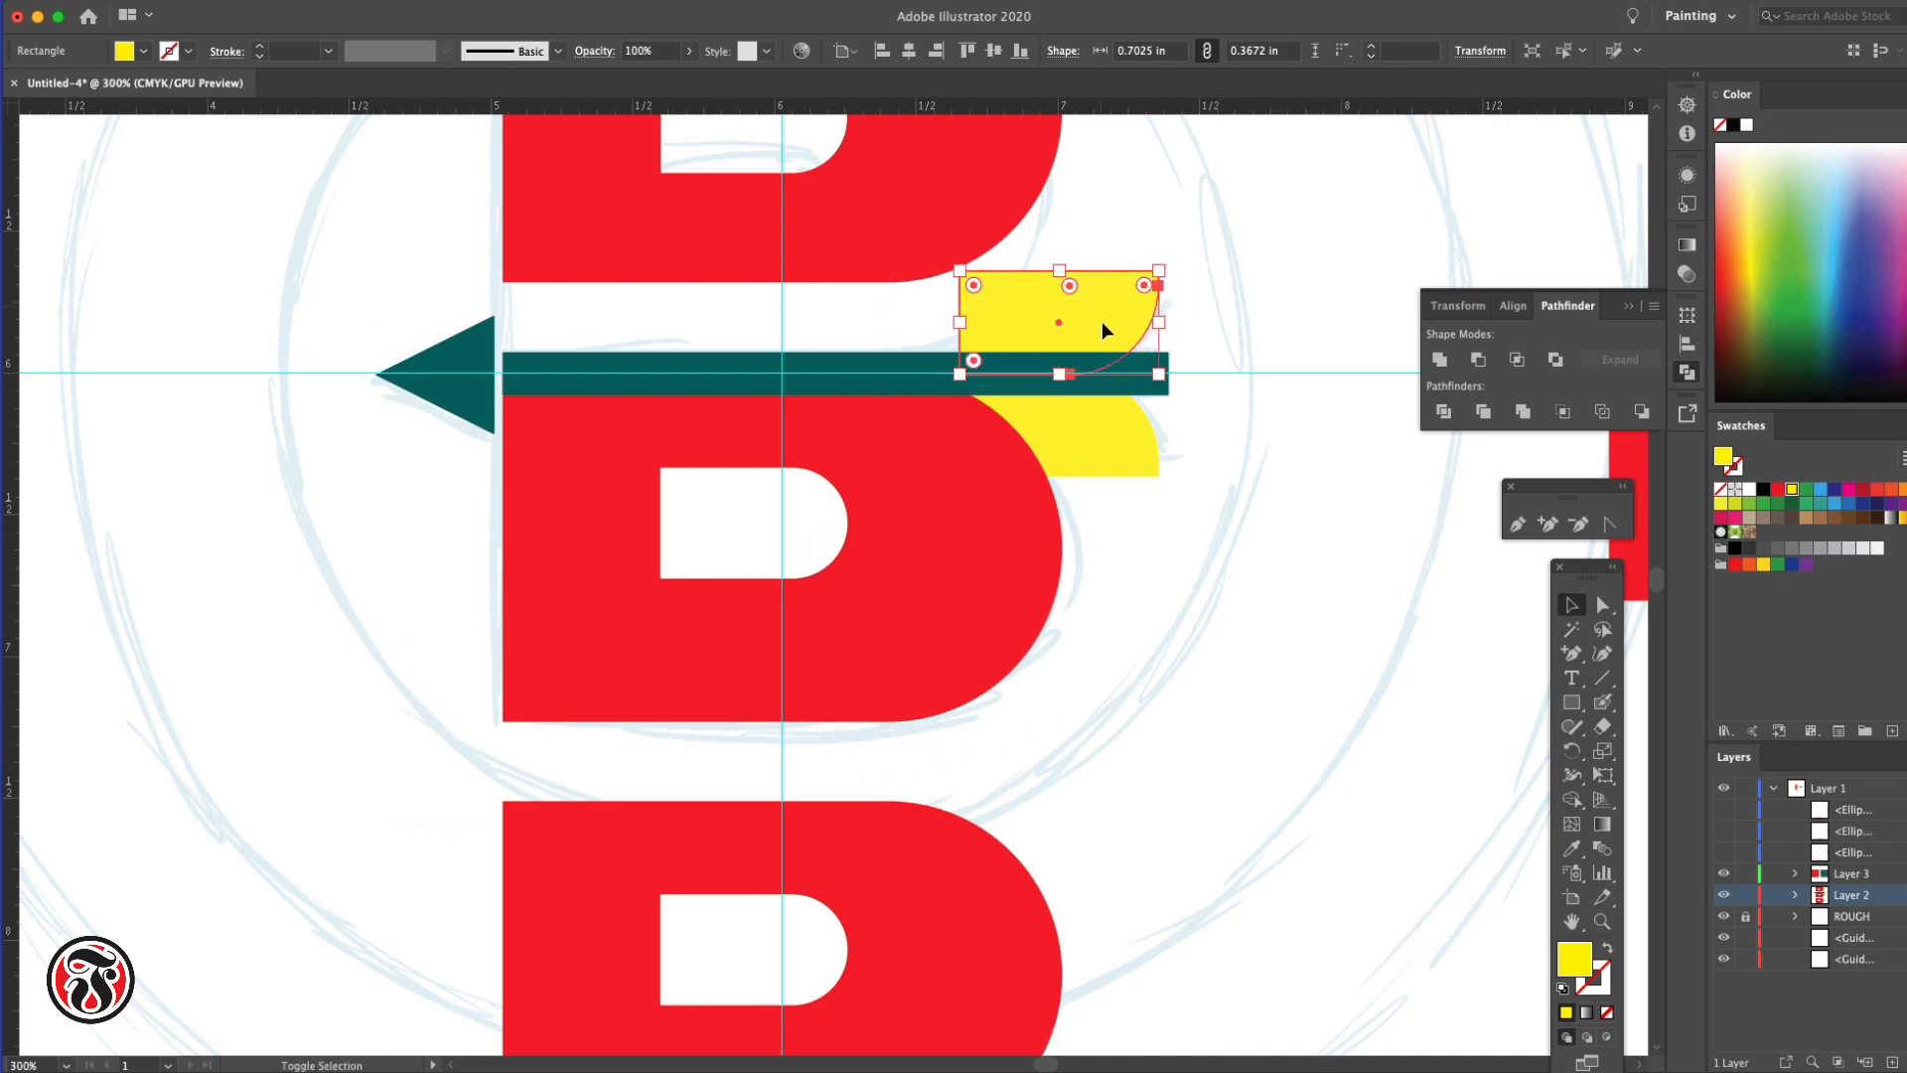
click(1104, 437)
drag(1100, 433, 1038, 320)
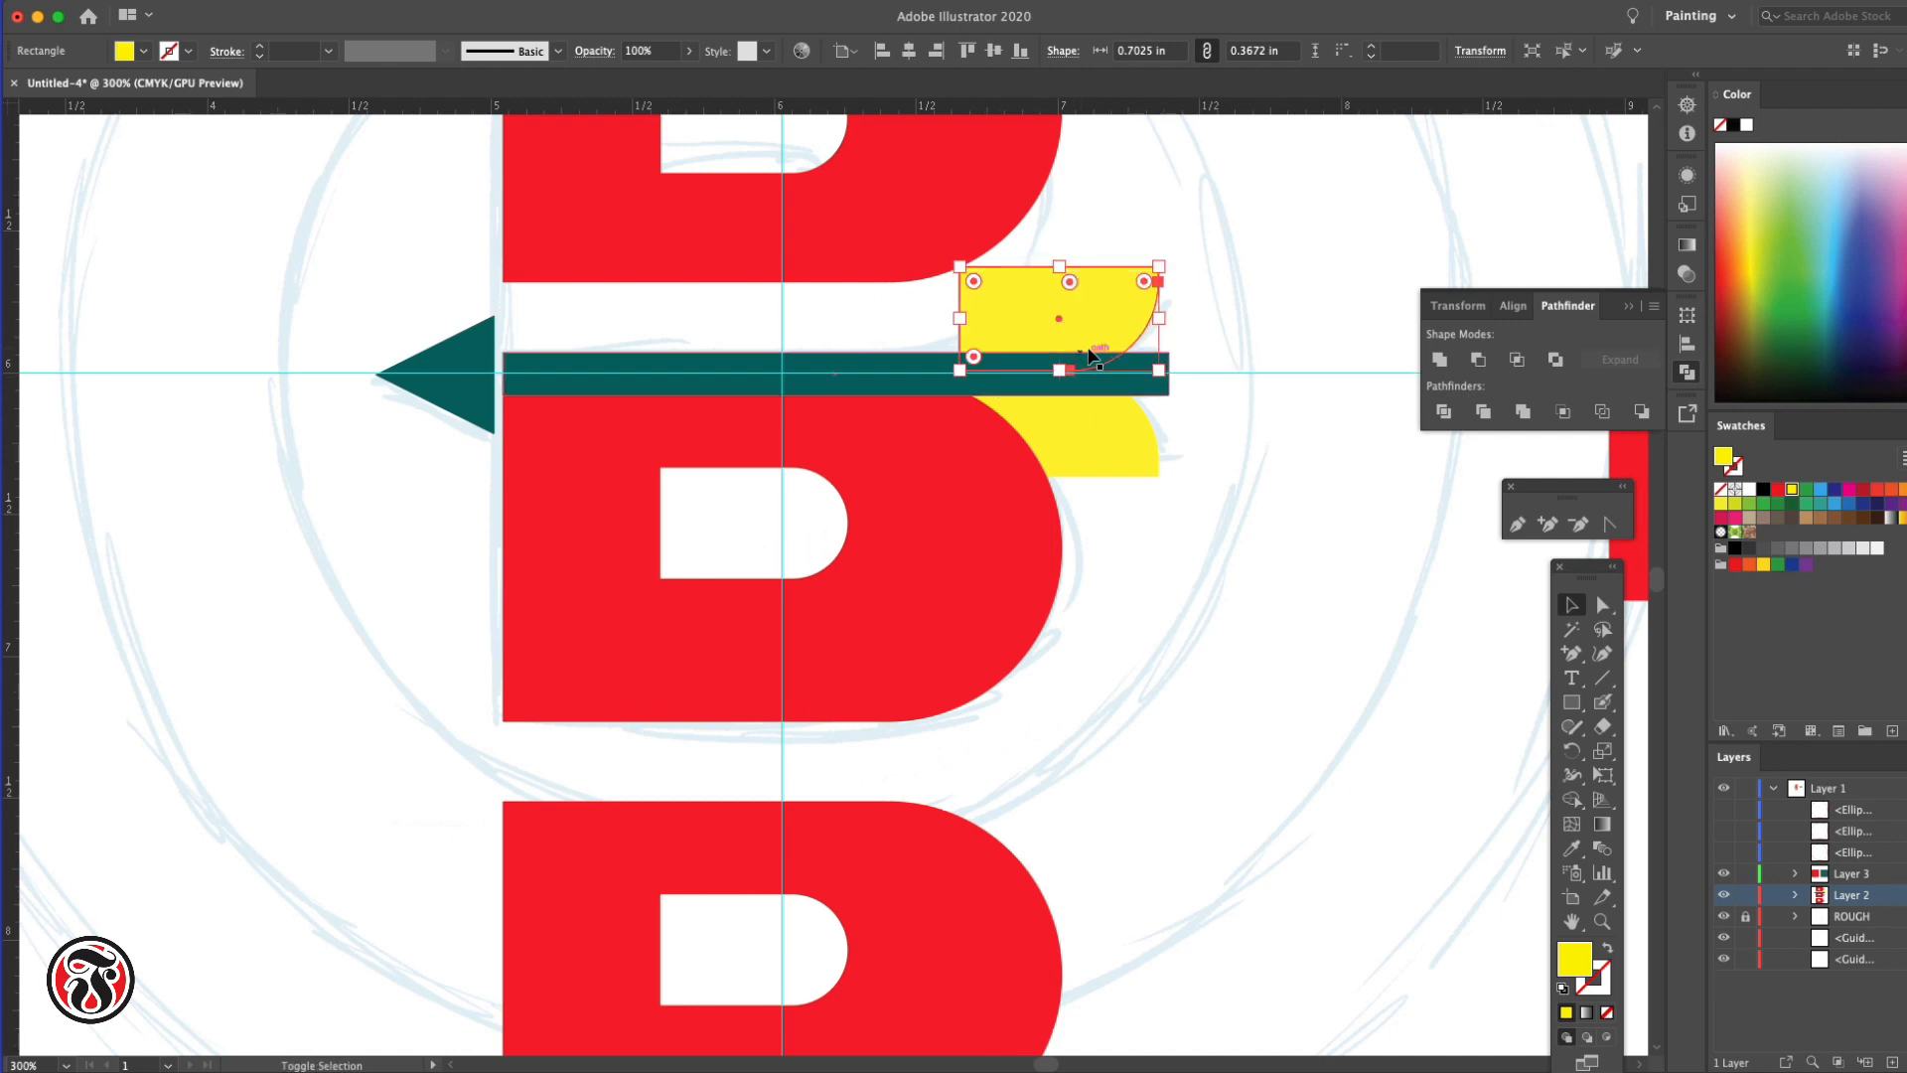
click(1638, 52)
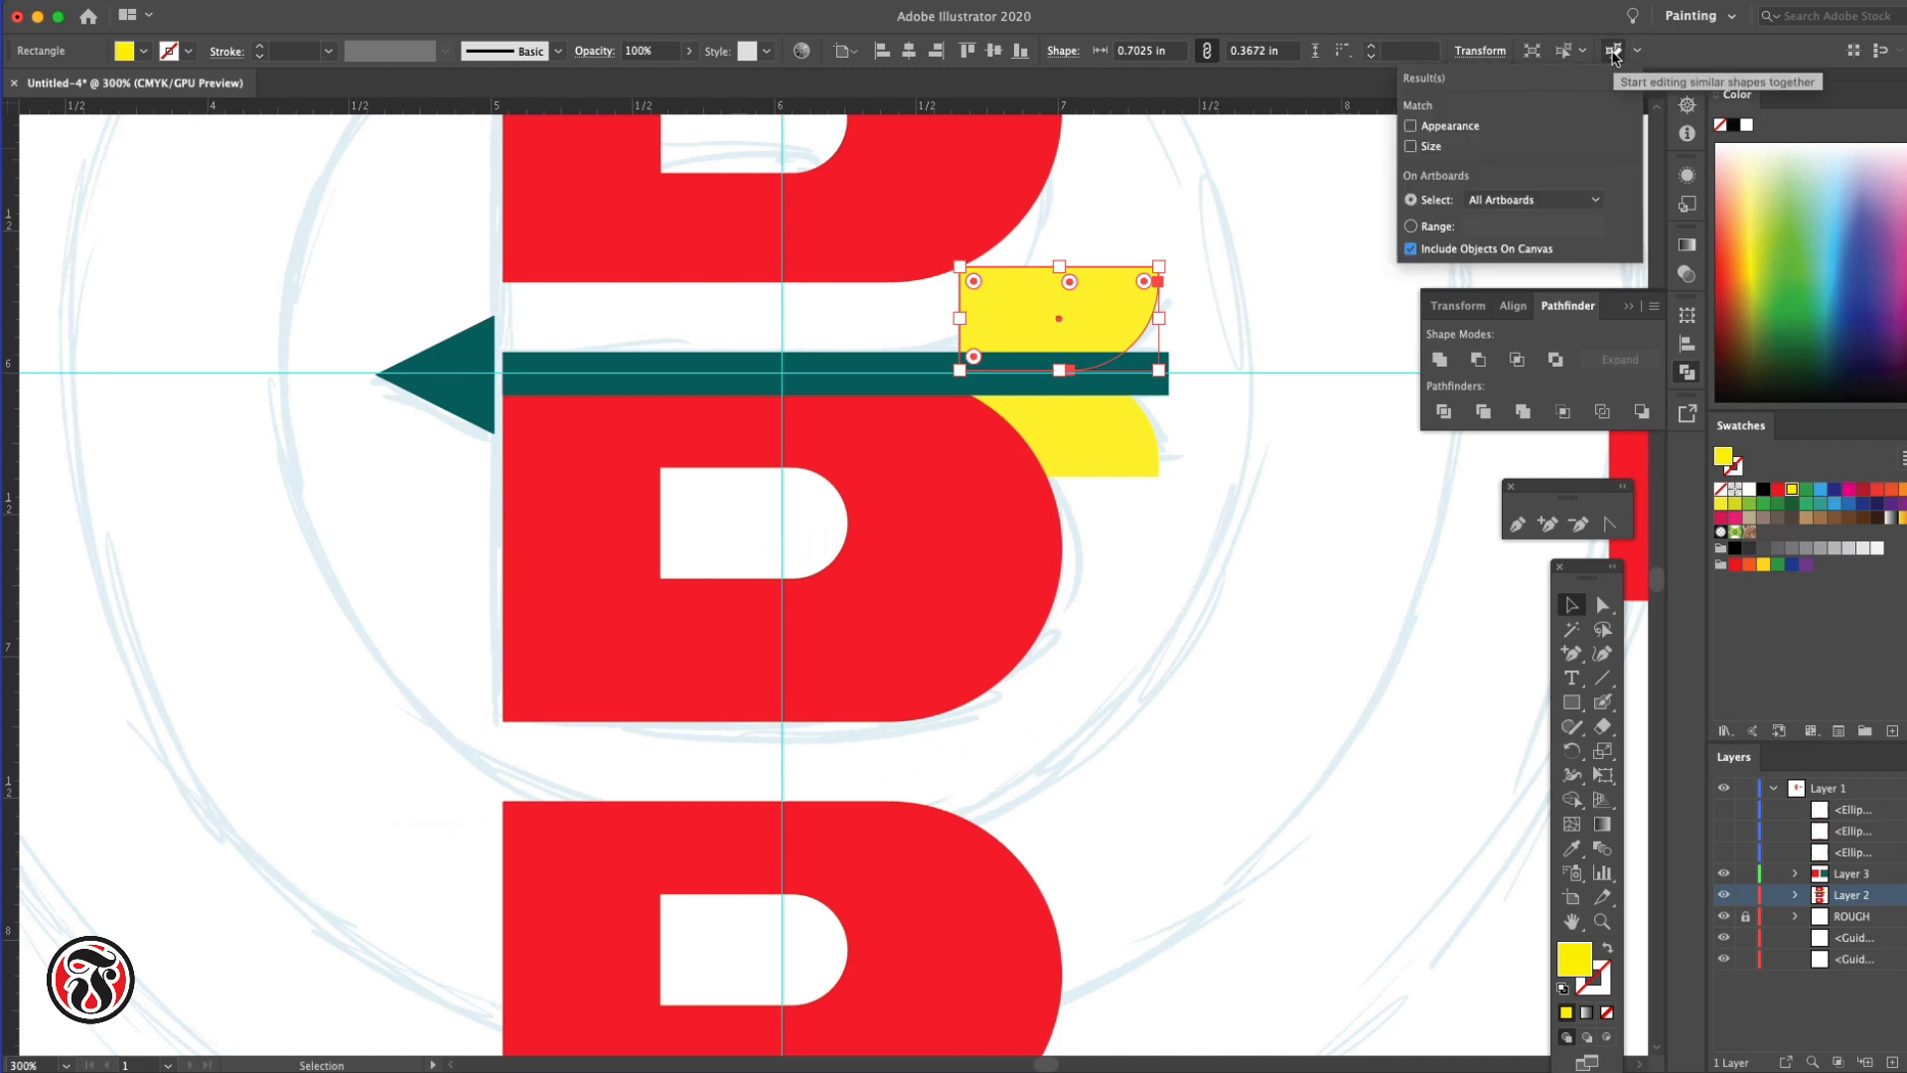
click(1574, 55)
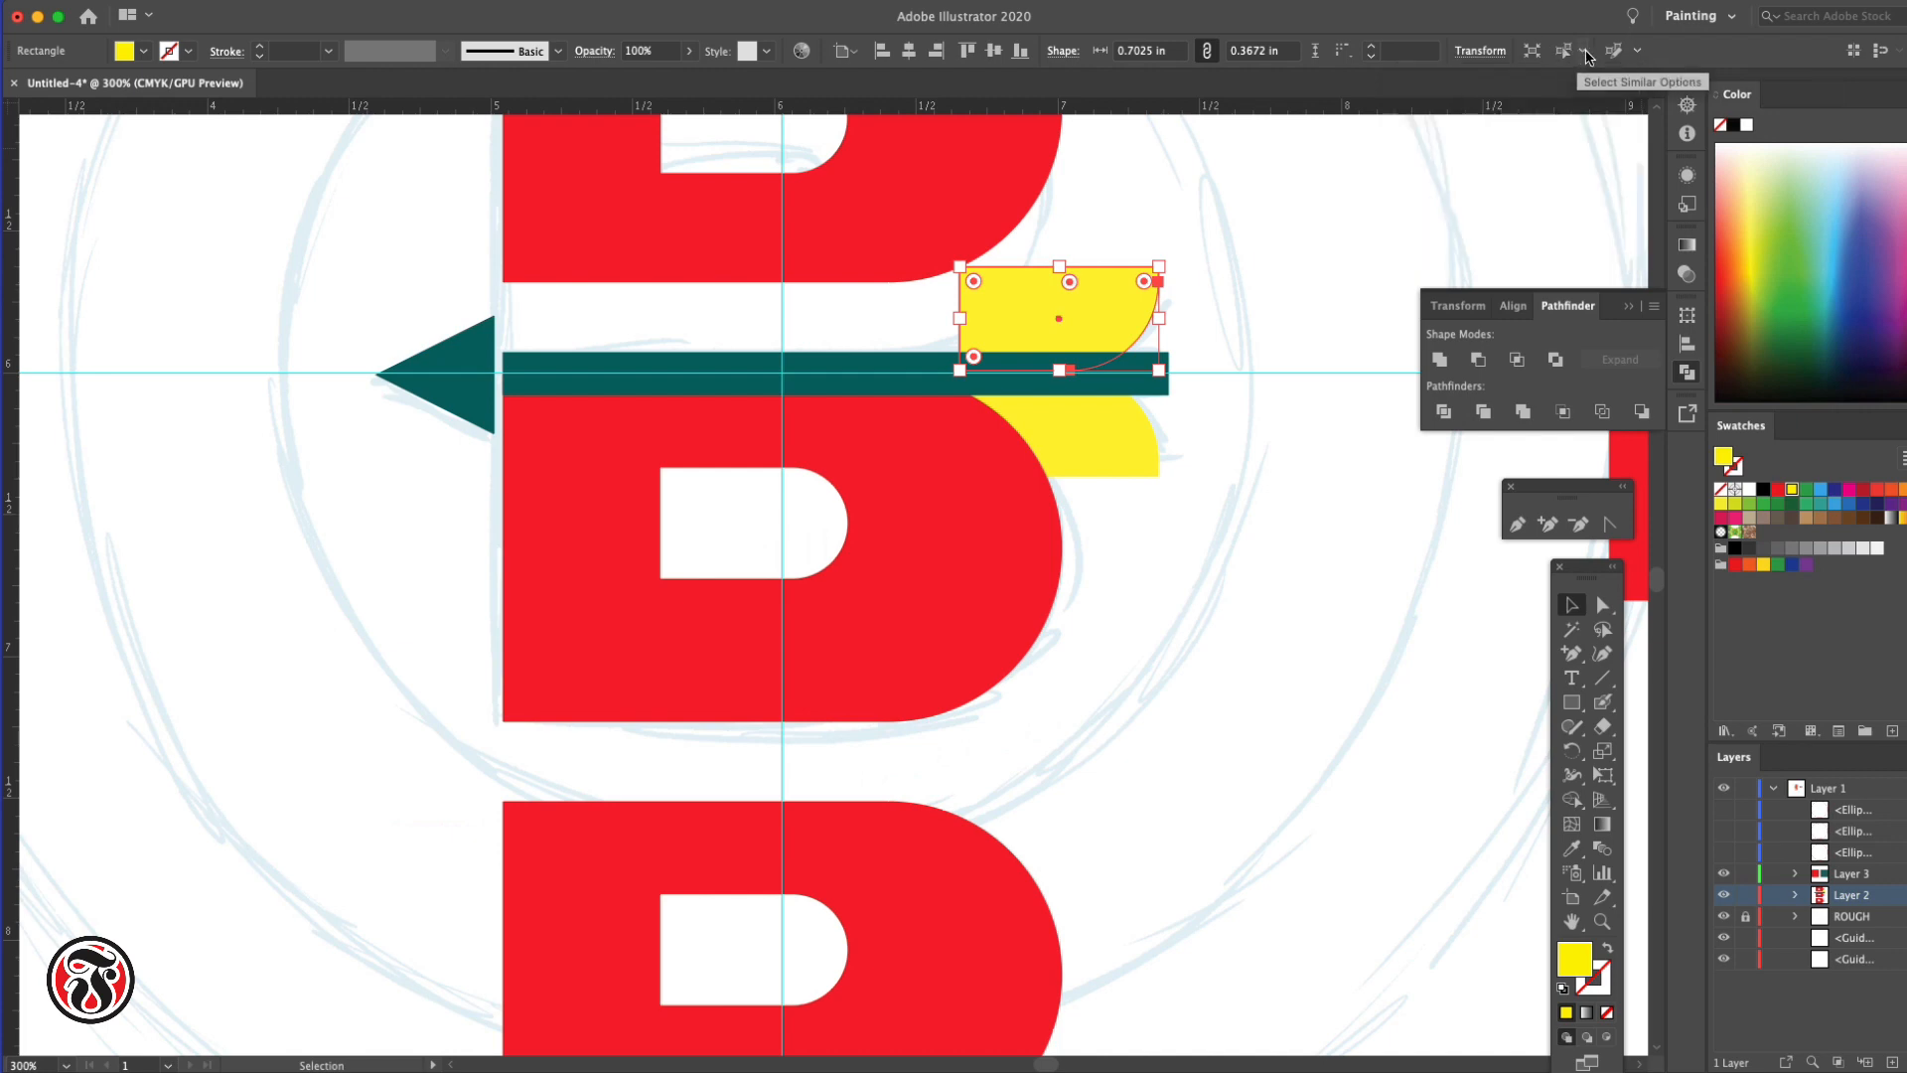
click(1585, 51)
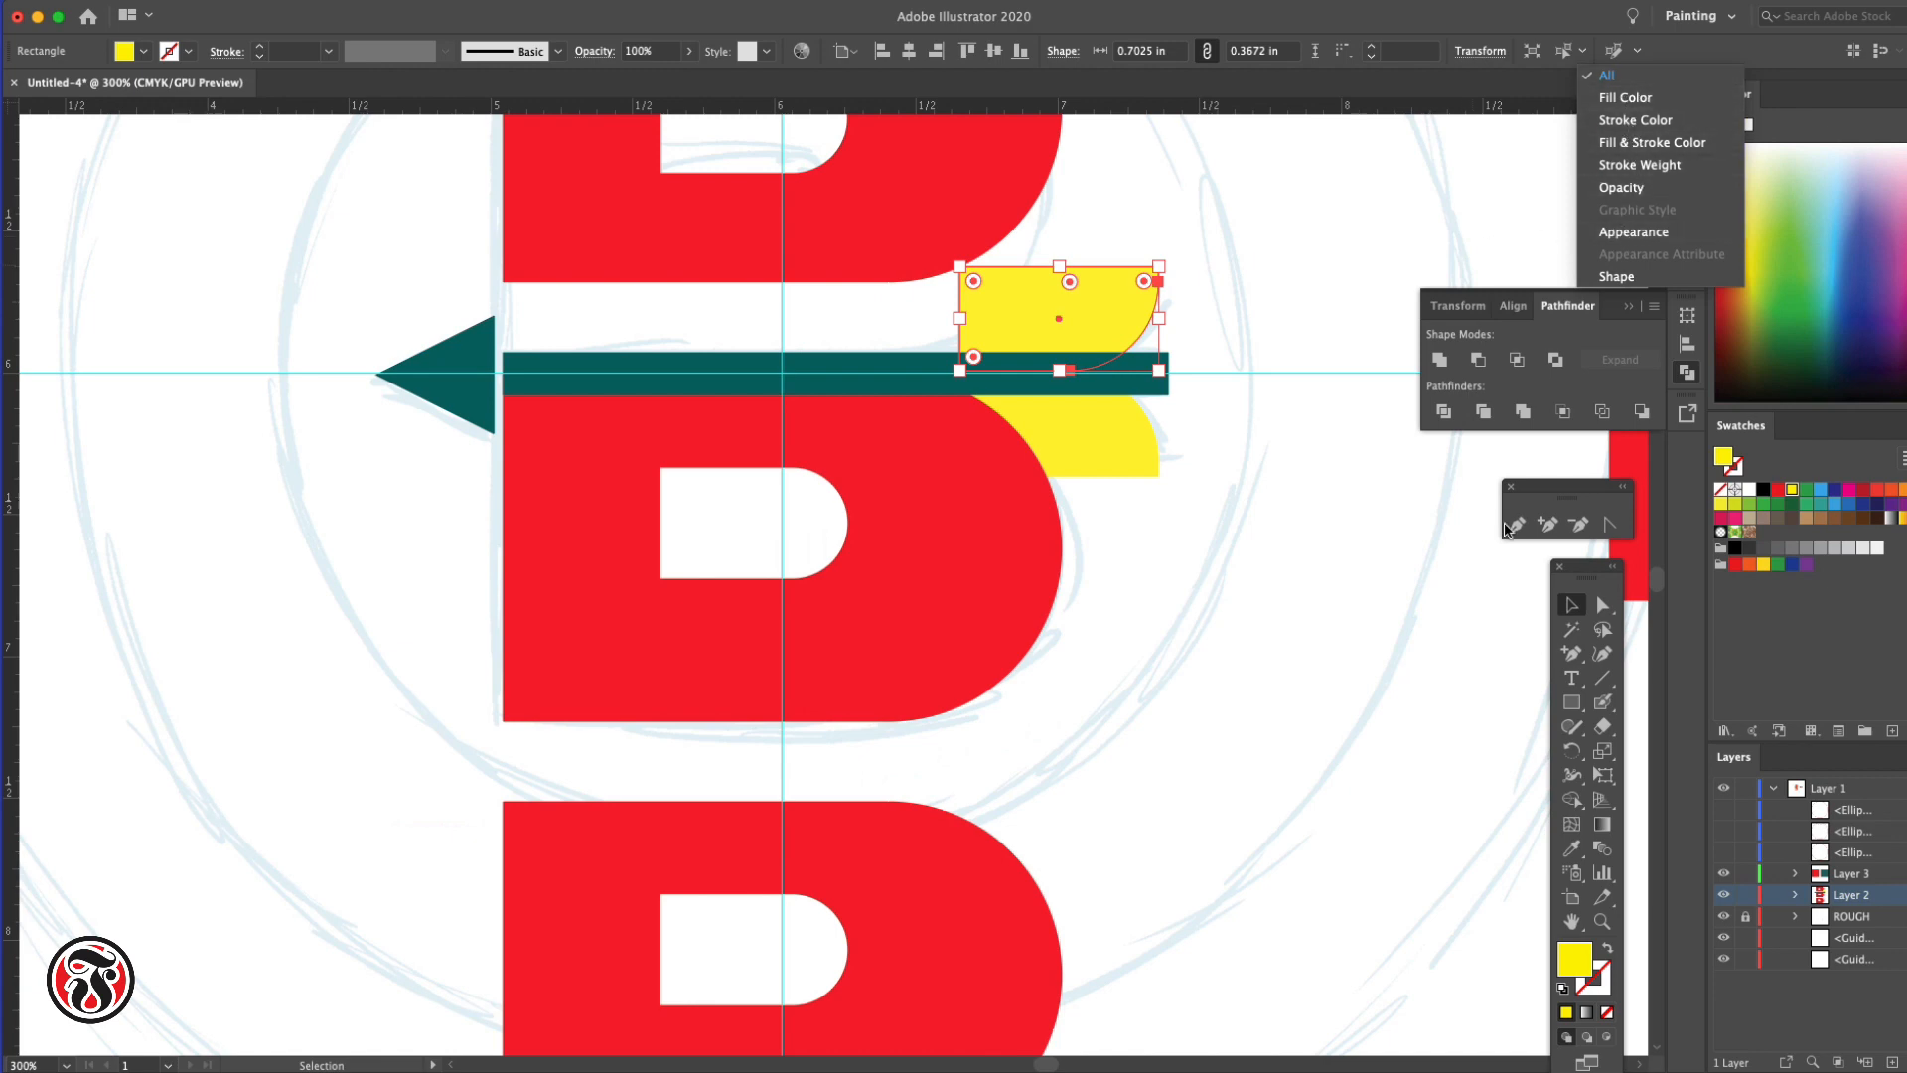
click(1284, 373)
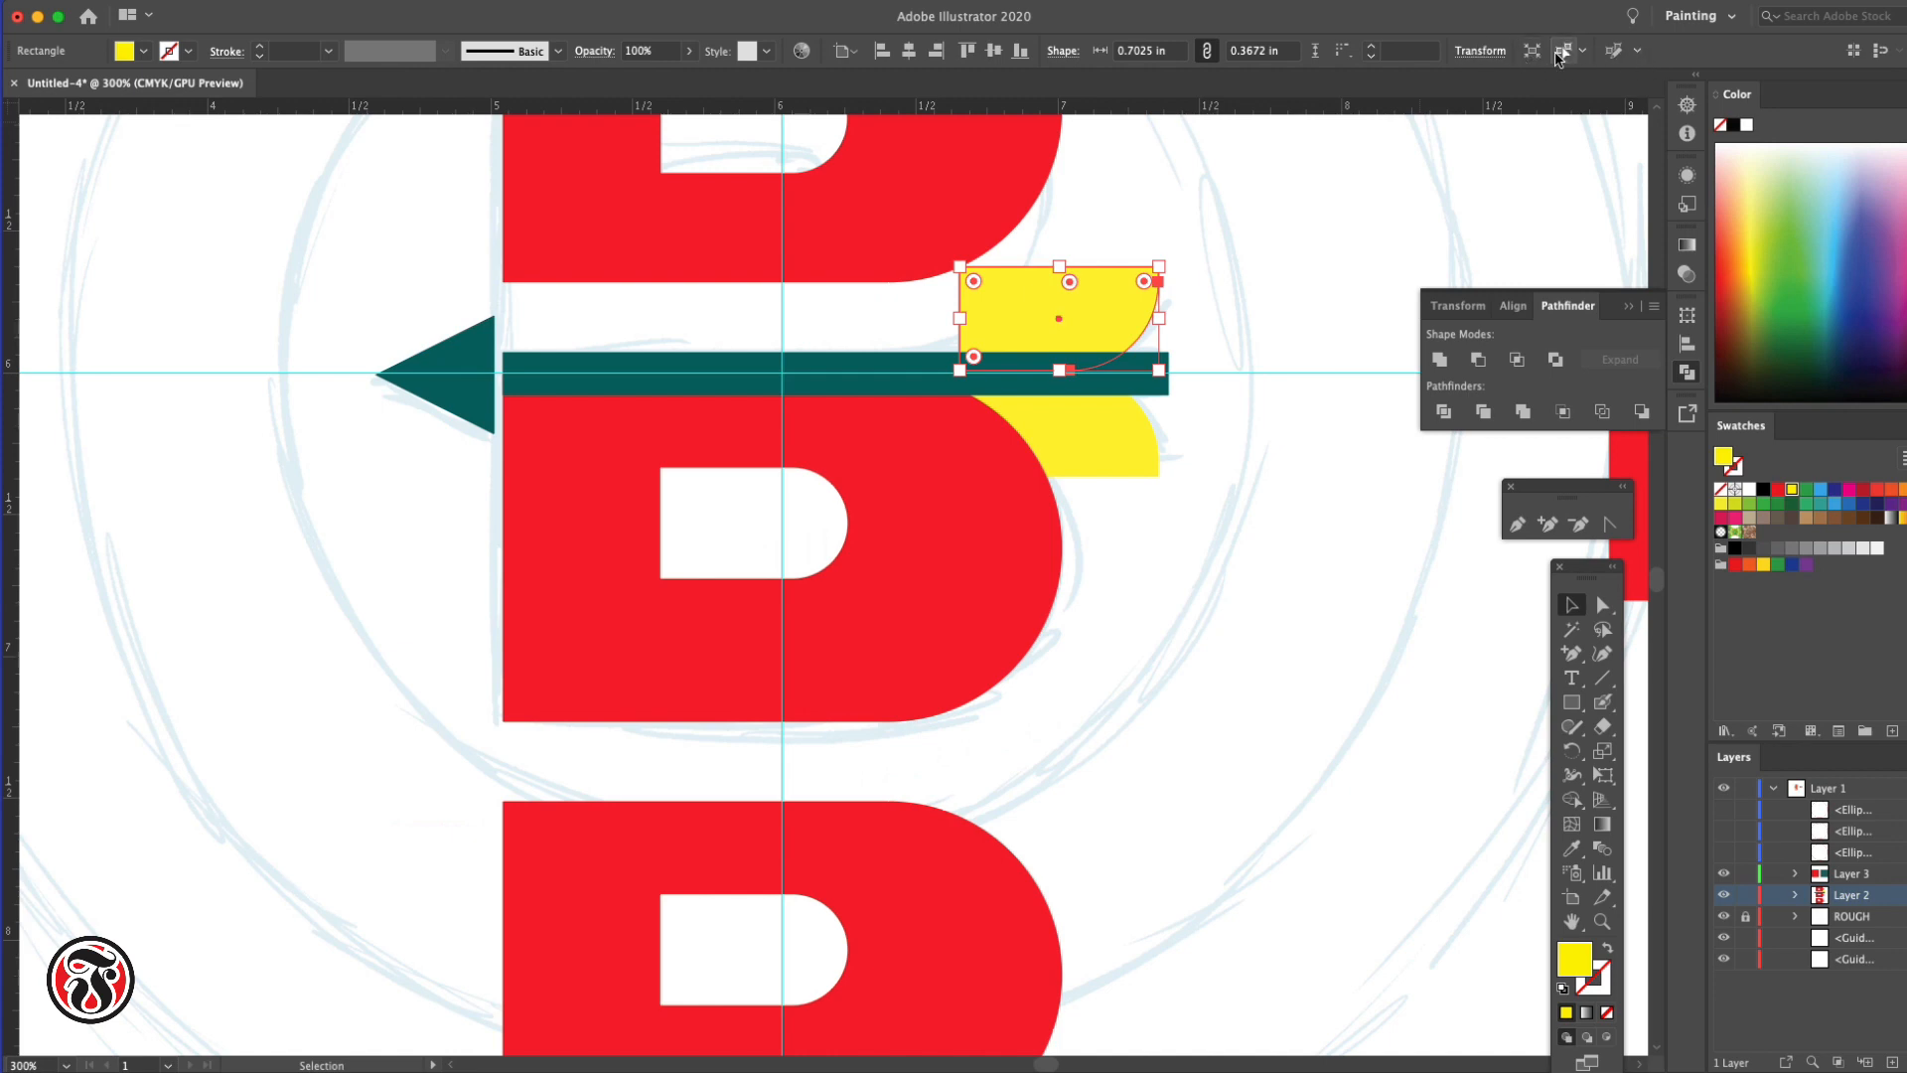
click(1321, 598)
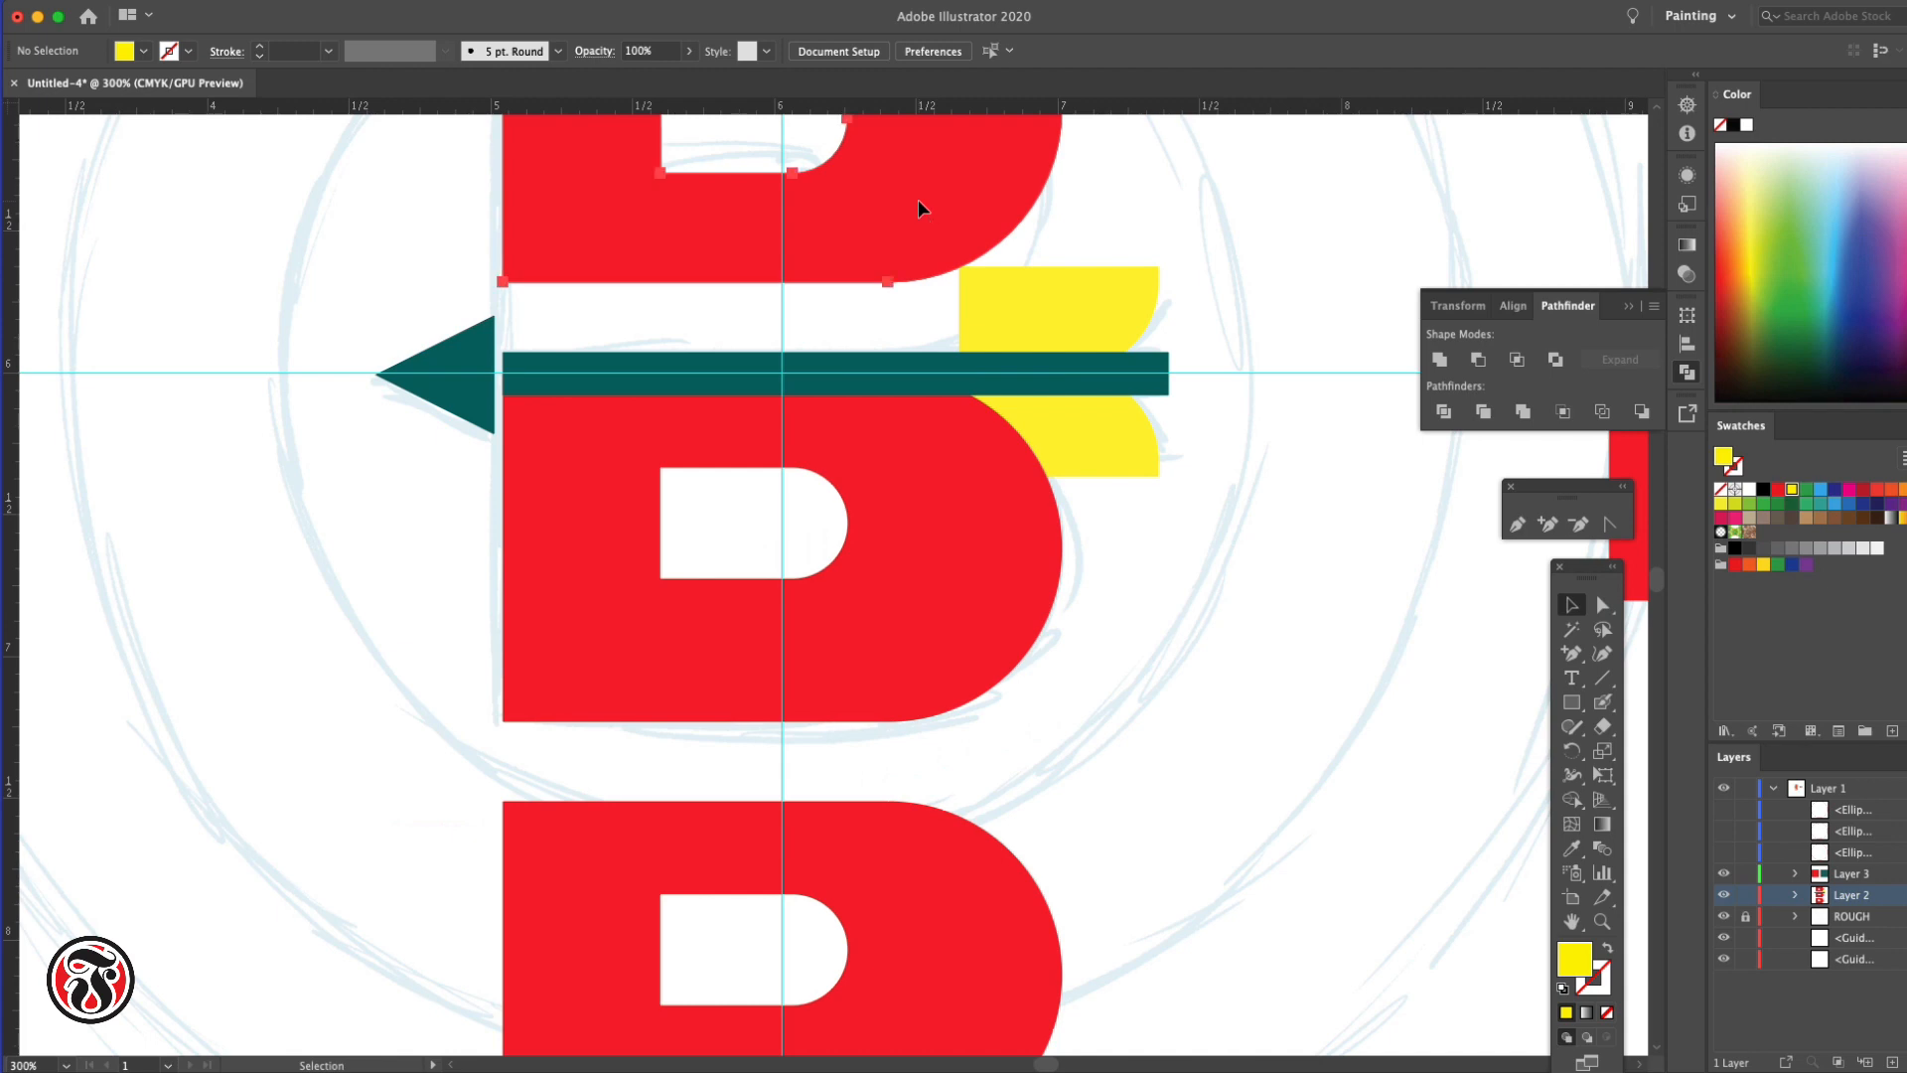
Move the upper red half straight down so its lower edge sits on the horizontal guide, at about Y 5.40 in
drag(918, 200, 919, 285)
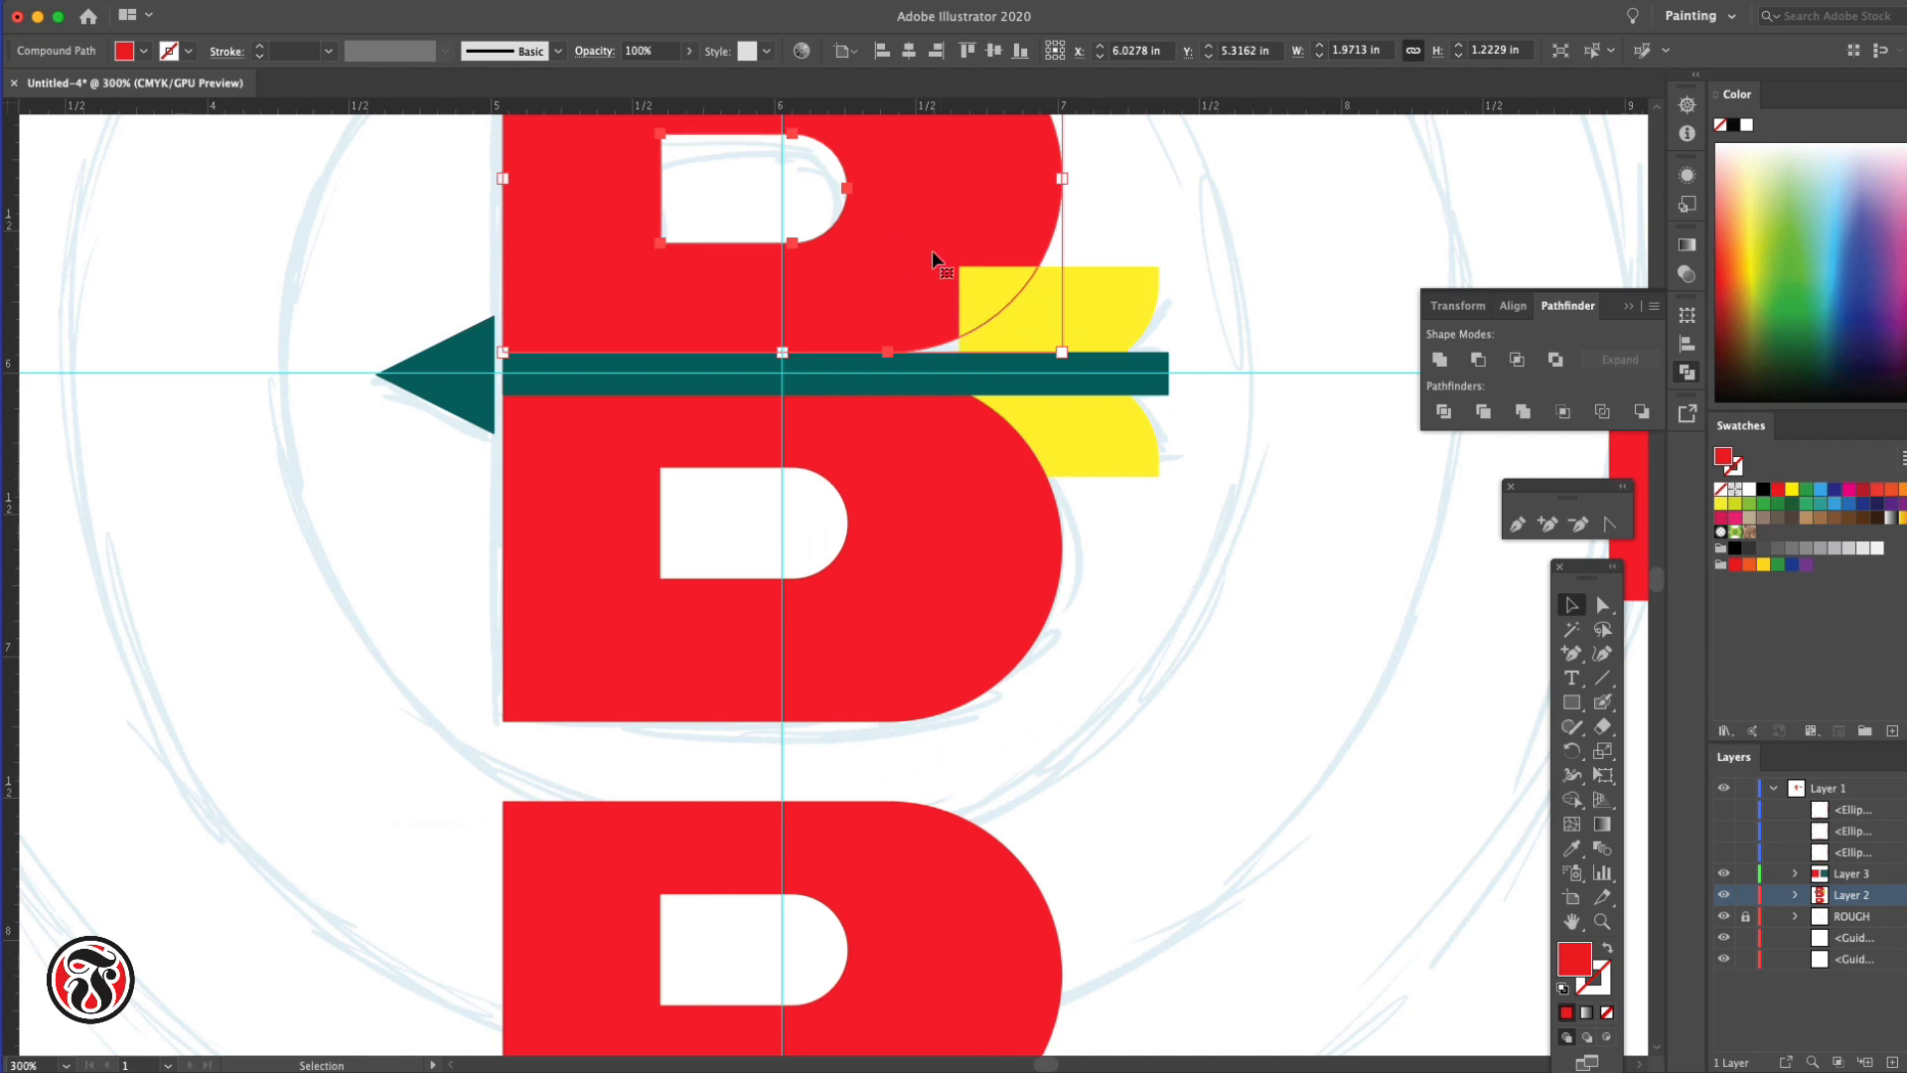
drag(867, 236, 867, 259)
click(975, 486)
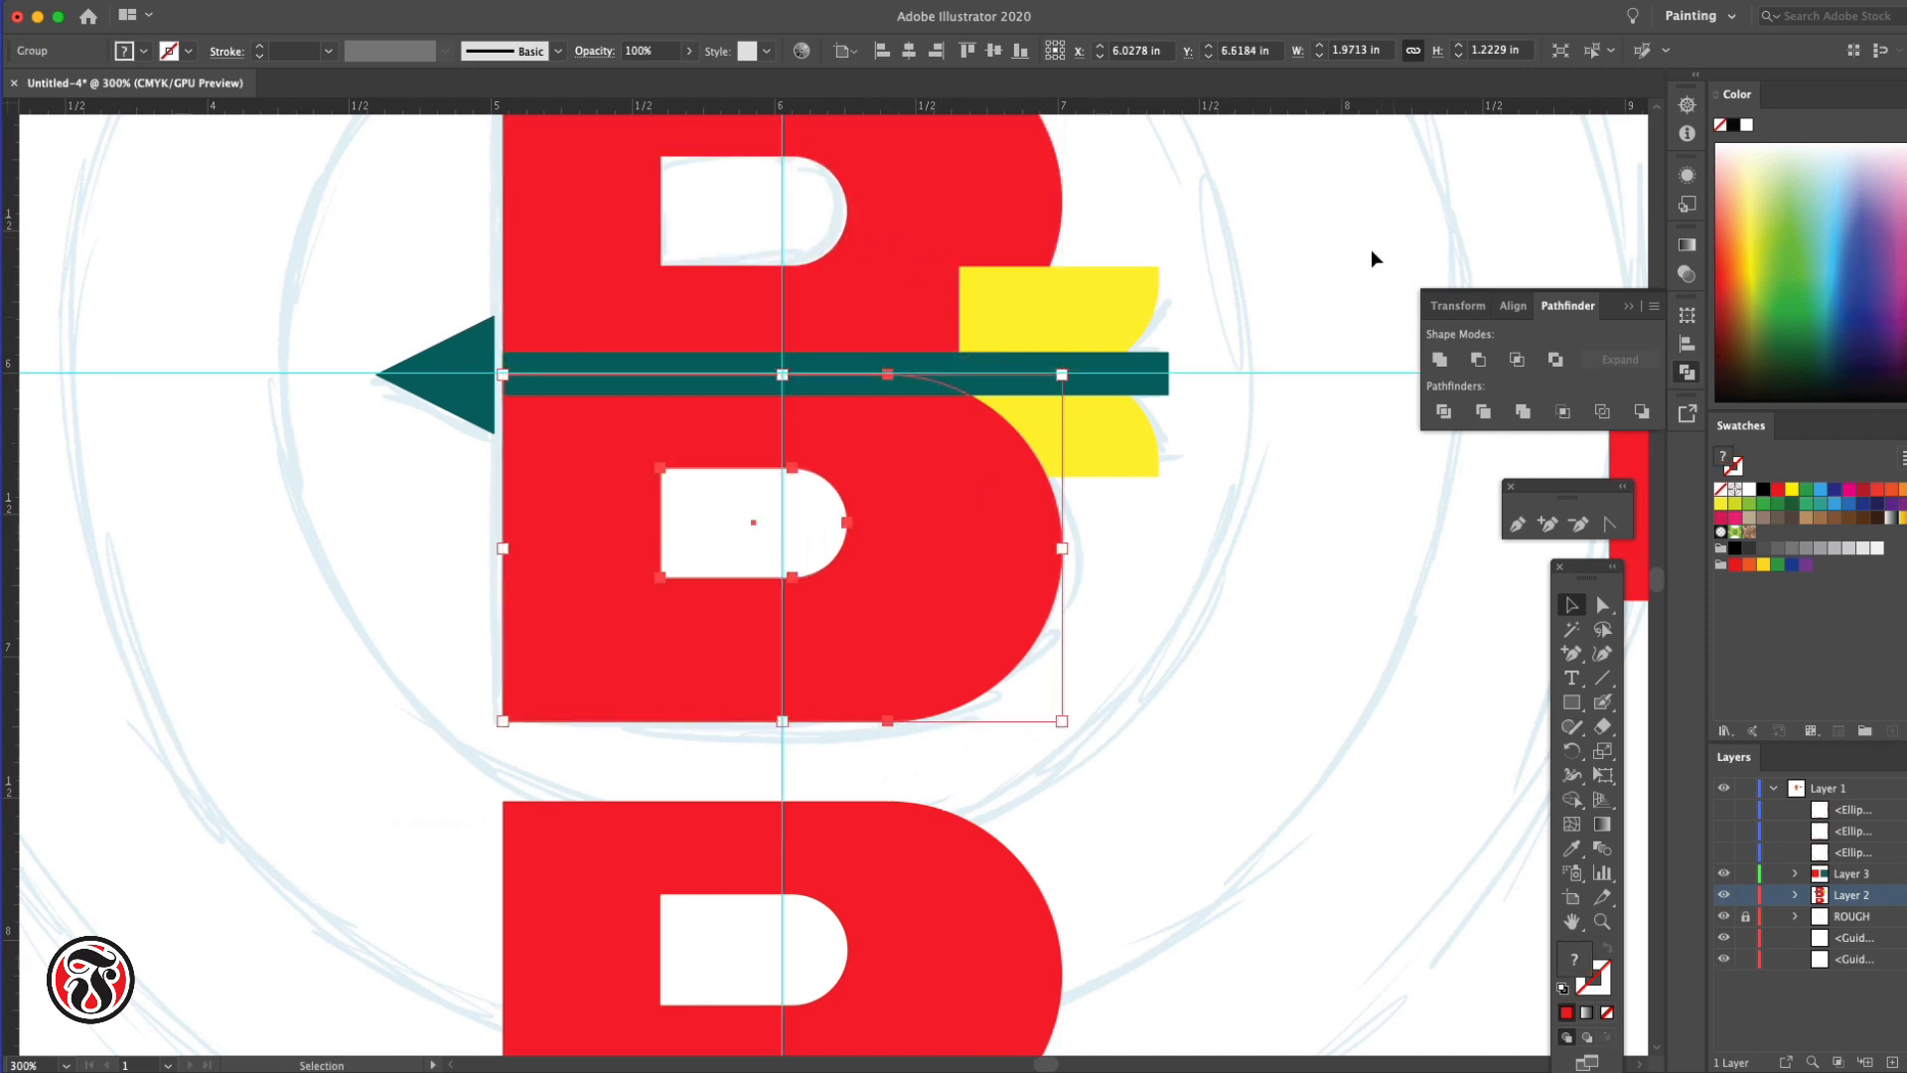
Send the upper yellow fletching shape behind the upper red half
click(1092, 296)
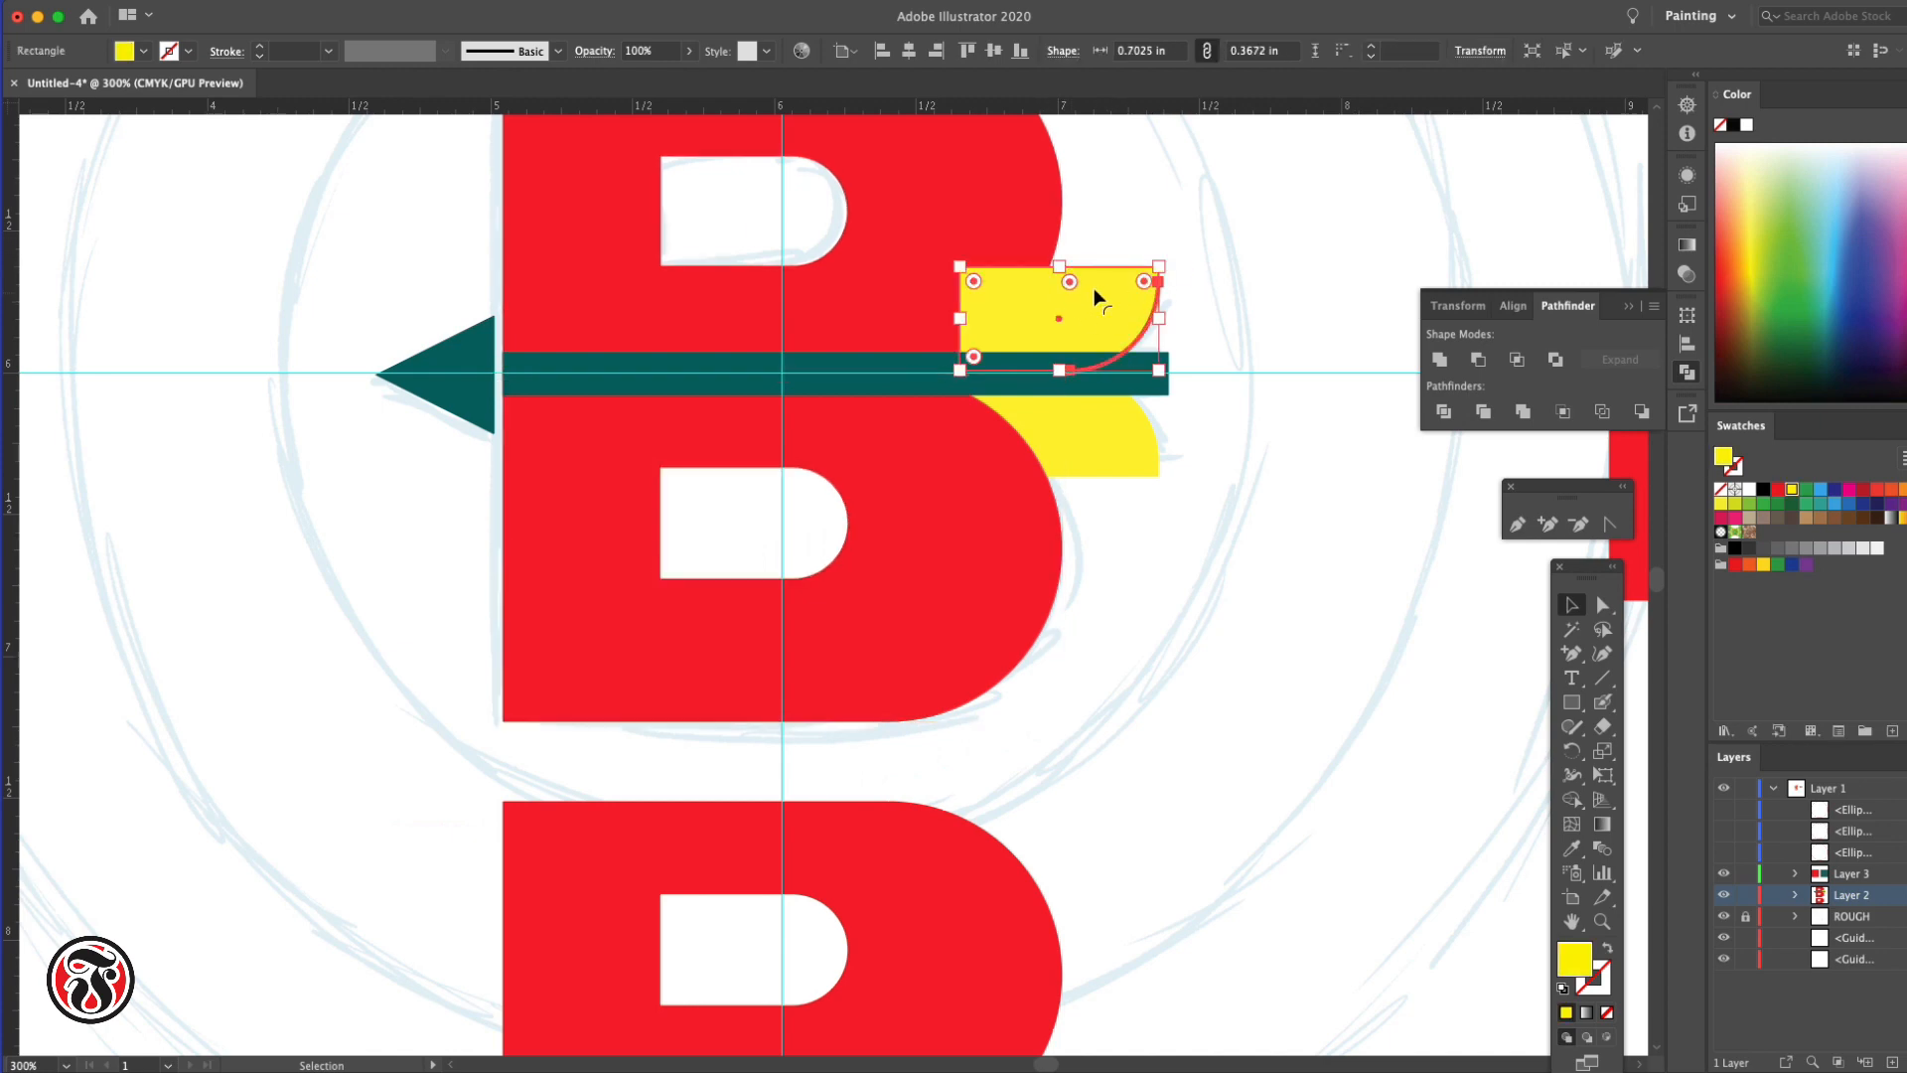
key(super)
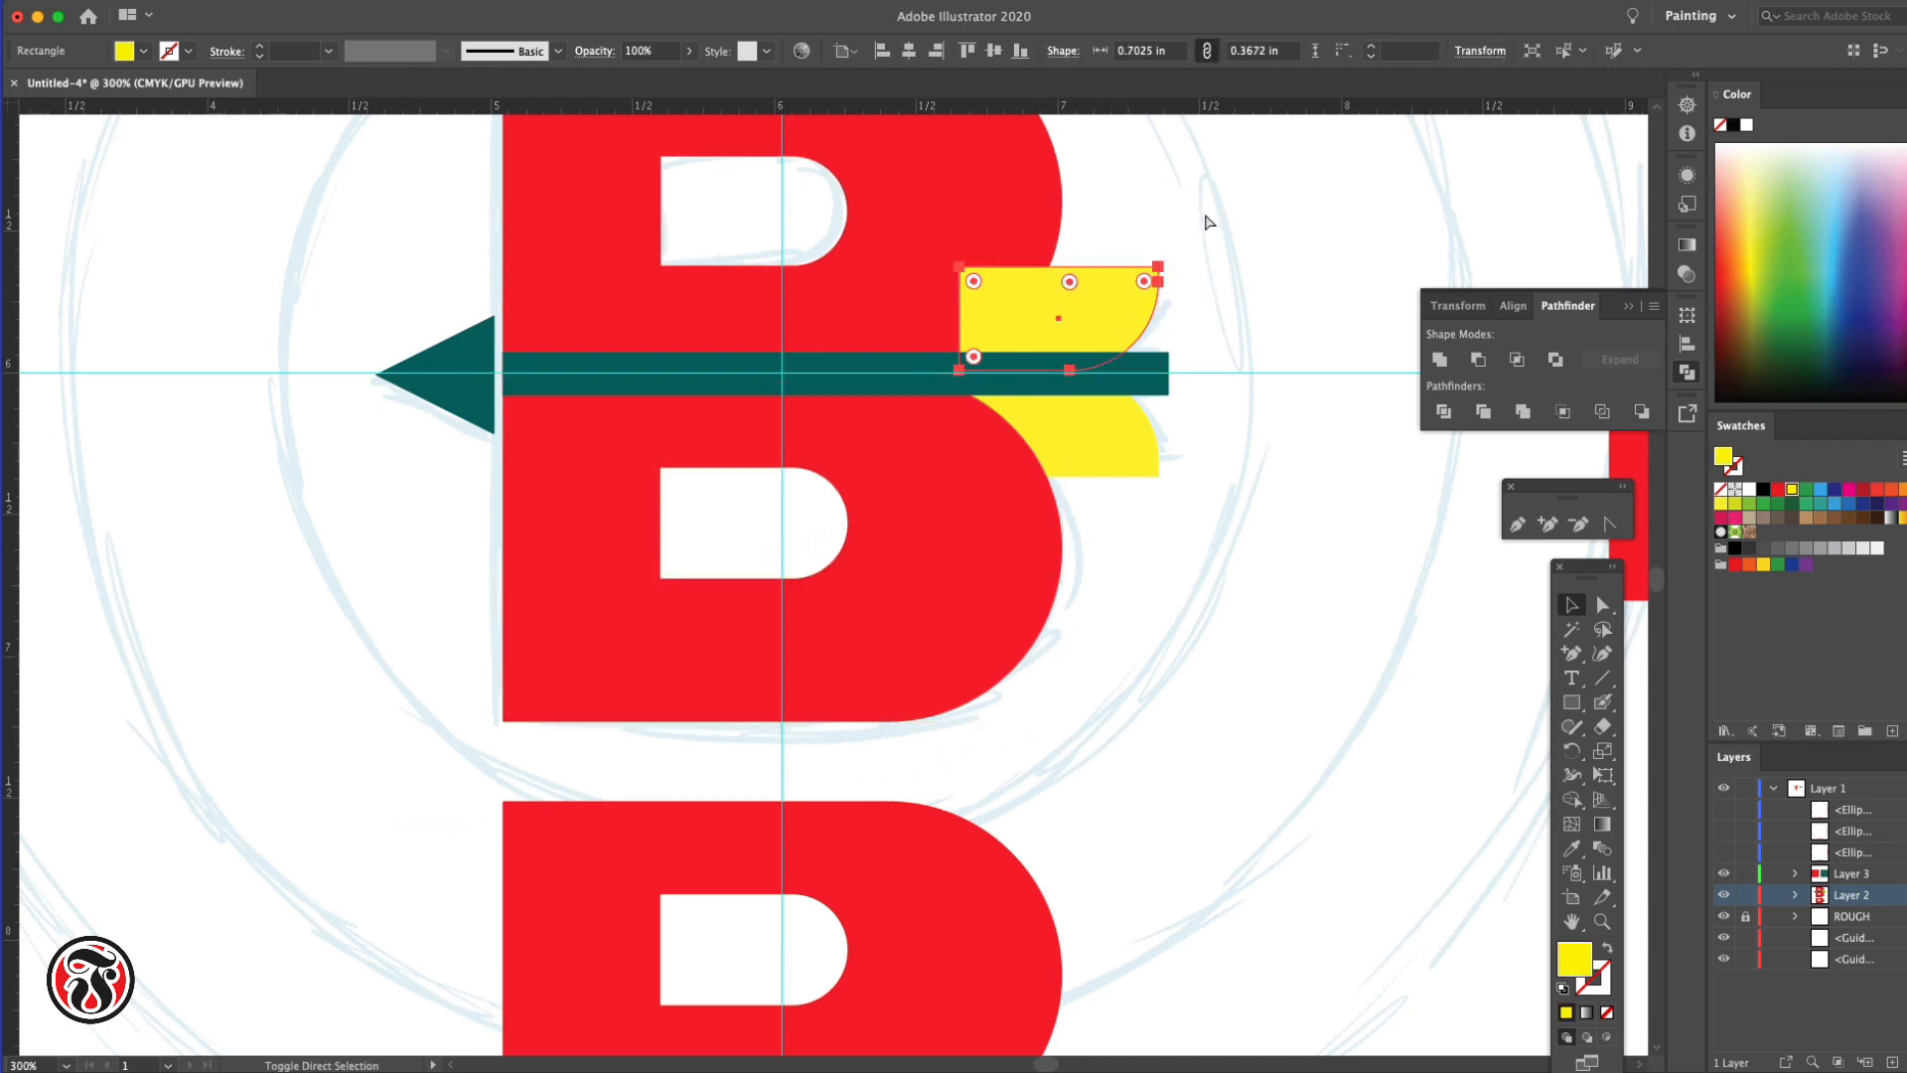
key(super+bracketleft)
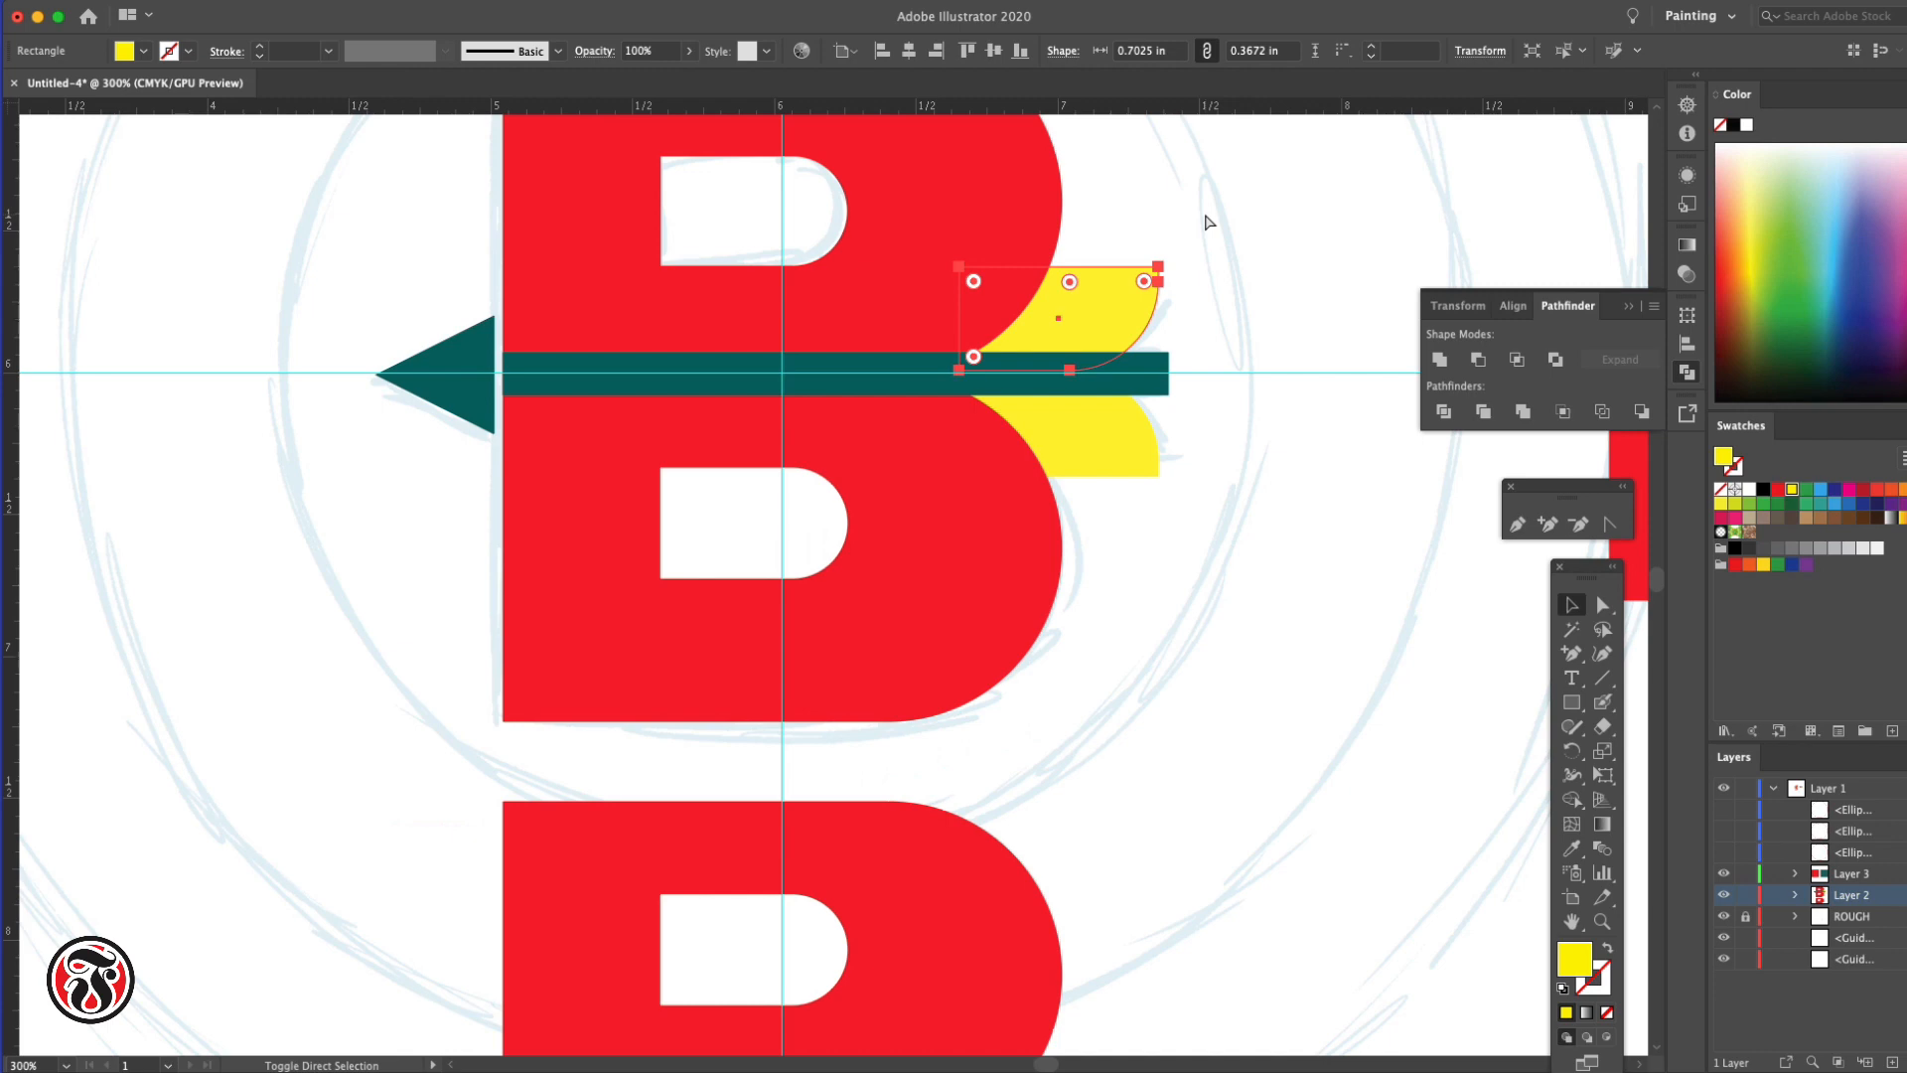
click(1396, 264)
Move the teal arrowhead right until its flat side touches the B's left edge, at about X 4.83 in
drag(472, 345, 479, 342)
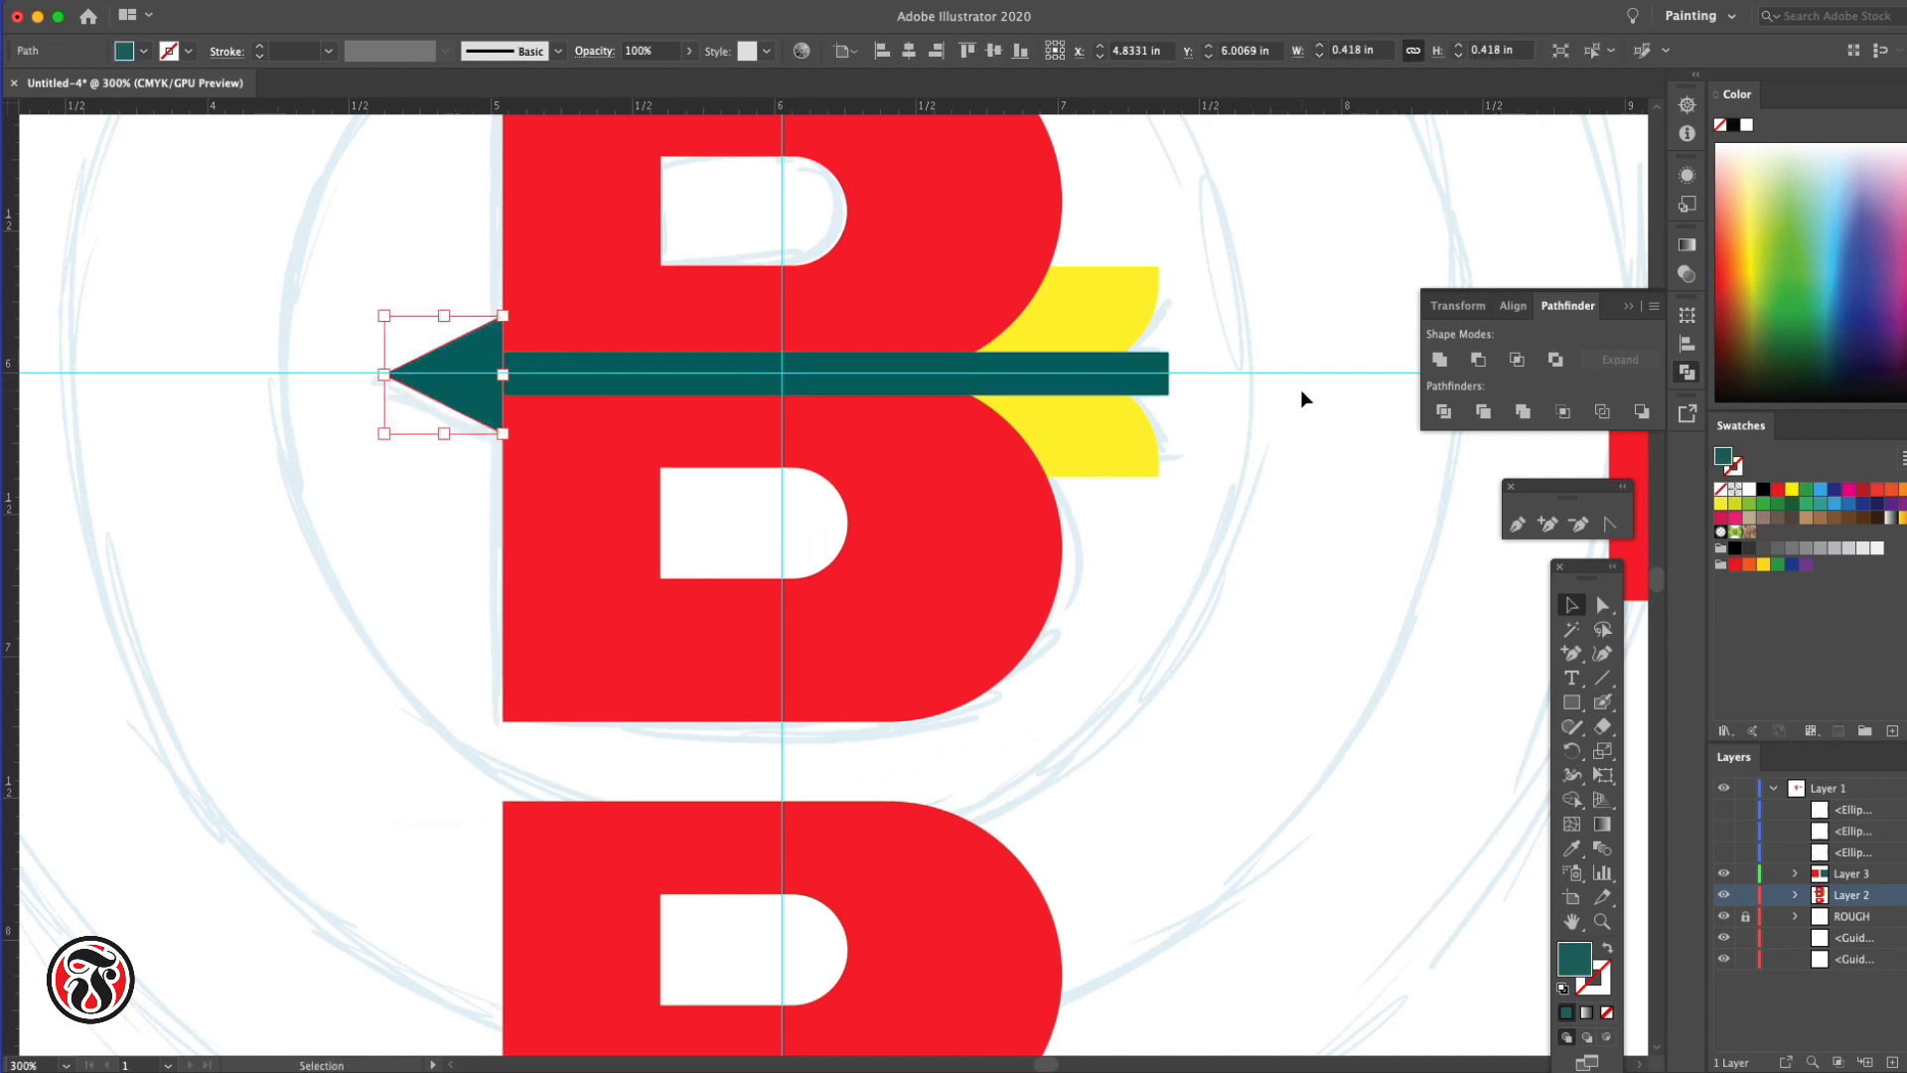
click(1296, 403)
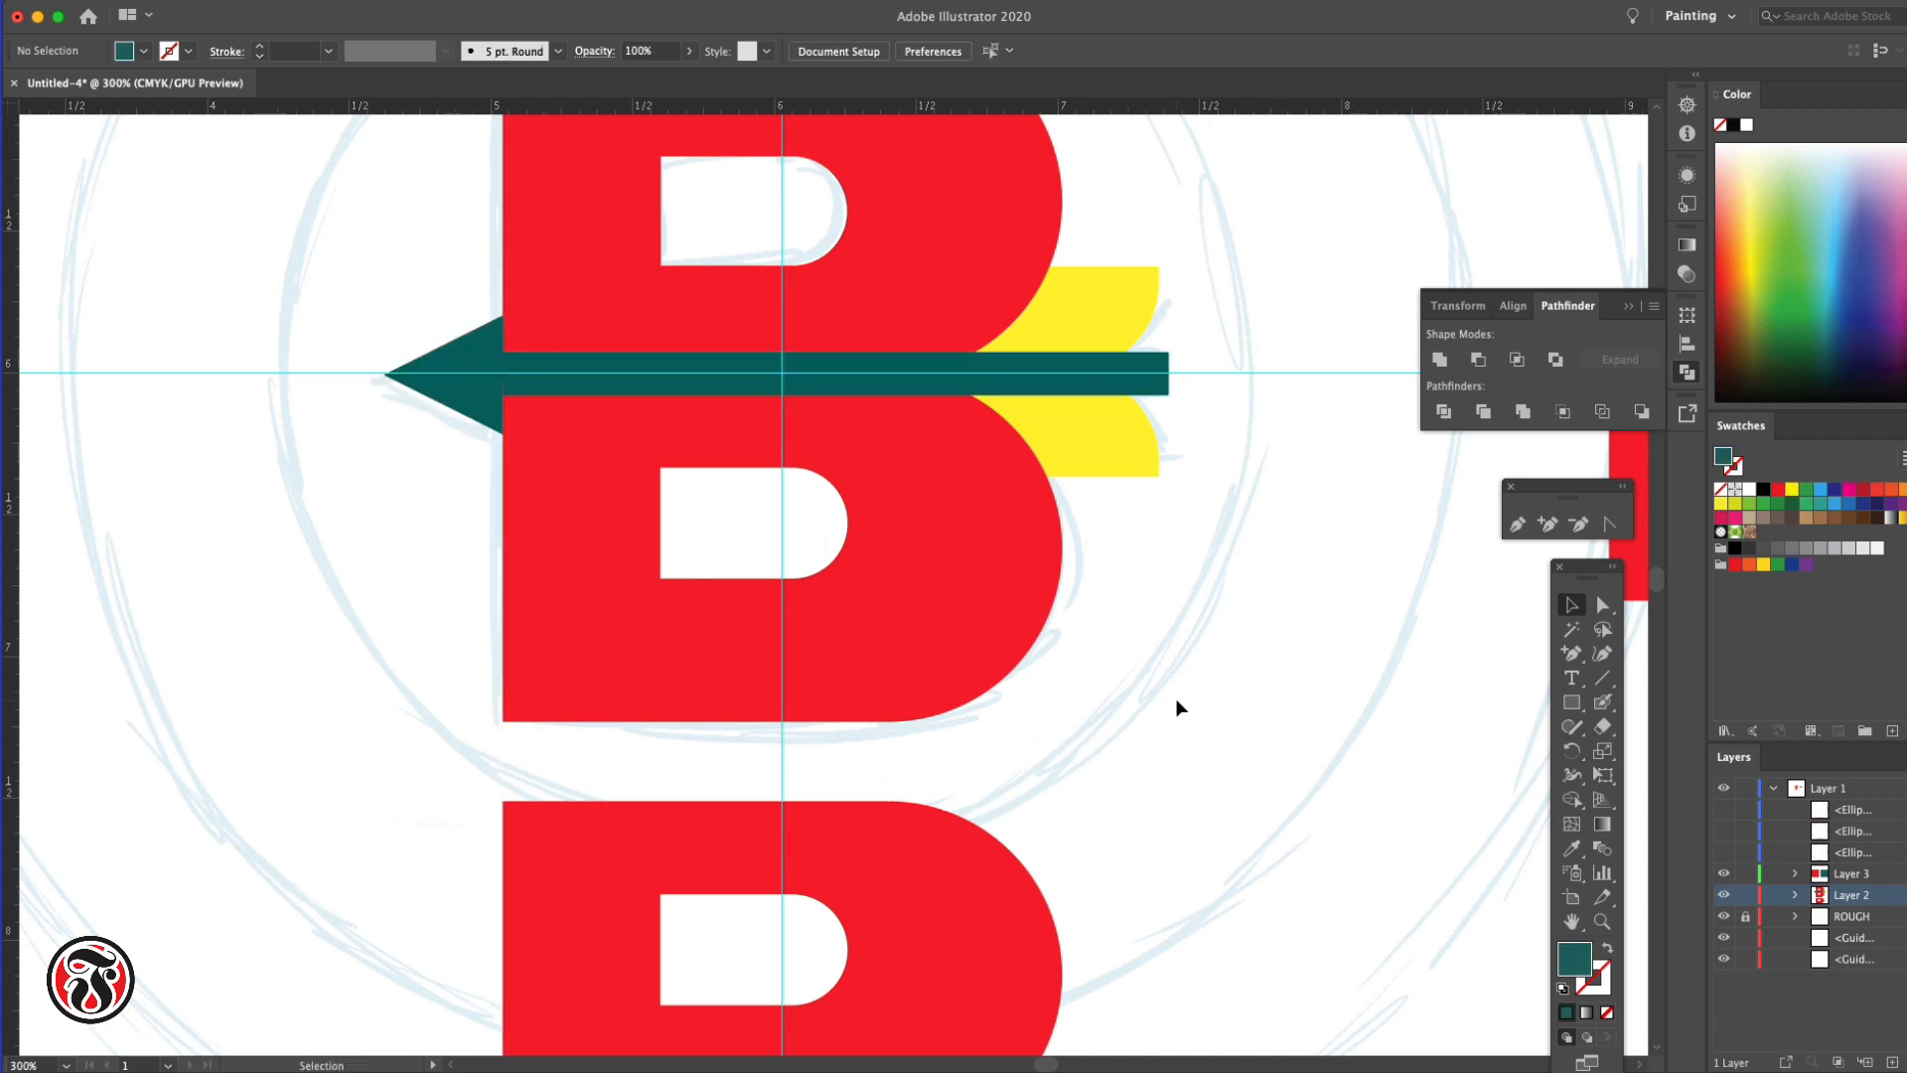
Round the B's outer left corners, at its upper and lower ends, to a radius of about 0.16 in
click(1602, 604)
click(592, 669)
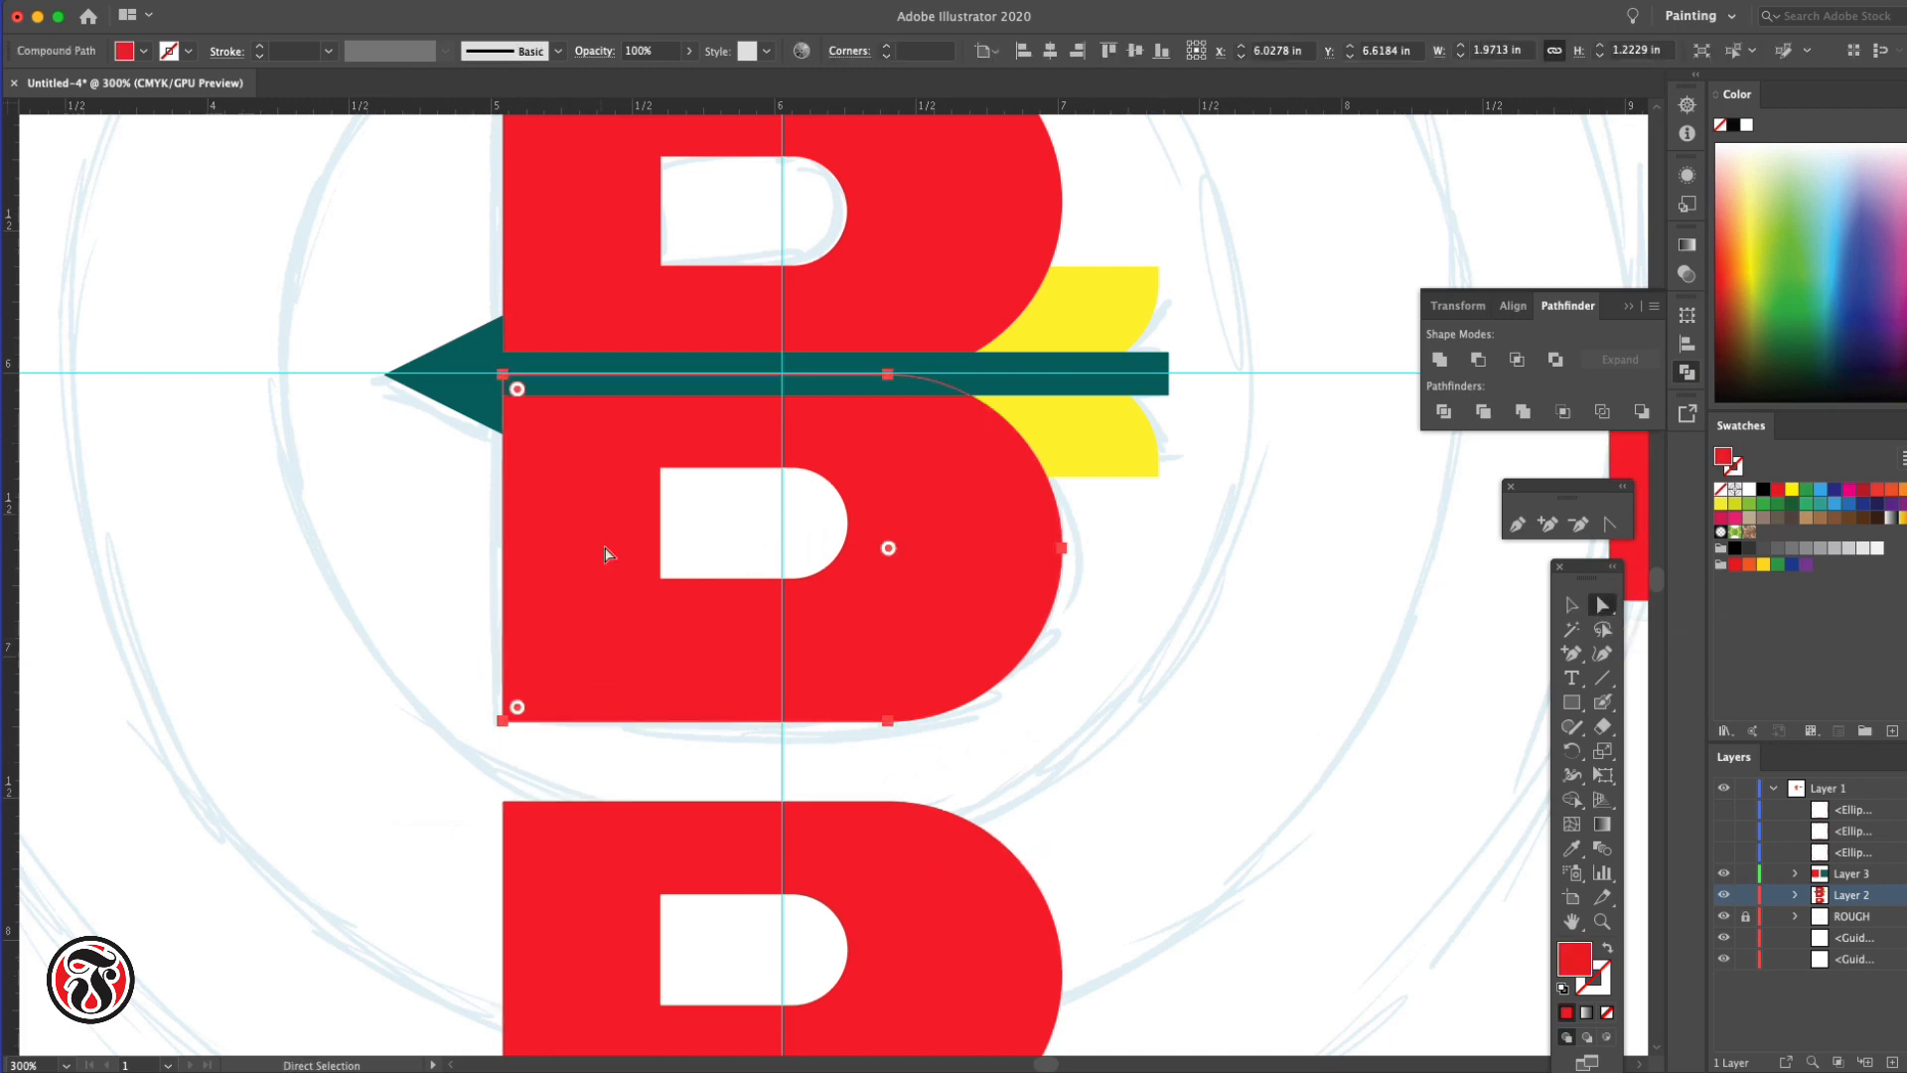
scroll(585, 241, up, 1)
scroll(586, 241, up, 2)
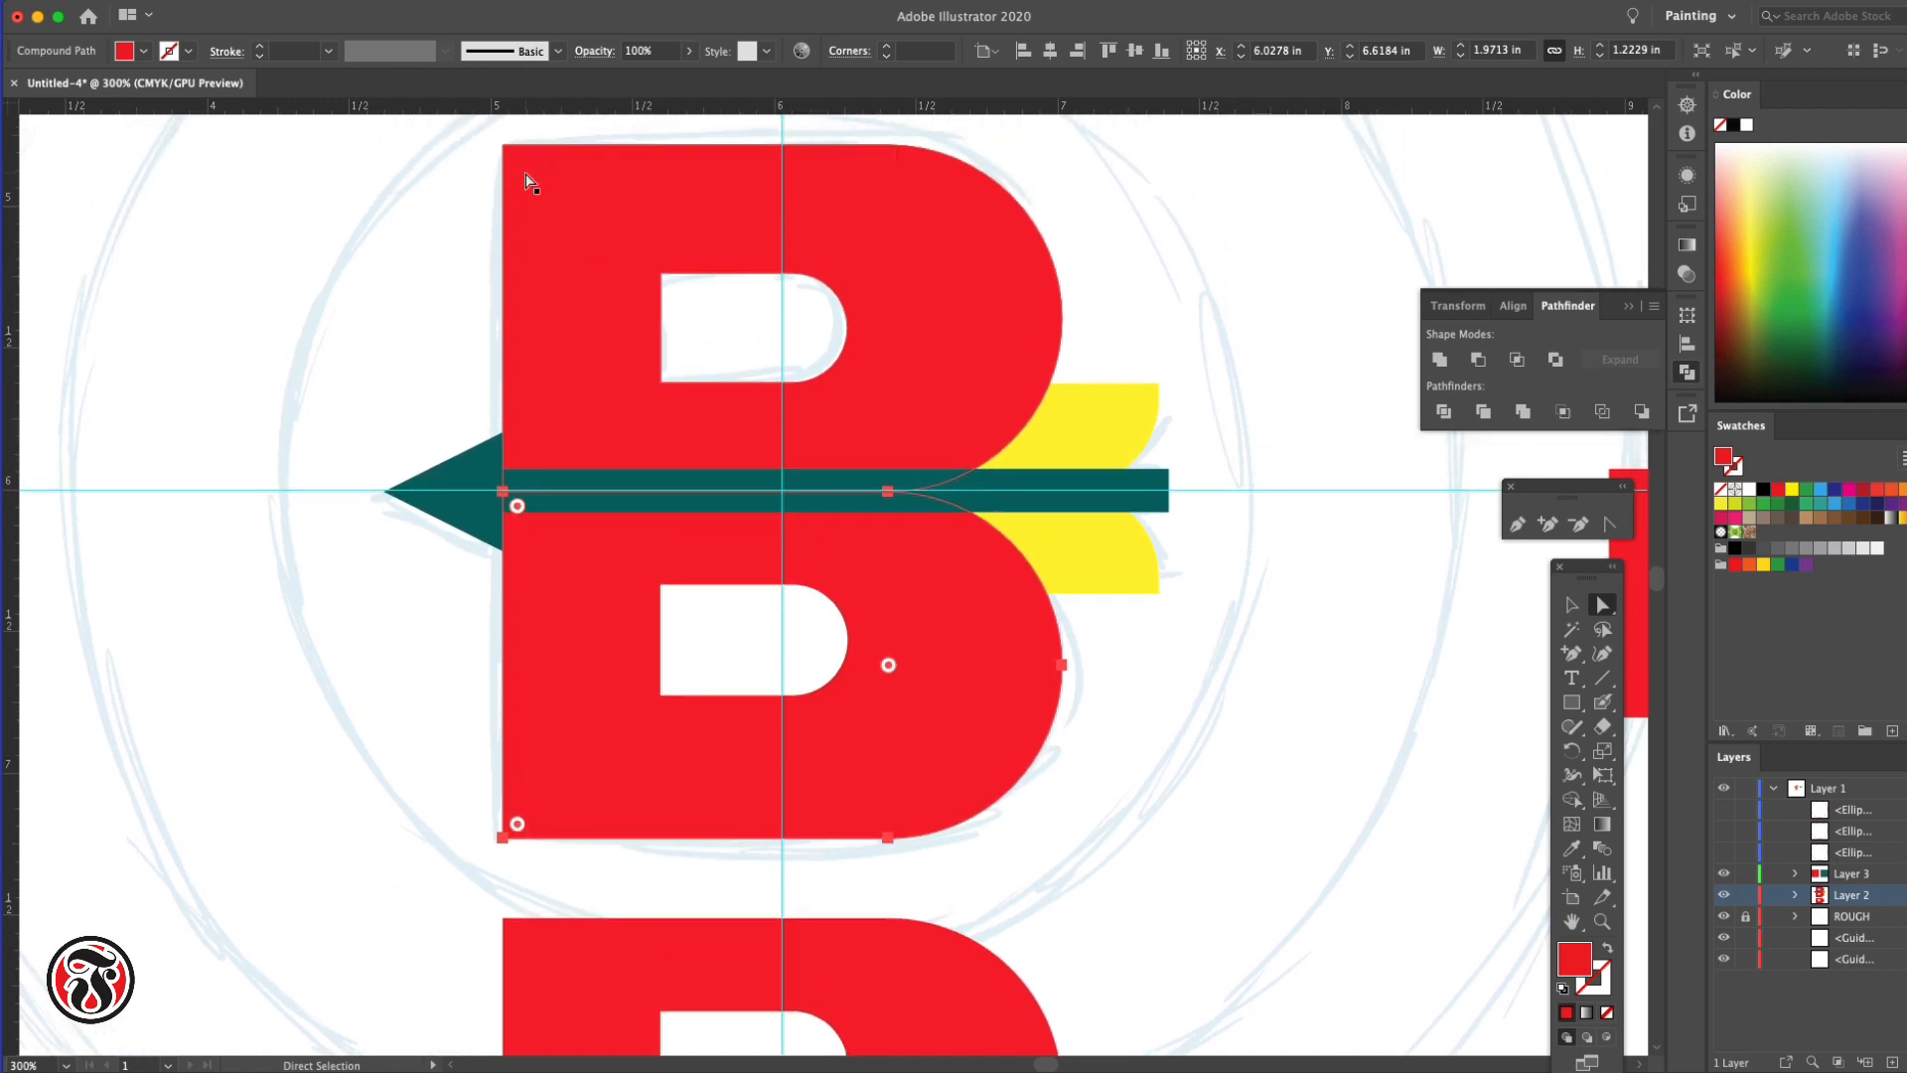
click(515, 161)
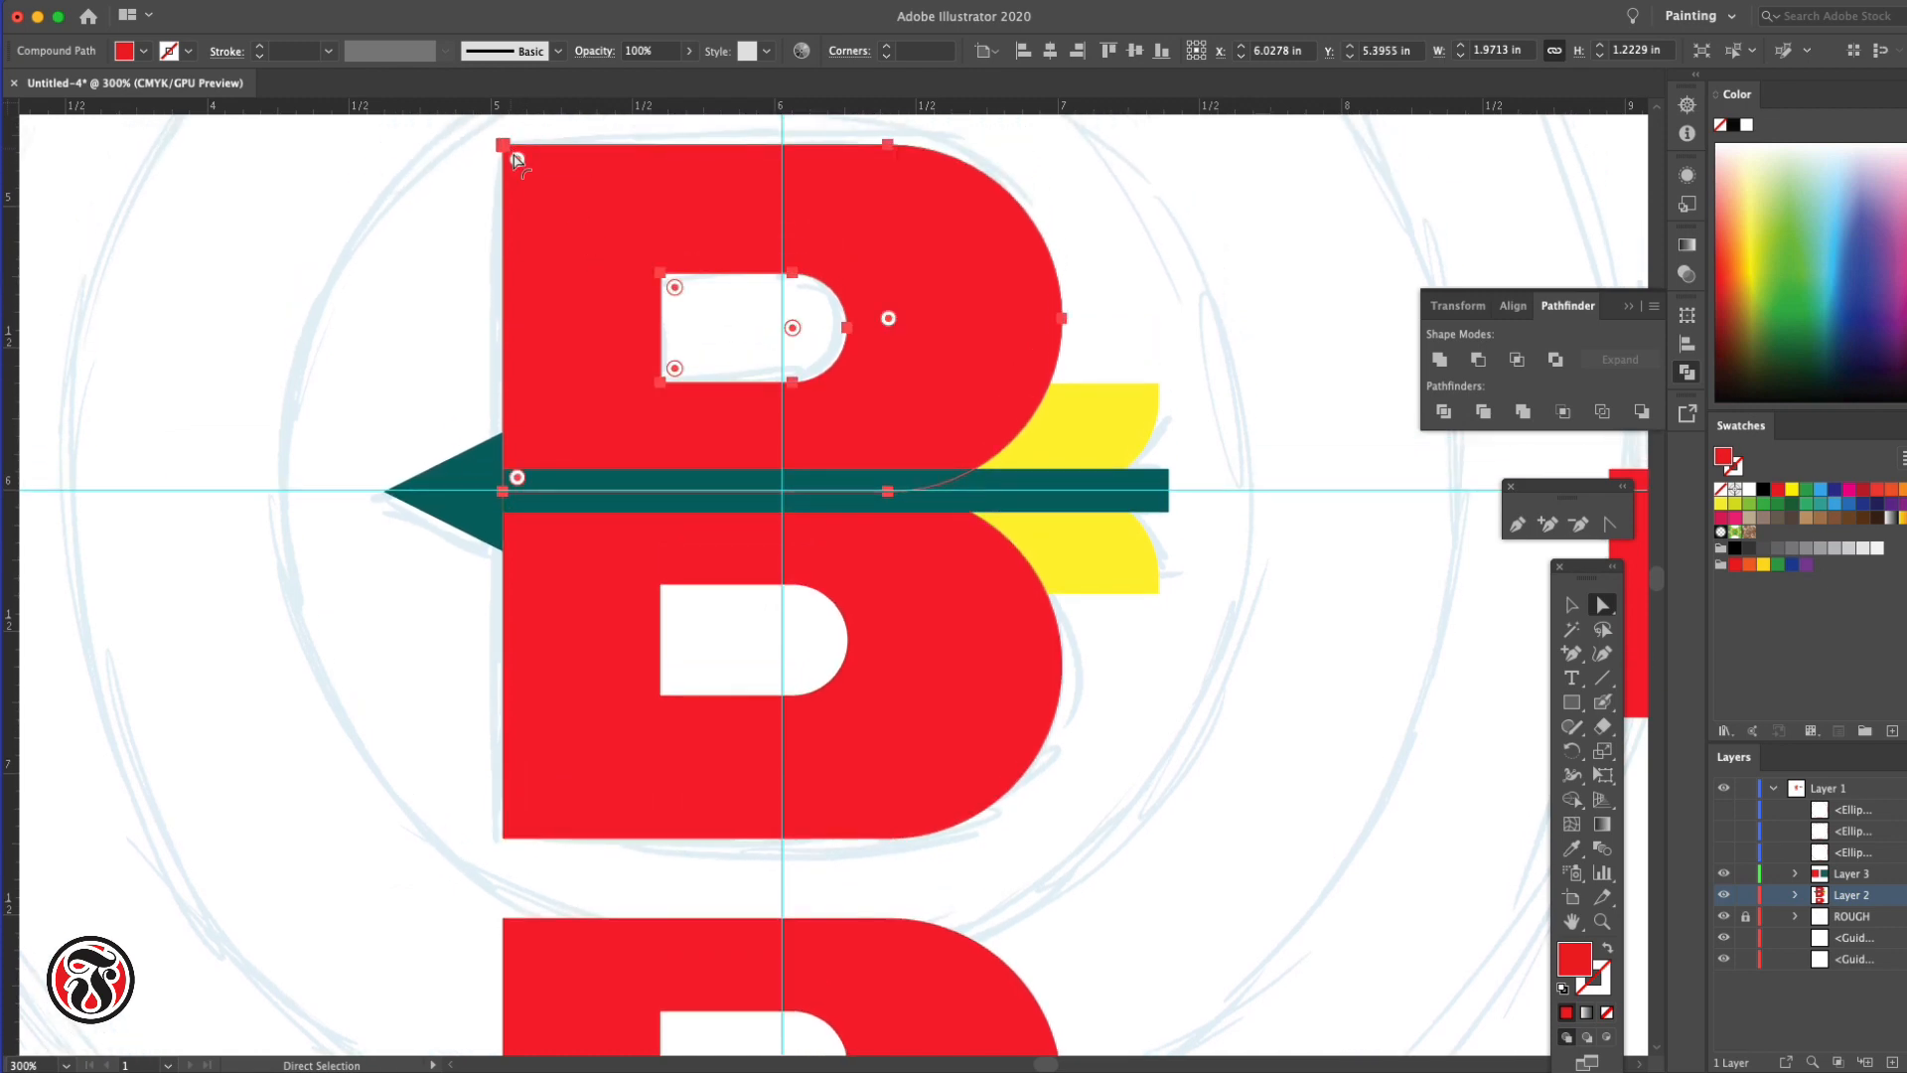
click(506, 148)
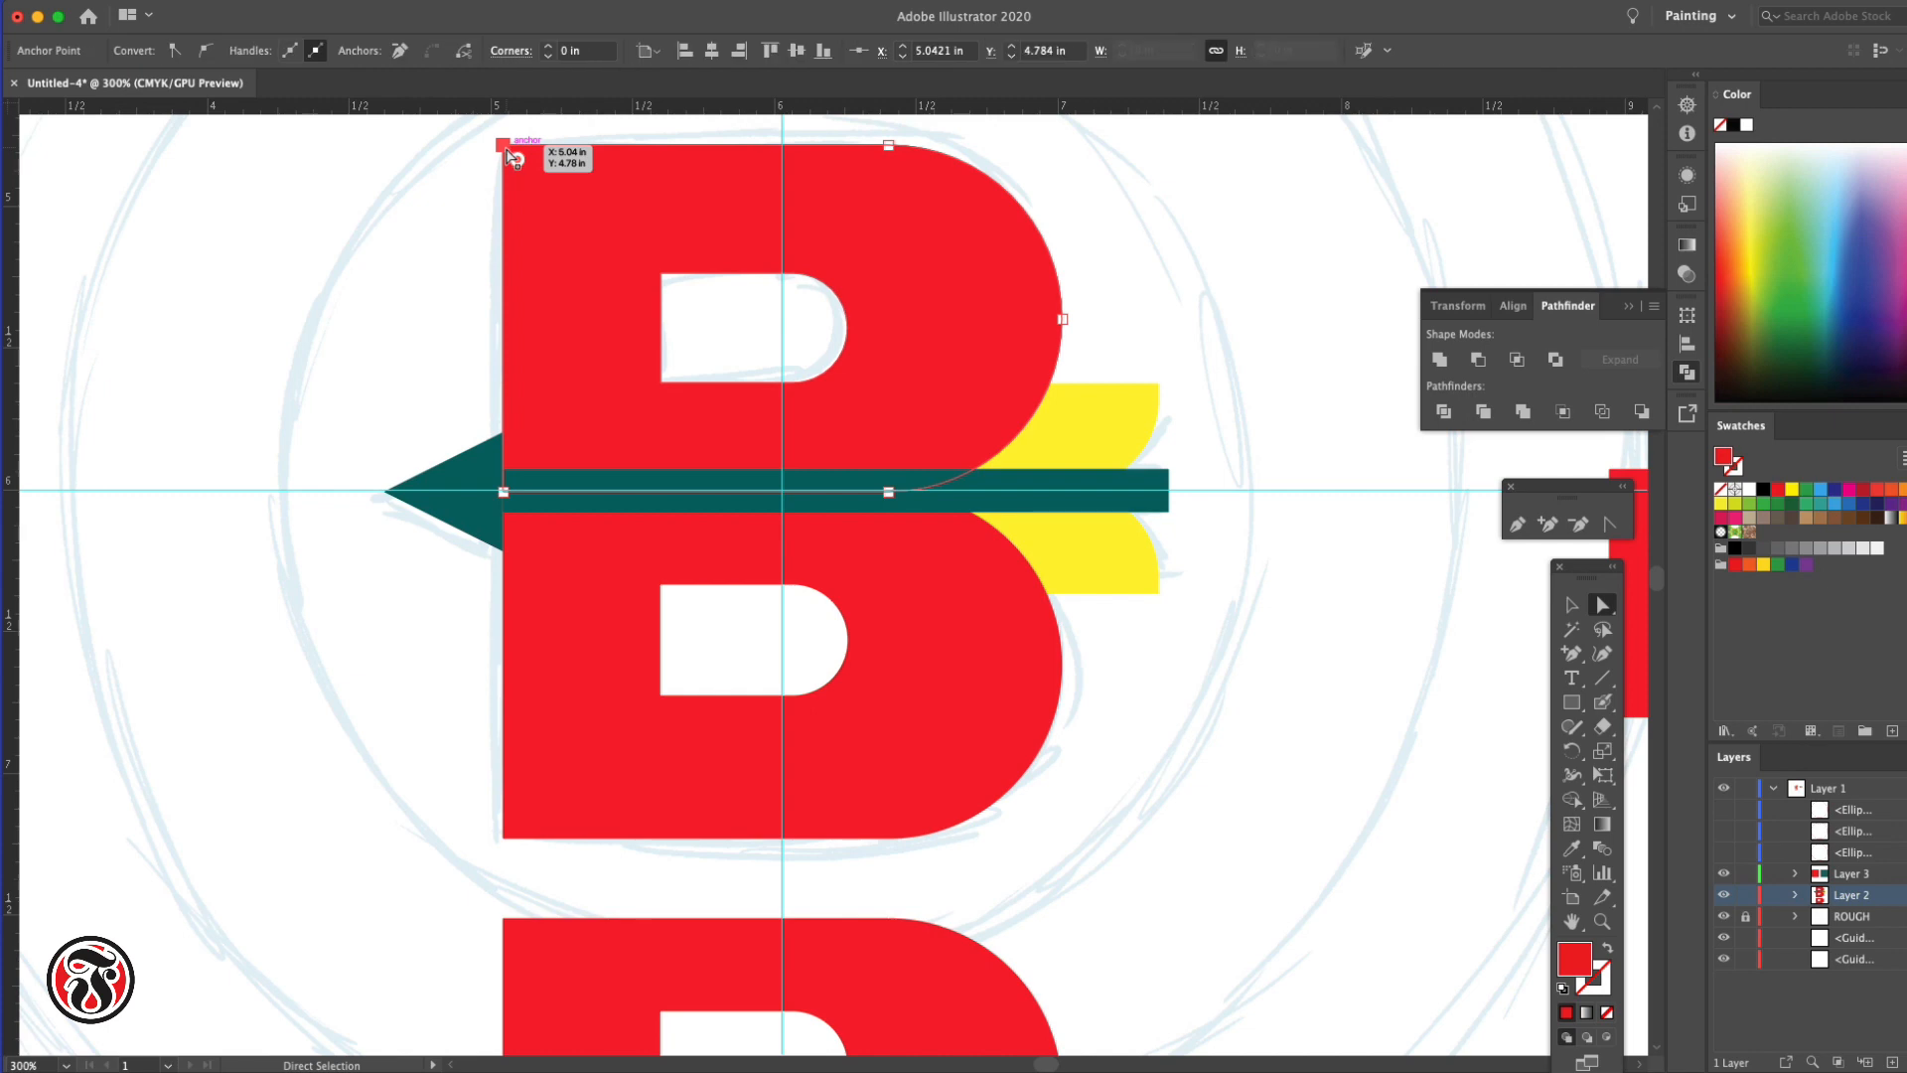
shift+click(503, 839)
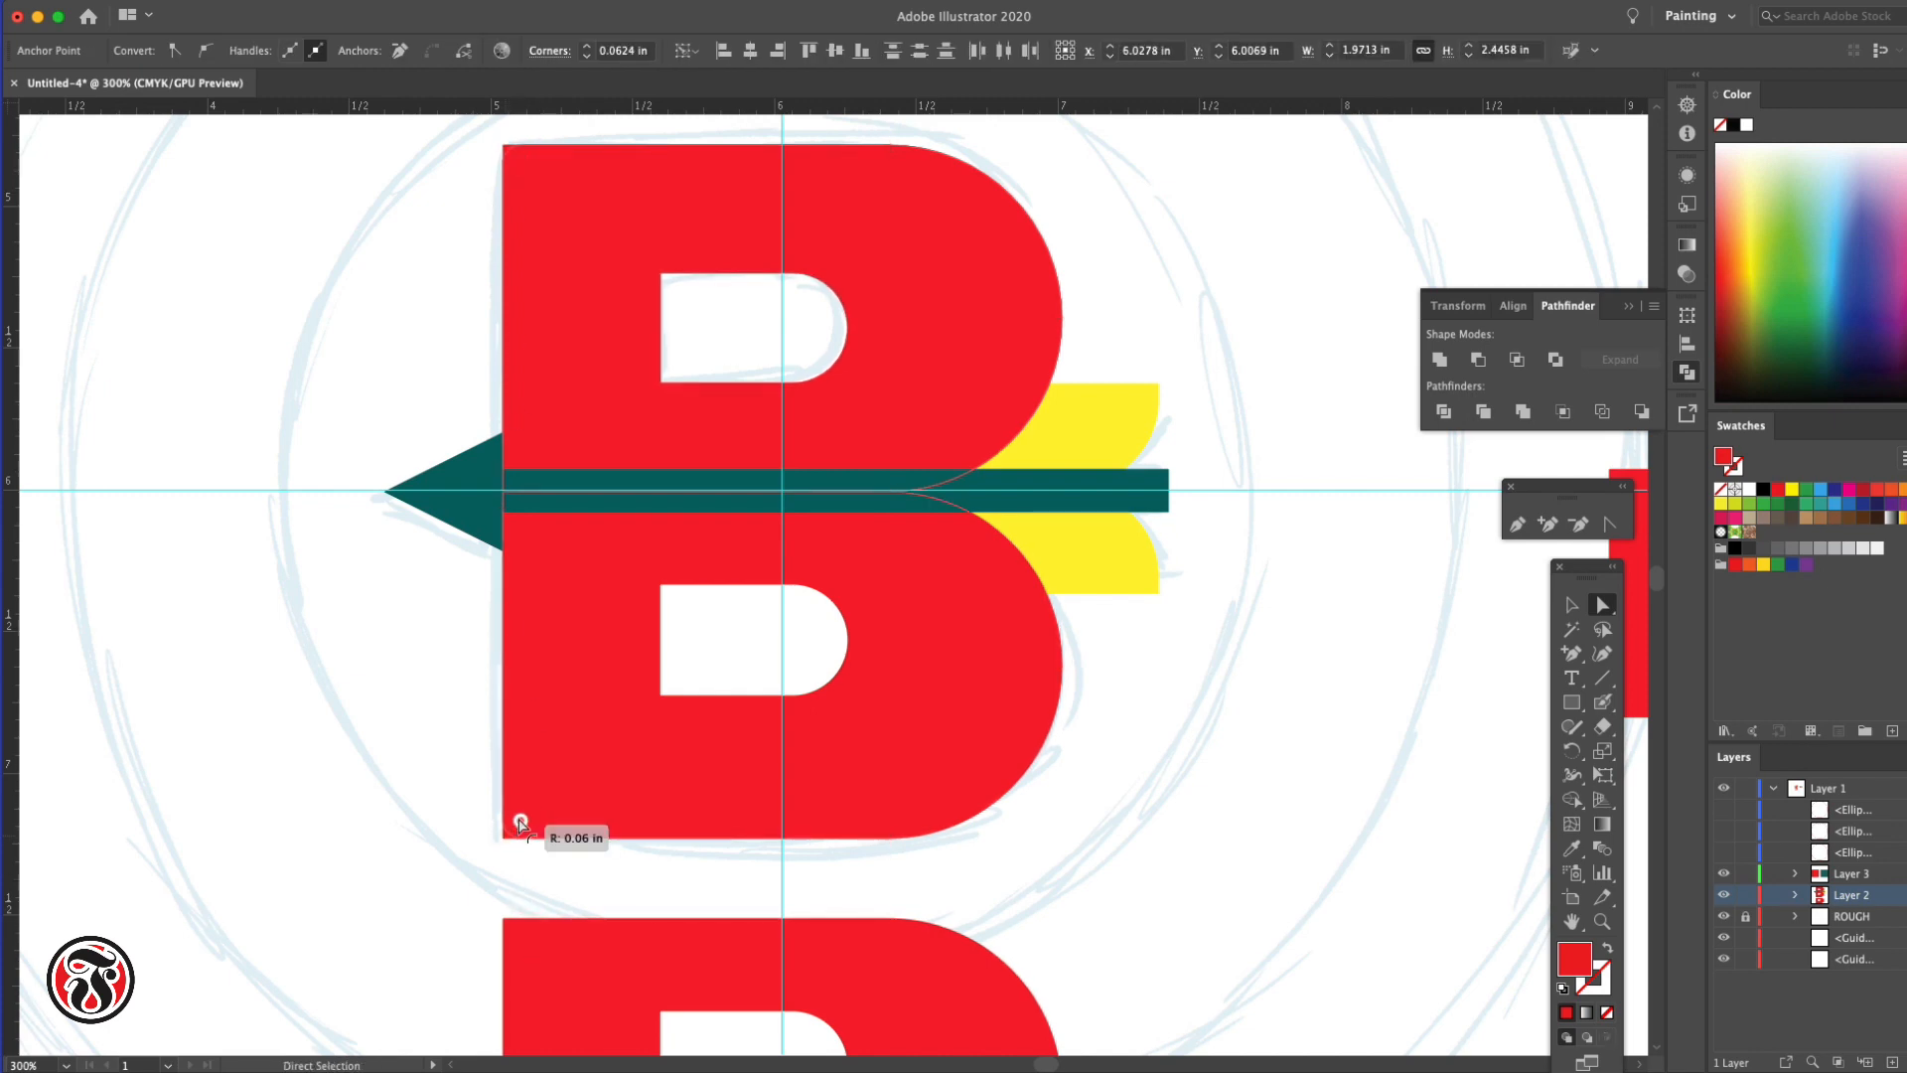
drag(530, 812, 555, 797)
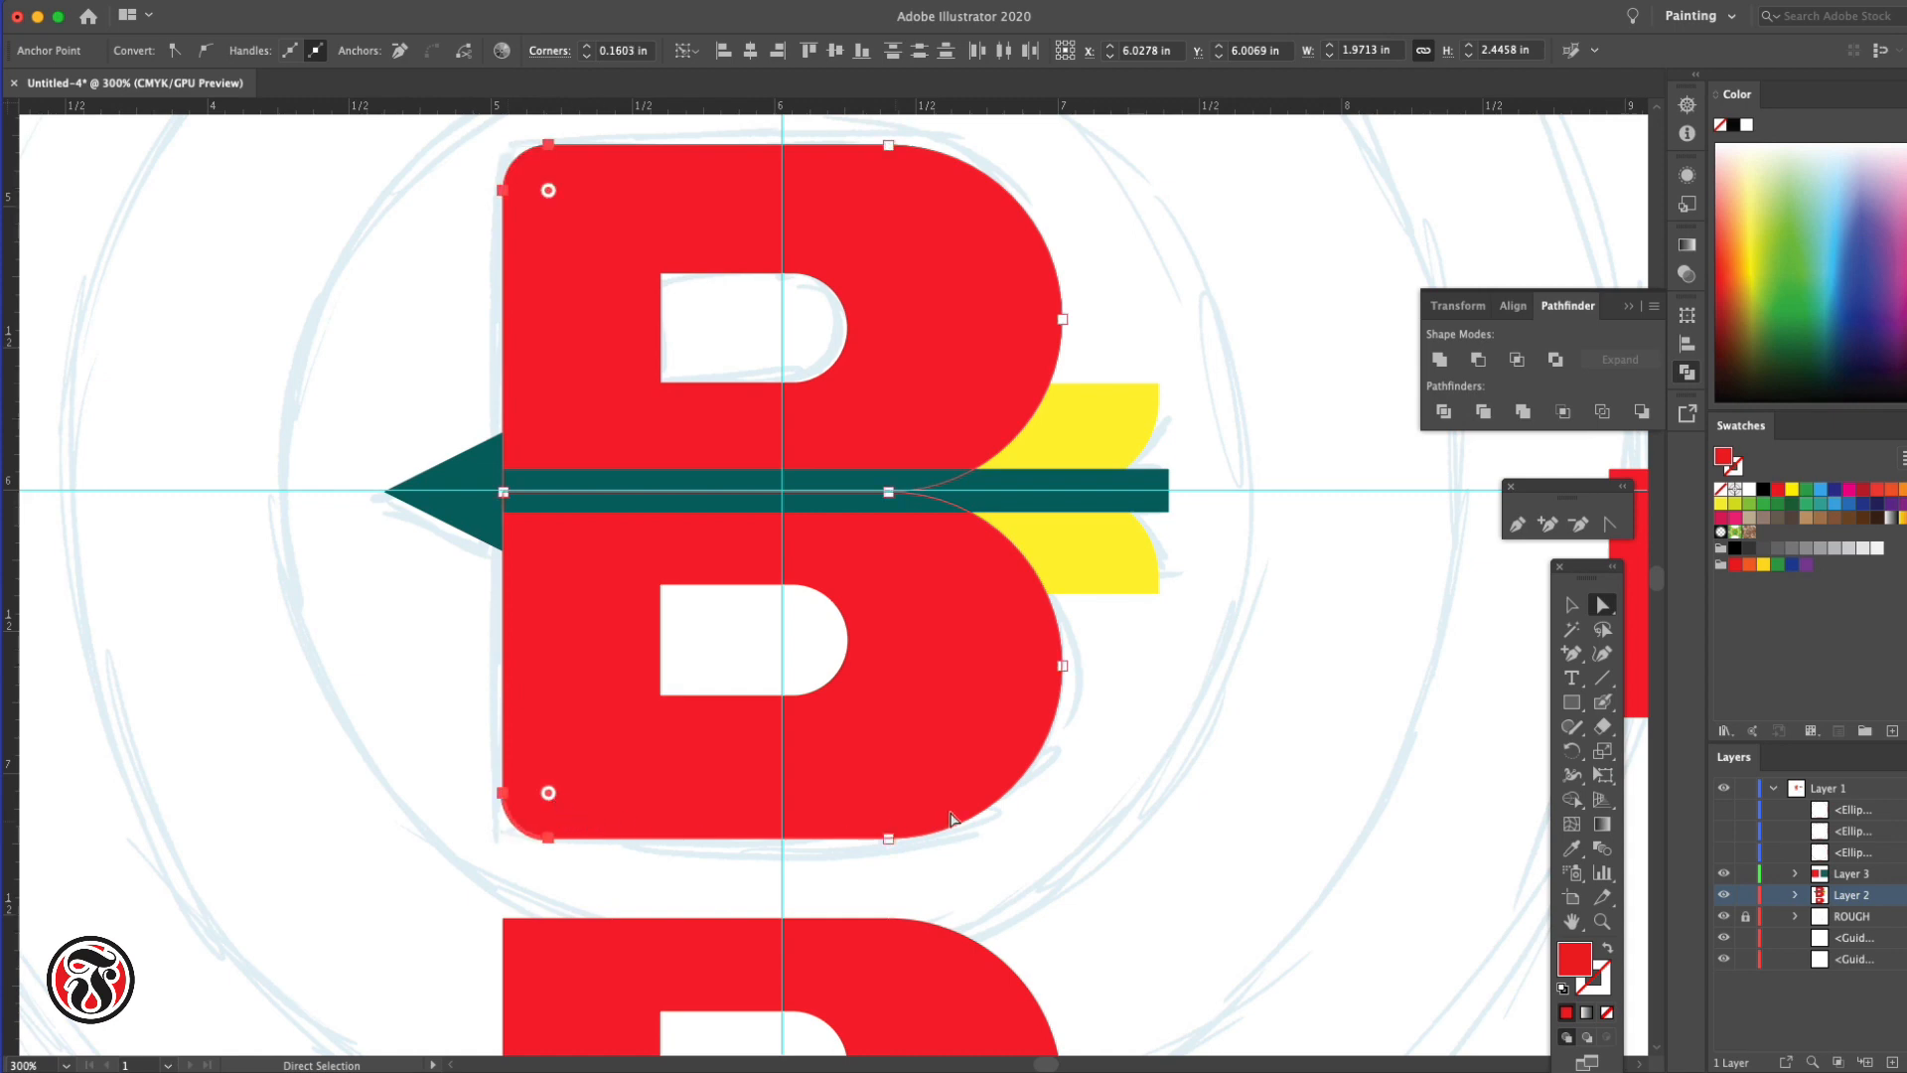
click(1184, 812)
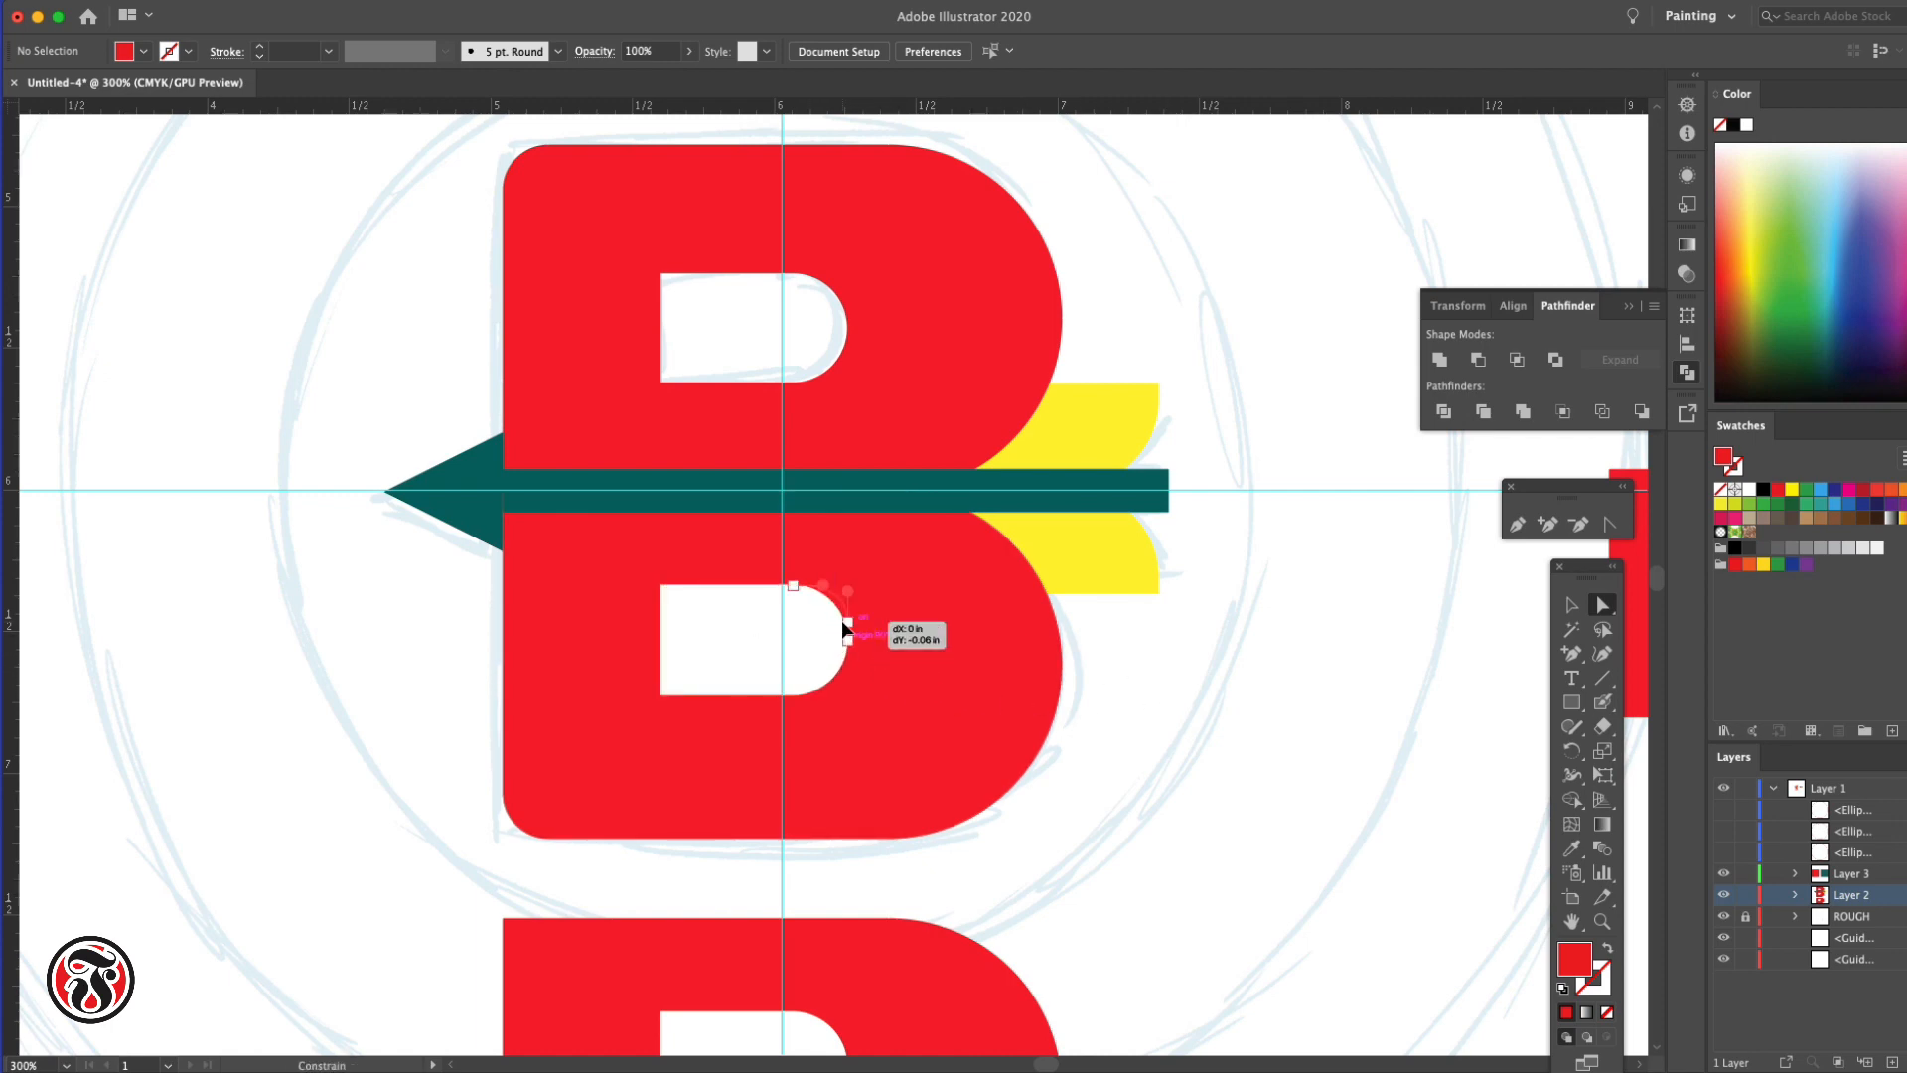
Try to move the white counter of the B's lower half straight up
click(844, 621)
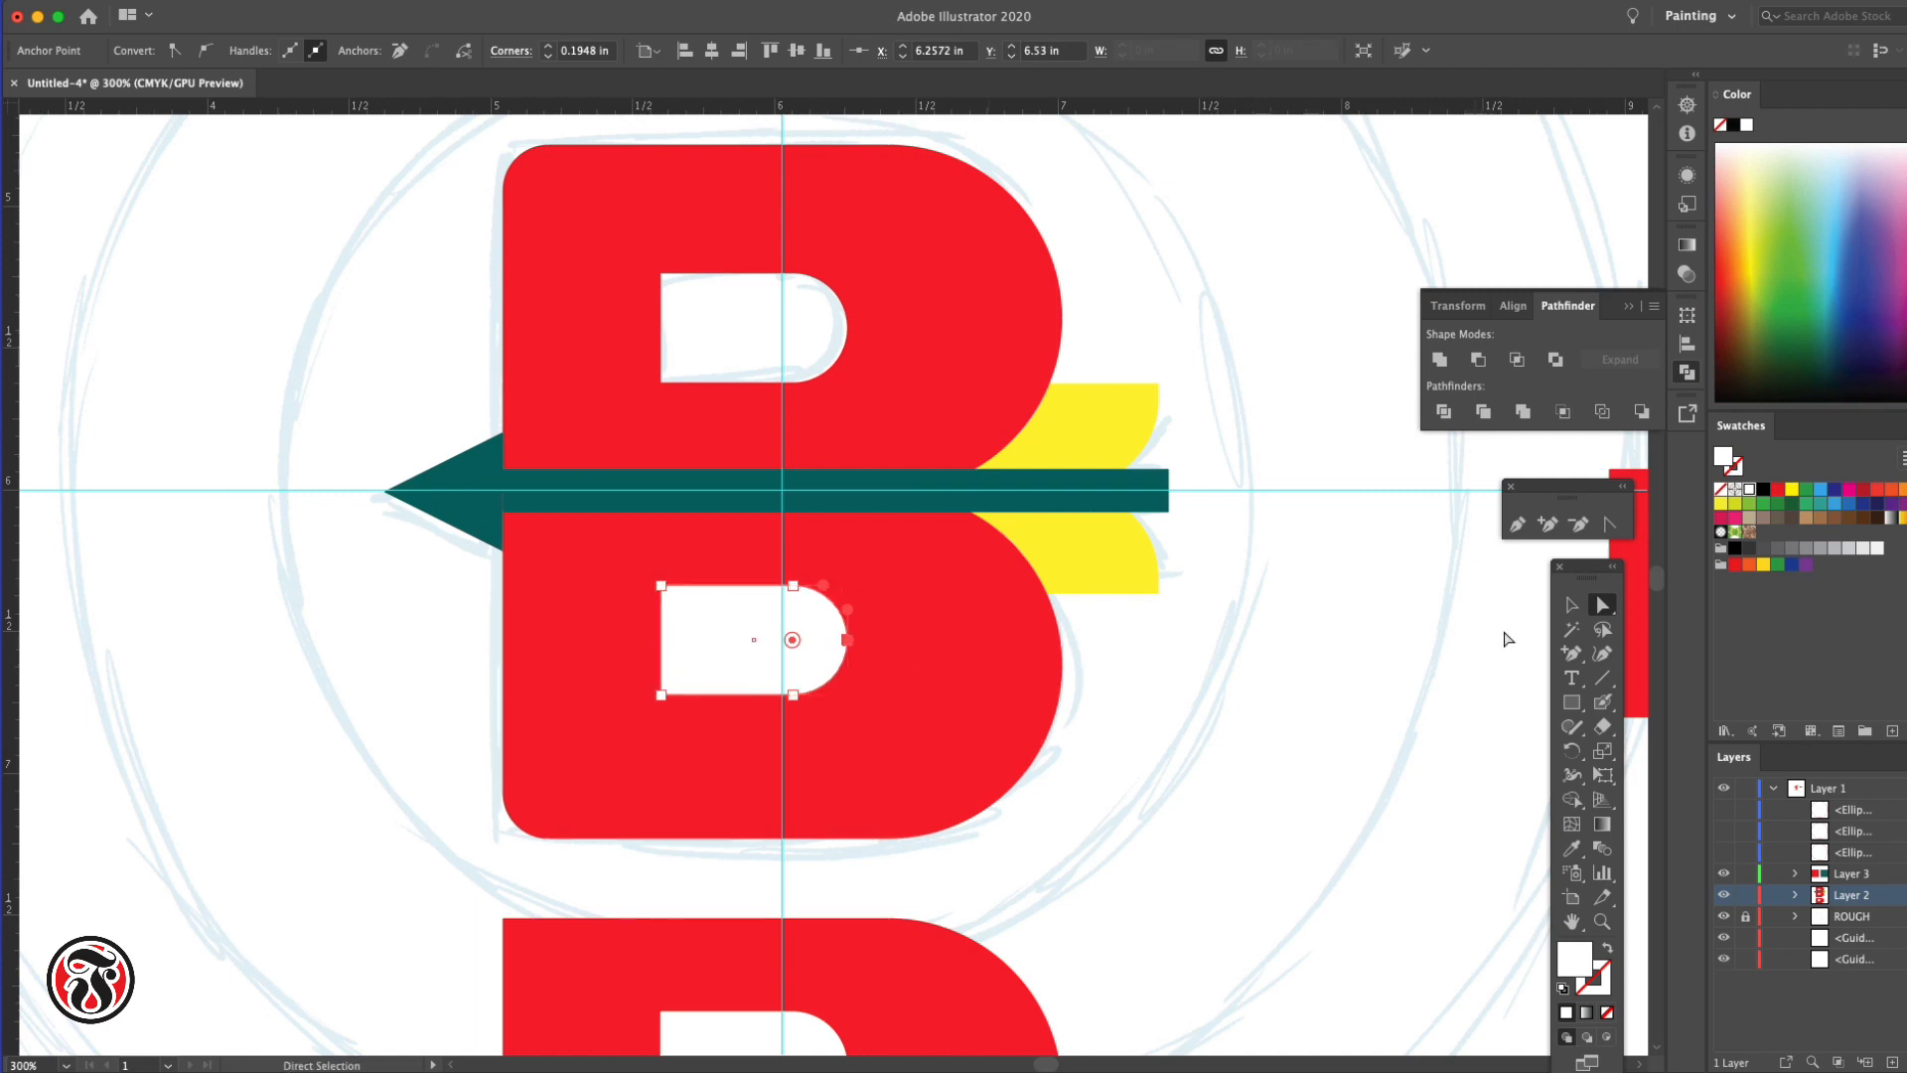
key(v)
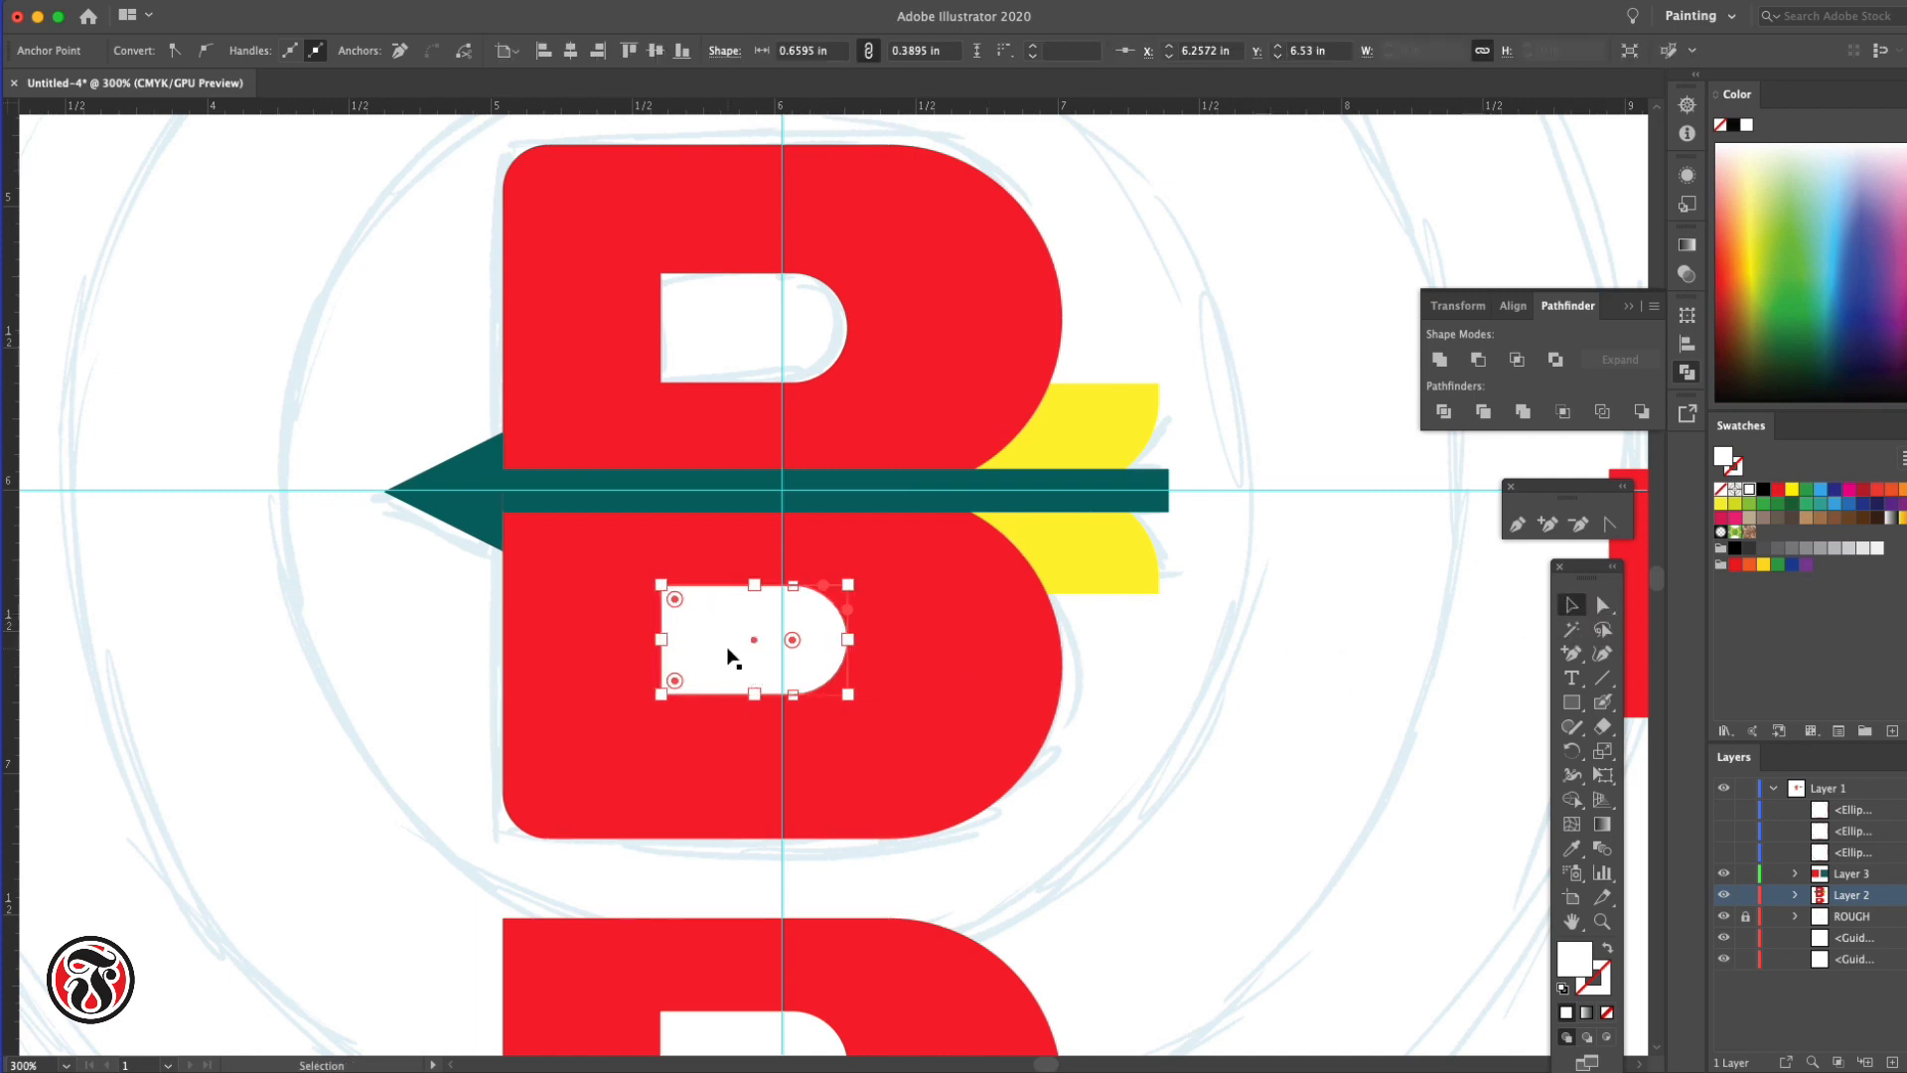
drag(710, 691, 708, 689)
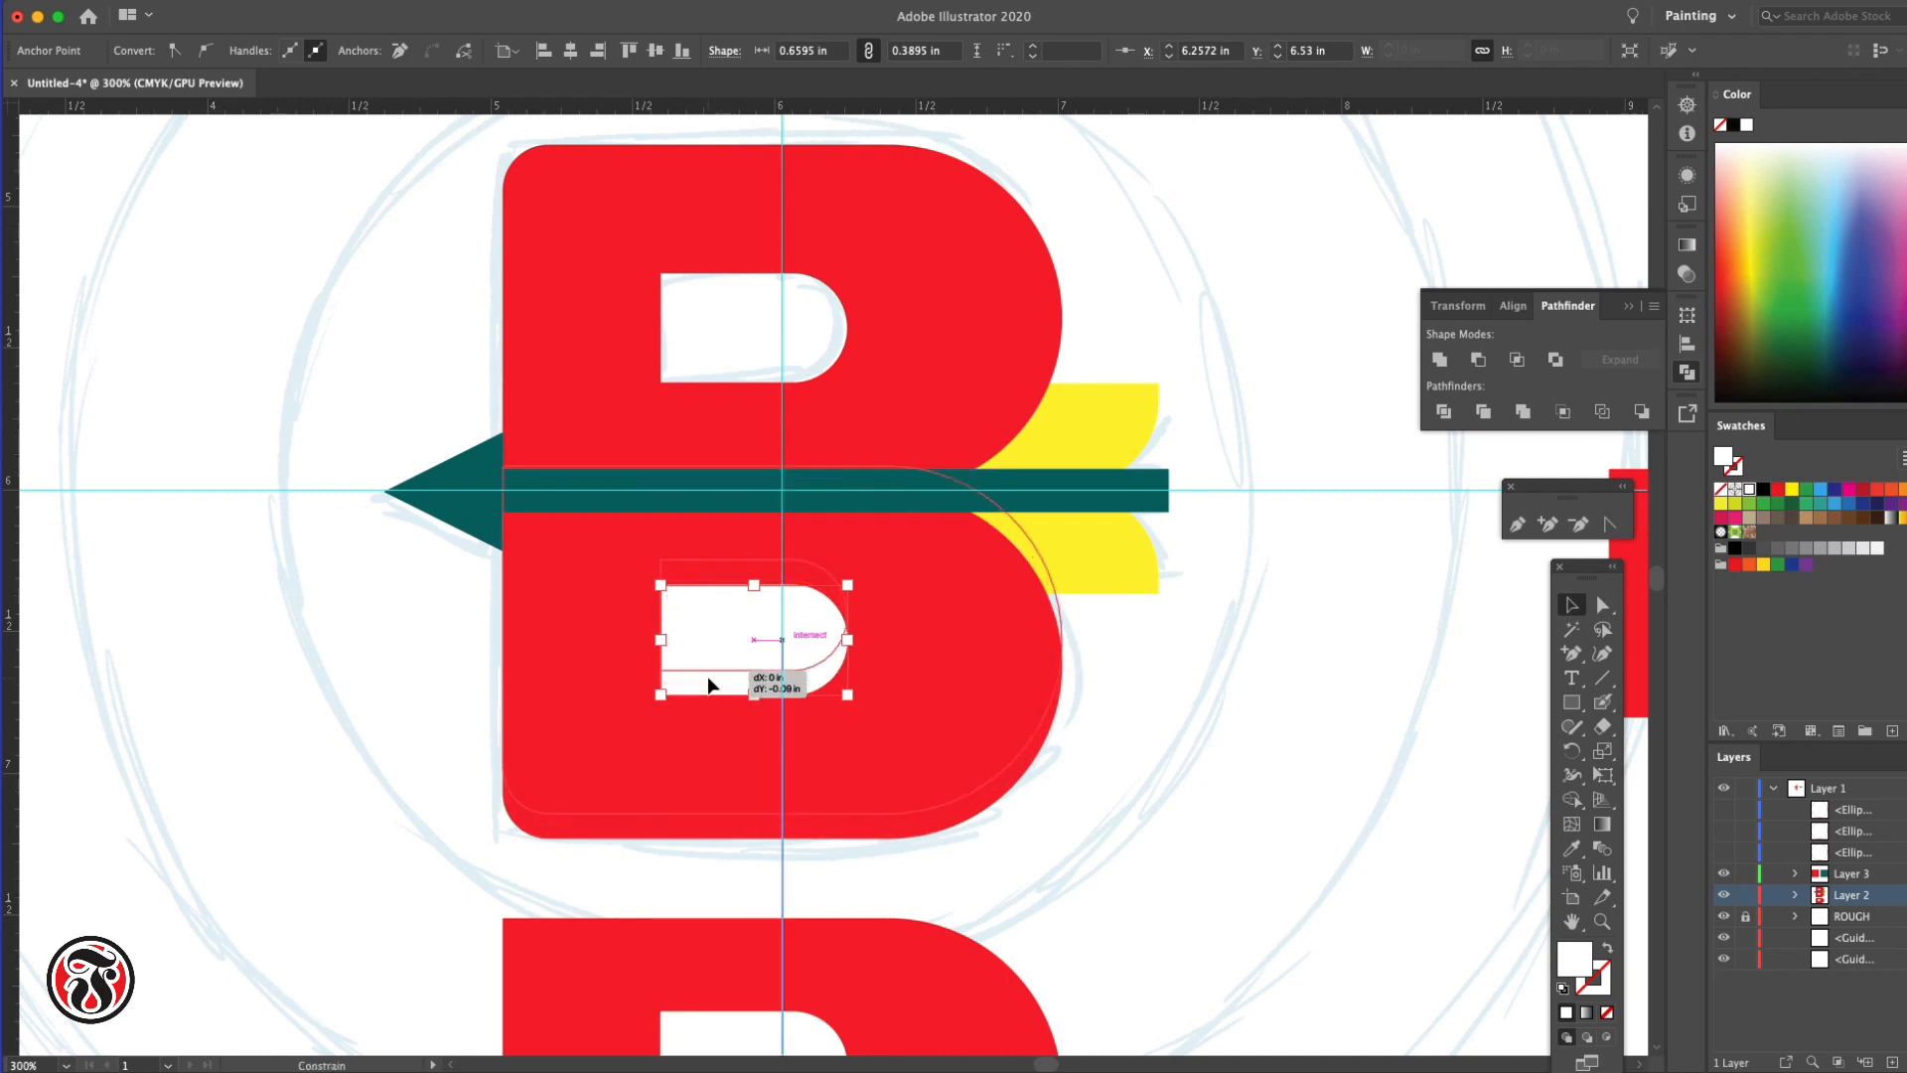
click(707, 676)
click(1243, 771)
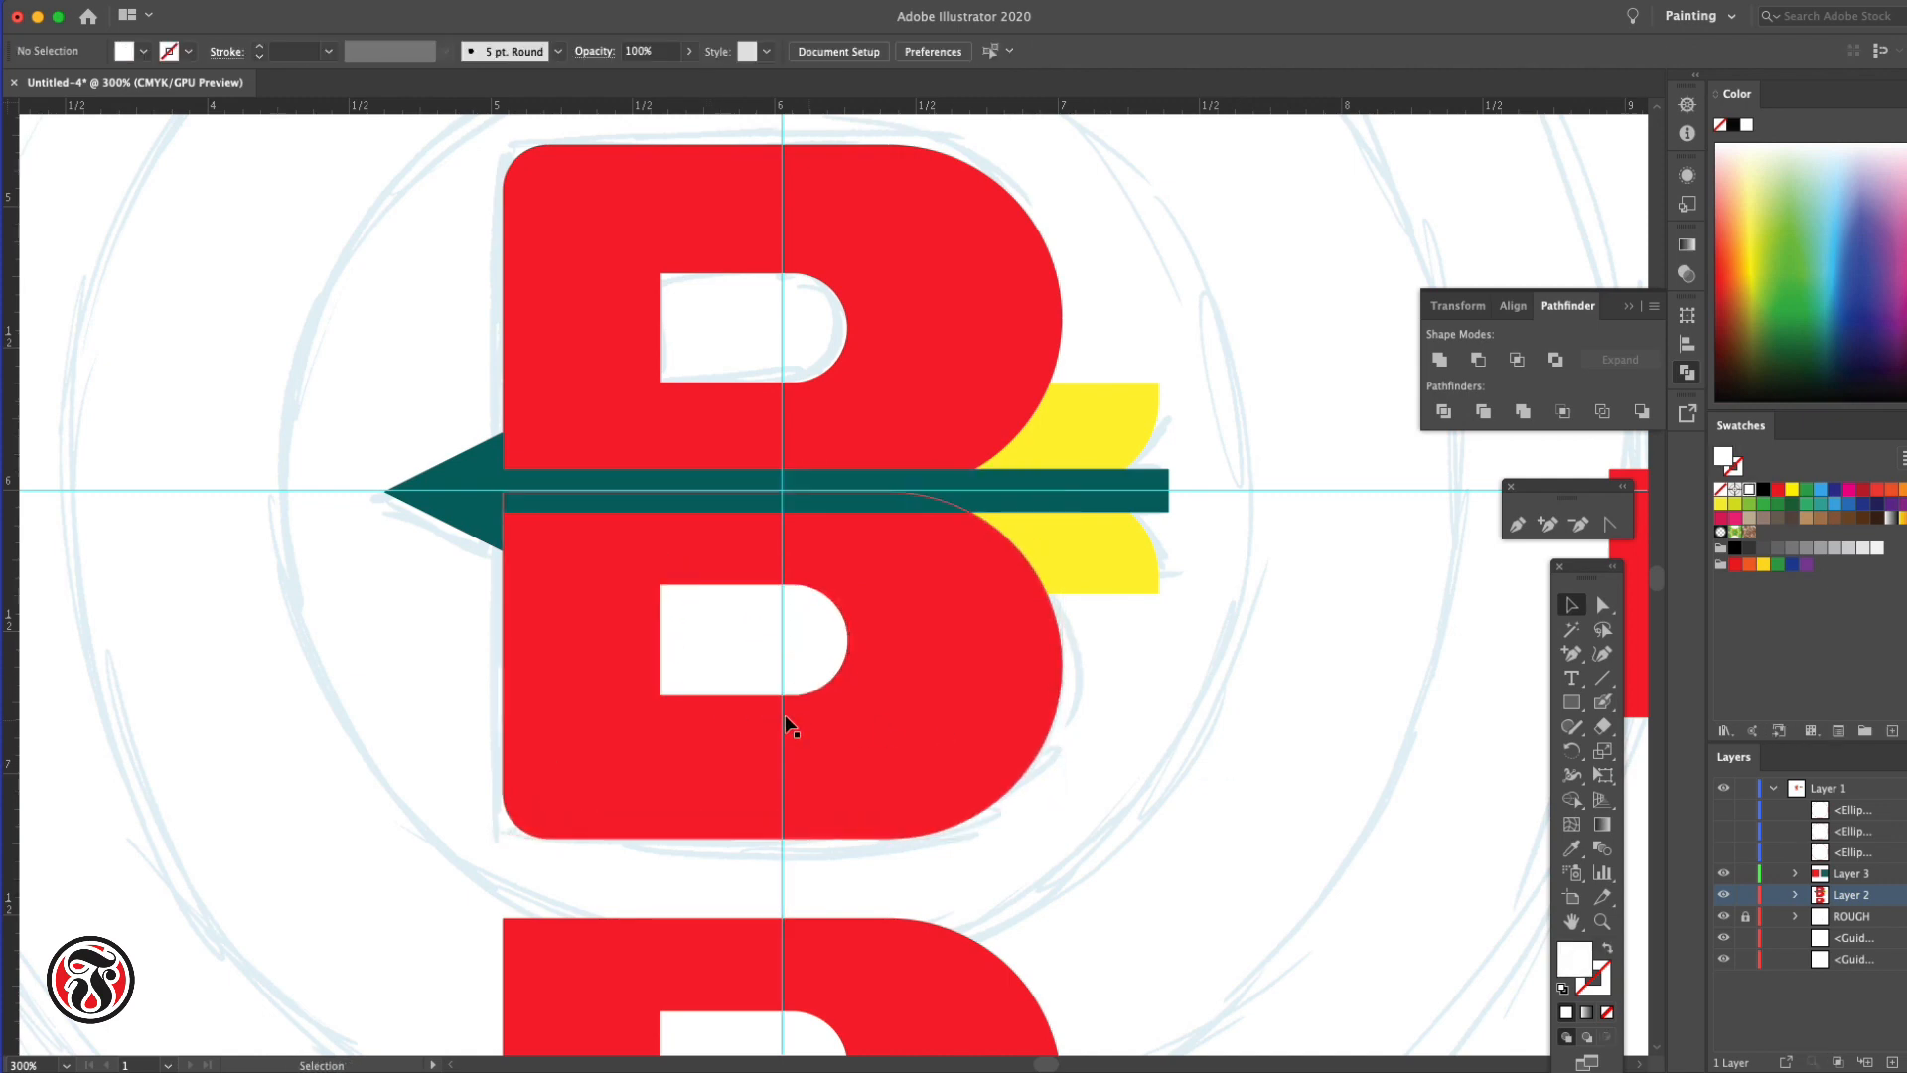
Delete the B's lower half and put a duplicate of the spare red half in its place, upper edge on the horizontal guide
click(725, 696)
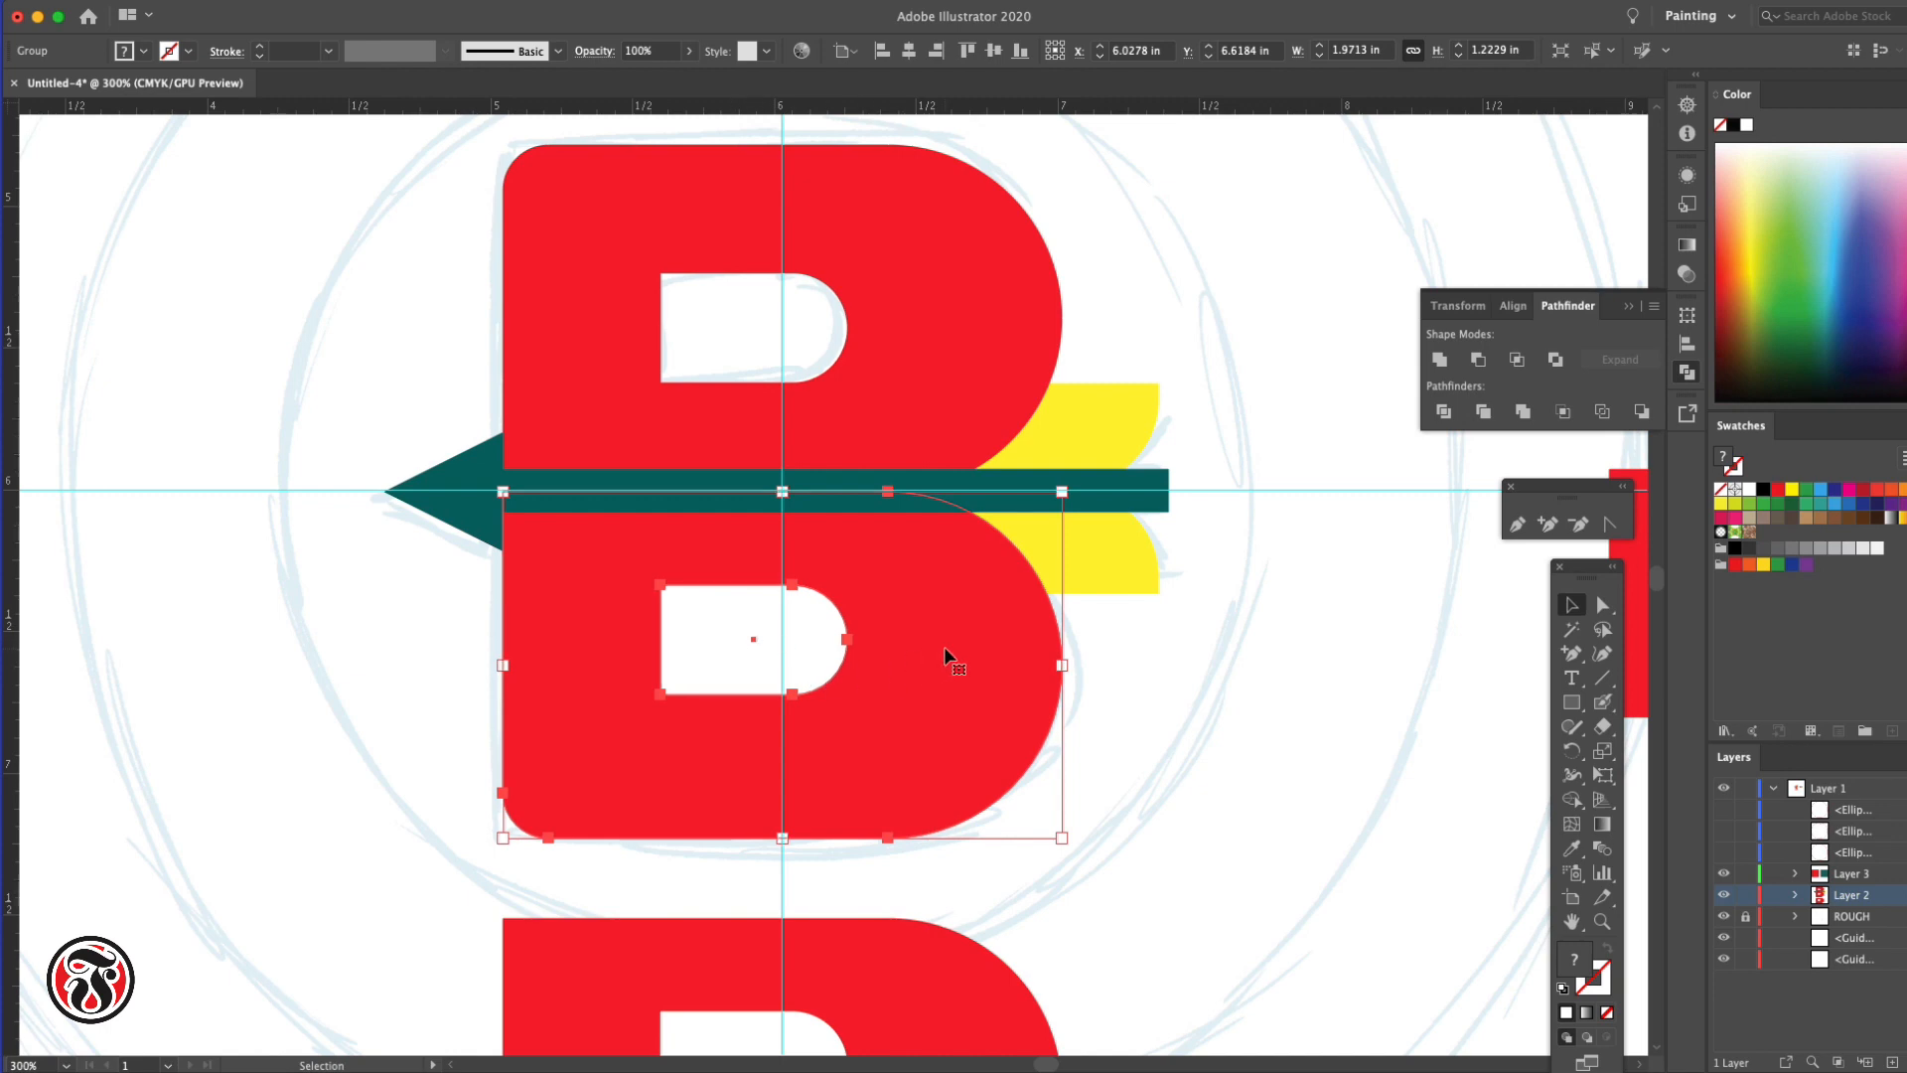
key(Delete)
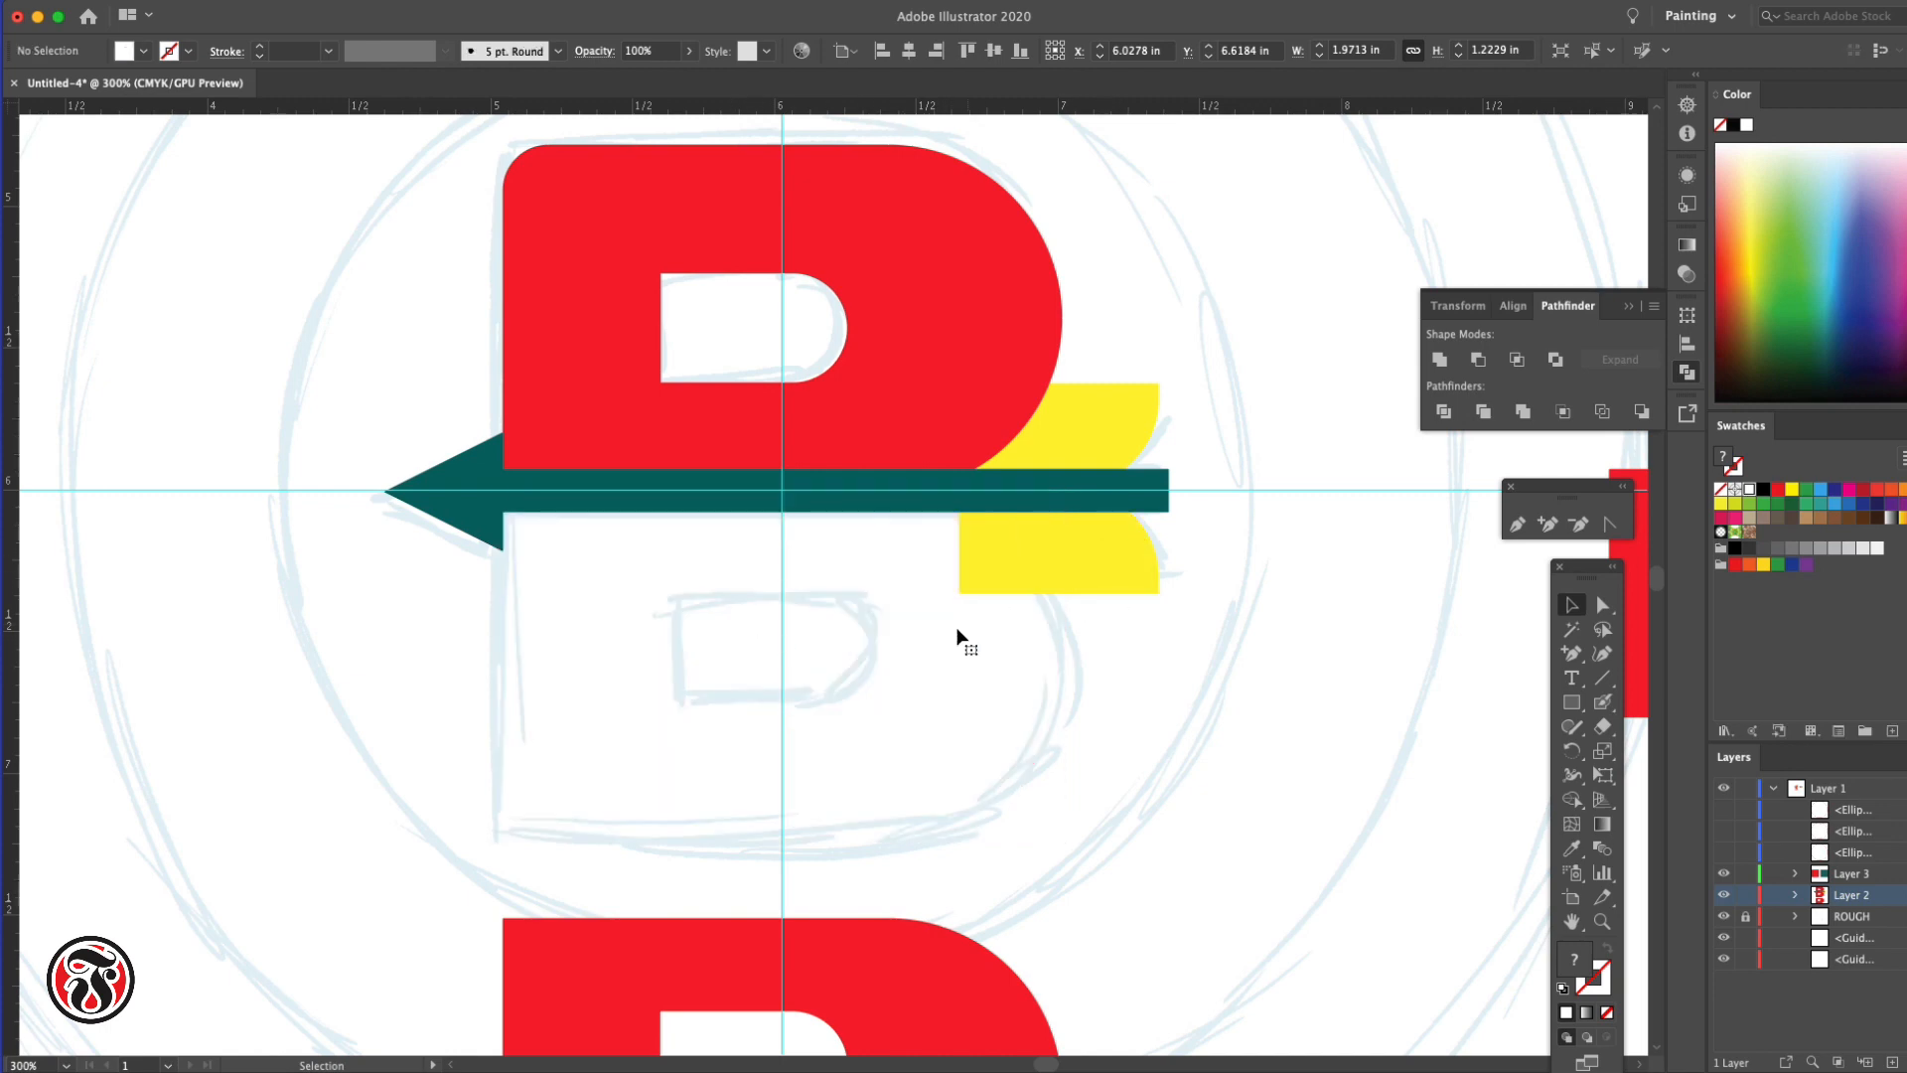
click(817, 1021)
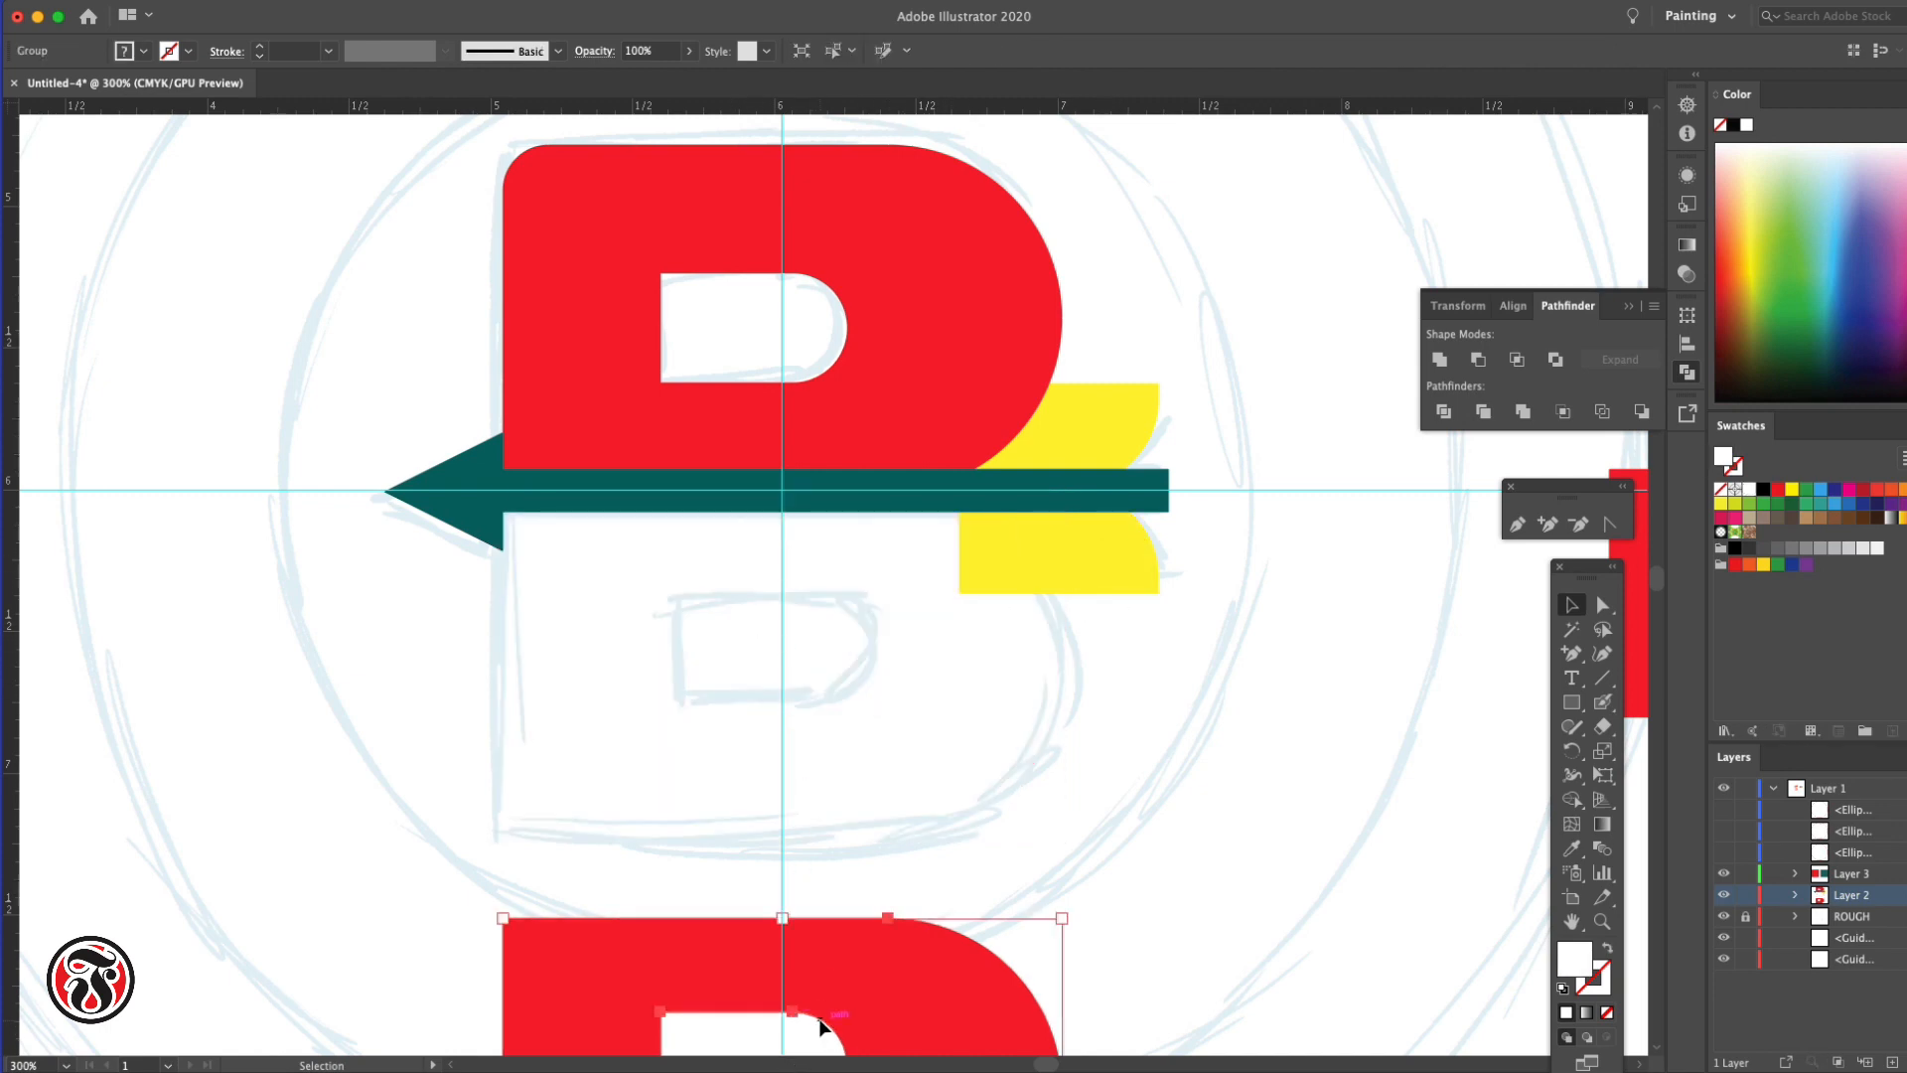
drag(862, 972, 862, 539)
click(1188, 719)
Send the lower yellow fletching shape backward behind the replaced lower red half
click(1087, 581)
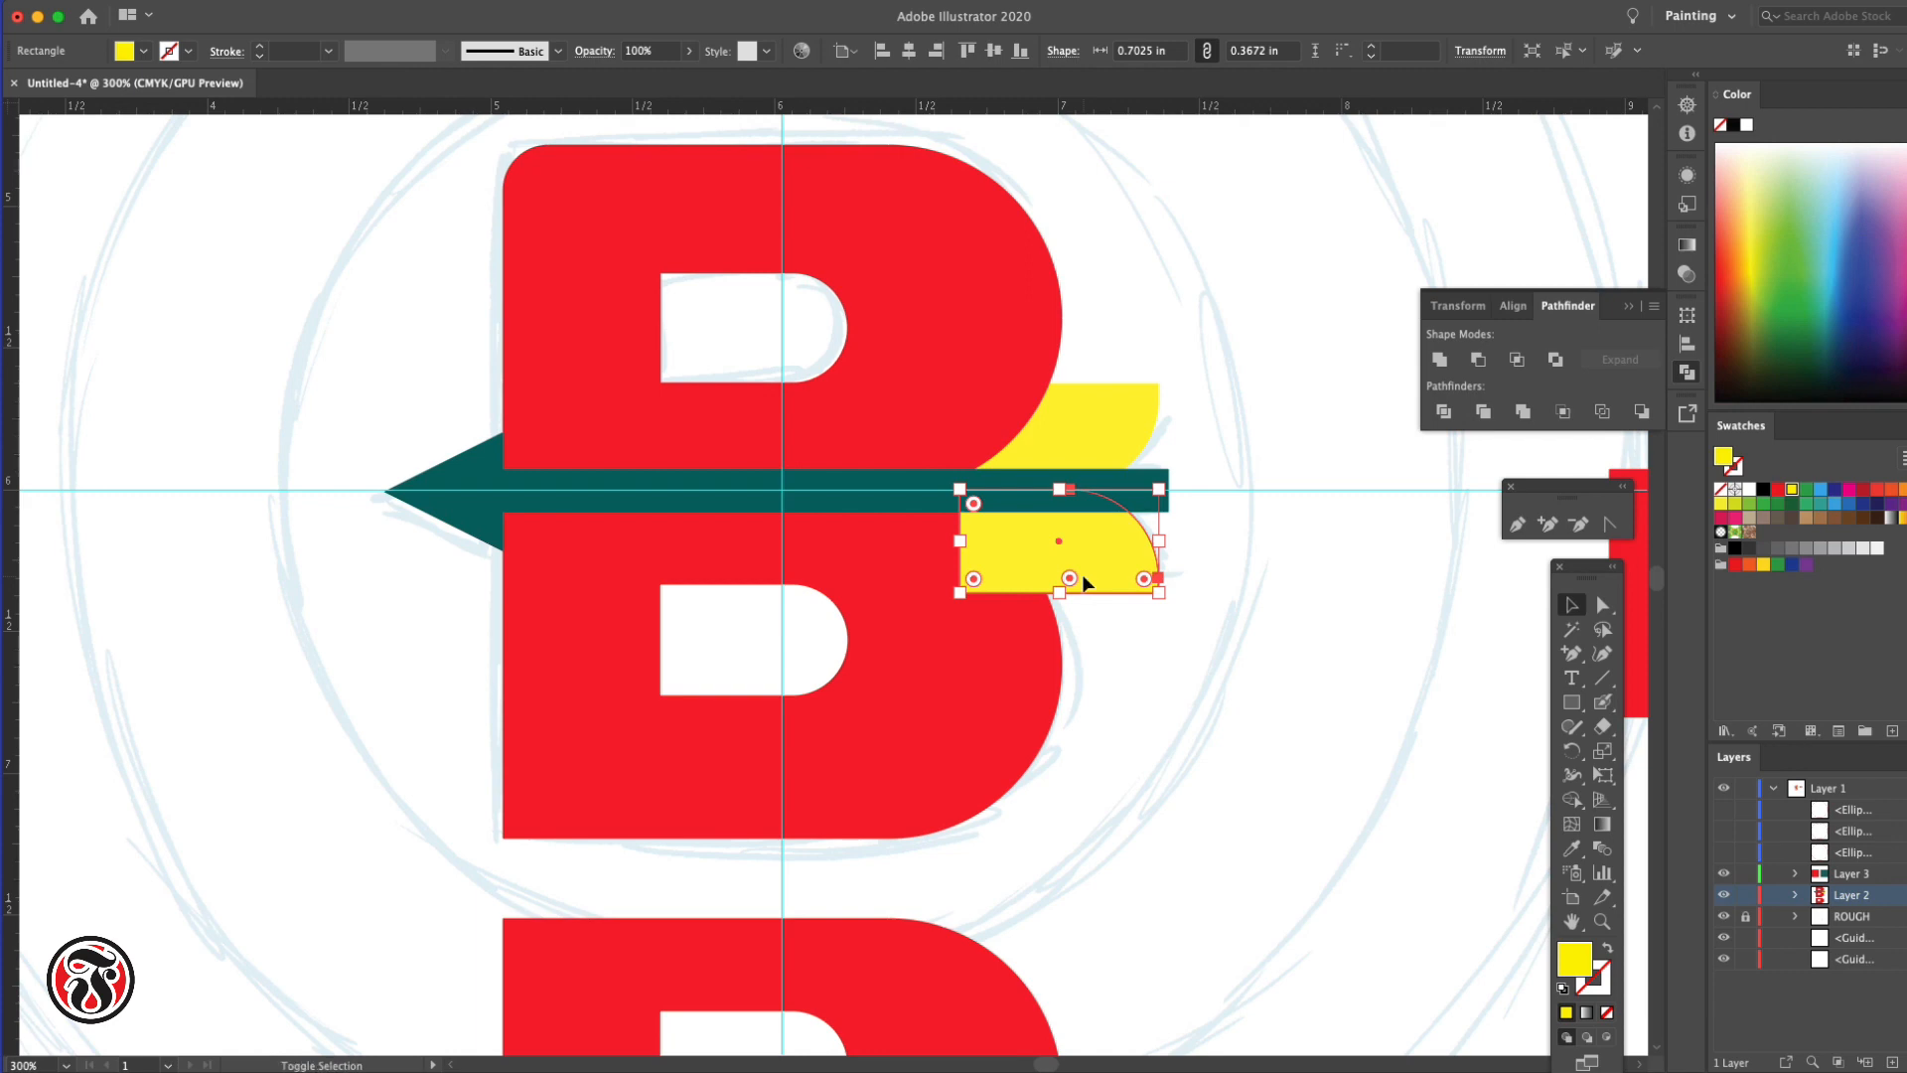
key(super+bracketleft)
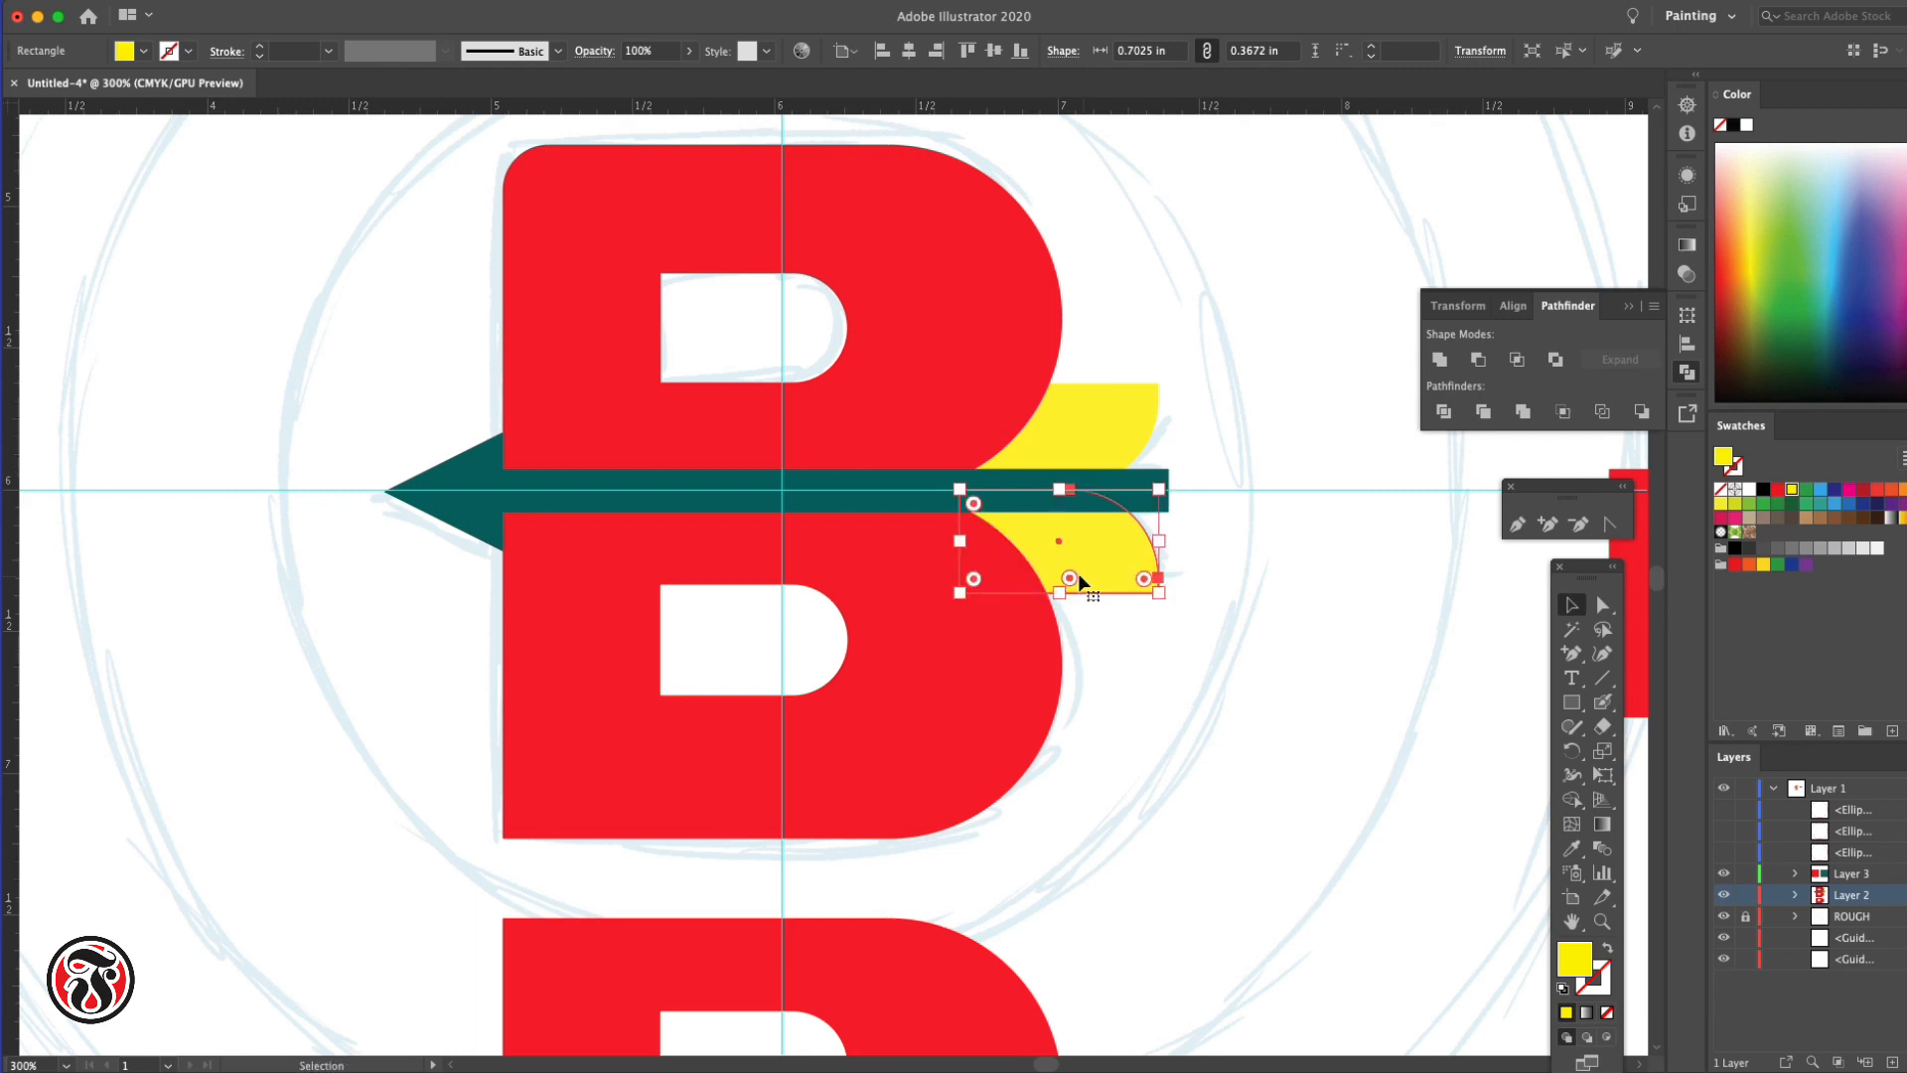
click(1276, 452)
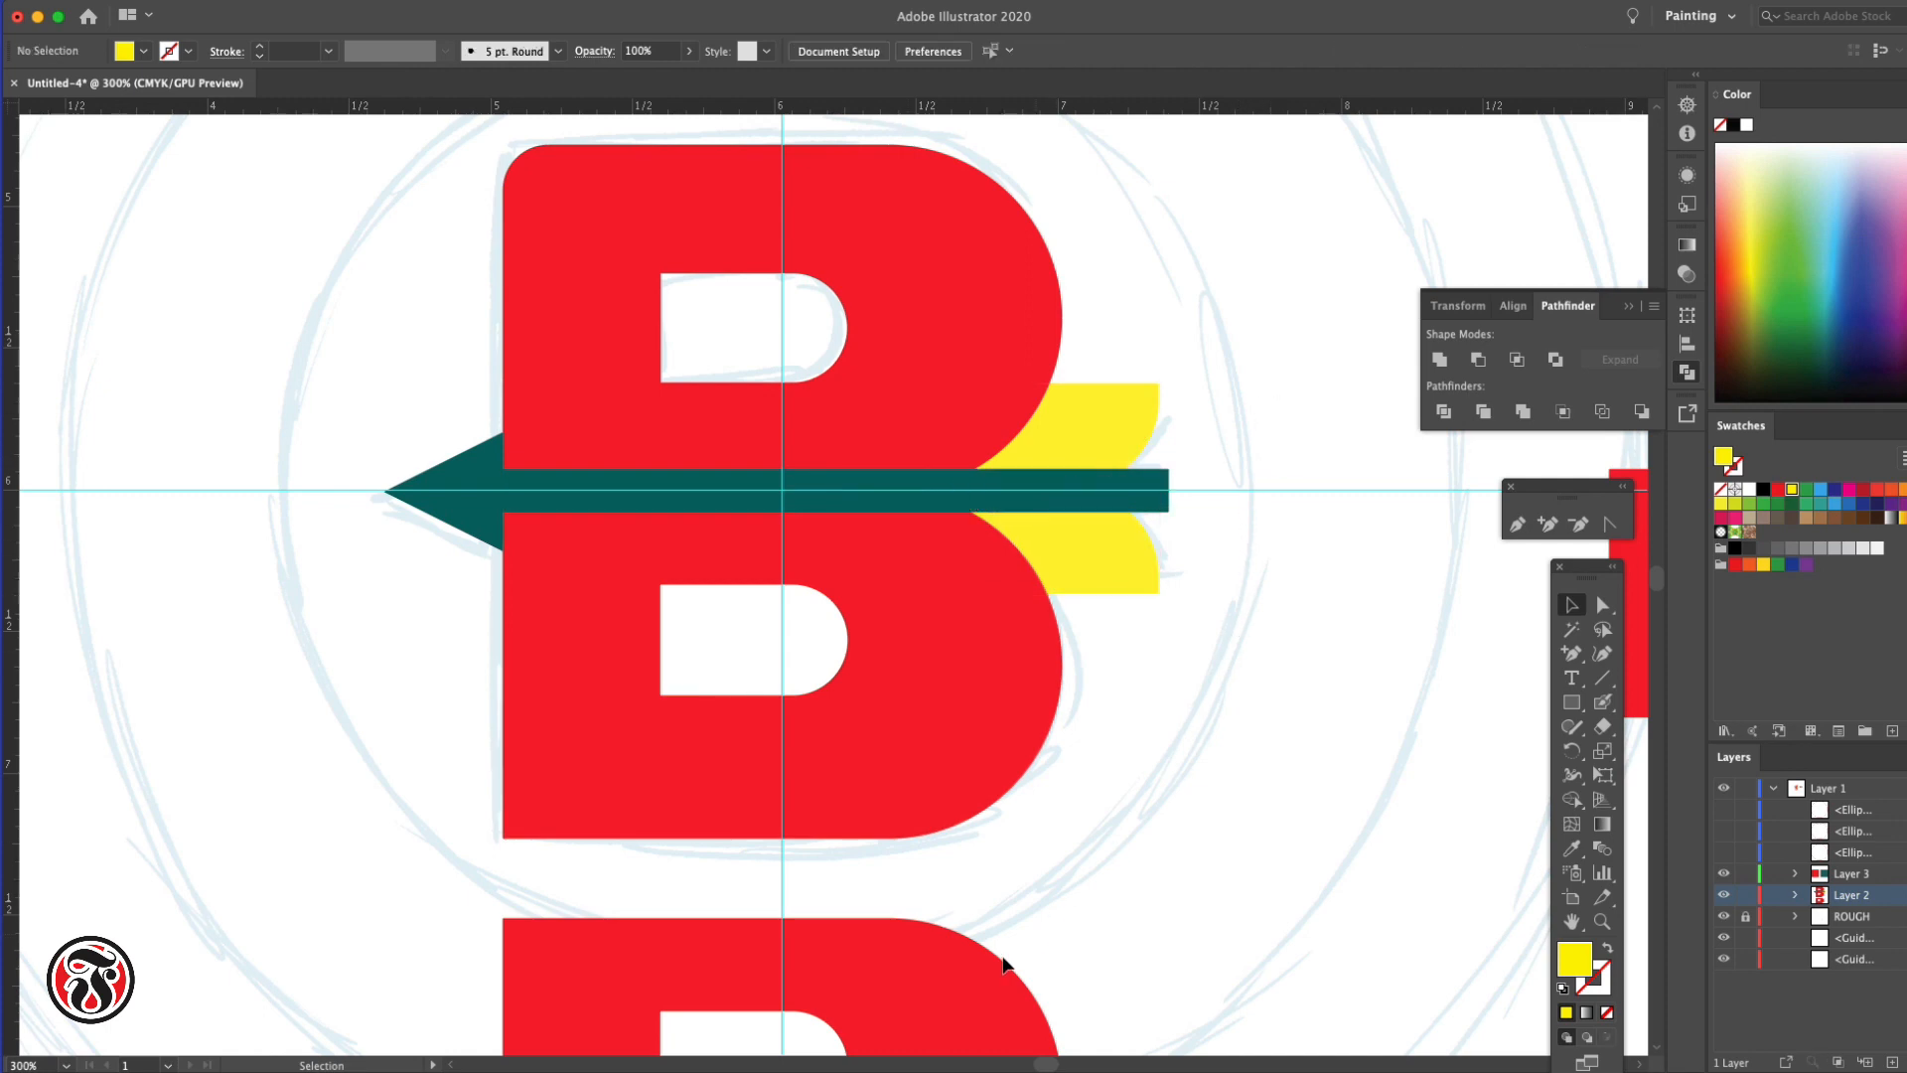
Delete the spare red half below the B and show the three hidden circles again
click(953, 982)
key(Delete)
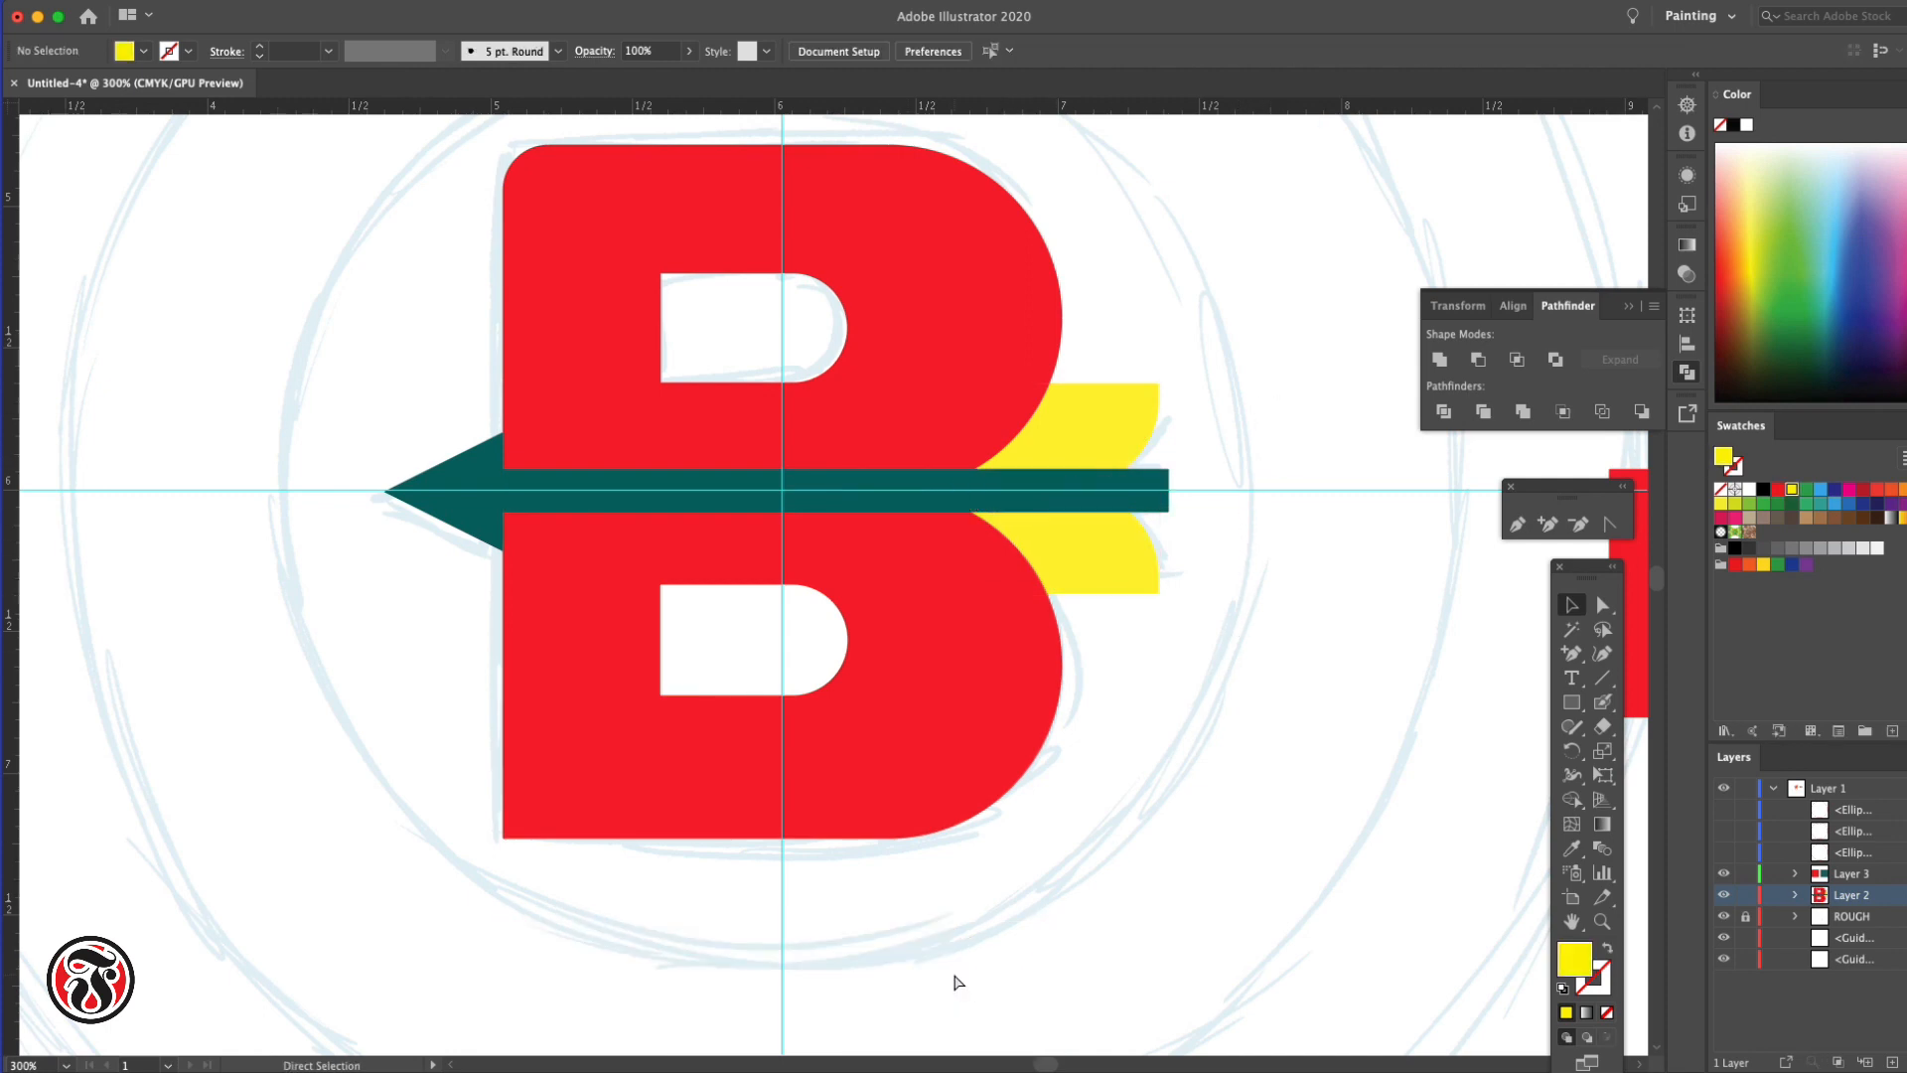
key(super+minus)
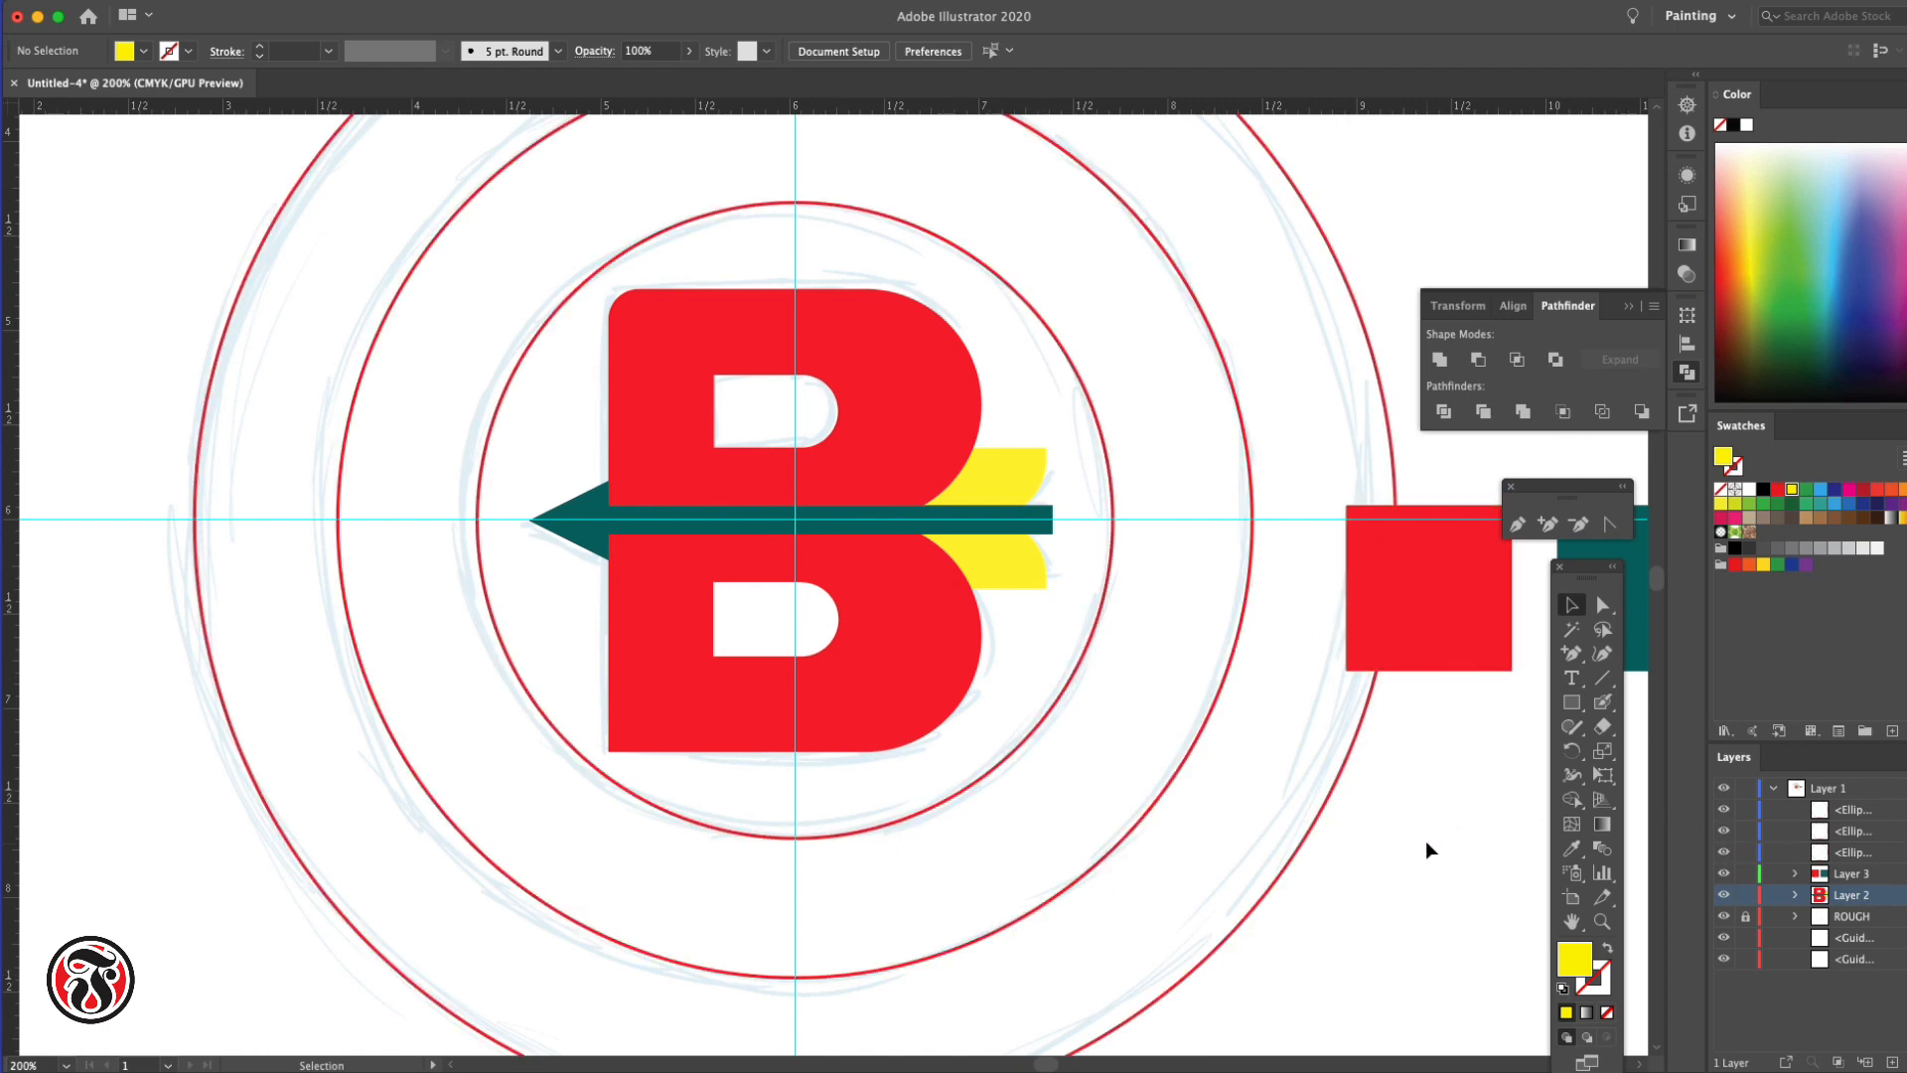
Fill the innermost circle with the teal sampled from the teal color square, leaving it without a stroke
click(959, 794)
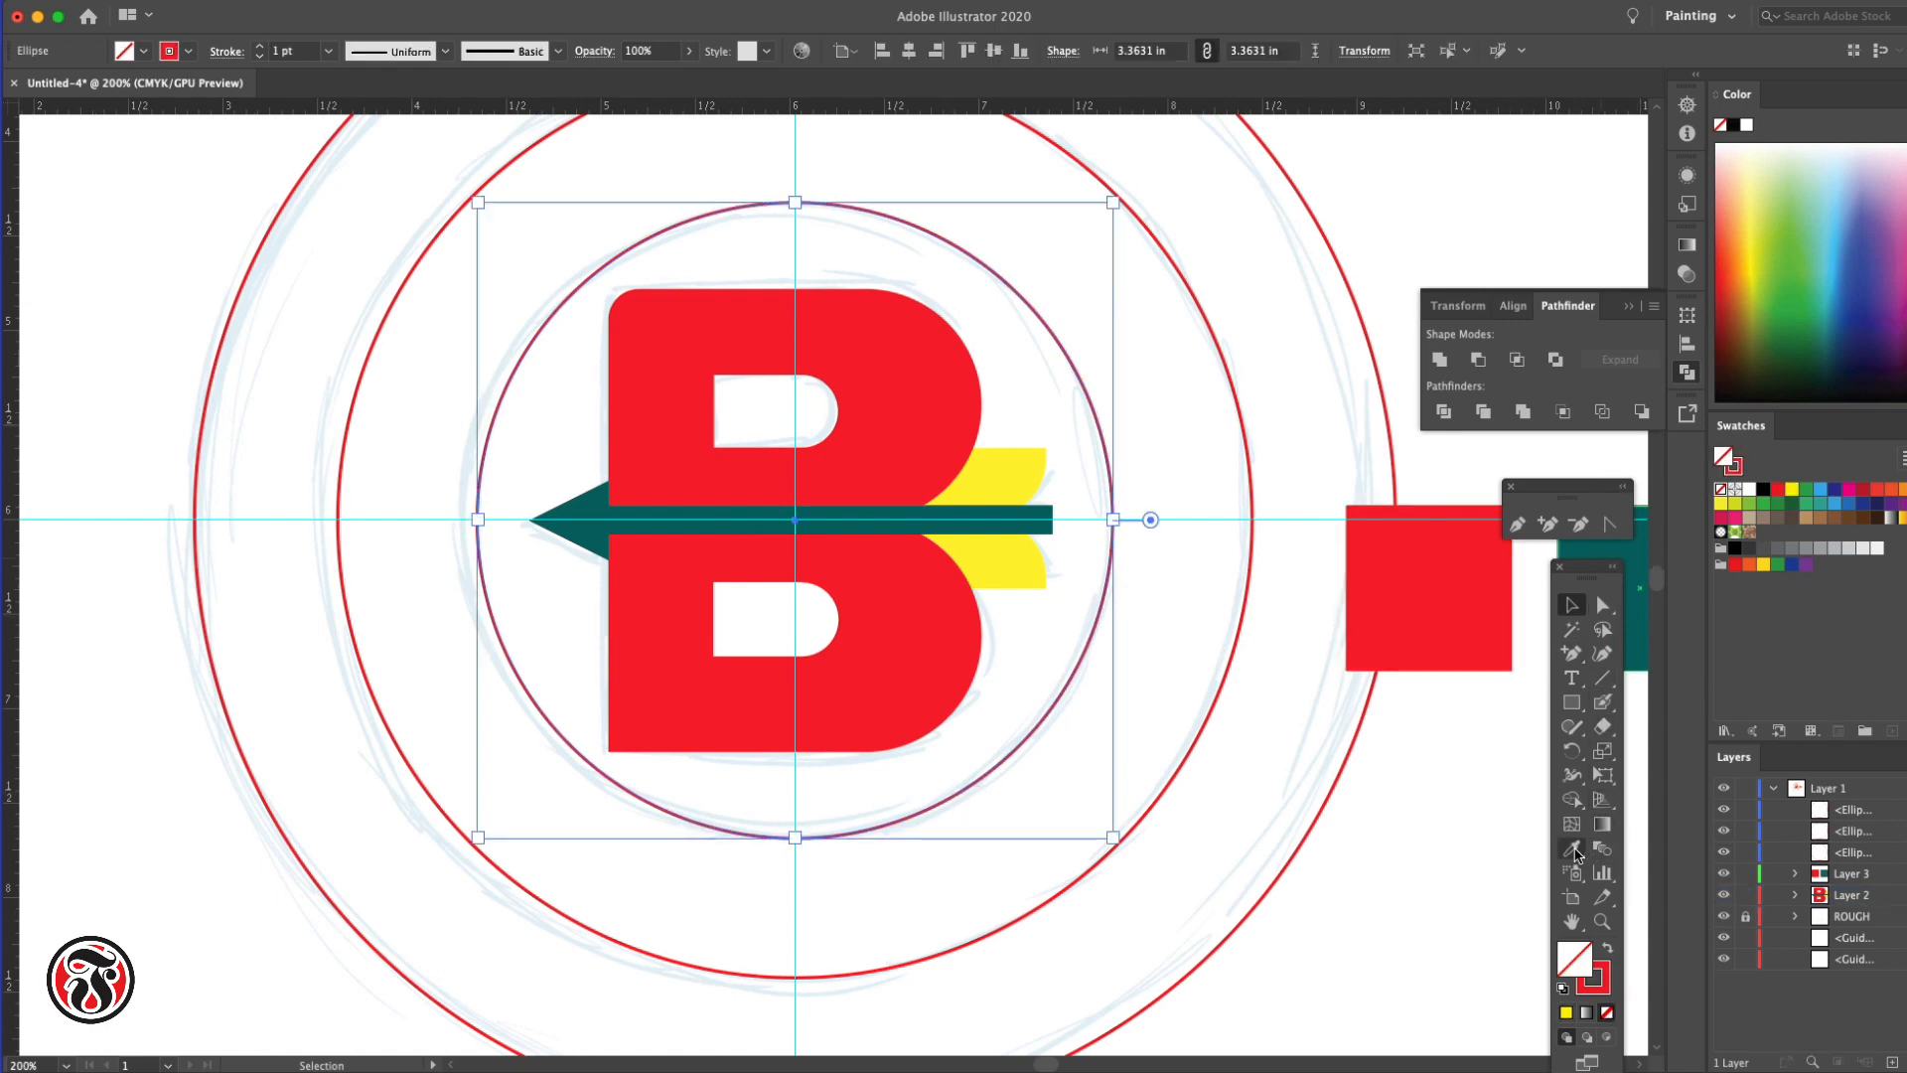
click(1572, 849)
click(1634, 573)
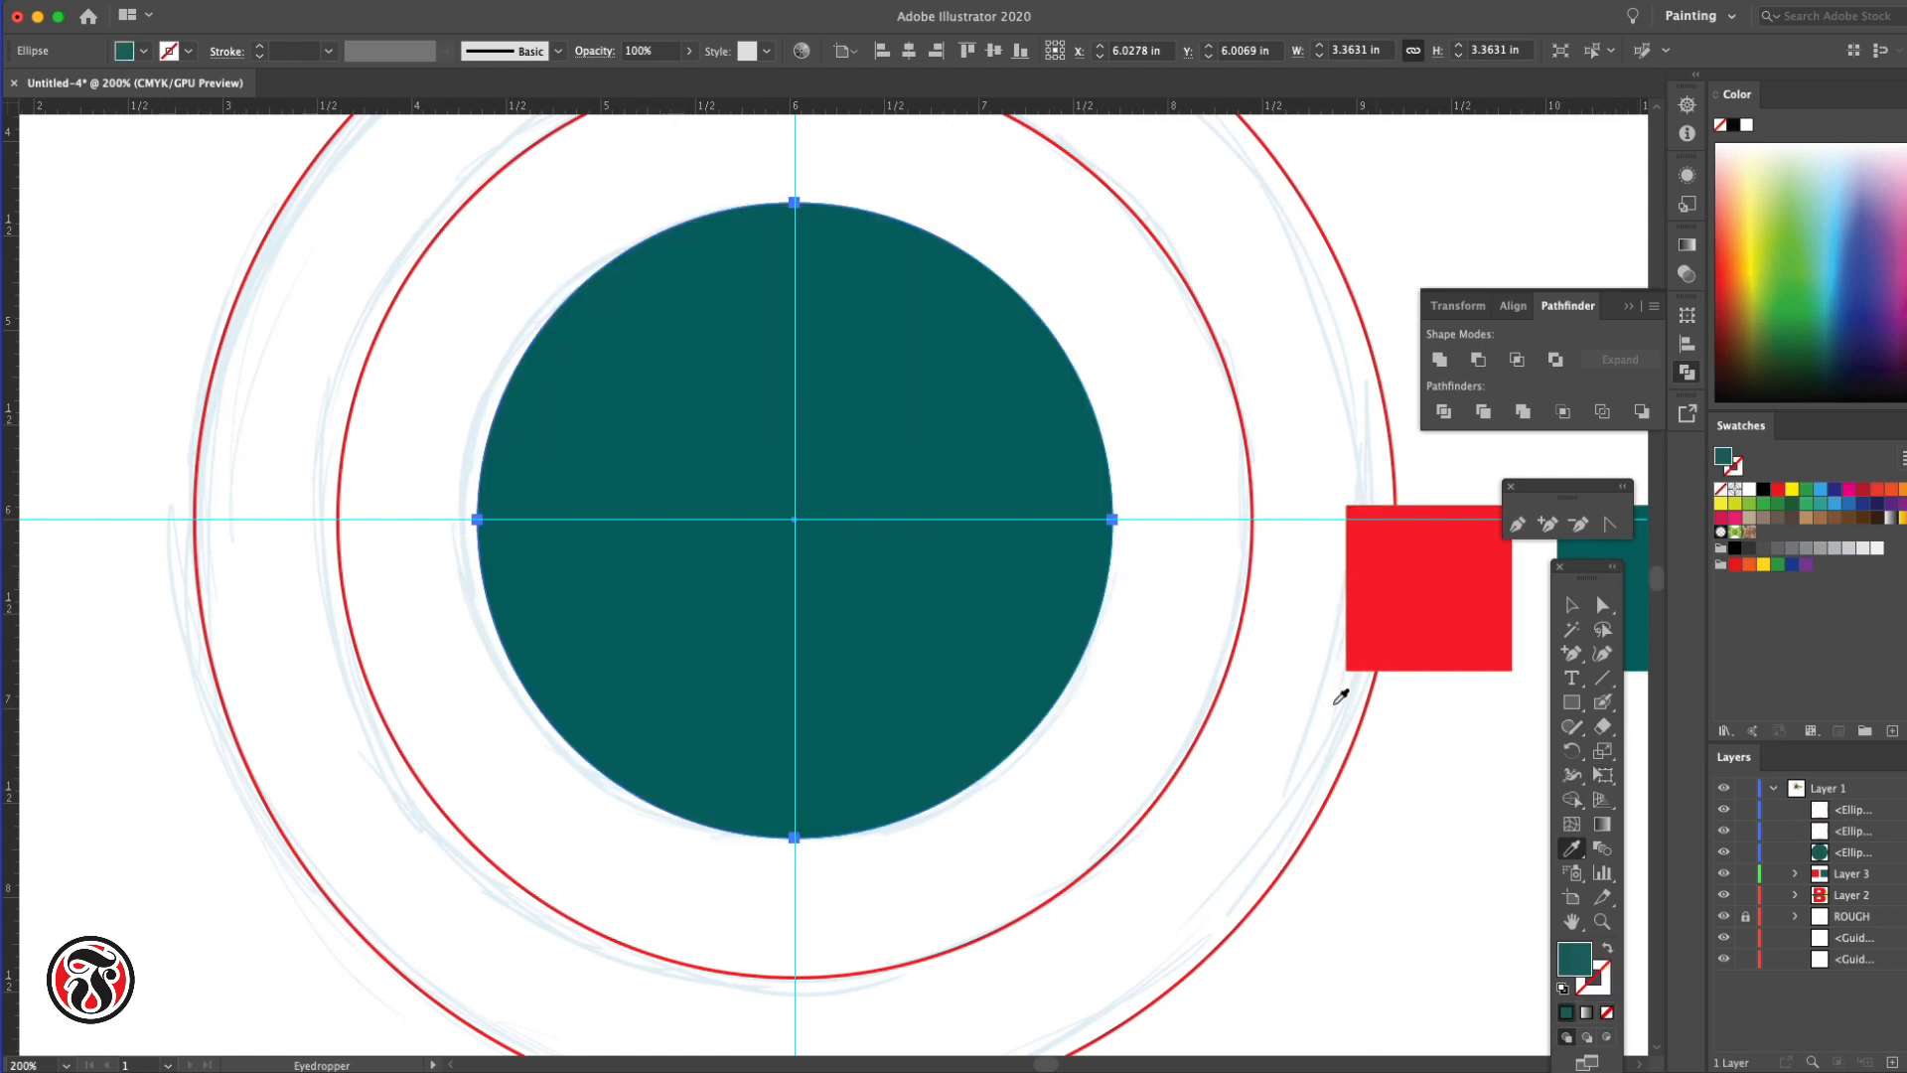
key(v)
Restack the teal circle behind the B artwork, directly above the ROUGH layer
click(264, 2)
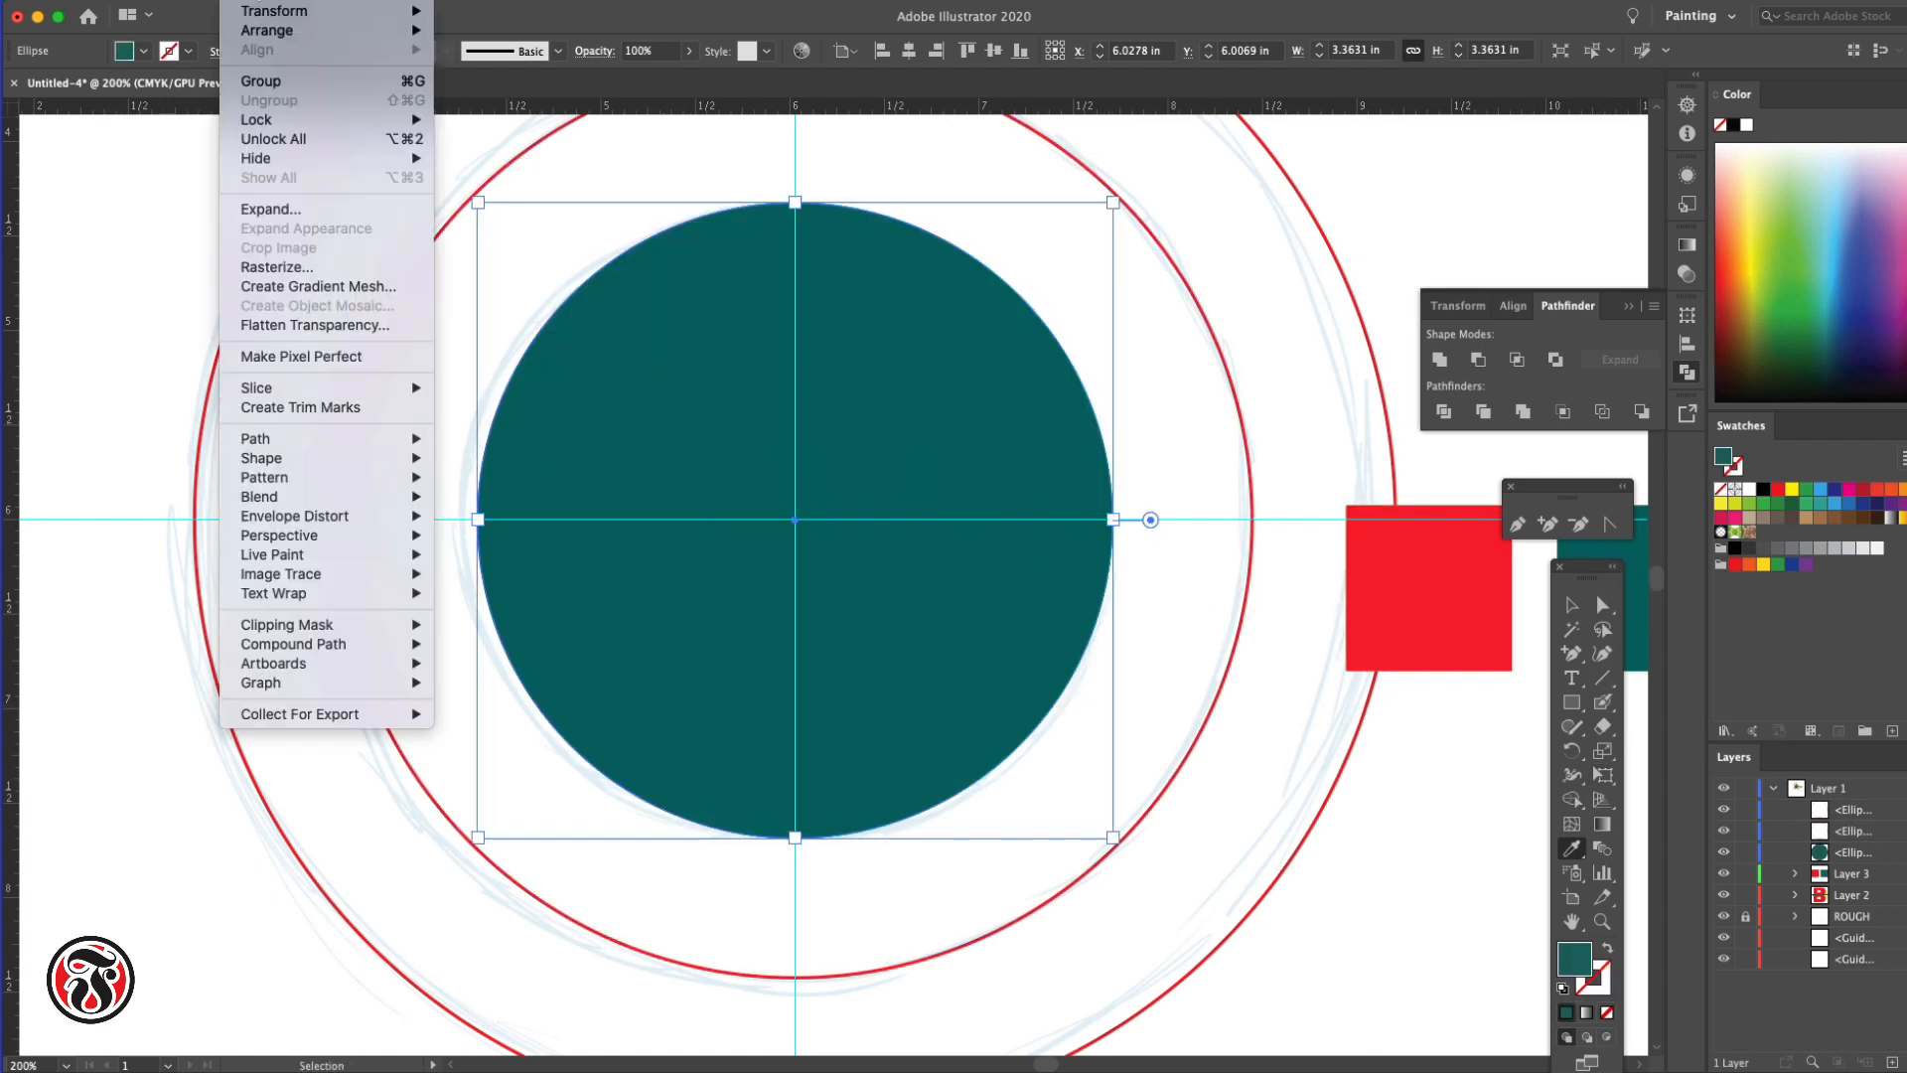
mouse_move(261, 31)
click(506, 88)
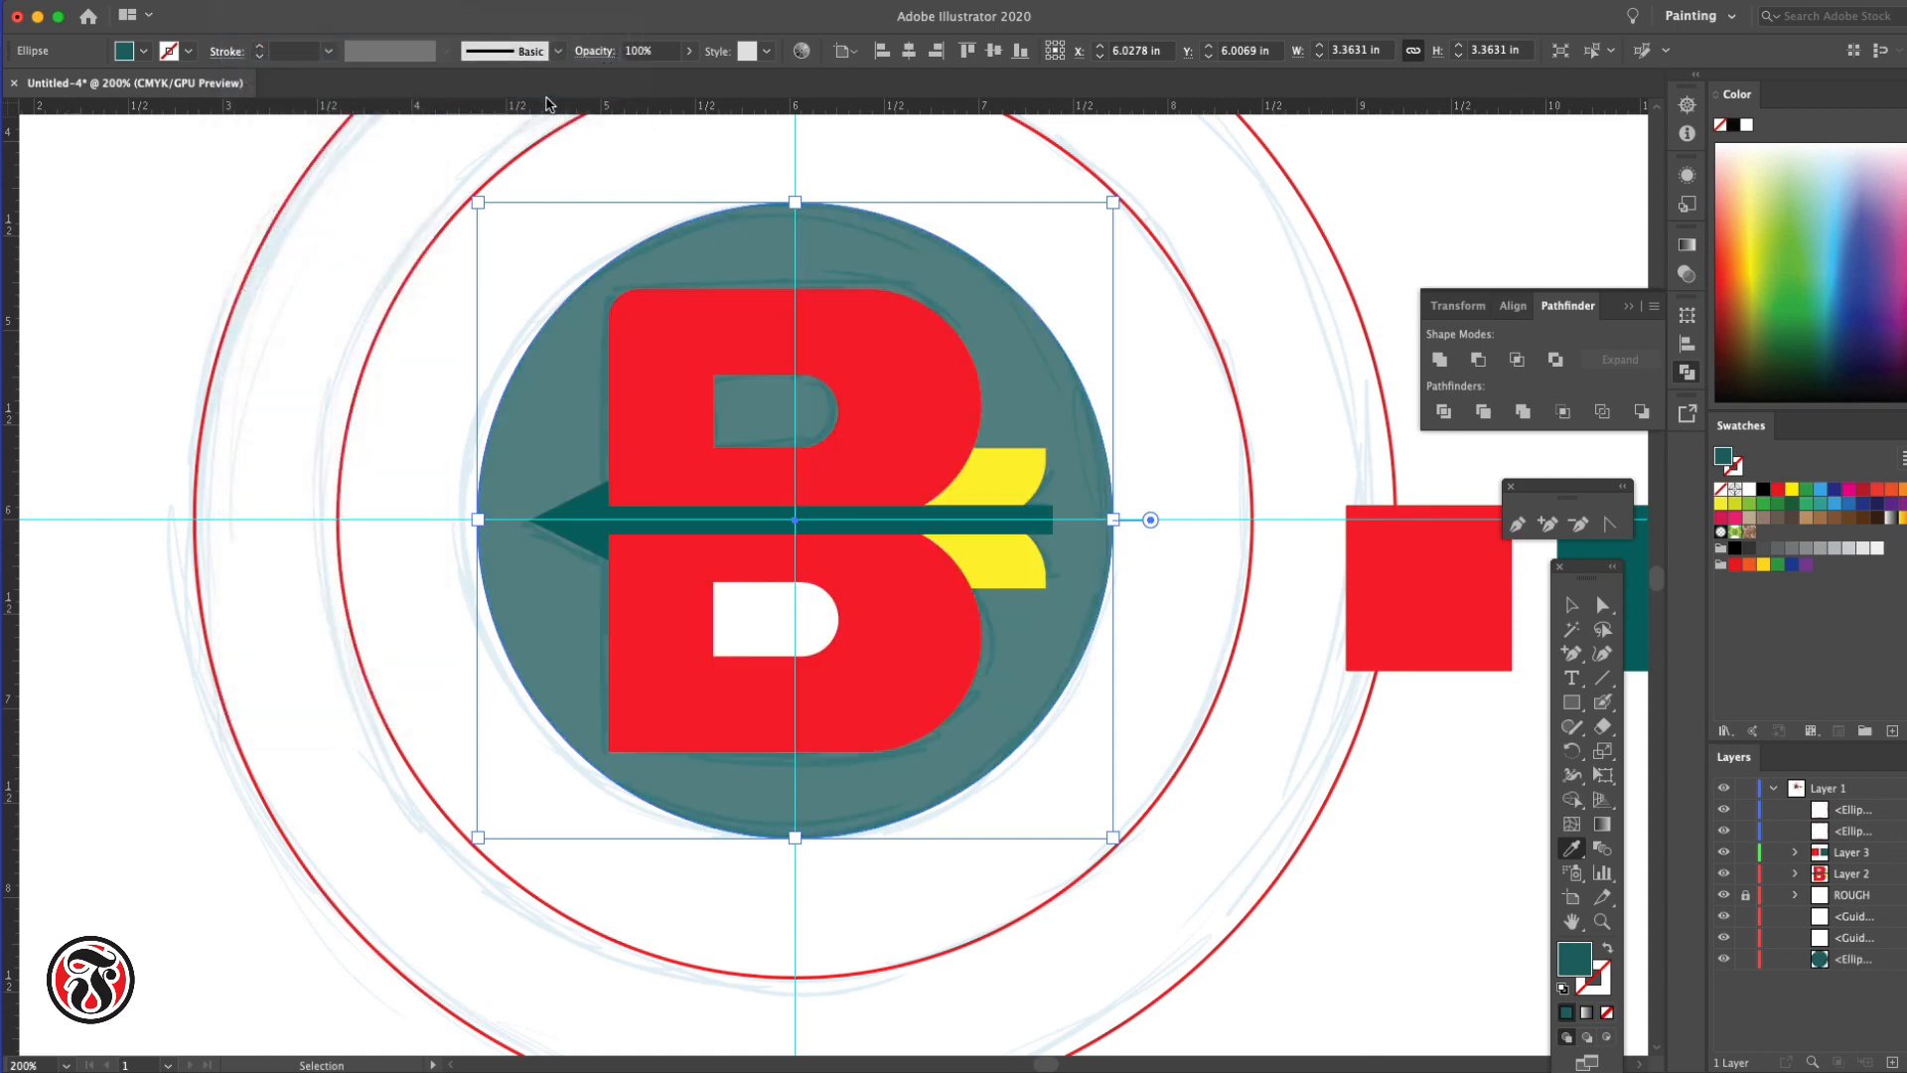
key(i)
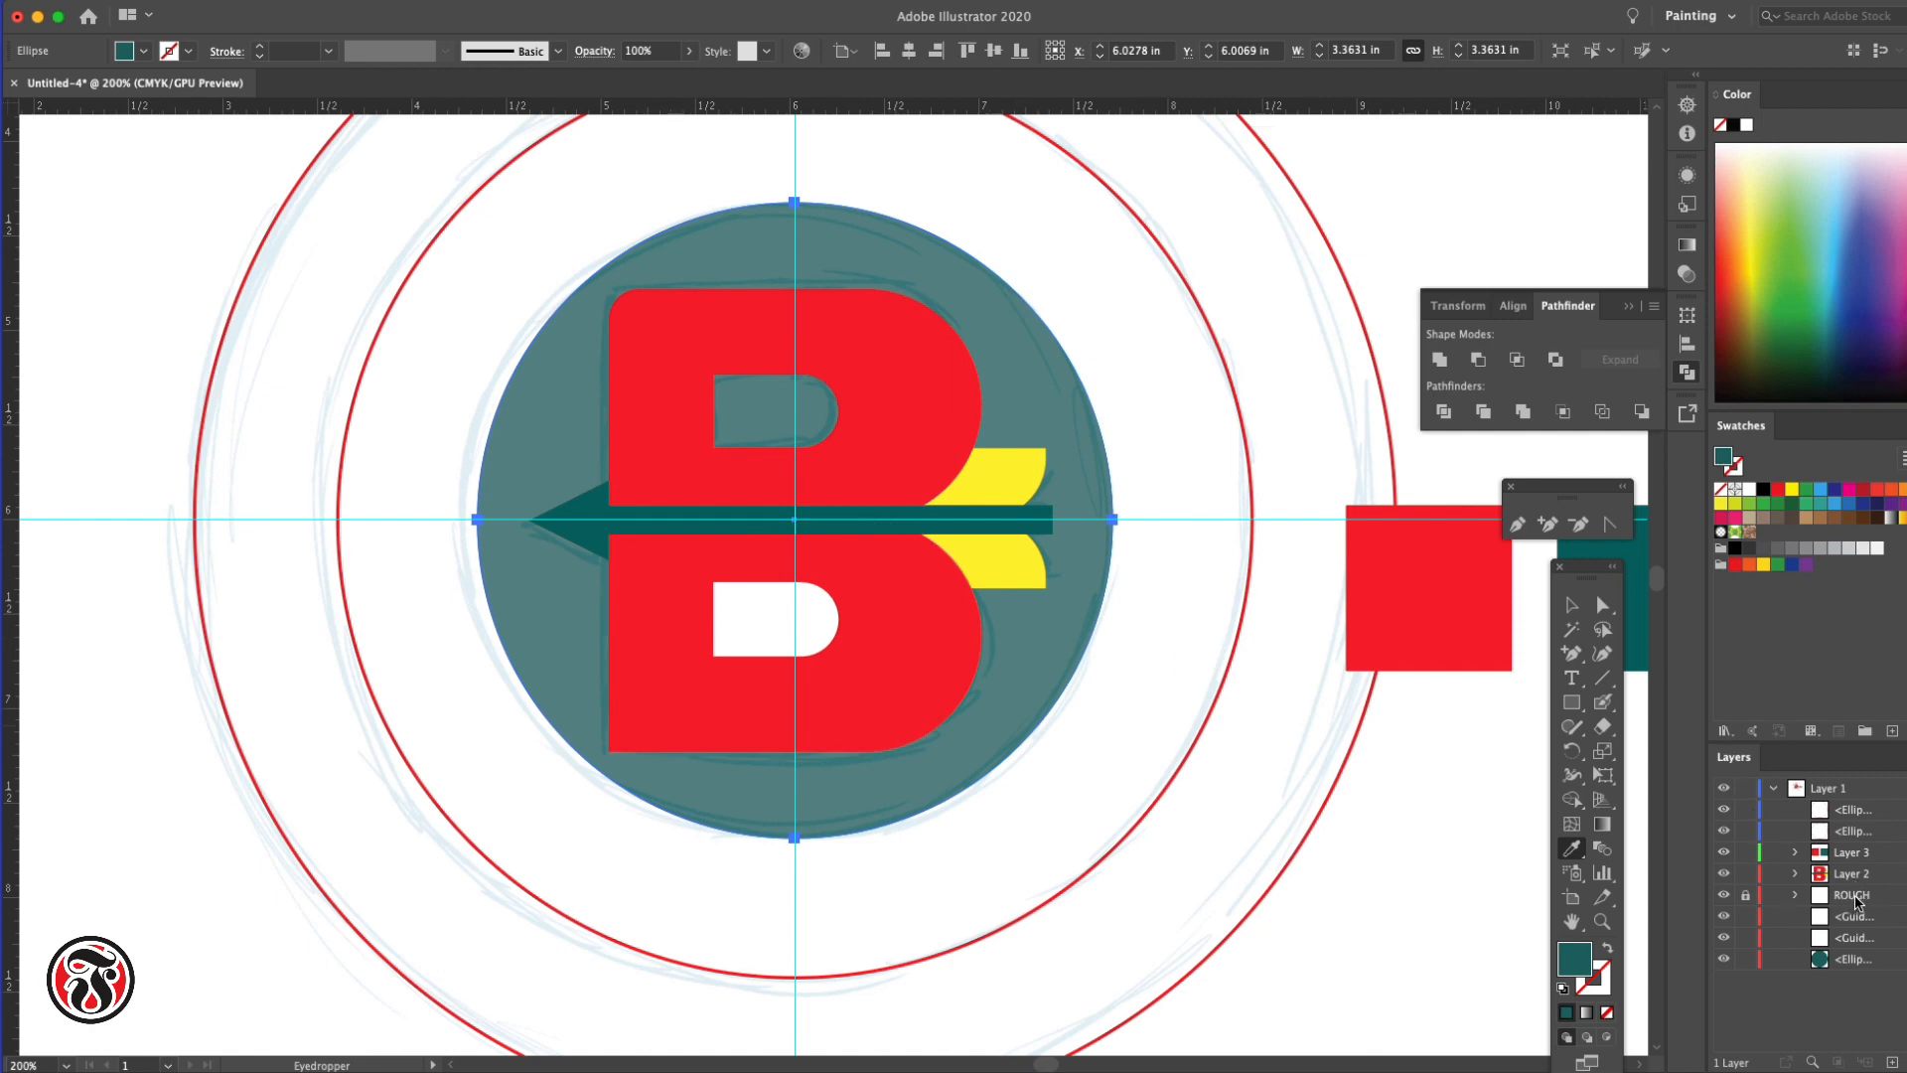
click(1866, 961)
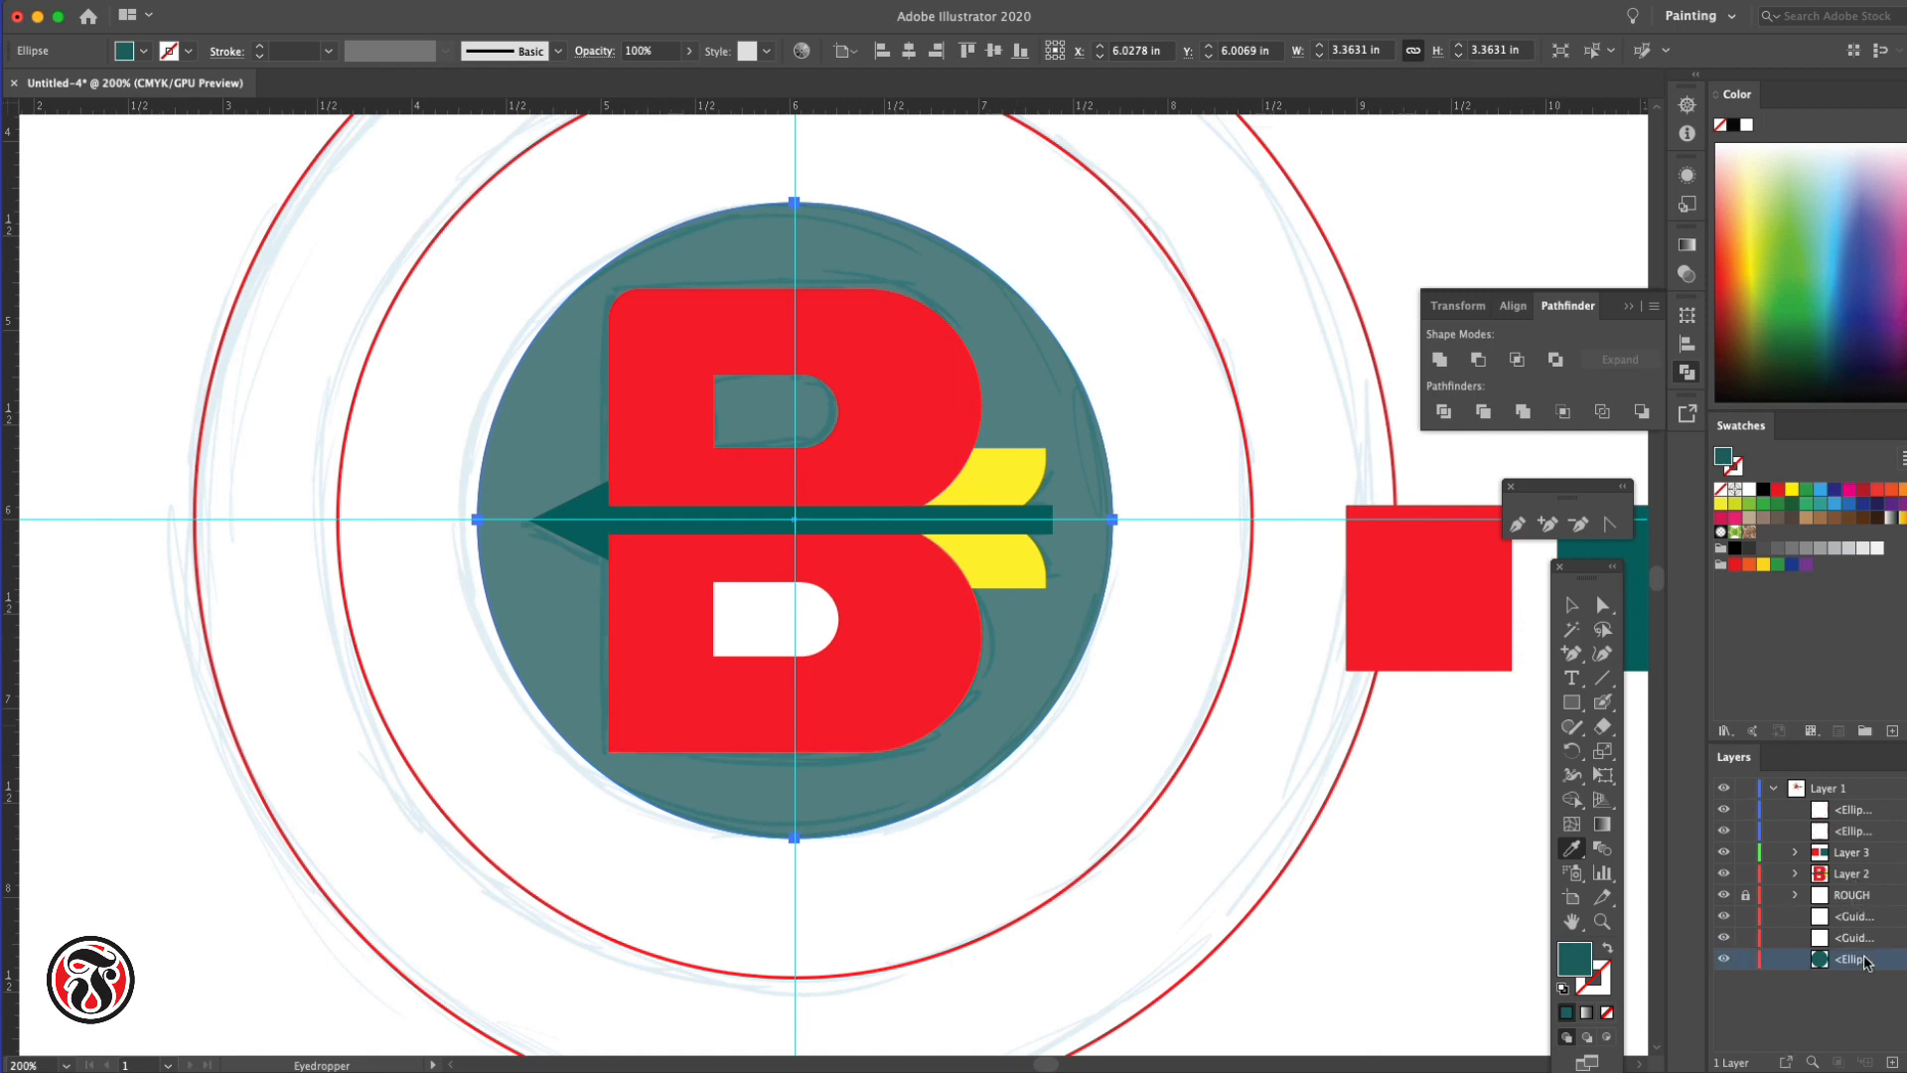
drag(1866, 962, 1859, 889)
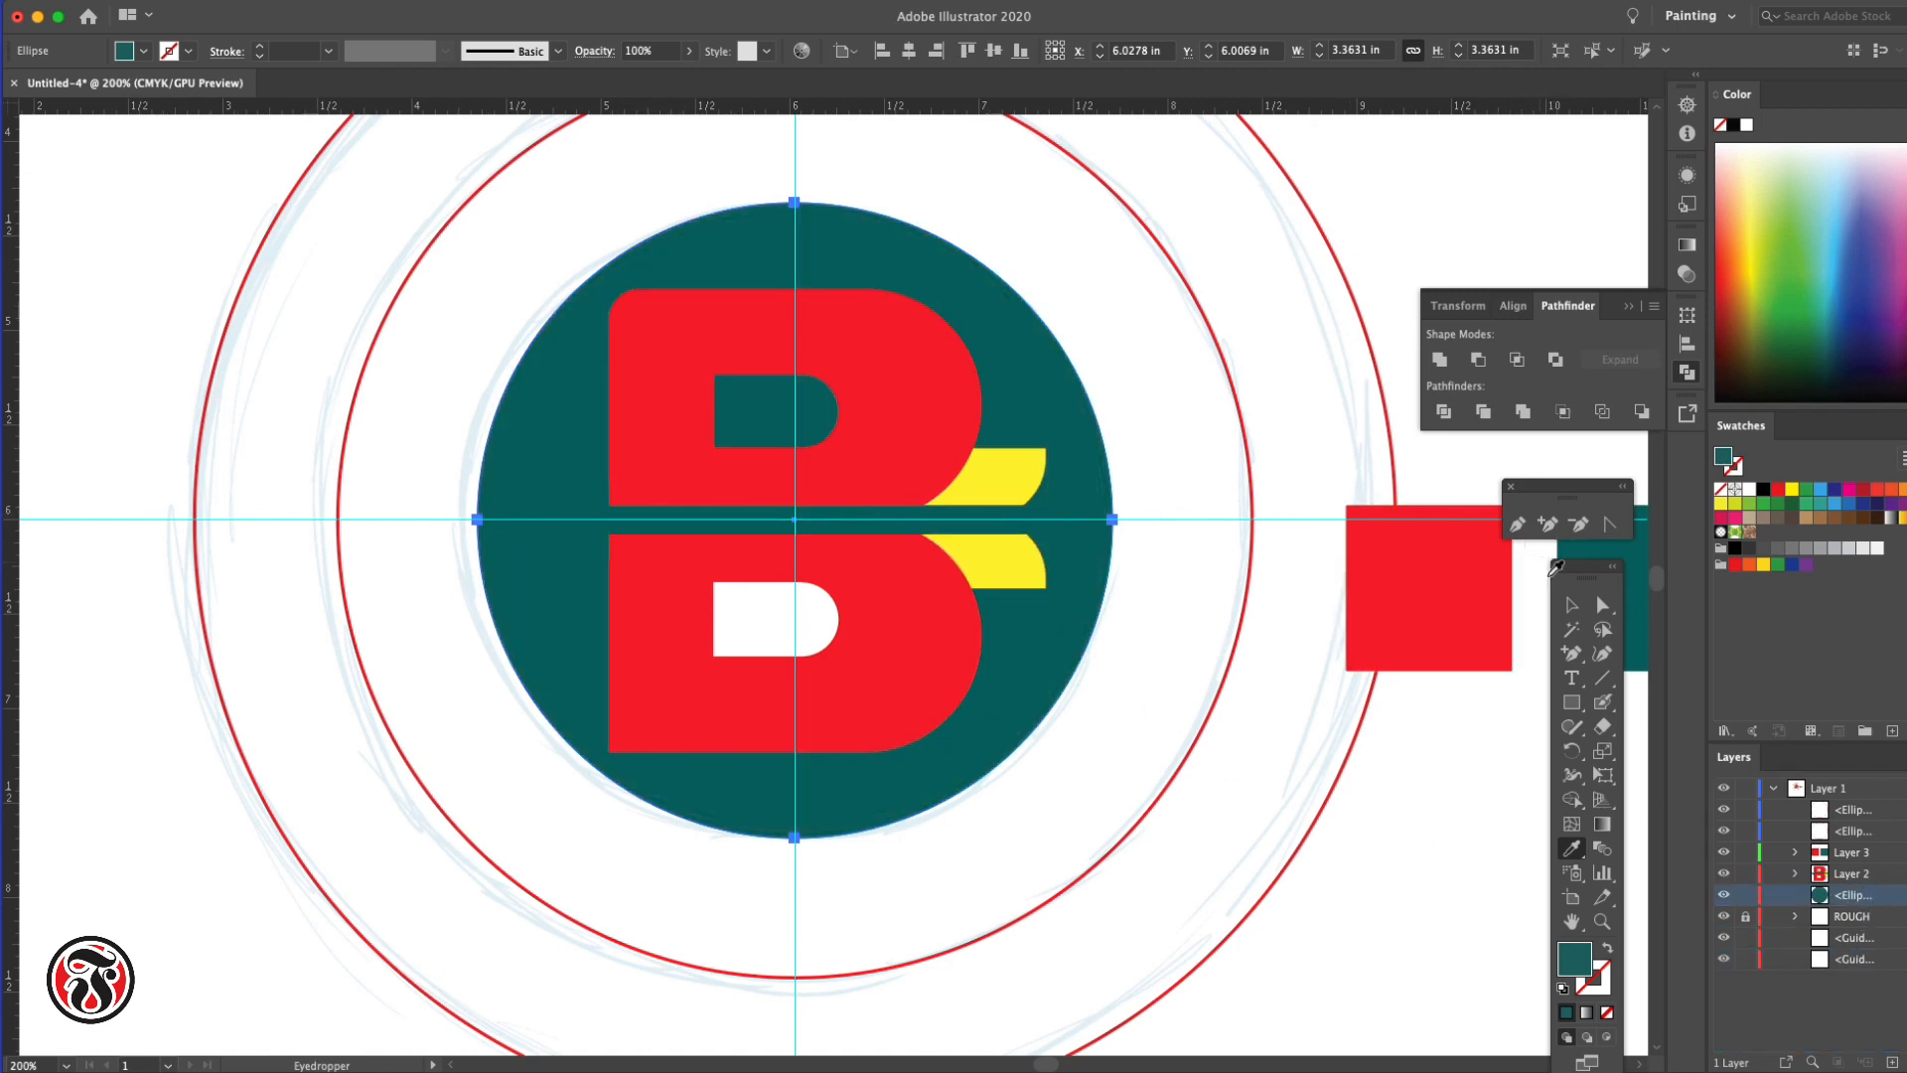
click(1571, 605)
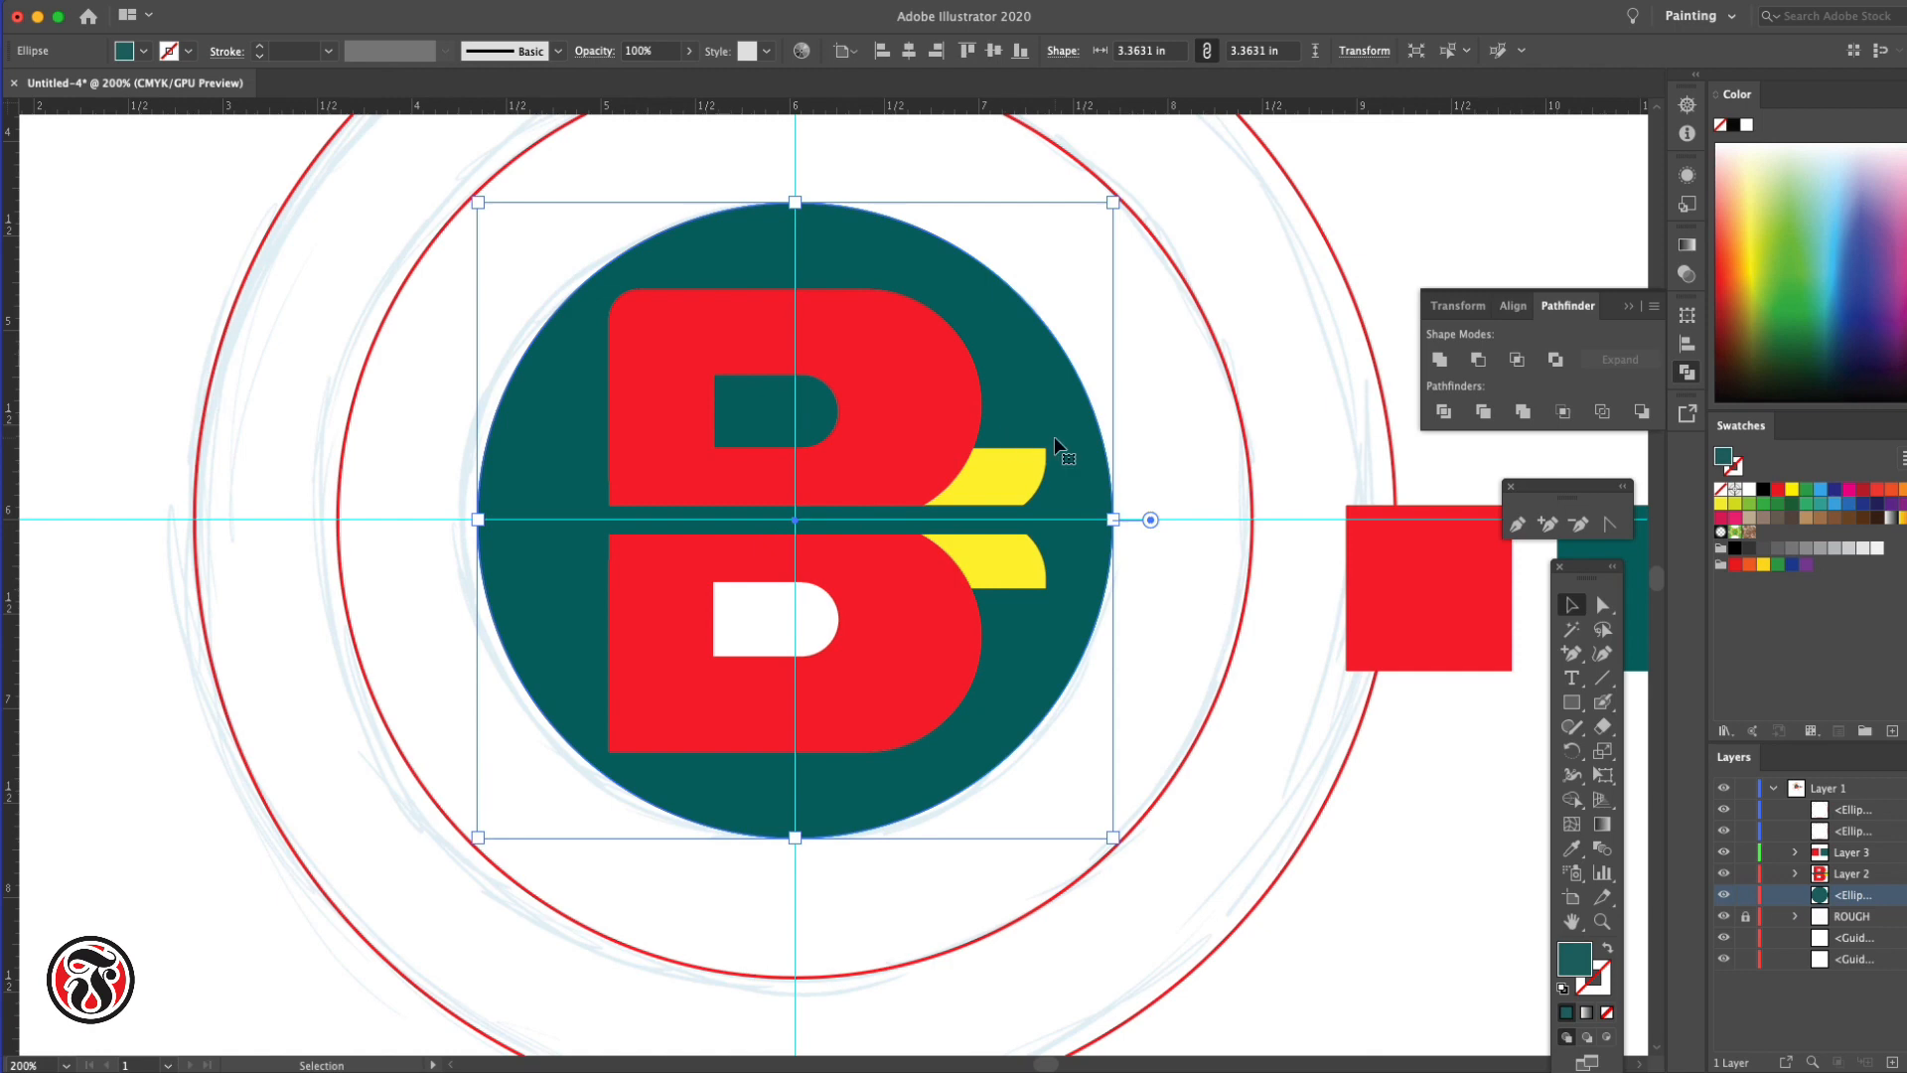
Fill the arrowhead and both yellow fletching shapes with white (ffffff)
click(569, 534)
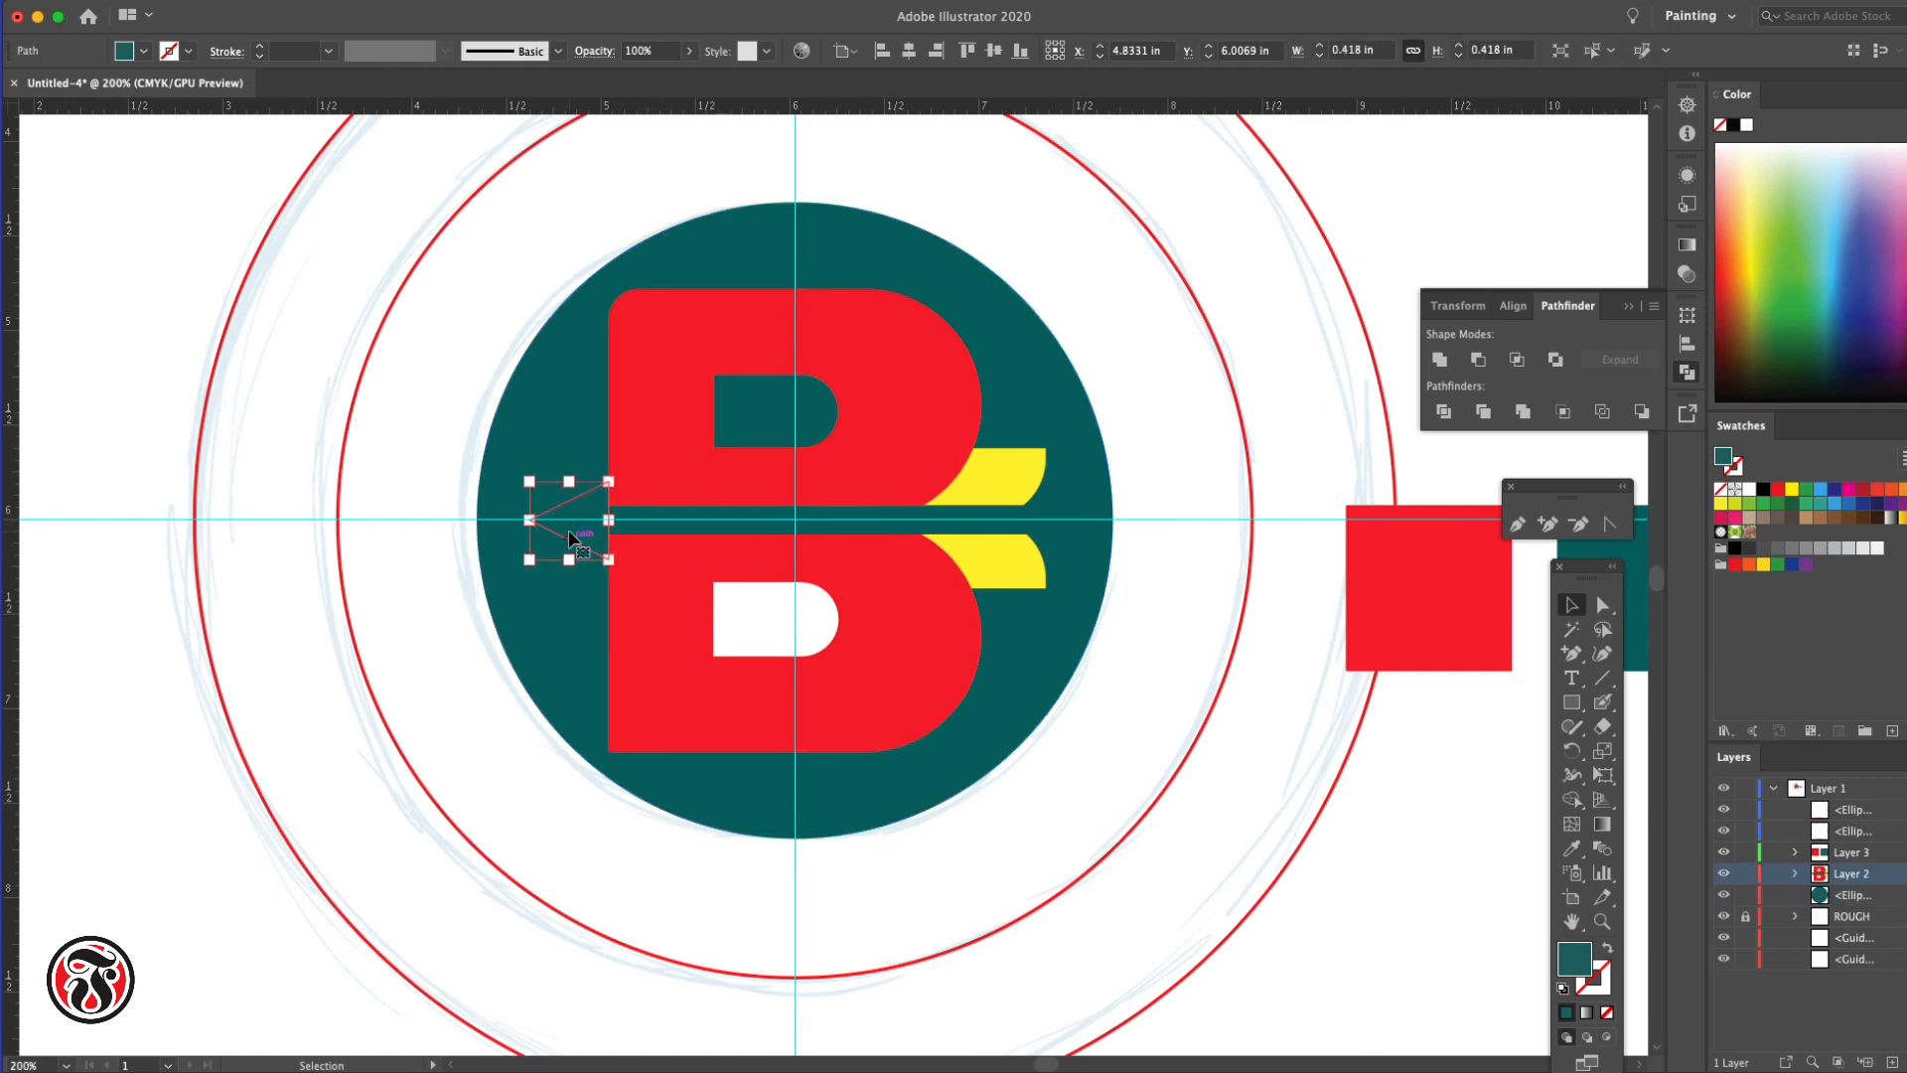
click(1014, 485)
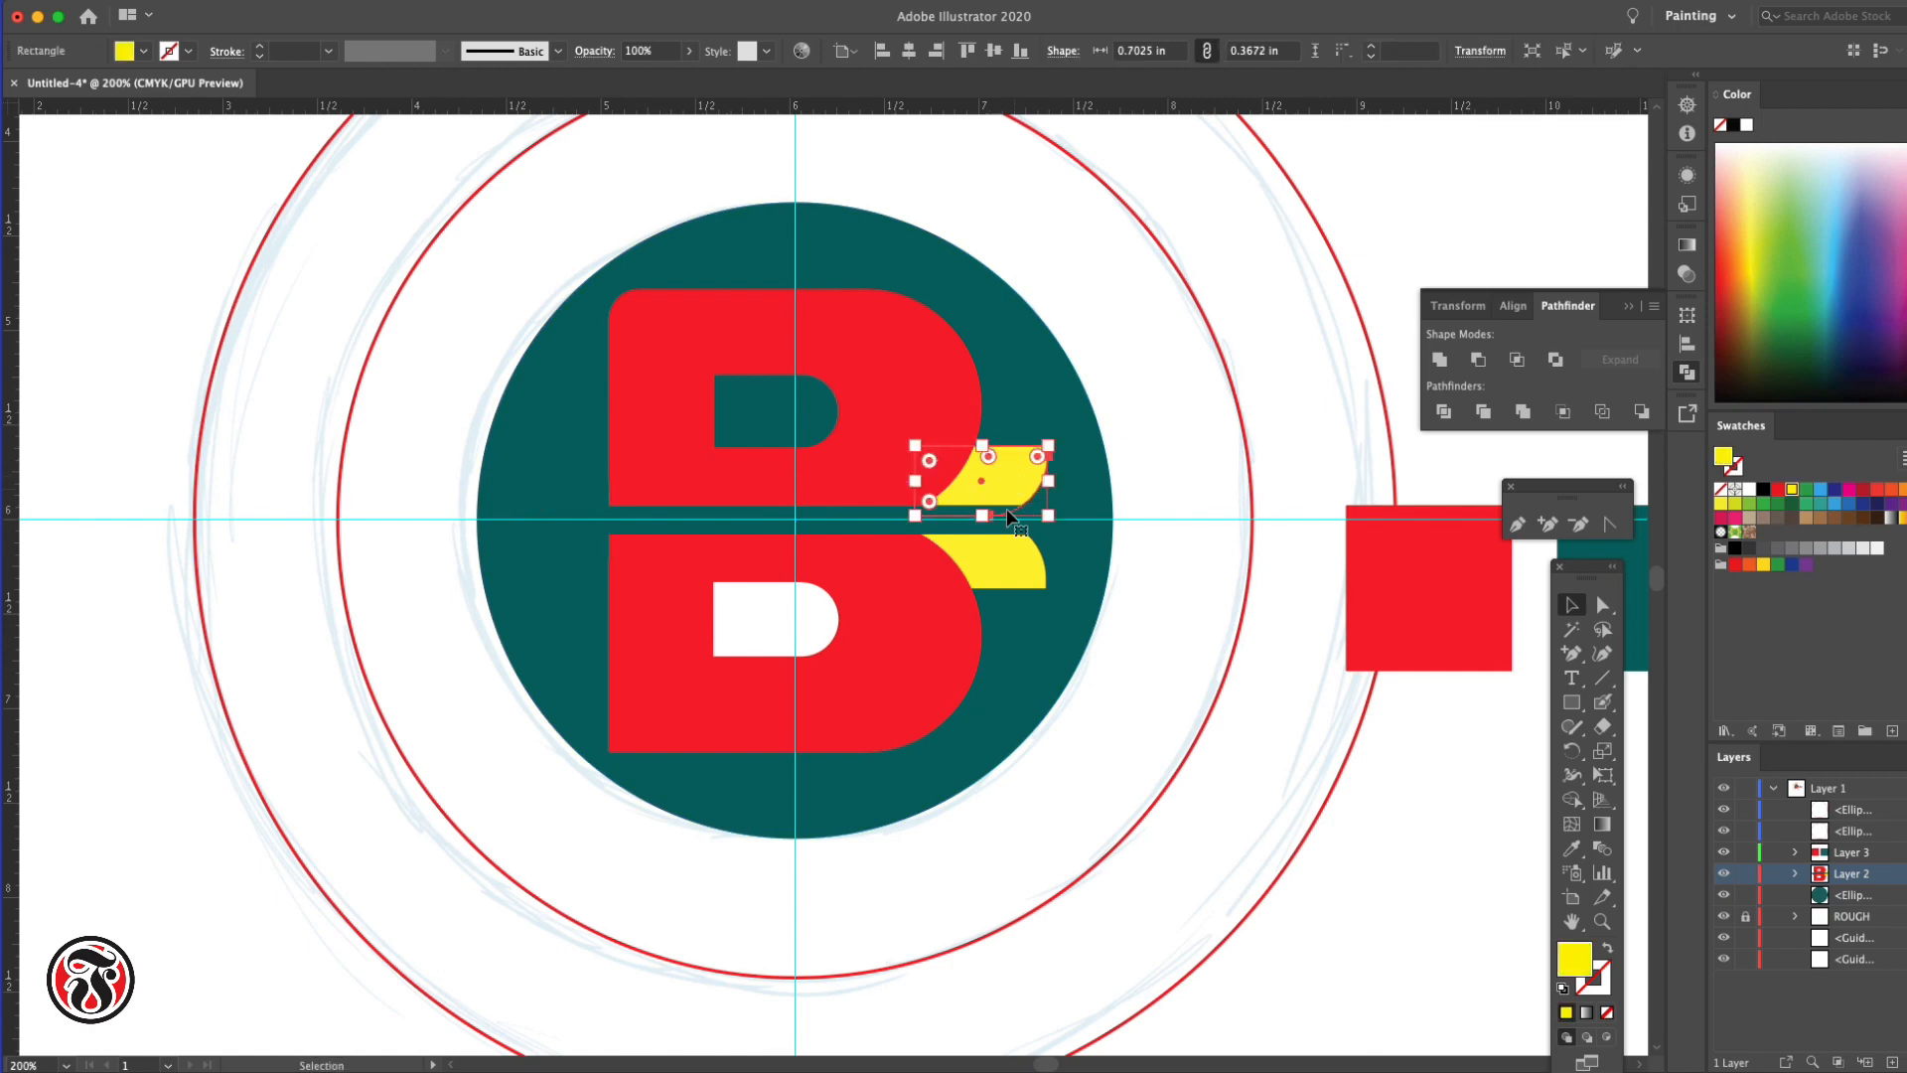
shift+click(1006, 562)
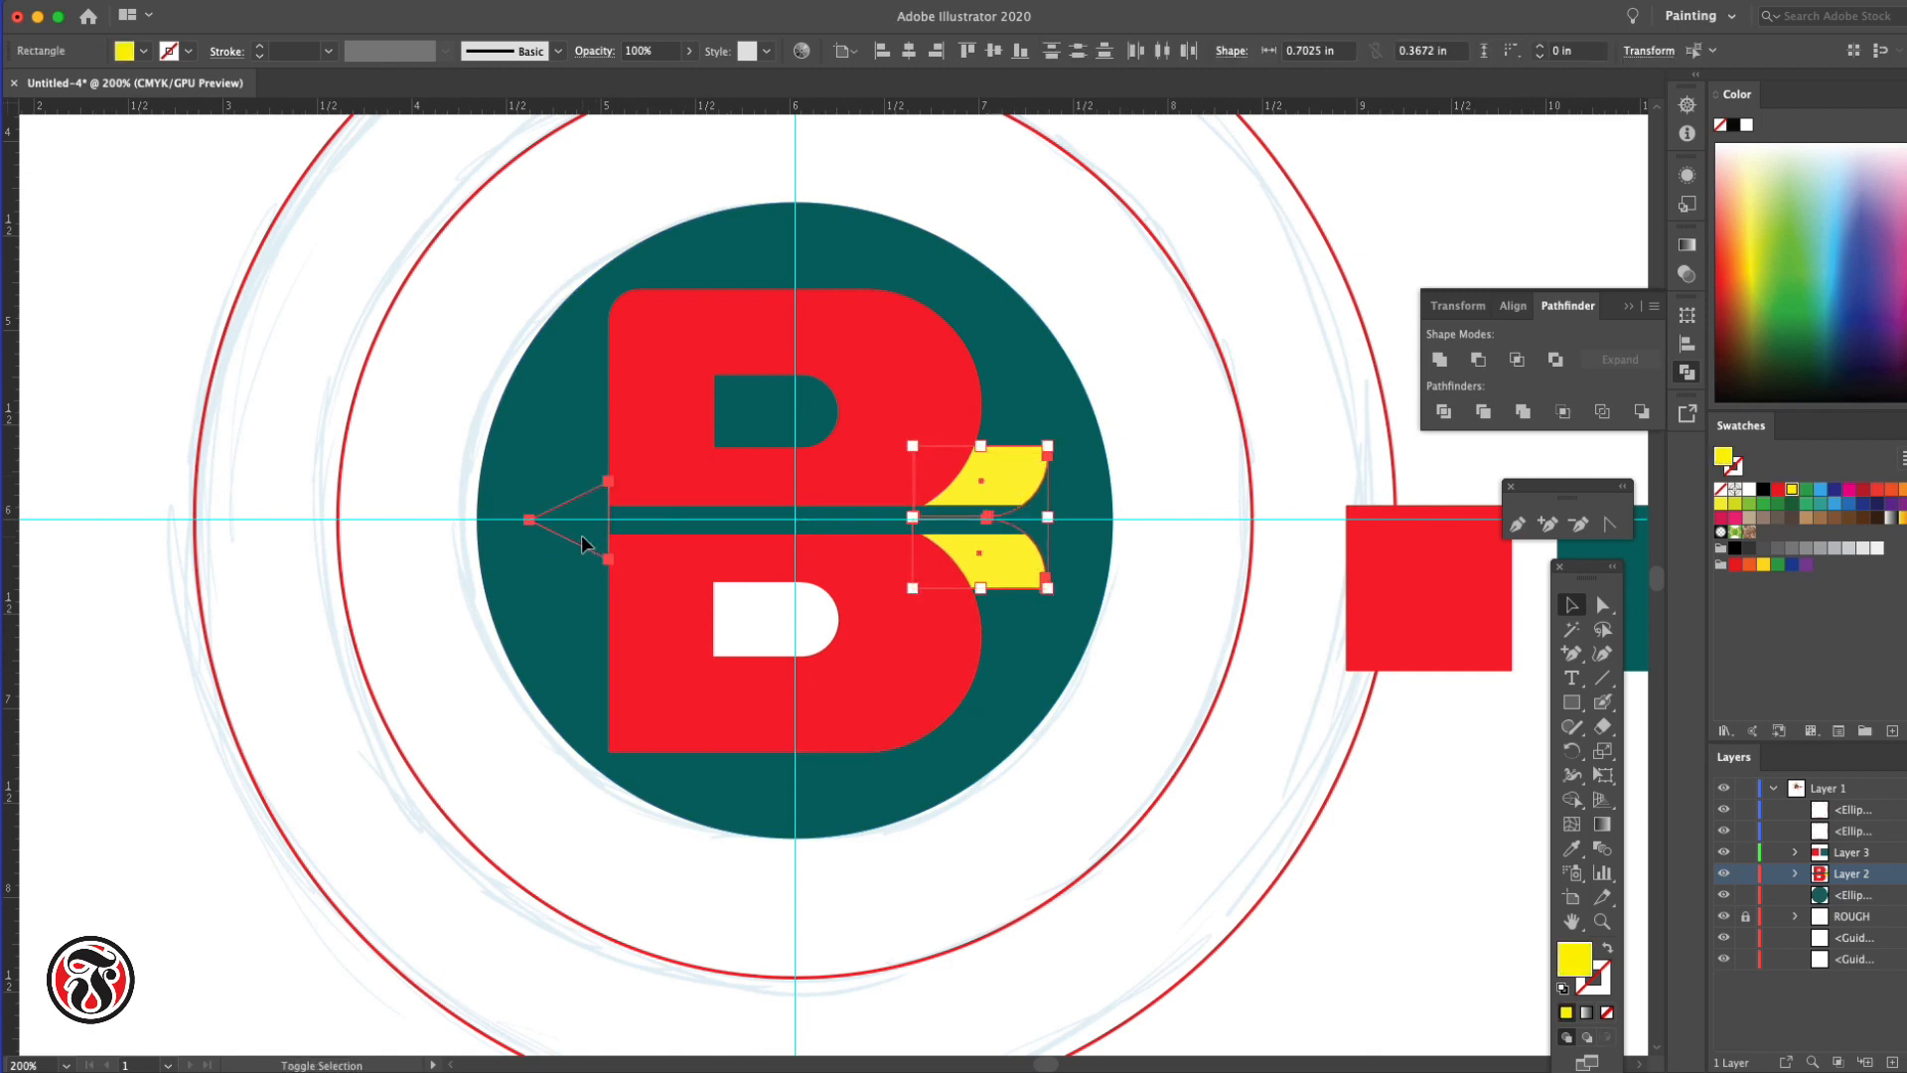
shift+click(581, 534)
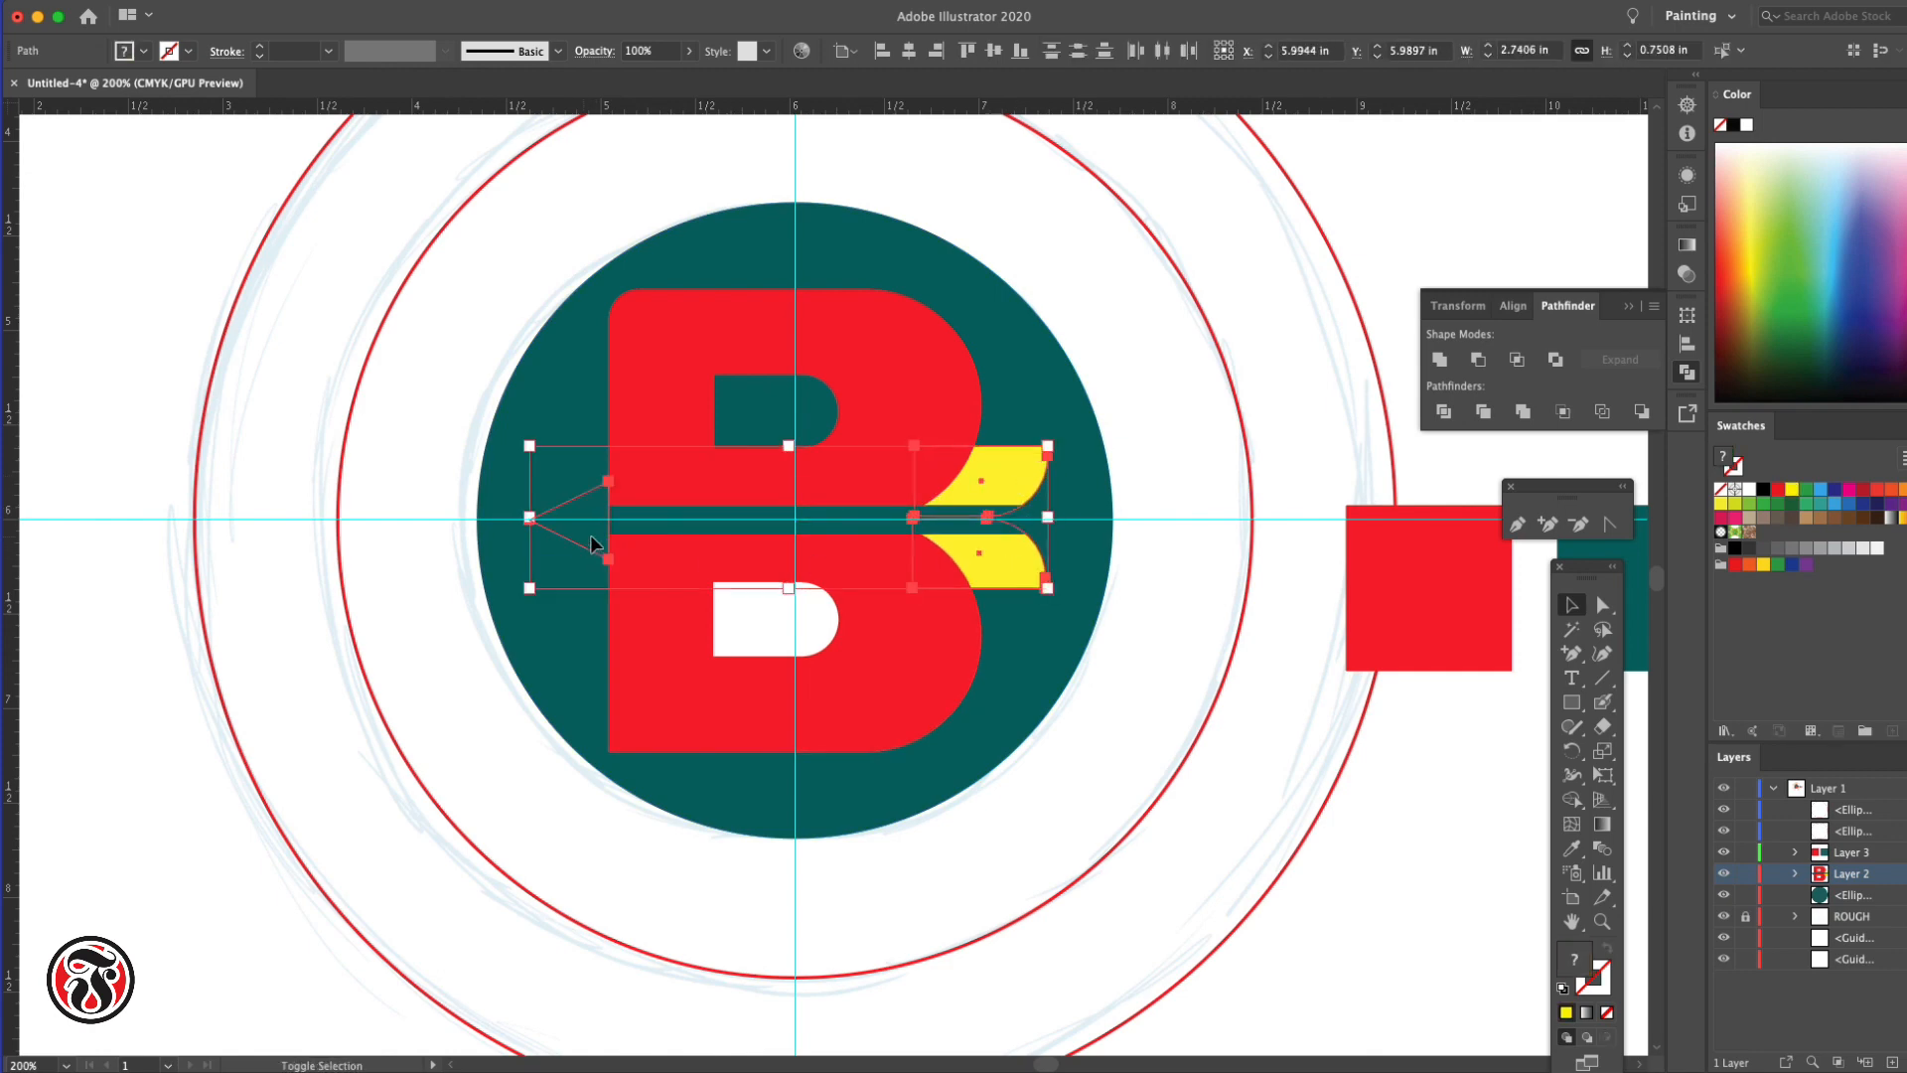
double_click(1584, 963)
text(ffffff)
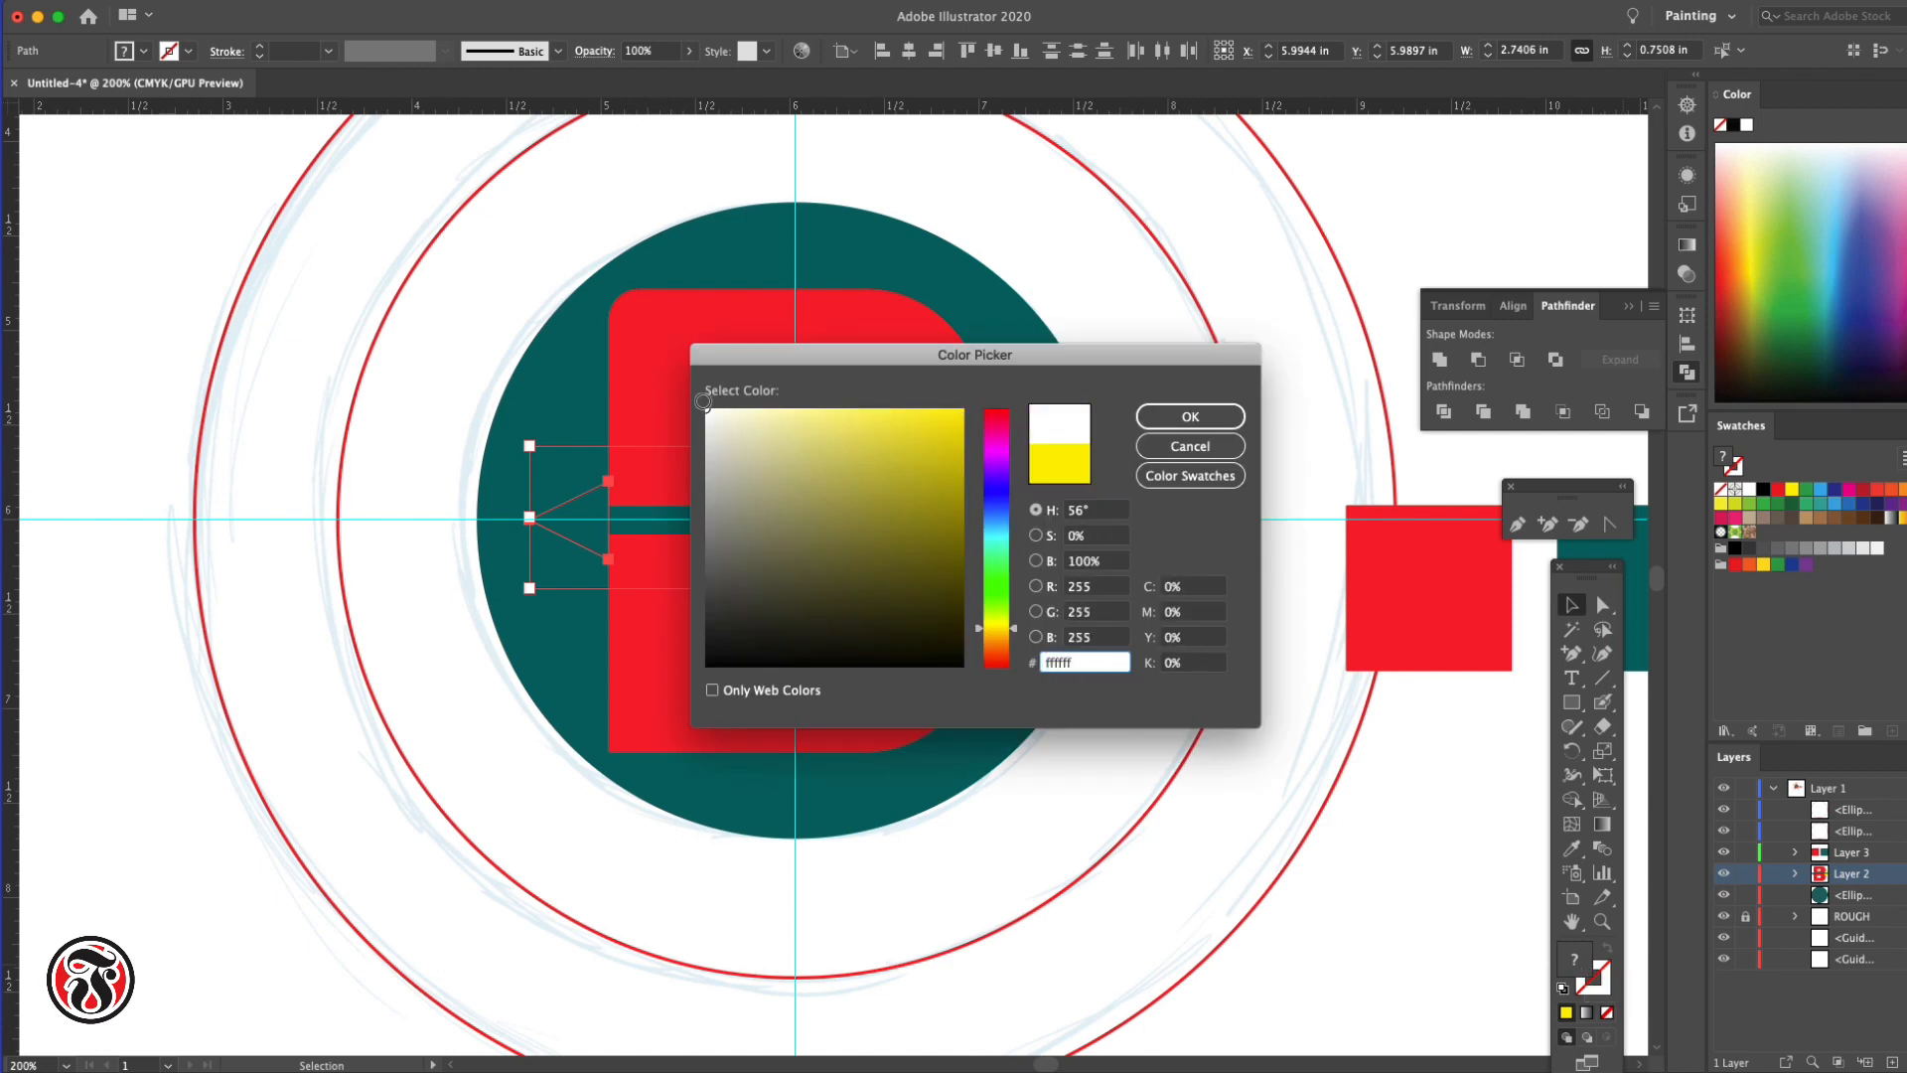
click(1152, 415)
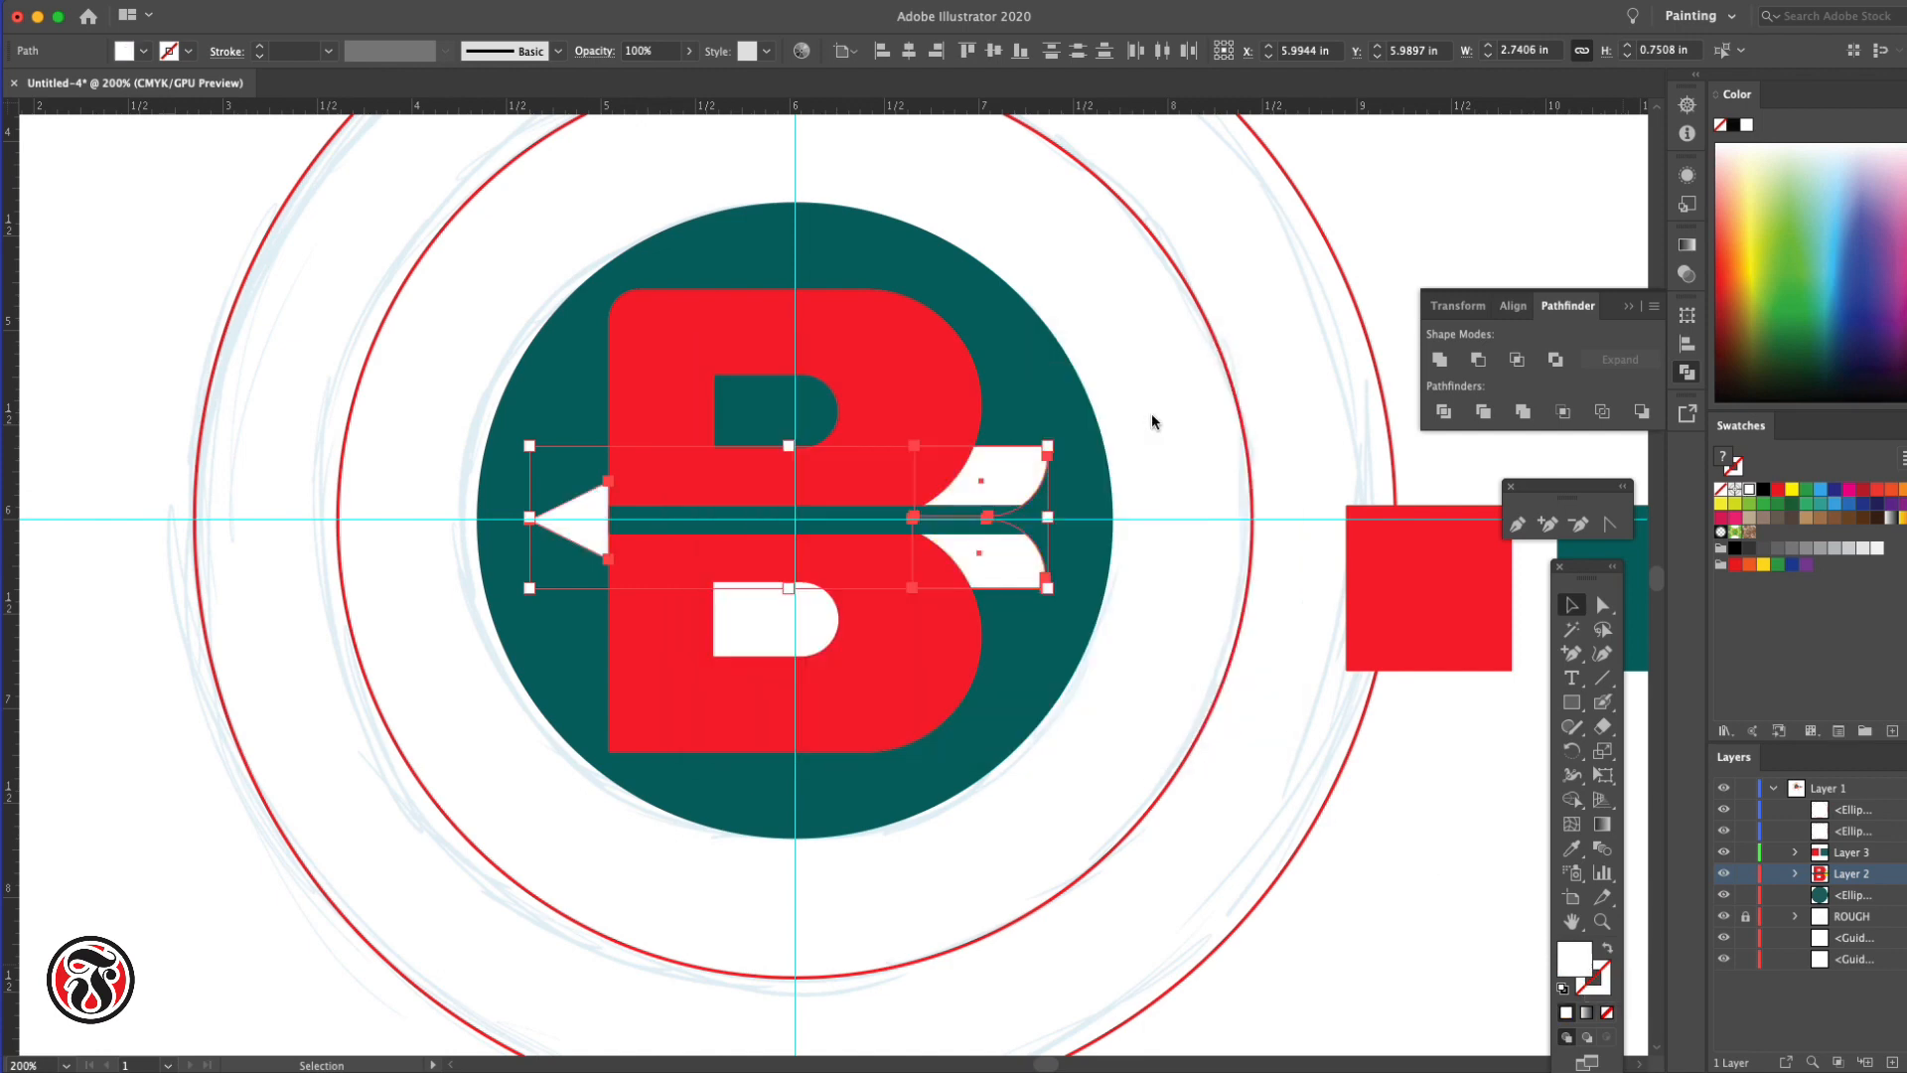
click(1385, 240)
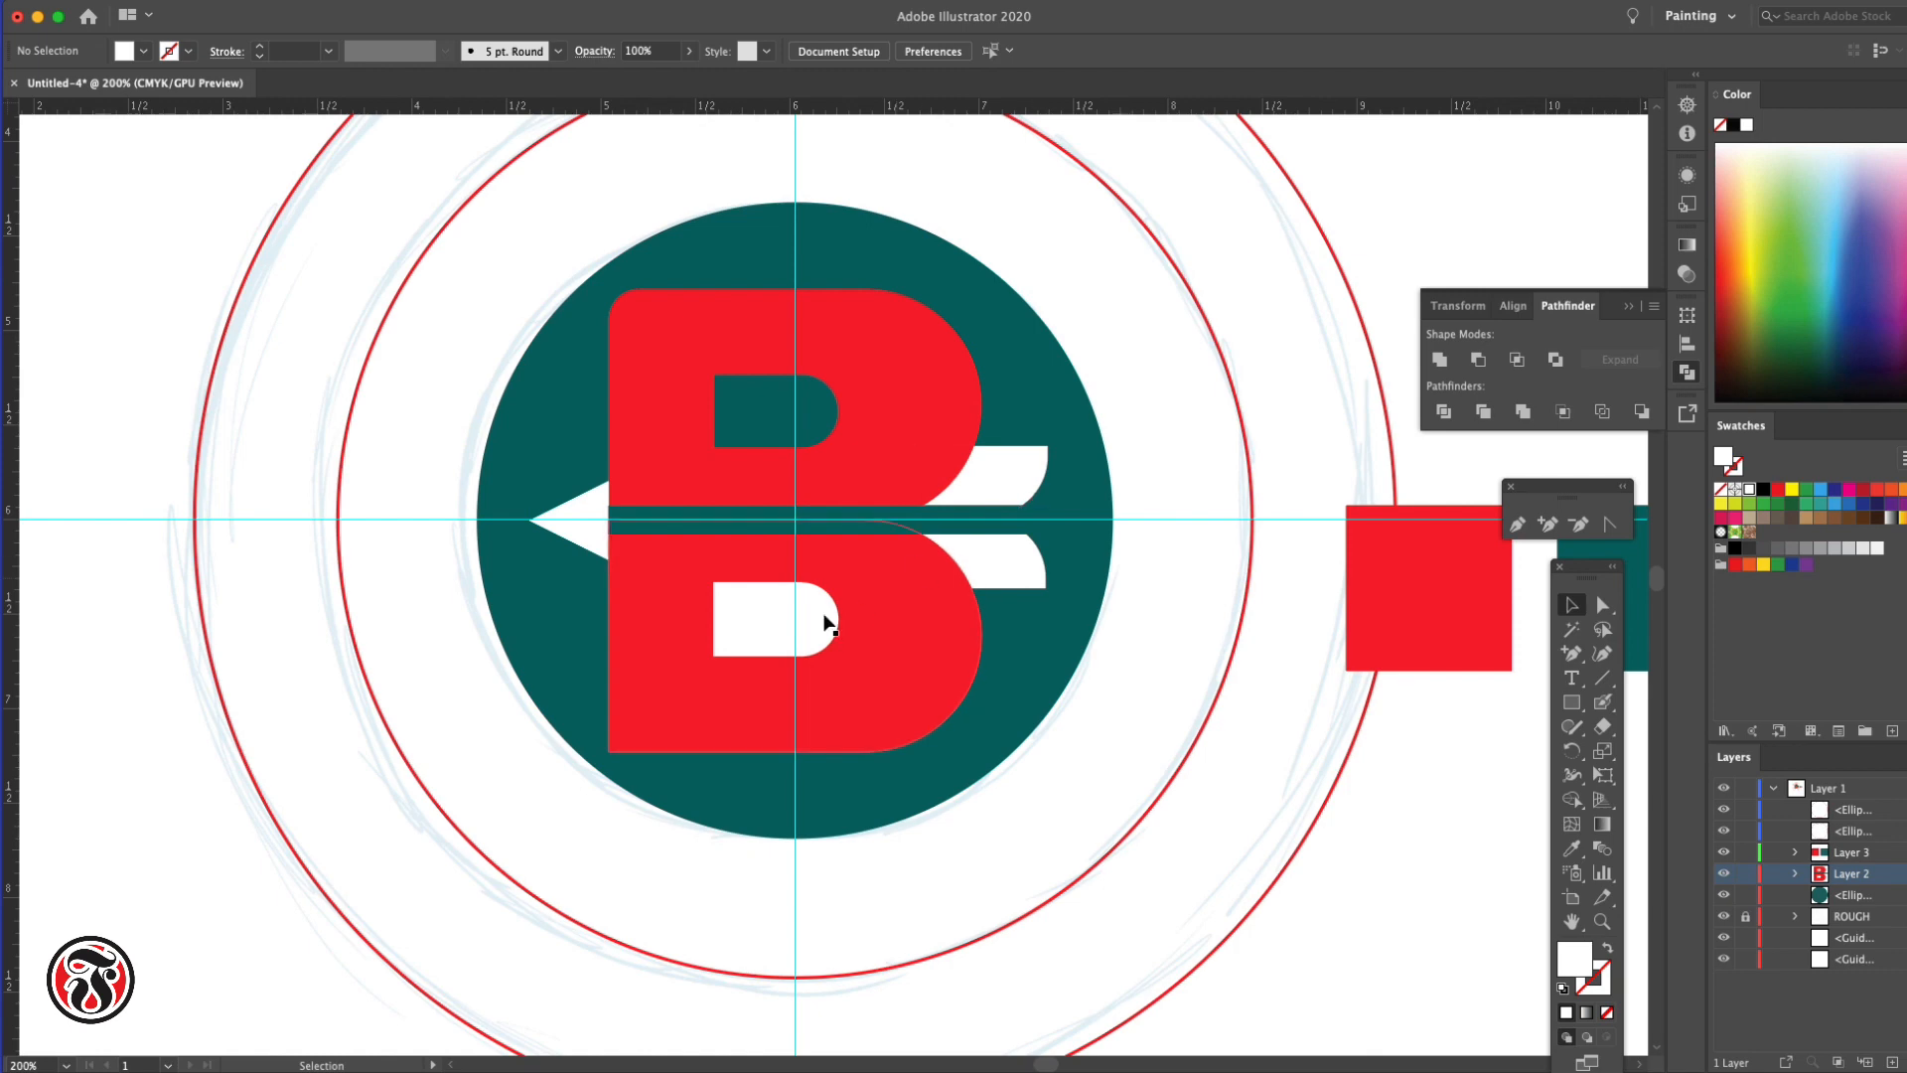
Subtract the white counter shape from the red lower half of the B with Minus Front
drag(821, 616, 782, 627)
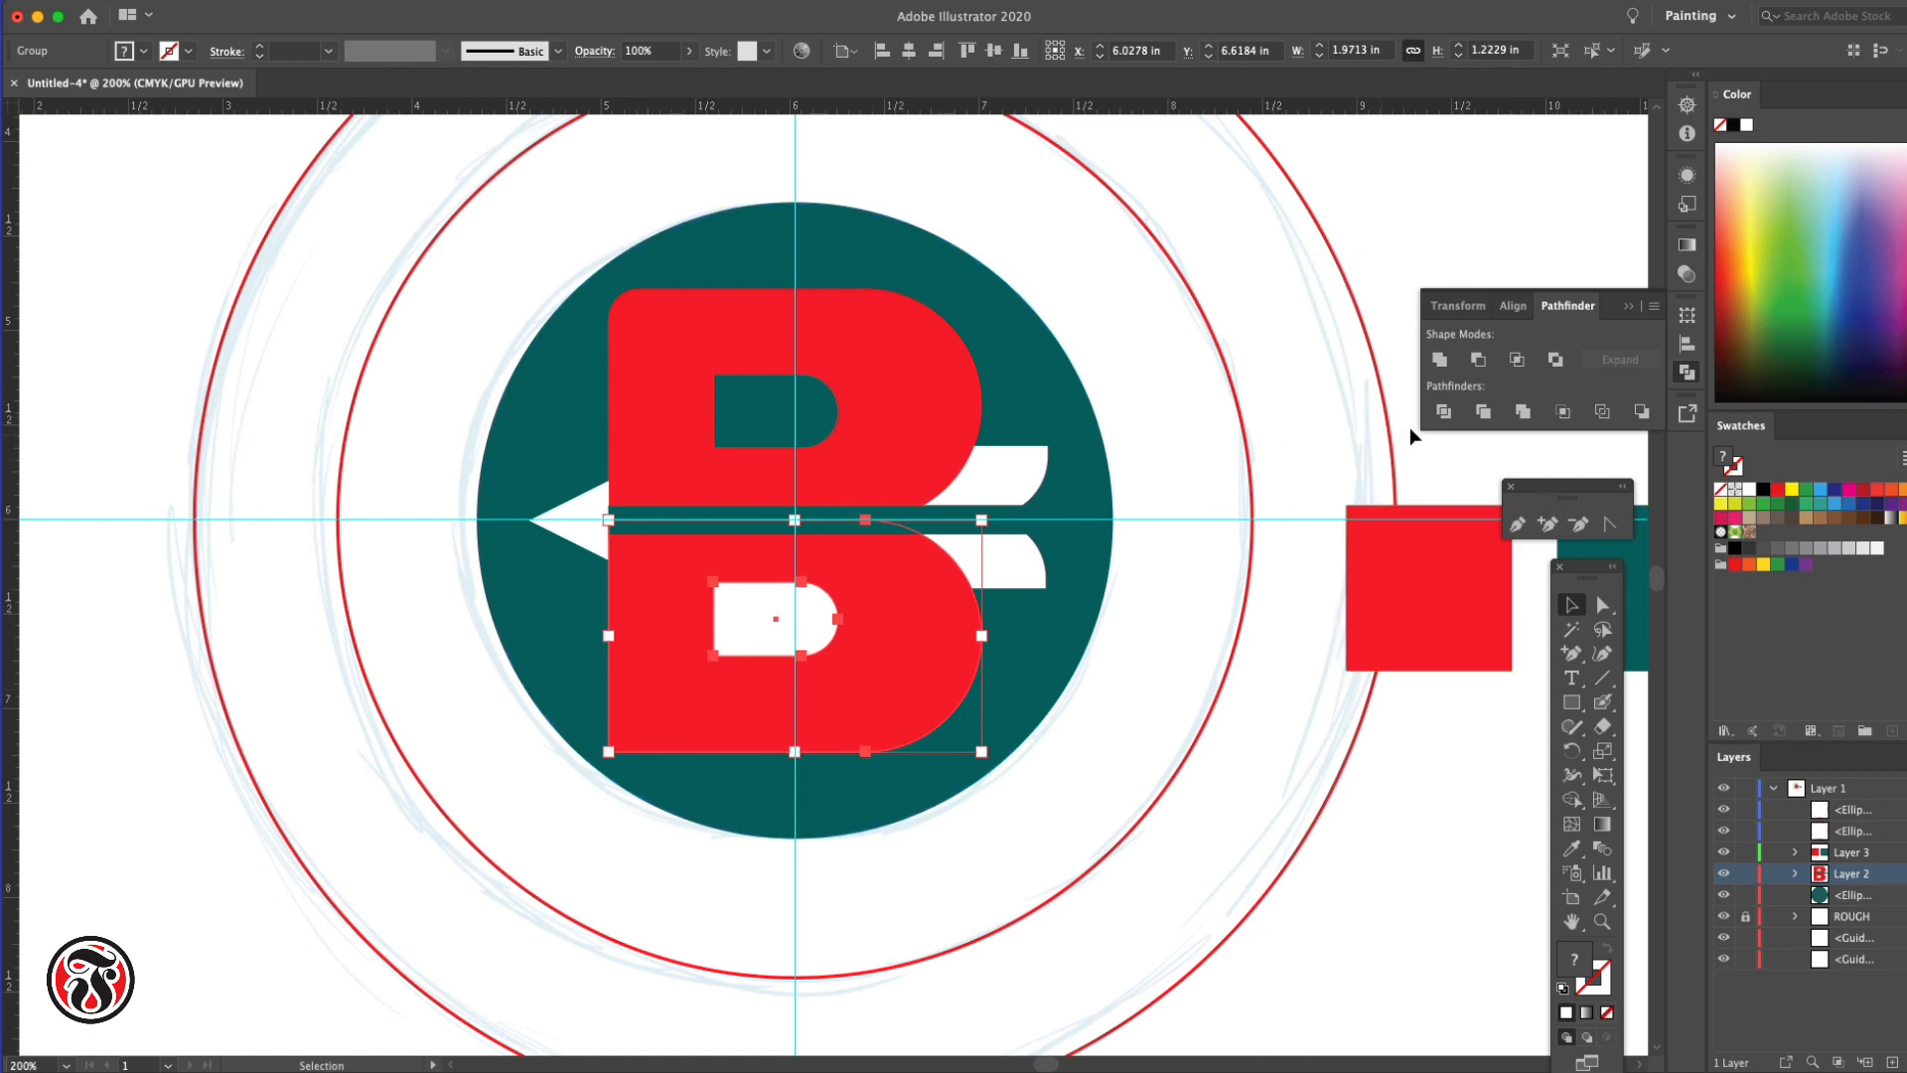
click(1479, 361)
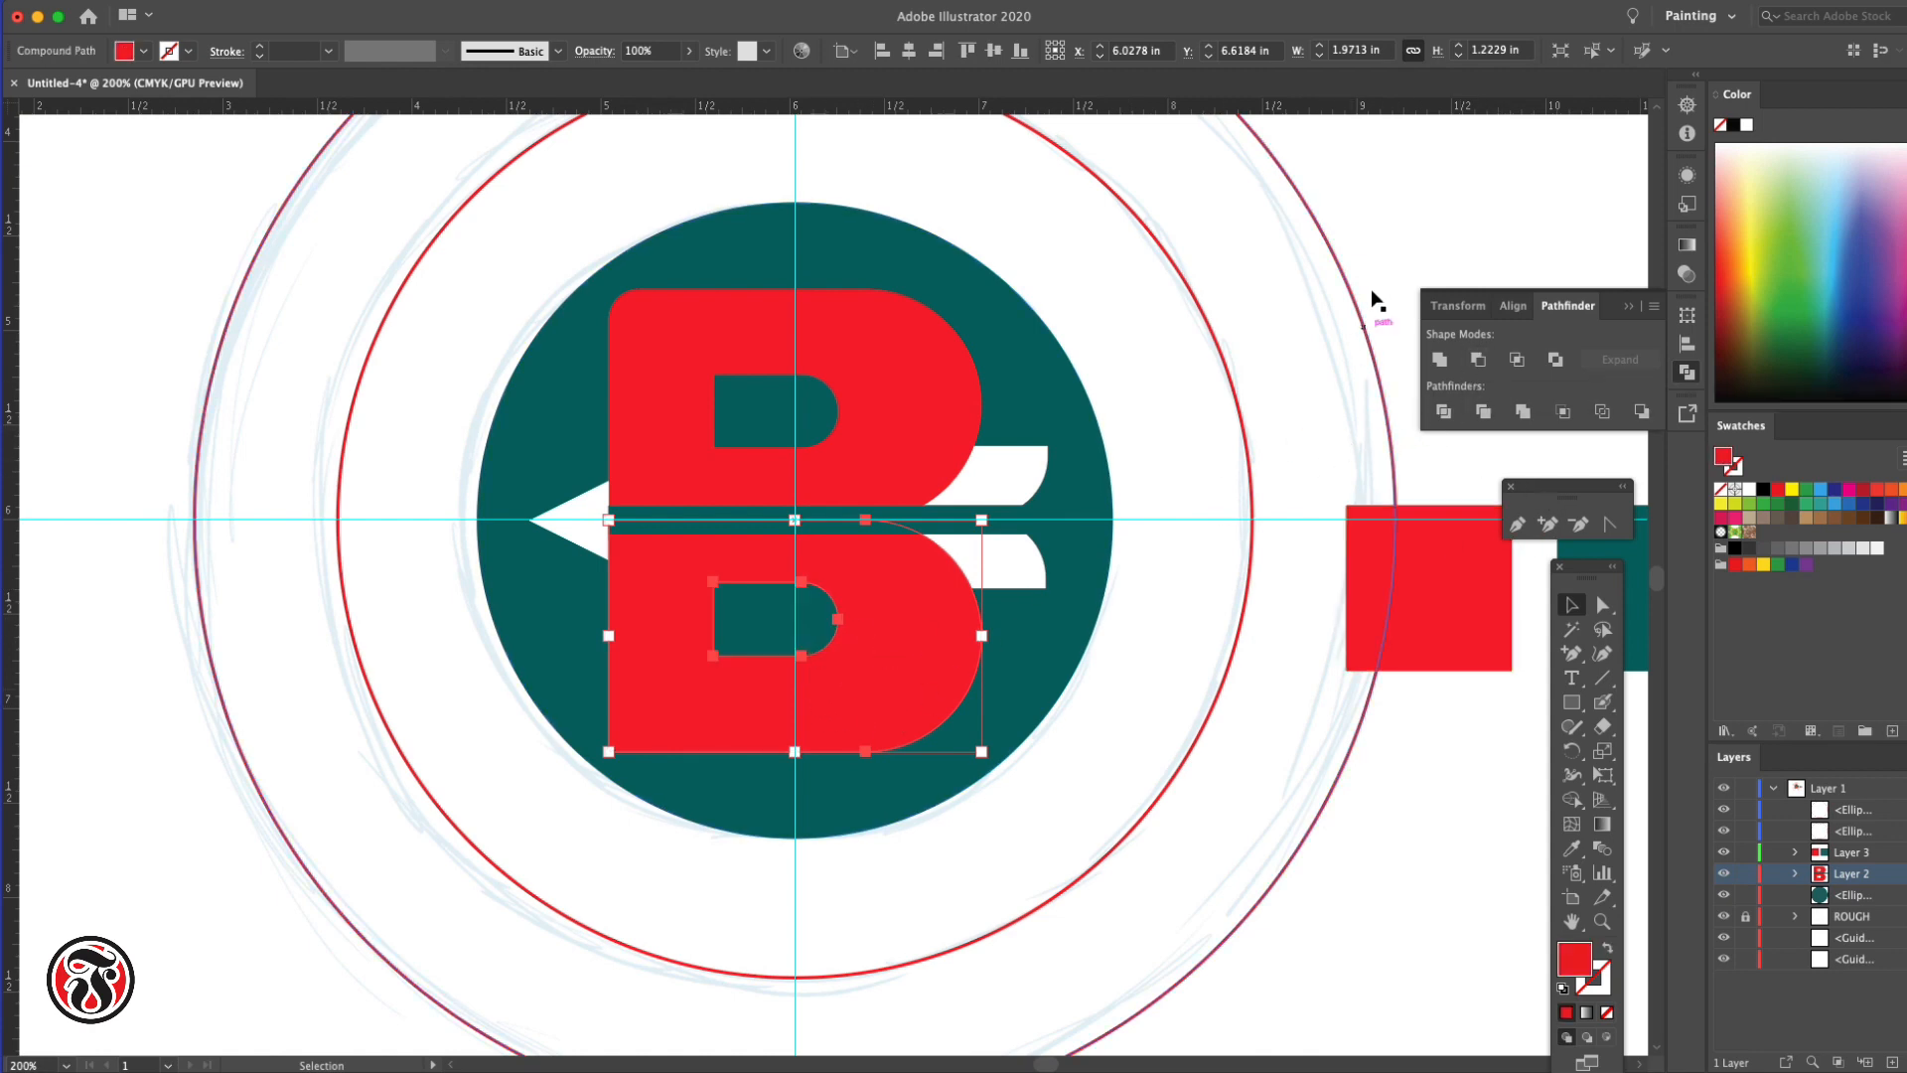
click(1404, 286)
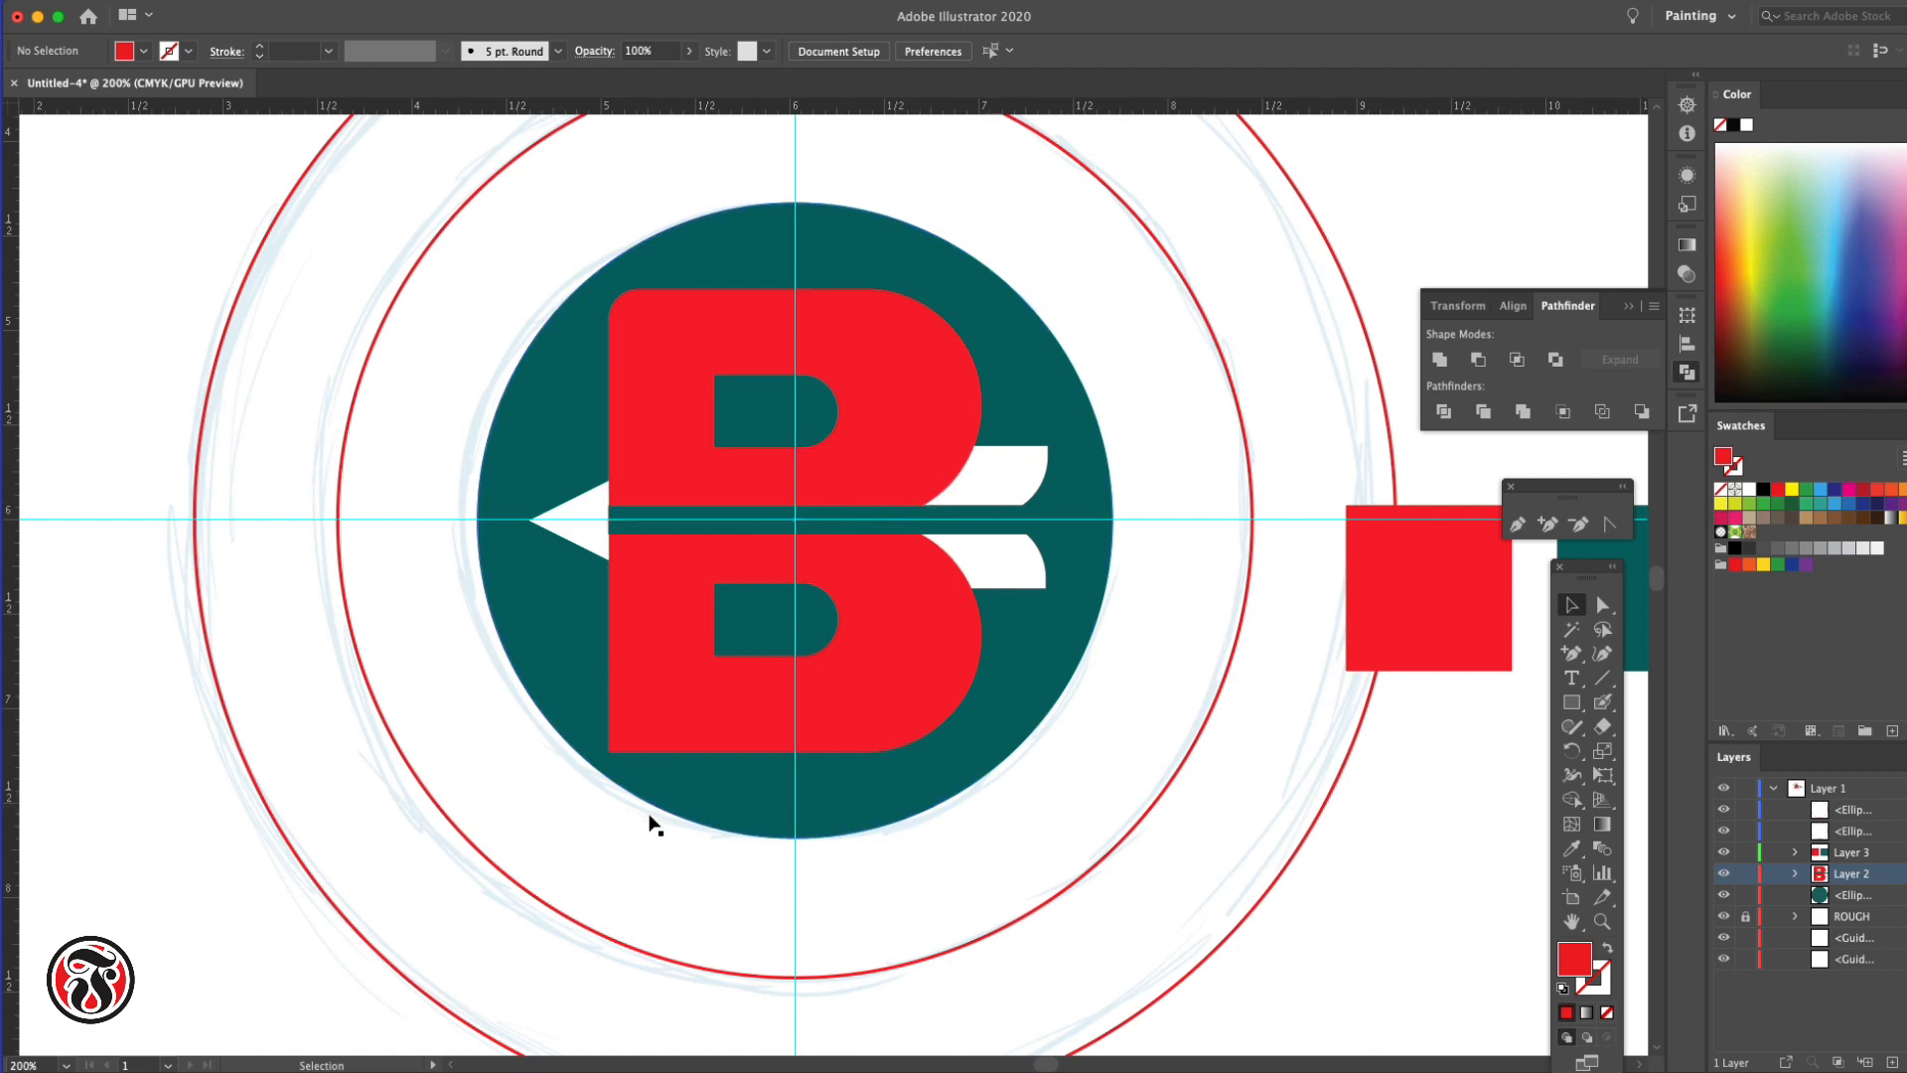
Round the outer bottom-left corner of the B's lower half to a radius of about 0.197 in
click(621, 746)
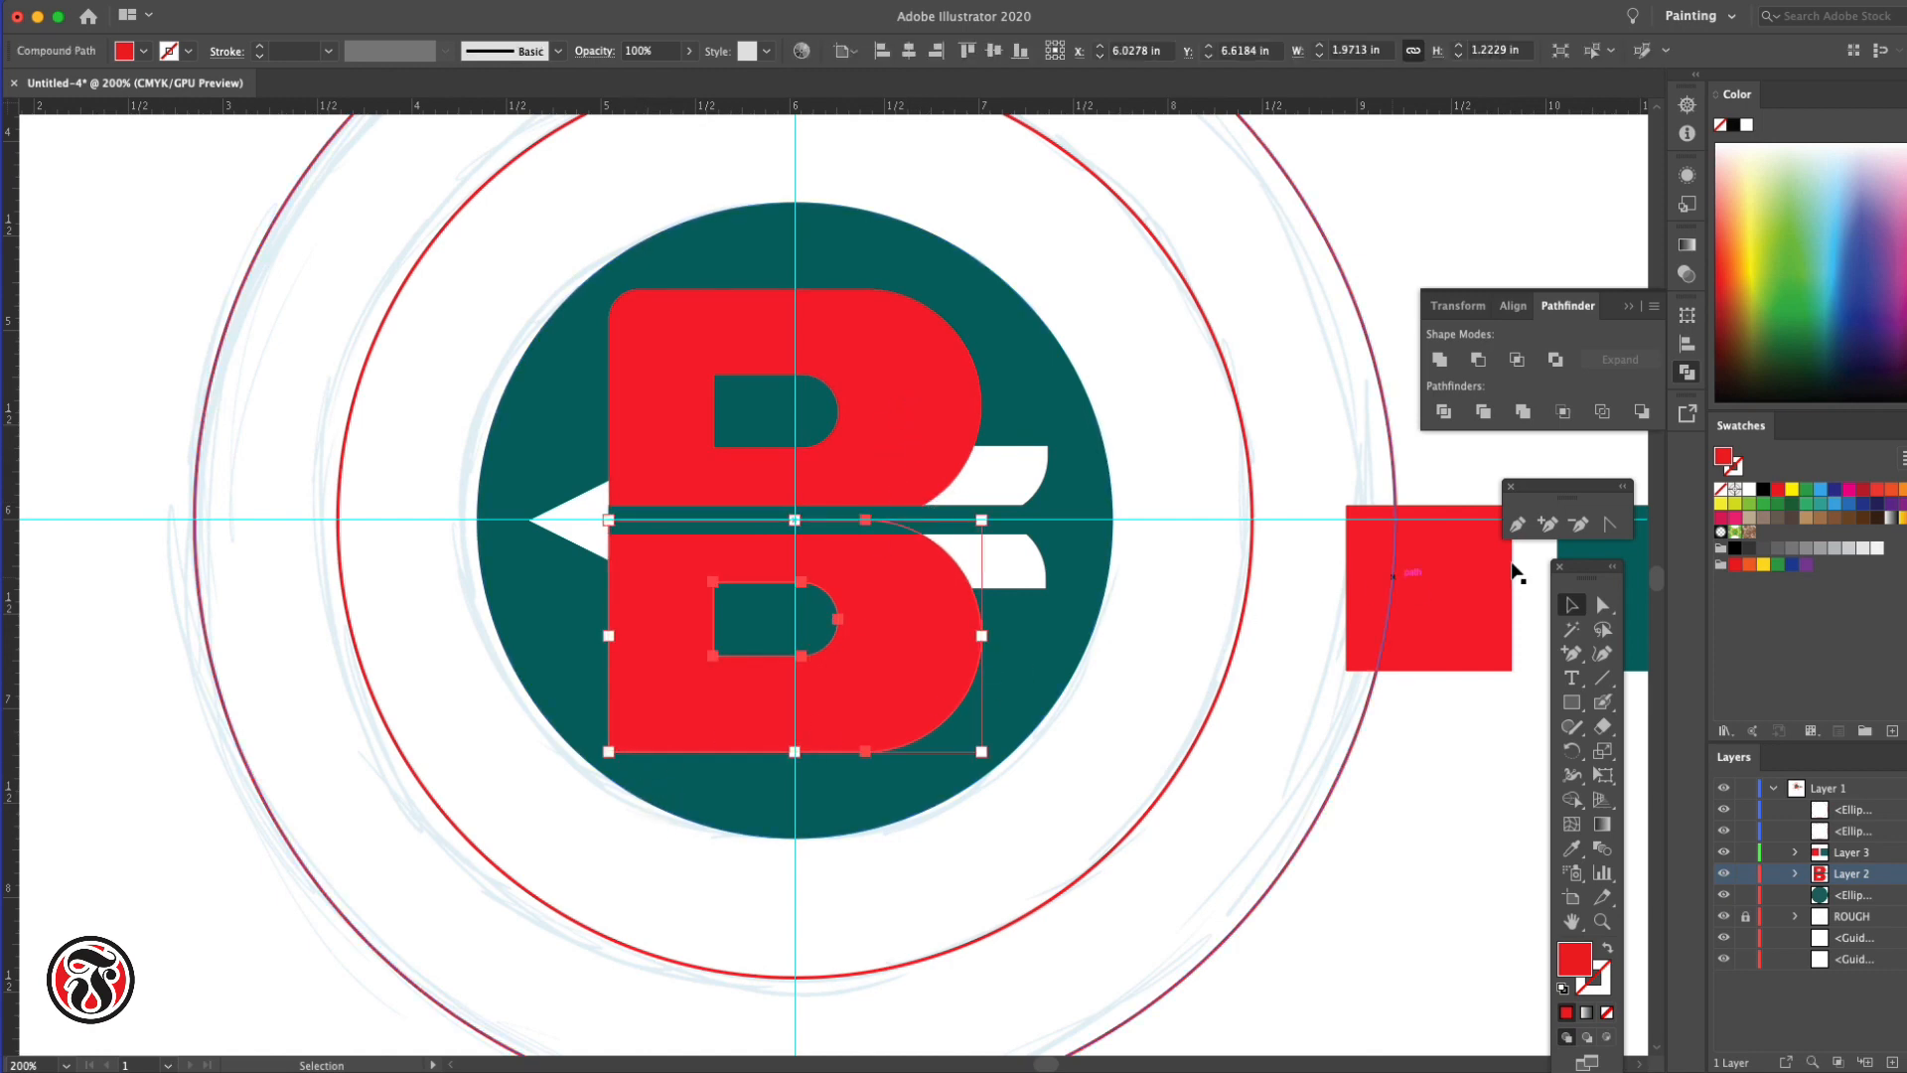
key(a)
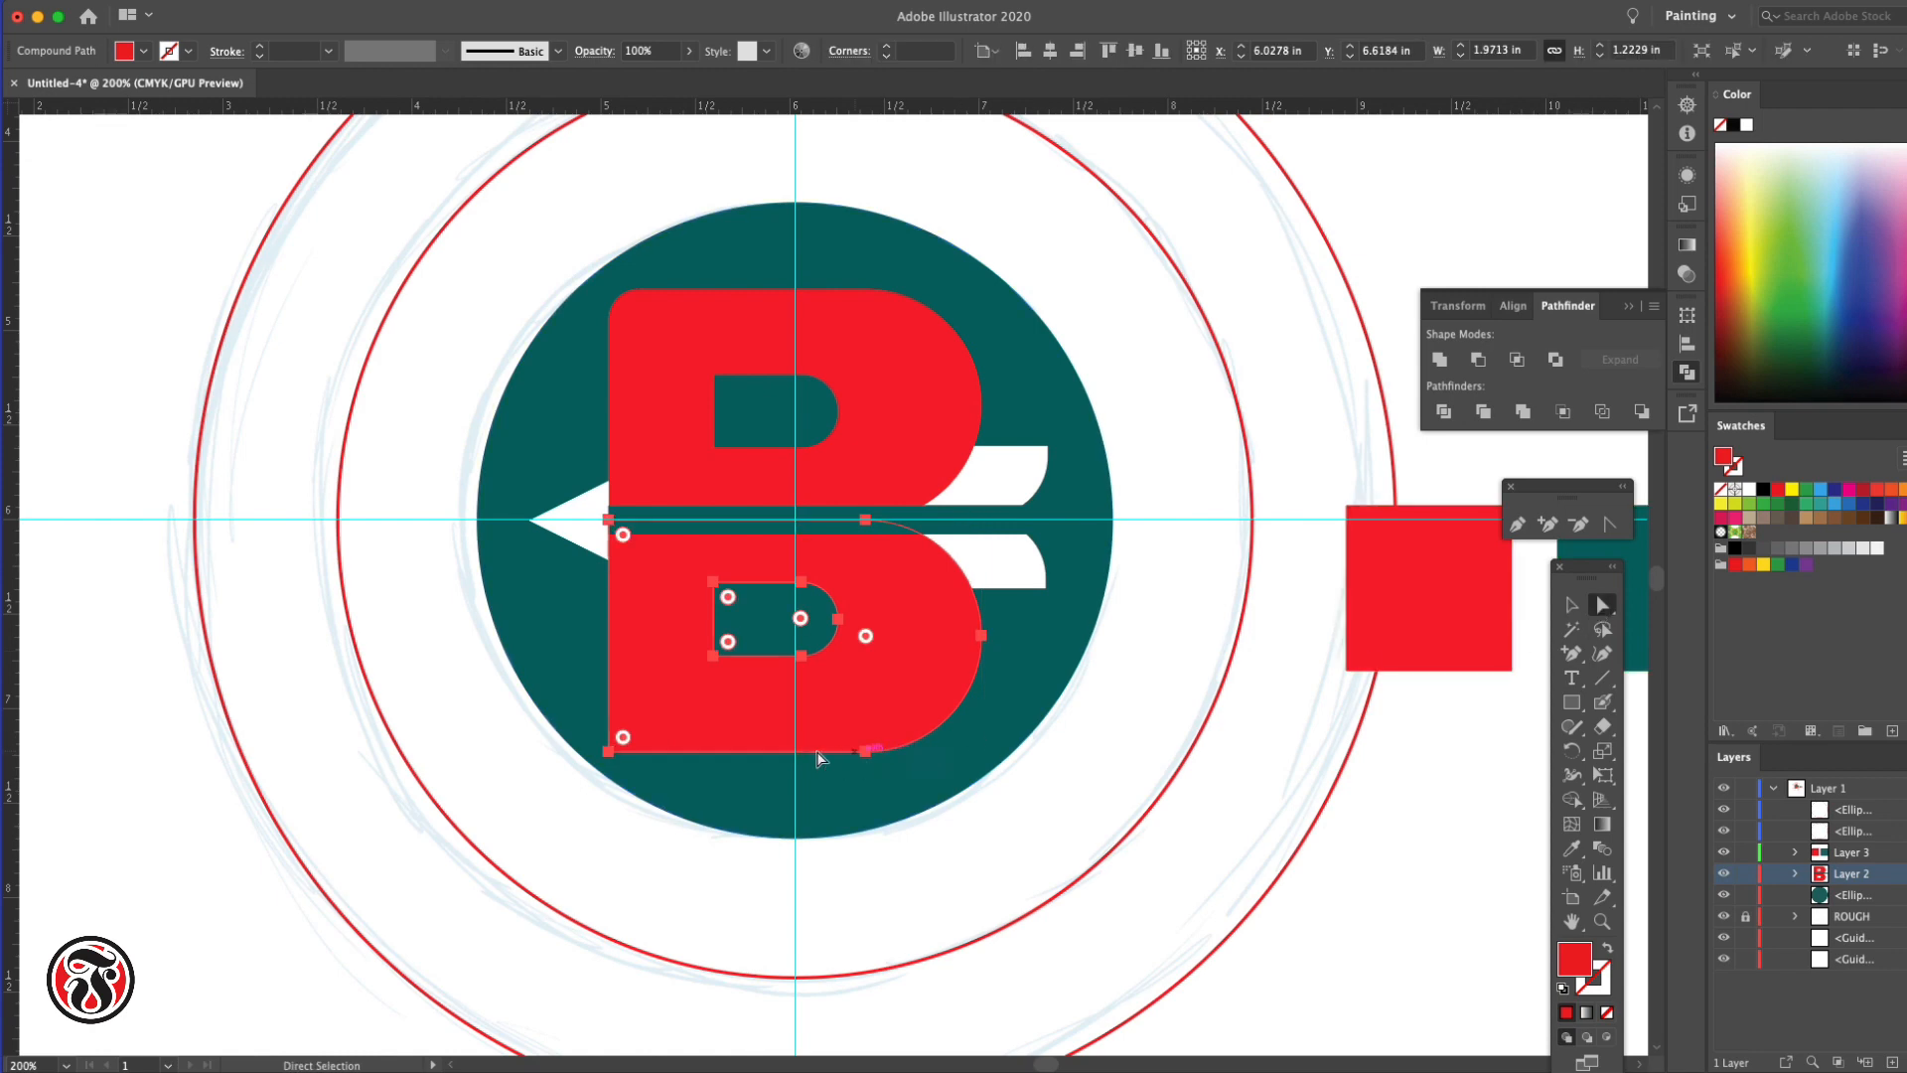
click(609, 750)
drag(623, 737, 644, 716)
Copy the corner radius value from the outer top-left corner of the B's upper half
click(633, 316)
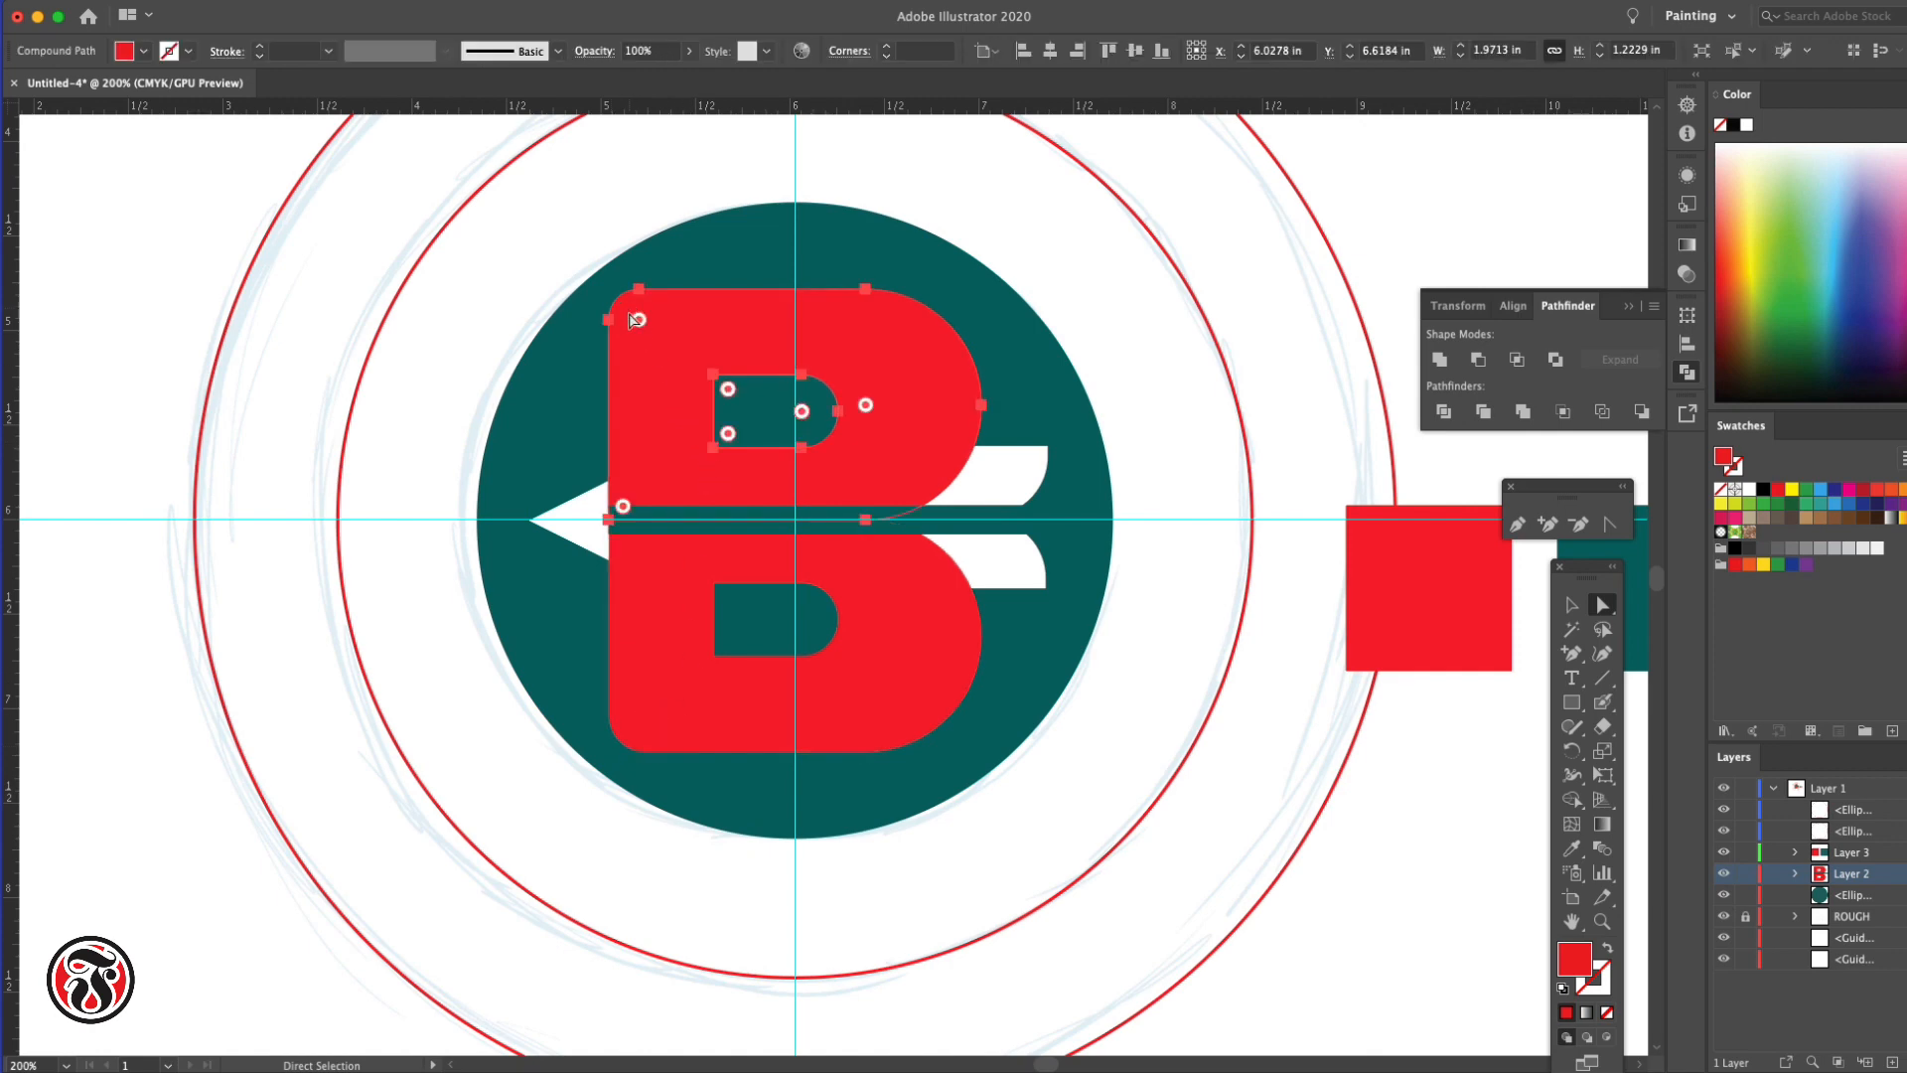
click(637, 319)
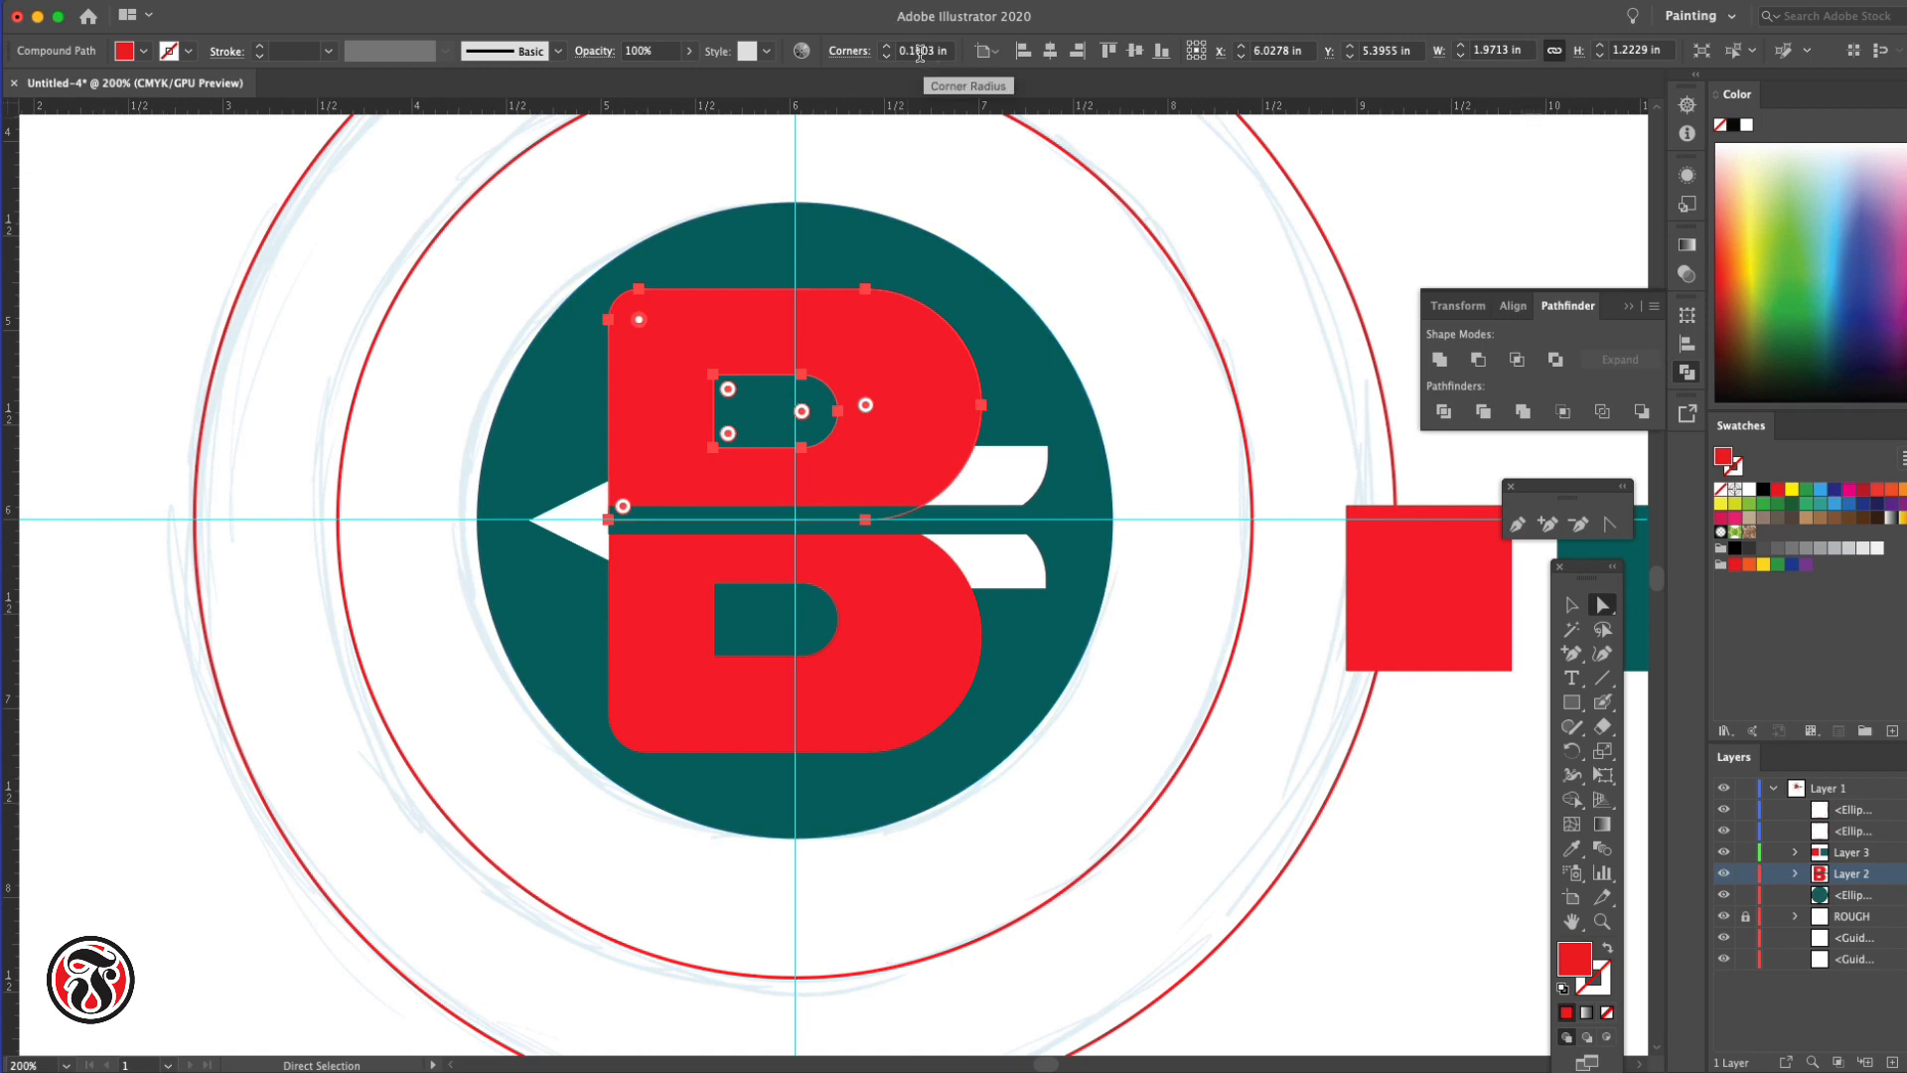
drag(897, 51, 962, 56)
key(super+c)
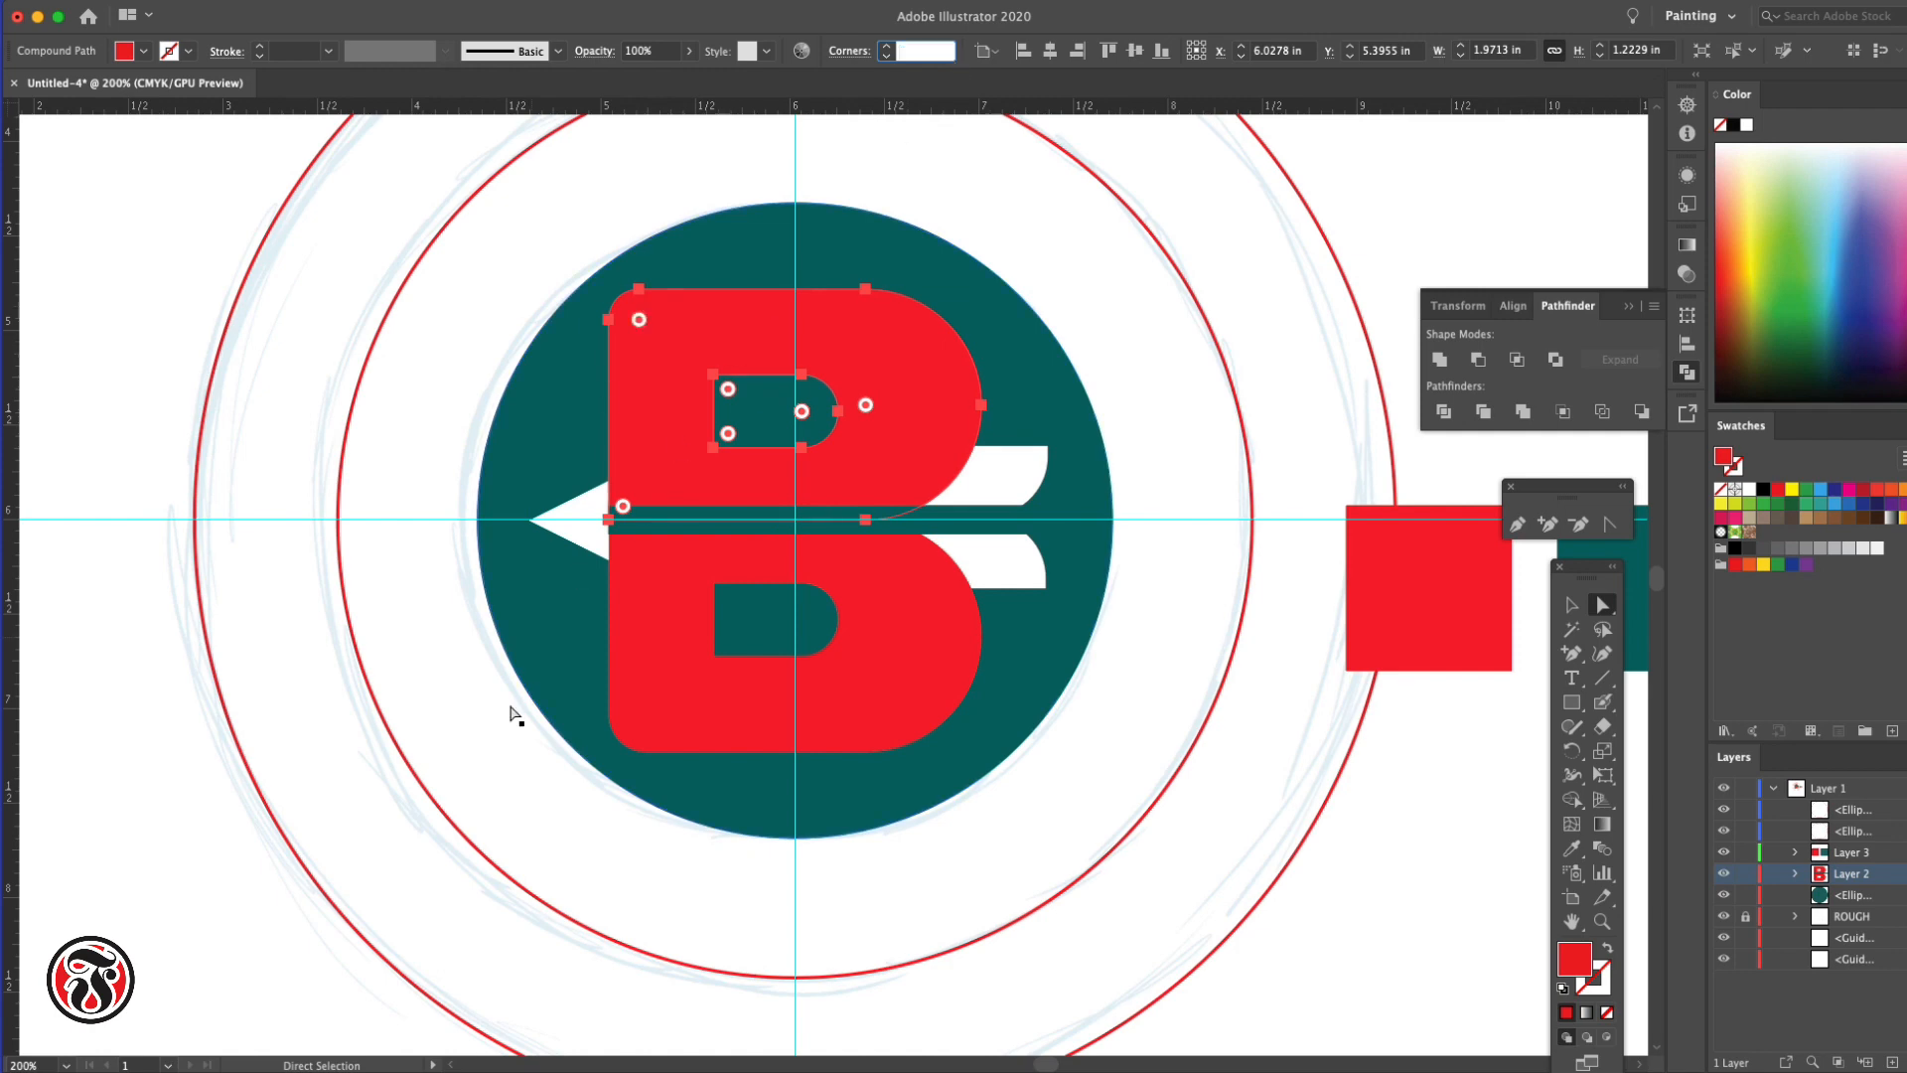
Try to paste the copied 0.1603 in radius onto the B's lower half corner, and undo the resulting corner changes
click(632, 733)
click(645, 715)
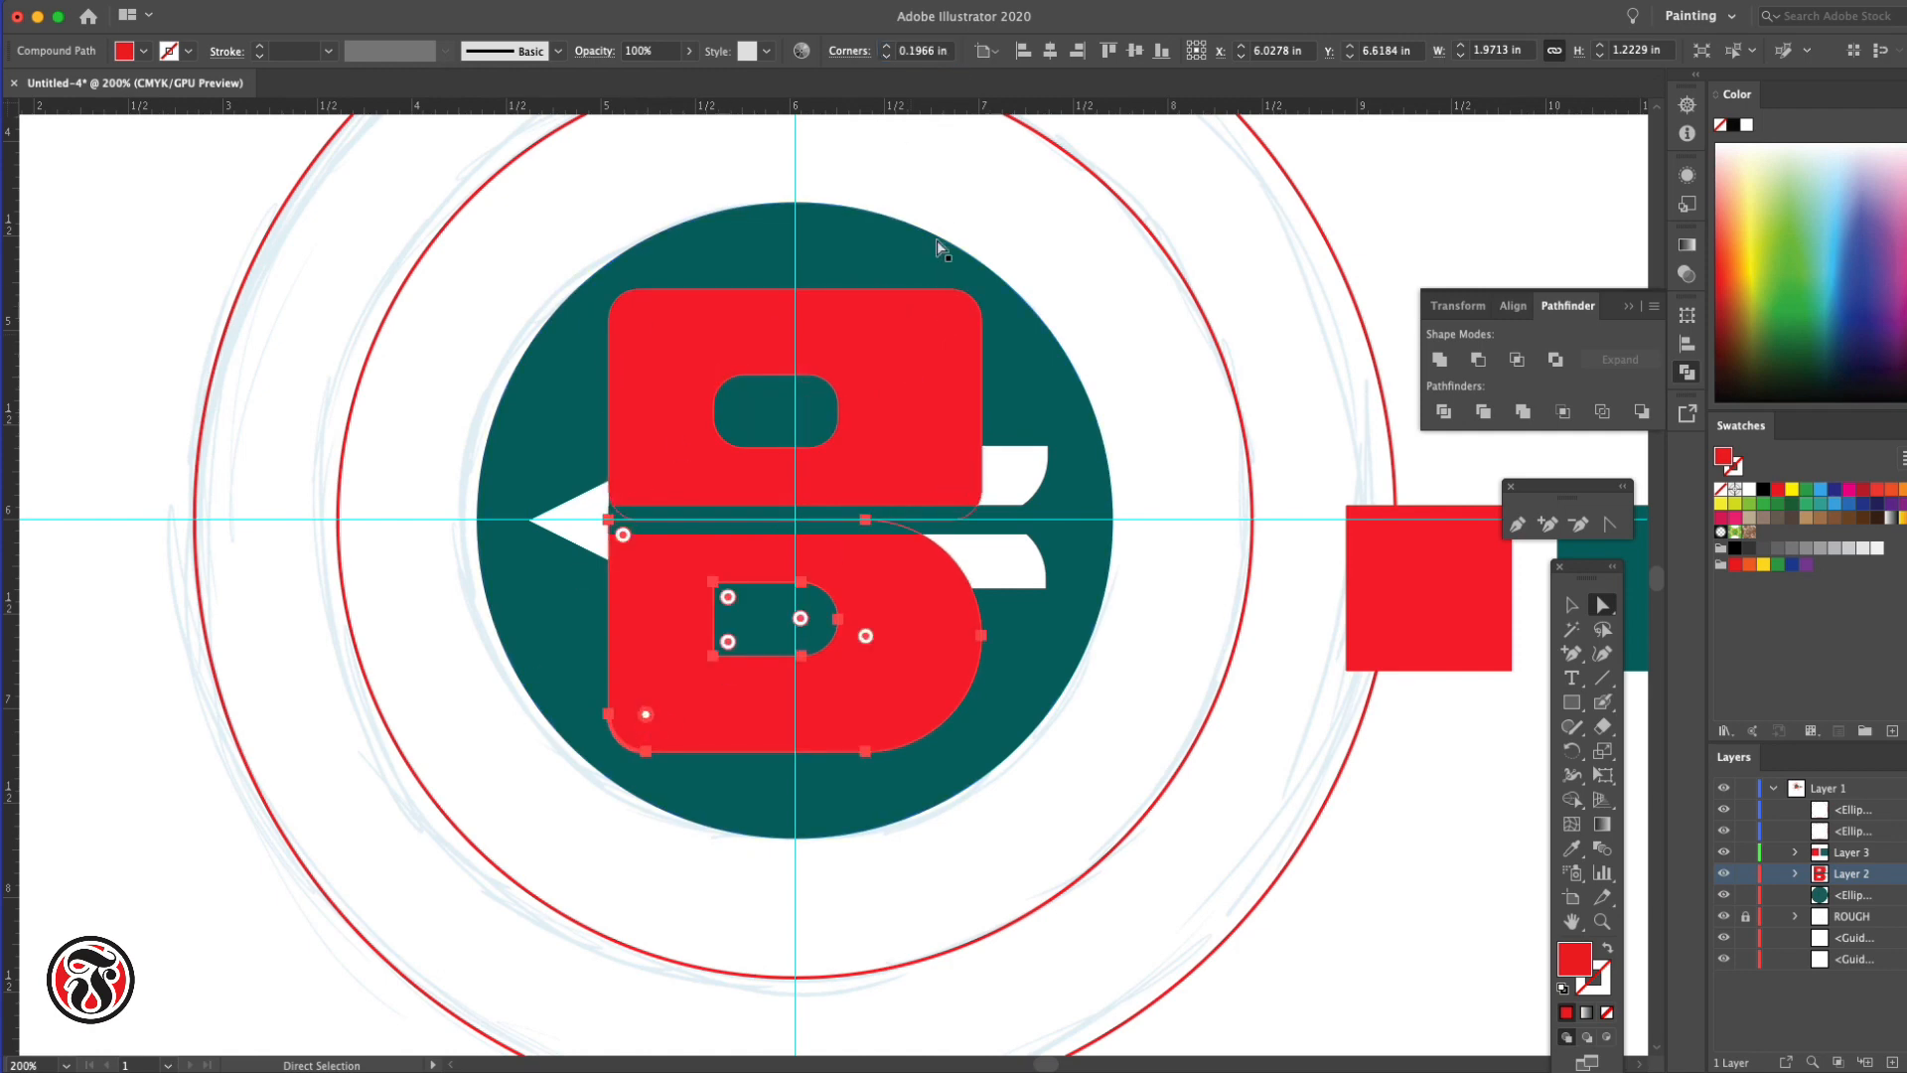
click(914, 51)
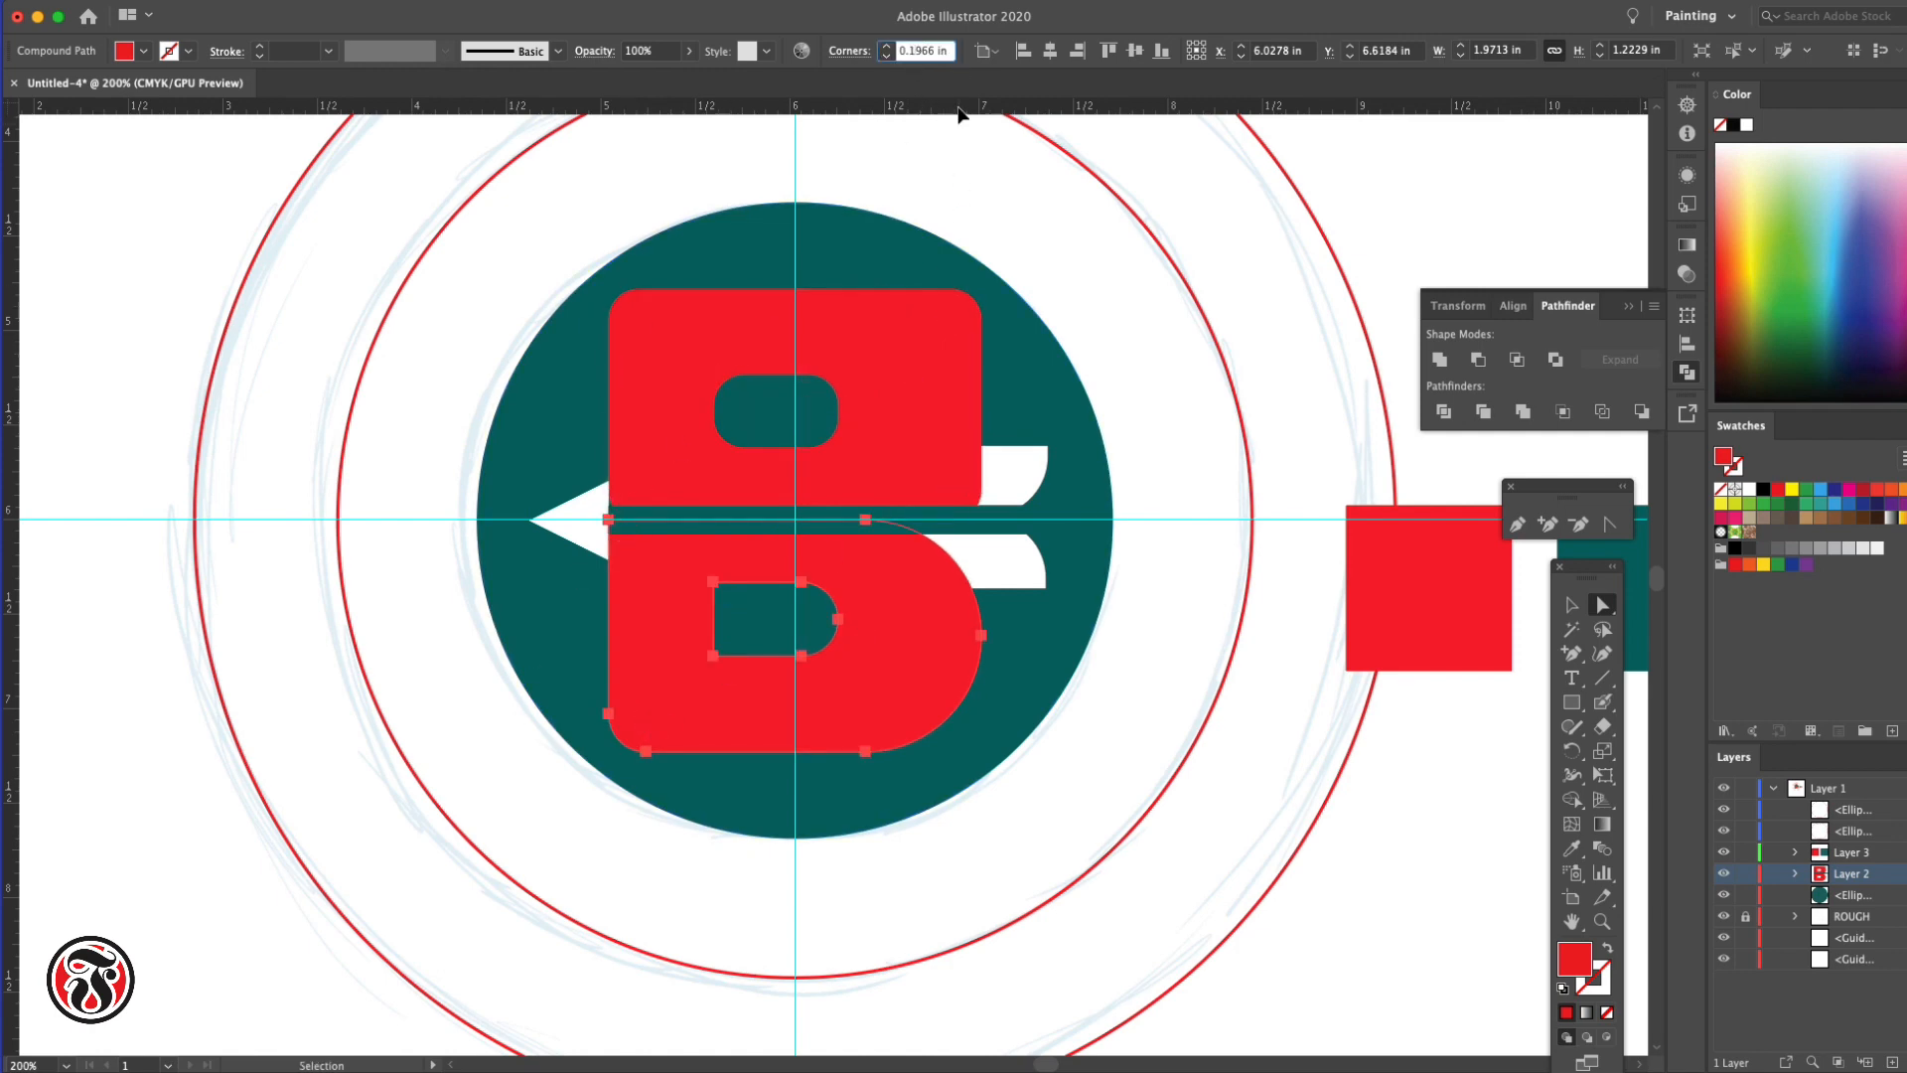
key(super+a)
key(super+v)
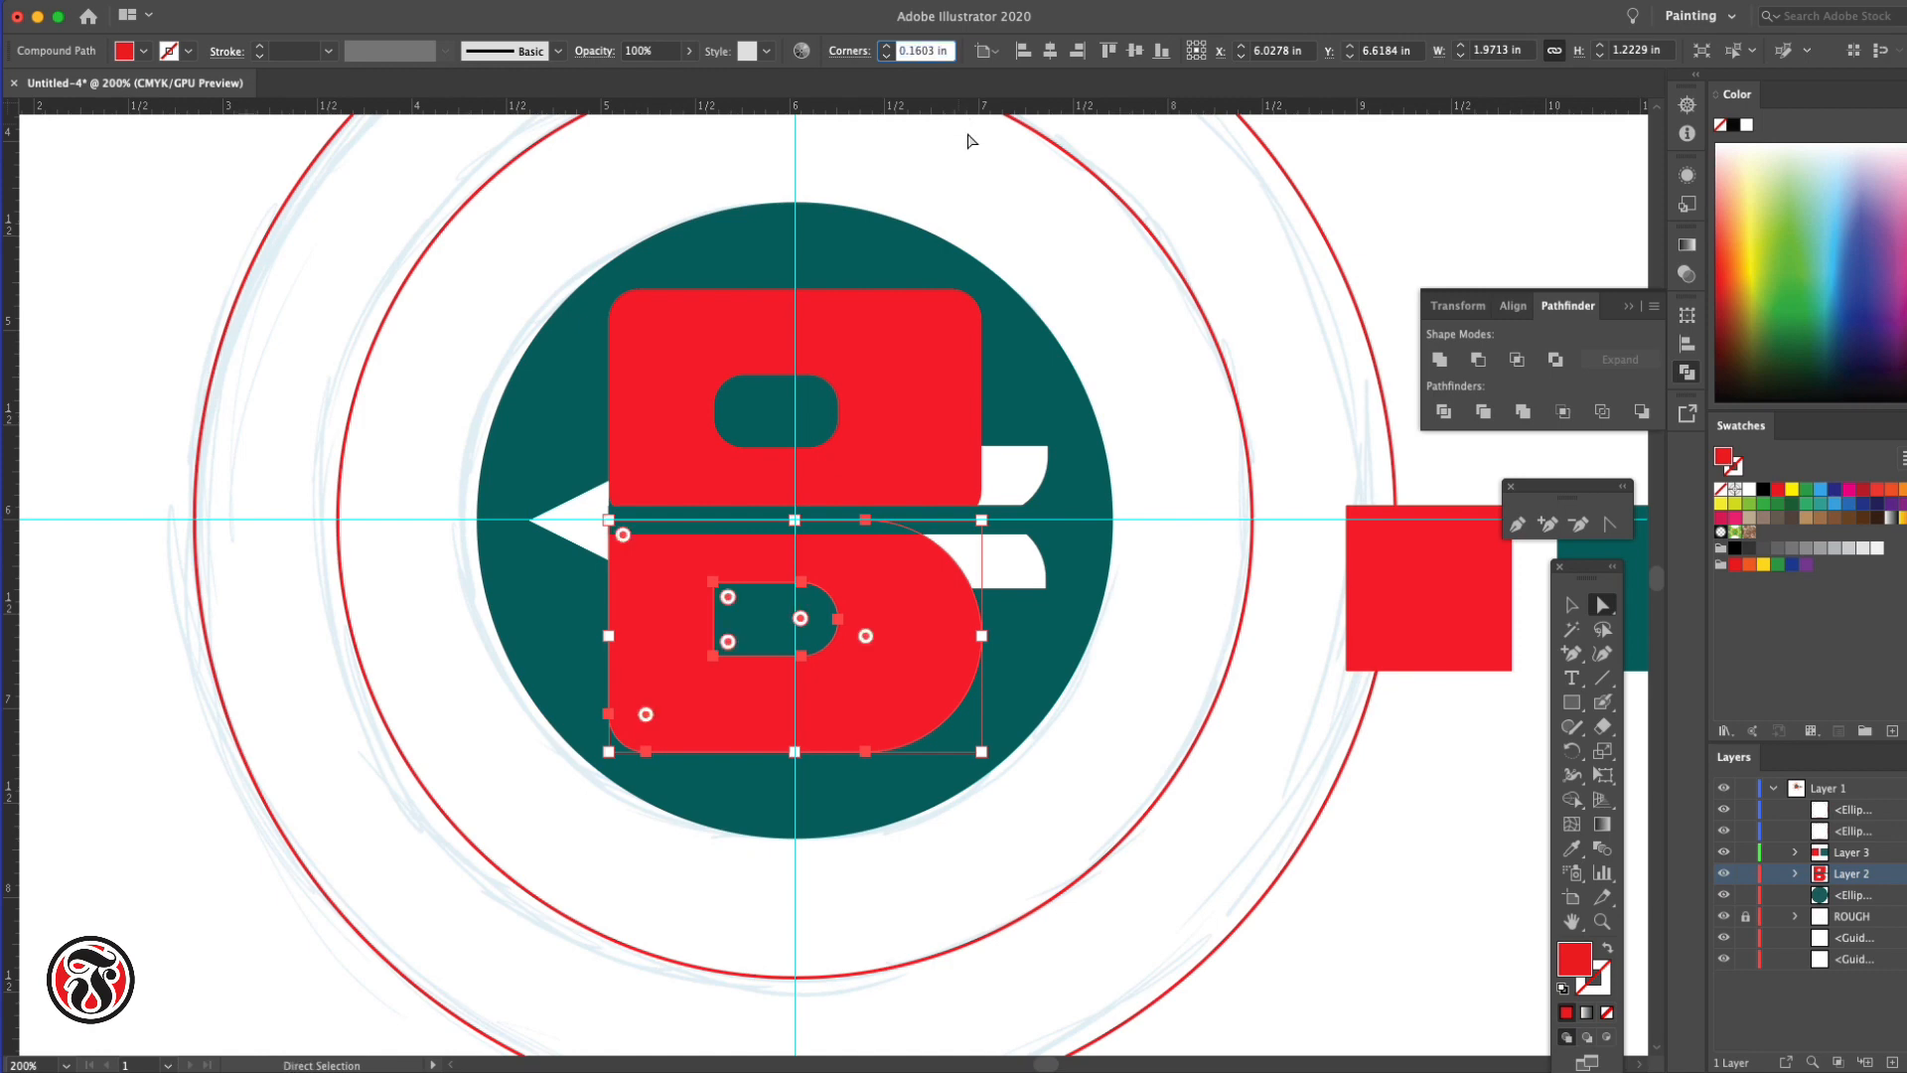
click(1571, 604)
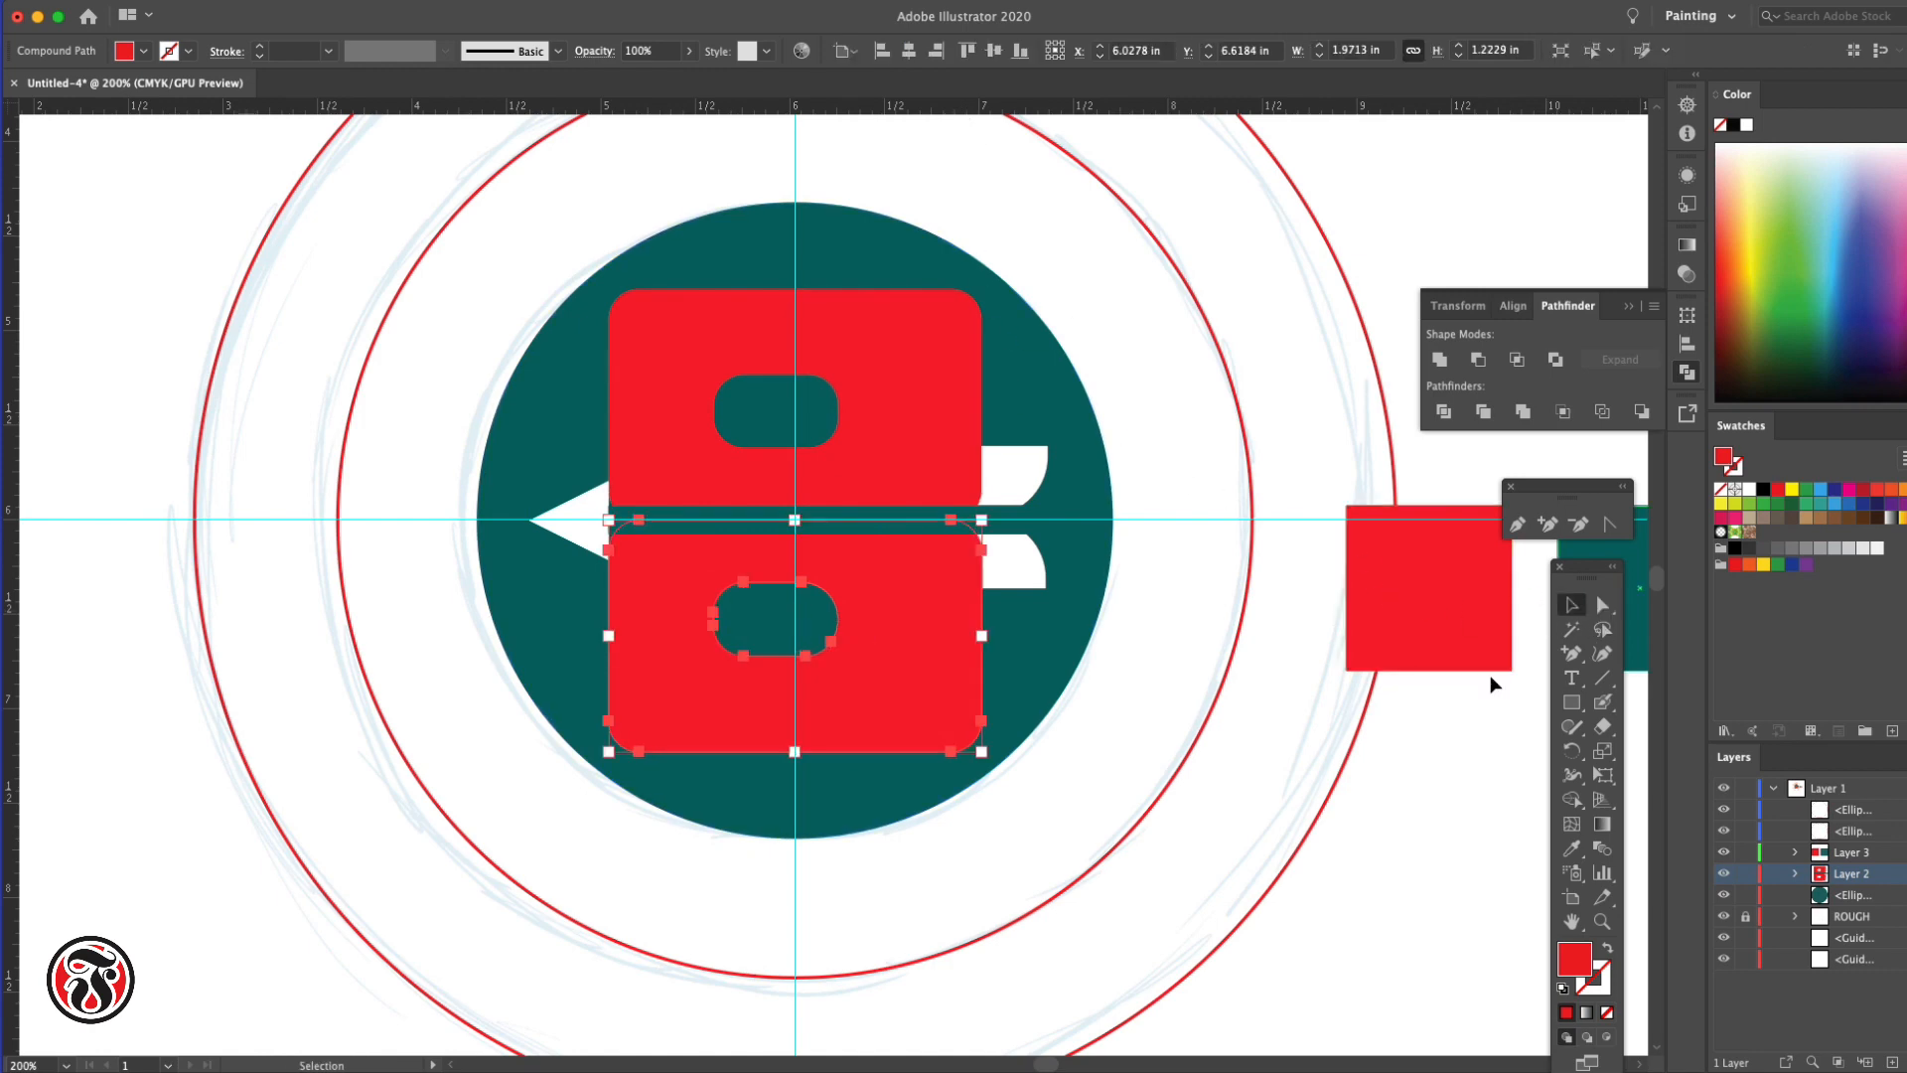
key(super+z)
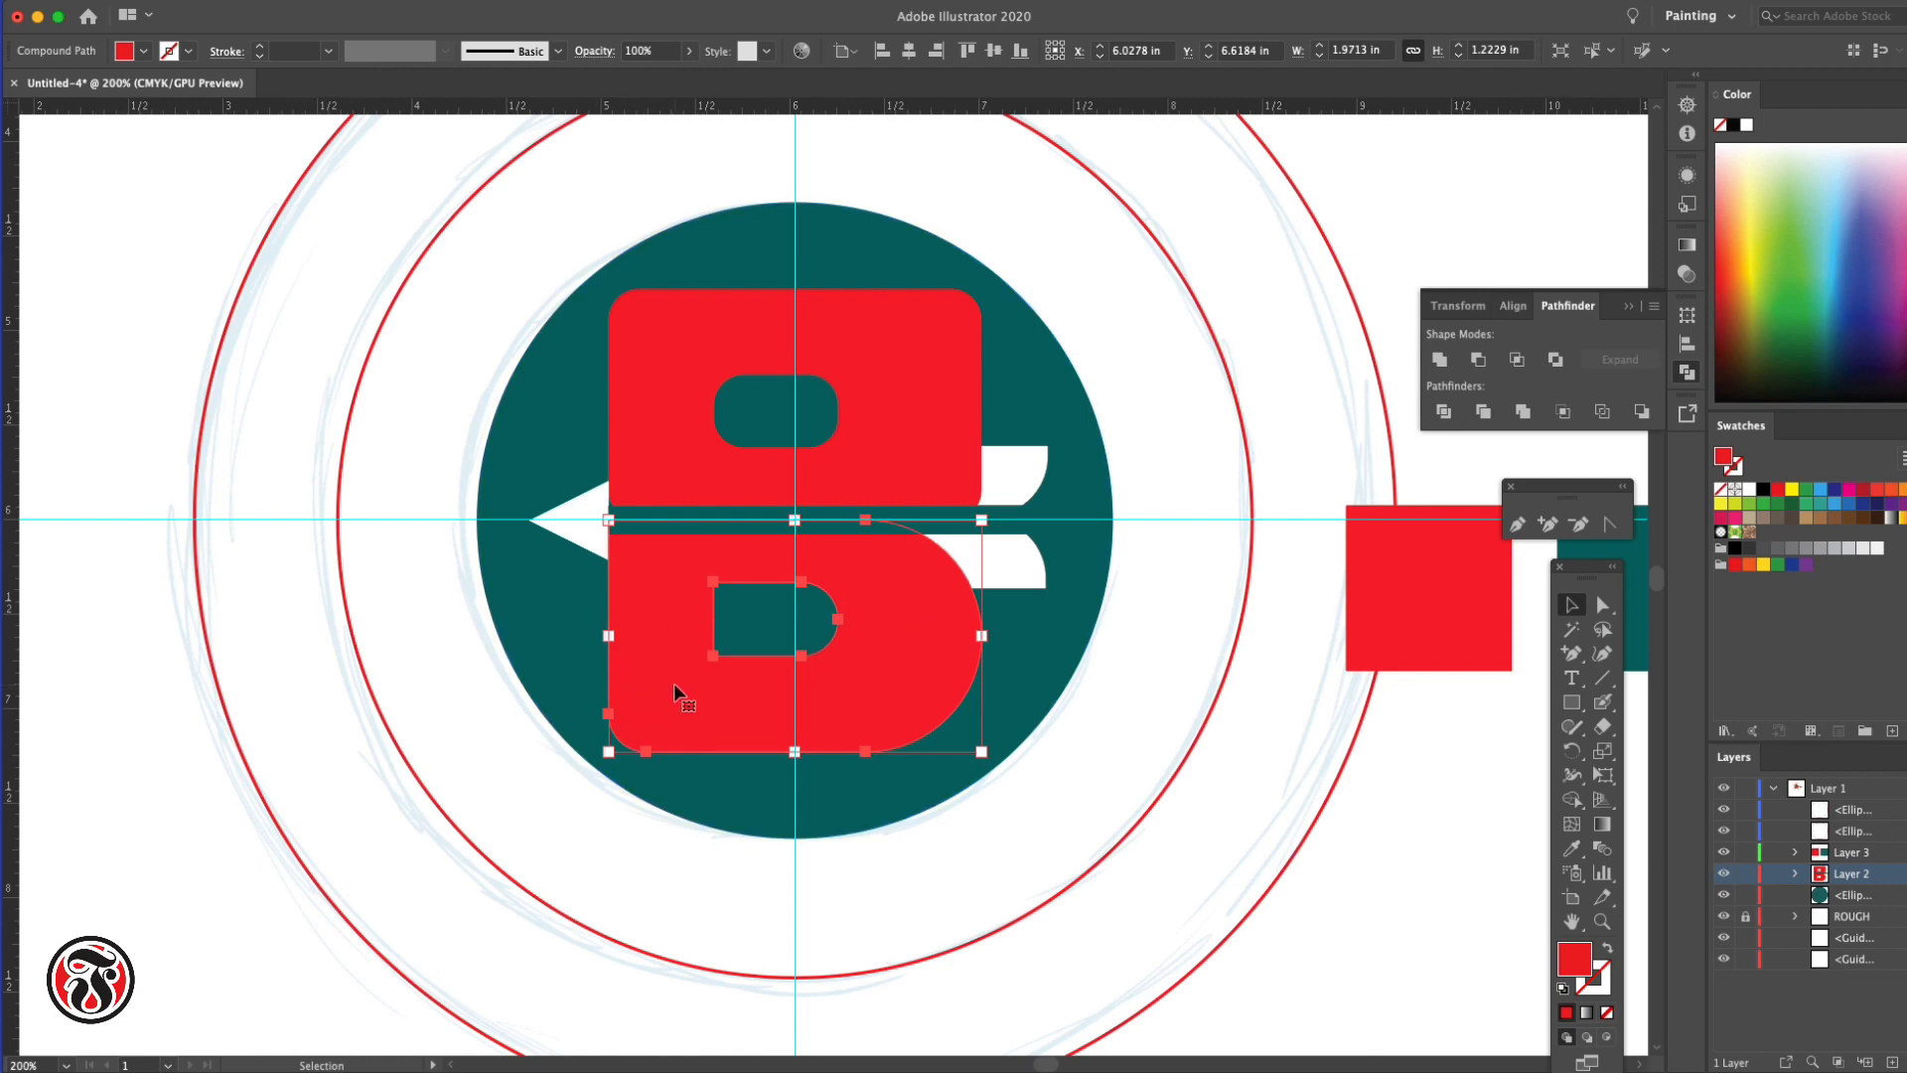
key(super+z)
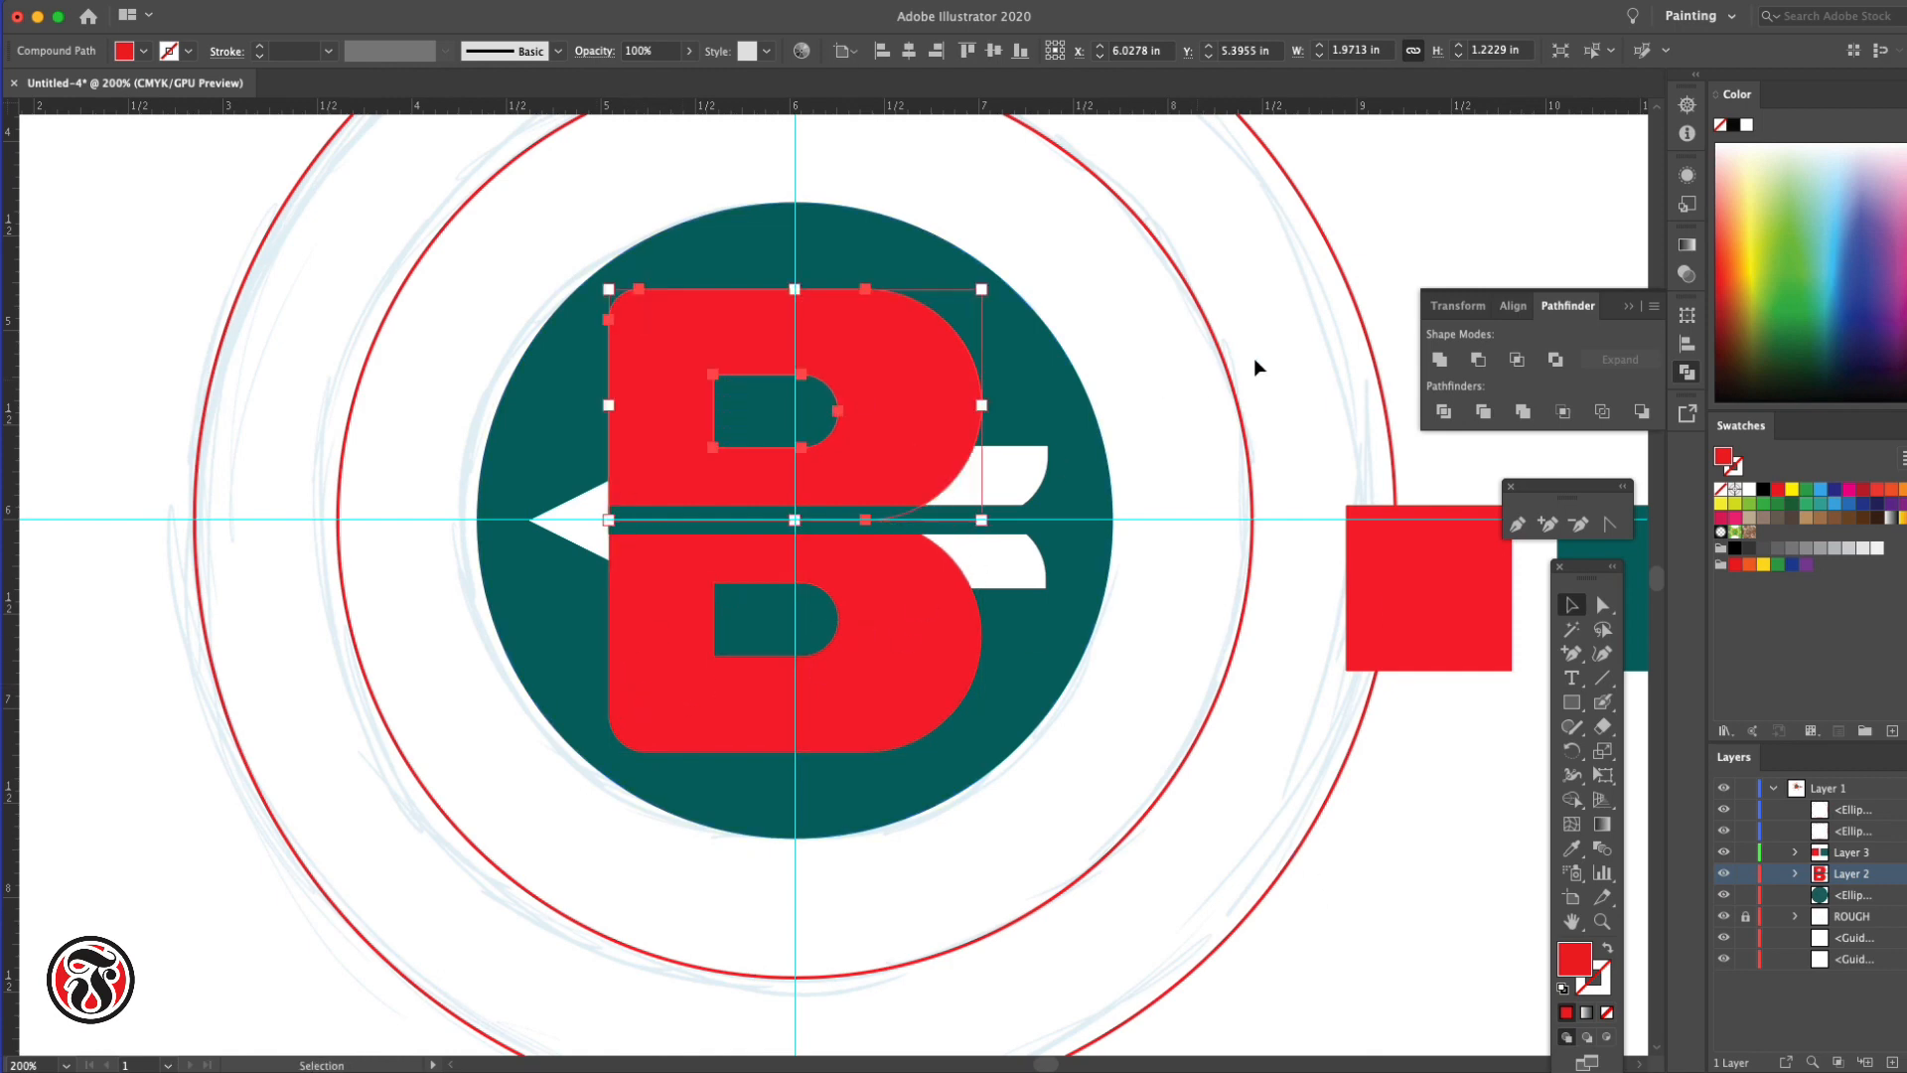
Set the radius of only the outer bottom-left corner of the B's lower half to 0.1603 in
click(1409, 248)
click(623, 718)
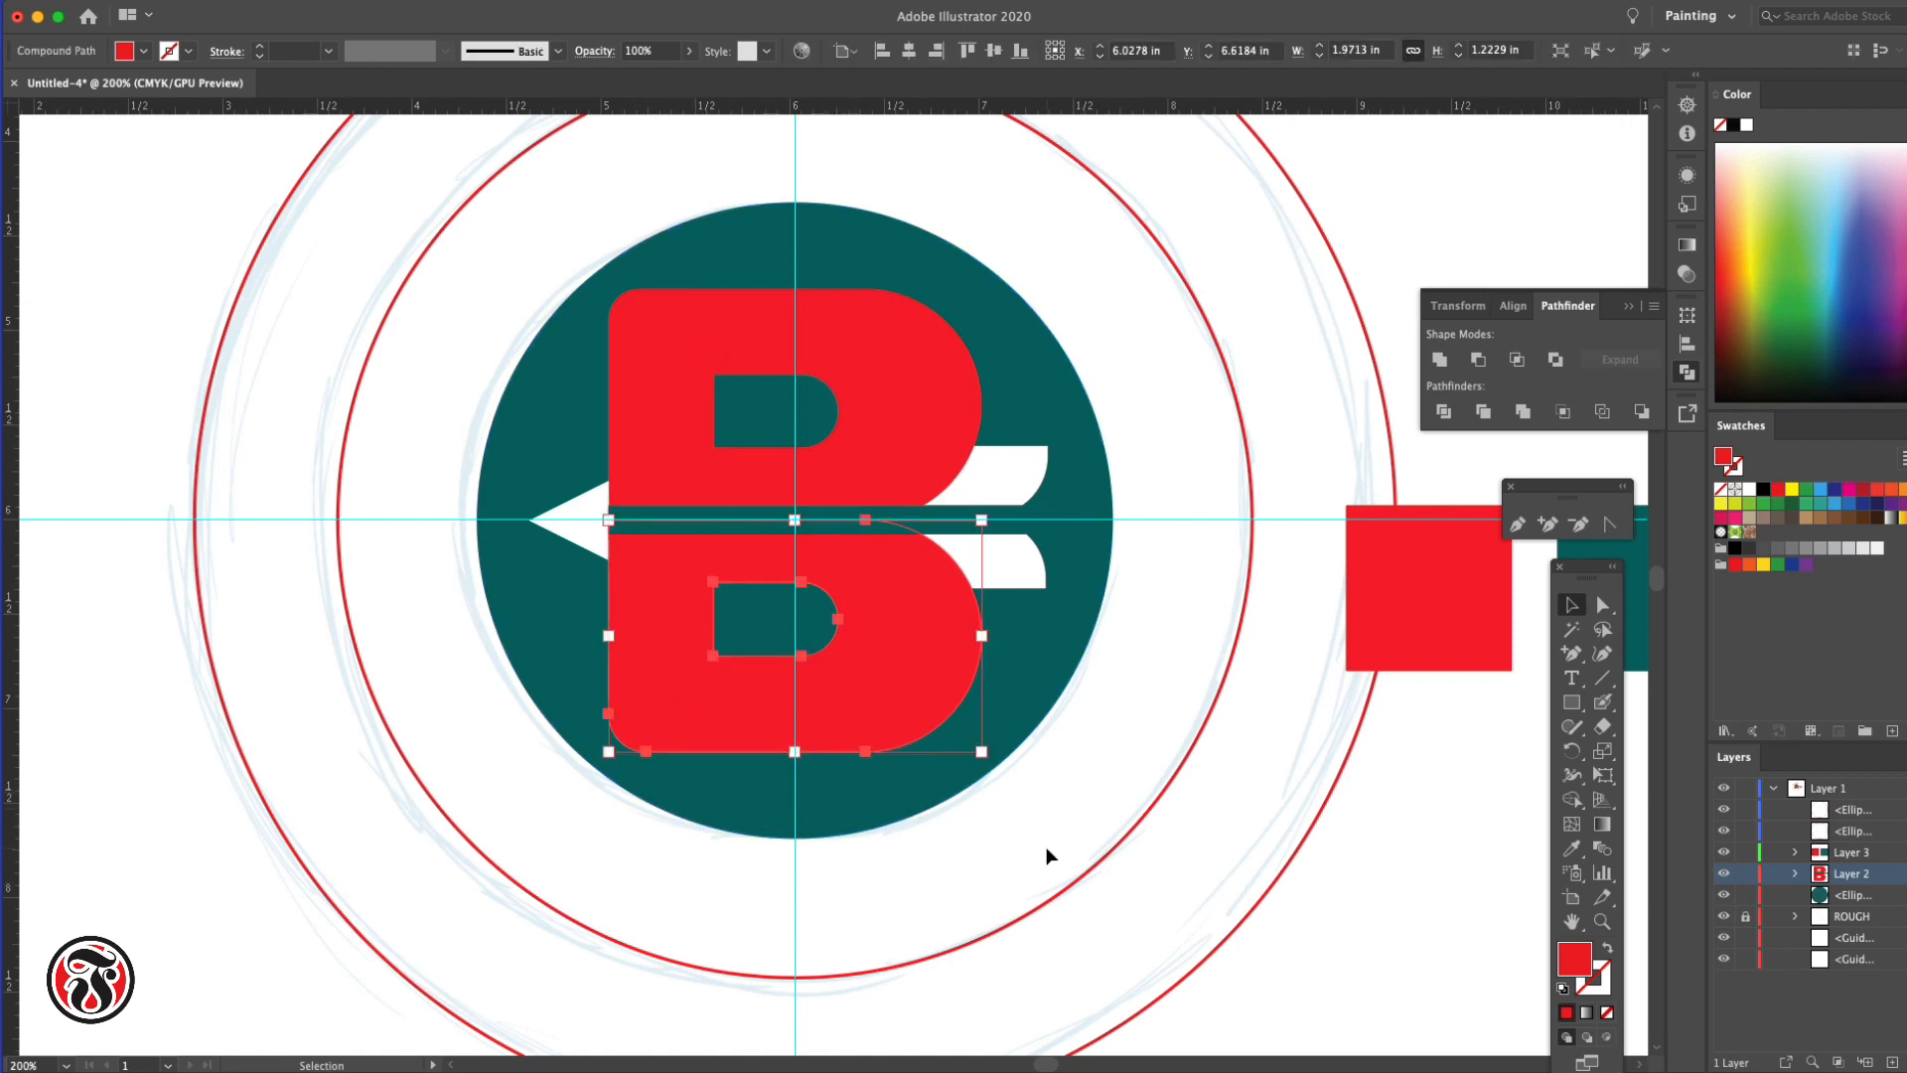
click(1411, 876)
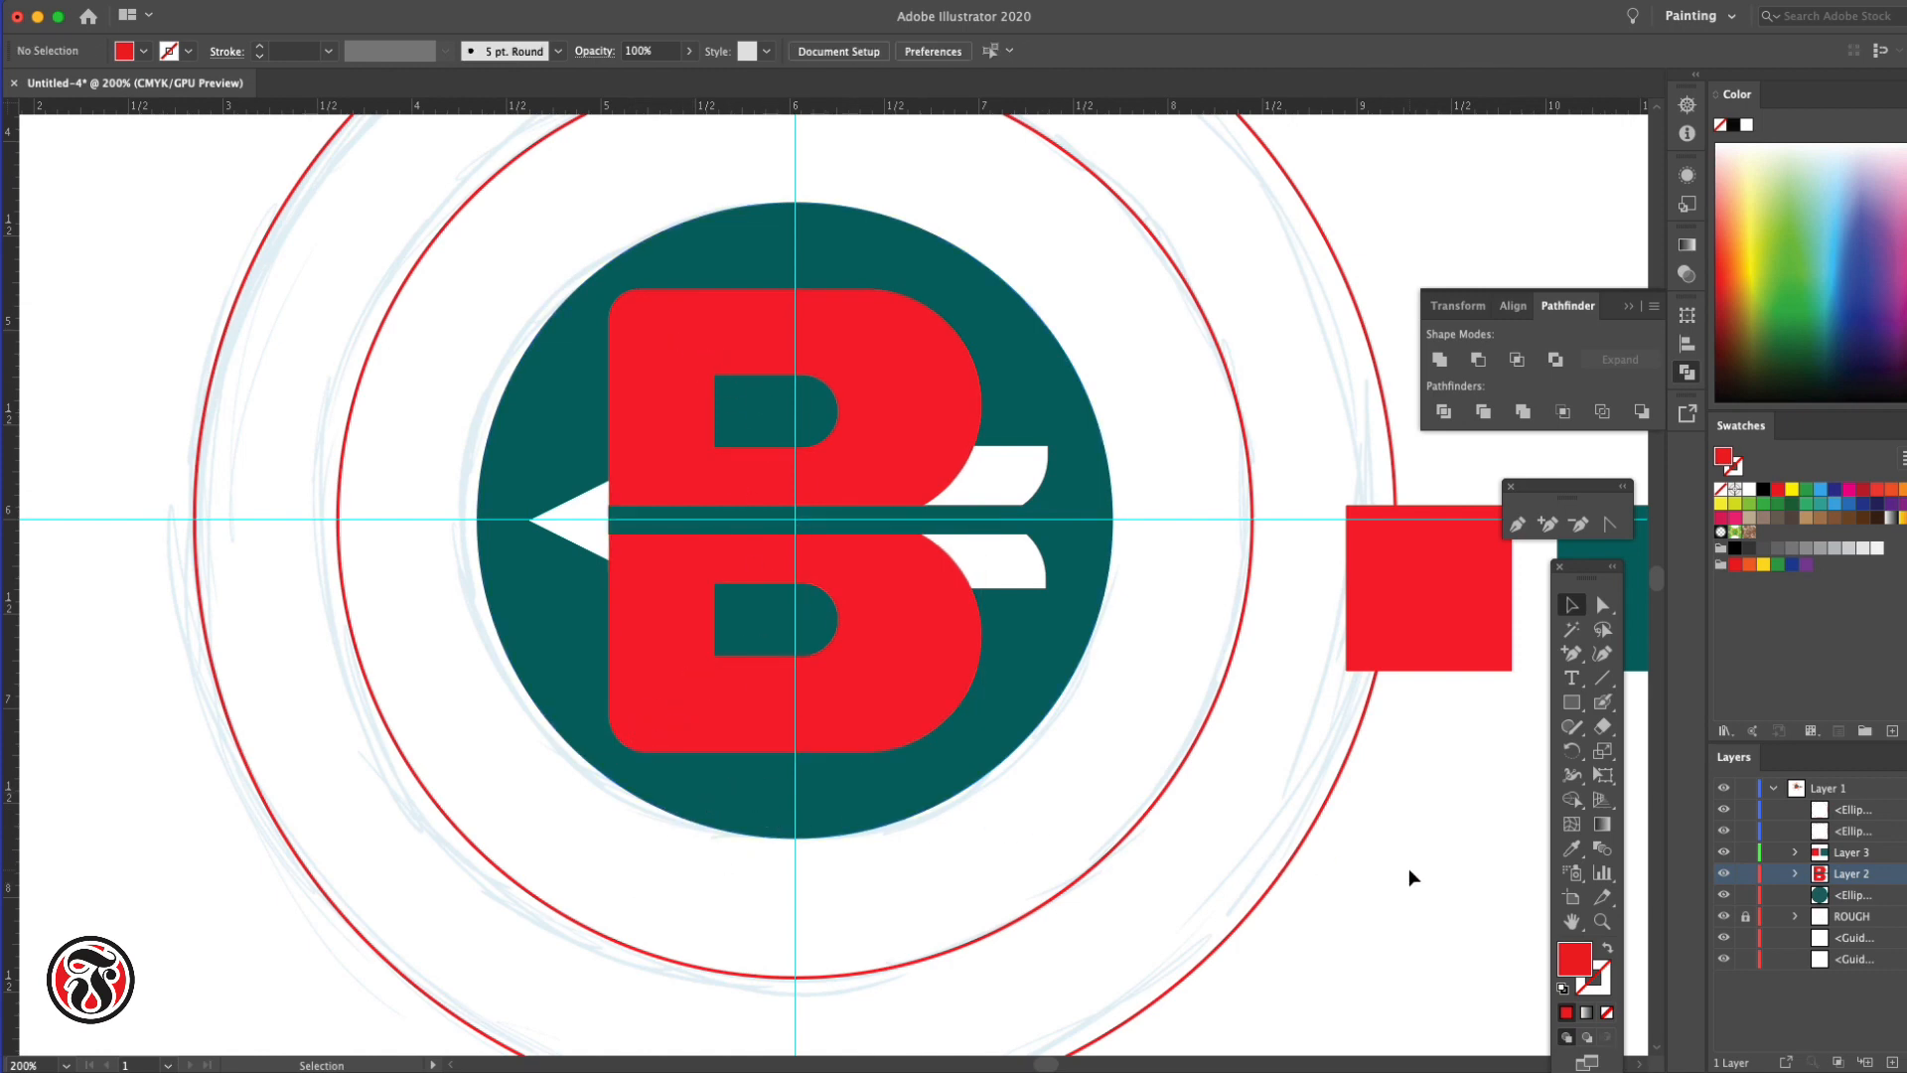
click(695, 707)
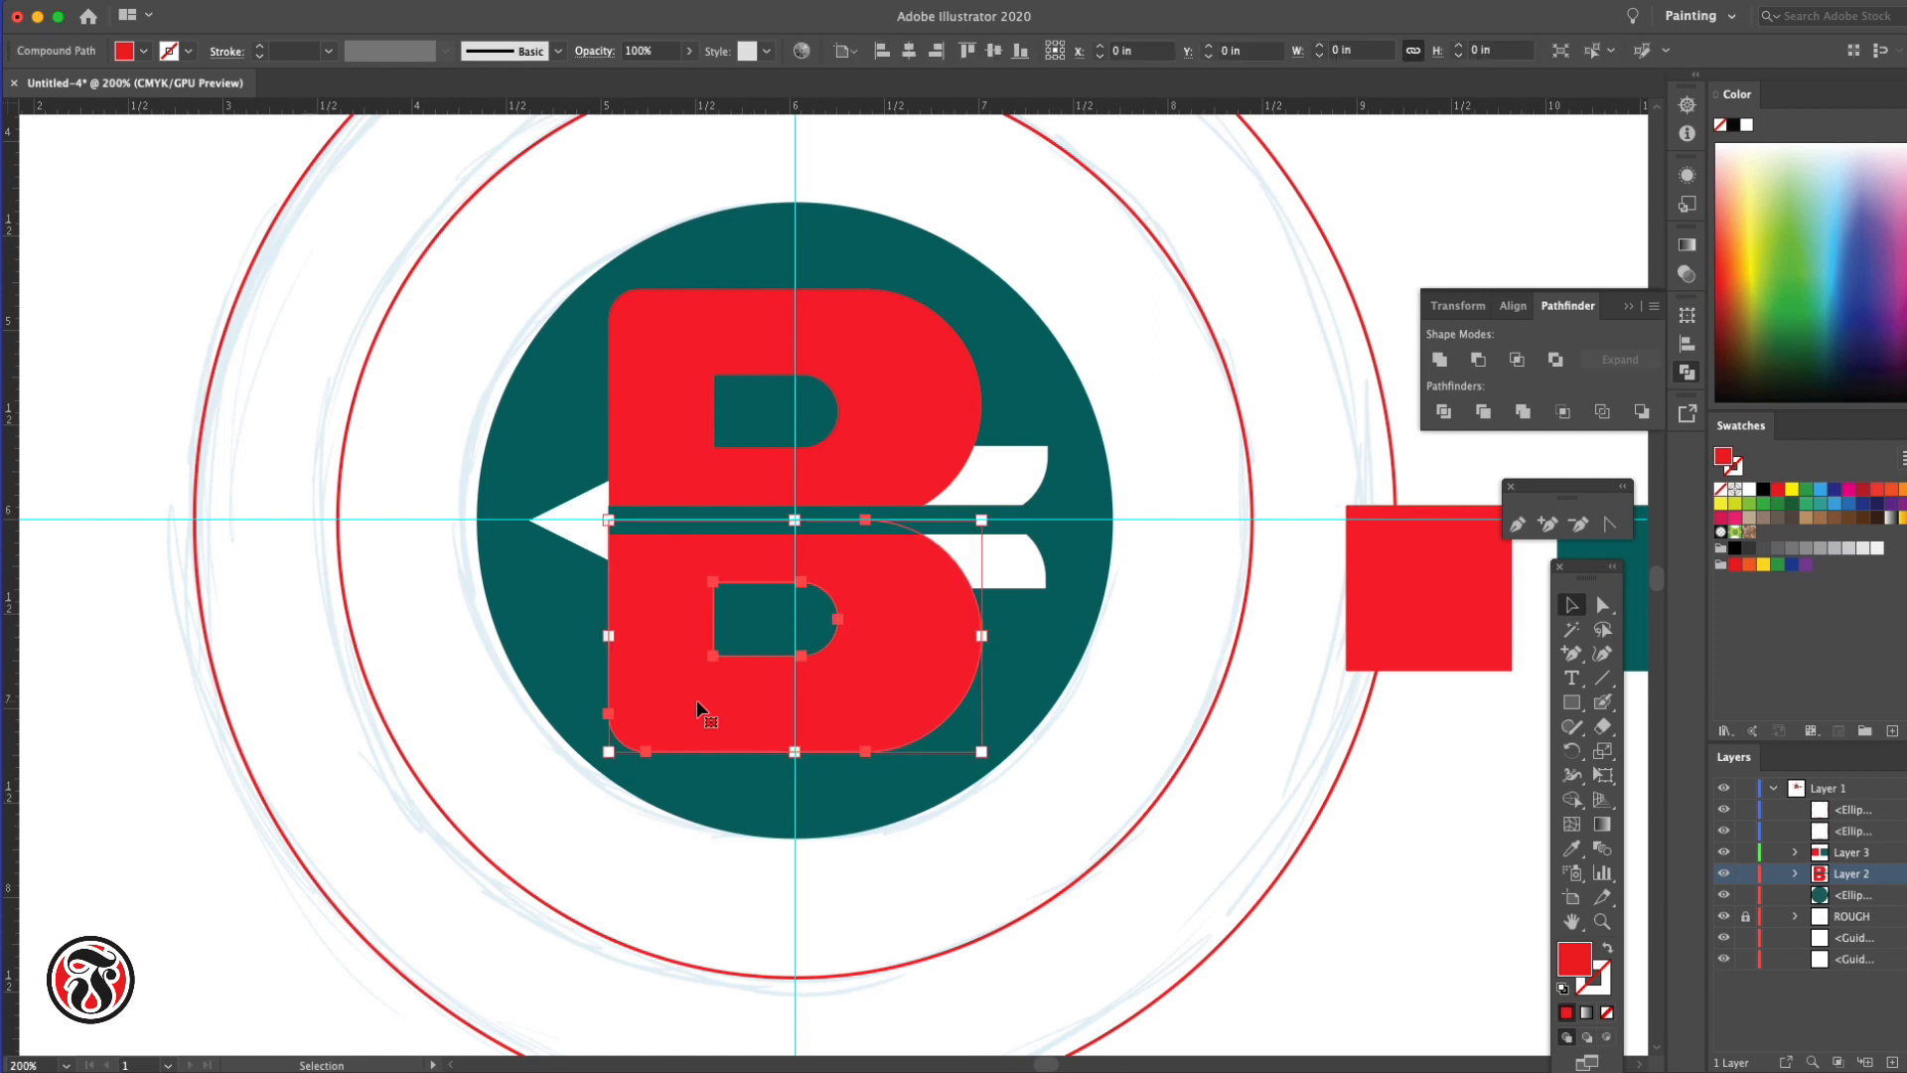
click(1601, 604)
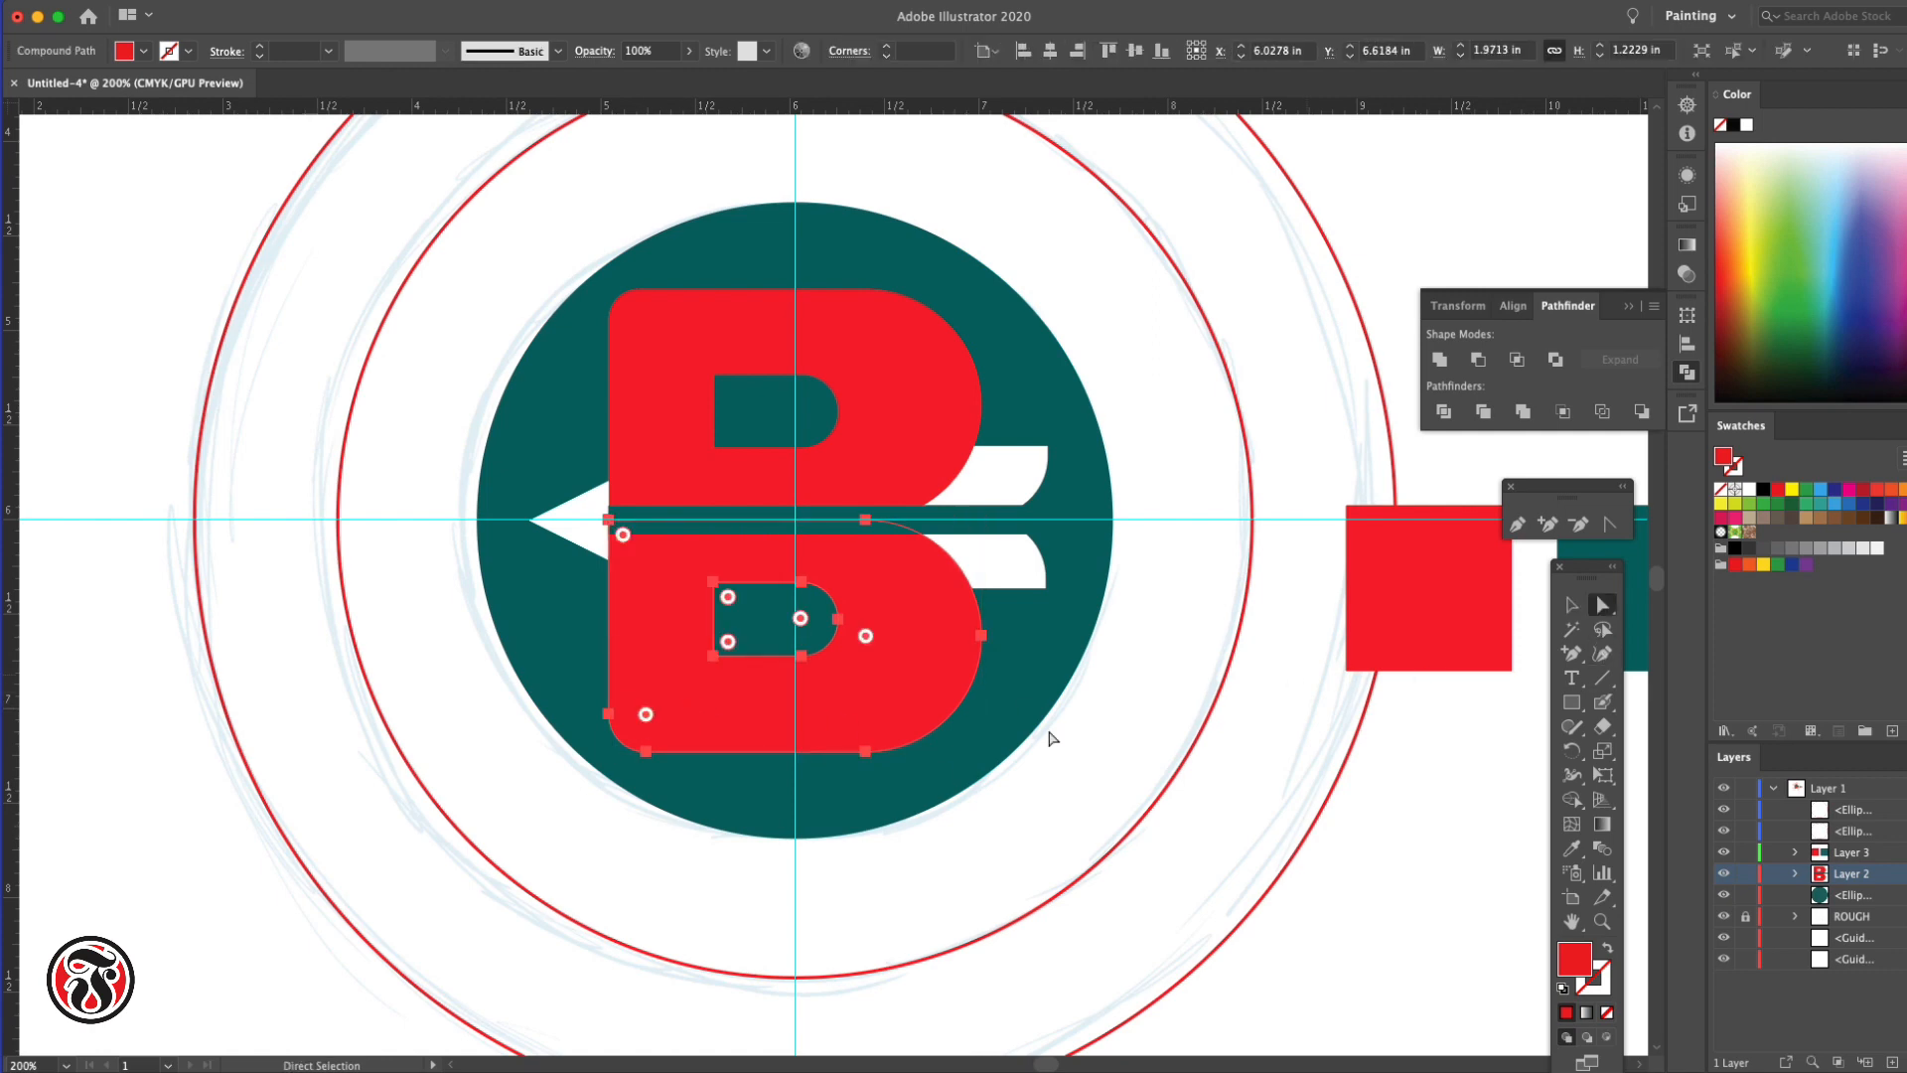
click(645, 714)
click(930, 51)
text(0.1603)
key(Return)
click(1440, 234)
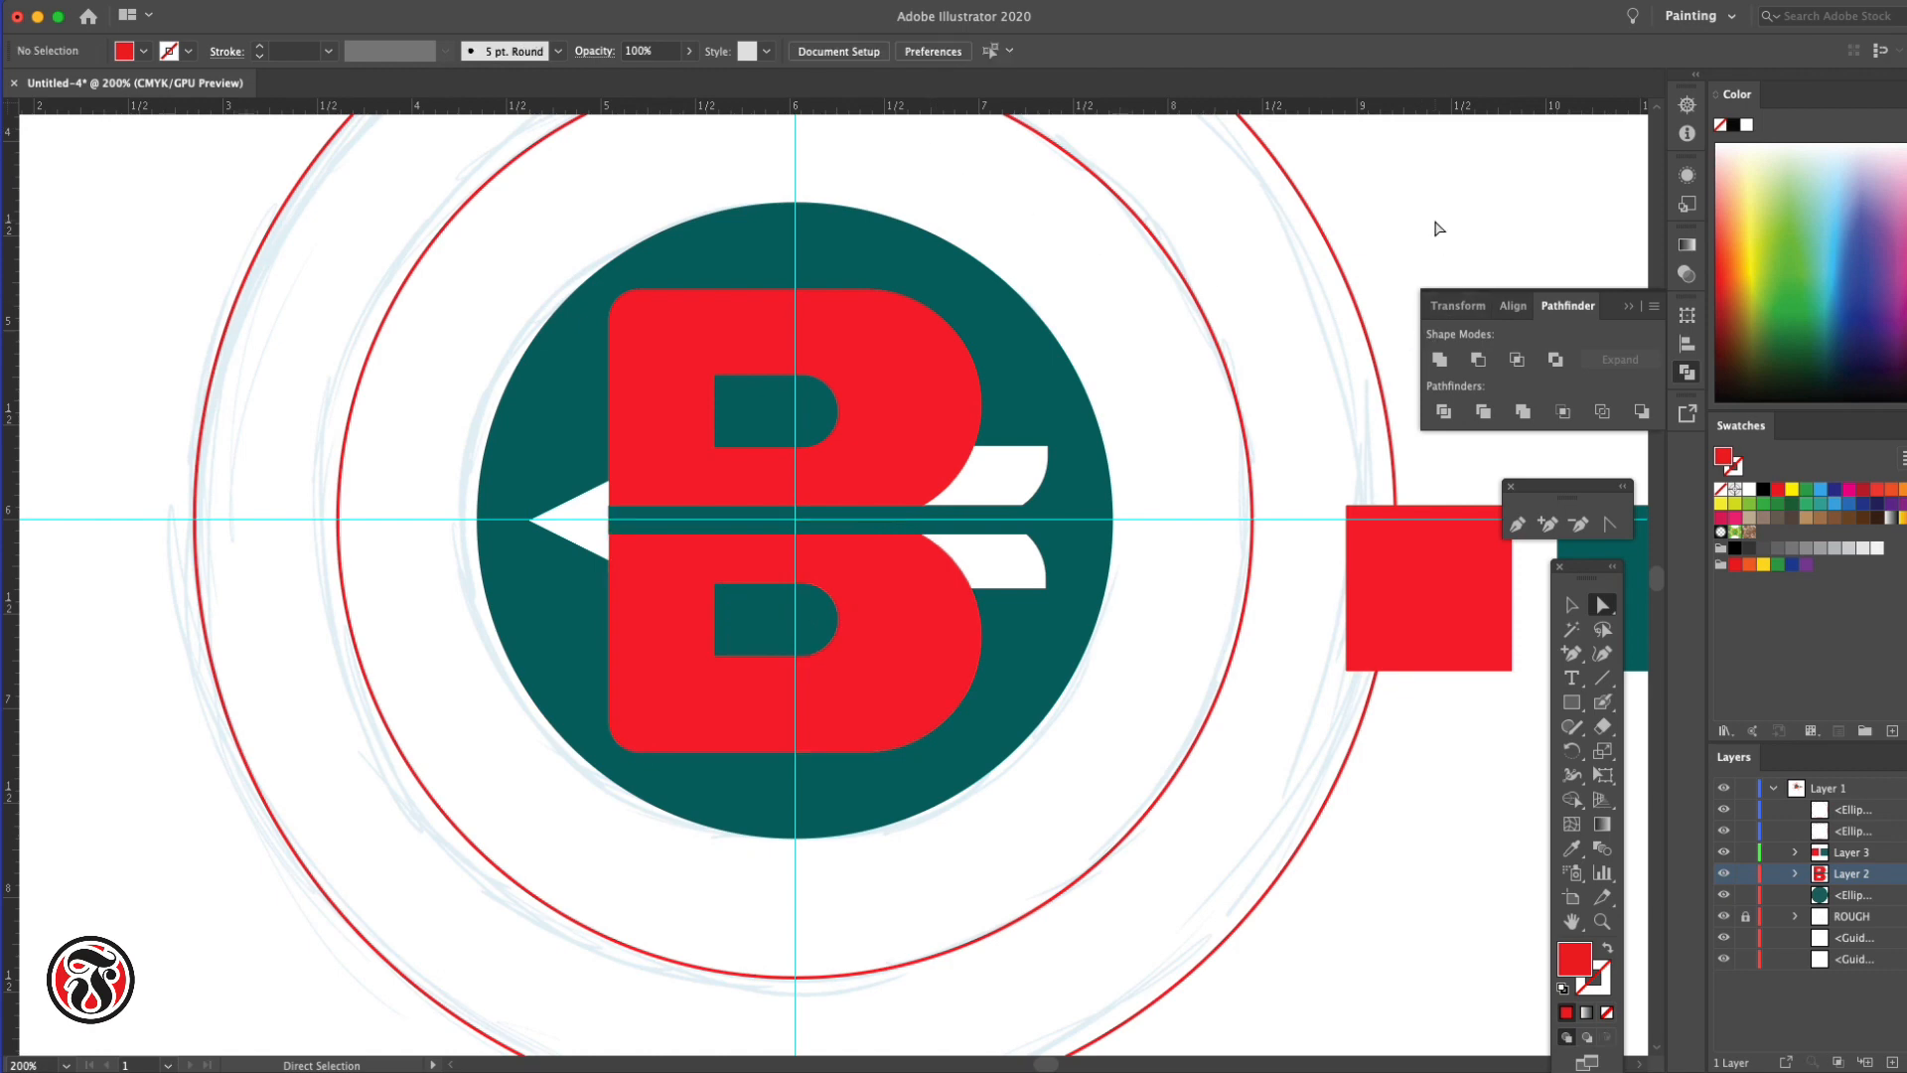
Fill the middle circle around the teal circle with white, keeping its red stroke
click(1043, 908)
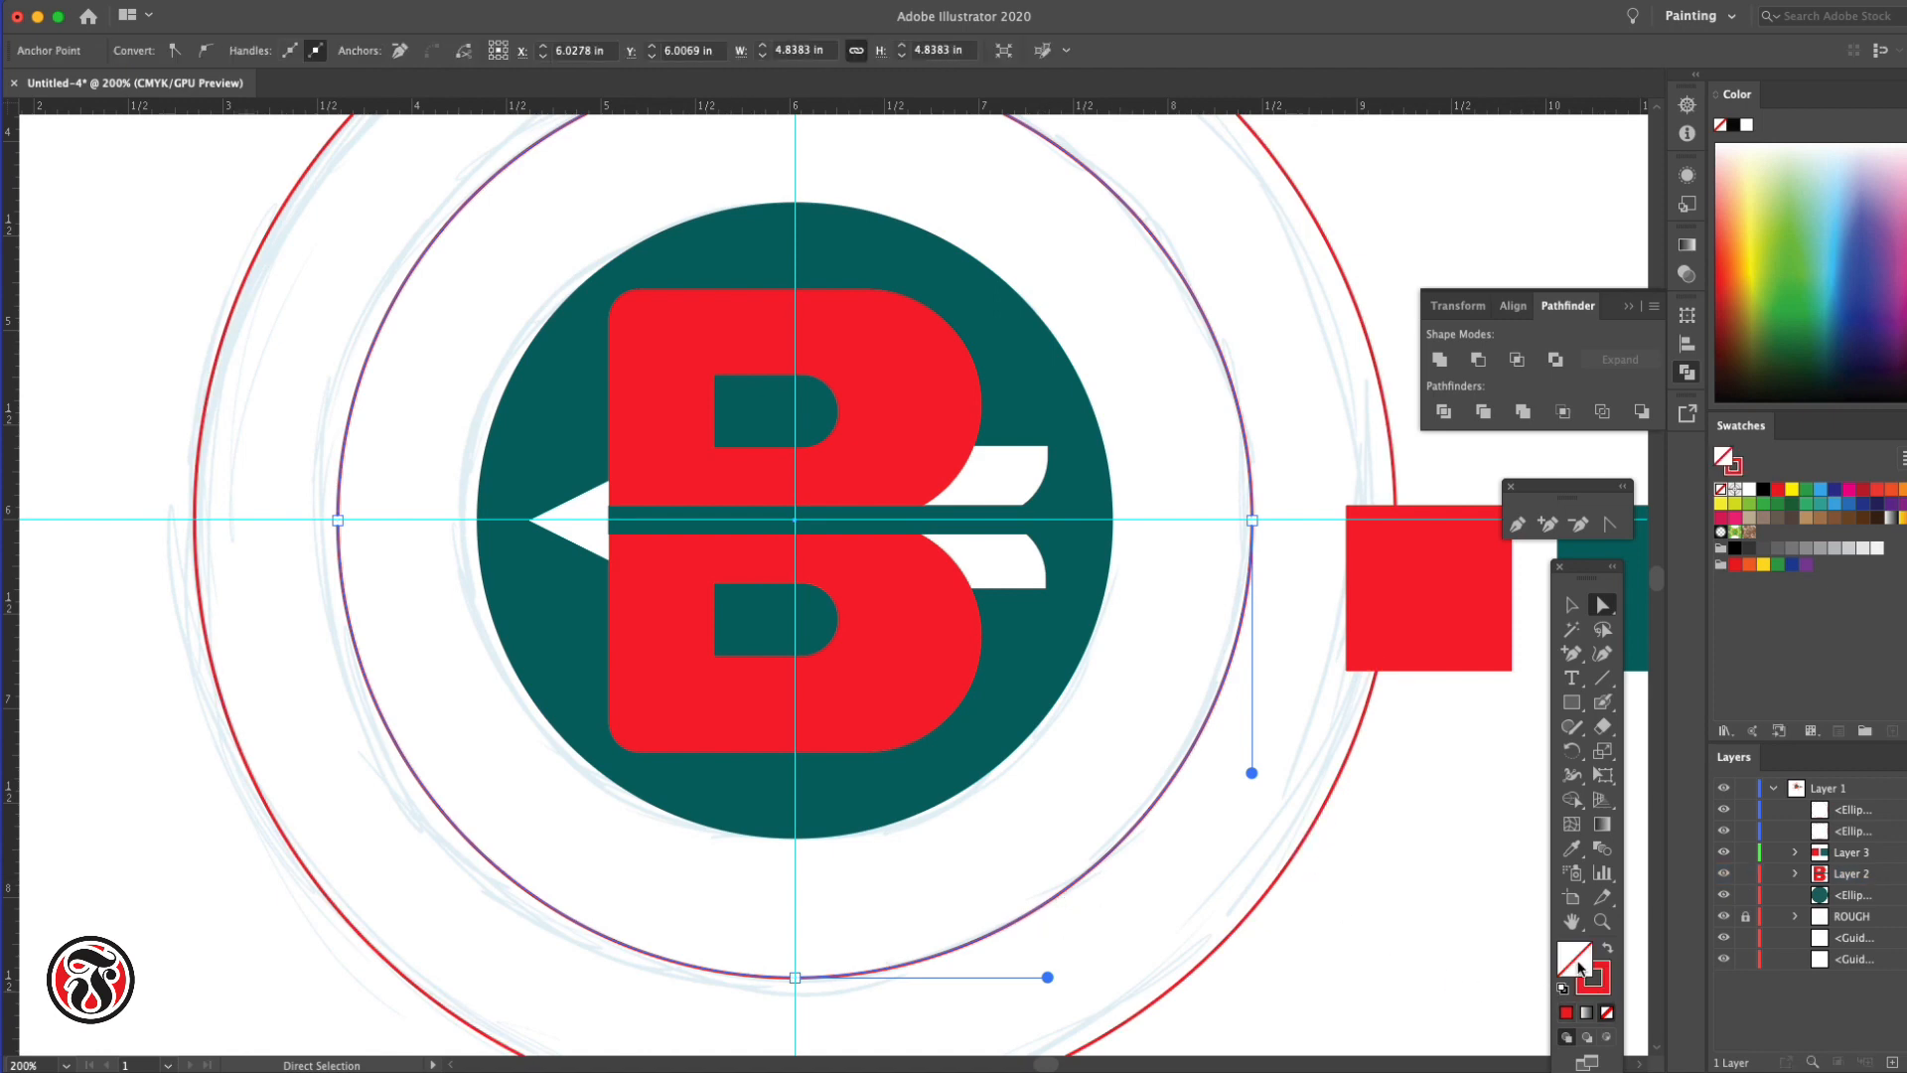
click(1571, 604)
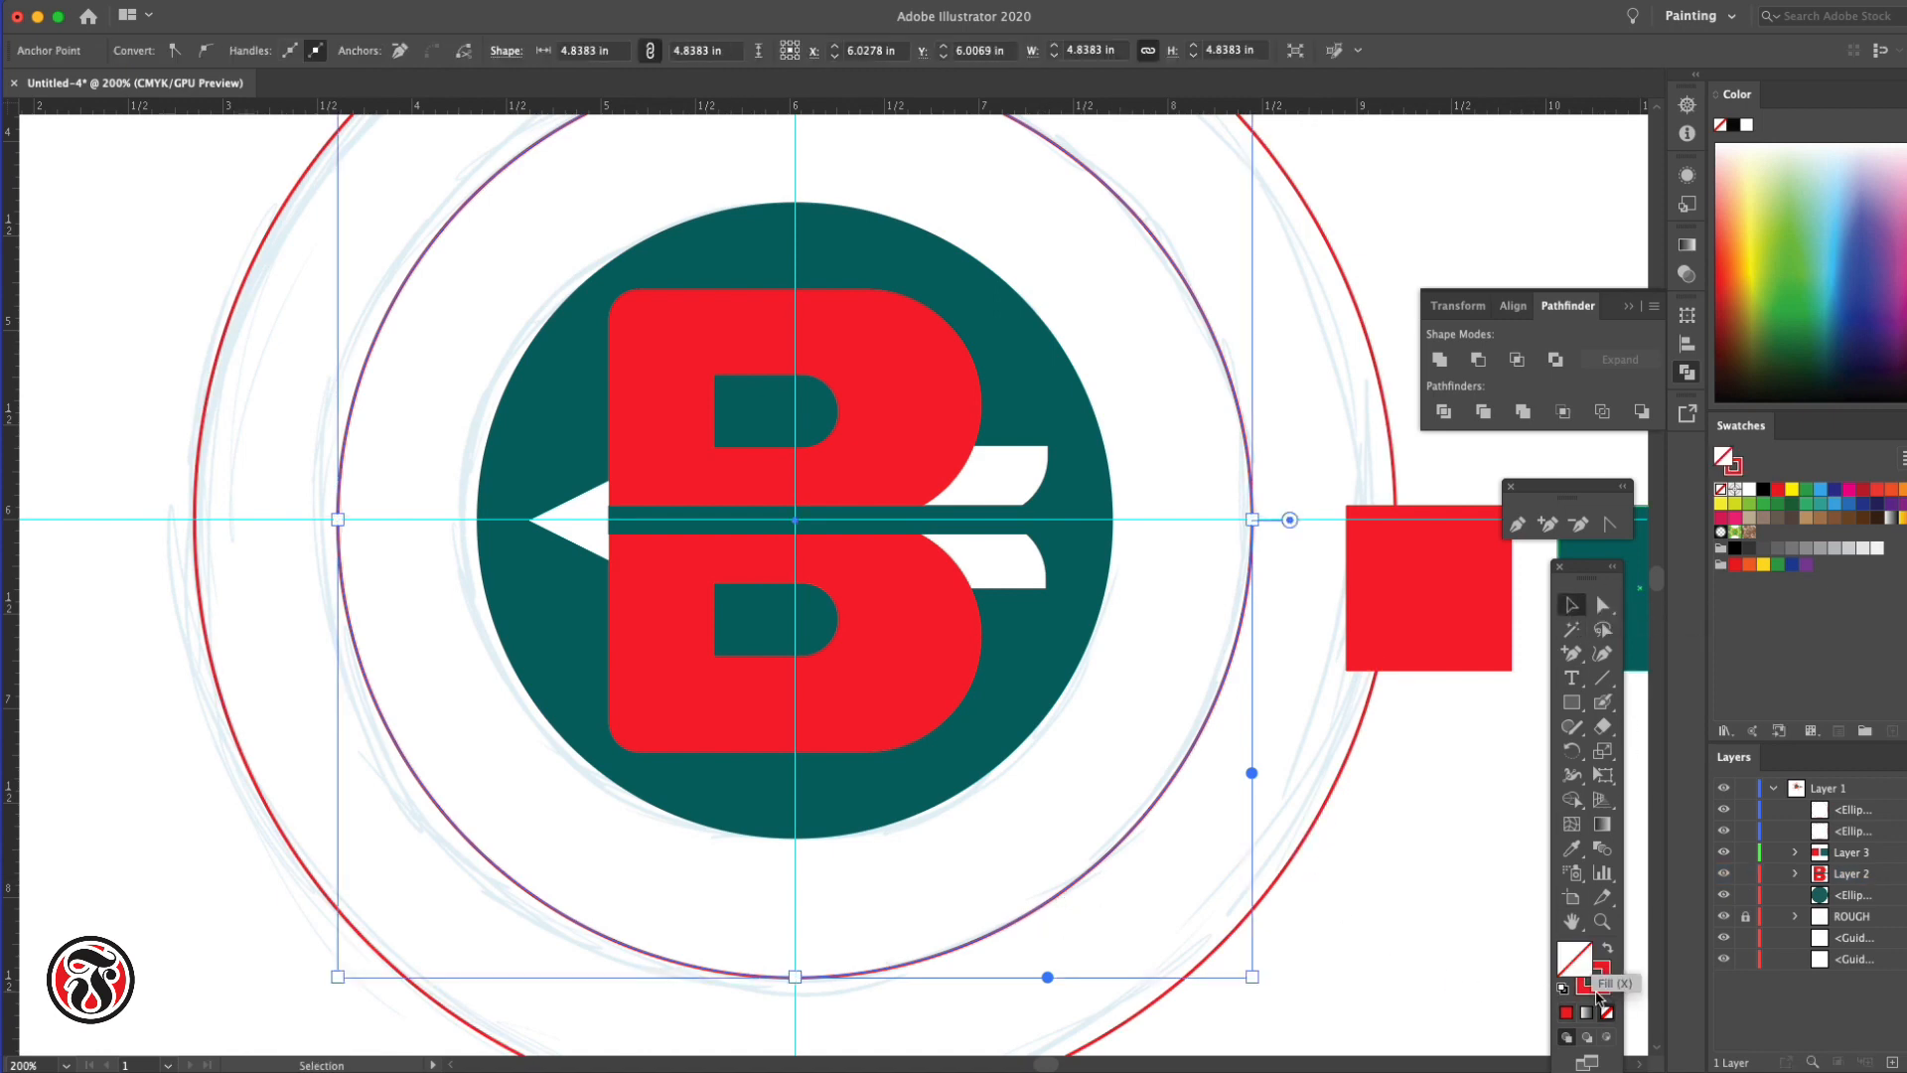
double_click(1574, 969)
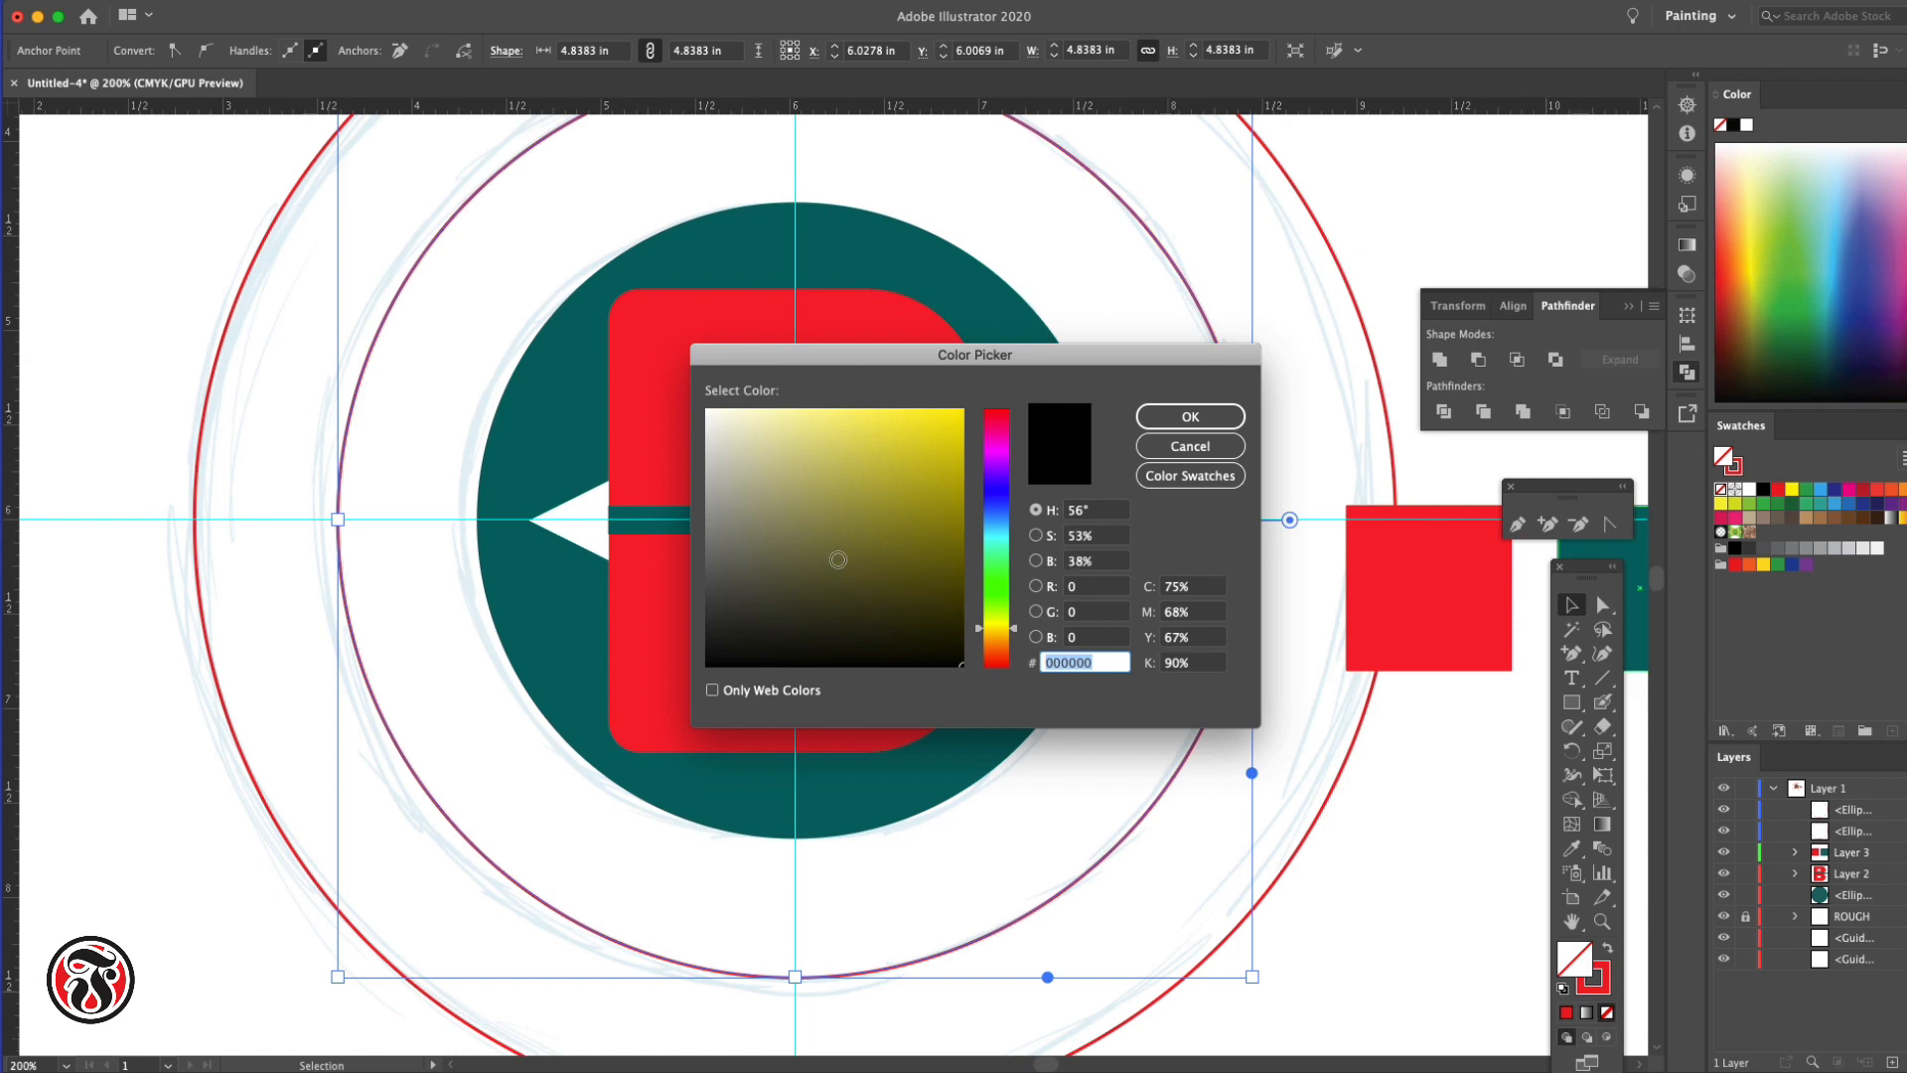
click(1153, 417)
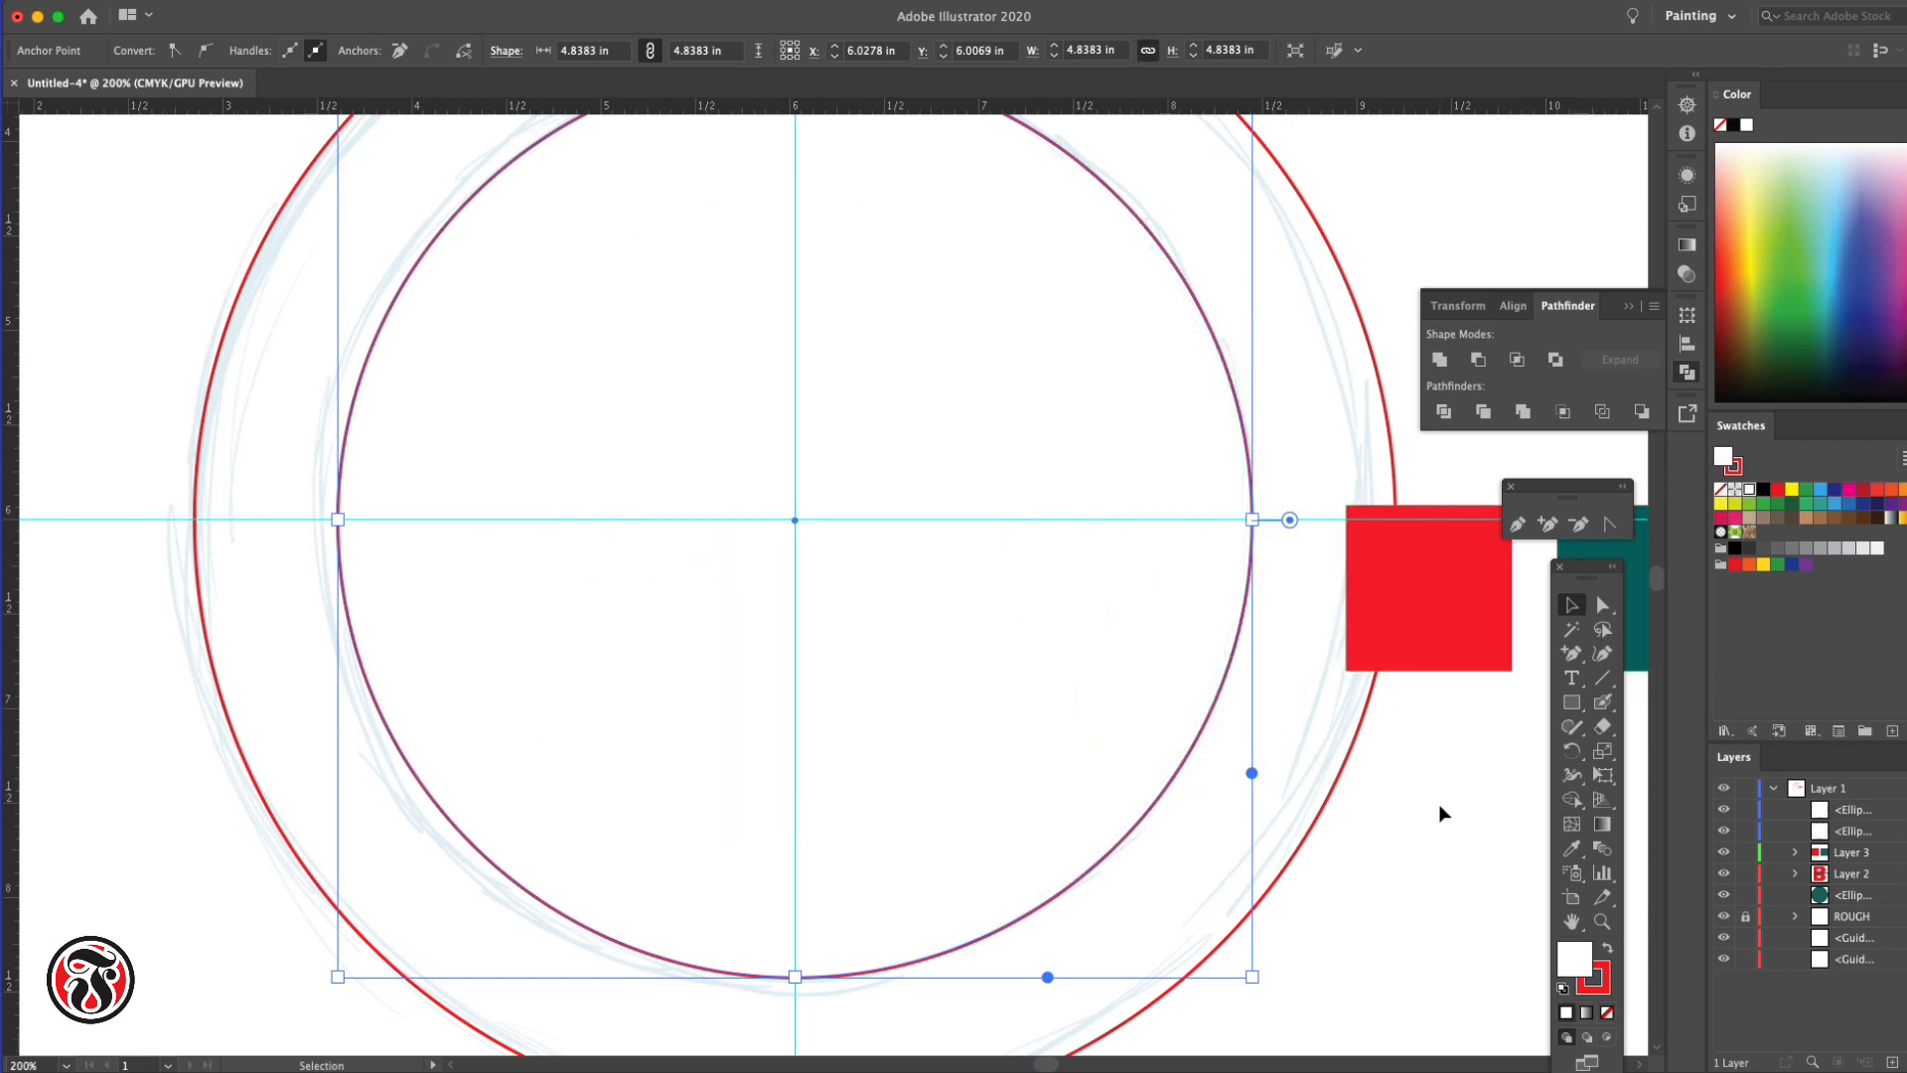
click(1470, 950)
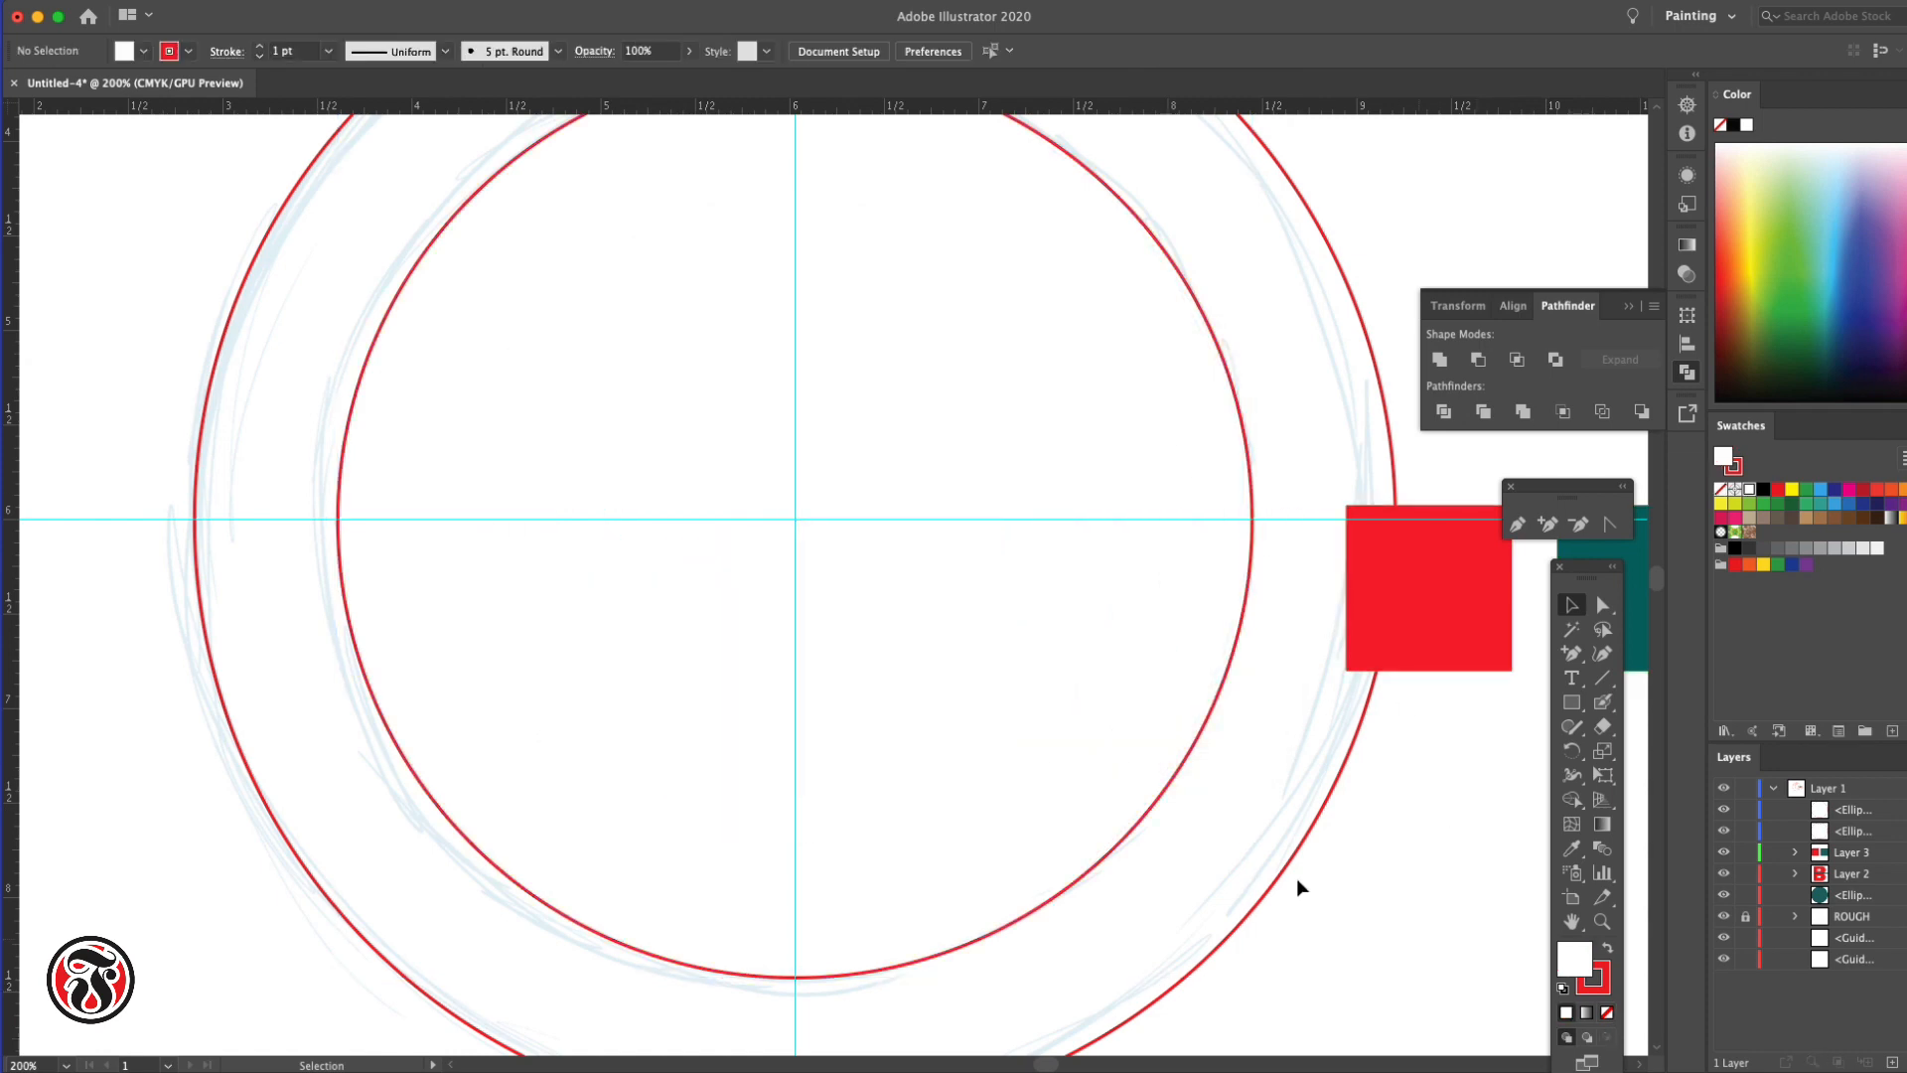
Restack the white middle circle directly beneath the teal circle and above the ROUGH layer
click(1093, 755)
click(1745, 915)
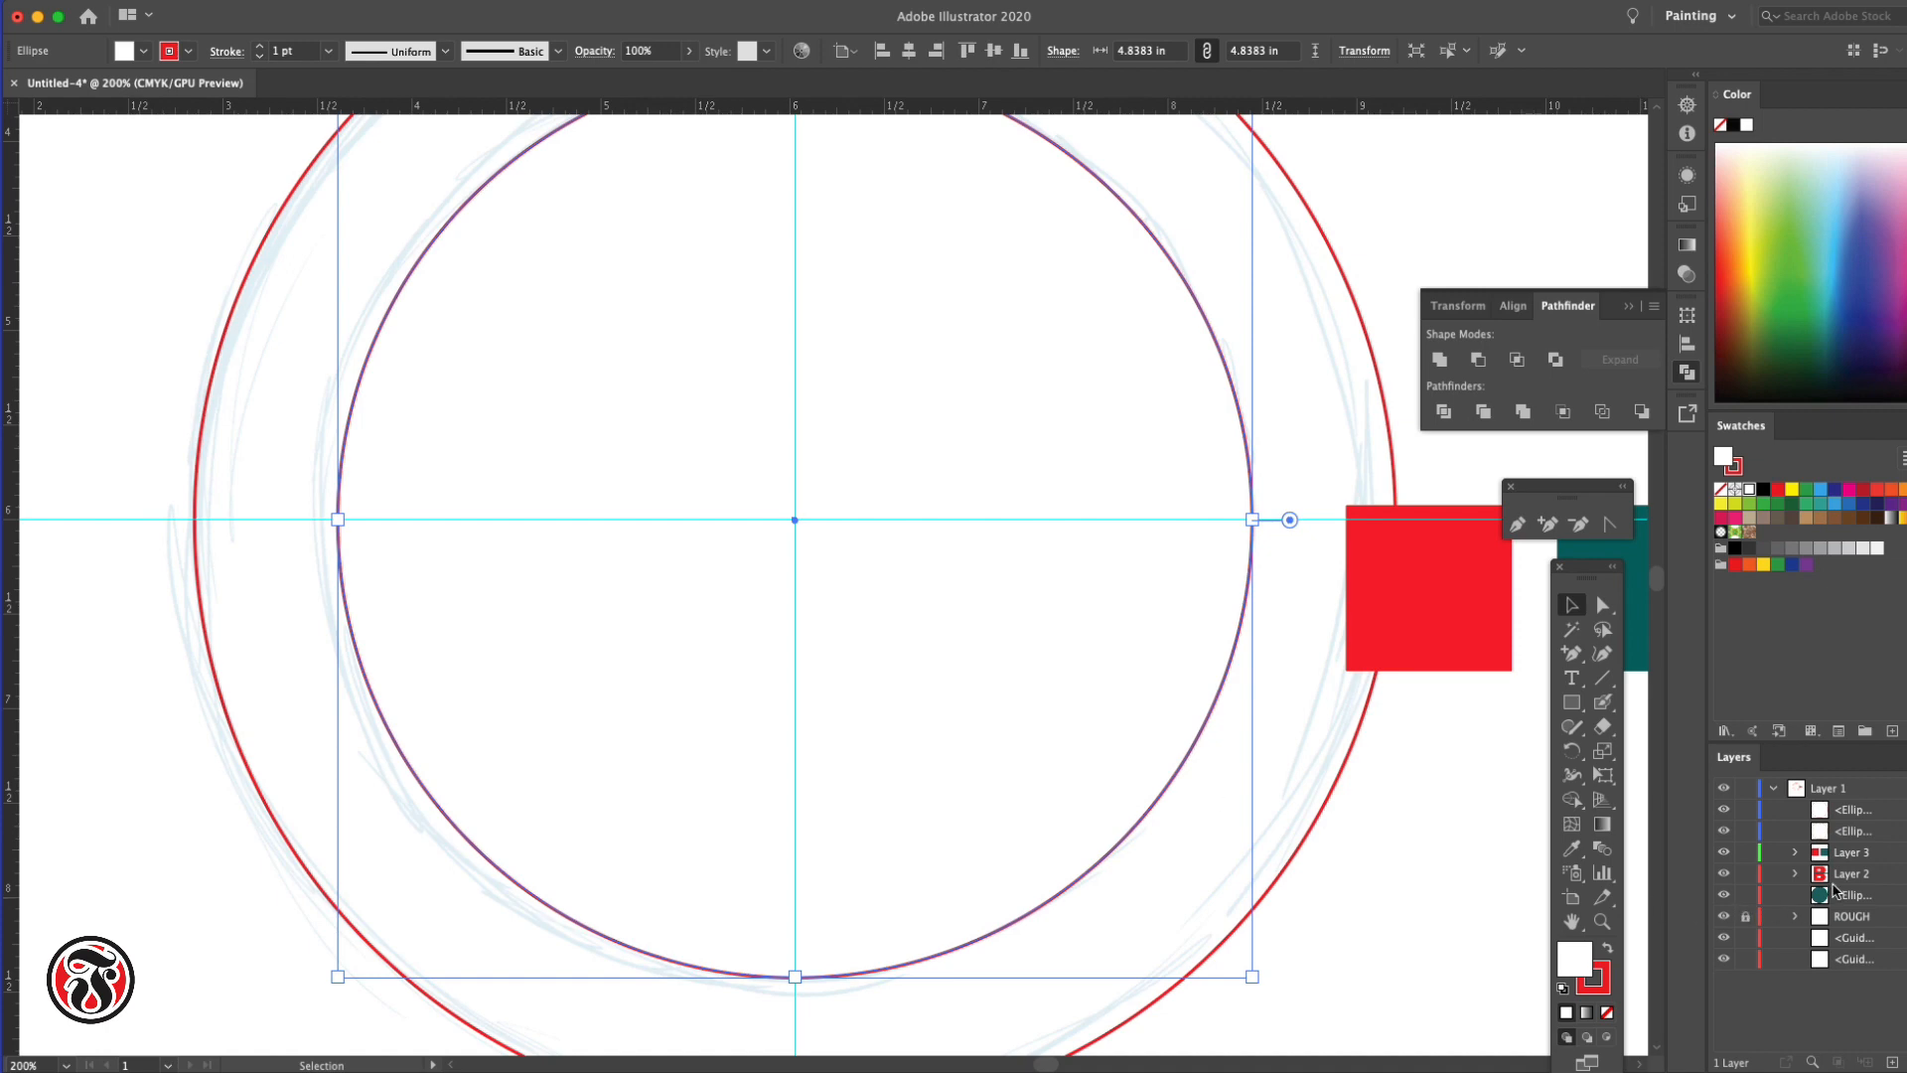
click(264, 3)
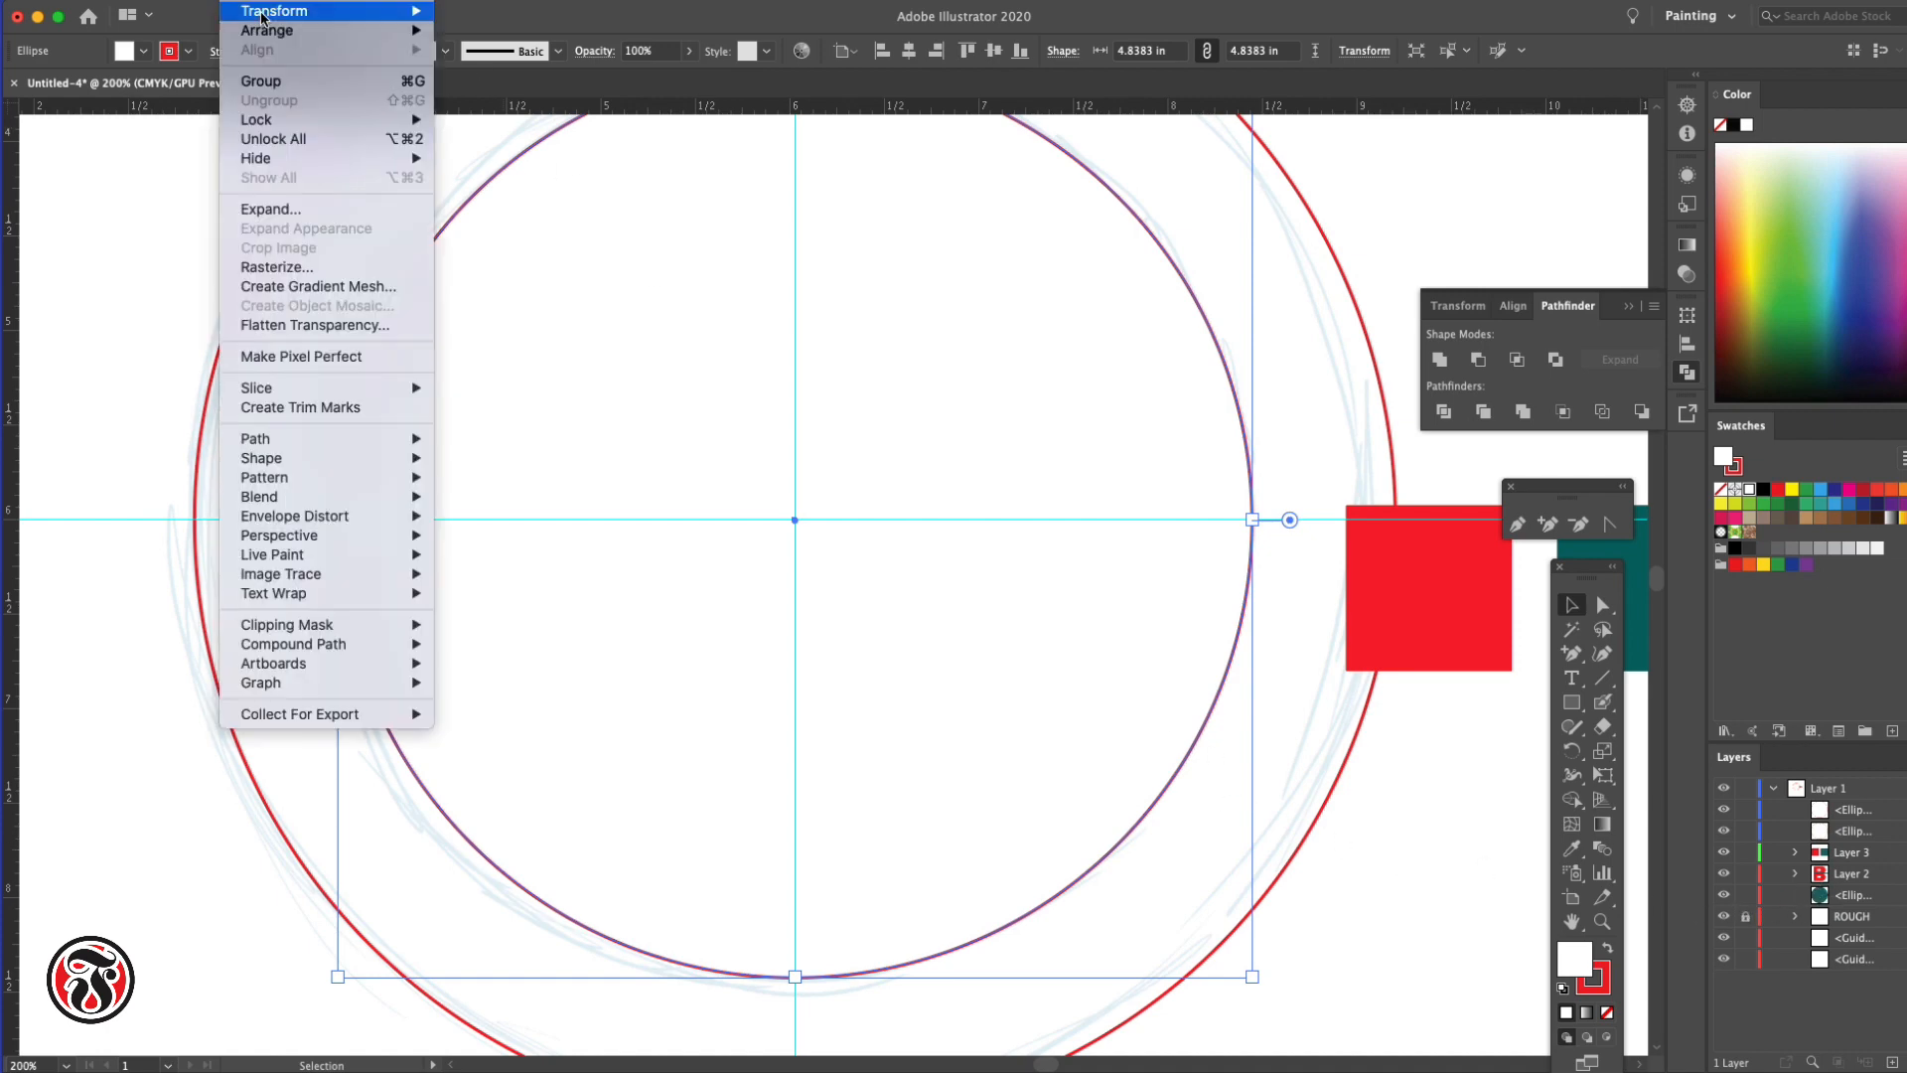
mouse_move(266, 31)
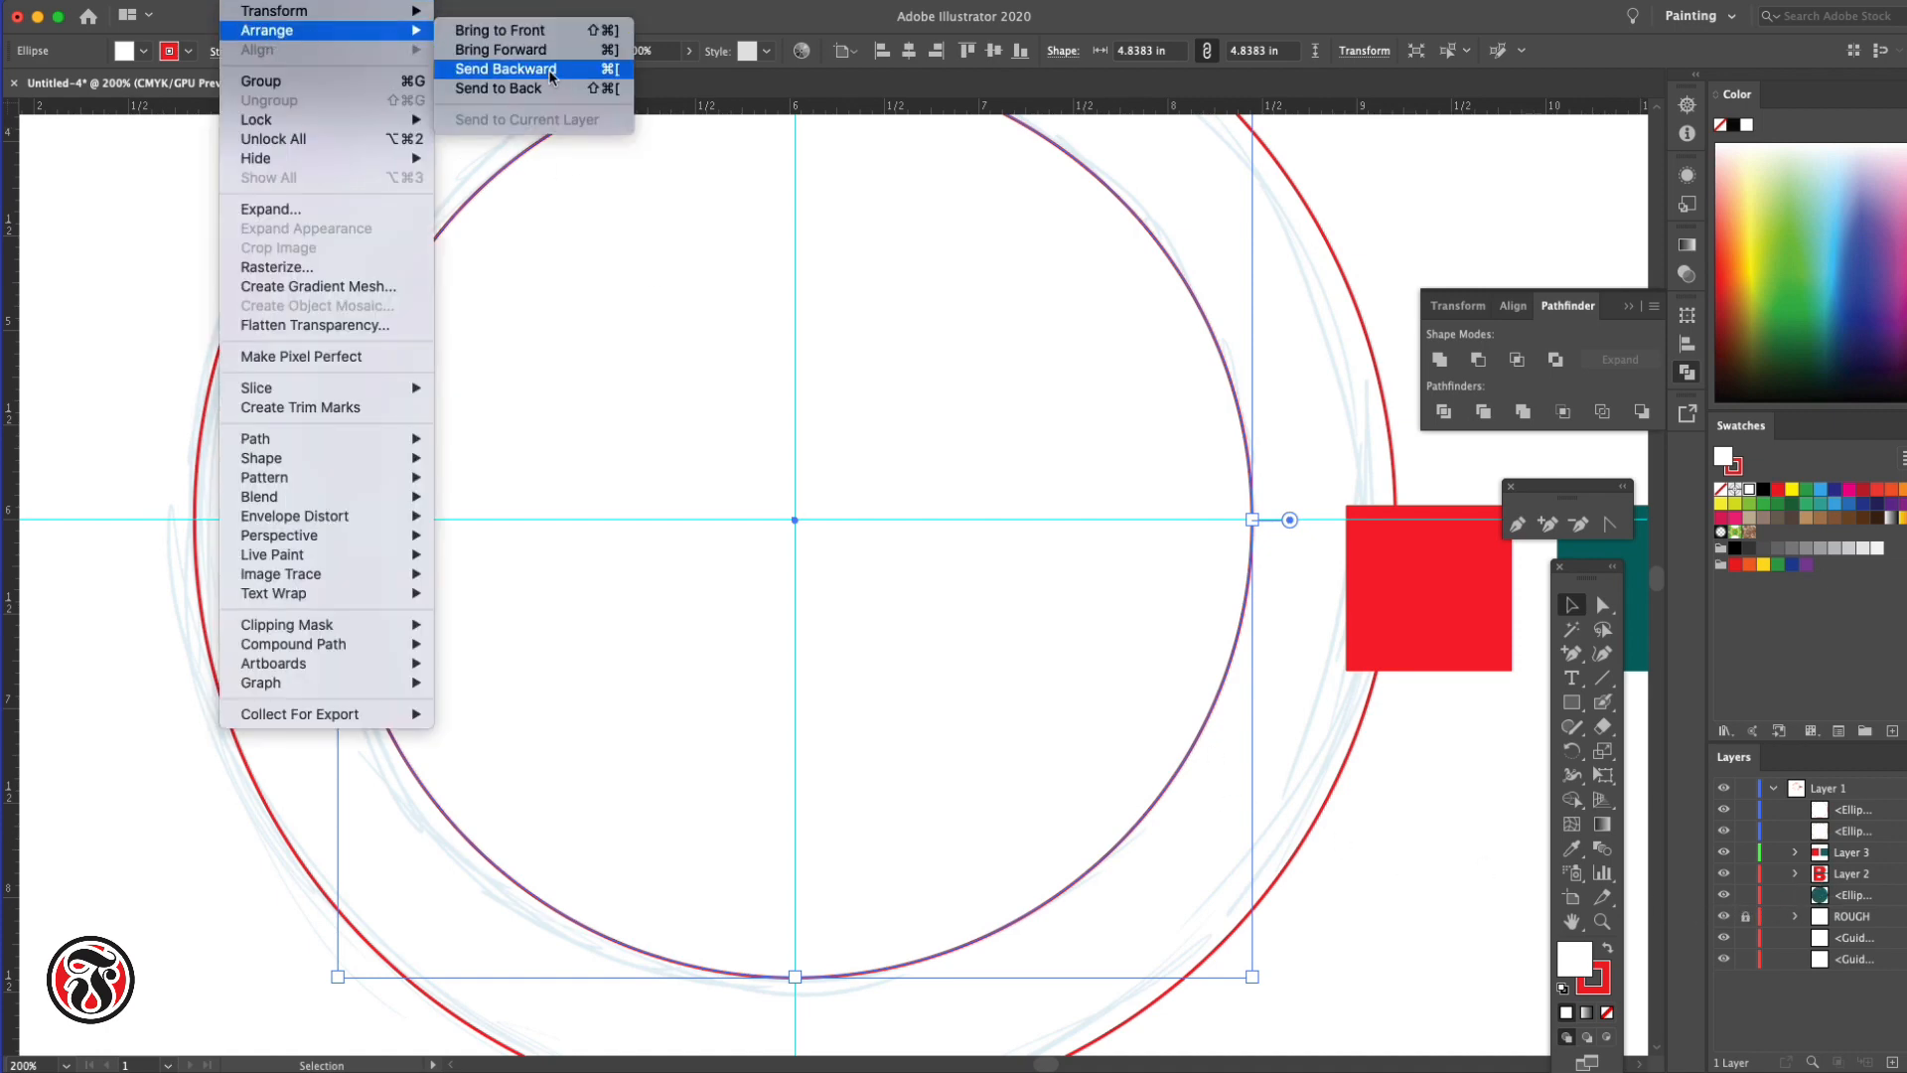
click(549, 89)
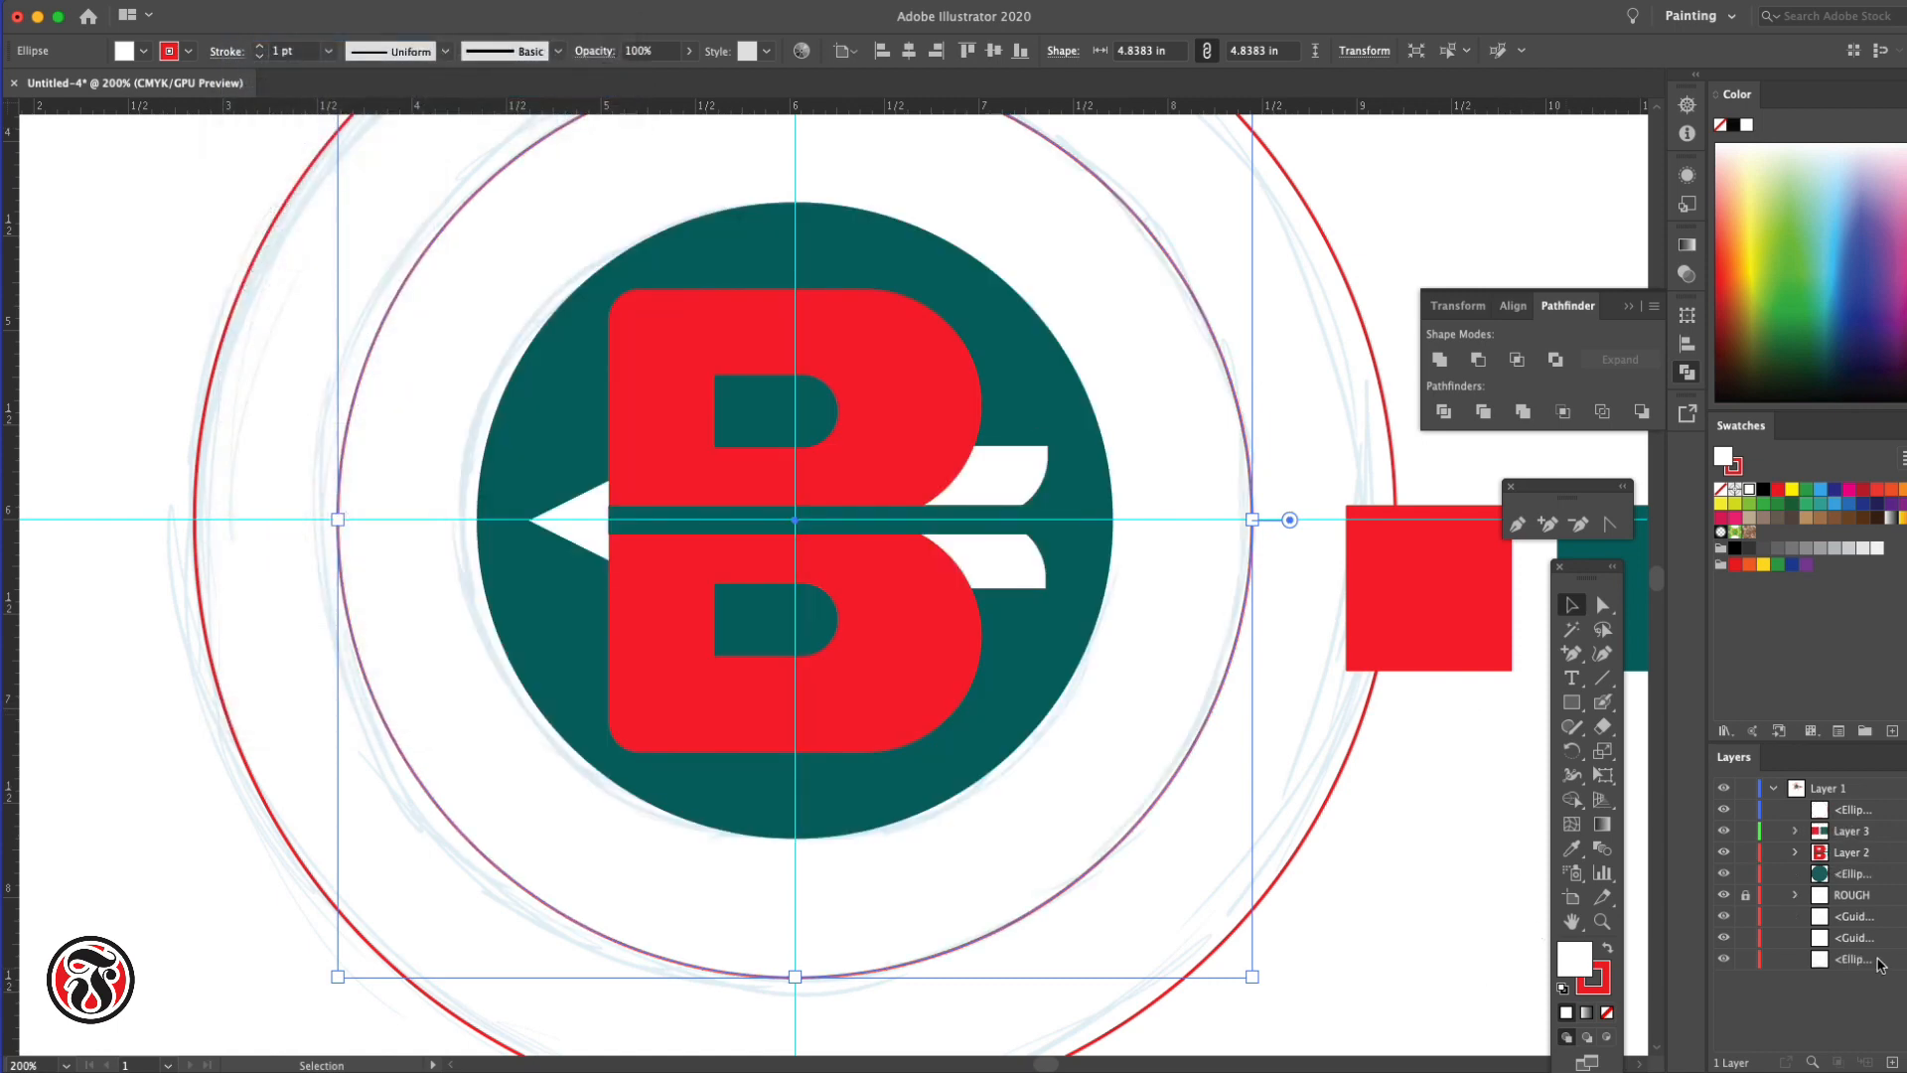
drag(1880, 964, 1875, 883)
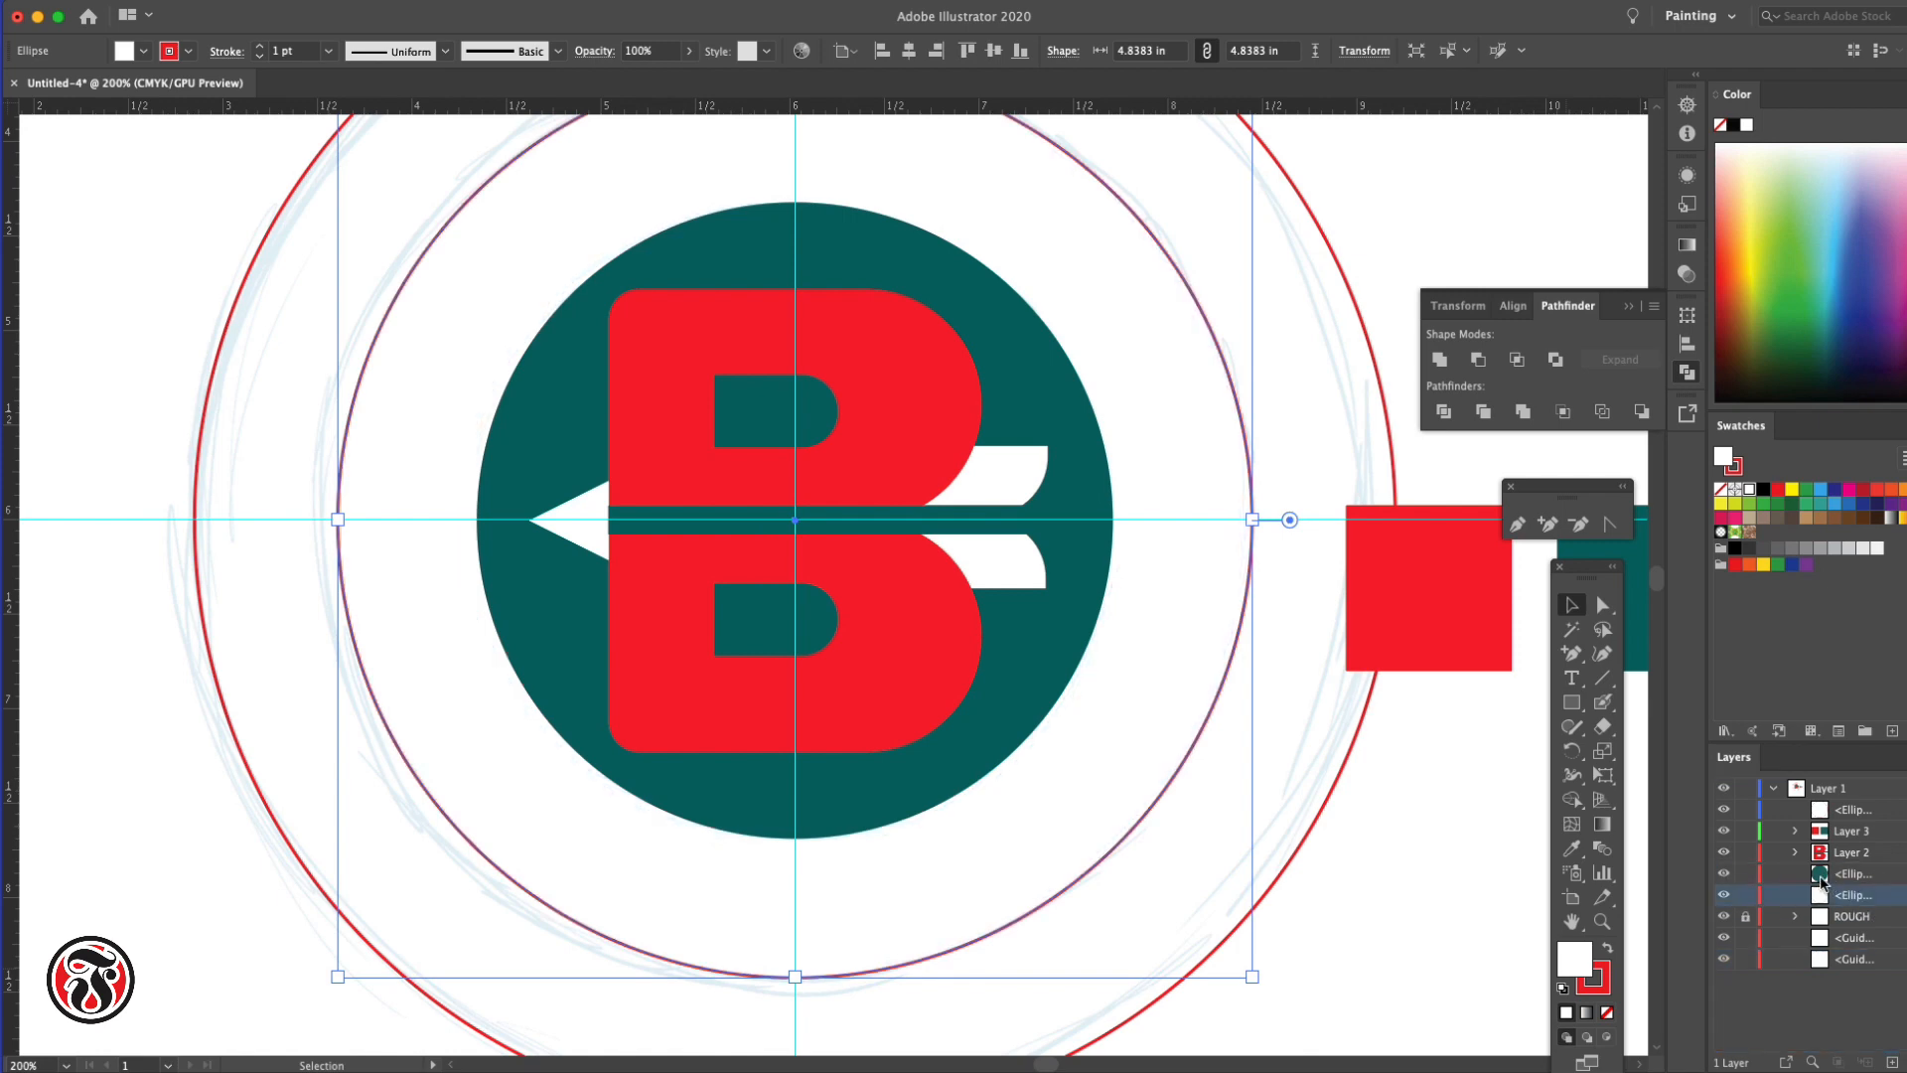
Rename the teal circle's layer entry as green and the white circle's entry as white
double_click(1854, 878)
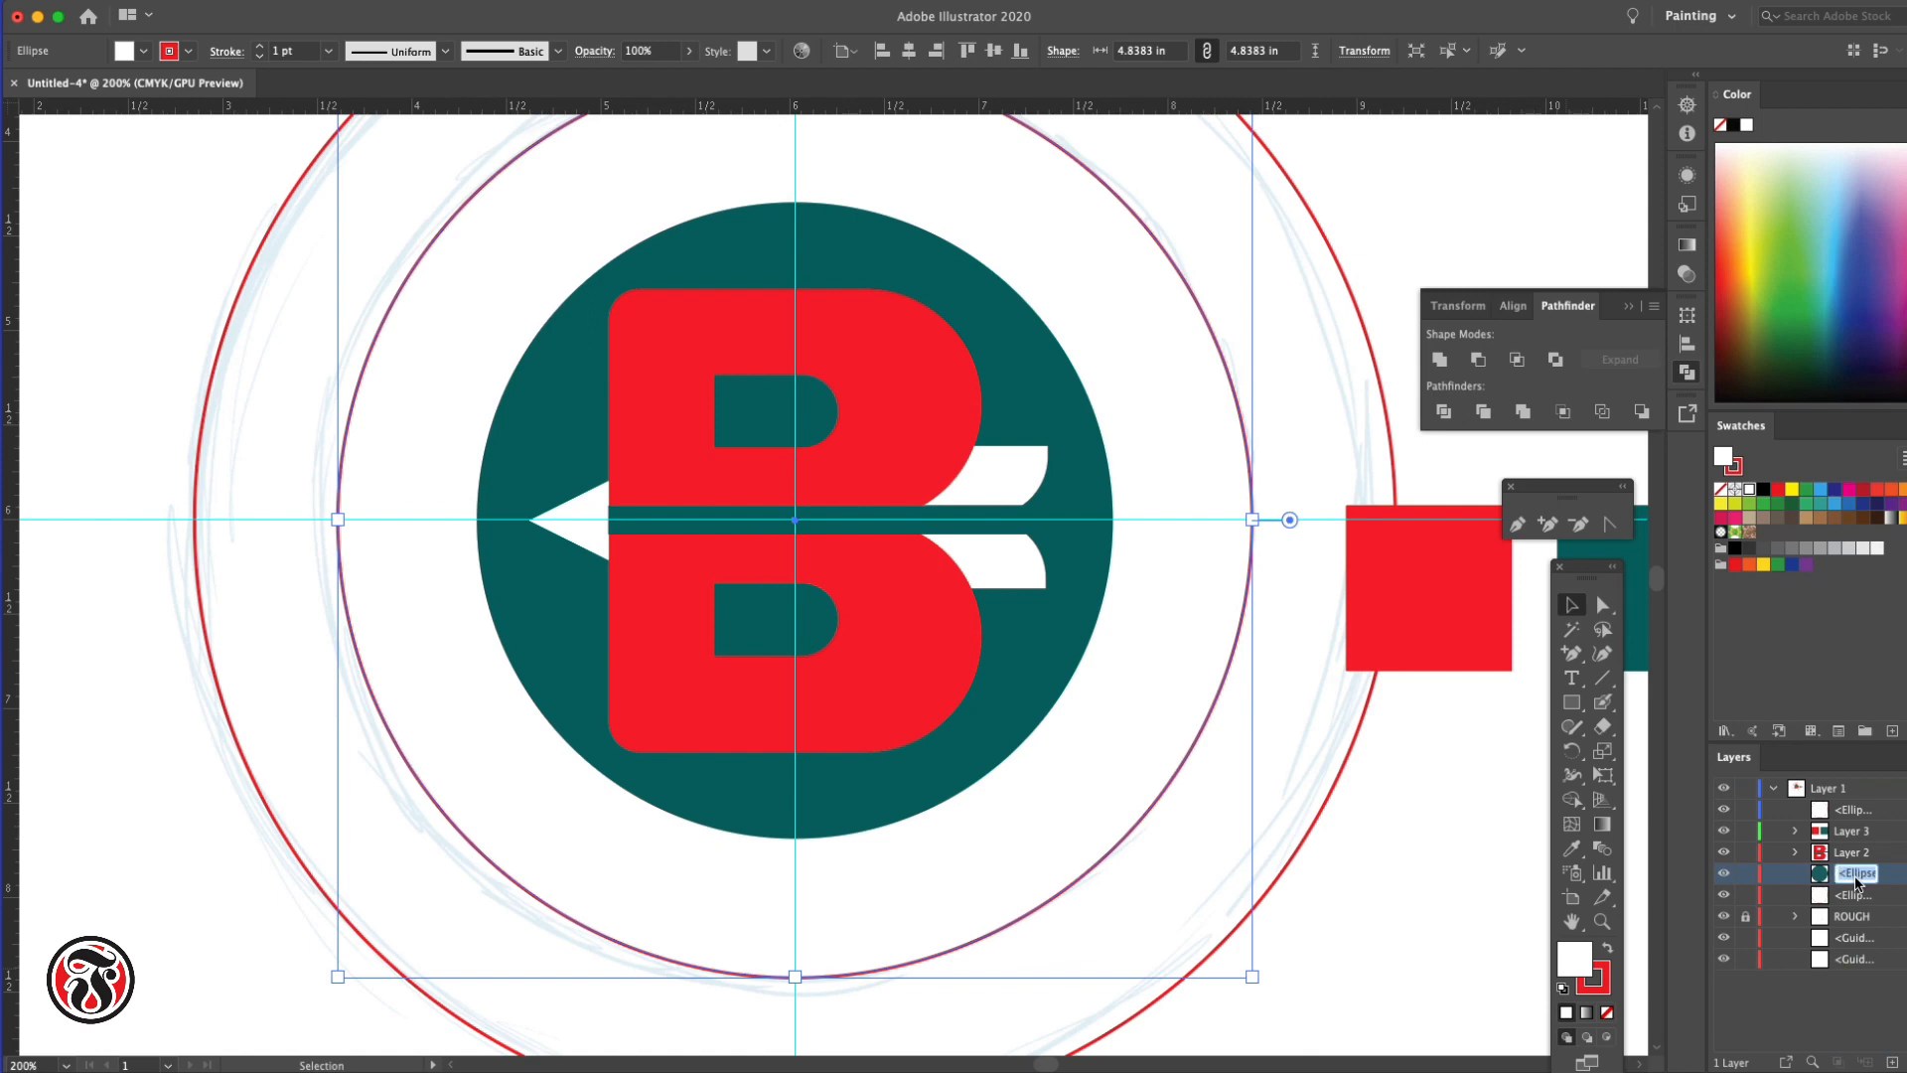
text(green)
key(Return)
double_click(1853, 893)
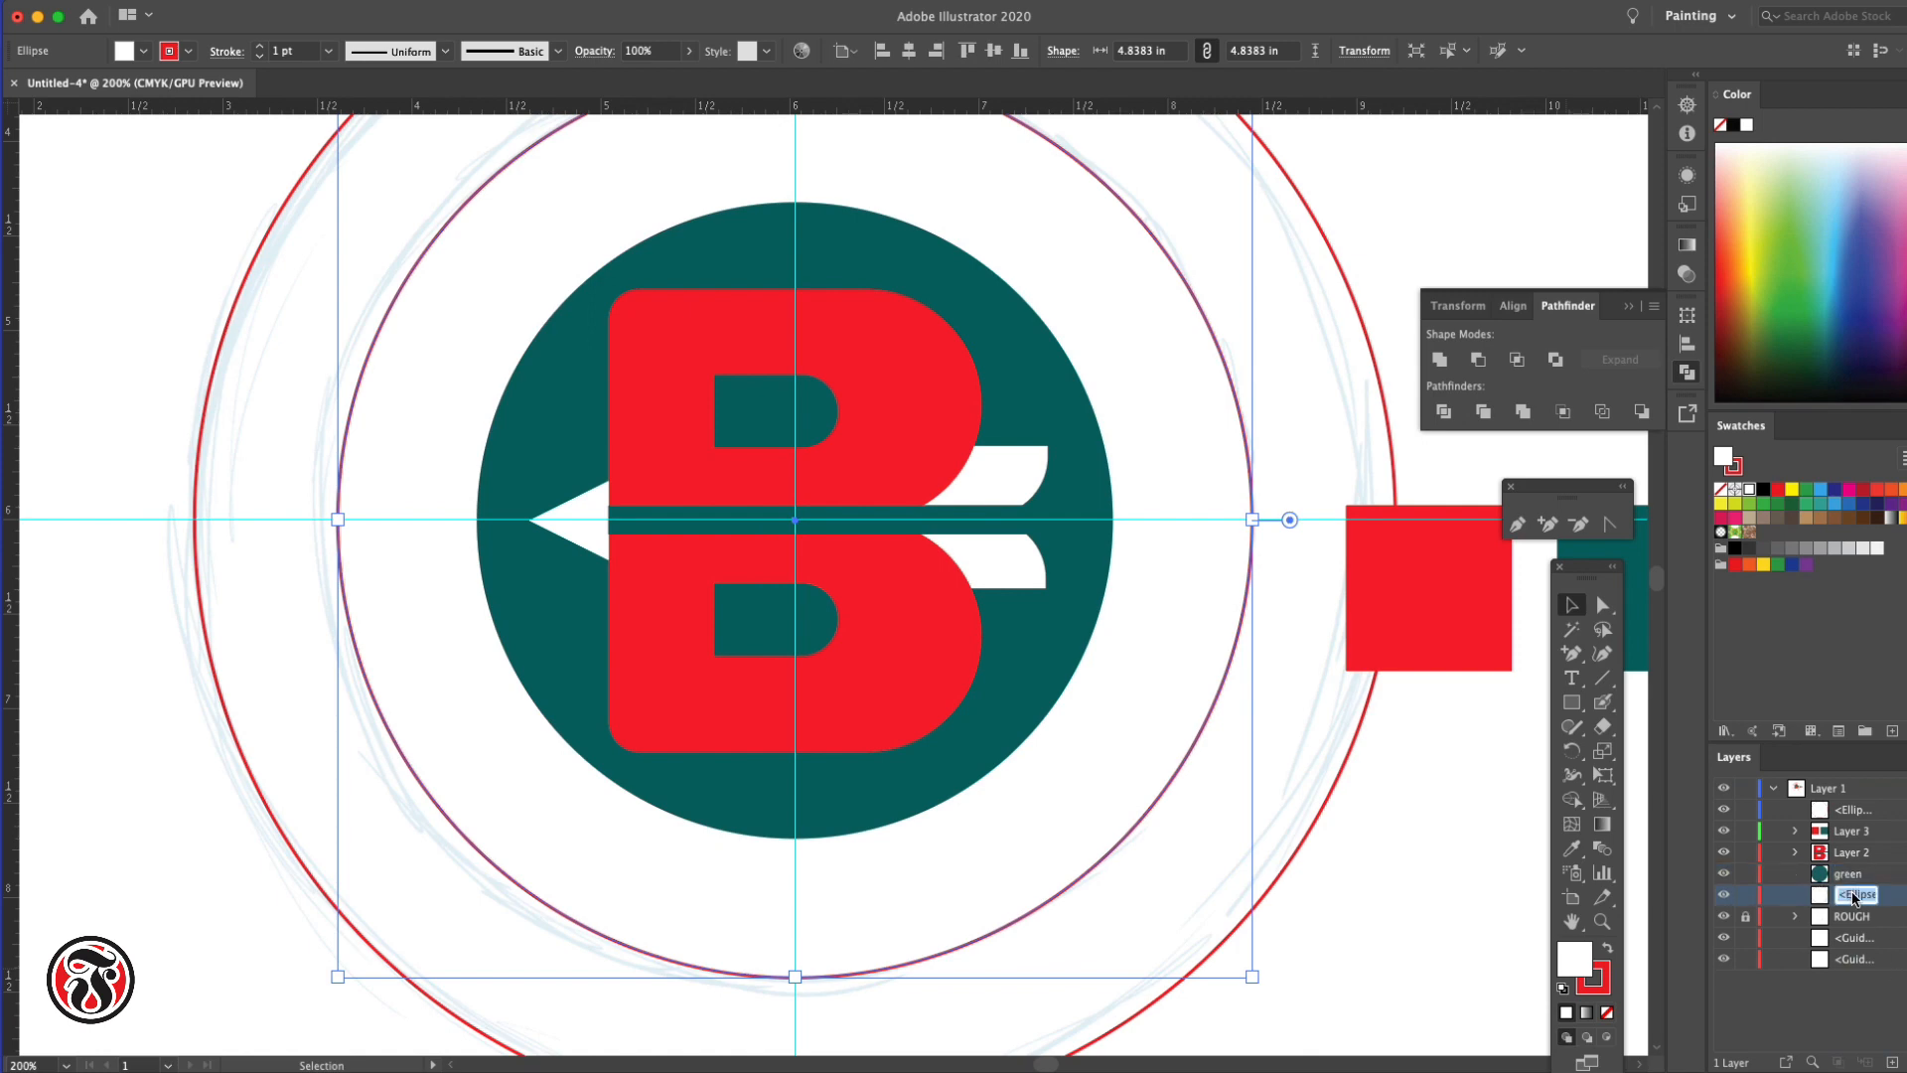
text(white)
key(Return)
click(1410, 792)
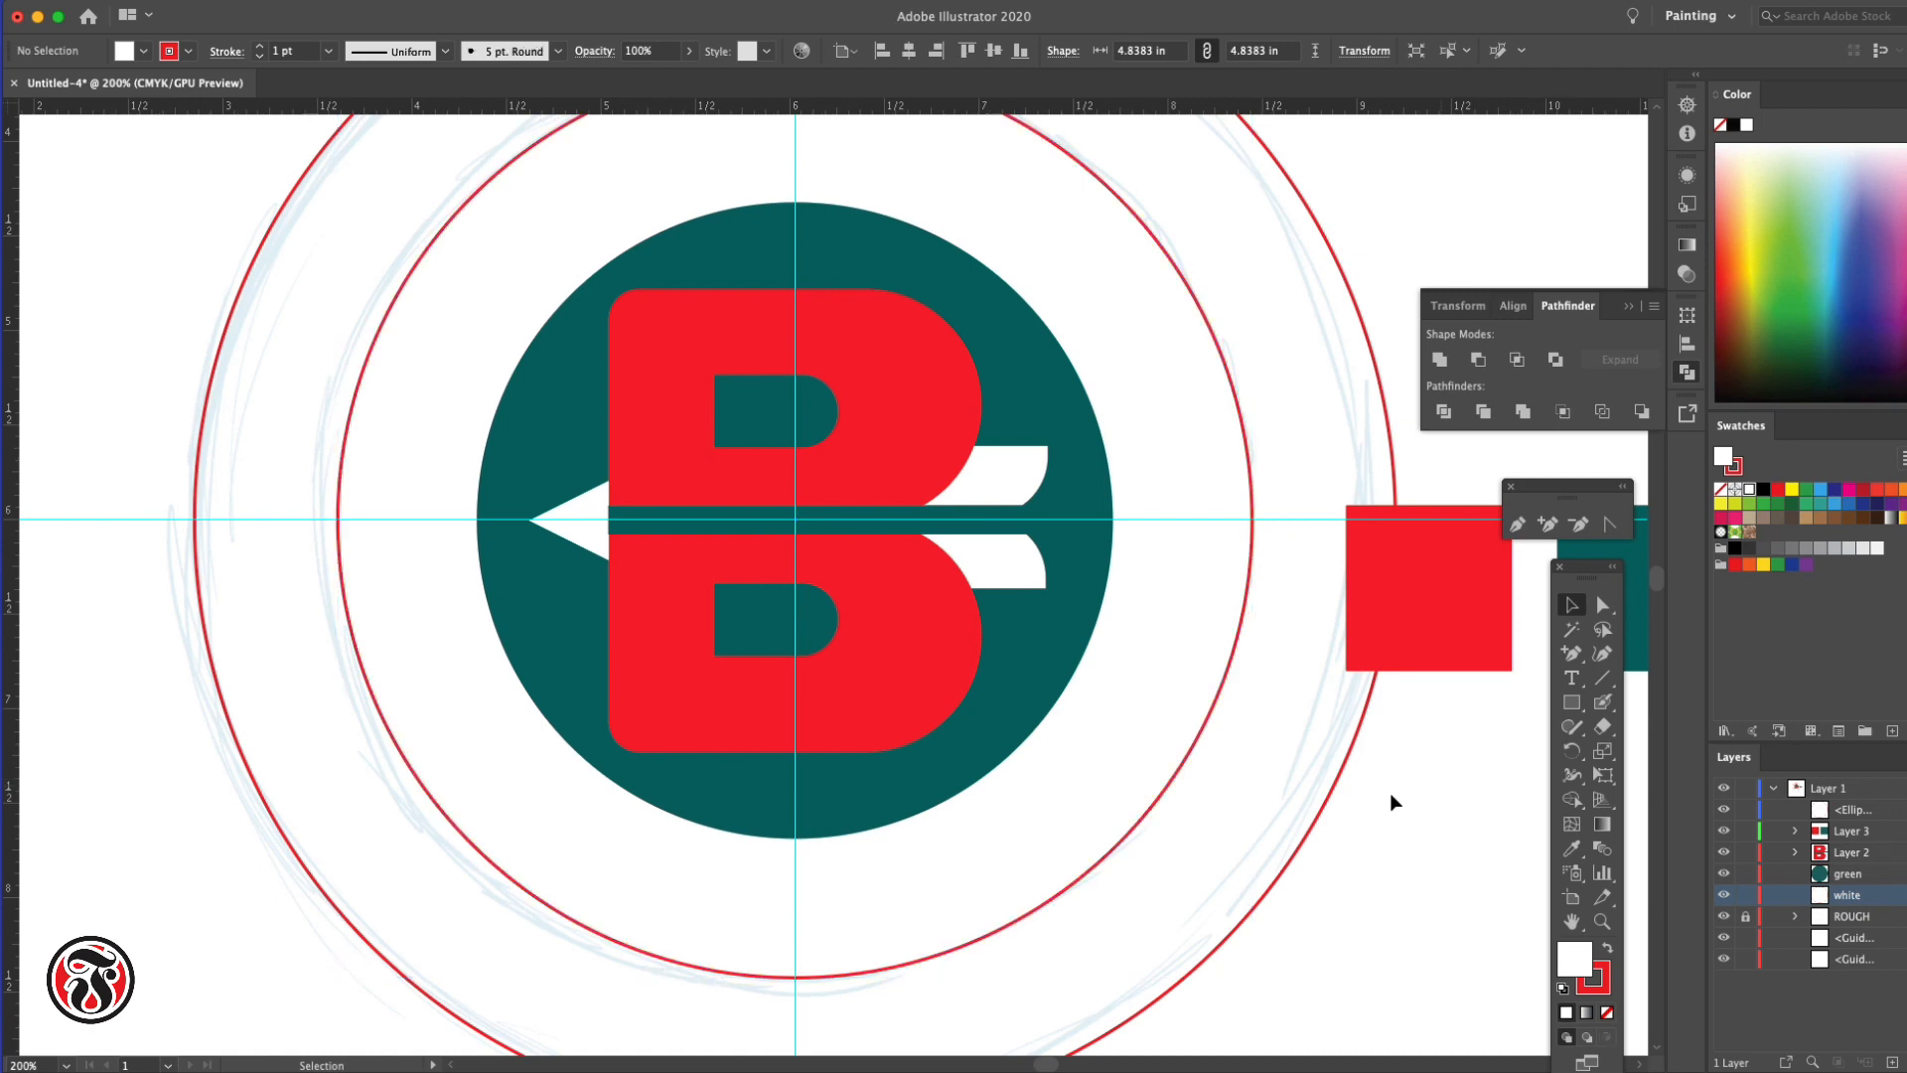
Swap the outer circle's red stroke to a red fill and restack it directly beneath the white circle, above the ROUGH layer
click(1329, 801)
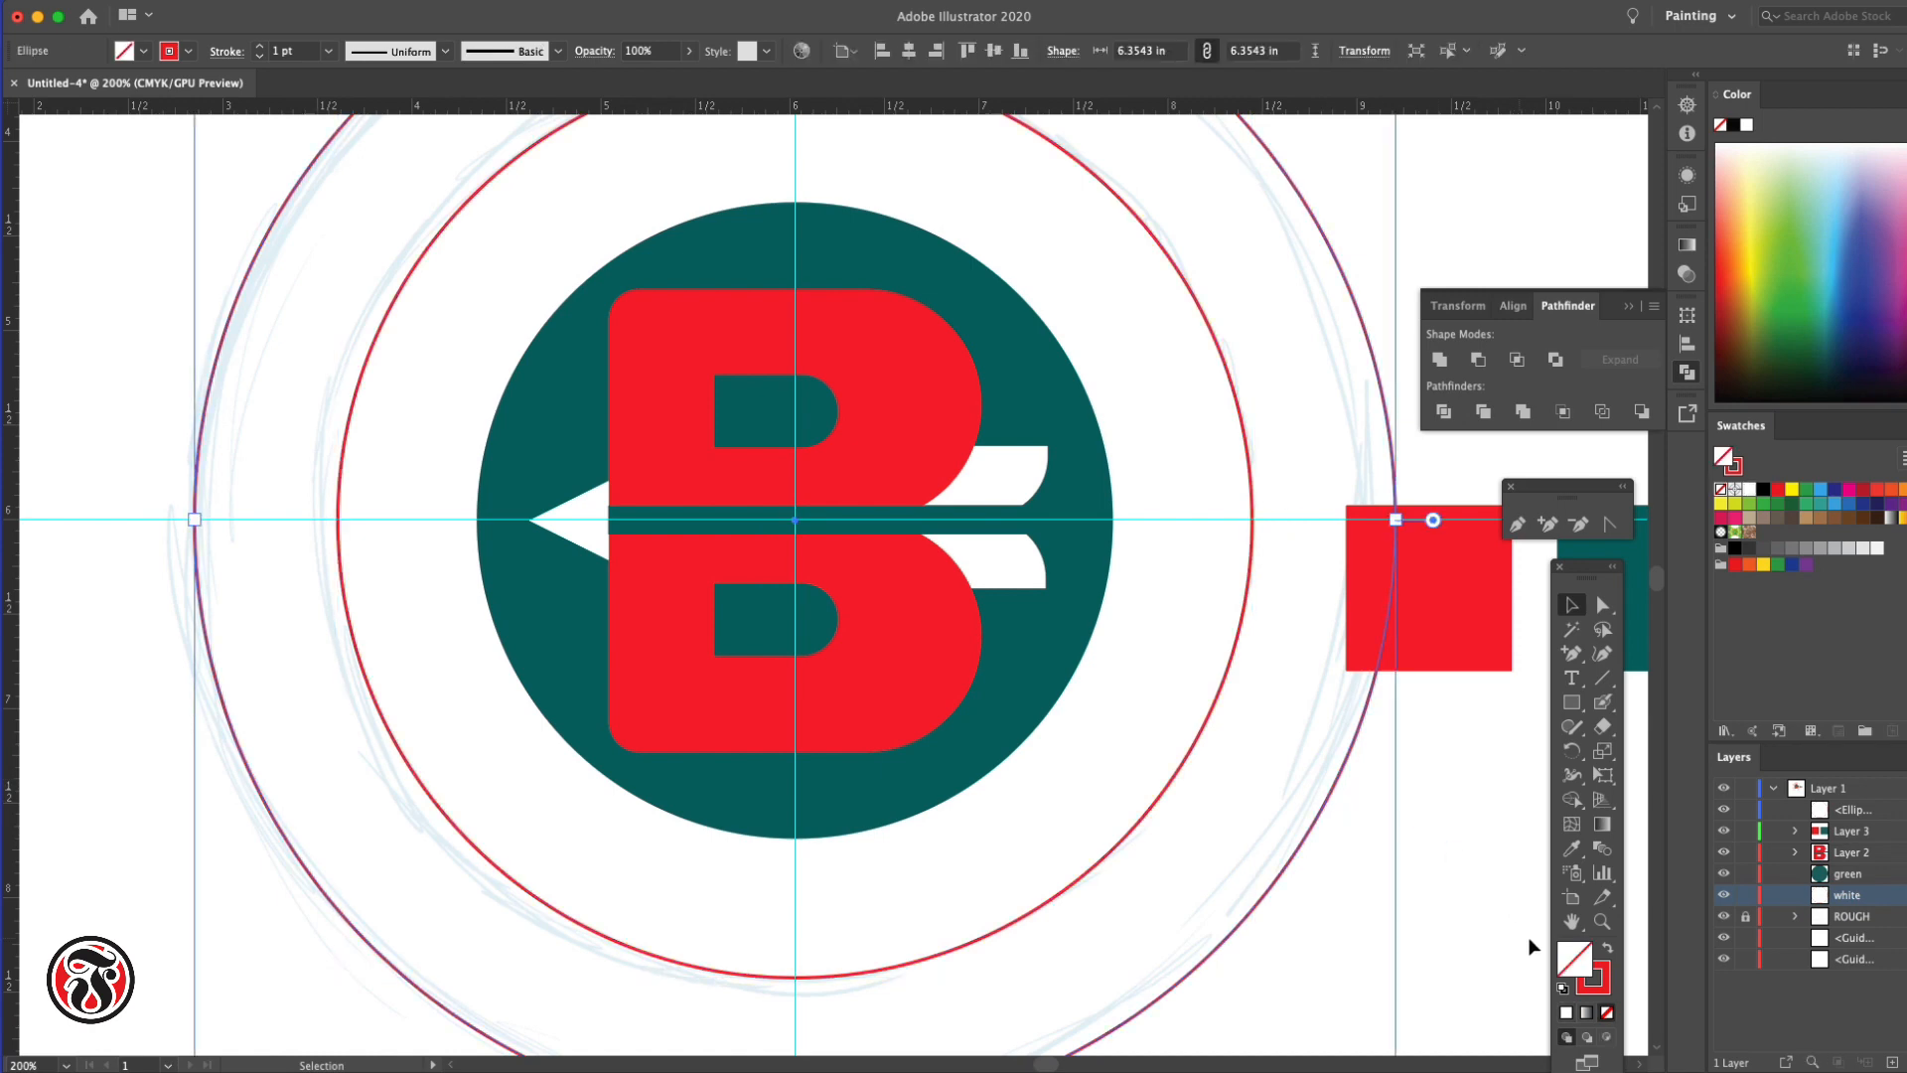
click(1605, 950)
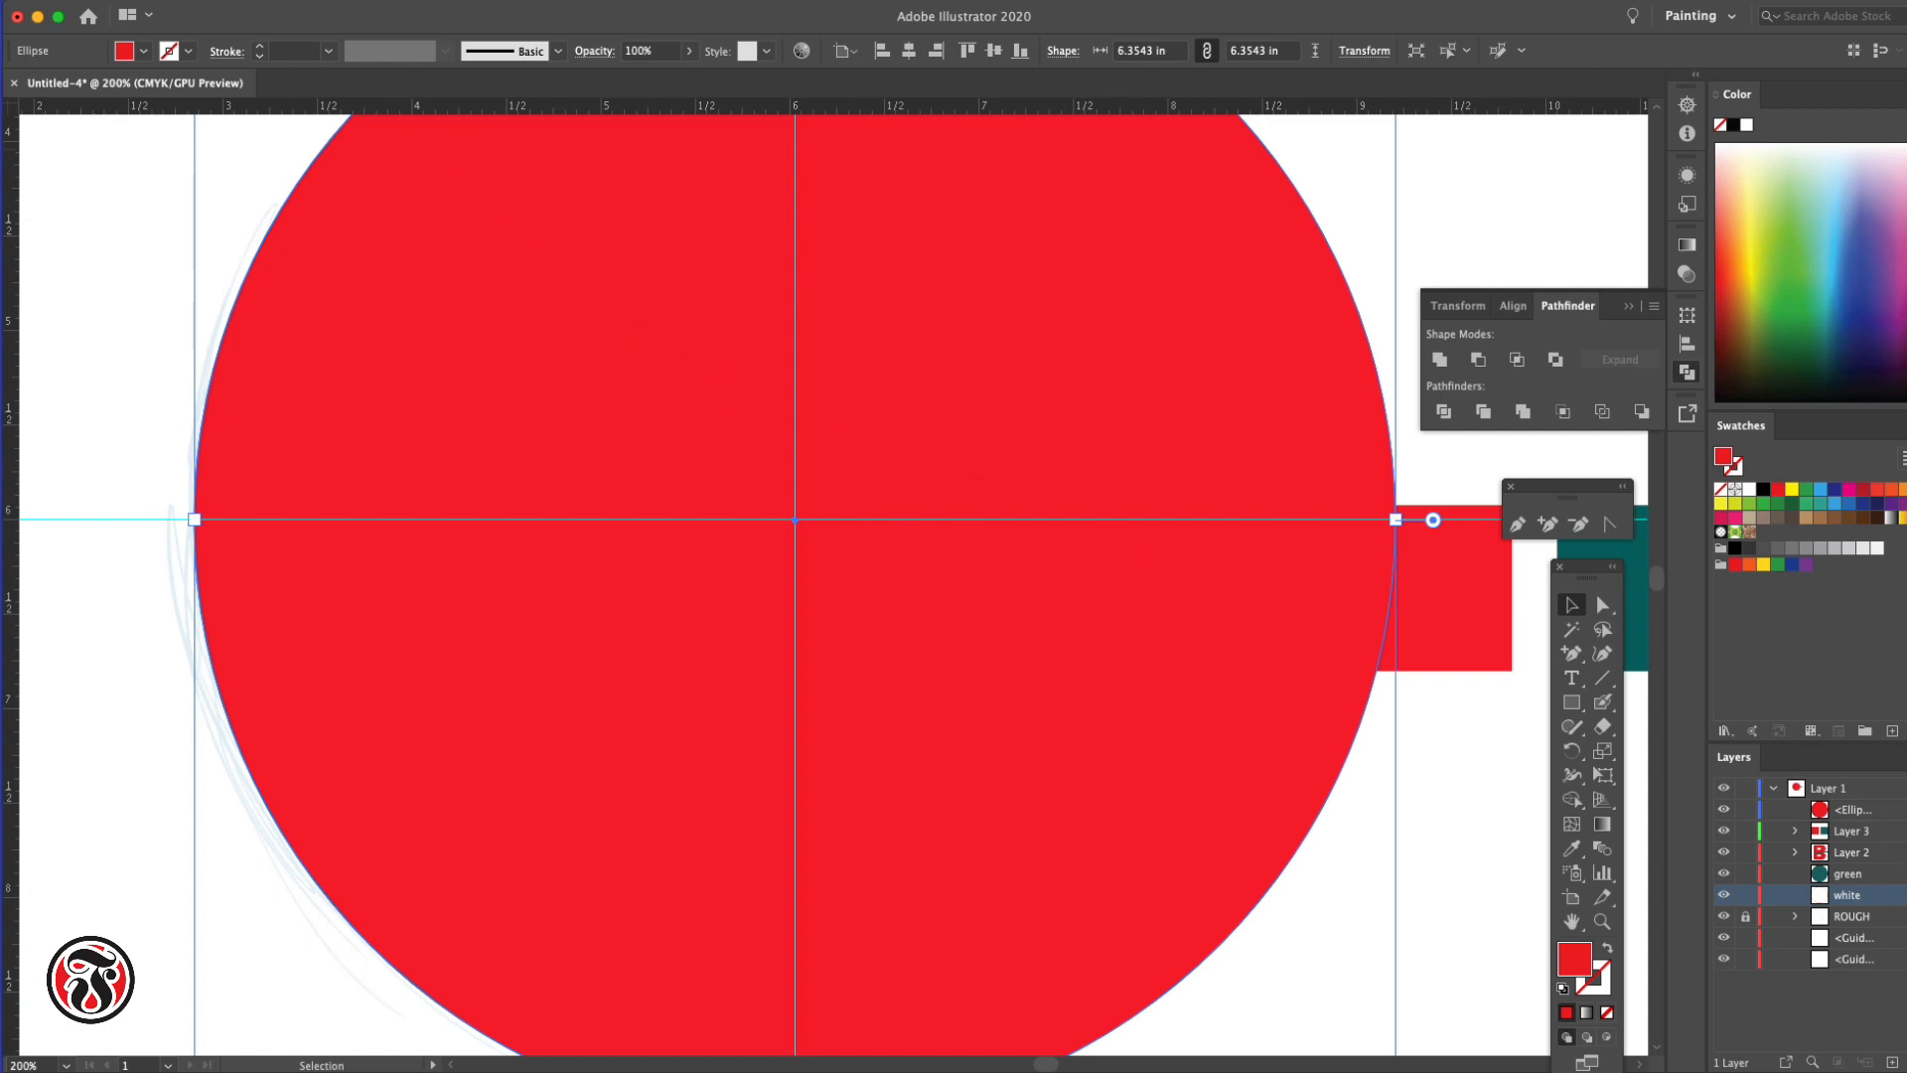
click(250, 2)
mouse_move(303, 31)
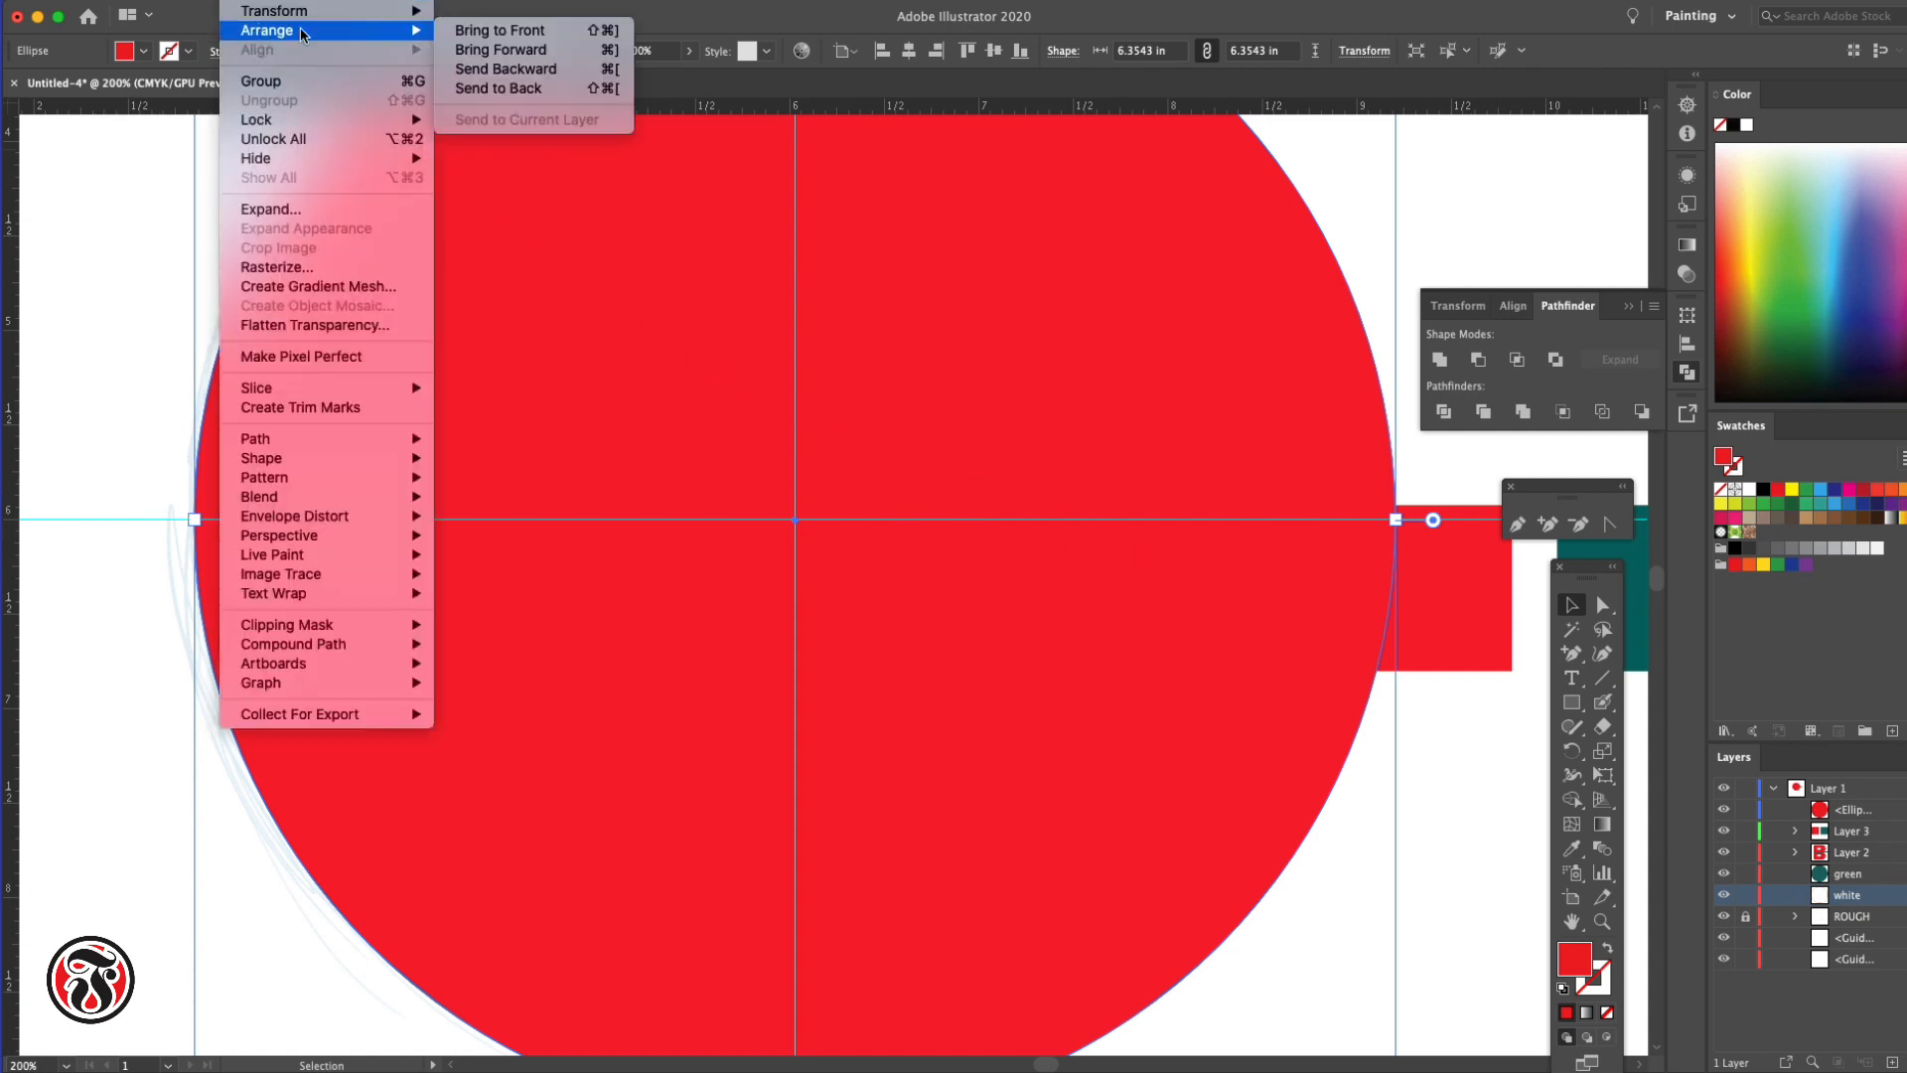
click(517, 91)
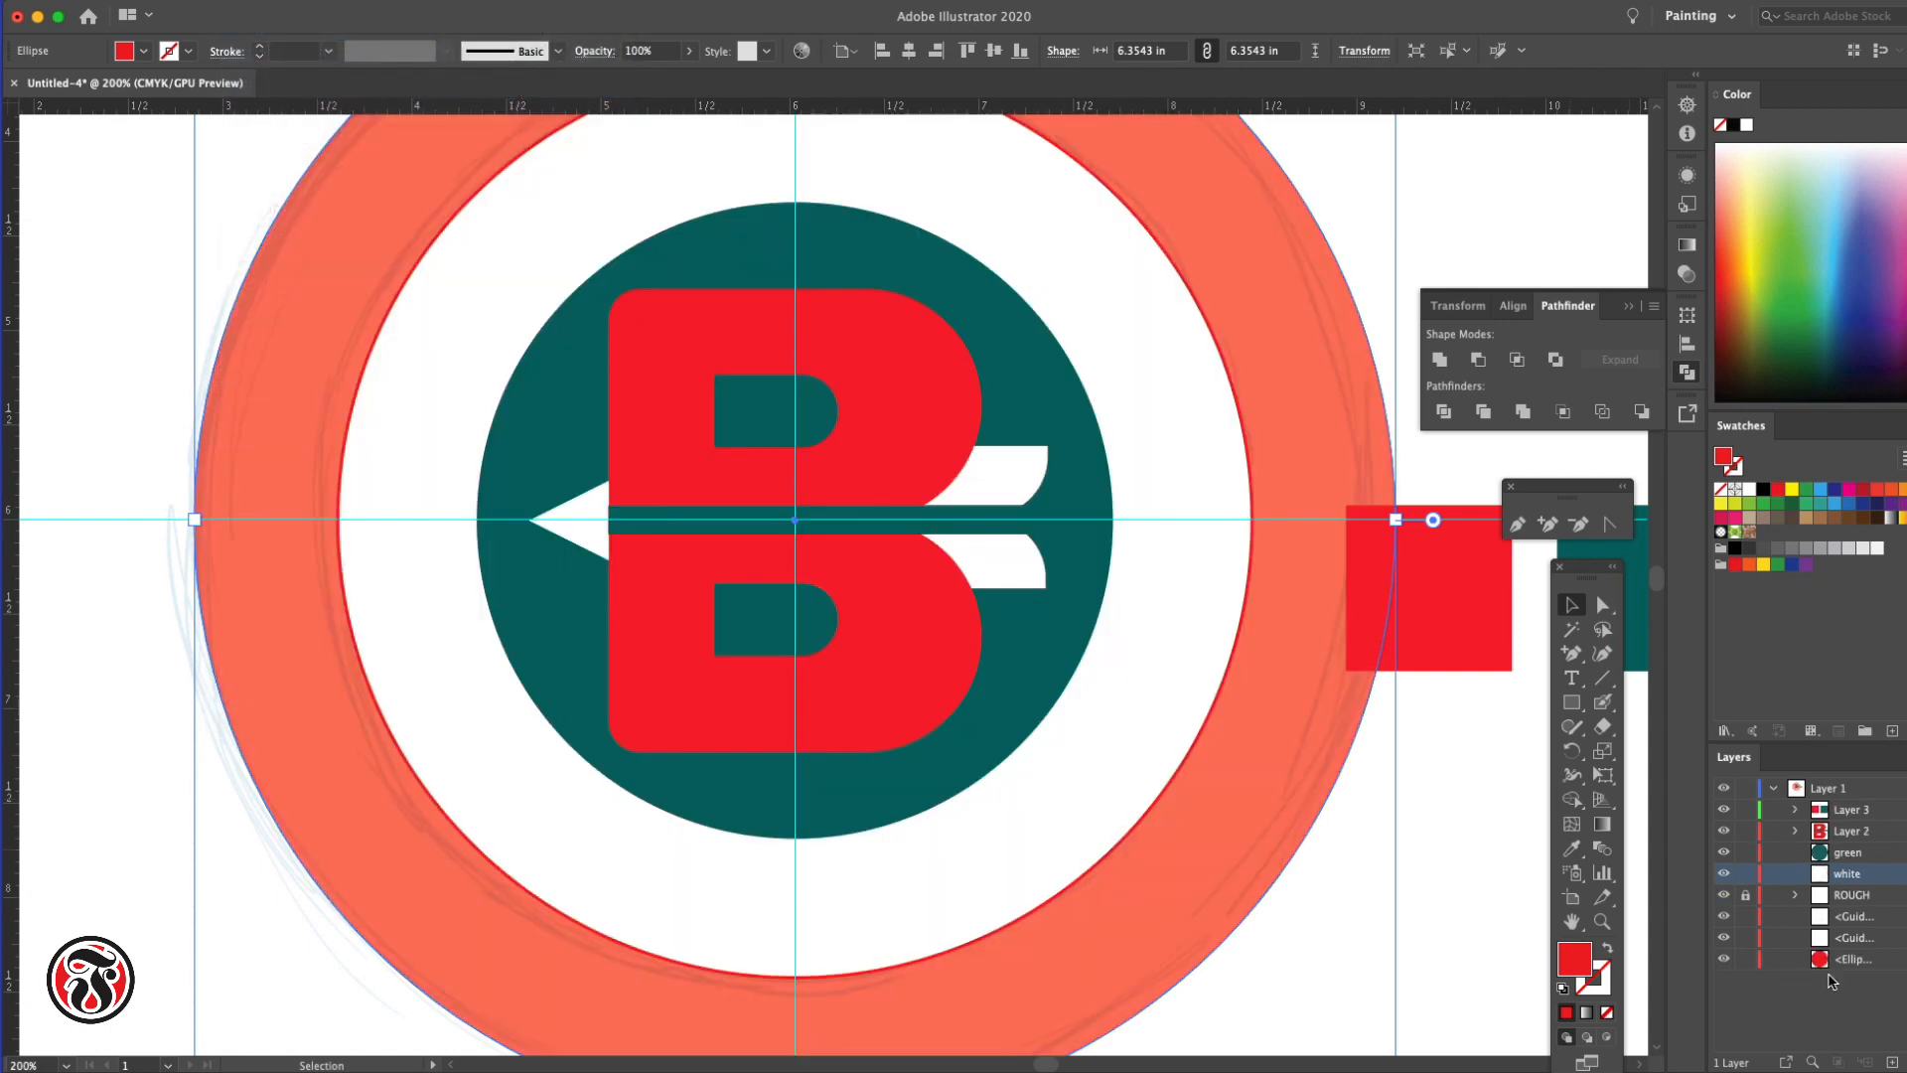
click(1884, 965)
drag(1882, 966, 1857, 884)
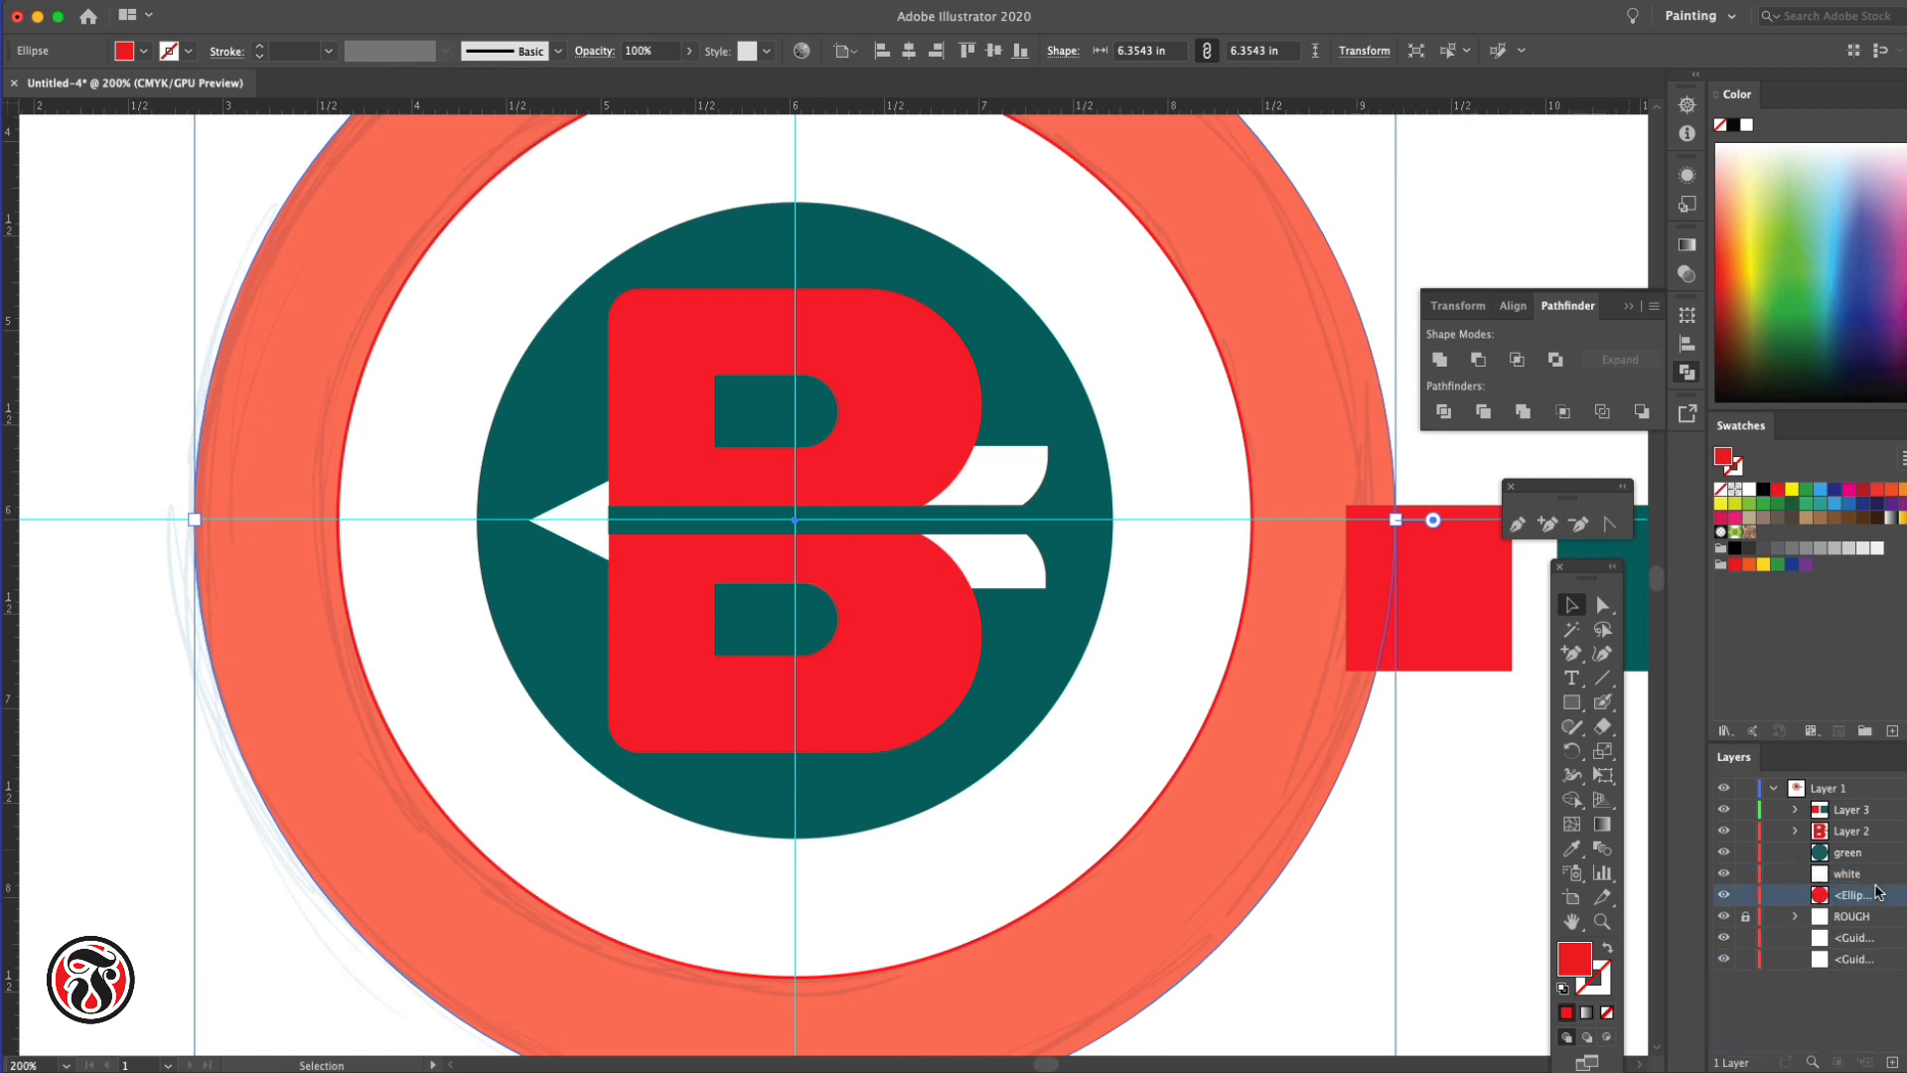
click(1432, 880)
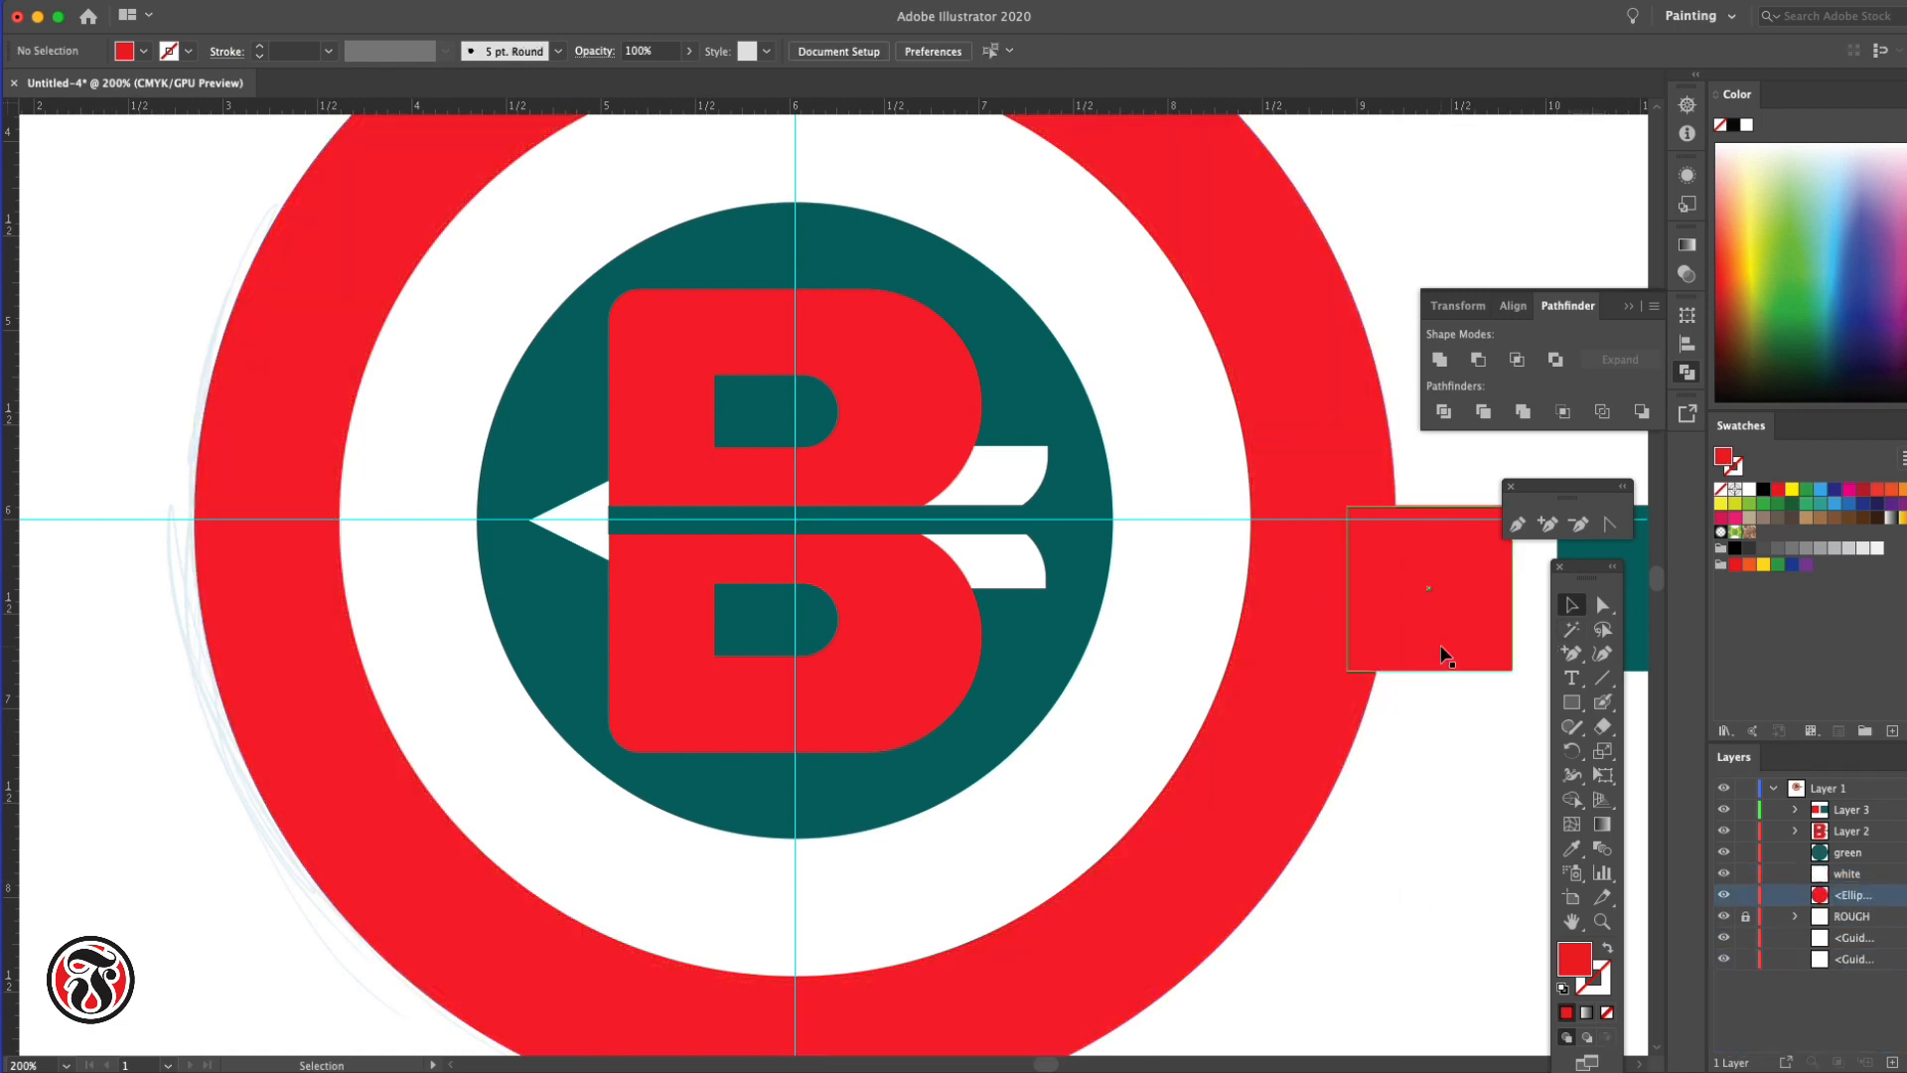
Move the red and teal colour sample squares sideways, clear of the outer red circle
mouse_move(1445, 655)
mouse_down()
mouse_move(1494, 646)
mouse_move(1418, 665)
mouse_up()
click(1452, 866)
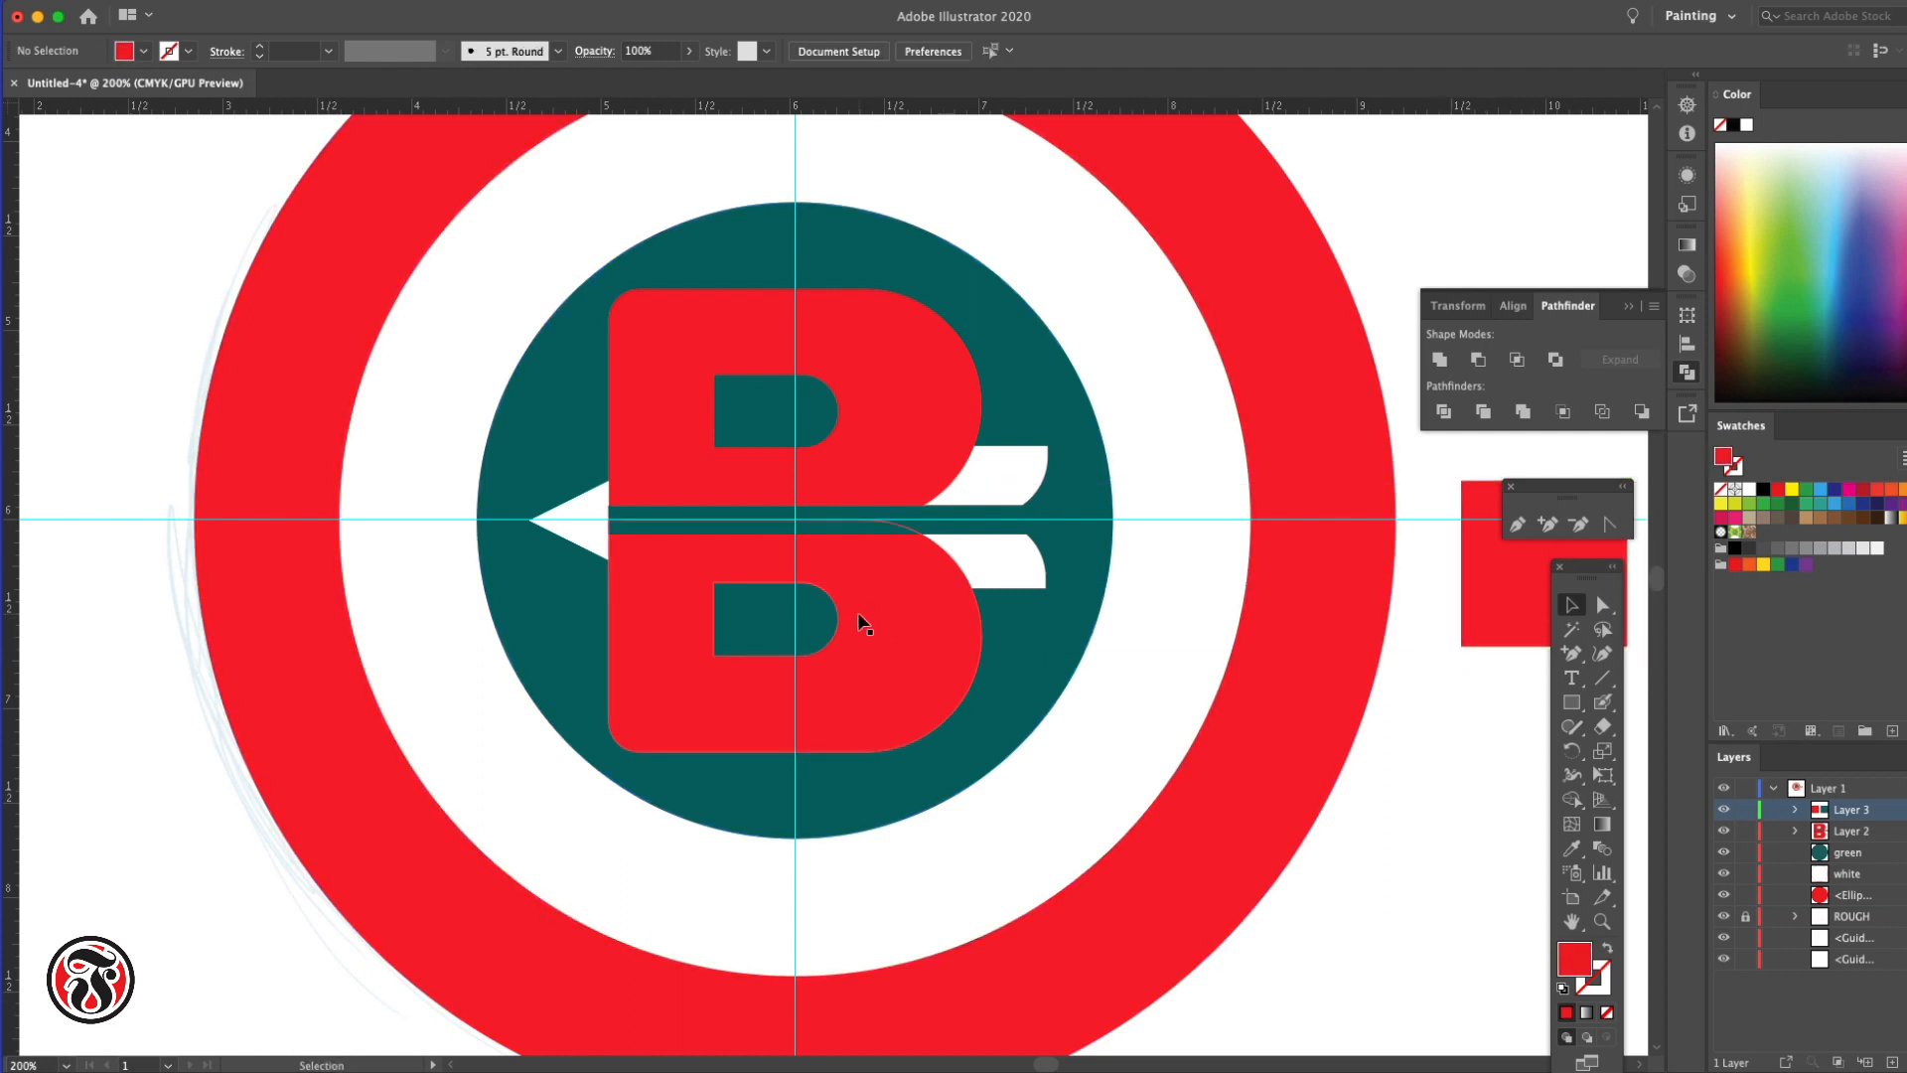
click(772, 627)
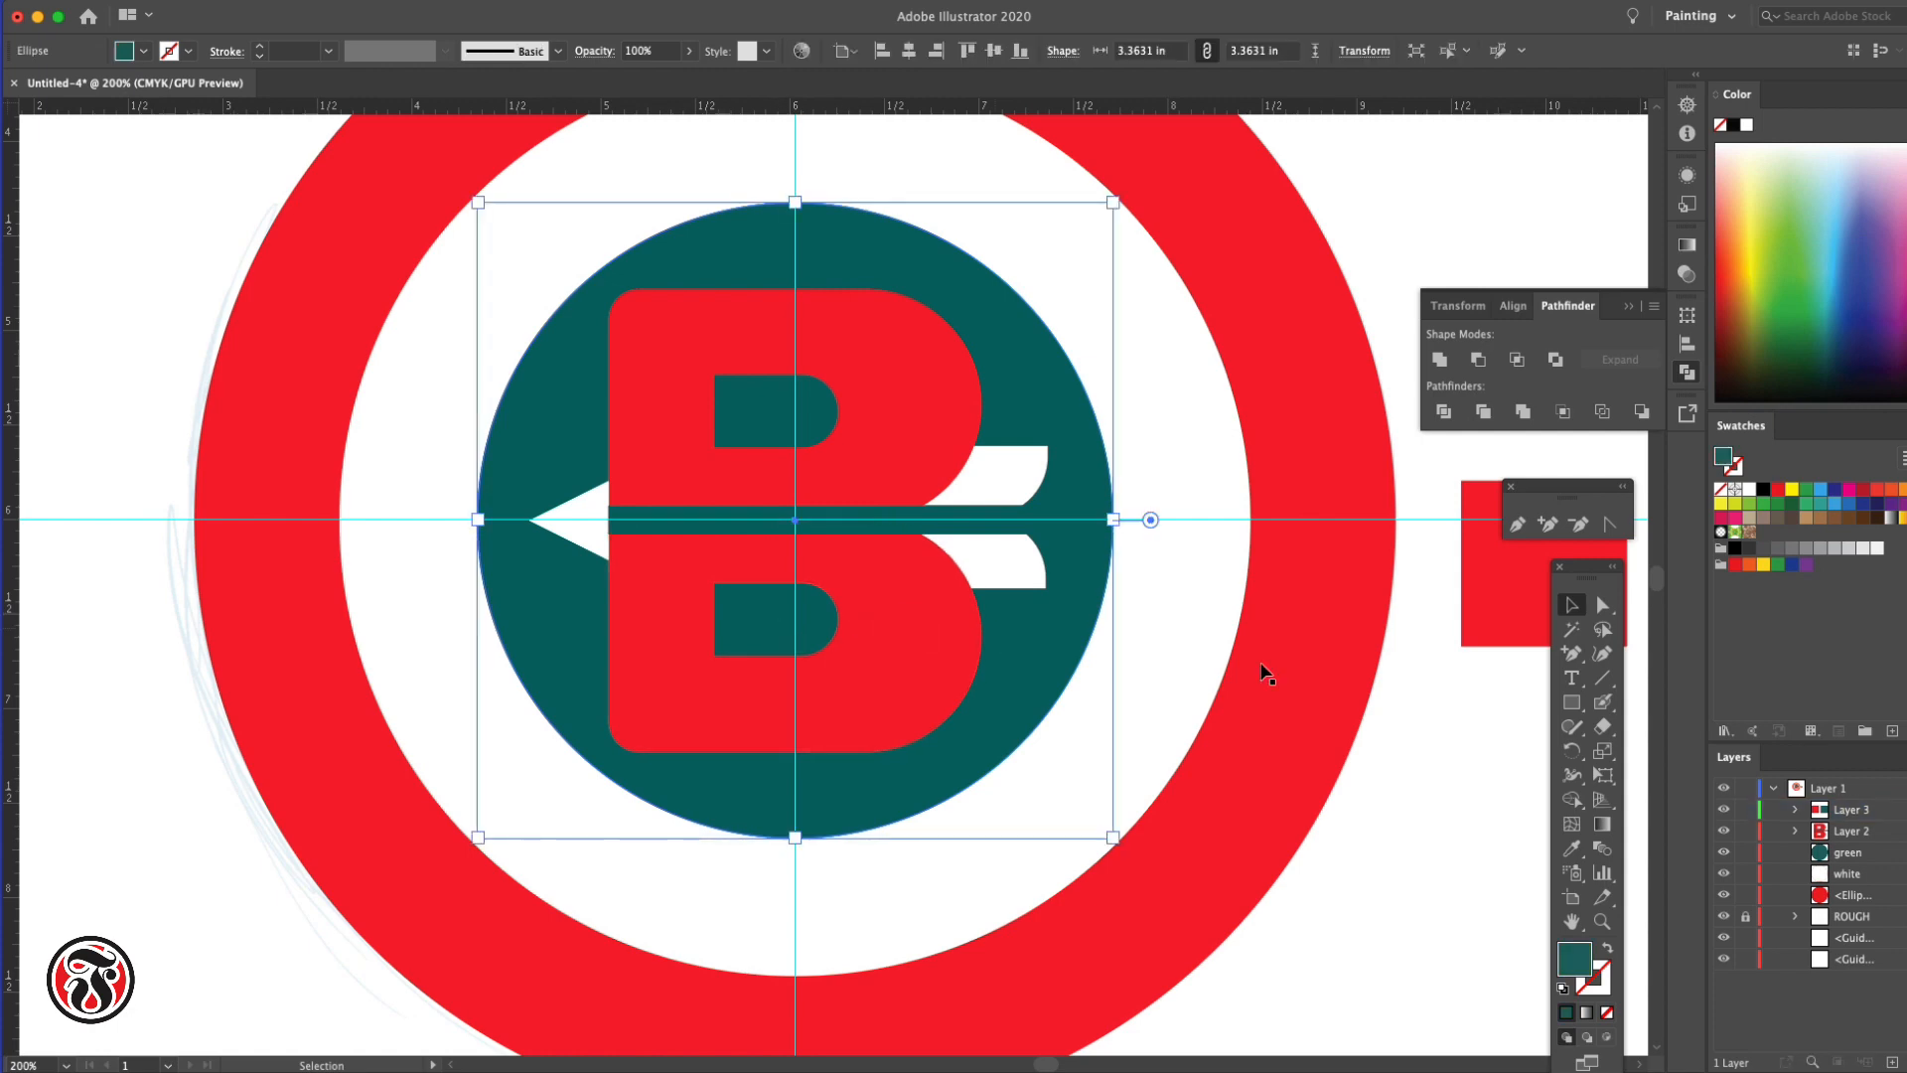
click(1422, 745)
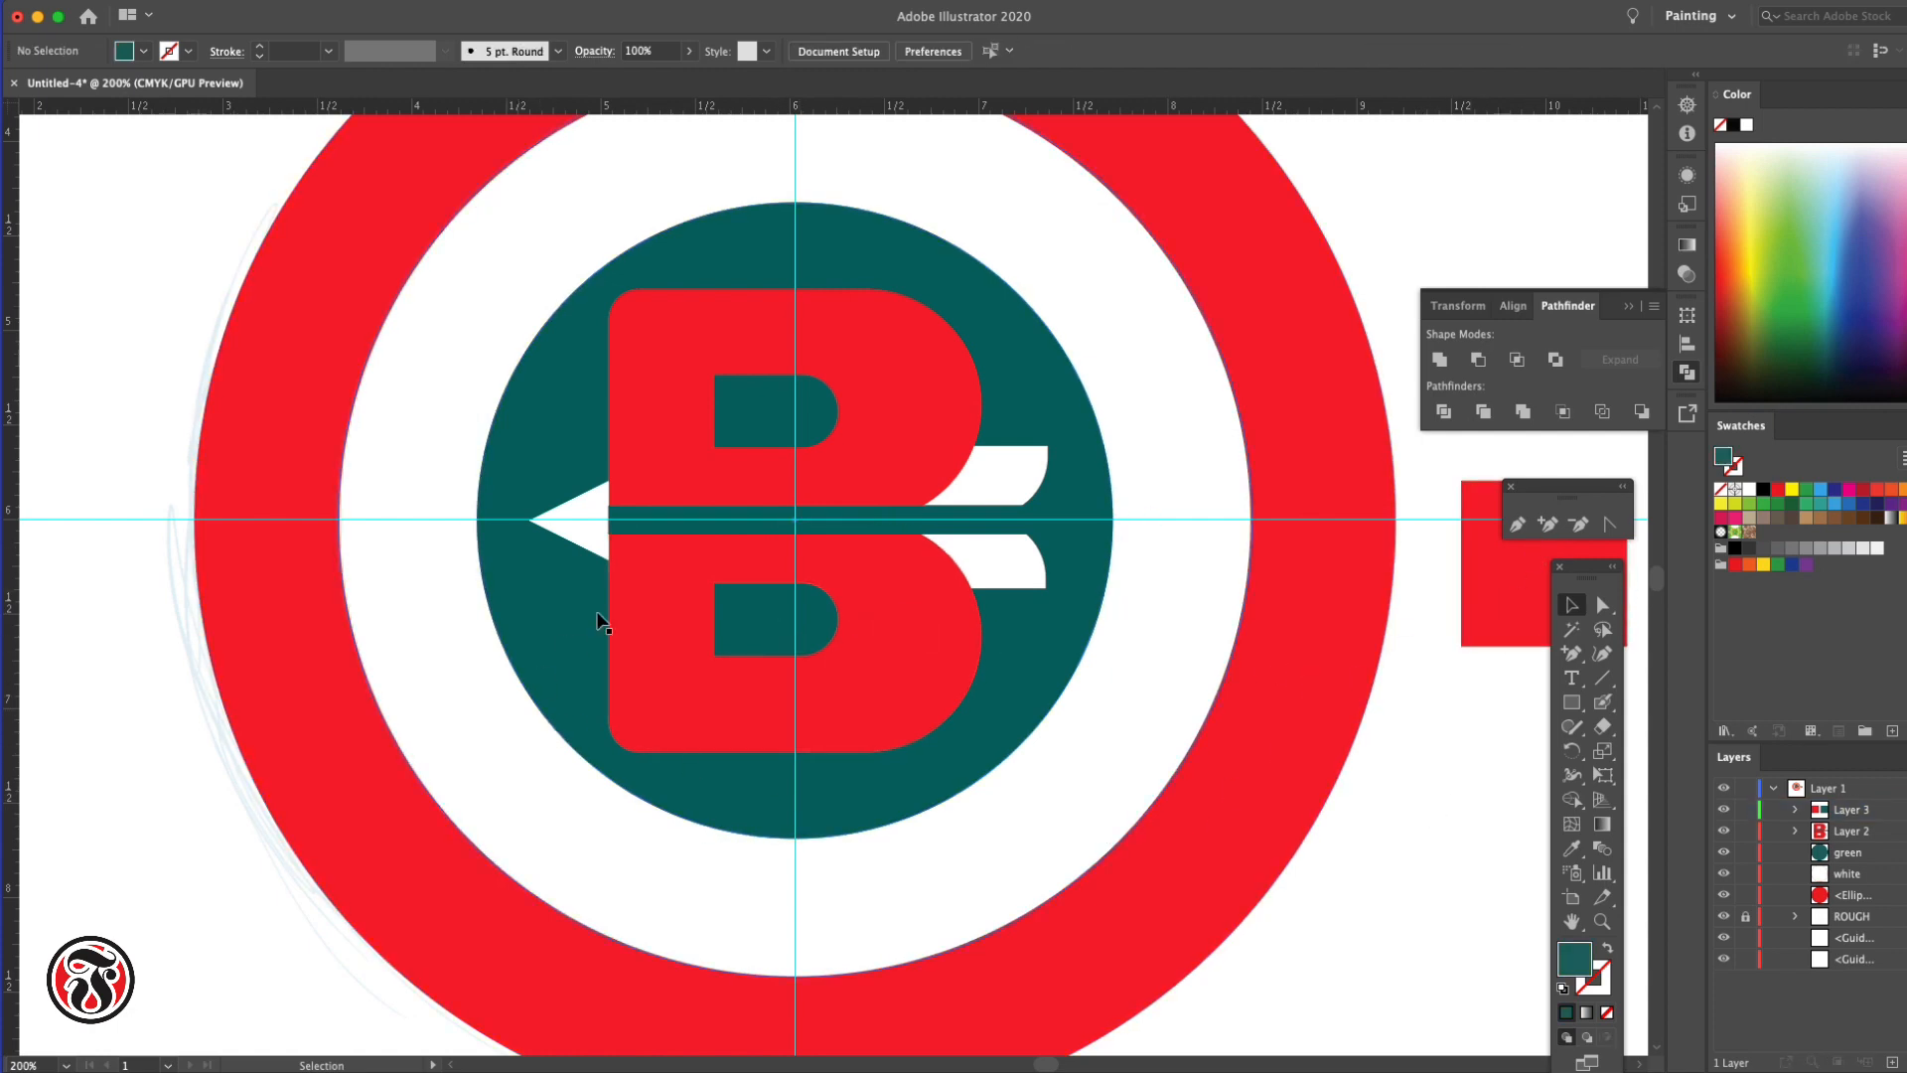
click(590, 535)
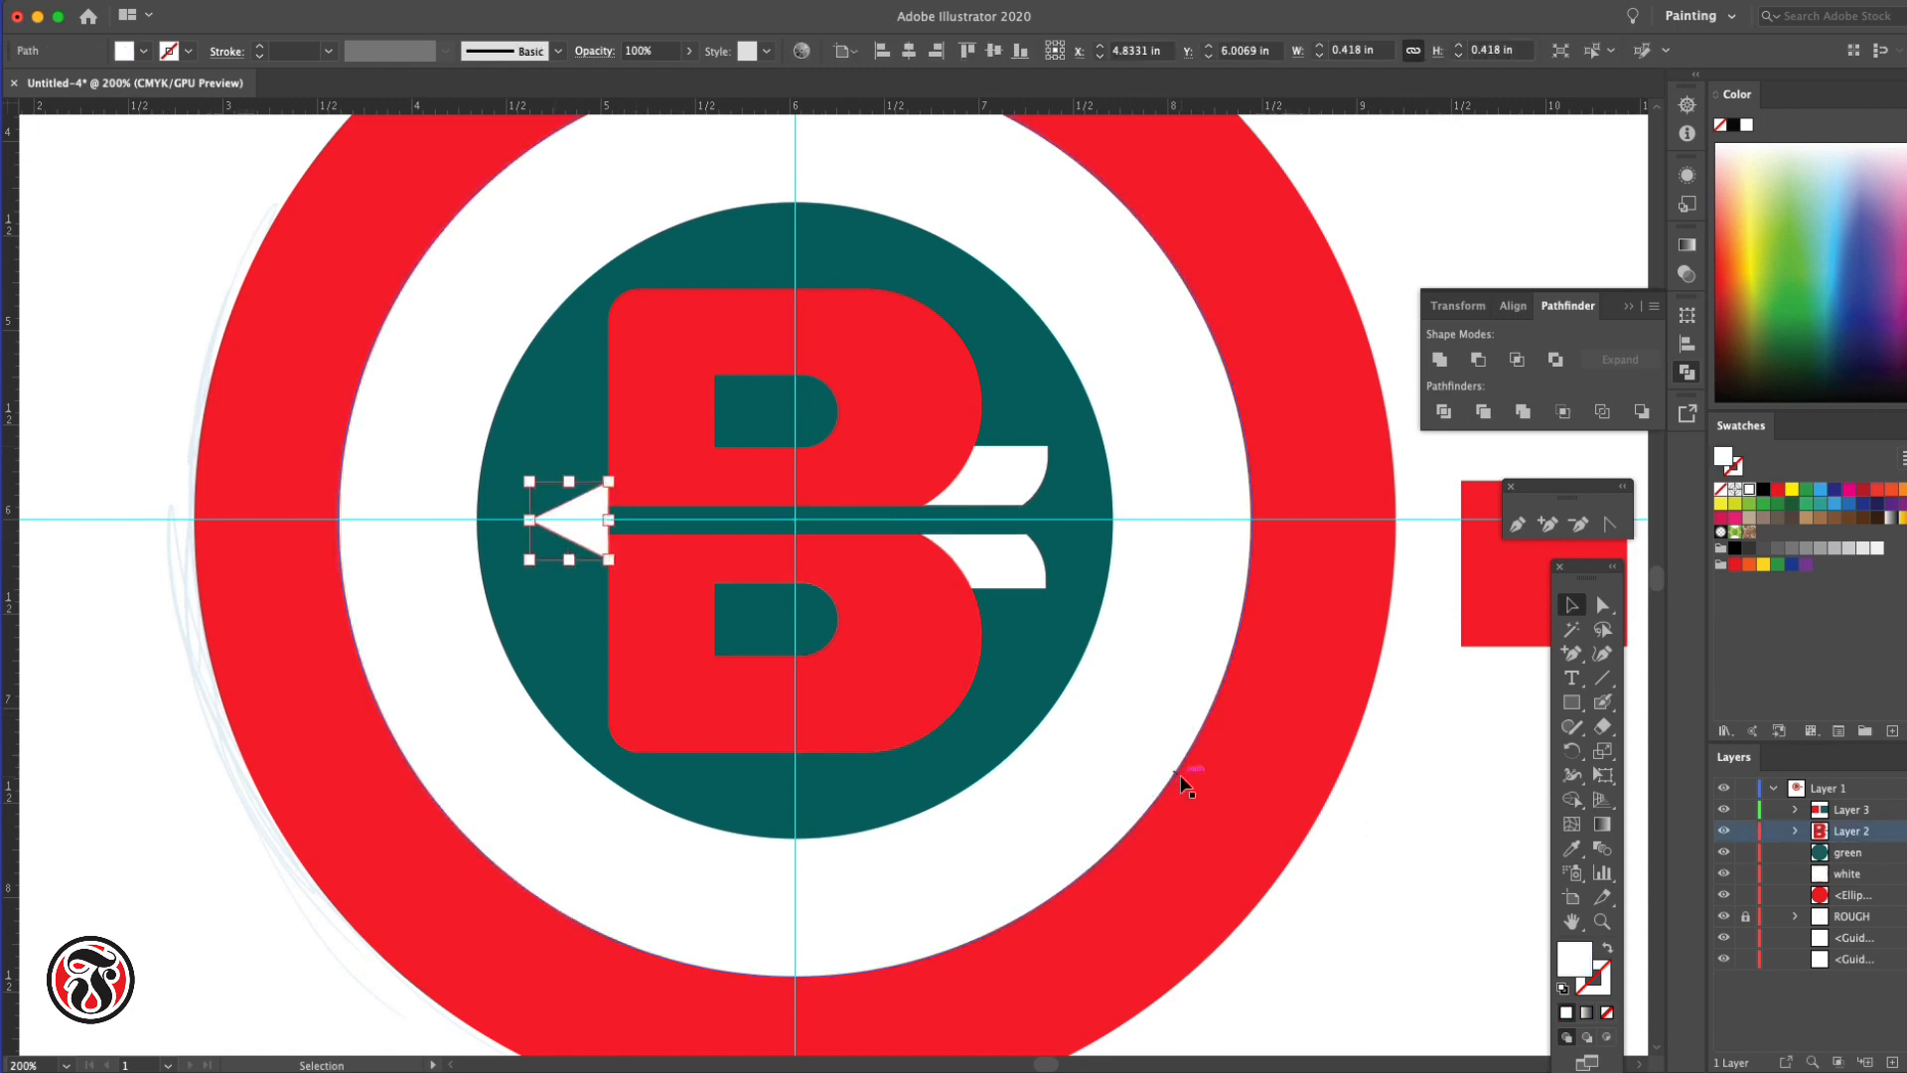
Turn off Smart Guides with the whole artboard in view
key(super+minus)
key(super+minus)
key(super+minus)
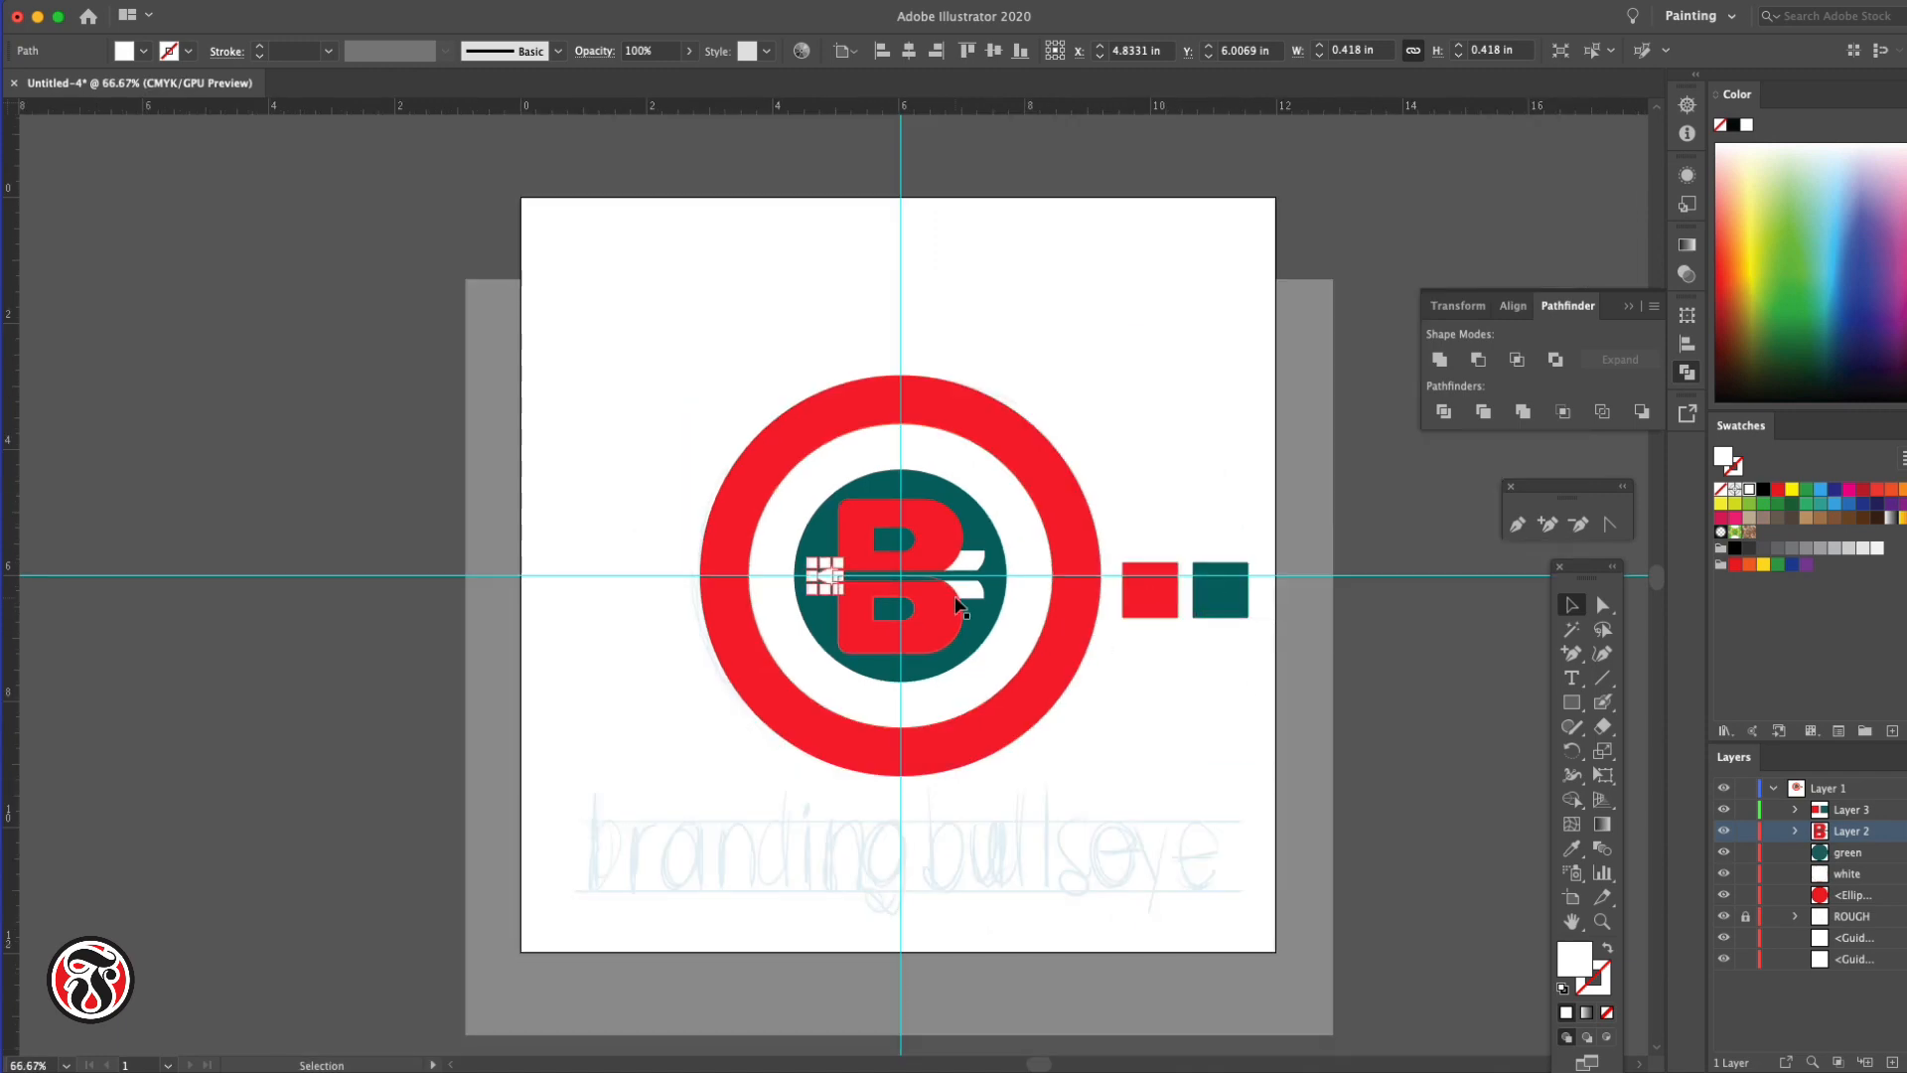
click(483, 8)
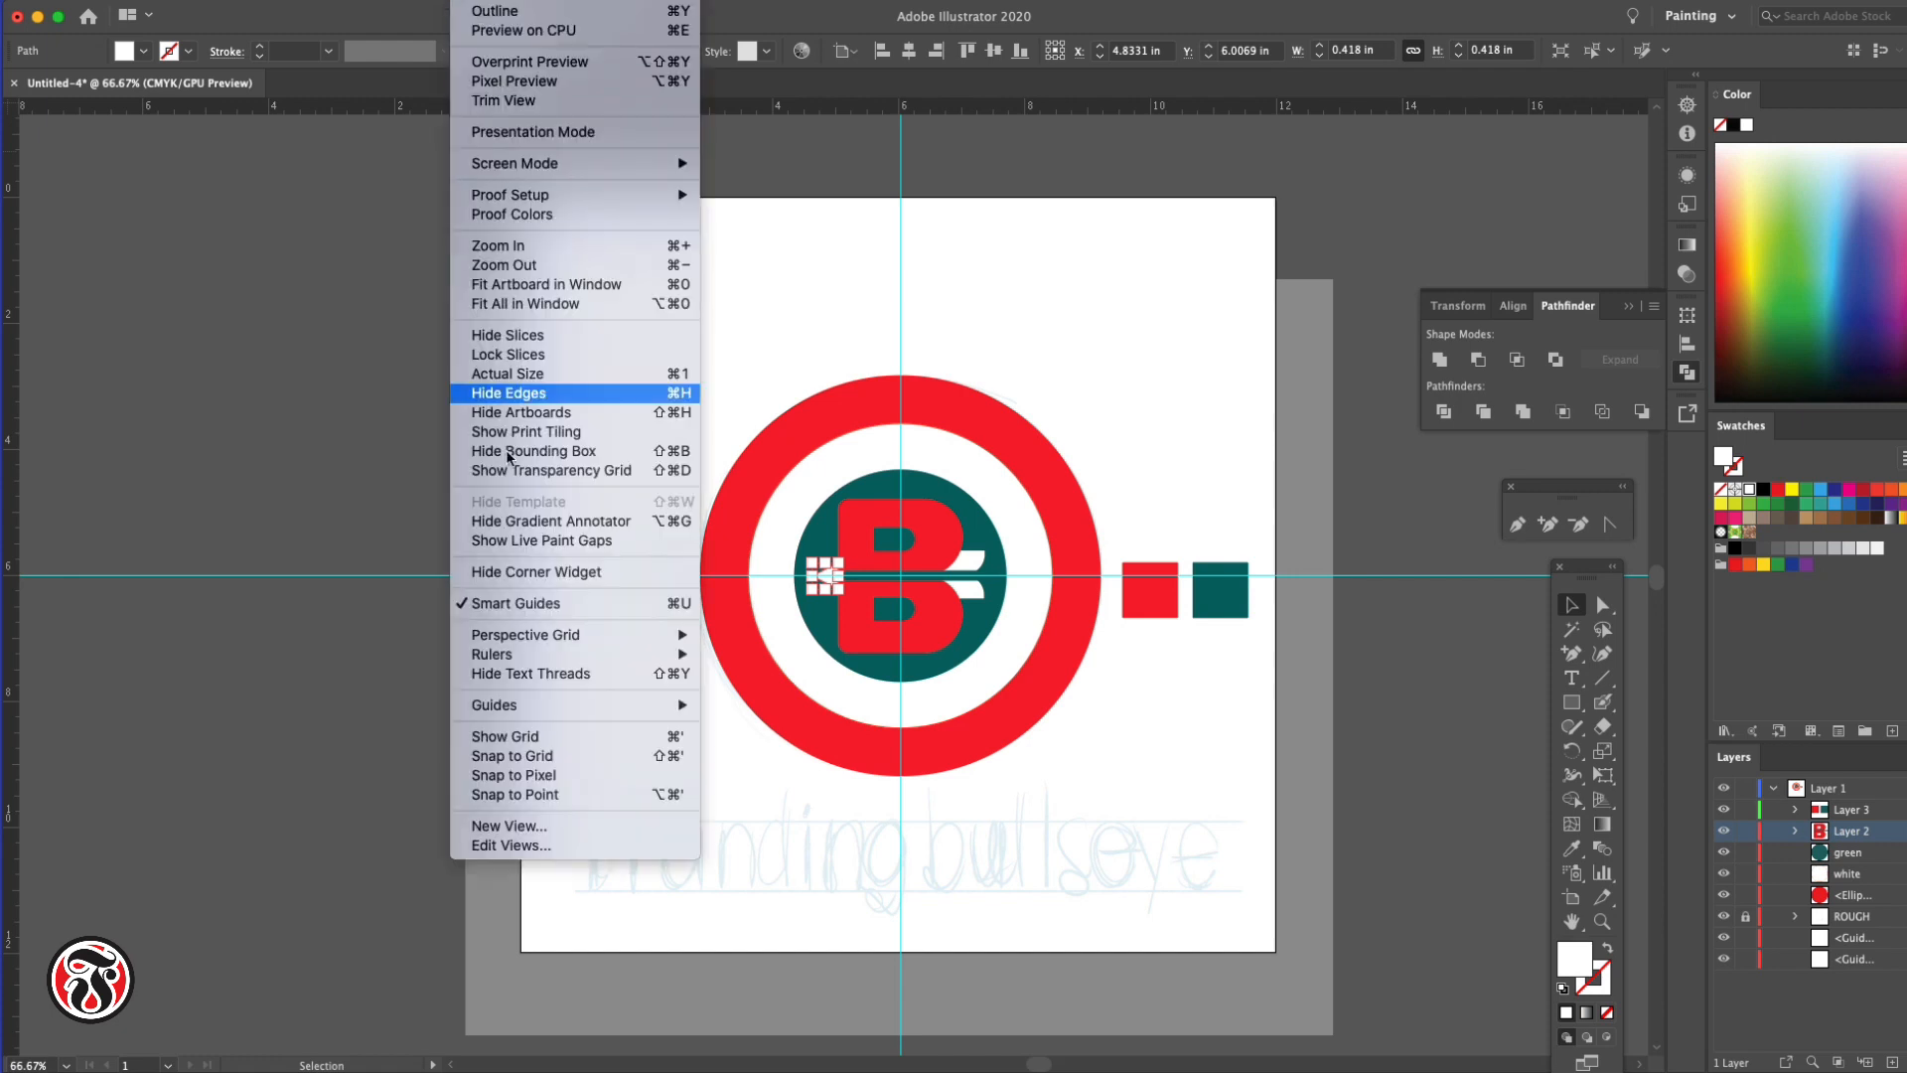
mouse_move(527, 642)
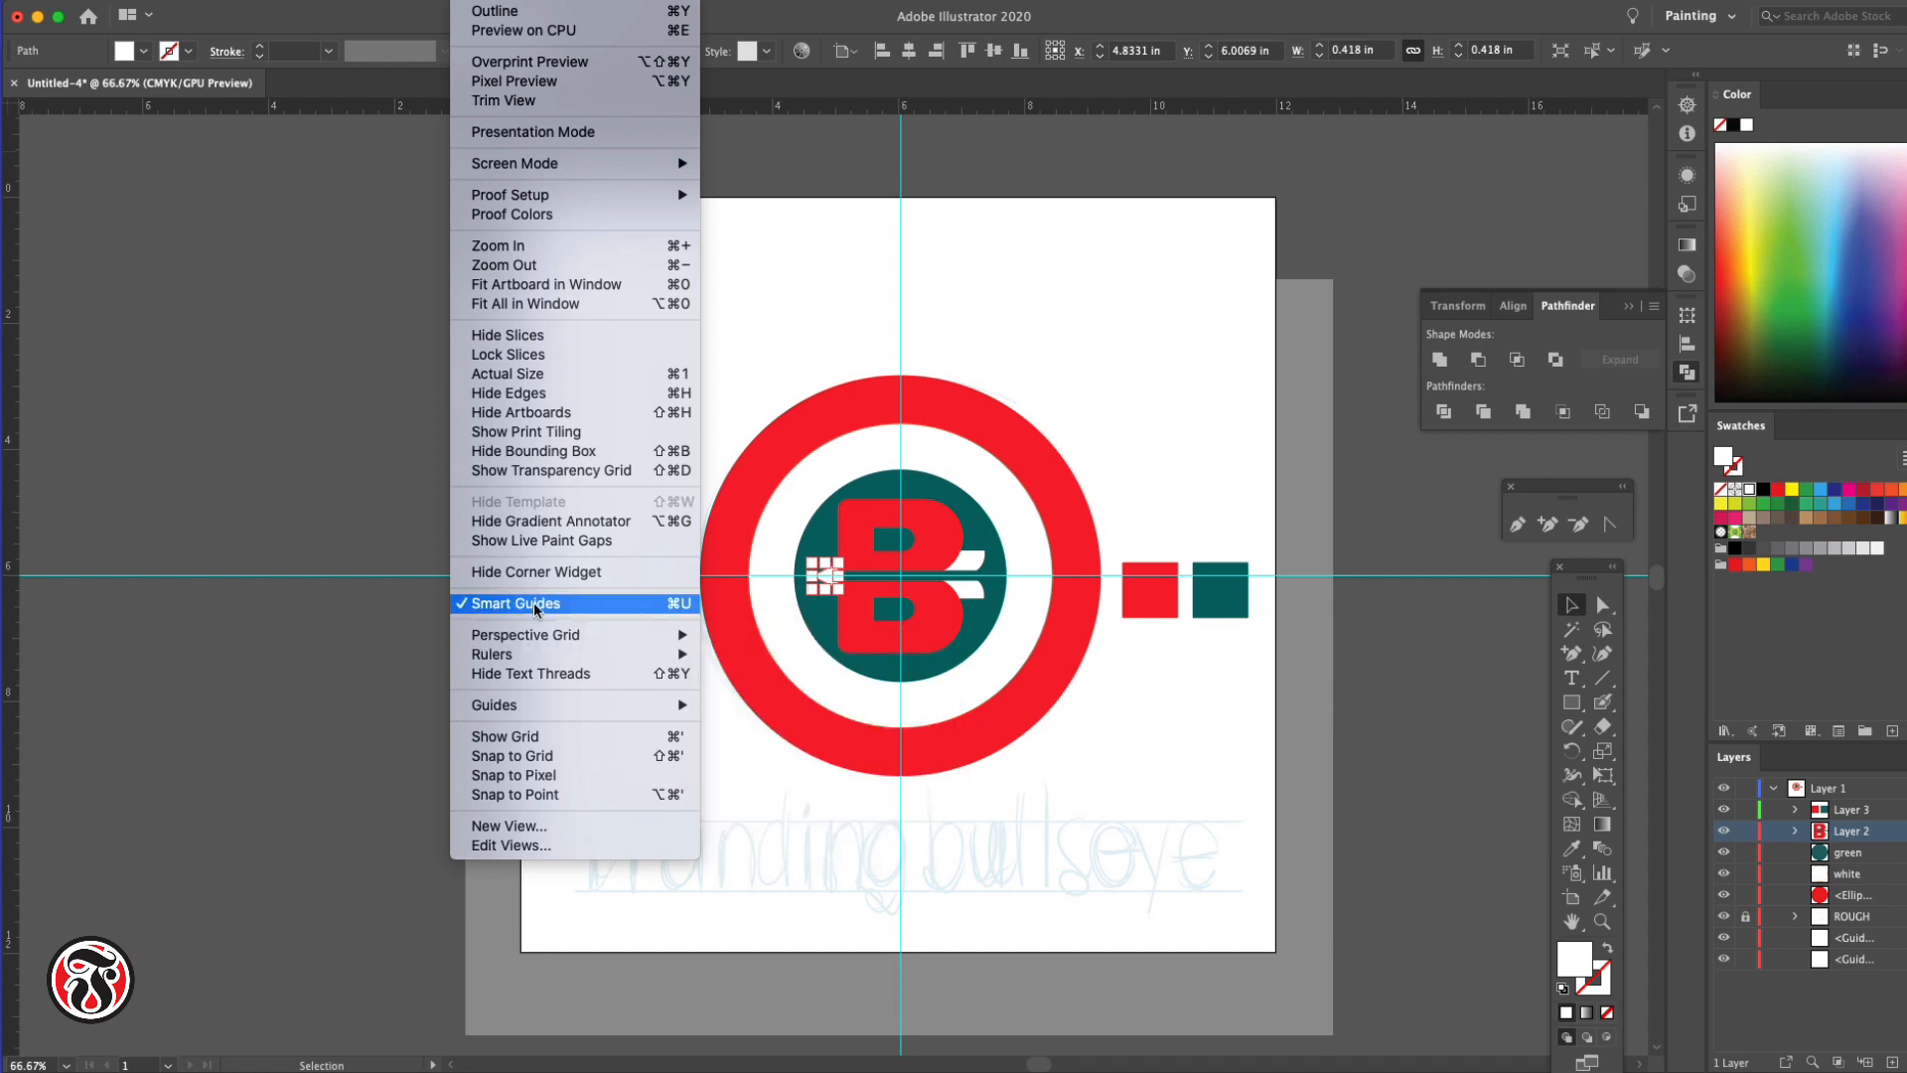
click(534, 603)
Deselect the arrowhead and hide the ruler guides crossing the artboard
click(516, 2)
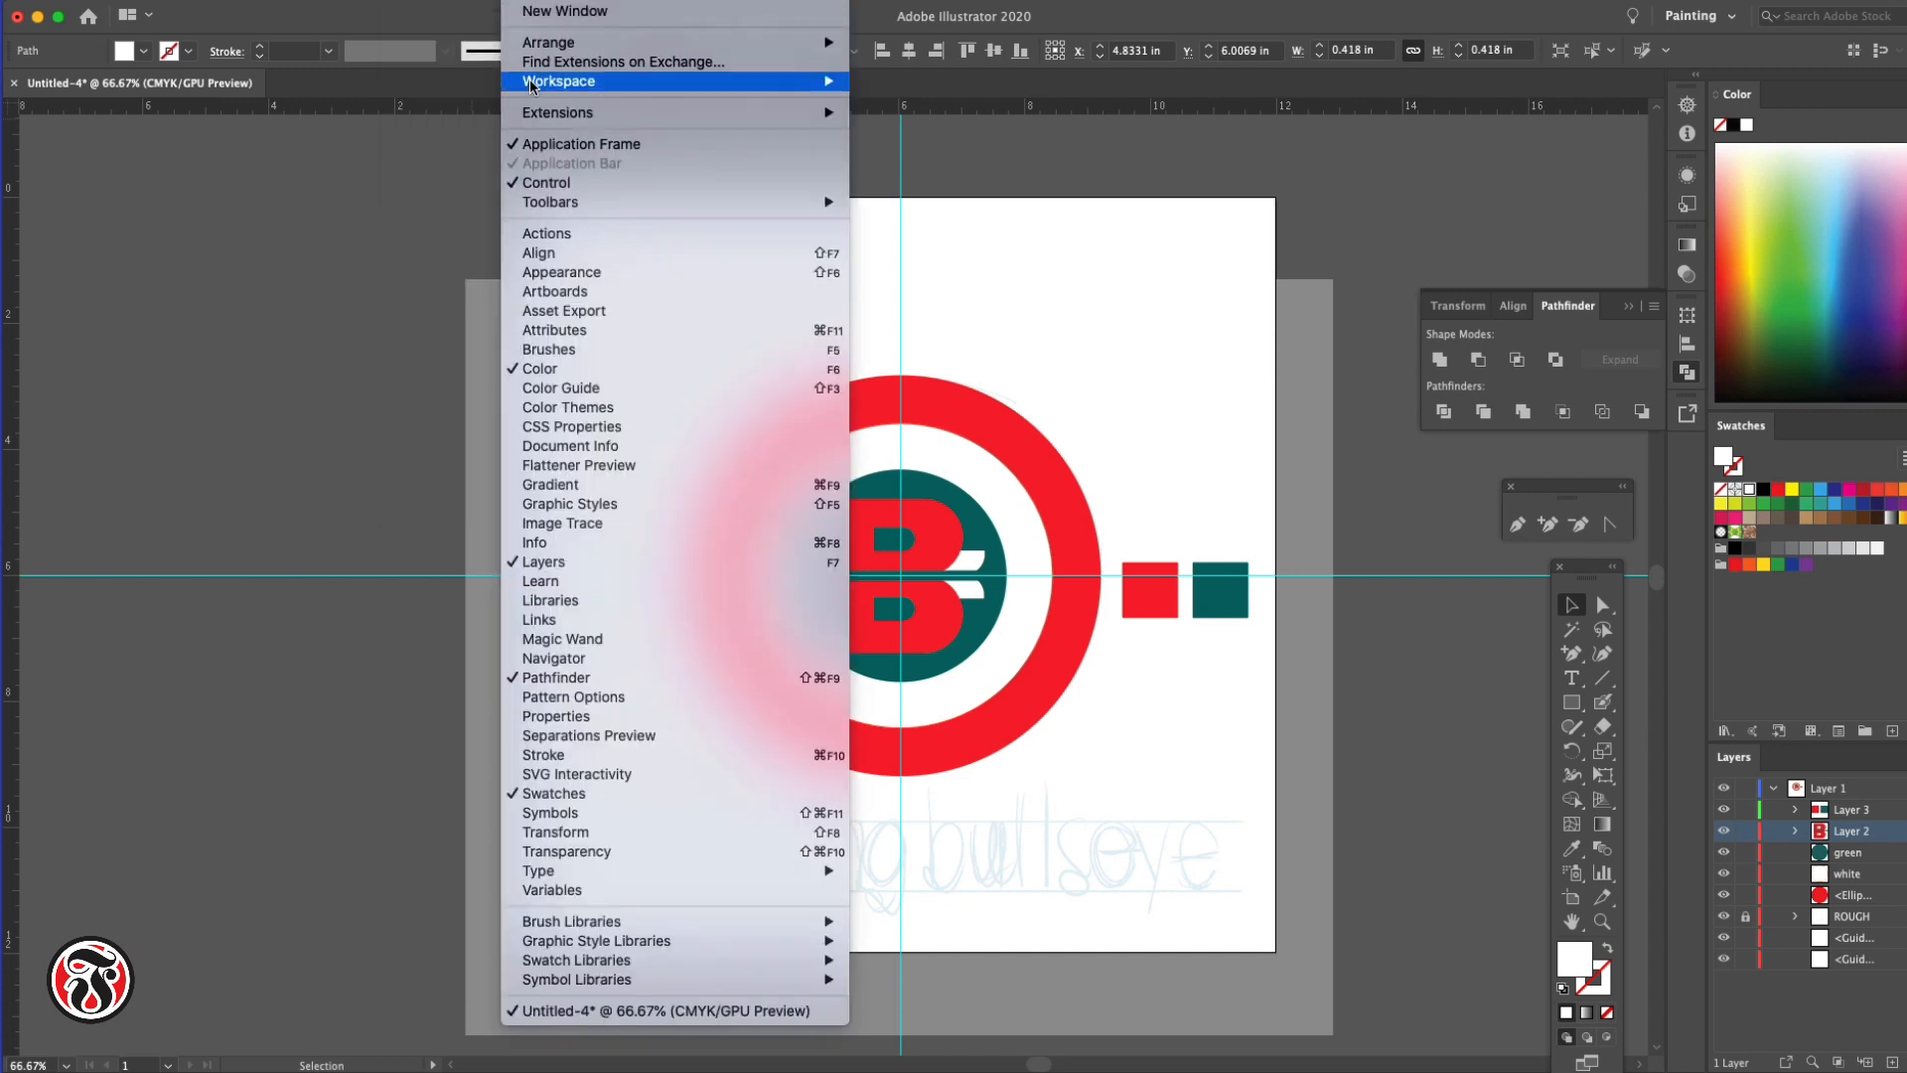
mouse_move(476, 2)
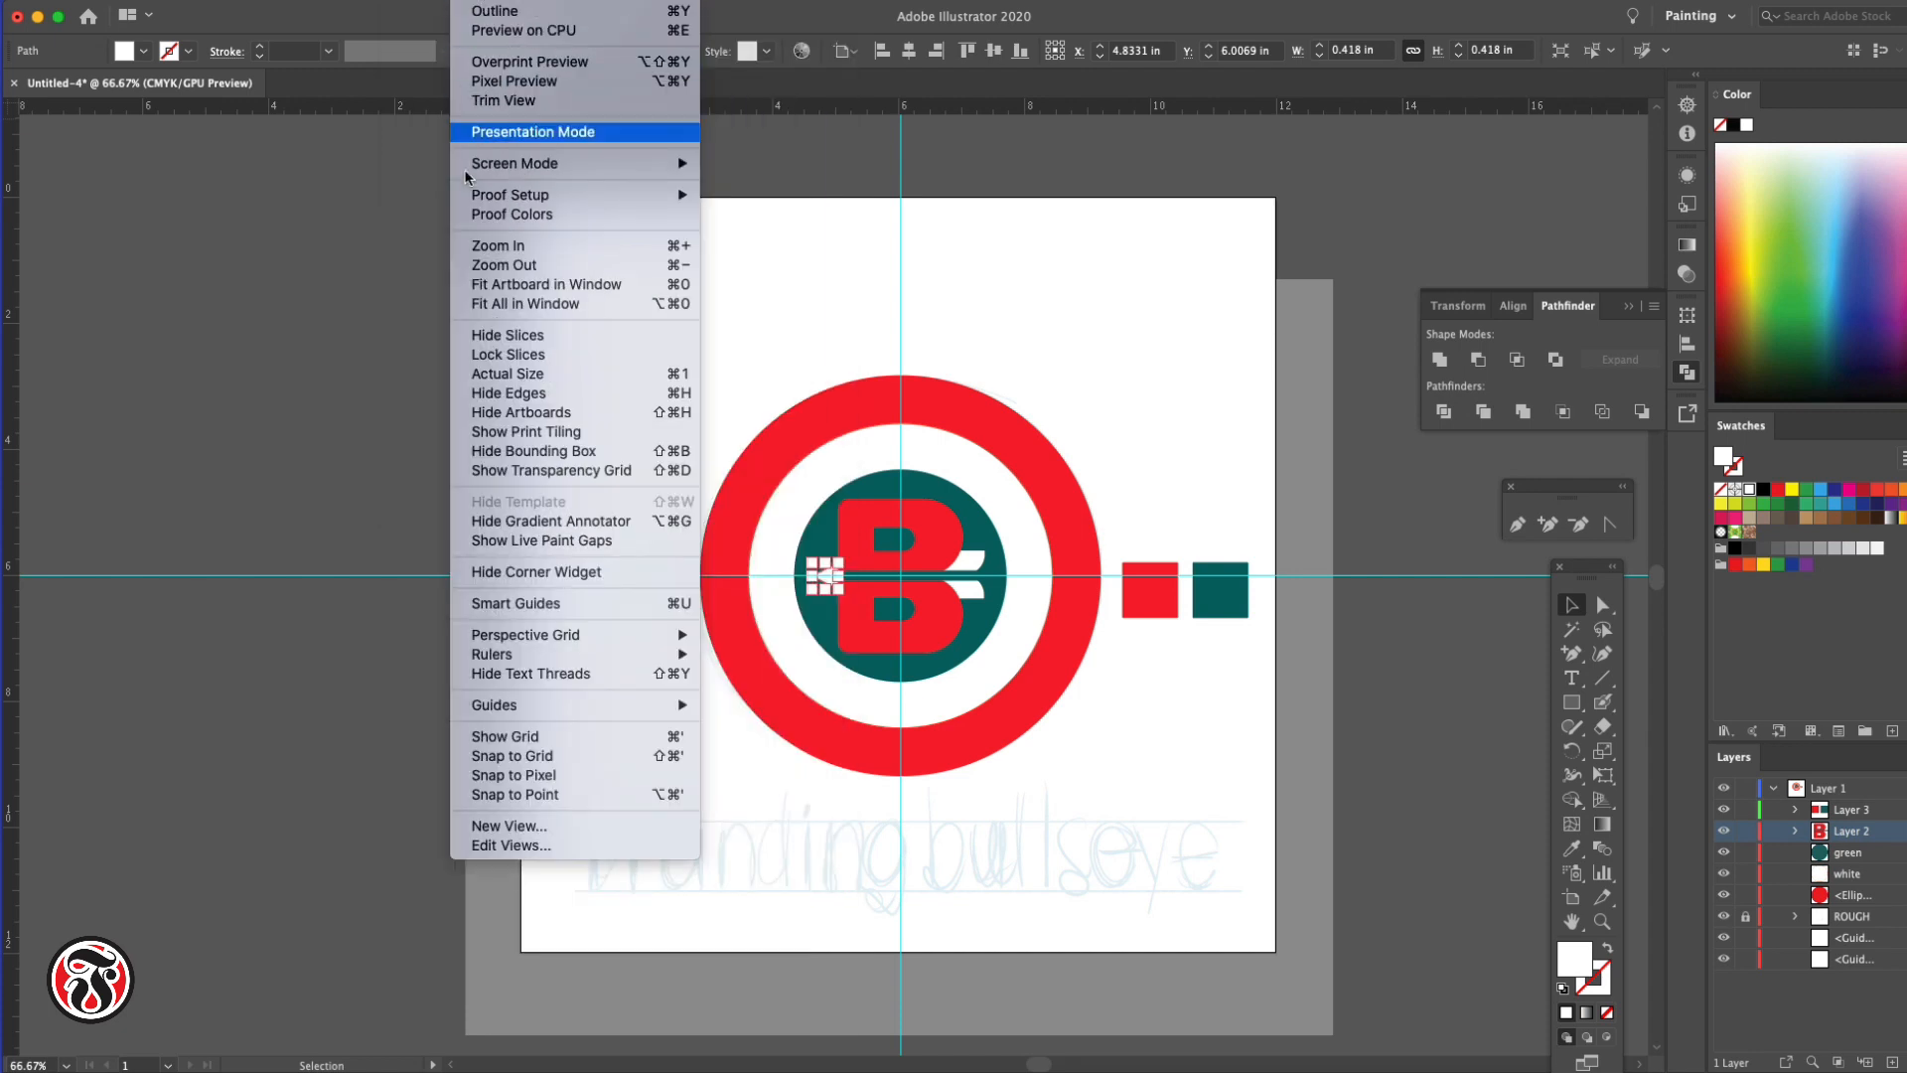
click(842, 272)
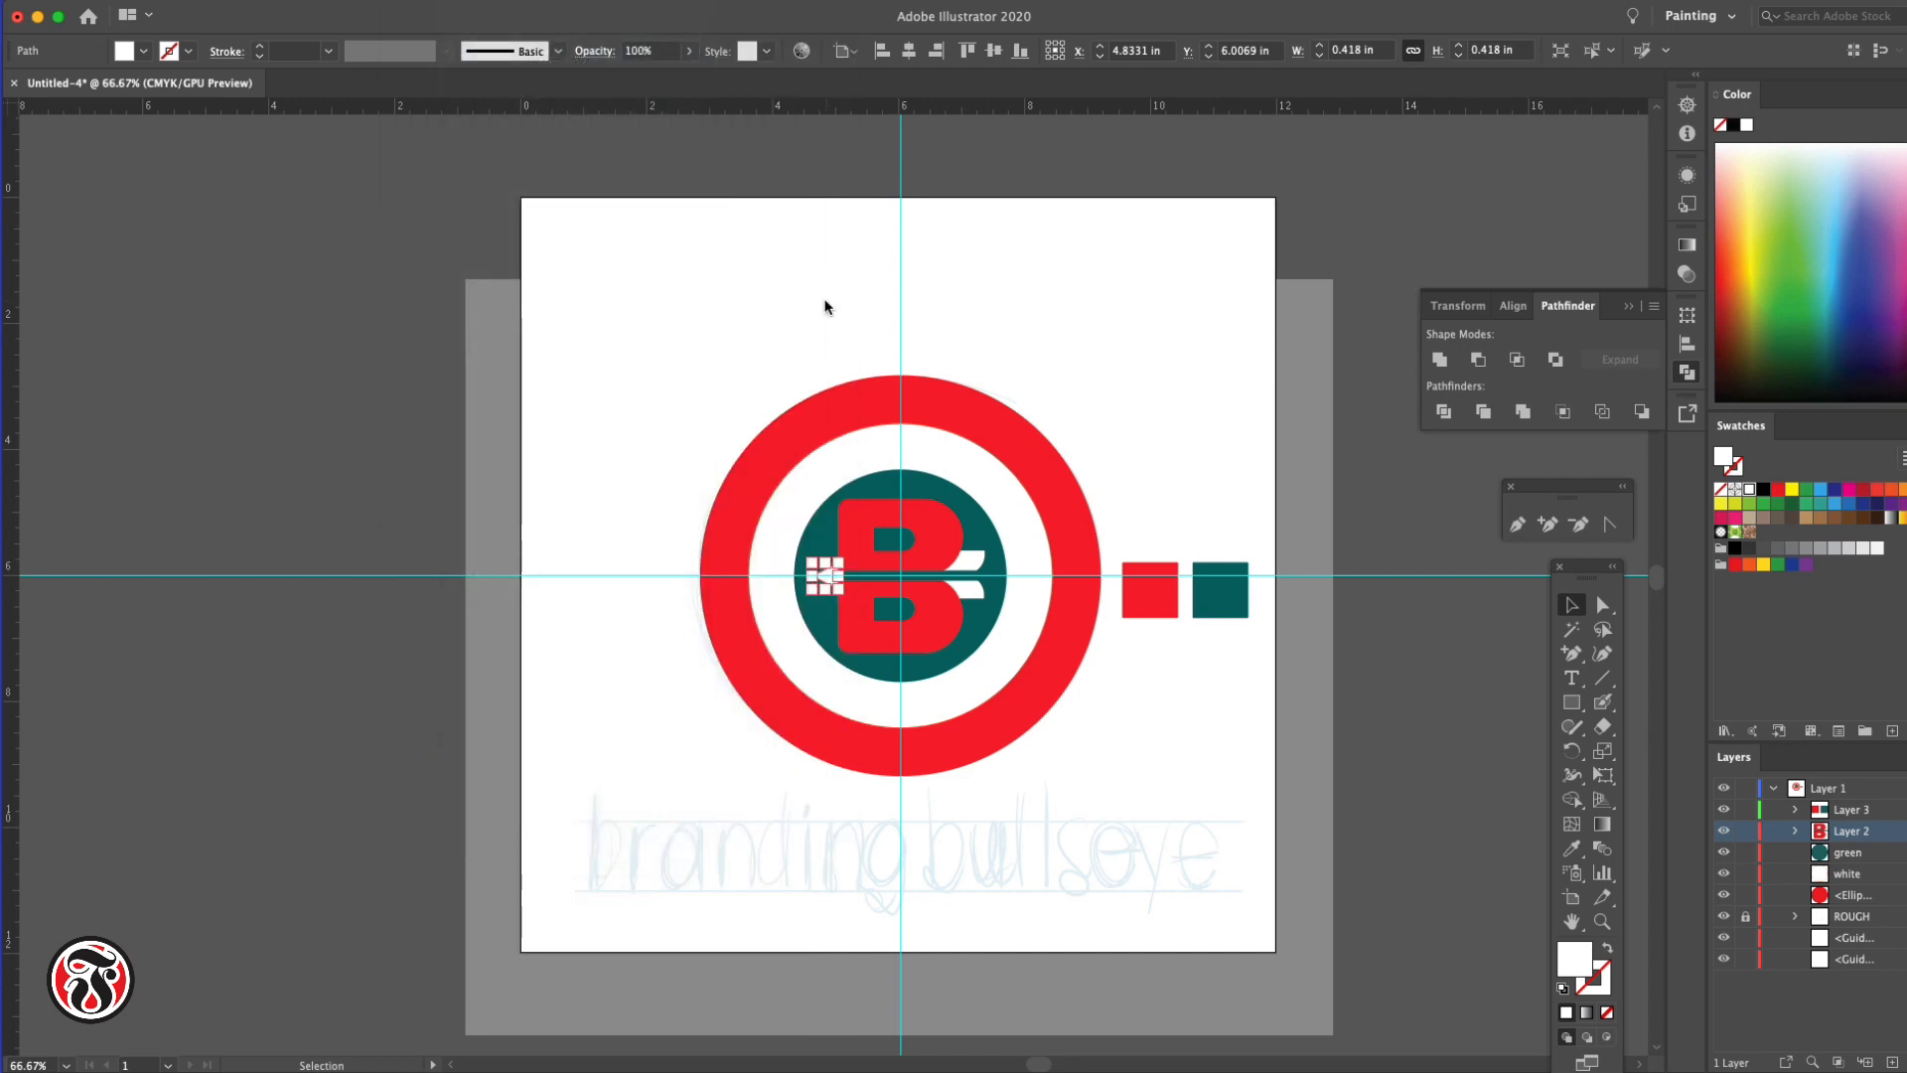
click(827, 308)
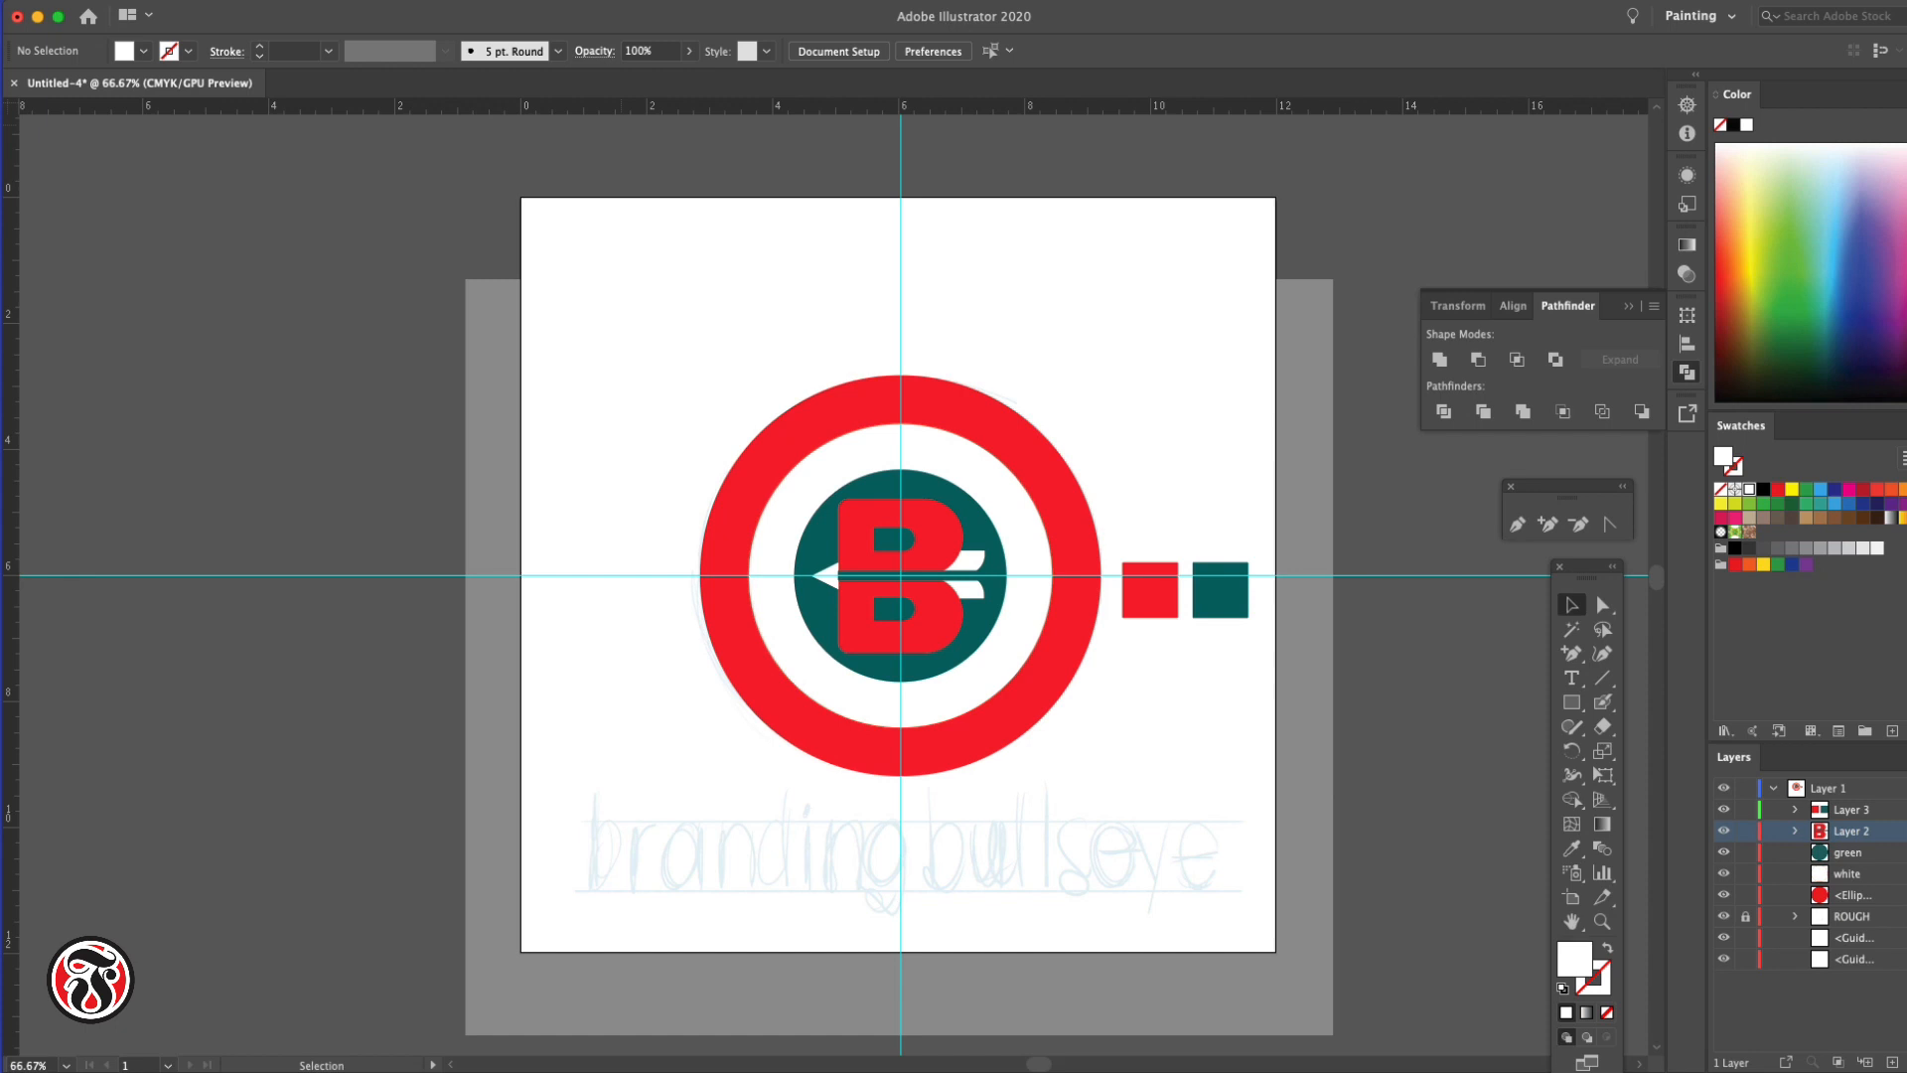
click(417, 0)
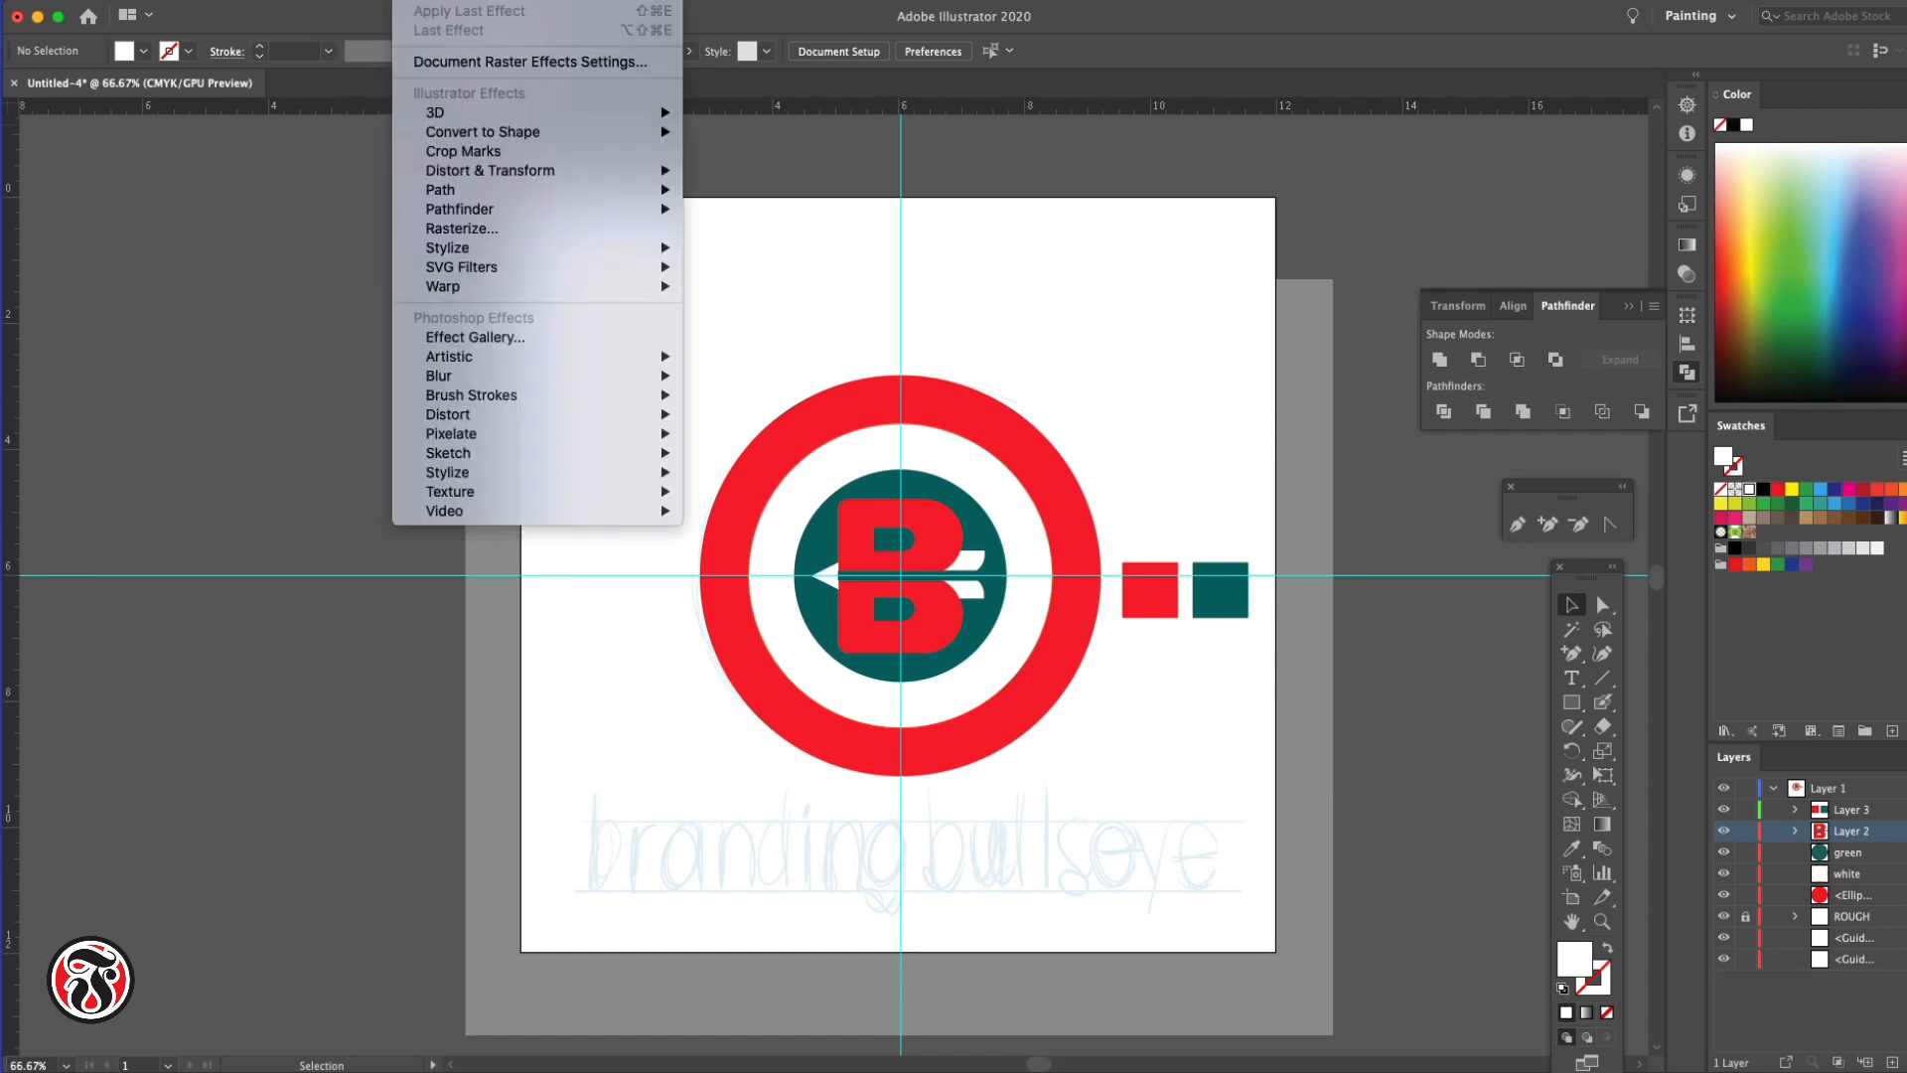
mouse_move(471, 0)
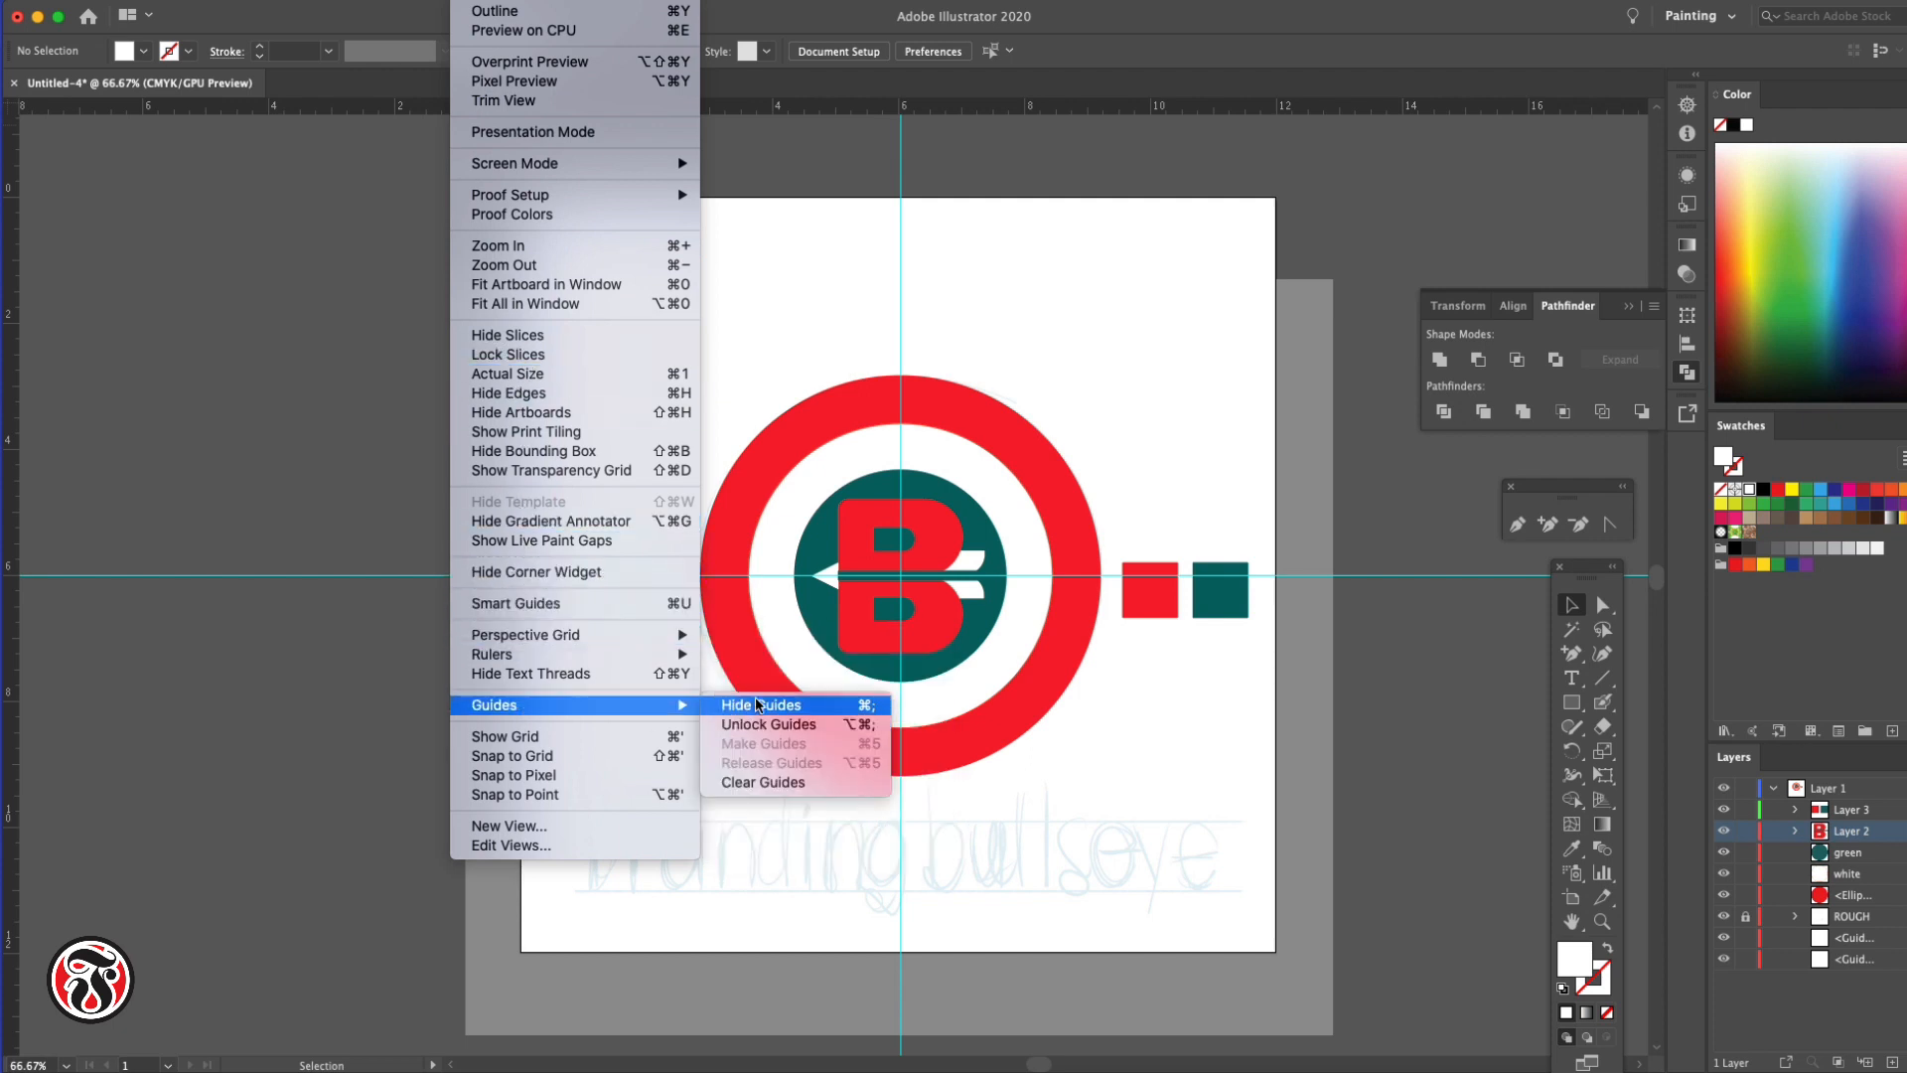
click(759, 703)
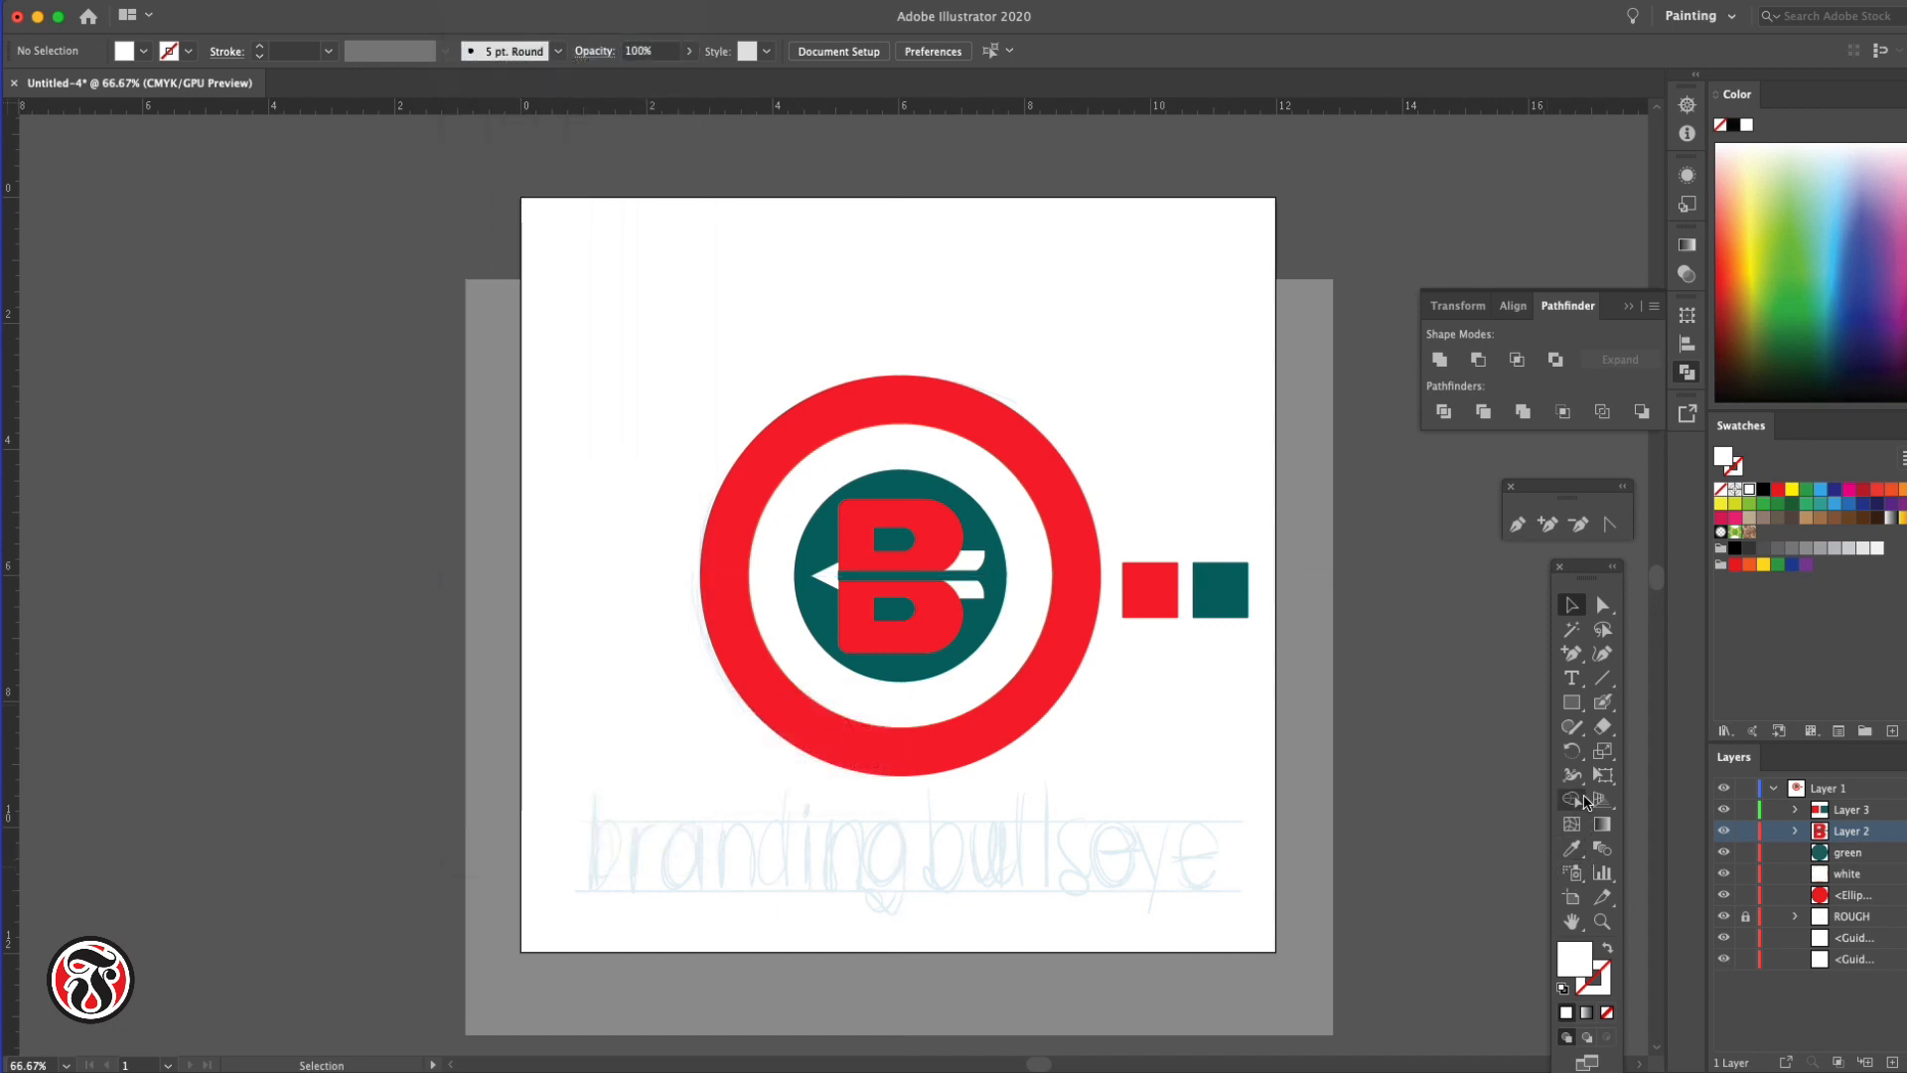
Set the Type tool's font size to 96 pt for new text
click(1578, 682)
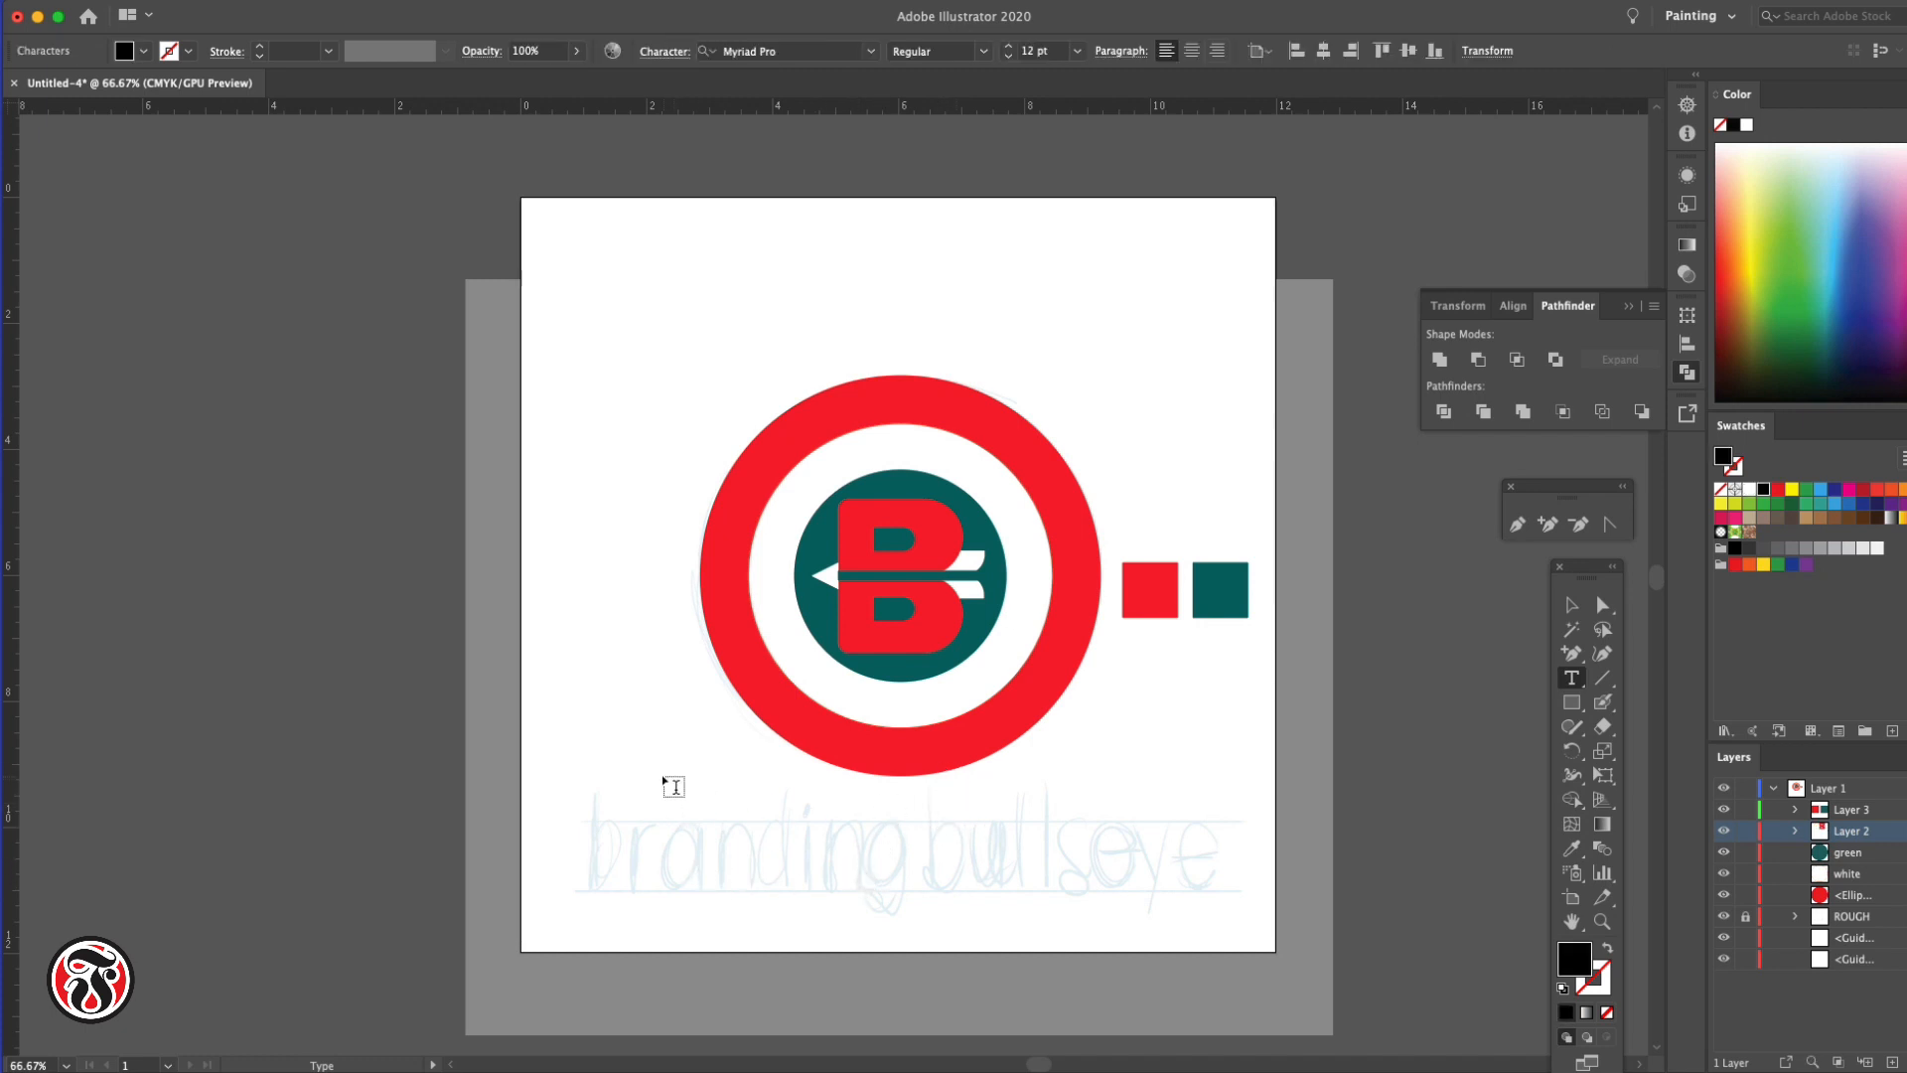
click(628, 834)
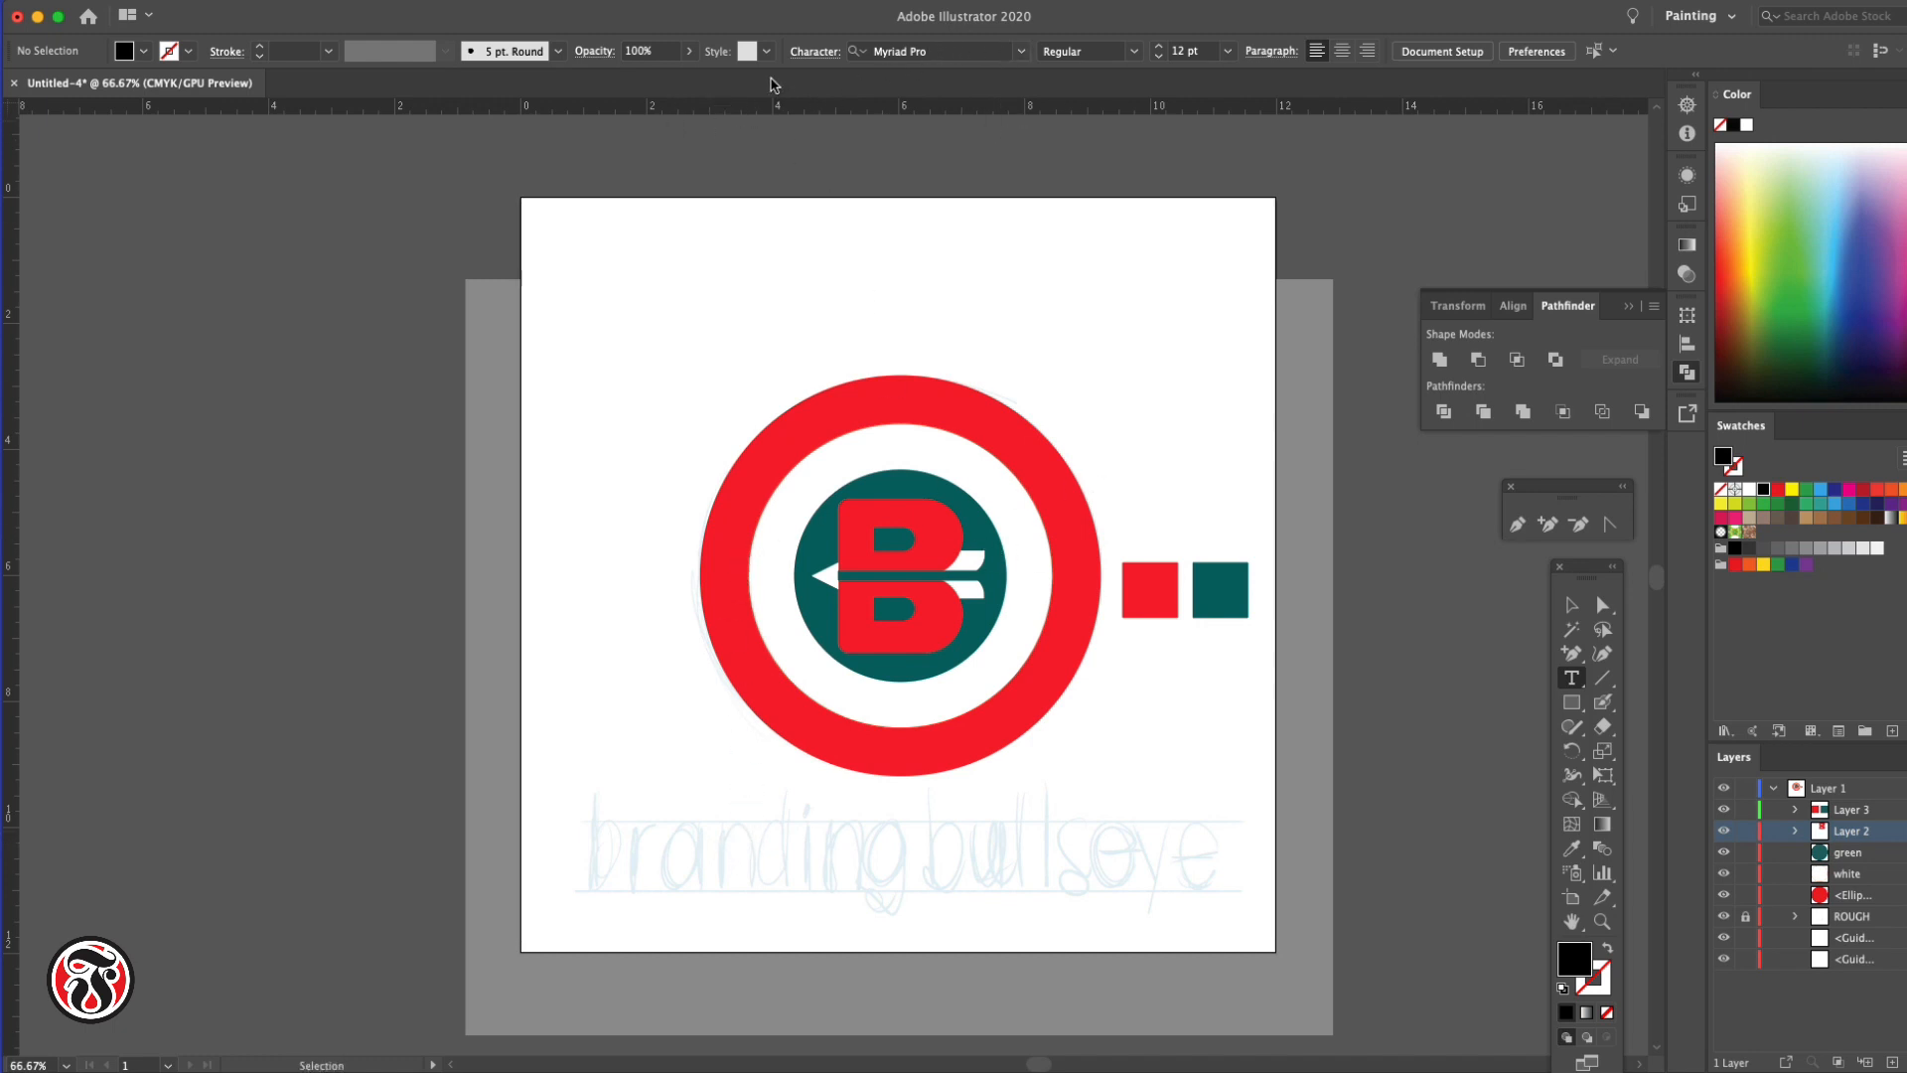
click(1187, 53)
key(Up)
key(Up)
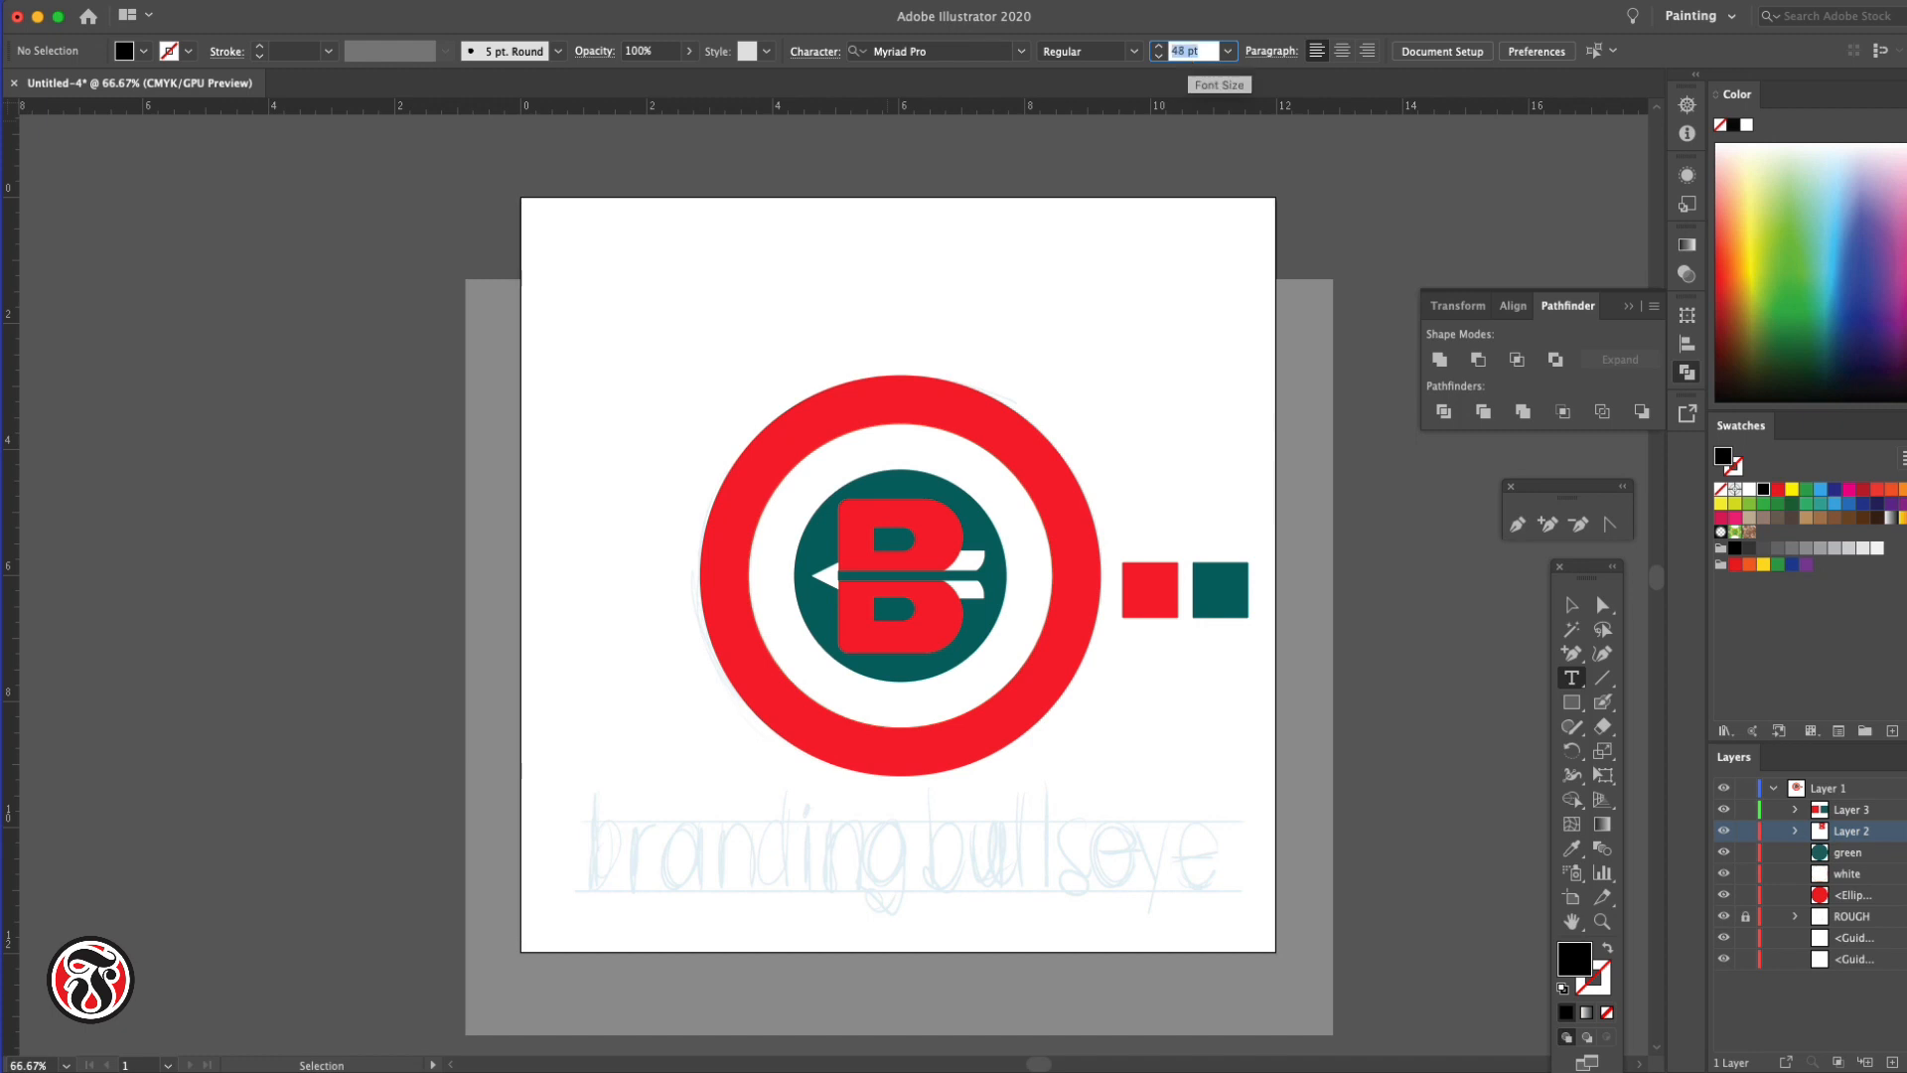
key(Up)
key(Up)
key(Up)
key(Up)
key(Up)
key(Up)
key(Up)
key(Up)
key(Up)
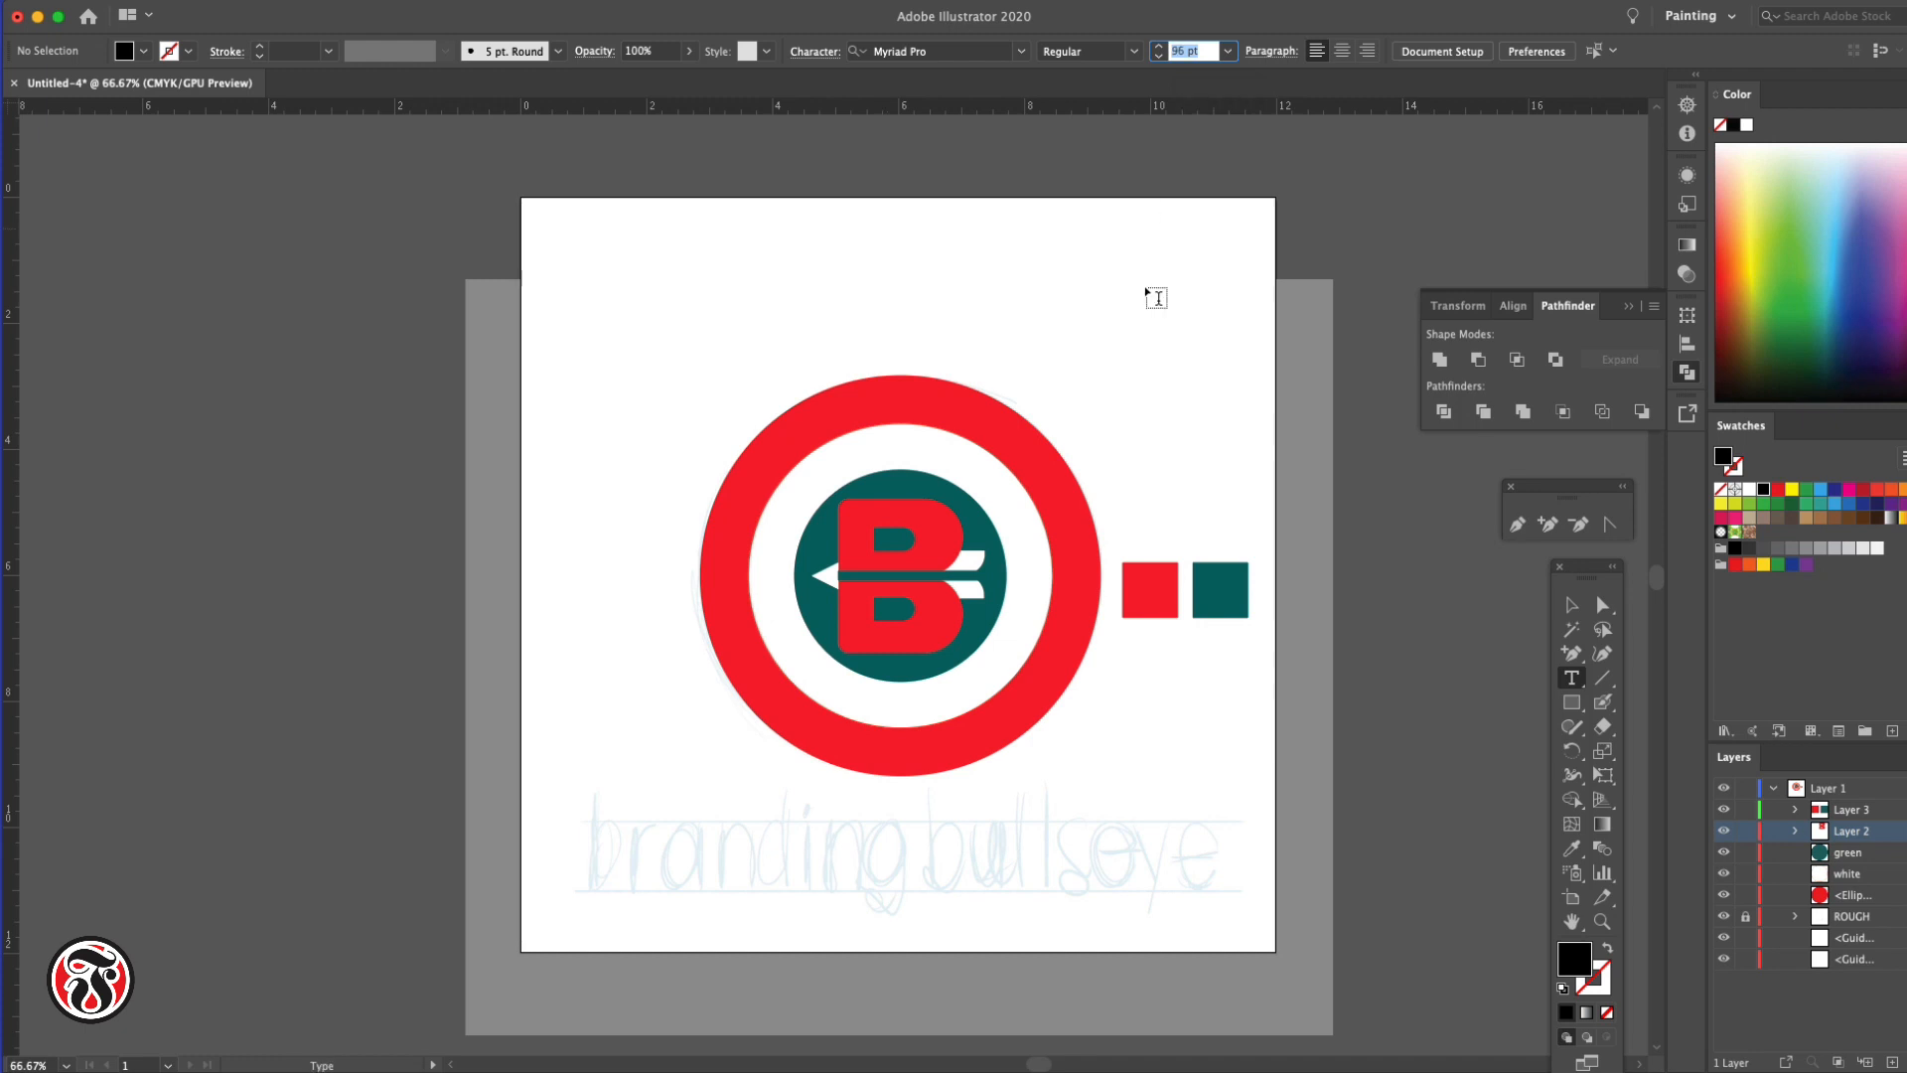
Add the point text "branding bullseye" over the sketched lettering below the circles
click(717, 862)
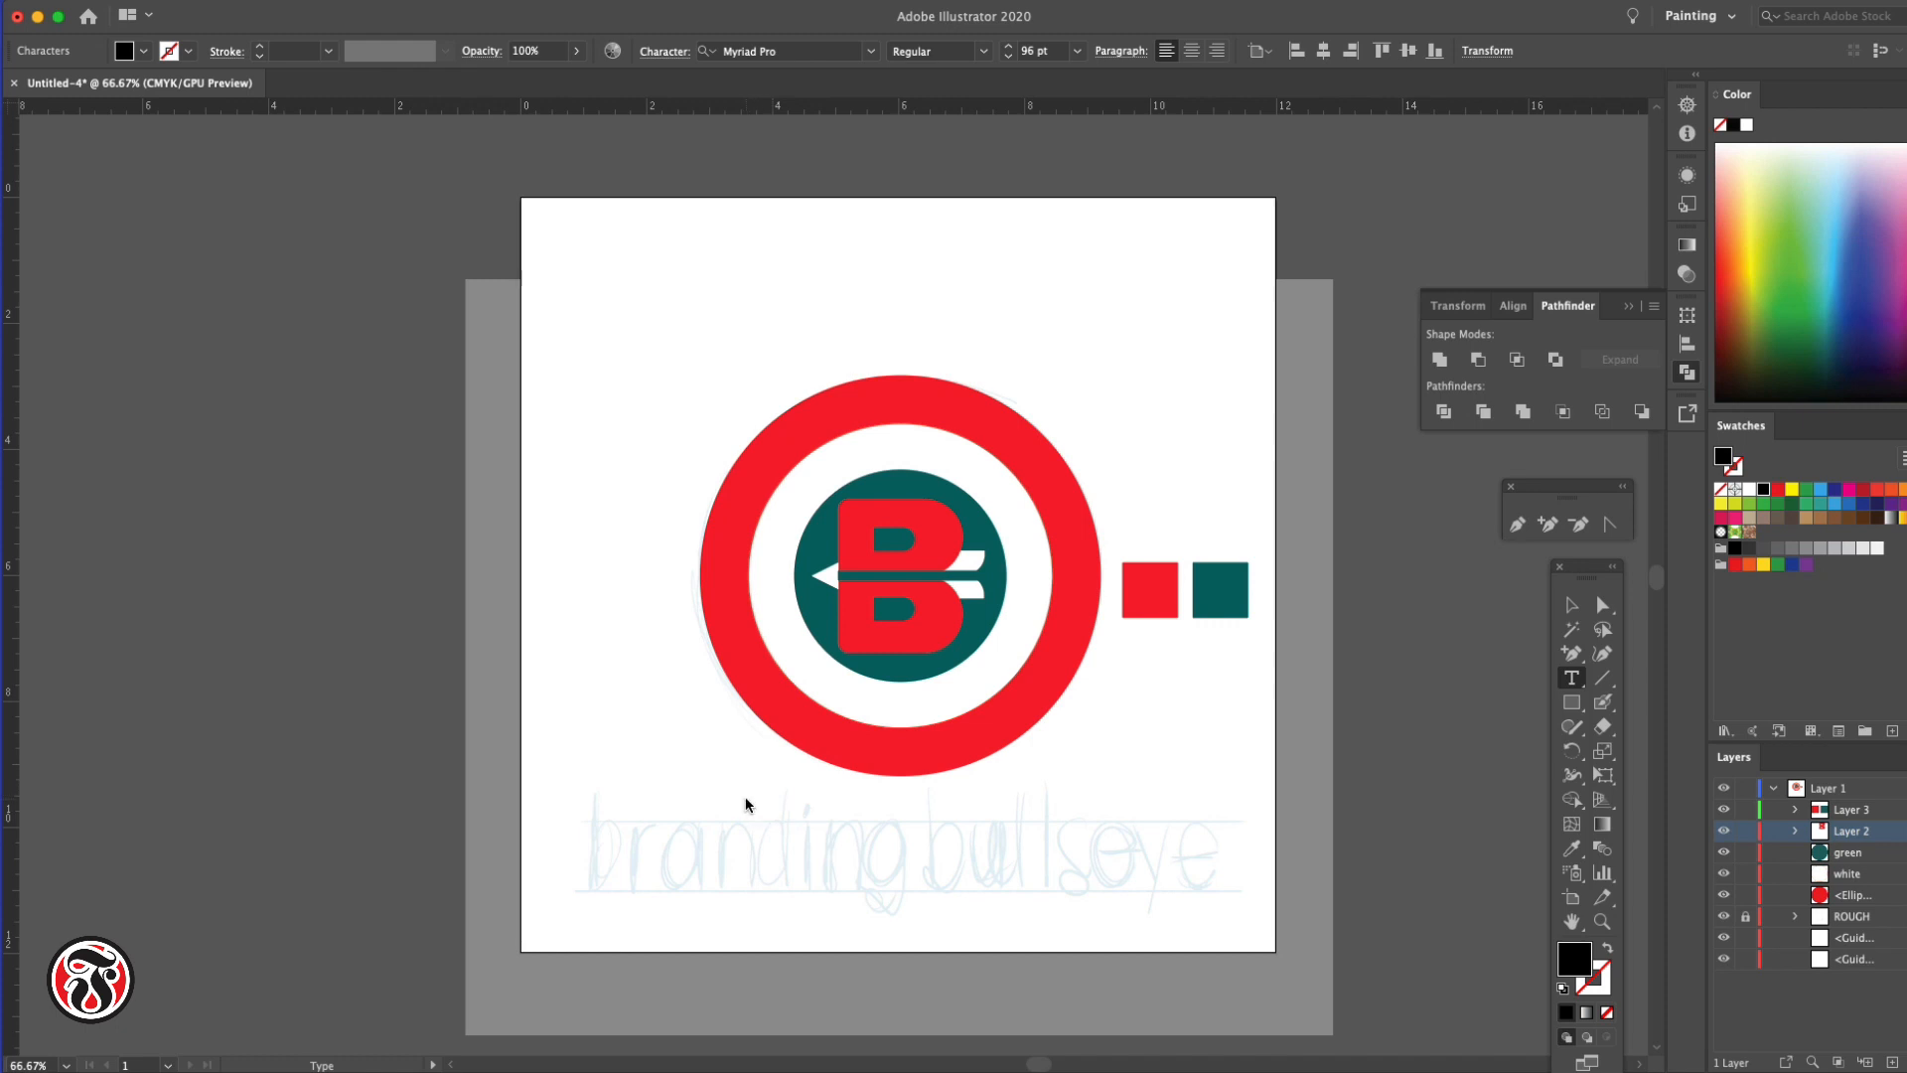
text(bra)
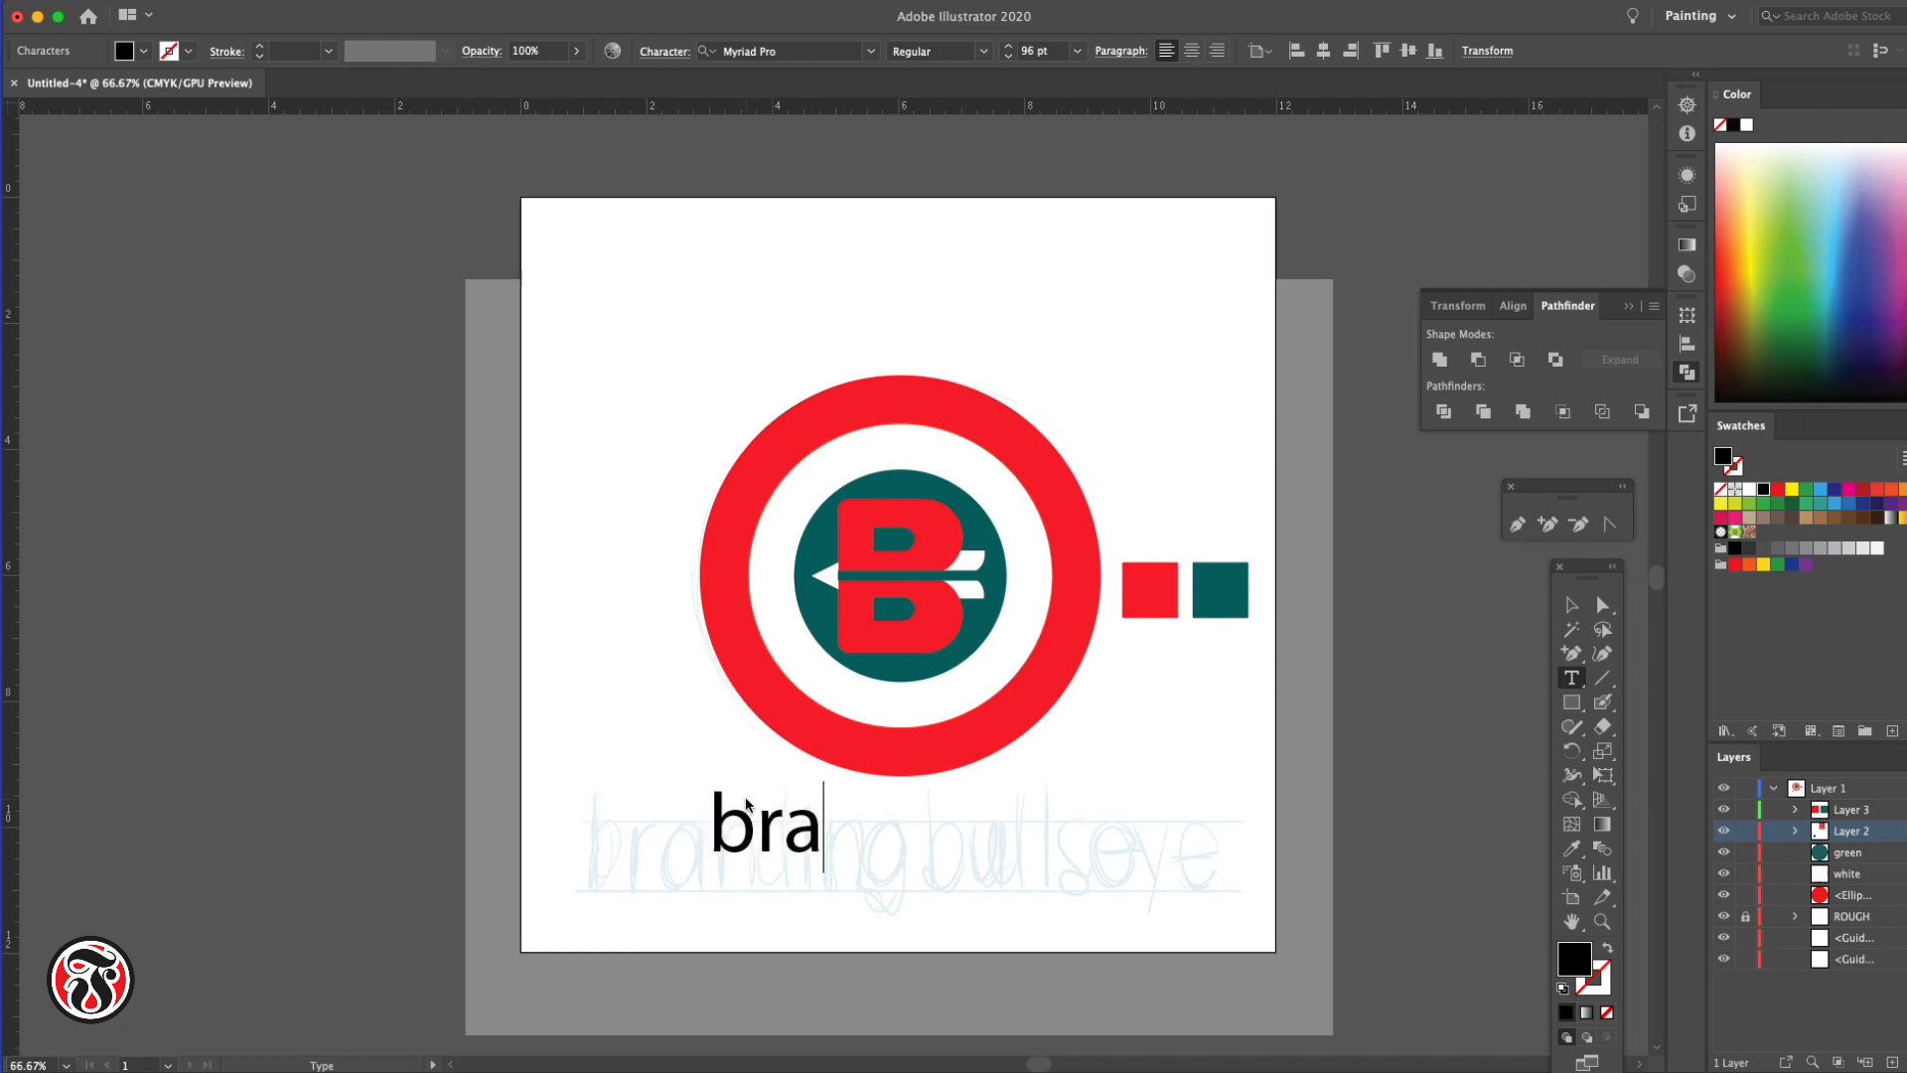
text(ndin)
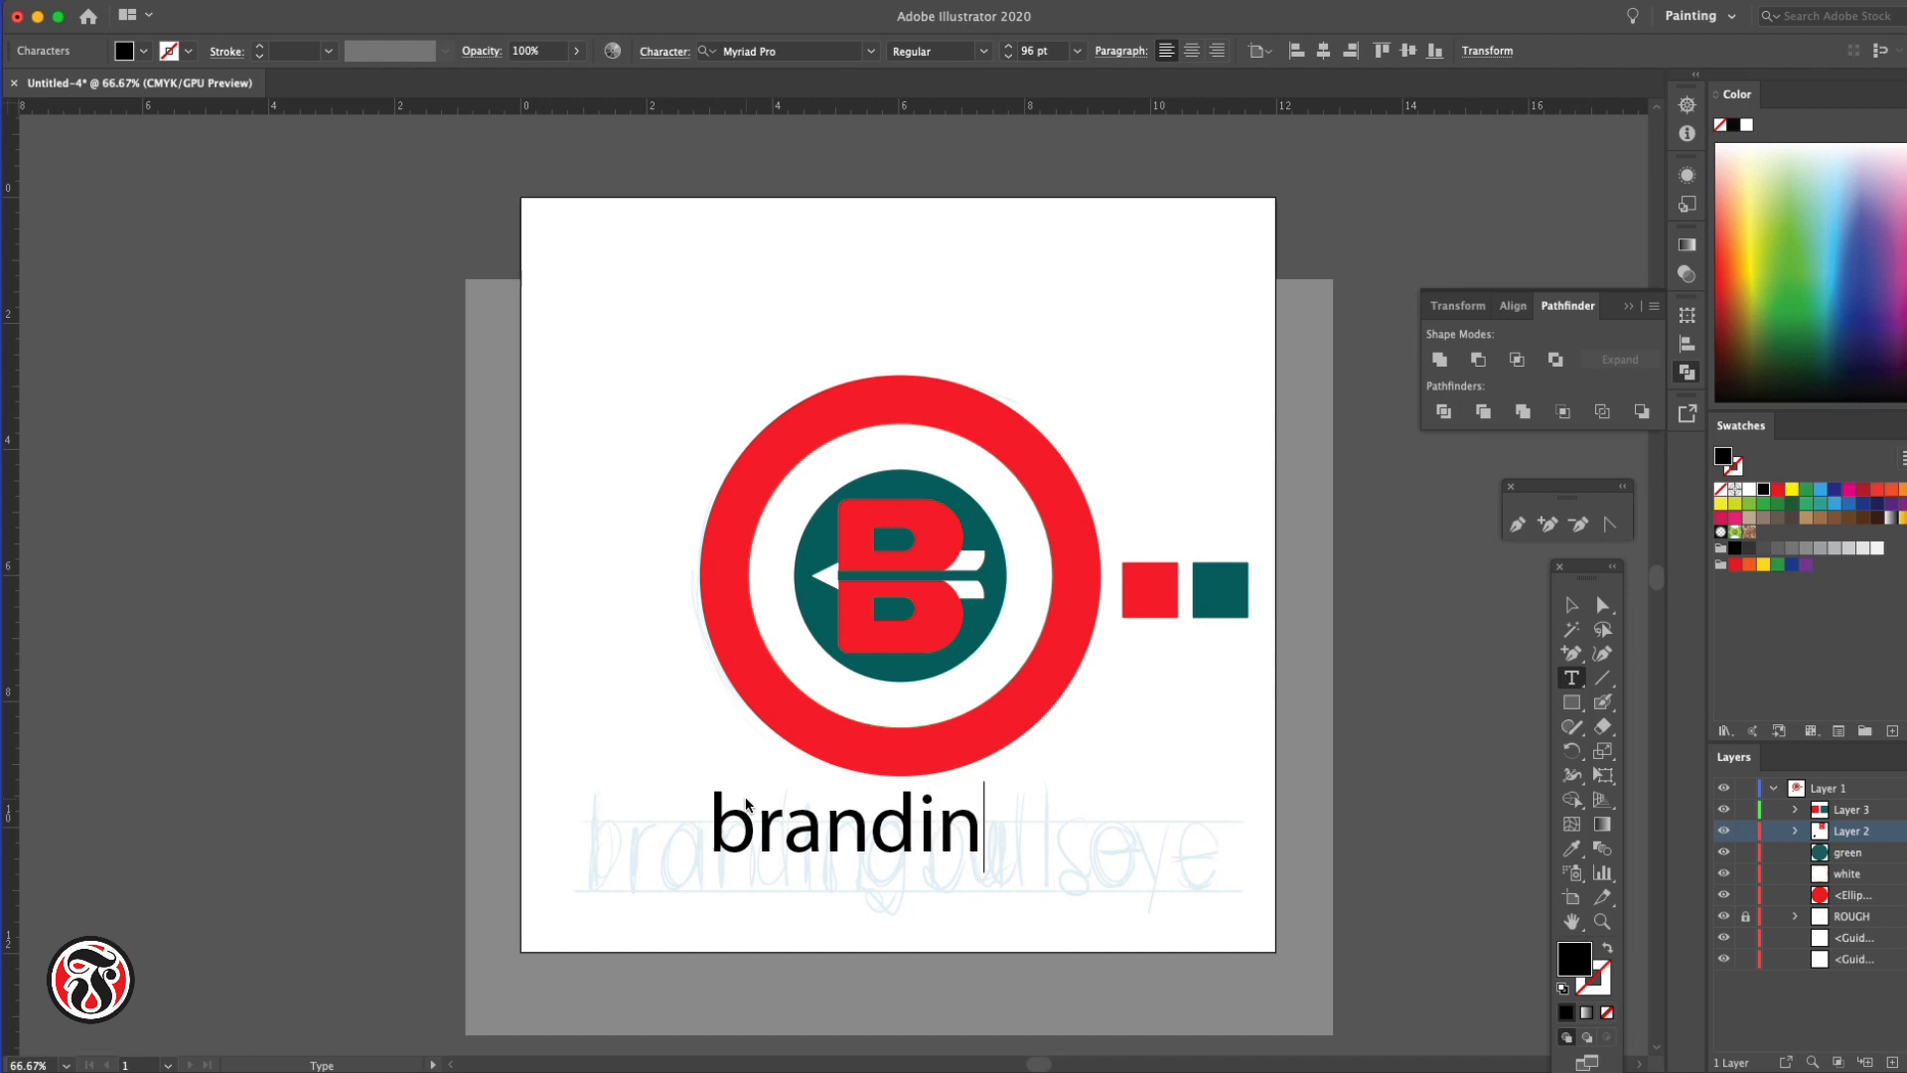
text(g bull)
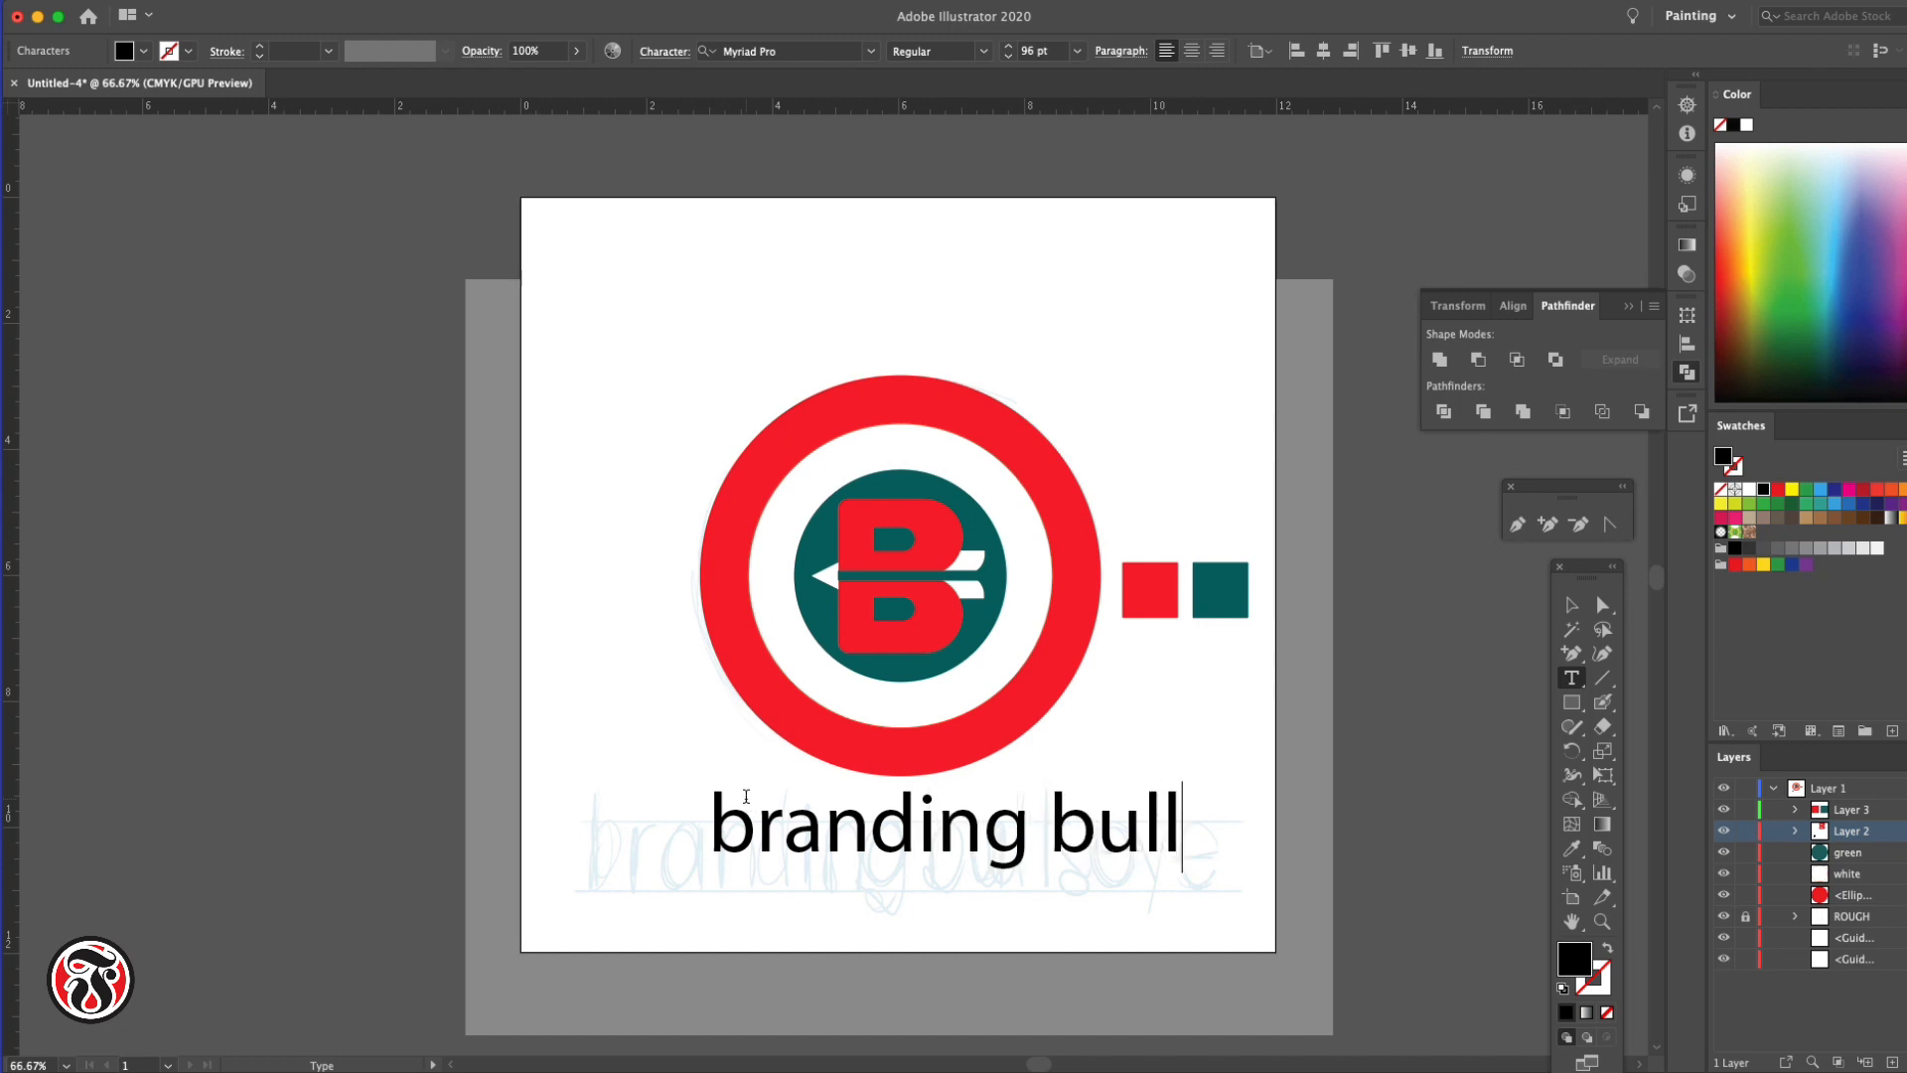
text(seye)
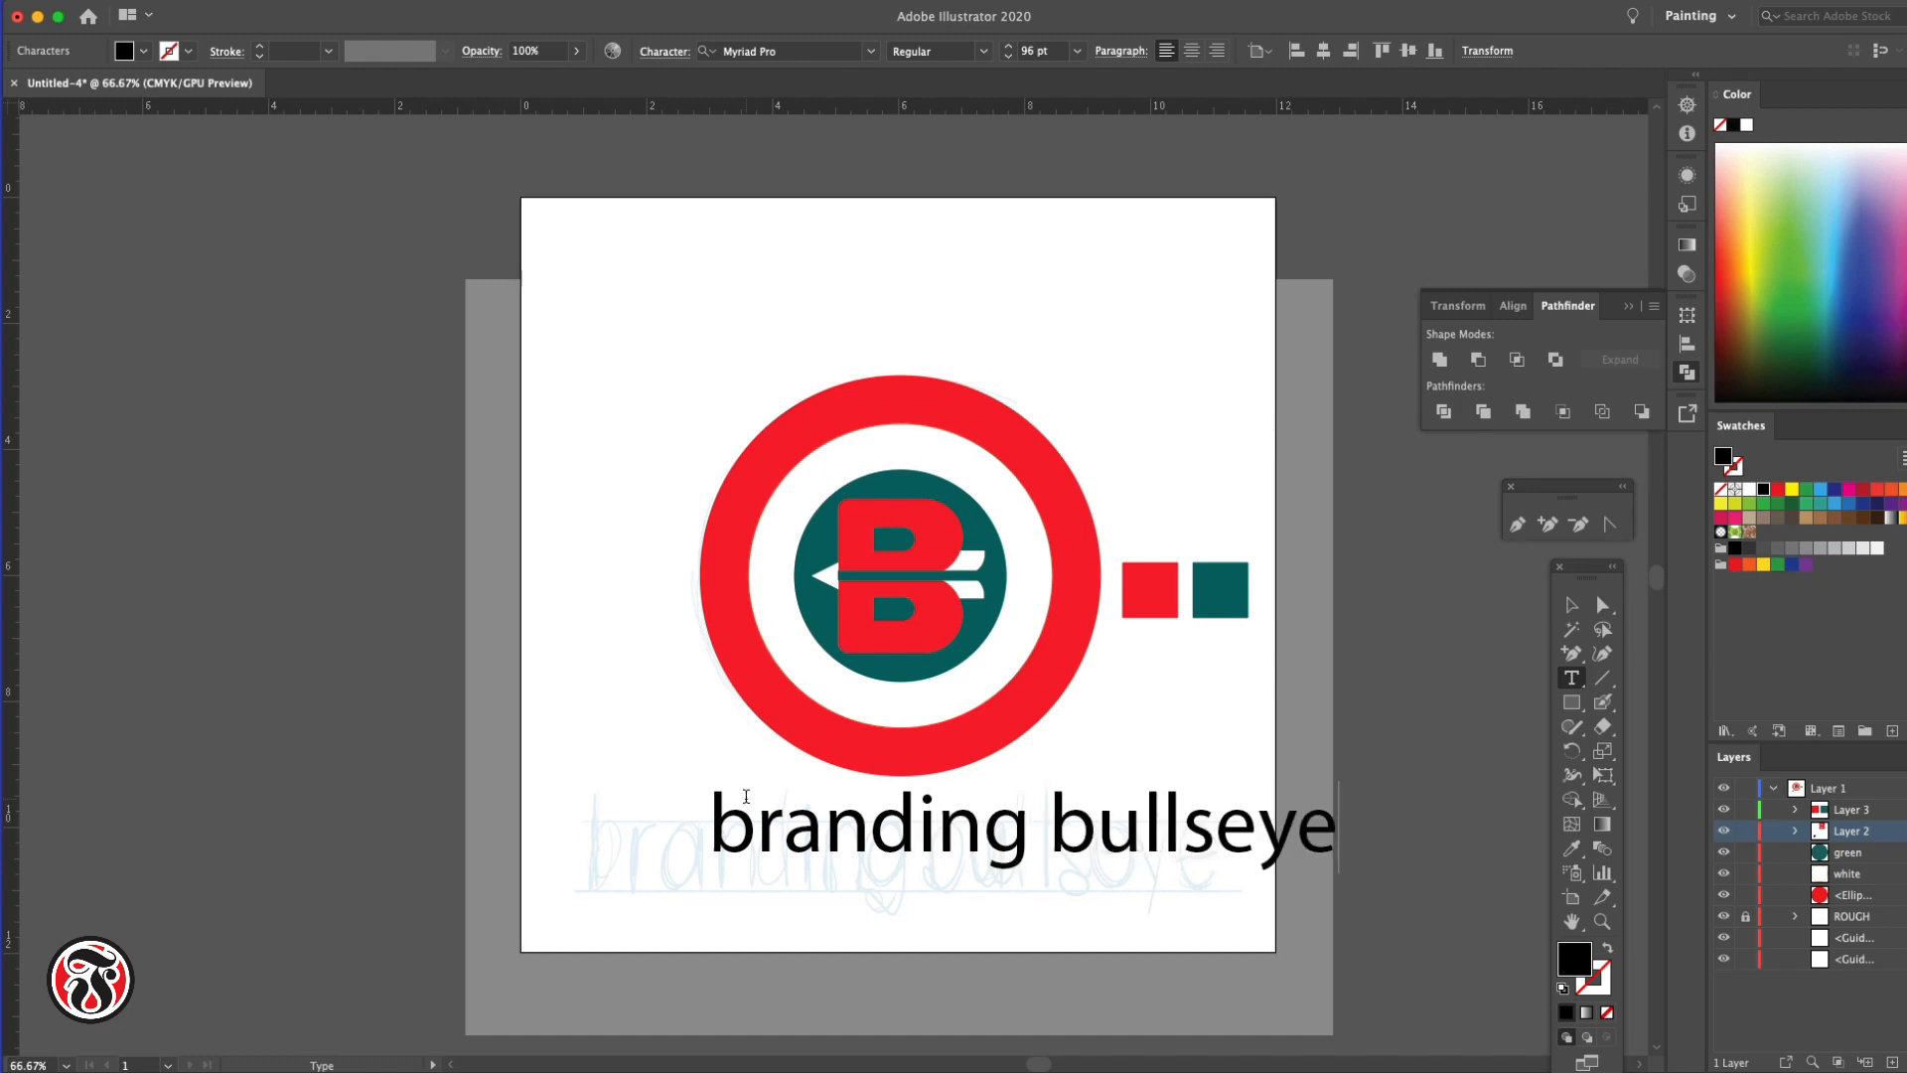
key(Escape)
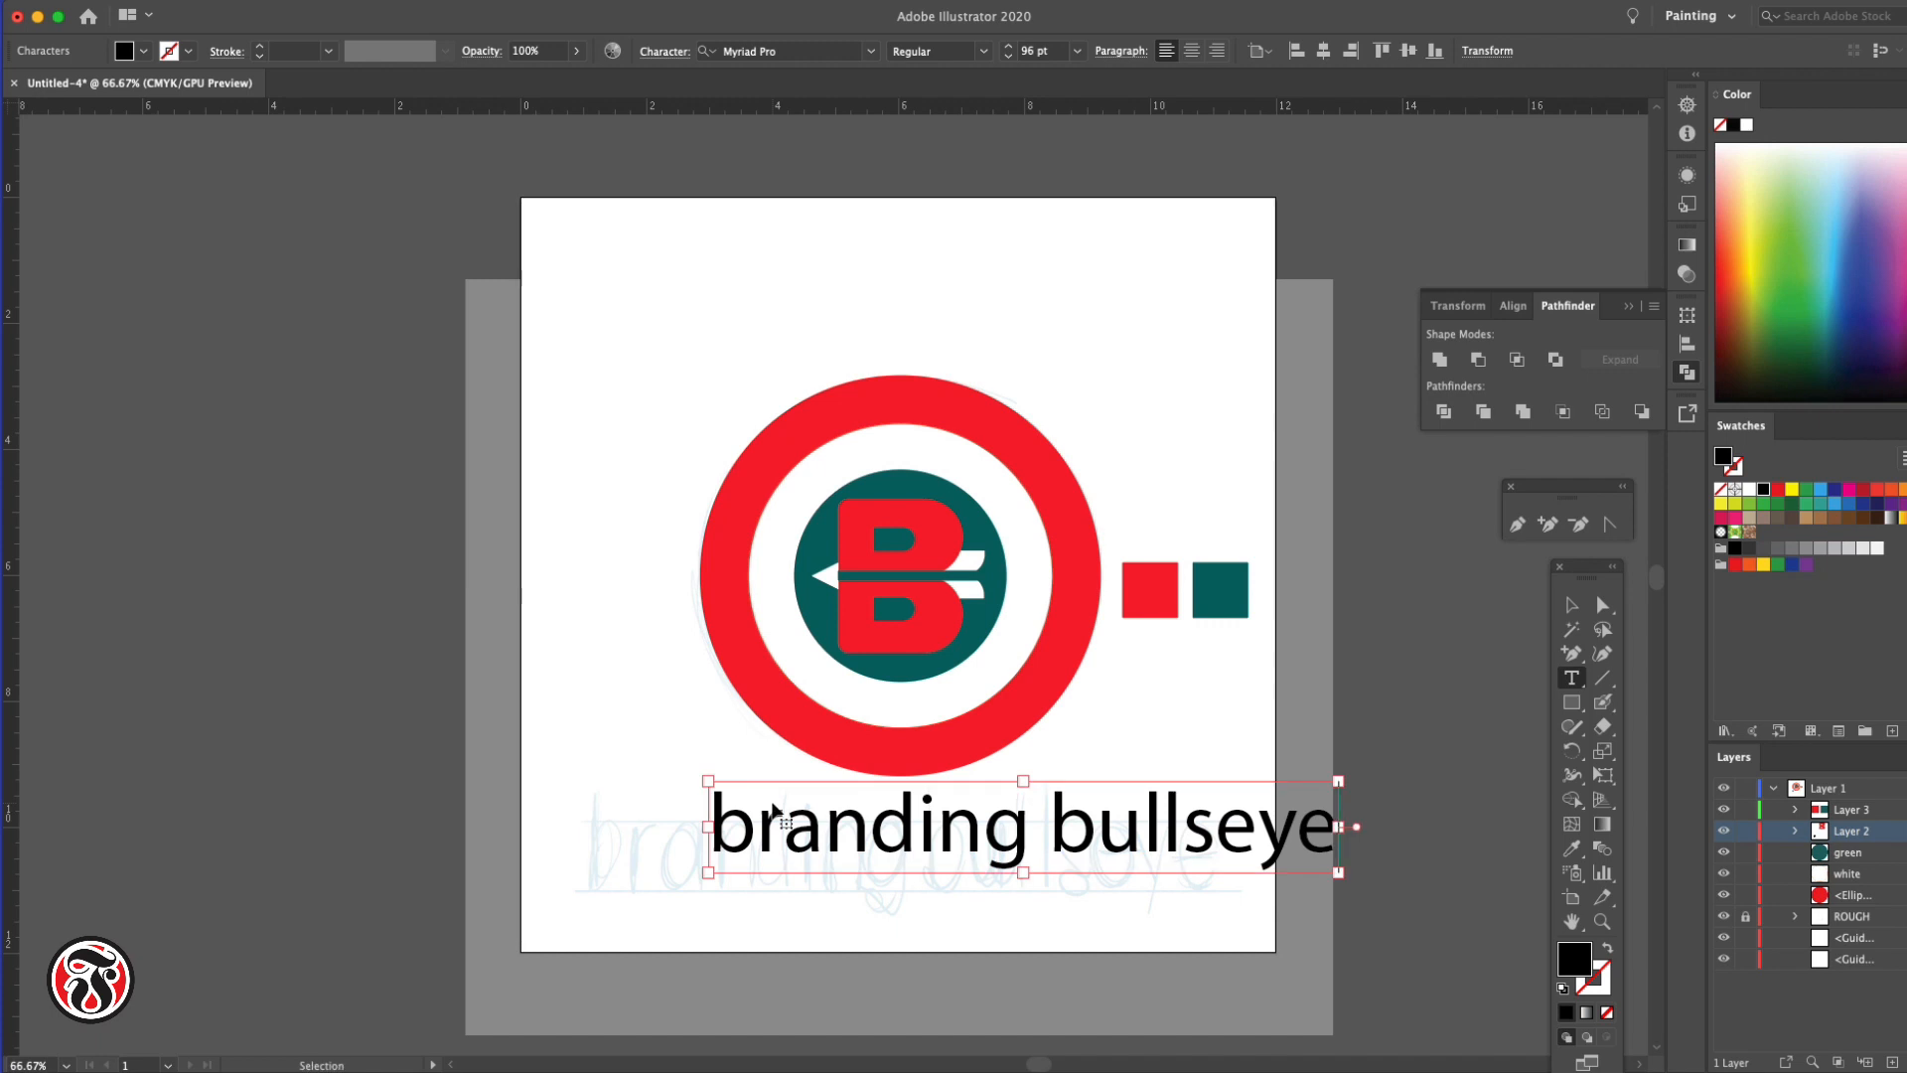
Change the font of the "branding bullseye" wordmark to Oswald Regular
double_click(774, 809)
key(super+a)
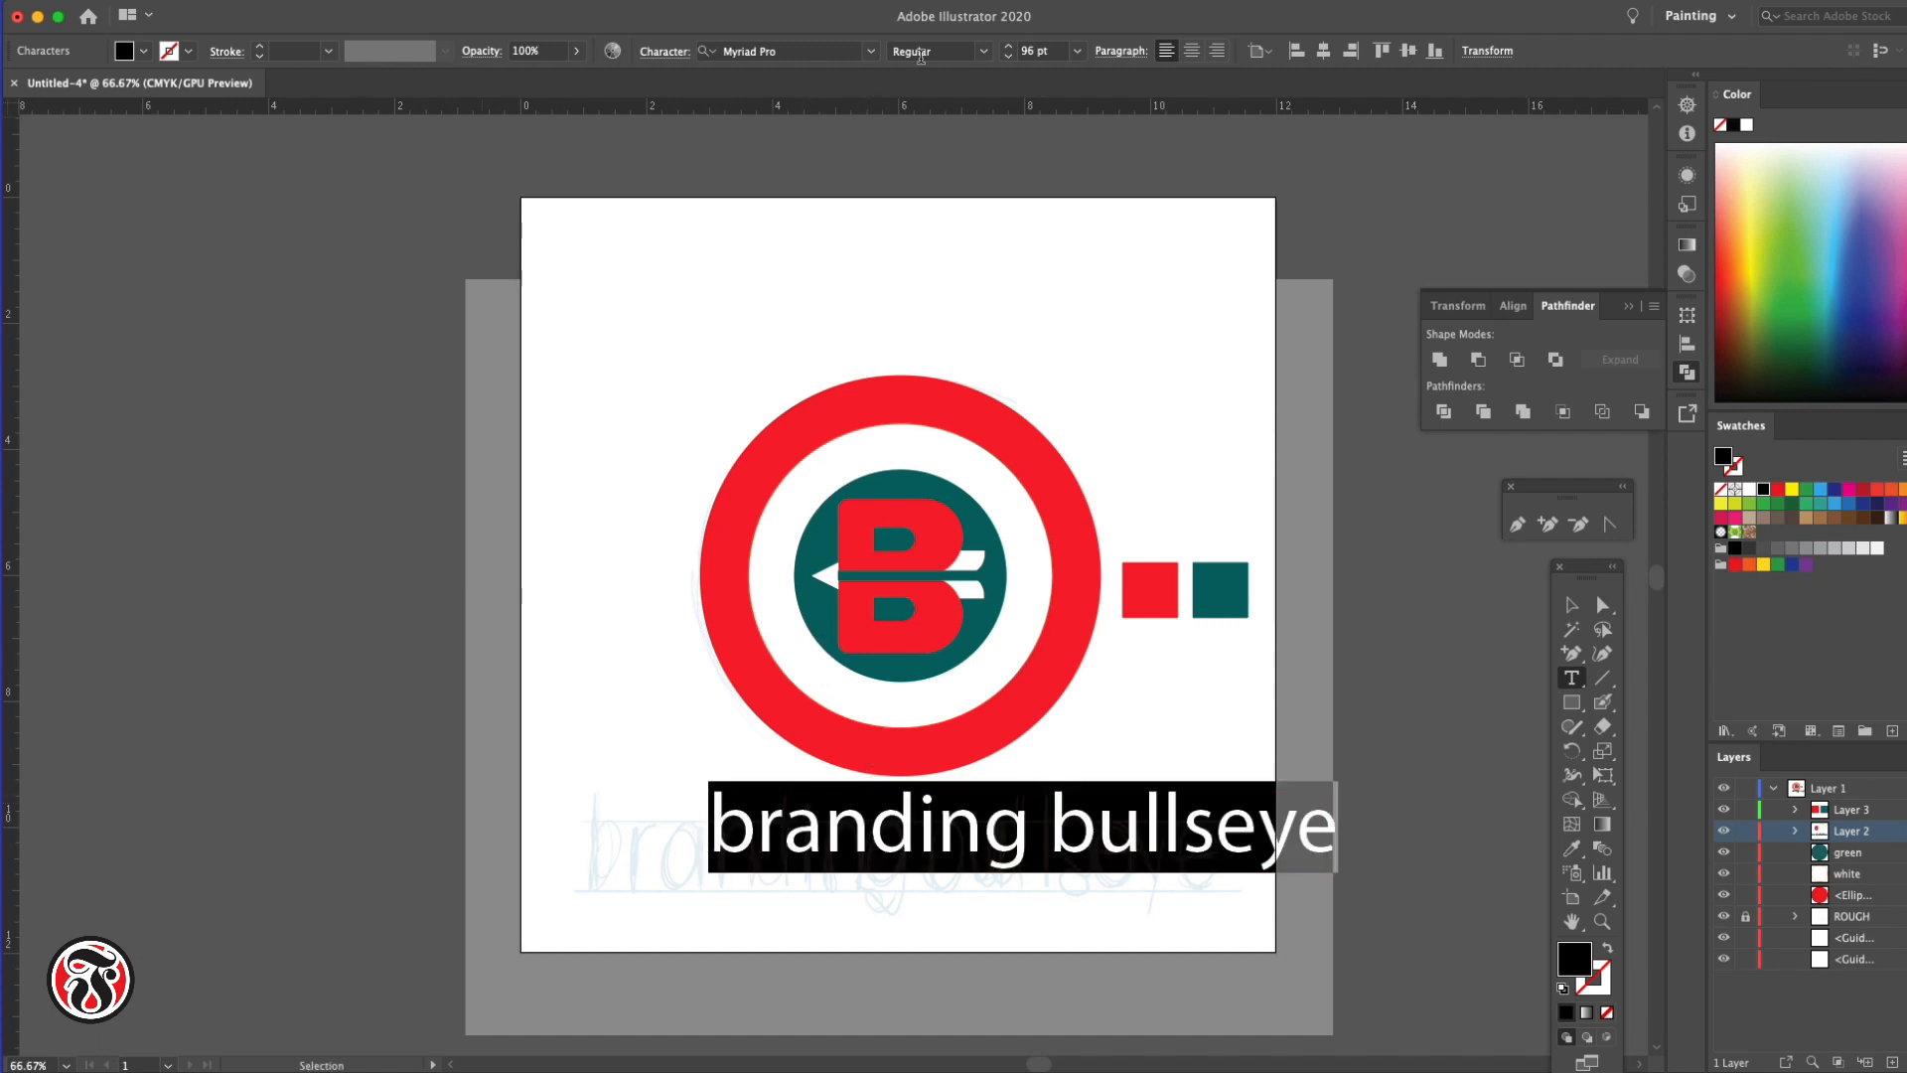
click(871, 50)
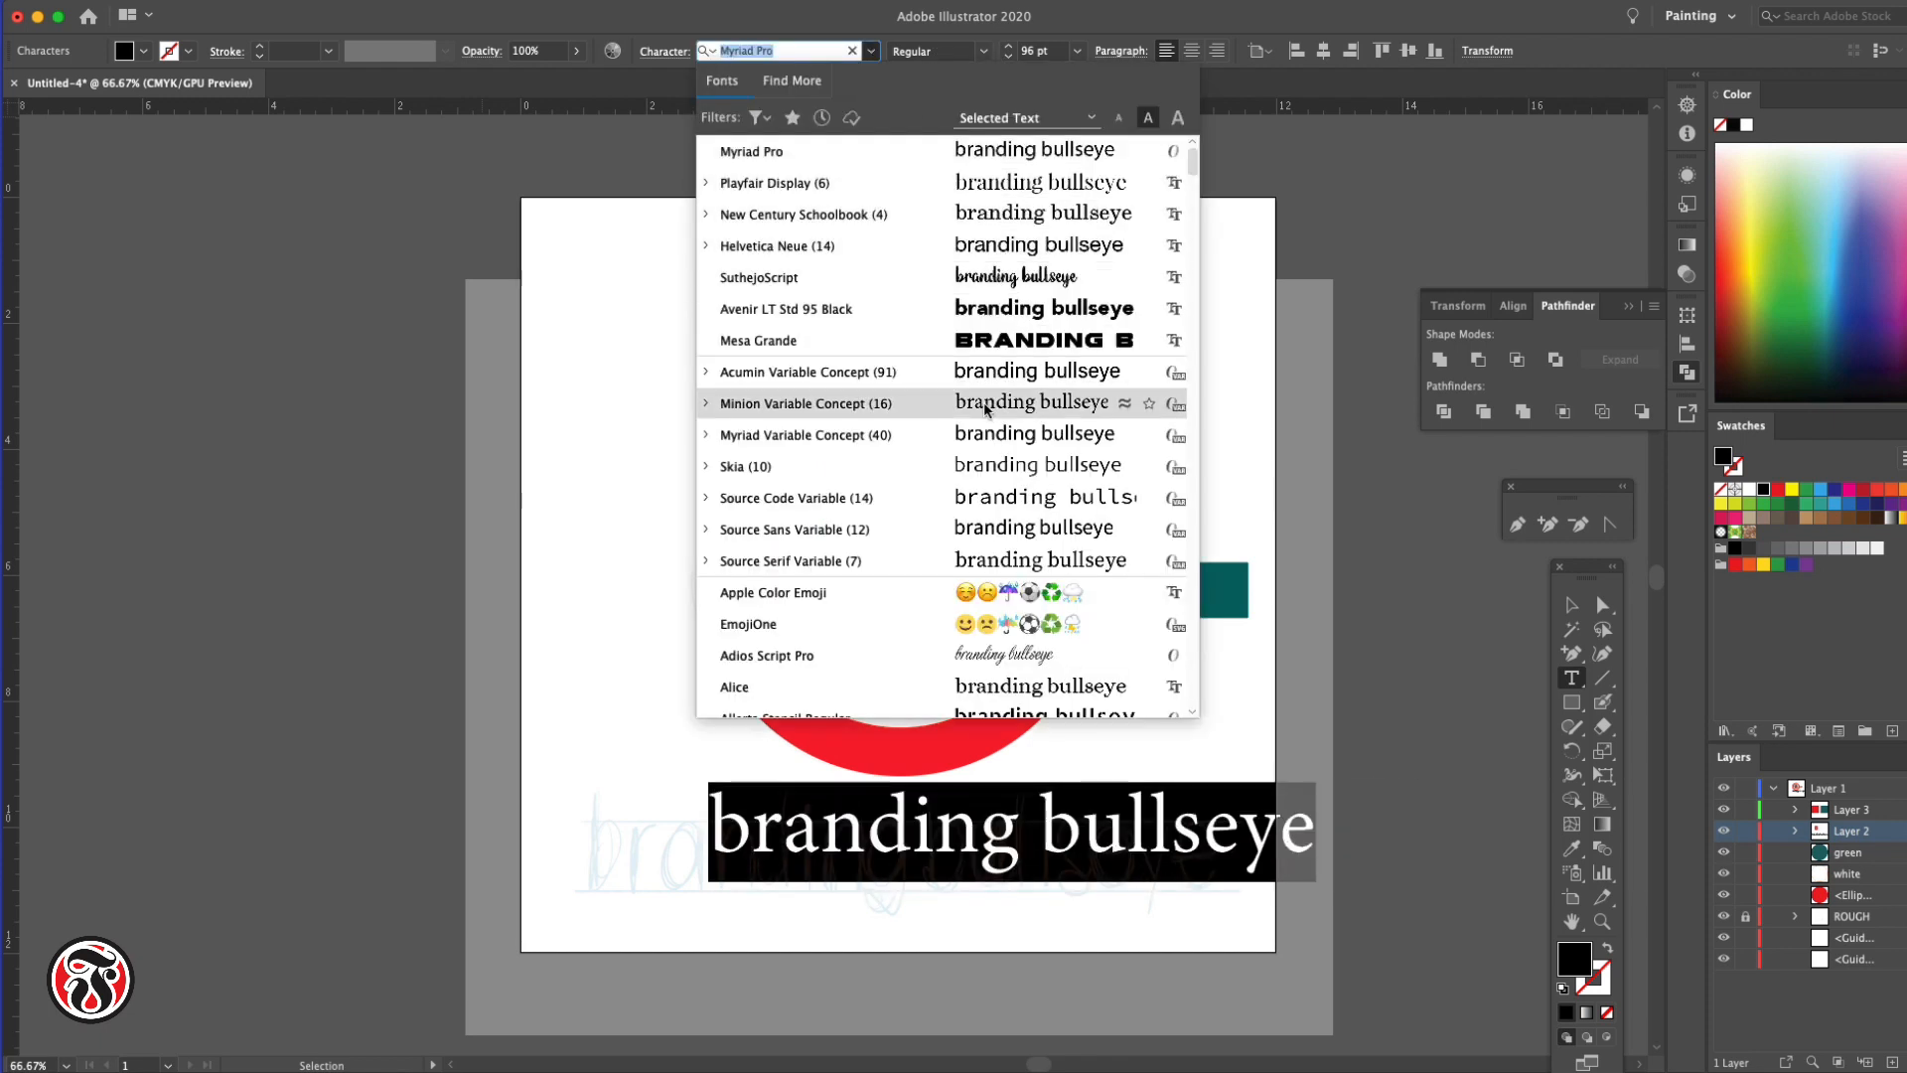
scroll(980, 510, down, 8)
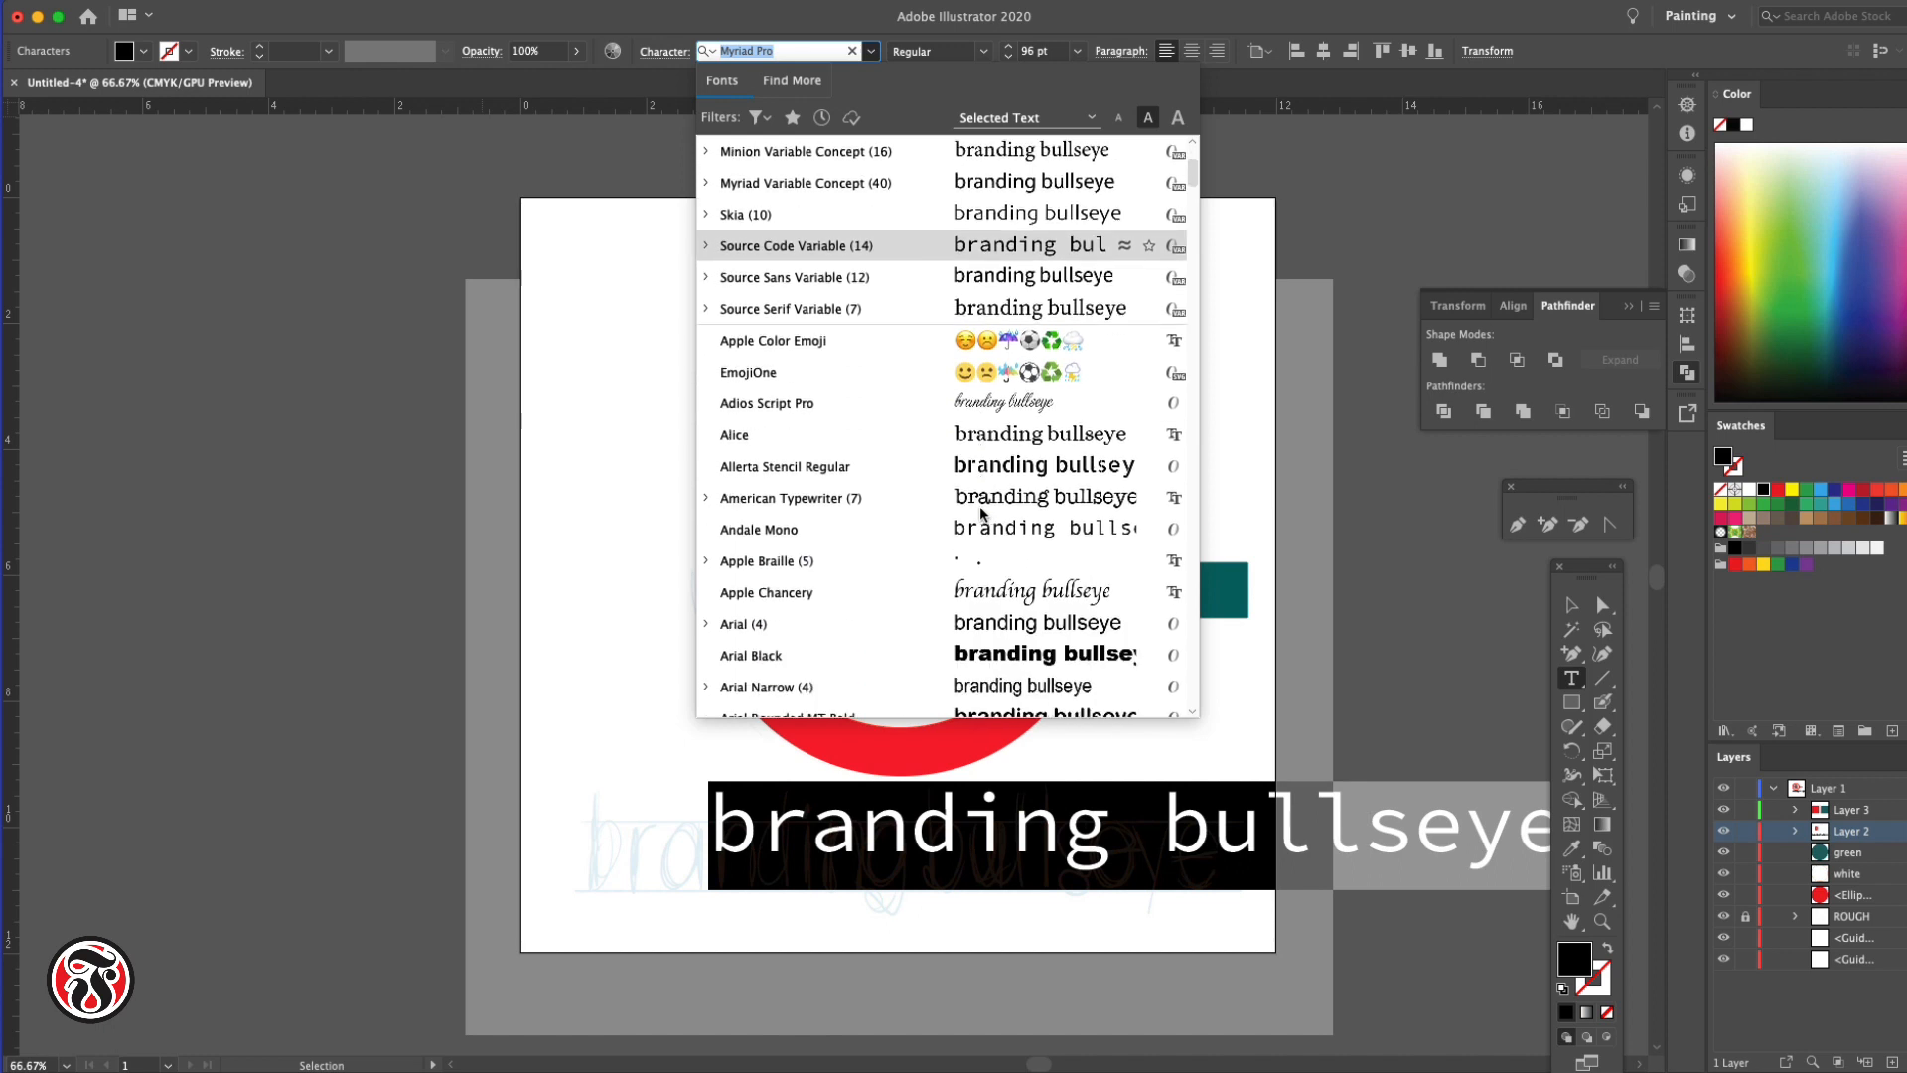
scroll(980, 511, down, 2)
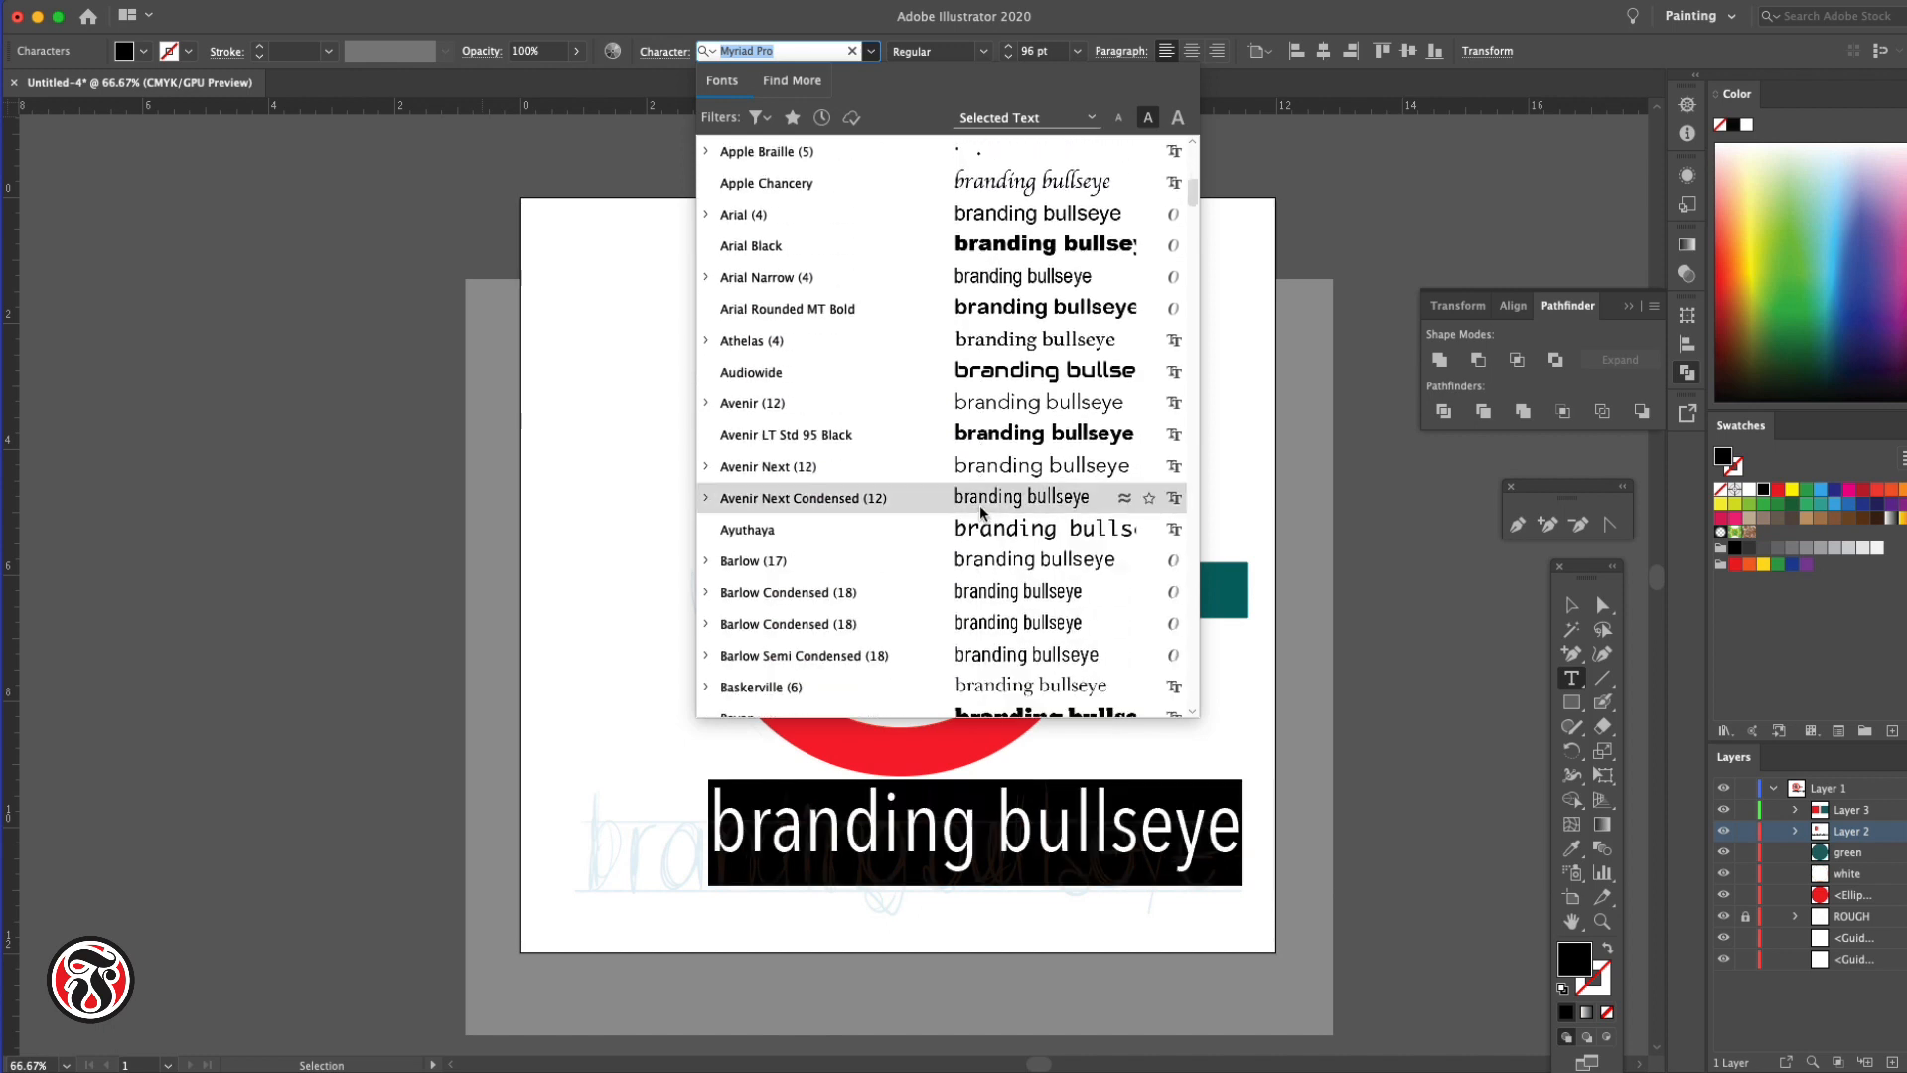
scroll(980, 511, down, 2)
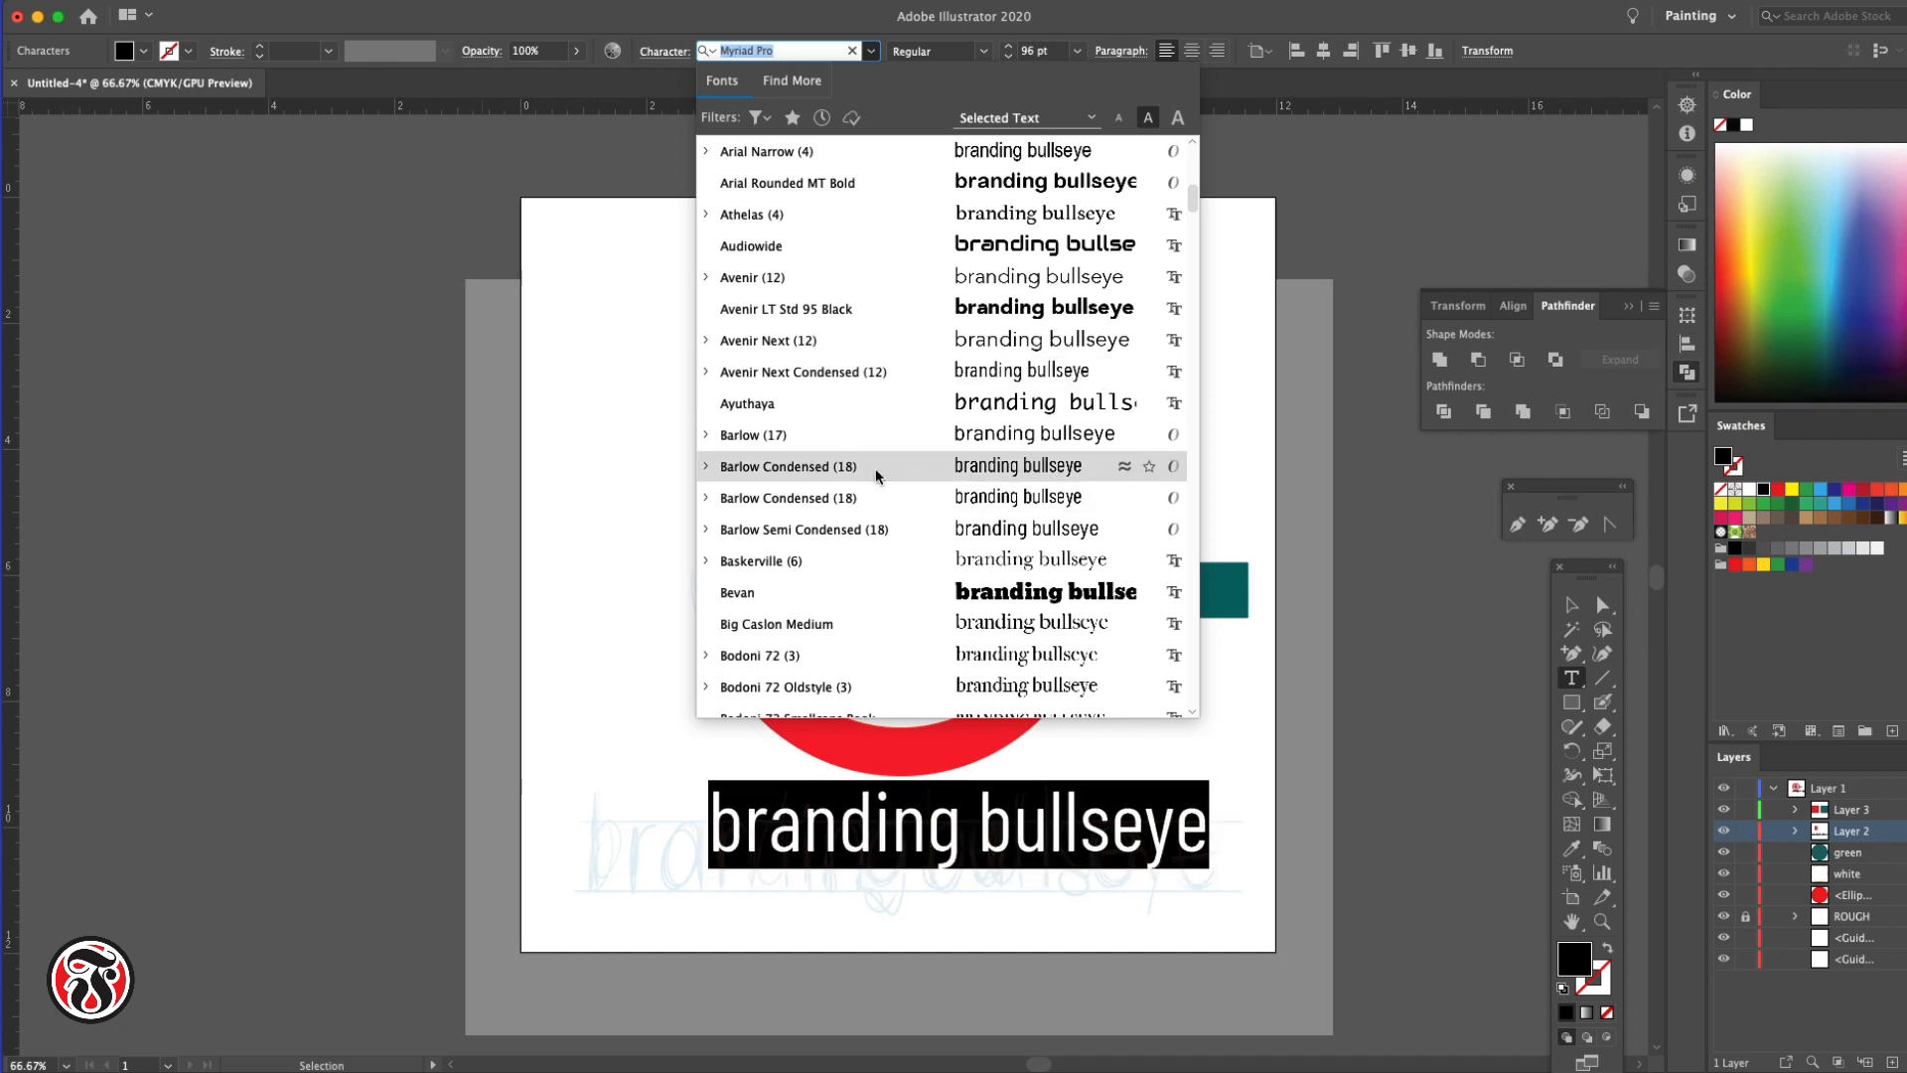
click(707, 466)
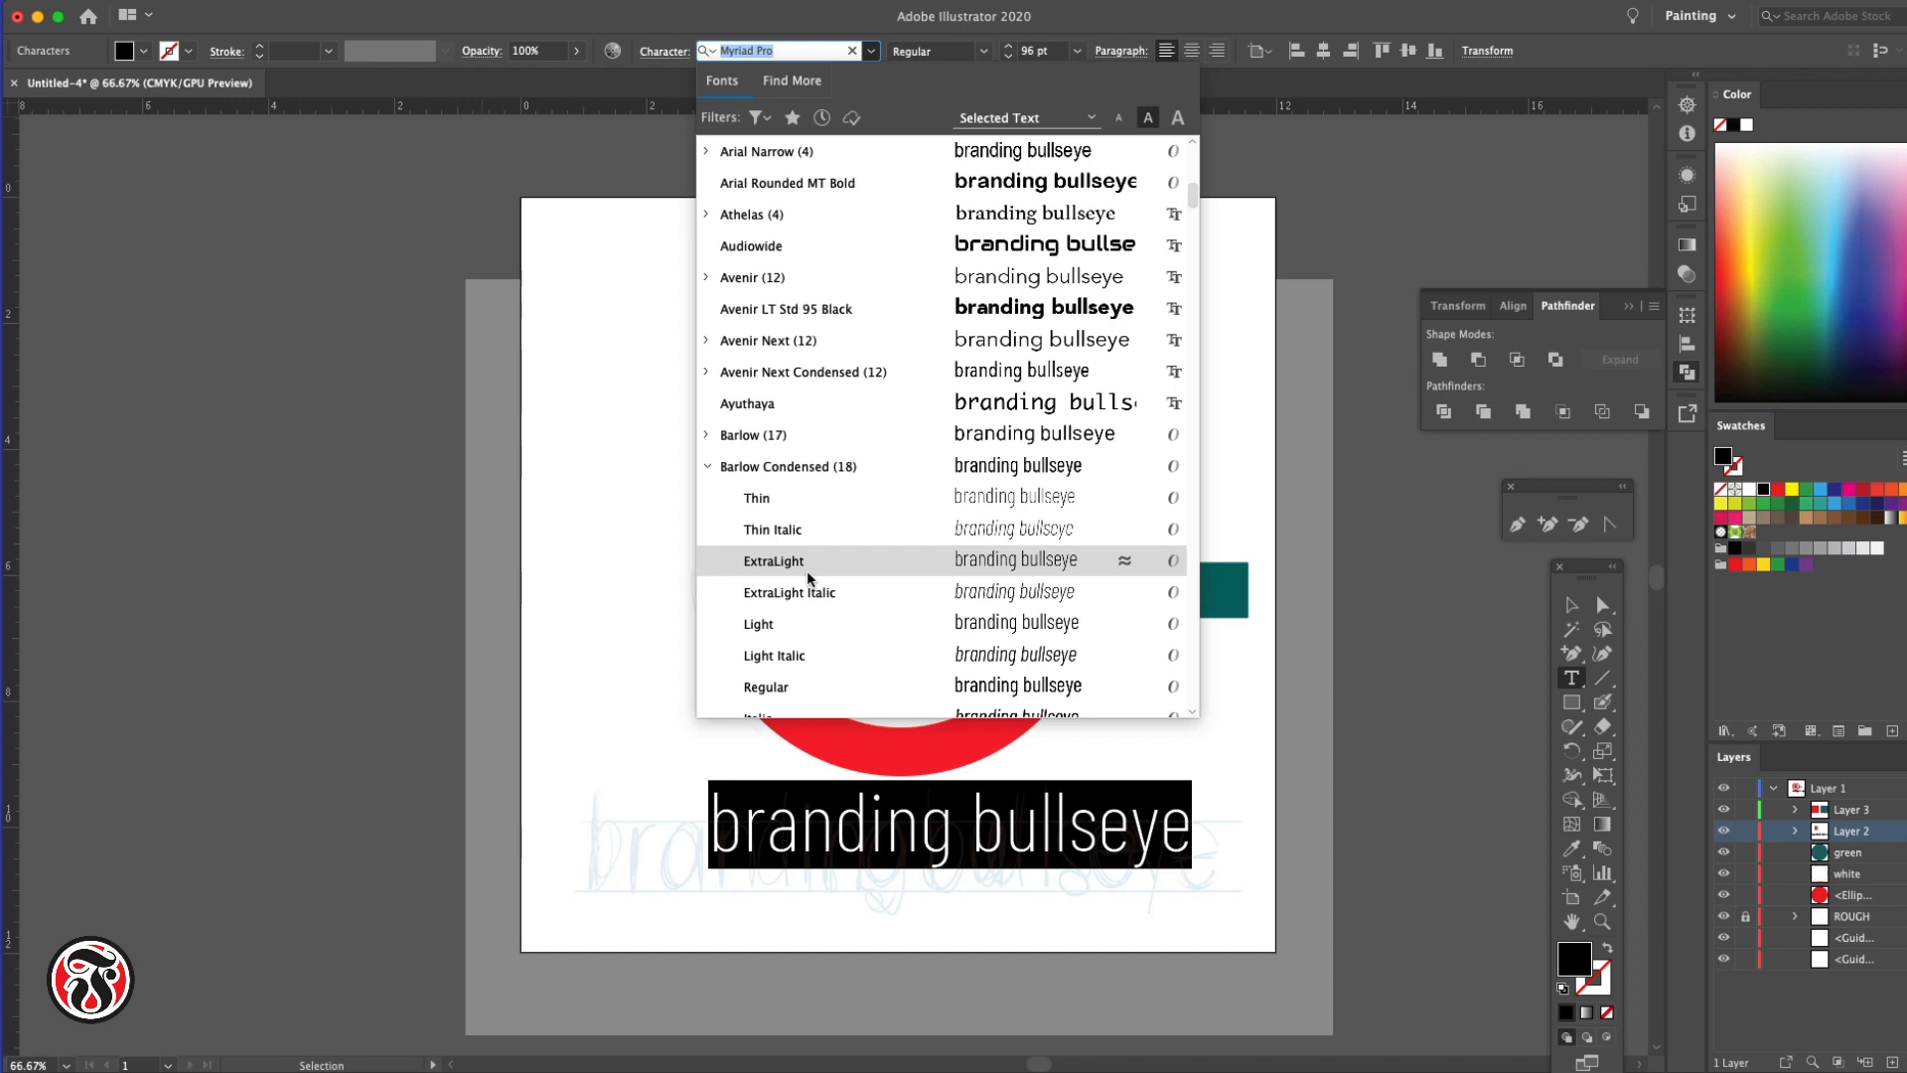
scroll(850, 586, down, 3)
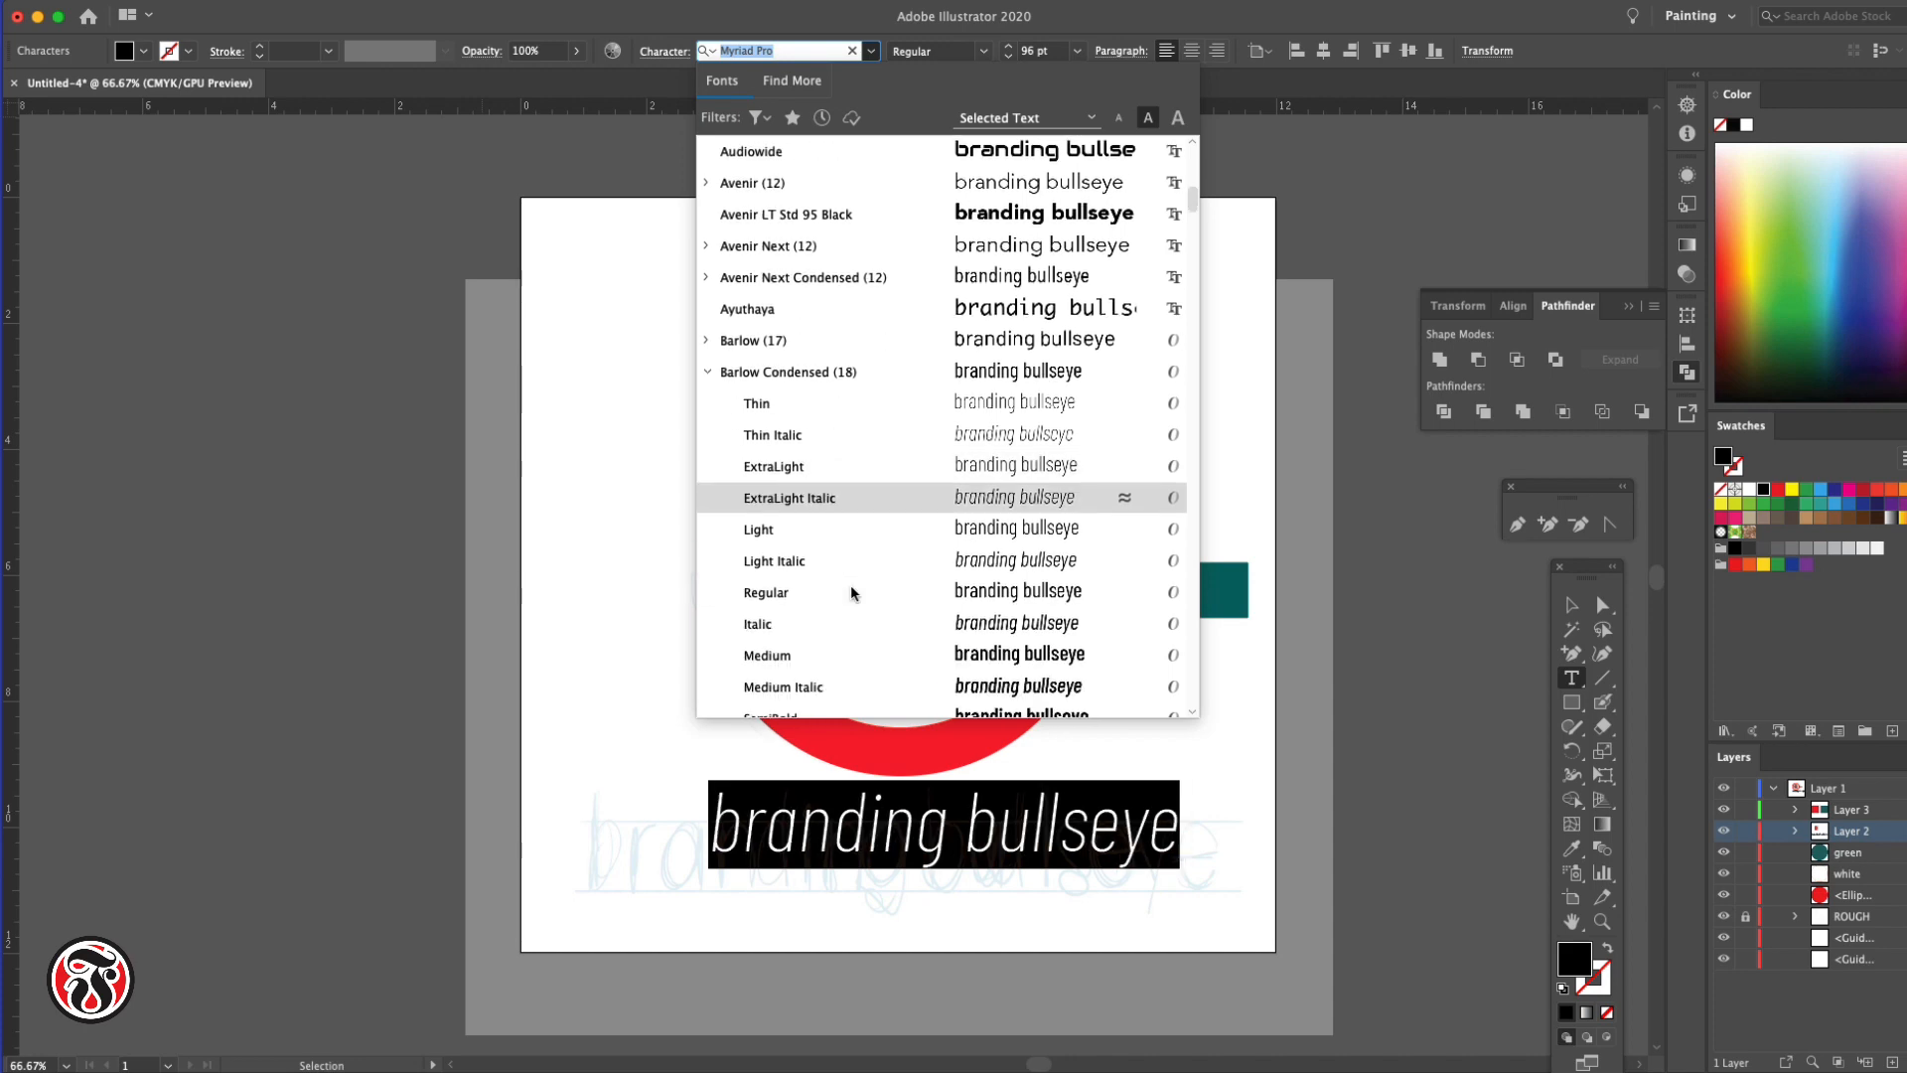
scroll(851, 593, down, 10)
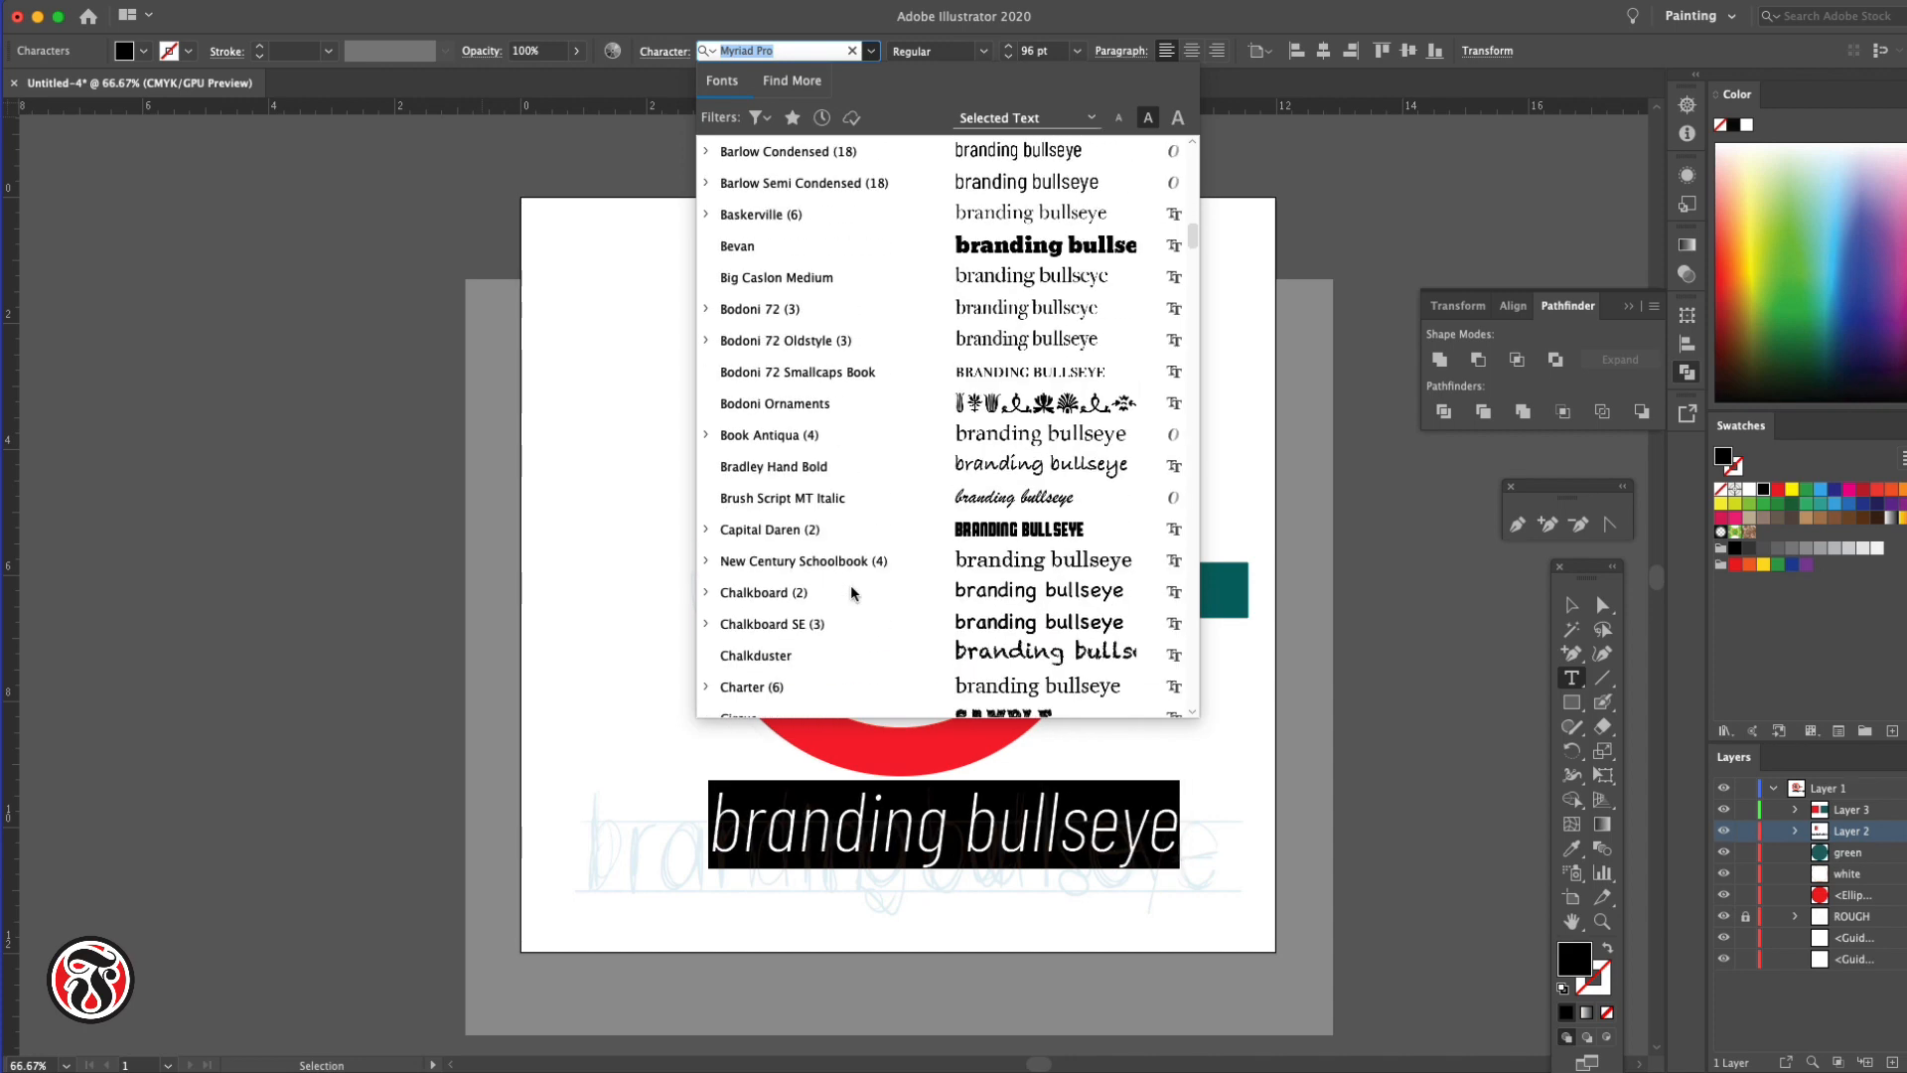
scroll(850, 593, down, 20)
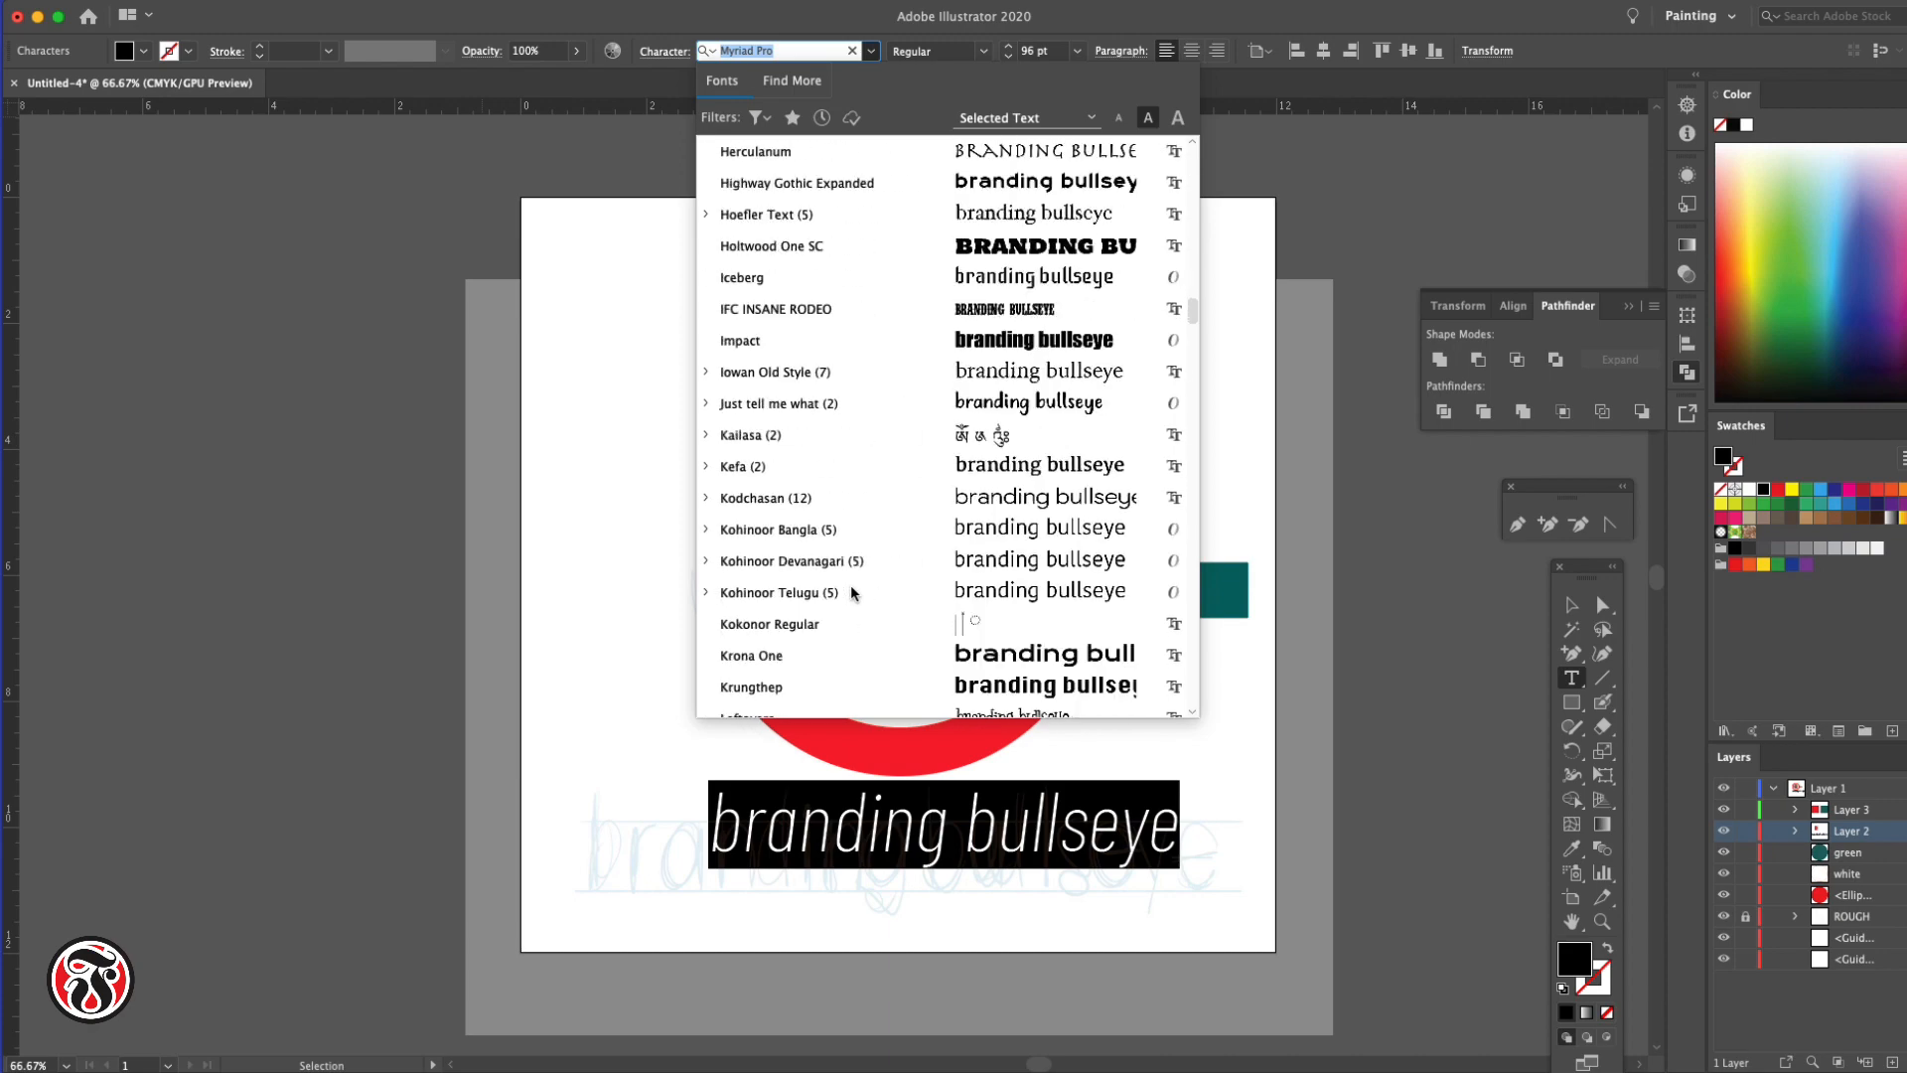
scroll(850, 593, down, 20)
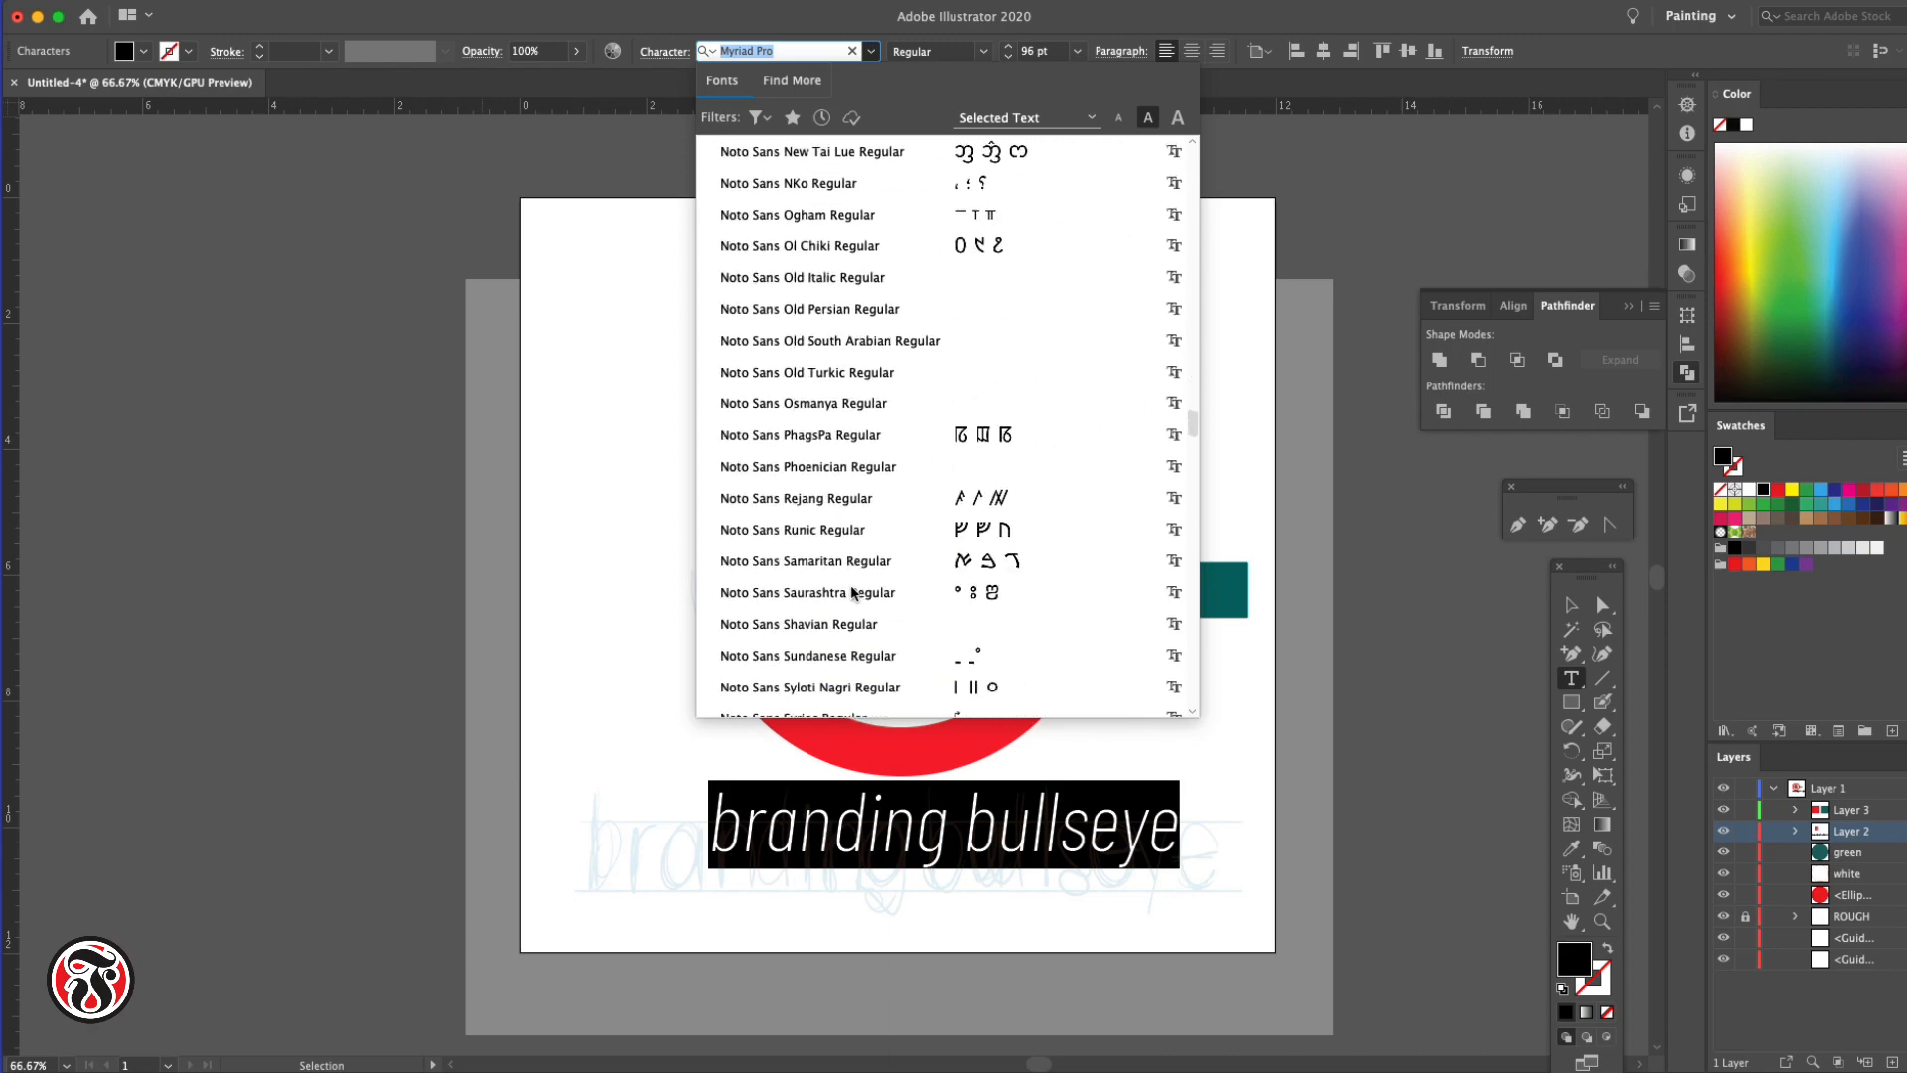
scroll(850, 592, down, 5)
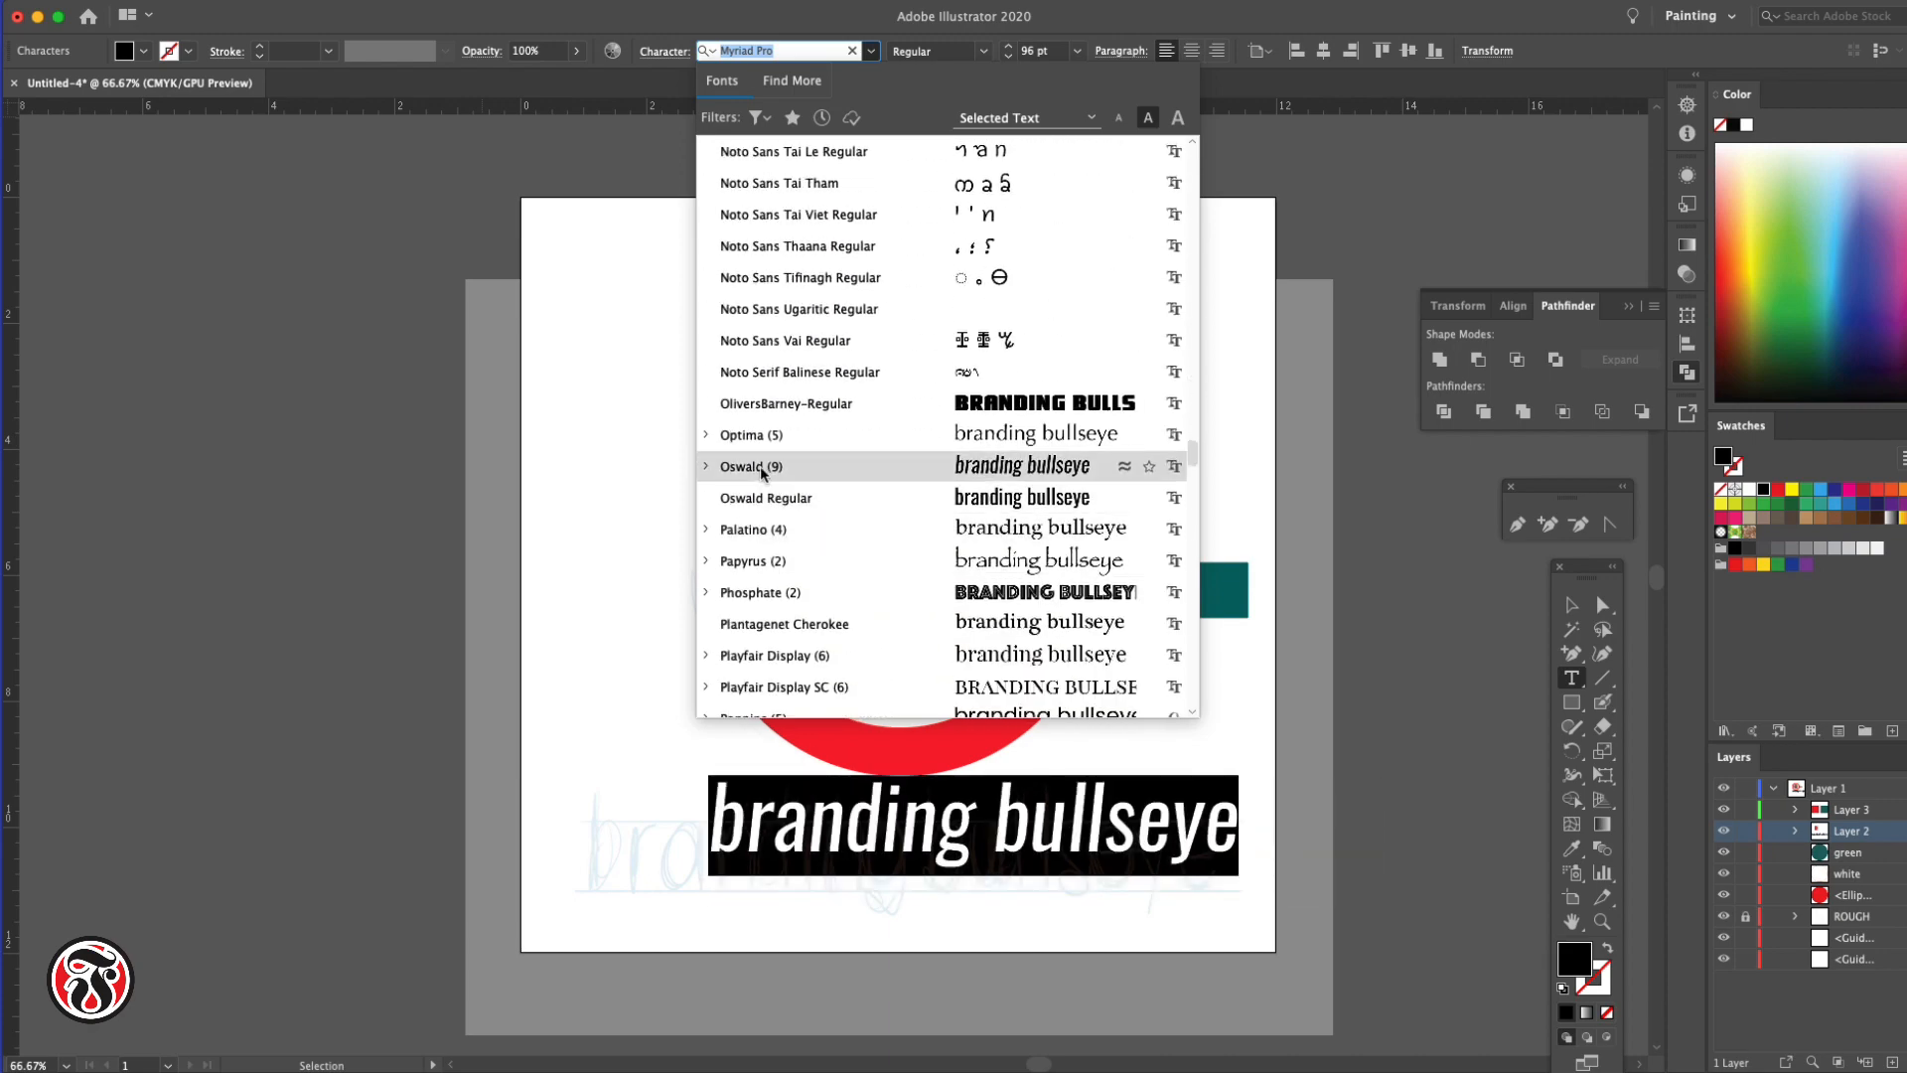
click(705, 466)
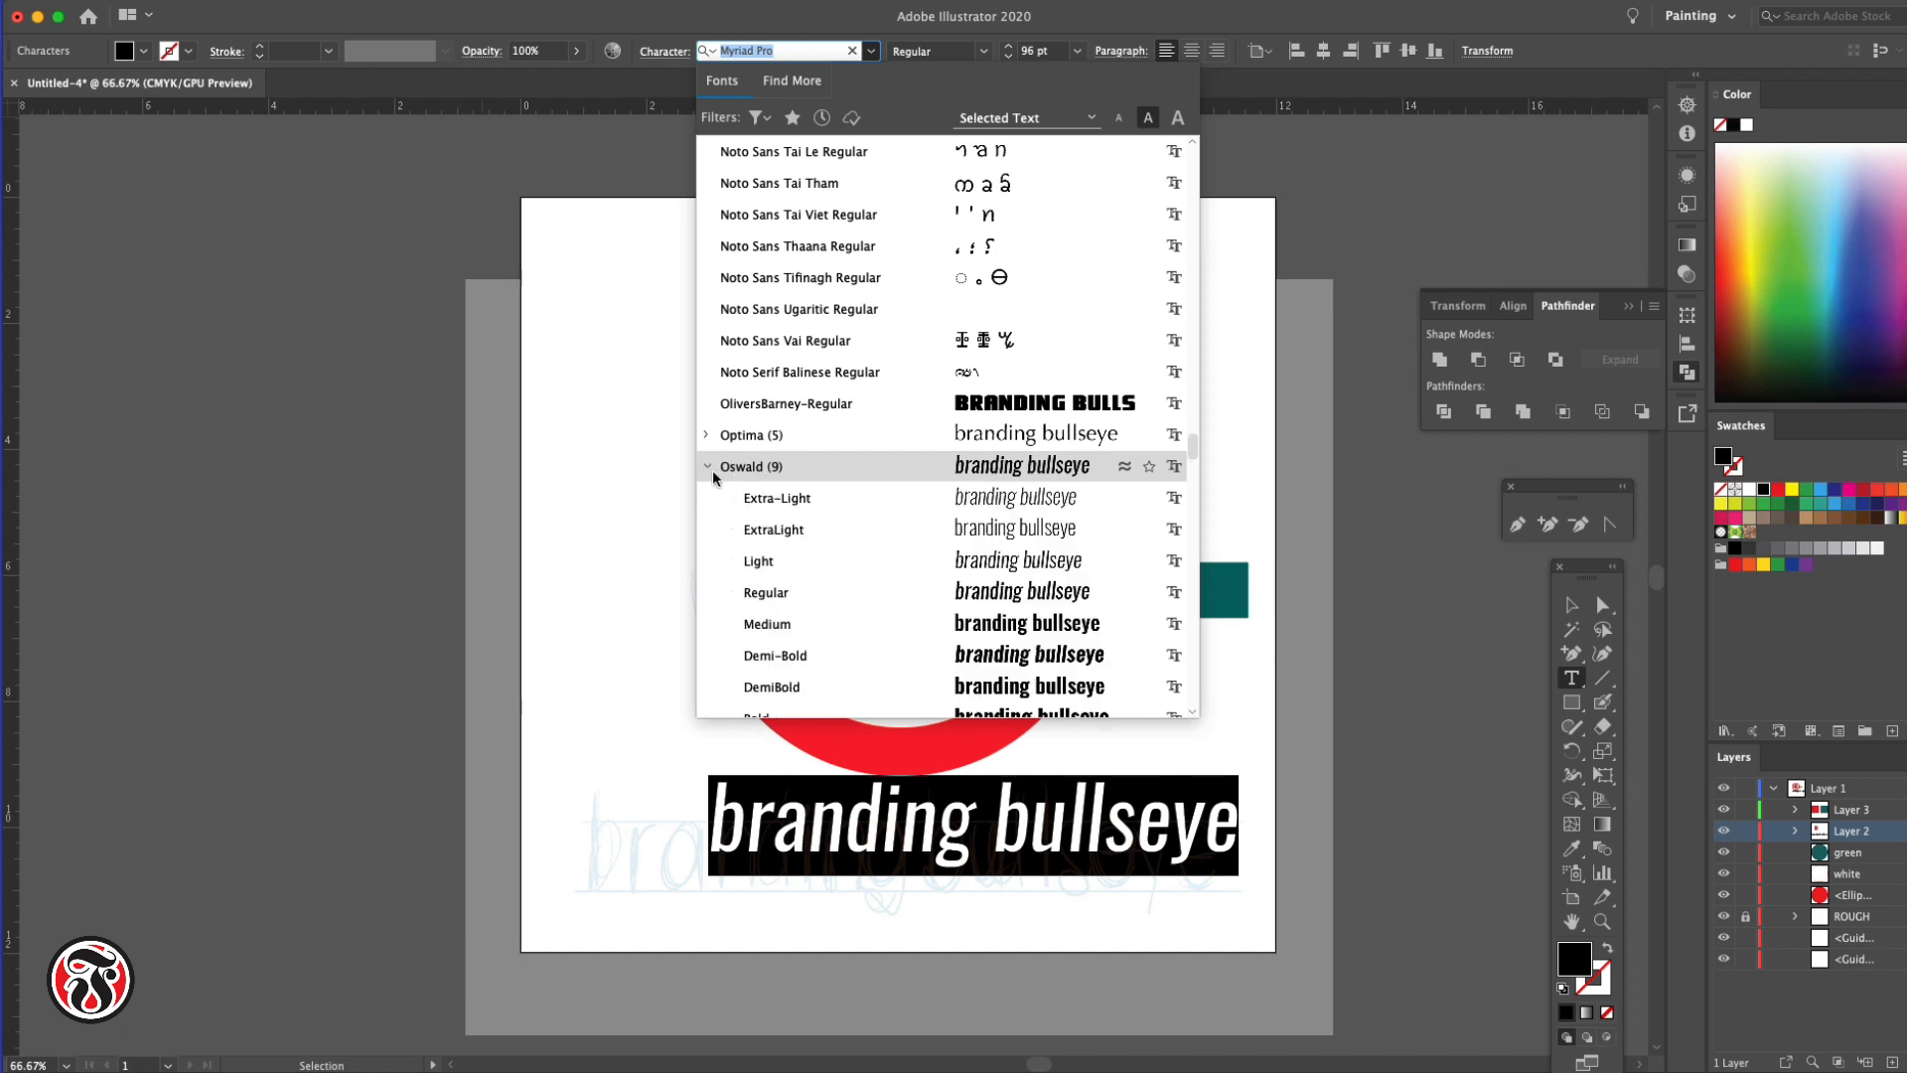
click(772, 594)
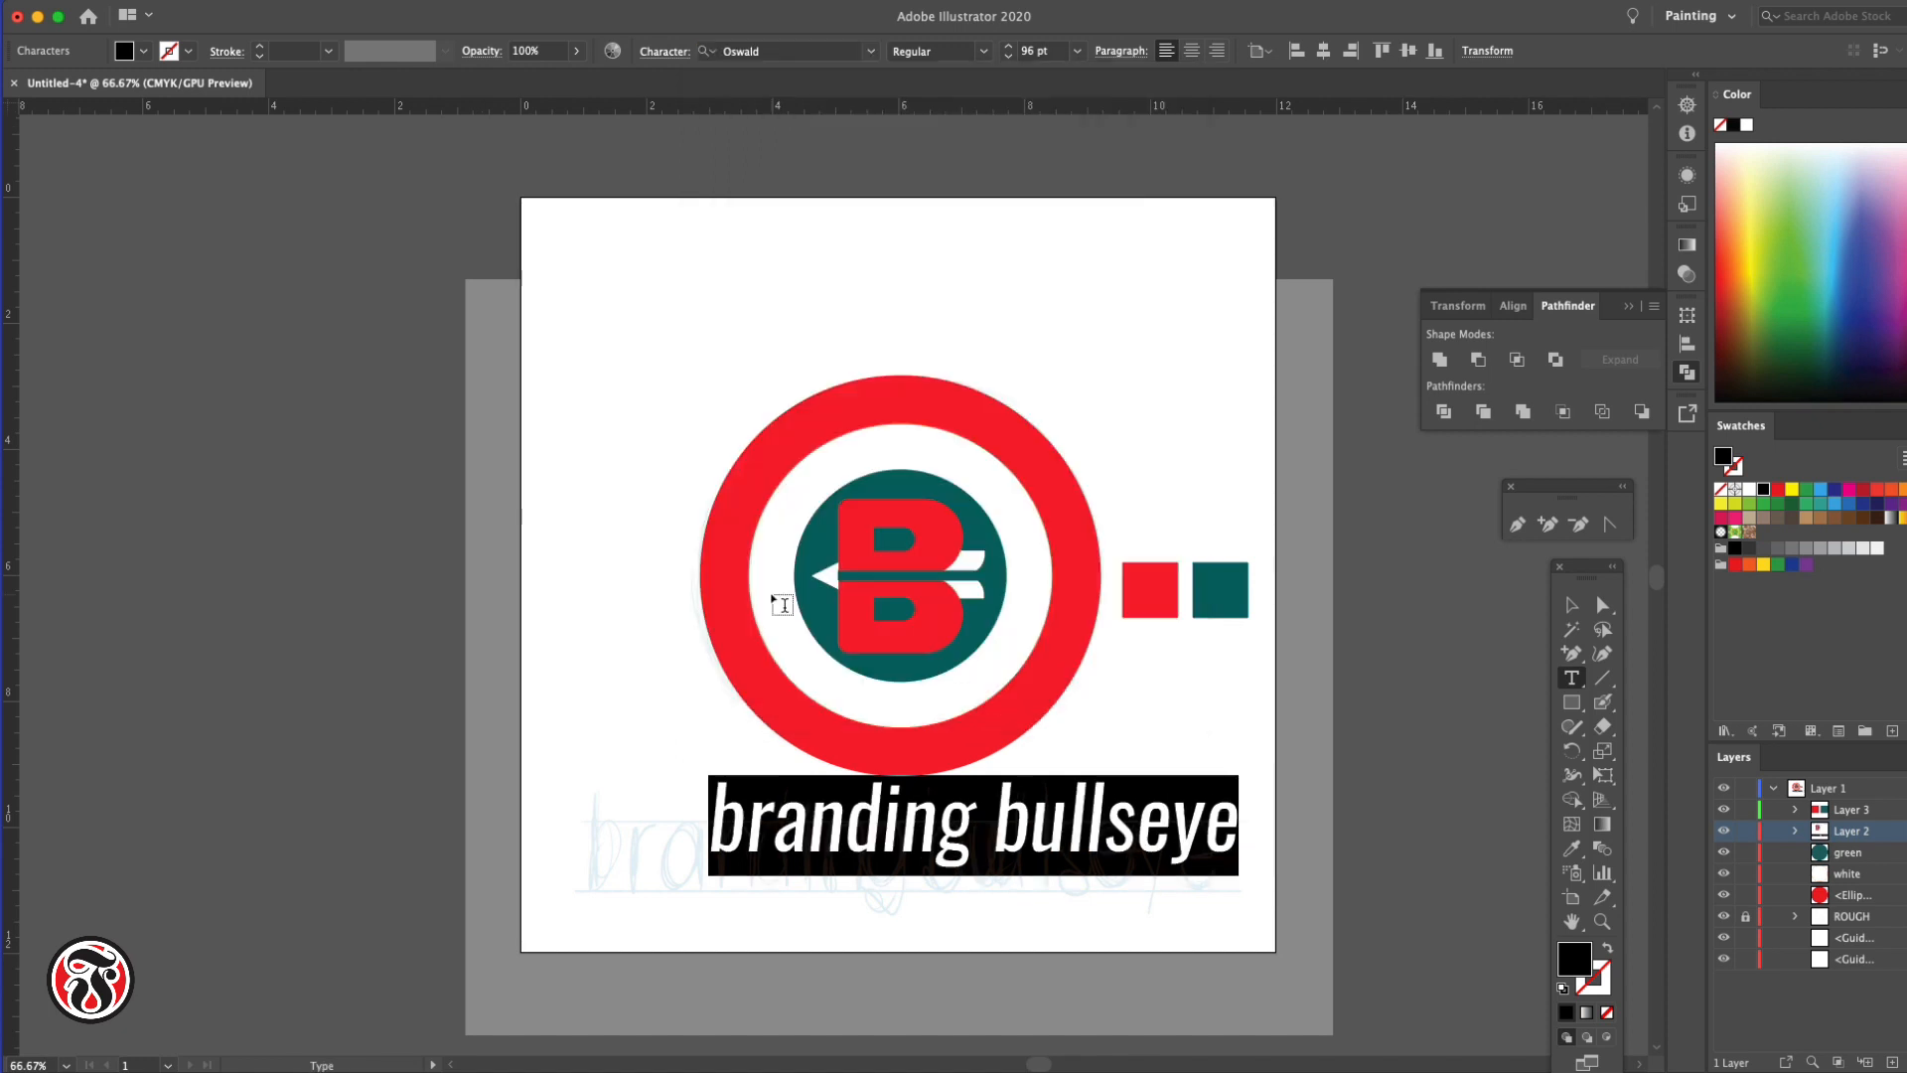
Move the wordmark over the sketched lettering, roughly centred beneath the circles
click(983, 52)
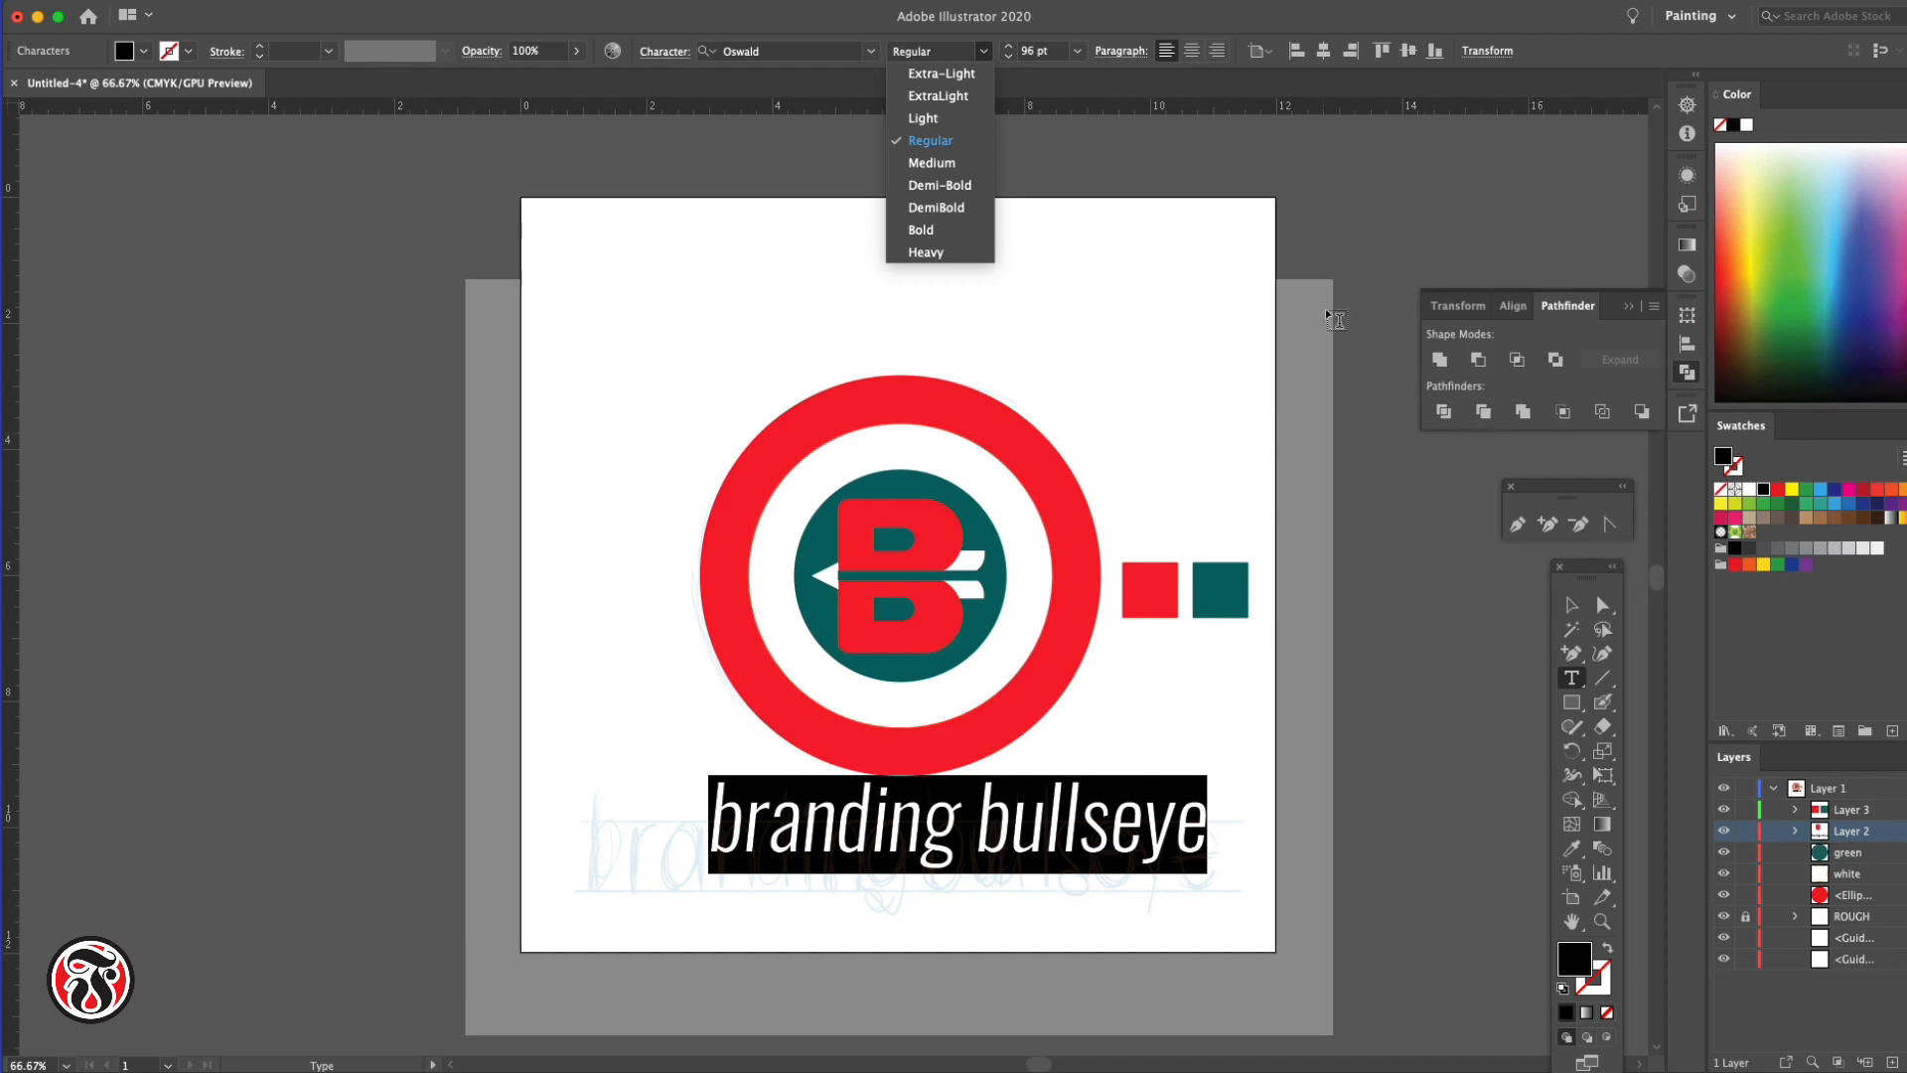
click(1571, 604)
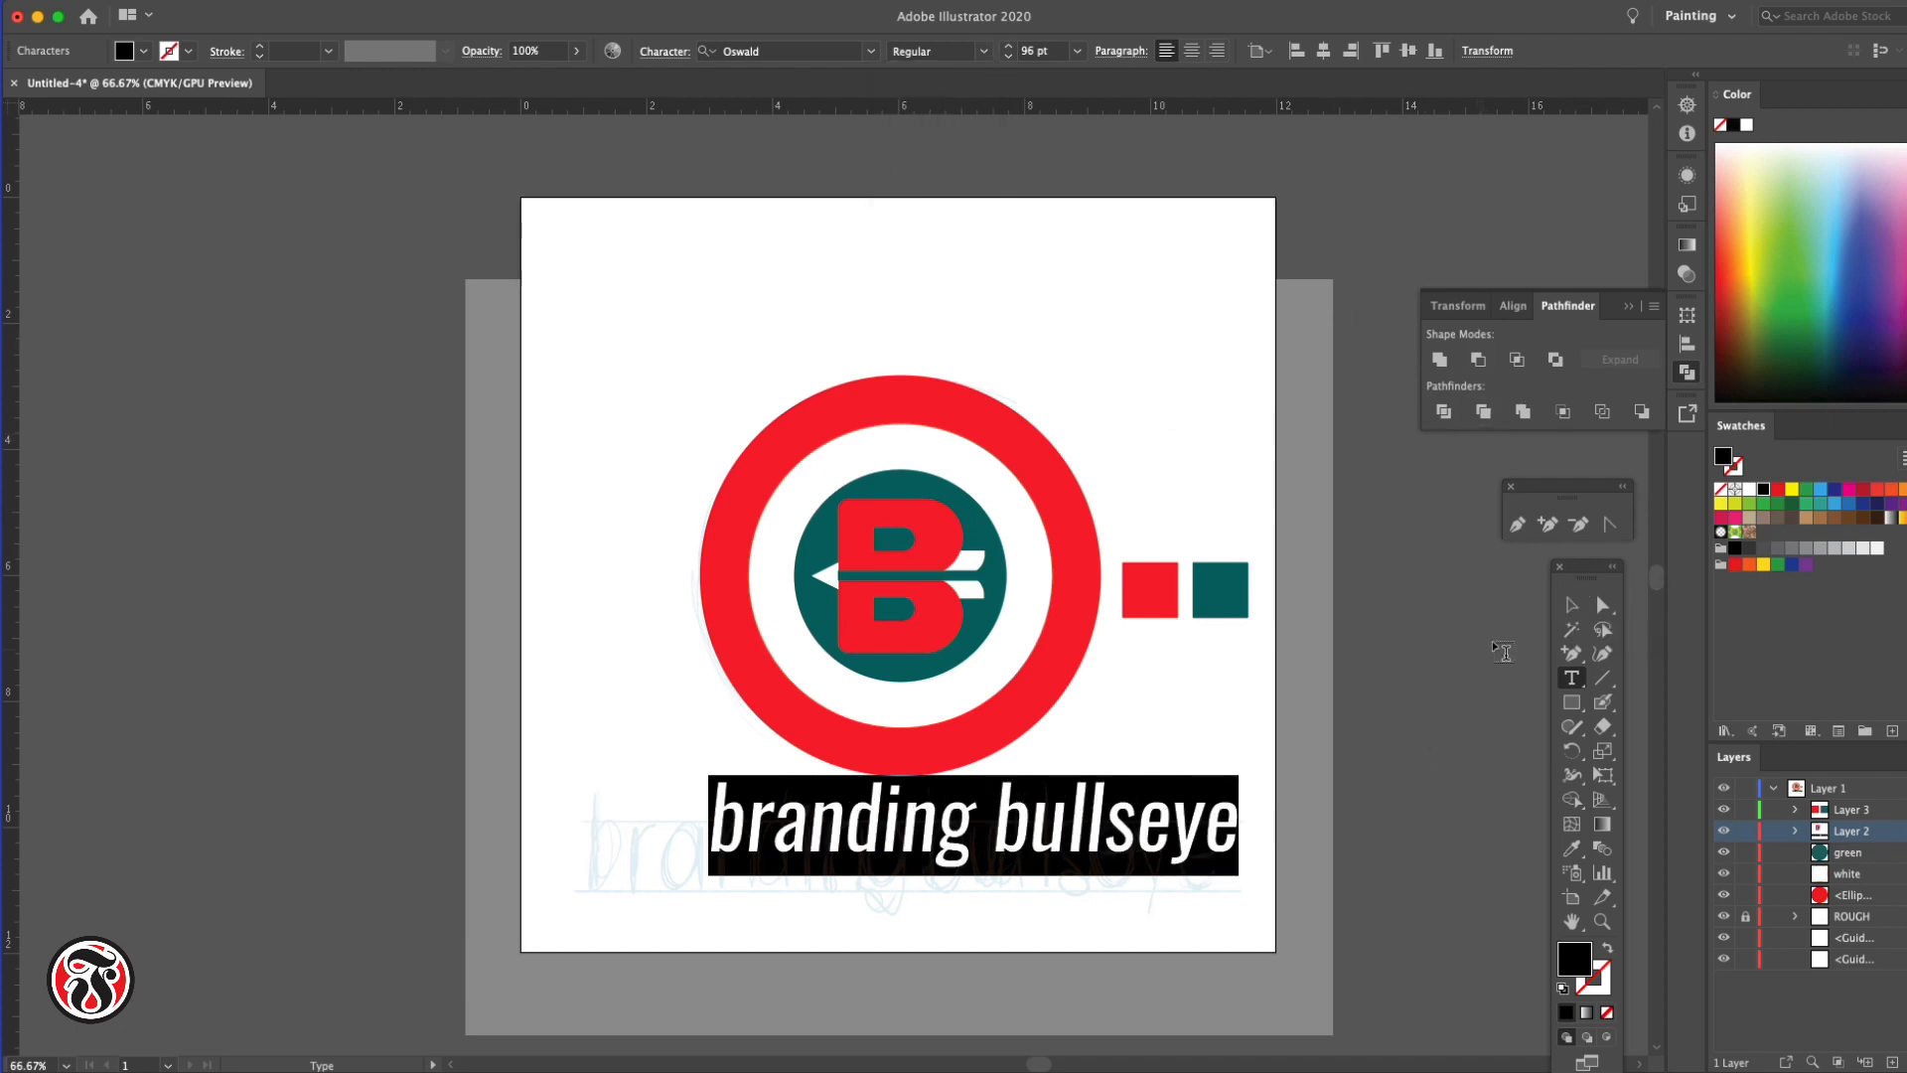
click(1568, 605)
drag(1042, 845, 966, 872)
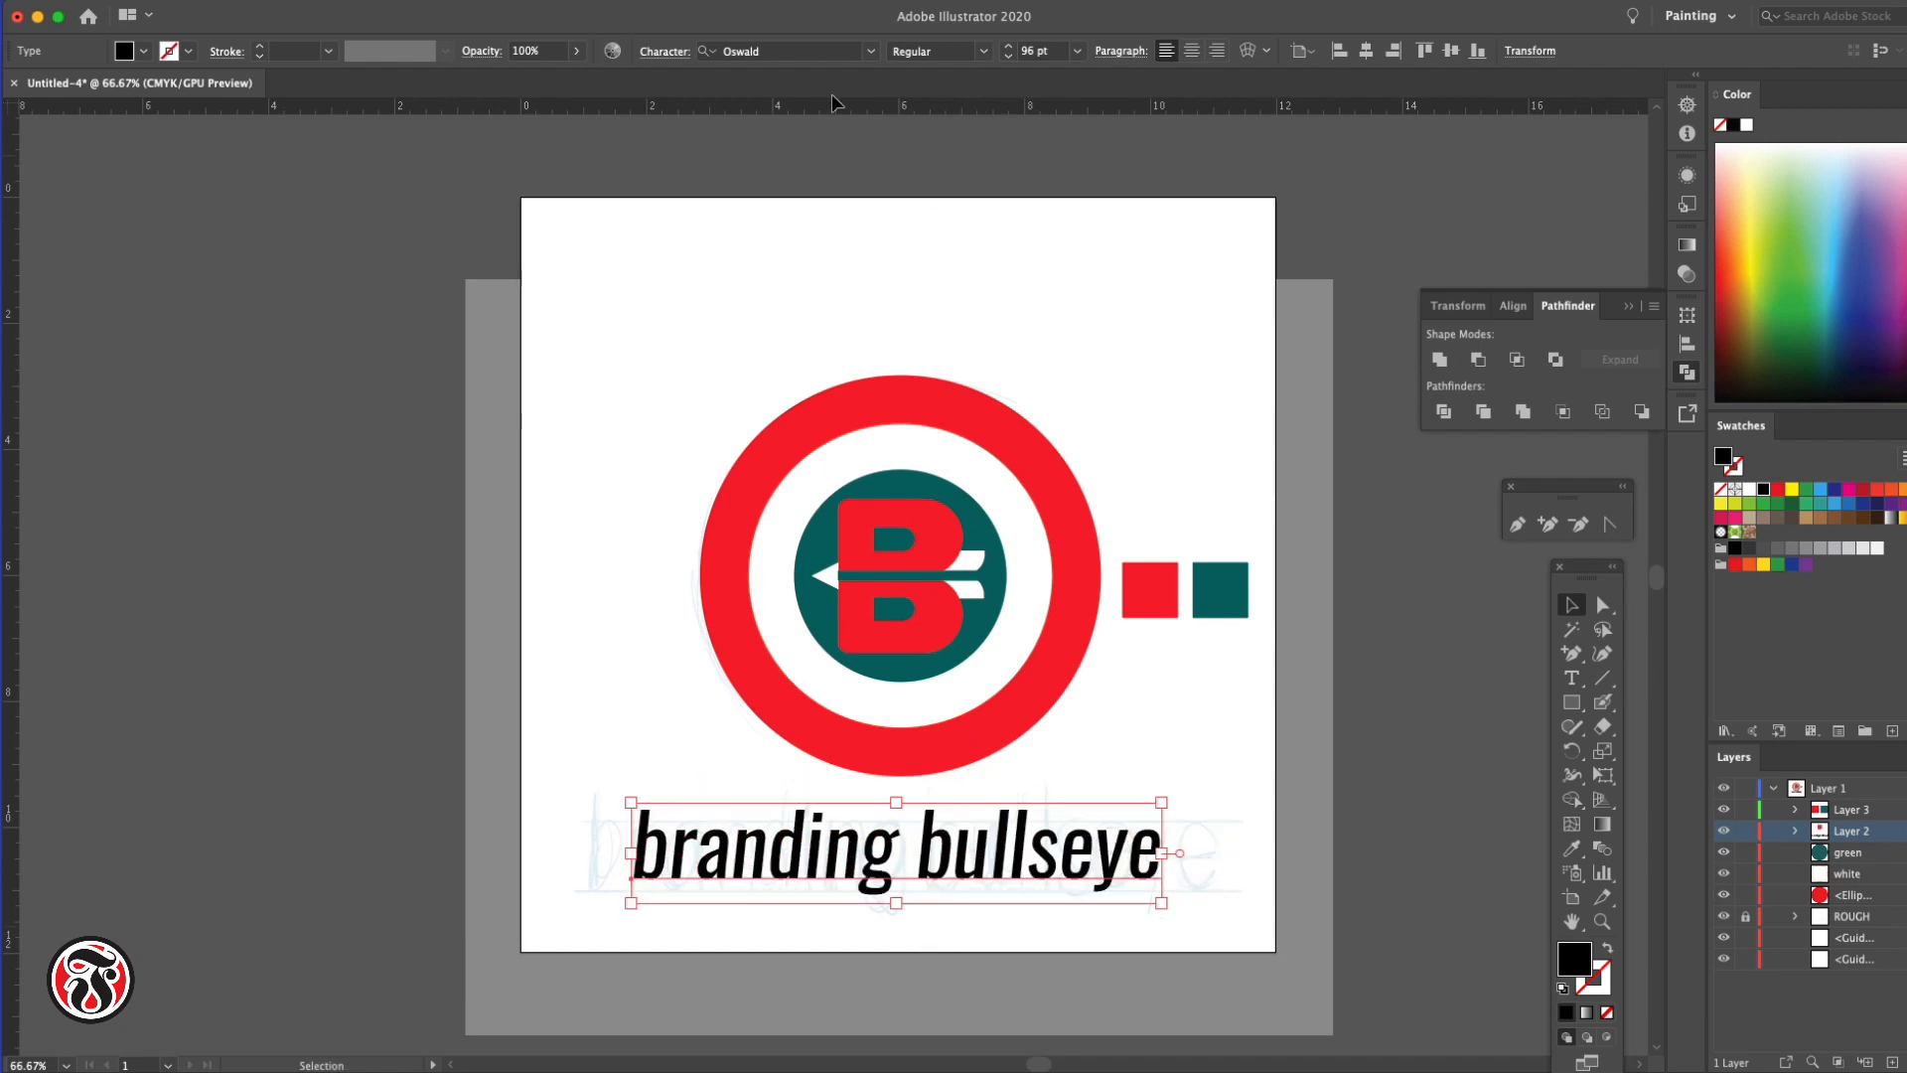
Preview the heavier Oswald styles on the wordmark and keep Regular
click(663, 53)
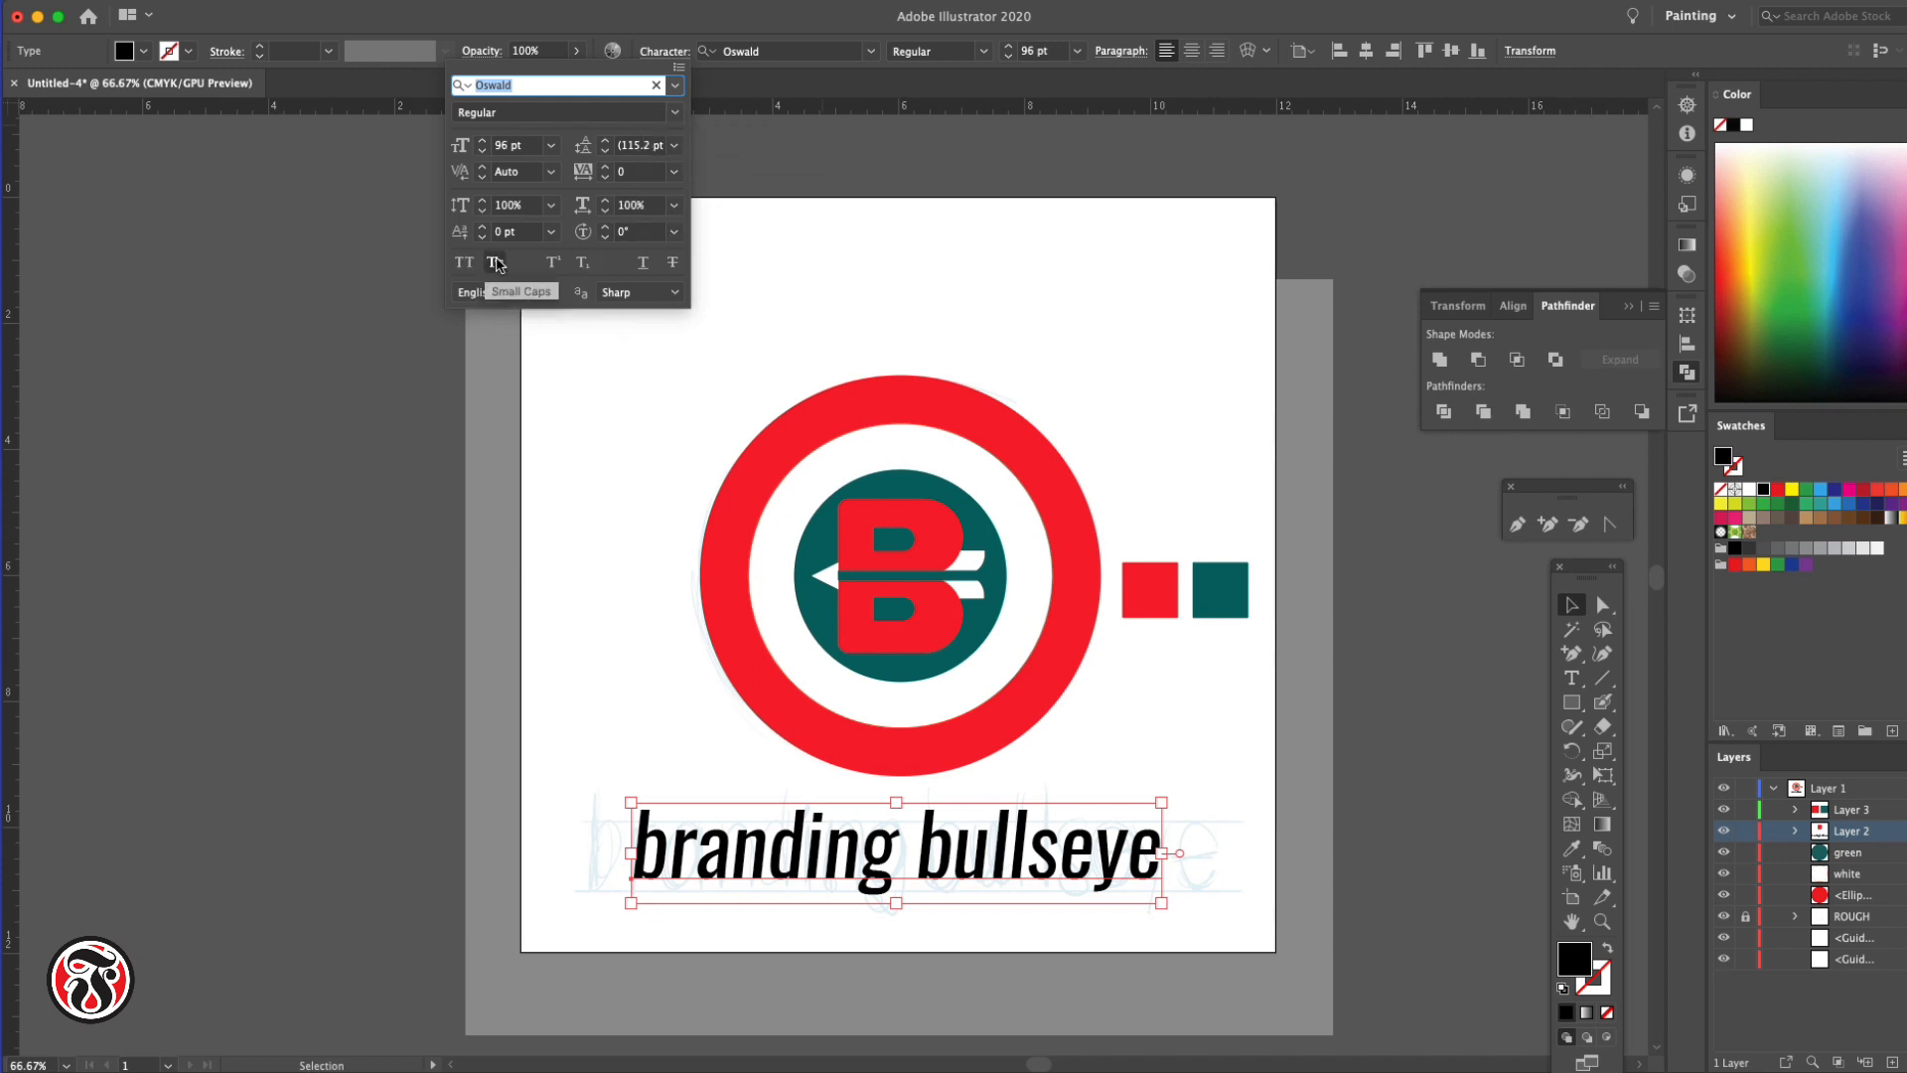
click(674, 112)
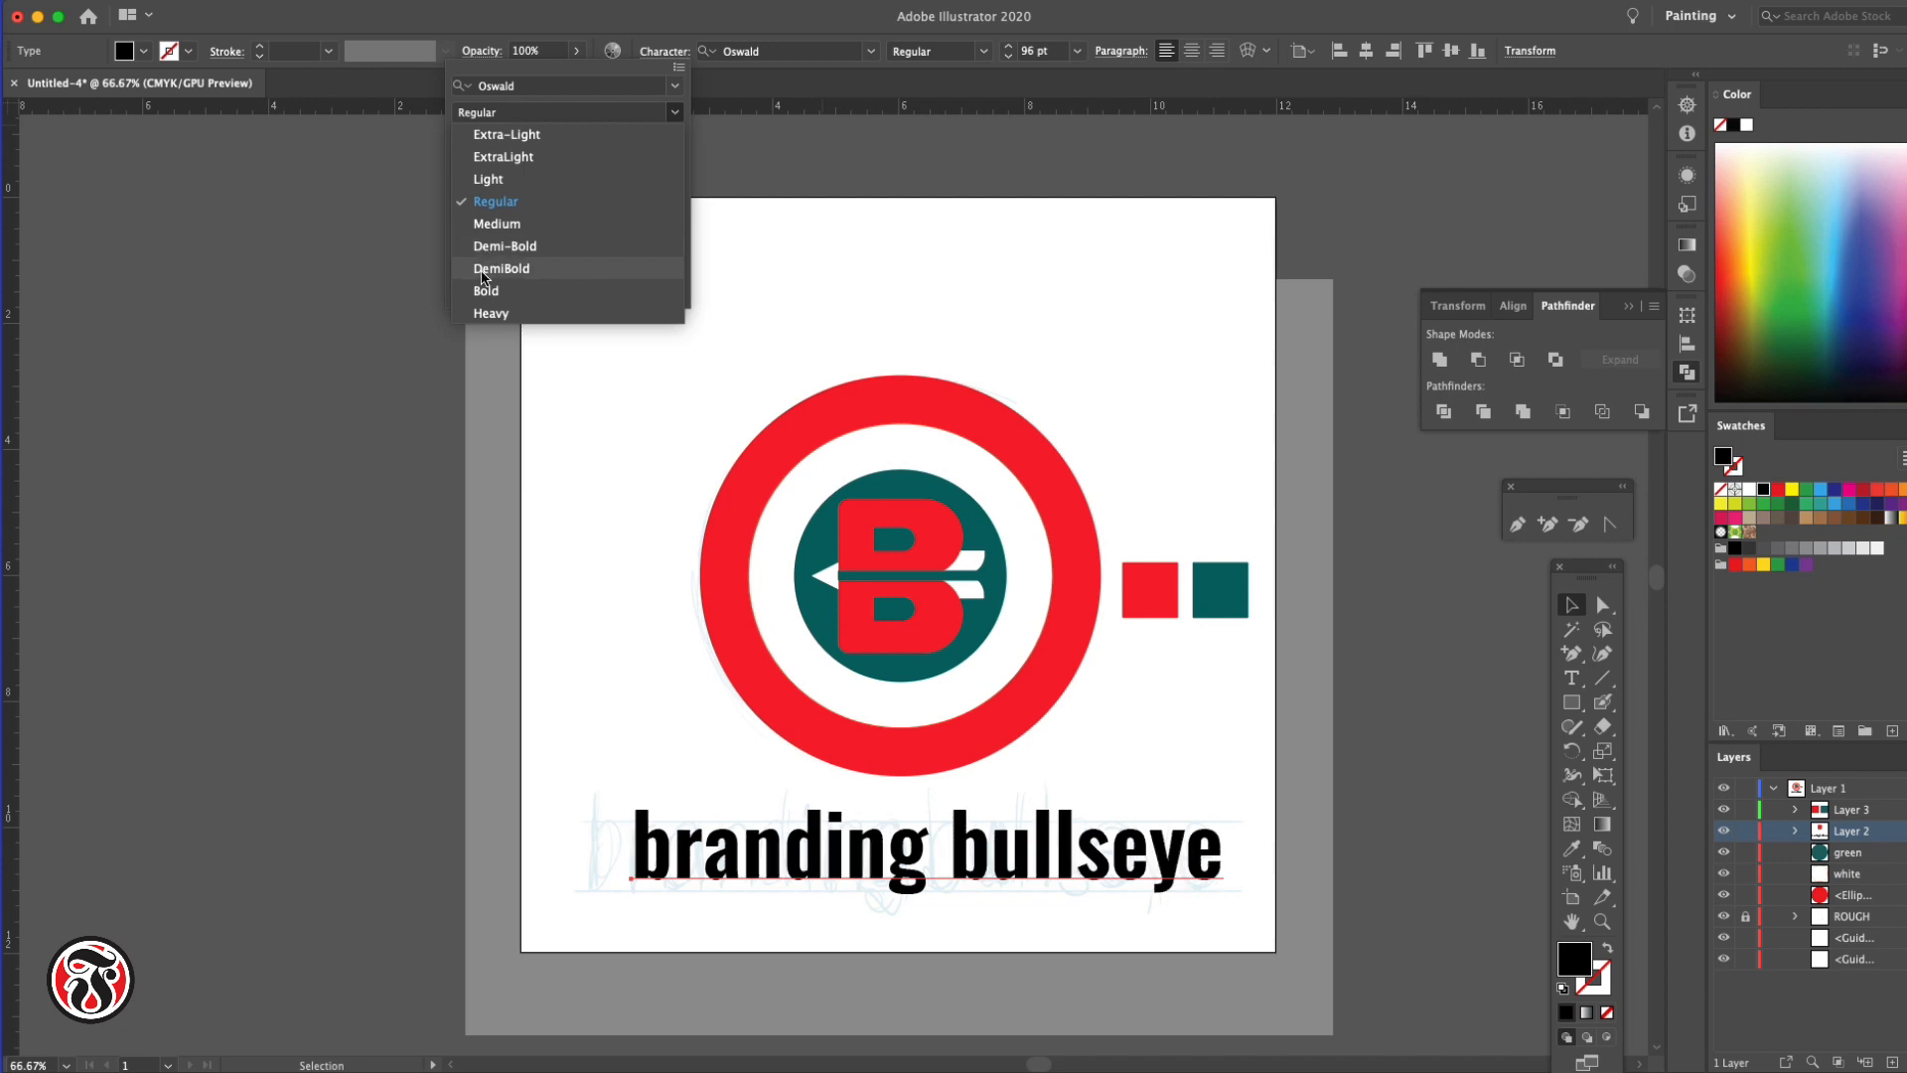
click(494, 202)
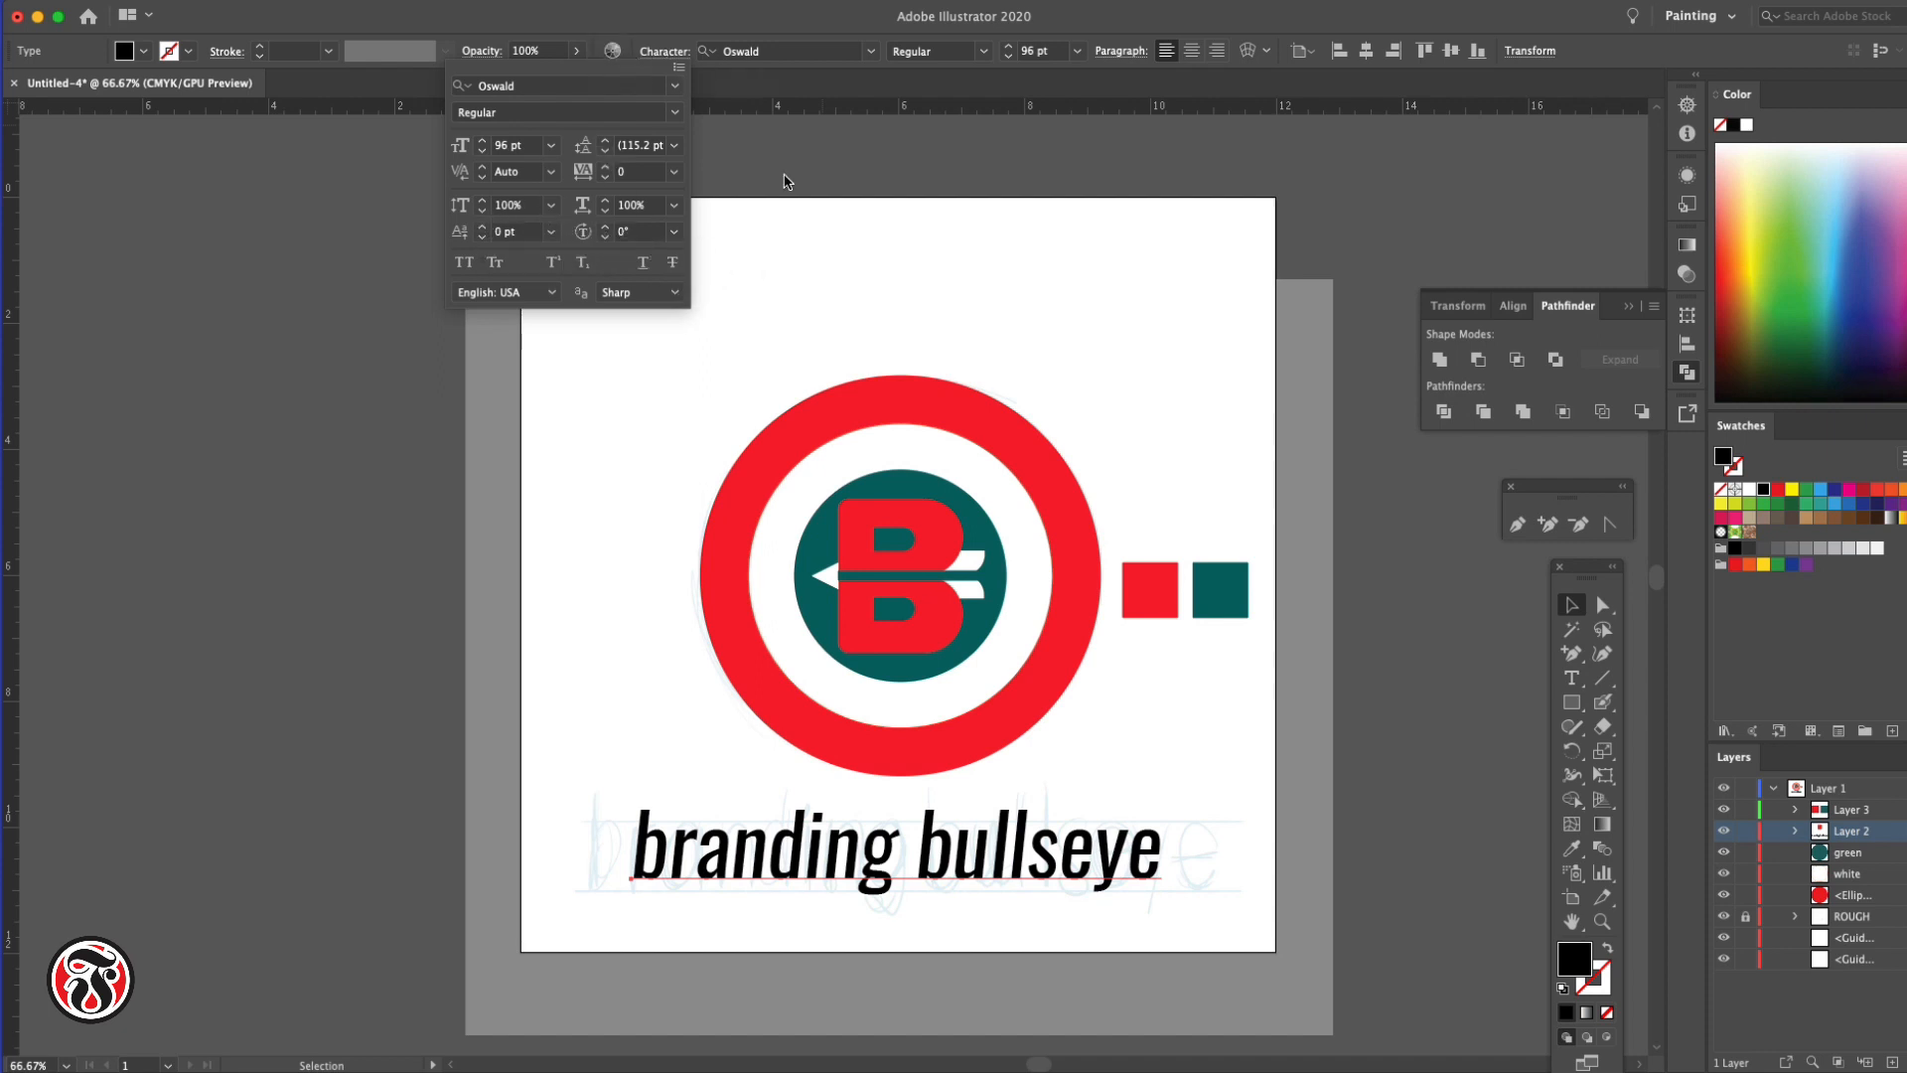
click(1113, 845)
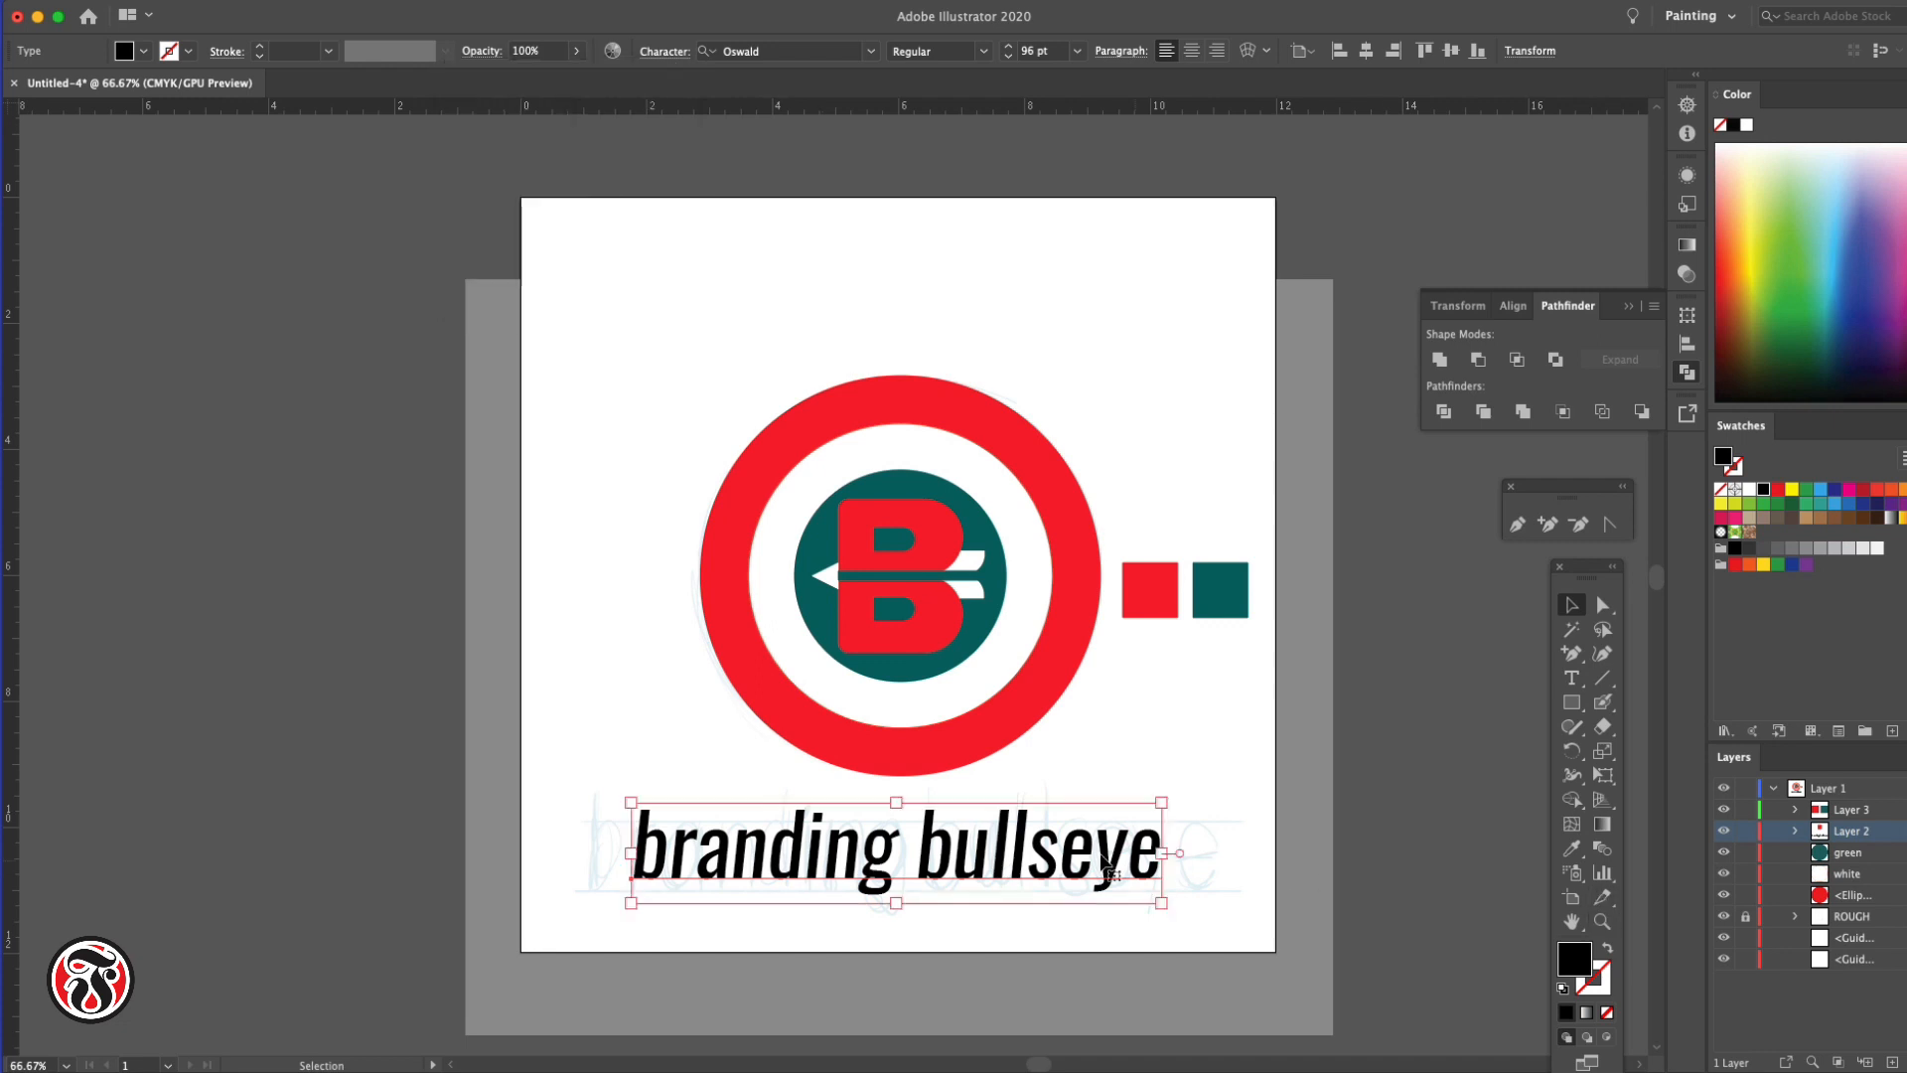
Inspect the B at 200% to check which object shows through its upper counter, leaving nothing selected
click(1602, 922)
click(921, 589)
click(885, 586)
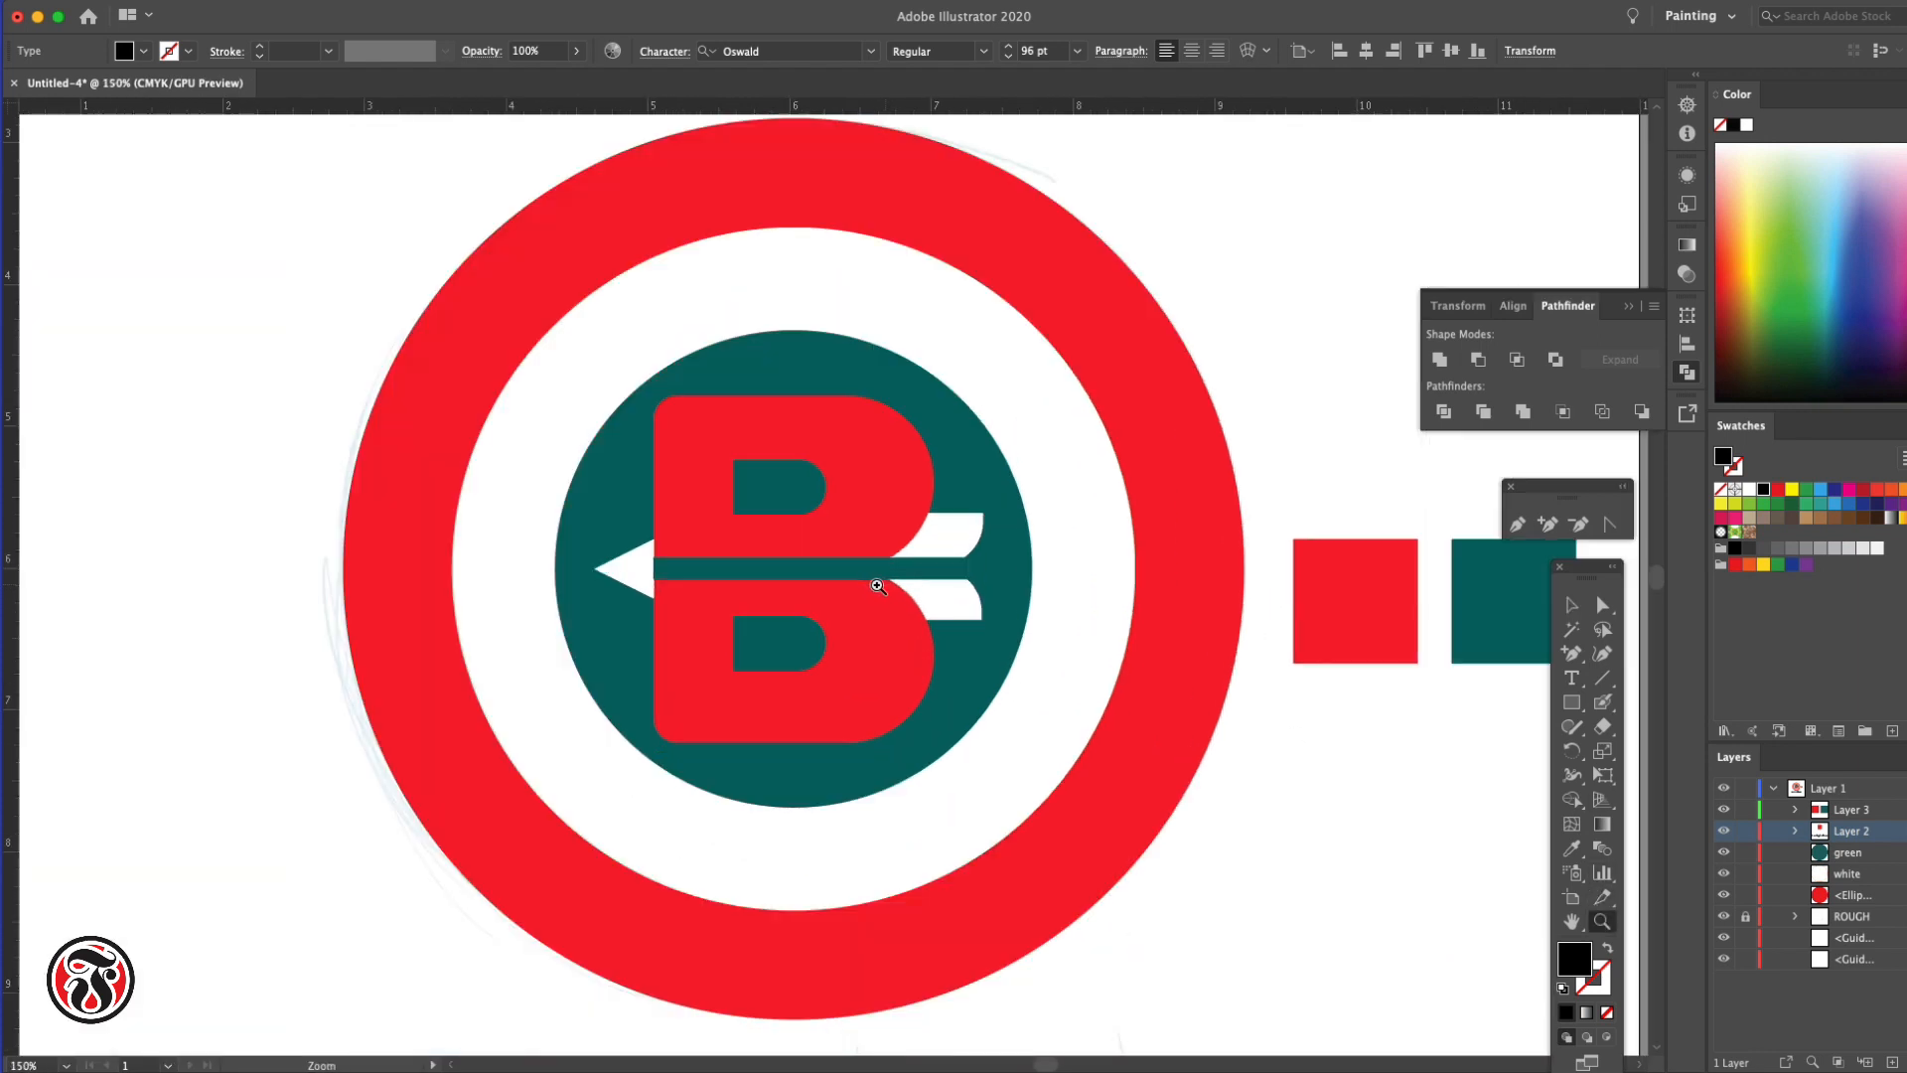
click(827, 578)
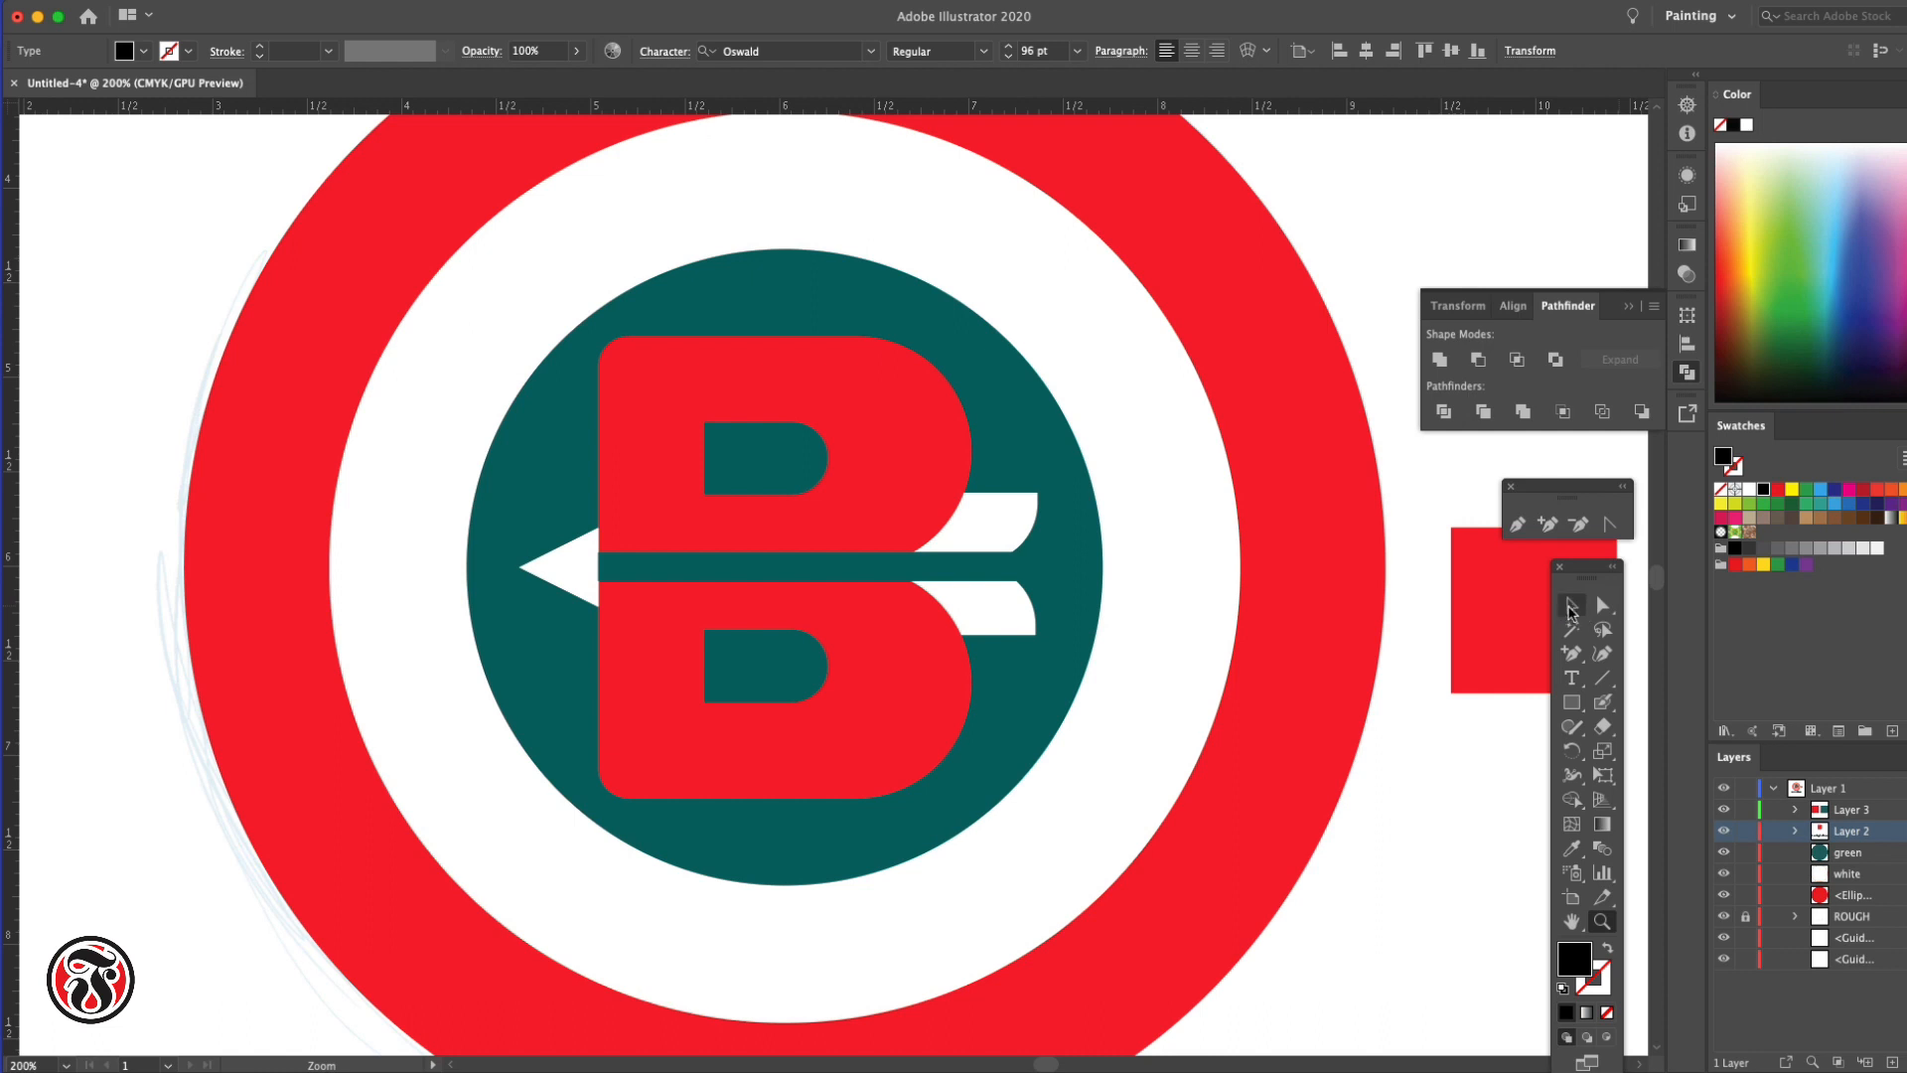
click(1575, 608)
click(740, 434)
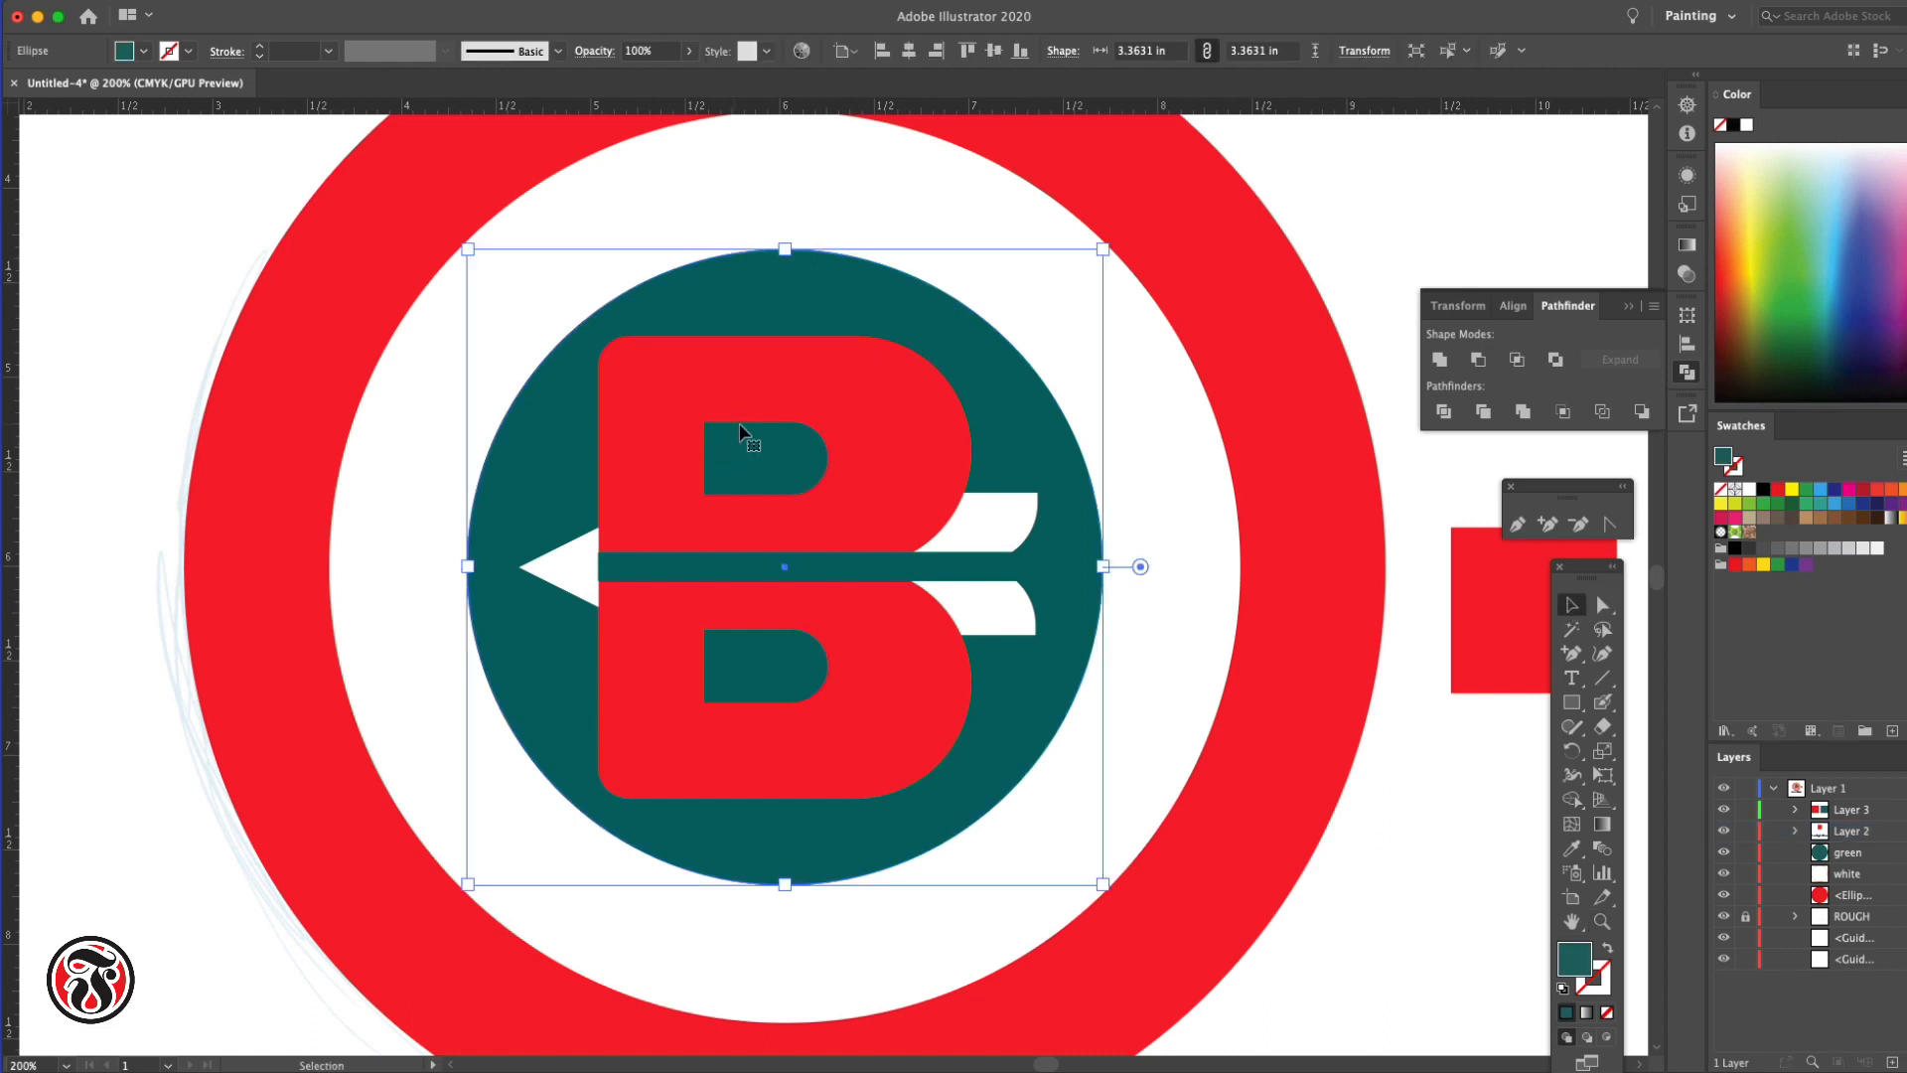
click(1602, 604)
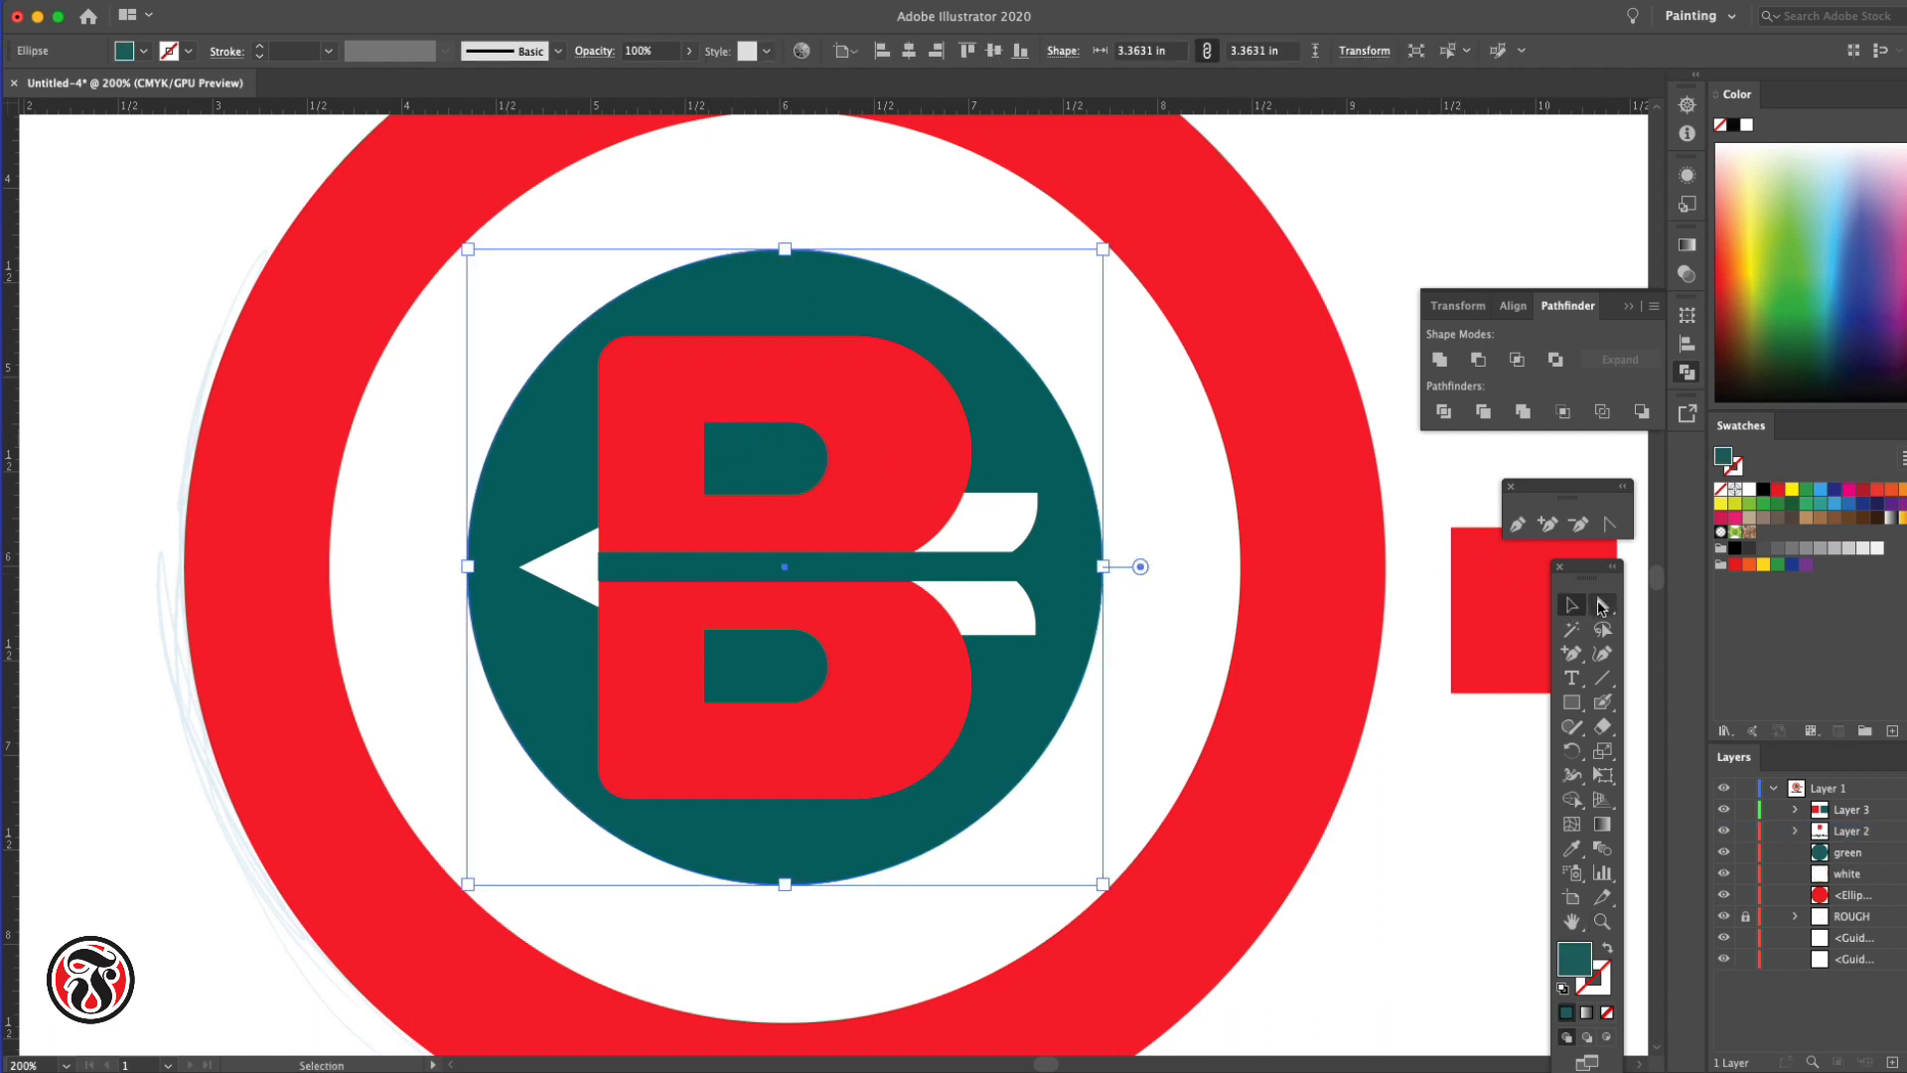
click(1381, 297)
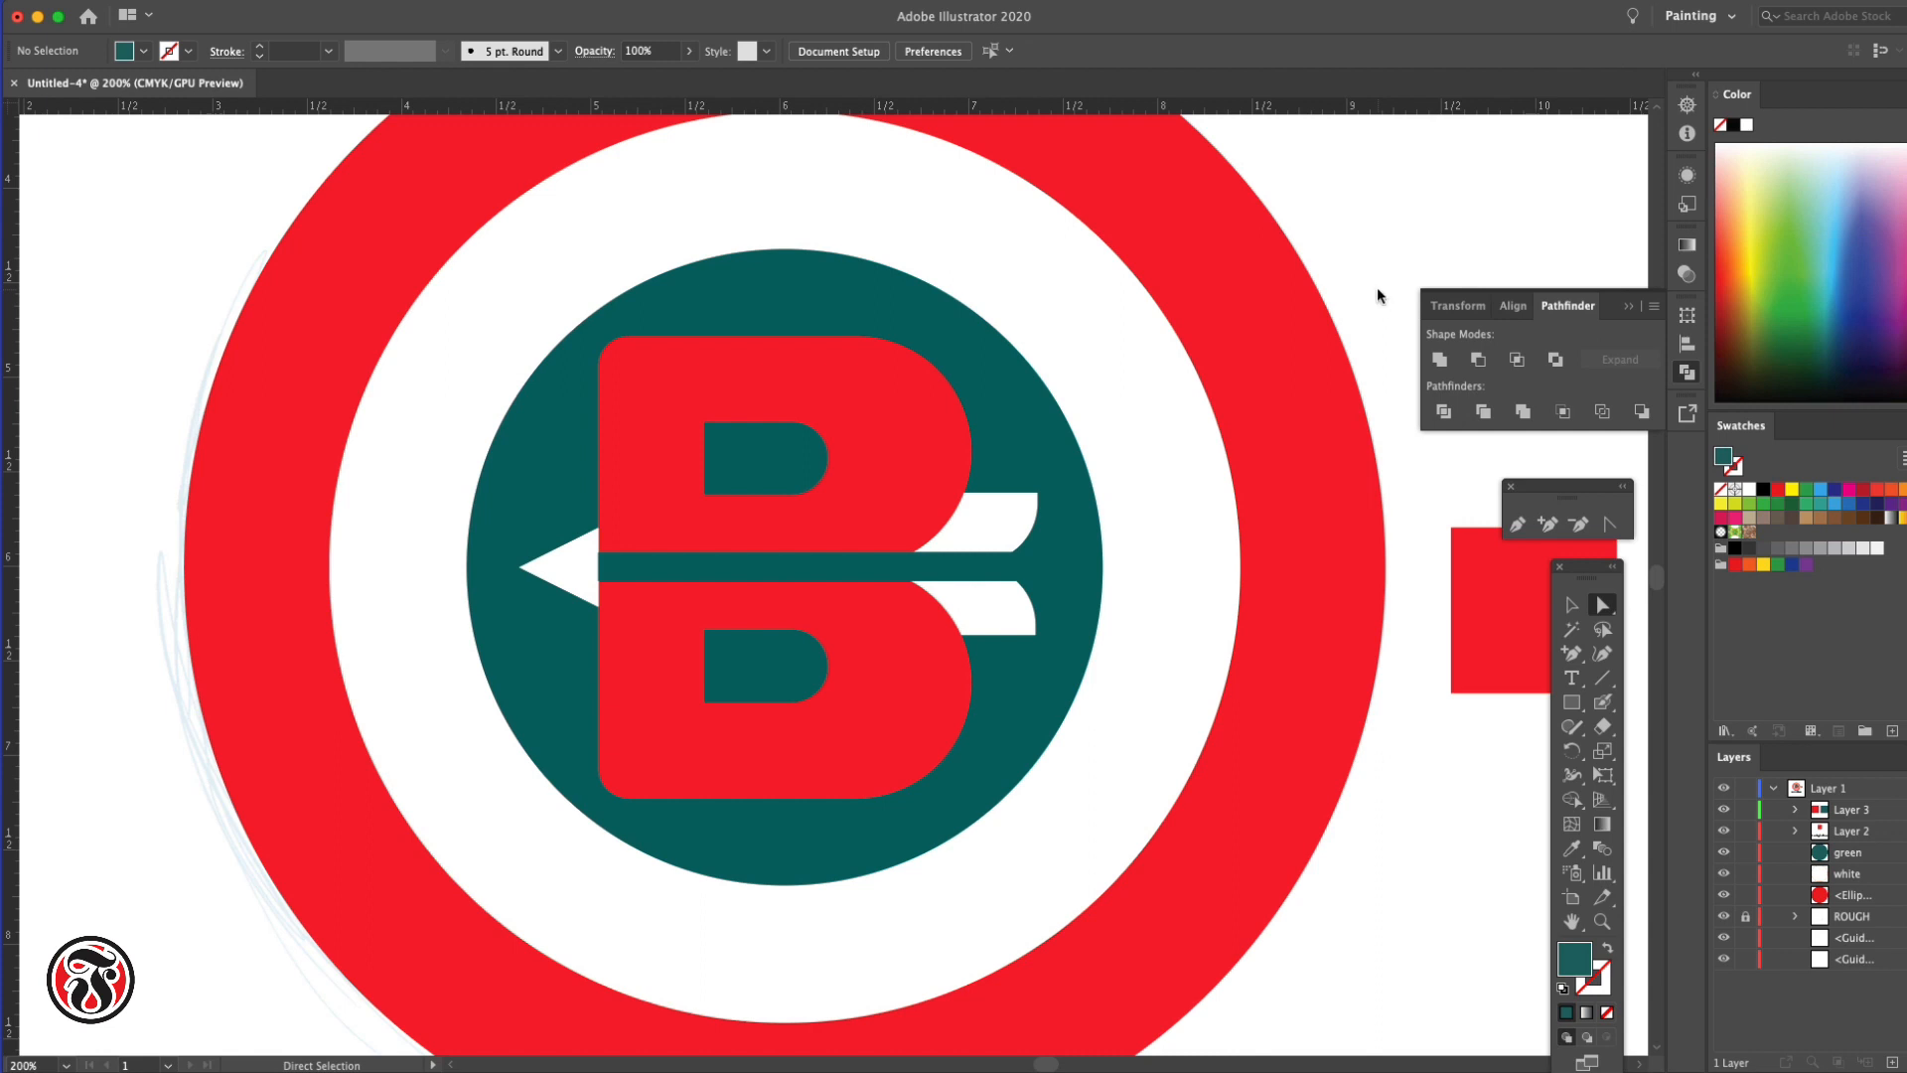
Select the upper and lower counters of the B and release their compound paths
click(720, 498)
click(747, 489)
shift+click(747, 632)
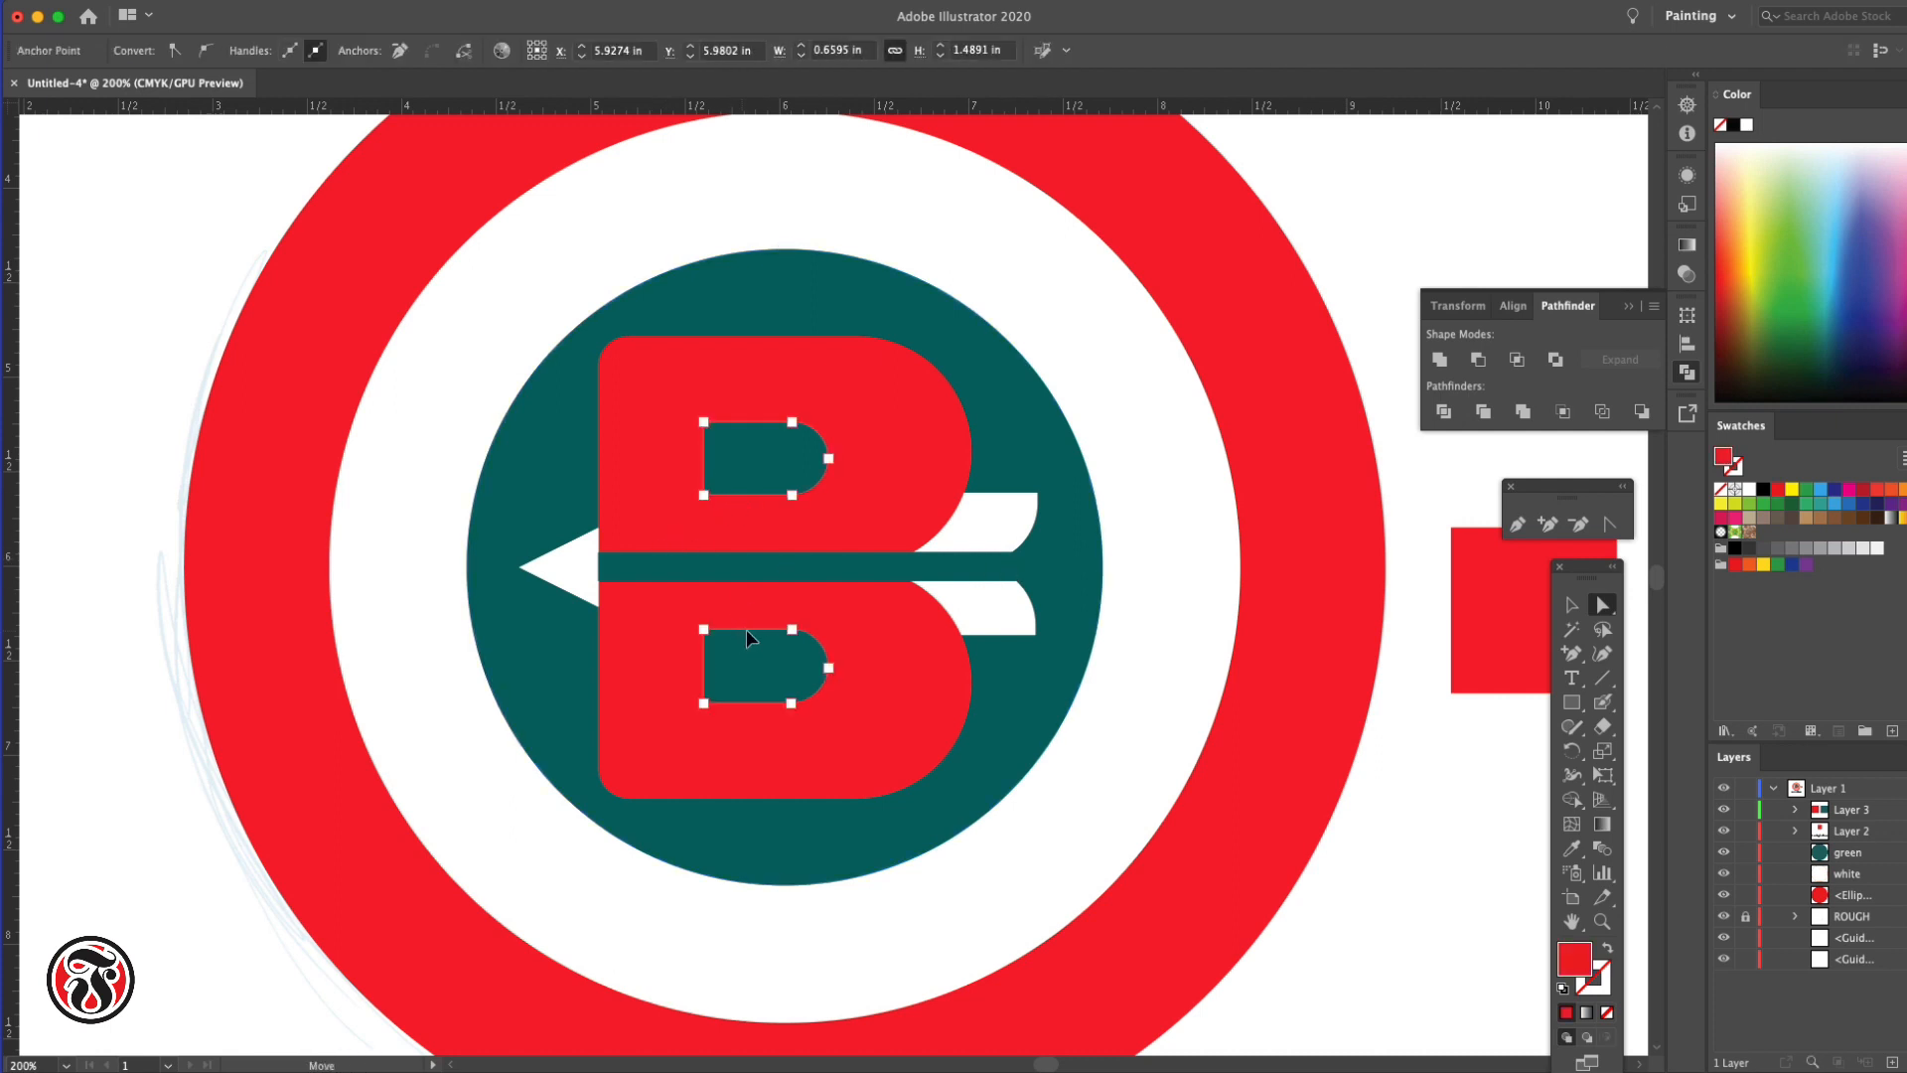
key(v)
click(761, 628)
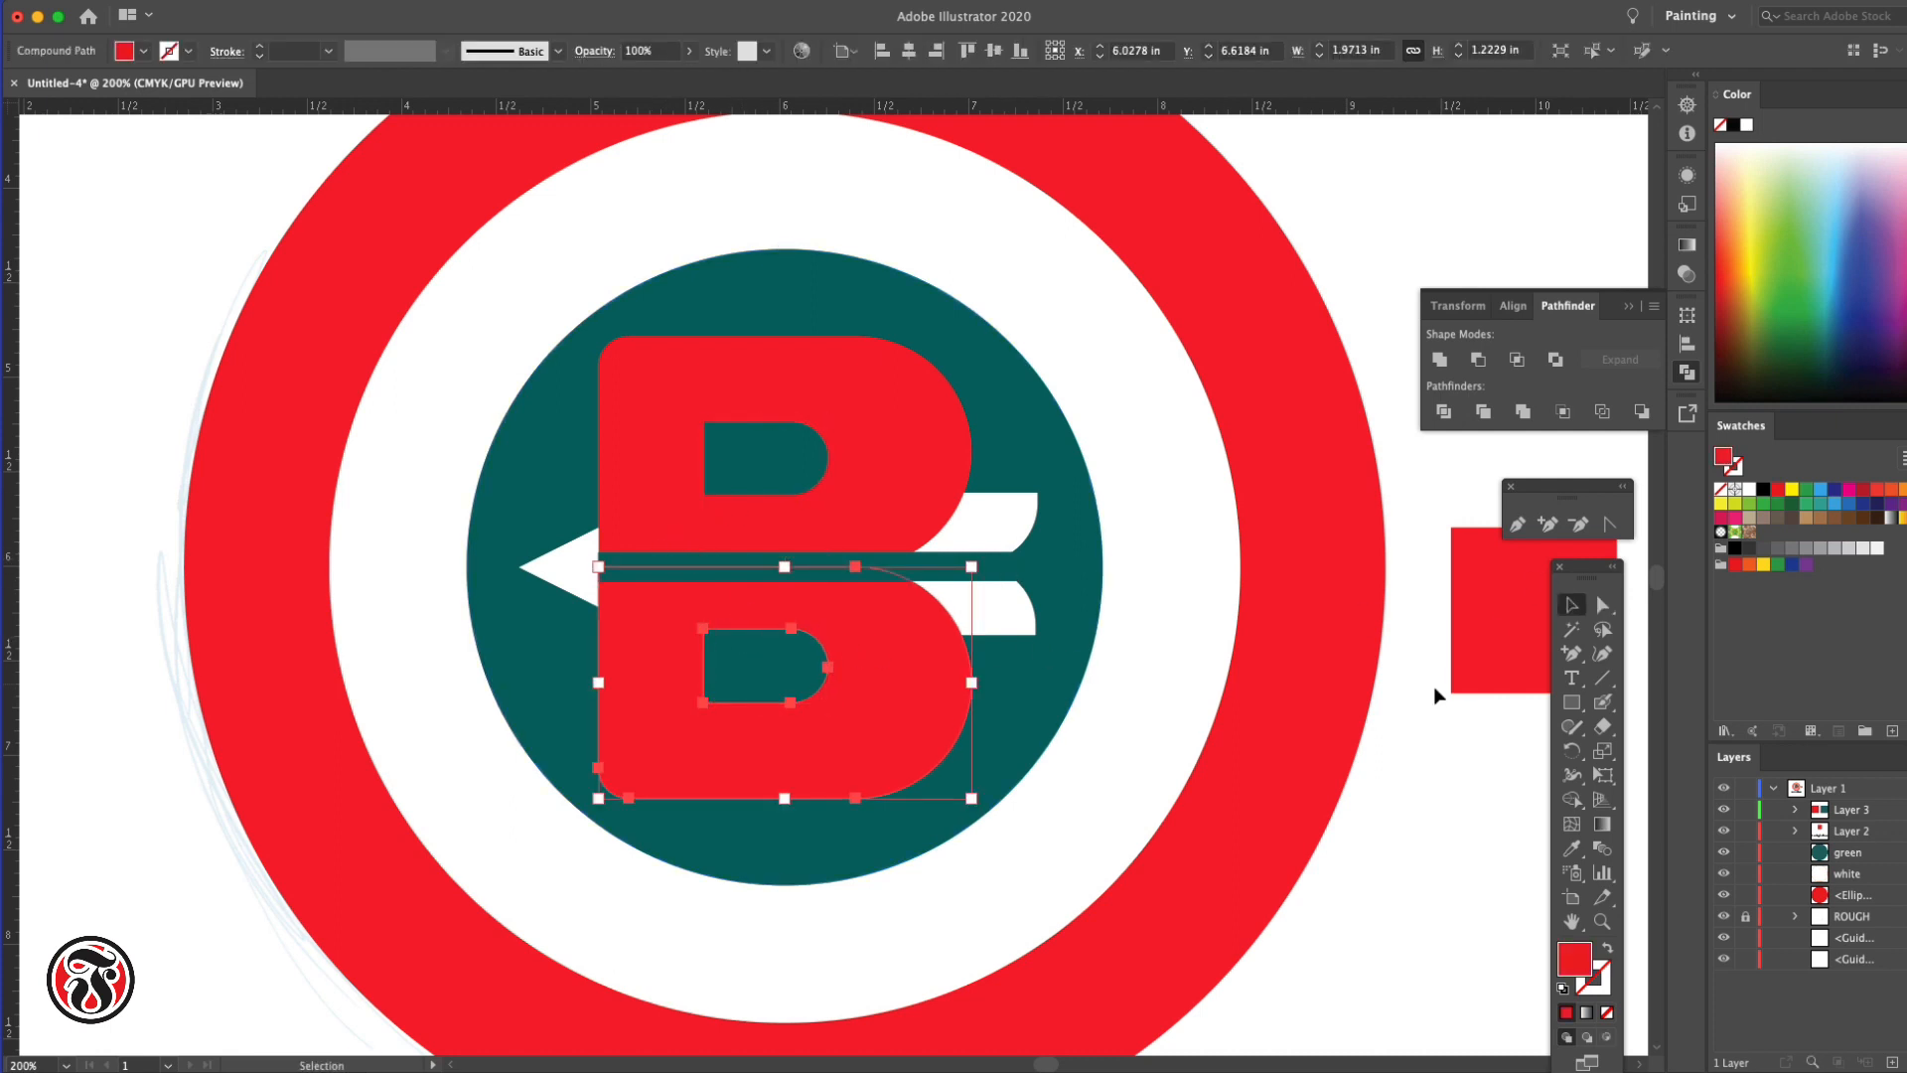
key(a)
click(828, 663)
shift+click(780, 496)
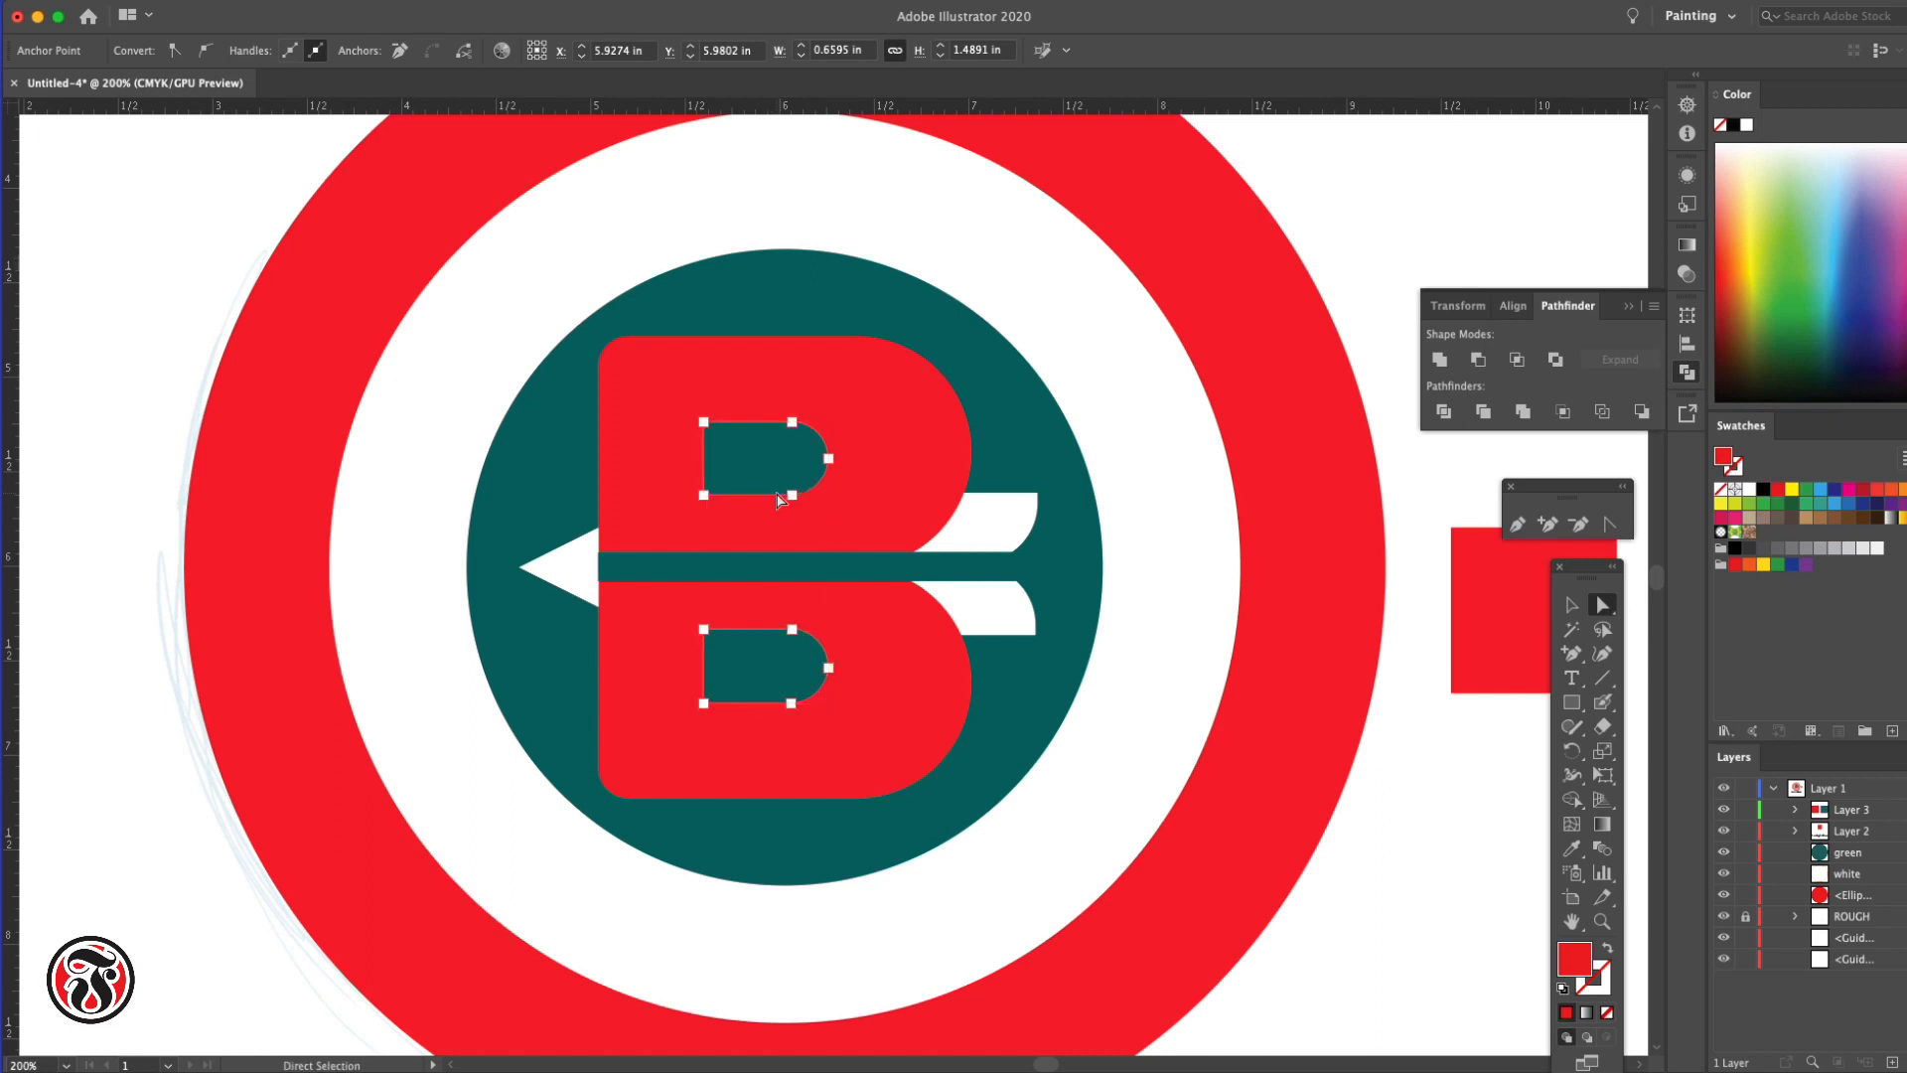
click(1570, 606)
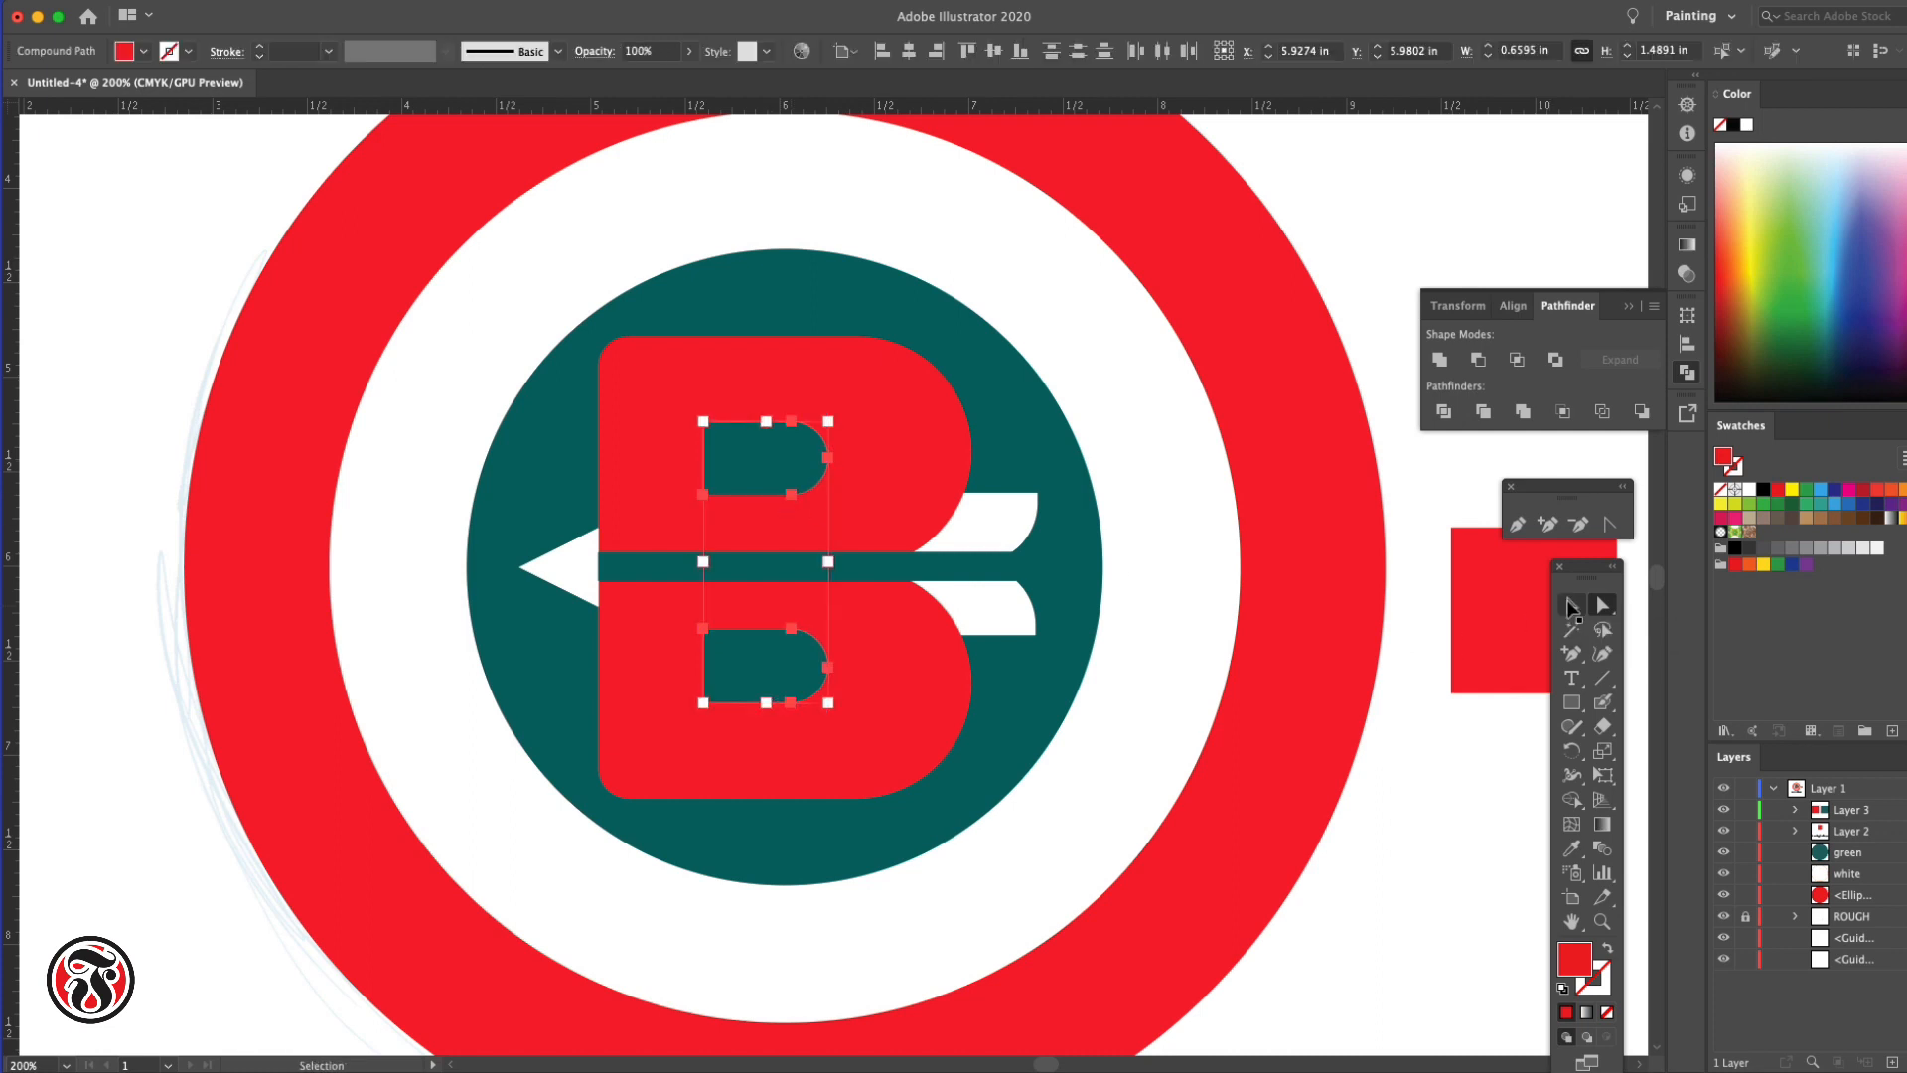
key(super+alt+shift+8)
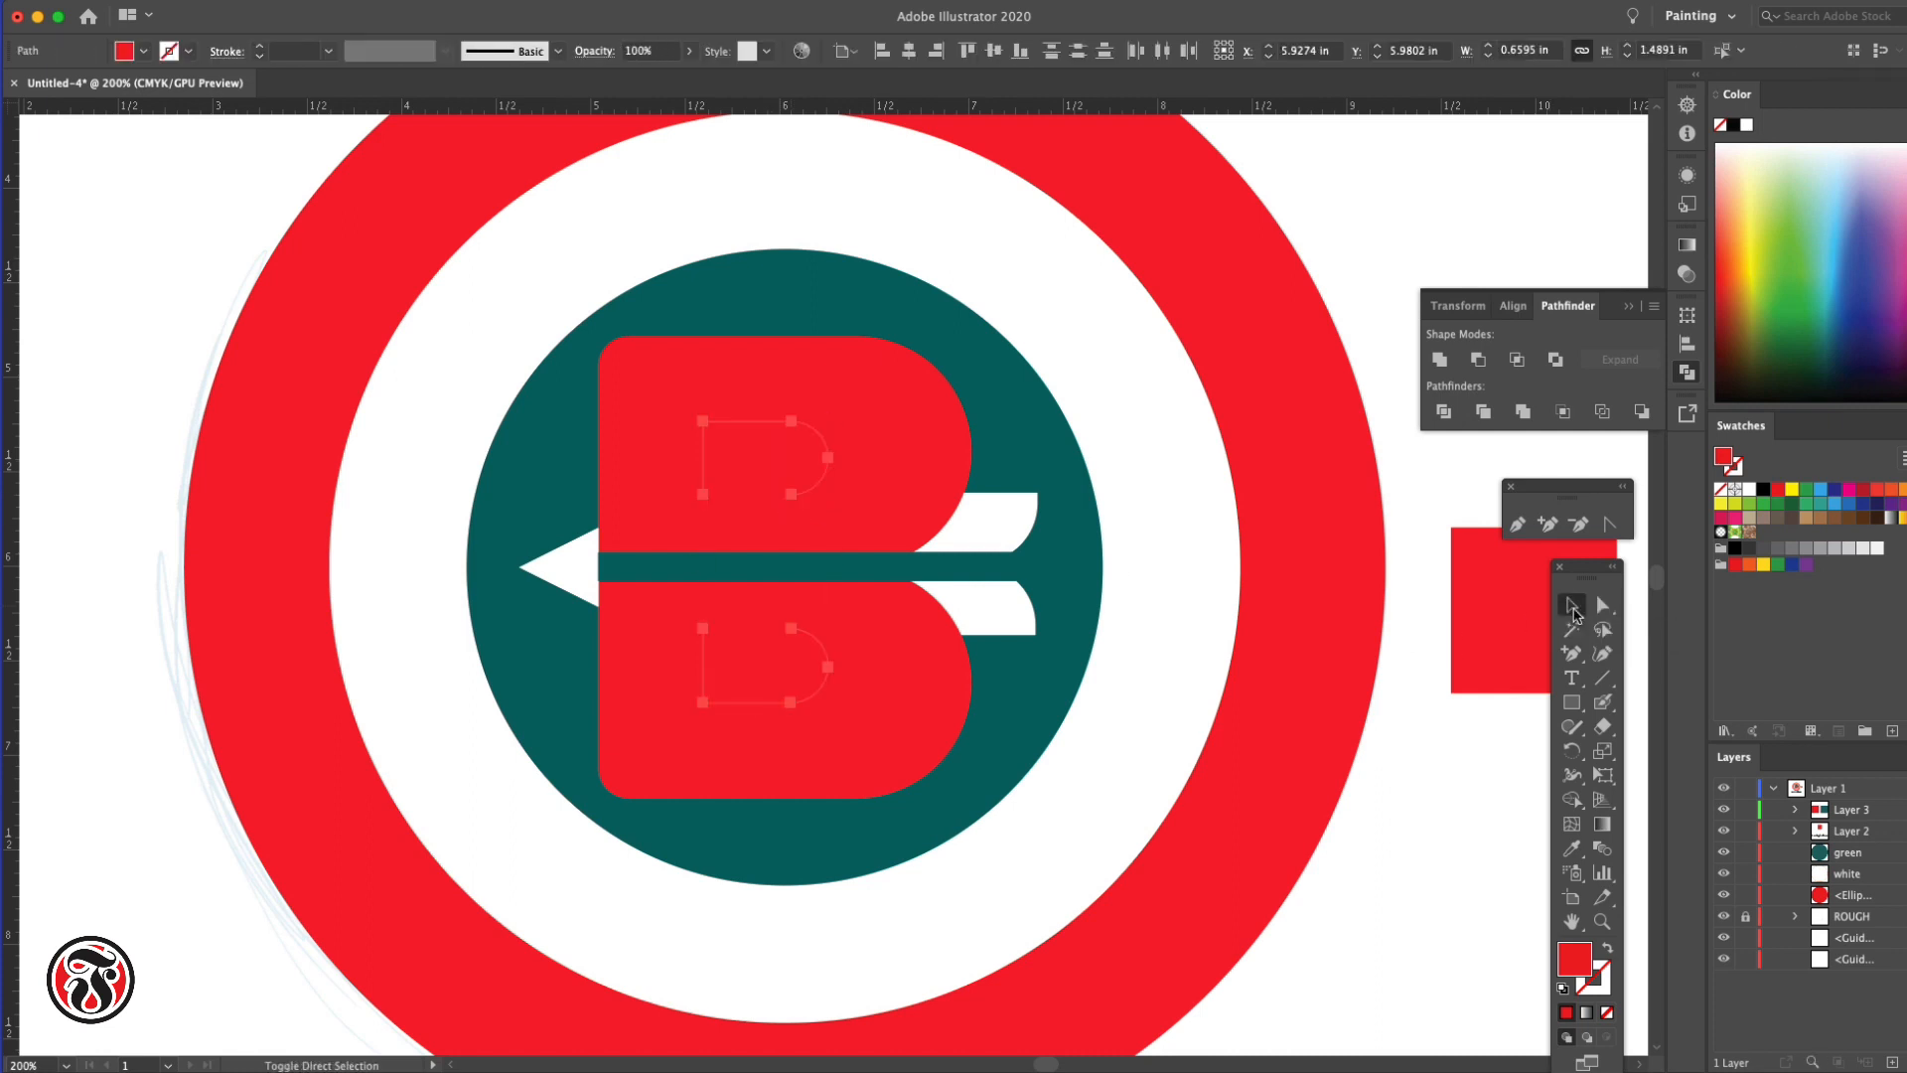
Try filling the lower counter of the B with white sampled from the arrow's tail
click(1602, 605)
click(791, 497)
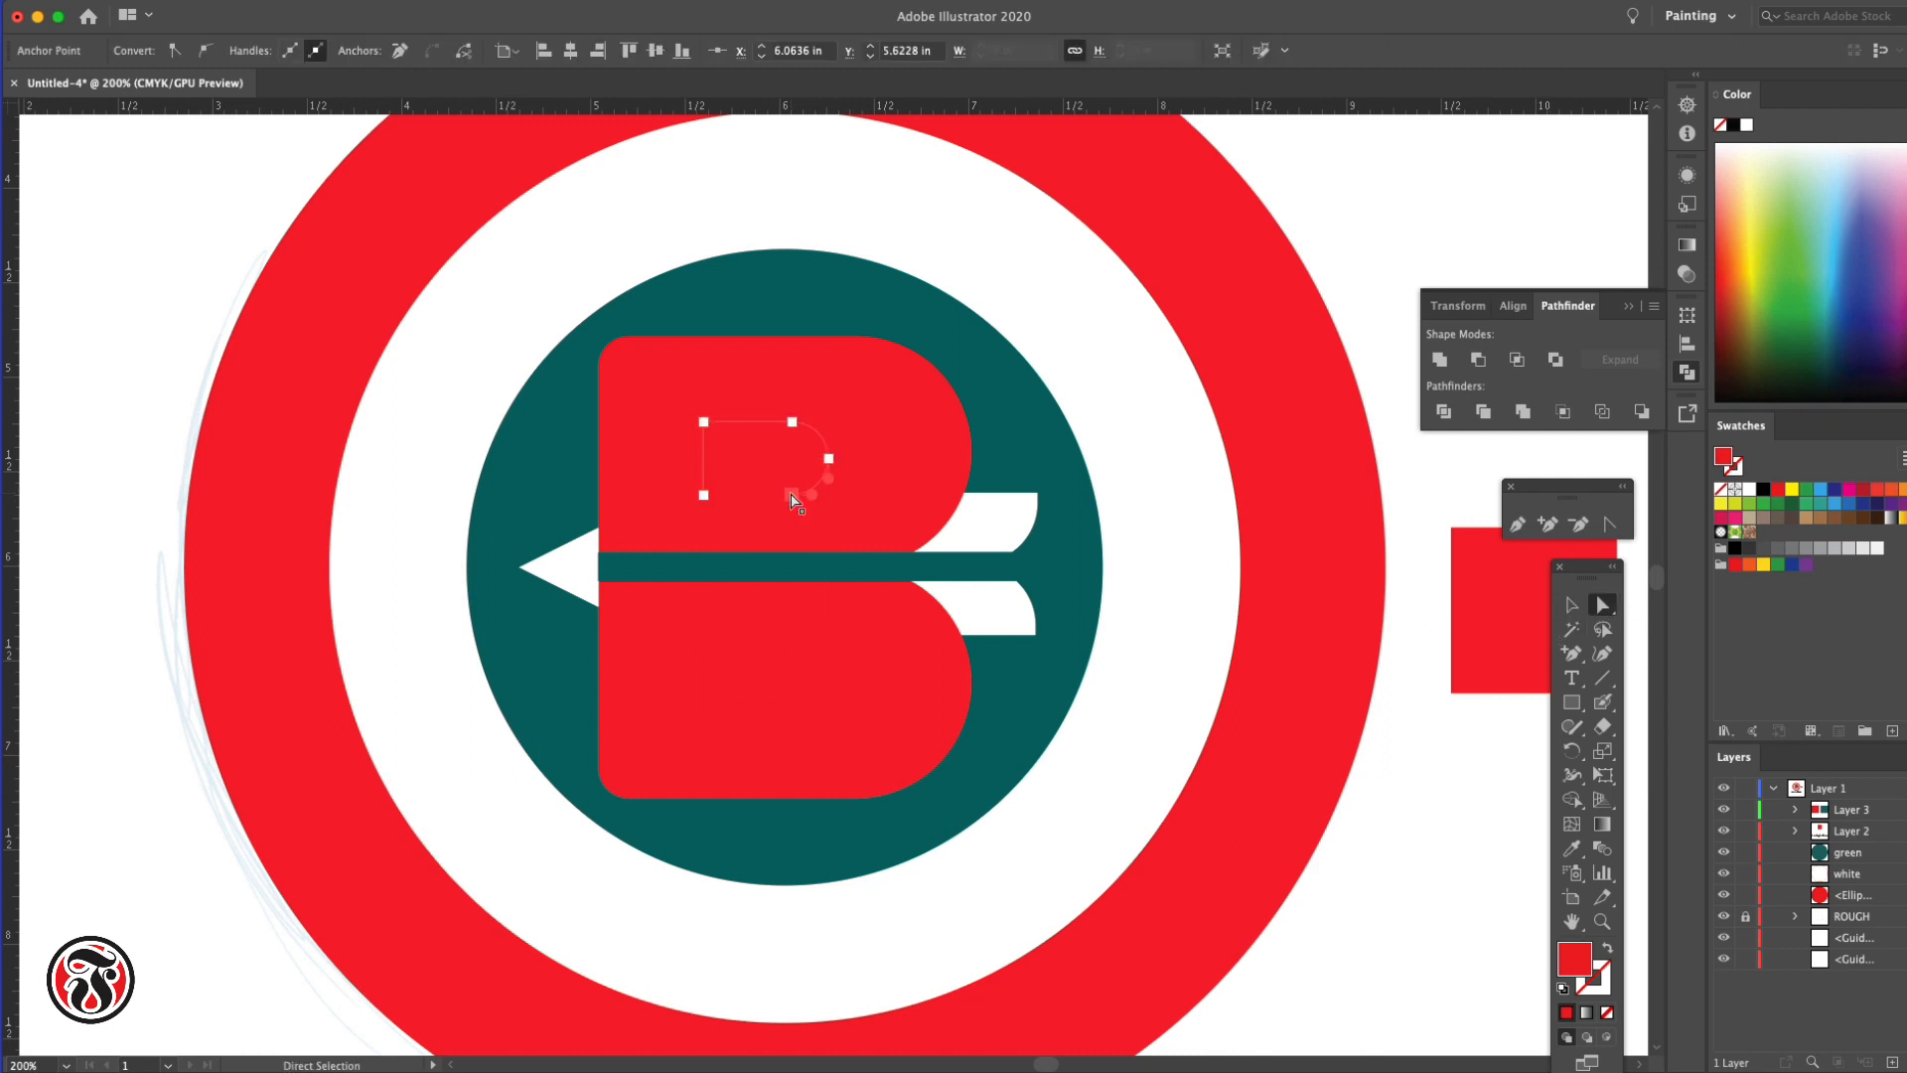
drag(713, 452, 713, 658)
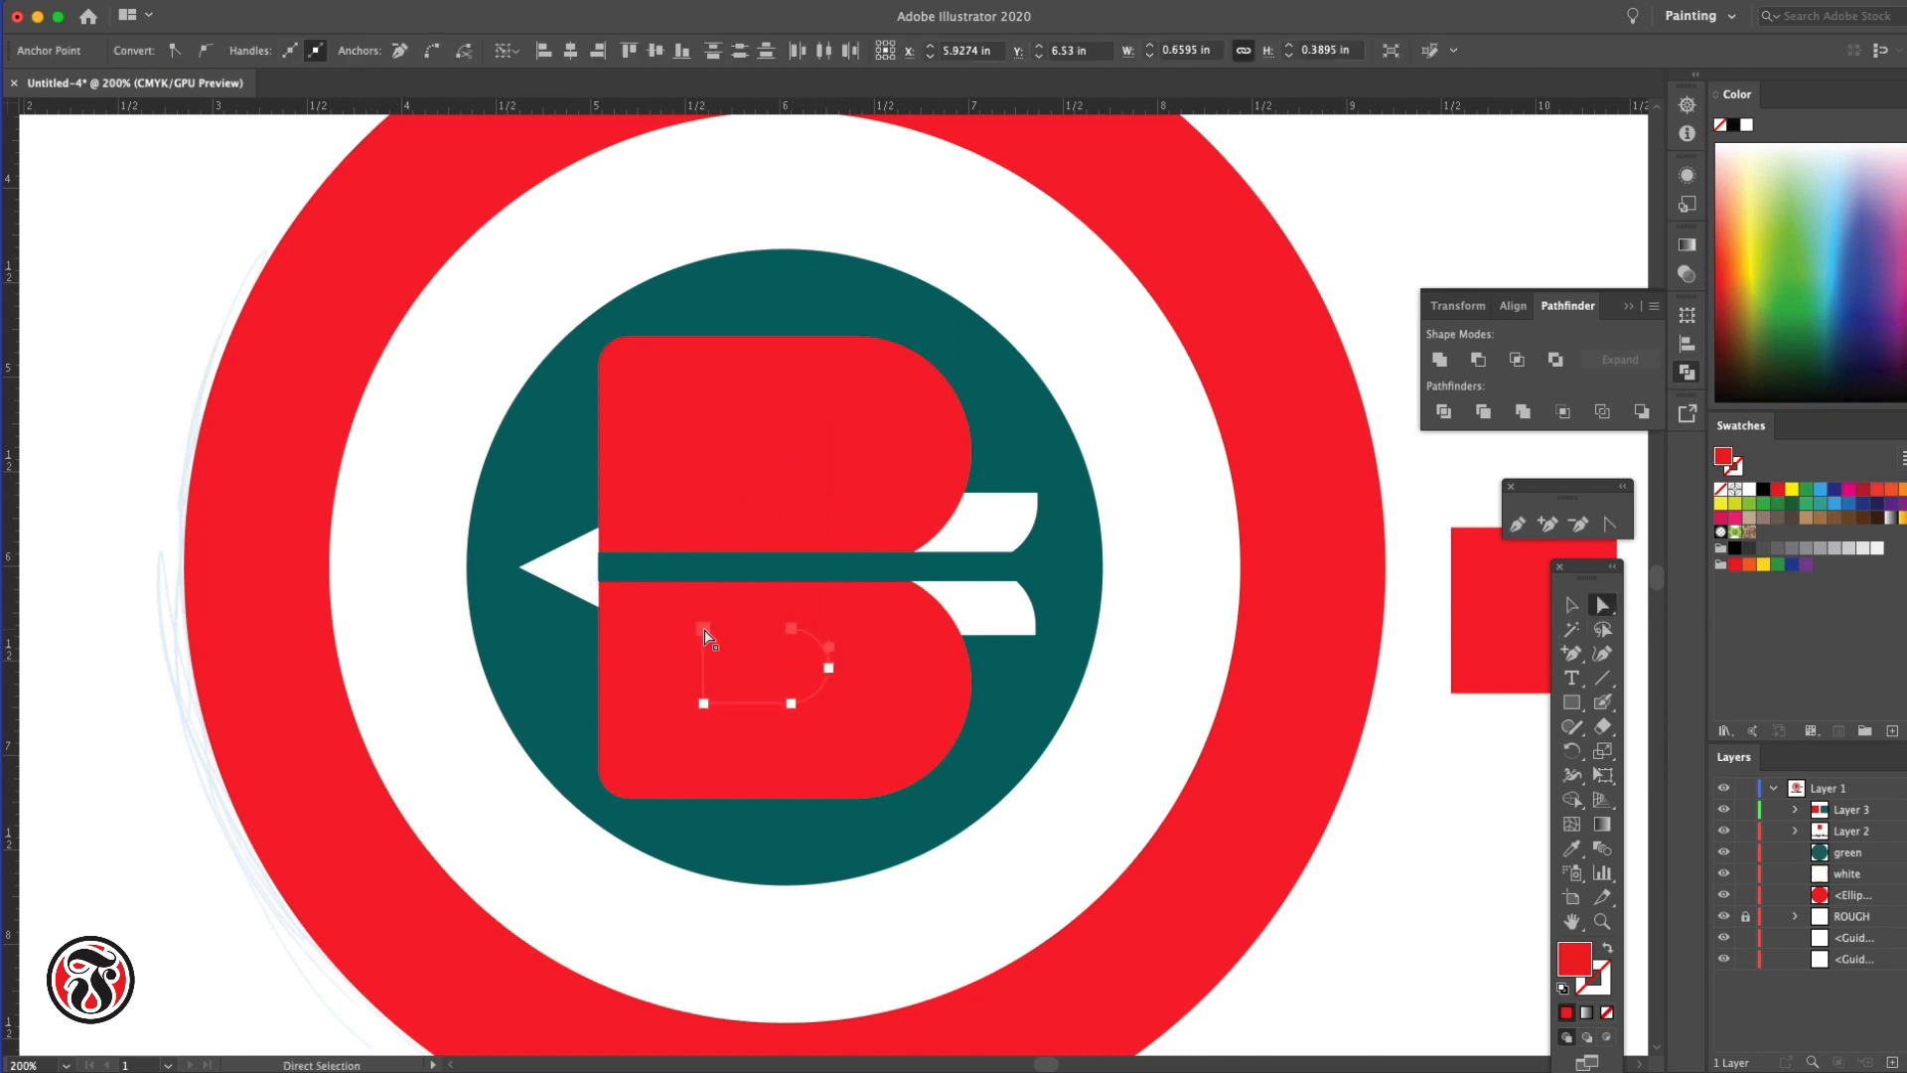
click(1572, 607)
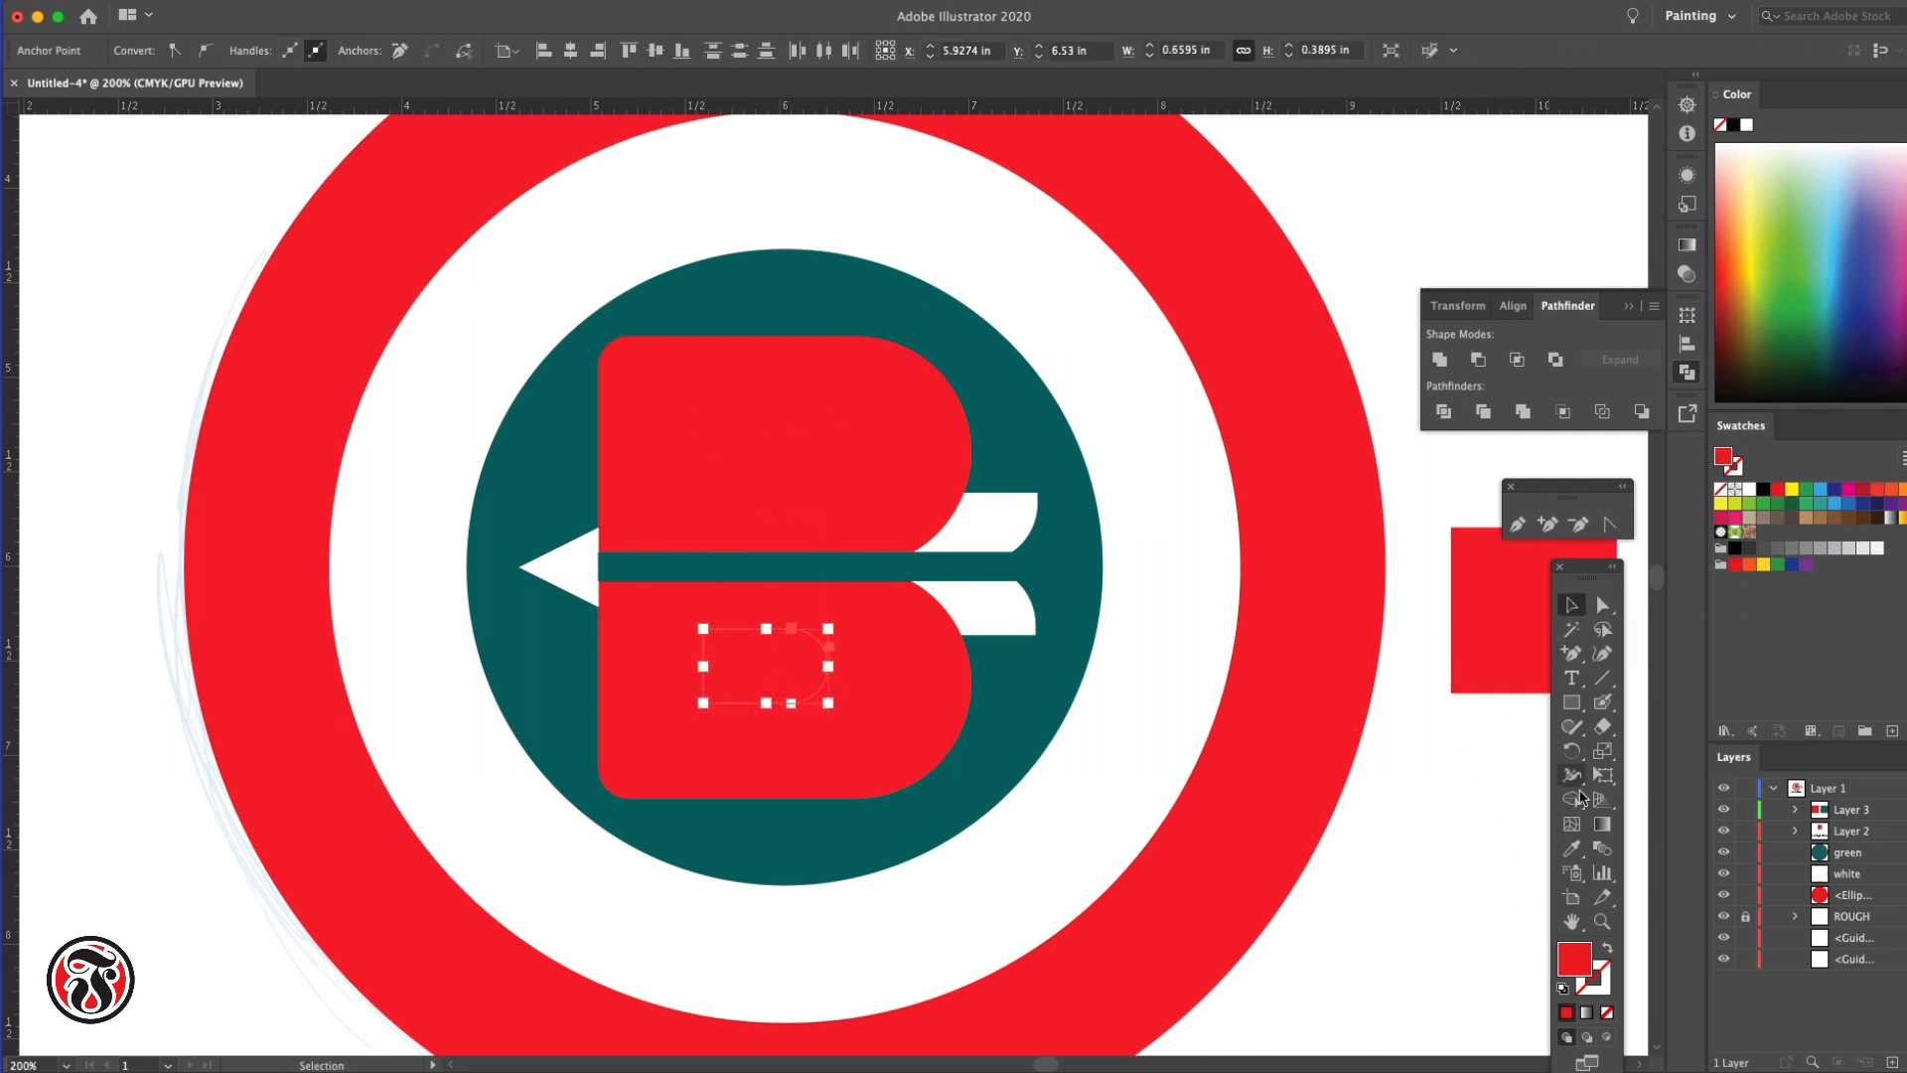
click(1571, 848)
click(1011, 627)
key(v)
Fill both counters of the B with the dark green sampled from the inner circle
key(ctrl+f)
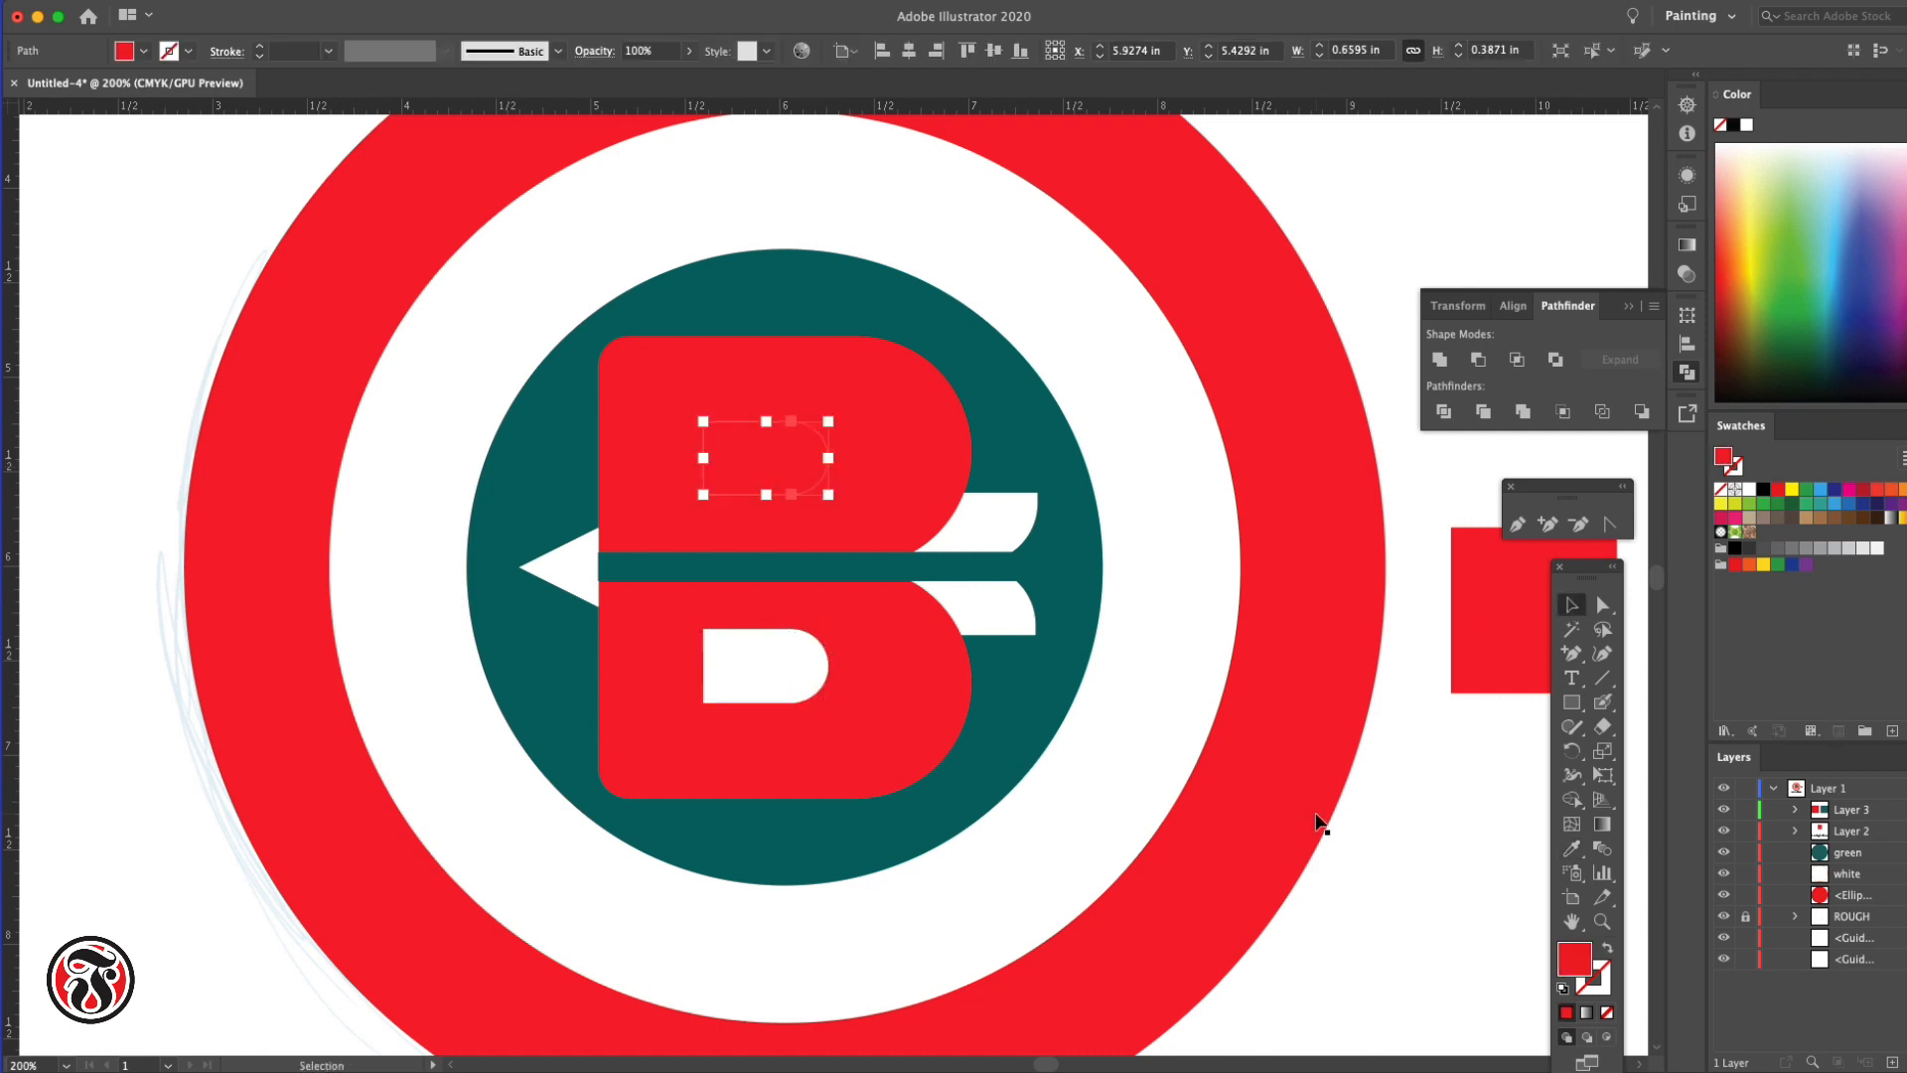
click(1571, 848)
click(847, 562)
click(1572, 607)
click(765, 665)
click(1571, 848)
click(1053, 675)
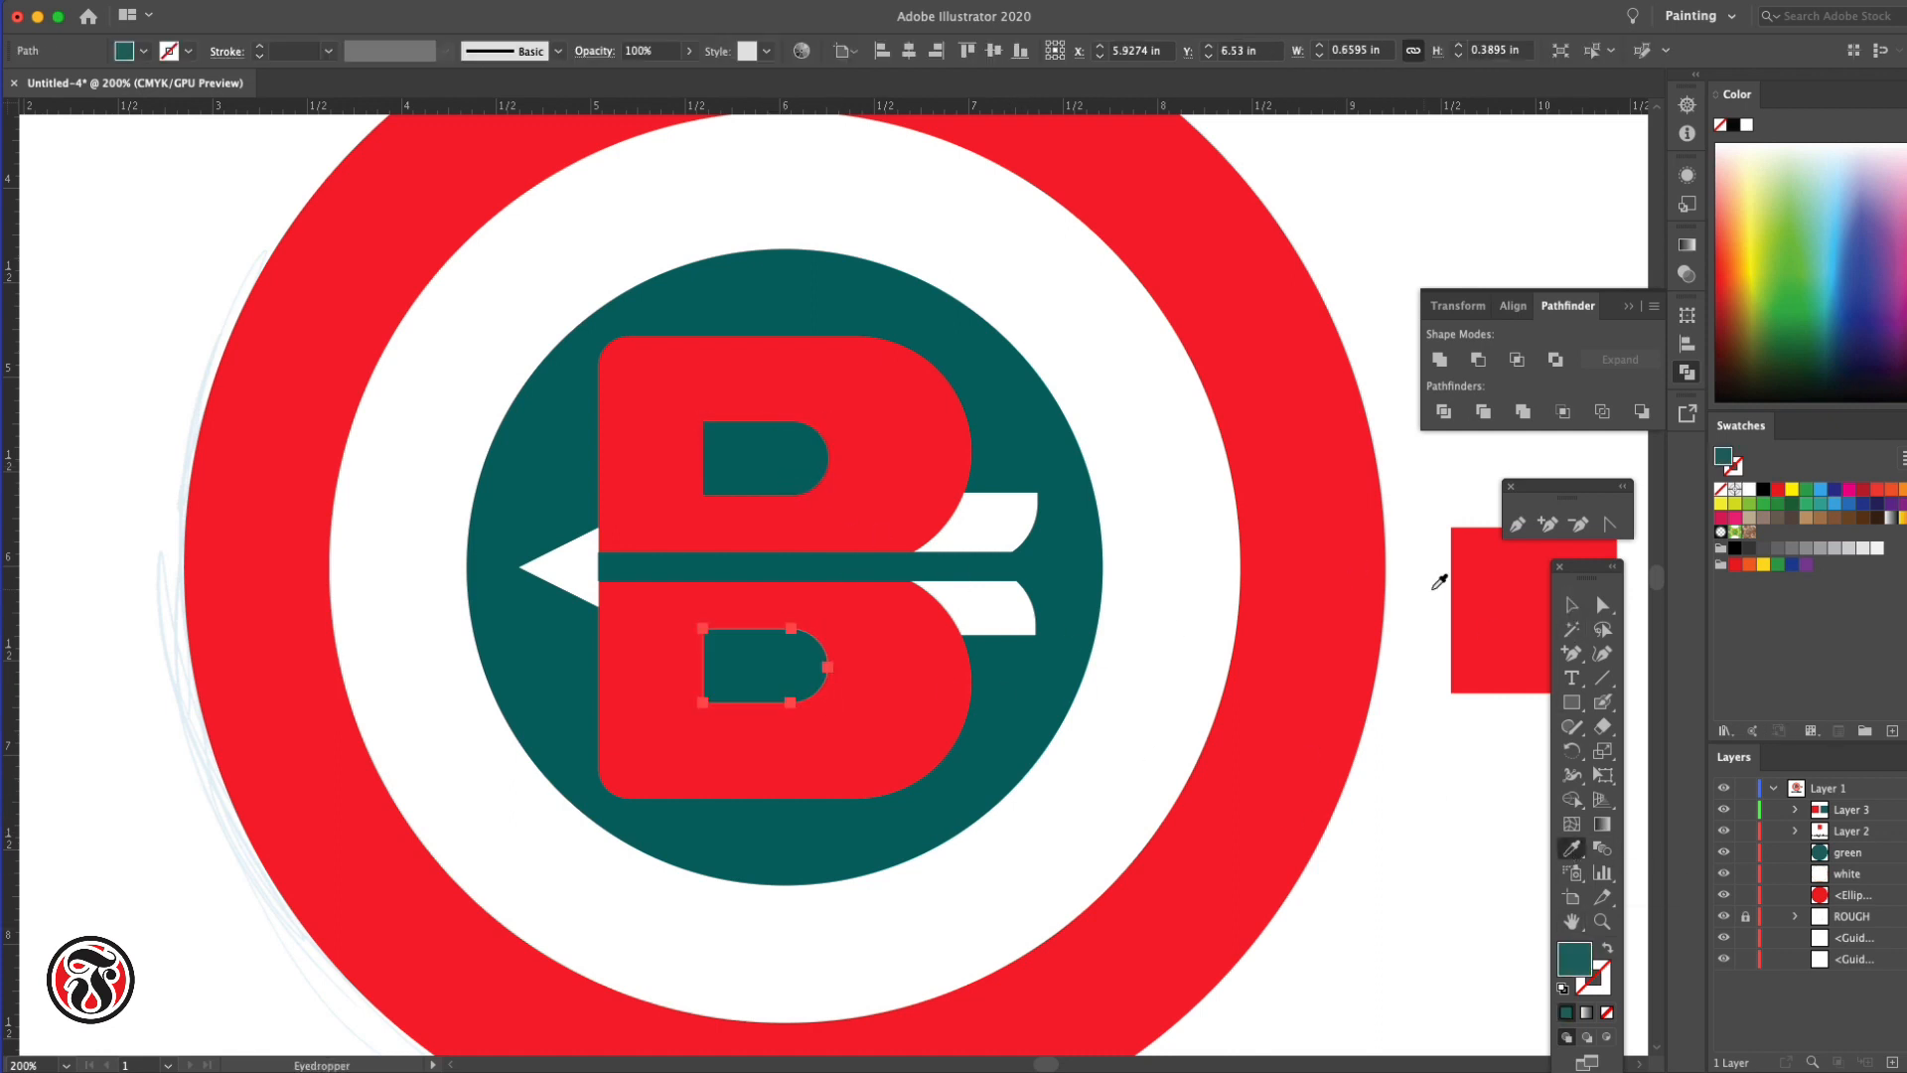
Group the B's two dark green counters and move them slightly right, to X 5.97 in
click(1573, 607)
shift+click(775, 484)
mouse_move(779, 474)
mouse_down()
mouse_move(795, 492)
mouse_move(783, 468)
mouse_up()
key(ctrl+g)
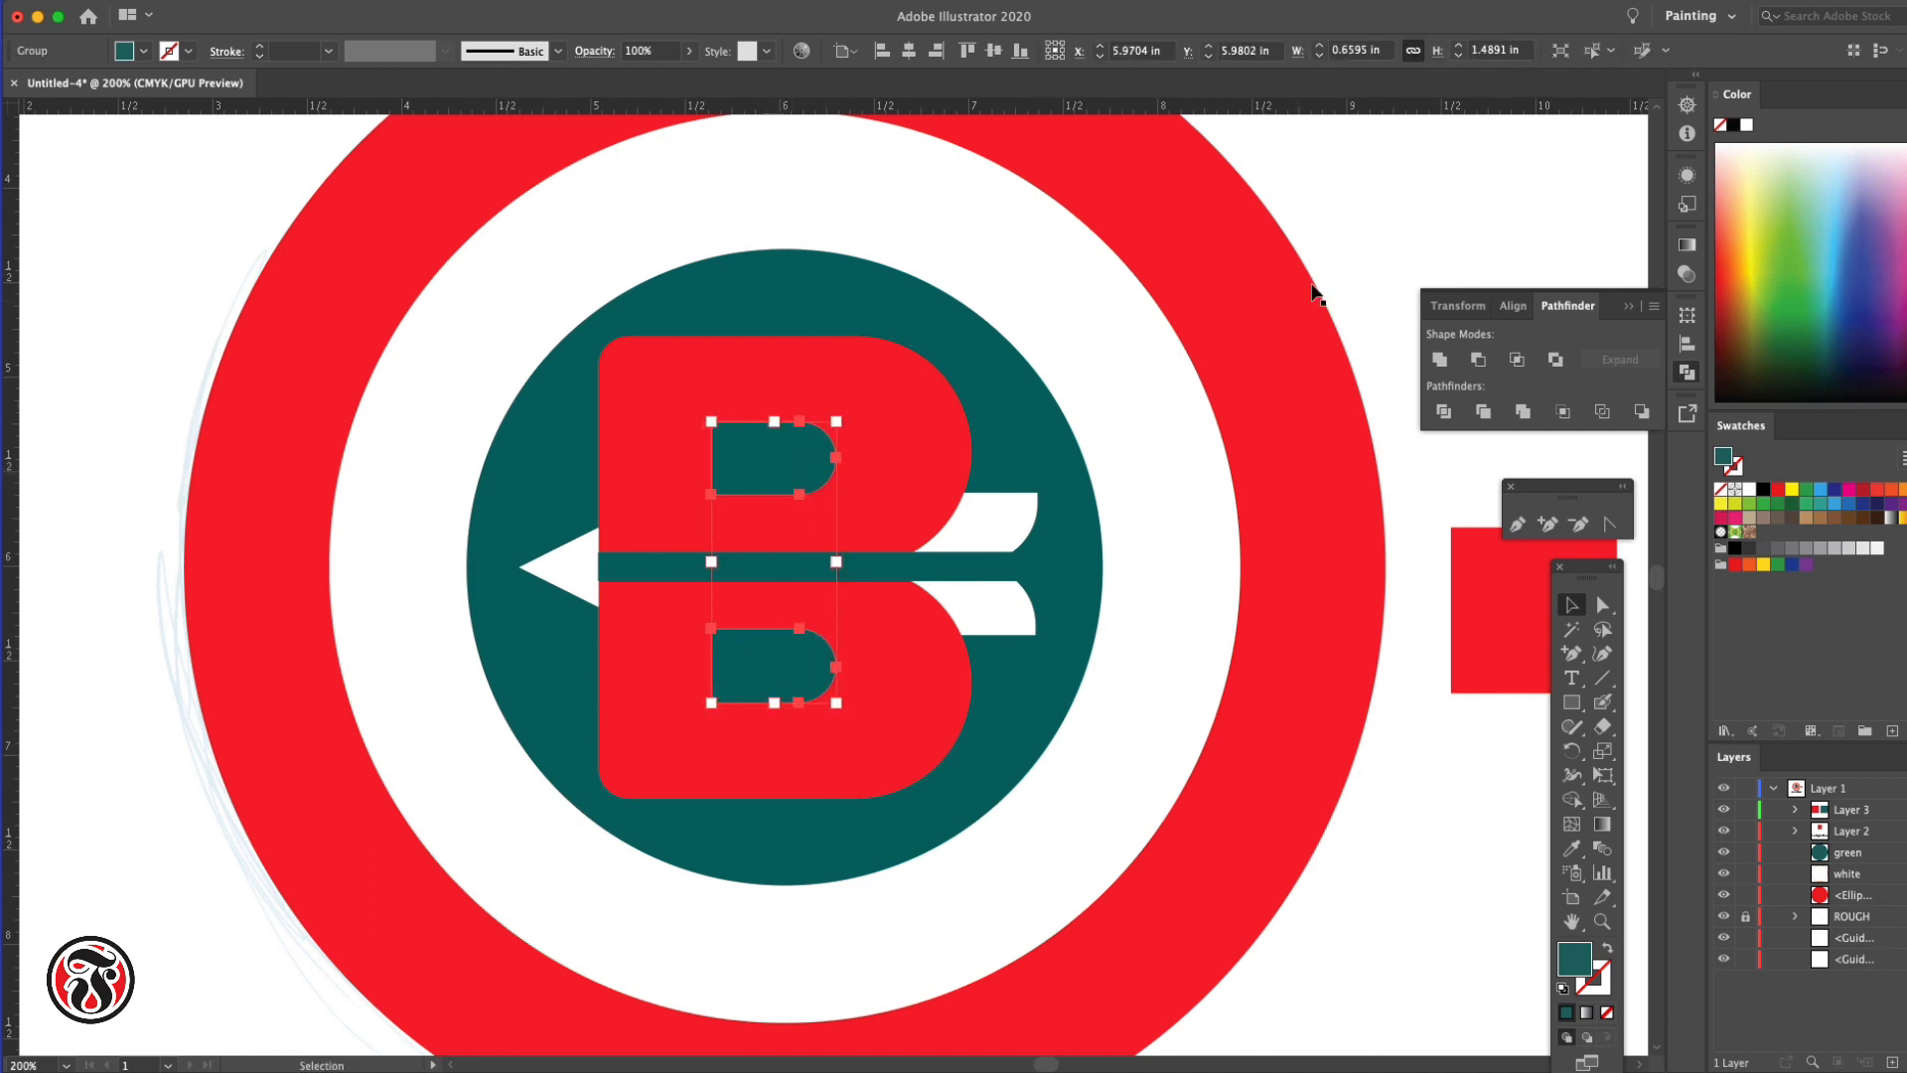
click(1362, 294)
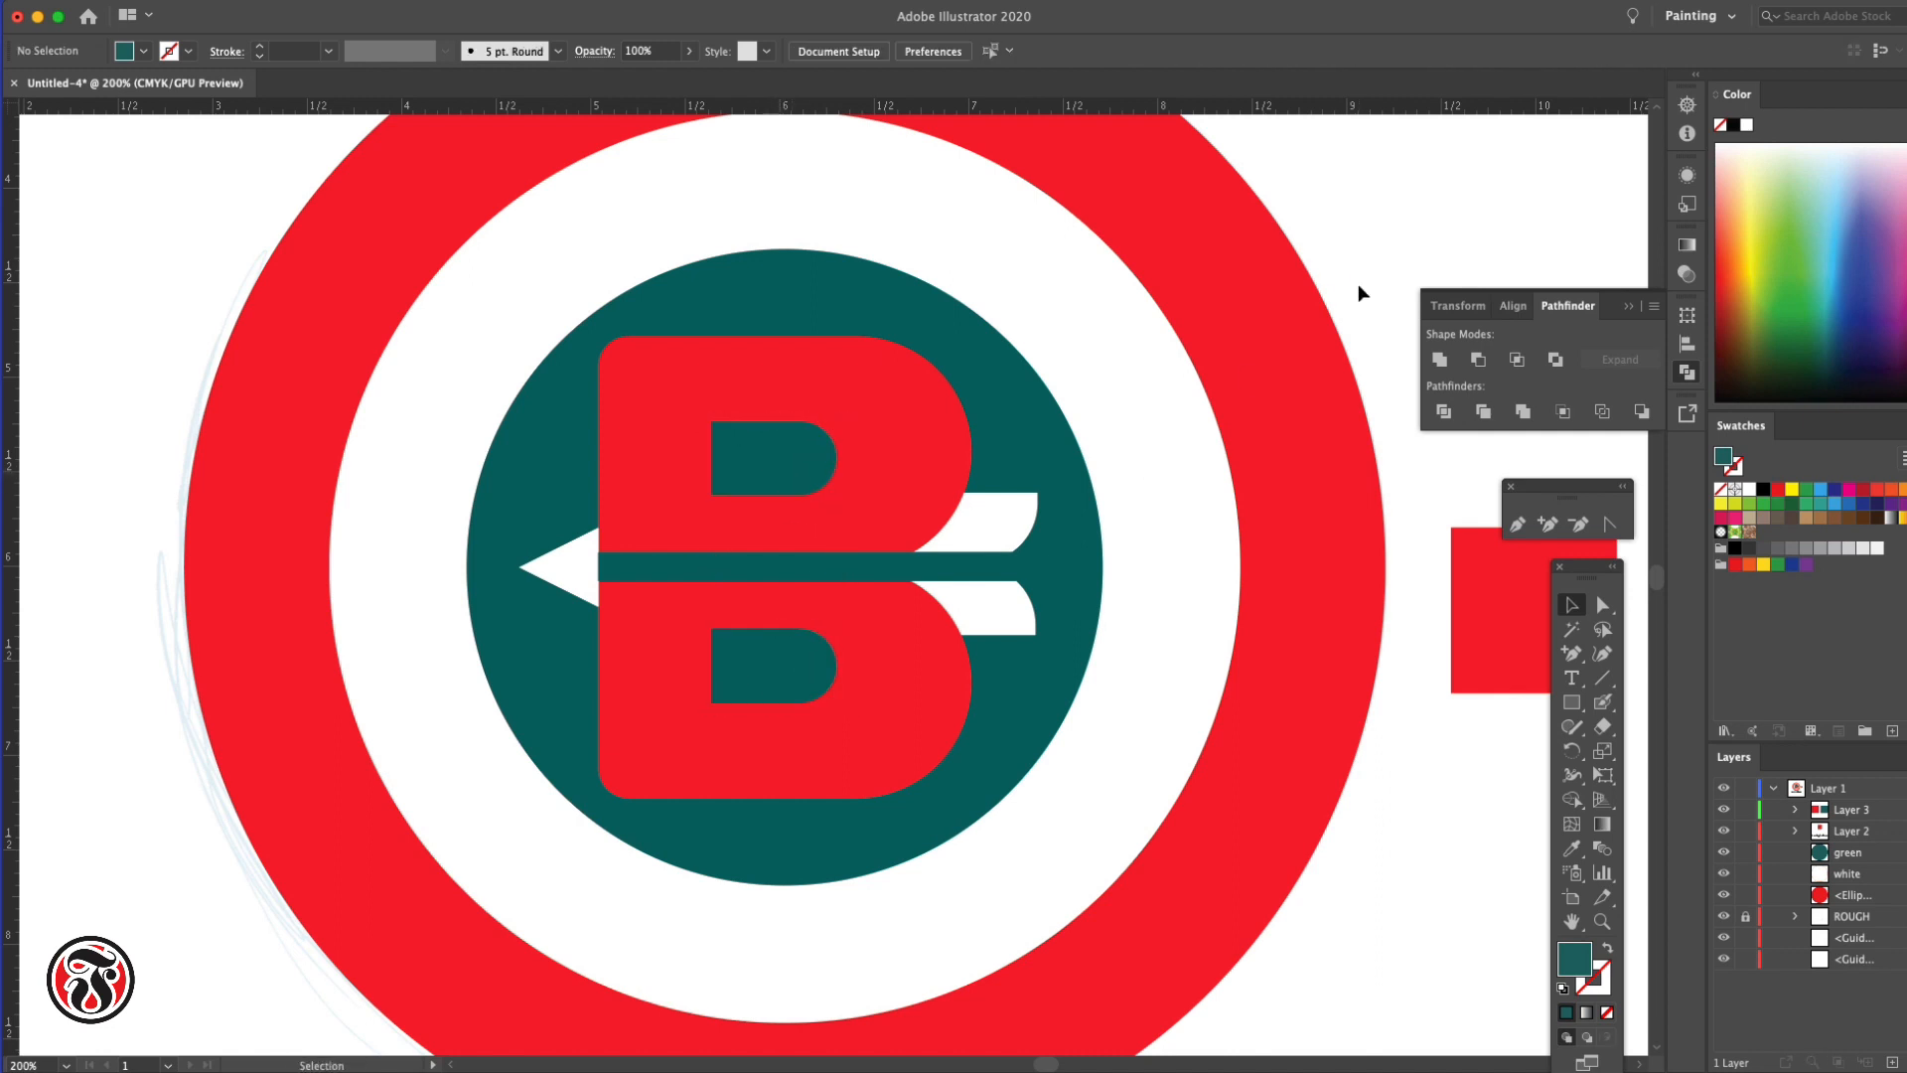
Ungroup the B's counters and adjust each one's height, making the lower counter about 0.37 in tall
click(794, 487)
key(ctrl+shift+g)
click(788, 462)
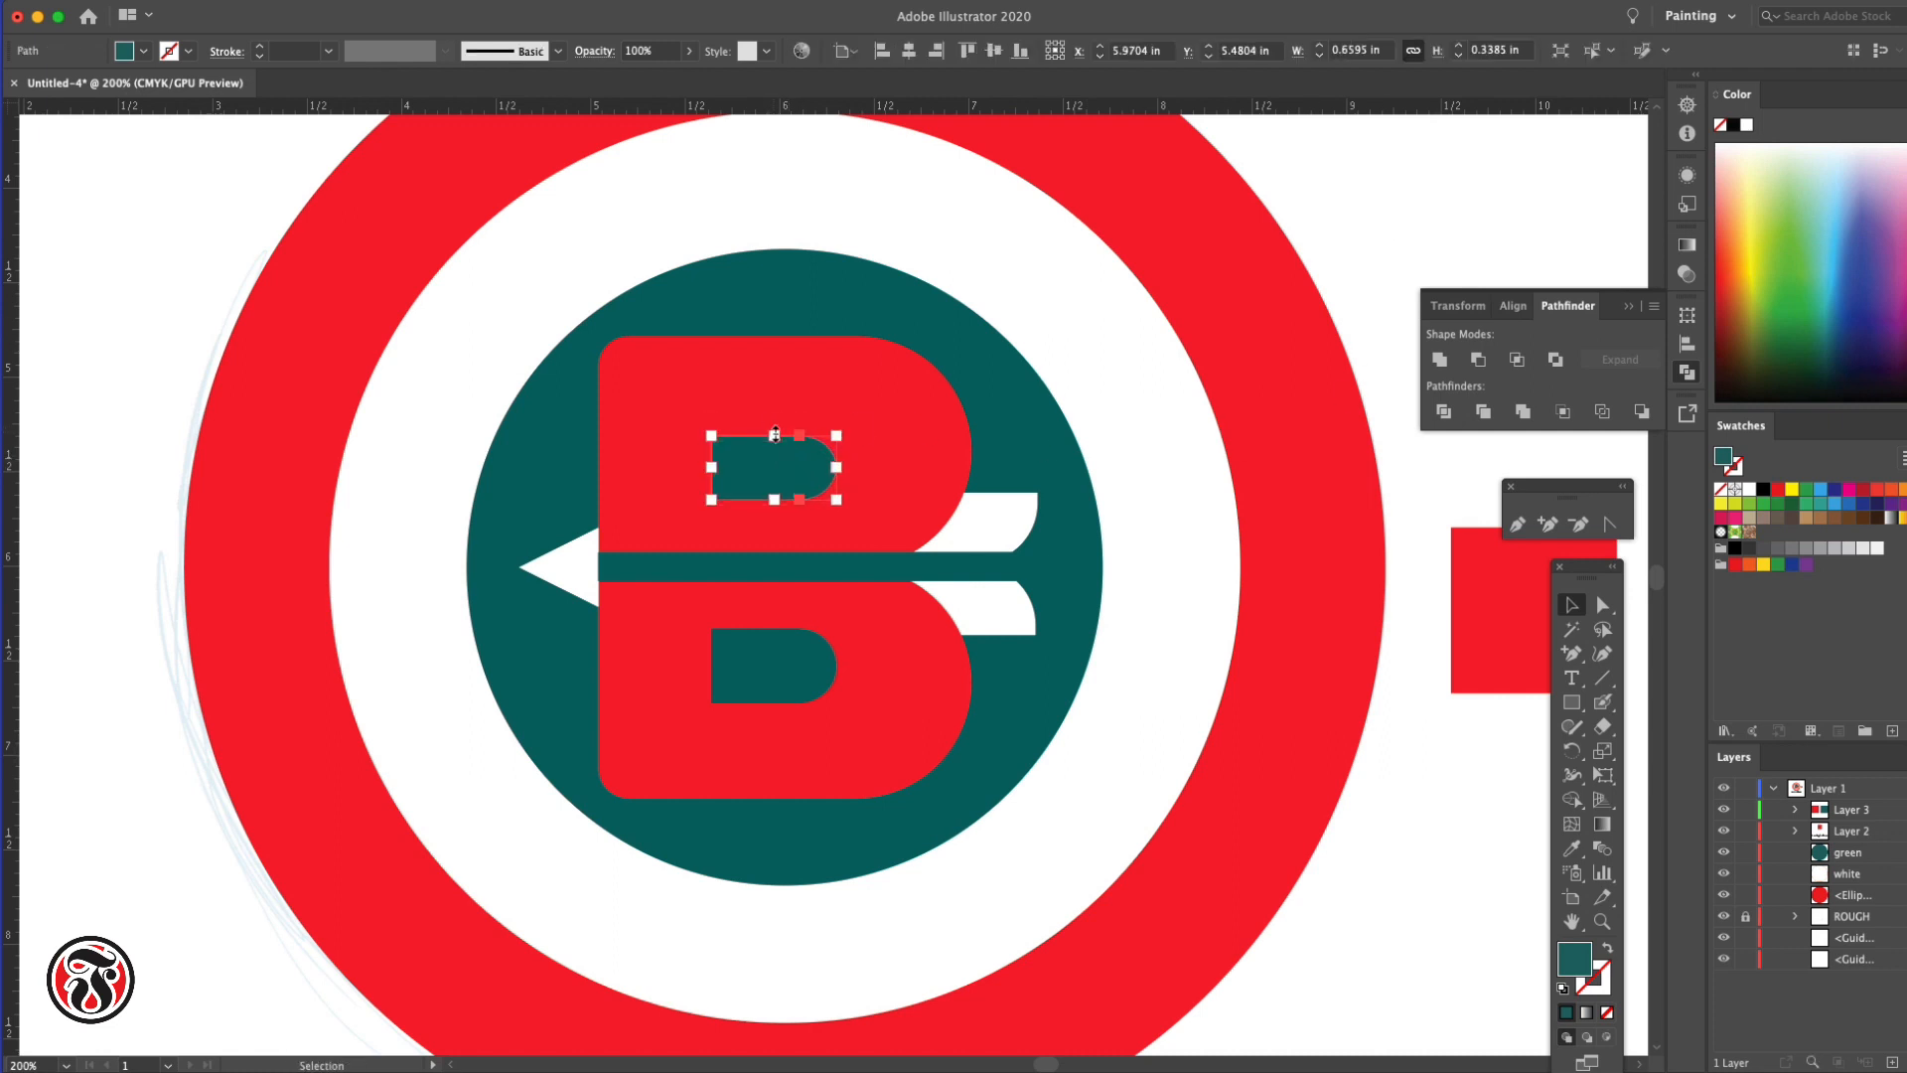
click(1414, 238)
click(797, 697)
drag(774, 629, 761, 663)
click(1392, 703)
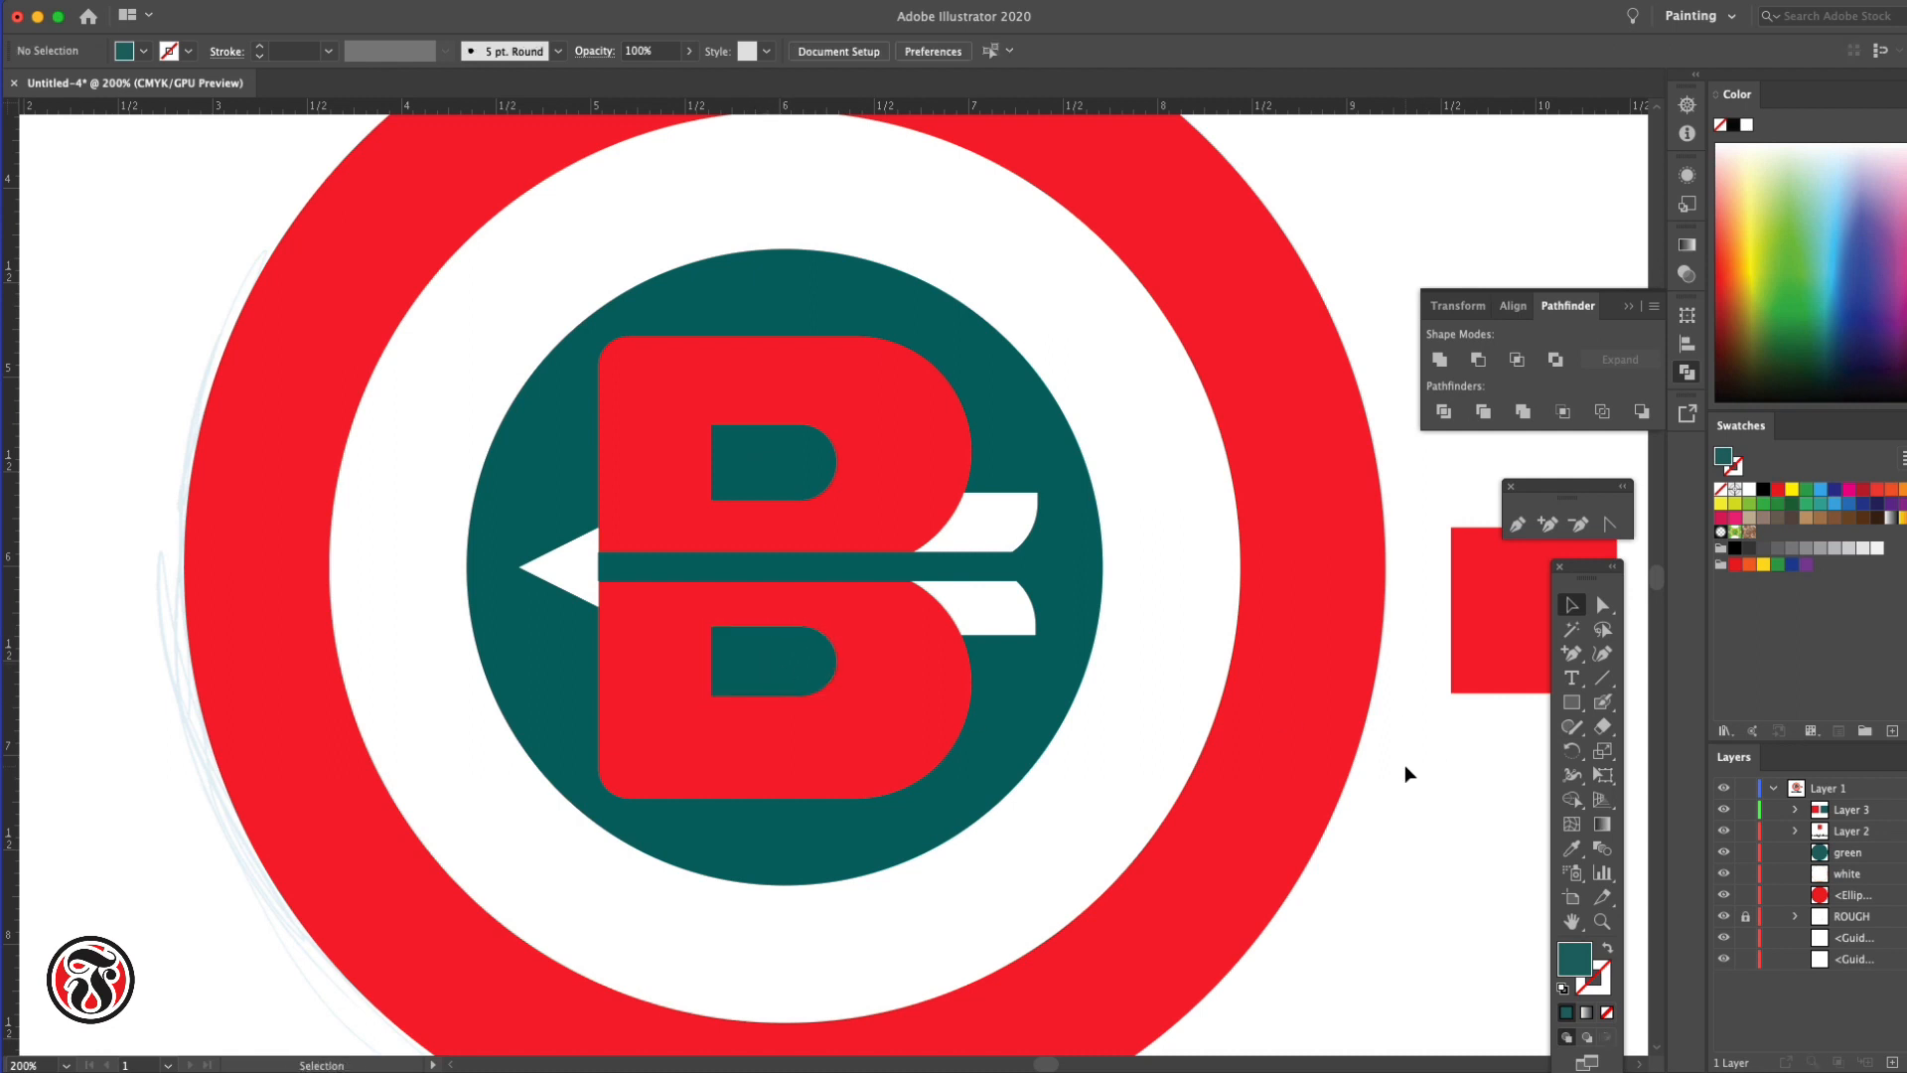
Try to bend the white arrowhead's upper edge into a curve from its rear corner anchor
click(573, 569)
key(a)
scroll(559, 551, down, 1)
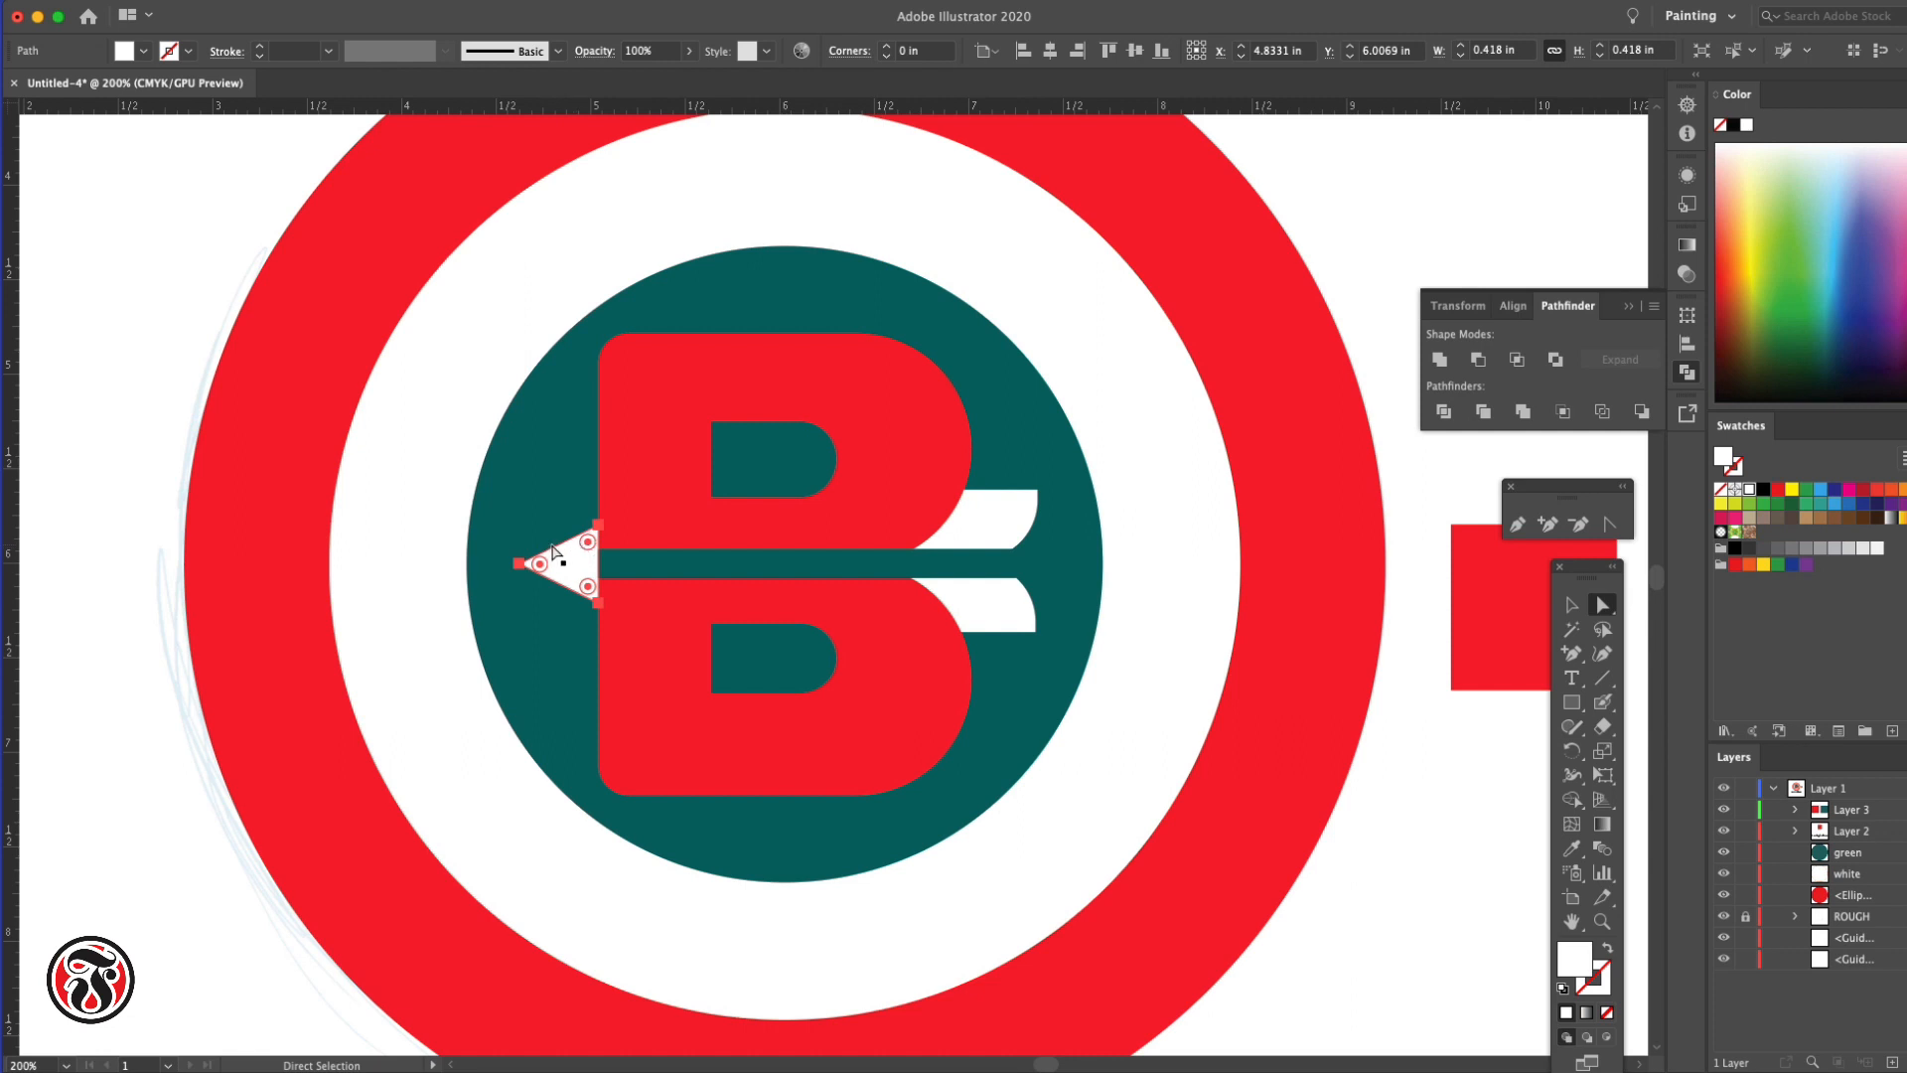
key(v)
click(133, 656)
click(569, 552)
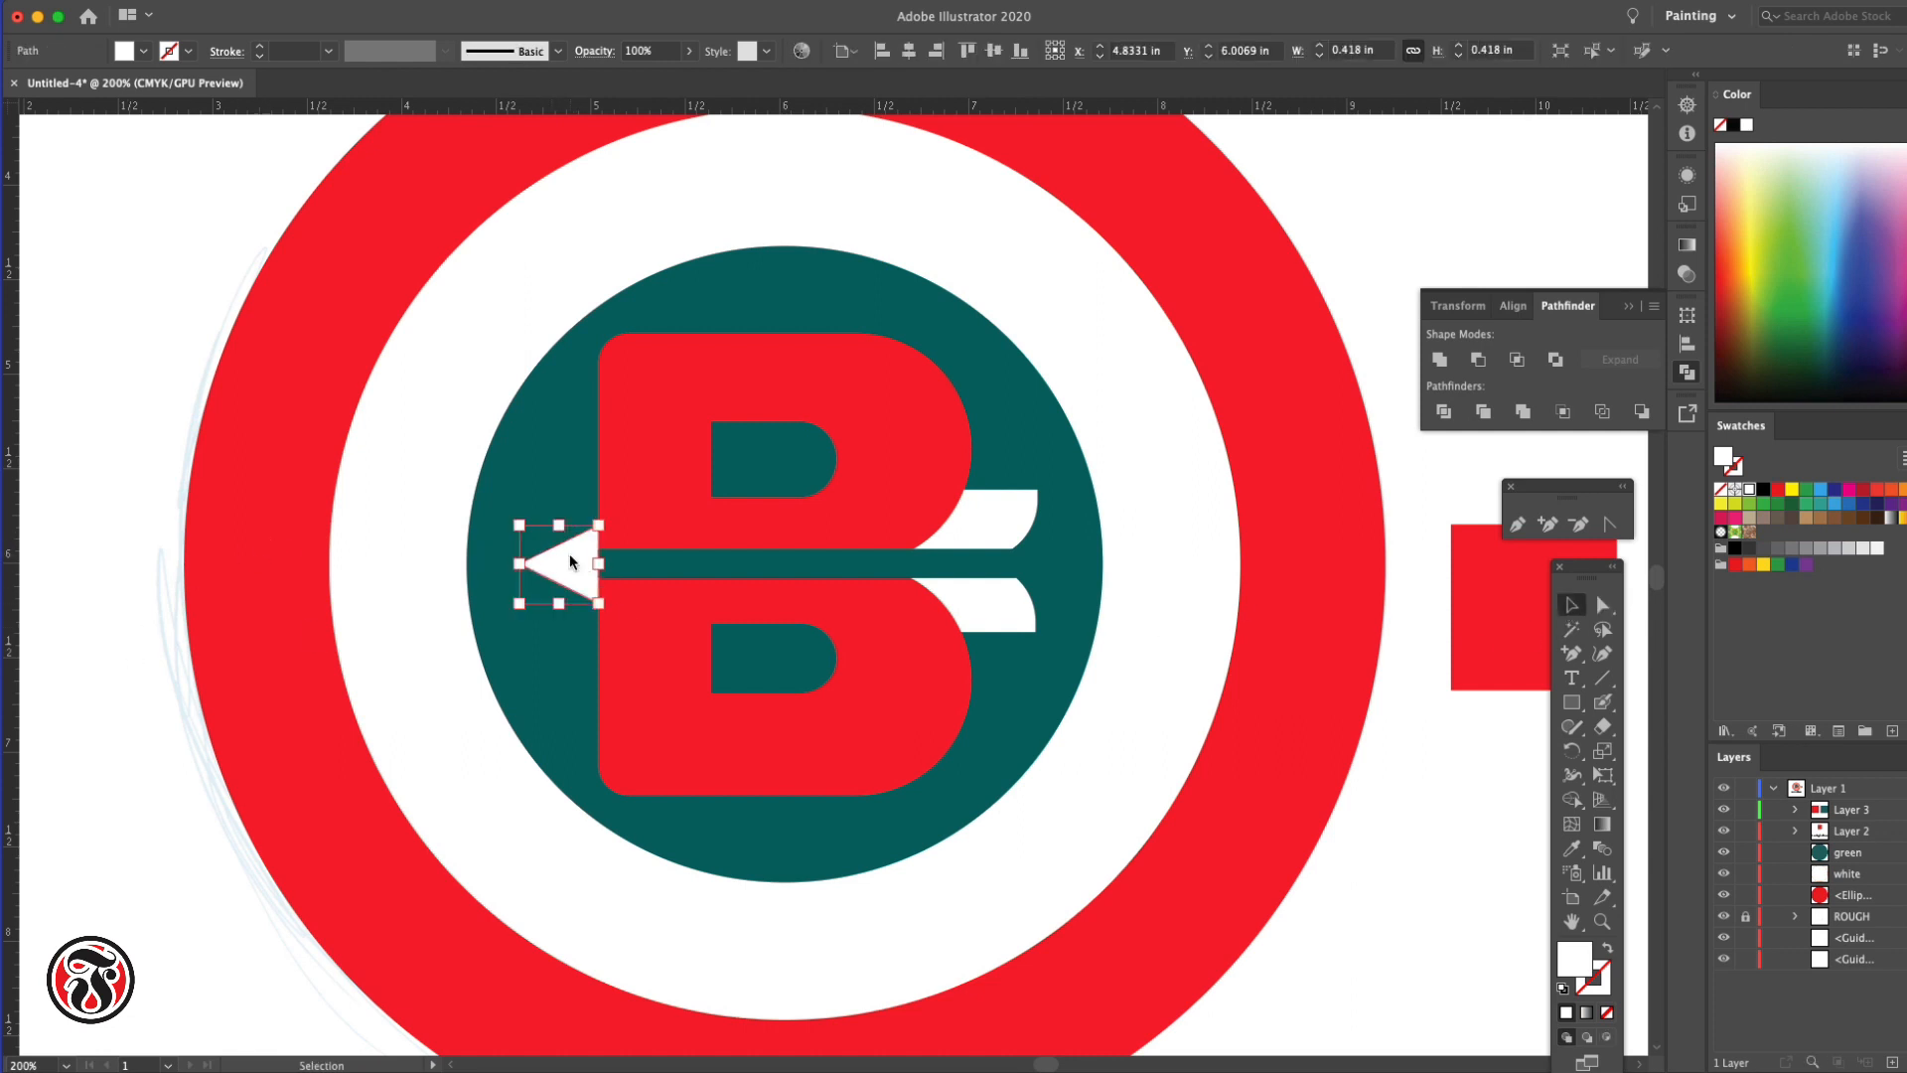
key(a)
click(598, 523)
drag(561, 542, 602, 560)
drag(591, 480, 574, 547)
key(super+z)
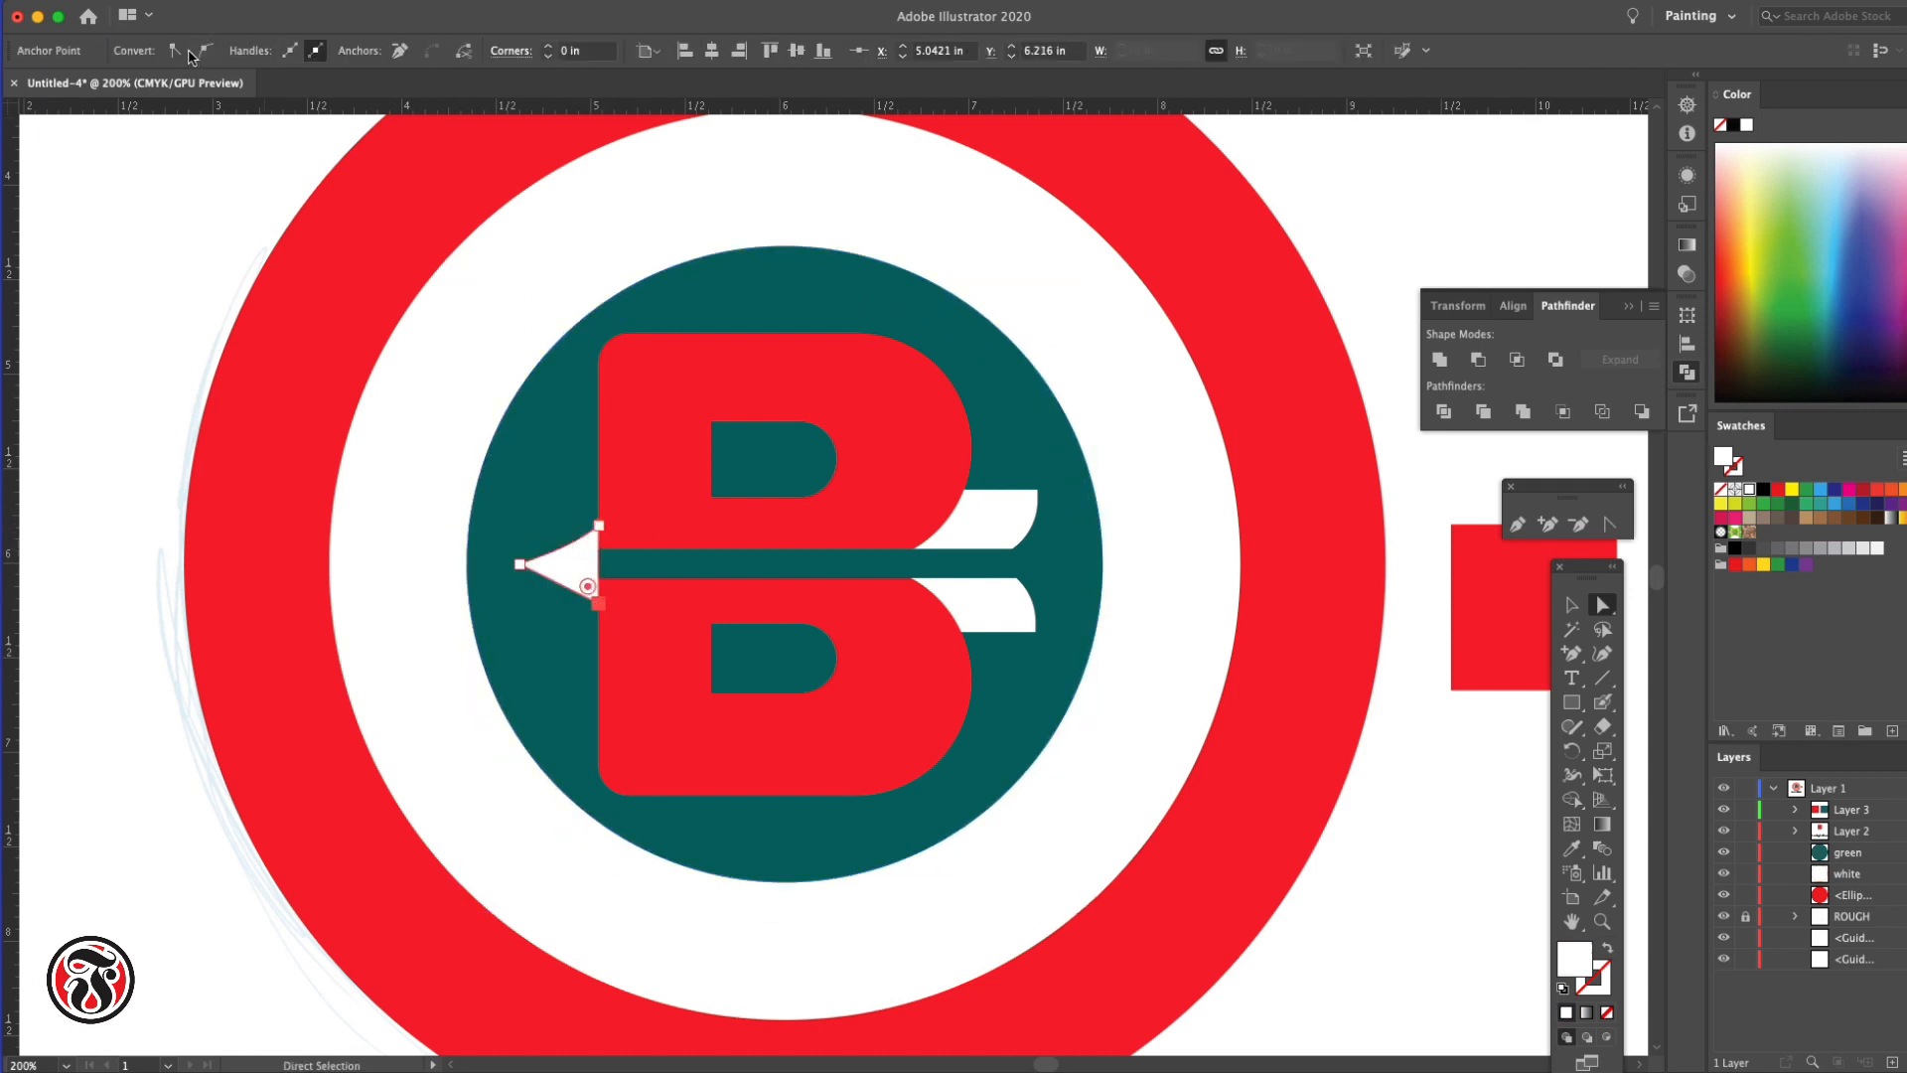
Curve the arrowhead's upper and lower edges inward using the handles of its rear corner anchors
click(604, 602)
click(601, 602)
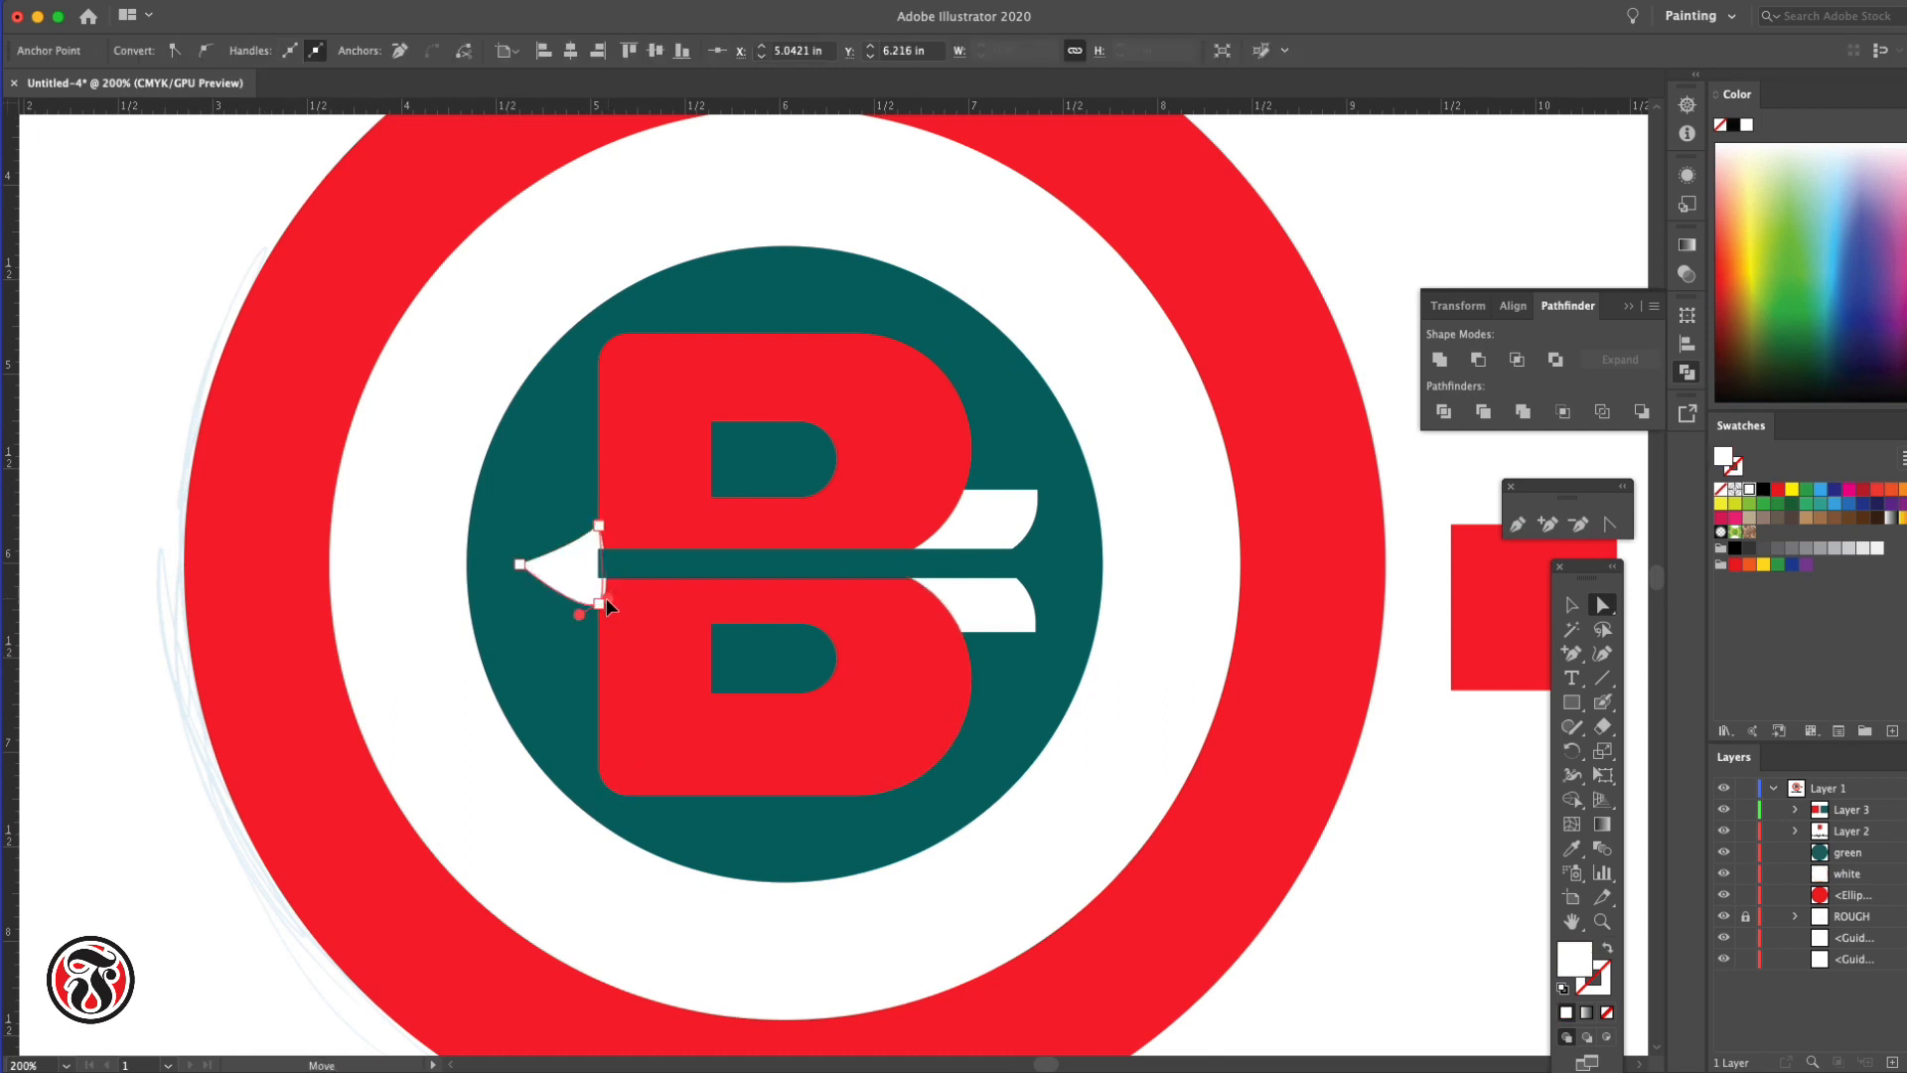
drag(595, 625, 581, 586)
click(1408, 632)
Change the white arrowhead's stacking order where it meets the dark green bar across the B
click(803, 568)
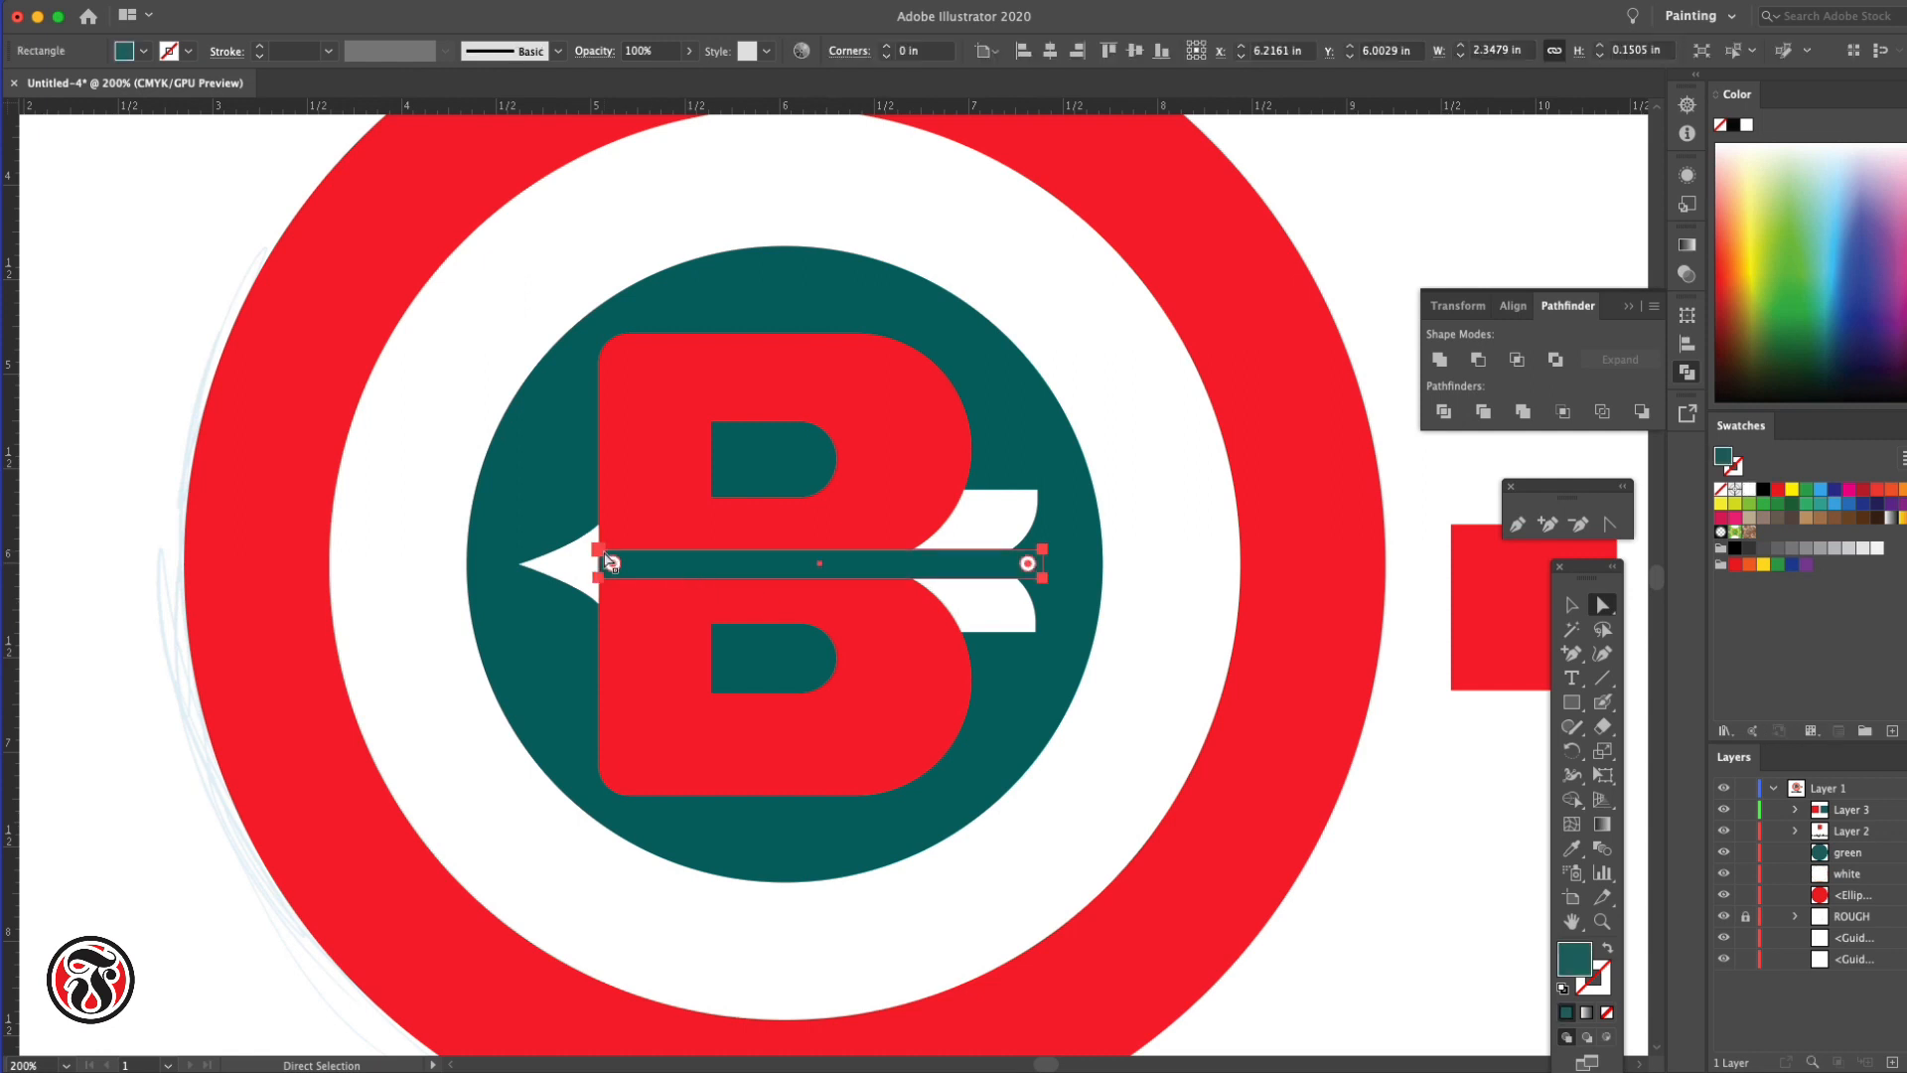
click(1571, 605)
click(561, 572)
click(236, 2)
mouse_move(264, 28)
click(529, 51)
click(400, 556)
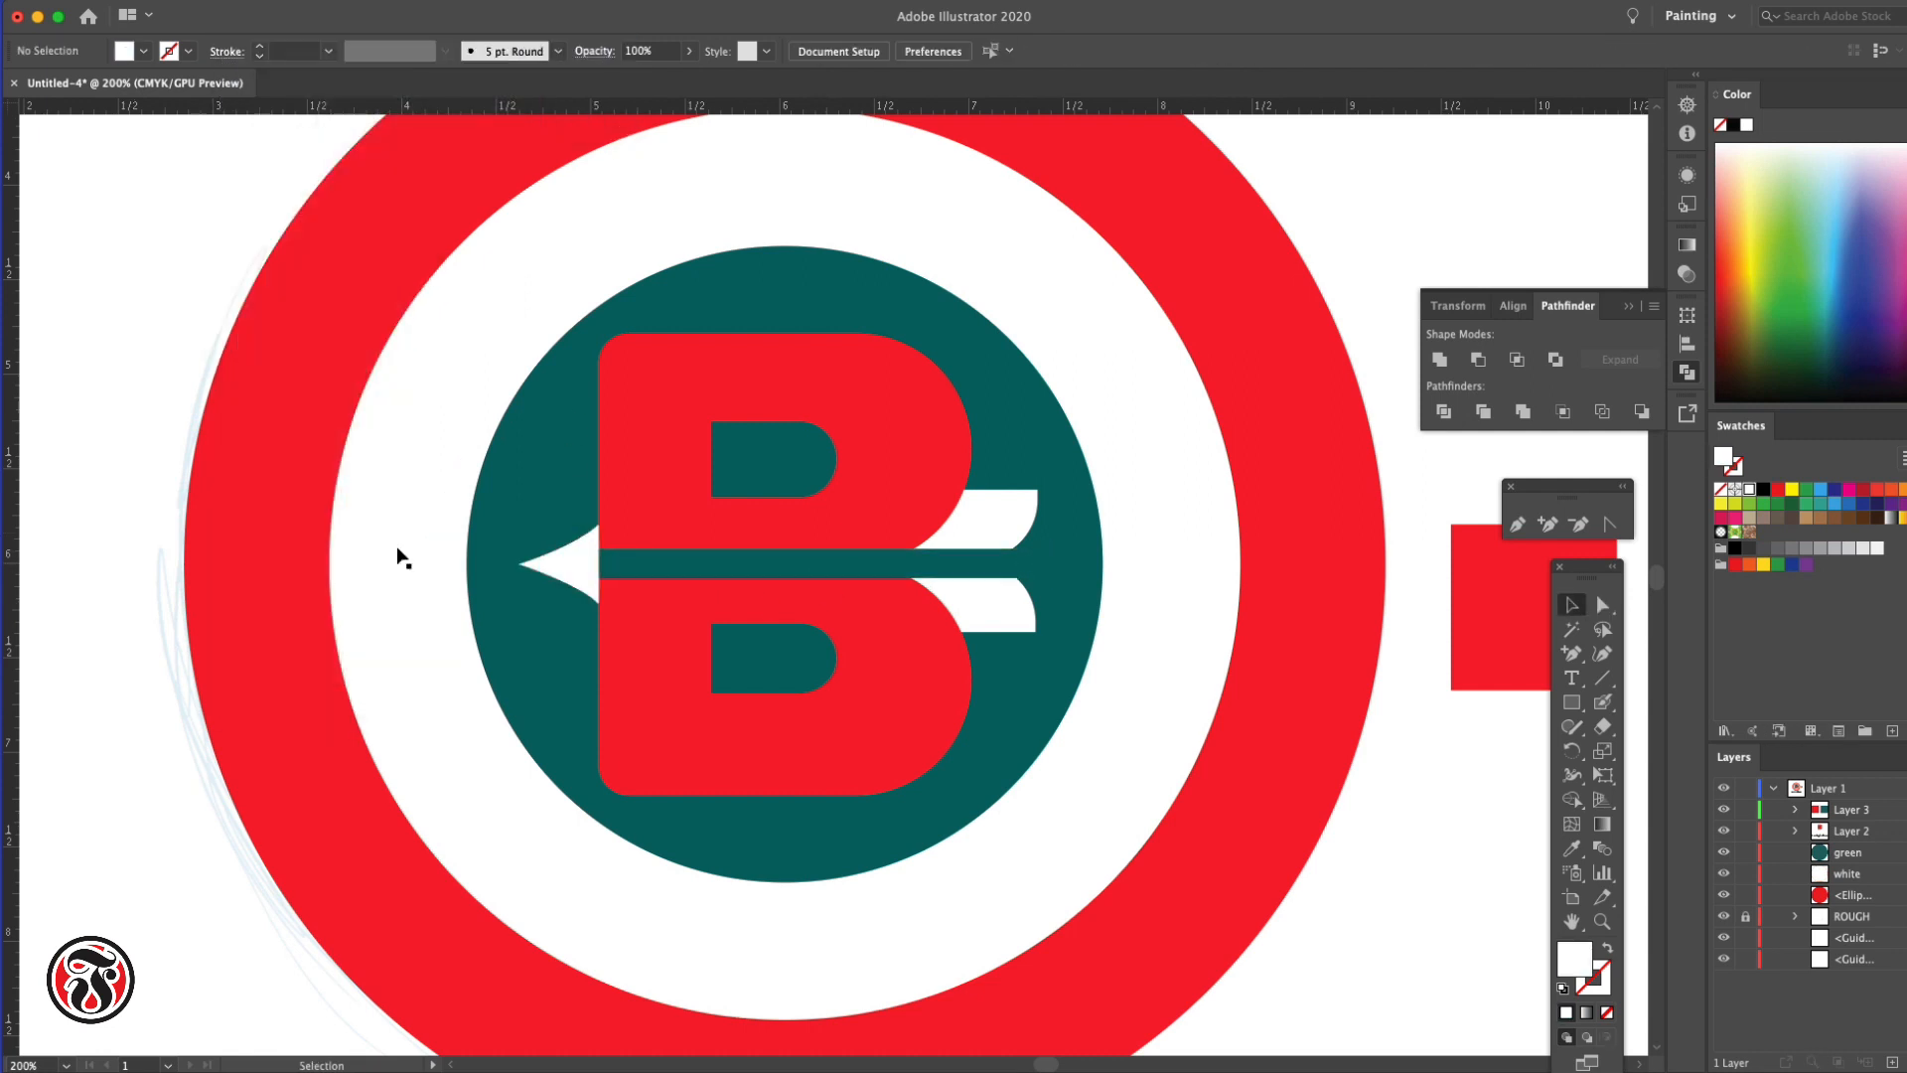
Show the guides and move the arrow's upper tail feather slightly down toward the horizontal center guide
click(976, 604)
shift+click(1002, 524)
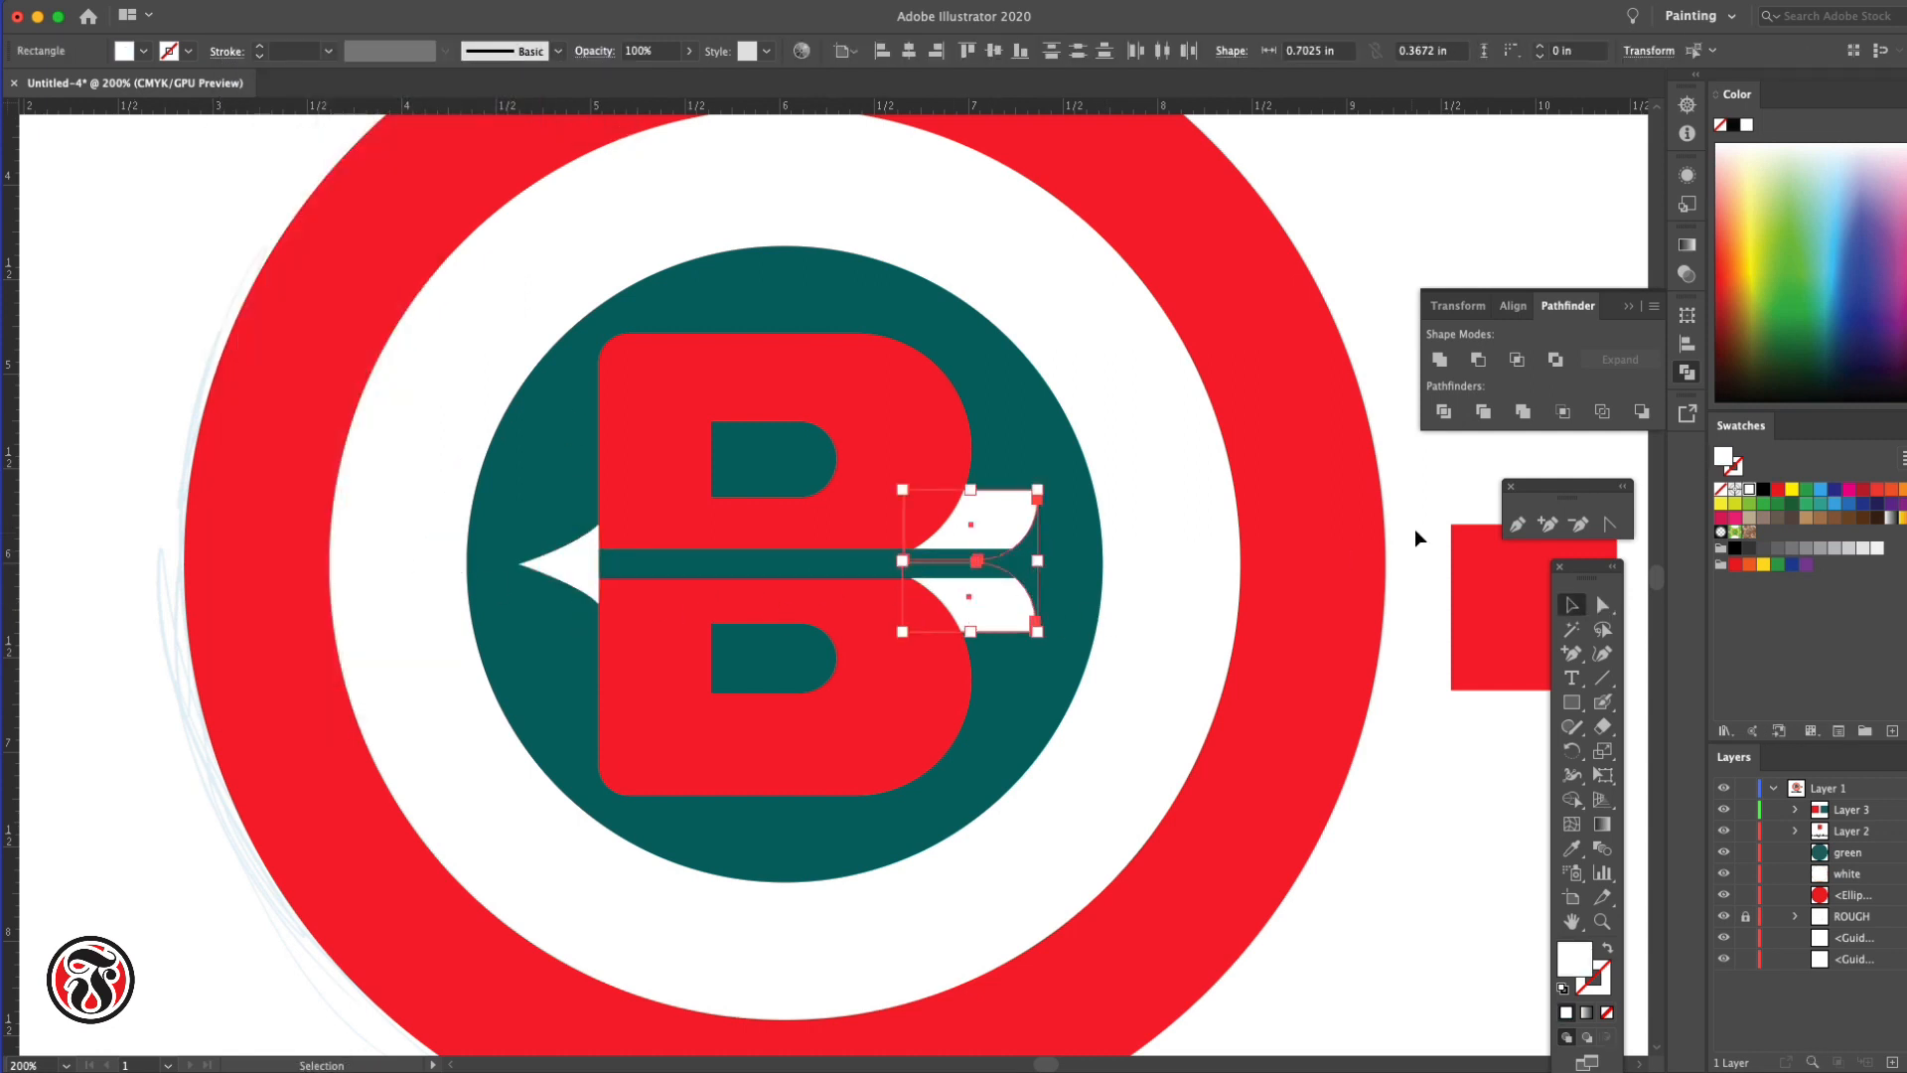
click(1414, 528)
click(974, 524)
click(471, 2)
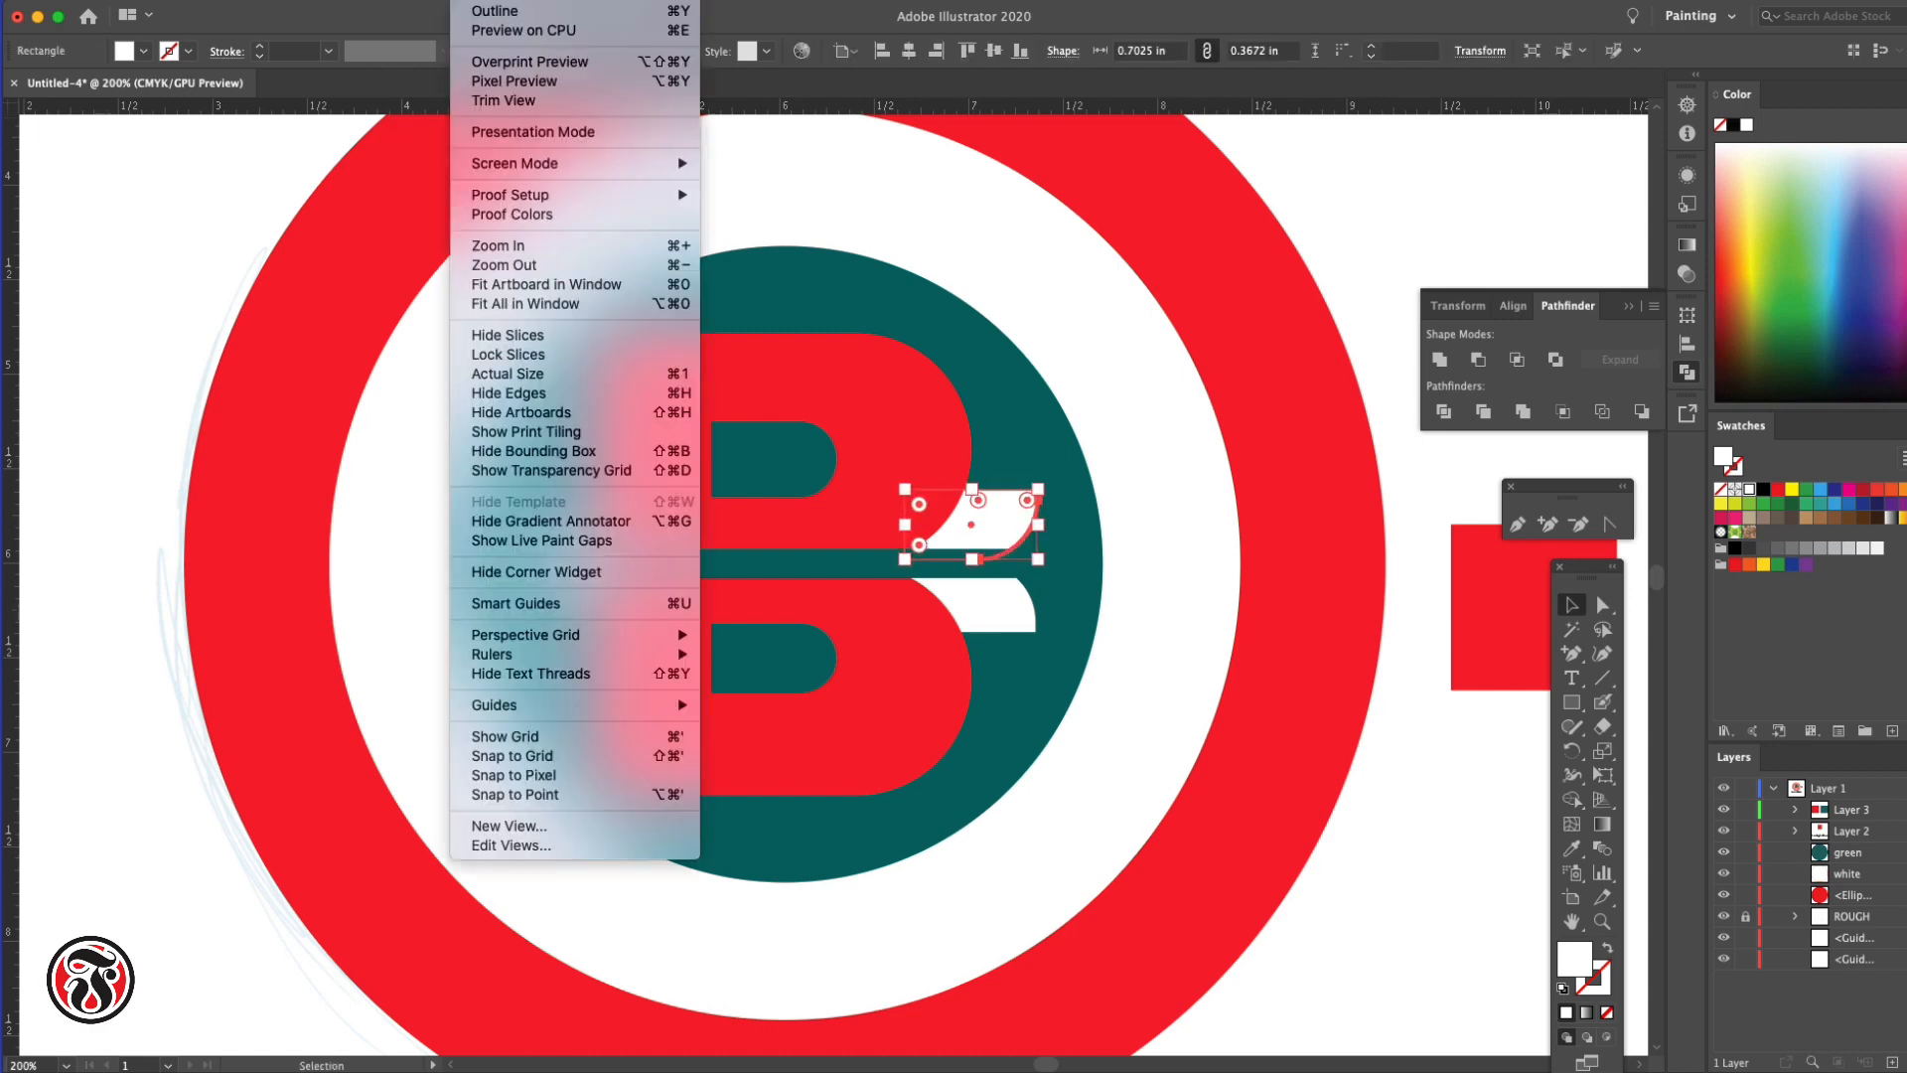
mouse_move(541, 705)
click(756, 706)
drag(1004, 523, 1005, 529)
click(983, 616)
click(1365, 320)
Increase the rounding of the B's upper-left and lower-left outer corners together
click(792, 701)
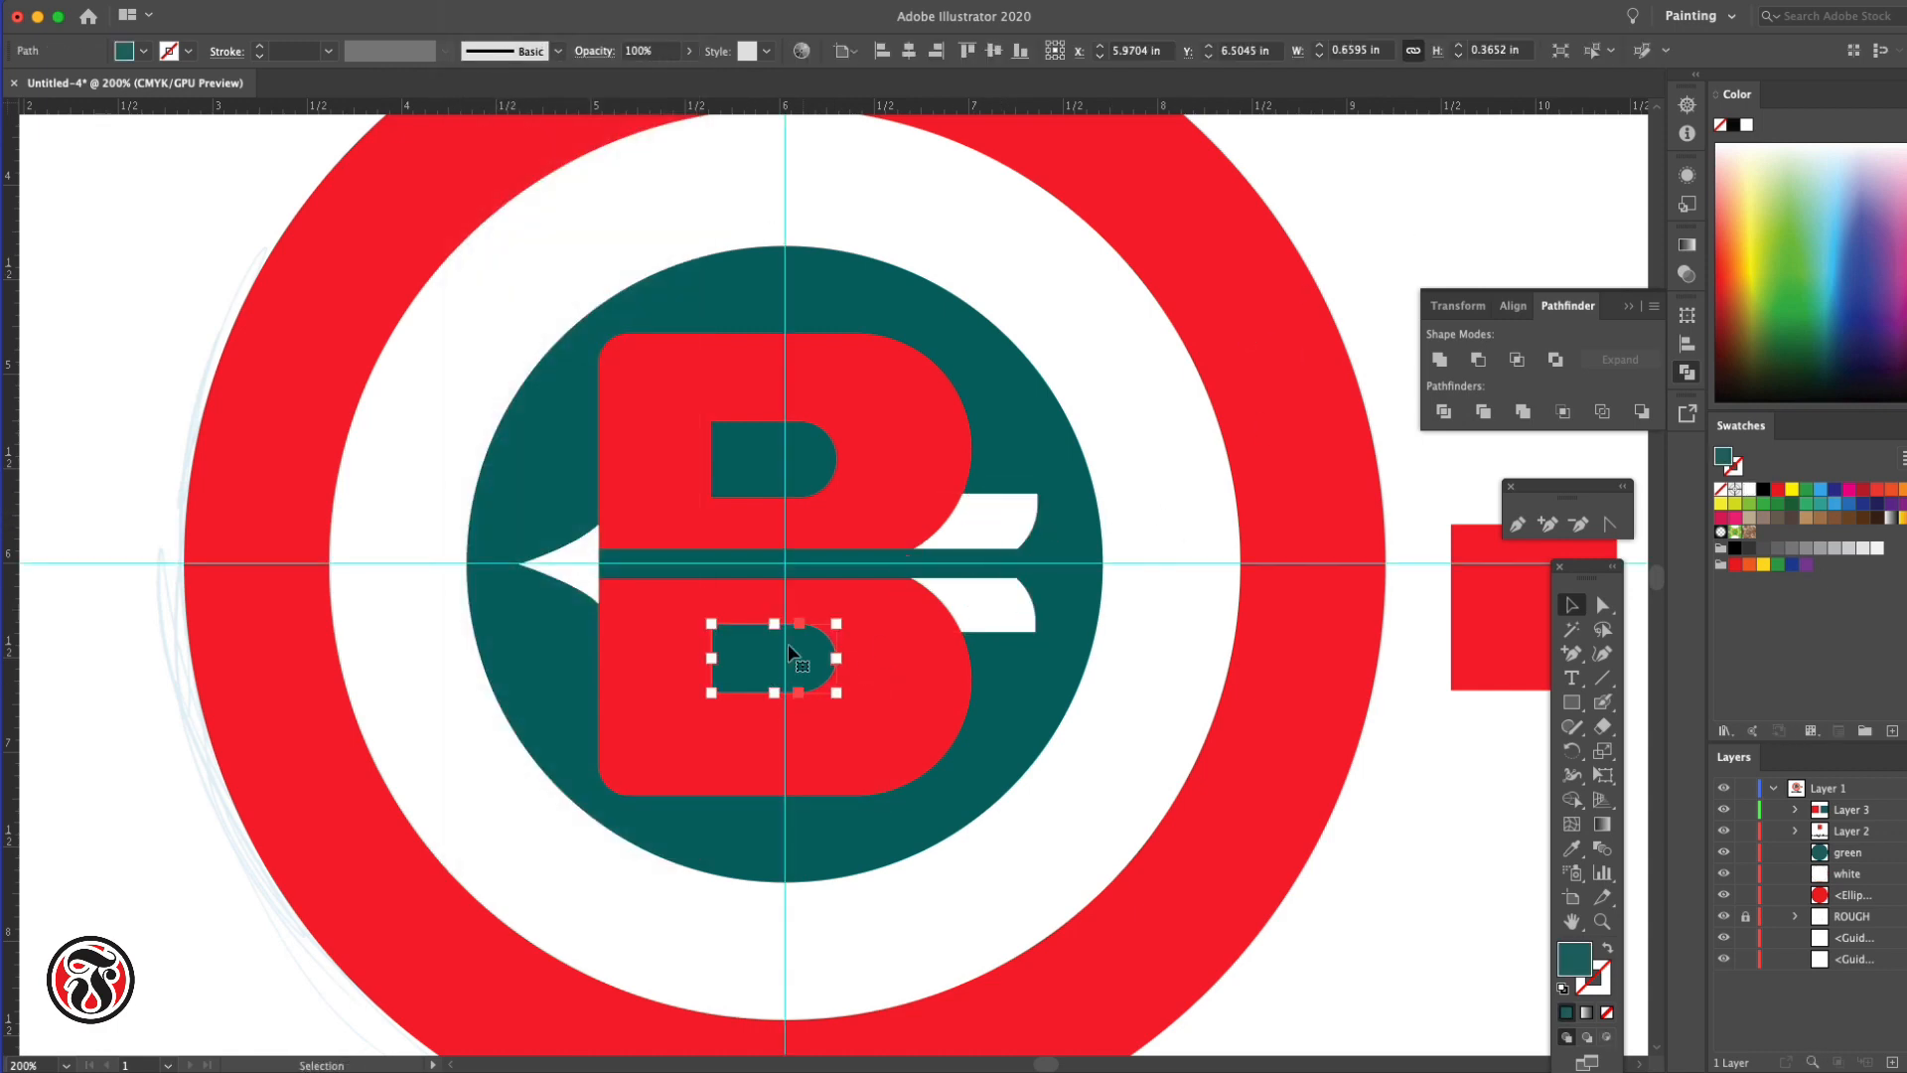
click(606, 372)
click(1602, 605)
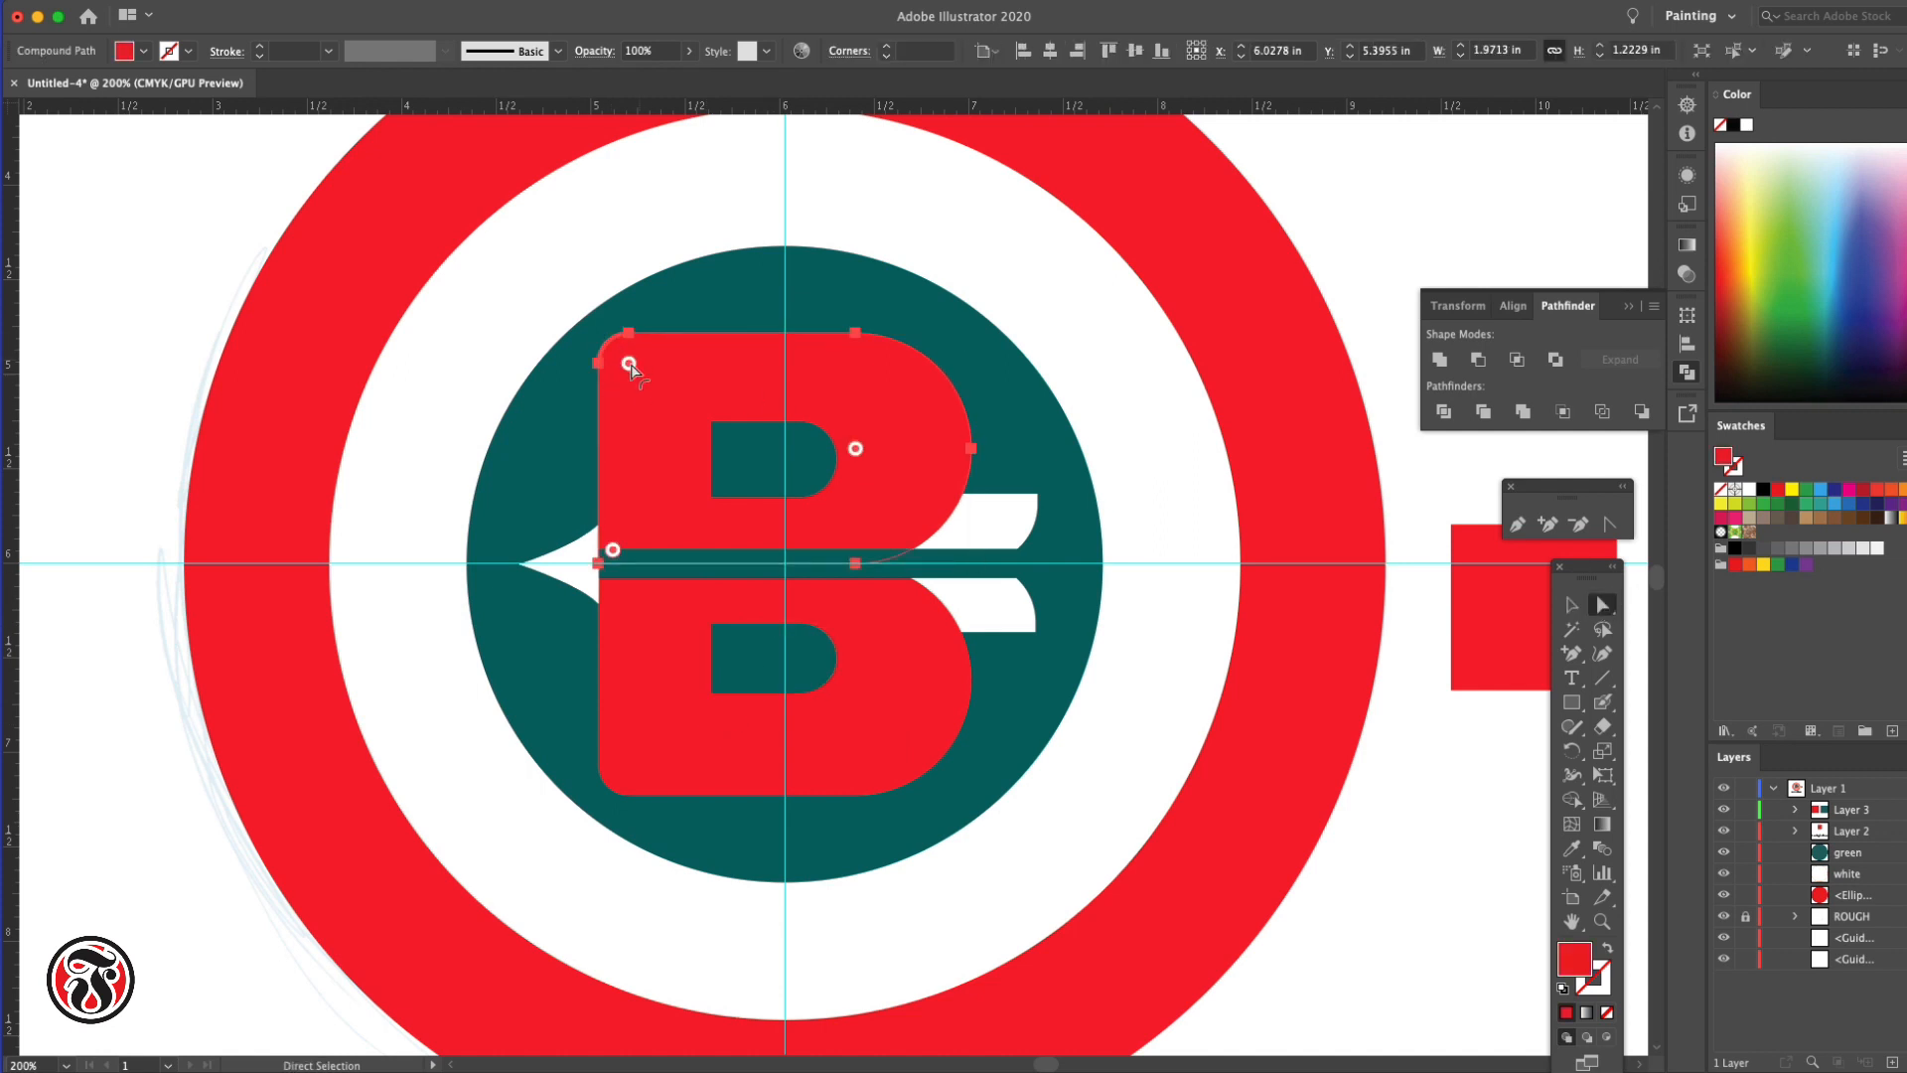
shift+click(620, 766)
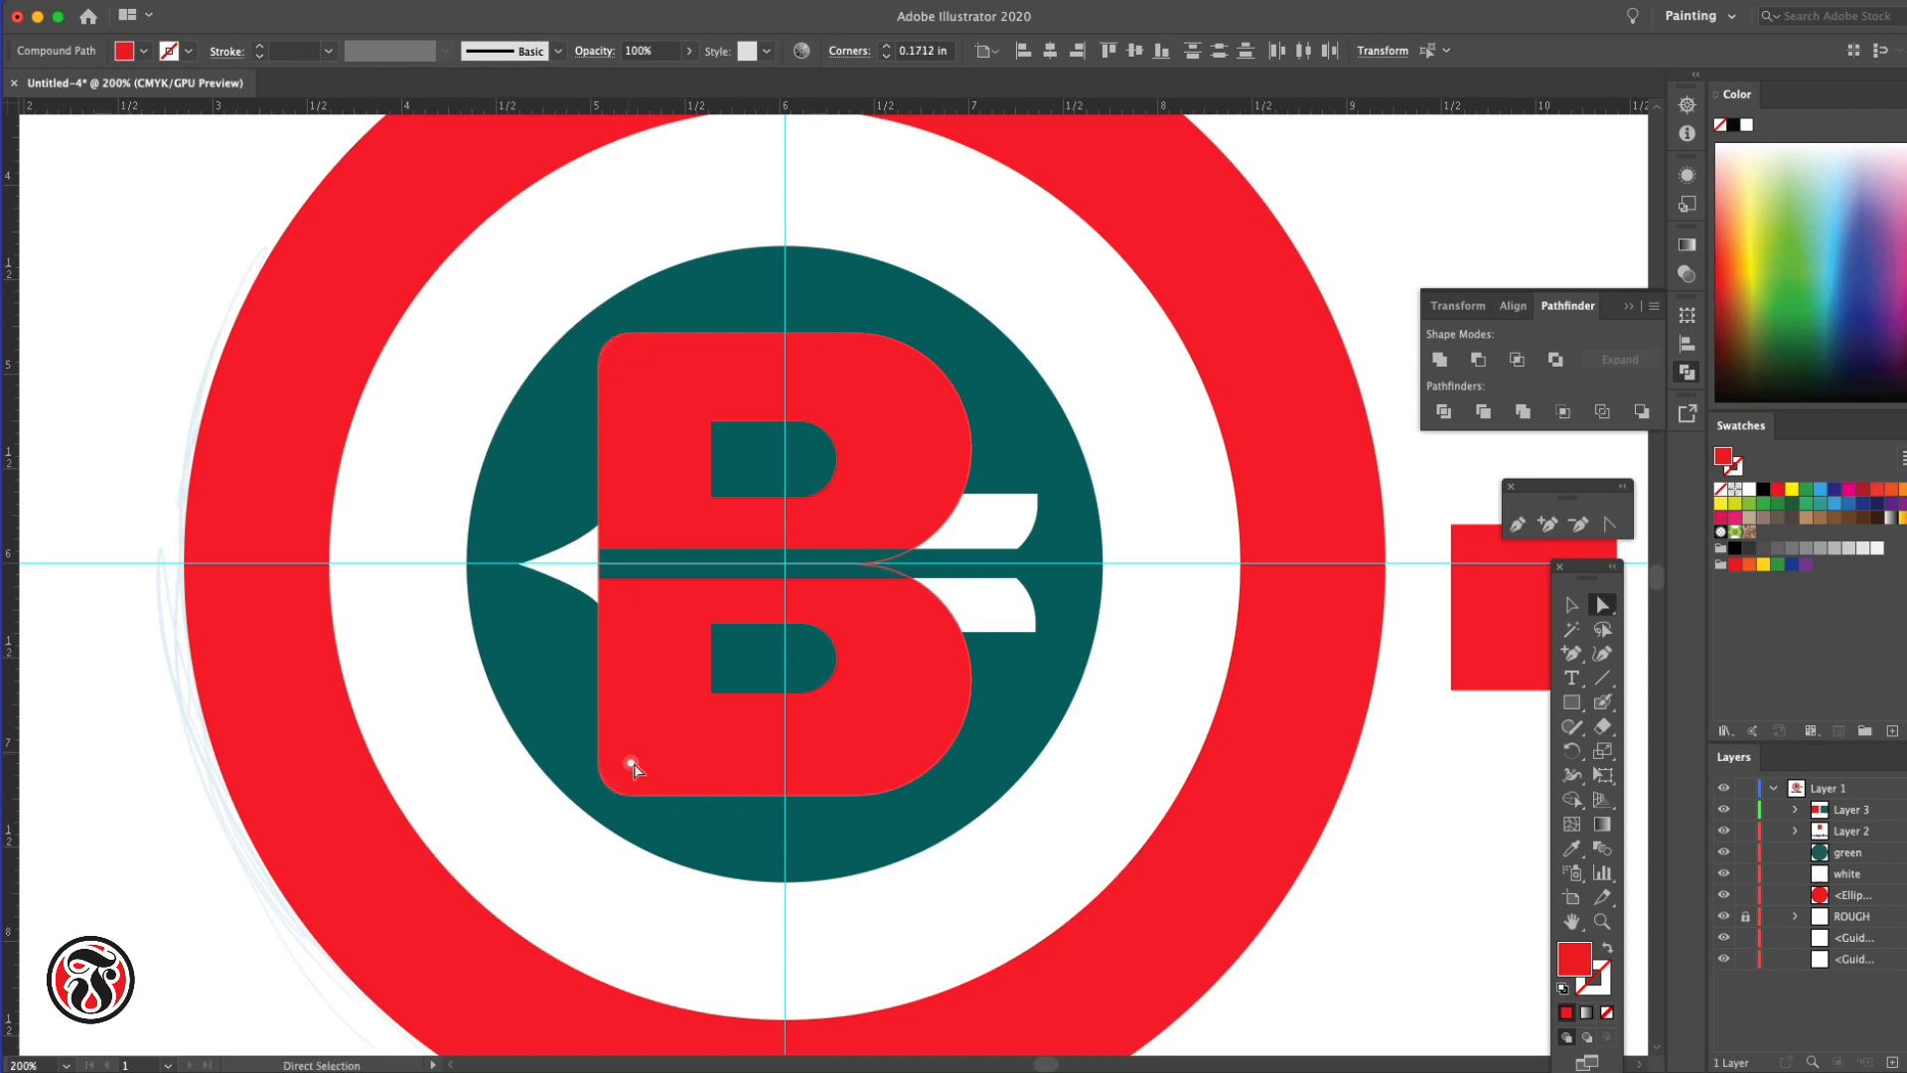
click(225, 862)
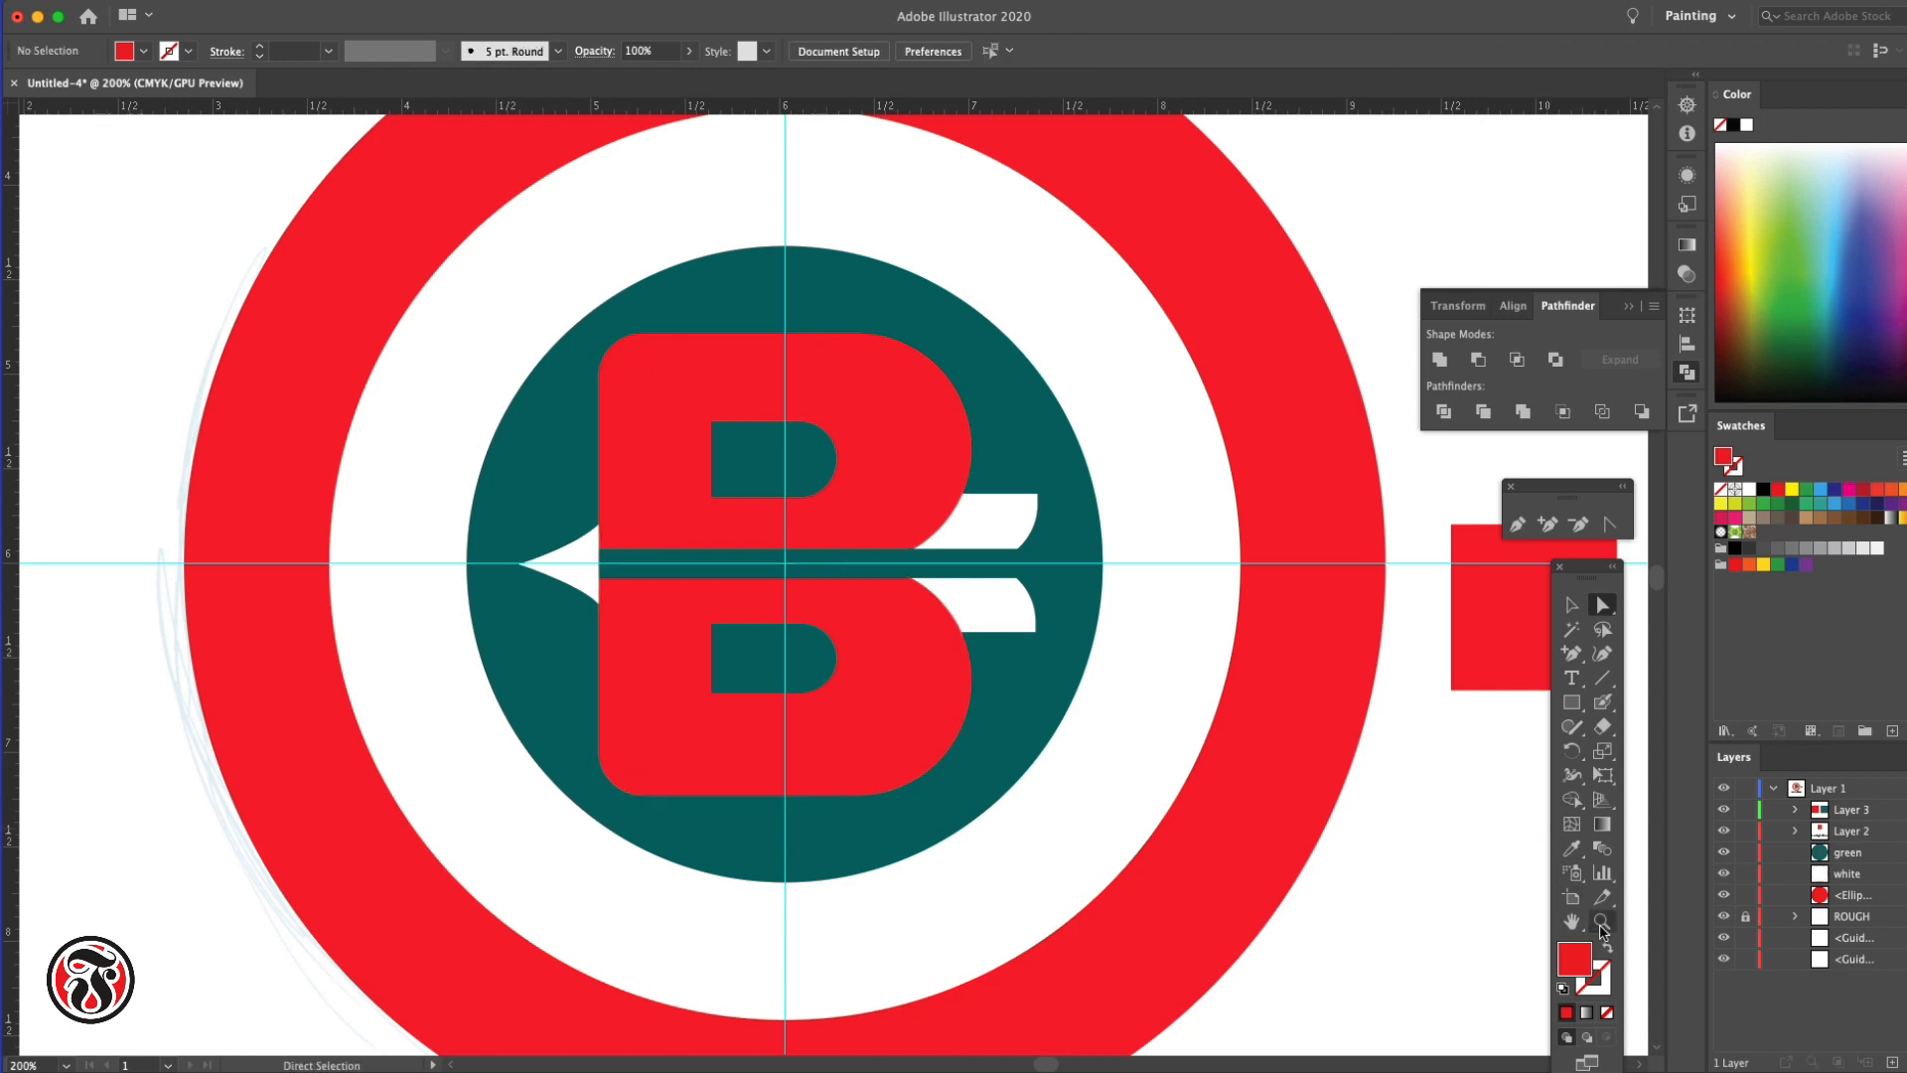
Center-align the Oswald Regular wordmark and enlarge it to about 116 pt beneath the circles
key(super+minus)
key(super+minus)
click(1013, 969)
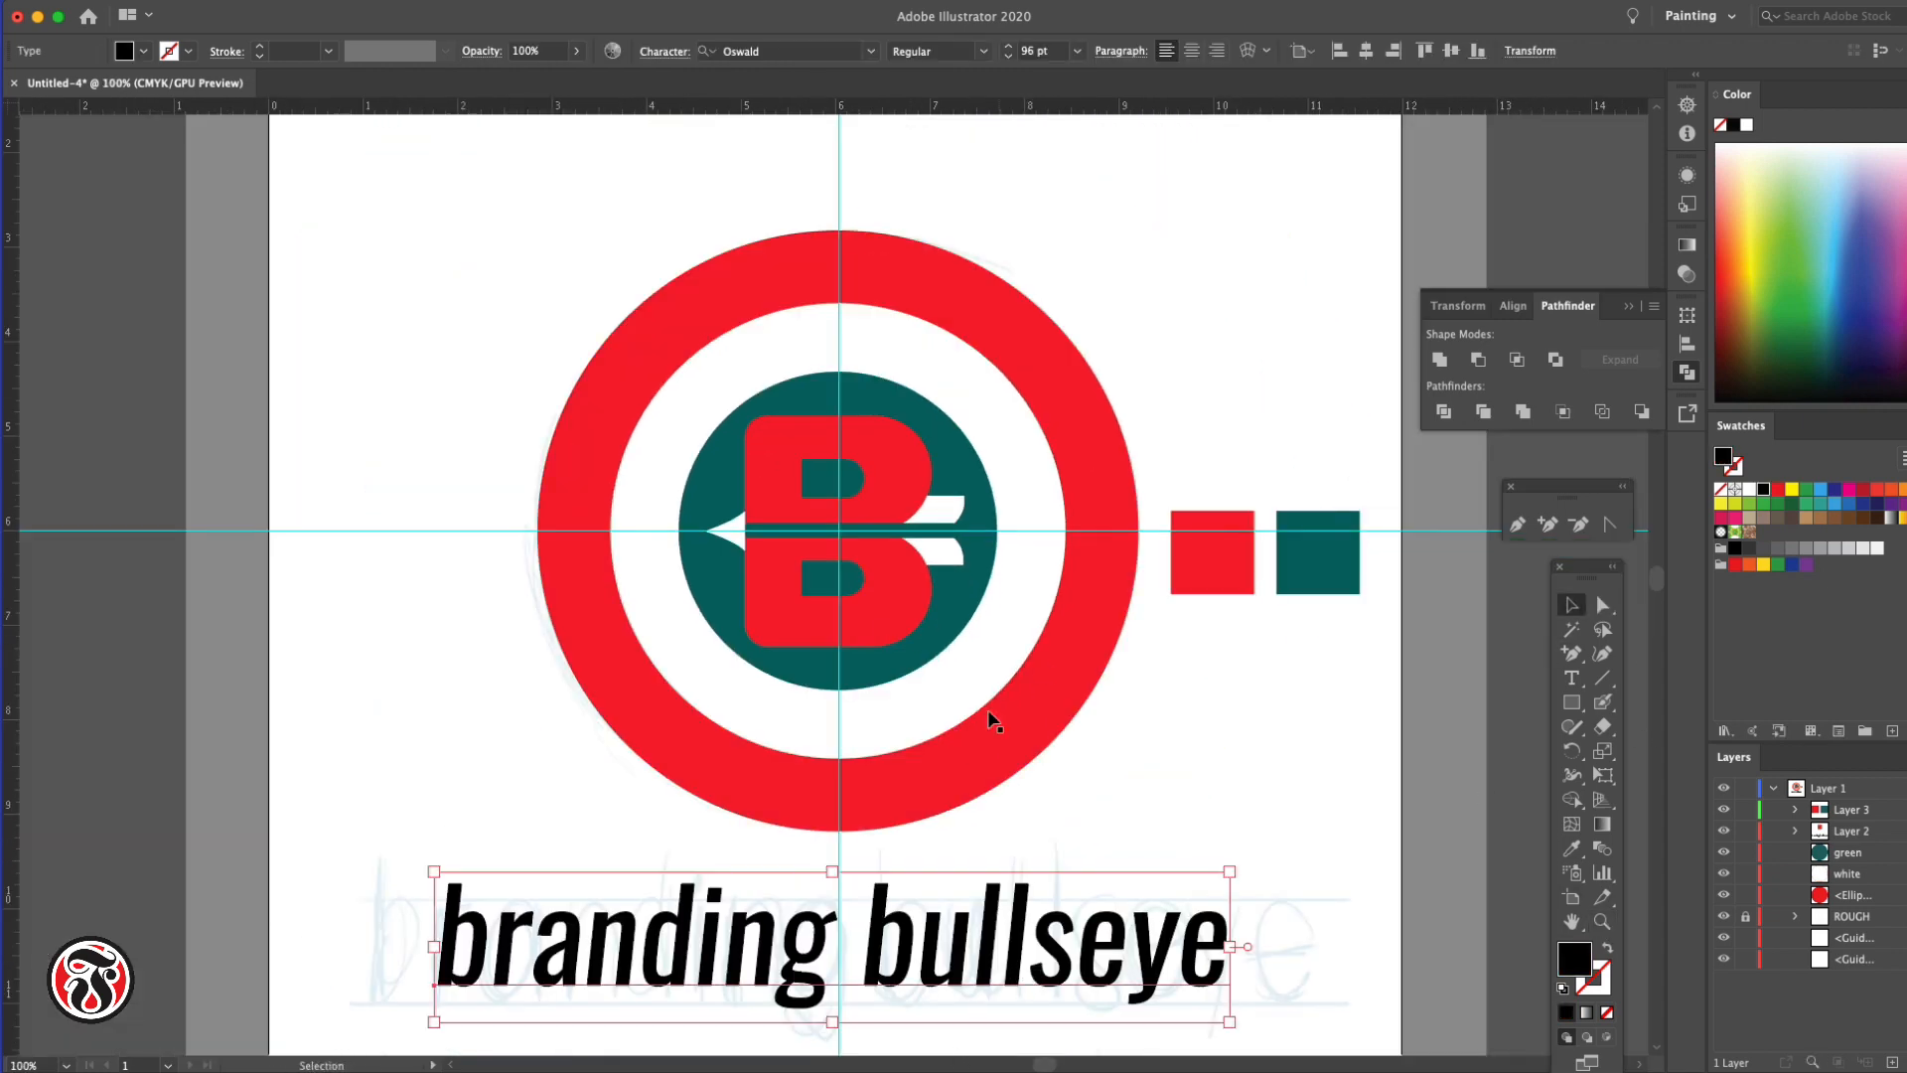
click(982, 50)
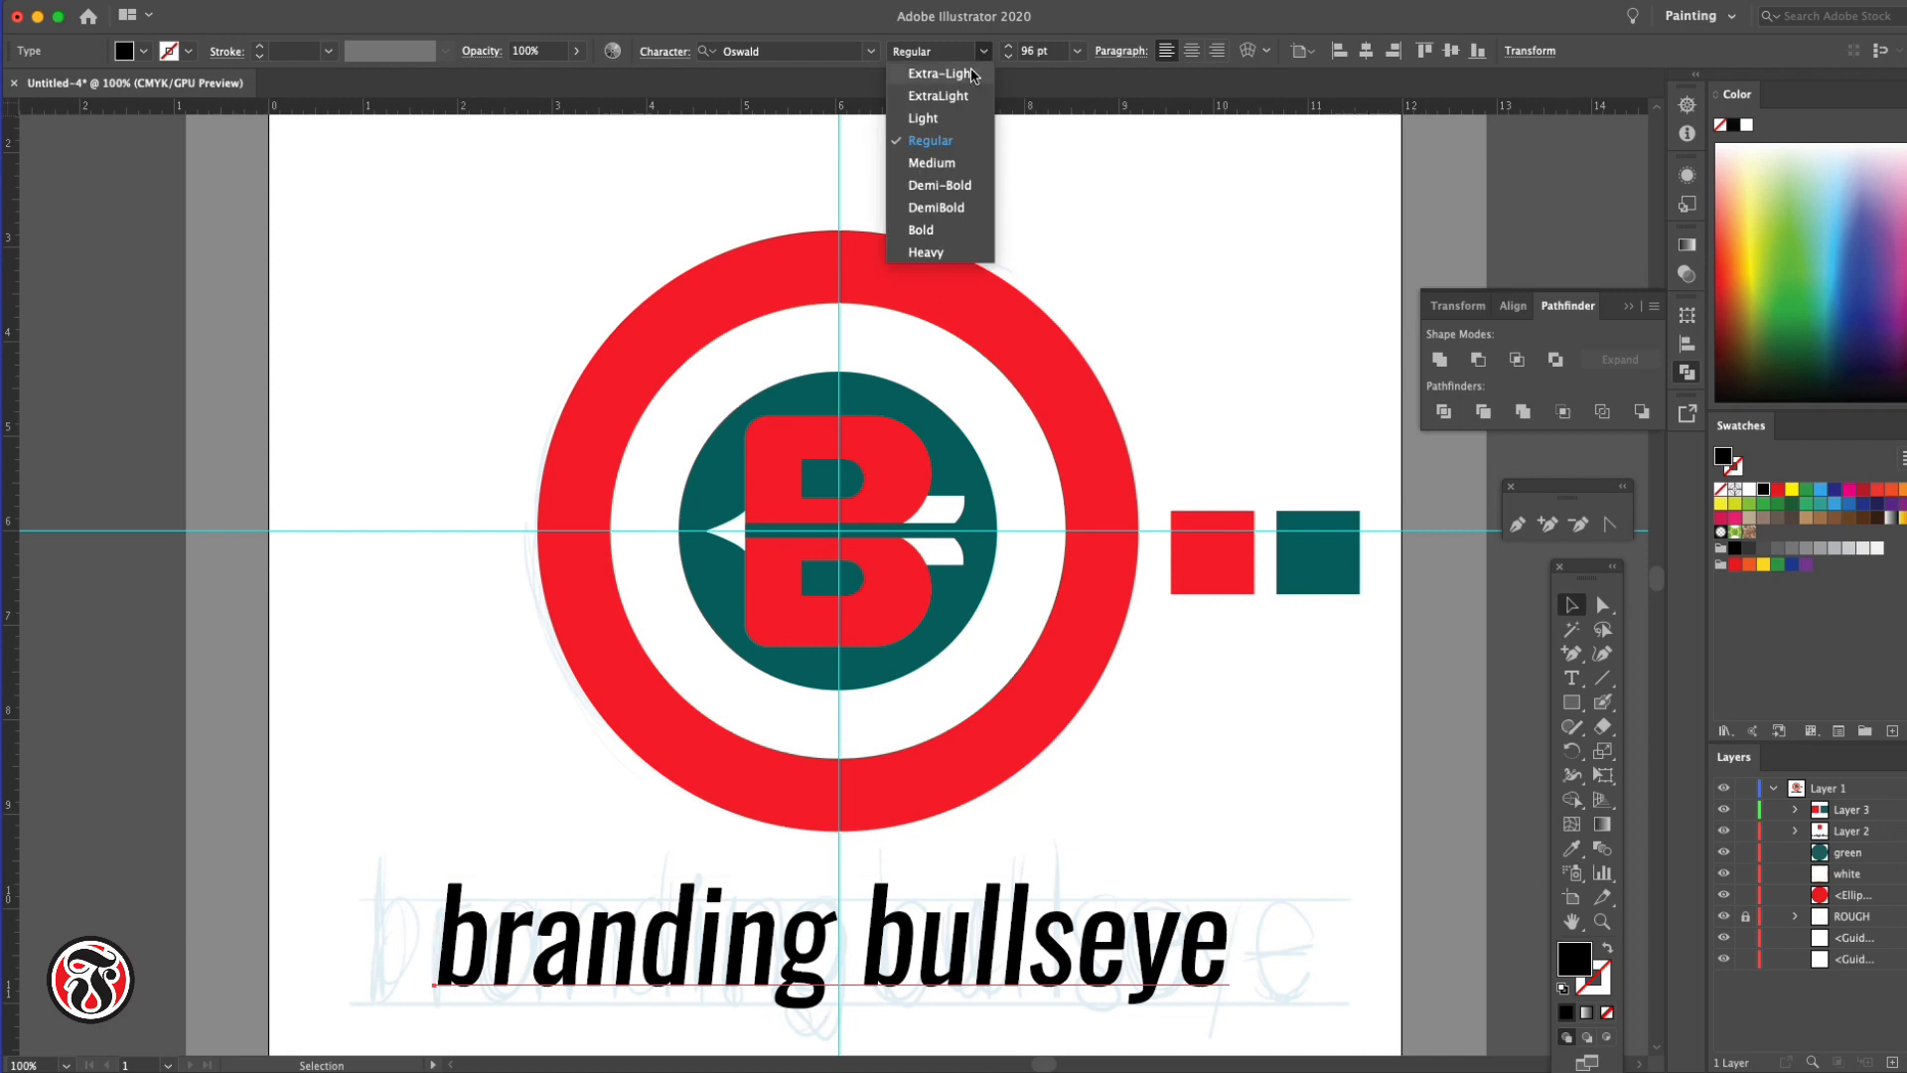
click(928, 142)
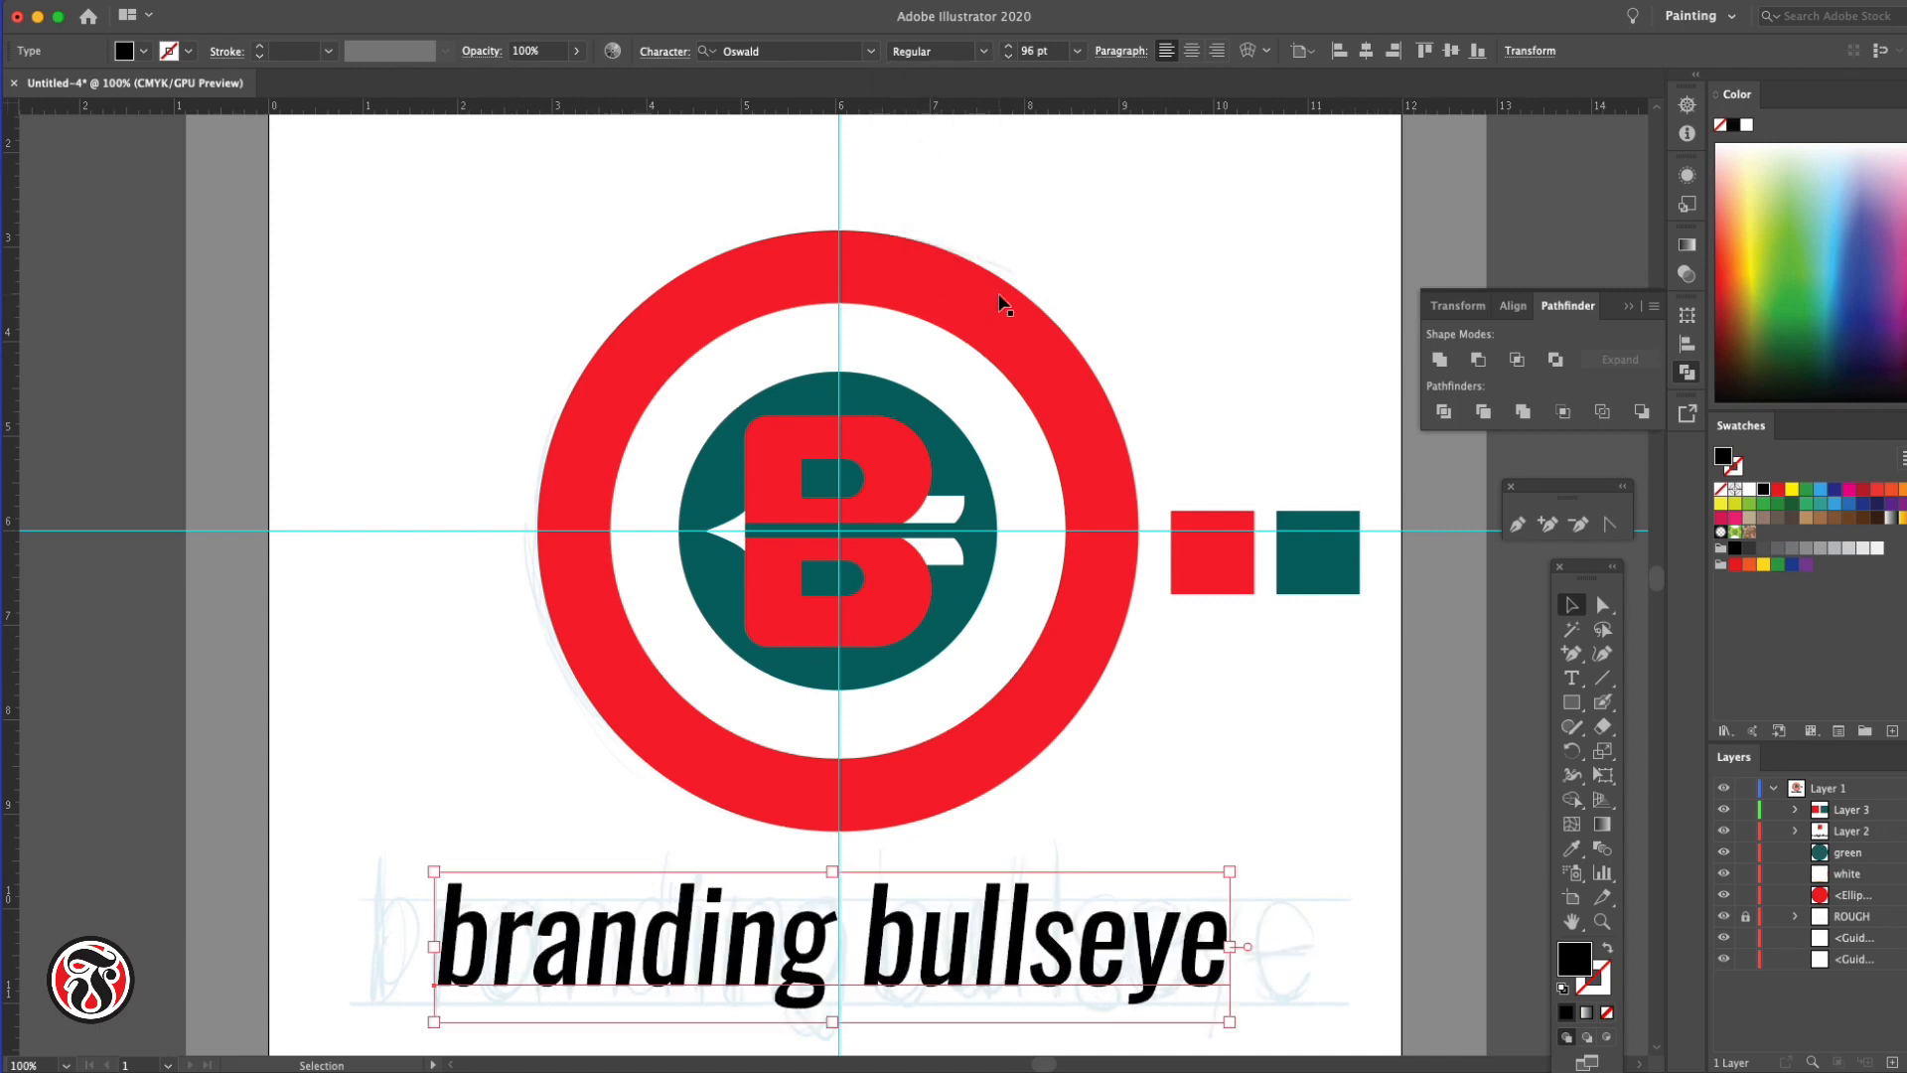
click(1192, 51)
drag(472, 954, 871, 953)
drag(1230, 871, 1317, 856)
Tighten the letter spacing across the whole "branding bullseye" wordmark
key(super+a)
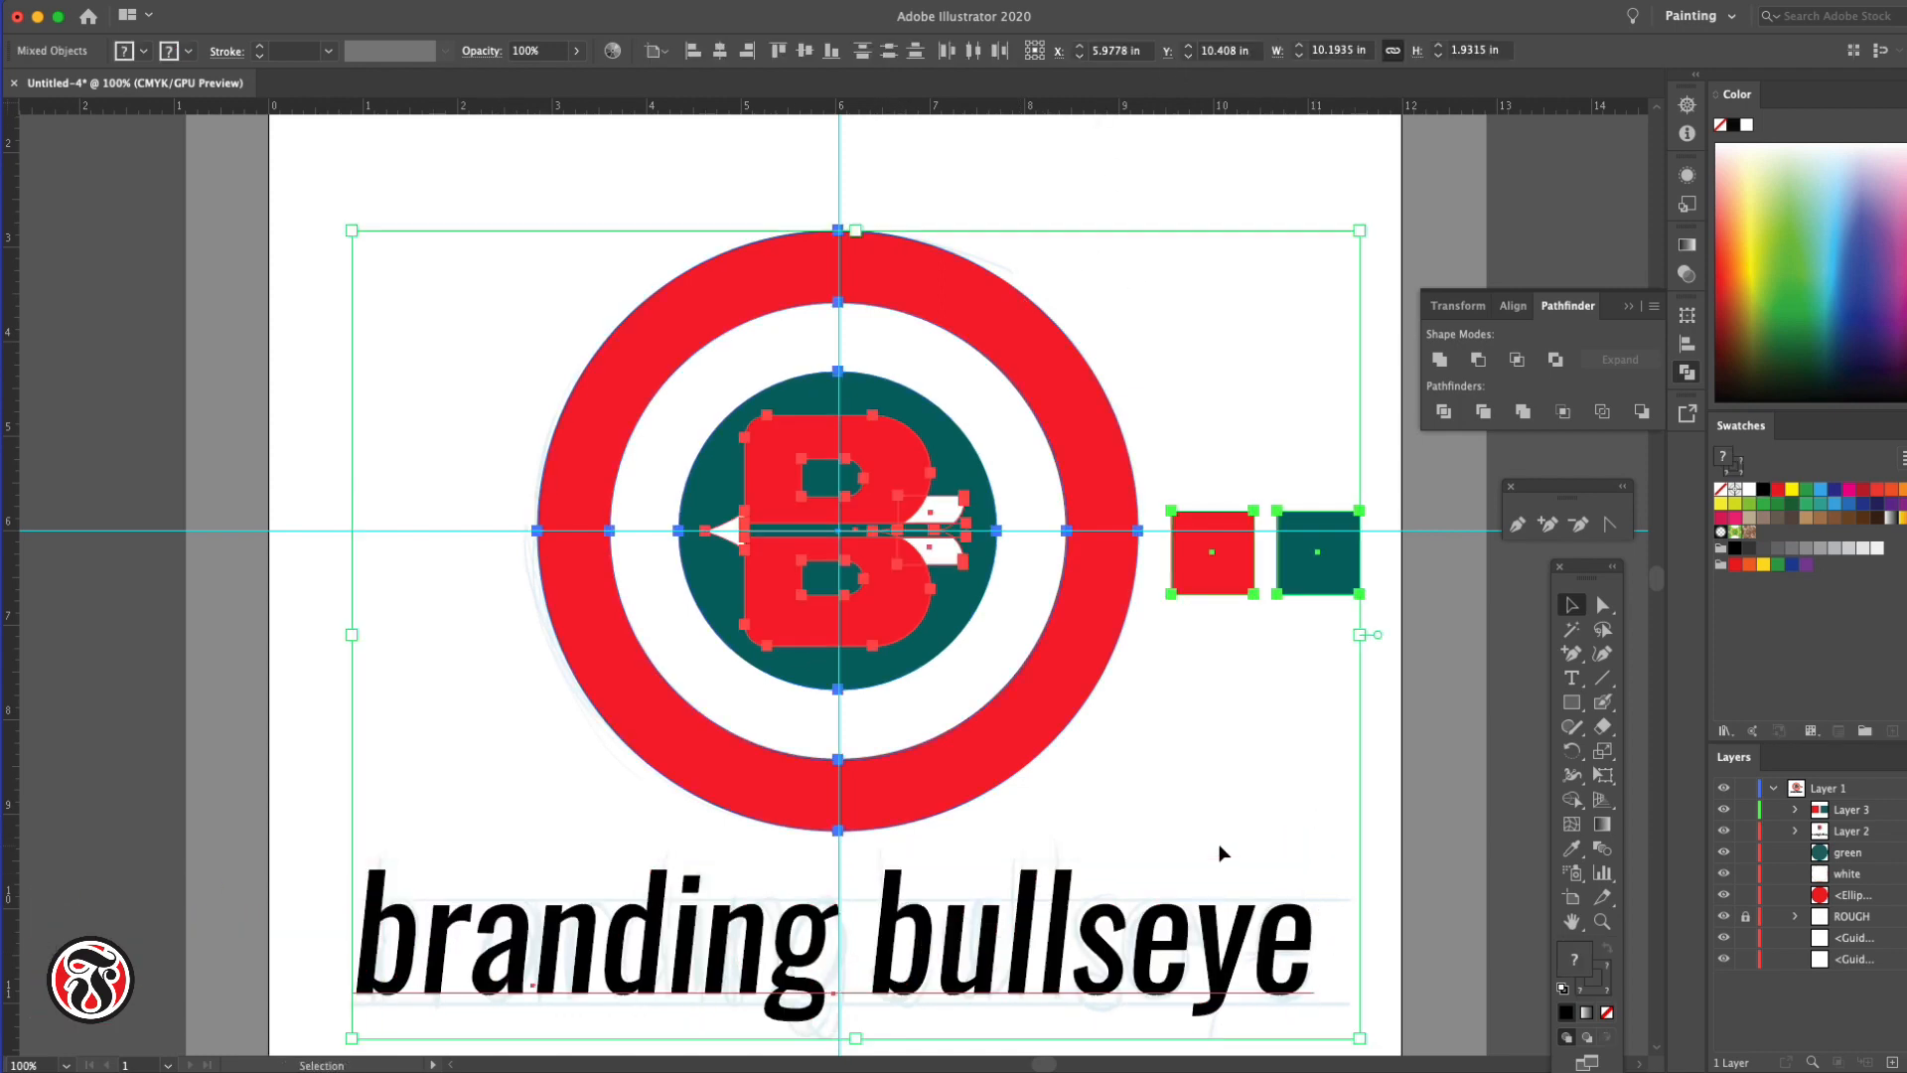
key(super+shift+a)
key(alt+Left)
key(alt+Left)
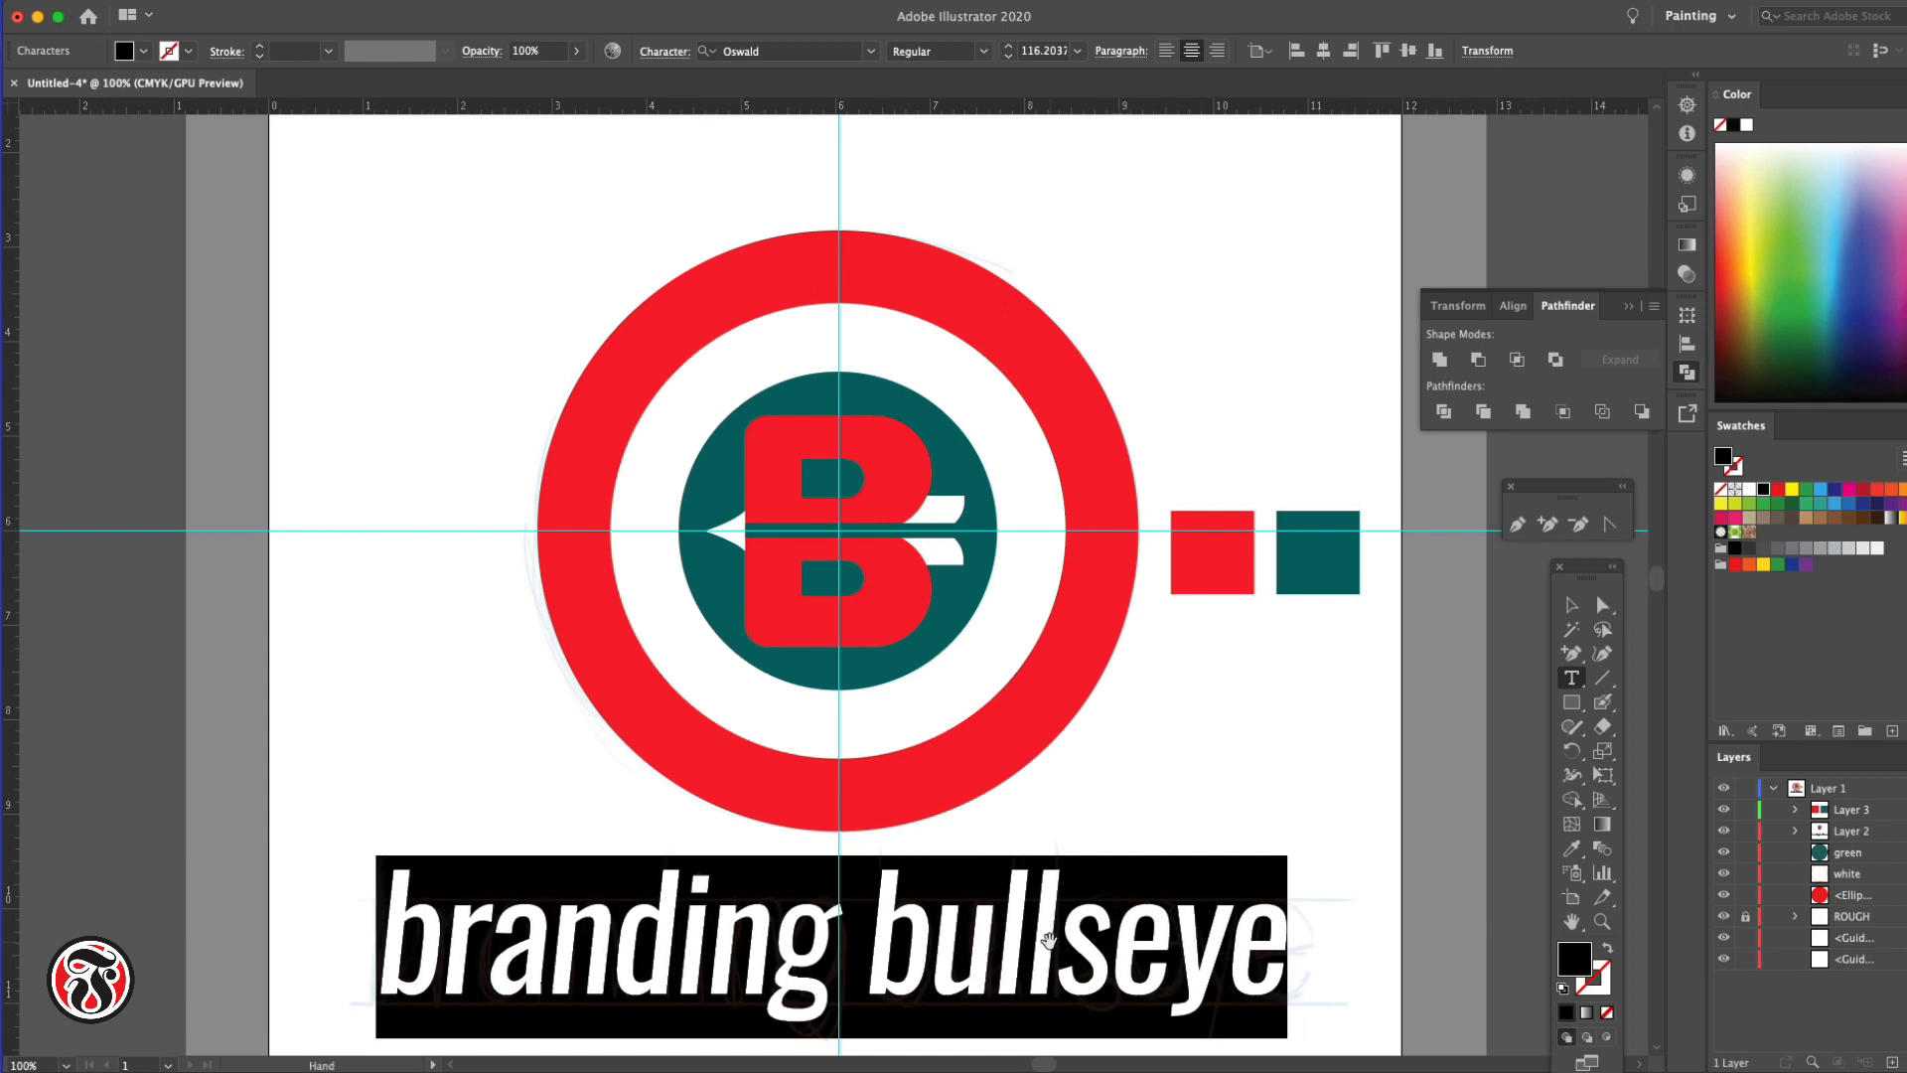
click(1571, 605)
click(1510, 756)
Delete the red and dark green sample squares beside the circles and convert the wordmark to outlines
drag(1375, 646, 1221, 576)
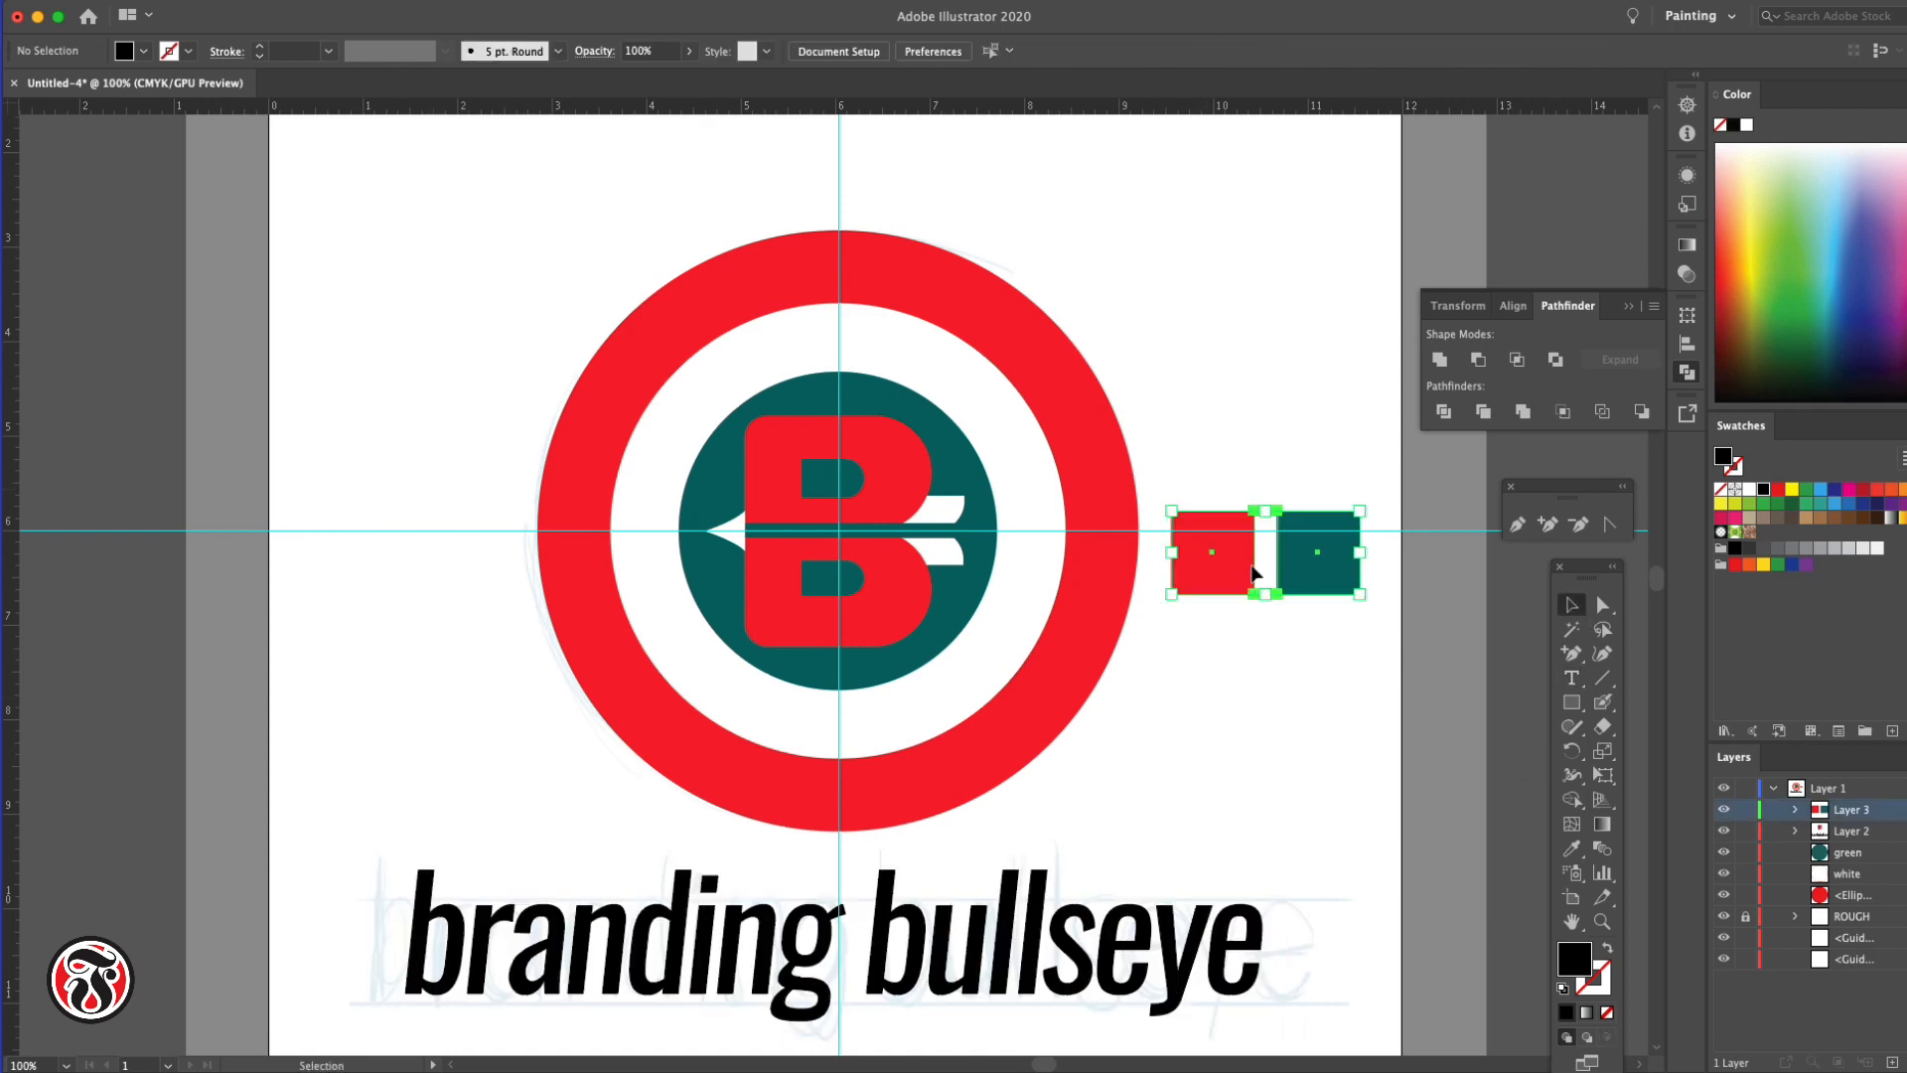
key(Delete)
click(1050, 948)
click(298, 2)
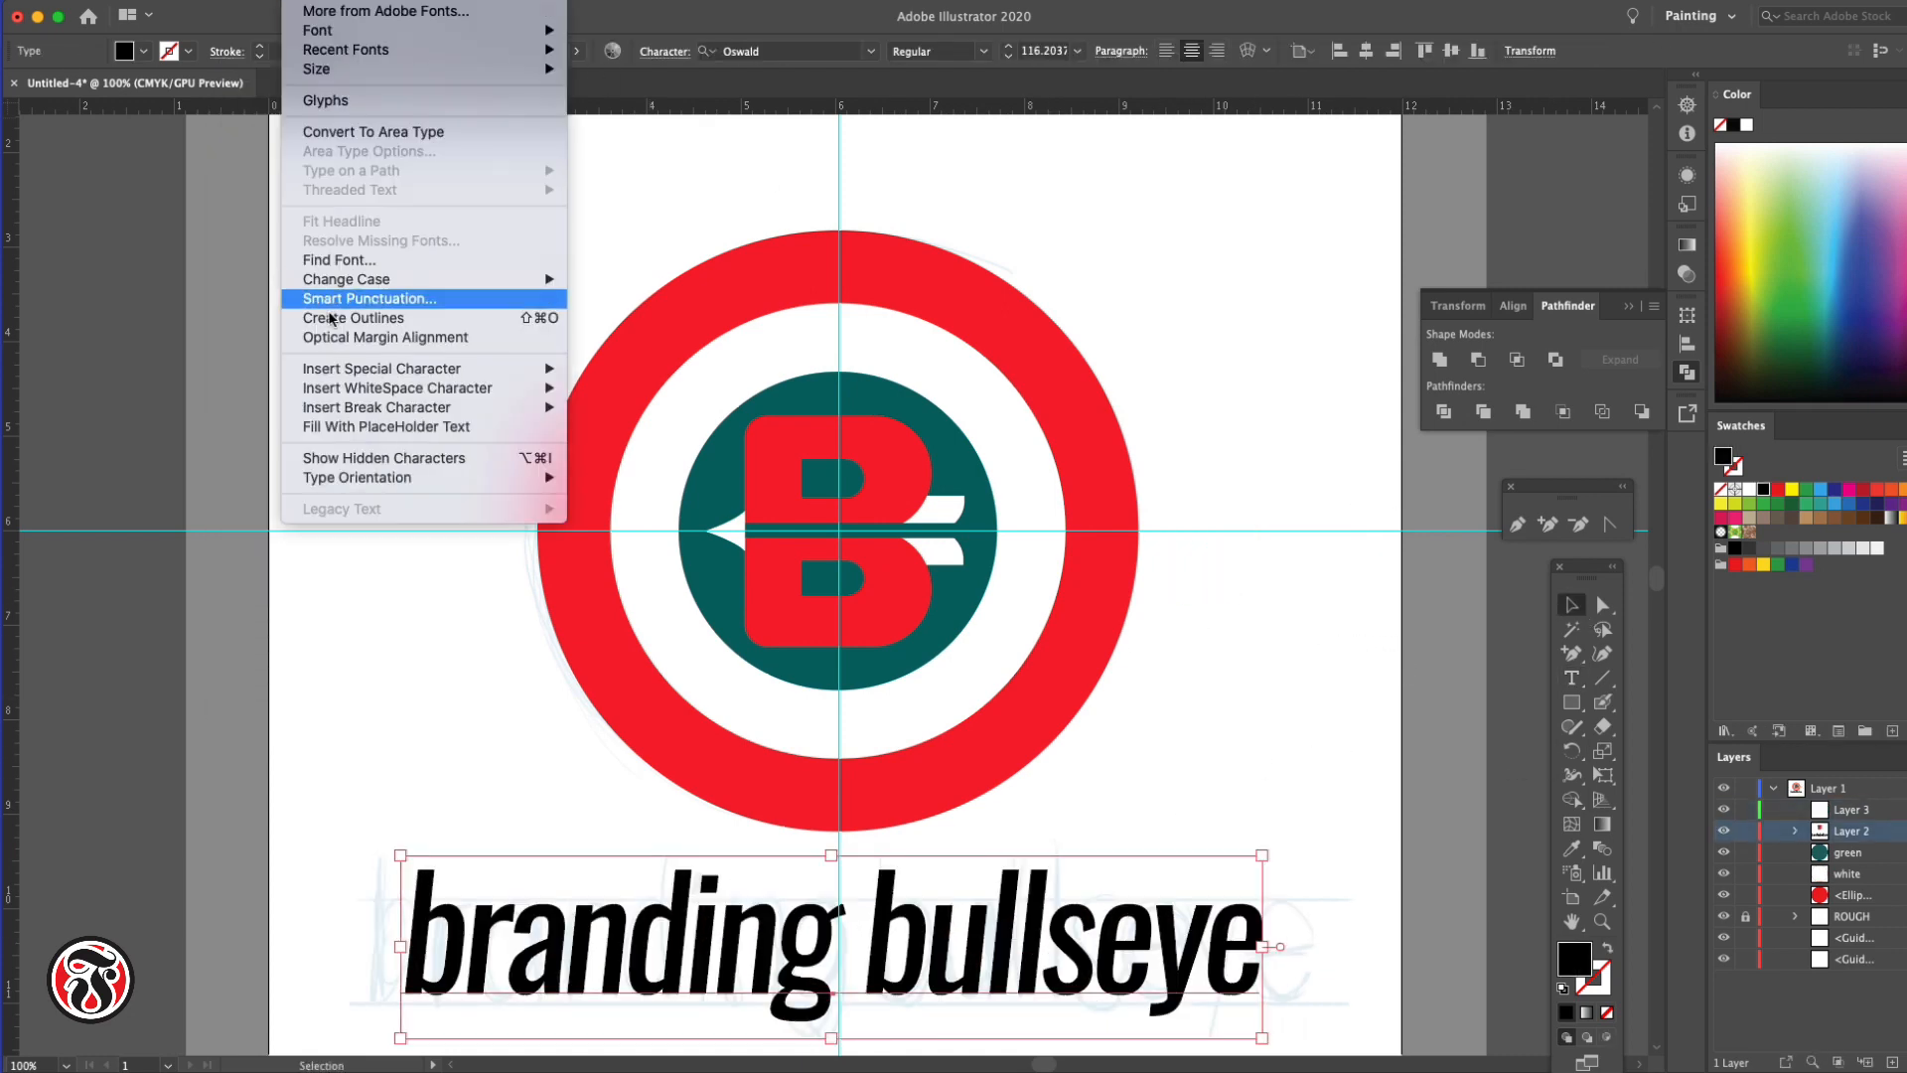
click(328, 312)
Shear the outlined wordmark along the horizontal axis at a shear angle of 354° so its letters stand upright
click(243, 2)
mouse_move(271, 463)
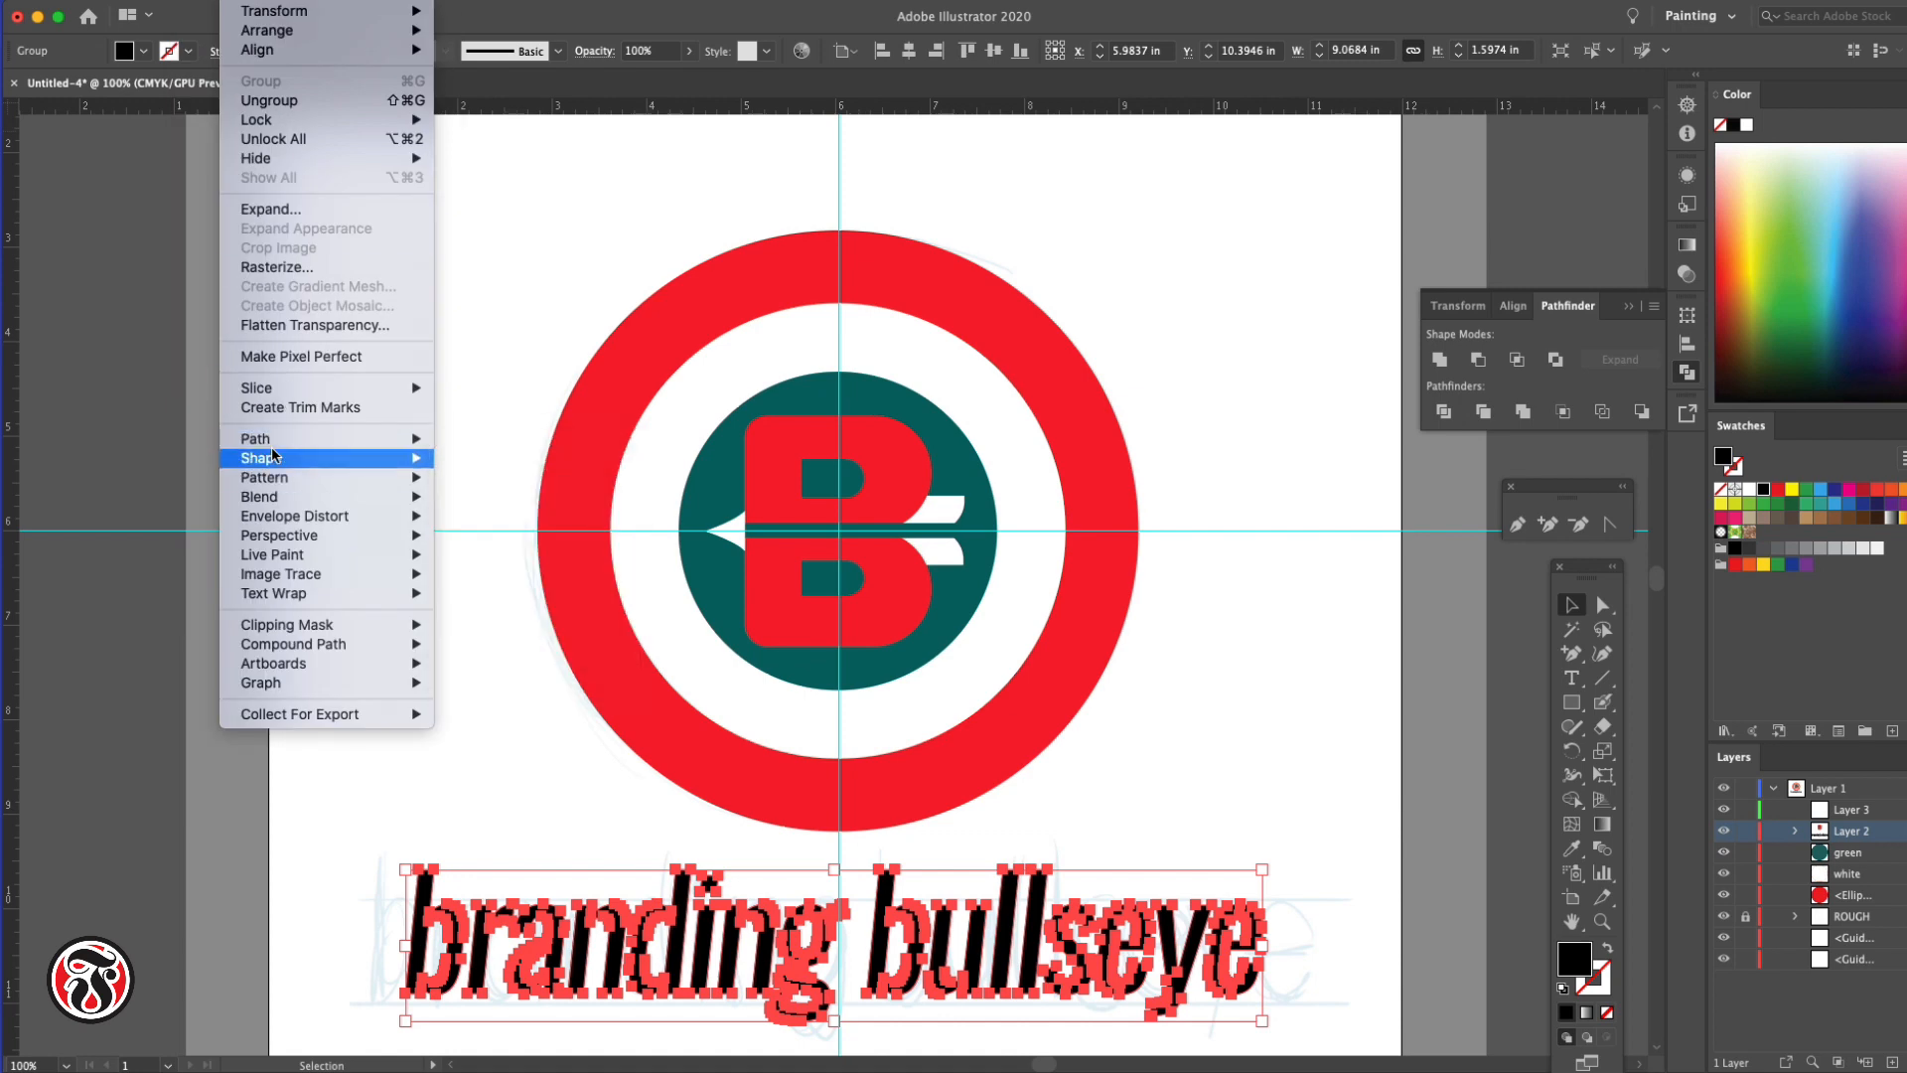
mouse_move(298, 11)
click(476, 120)
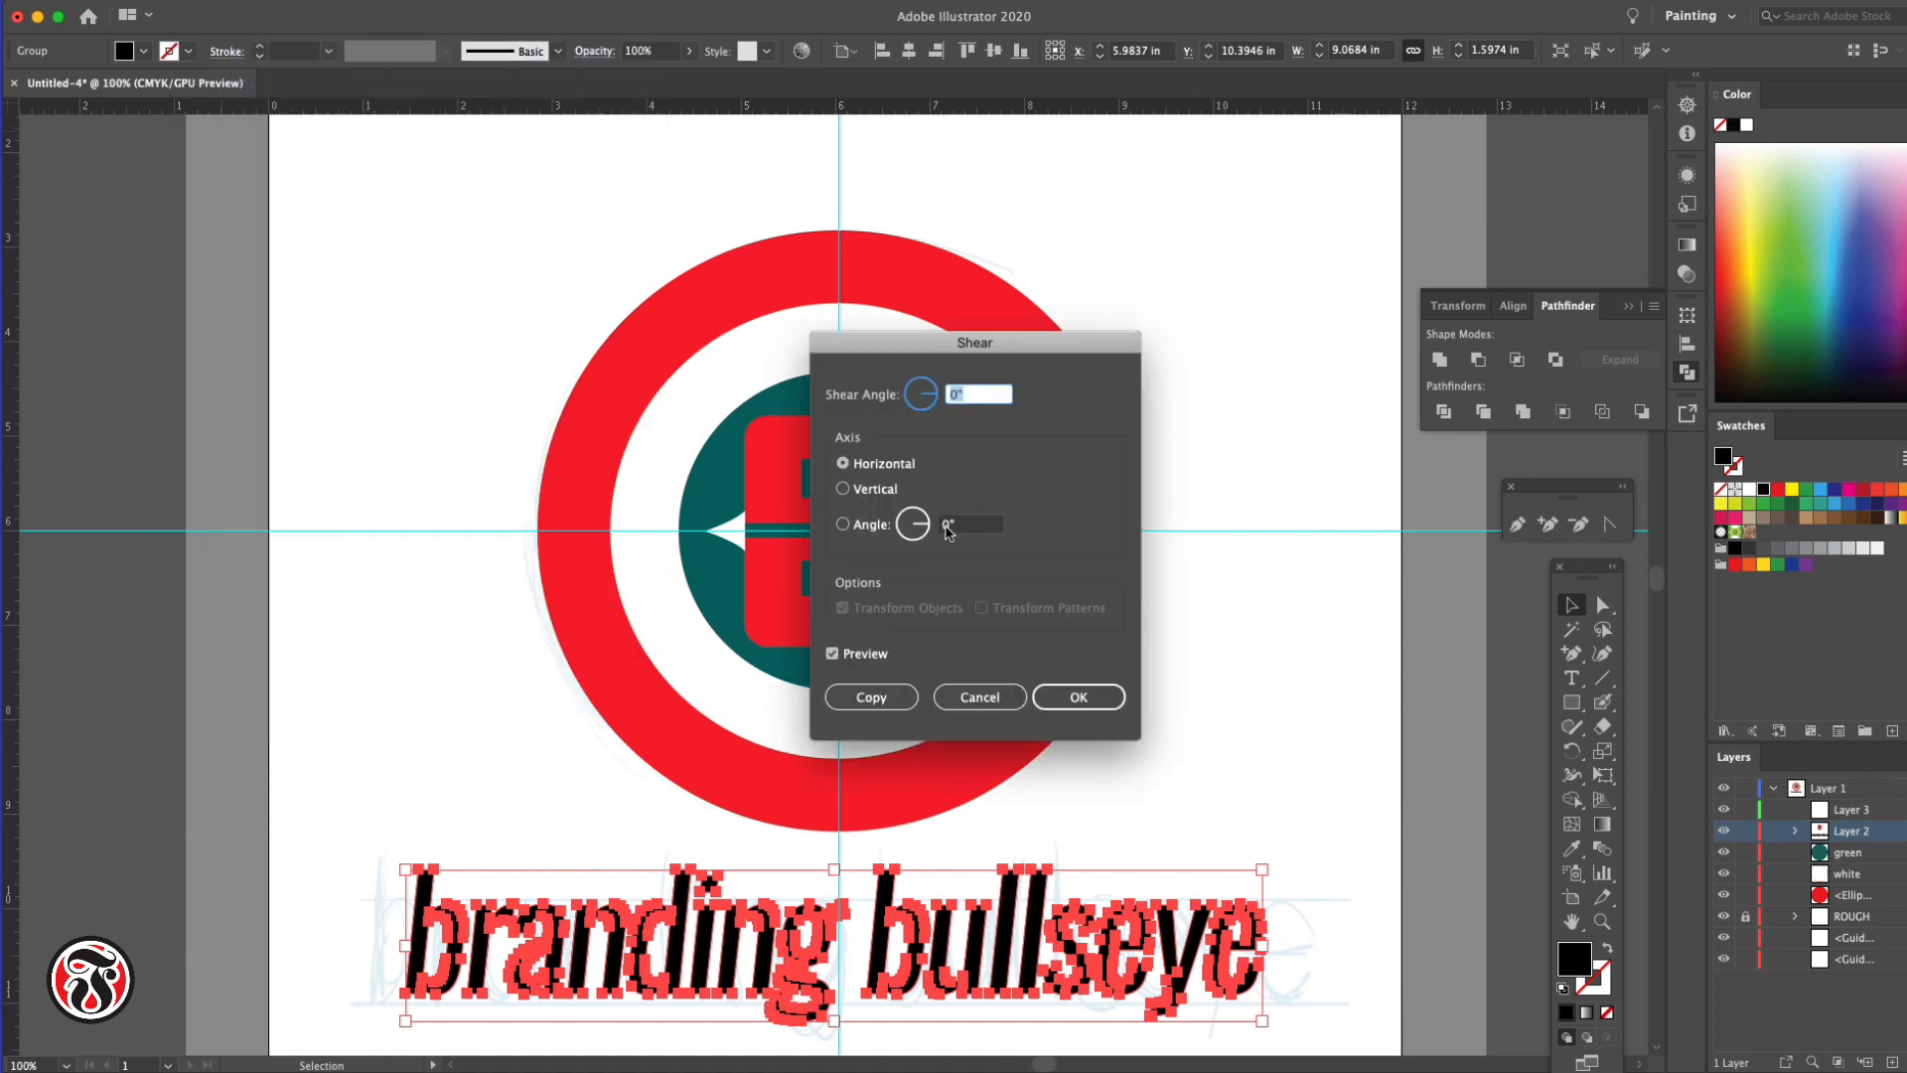
click(945, 527)
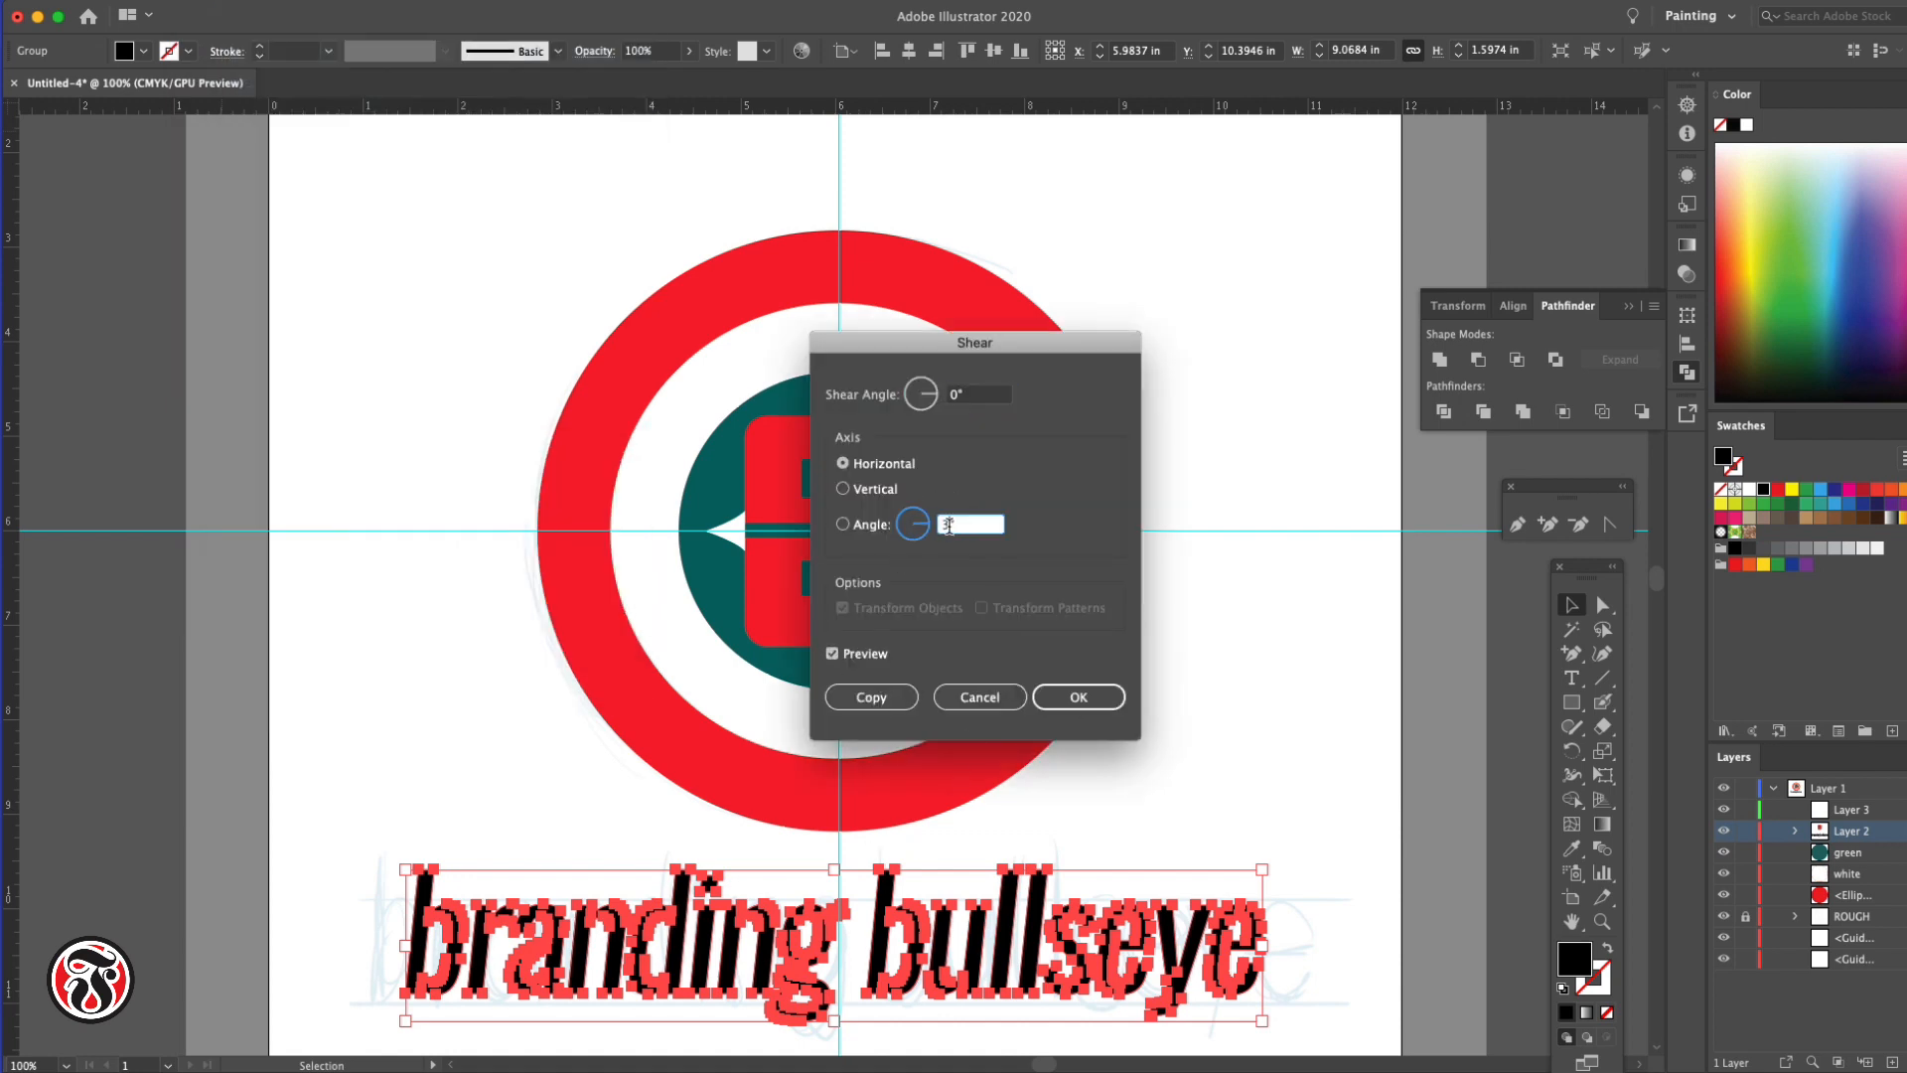
drag(928, 397, 971, 462)
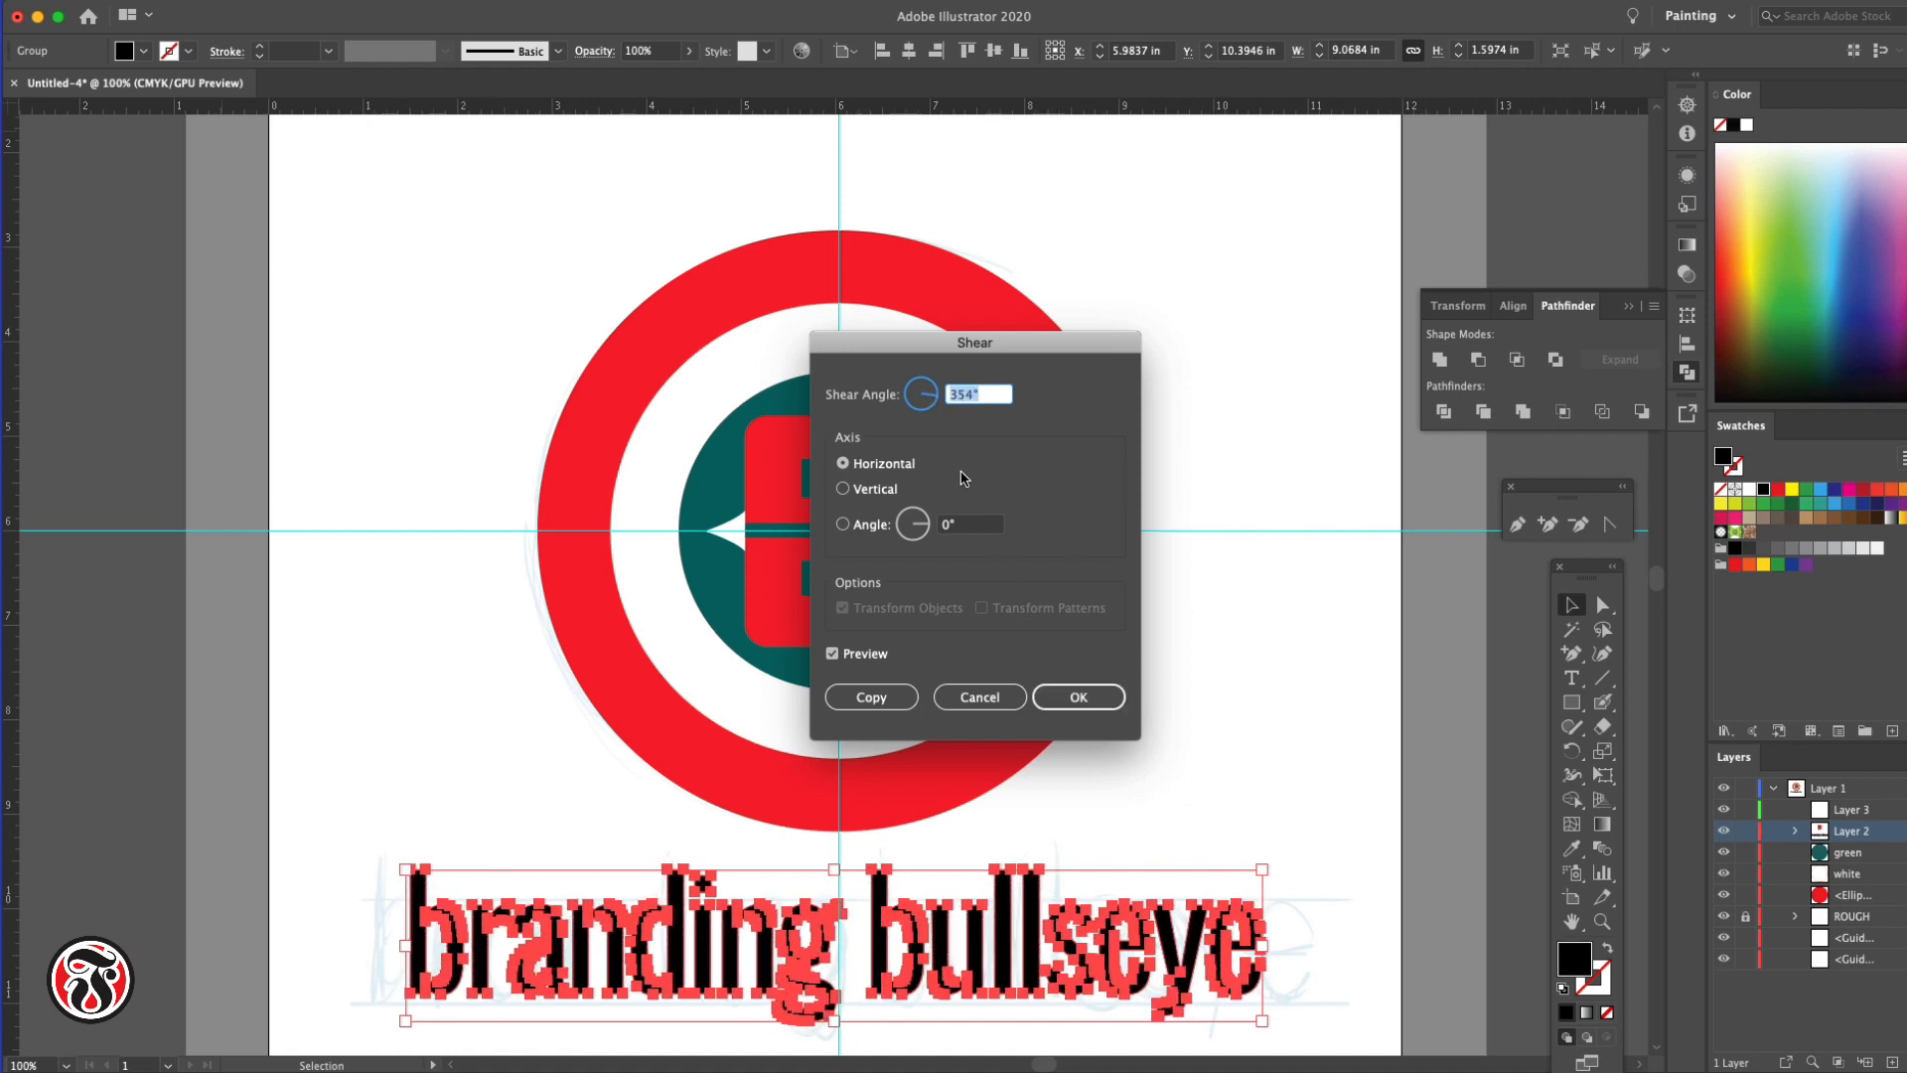
click(1078, 697)
click(1209, 715)
Ungroup the outlined wordmark into separate letters and select the "b" of "bullseye"
click(985, 970)
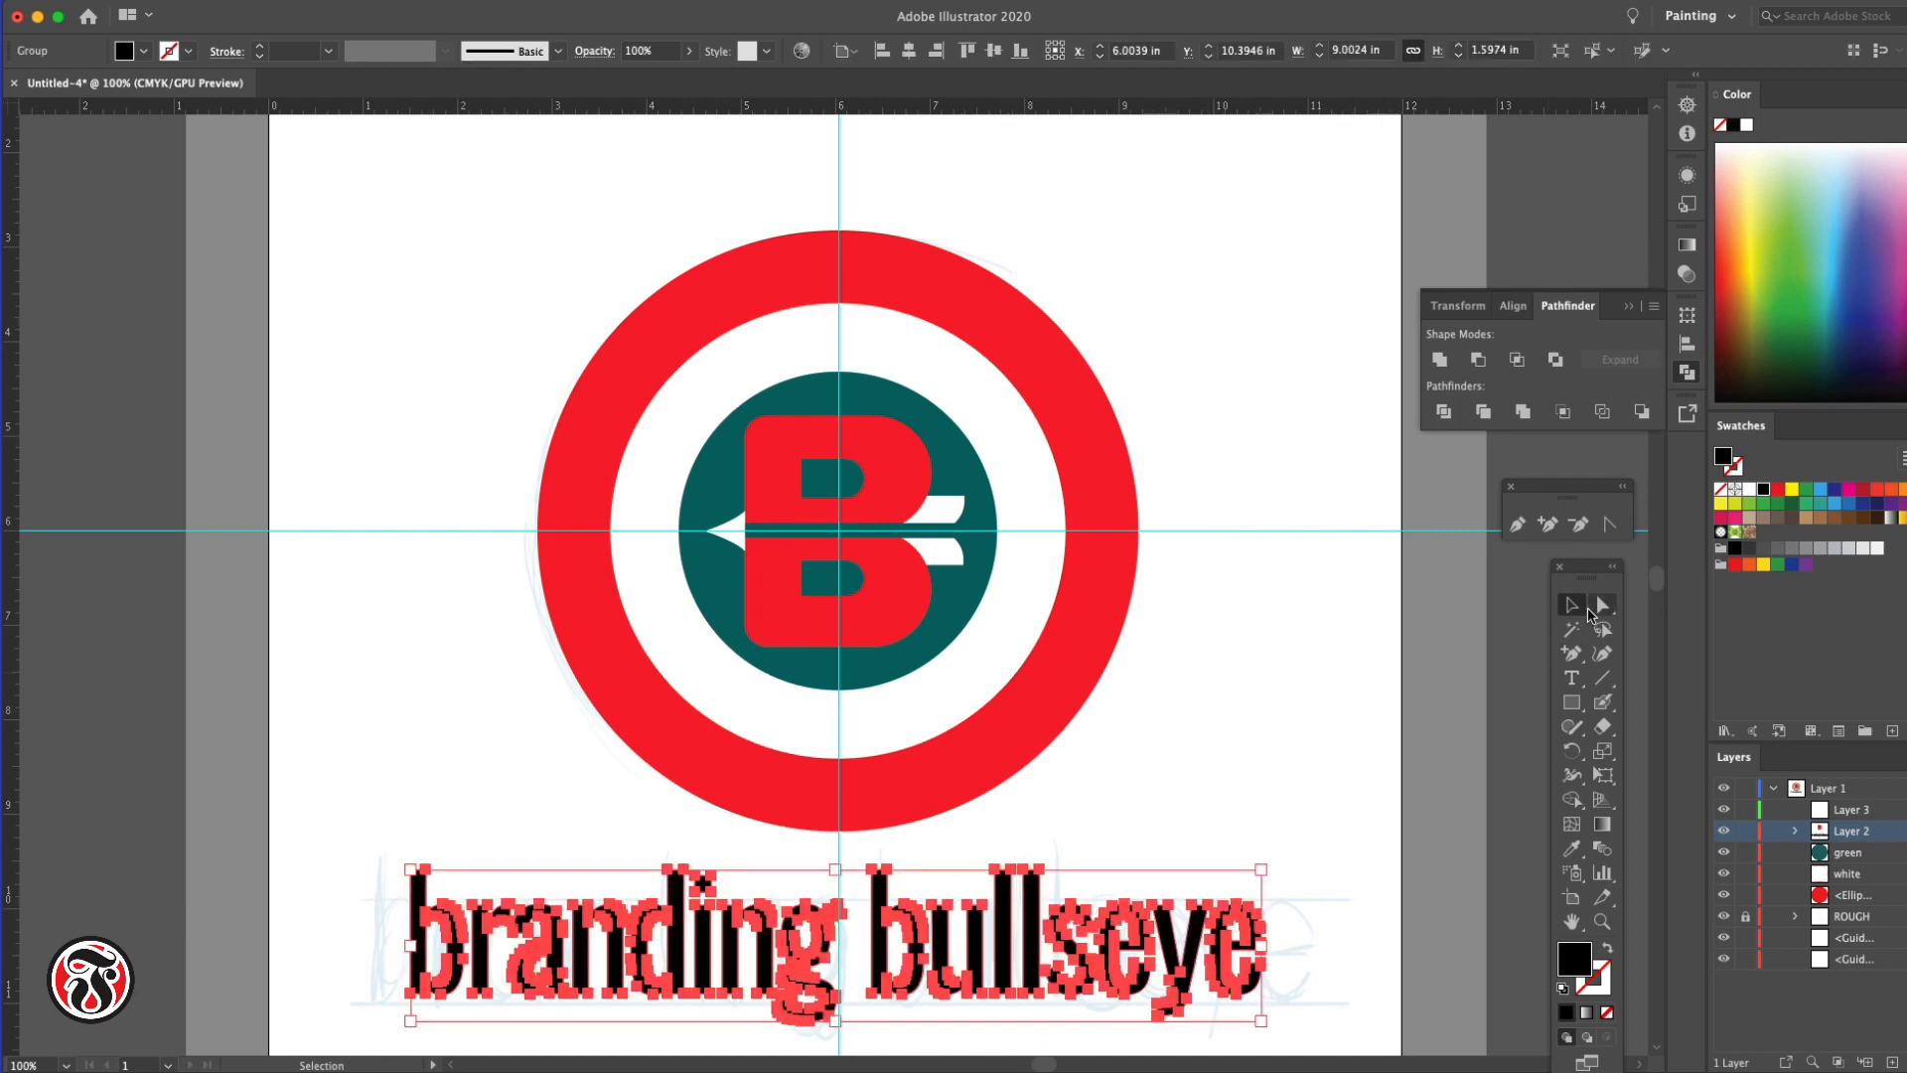
click(1427, 679)
click(914, 936)
key(super+shift+g)
key(super+shift+a)
click(914, 935)
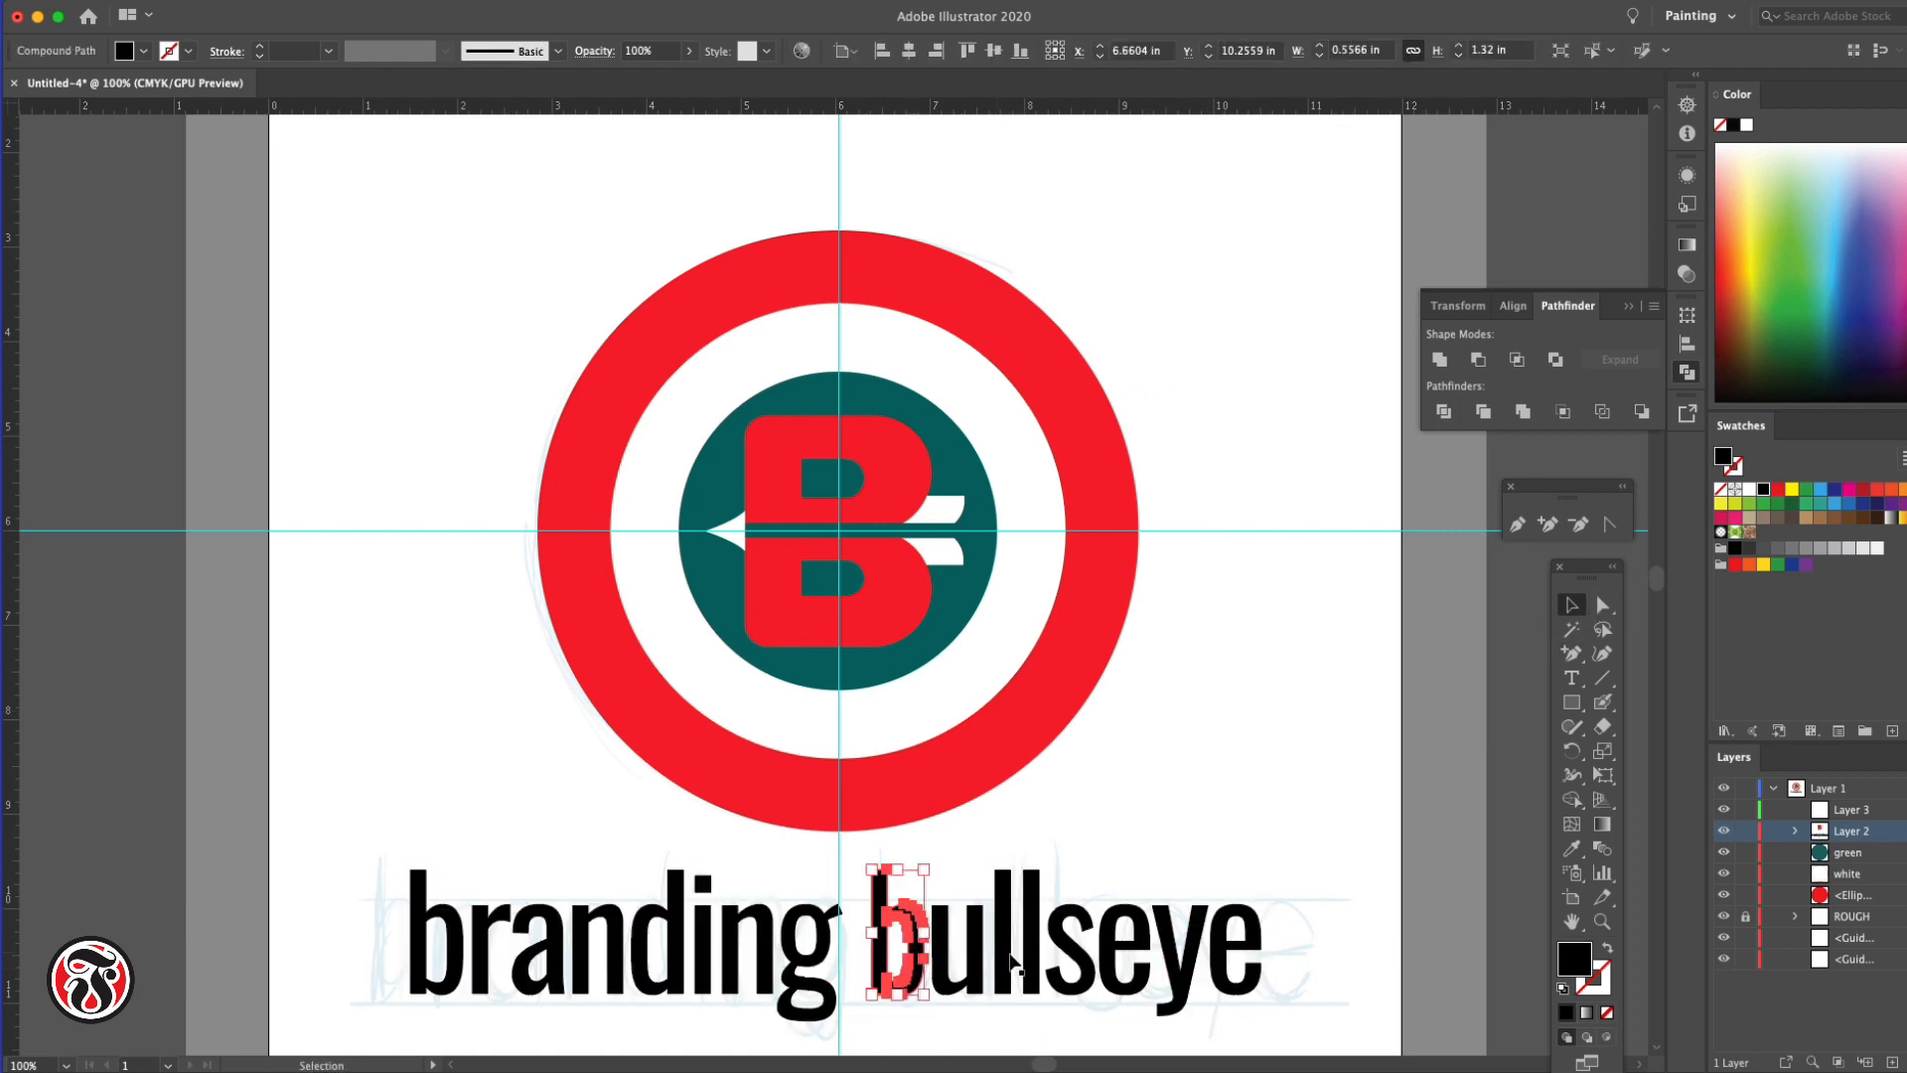
Examine the shapes and spacing of the separated wordmark letters at 150%, leaving nothing selected
click(1601, 923)
click(852, 922)
drag(1596, 568, 1565, 459)
click(1541, 496)
click(1030, 913)
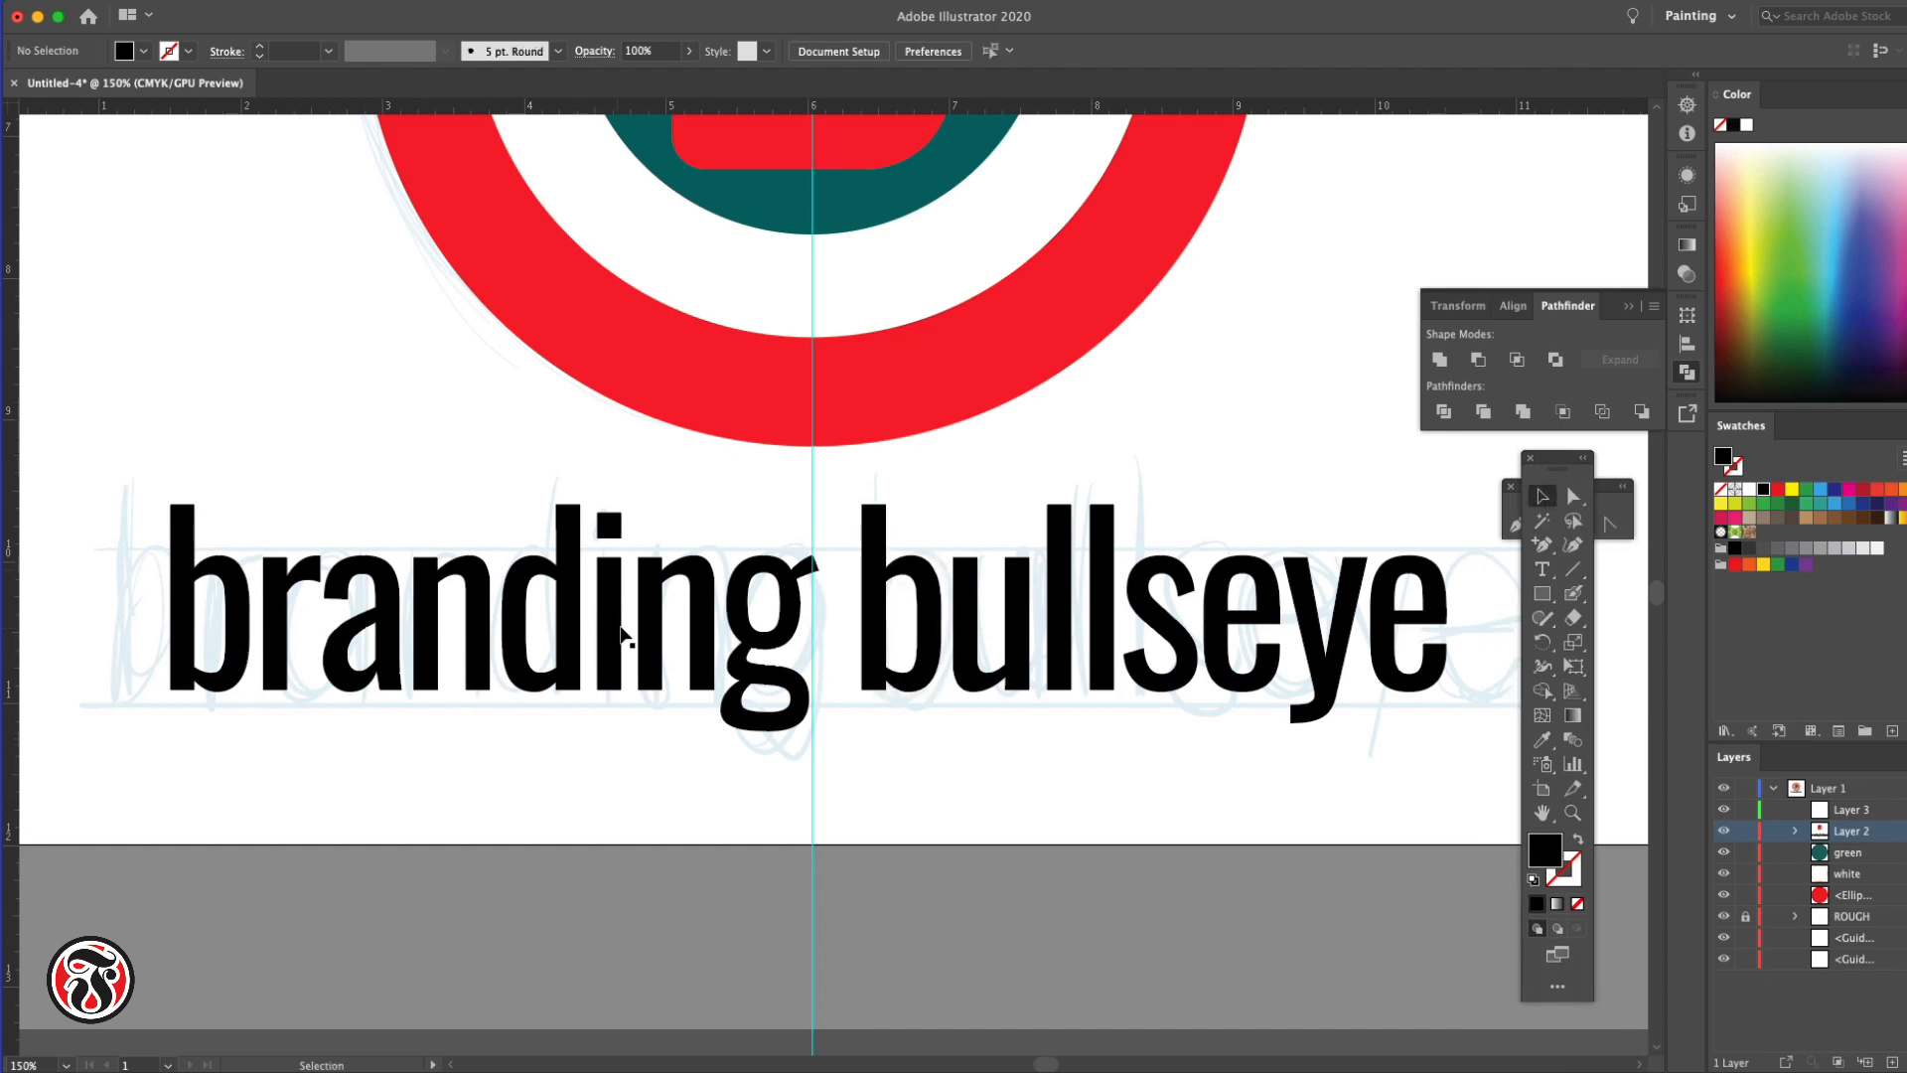
click(1403, 655)
click(1338, 778)
Fill all the wordmark's letters with the red sampled from the outer ring
scroll(1338, 778, left, 5)
drag(502, 540, 1470, 755)
key(super+minus)
key(i)
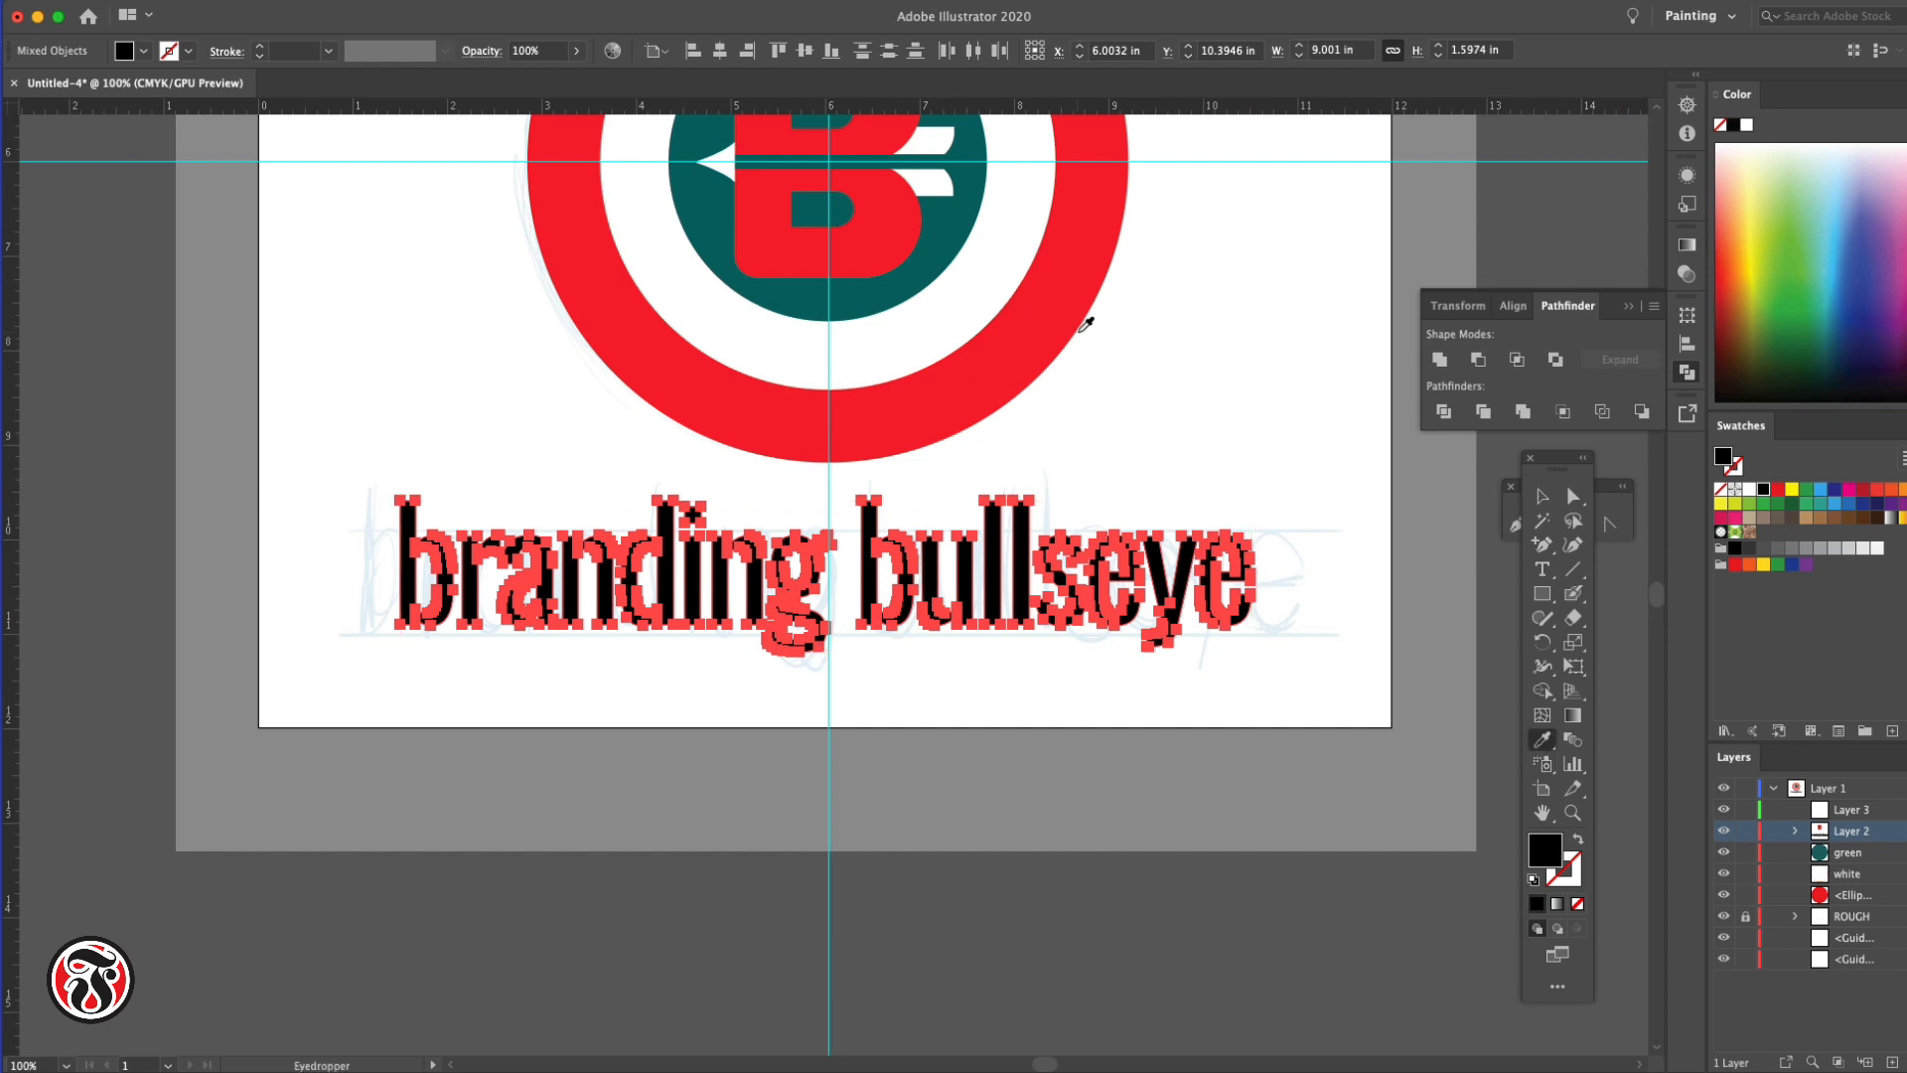
click(1080, 331)
Group the red wordmark letters and hide the ROUGH sketch
click(1541, 496)
key(super+g)
click(1276, 735)
click(1723, 916)
scroll(1326, 697, up, 5)
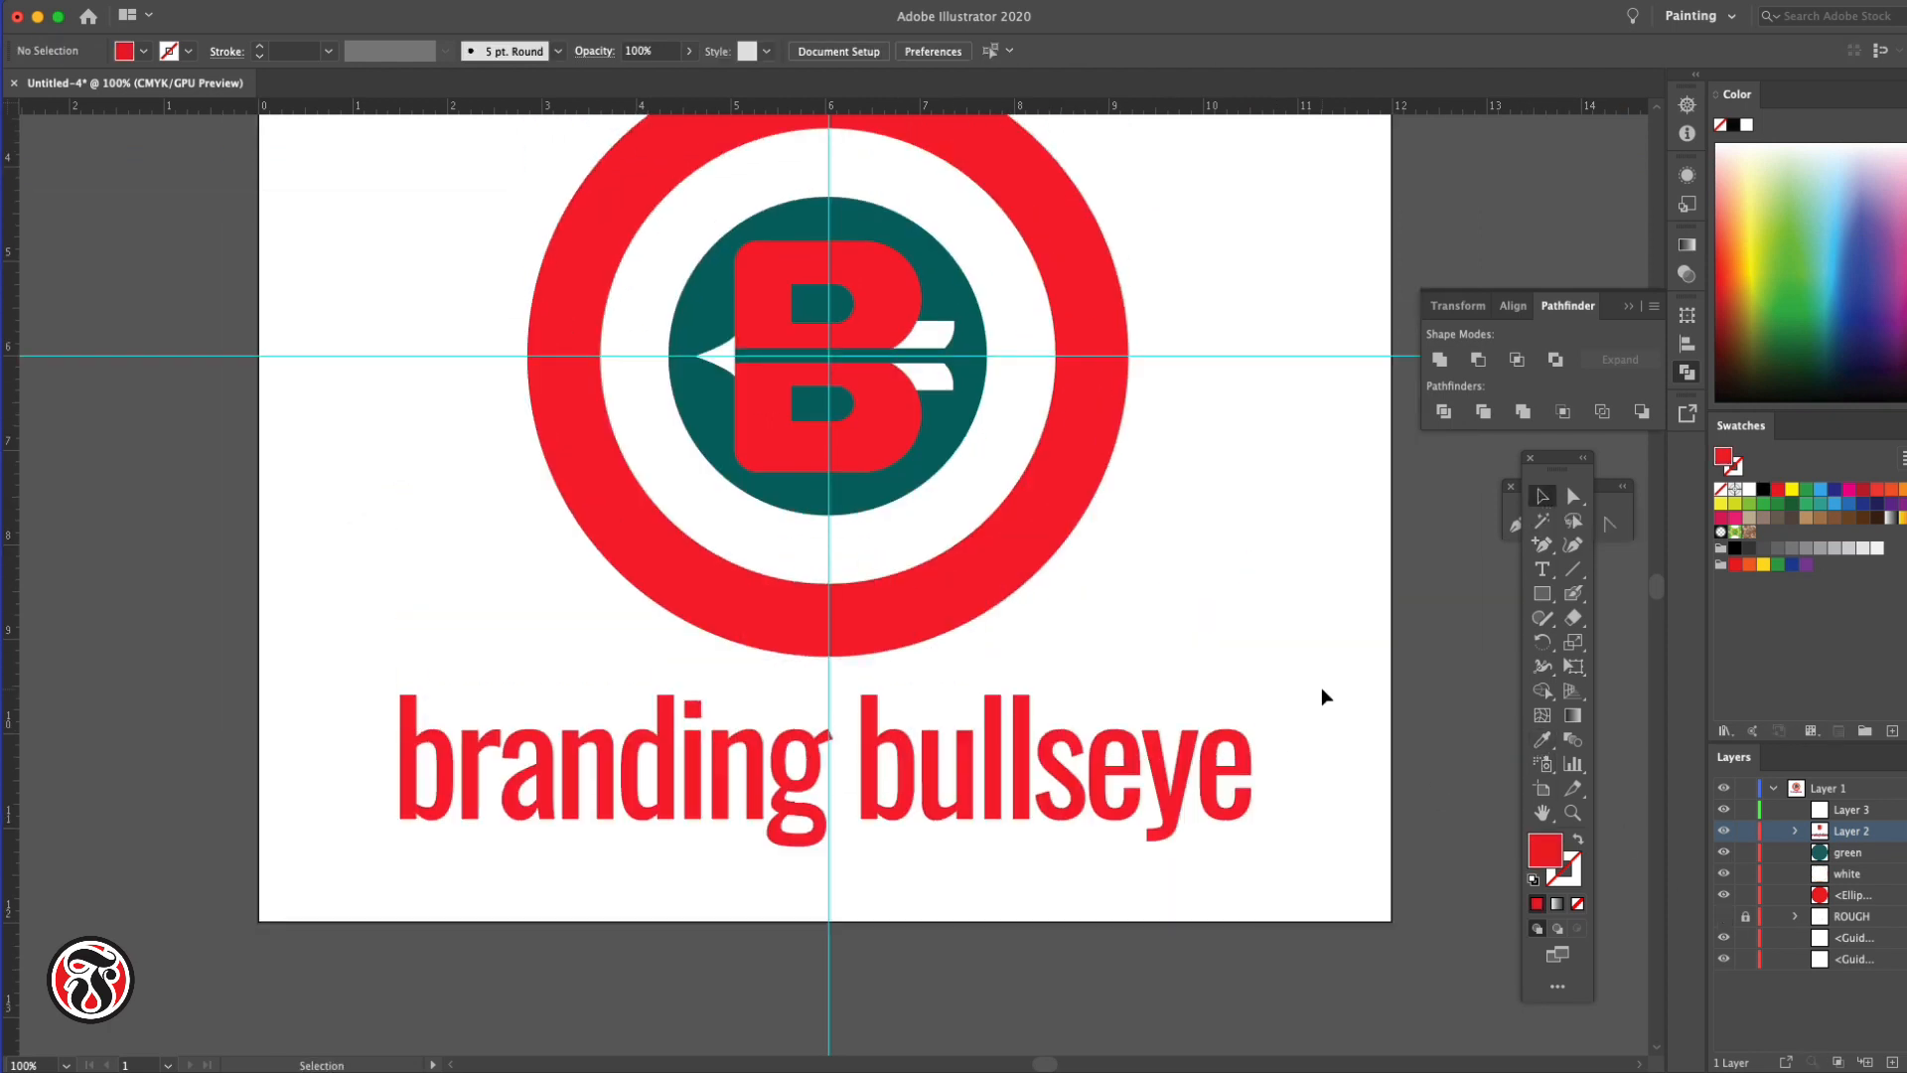
Add a separate text object reading "TM" above the end of the wordmark
click(1541, 569)
click(1269, 670)
text(tm)
key(super+a)
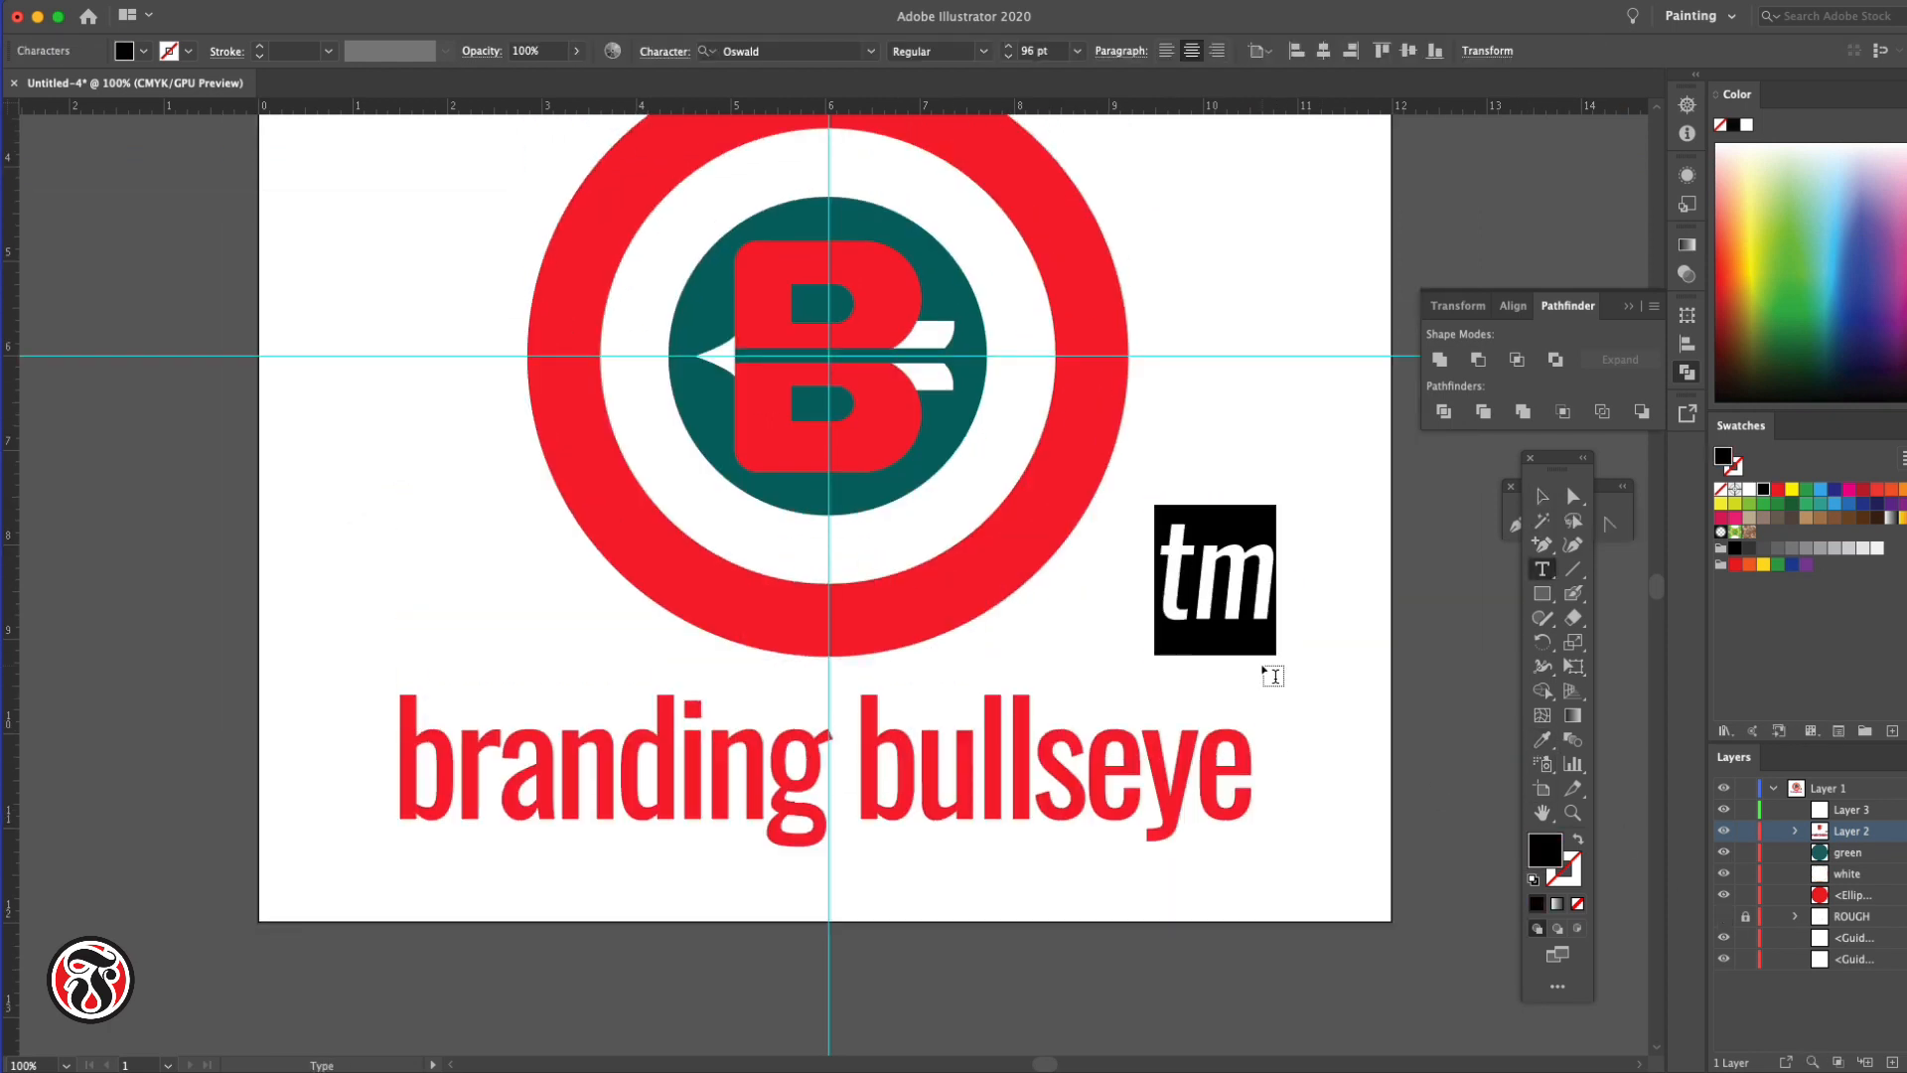
text(TM)
Set the "TM" text in Helvetica Neue Regular at 11 pt
key(super+a)
click(784, 50)
text(HELV)
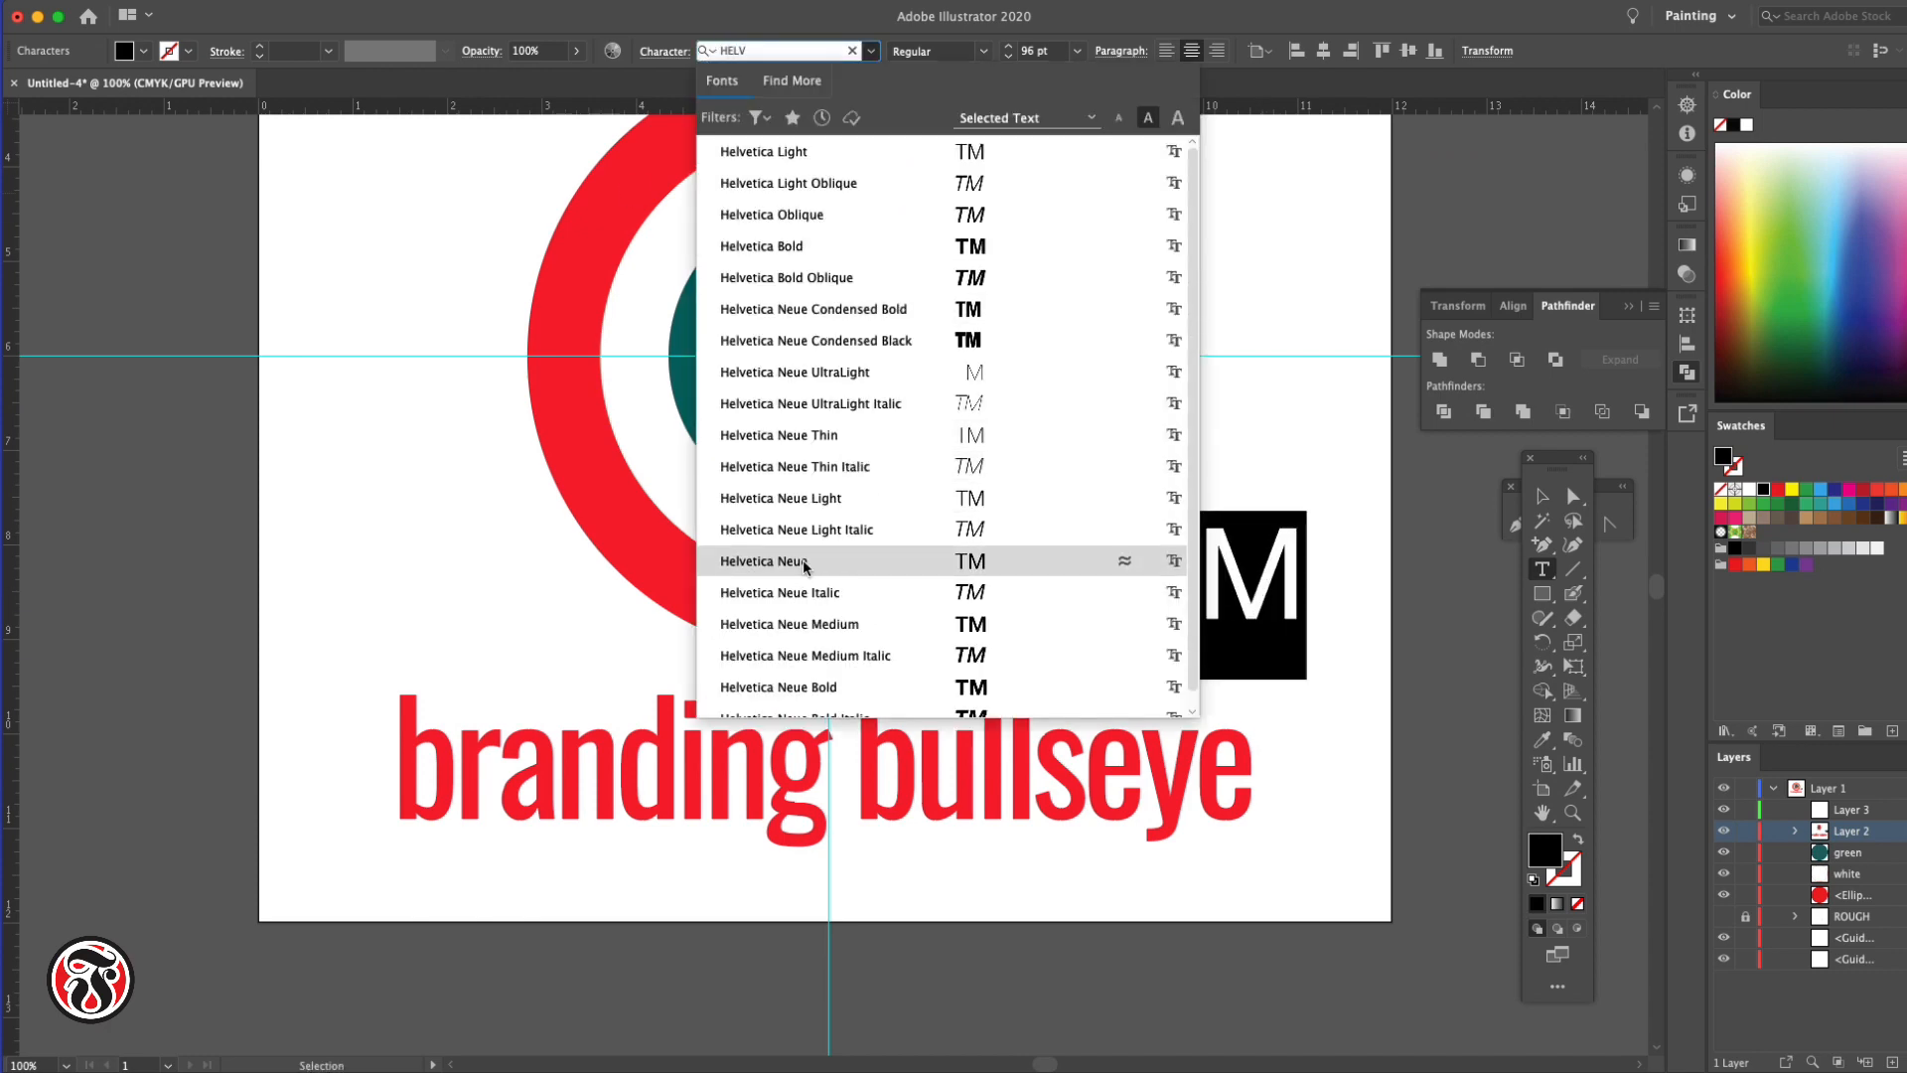
click(764, 561)
click(1076, 51)
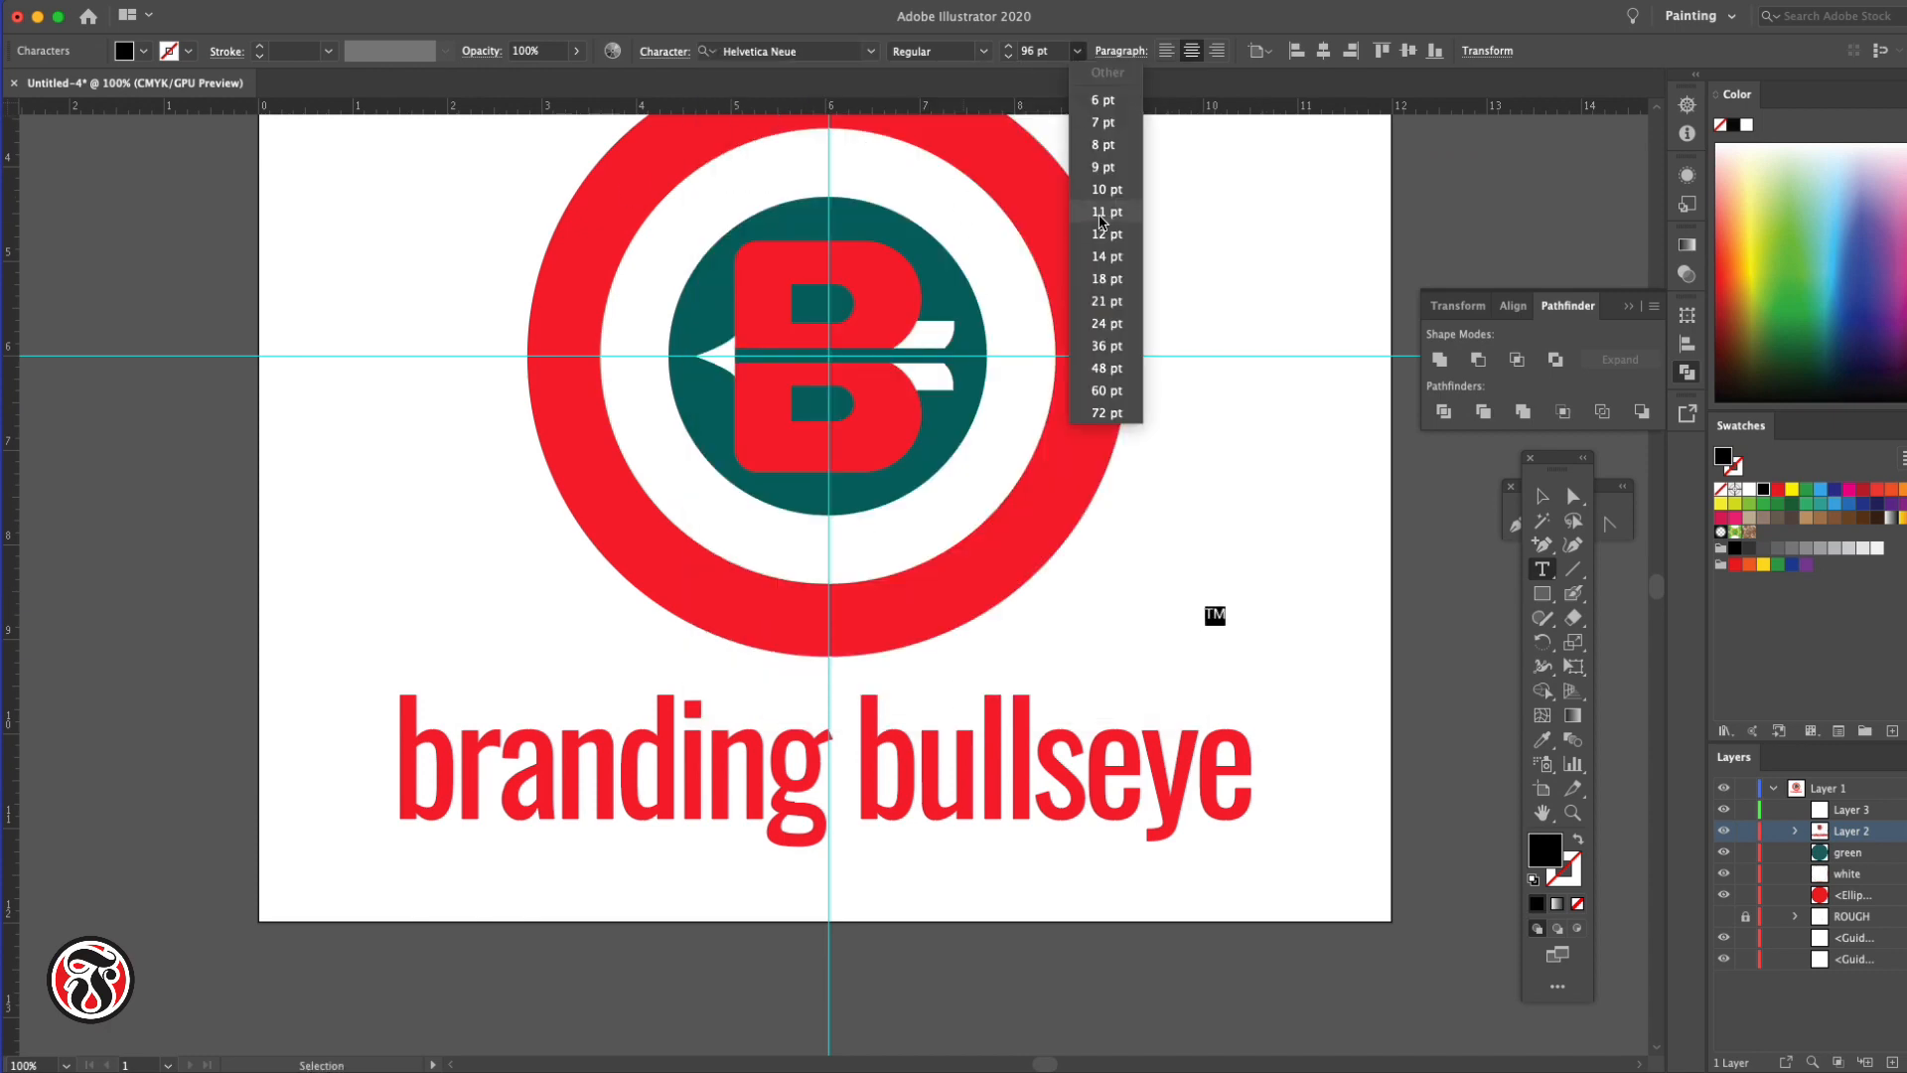
click(1106, 212)
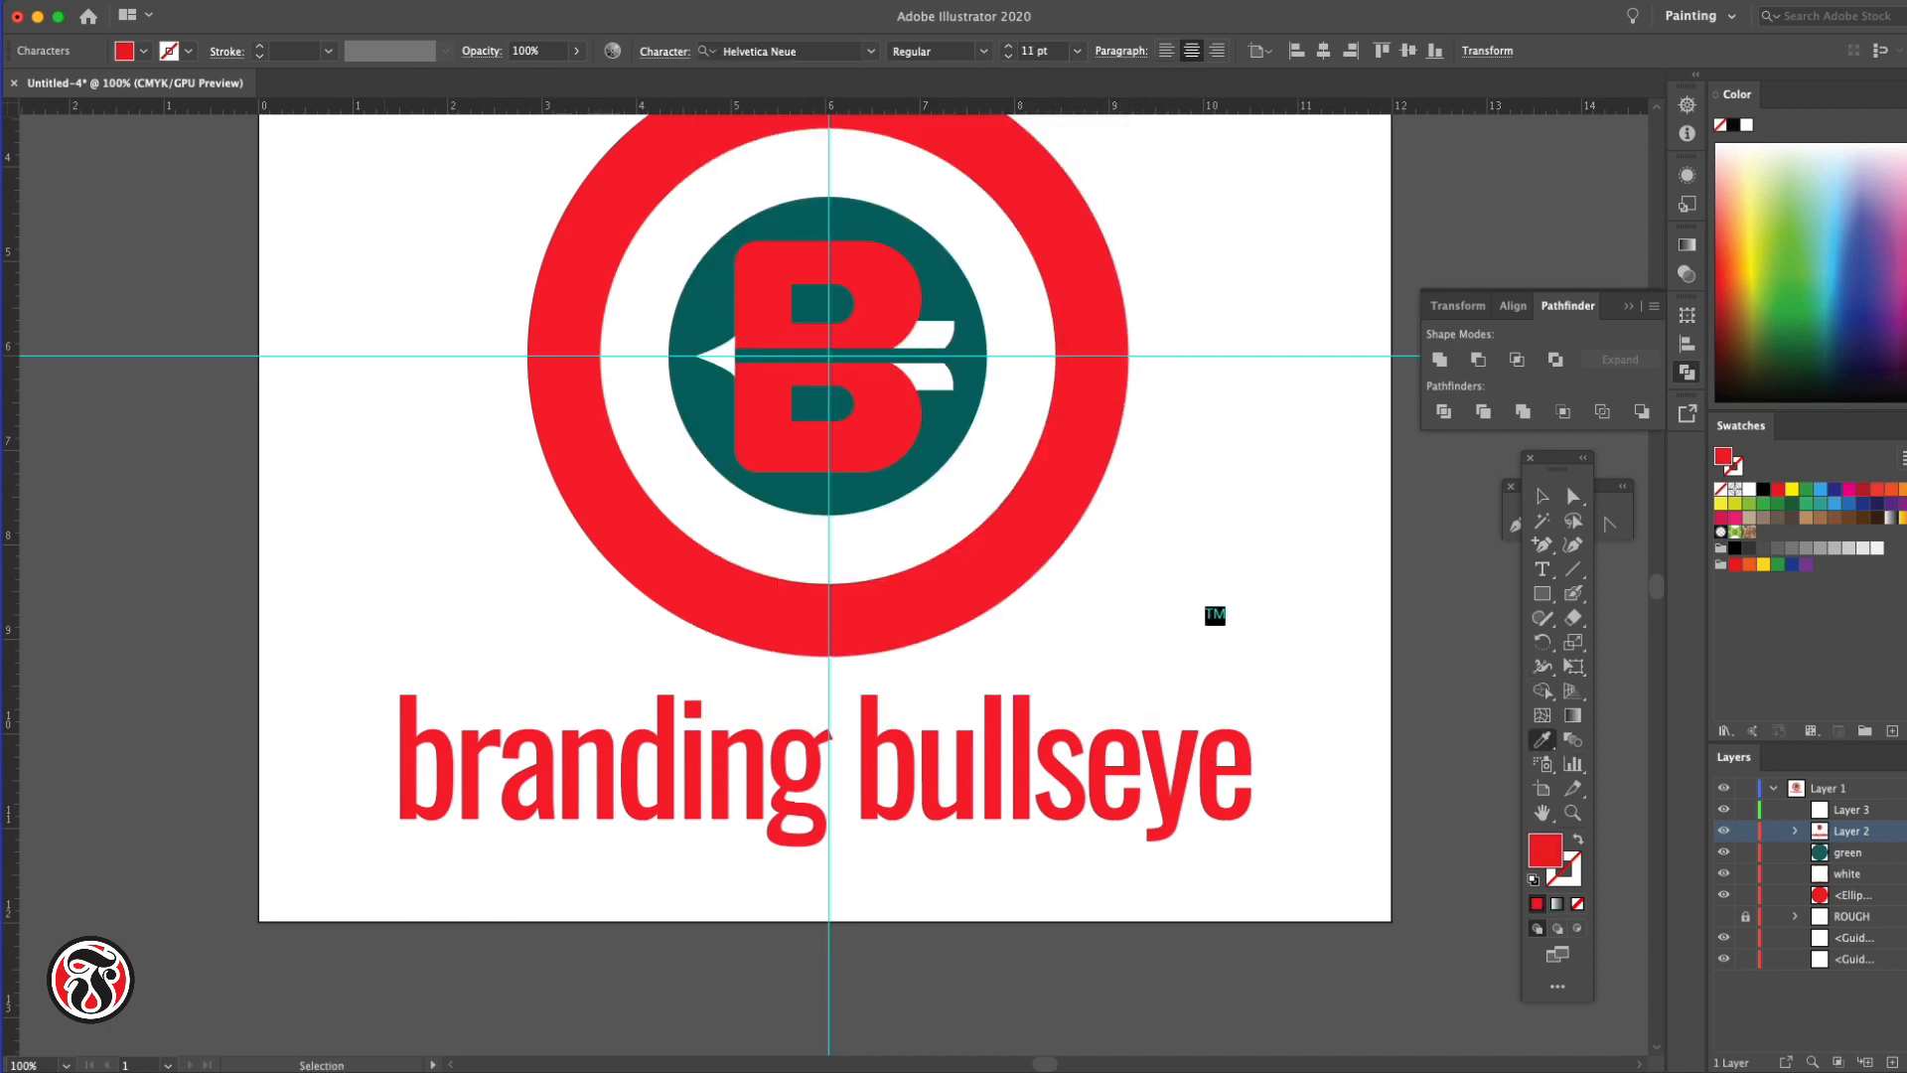
Fill the "TM" text with the logo's red and convert it to outlines
click(289, 1)
click(1542, 496)
click(239, 1)
mouse_move(289, 1)
click(343, 316)
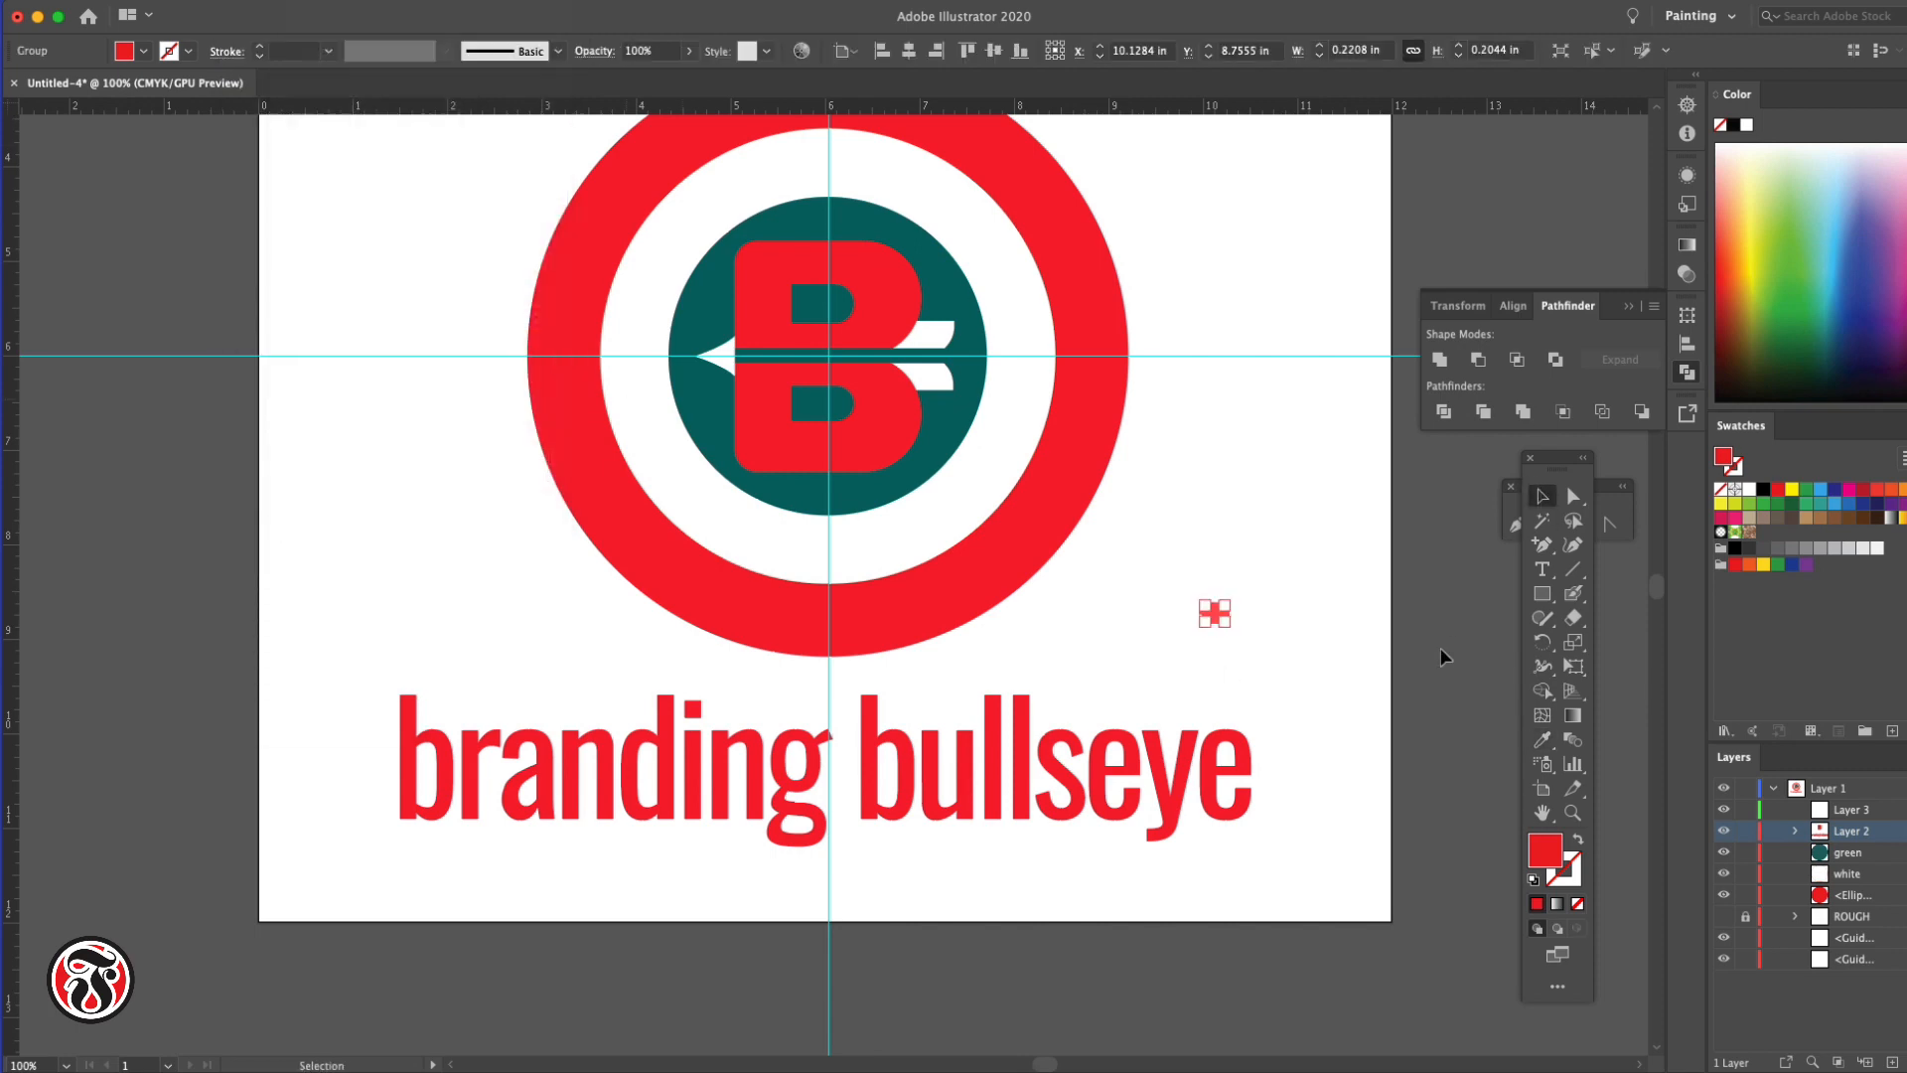
Place the TM mark just past the upper edge of the wordmark's final "e"
drag(1223, 622, 1266, 736)
click(1339, 700)
click(1343, 742)
Hide the vertical and horizontal guides crossing the logo and review the whole artboard
click(472, 1)
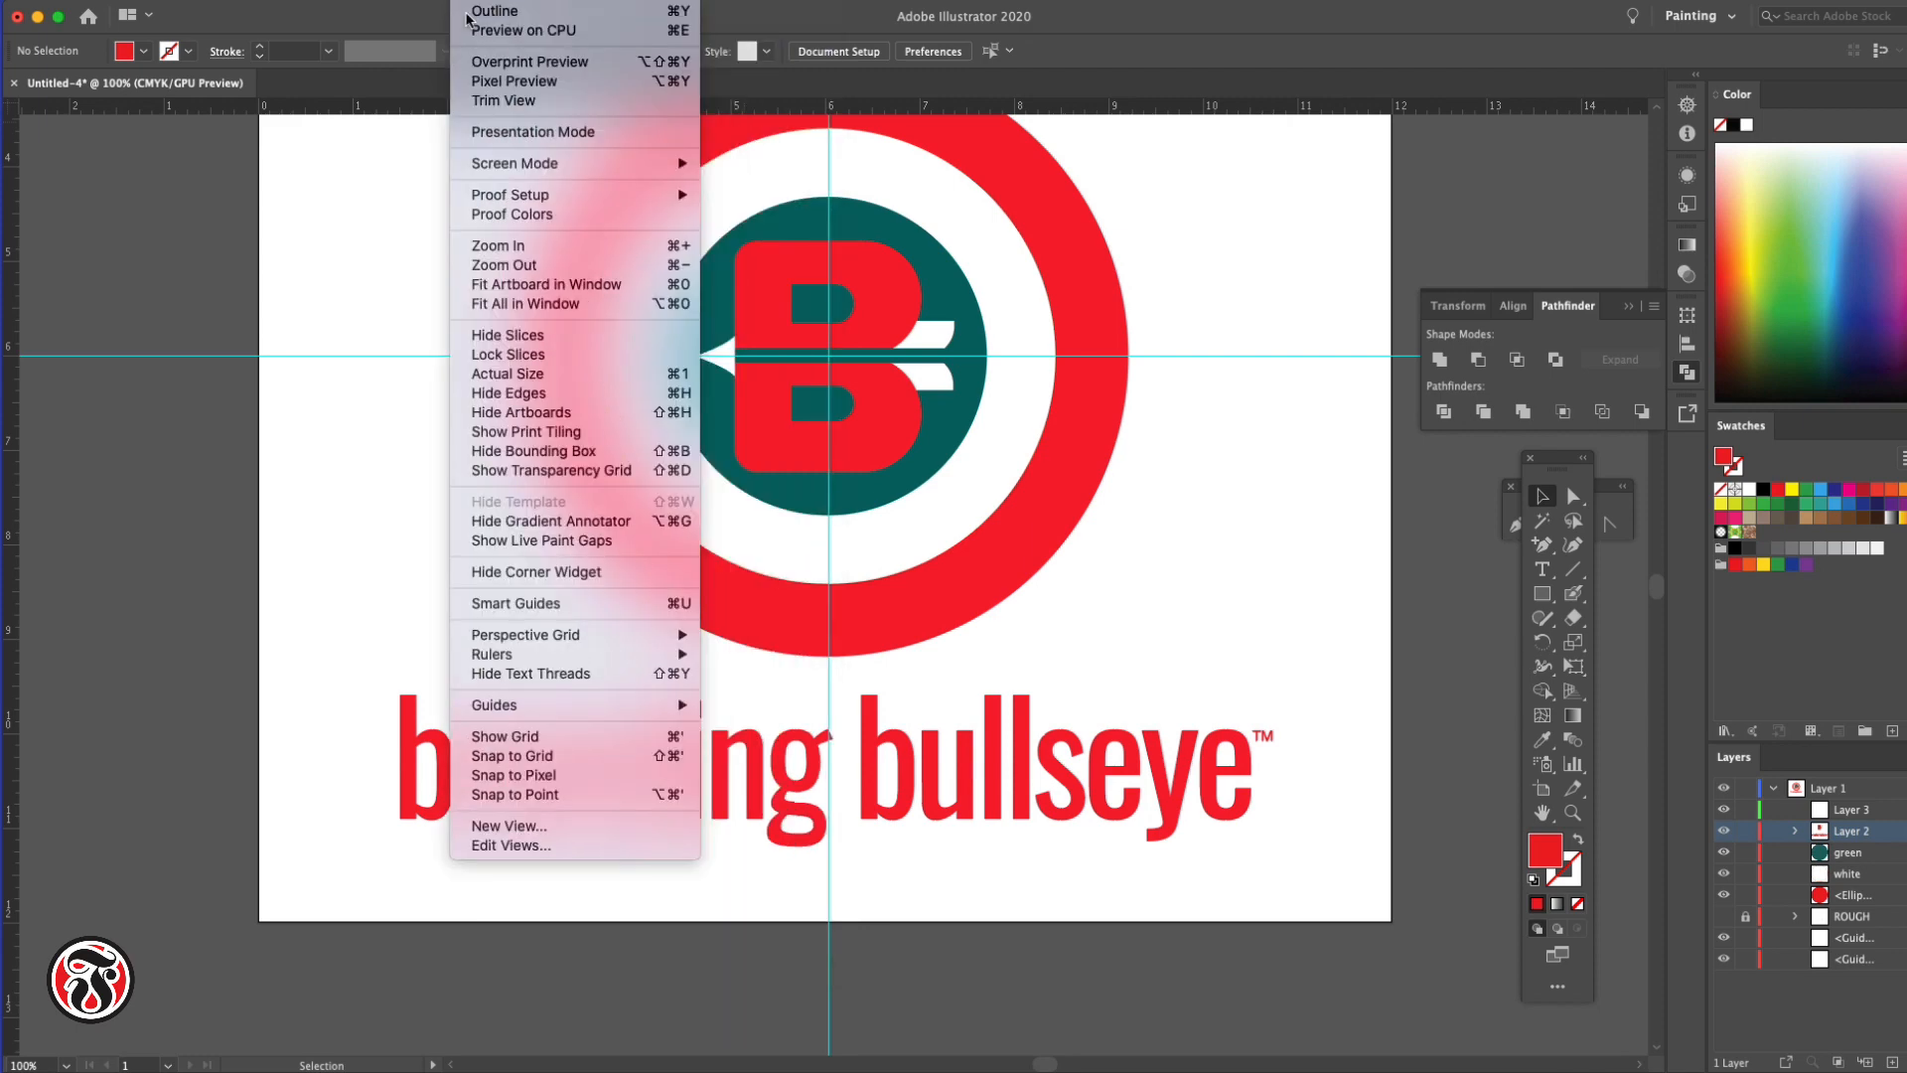
click(766, 823)
scroll(1302, 673, up, 4)
key(super+minus)
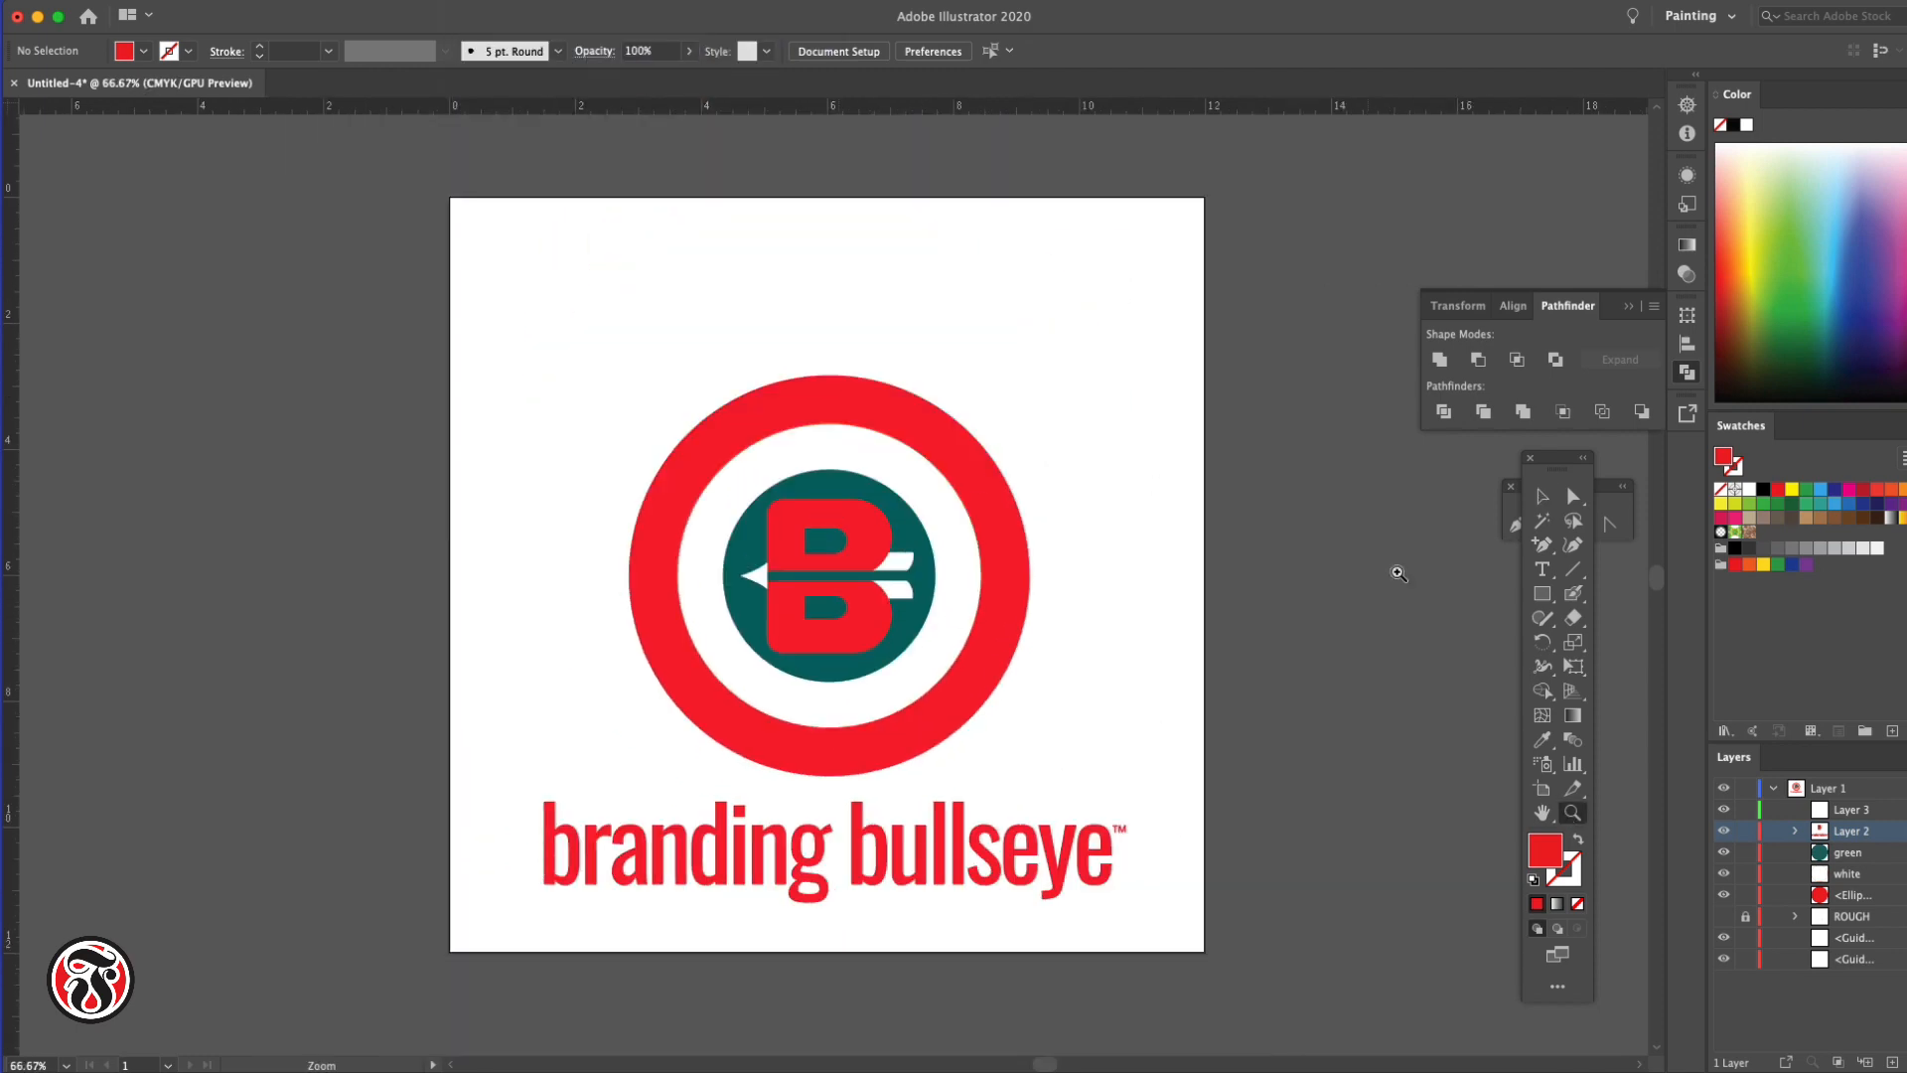